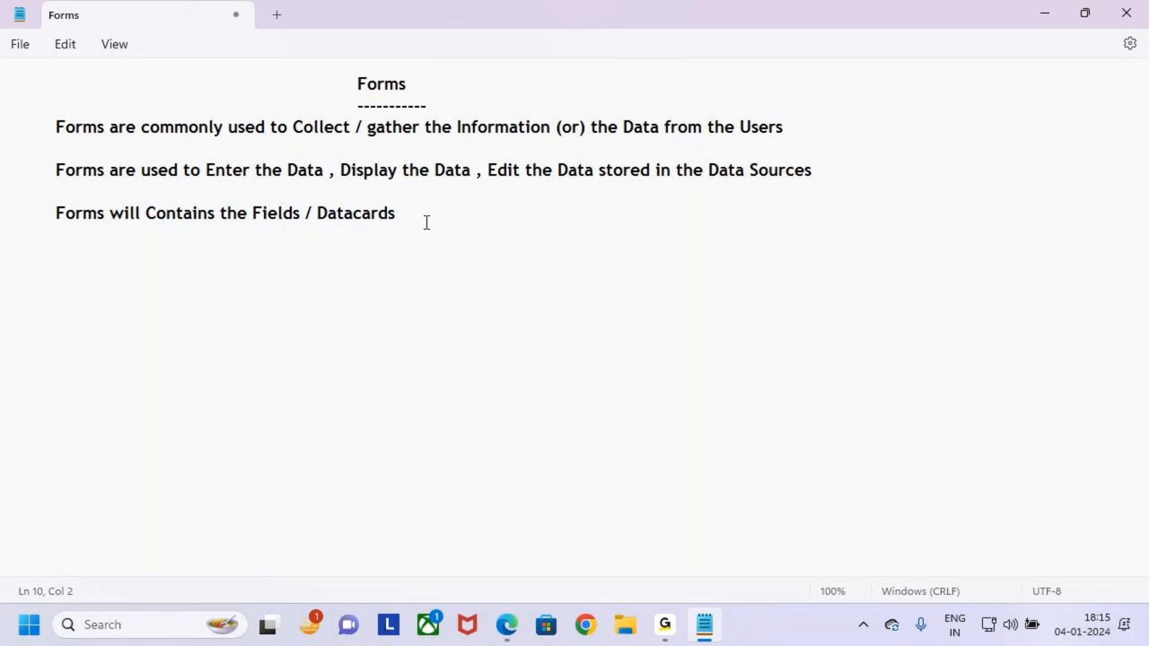
Add a 'Students' heading with a dashed underline below the existing notes.
drag(345, 68, 423, 97)
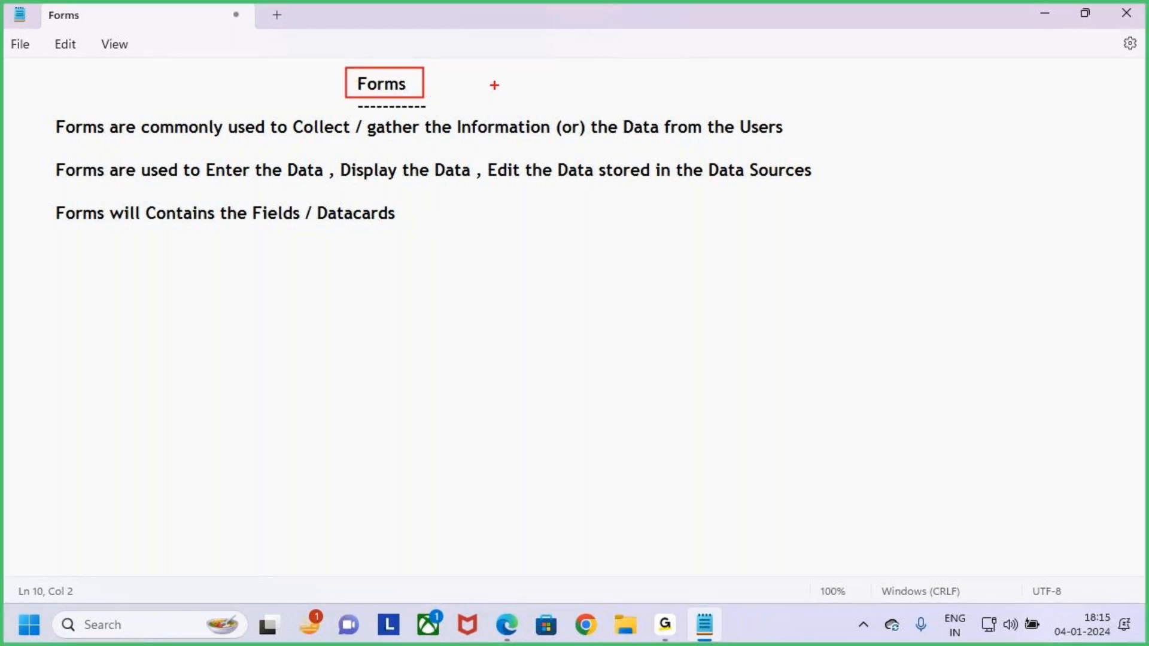
mouse_move(39, 114)
mouse_down()
mouse_move(708, 249)
mouse_move(834, 237)
mouse_up()
drag(832, 184, 875, 120)
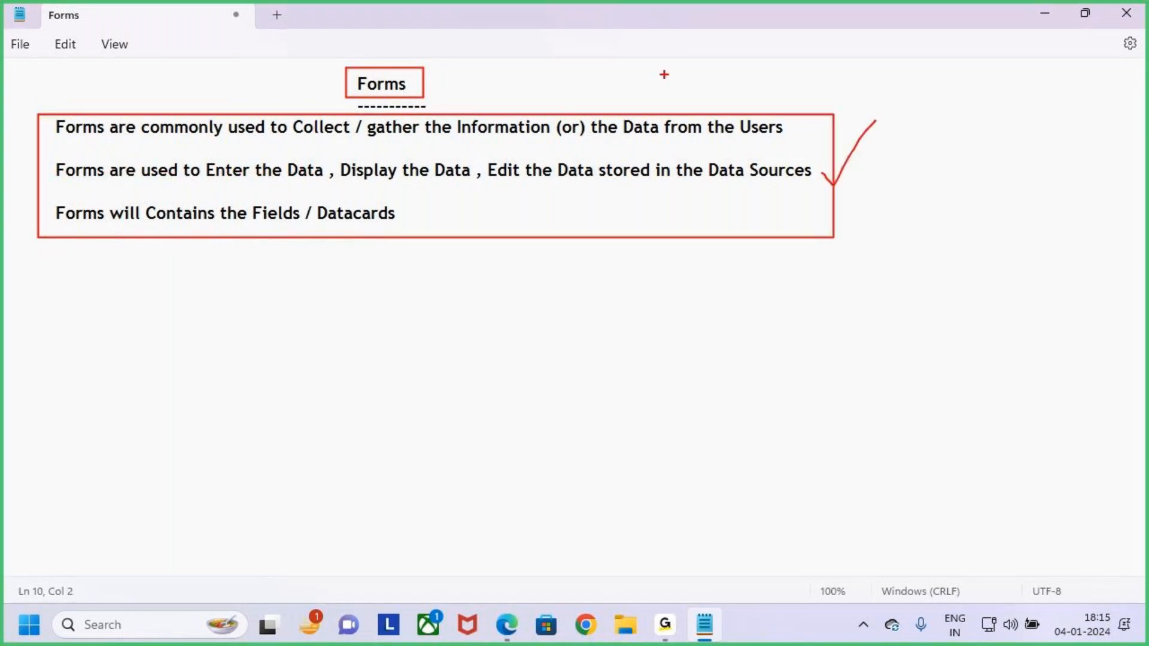
drag(378, 40, 384, 69)
drag(370, 60, 400, 85)
key(Escape)
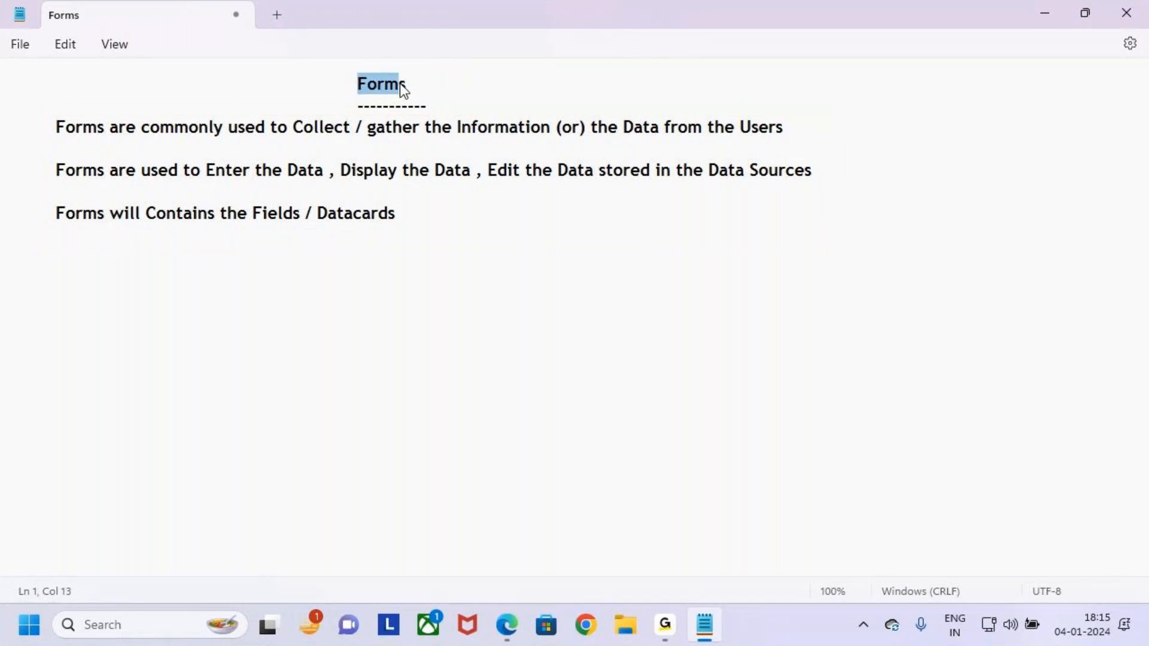
click(173, 279)
key(Return)
key(Return)
key(Tab)
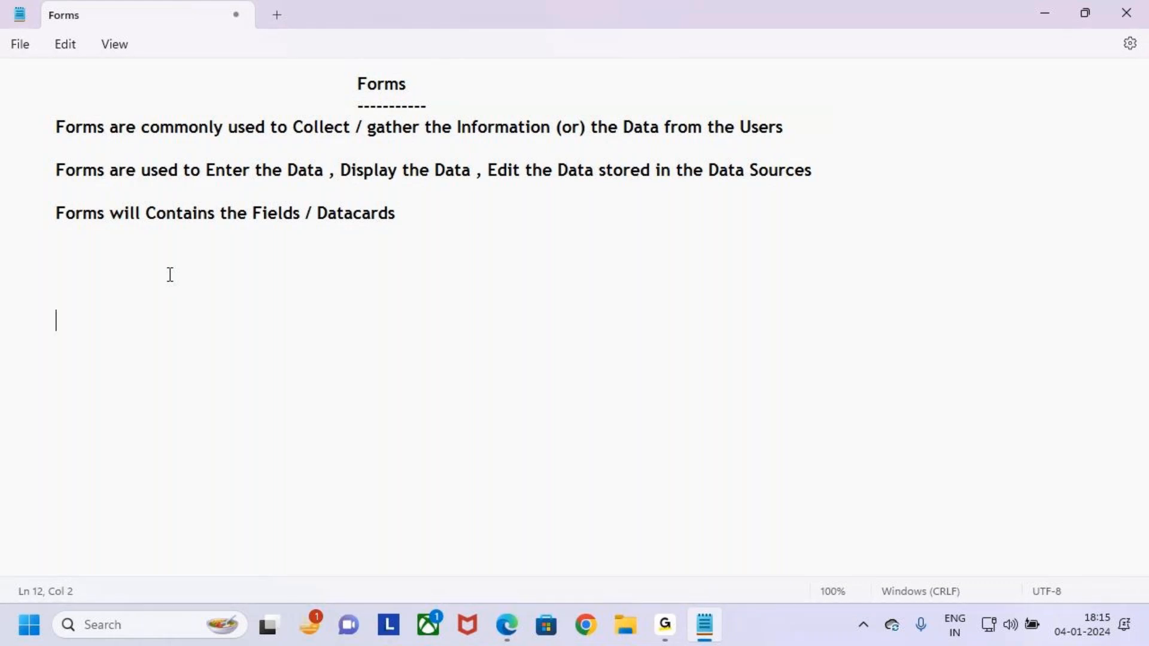
text(Students)
key(Return)
text(-------------)
key(Return)
key(Tab)
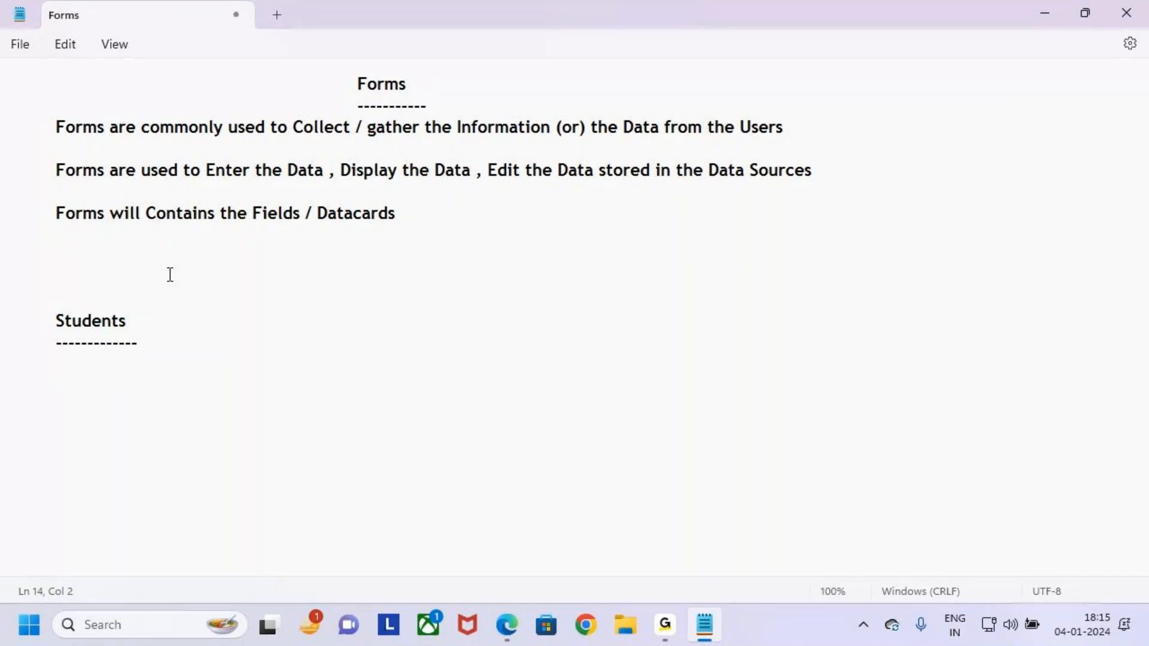
Type the tab-separated header row Sname, Email, Mobile, Course, Education, fixing the misspelled Education.
text(Sname)
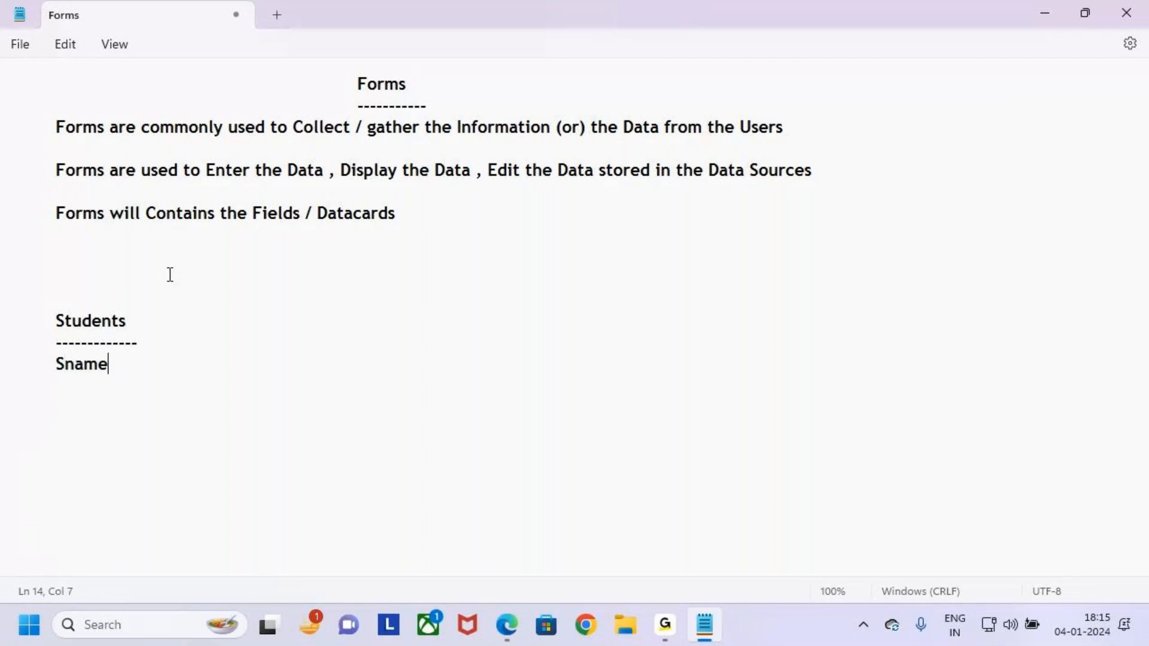
key(Tab)
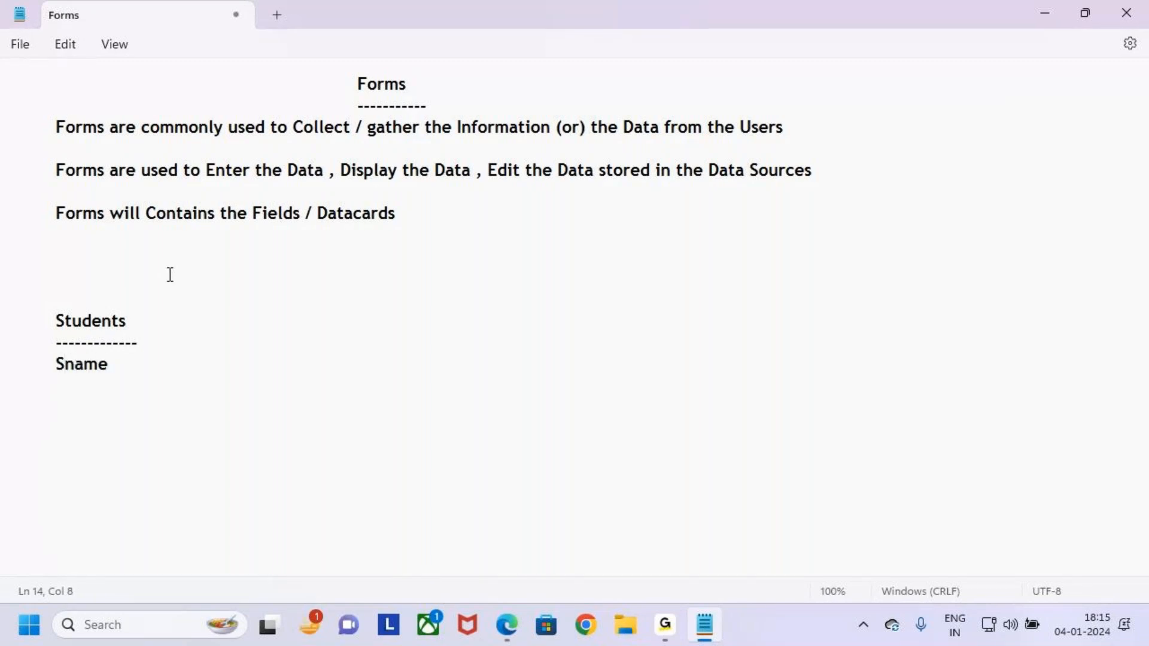
text(Email	Mobile	)
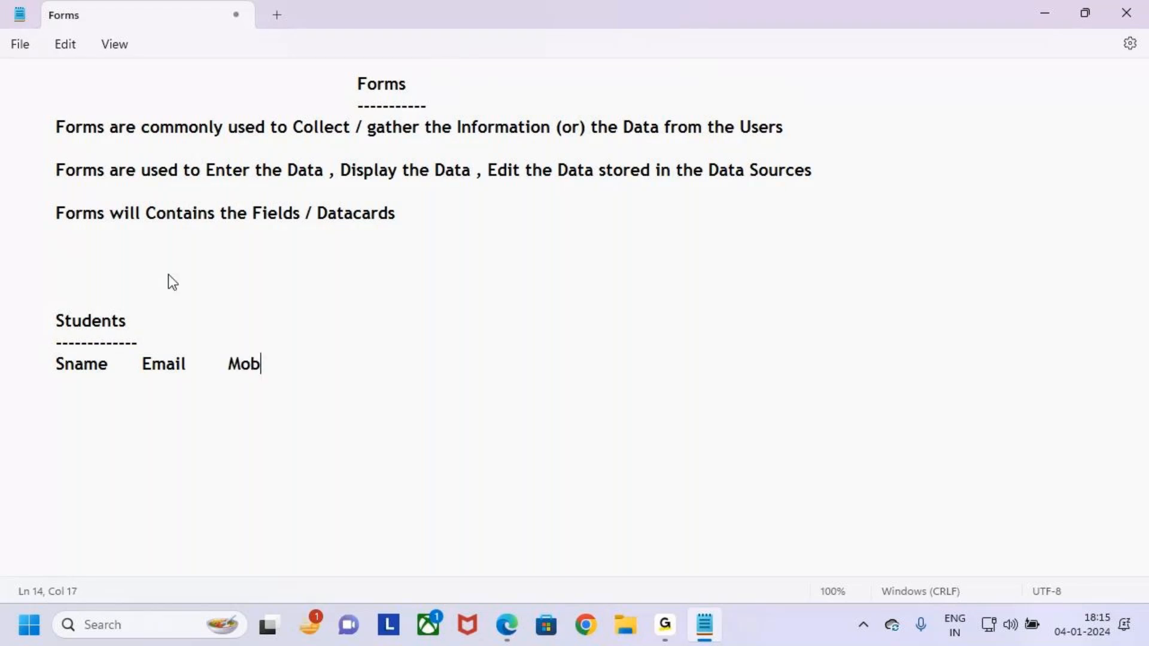
text(Course	)
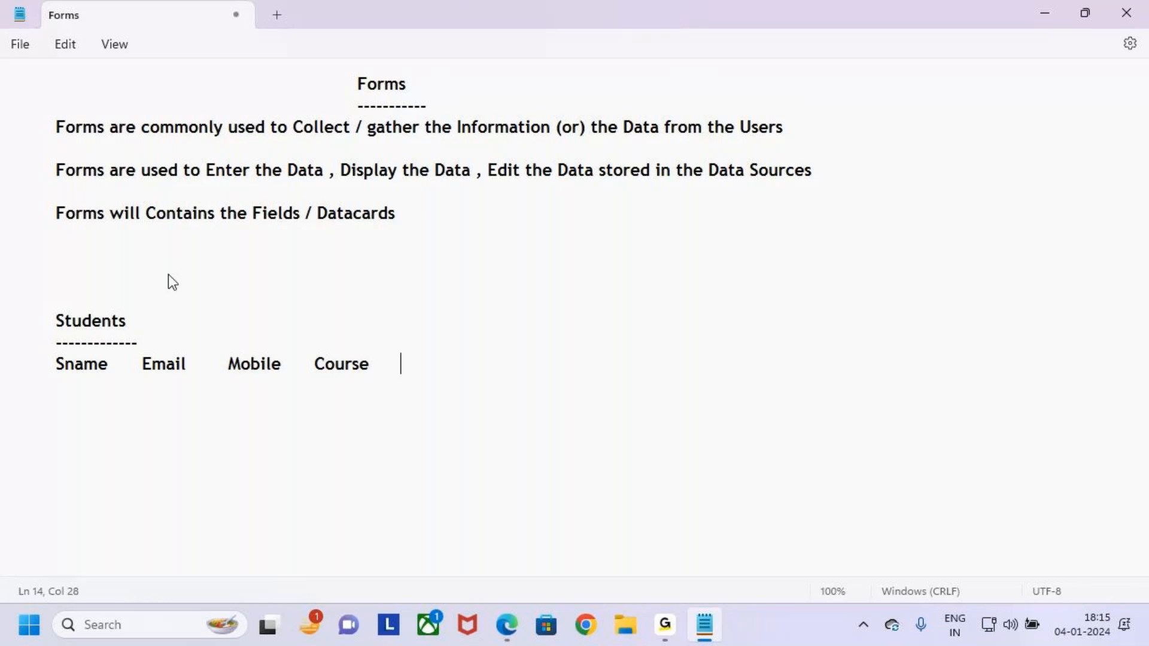
text(Education)
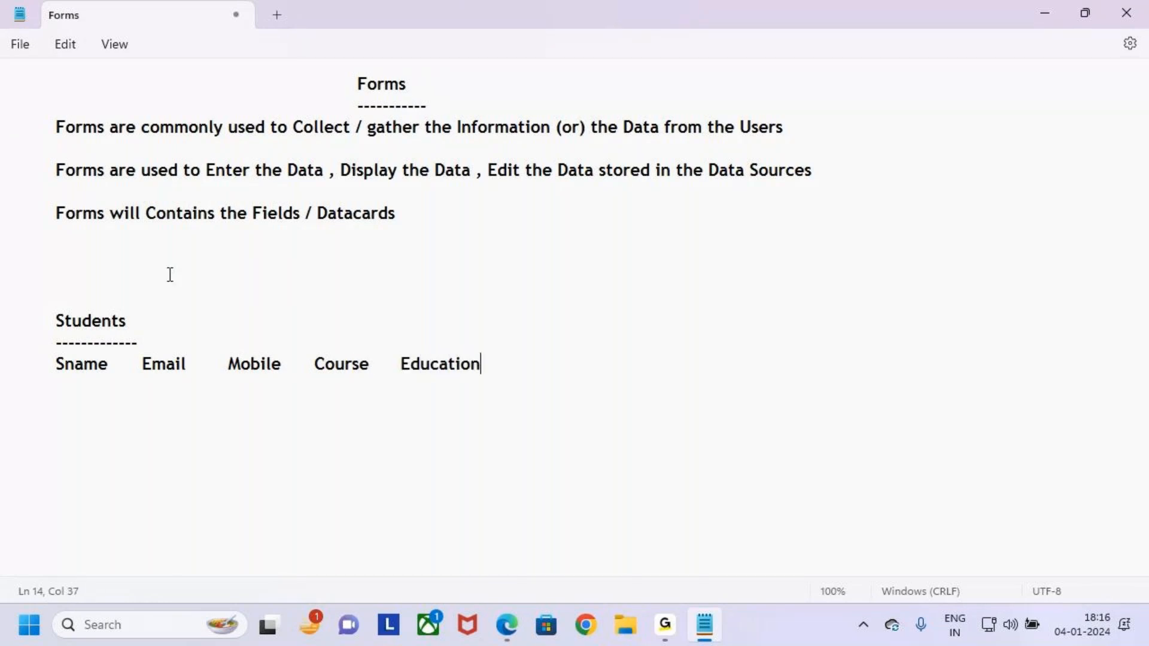
key(BackSpace)
key(BackSpace)
key(BackSpace)
key(BackSpace)
key(BackSpace)
key(BackSpace)
text(cat)
key(BackSpace)
key(BackSpace)
key(BackSpace)
key(BackSpace)
key(BackSpace)
key(BackSpace)
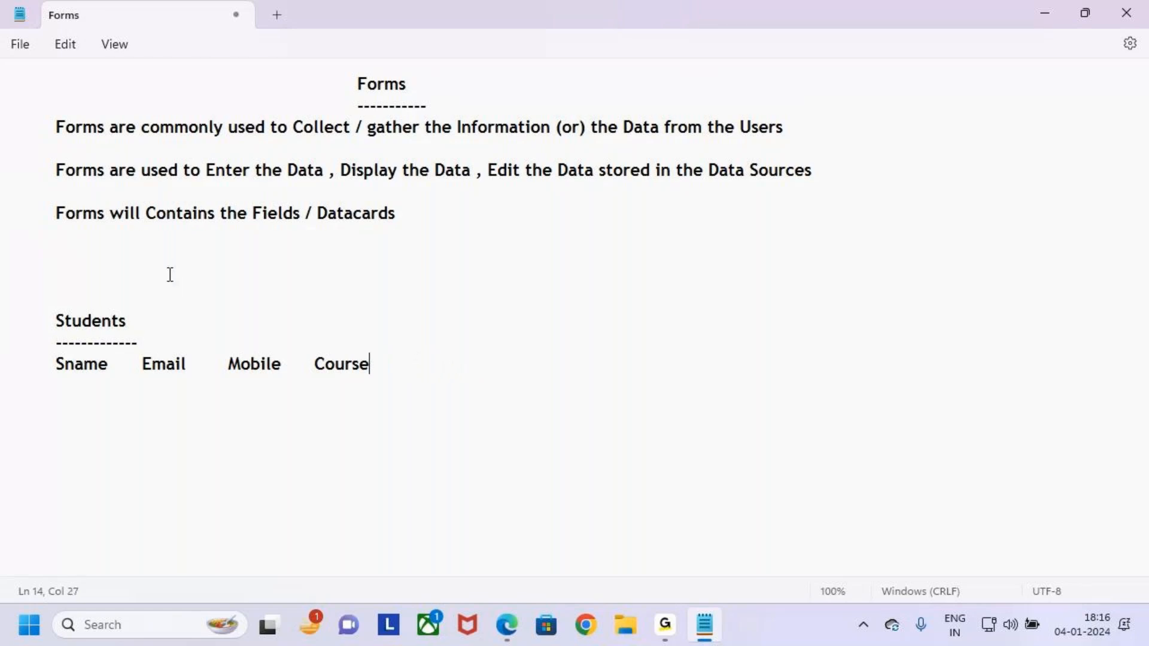
text(Education)
Insert a long dashed line above the Sname header row.
click(172, 337)
key(Return)
text(----------------------------------------------------------------------)
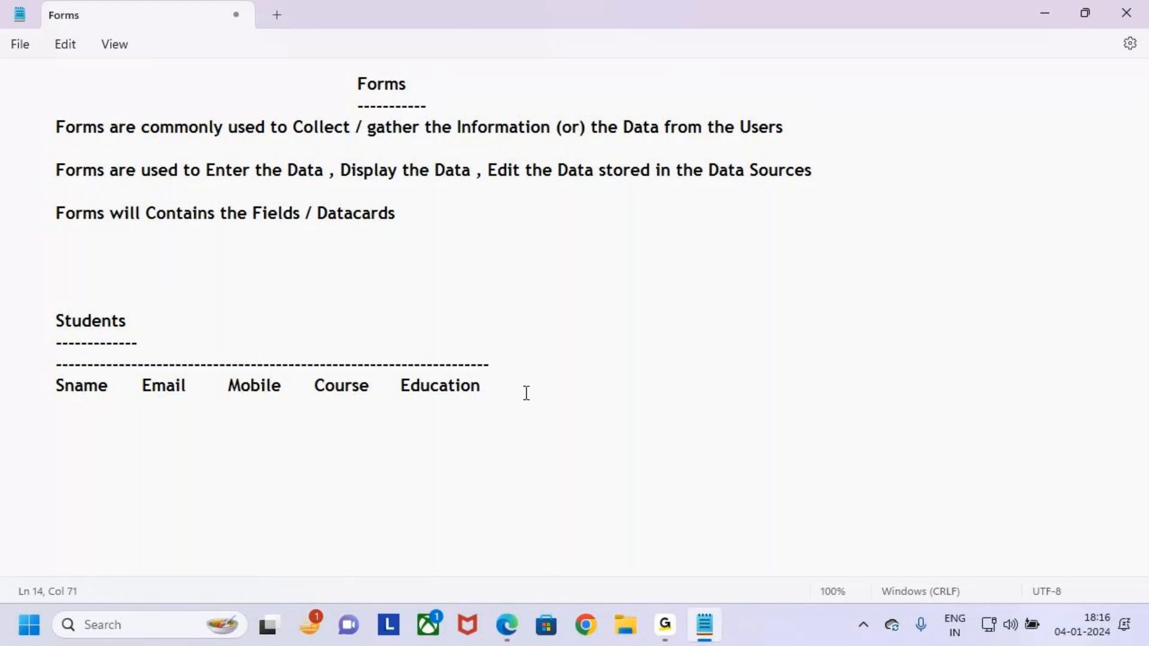
text(-----------------------------------------------------------------------)
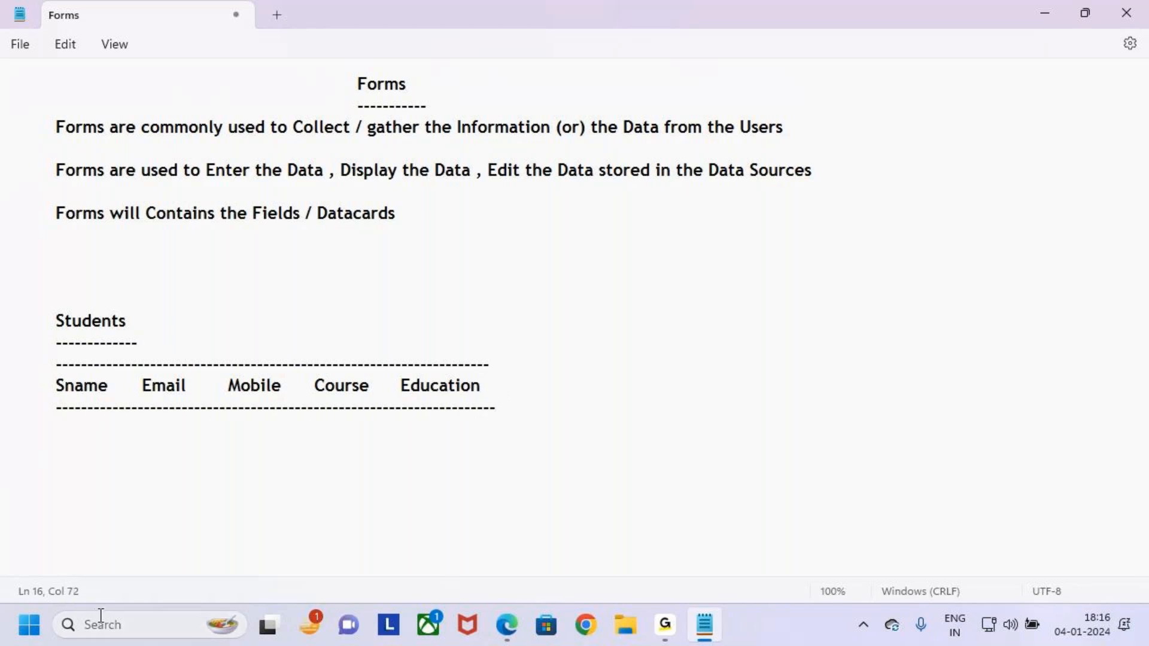
key(ctrl+2)
key(Escape)
Append '(List)' to the Students heading.
click(144, 312)
text(())
text(List)
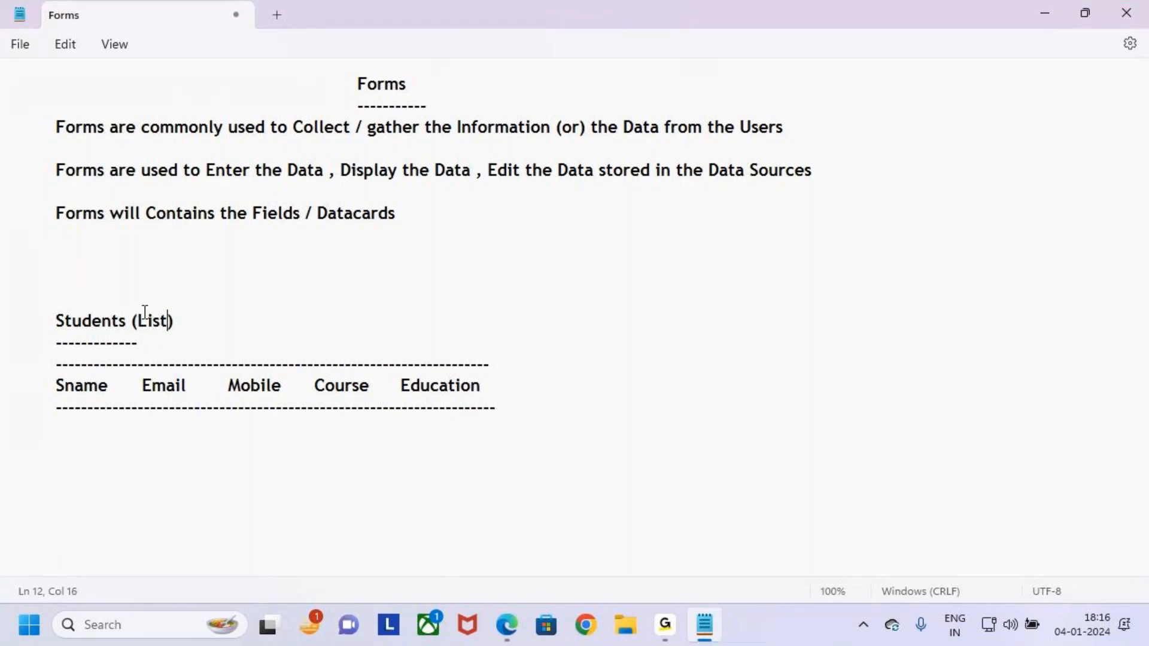
drag(63, 322, 121, 322)
click(520, 393)
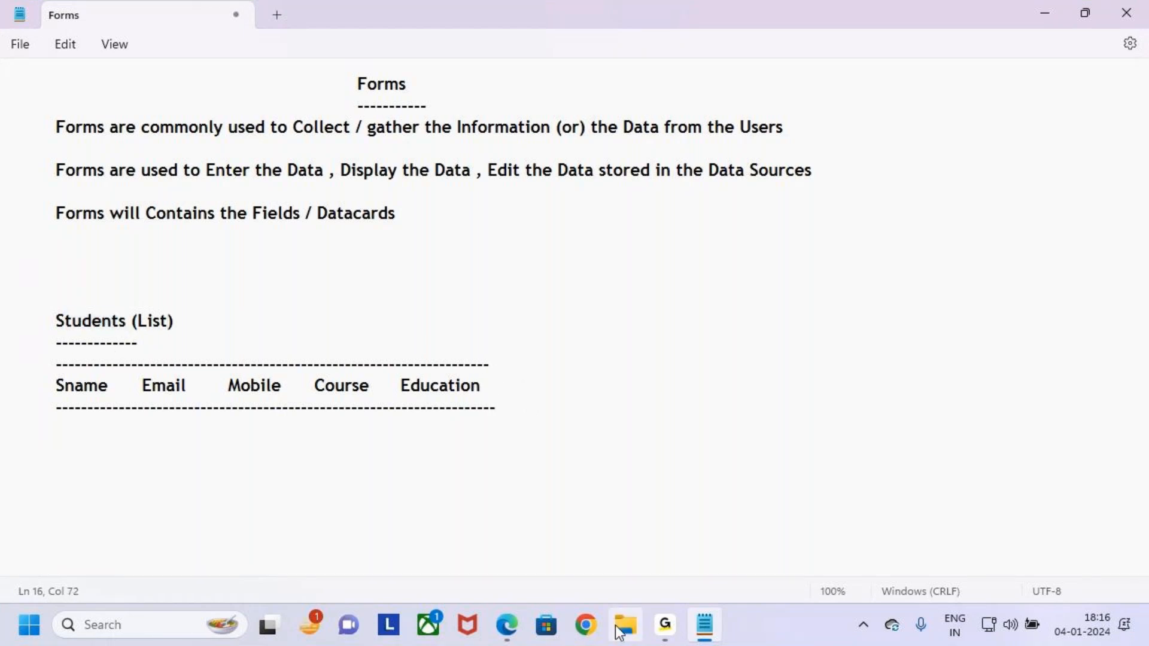
Switch to the Power Apps browser window and launch SharePoint from the Microsoft 365 app launcher.
click(508, 625)
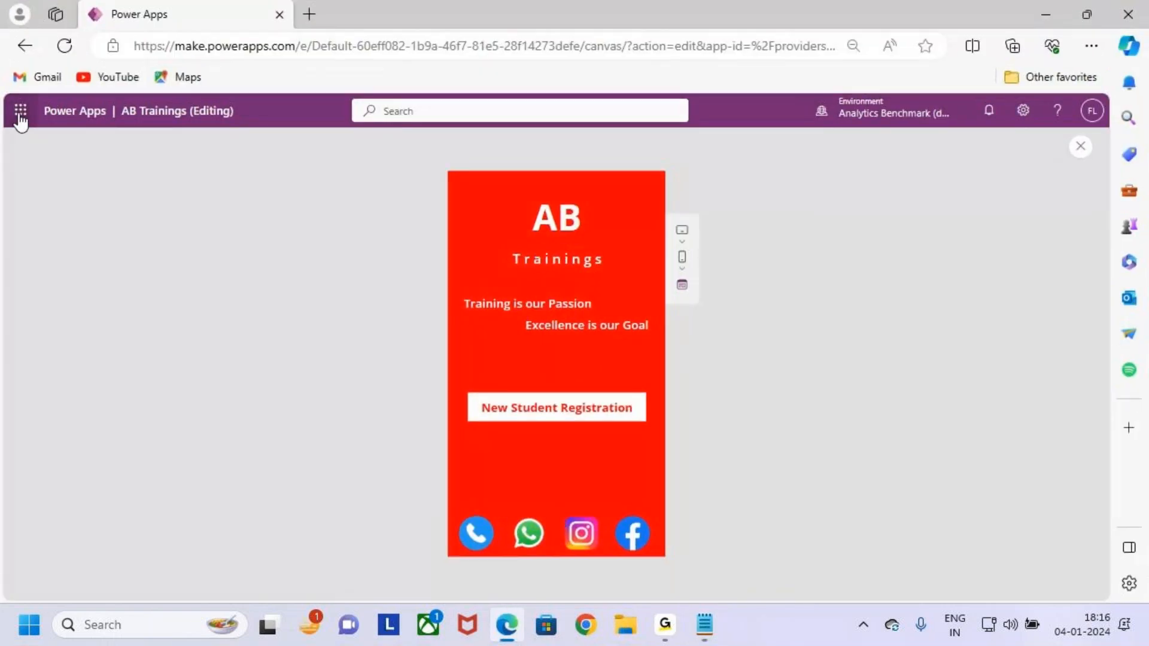
click(21, 114)
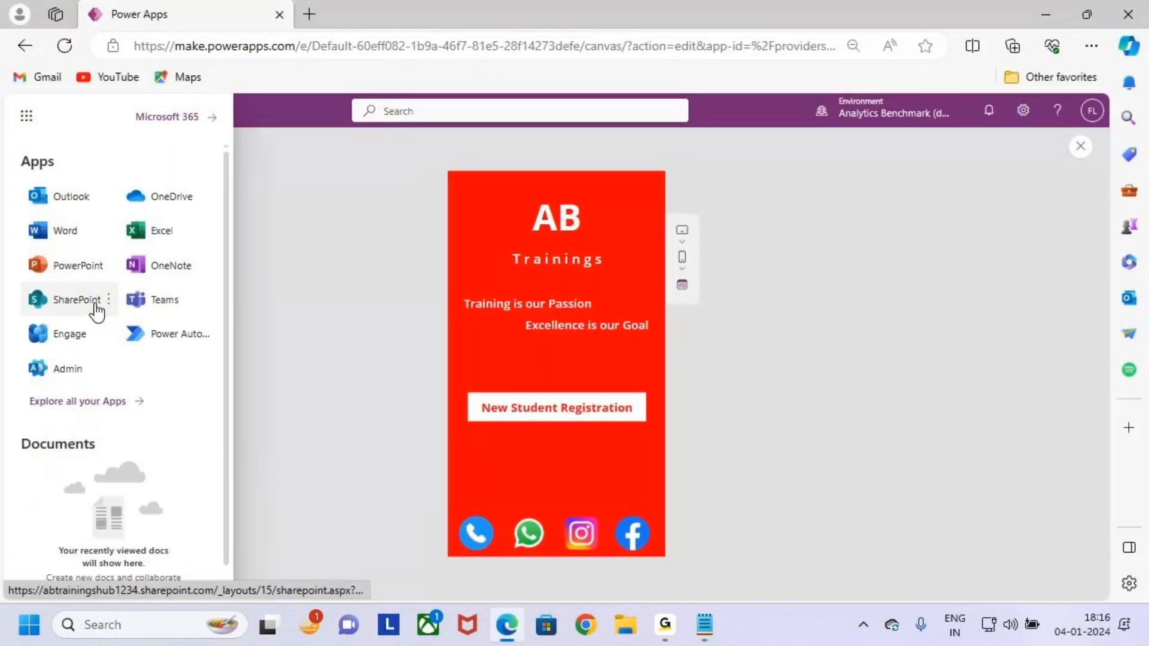
mouse_move(23, 279)
mouse_down()
mouse_move(87, 317)
mouse_move(119, 311)
mouse_move(142, 247)
mouse_up()
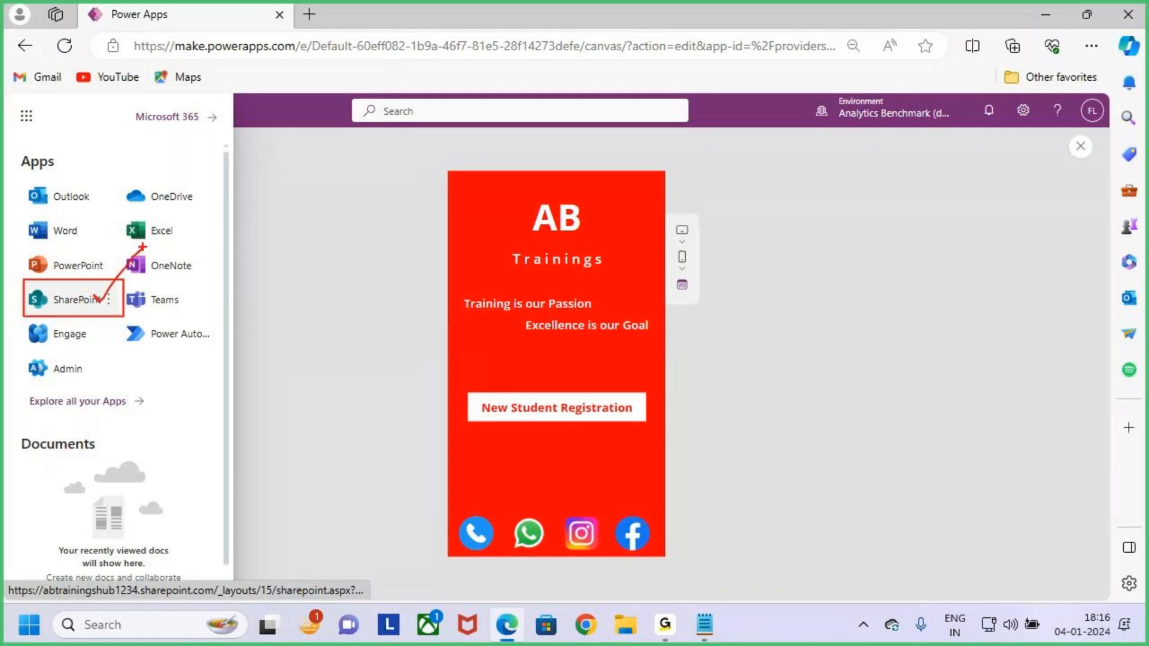
key(Escape)
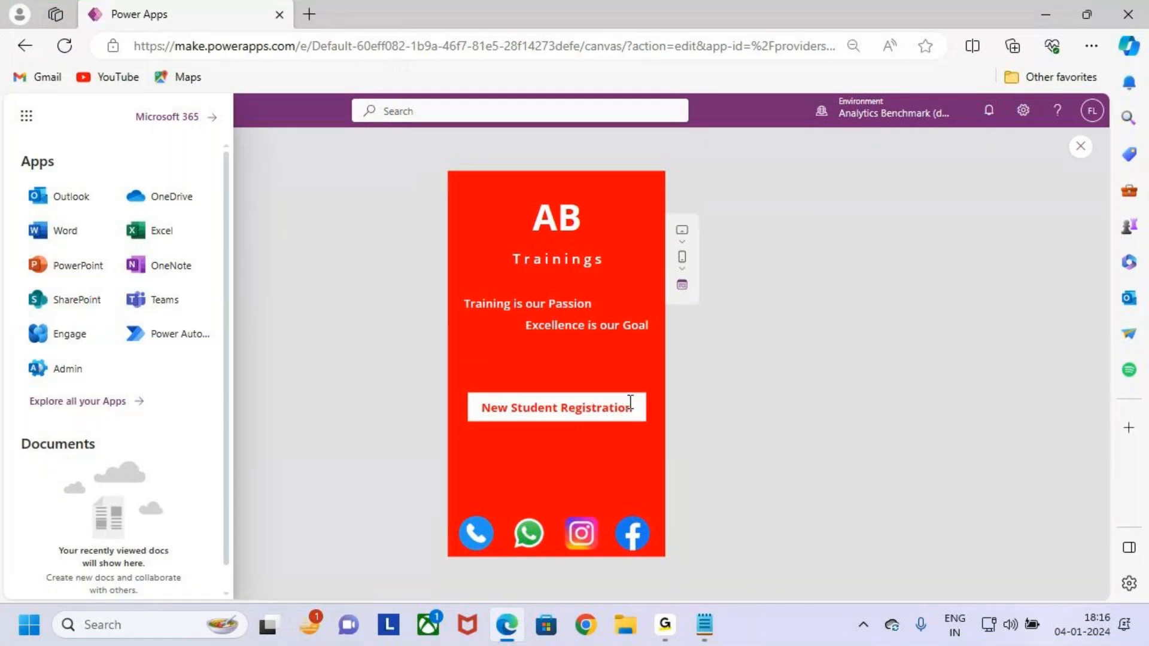
key(ctrl+2)
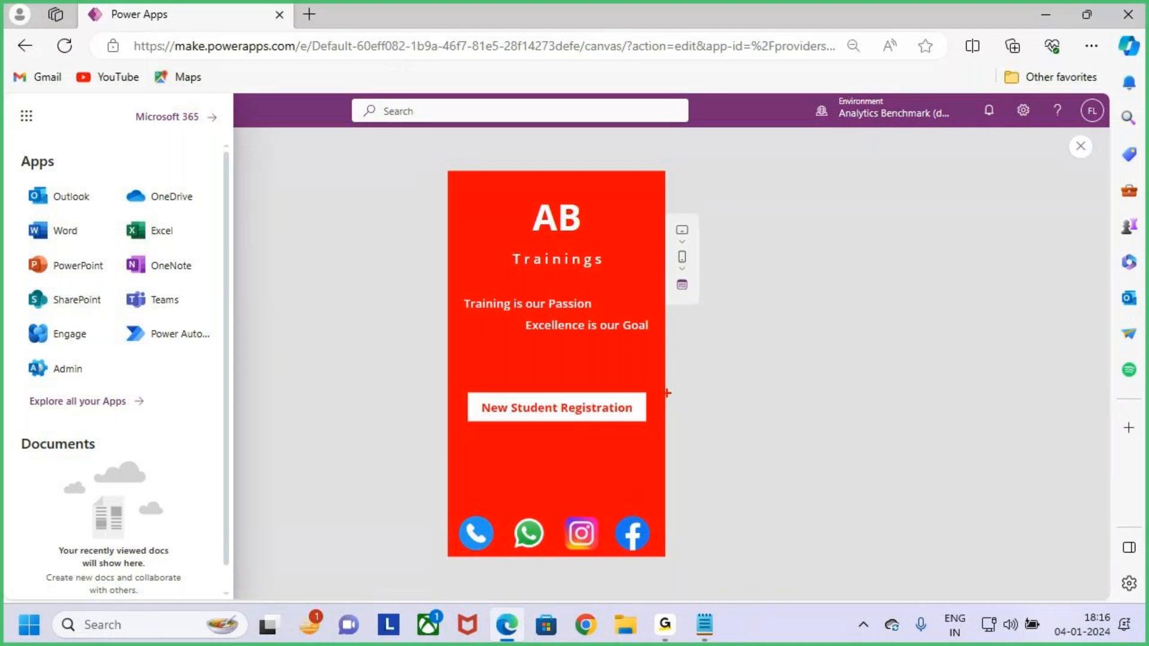
mouse_move(747, 319)
mouse_down()
mouse_move(683, 400)
mouse_move(721, 399)
mouse_up()
drag(20, 285, 122, 319)
key(Escape)
click(90, 306)
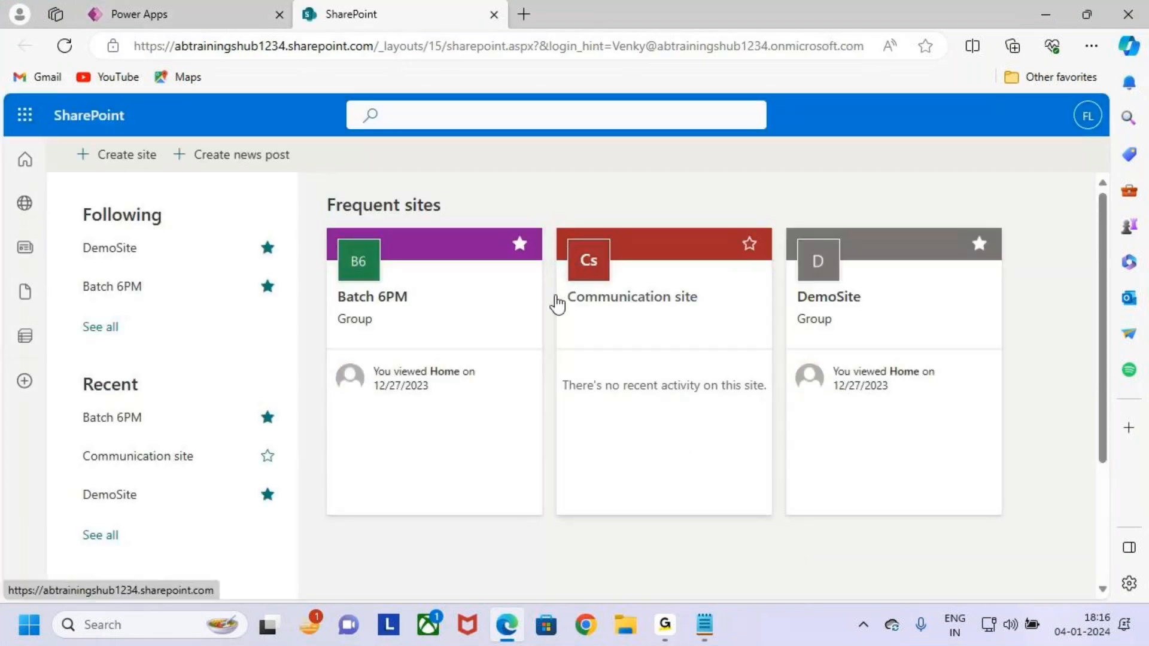
Start creating a new SharePoint site and choose Team site as the type.
key(ctrl+2)
drag(65, 139, 166, 175)
key(Escape)
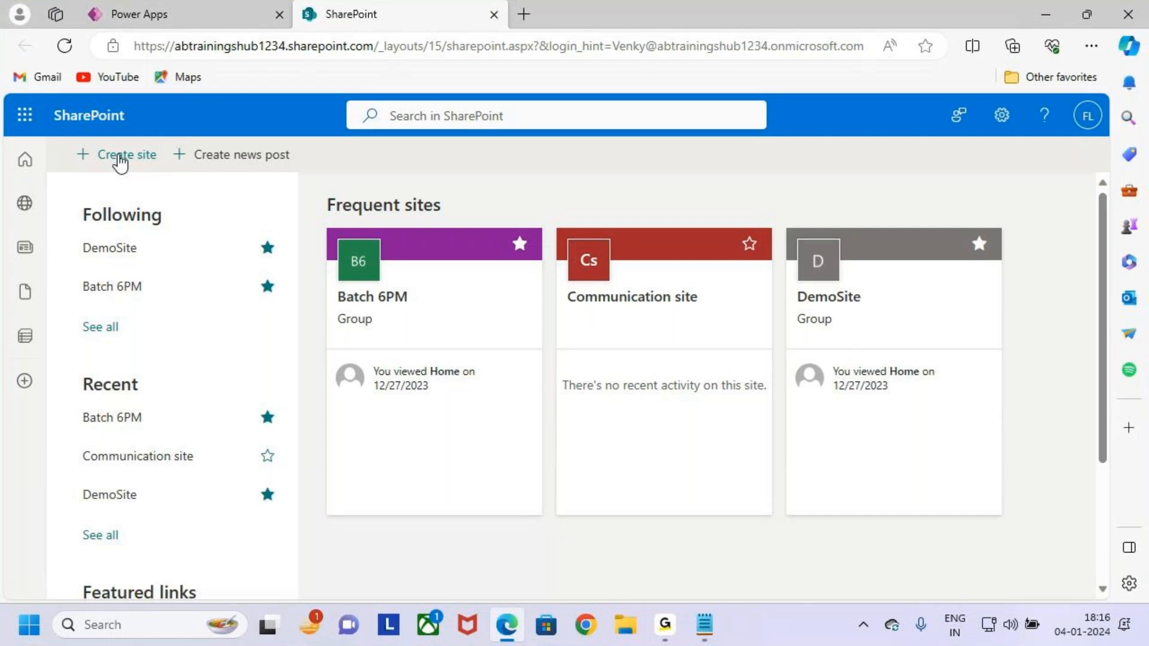
click(120, 156)
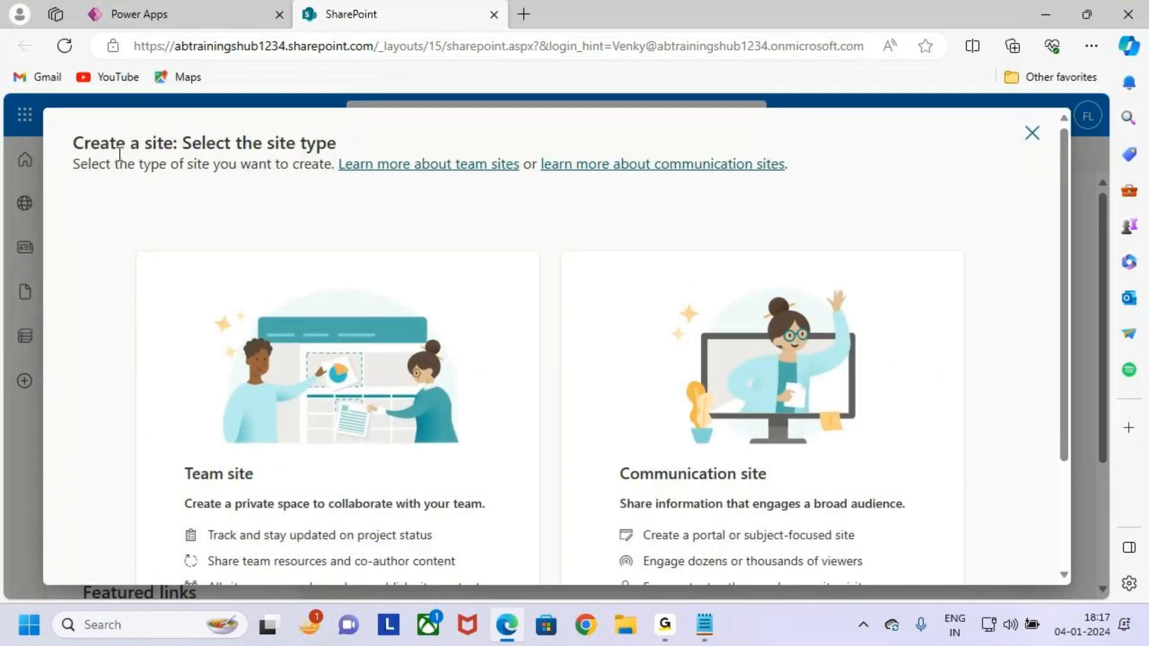
scroll(327, 331, down, 2)
key(ctrl+2)
drag(173, 315, 319, 347)
key(Escape)
click(368, 328)
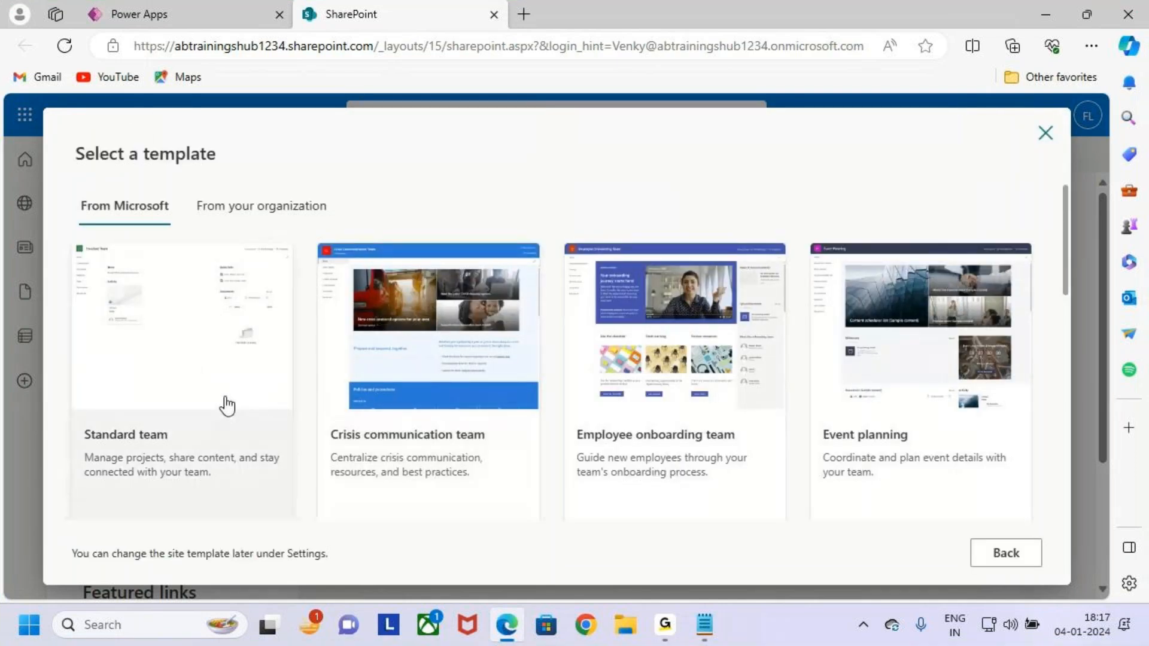
Select and apply the Standard team template to the new site.
key(ctrl+2)
drag(82, 419, 177, 457)
drag(153, 407, 275, 265)
key(Escape)
click(257, 341)
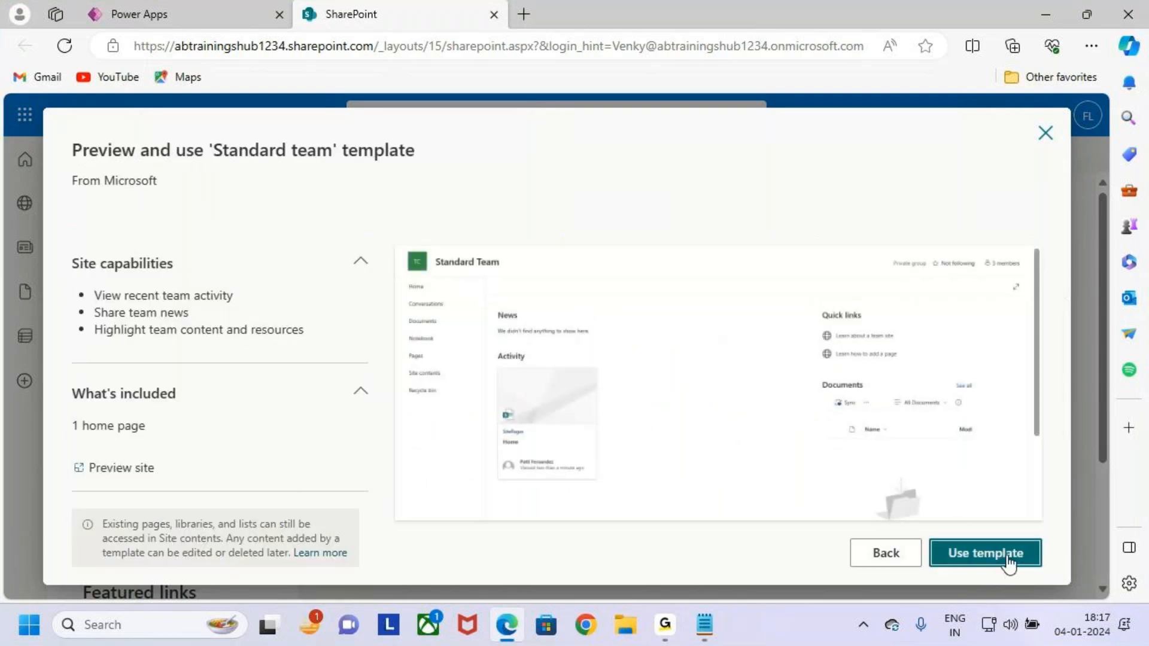
key(ctrl+2)
drag(927, 536, 1048, 573)
drag(974, 504, 989, 536)
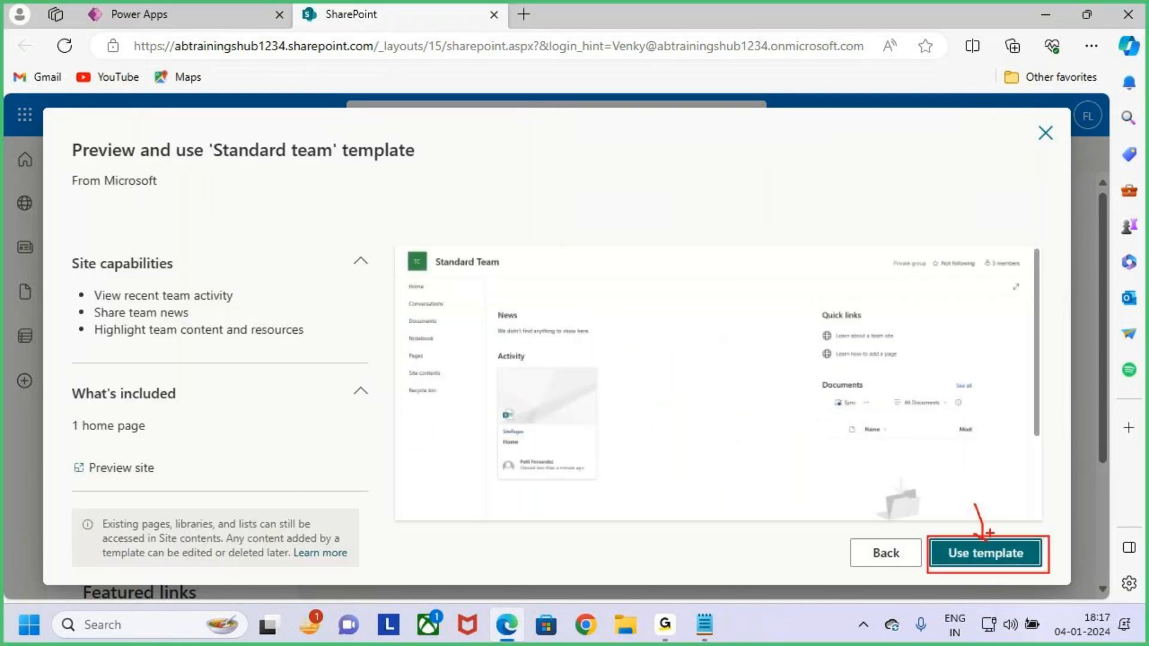
key(Escape)
click(985, 554)
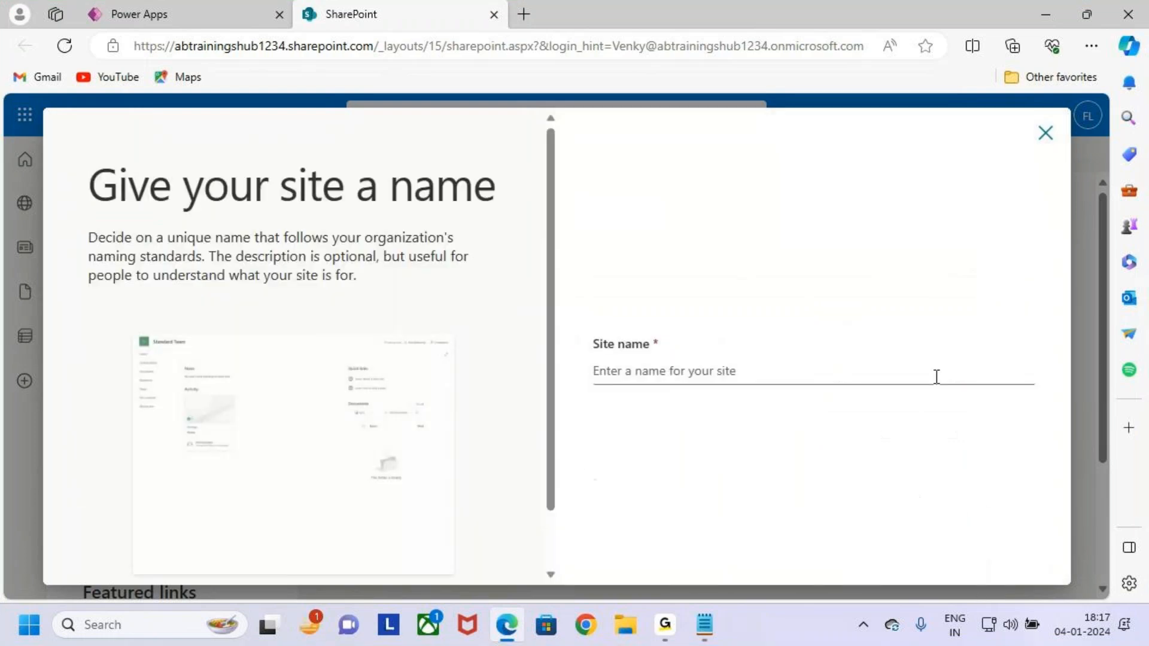
Name the site 'Forms', confirm it is available, and continue.
click(728, 372)
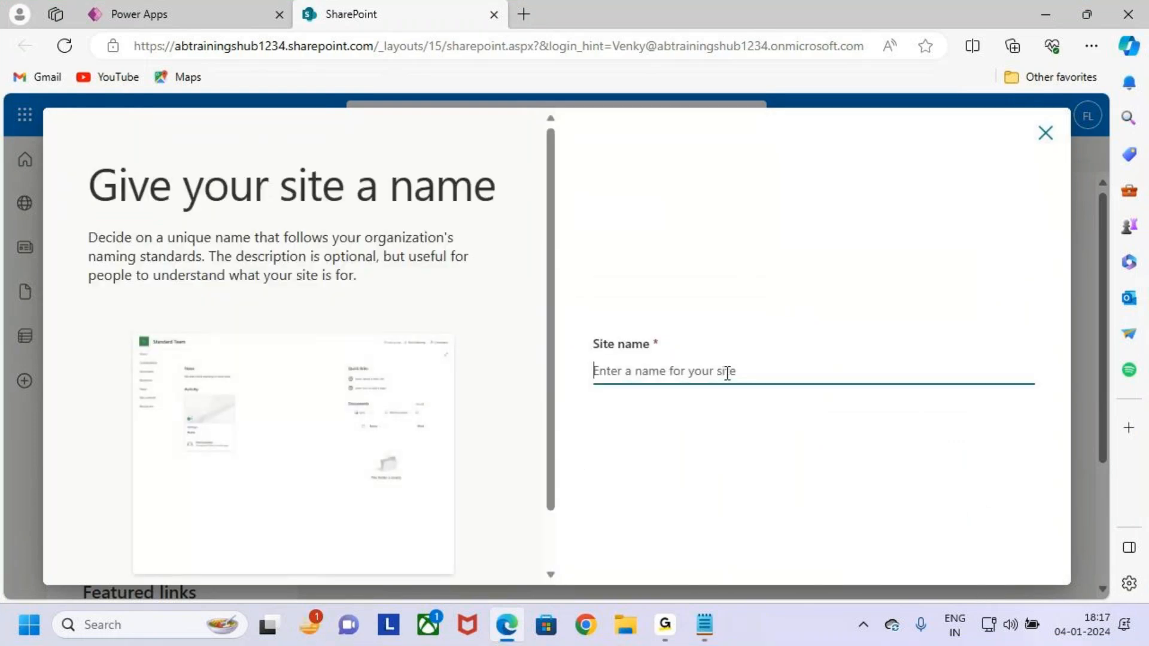
text(Forms)
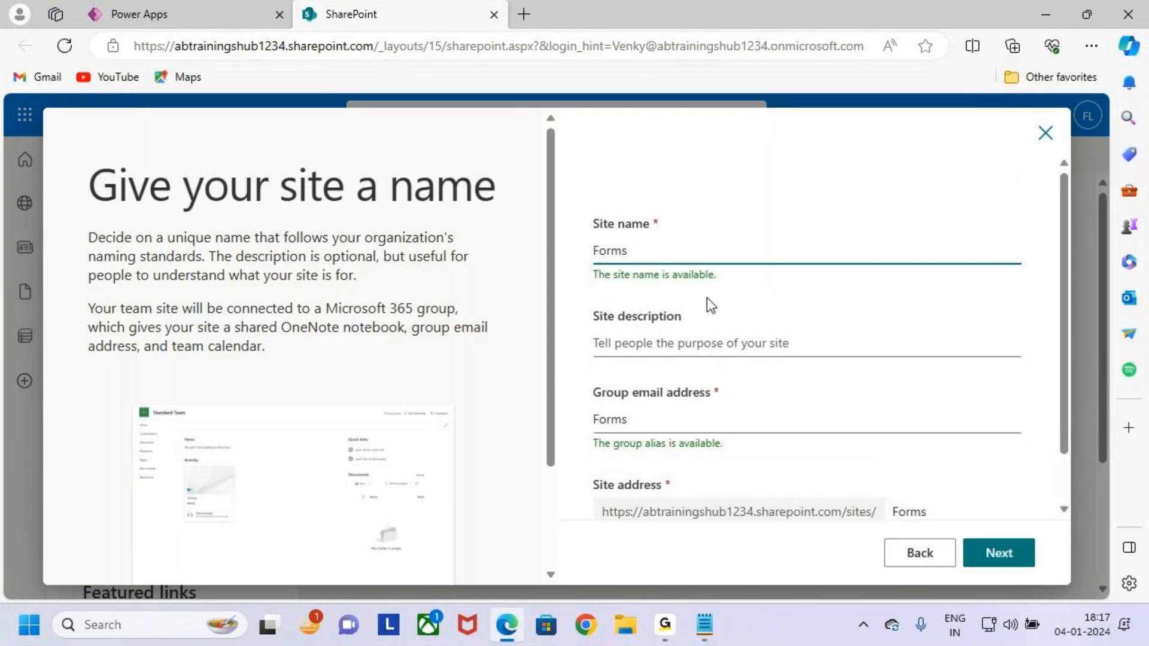
key(ctrl+2)
mouse_move(768, 127)
mouse_down()
mouse_move(766, 160)
mouse_move(780, 183)
mouse_up()
mouse_move(830, 132)
mouse_down()
mouse_move(850, 153)
mouse_move(776, 102)
mouse_move(820, 129)
mouse_up()
drag(748, 163, 659, 243)
key(Escape)
drag(645, 254, 566, 254)
click(1010, 554)
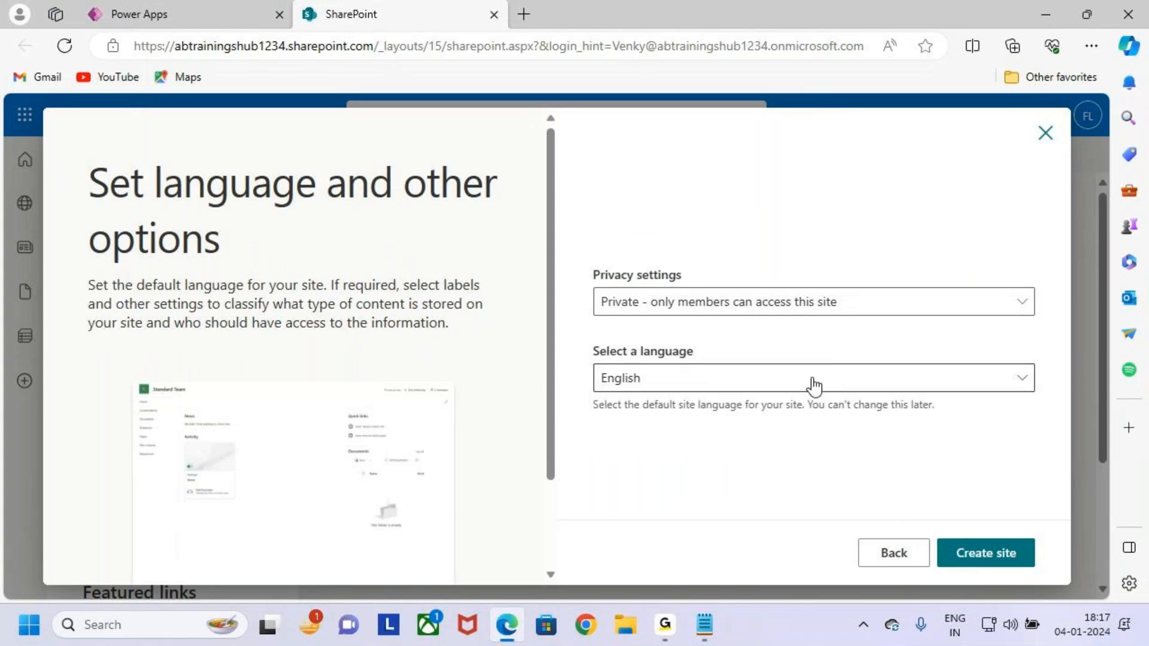
Create the Forms team site and finish without adding any members.
click(999, 555)
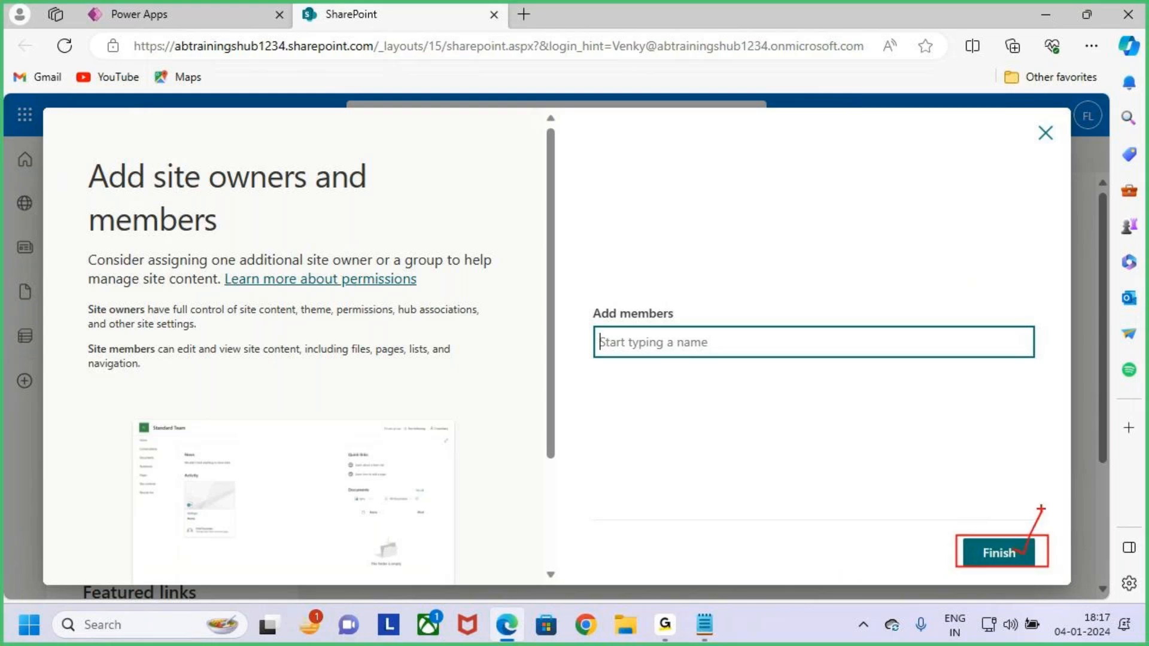
click(1024, 550)
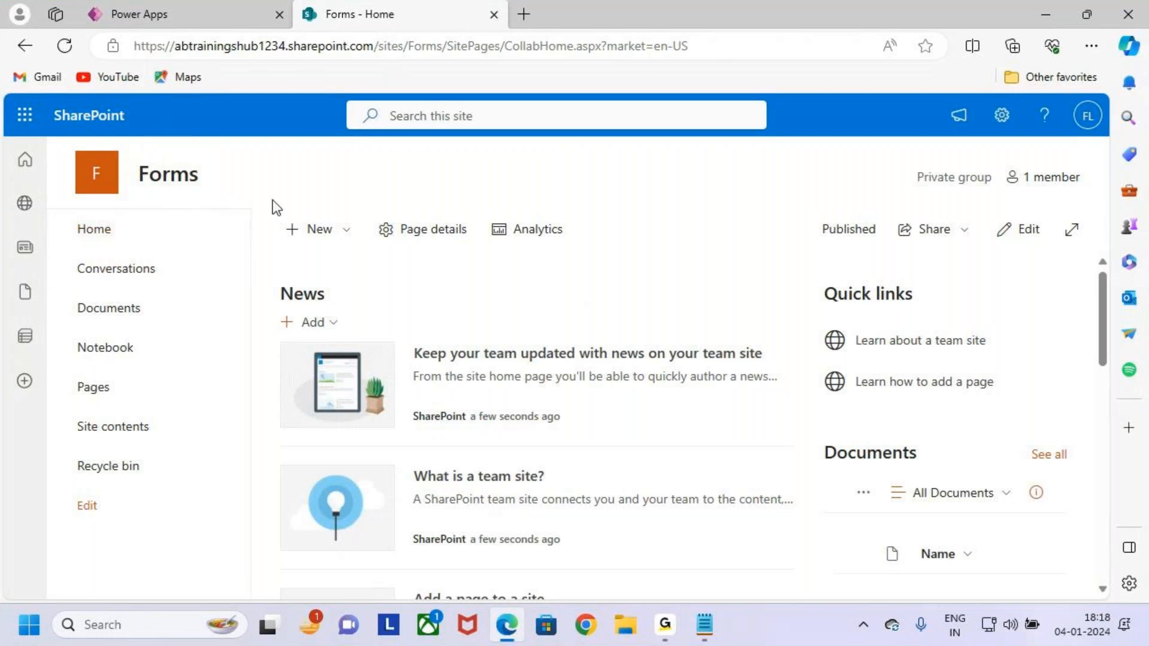
Check the Students list notes in Notepad, then return to the Forms site home page.
key(ctrl+2)
mouse_move(325, 156)
mouse_down()
mouse_move(322, 182)
mouse_move(345, 189)
mouse_move(346, 204)
mouse_up()
drag(398, 153, 408, 202)
drag(389, 178, 527, 191)
drag(513, 174, 513, 216)
drag(583, 169, 566, 207)
mouse_move(590, 157)
mouse_down()
mouse_move(626, 177)
mouse_move(687, 159)
mouse_up()
key(Escape)
key(alt+Tab)
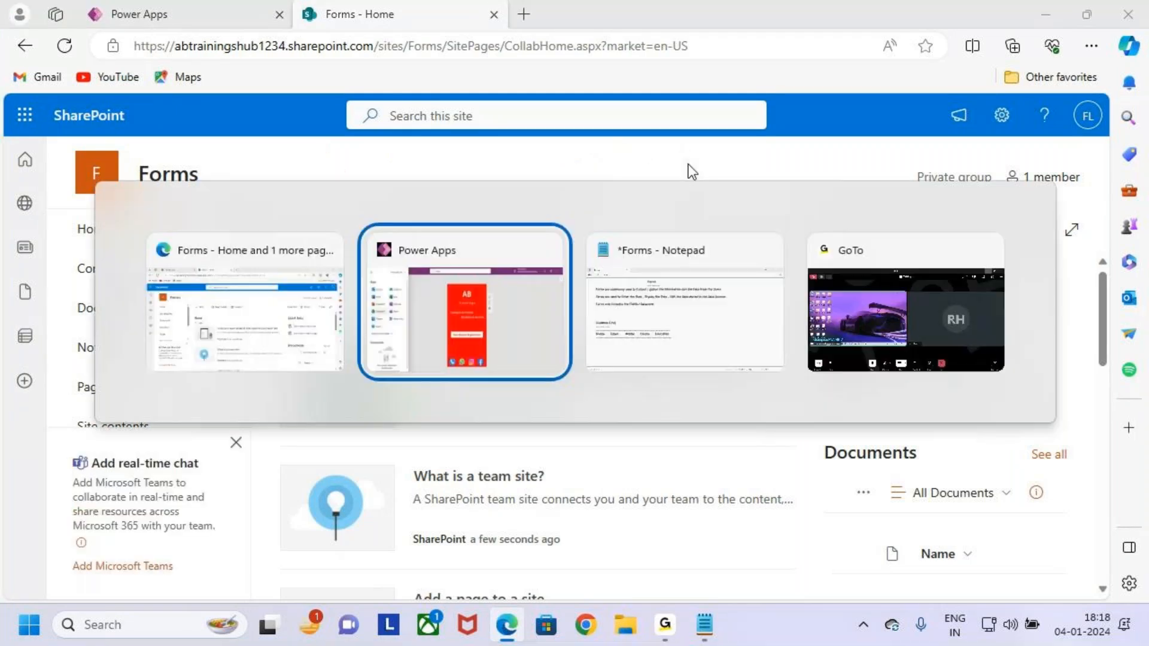
key(alt+Tab)
mouse_move(33, 312)
mouse_down()
mouse_move(472, 436)
mouse_move(538, 431)
mouse_up()
drag(528, 389, 589, 346)
key(Escape)
key(alt+Tab)
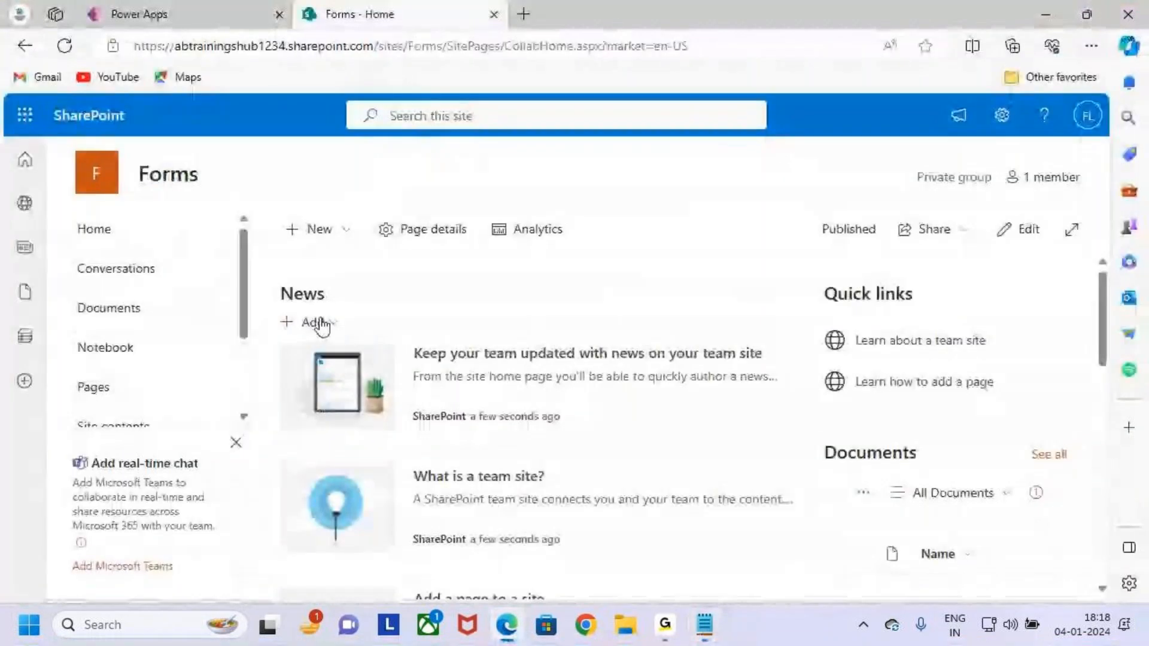
Start a new blank list via New > List > Blank list.
key(ctrl+2)
drag(124, 157, 258, 201)
key(Escape)
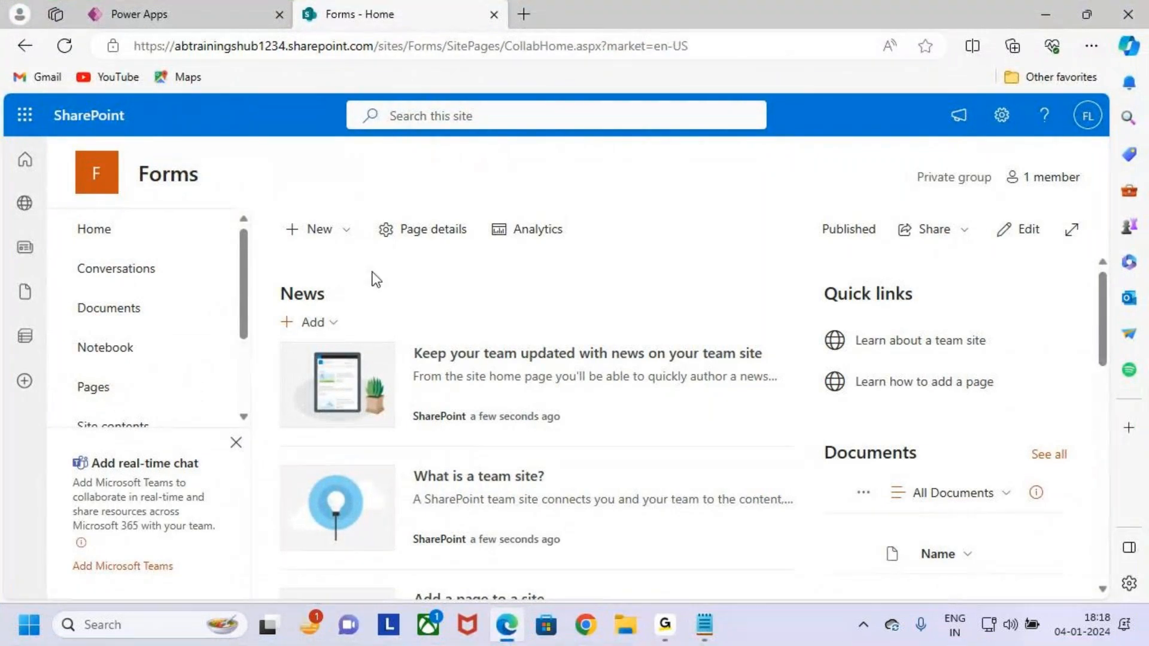
click(337, 236)
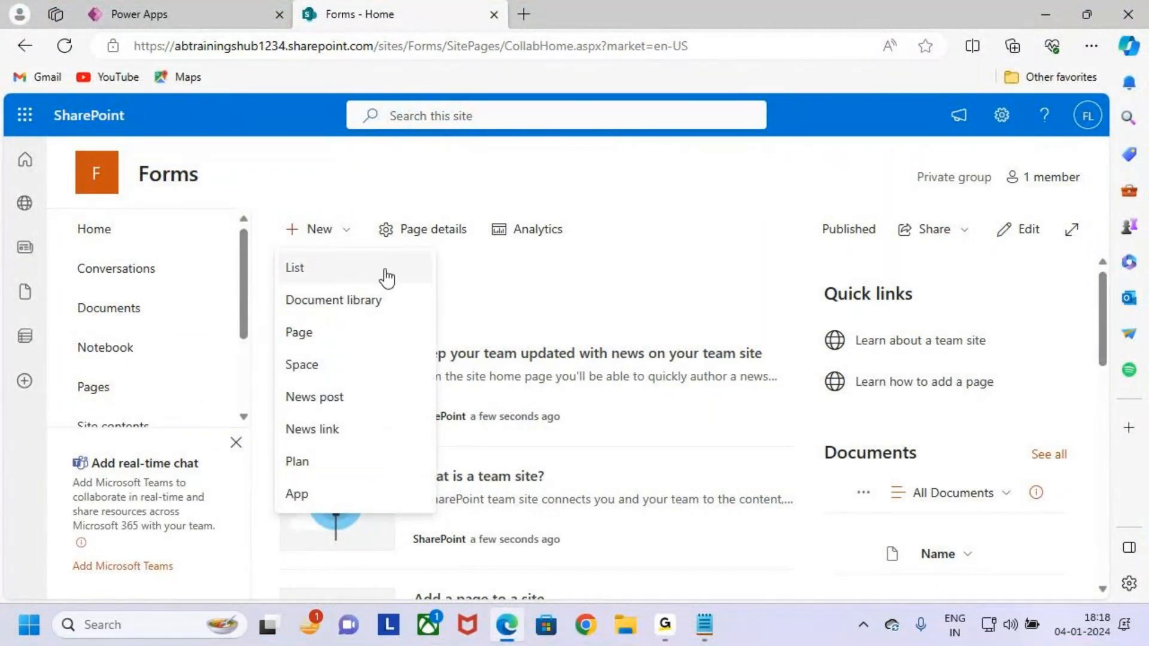
click(386, 277)
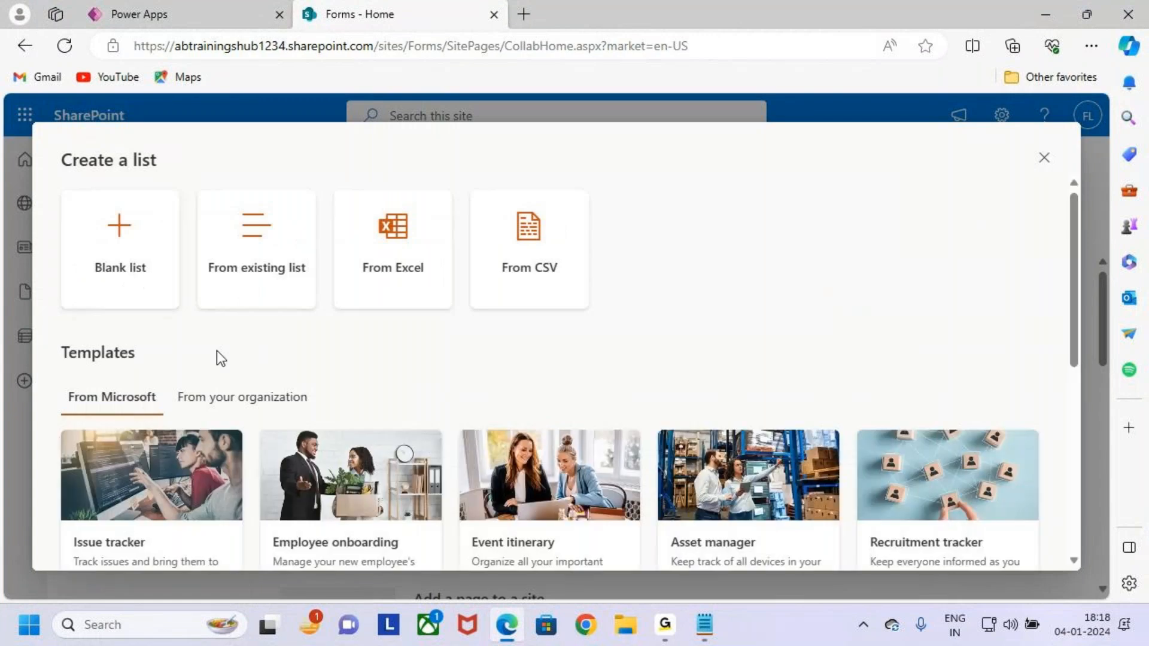
key(ctrl+2)
drag(60, 191, 182, 307)
mouse_move(134, 254)
mouse_down()
mouse_move(168, 241)
mouse_move(251, 157)
mouse_up()
key(Escape)
click(159, 261)
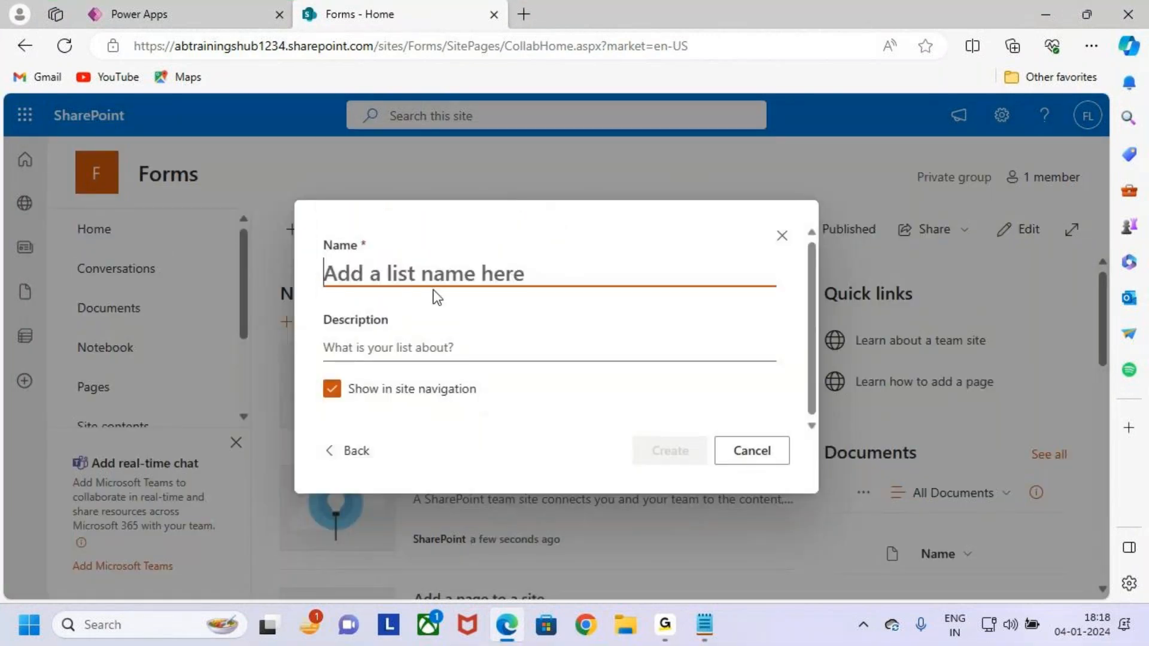
Name the list 'Students' and create it.
key(ctrl+2)
drag(310, 250, 499, 305)
key(Escape)
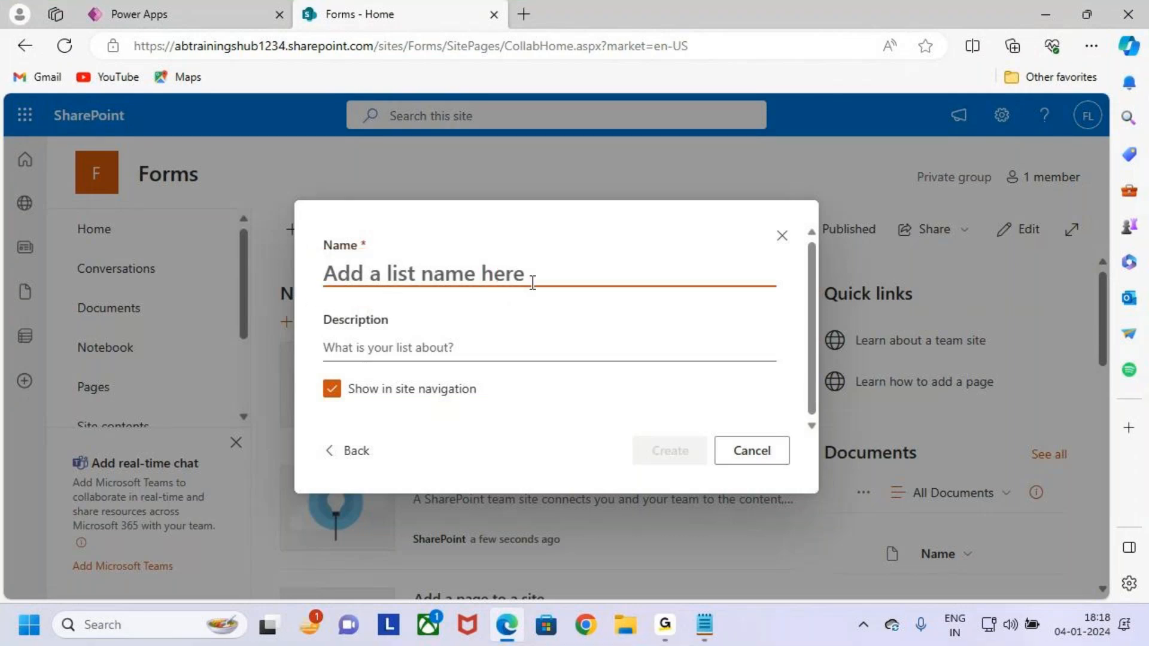
text(S)
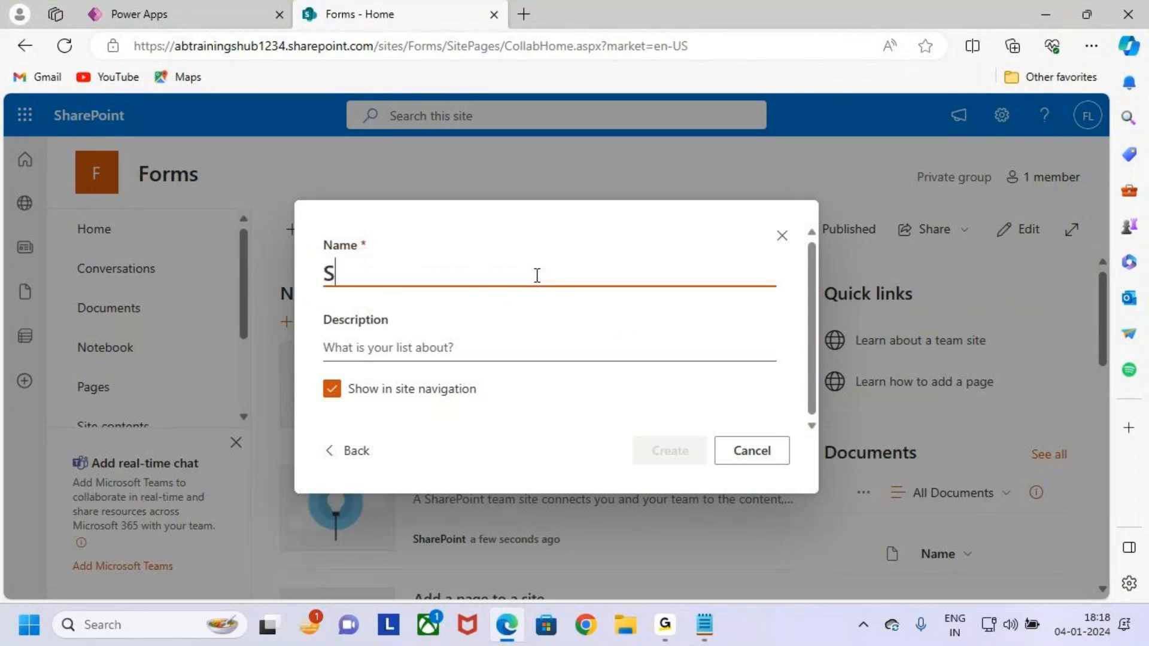
text(tudents)
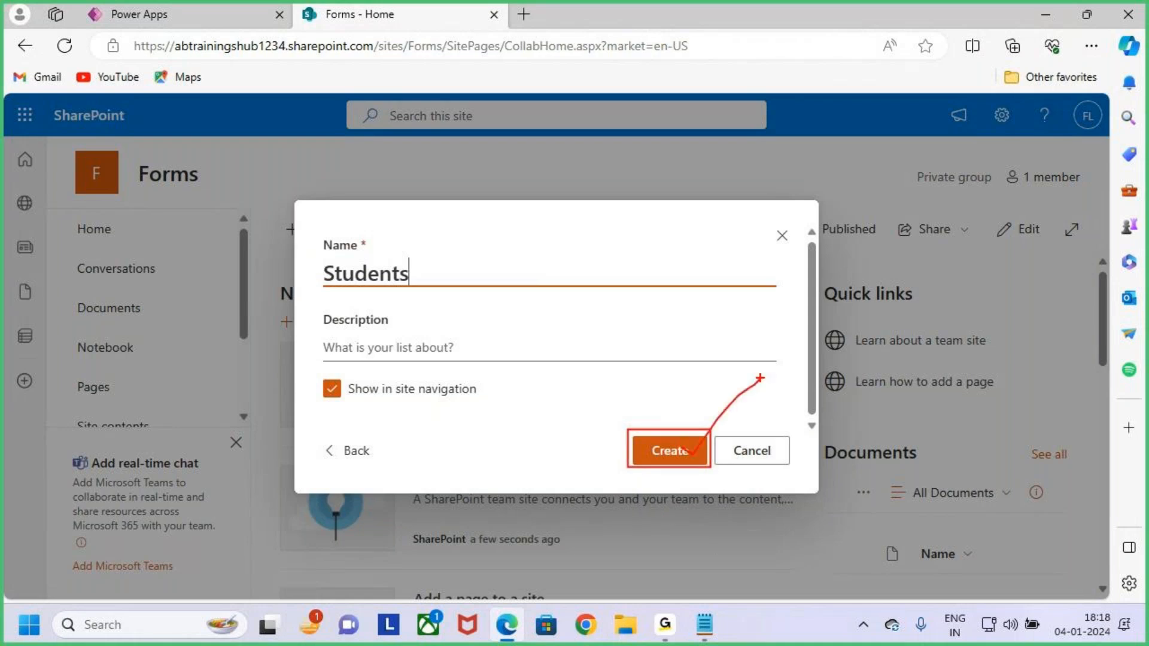
click(684, 451)
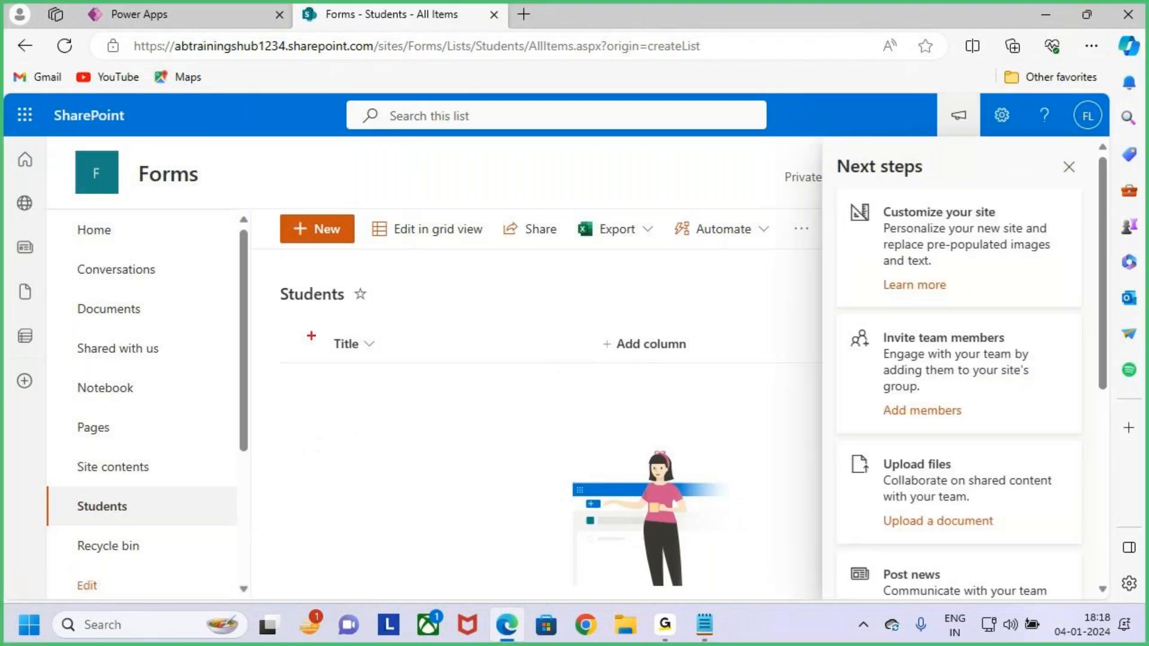
Dismiss the Next steps pane and narrow the Title column.
click(1069, 167)
mouse_move(320, 329)
mouse_down()
mouse_move(428, 366)
mouse_move(453, 304)
mouse_up()
key(Escape)
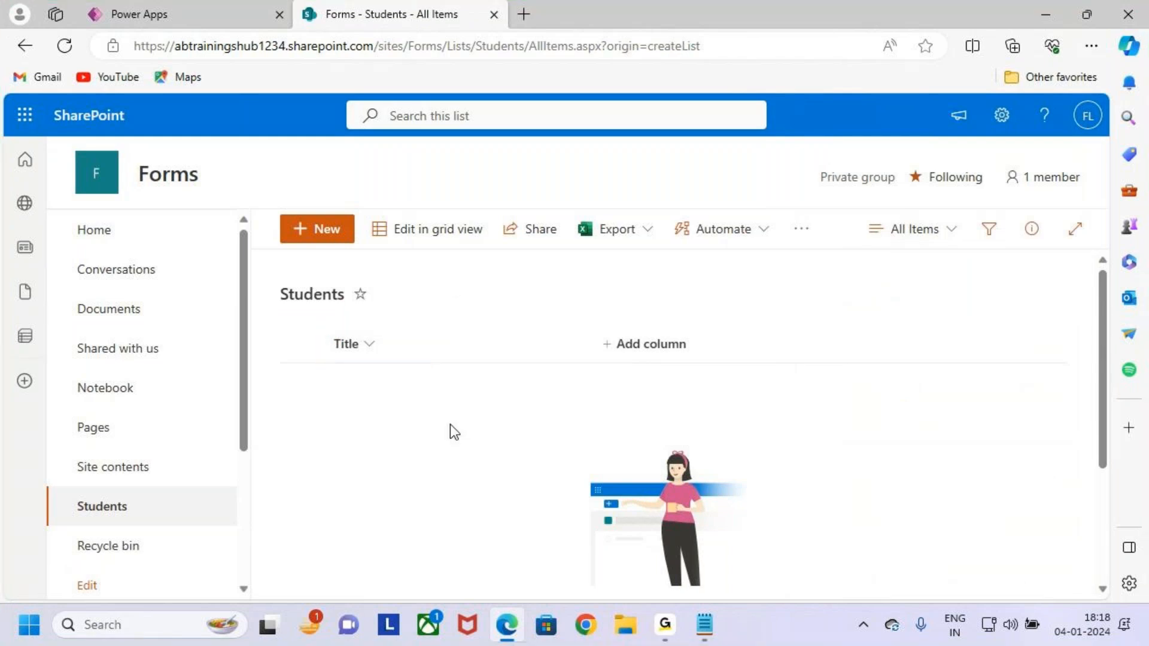
drag(593, 344, 503, 345)
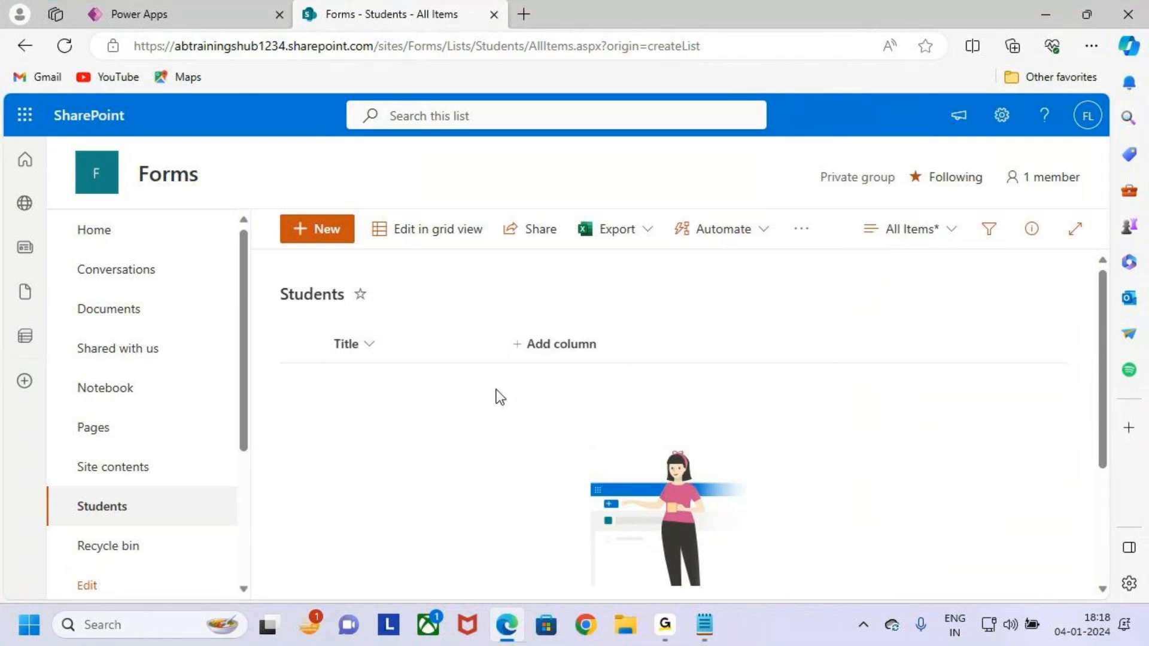
mouse_move(313, 328)
mouse_down()
mouse_move(646, 393)
mouse_move(672, 388)
mouse_up()
key(Escape)
key(ctrl+2)
mouse_move(503, 324)
mouse_down()
mouse_move(557, 361)
mouse_move(621, 372)
mouse_move(662, 264)
mouse_up()
key(Escape)
Open the Students list's settings from the Settings gear menu.
key(ctrl+2)
drag(982, 98, 1026, 134)
key(Escape)
click(1002, 115)
key(ctrl+2)
mouse_move(827, 288)
mouse_down()
mouse_move(917, 310)
mouse_move(979, 224)
mouse_up()
key(Escape)
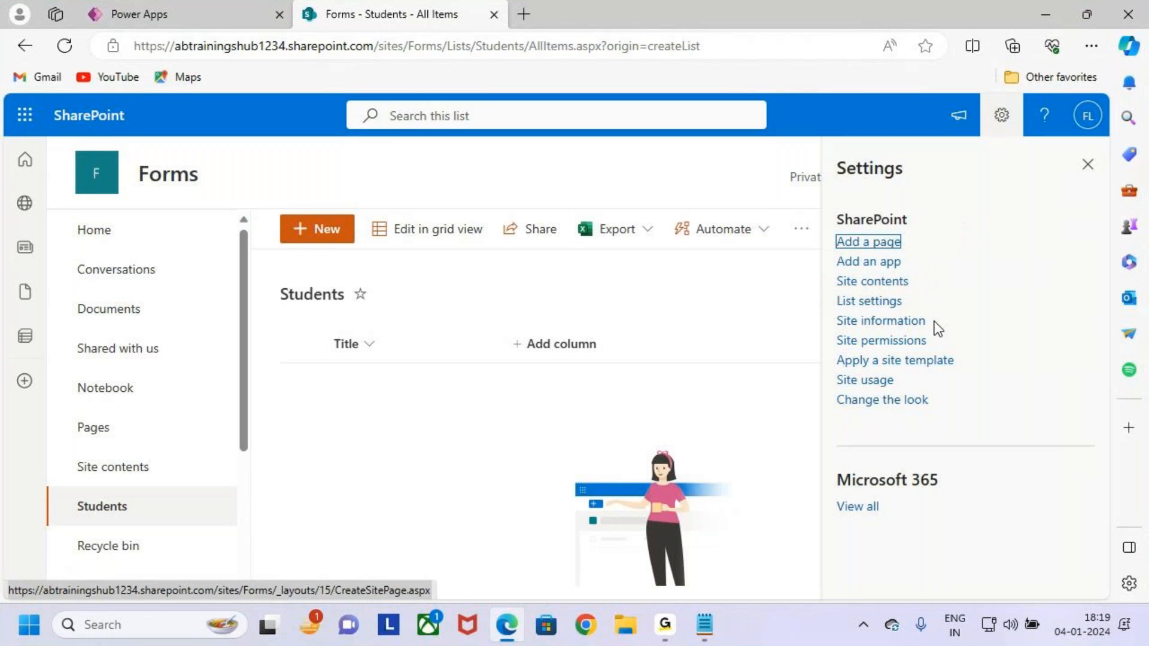
click(886, 302)
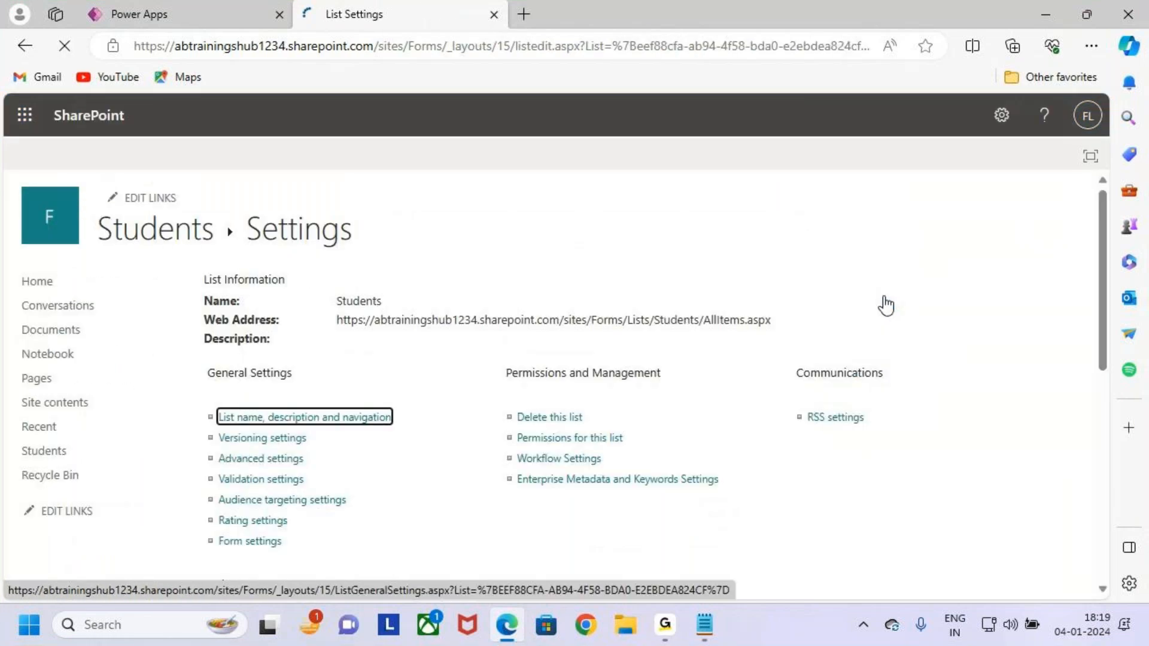
Rename the Students list's Title column to 'Sname' and save the change.
scroll(368, 462, down, 5)
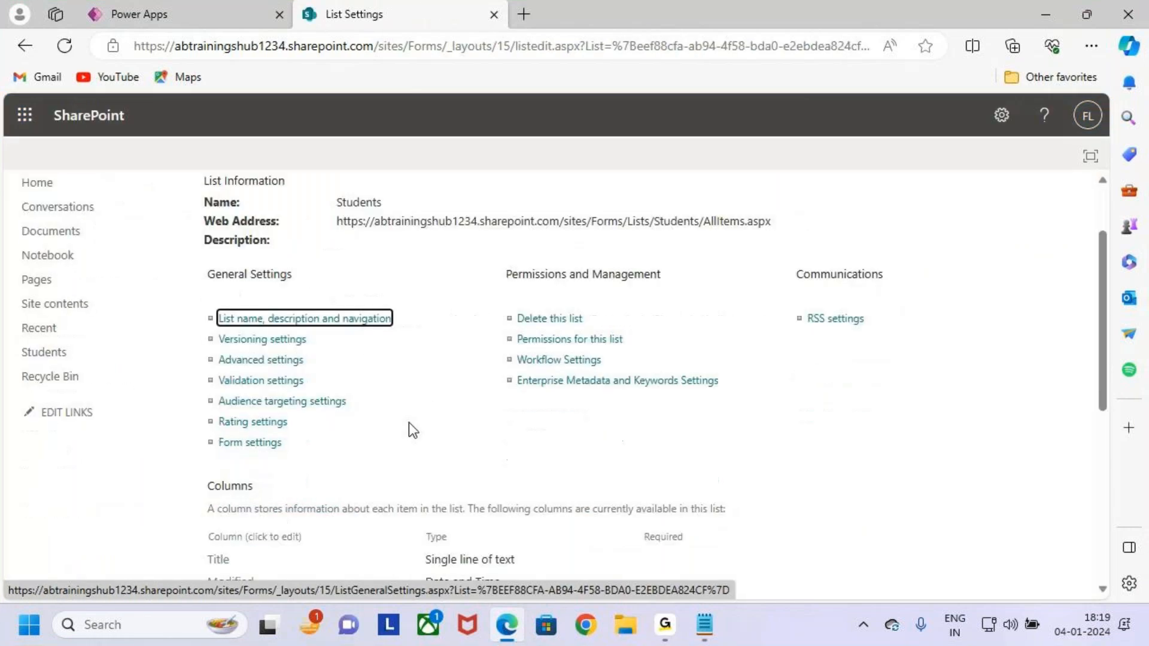
key(ctrl+2)
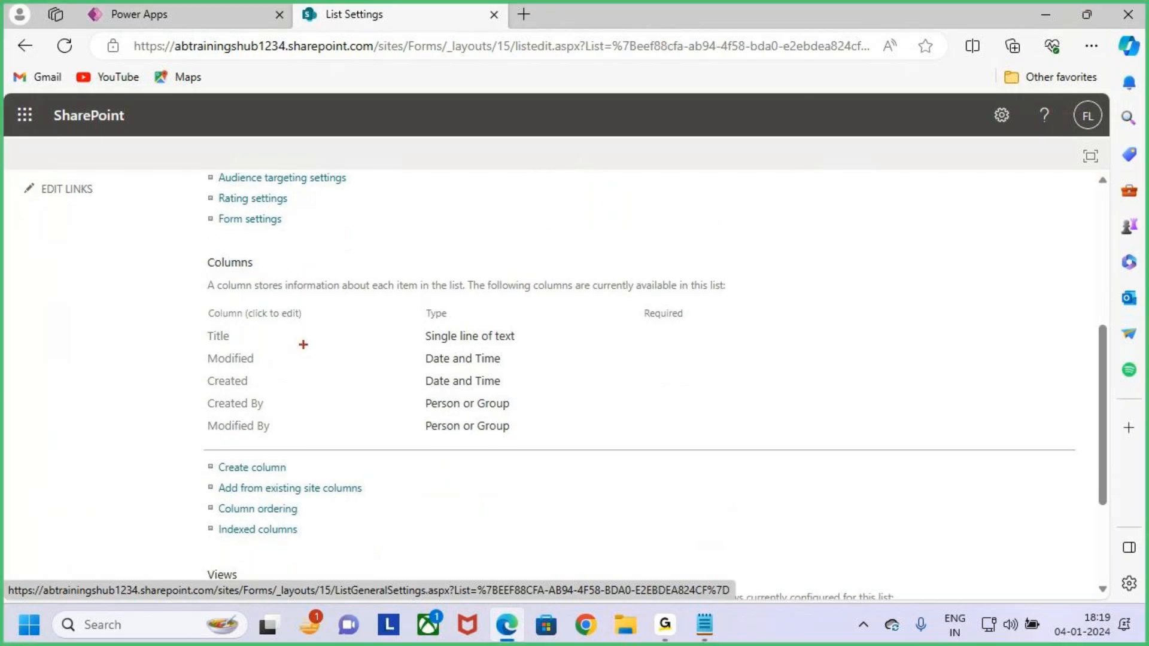
mouse_move(202, 255)
mouse_down()
mouse_move(336, 372)
mouse_move(617, 447)
mouse_up()
drag(572, 363, 713, 255)
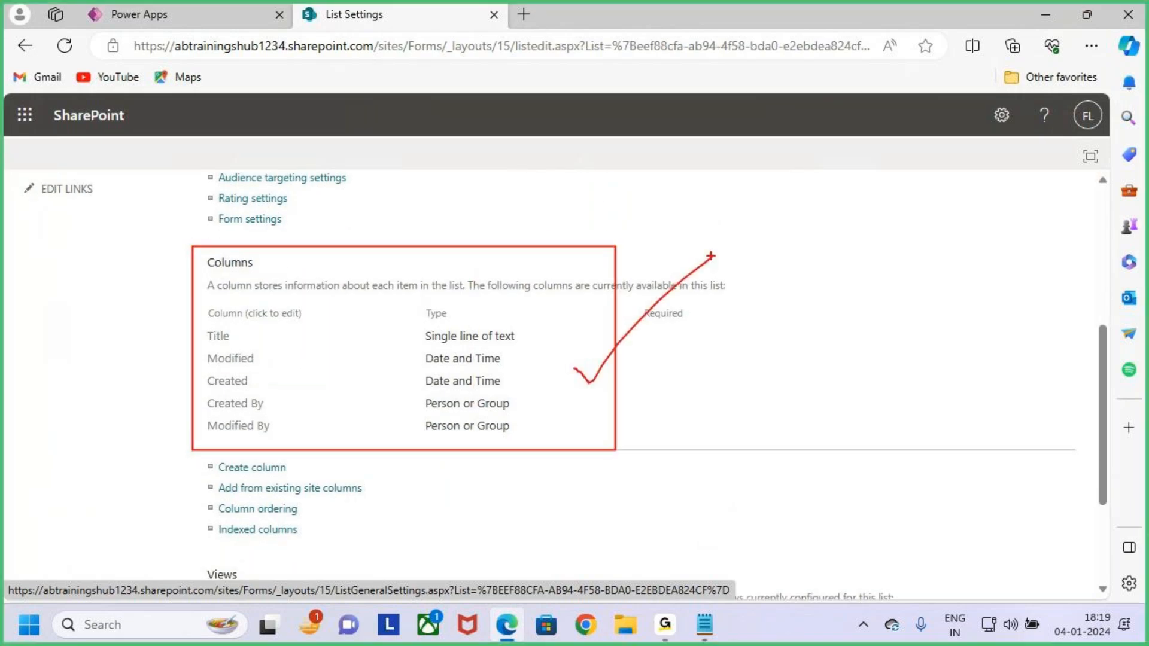
key(Escape)
key(ctrl+2)
drag(194, 324, 247, 344)
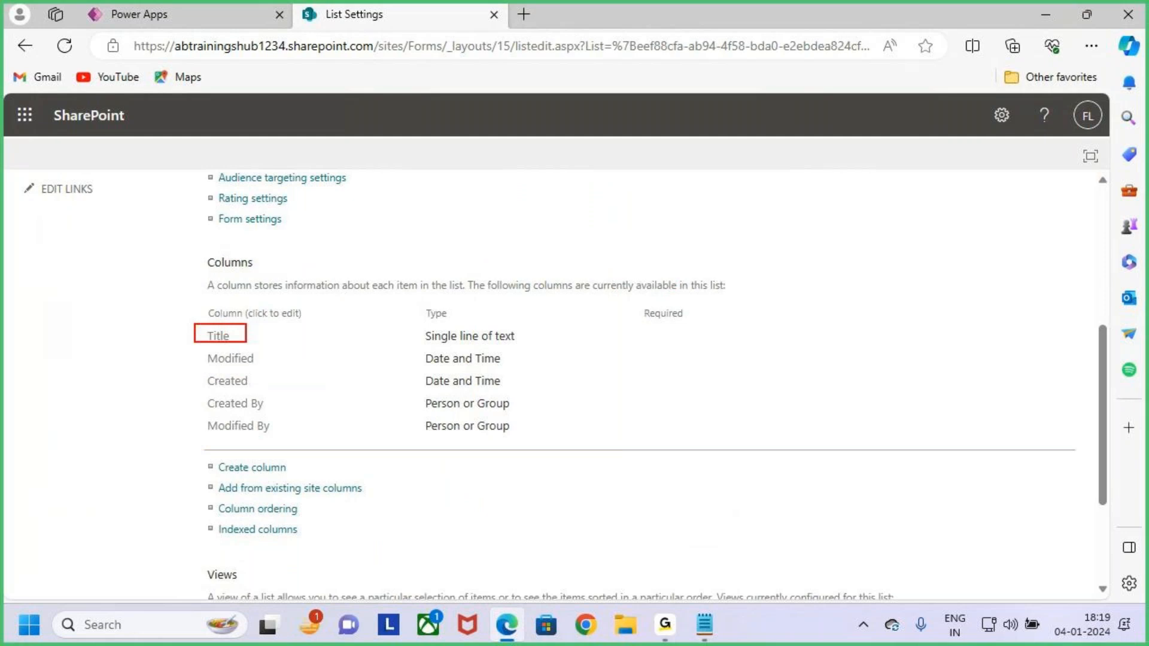
key(Escape)
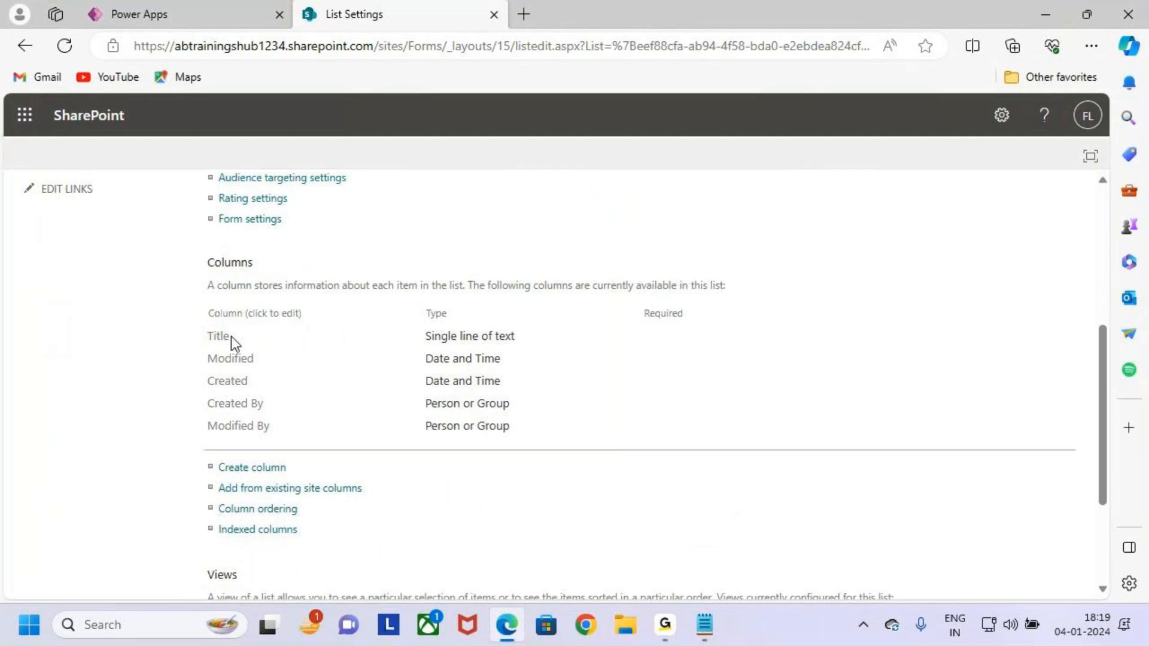
click(222, 337)
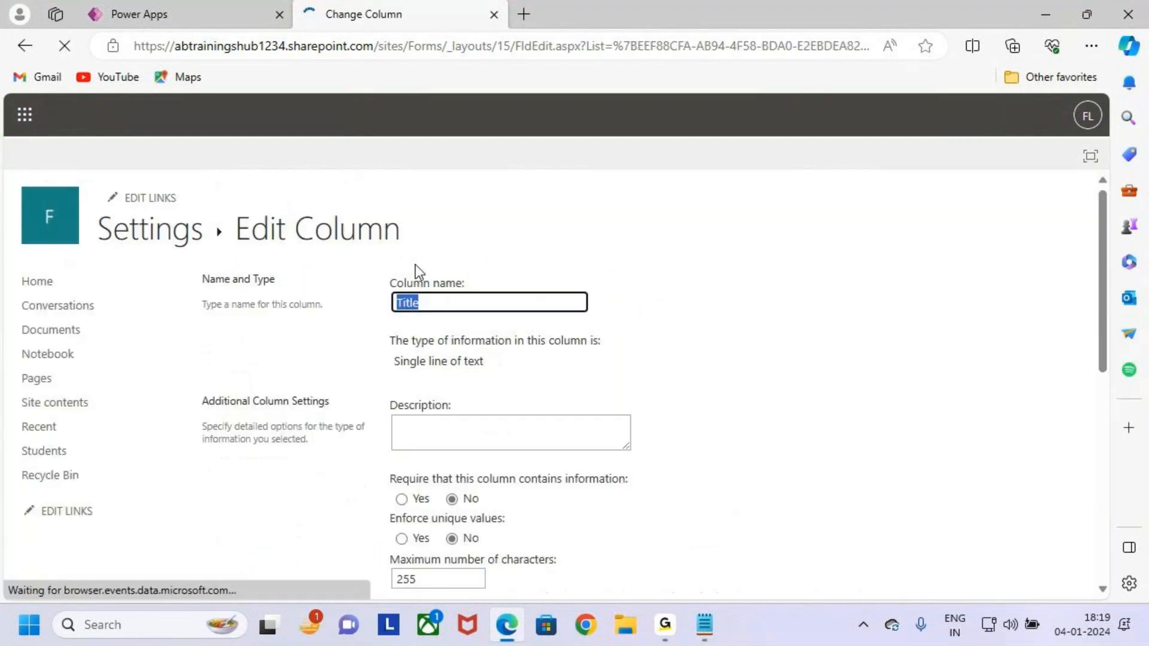
text(Sname)
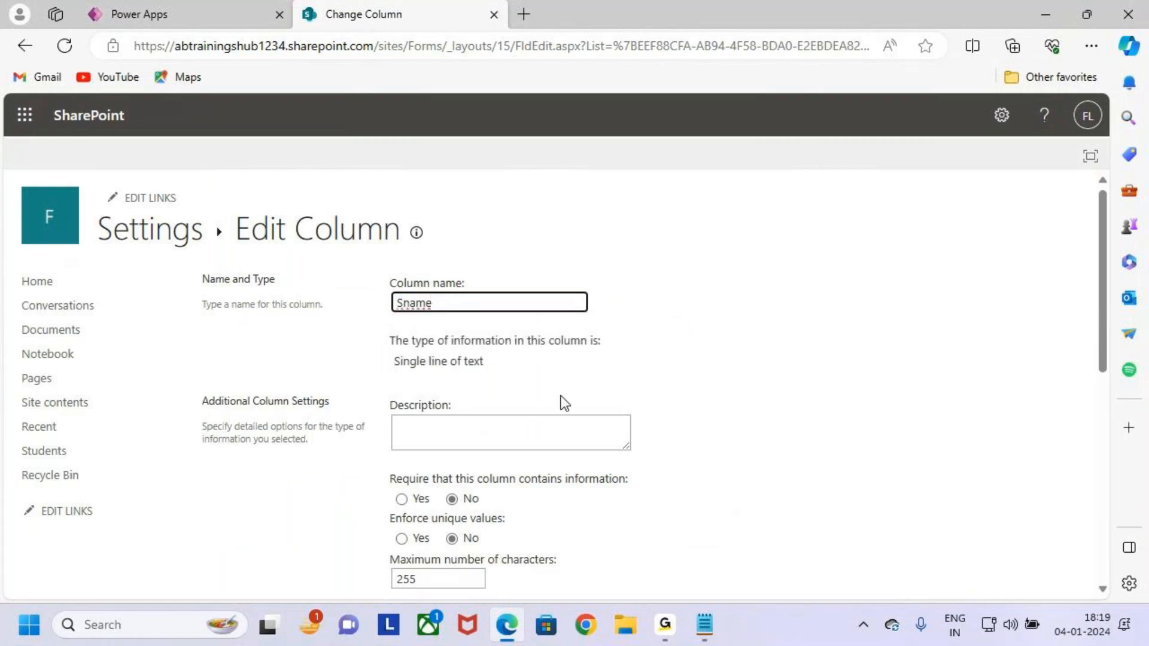
scroll(597, 472, down, 10)
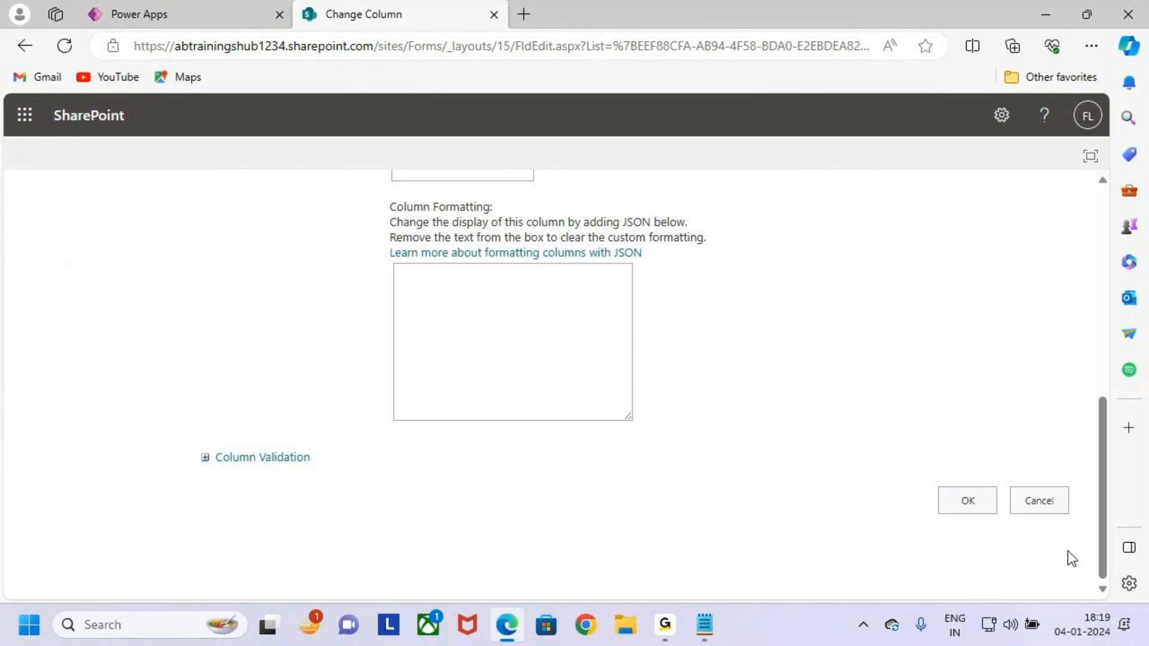
click(975, 505)
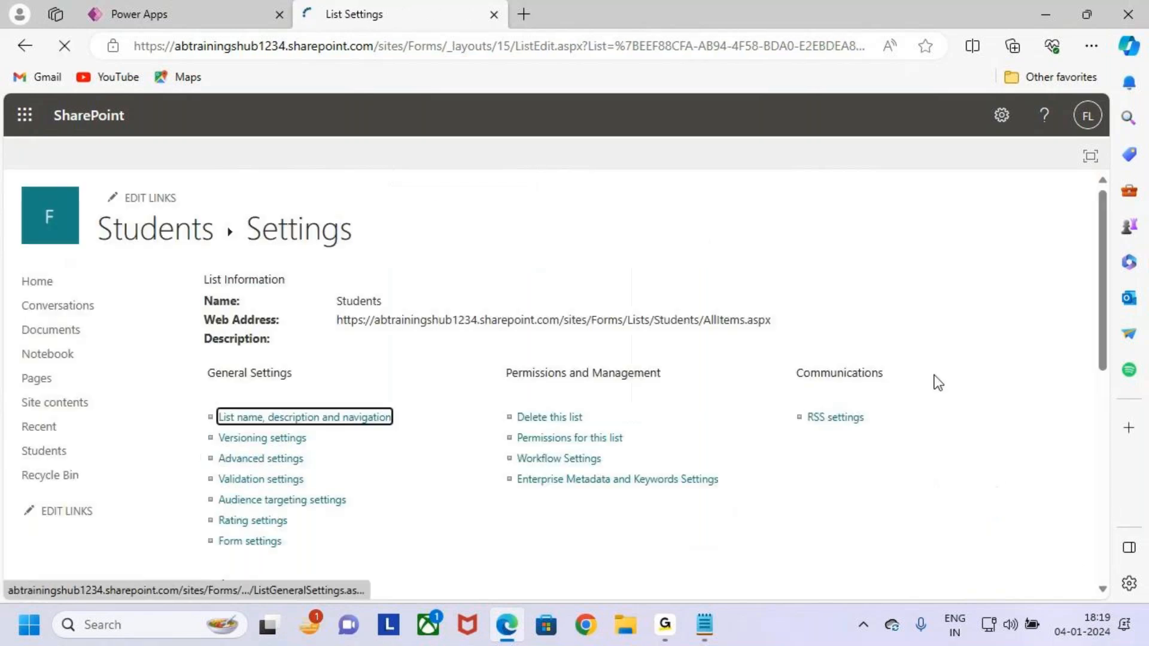
scroll(398, 436, down, 4)
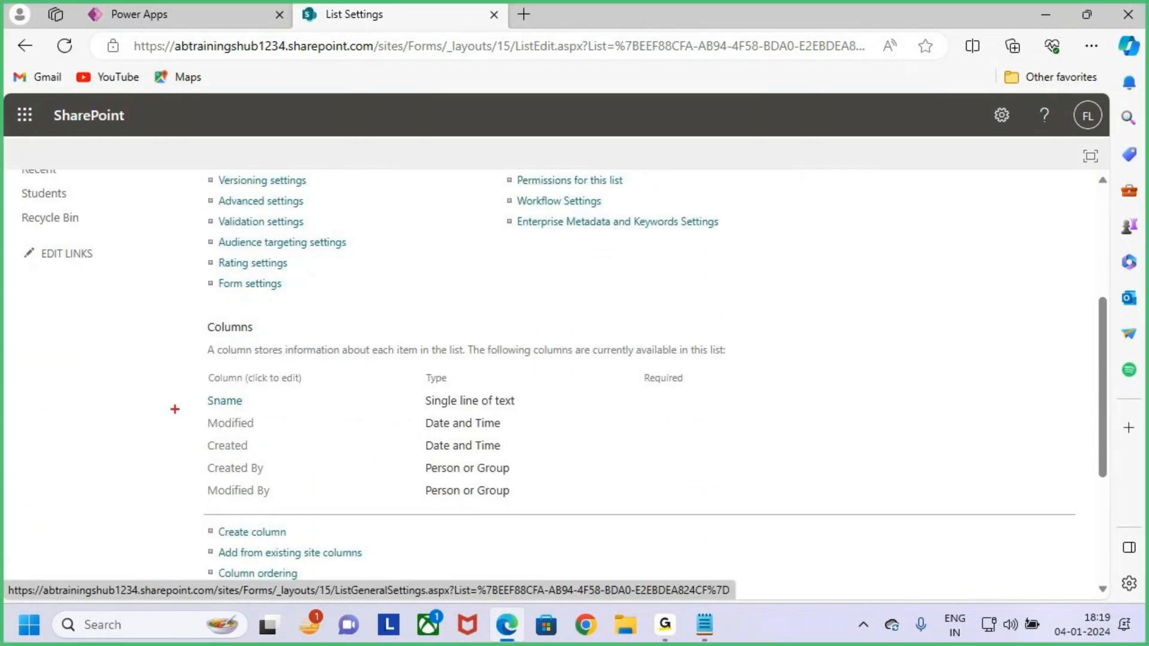
mouse_move(199, 390)
mouse_down()
mouse_move(276, 419)
mouse_move(351, 326)
mouse_up()
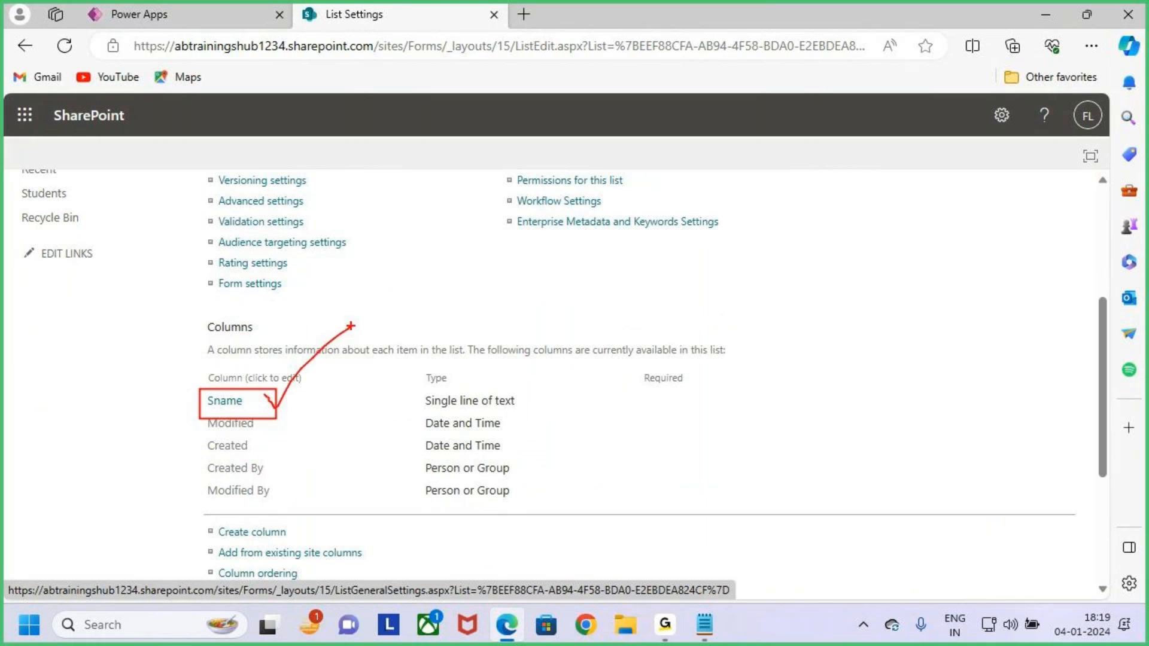
scroll(372, 436, down, 3)
click(705, 625)
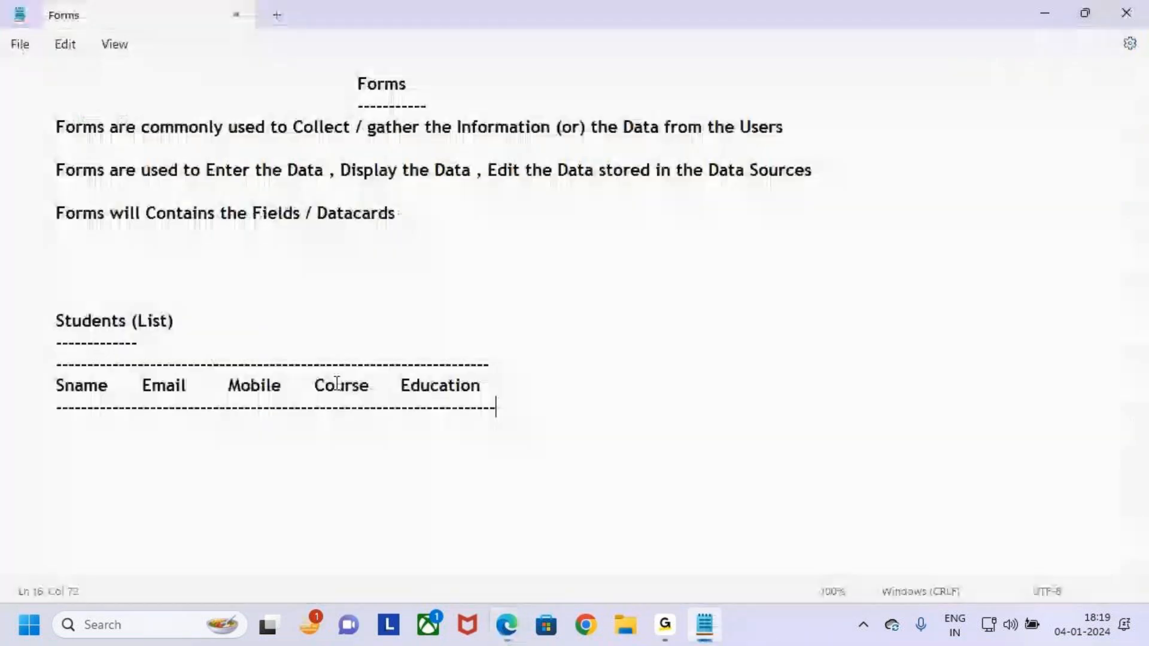
mouse_move(126, 367)
mouse_down()
mouse_move(220, 405)
mouse_move(488, 407)
mouse_move(554, 335)
mouse_up()
key(Escape)
key(alt+Tab)
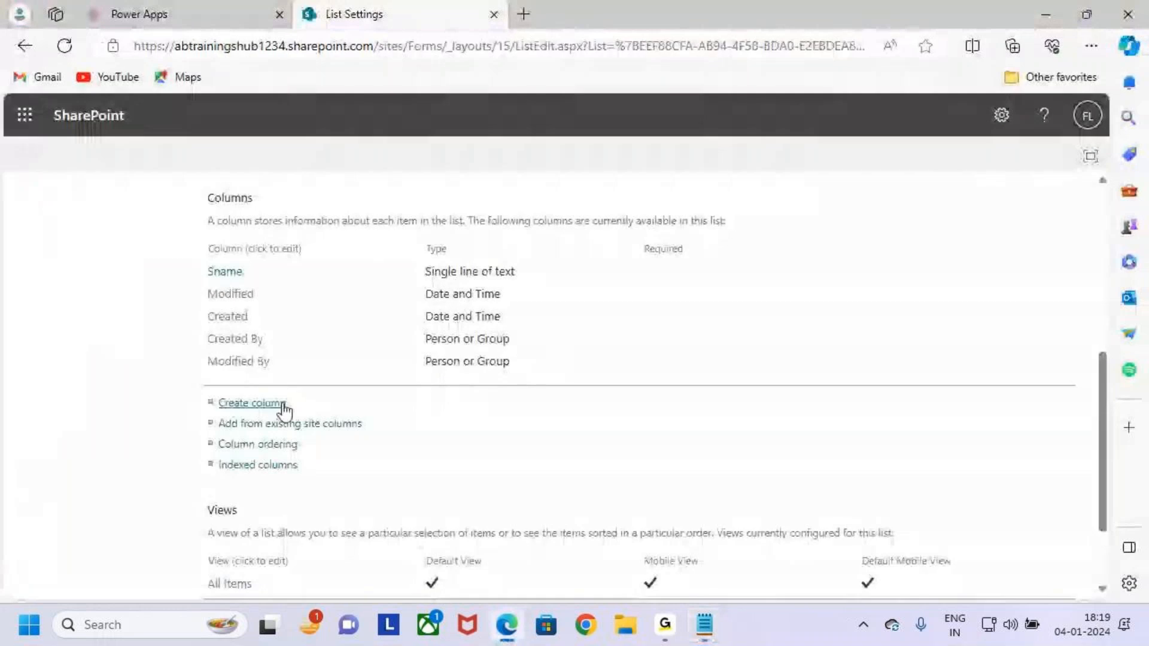
key(ctrl+2)
mouse_move(223, 404)
mouse_down()
mouse_move(296, 405)
mouse_move(338, 348)
mouse_up()
key(Escape)
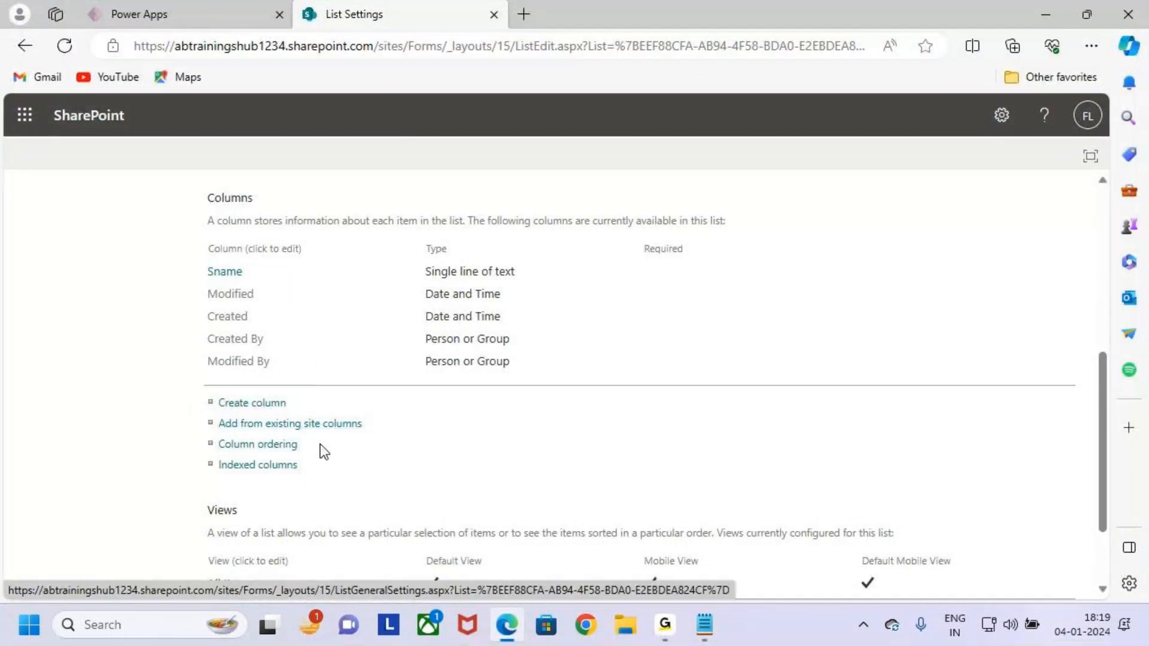
Start a new column named Email, keeping the Single line of text type.
click(239, 404)
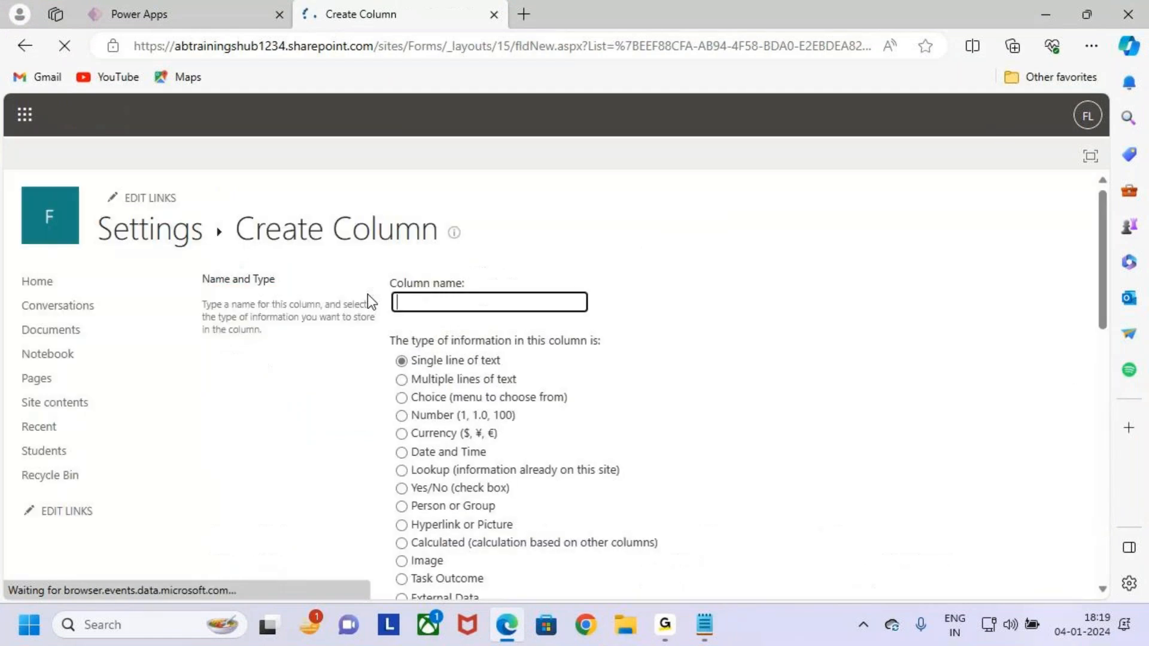
click(424, 302)
text(Email)
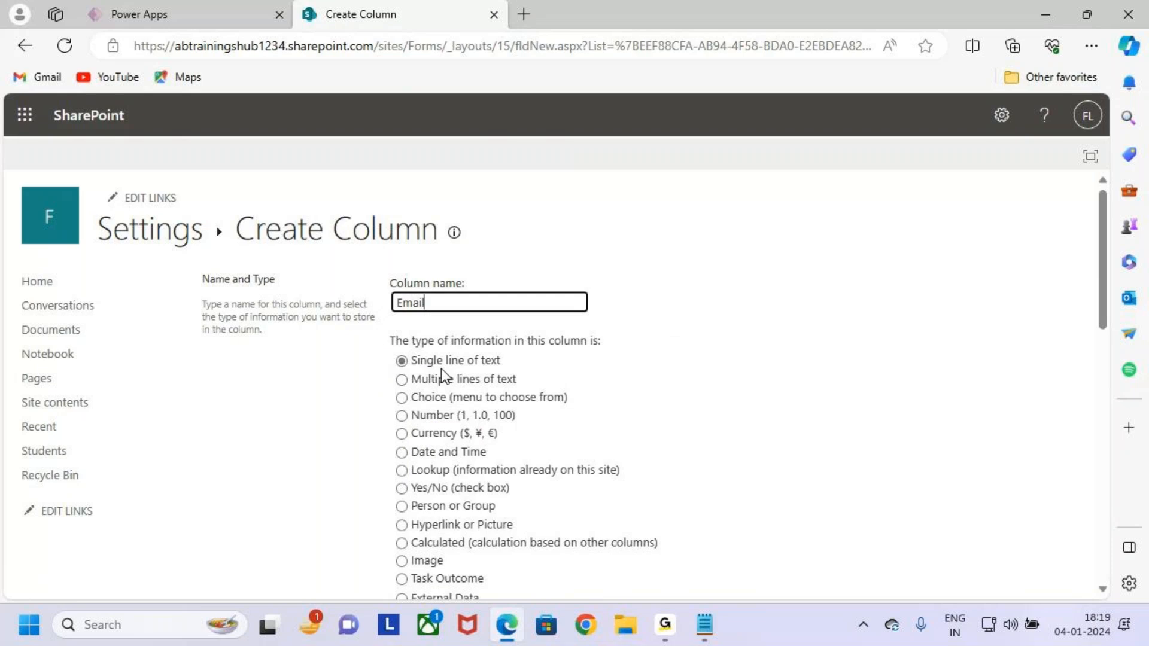
drag(396, 357, 421, 329)
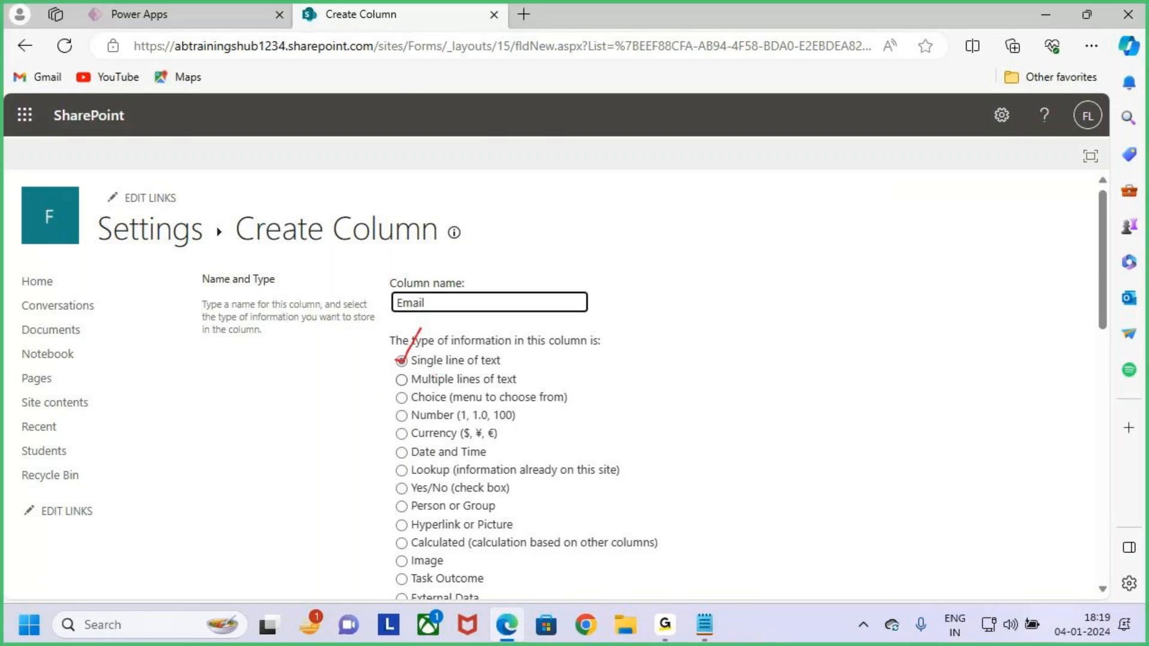
click(420, 361)
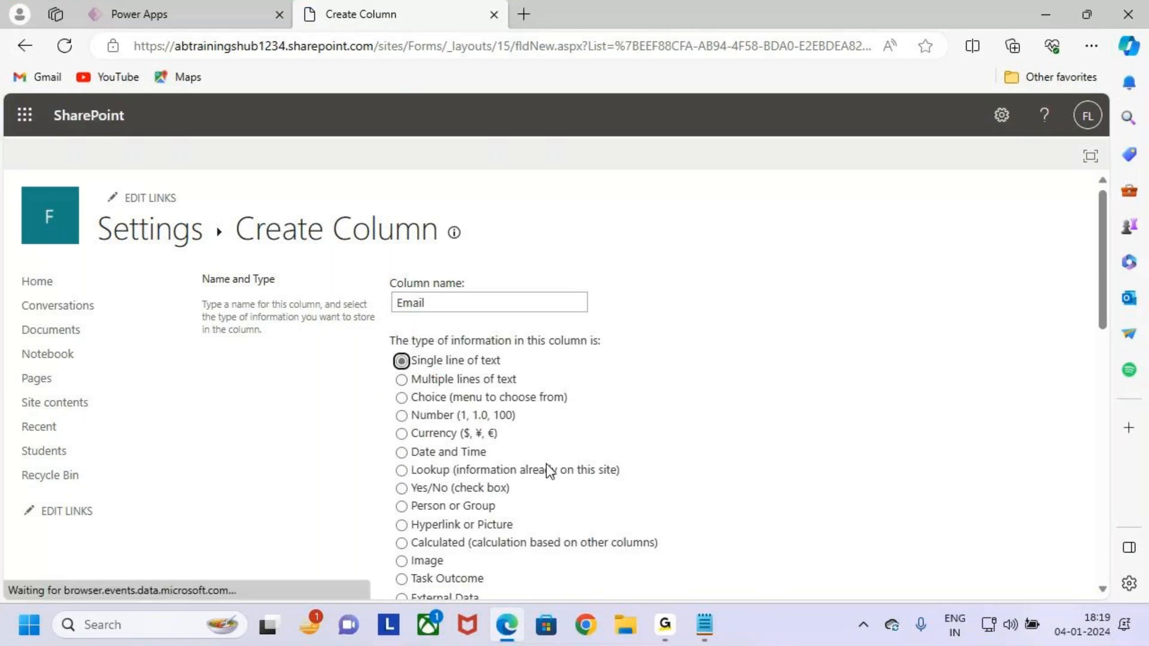
scroll(541, 466, down, 12)
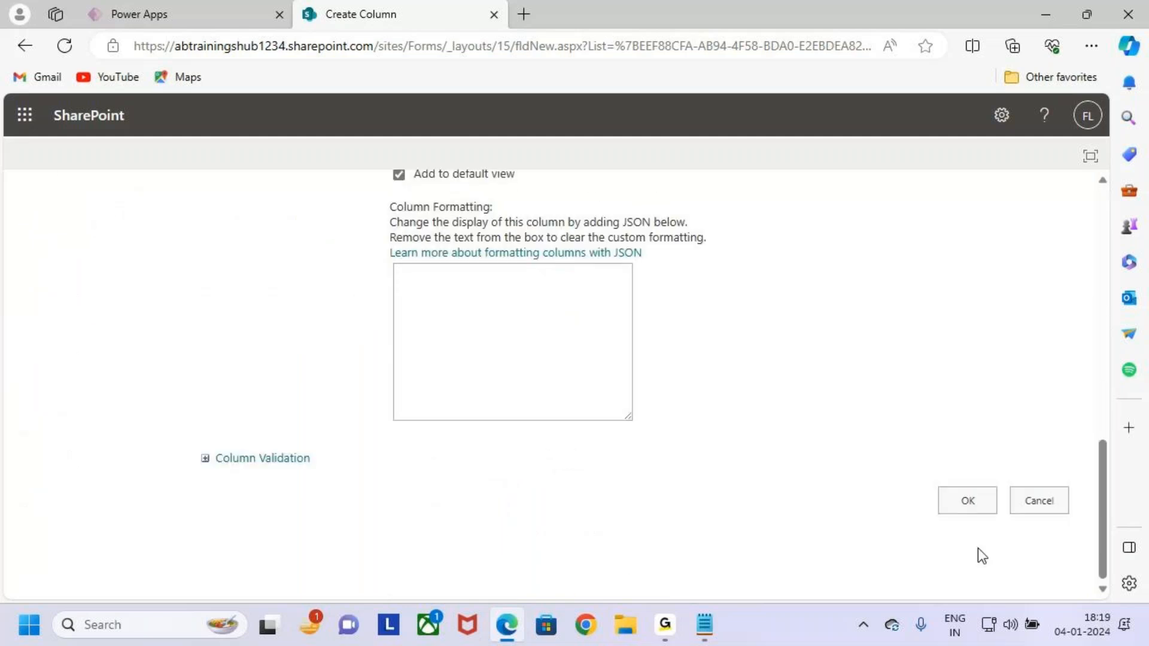
scroll(540, 416, up, 5)
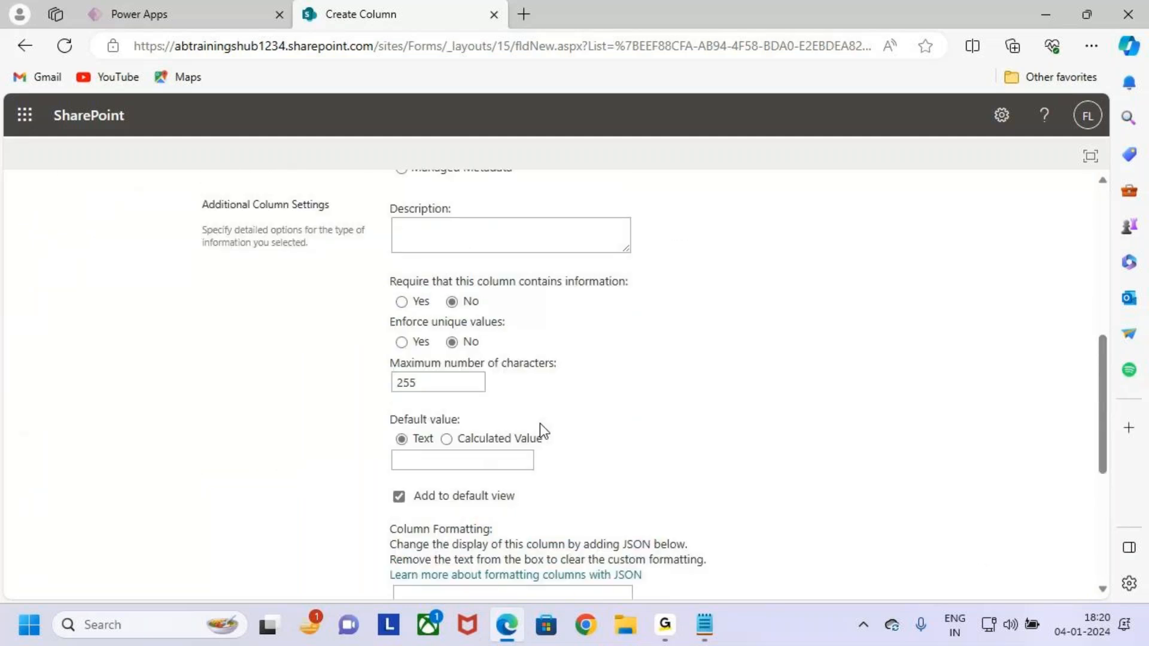
scroll(539, 428, up, 1)
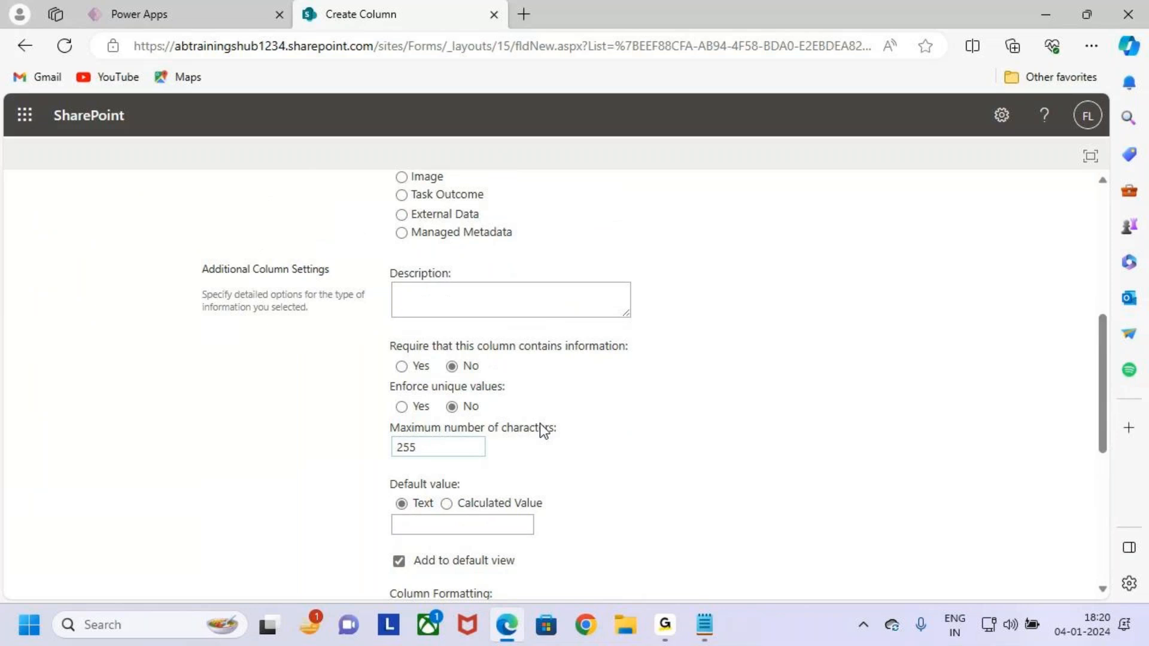
scroll(540, 422, up, 2)
scroll(542, 423, up, 3)
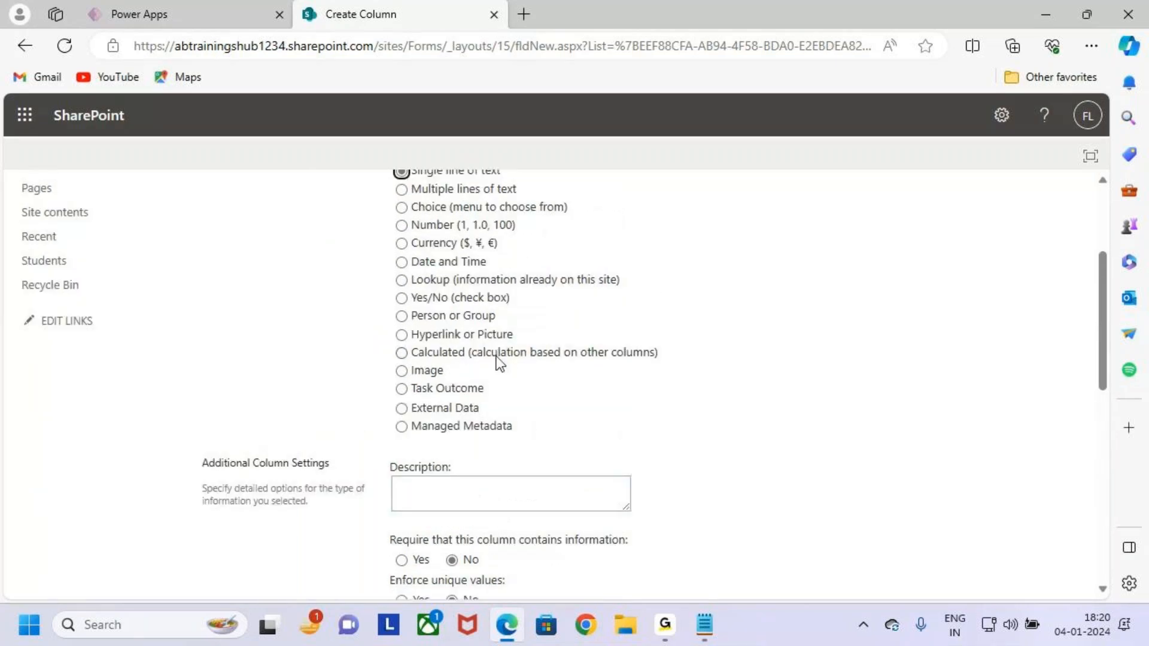
scroll(496, 409, down, 5)
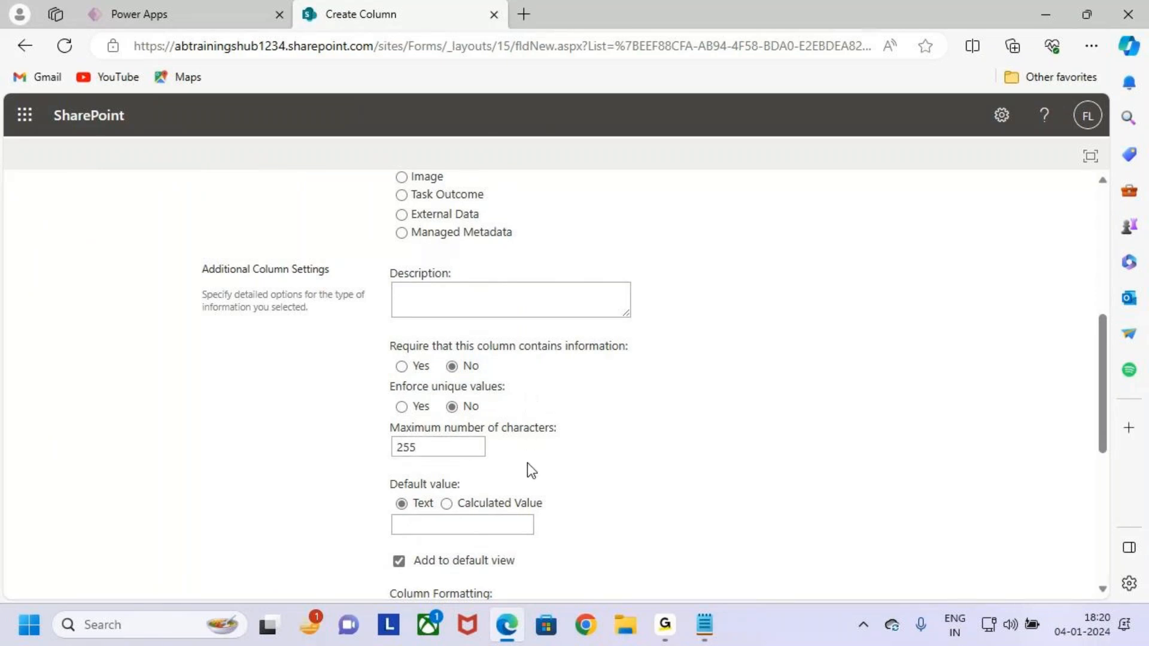
Make the Email column required and set Enforce unique values to Yes.
key(ctrl+2)
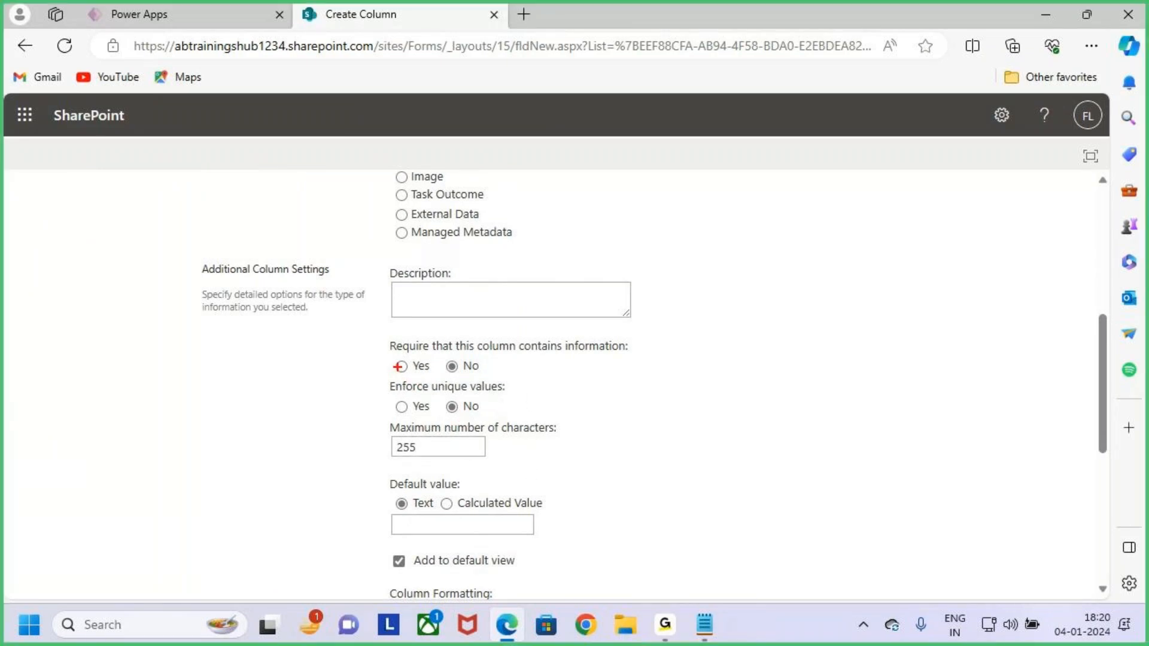
mouse_move(398, 364)
mouse_down()
mouse_move(418, 345)
mouse_move(642, 362)
mouse_up()
key(Escape)
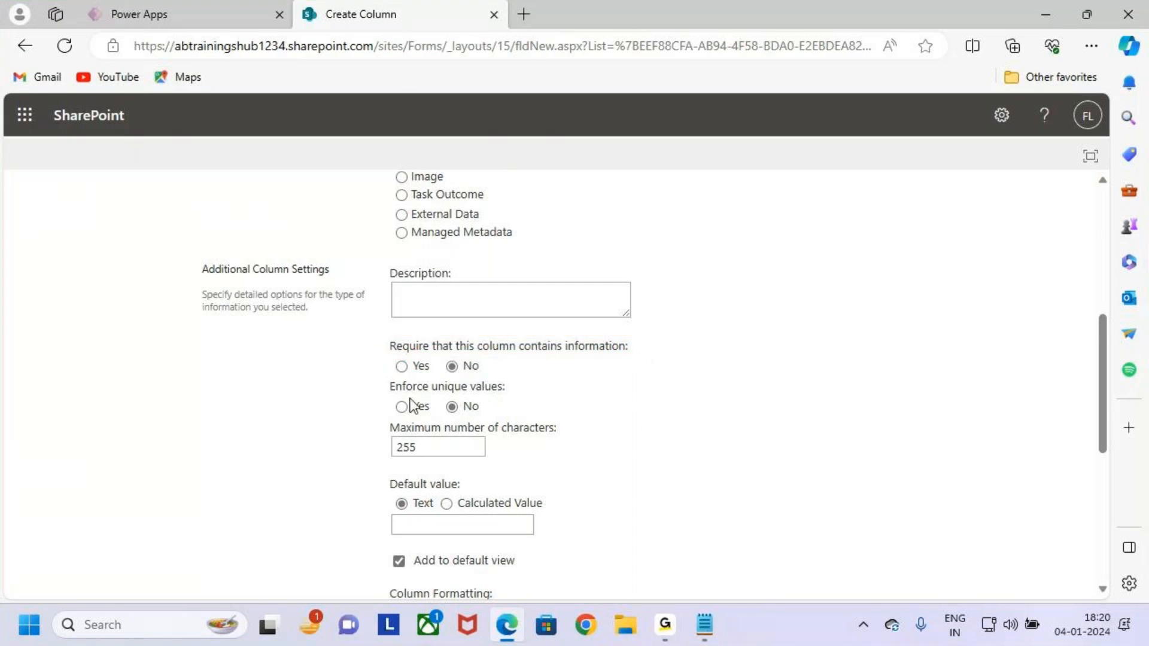
scroll(612, 466, up, 2)
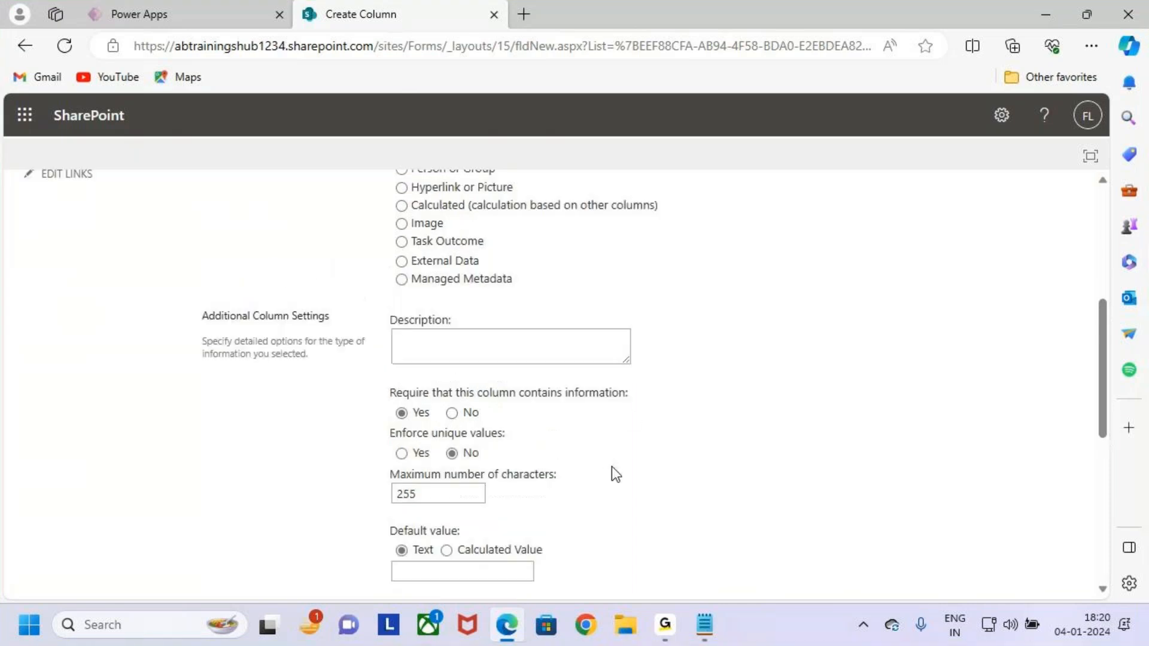
scroll(630, 466, down, 2)
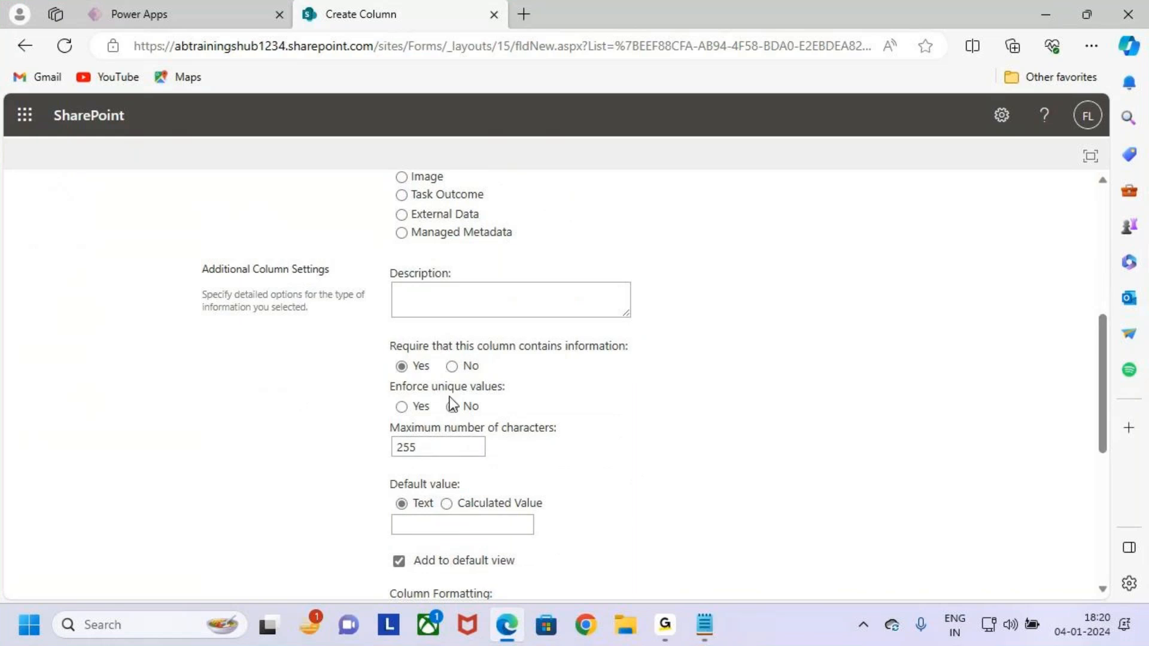
scroll(480, 405, up, 4)
scroll(483, 406, up, 3)
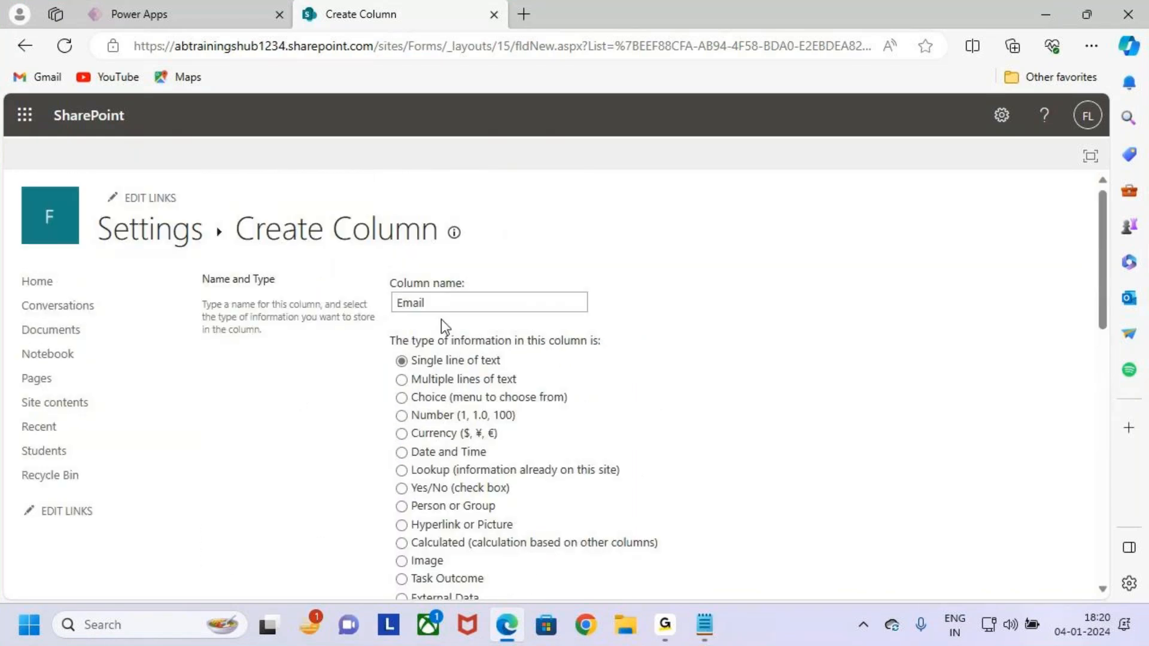
scroll(514, 451, down, 8)
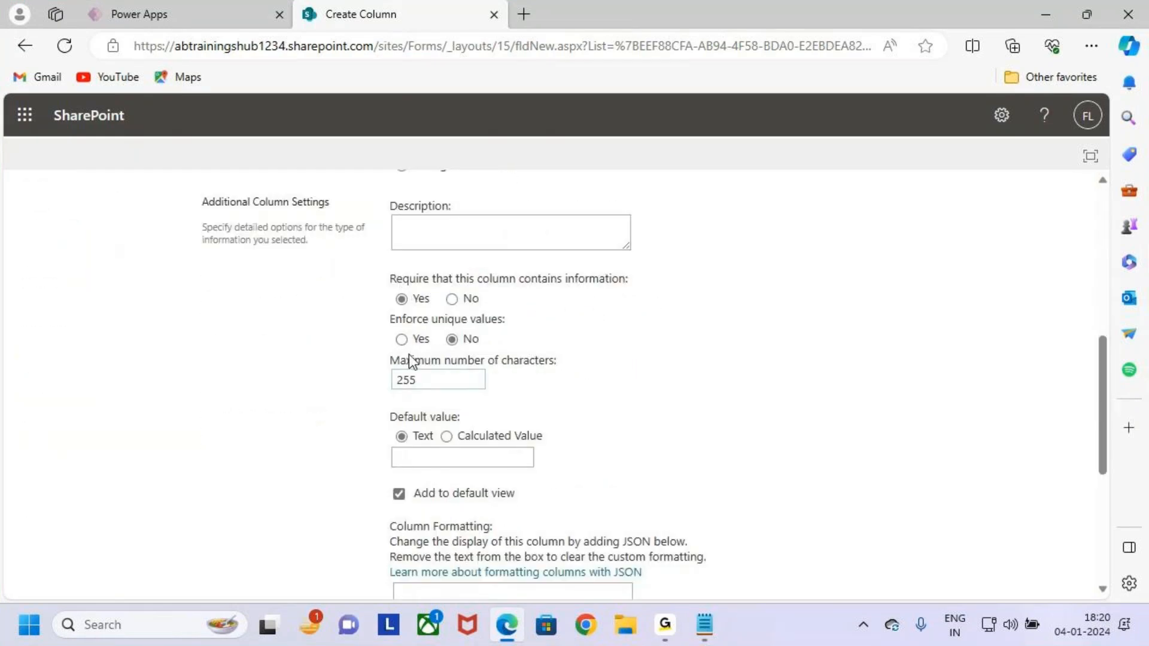
click(401, 339)
scroll(444, 400, up, 5)
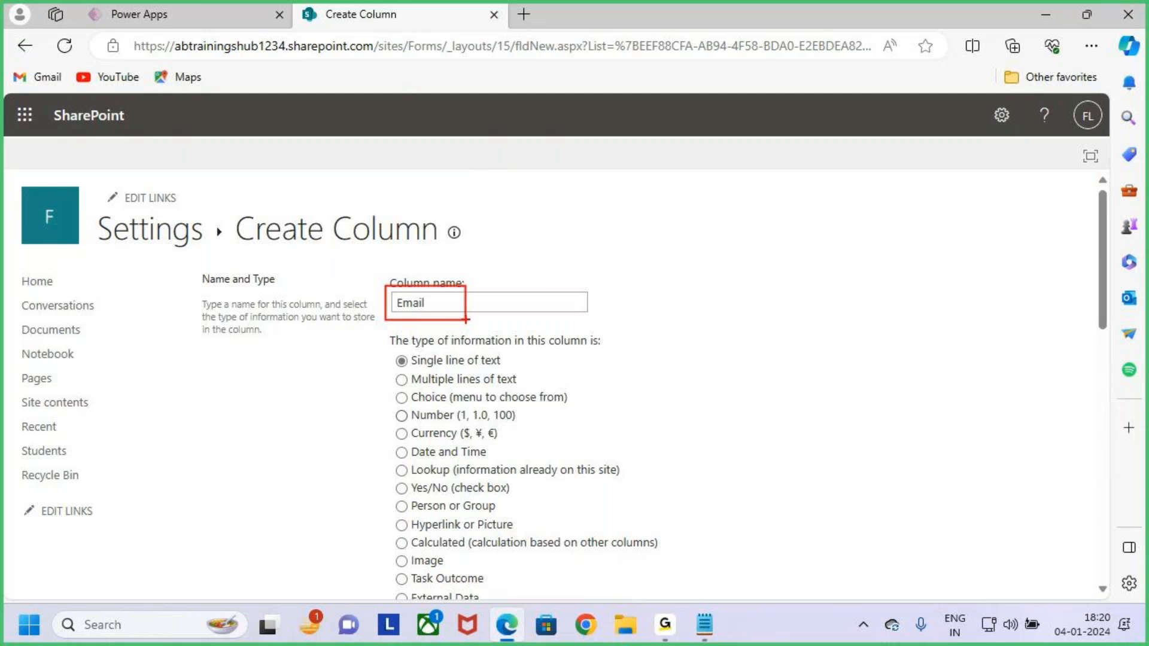
scroll(490, 448, down, 3)
scroll(487, 443, down, 9)
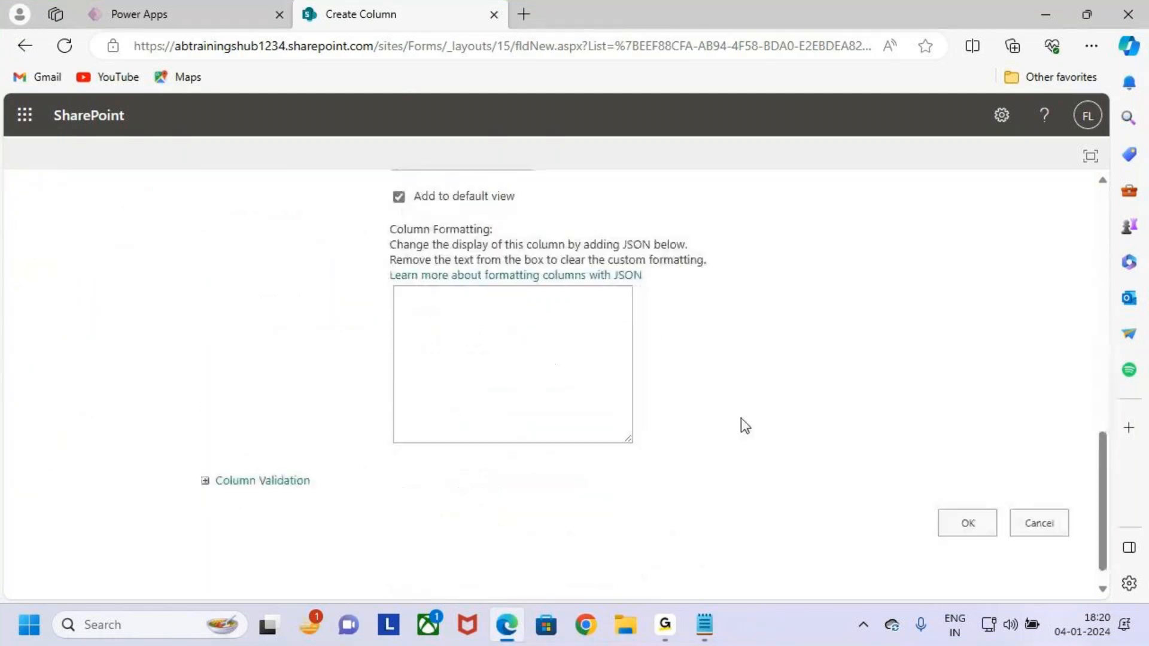
Save the Email column, accept indexing, and find it listed under Sname.
click(981, 511)
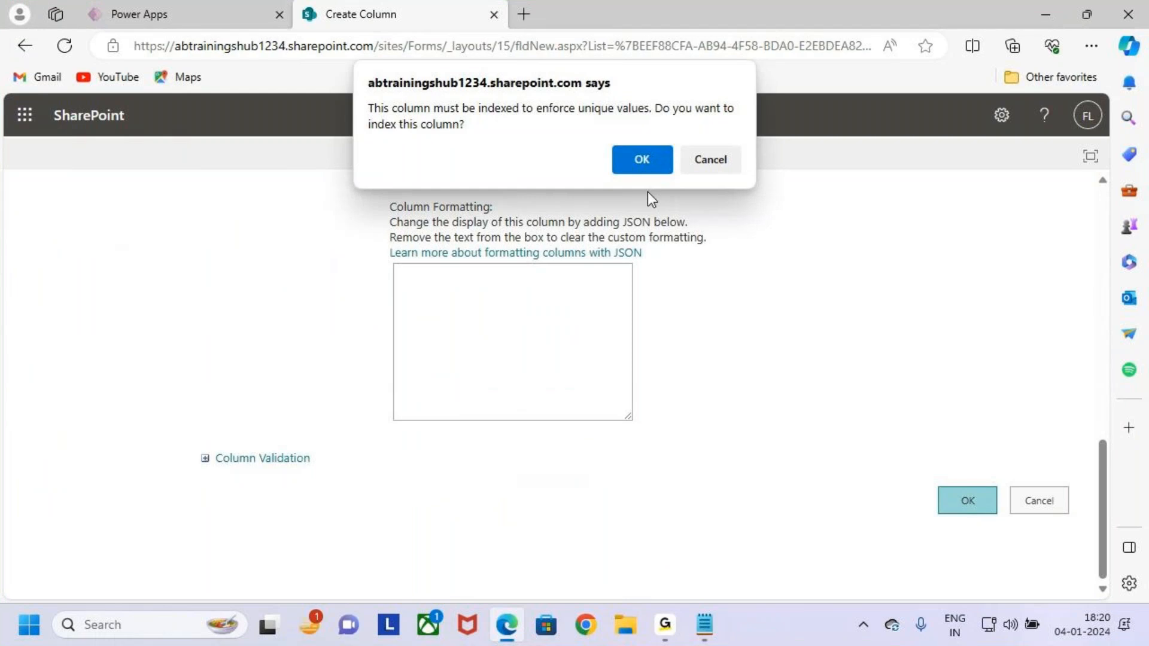
click(642, 158)
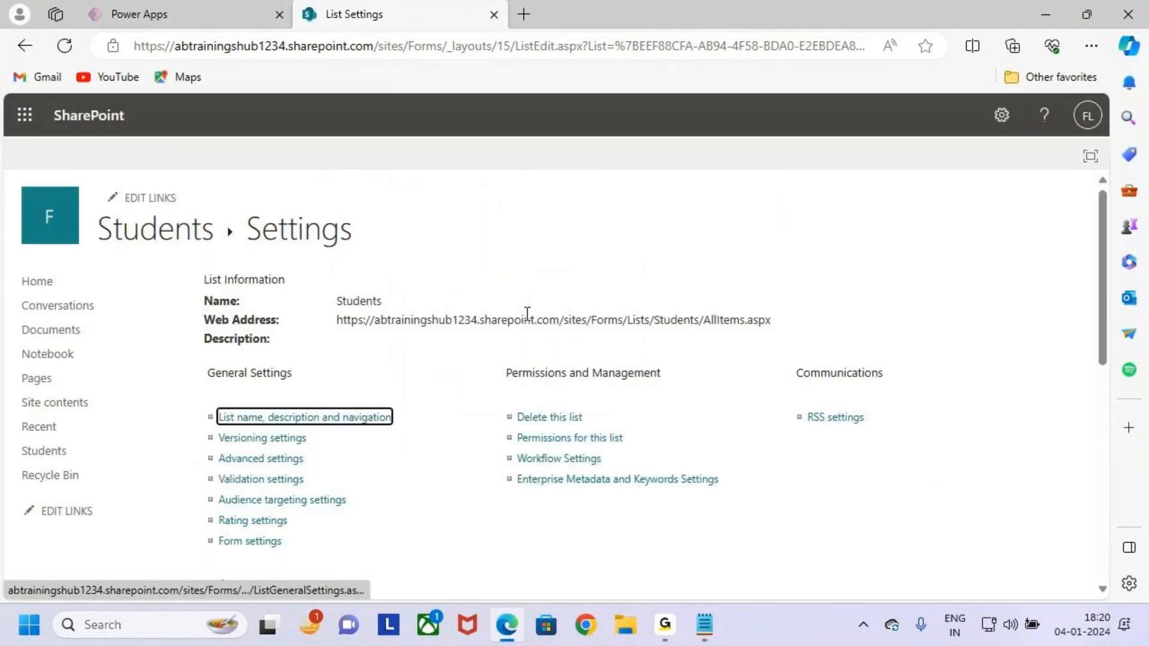
scroll(433, 477, down, 3)
scroll(441, 463, down, 1)
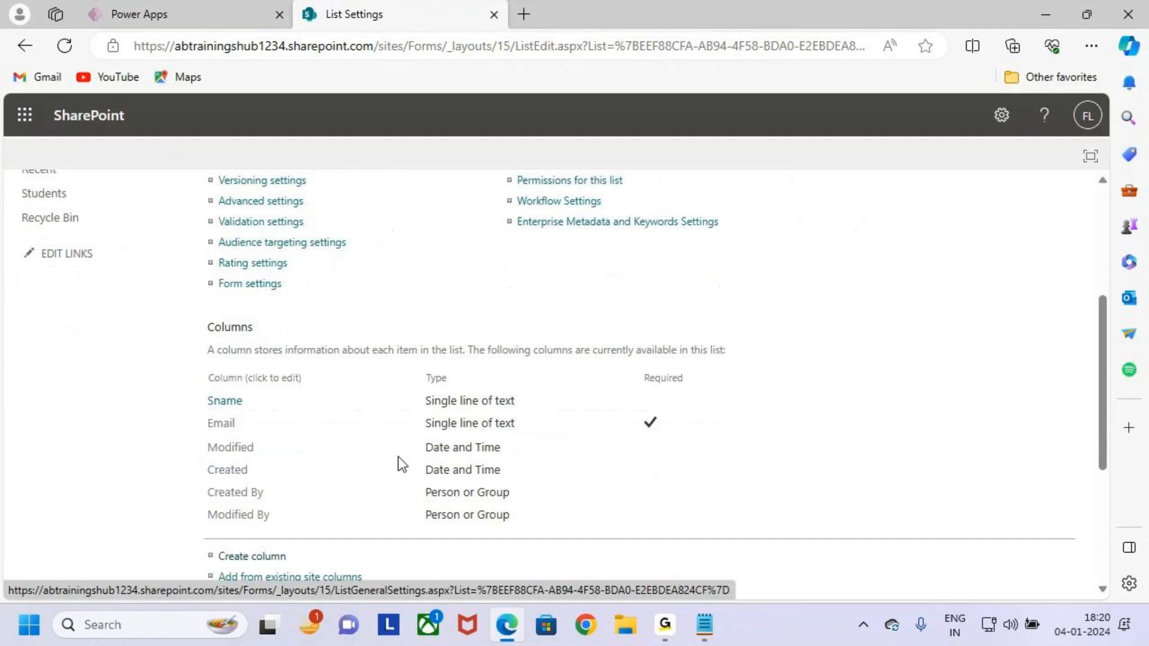
mouse_move(200, 390)
mouse_down()
mouse_move(451, 434)
mouse_move(541, 433)
mouse_up()
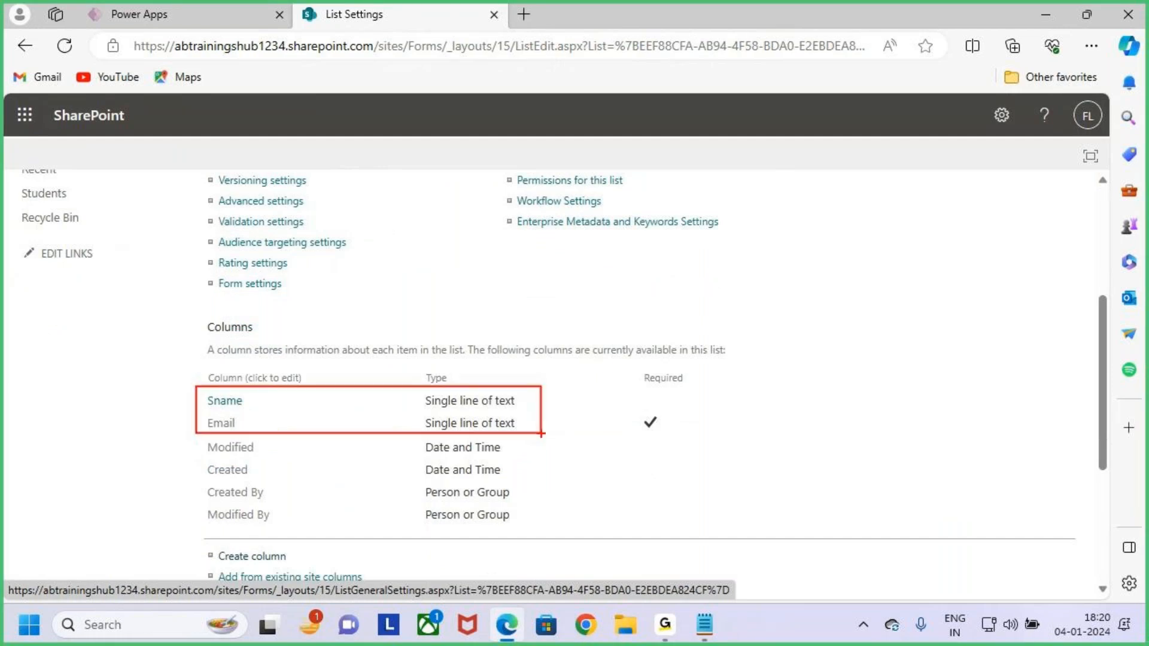
Start another new column and name it Mobile.
scroll(542, 434, down, 2)
click(250, 431)
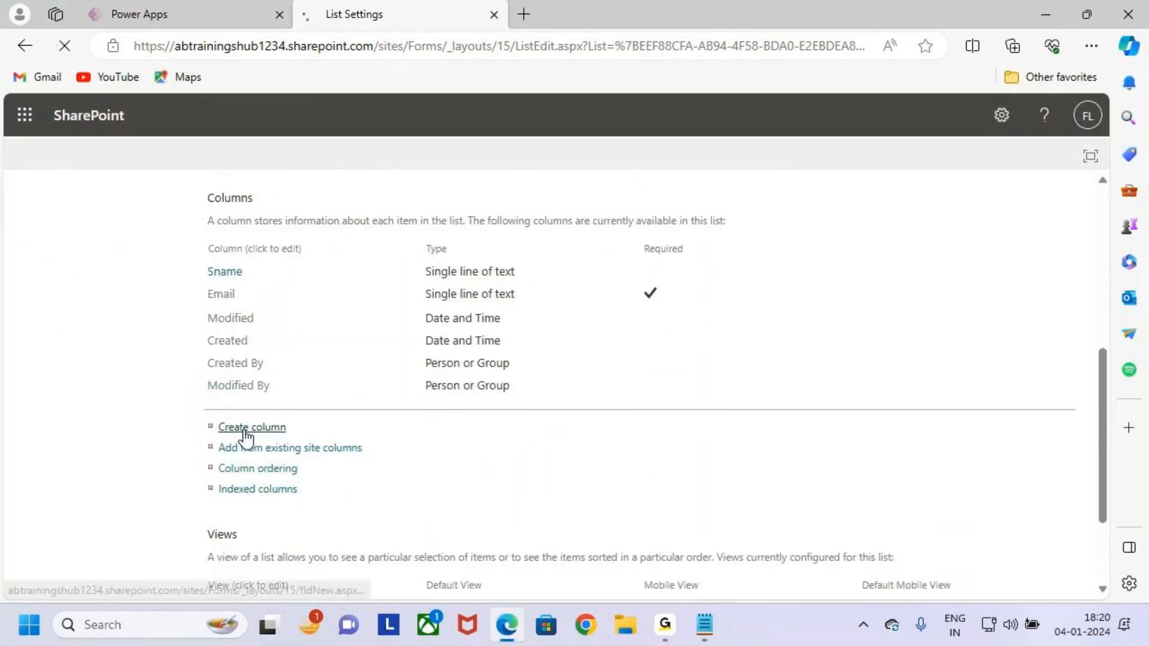
click(436, 304)
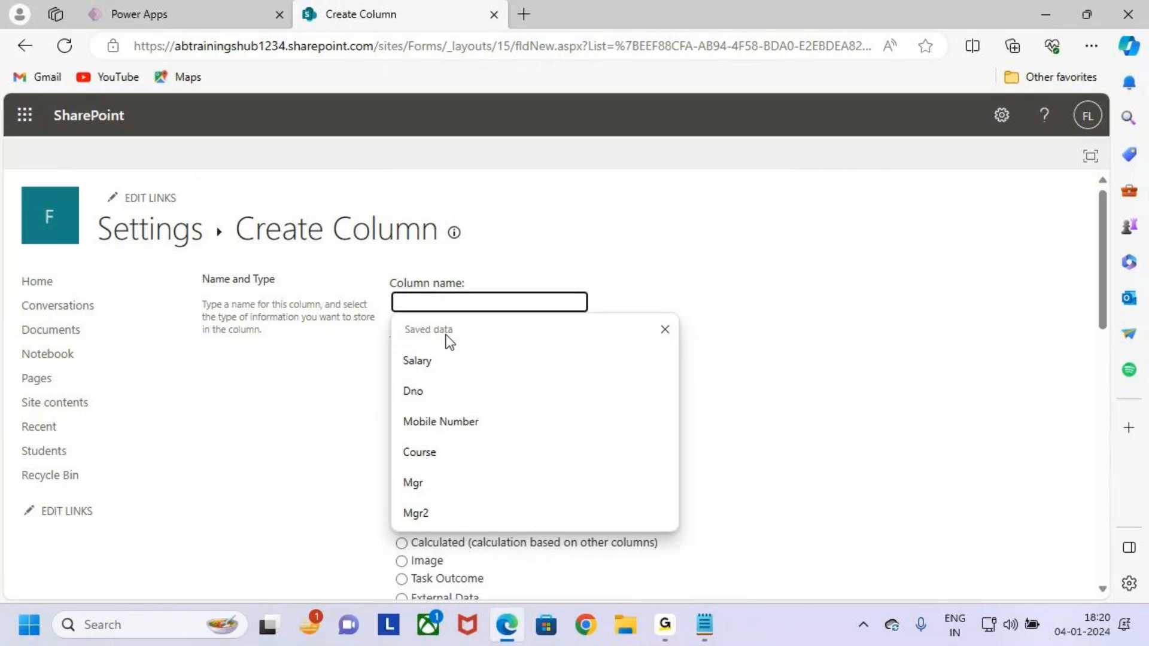
text(Mobilke)
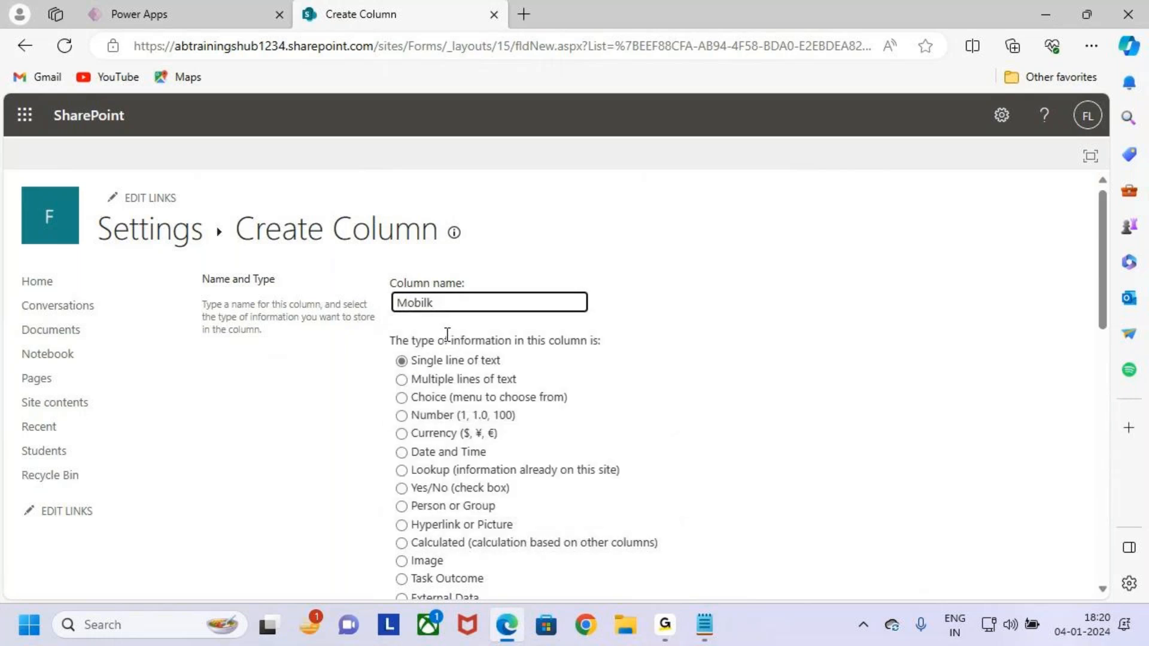
key(BackSpace)
key(BackSpace)
key(BackSpace)
click(506, 361)
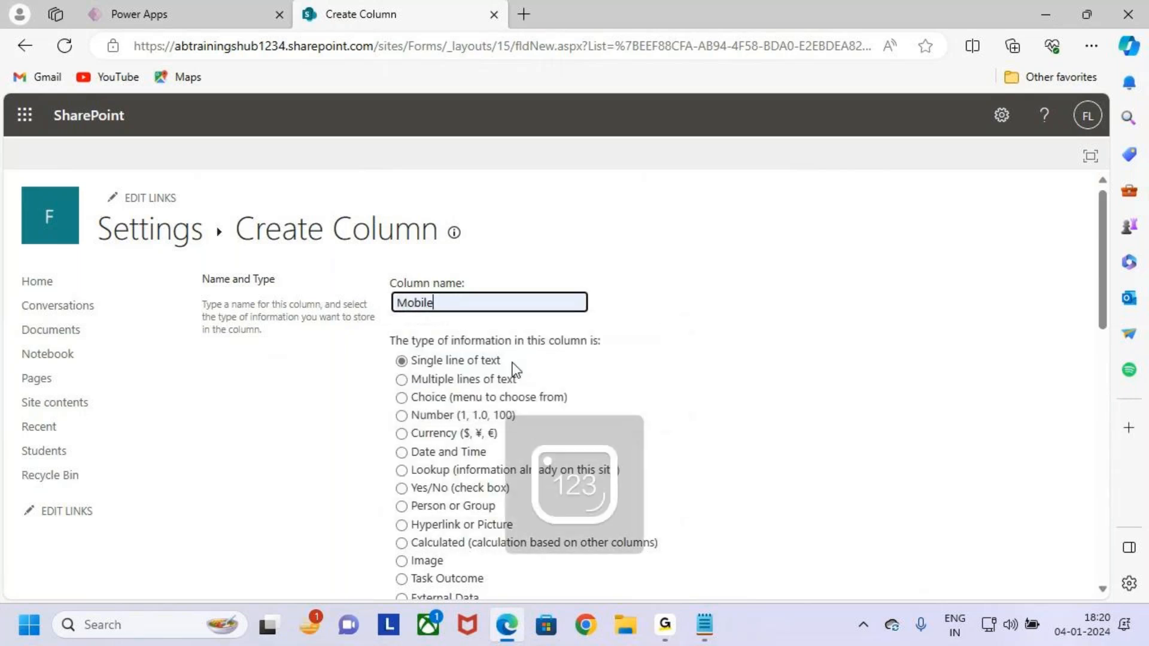
Review the Multiple lines of text and Number type options for the Mobile column.
click(426, 379)
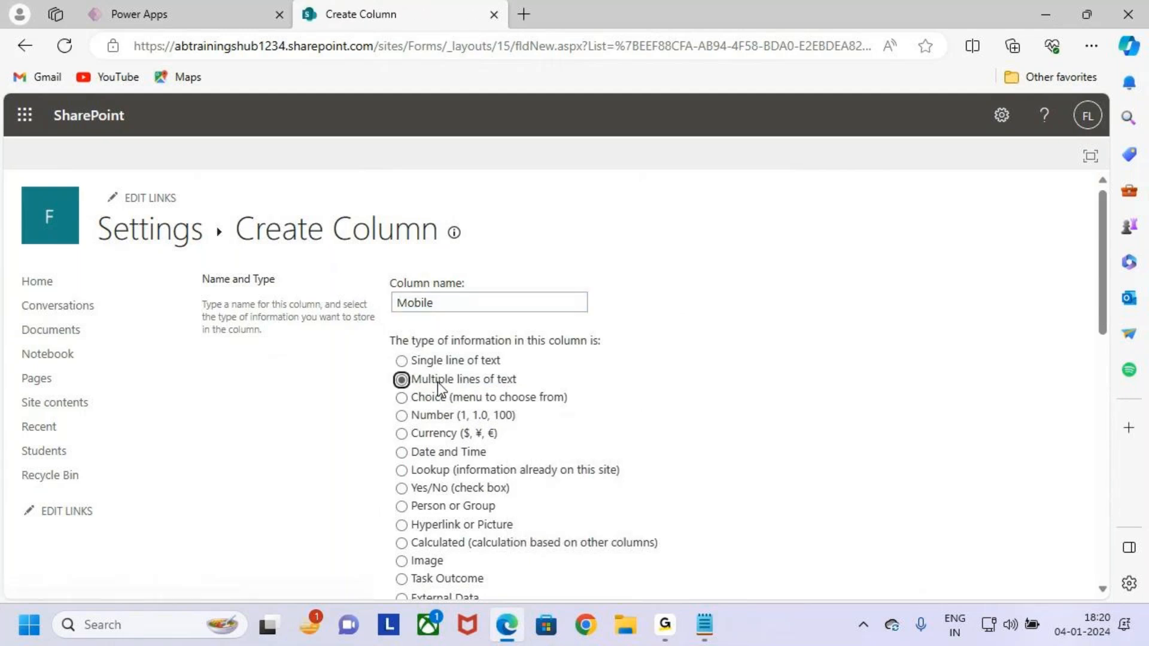
click(436, 416)
scroll(685, 448, down, 8)
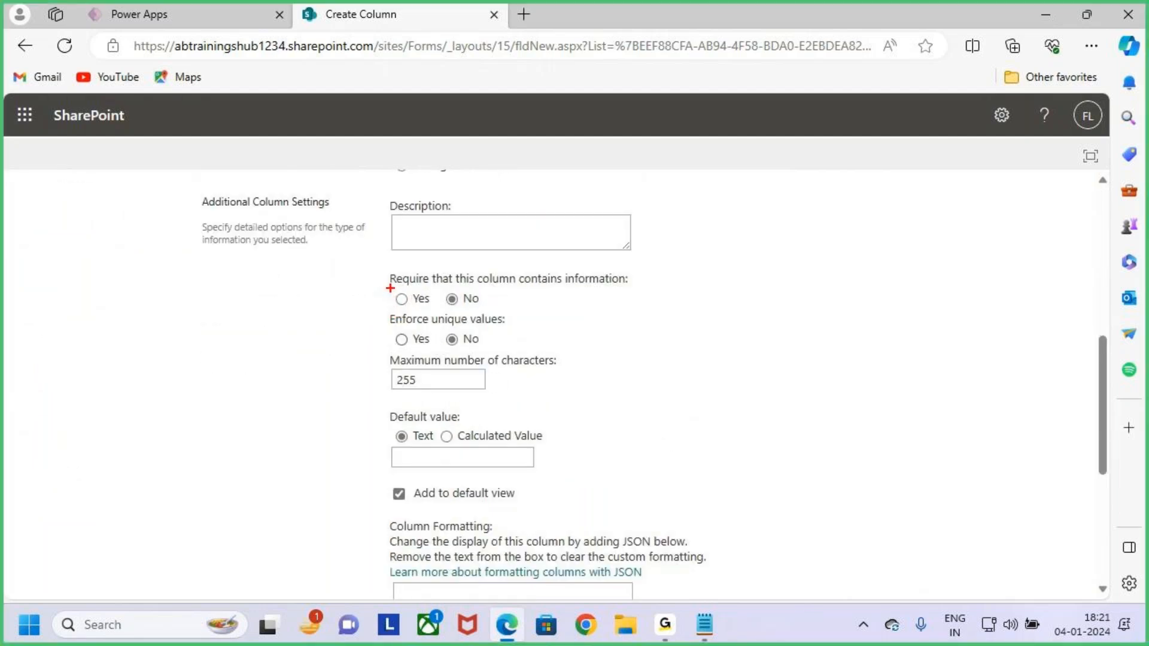
drag(399, 288, 482, 312)
drag(389, 298, 436, 260)
drag(448, 307, 513, 299)
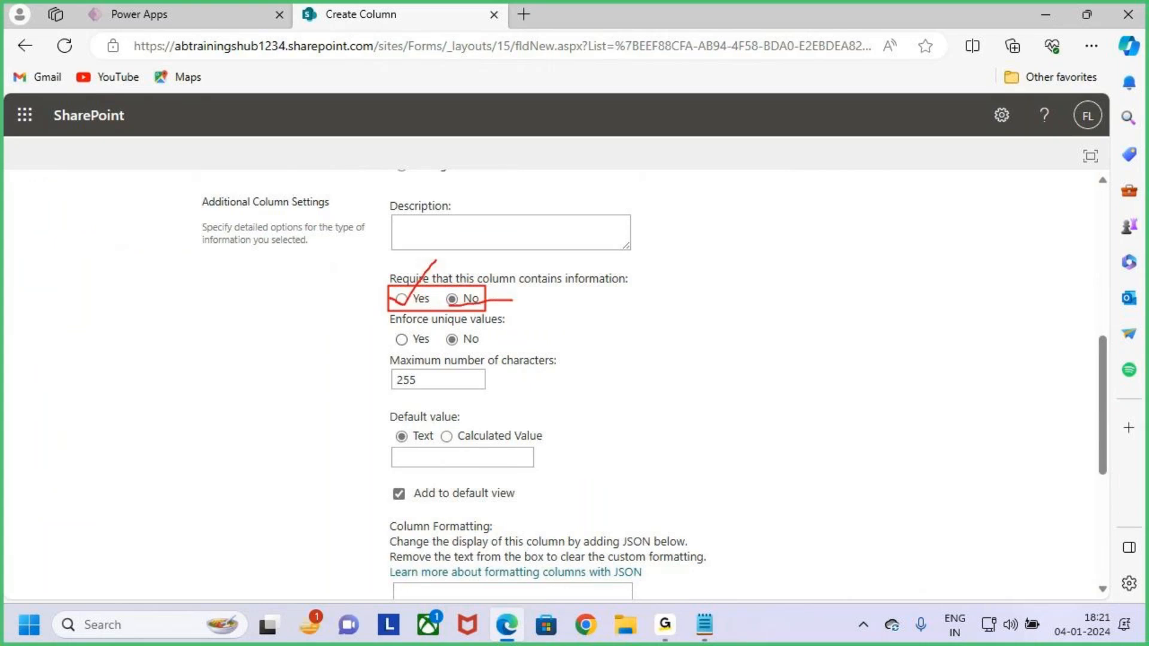
mouse_move(666, 293)
mouse_down()
mouse_move(684, 321)
mouse_move(715, 317)
mouse_move(796, 365)
mouse_up()
drag(660, 423, 949, 307)
key(Escape)
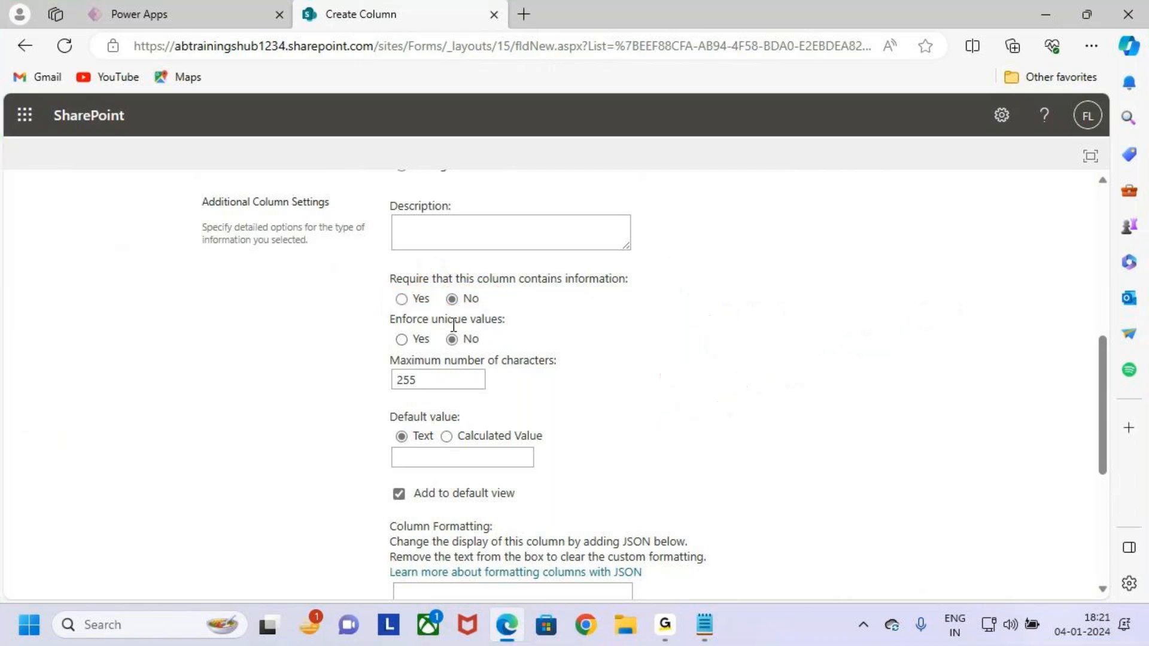
key(ctrl+2)
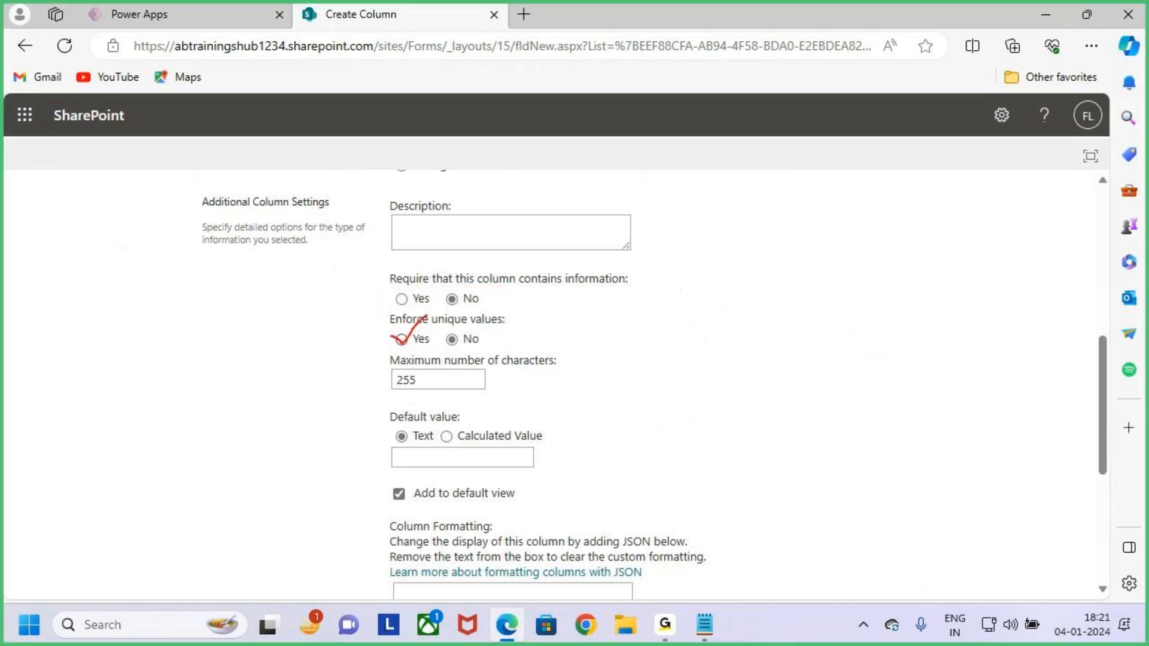
key(Escape)
Set Mobile to enforce unique values, save it, and accept indexing.
click(401, 340)
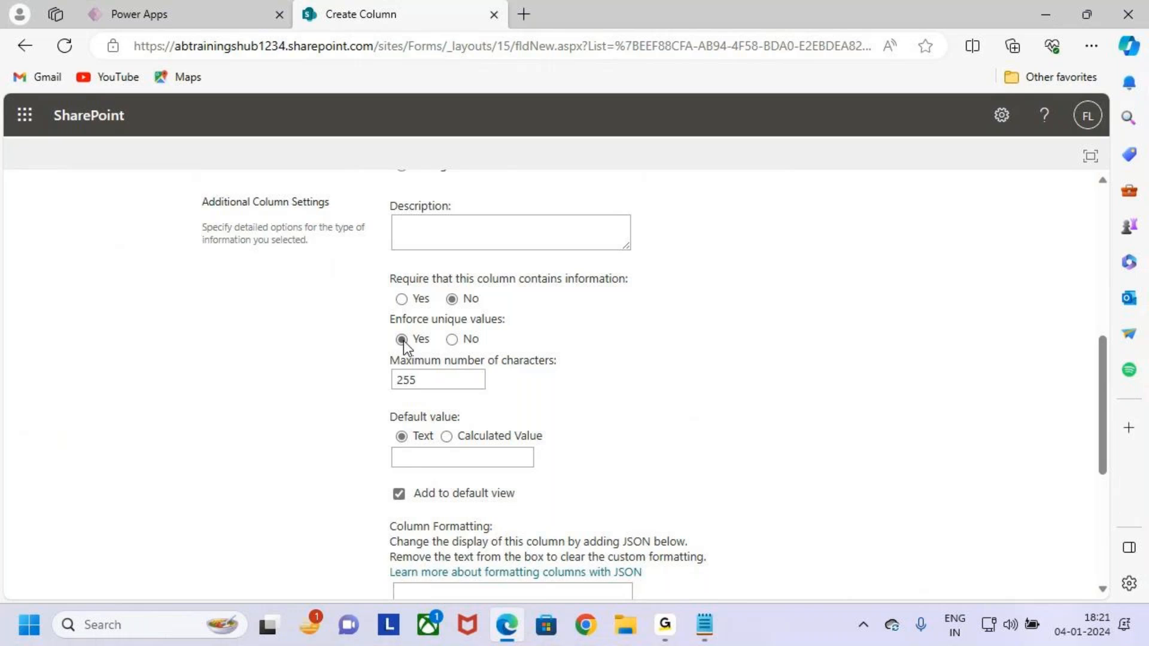
scroll(658, 455, down, 5)
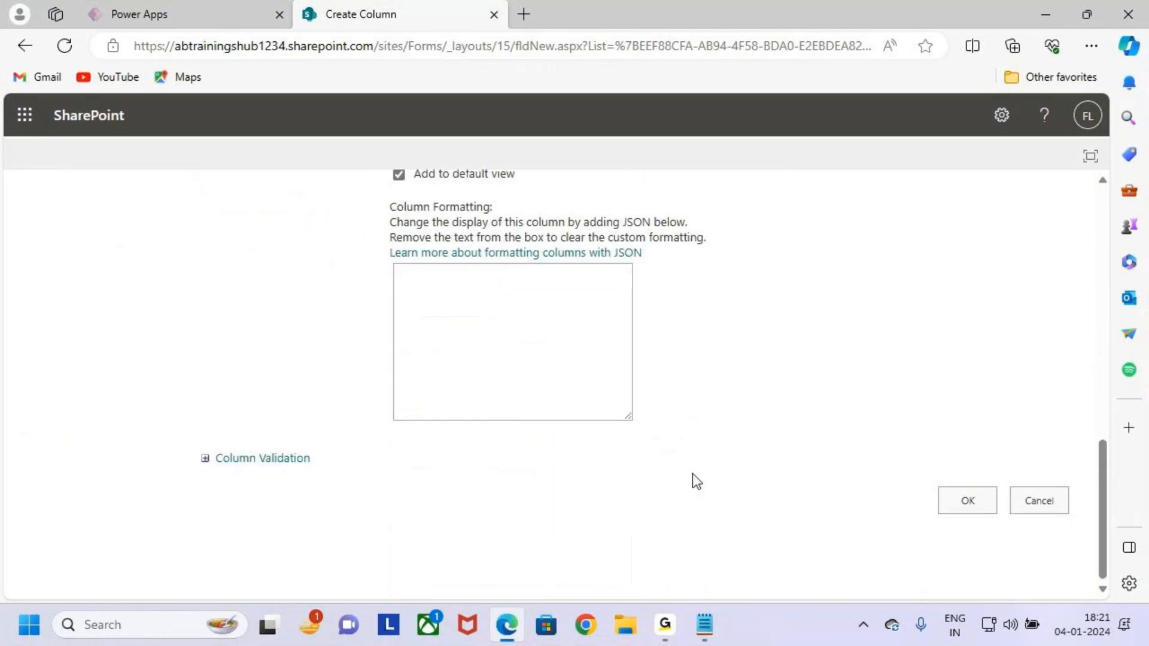
click(973, 509)
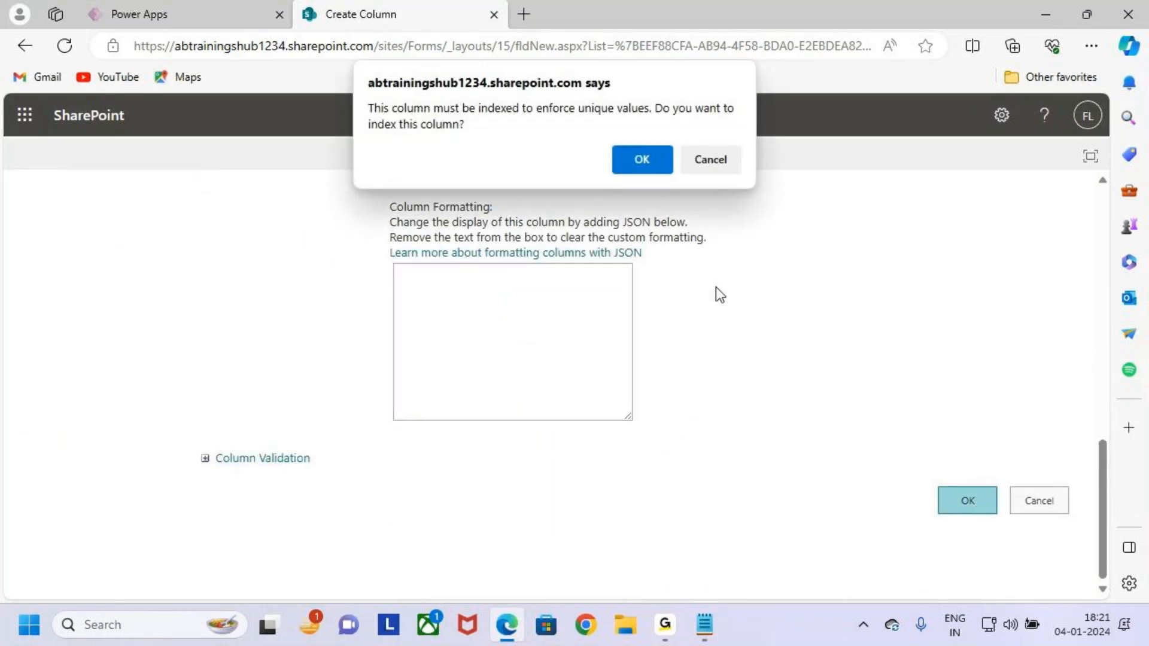
click(640, 160)
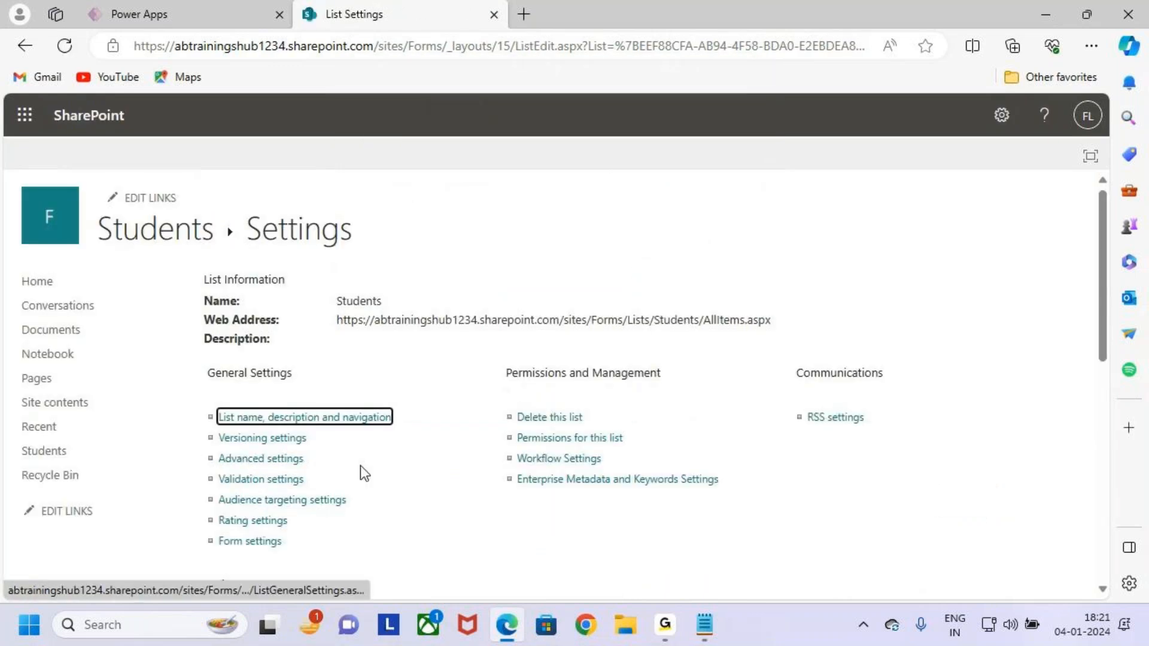
Start another new column and name it Course.
scroll(376, 466, down, 2)
scroll(386, 443, down, 2)
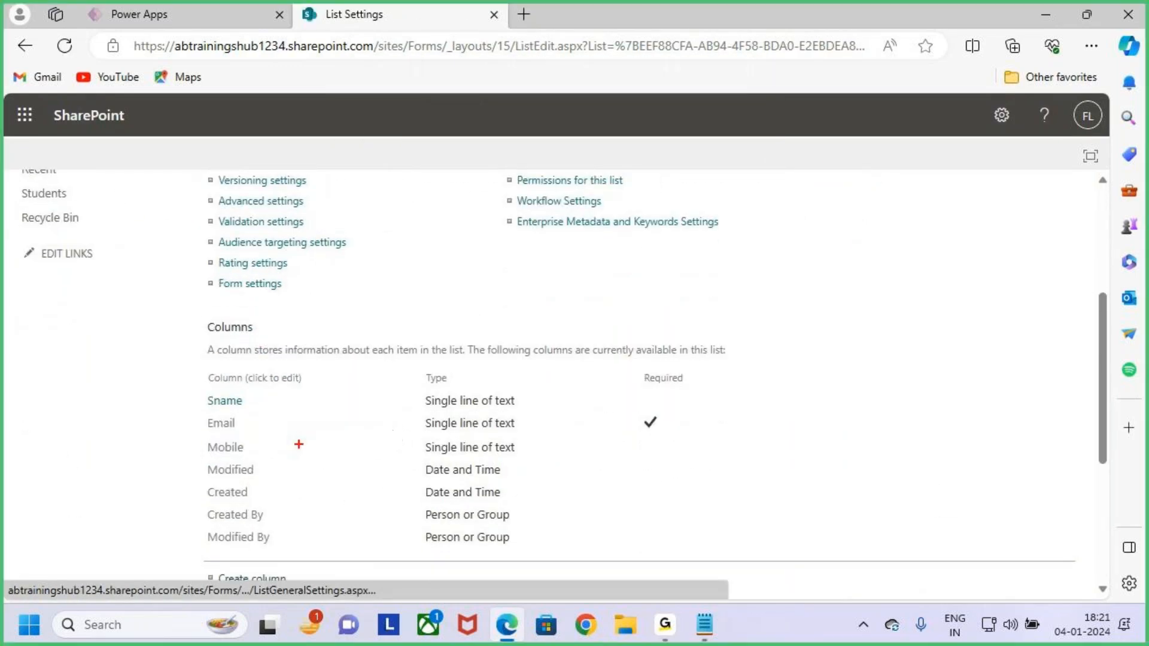
drag(204, 438, 532, 456)
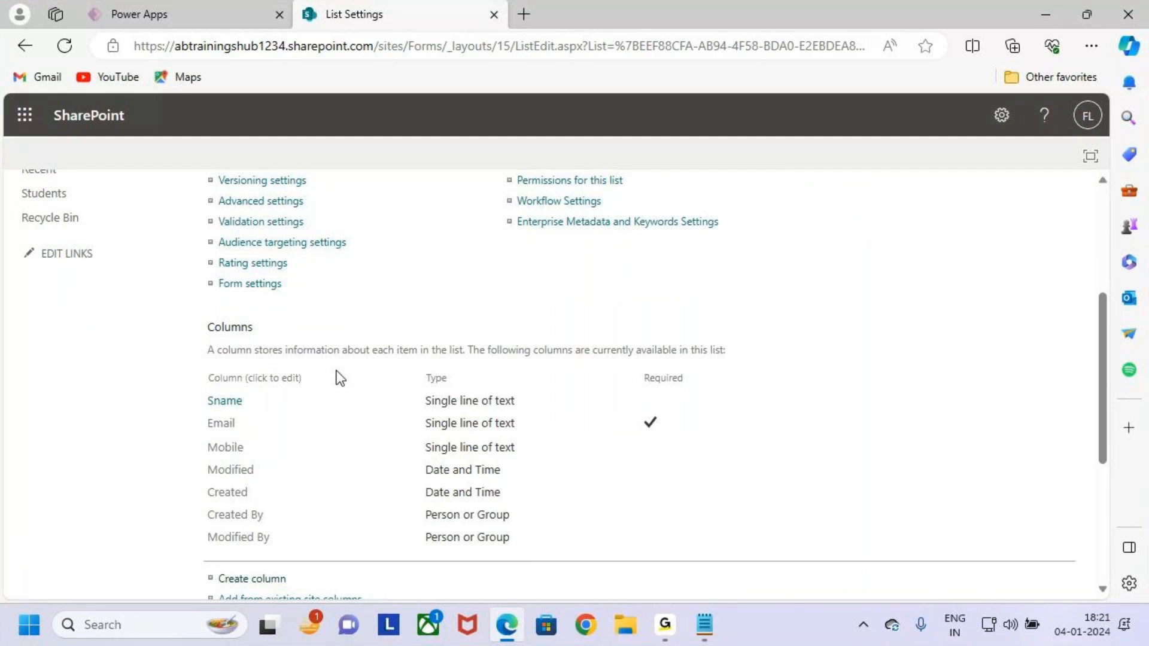
scroll(326, 425, down, 2)
click(280, 451)
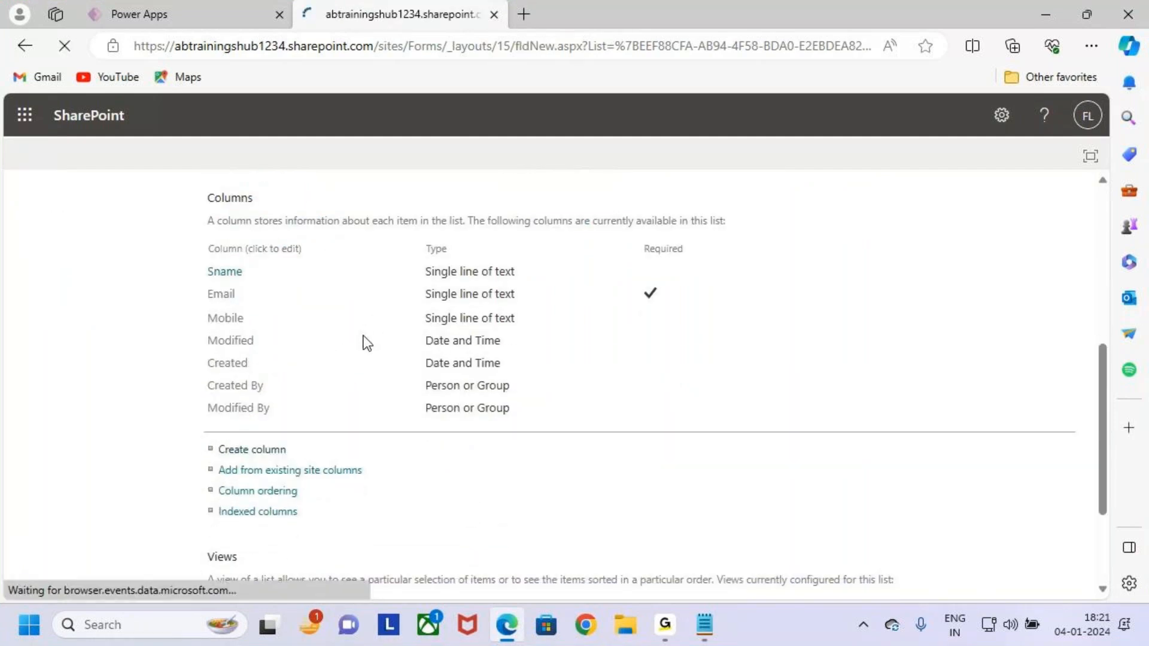
click(474, 302)
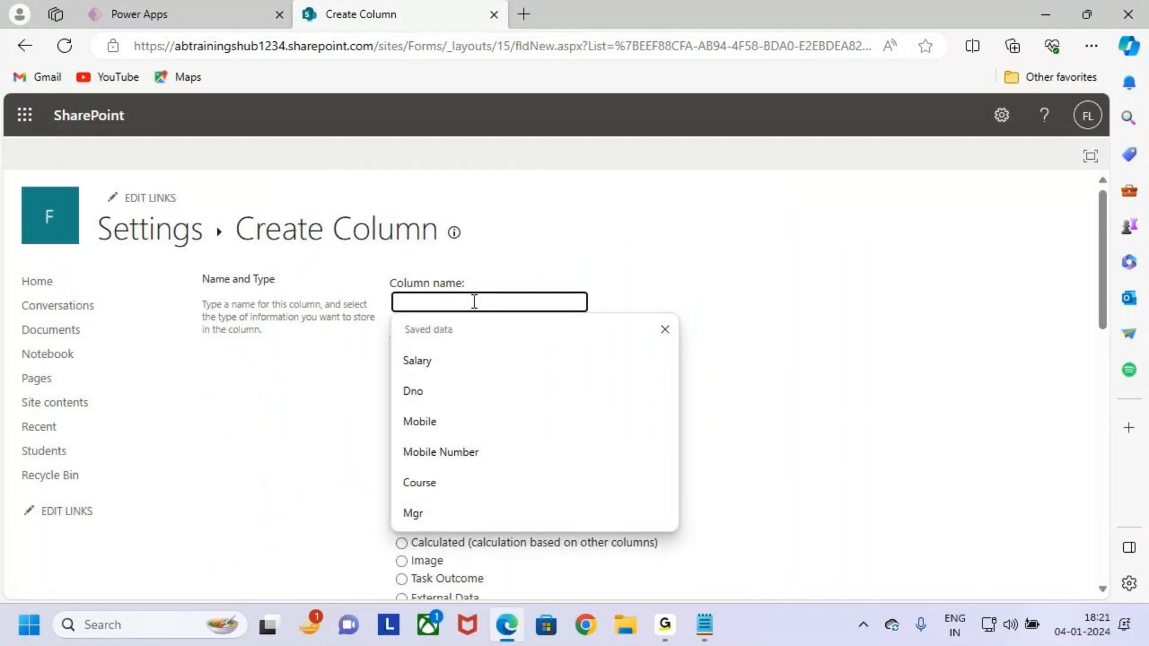
text(C)
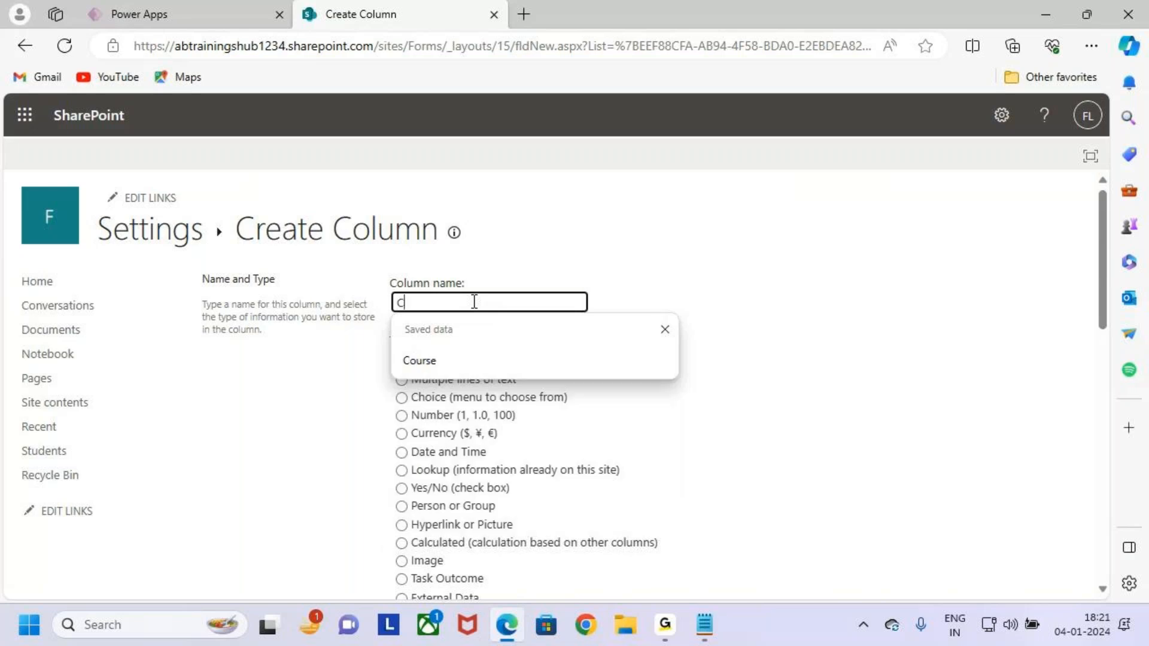
key(Tab)
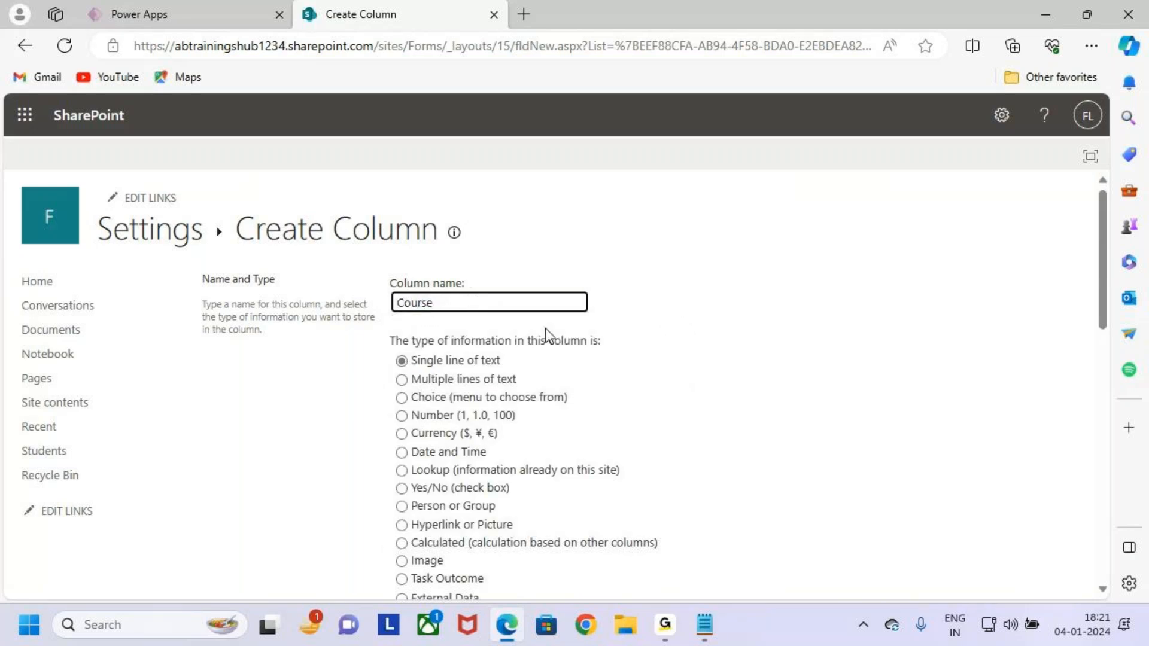
click(481, 301)
key(BackSpace)
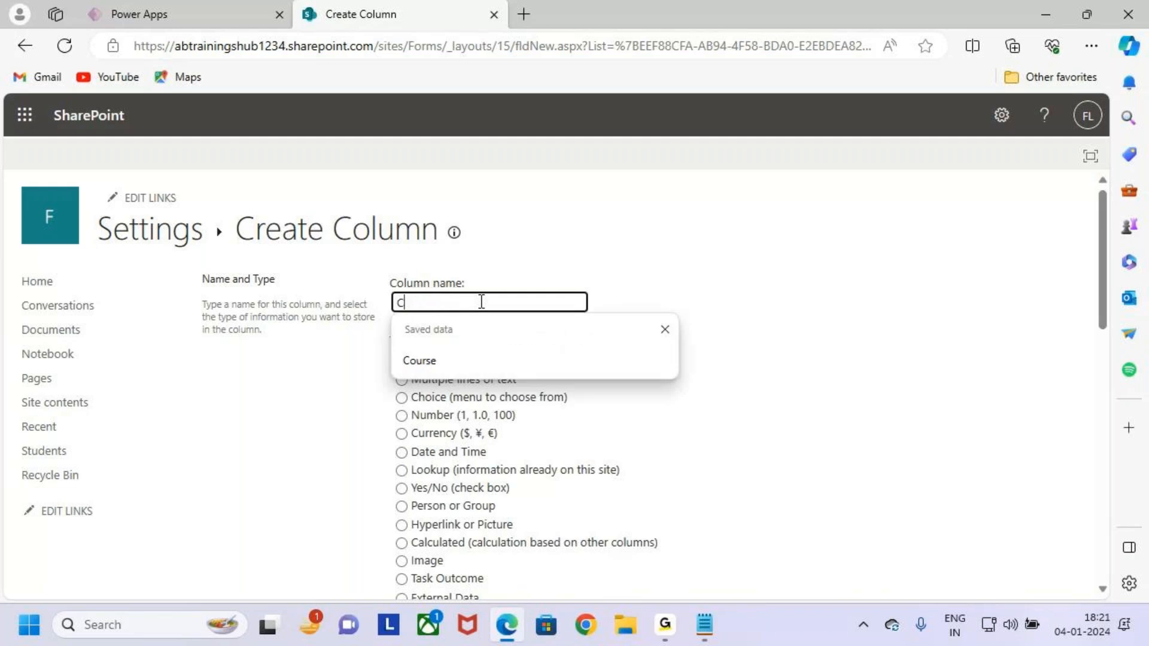
key(BackSpace)
key(BackSpace)
text(C)
click(501, 352)
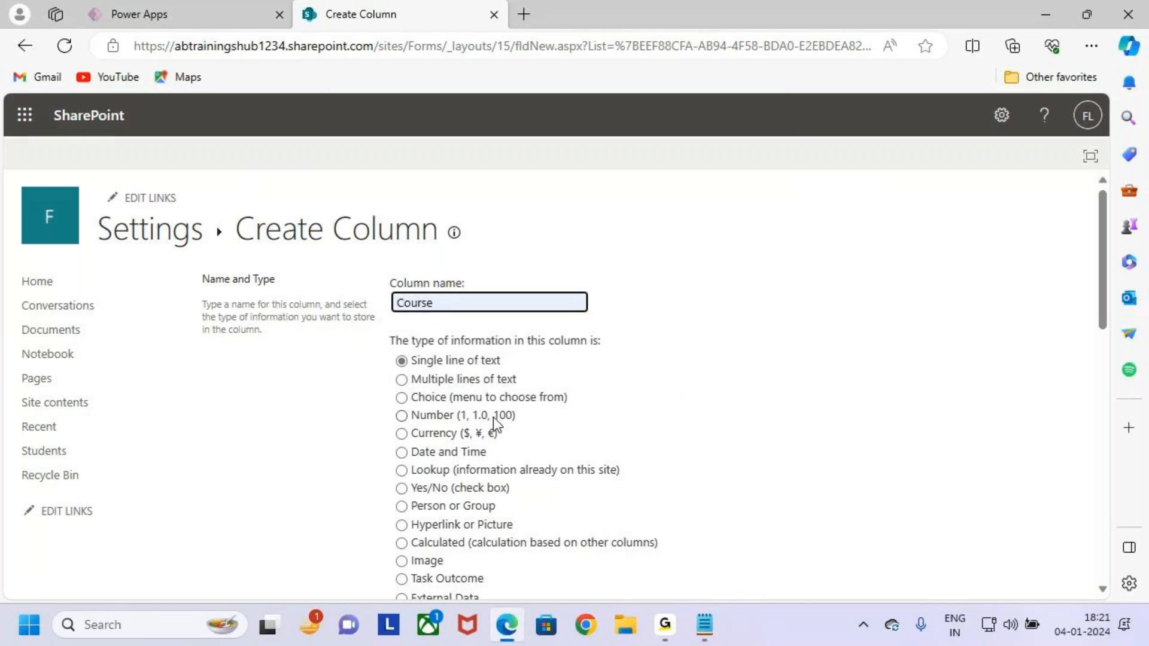
Choose Choice (menu to choose from) as the Course column type.
scroll(493, 417, down, 1)
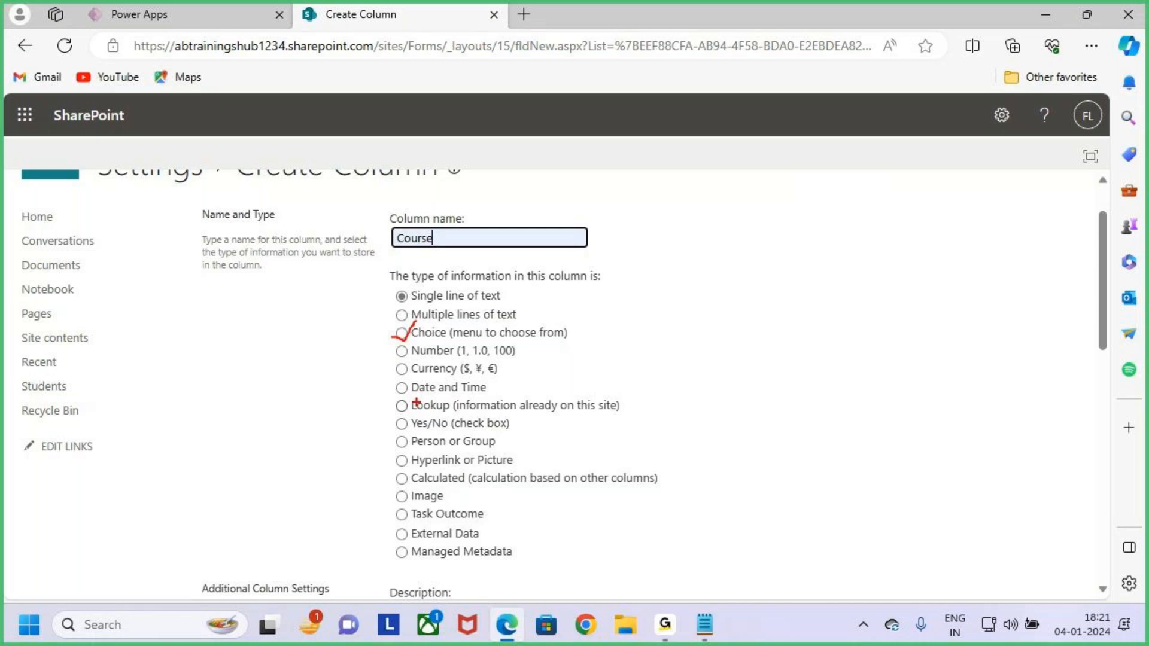
click(400, 332)
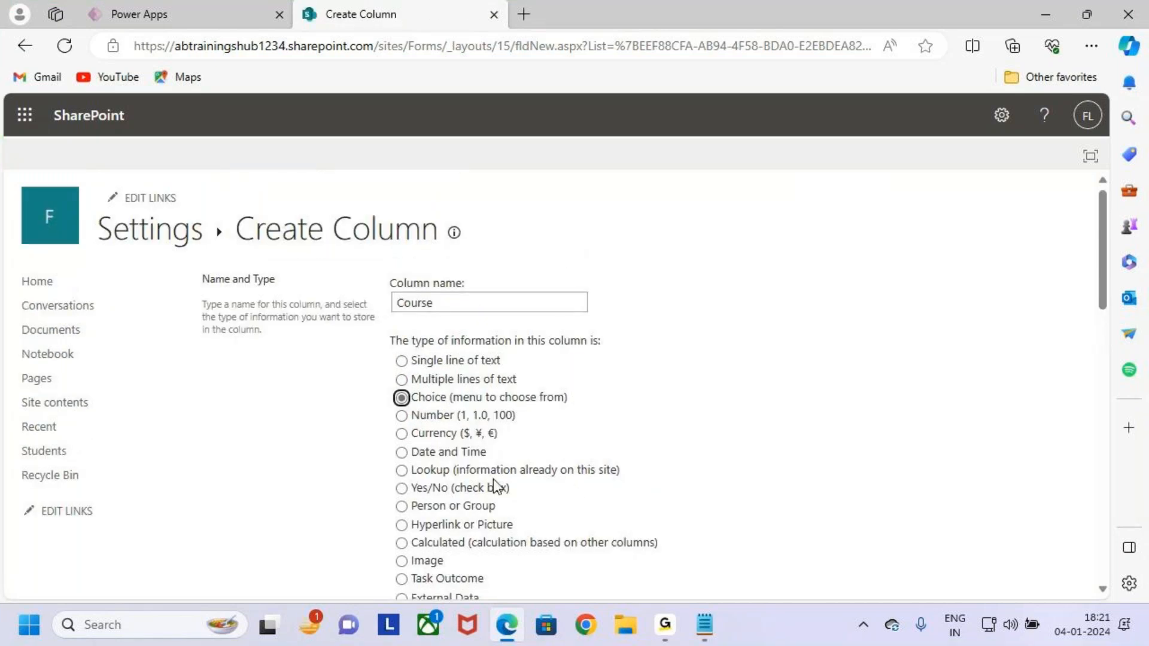
scroll(550, 441, down, 8)
Replace the placeholder choices with Power Apps, Power BI, Sql Server and Power Automate.
click(501, 345)
drag(502, 346, 392, 317)
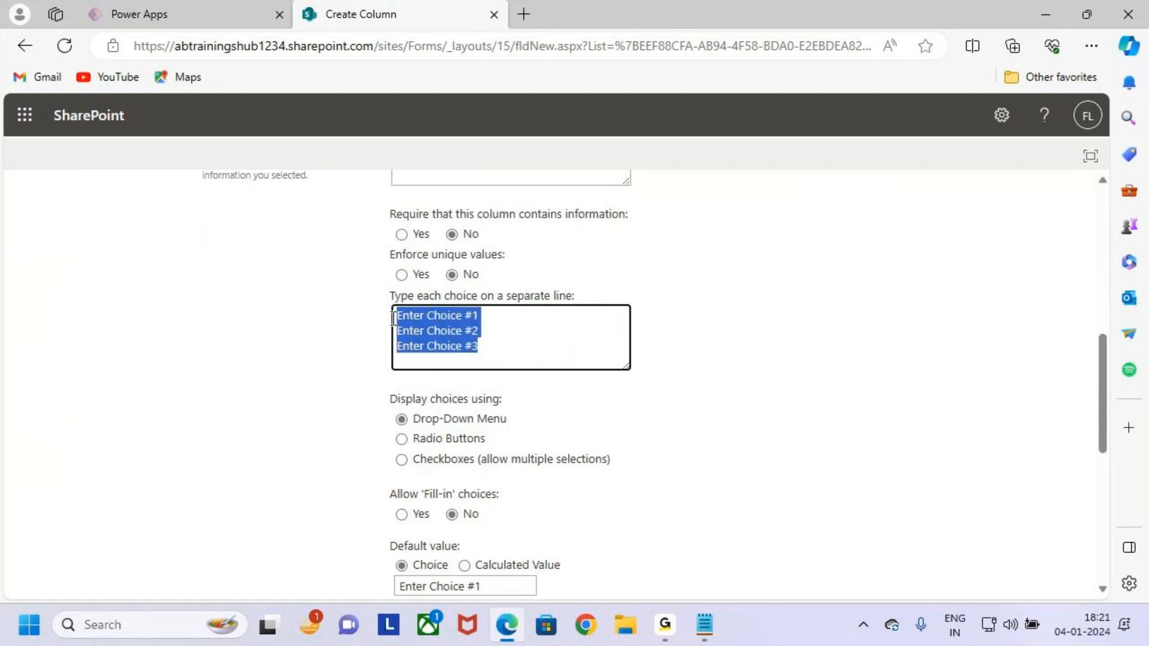
key(BackSpace)
text(Powe)
text(Apps)
key(Return)
text(Power BI)
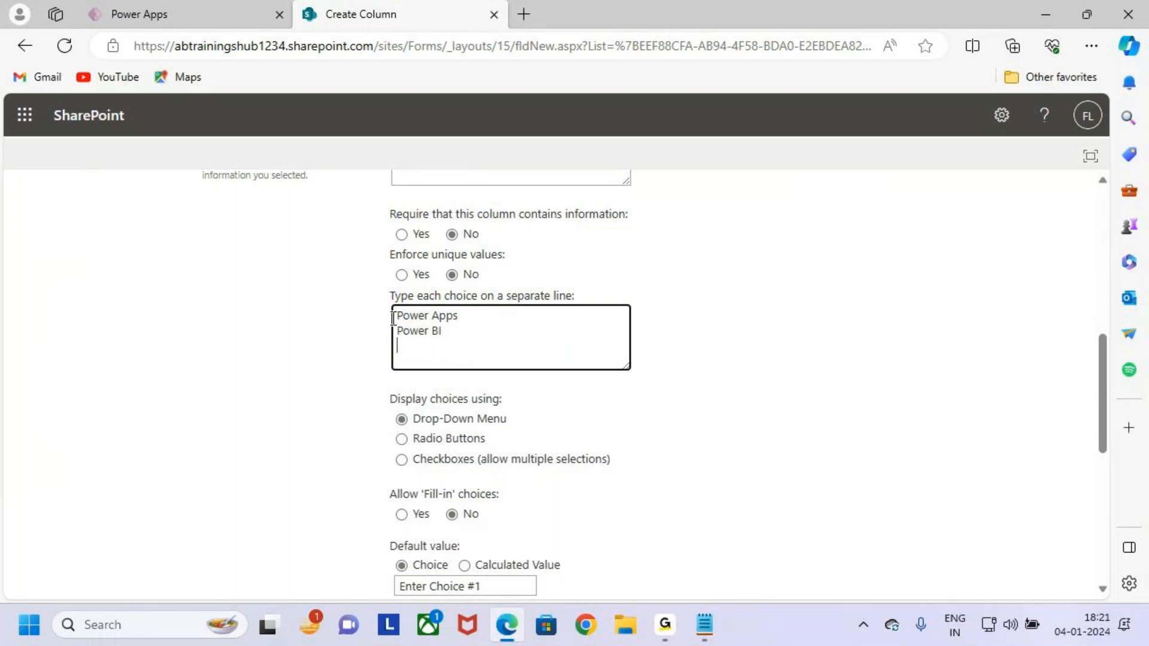
text( Sql Server)
key(Caps_Lock)
text(ADF)
key(BackSpace)
key(BackSpace)
key(BackSpace)
key(BackSpace)
key(Return)
key(Caps_Lock)
text((Power Automate)
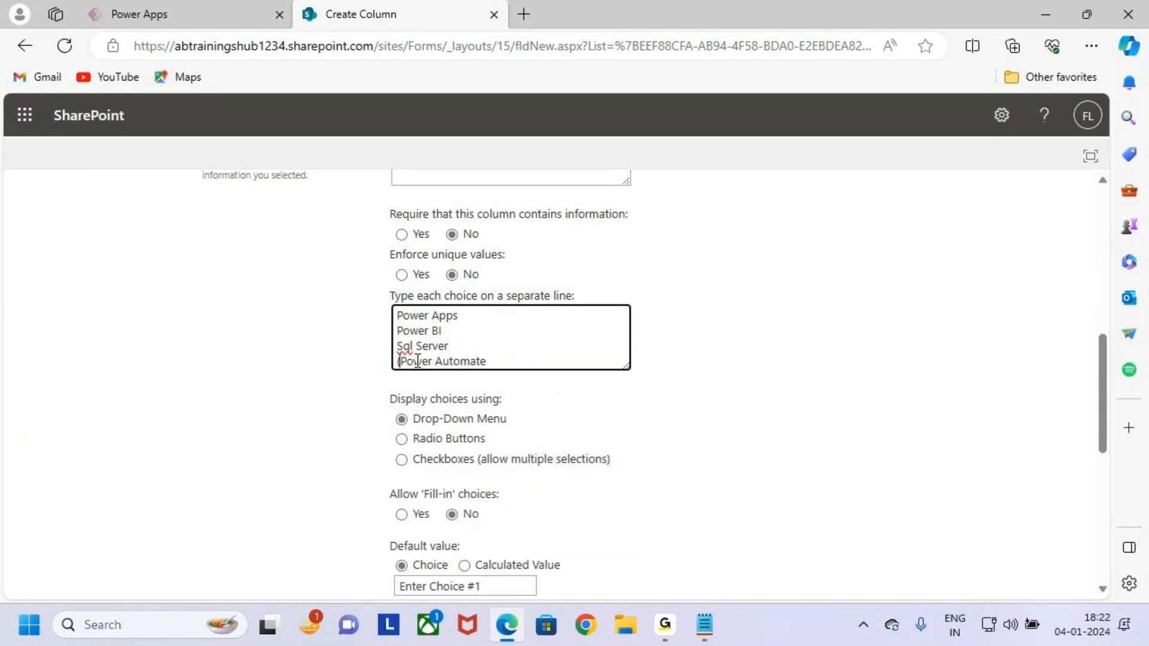
key(Delete)
click(506, 359)
Save the Course choice column with Power Apps as its default.
scroll(522, 410, down, 6)
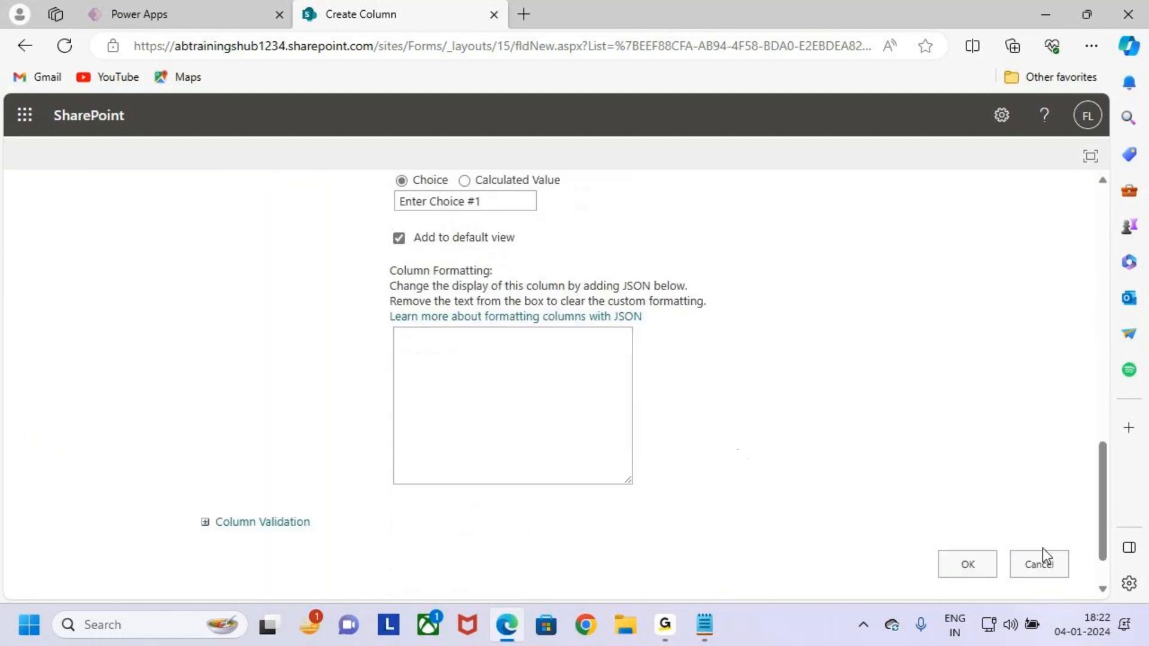
scroll(609, 270, up, 3)
scroll(610, 270, up, 2)
drag(484, 298, 392, 252)
click(717, 433)
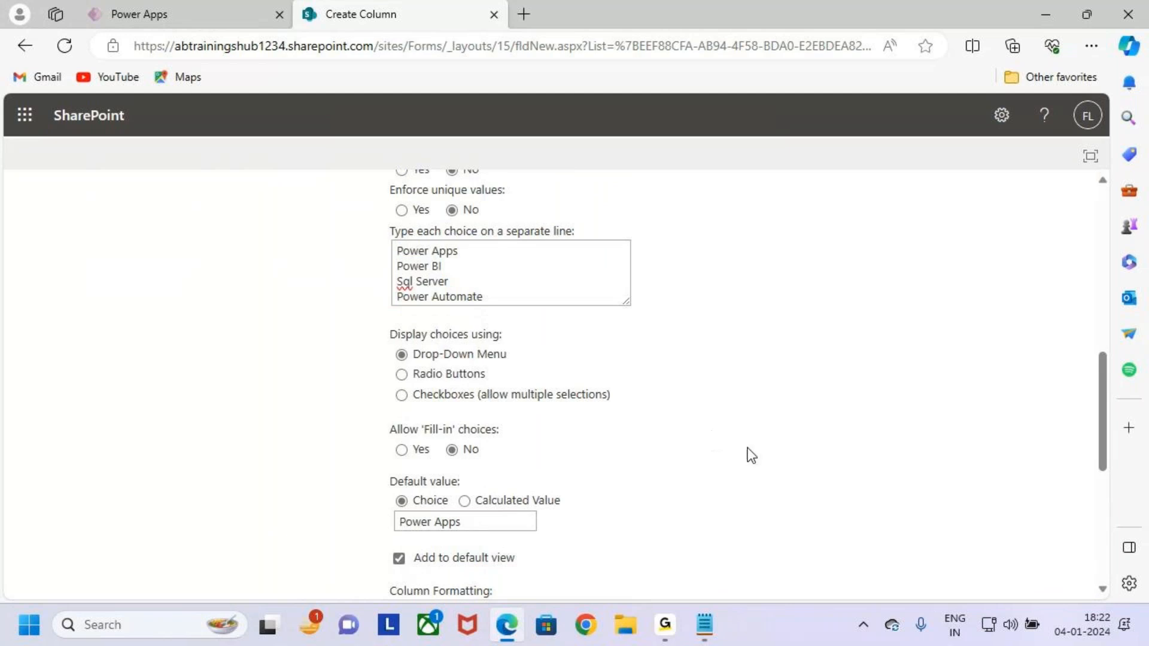
scroll(717, 433, down, 5)
click(979, 570)
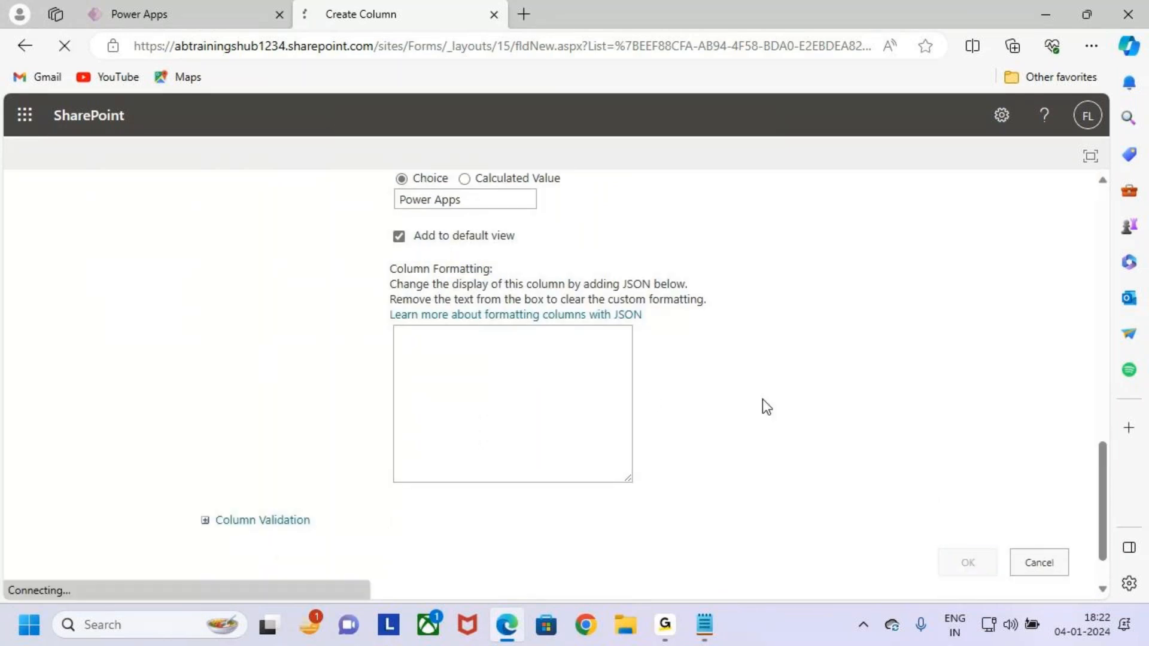
scroll(444, 483, down, 6)
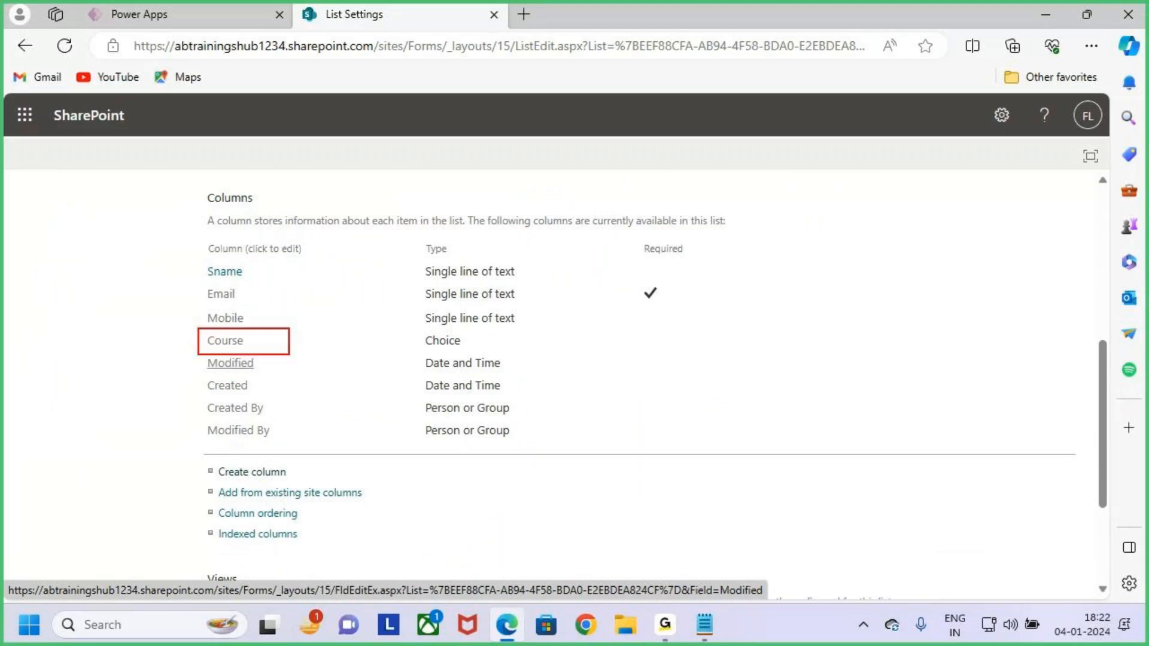
Create an Education column of type Single line of text.
scroll(259, 443, down, 1)
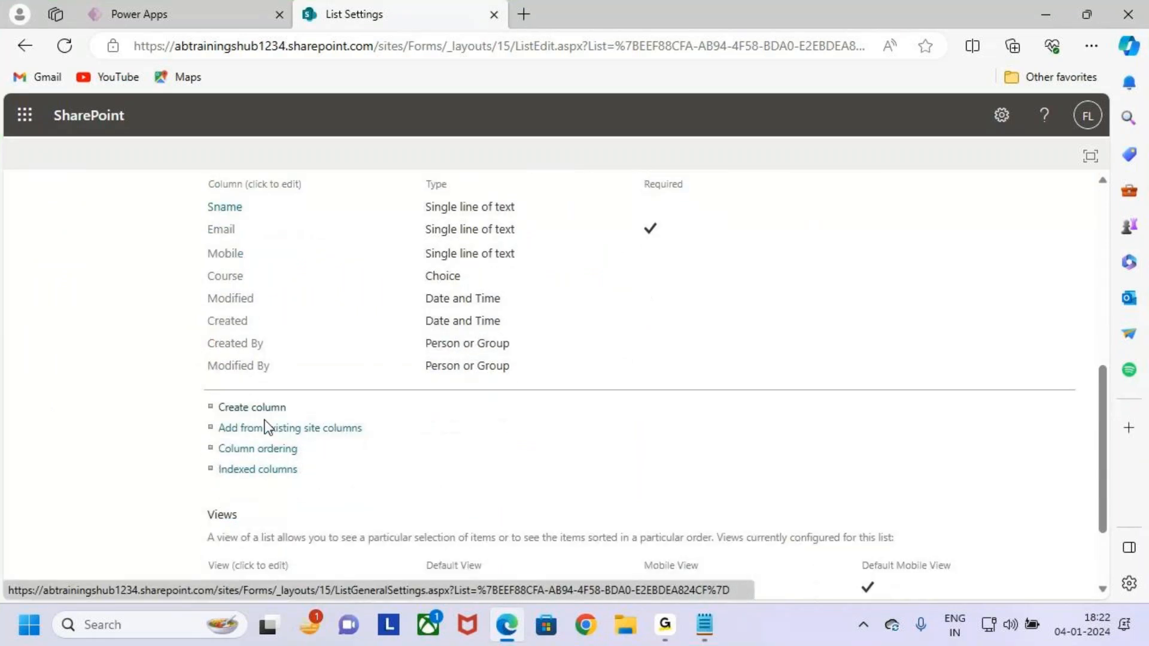
click(242, 409)
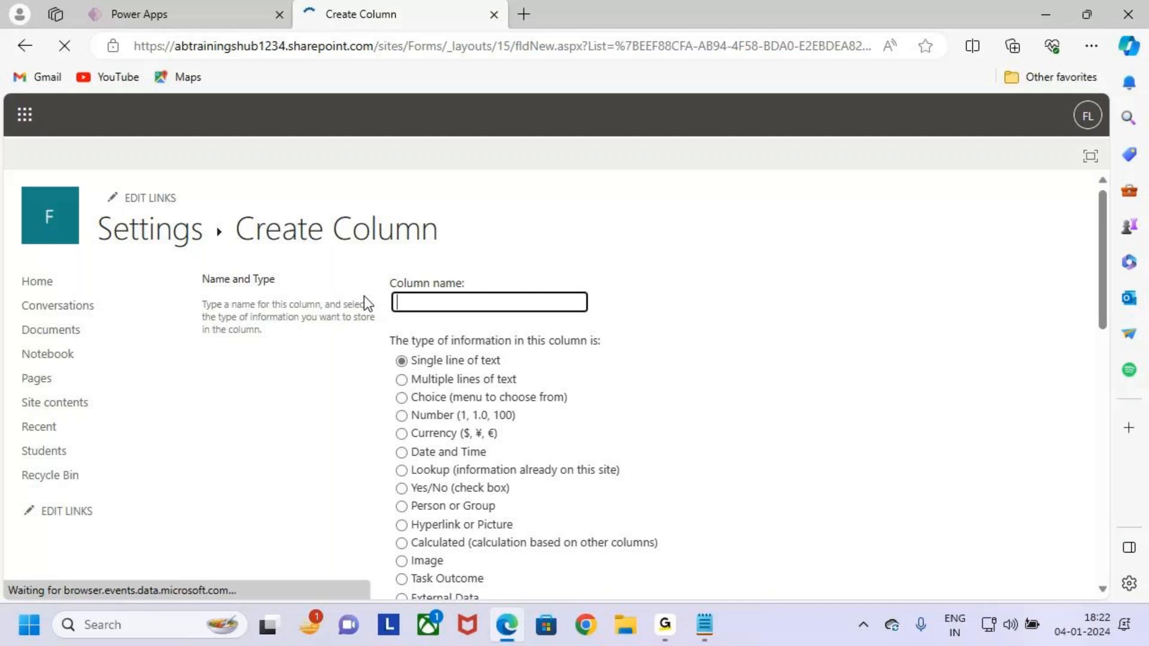
click(425, 303)
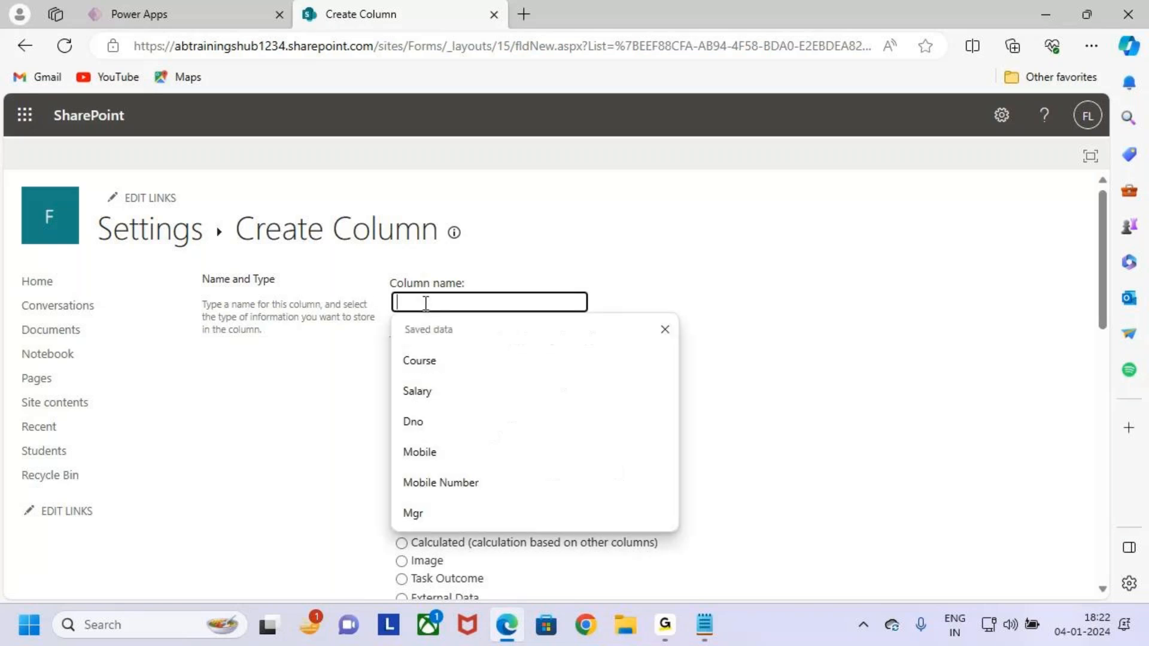
text(edu)
key(BackSpace)
key(BackSpace)
key(BackSpace)
text(Edy)
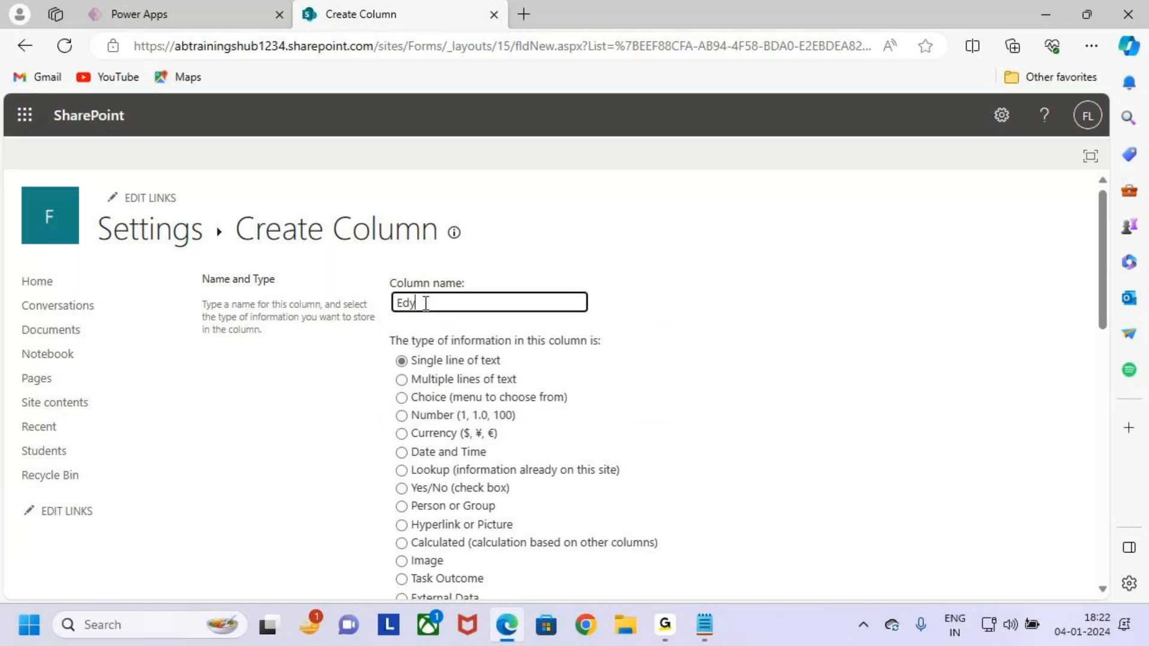
text(cation)
click(429, 359)
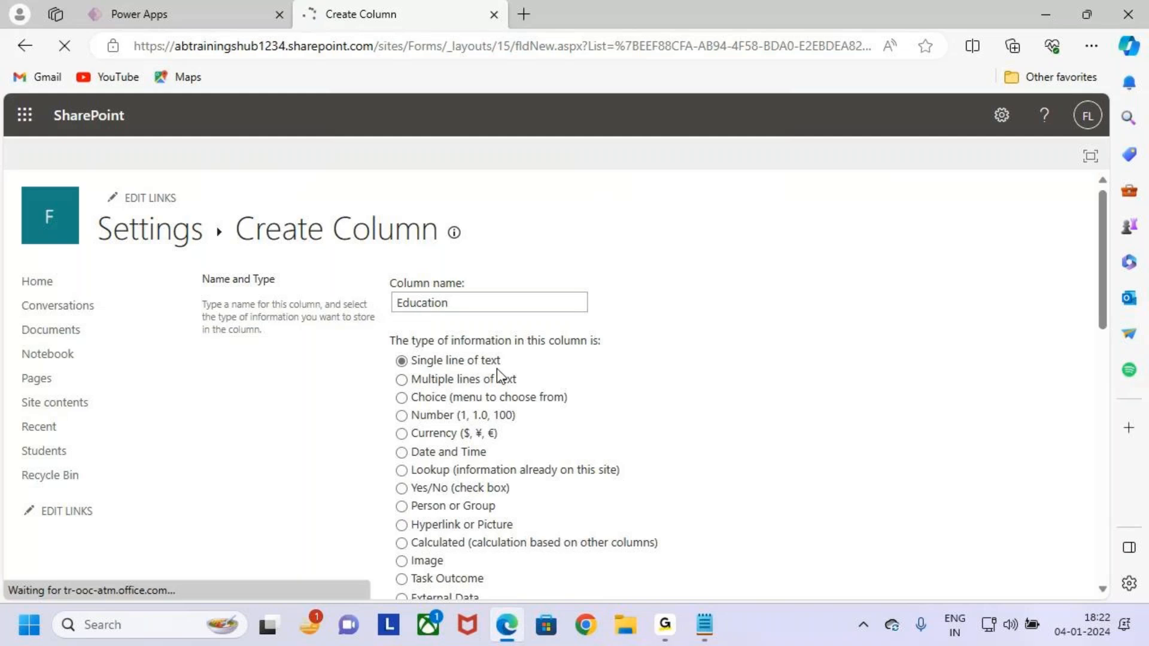
scroll(708, 469, down, 15)
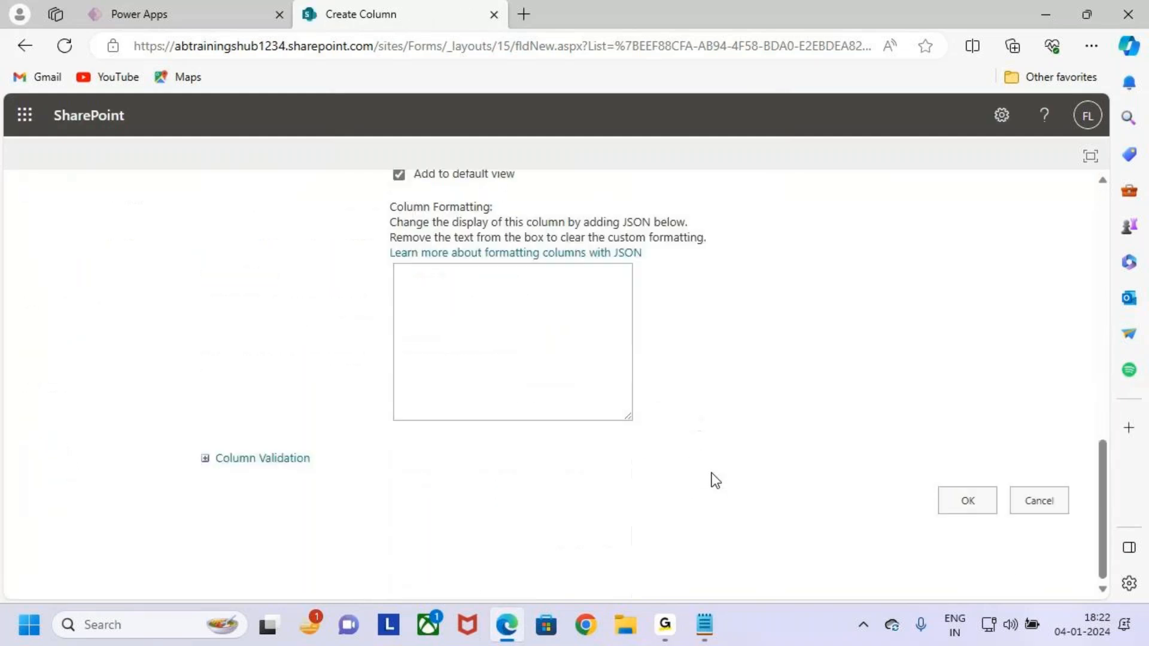
click(968, 503)
Review Education alongside Sname, Email, Mobile and Course in the list settings.
scroll(392, 350, down, 3)
scroll(401, 379, up, 1)
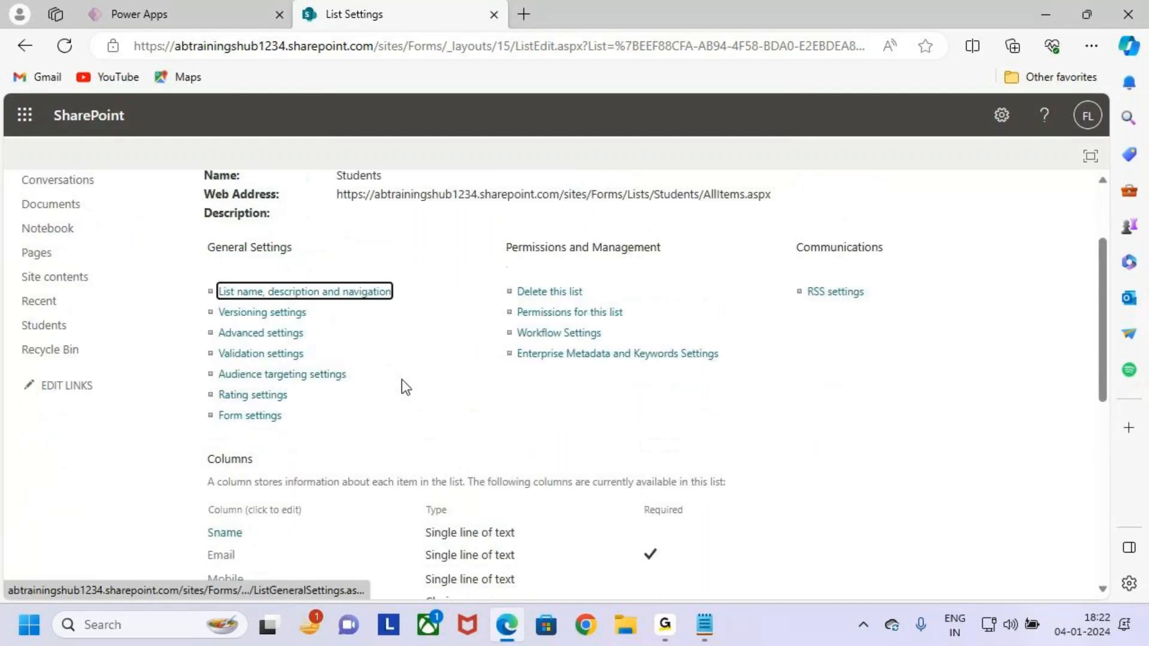
scroll(401, 380, up, 2)
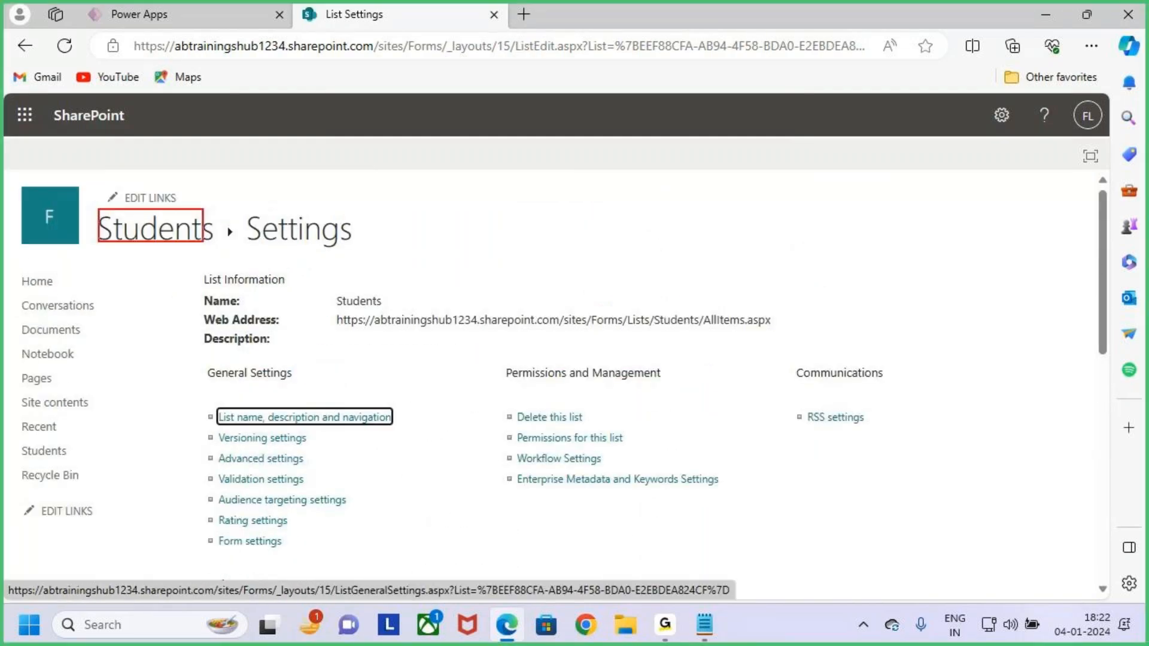
scroll(310, 354, down, 4)
scroll(398, 367, down, 2)
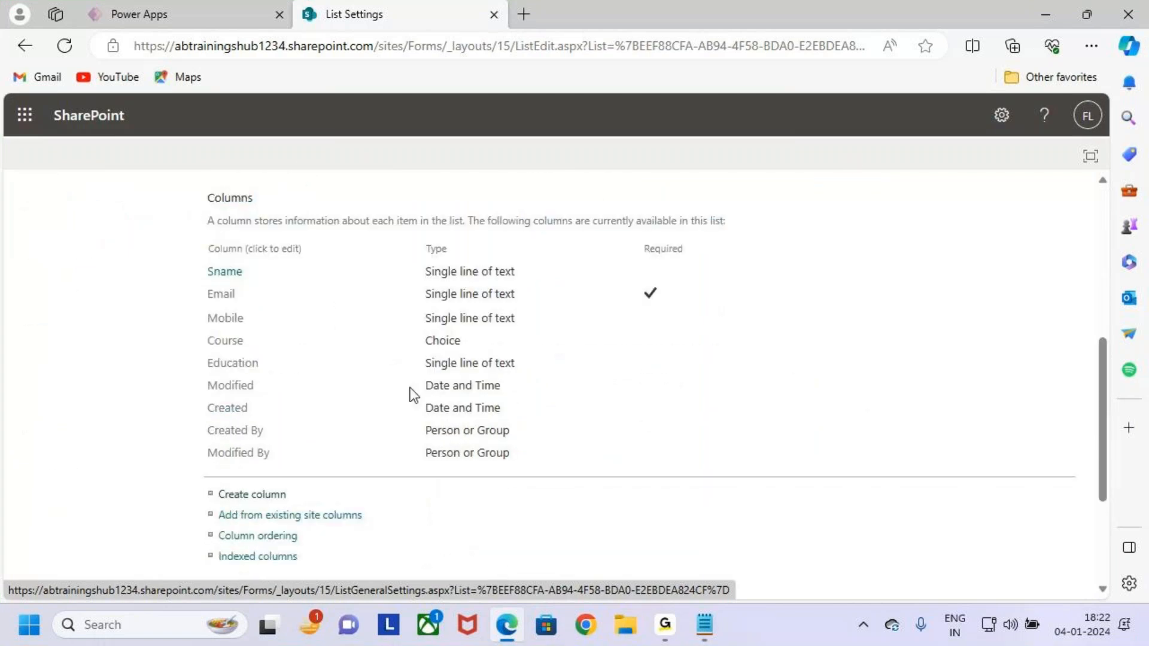
mouse_move(200, 262)
mouse_down()
mouse_move(509, 312)
mouse_move(267, 315)
mouse_move(296, 369)
mouse_move(564, 378)
mouse_up()
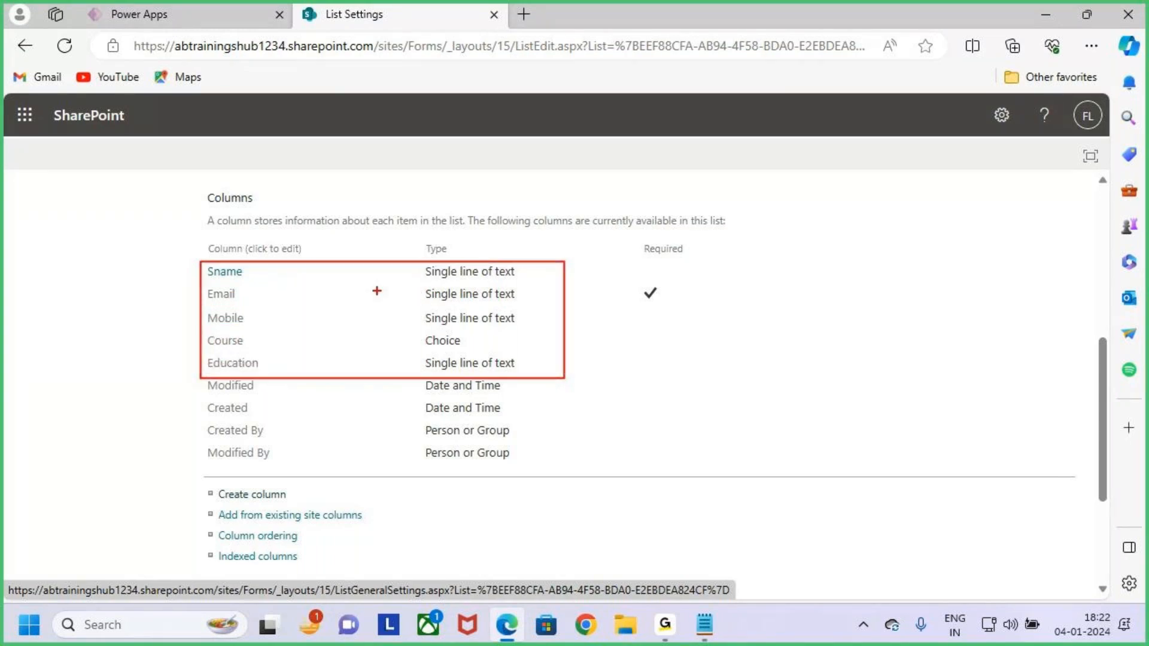
drag(211, 299, 254, 300)
drag(621, 241, 713, 337)
drag(643, 307, 668, 306)
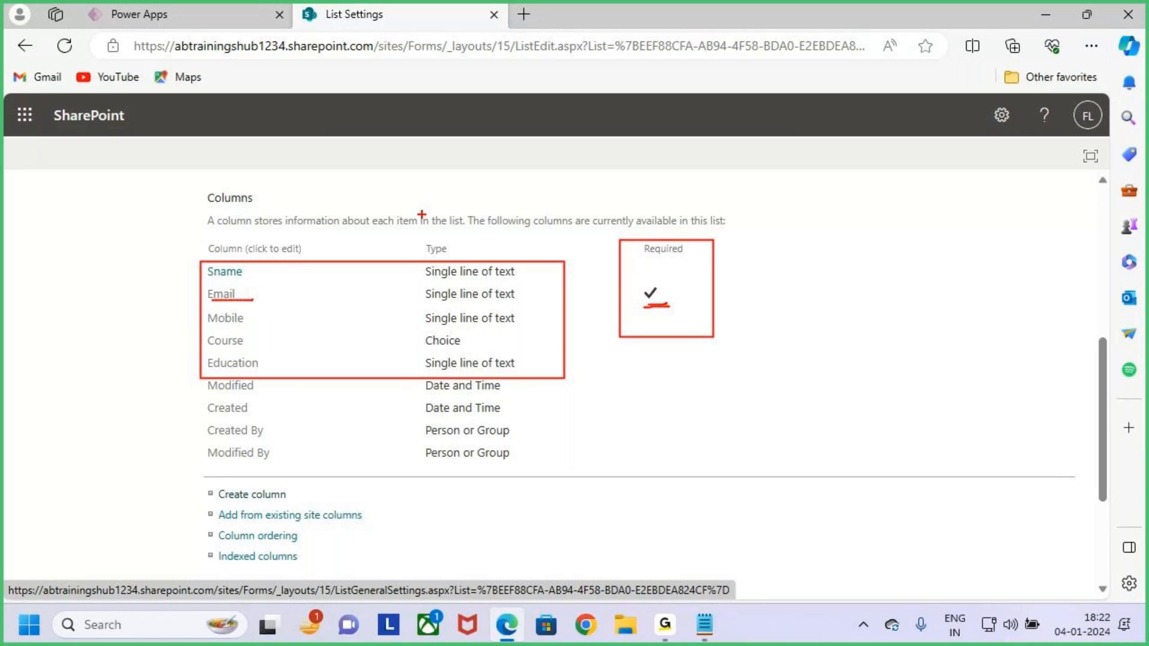
key(Escape)
scroll(620, 385, up, 6)
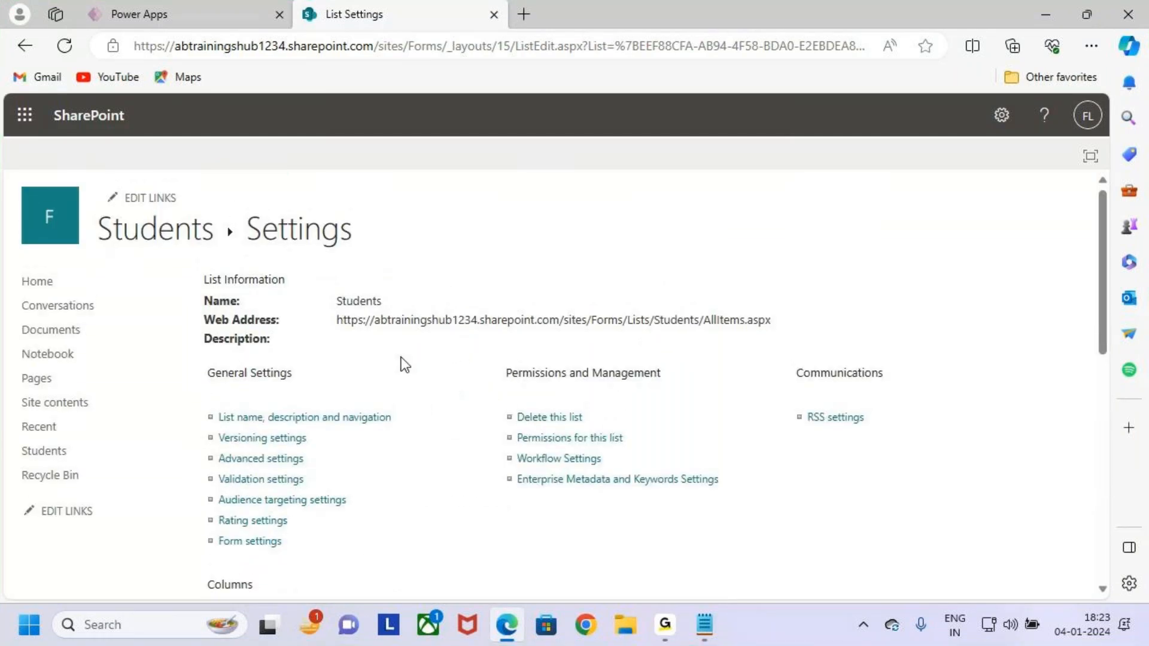
key(ctrl+2)
drag(92, 210, 212, 250)
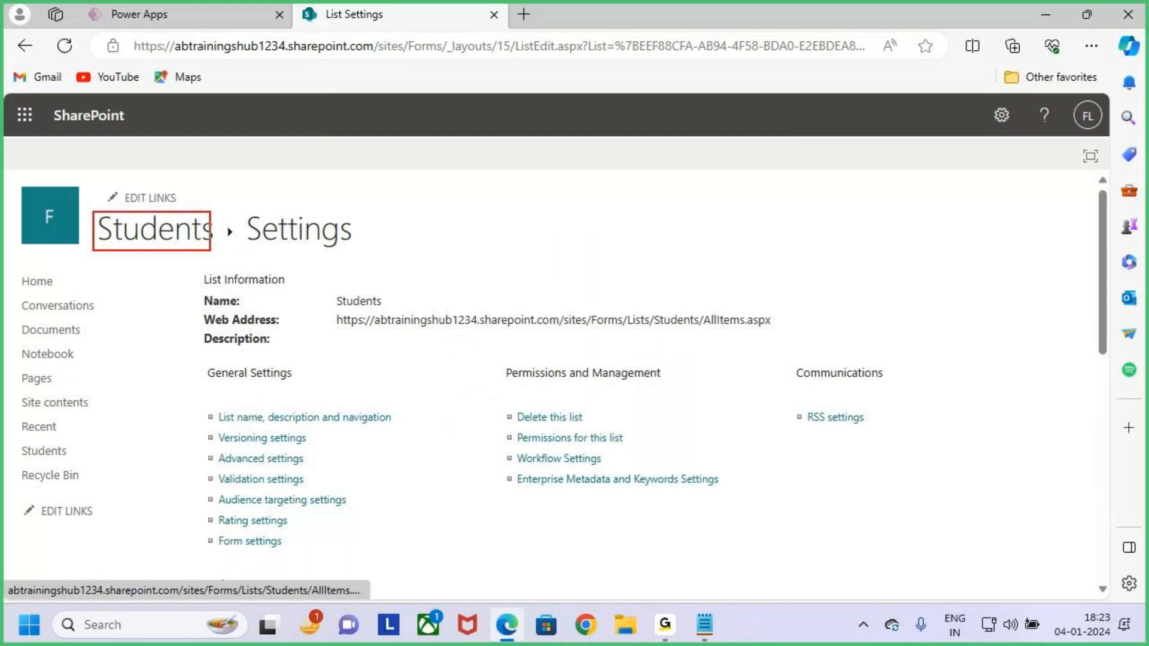
Open the Students list, narrow the Sname column, and close the Next steps panel.
key(Escape)
click(171, 236)
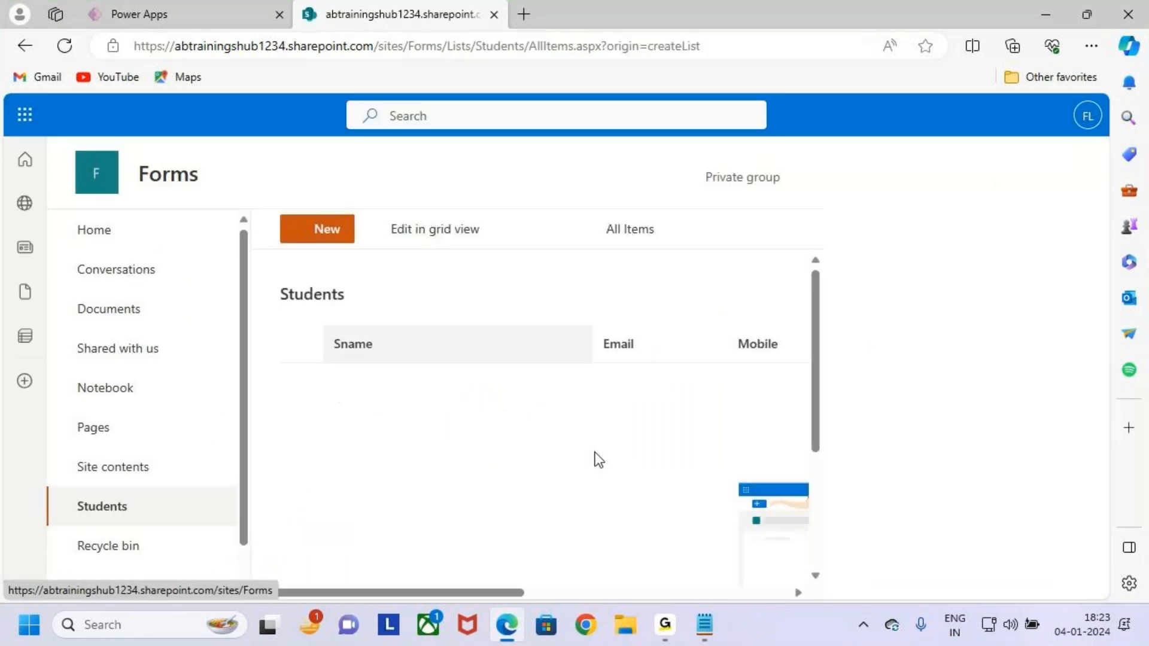
drag(594, 349, 437, 347)
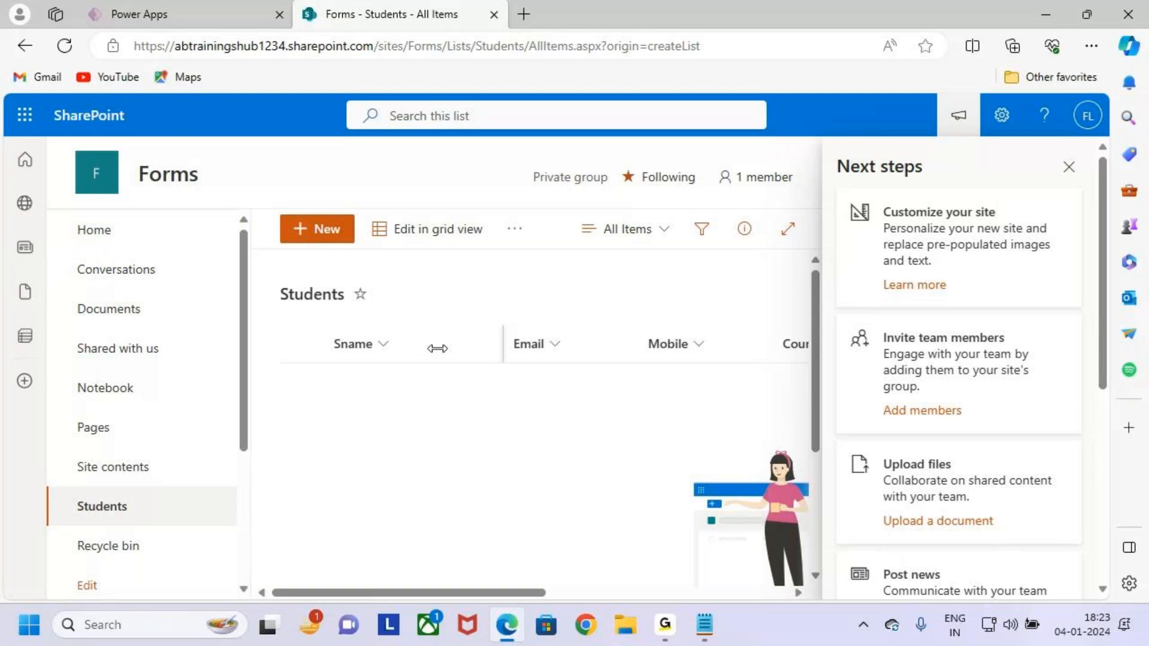
click(1068, 167)
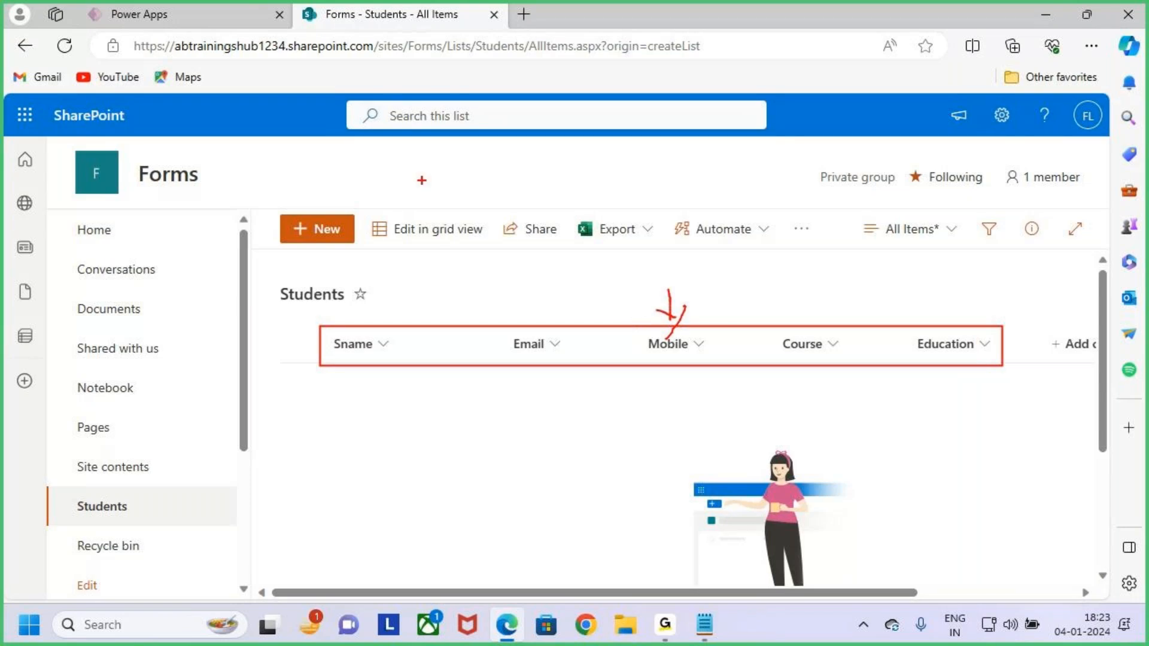
mouse_move(668, 285)
mouse_down()
mouse_move(674, 322)
mouse_move(659, 334)
mouse_up()
key(Escape)
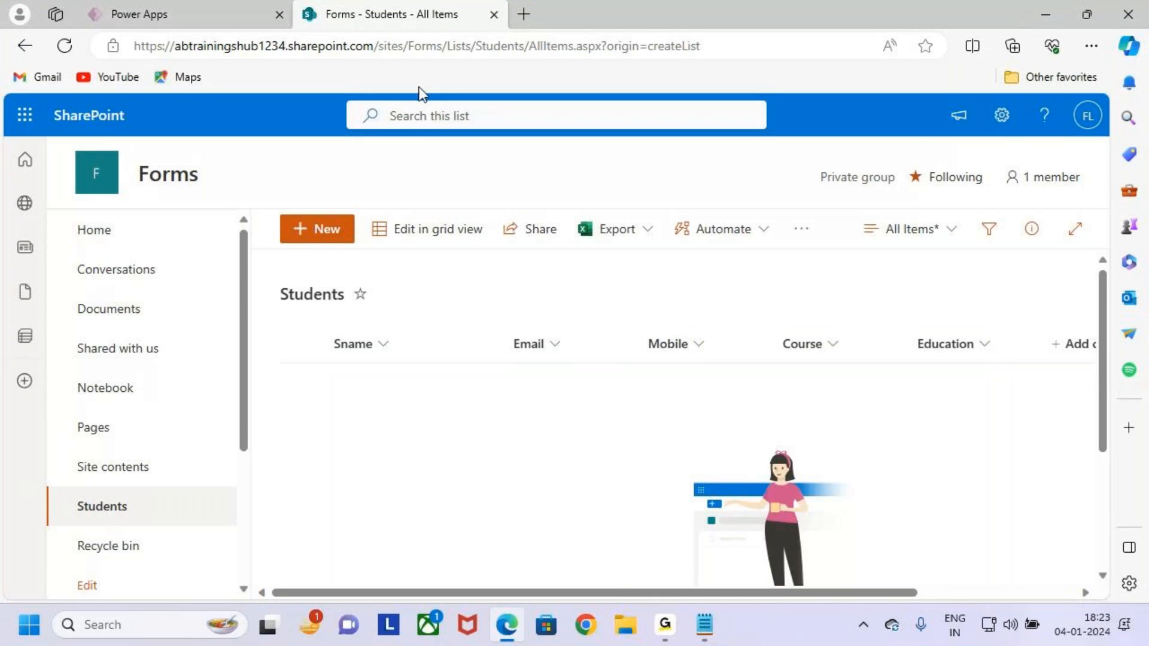
Switch between the Power Apps editor and the five-column Students list.
click(203, 9)
click(371, 14)
key(ctrl+2)
mouse_move(319, 323)
mouse_down()
mouse_move(1046, 438)
mouse_move(1017, 449)
mouse_up()
drag(600, 270, 655, 283)
key(Escape)
Return to the Power Apps editor, closing the app preview and dismissing the testing tip.
click(157, 16)
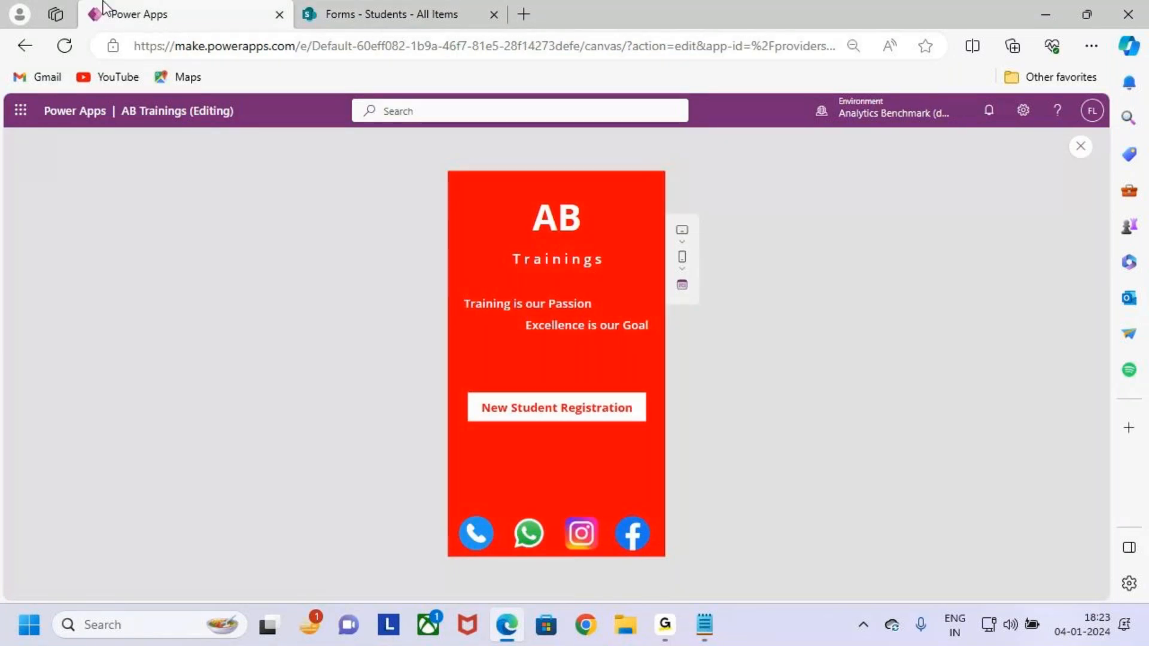
key(ctrl+2)
mouse_move(462, 385)
mouse_down()
mouse_move(646, 434)
mouse_move(437, 384)
mouse_up()
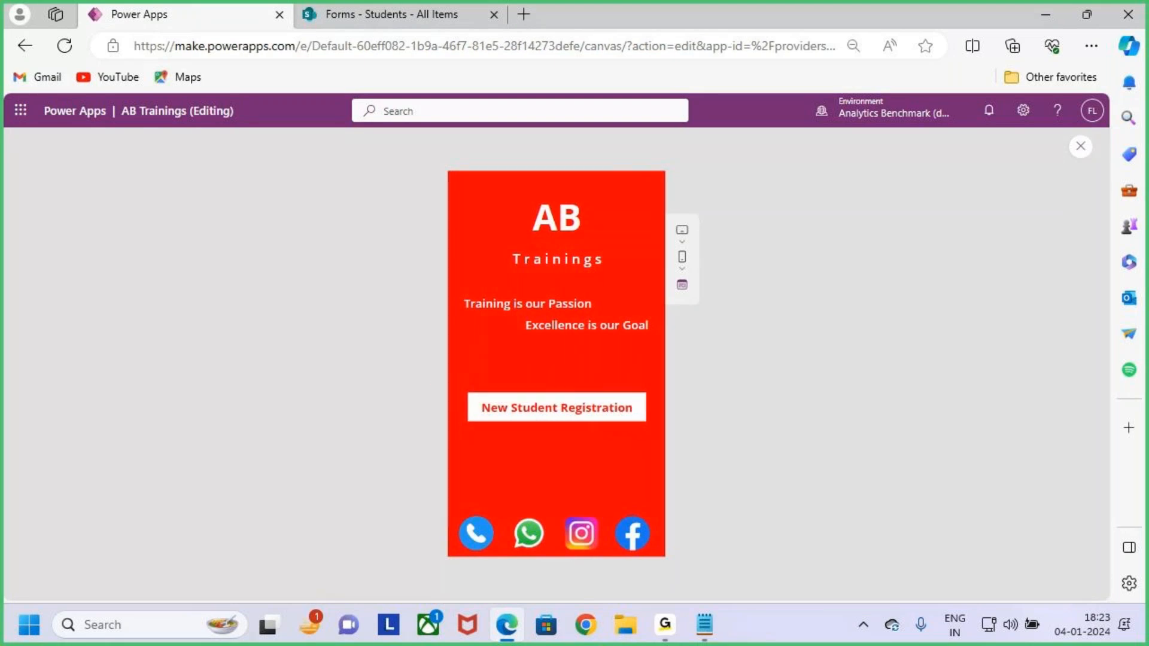
drag(458, 384, 655, 431)
drag(550, 353, 546, 411)
key(Escape)
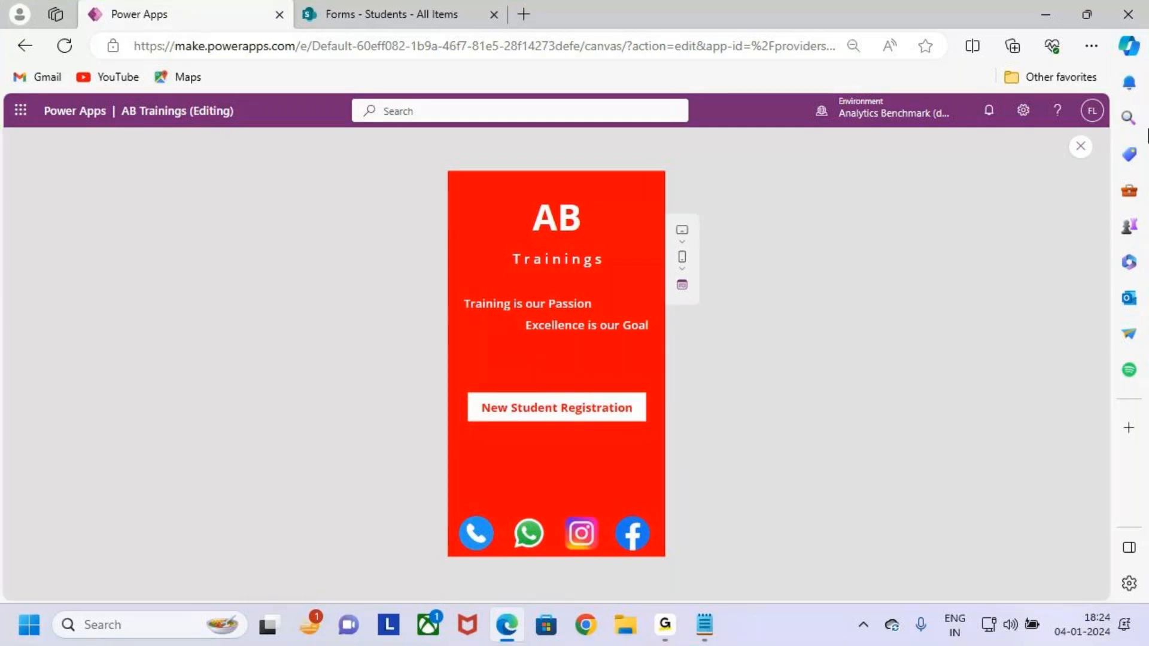
click(1082, 148)
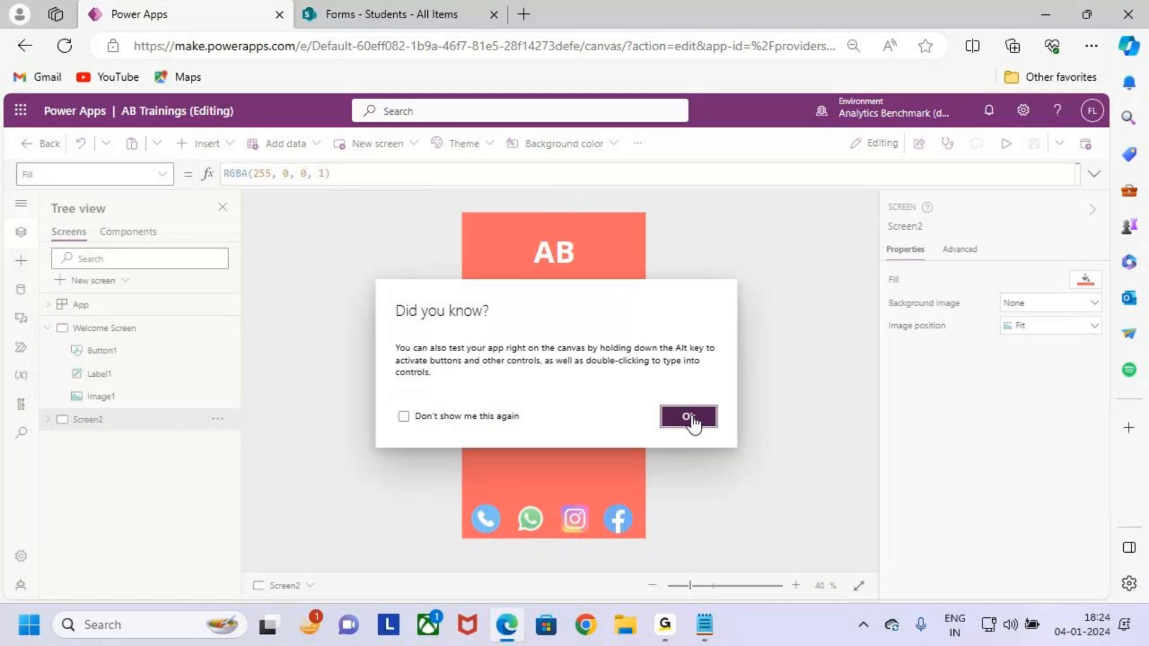
click(694, 424)
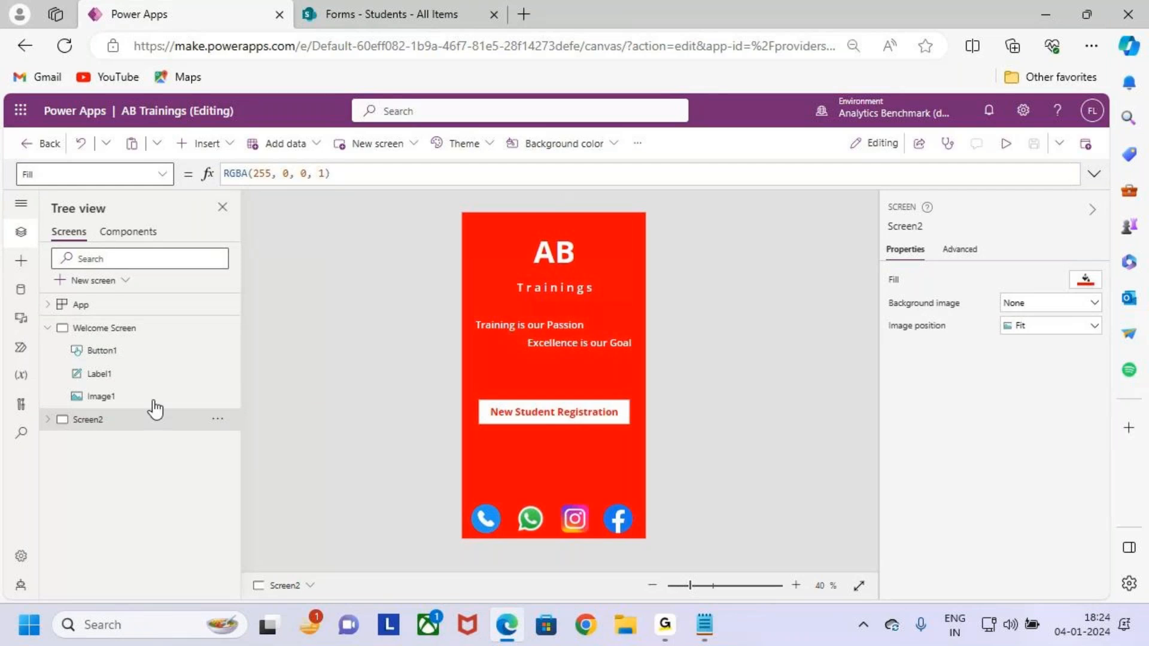
Show Screen2 with its New Student Registration button on the canvas via the Tree view.
key(ctrl+2)
click(112, 331)
click(113, 422)
key(ctrl+2)
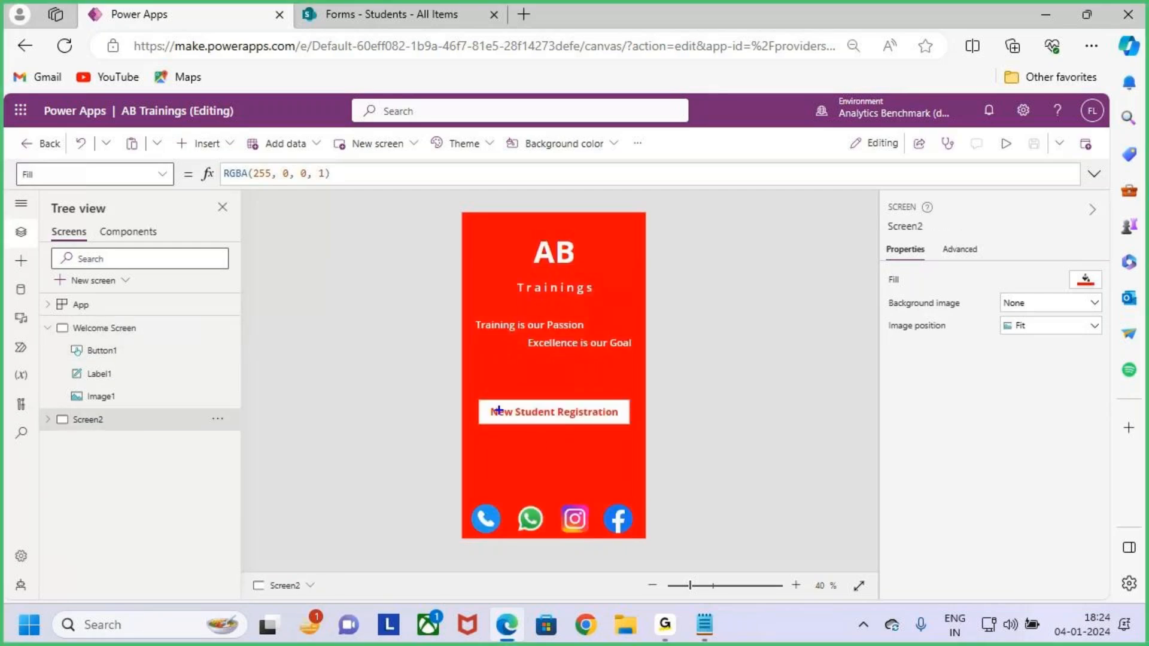
drag(469, 396, 633, 430)
mouse_move(626, 423)
mouse_down()
mouse_move(666, 422)
mouse_move(671, 452)
mouse_up()
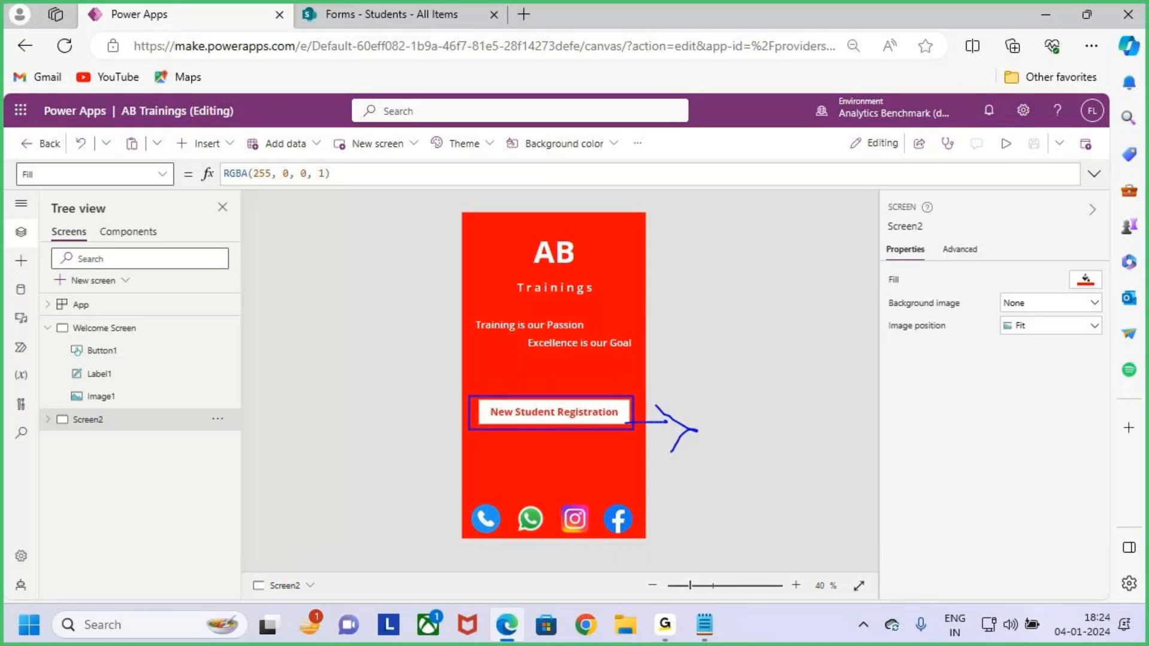
mouse_move(721, 391)
mouse_down()
mouse_move(796, 473)
mouse_move(896, 440)
mouse_up()
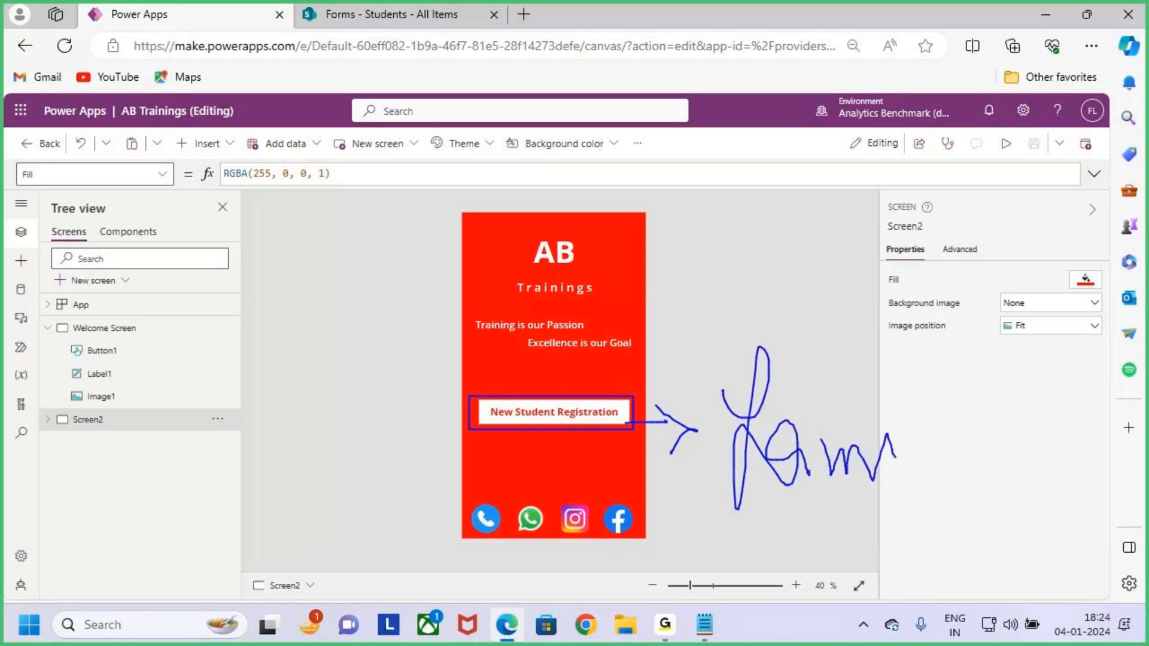
key(Escape)
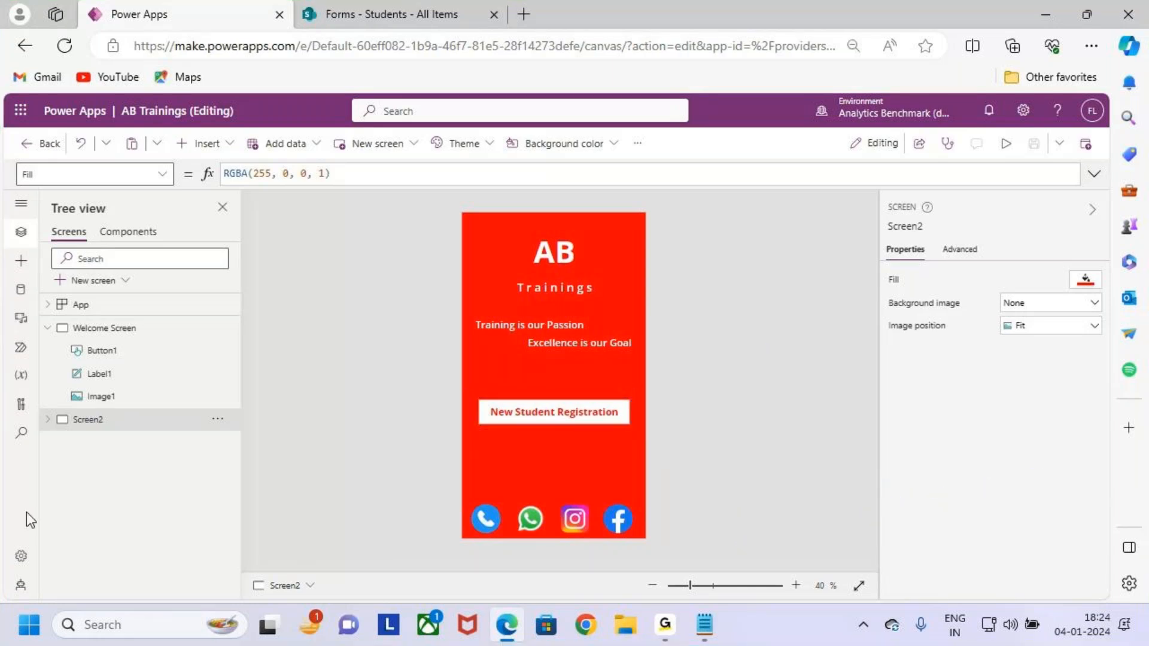
key(ctrl+2)
drag(49, 433, 209, 456)
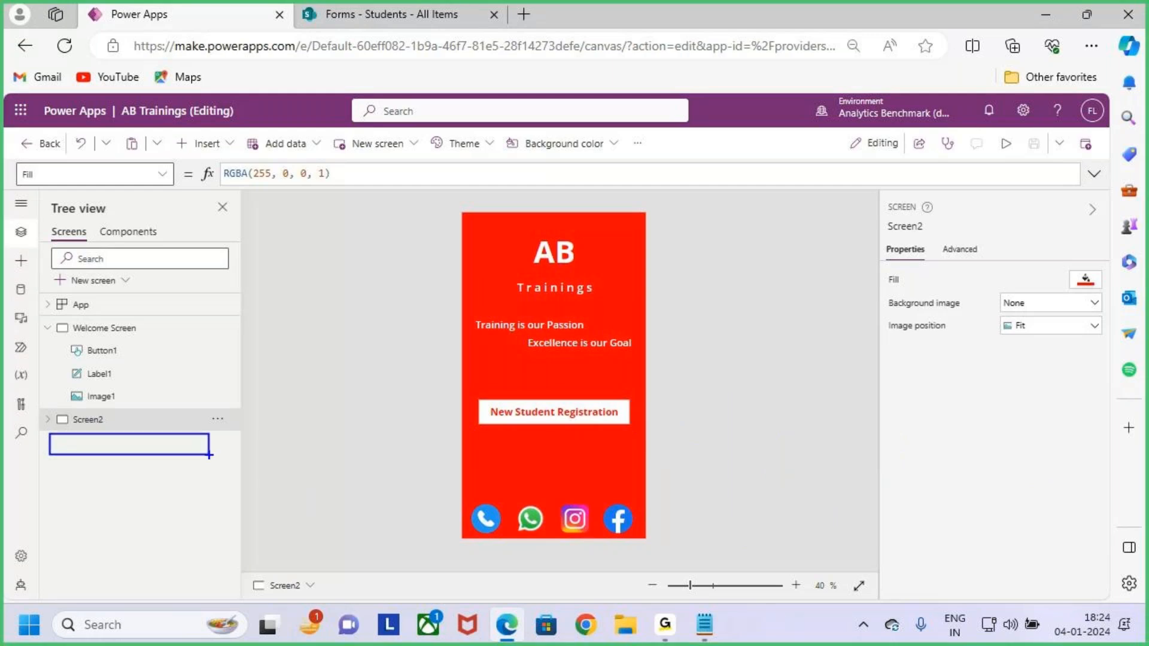
key(Escape)
key(ctrl+2)
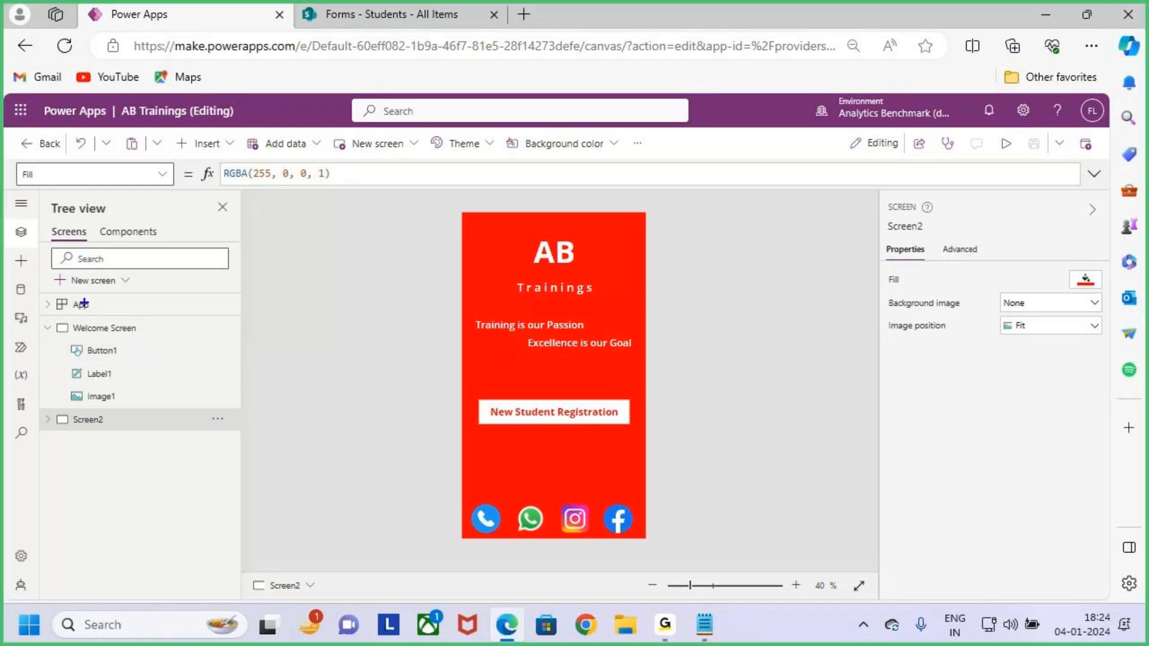
mouse_move(49, 272)
mouse_down()
mouse_move(137, 295)
mouse_move(192, 221)
mouse_up()
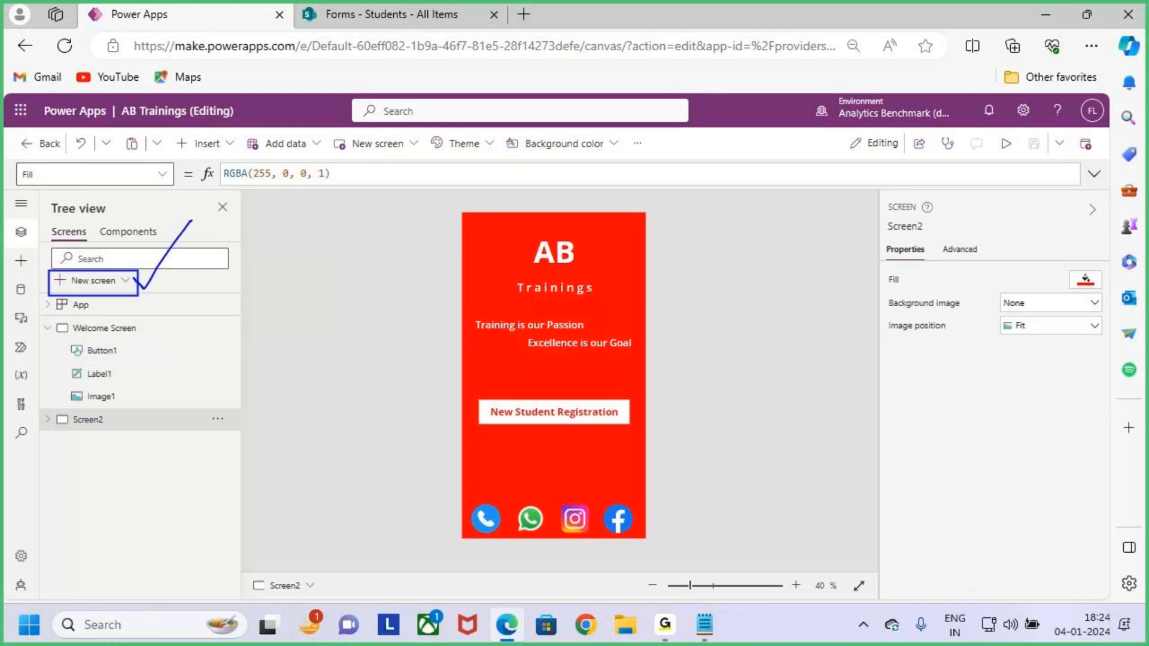
key(Escape)
Add a new Blank screen and rename it Screen3.
click(124, 282)
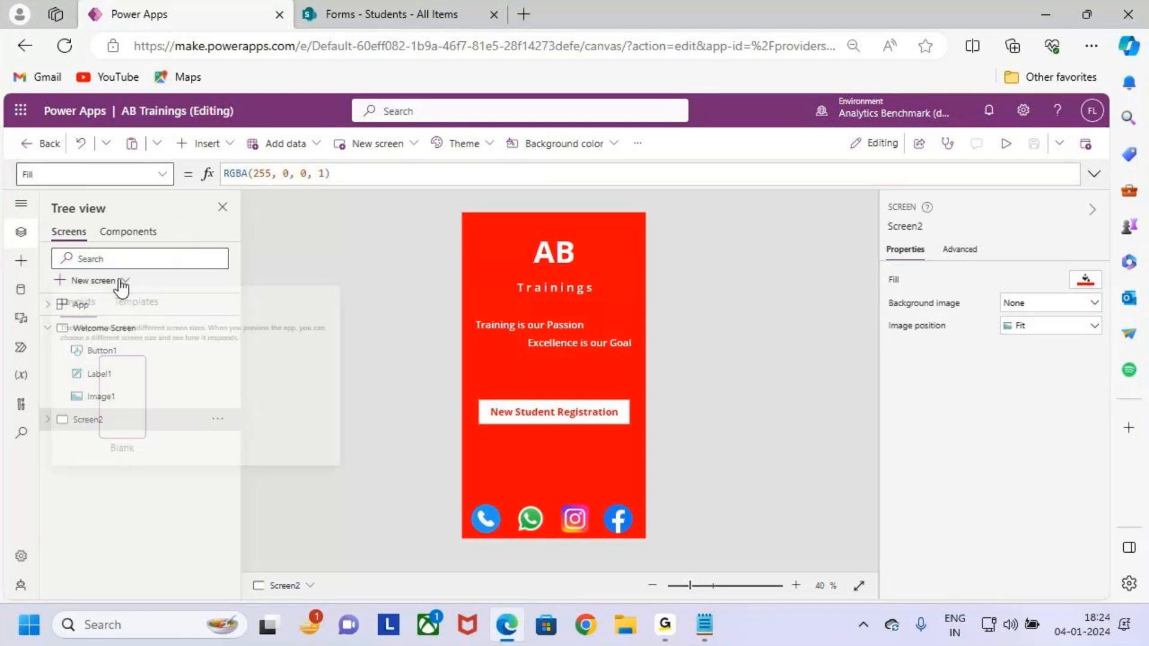
click(137, 416)
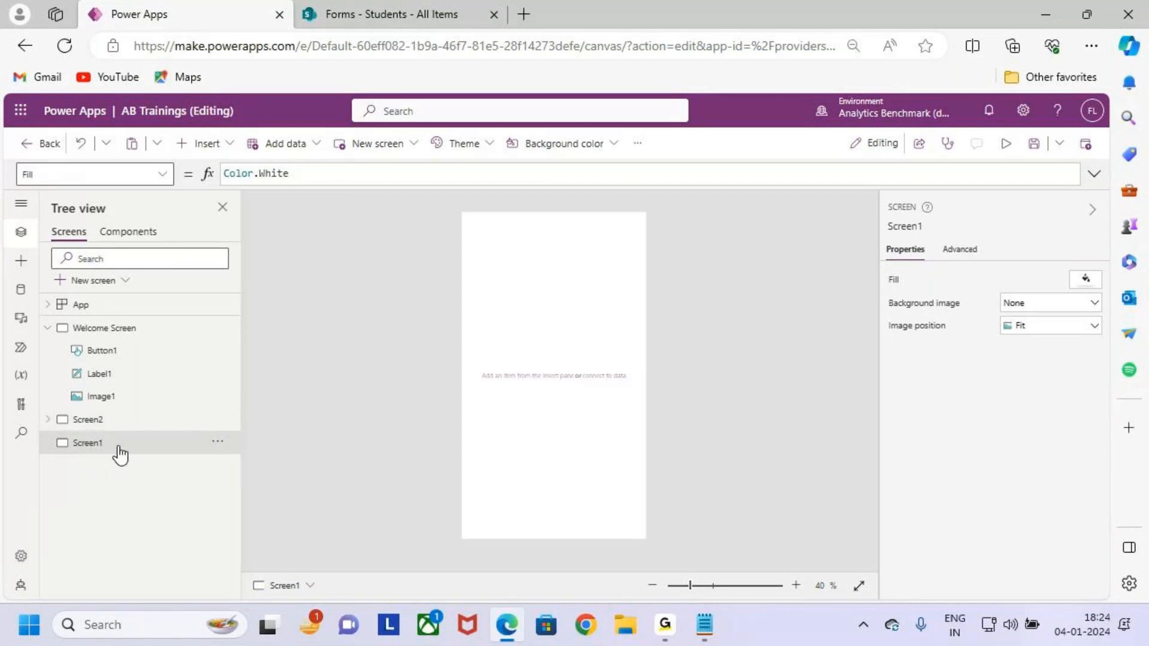
double_click(117, 443)
click(132, 443)
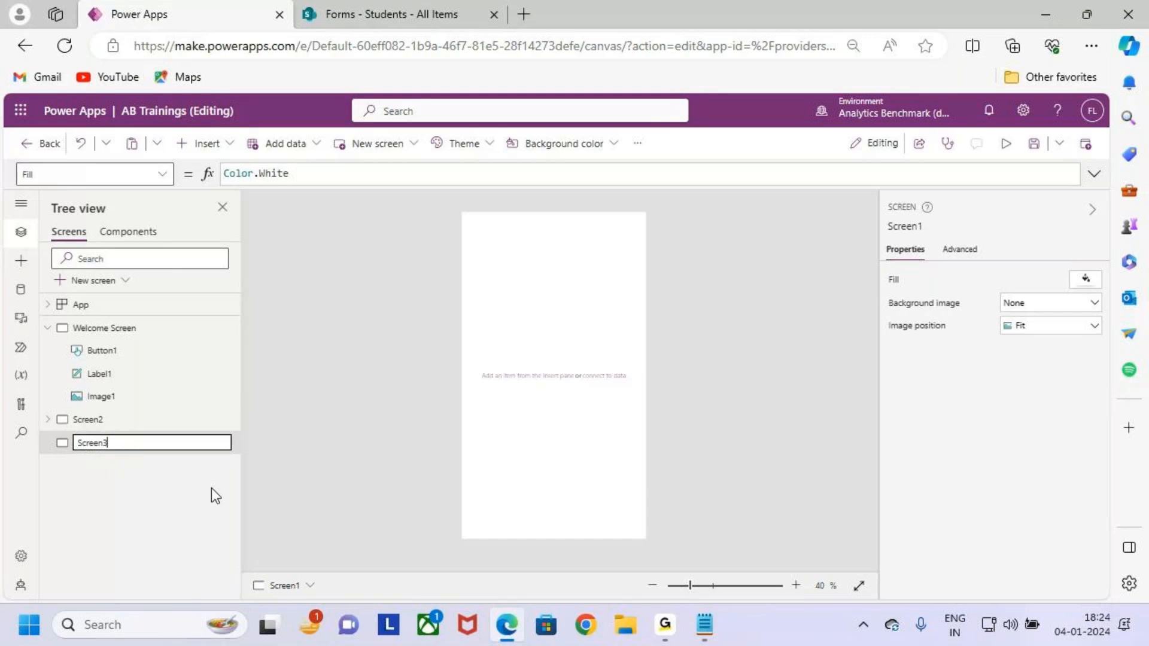
click(167, 511)
Display the blank white Screen3 for editing, after comparing it with the red Screen2.
click(113, 424)
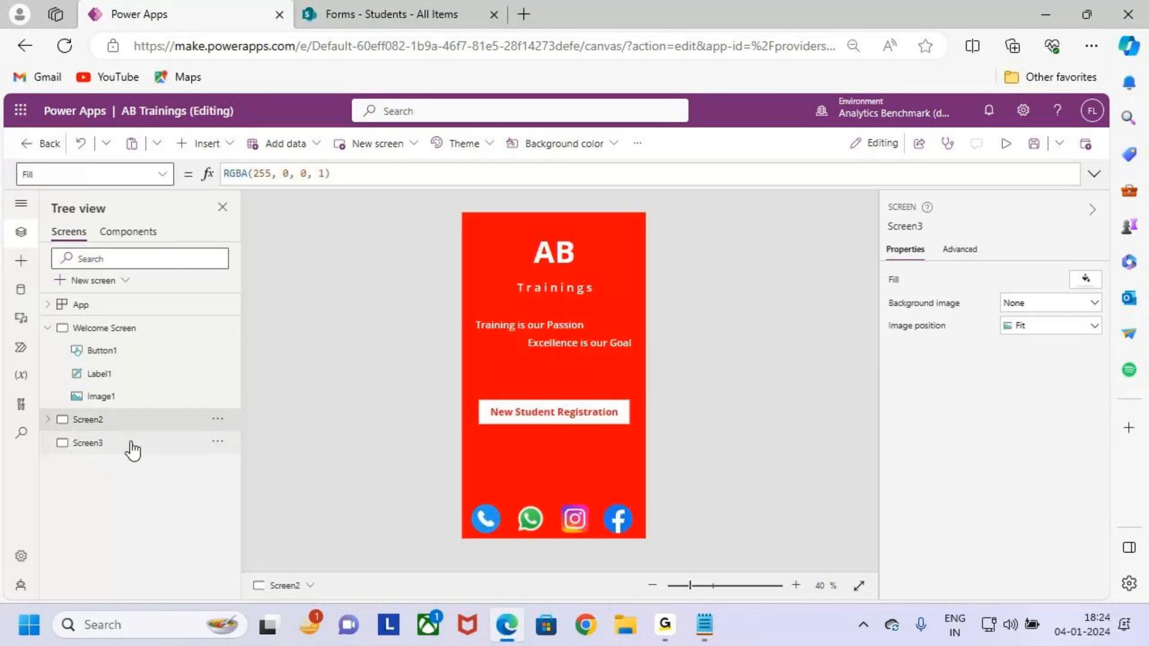
click(132, 446)
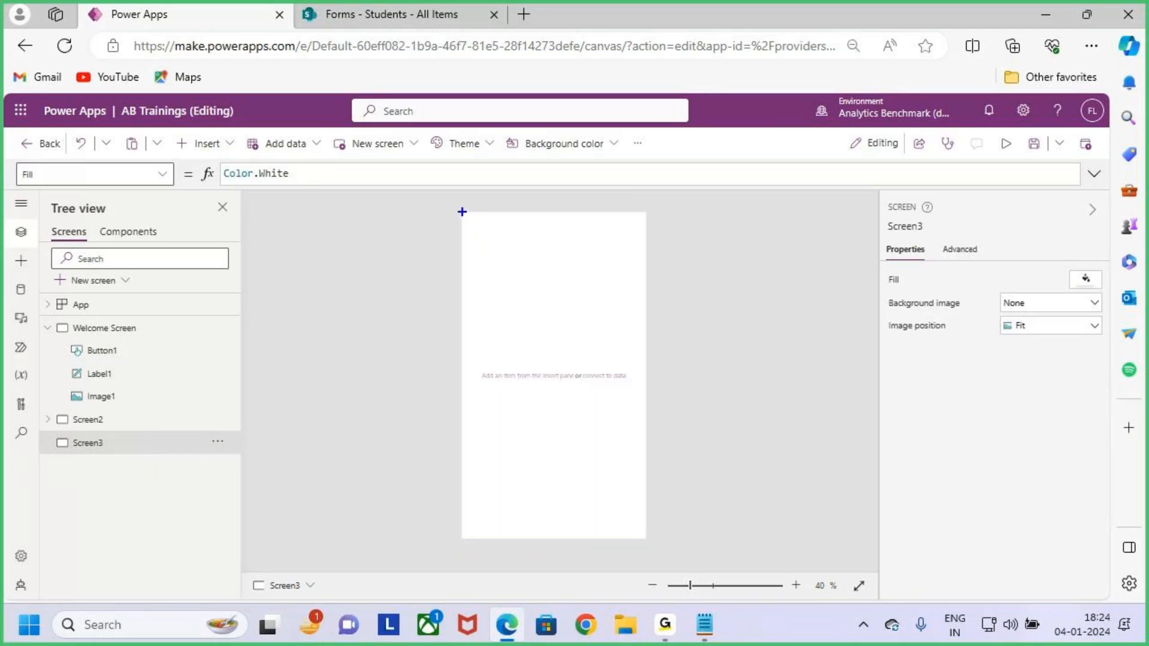
mouse_move(462, 212)
mouse_down()
mouse_move(506, 345)
mouse_move(570, 468)
mouse_move(645, 540)
mouse_up()
drag(595, 402, 712, 310)
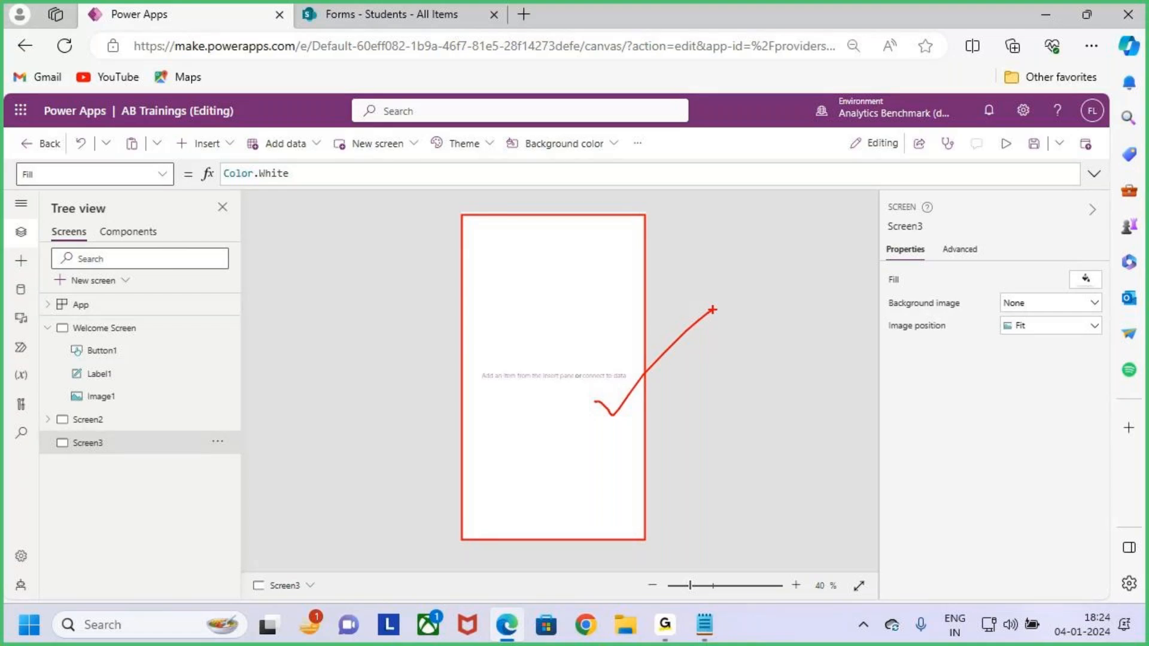
mouse_move(515, 315)
mouse_down()
mouse_move(525, 317)
mouse_move(530, 359)
mouse_move(613, 335)
mouse_move(625, 377)
mouse_up()
drag(461, 442, 794, 316)
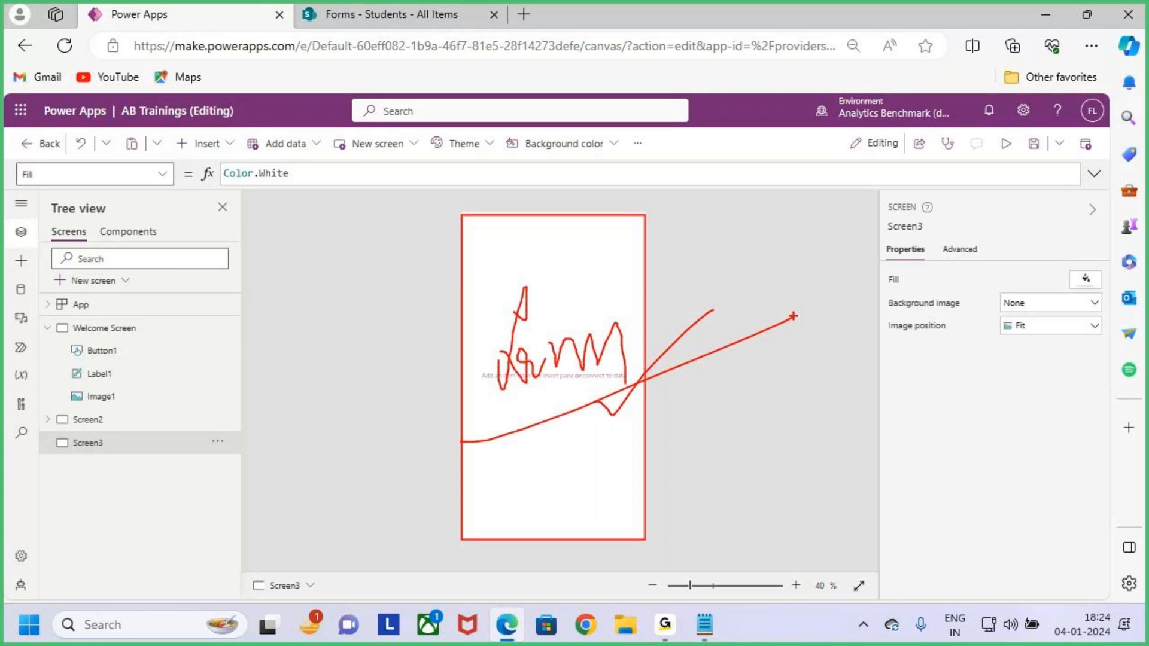
key(Escape)
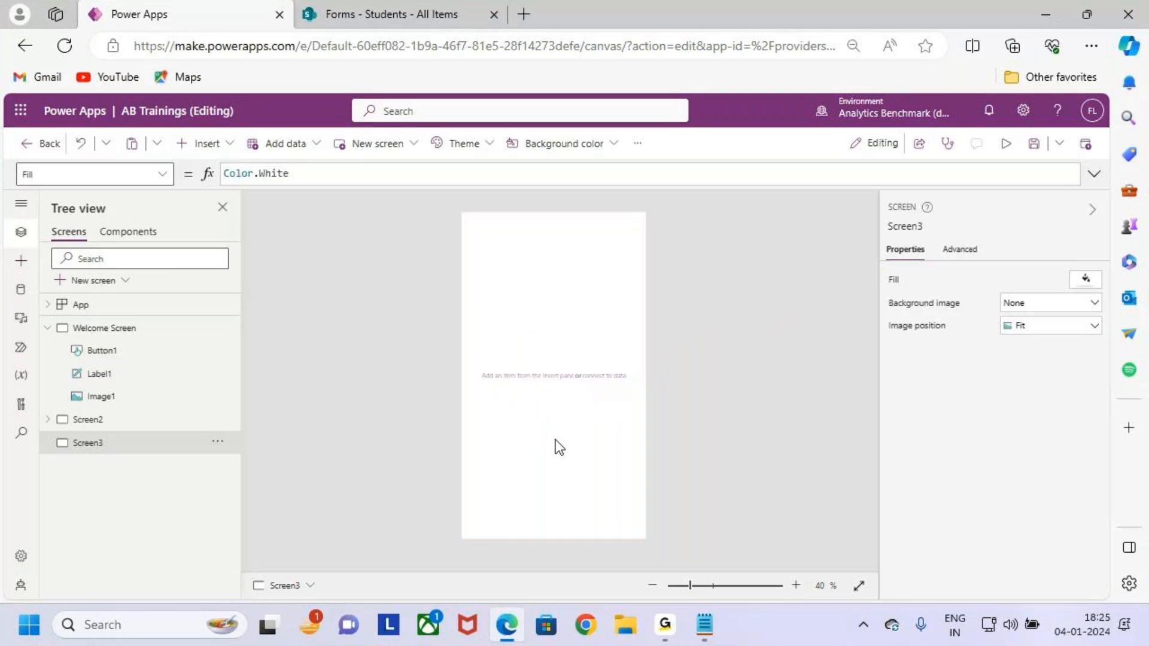
key(ctrl+2)
drag(458, 212, 641, 541)
drag(609, 456, 667, 385)
key(Escape)
Set Screen3's background colour to the red swatch, RGBA(255, 0, 0, 1).
click(576, 147)
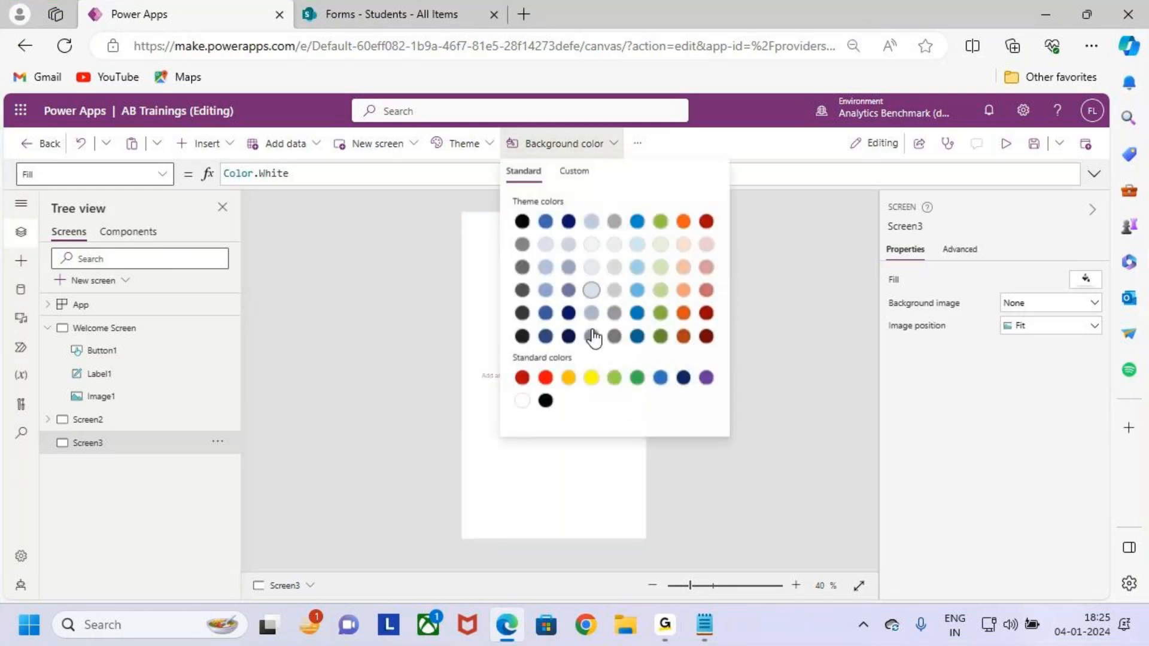
click(563, 443)
key(ctrl+2)
drag(506, 130, 623, 159)
key(Escape)
click(579, 145)
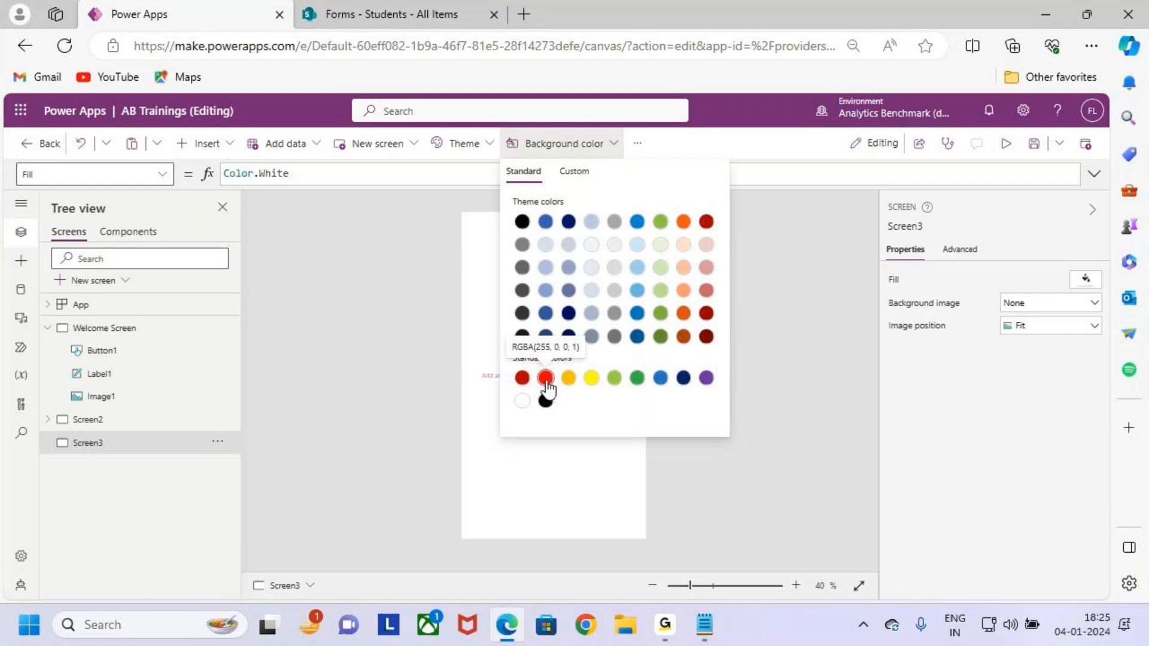
click(546, 378)
click(566, 477)
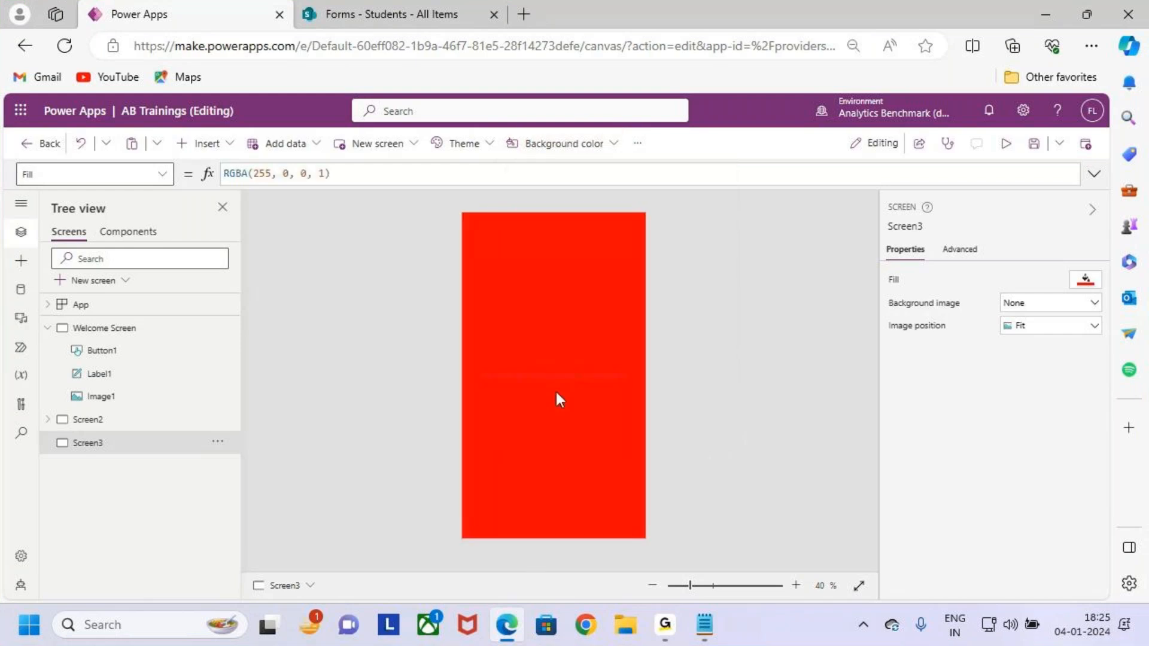
Mark up the newly red Screen3 with on-screen annotations.
key(ctrl+2)
drag(432, 203, 719, 544)
mouse_move(653, 436)
mouse_down()
mouse_move(672, 456)
mouse_move(804, 293)
mouse_up()
key(Escape)
key(ctrl+2)
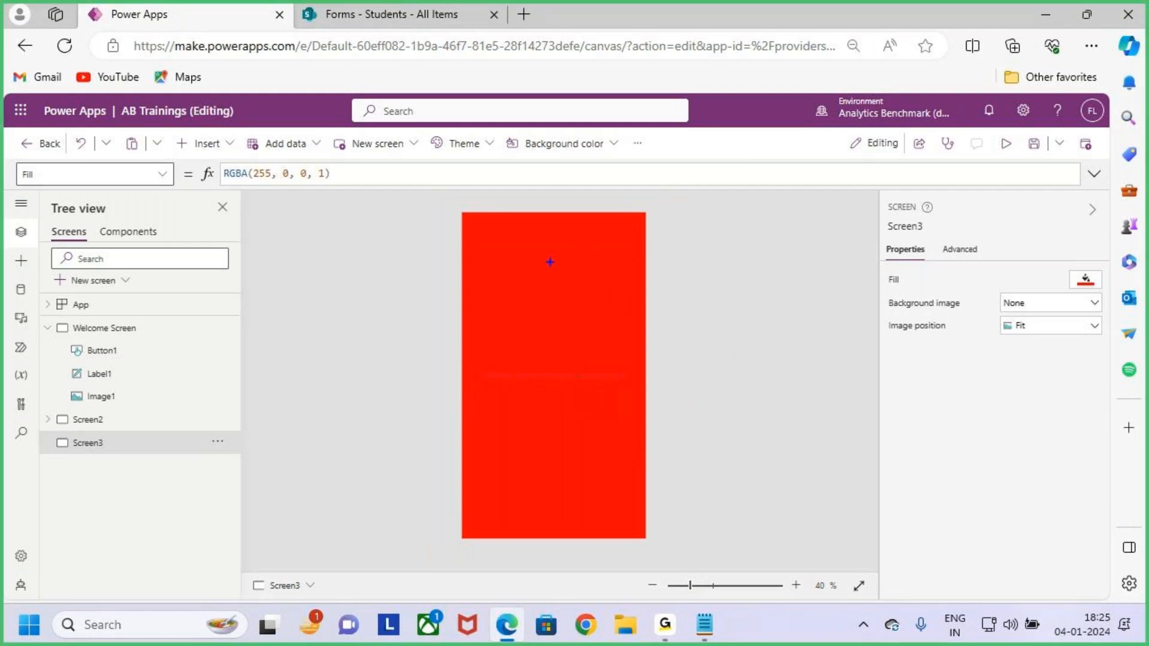
mouse_move(478, 224)
mouse_down()
mouse_move(625, 253)
mouse_move(637, 207)
mouse_up()
key(Escape)
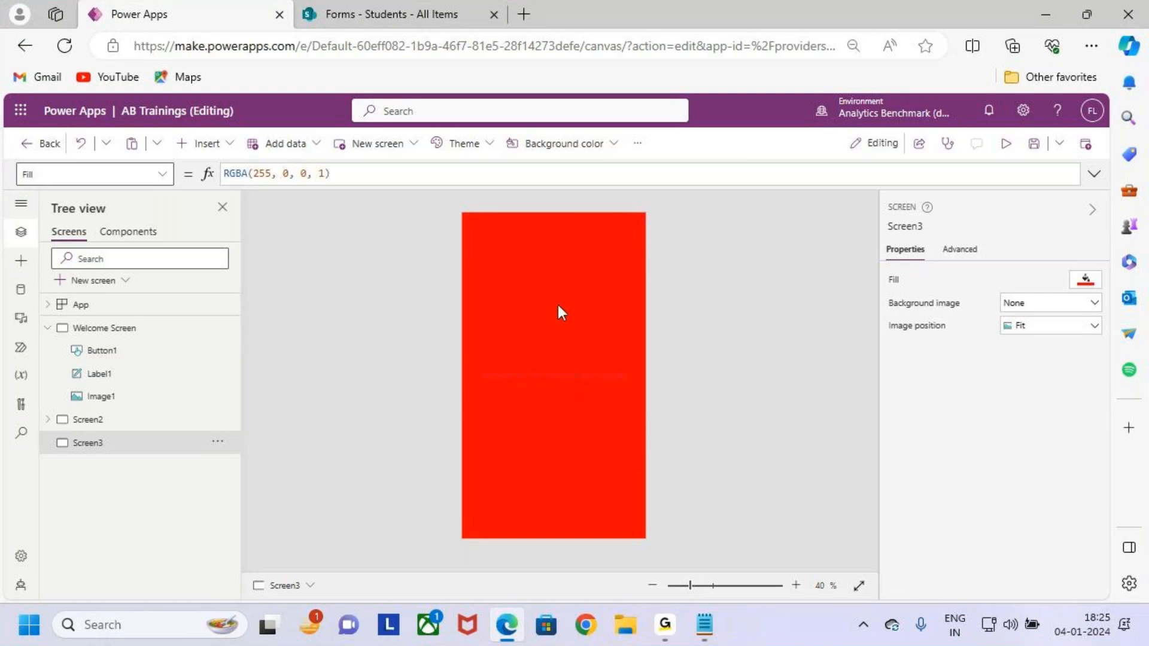
key(ctrl+2)
mouse_move(471, 220)
mouse_down()
mouse_move(640, 259)
mouse_move(690, 184)
mouse_up()
mouse_move(177, 151)
mouse_down()
mouse_move(213, 130)
mouse_move(244, 161)
mouse_up()
key(Escape)
Insert a text label onto Screen3 near the top-left.
click(211, 146)
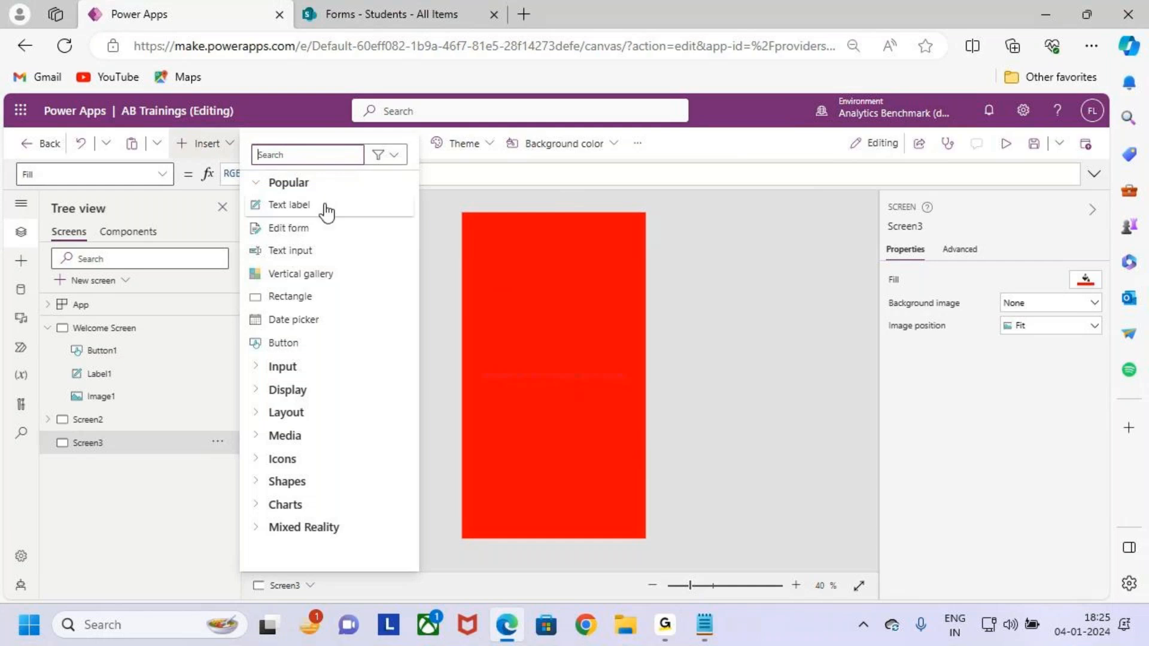
click(662, 633)
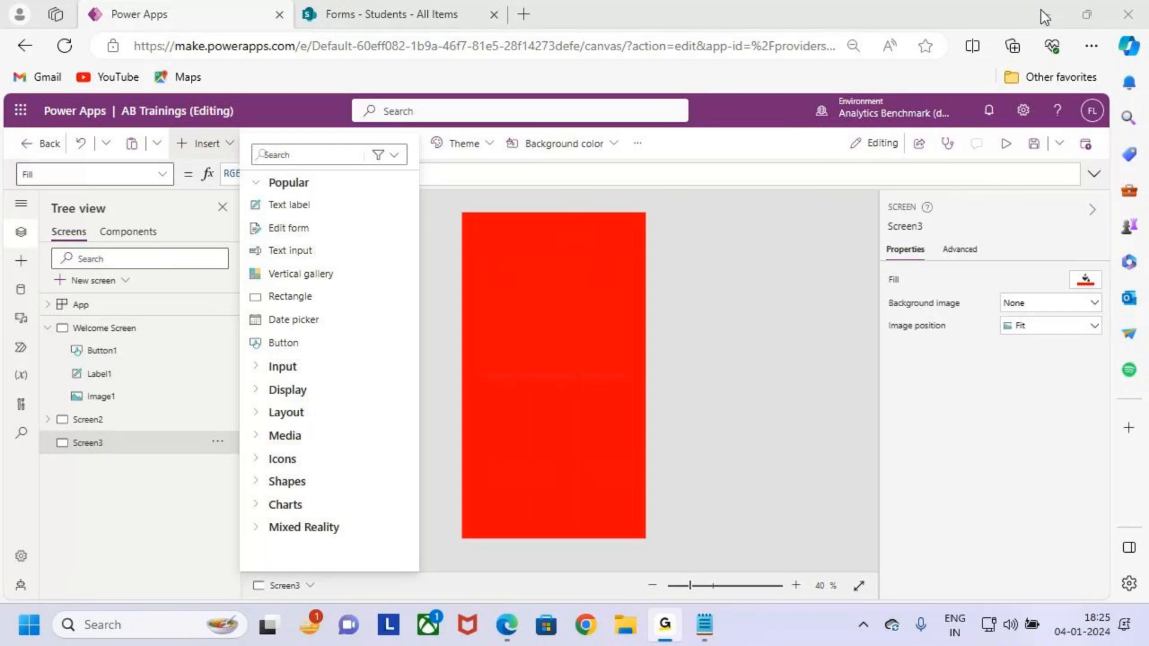
drag(255, 193, 345, 219)
click(322, 206)
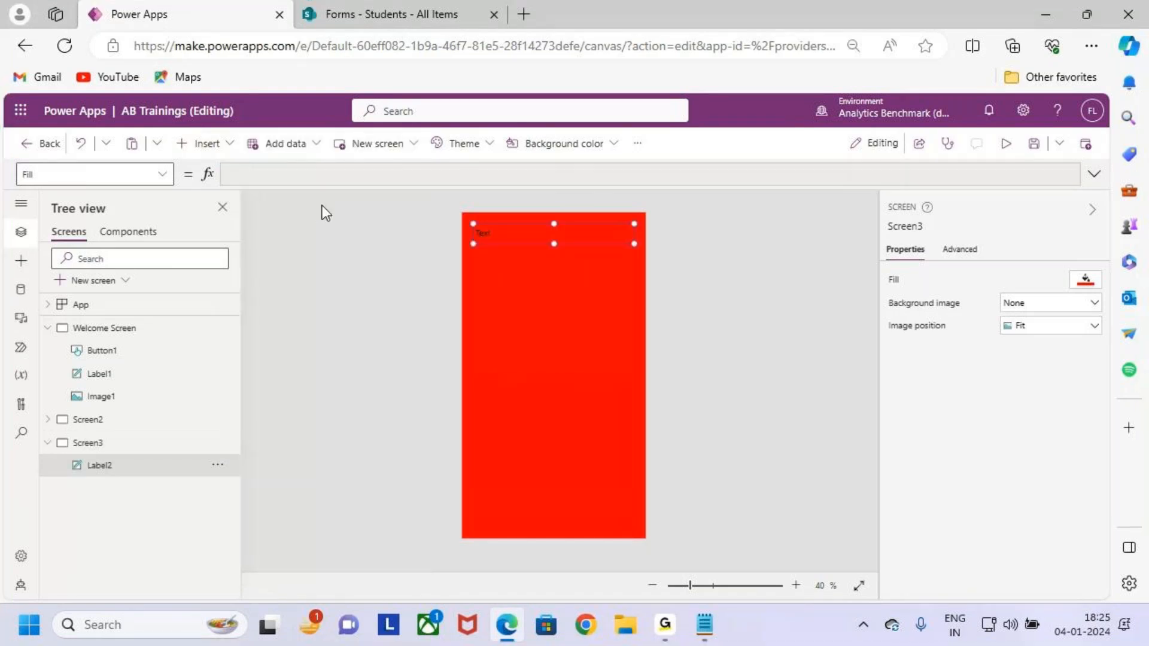
drag(597, 232, 633, 247)
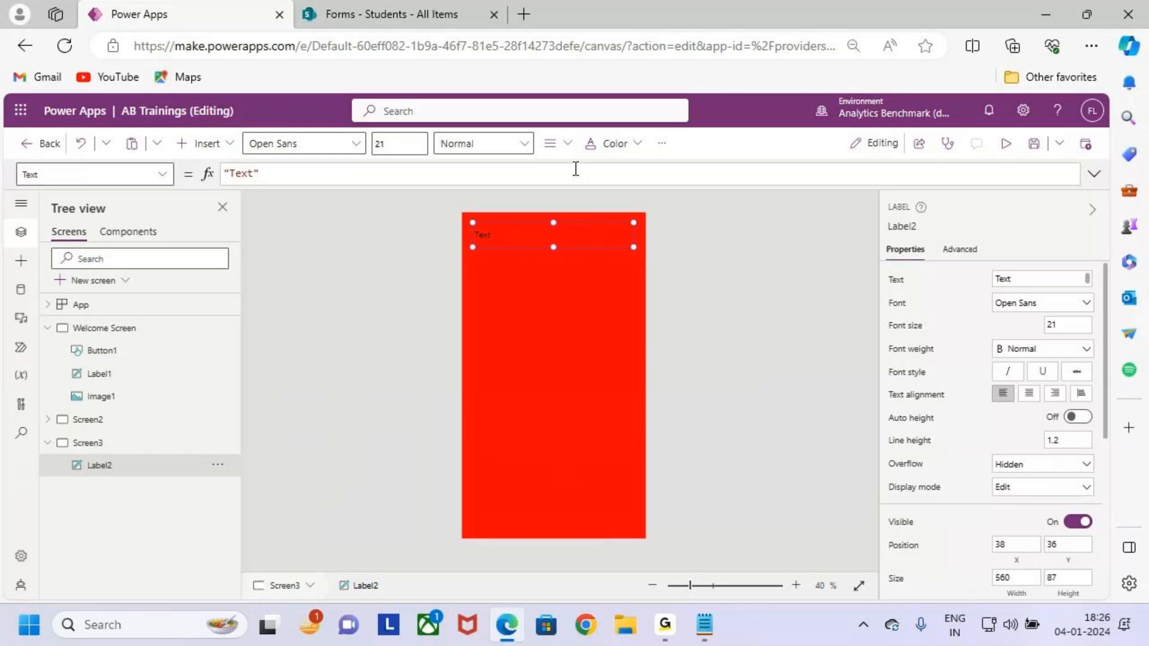
Centre the label text, make it semibold, and set its font size to 26.
click(558, 145)
click(549, 199)
click(478, 150)
click(512, 197)
click(387, 145)
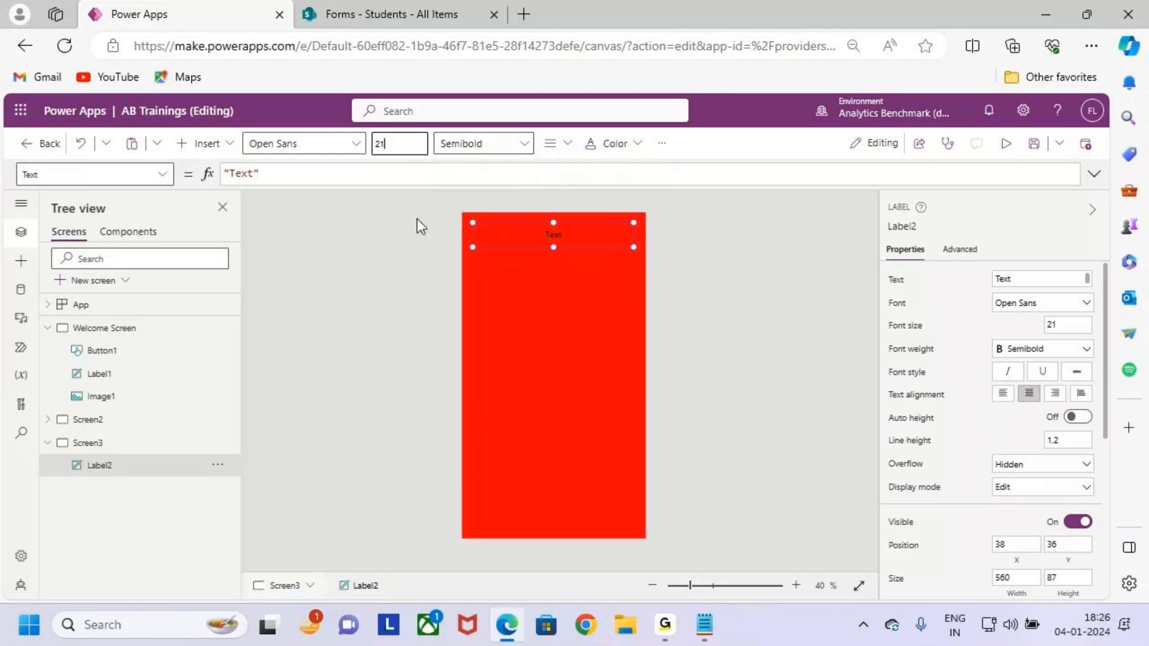
key(BackSpace)
key(BackSpace)
text(26)
key(Return)
Make the label text white and bold.
click(617, 144)
click(600, 401)
click(476, 145)
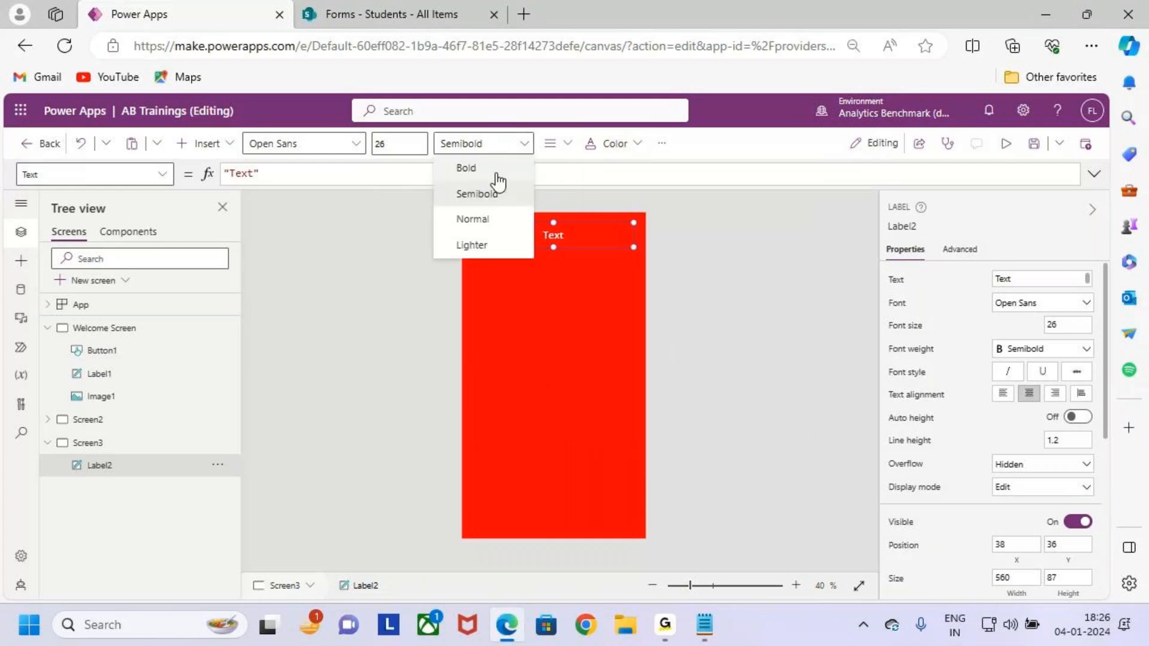
click(492, 170)
key(ctrl+2)
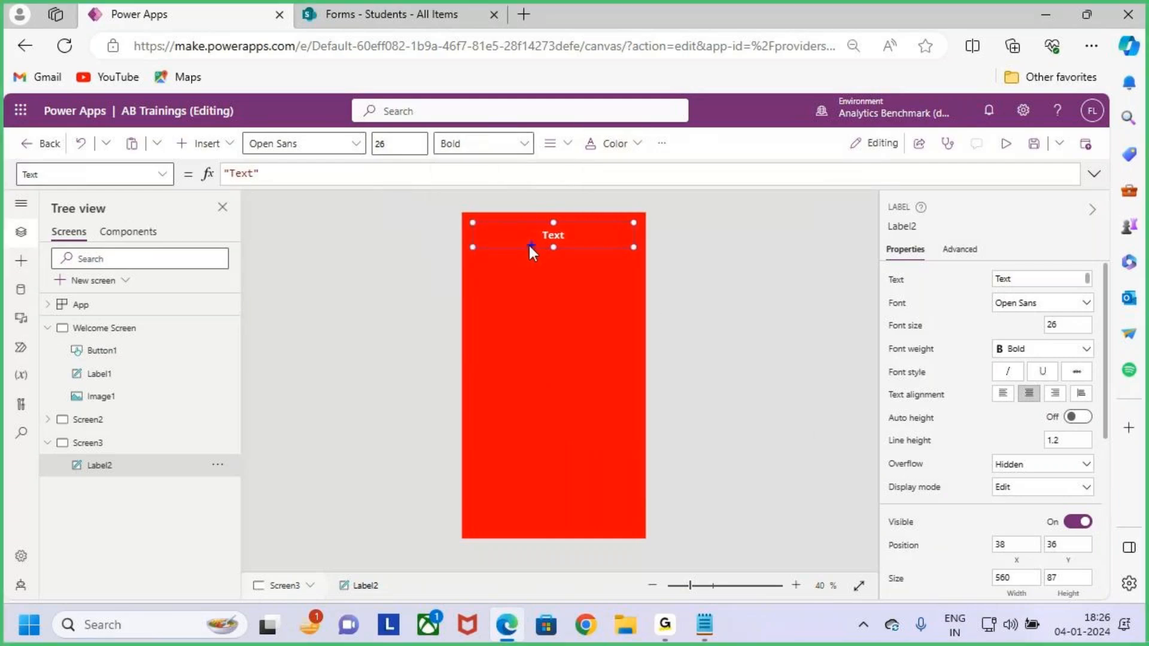
drag(577, 232, 608, 204)
key(Escape)
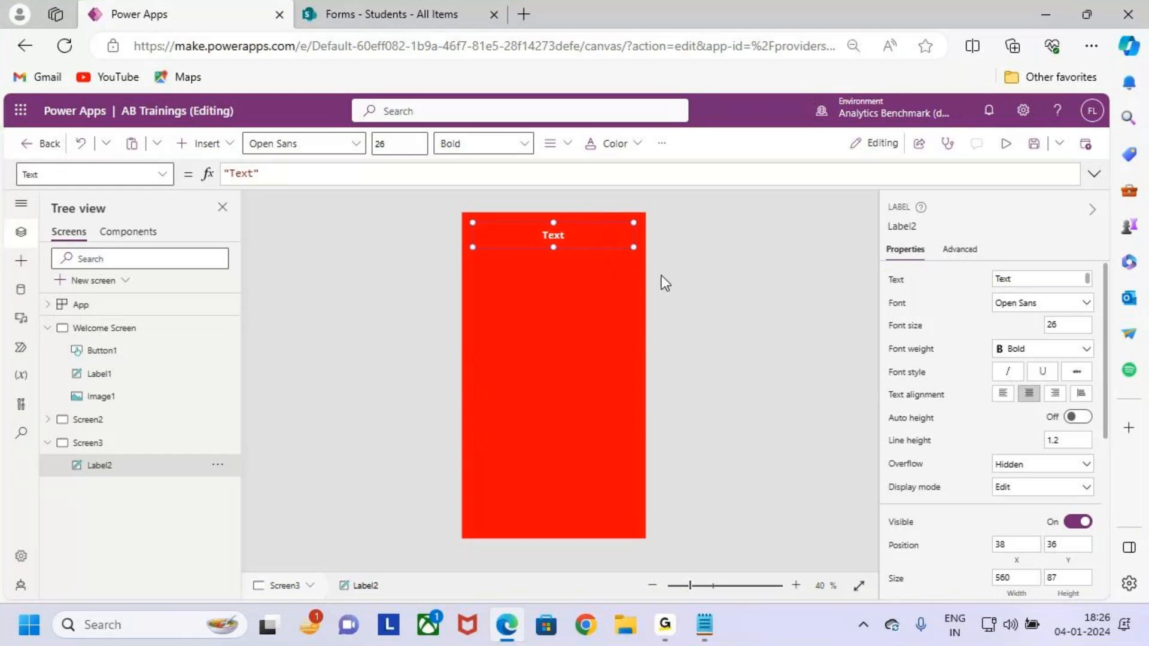
Change the label's text to 'New Student Registration'.
click(907, 286)
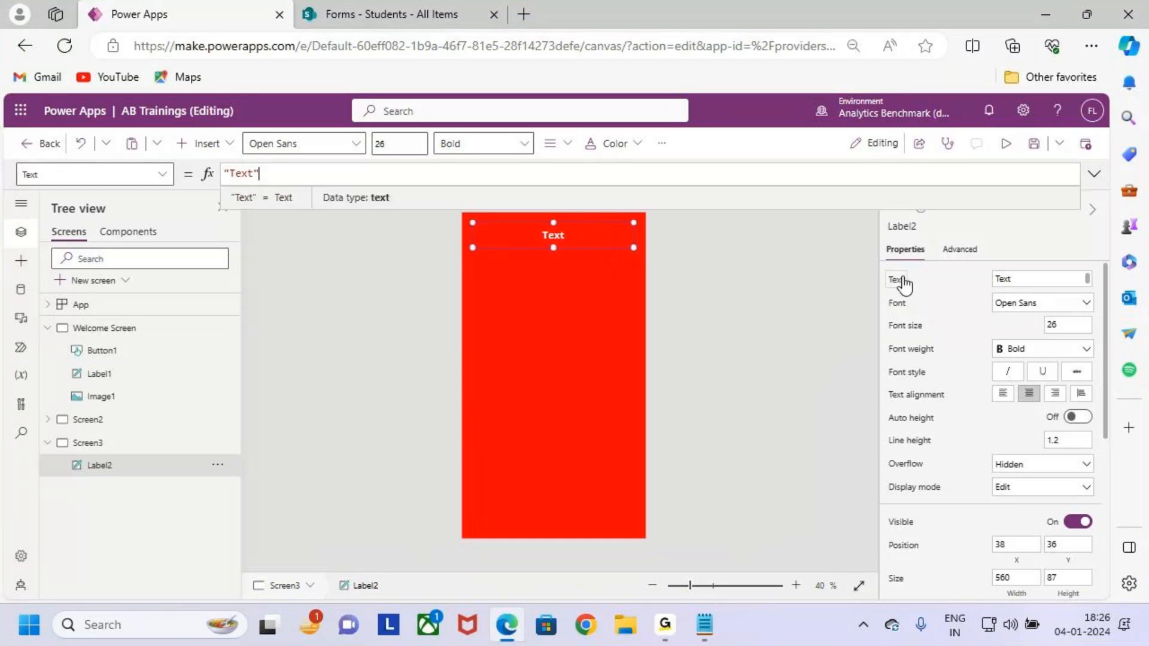
double_click(242, 173)
text(New Stu)
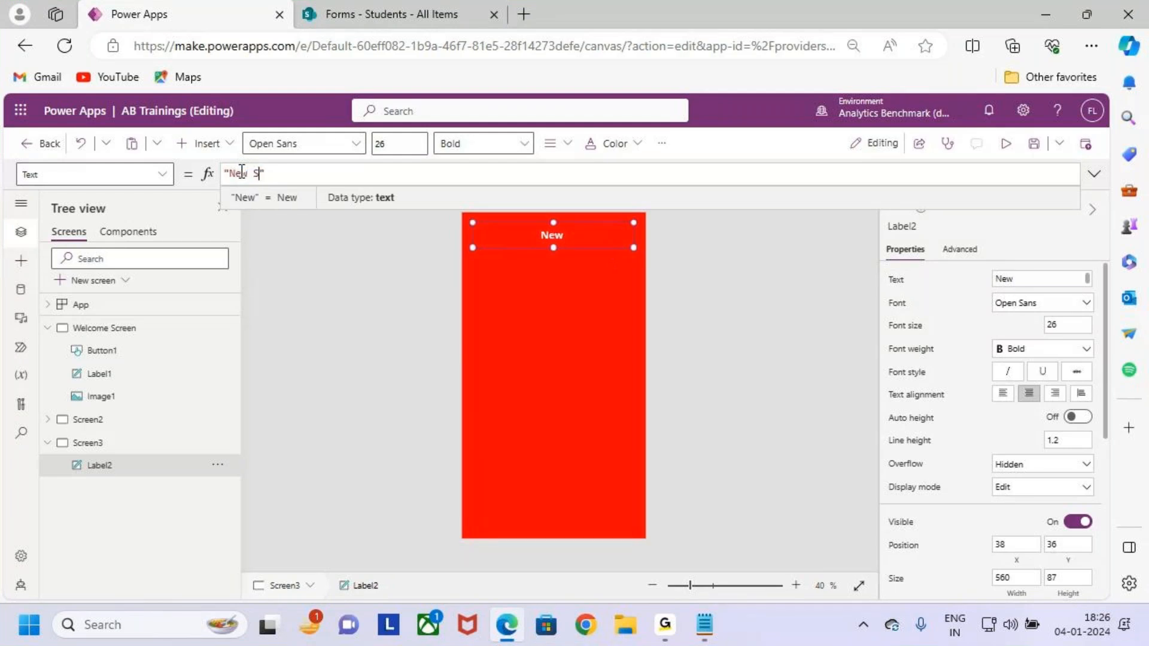
text(dent )
text(Registra)
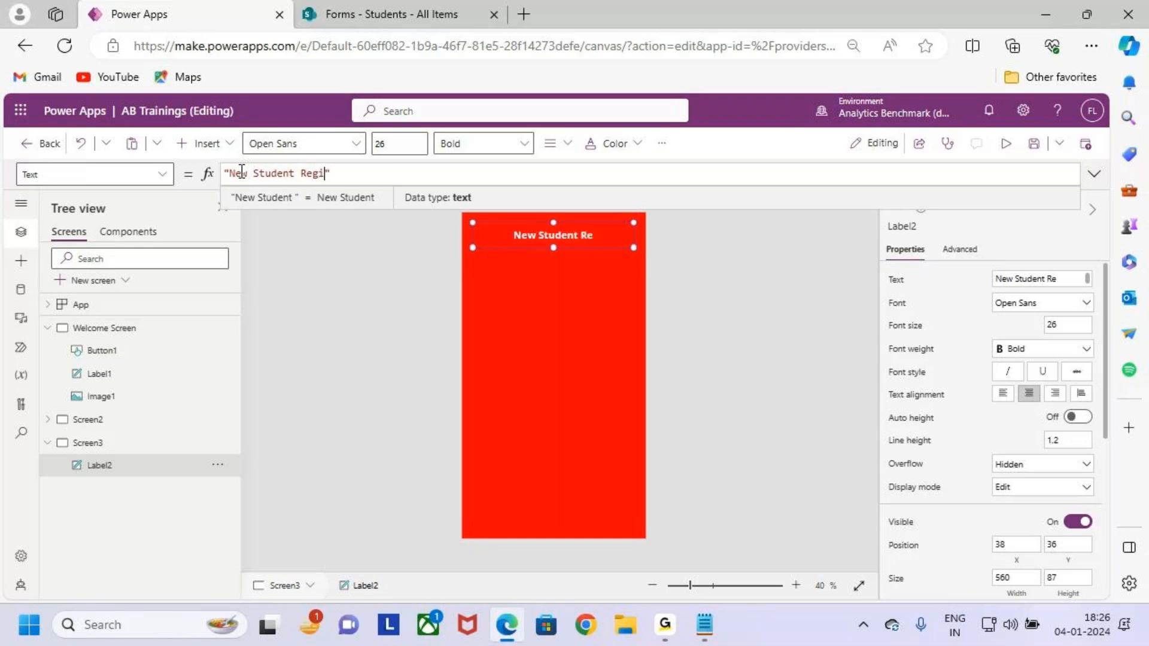
text(tion)
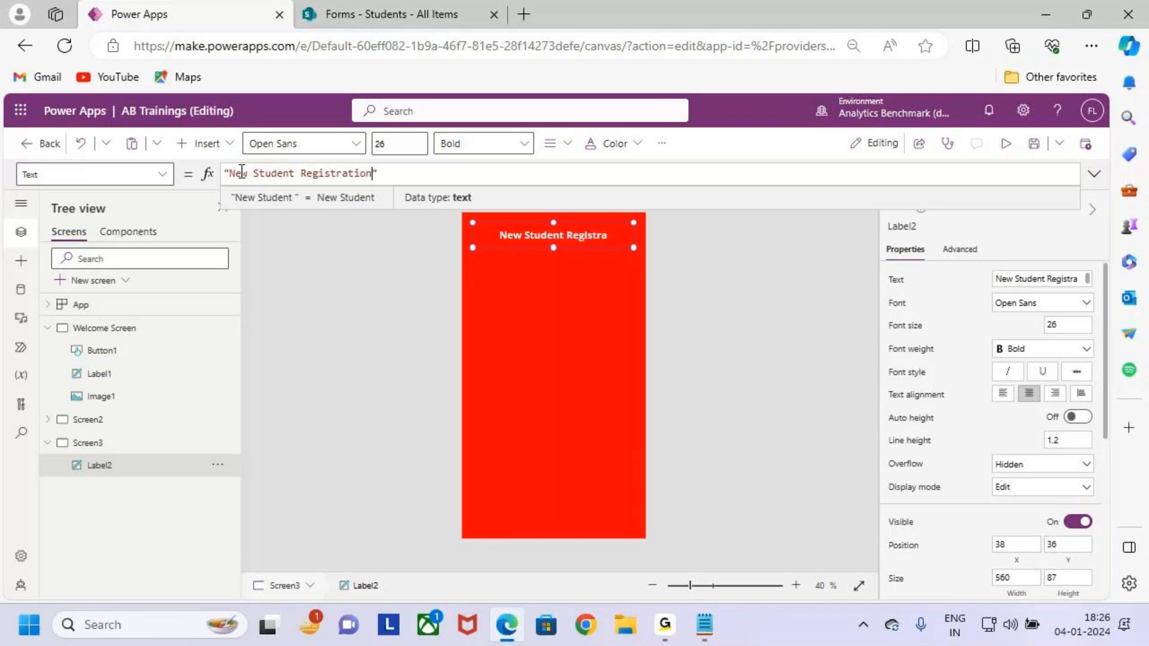
Increase the title label's font size to 30.
click(577, 294)
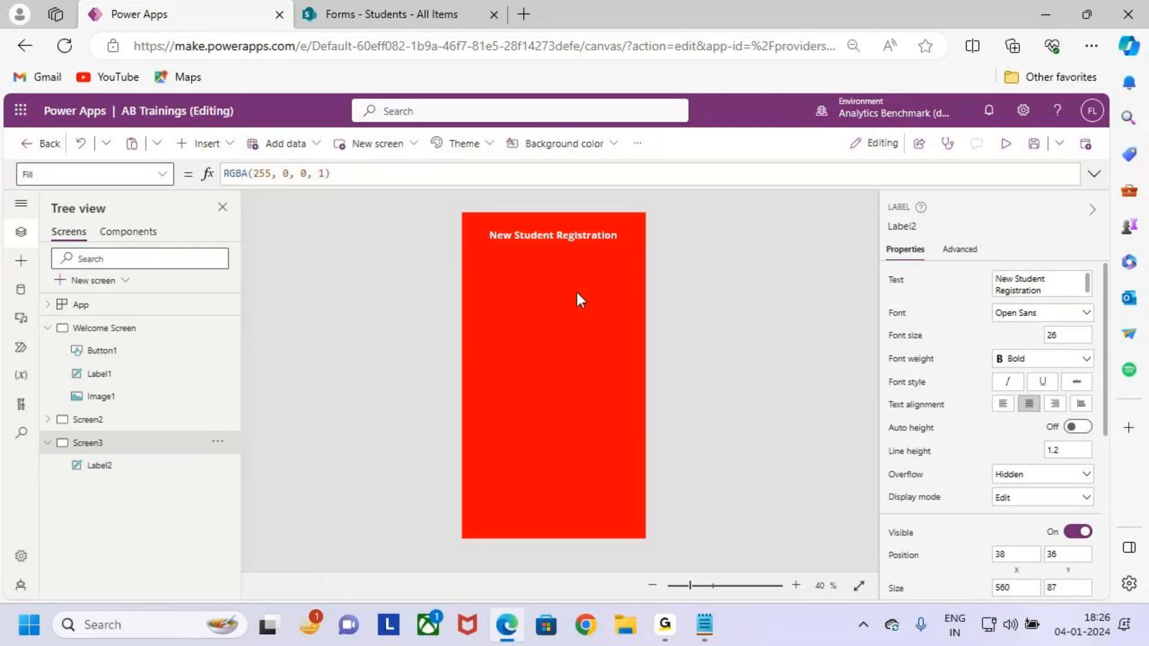
click(581, 234)
click(376, 145)
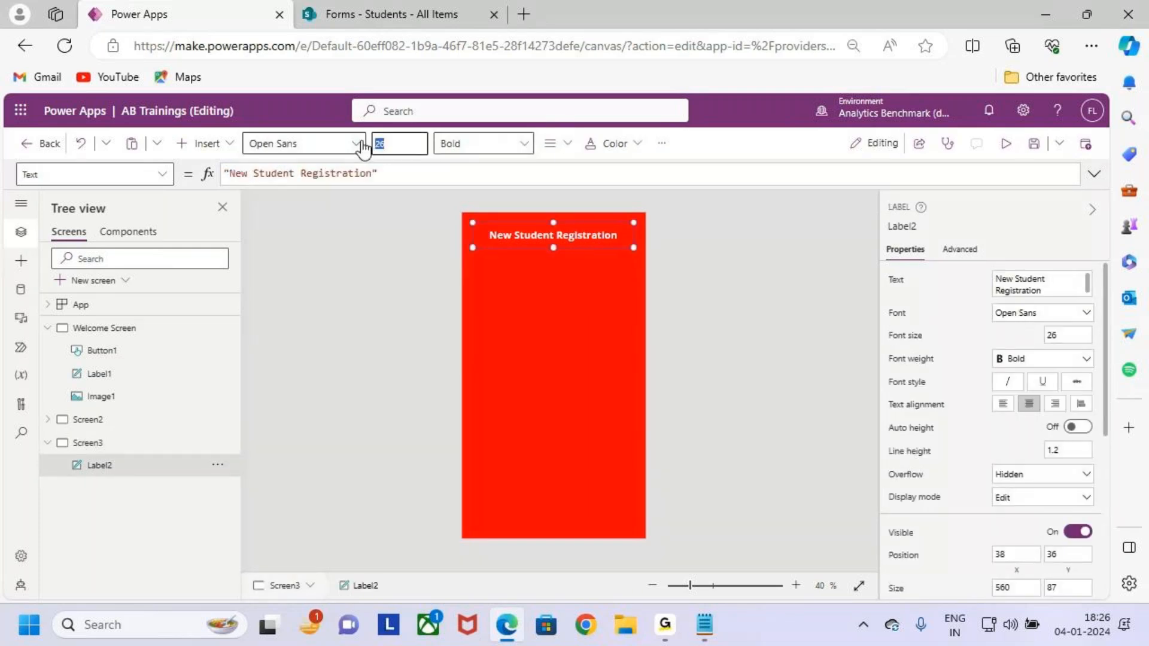
text(30)
click(615, 325)
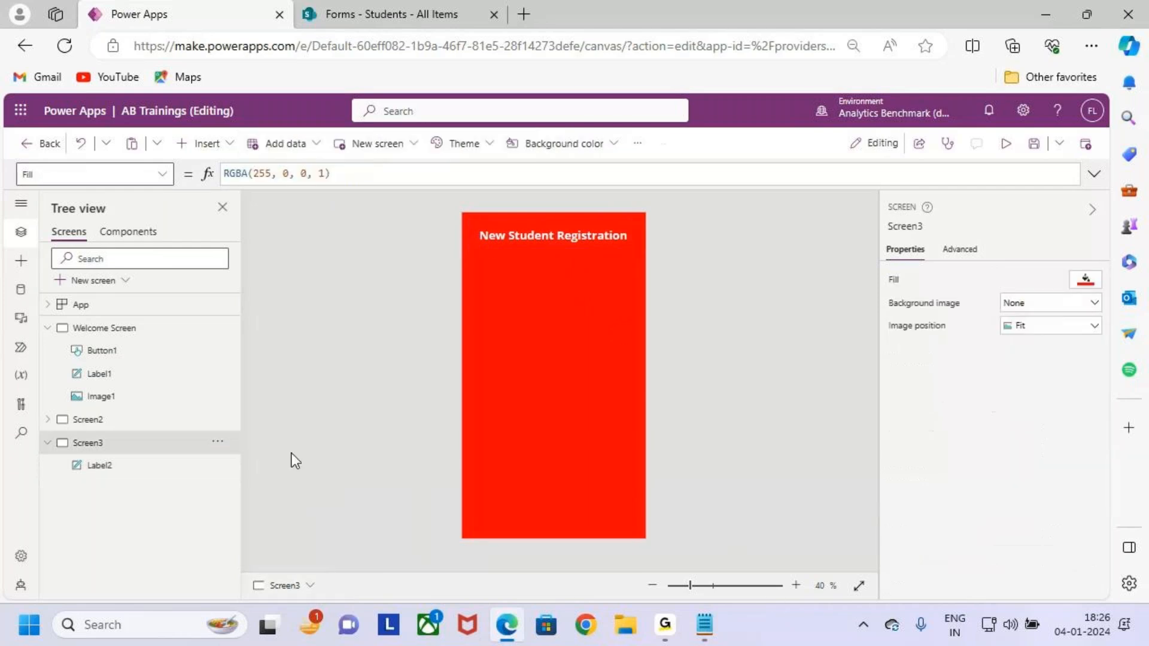
click(665, 626)
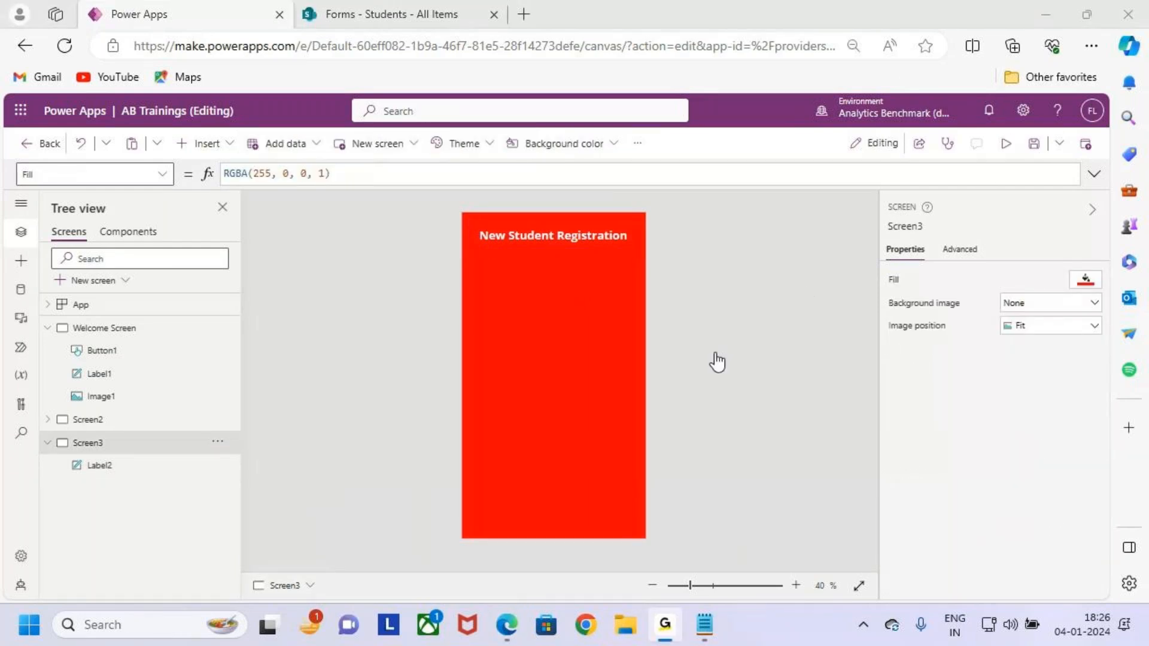
click(1036, 9)
Nudge the title slightly upward and annotate the red screen.
click(567, 238)
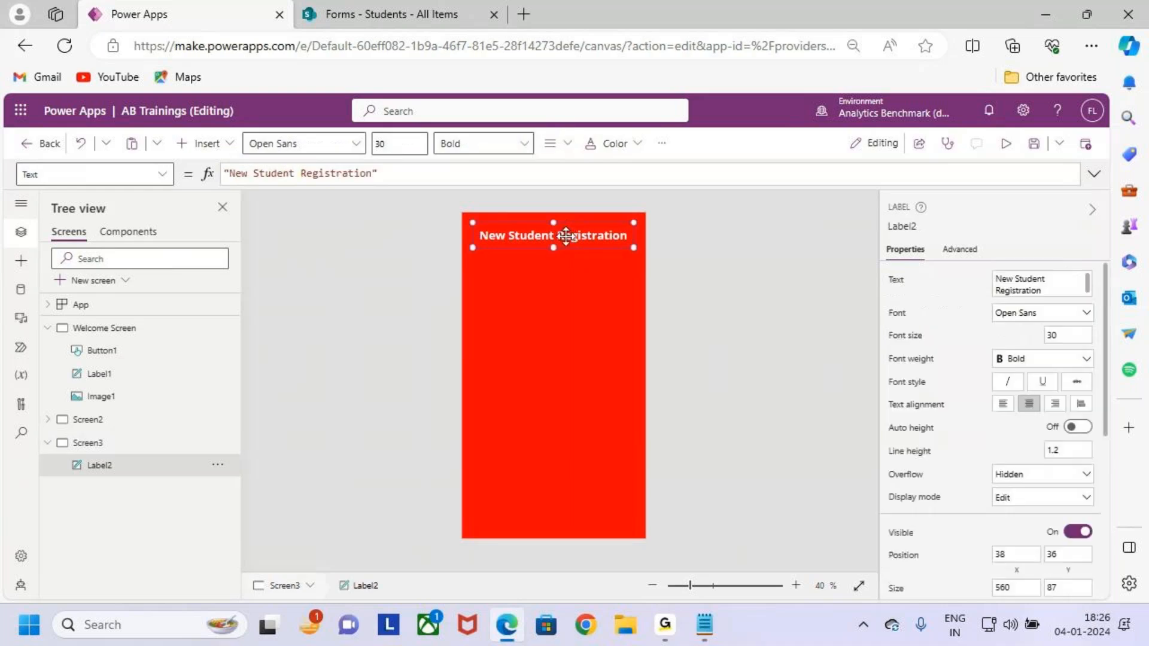
drag(566, 238, 562, 230)
click(559, 291)
key(ctrl+2)
drag(494, 271, 627, 498)
drag(598, 394, 684, 311)
key(Escape)
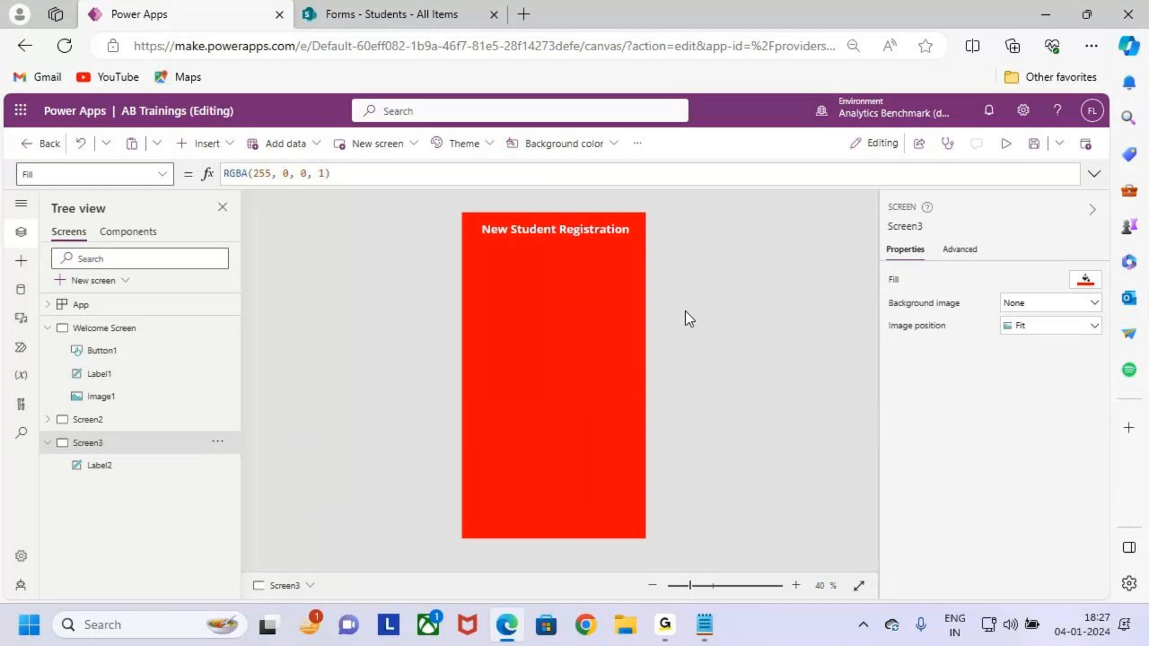
Move the New Student Registration title down to Y 36.
click(566, 229)
drag(566, 228, 564, 235)
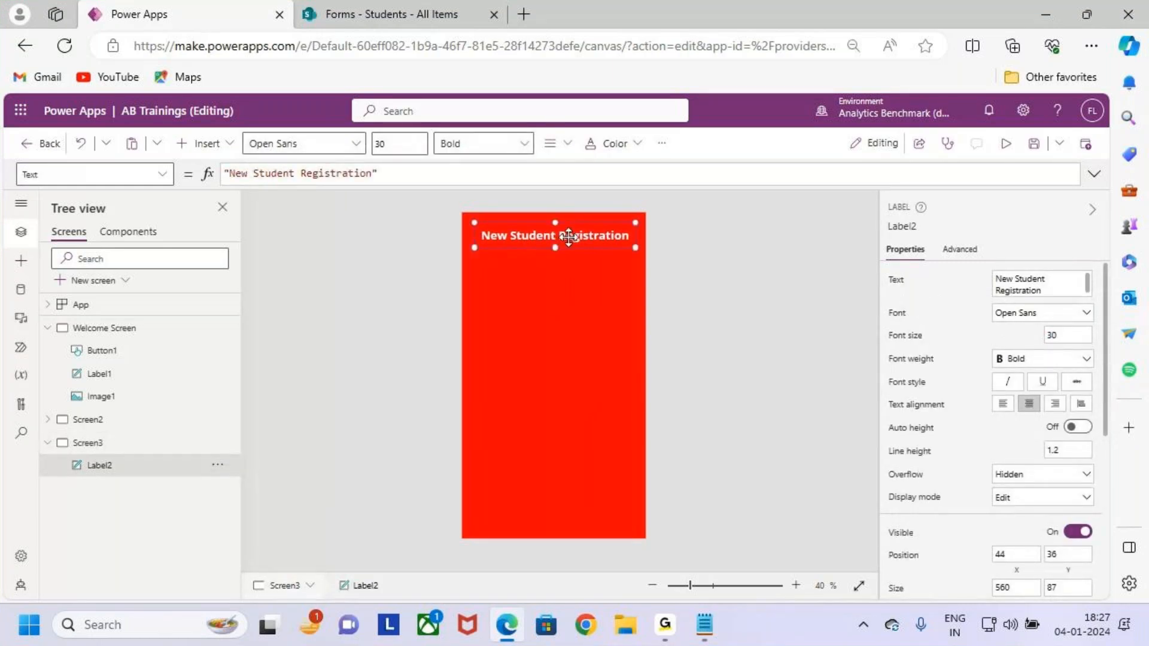
click(569, 274)
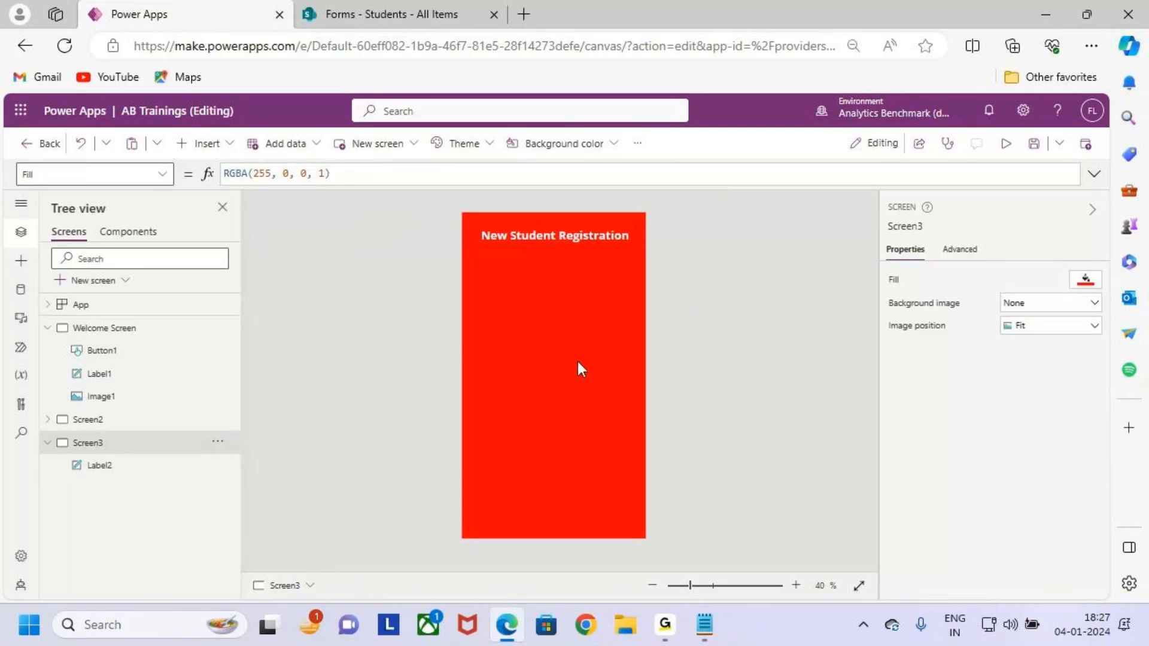
key(ctrl+2)
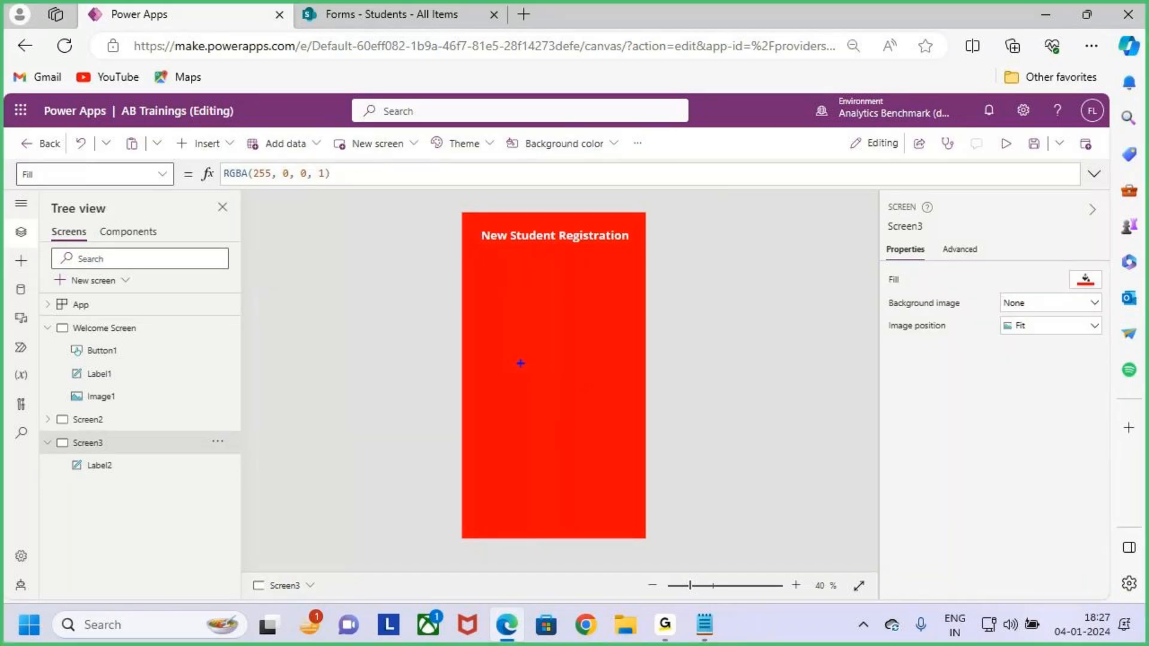
Insert an Edit form onto Screen3.
click(226, 146)
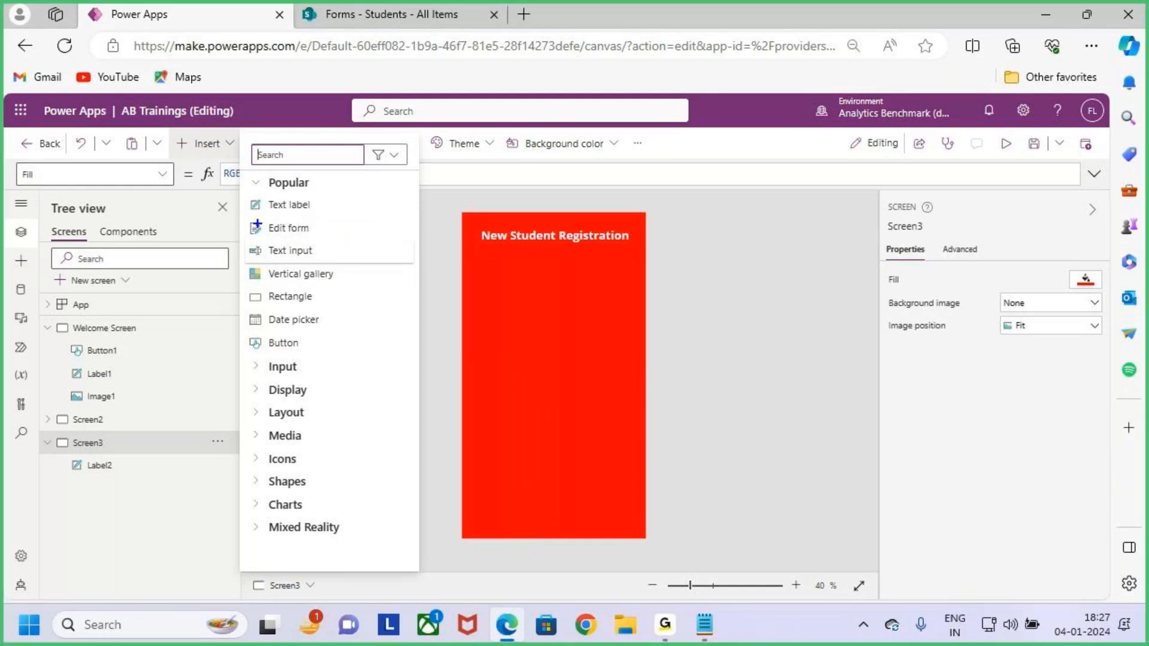
drag(250, 220, 350, 245)
drag(392, 162, 348, 233)
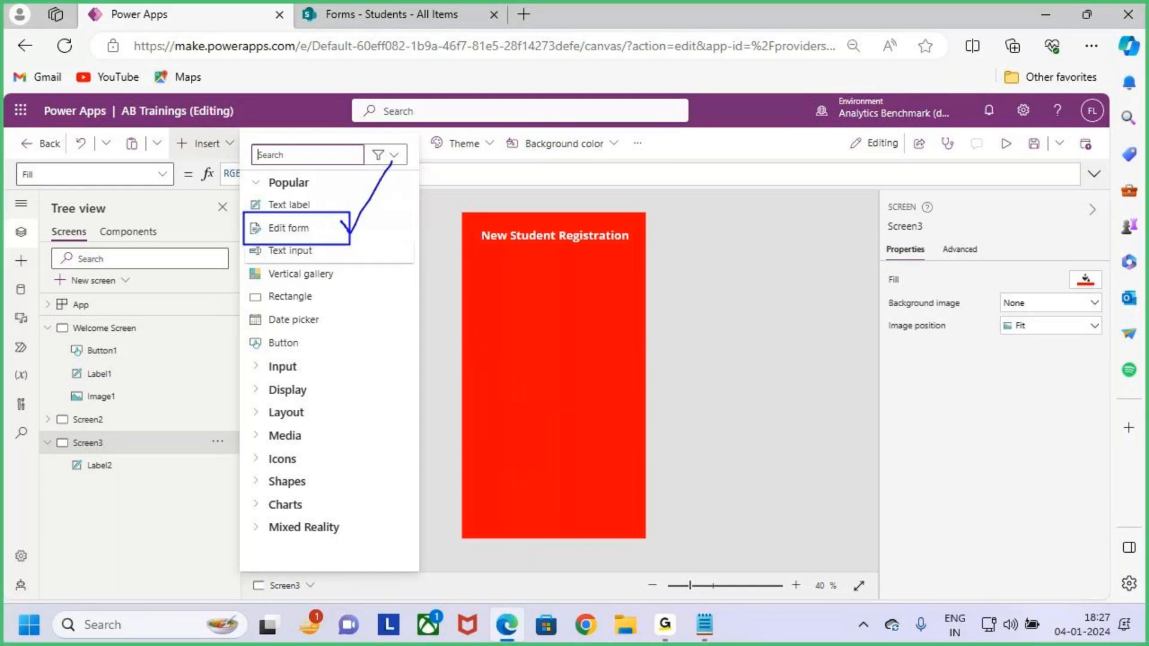
drag(384, 186, 352, 235)
key(Escape)
click(316, 230)
click(316, 230)
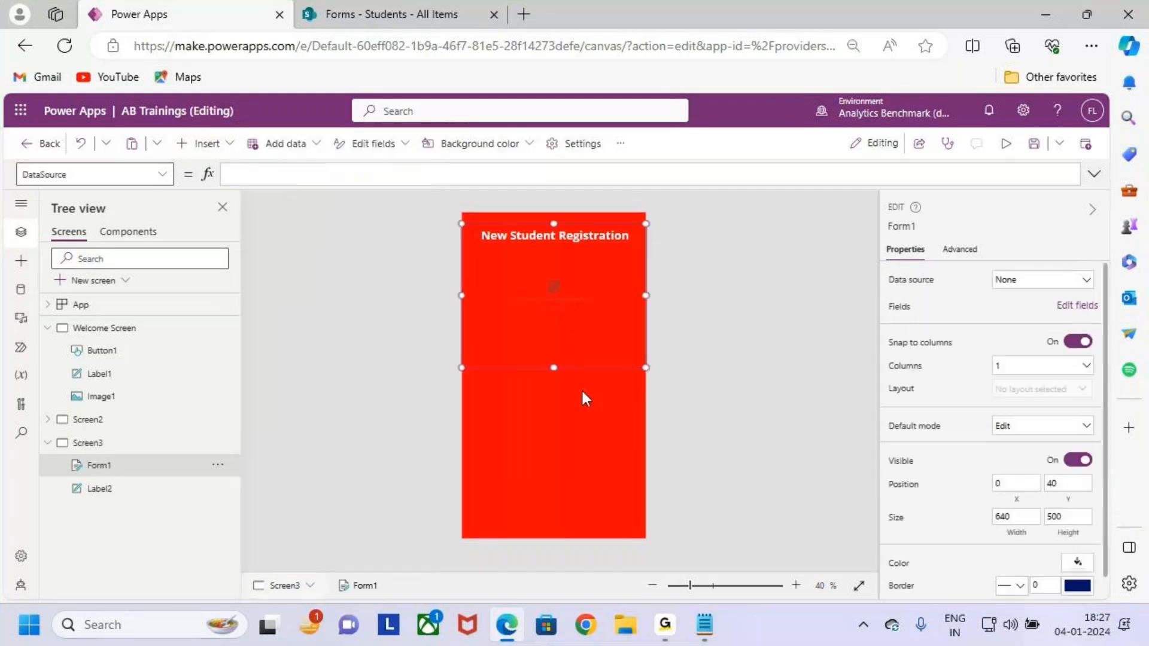
Drag Form1 down the canvas below the New Student Registration title.
key(ctrl+2)
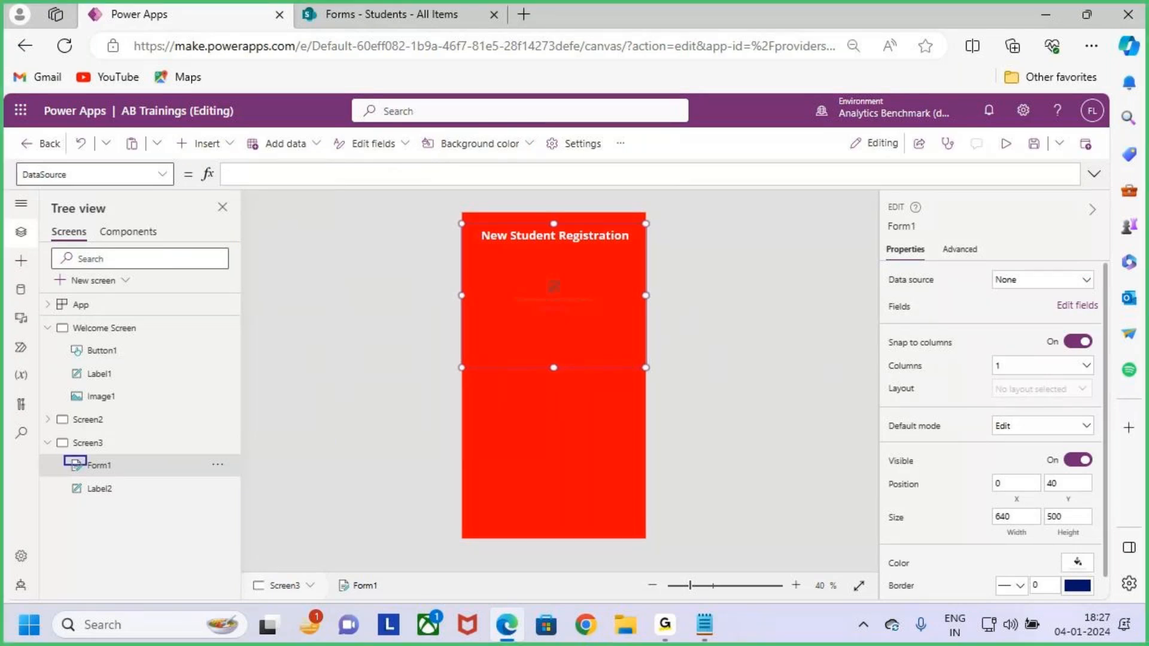
drag(64, 455, 137, 484)
drag(62, 219, 154, 234)
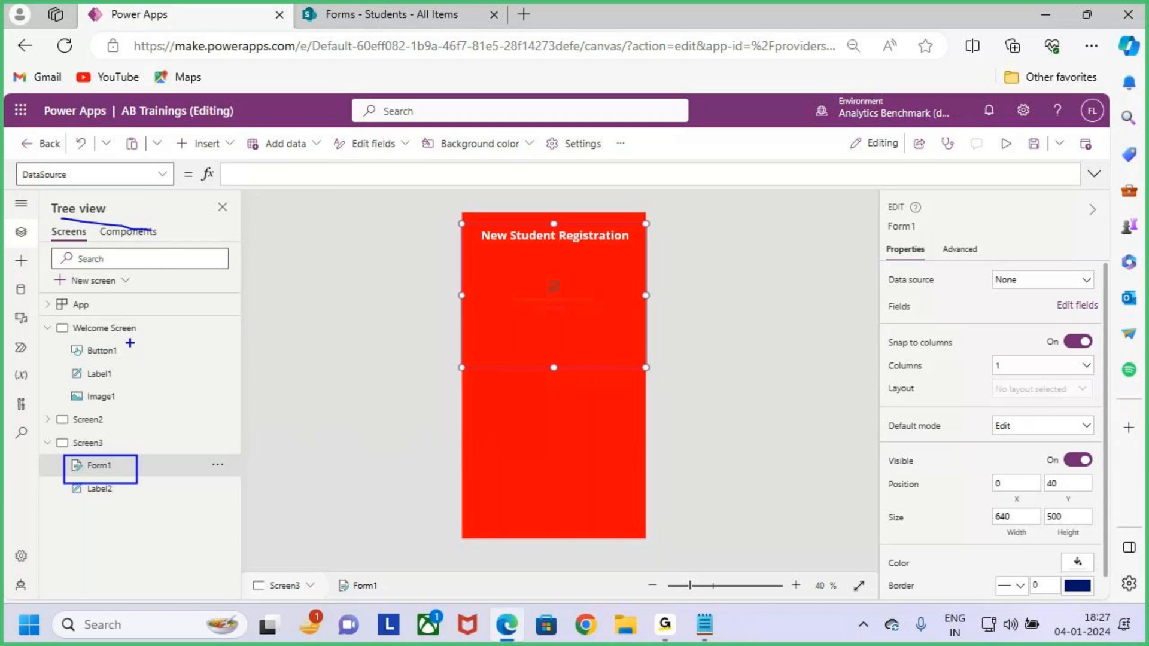
key(e)
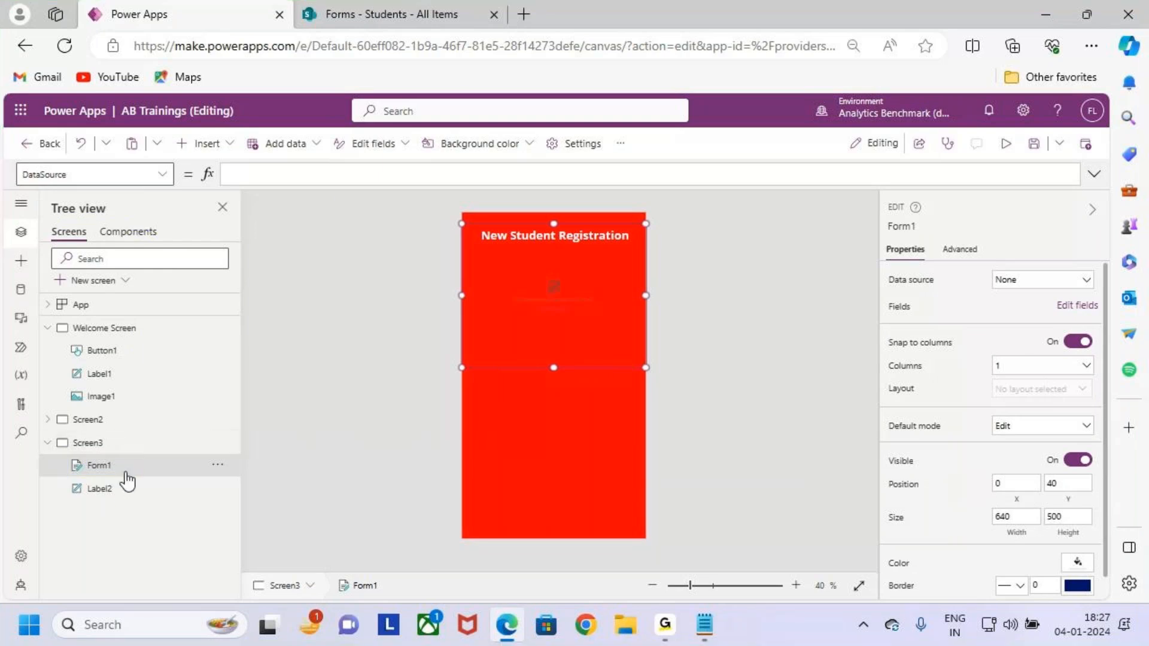
drag(119, 464, 159, 433)
key(Escape)
drag(588, 367, 554, 483)
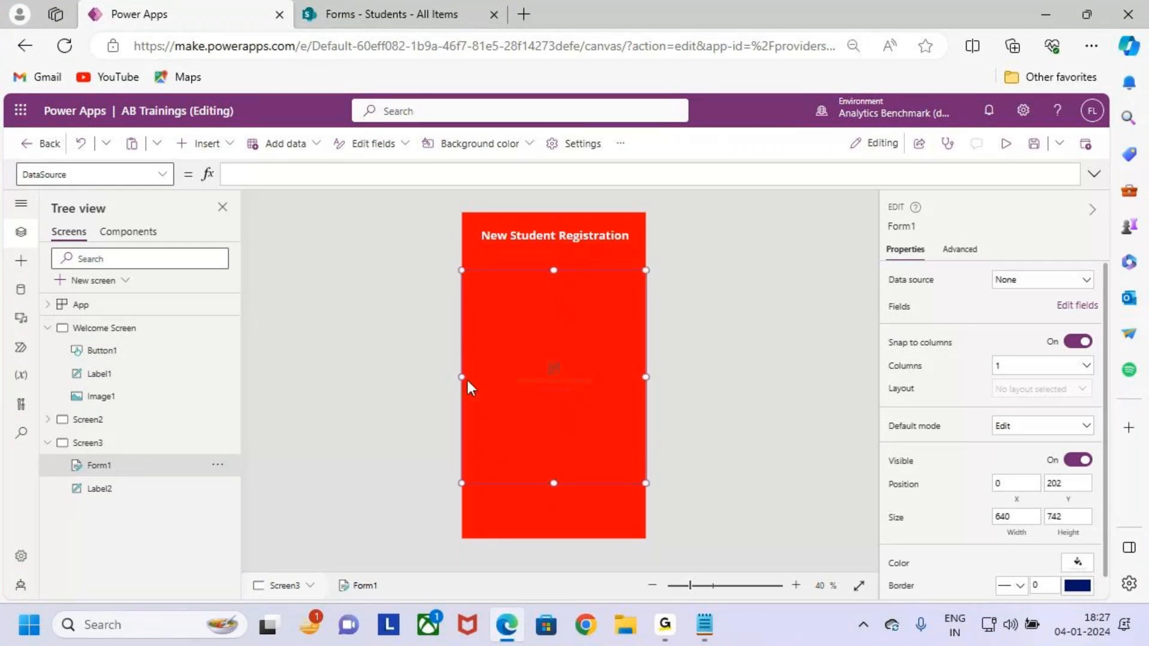
Resize Form1 by its edges to X 20, Y 182, 597 × 777.
drag(464, 377, 467, 377)
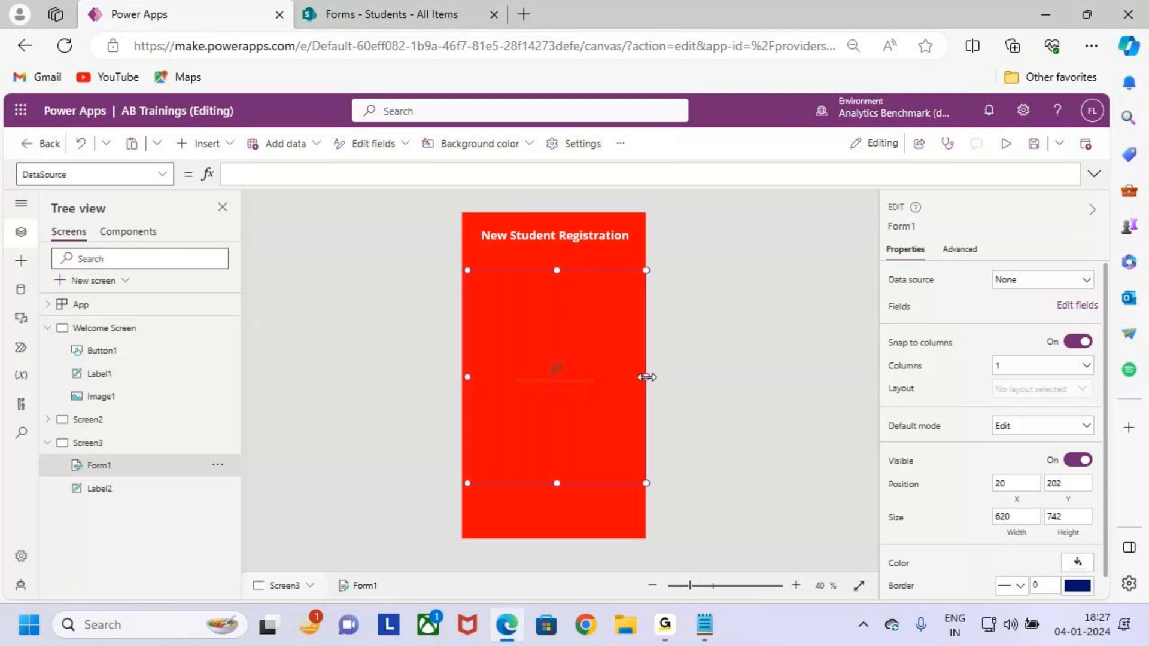
drag(646, 377, 640, 377)
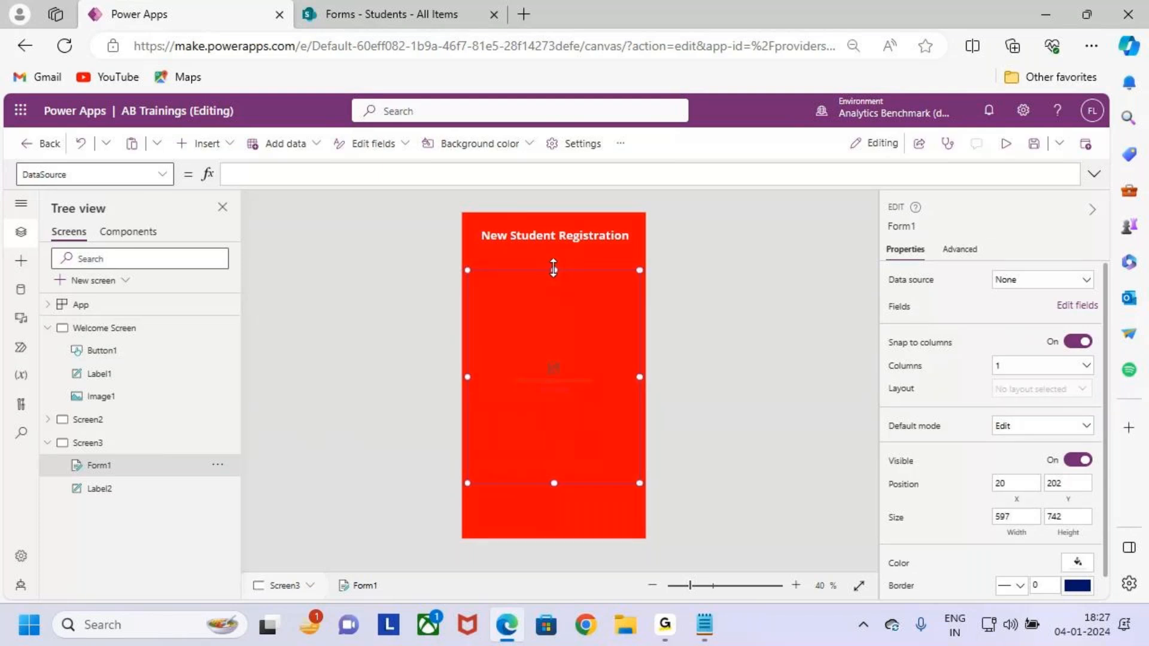
drag(554, 270, 554, 264)
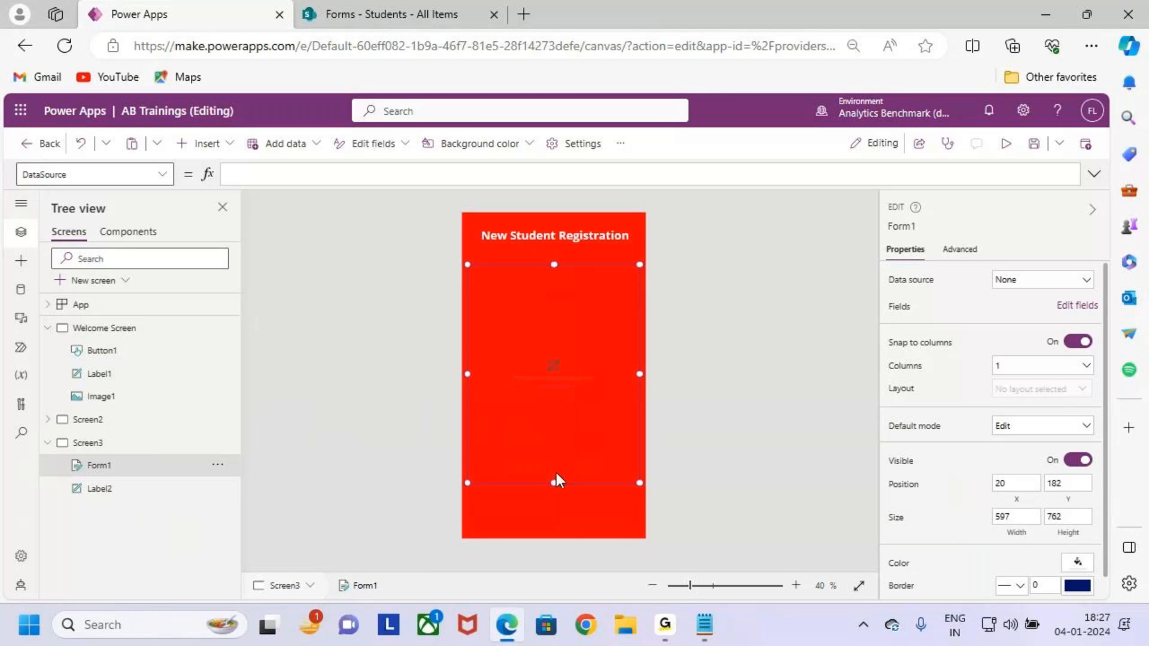
drag(553, 484, 553, 488)
scroll(582, 430, up, 5)
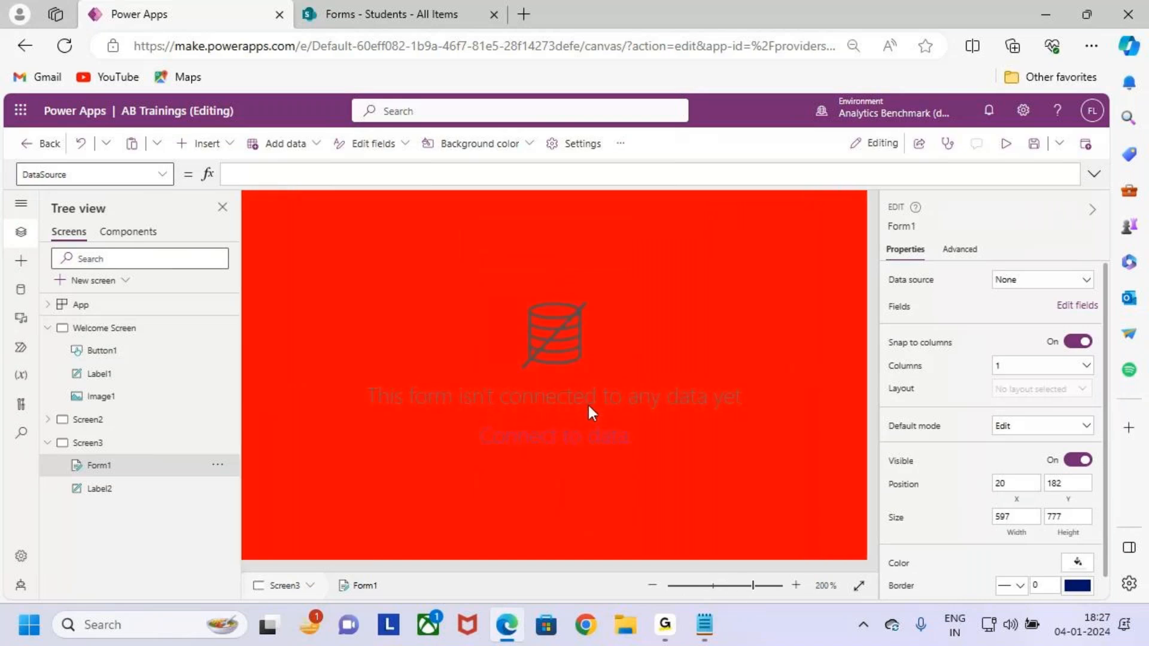
scroll(592, 413, up, 1)
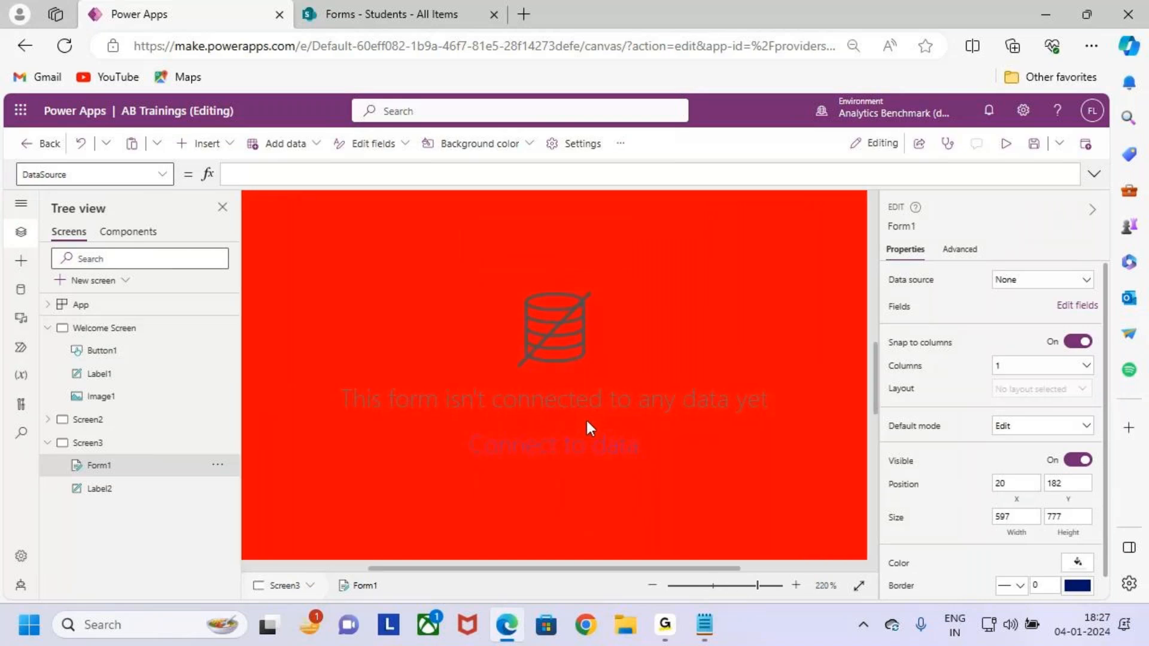
Highlight Form1's not-connected message and the option to connect it to data.
mouse_move(334, 377)
mouse_down()
mouse_move(443, 411)
mouse_move(787, 419)
mouse_up()
drag(635, 341, 638, 374)
mouse_move(453, 432)
mouse_down()
mouse_move(649, 466)
mouse_move(687, 402)
mouse_up()
key(Escape)
scroll(714, 417, down, 10)
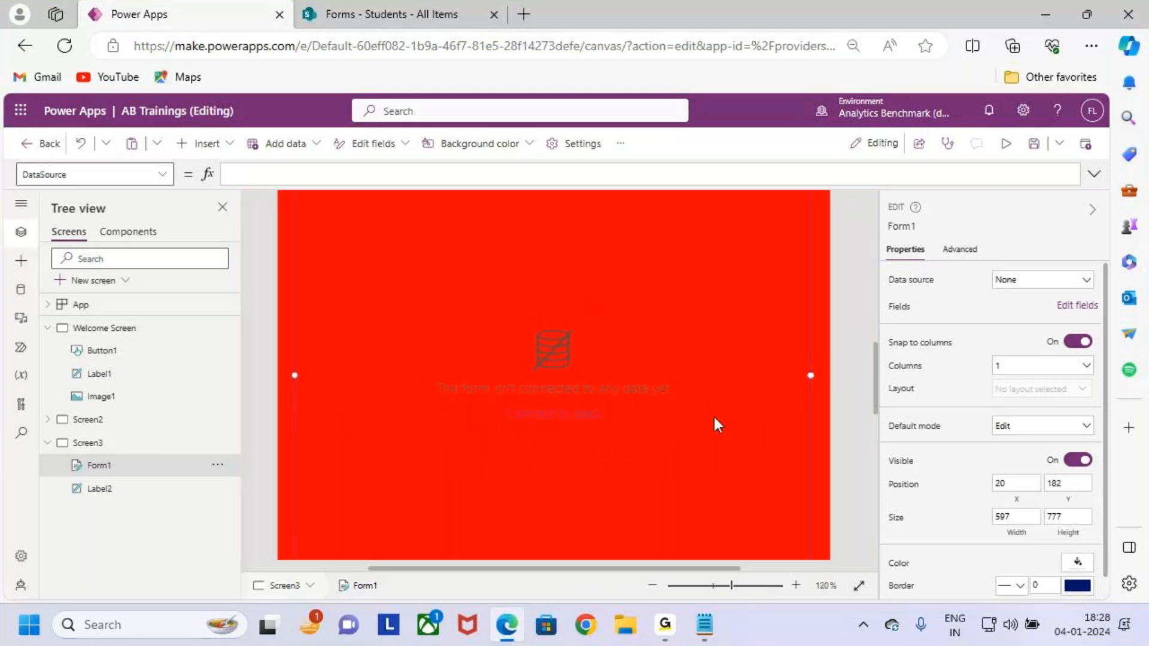
scroll(712, 419, down, 8)
key(ctrl+2)
drag(185, 130, 287, 174)
key(Escape)
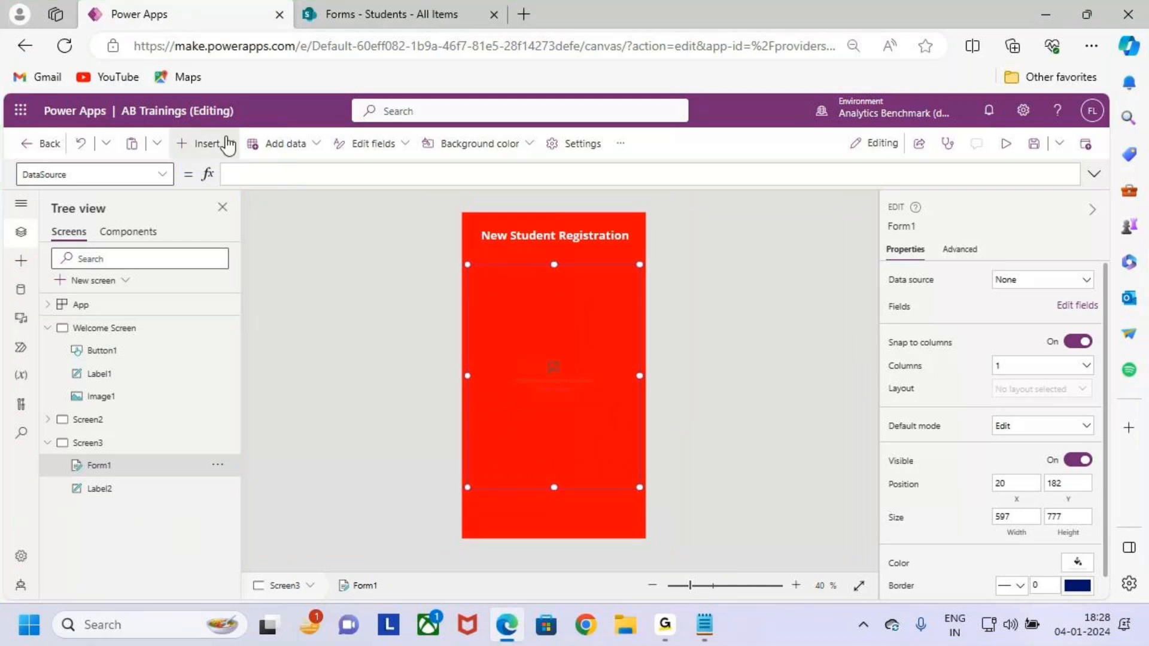
Point out Form1 on the red screen, then select it on the canvas.
click(227, 144)
key(ctrl+2)
mouse_move(467, 251)
mouse_down()
mouse_move(495, 336)
mouse_move(656, 495)
mouse_up()
drag(606, 406, 676, 342)
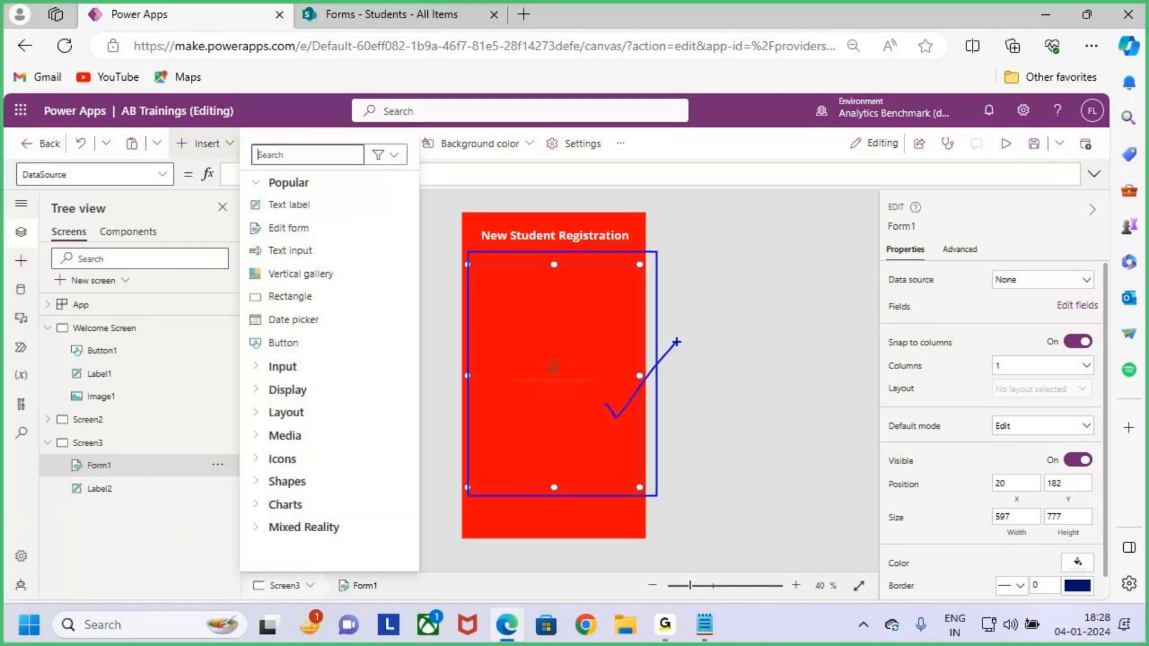
key(Escape)
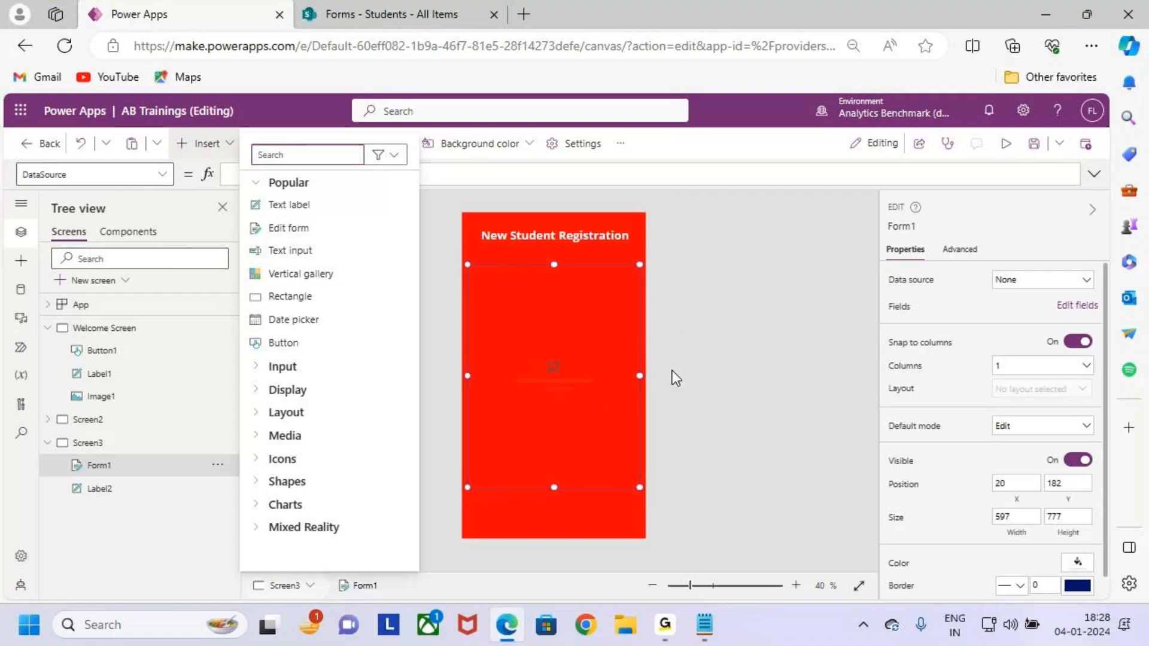
click(672, 371)
click(606, 413)
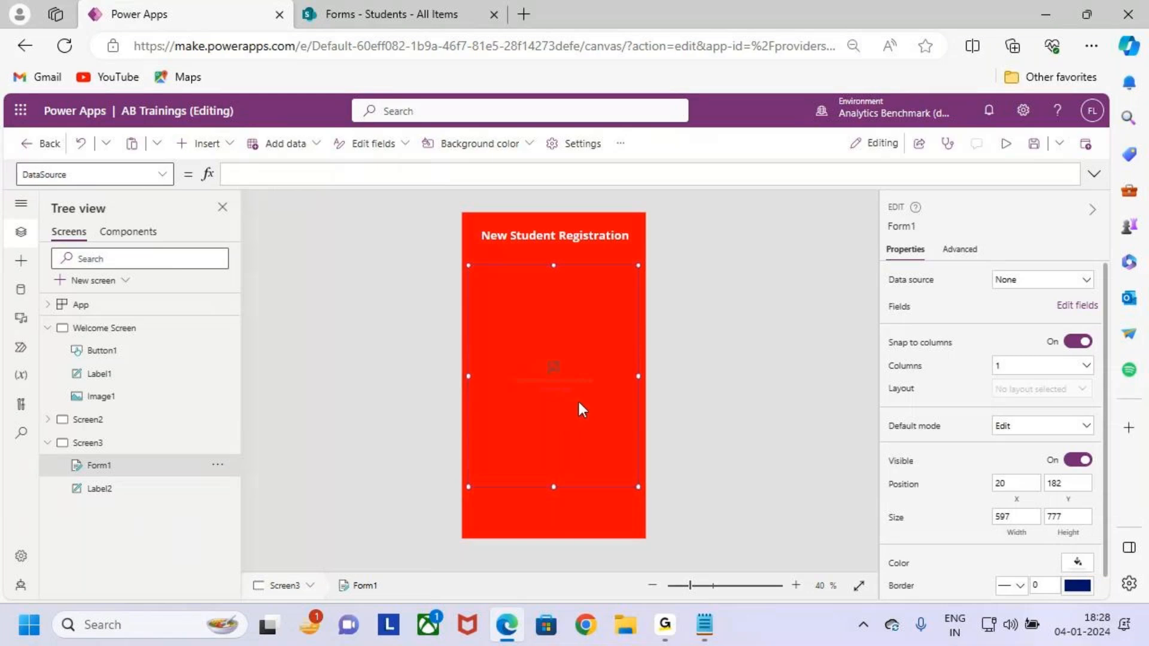
Bring up the SharePoint 'Forms - Students - All Items' tab and highlight the Students list.
click(365, 8)
key(ctrl+2)
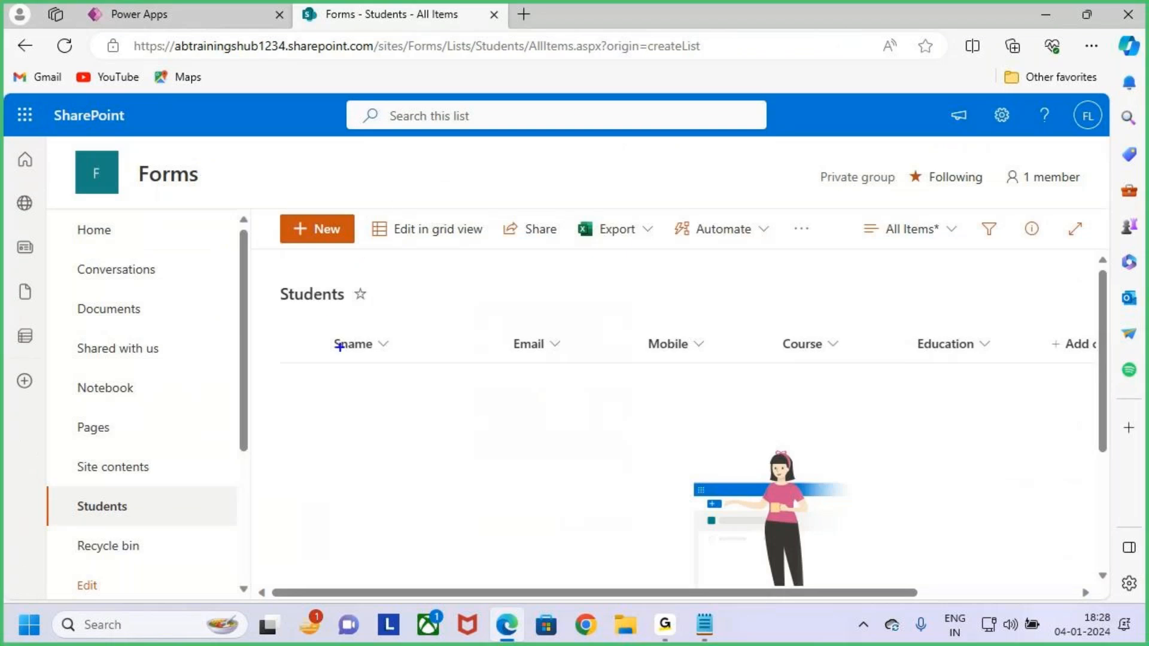
drag(130, 155, 241, 199)
mouse_move(270, 283)
mouse_down()
mouse_move(372, 318)
mouse_move(431, 251)
mouse_up()
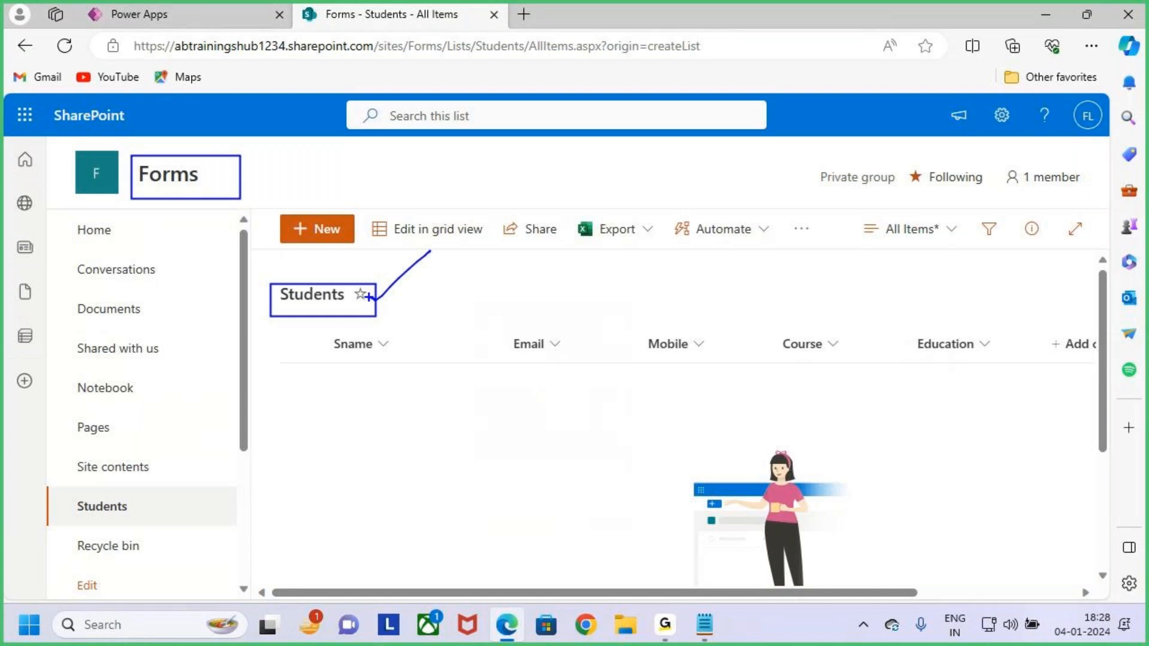
drag(381, 304, 426, 249)
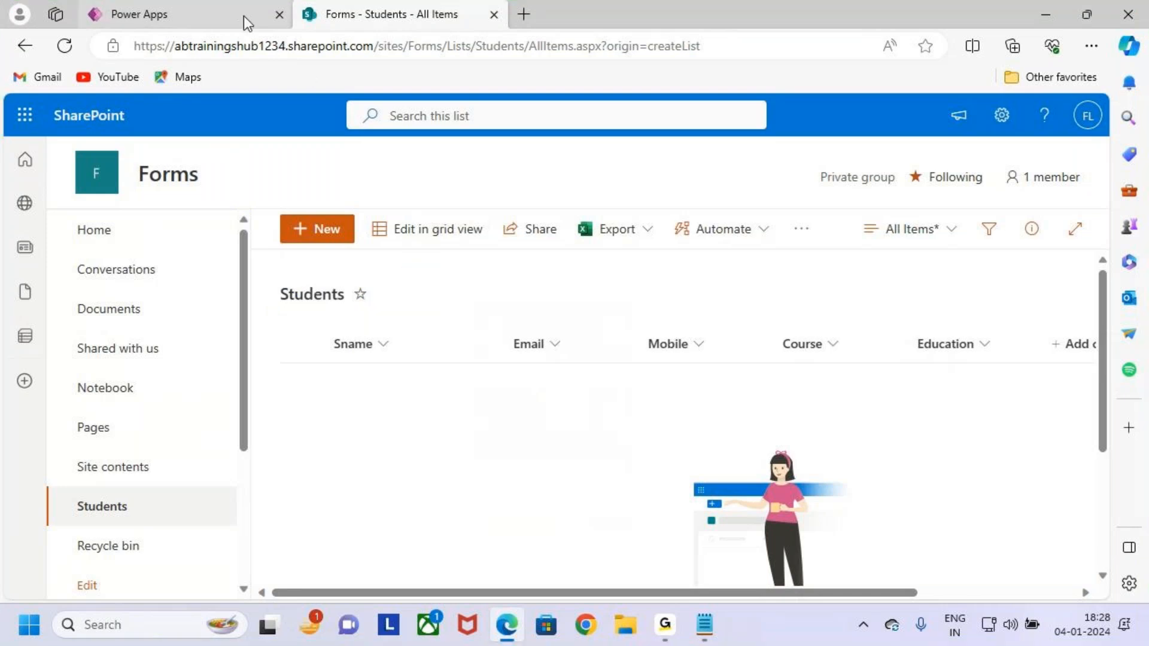
Return to the Power Apps editor and select Screen3 rather than Form1 on the canvas.
click(204, 2)
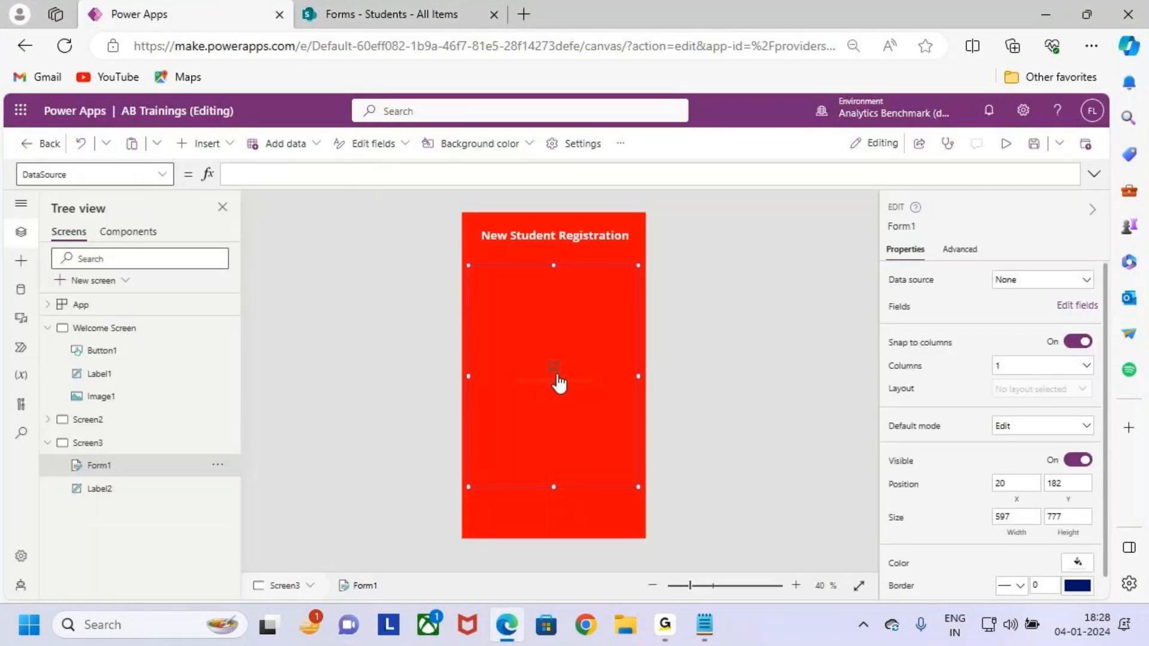
click(257, 341)
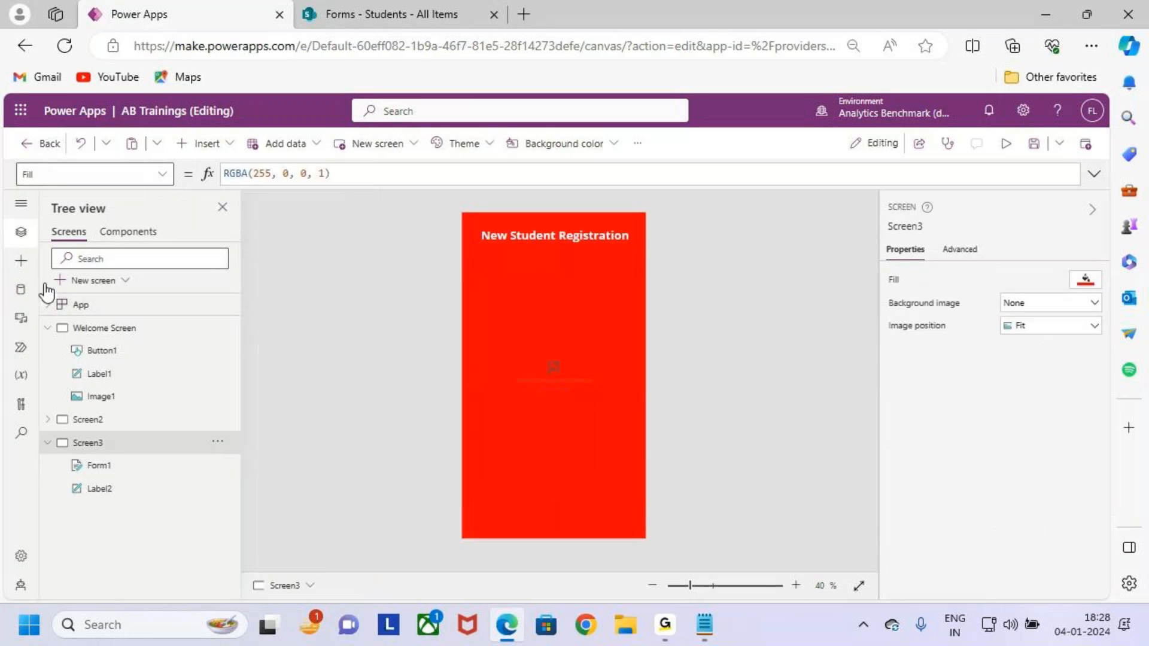
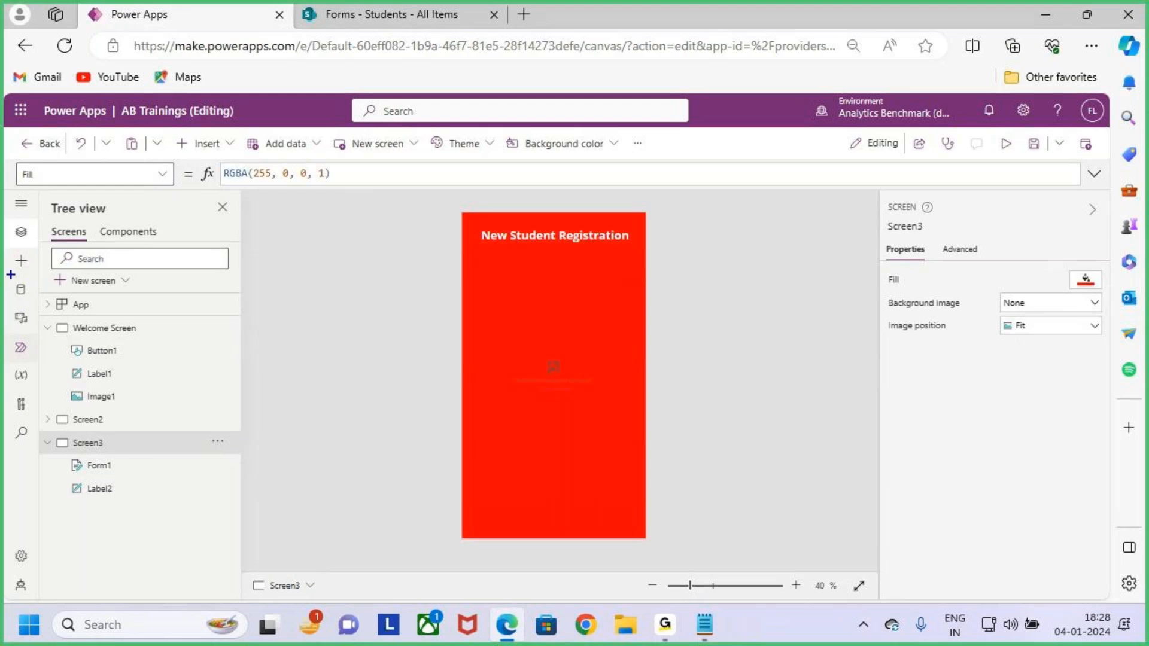
Open the Data pane and start adding a data source to the app.
drag(28, 291, 53, 262)
key(Escape)
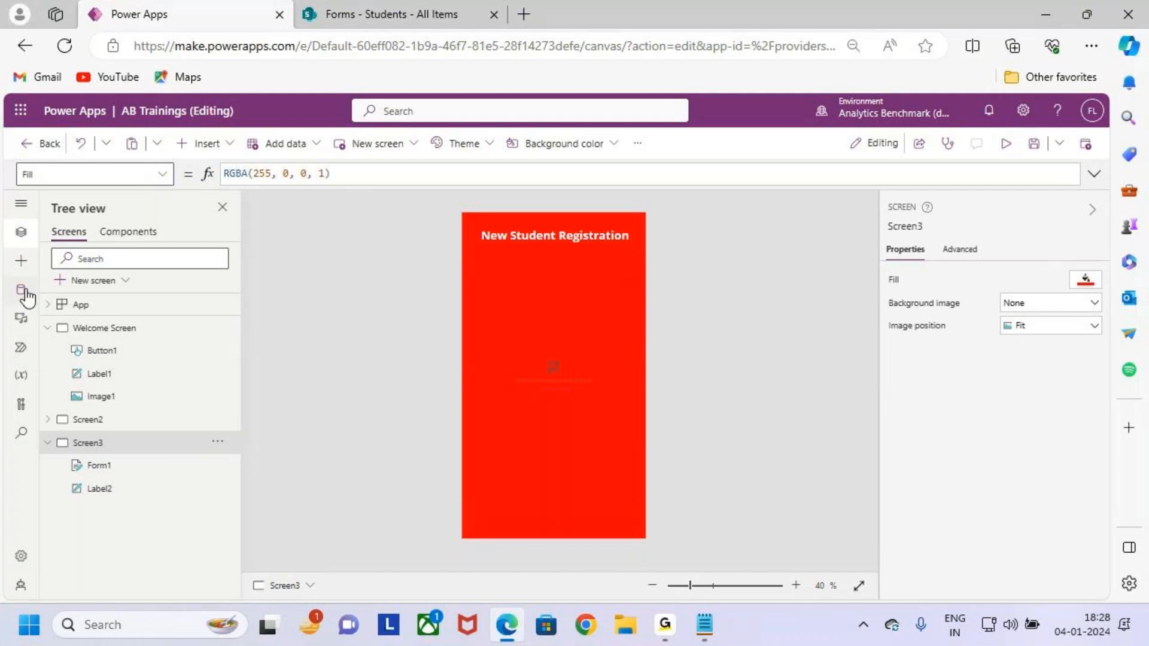
click(21, 291)
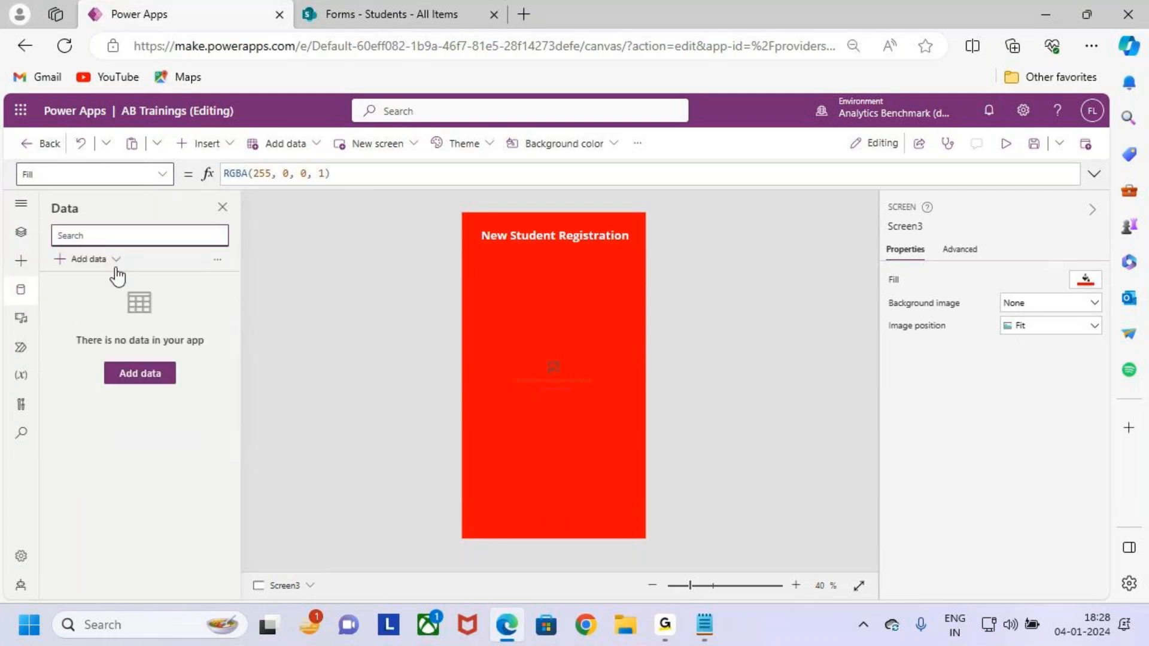
key(ctrl+2)
mouse_move(51, 246)
mouse_down()
mouse_move(120, 268)
mouse_move(145, 221)
mouse_up()
key(Escape)
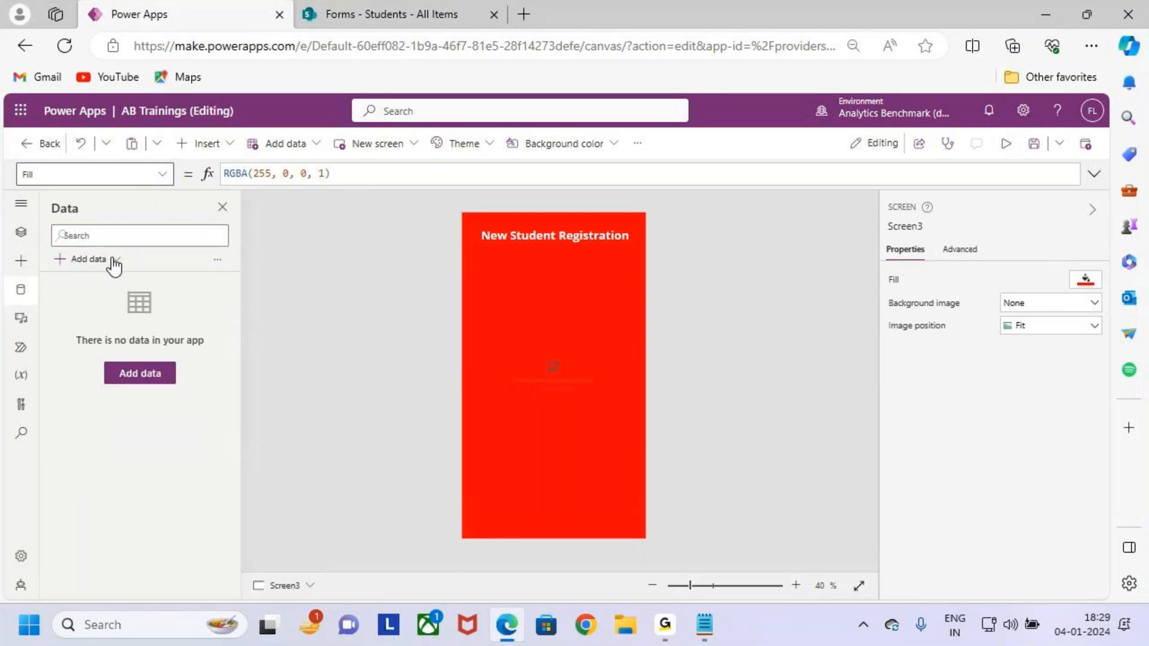
click(113, 260)
Expand Connectors and browse the full list of available connectors.
click(132, 314)
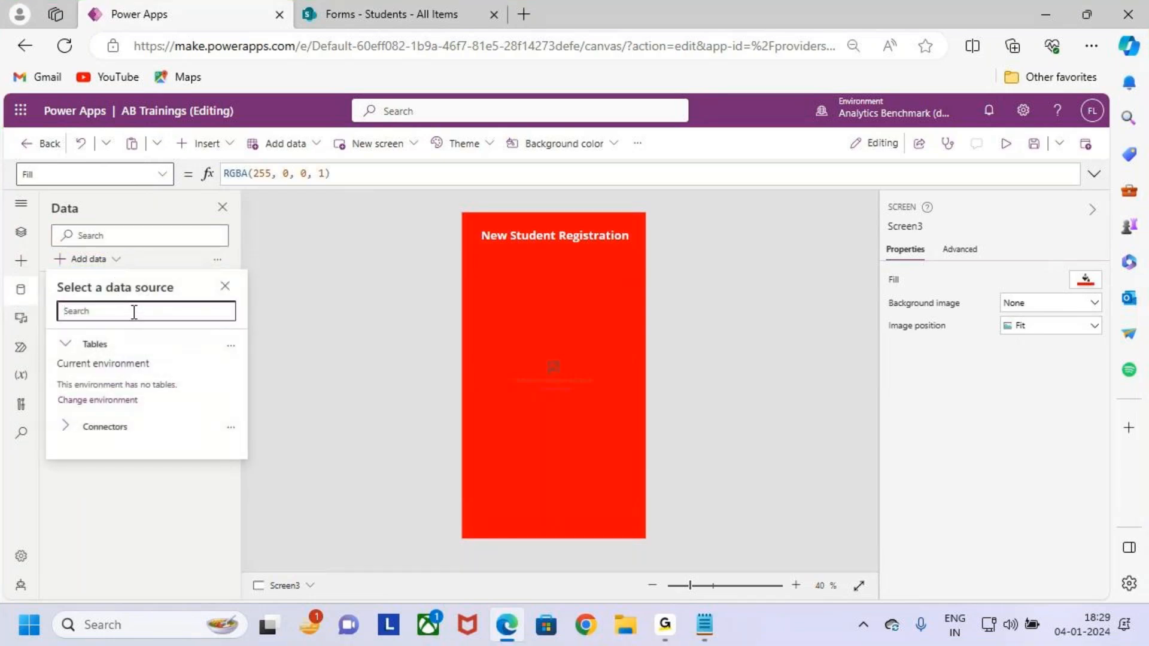
key(ctrl+2)
mouse_move(54, 296)
mouse_down()
mouse_move(241, 326)
mouse_move(281, 251)
mouse_up()
key(Escape)
click(75, 429)
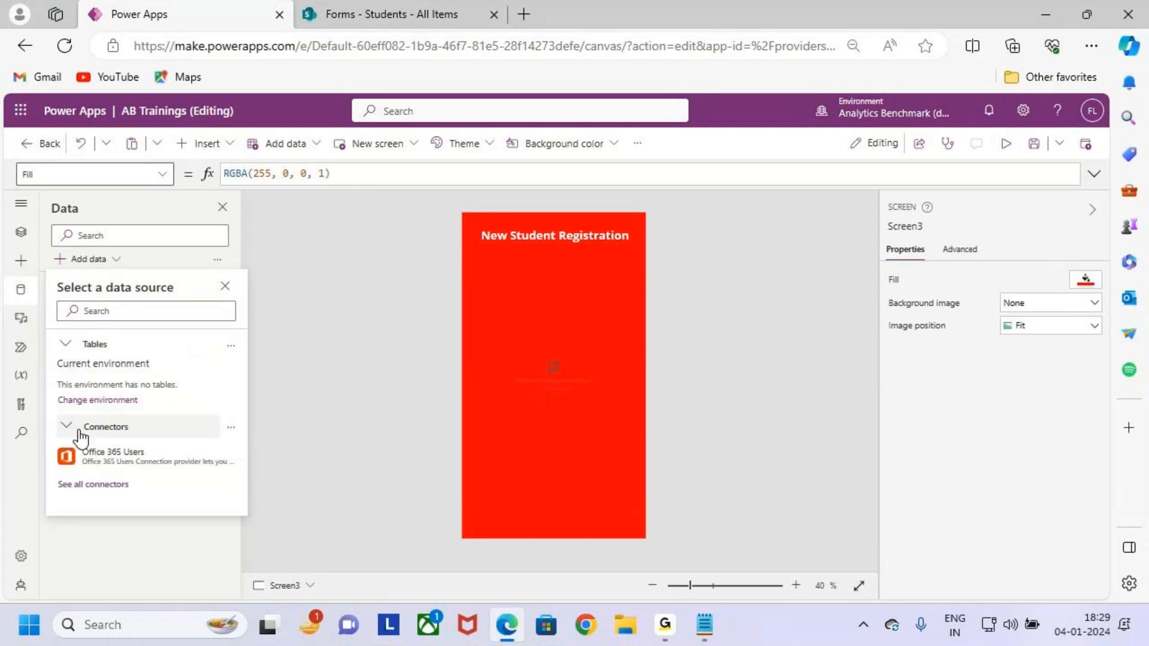
key(ctrl+2)
drag(44, 473, 146, 505)
key(Escape)
click(126, 486)
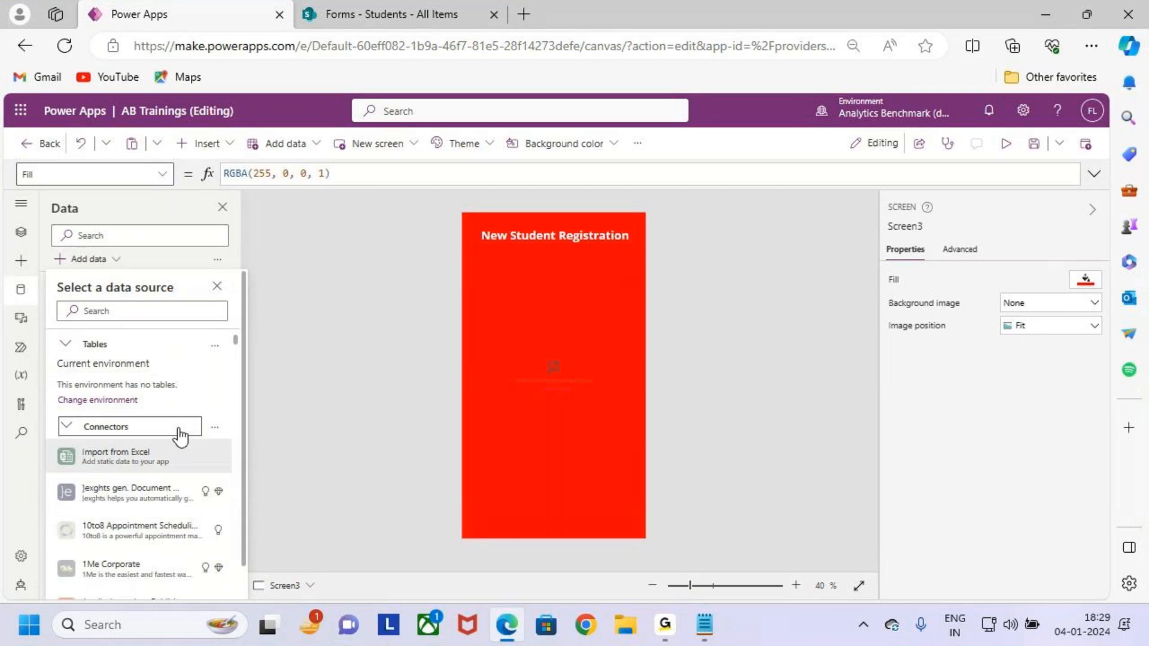
scroll(179, 431, down, 2)
scroll(176, 456, down, 15)
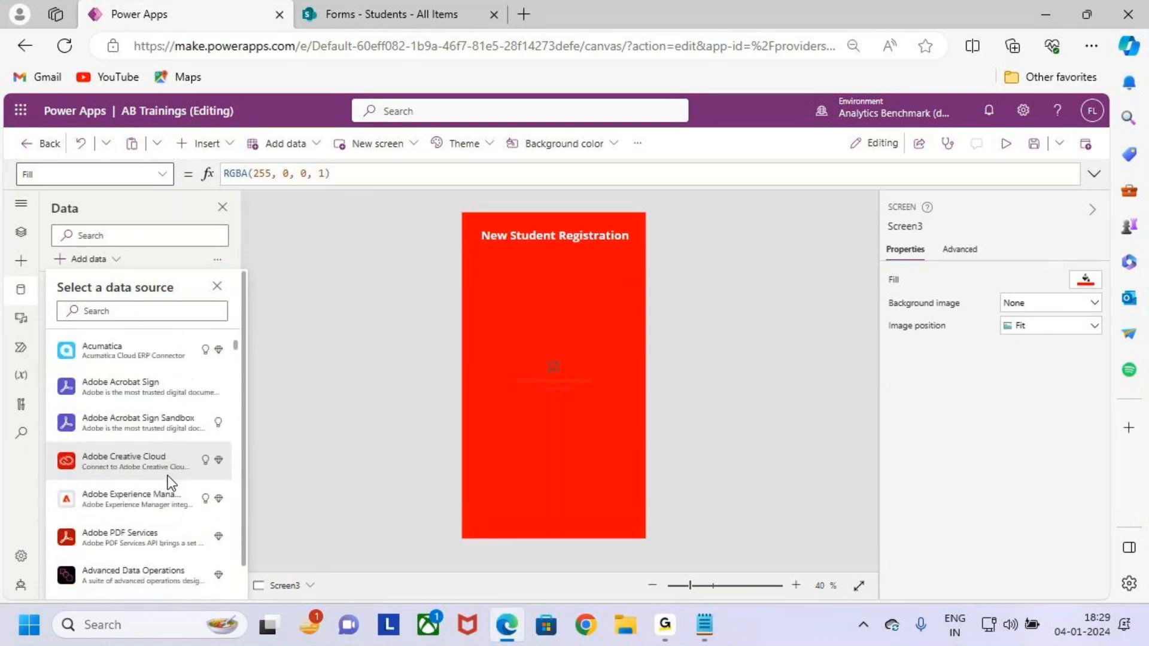
scroll(177, 473, up, 3)
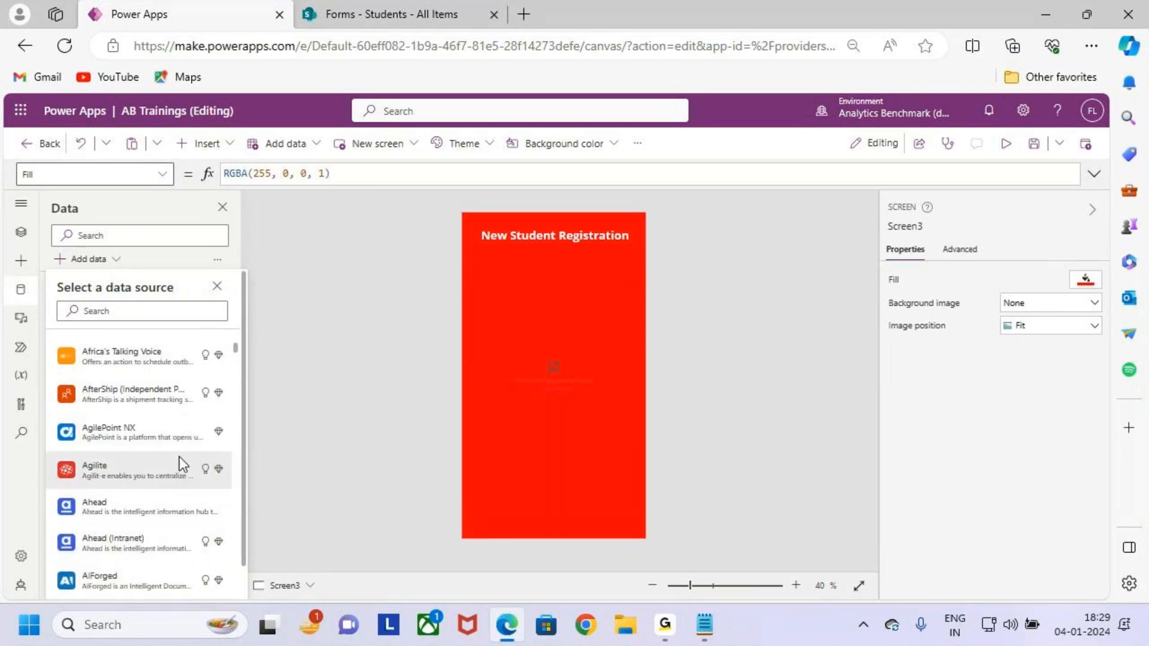
mouse_move(179, 457)
scroll(162, 457, up, 15)
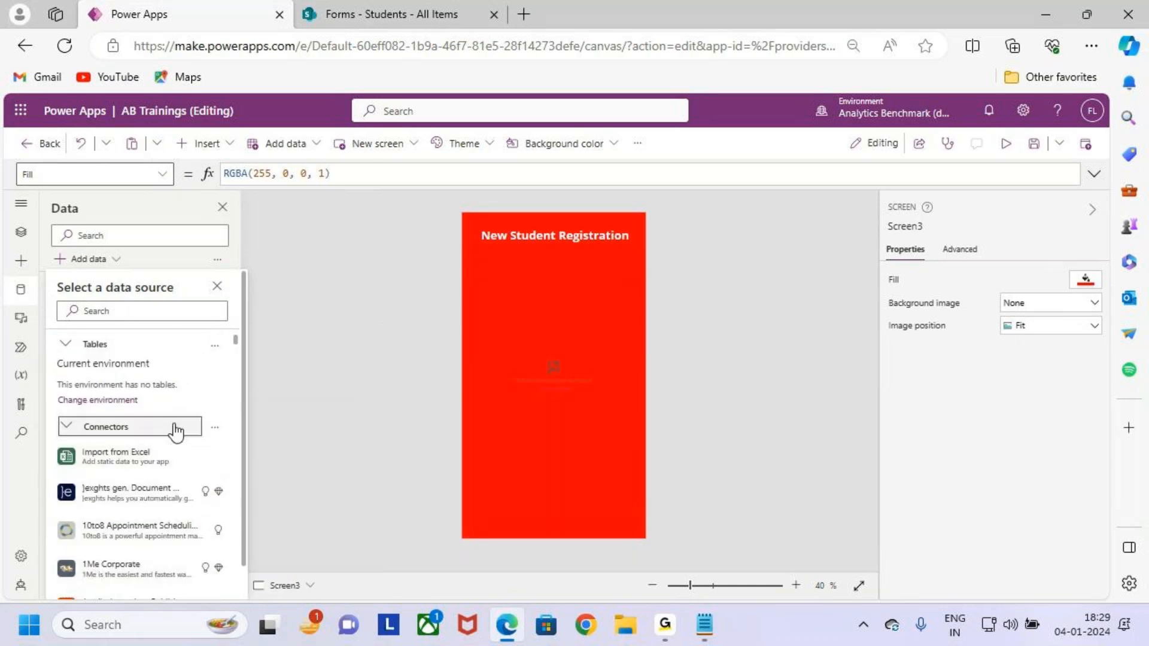
Search 'SharePoint', select the SharePoint connector, and contrast the cloud and on-premises gateway options.
click(186, 309)
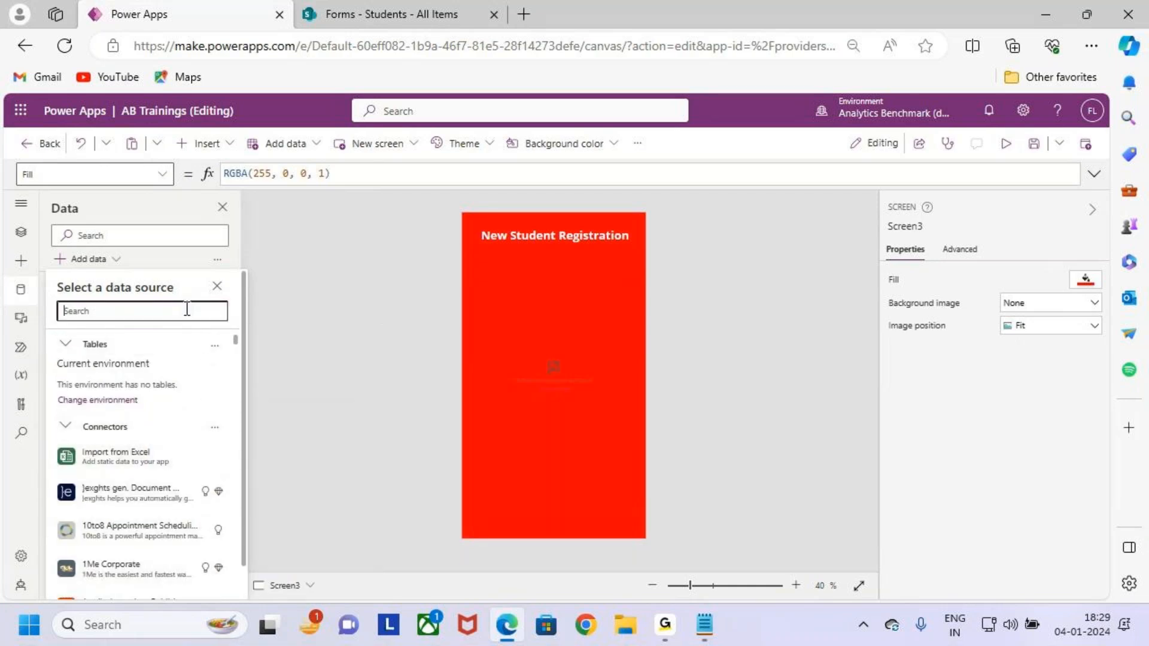
text(SharePoint)
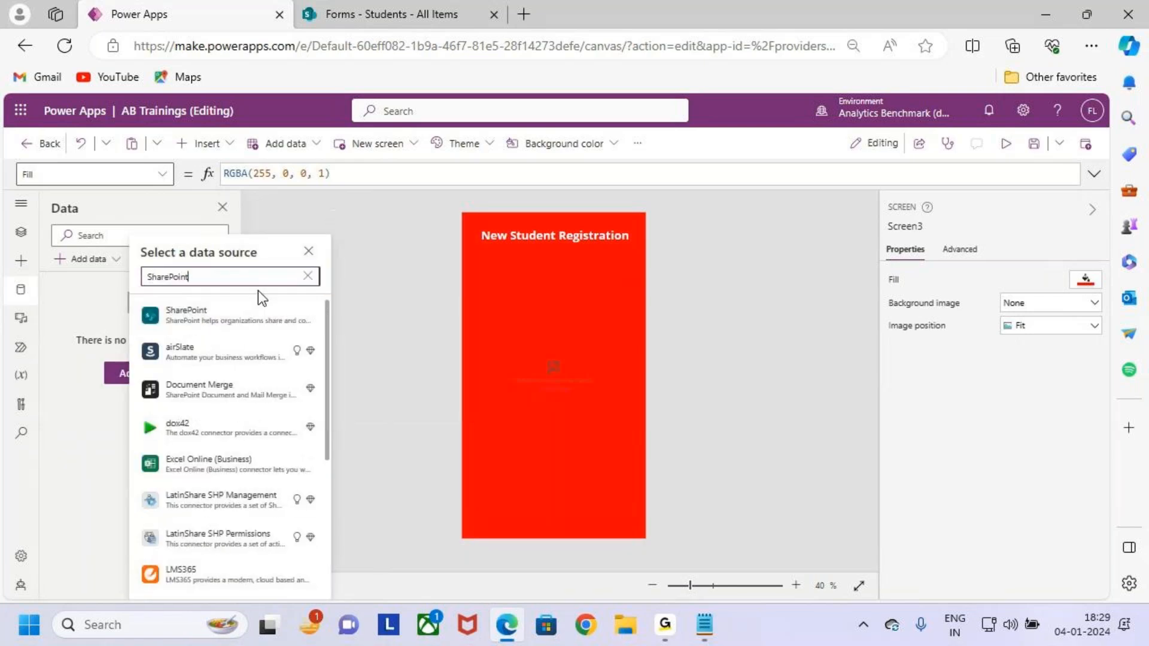
double_click(199, 279)
click(257, 278)
key(ctrl+2)
mouse_move(135, 297)
mouse_down()
mouse_move(321, 334)
mouse_move(305, 323)
mouse_move(351, 264)
mouse_up()
key(Escape)
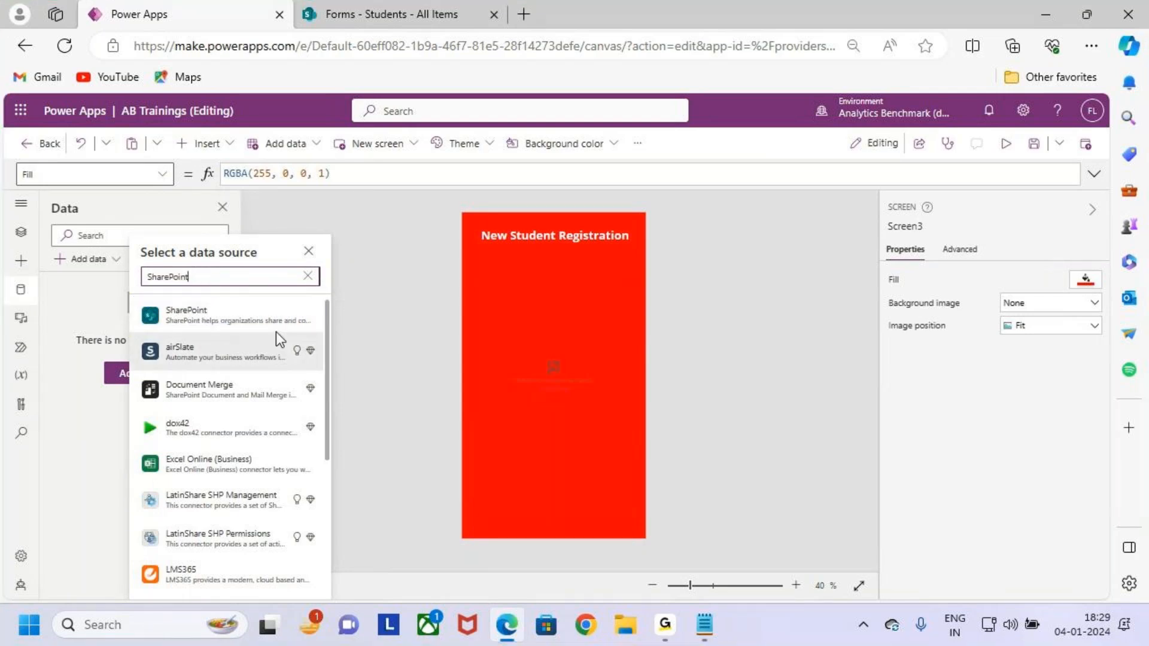
mouse_move(259, 315)
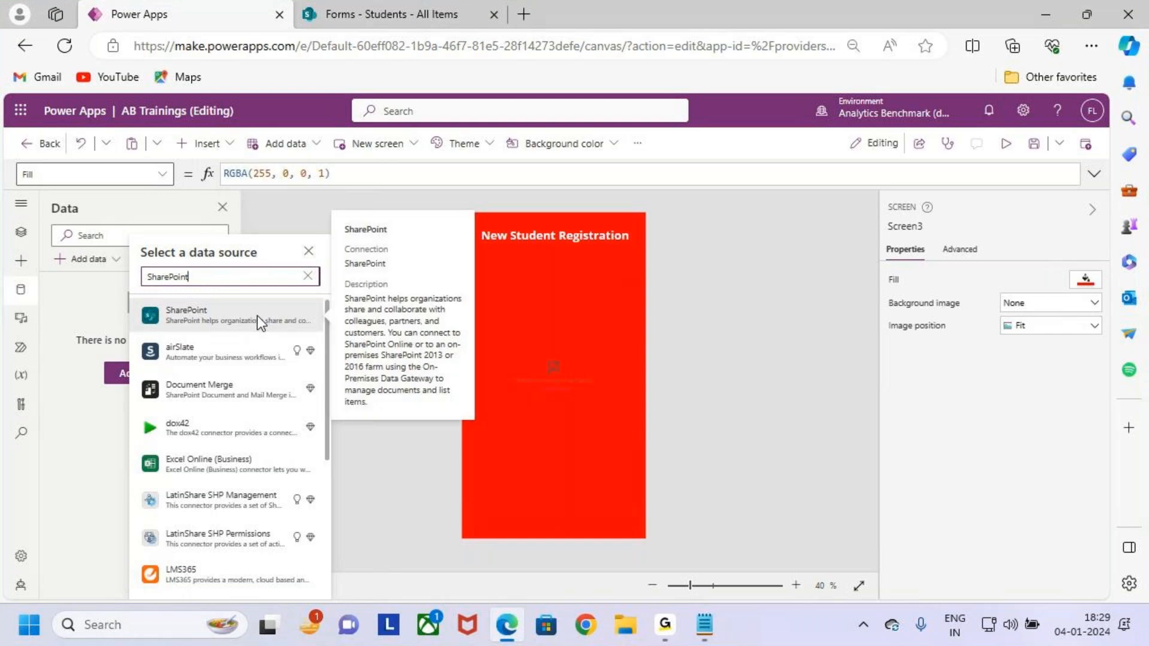
click(259, 317)
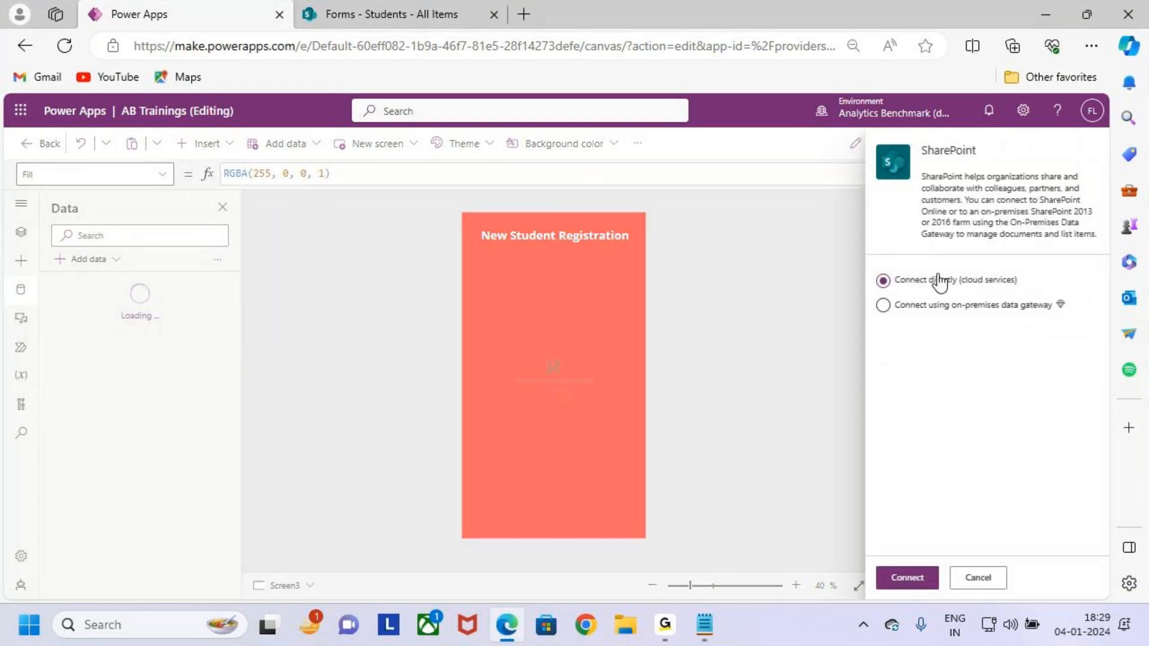
key(ctrl+2)
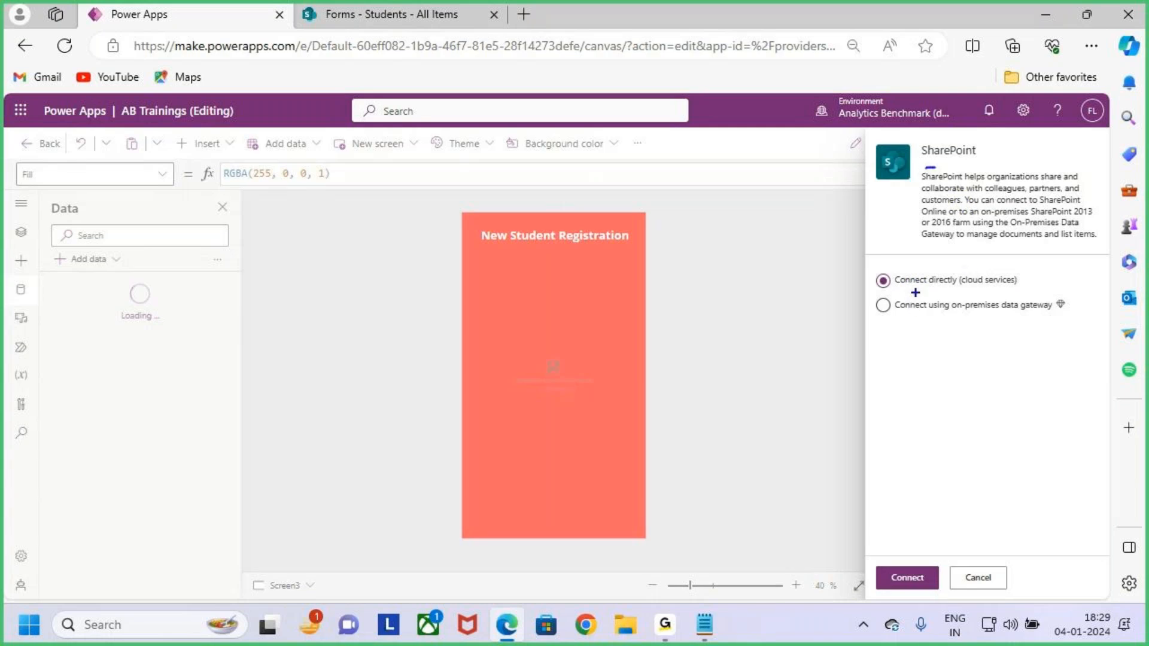
drag(907, 289, 1013, 290)
drag(943, 321, 1025, 321)
key(Escape)
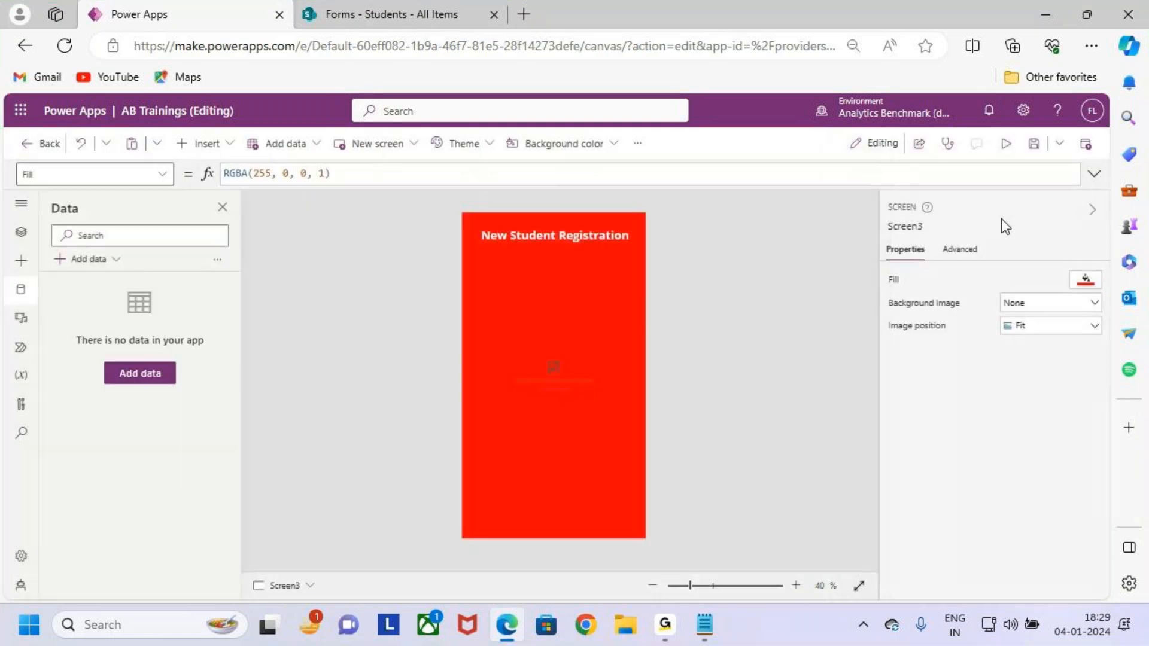
Redo the 'sharePoint' search and connect the SharePoint connector directly through cloud services.
click(222, 207)
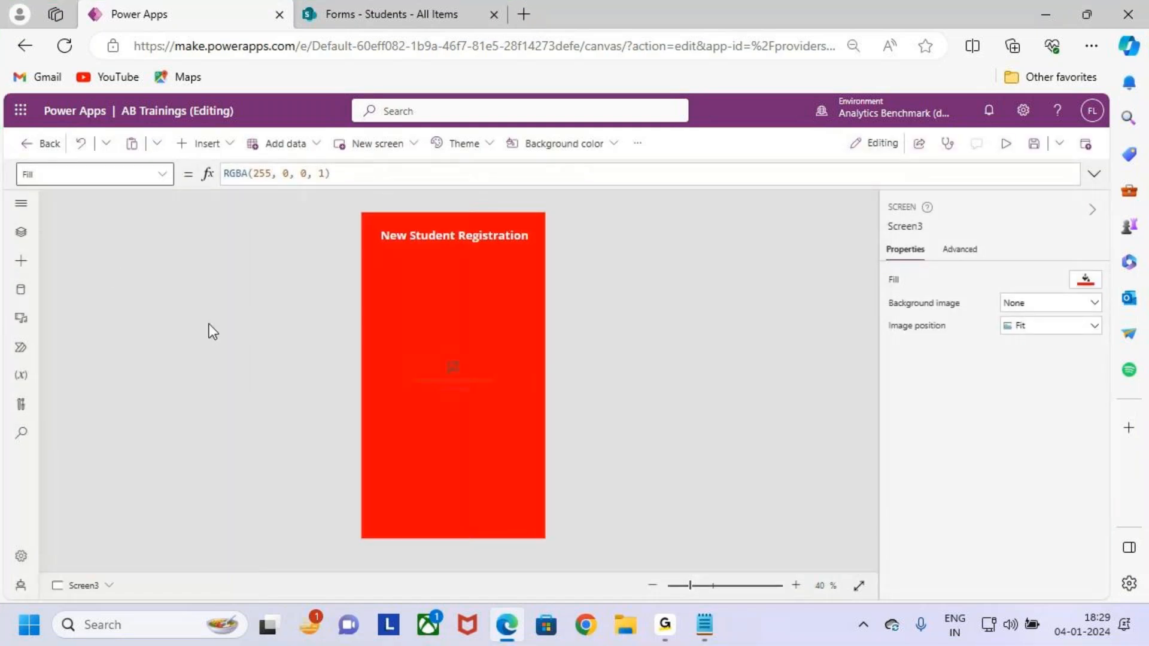
click(21, 291)
click(88, 258)
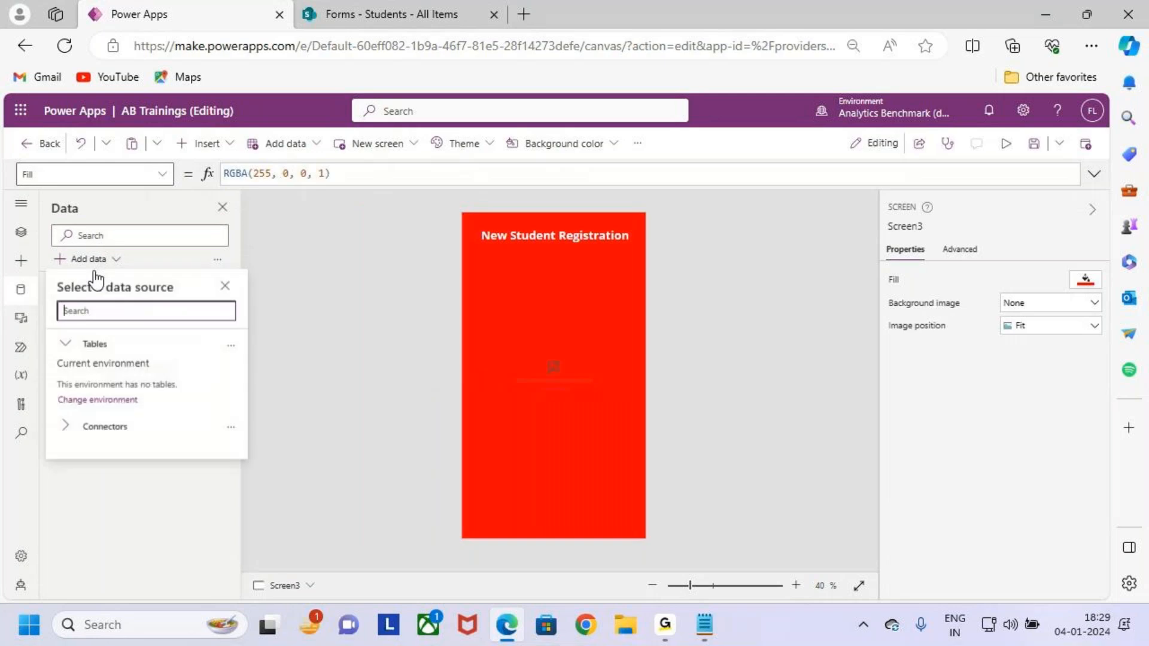
text(share)
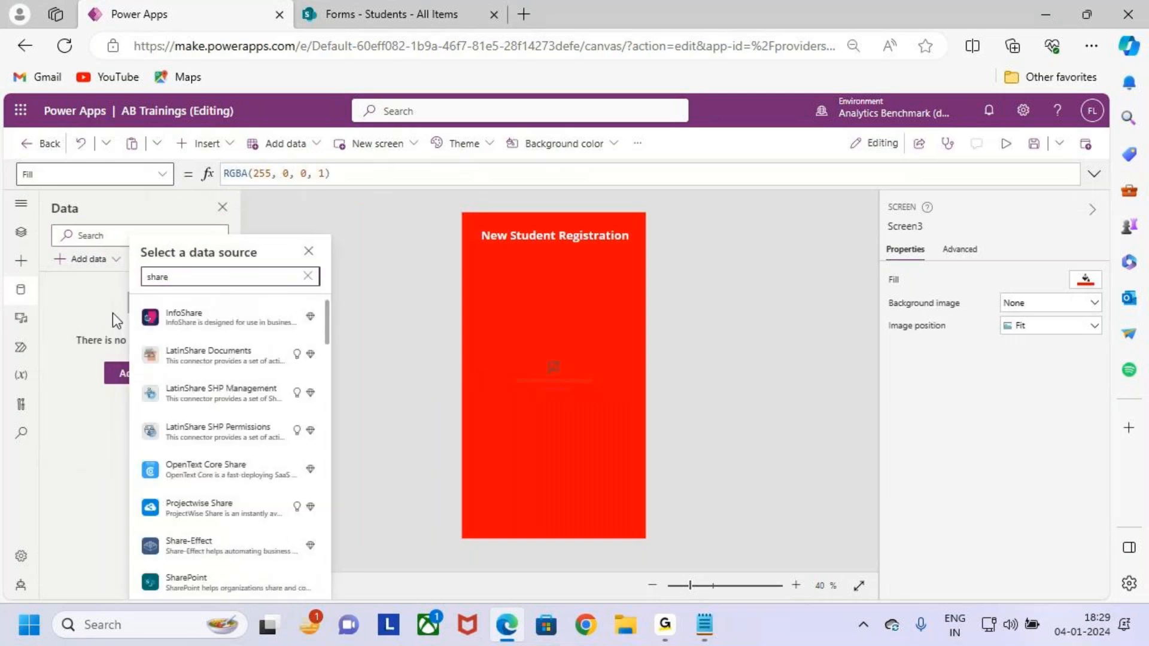
text(Point)
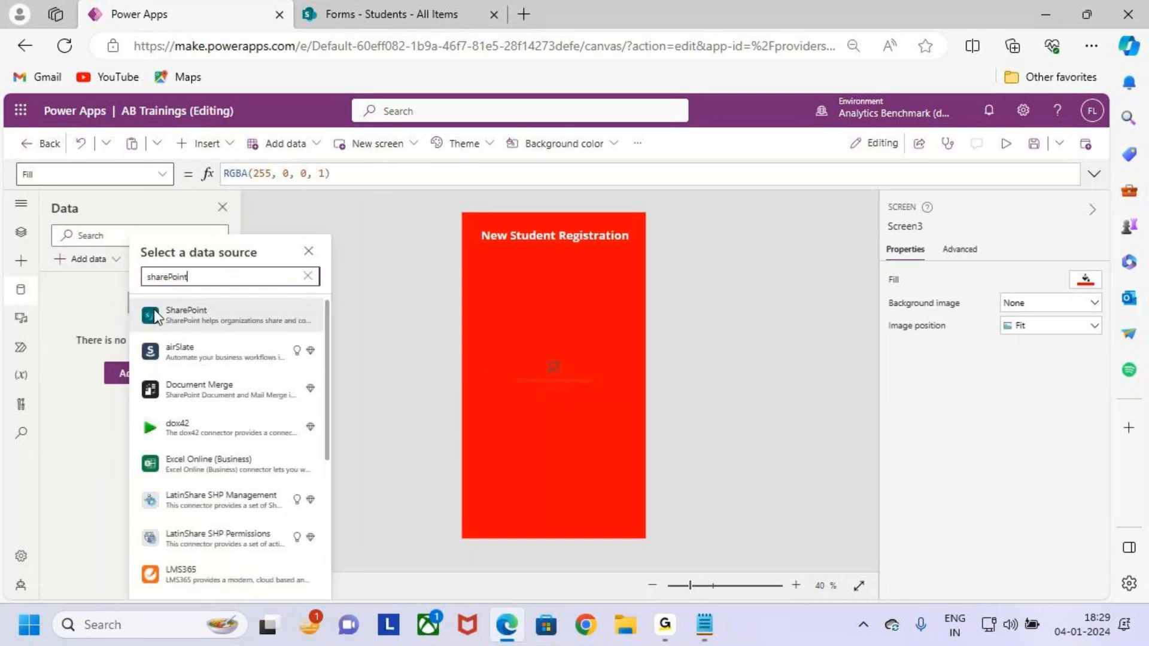
click(201, 303)
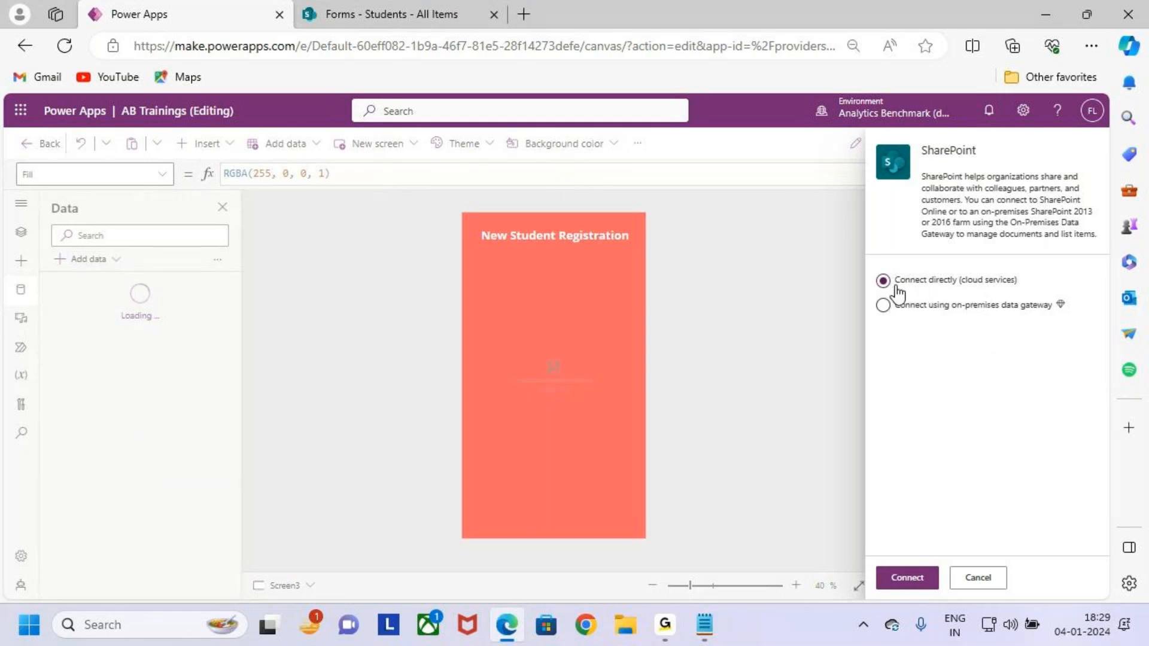
key(ctrl+2)
drag(883, 280, 923, 252)
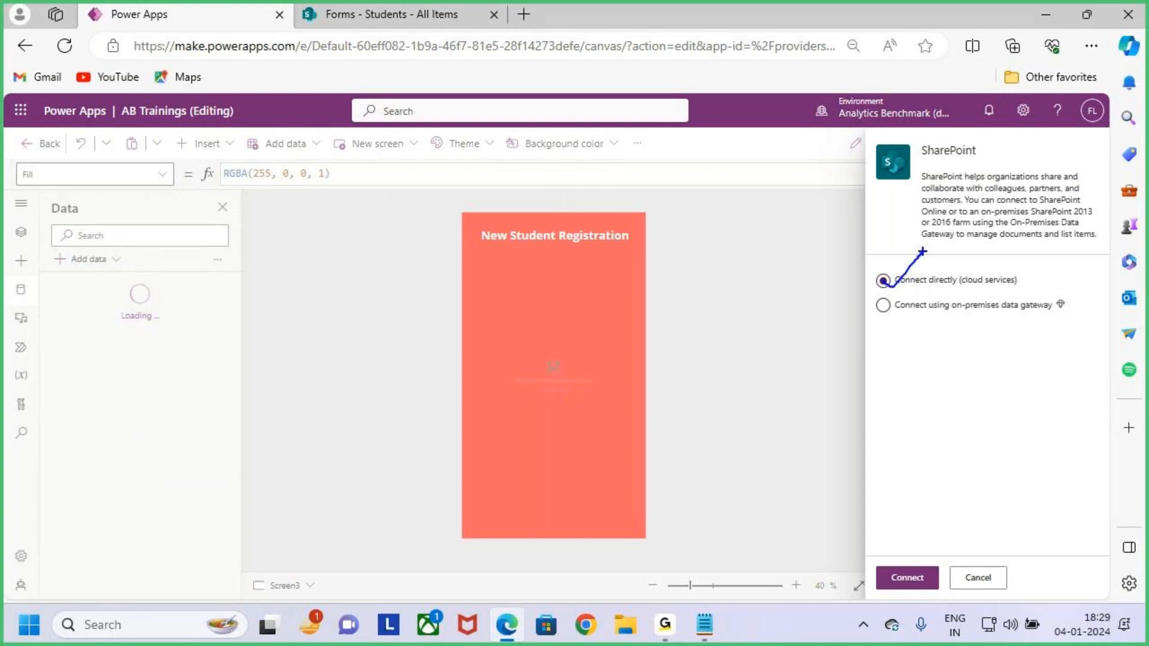
key(Escape)
key(ctrl+2)
drag(869, 561, 945, 597)
key(Escape)
click(916, 582)
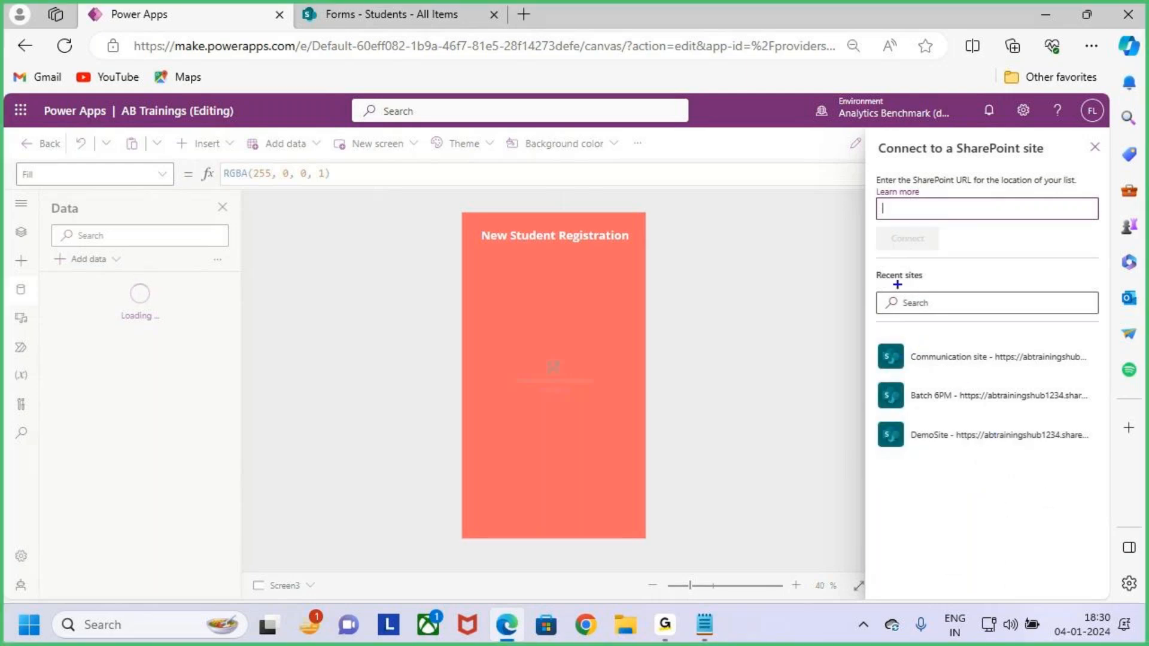
Point out the recent sites (Communication site, Batch 6PM, DemoSite), then the Forms site in the browser.
drag(884, 282, 938, 281)
drag(900, 343, 994, 369)
drag(899, 383, 980, 415)
drag(894, 422, 975, 455)
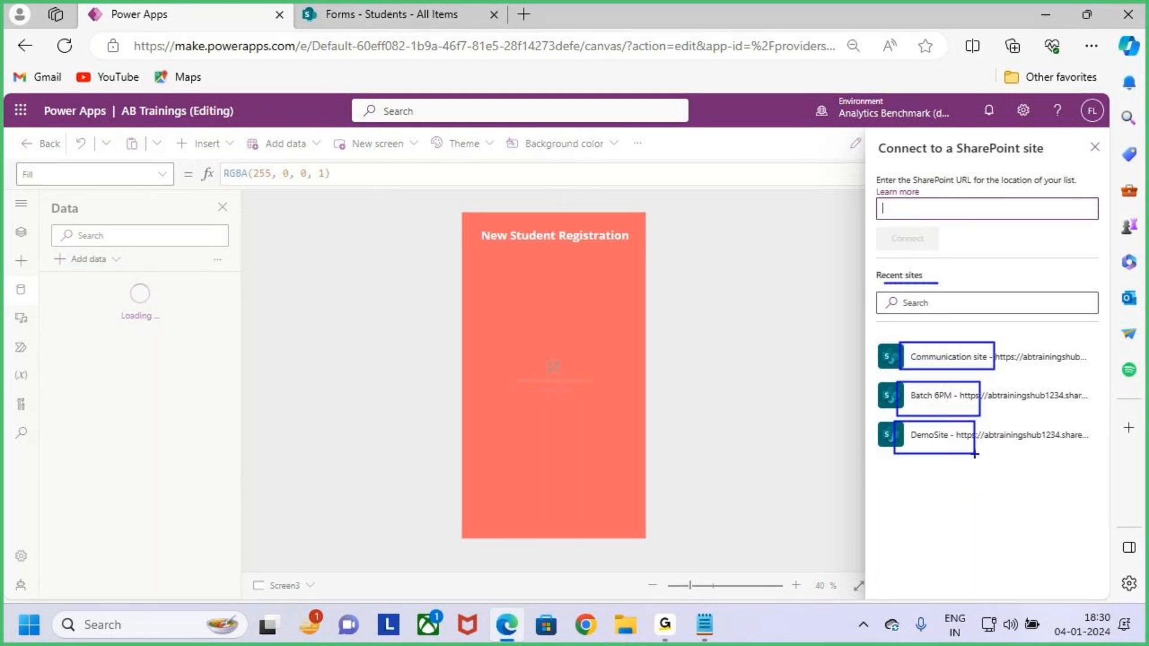
click(414, 13)
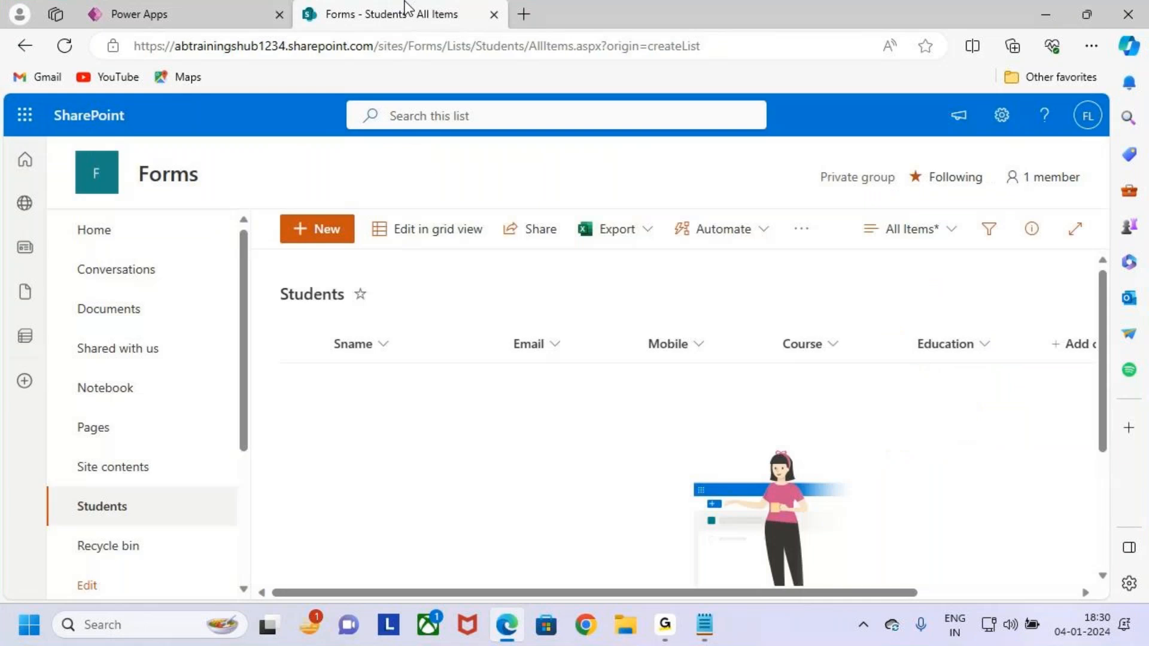
mouse_move(128, 152)
mouse_down()
mouse_move(229, 202)
mouse_move(281, 131)
mouse_up()
Highlight the empty site URL field in Power Apps, then return to the Students list tab.
click(188, 12)
mouse_move(868, 189)
mouse_down()
mouse_move(931, 217)
mouse_move(1106, 229)
mouse_up()
mouse_move(985, 158)
mouse_down()
mouse_move(992, 197)
mouse_move(1016, 173)
mouse_up()
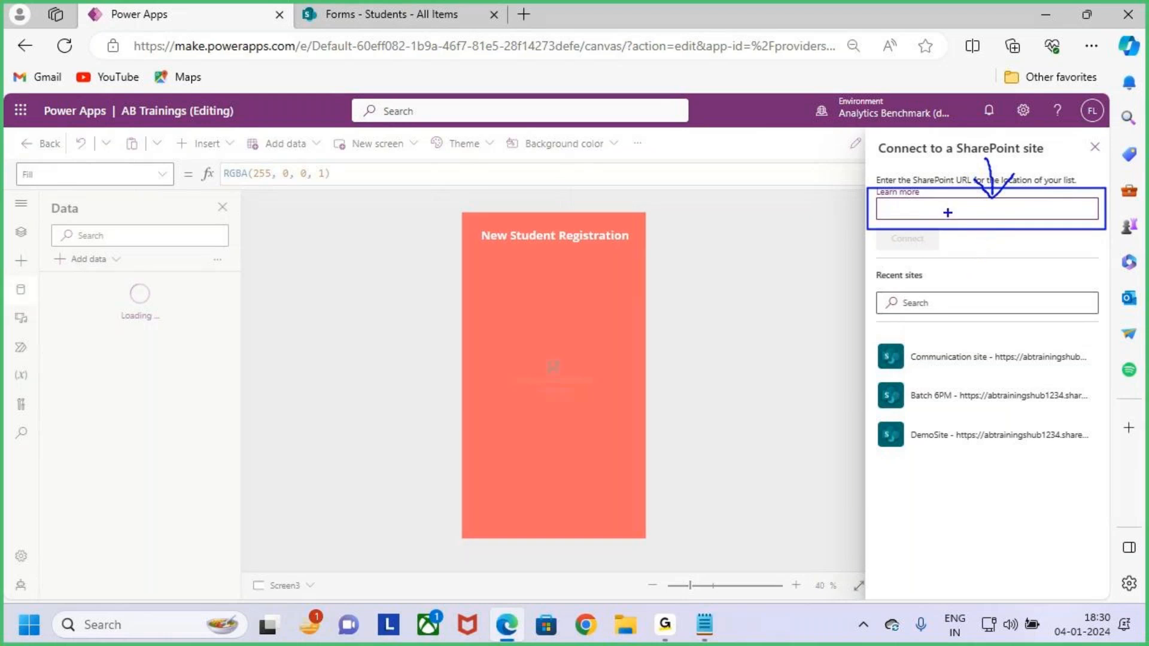
key(Escape)
key(ctrl+2)
drag(872, 170, 1083, 189)
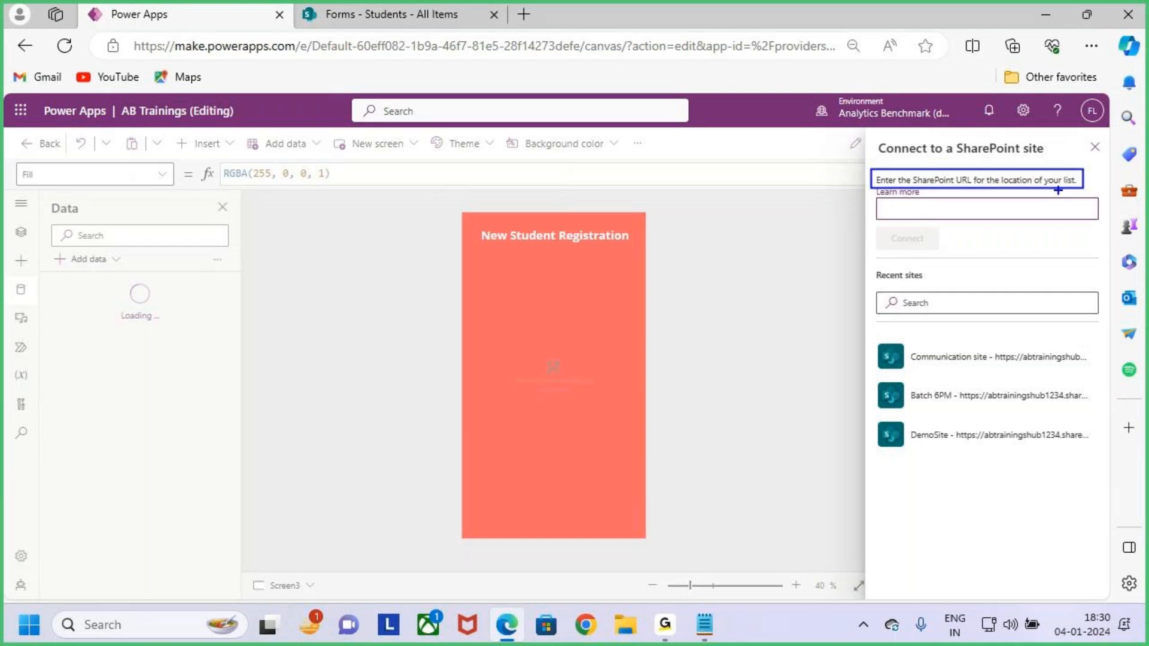
mouse_move(1011, 146)
mouse_down()
mouse_move(1031, 157)
mouse_move(1023, 196)
mouse_up()
key(Escape)
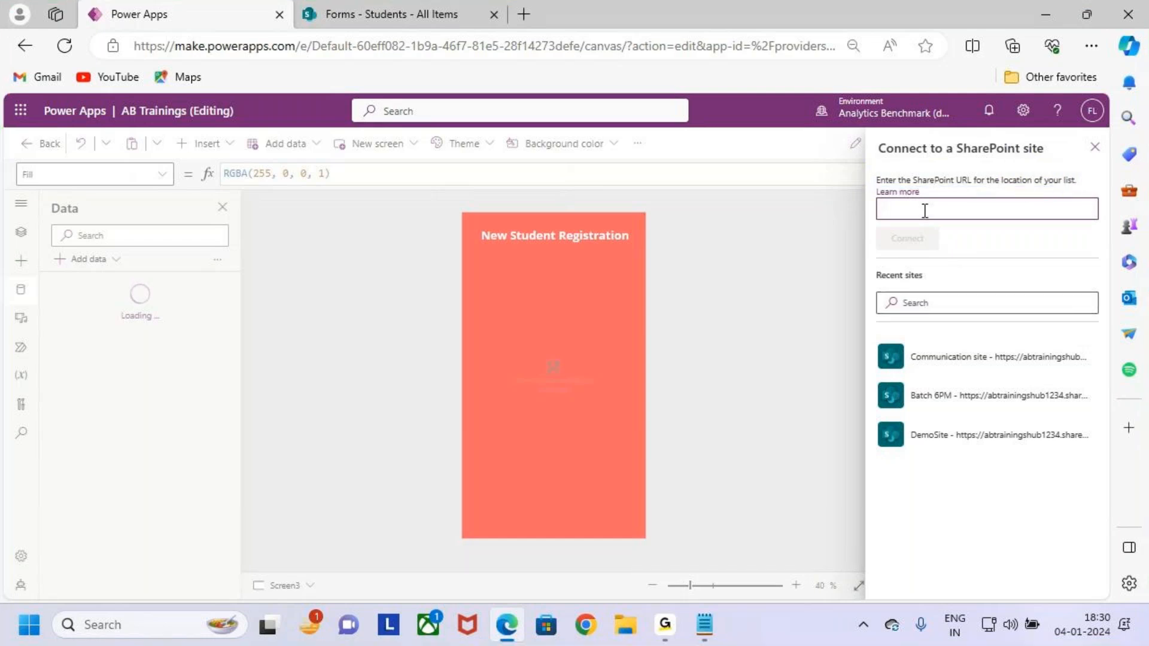
click(404, 10)
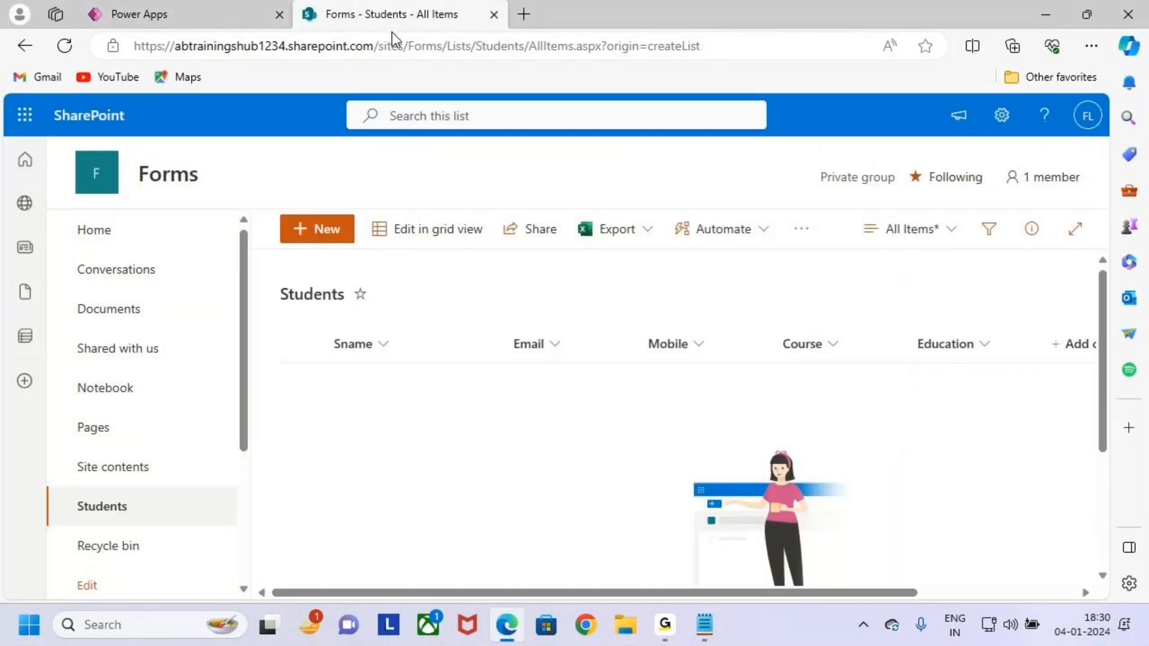
Copy the Students page URL up to /sites/Forms and focus Power Apps' site address field.
click(726, 46)
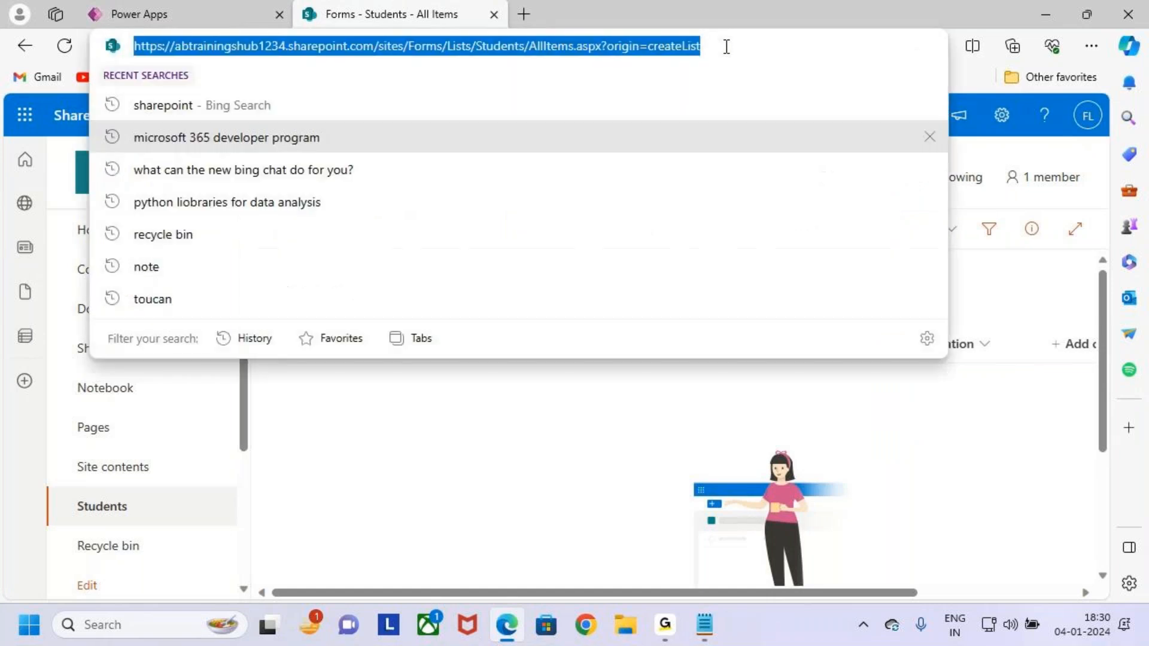
click(393, 24)
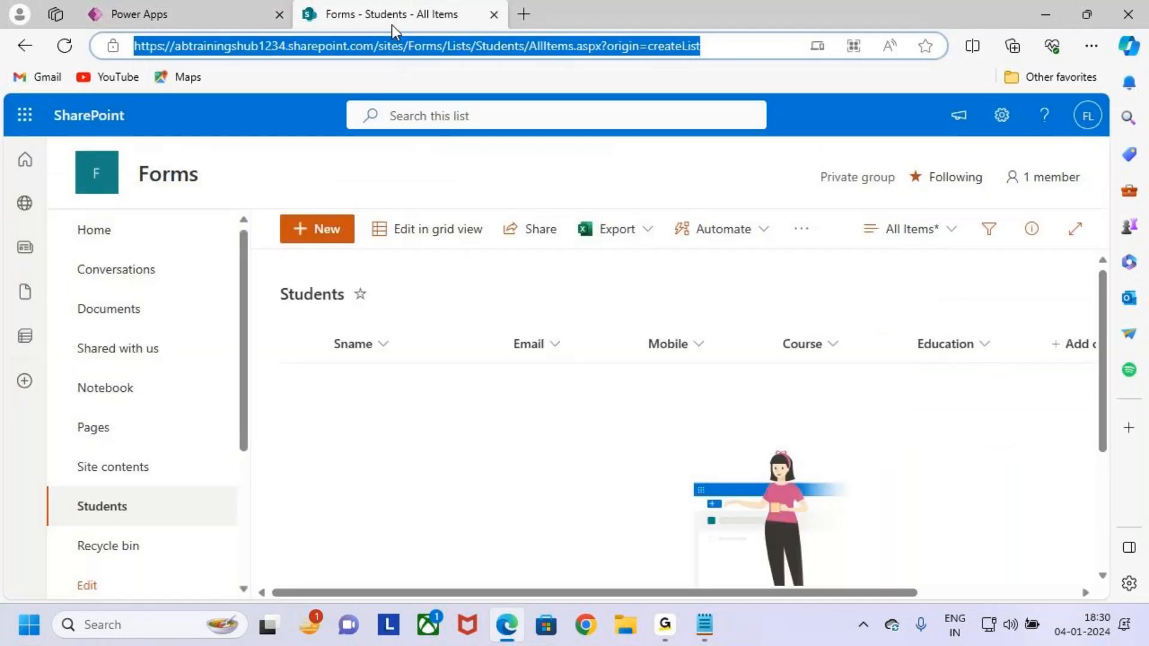
click(730, 46)
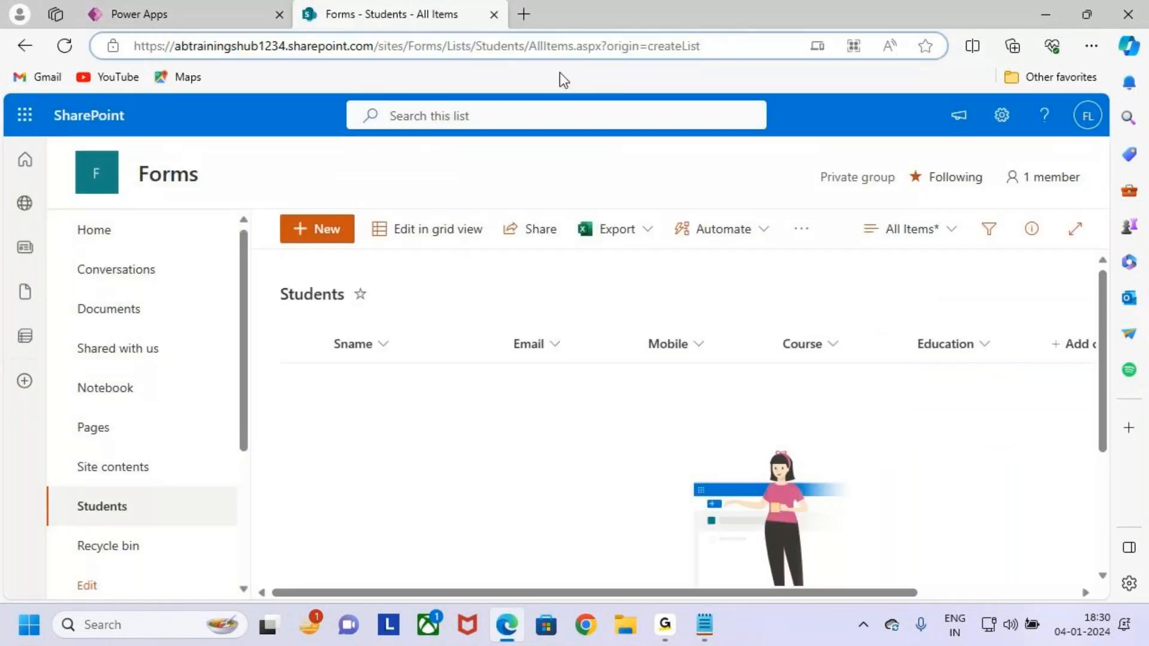
drag(525, 46, 519, 47)
drag(443, 46, 116, 57)
key(ctrl+c)
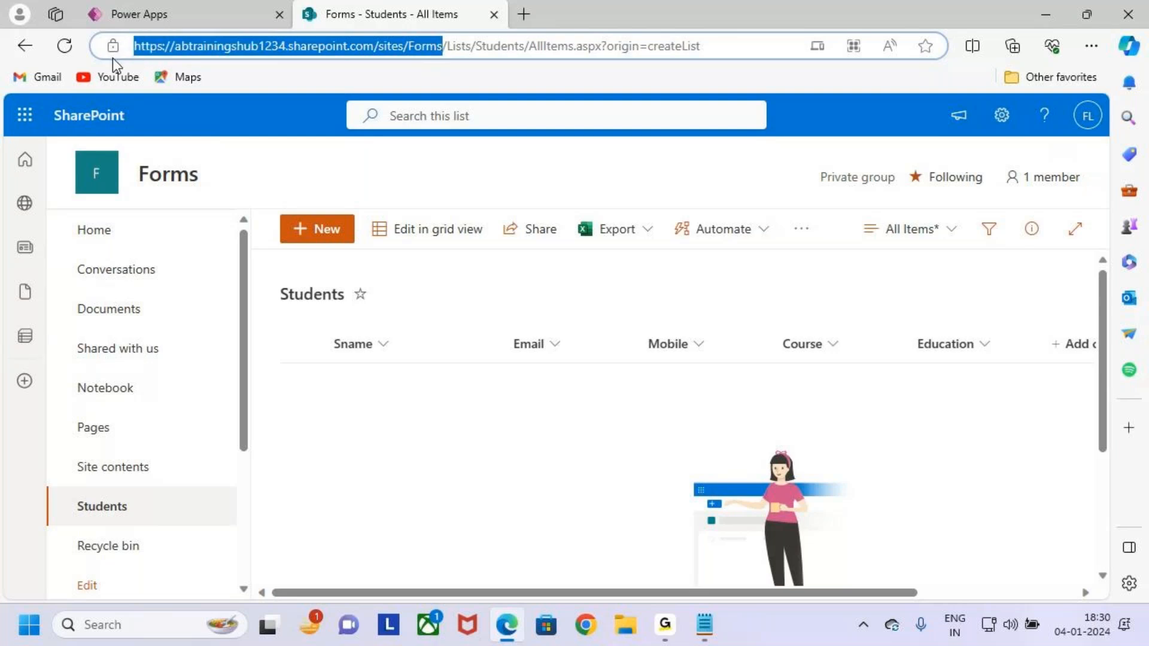
click(165, 15)
click(979, 209)
Paste the Forms site URL, connect, and show the matching Students list in SharePoint.
key(ctrl+v)
click(927, 244)
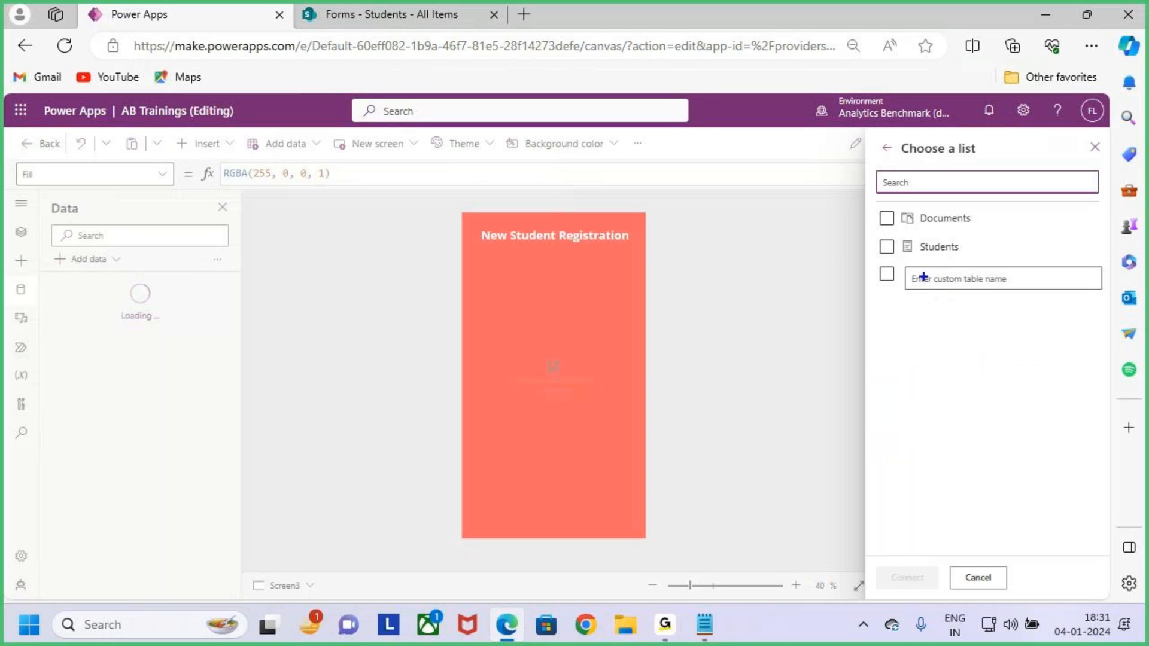
drag(885, 246, 901, 233)
click(411, 12)
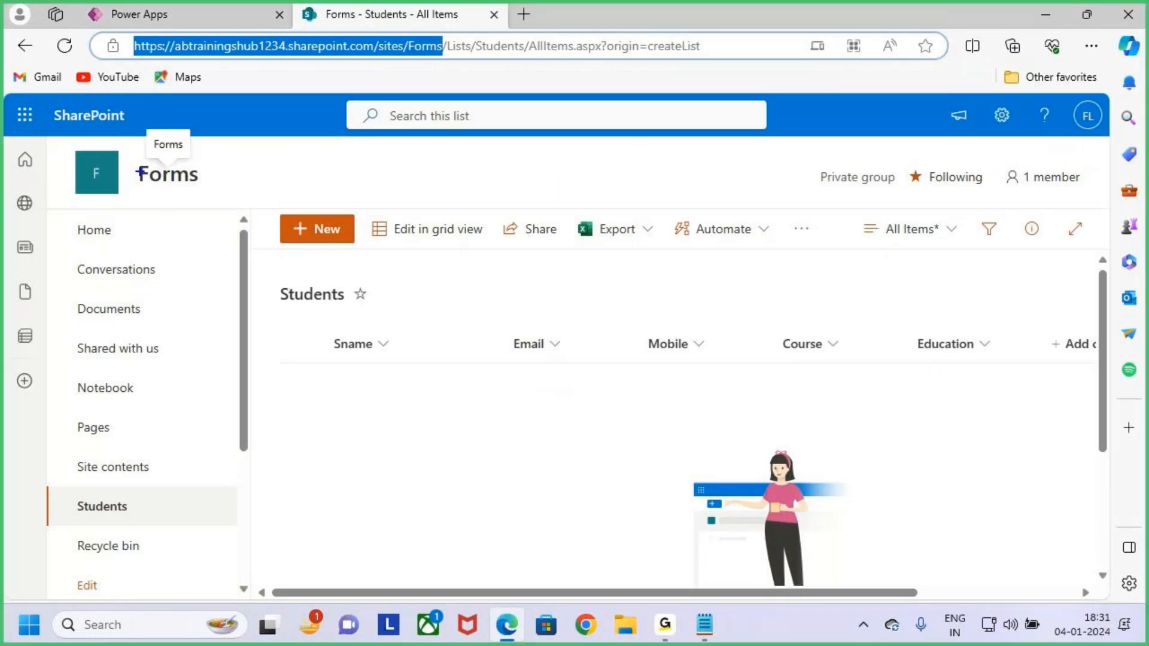
drag(123, 155, 216, 199)
drag(62, 489, 158, 522)
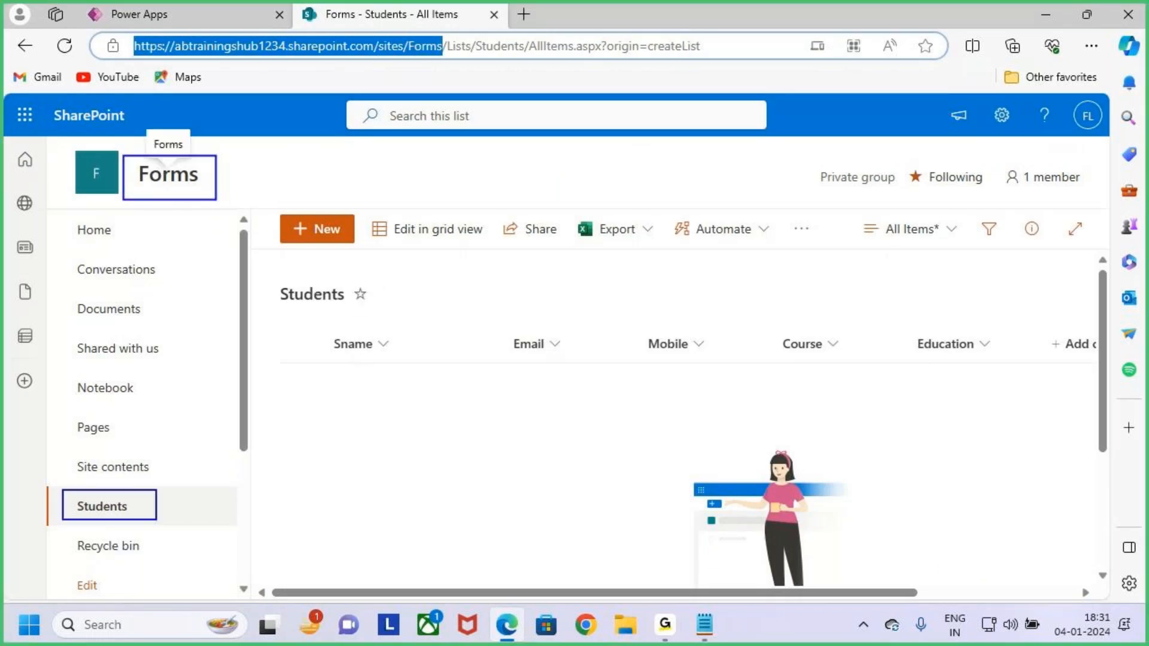
drag(277, 279, 392, 317)
key(Escape)
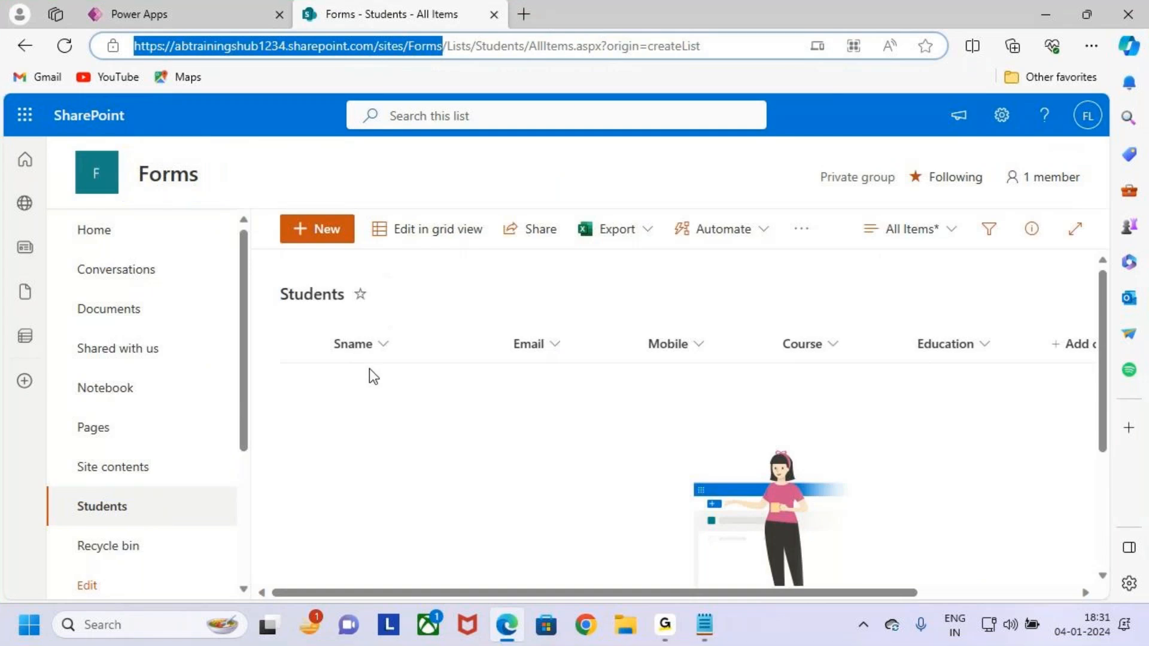
click(173, 15)
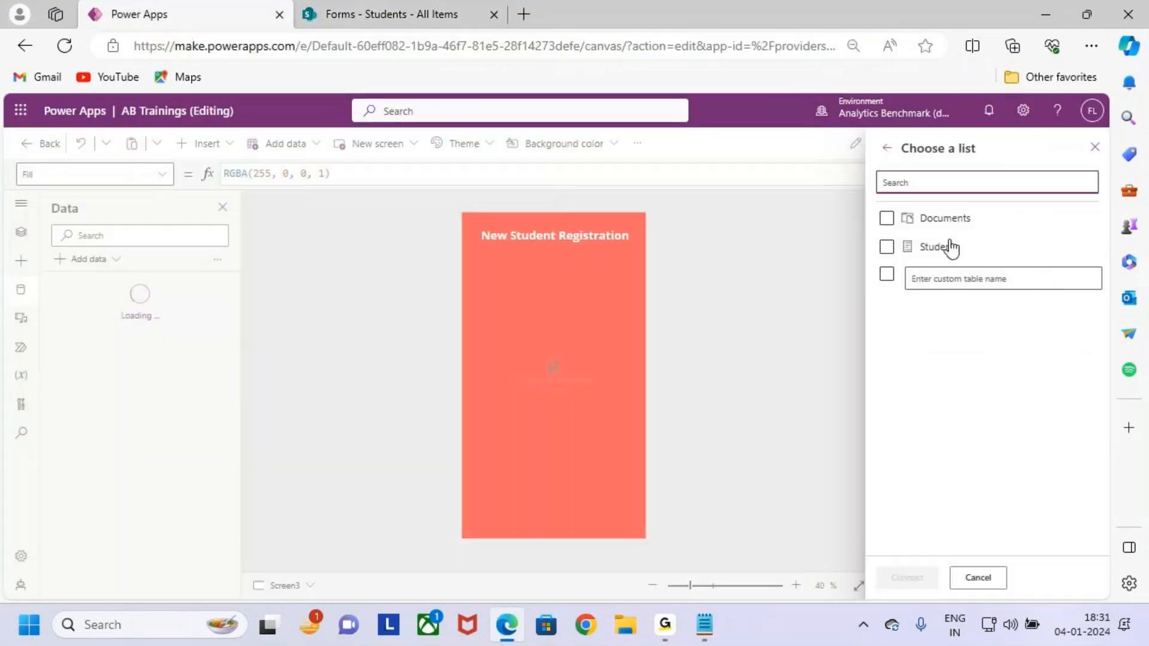
Tick the Students list, connect it, and highlight Students in the Data pane.
click(886, 247)
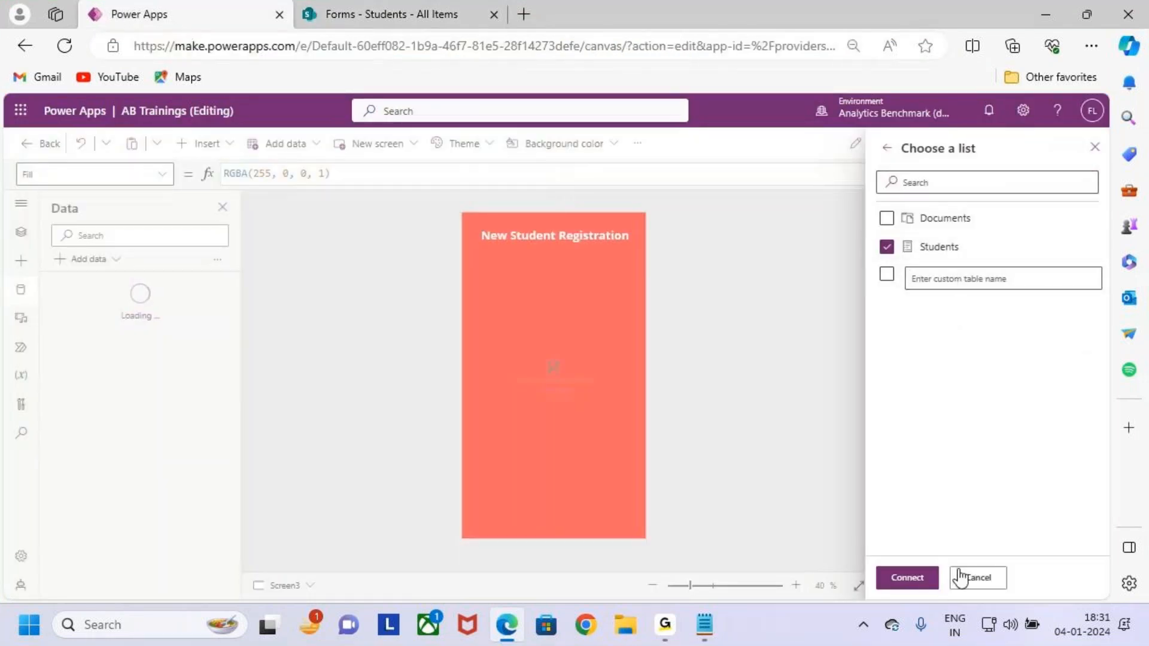
key(ctrl+2)
mouse_move(875, 558)
mouse_down()
mouse_move(951, 606)
mouse_move(981, 519)
mouse_up()
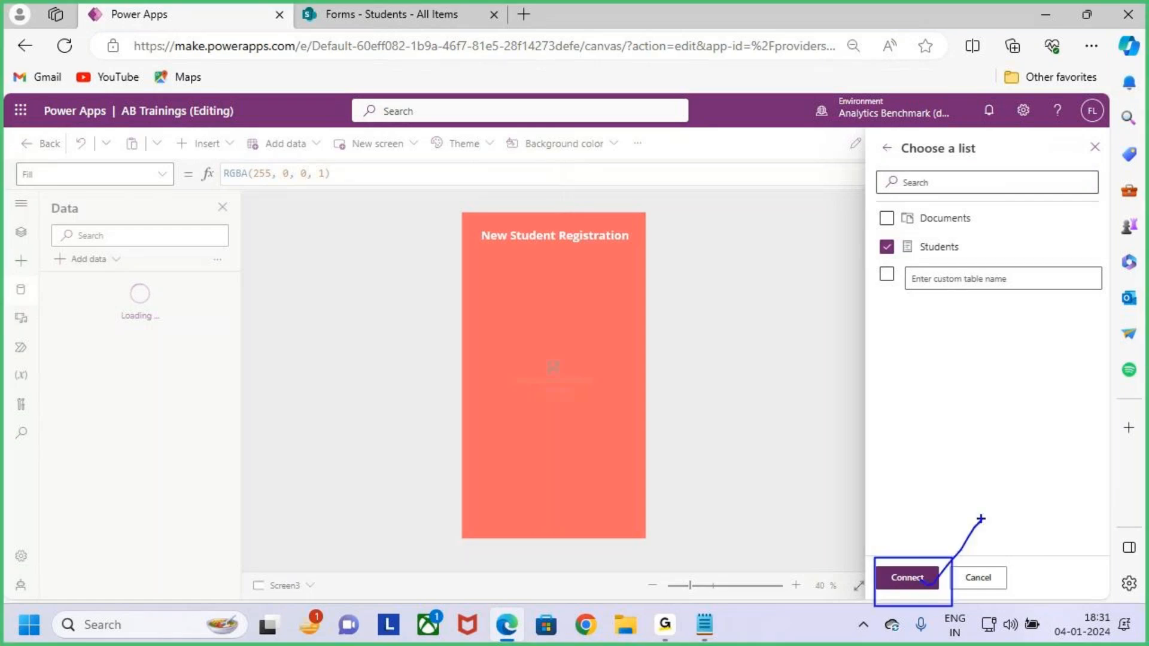
key(Escape)
click(916, 578)
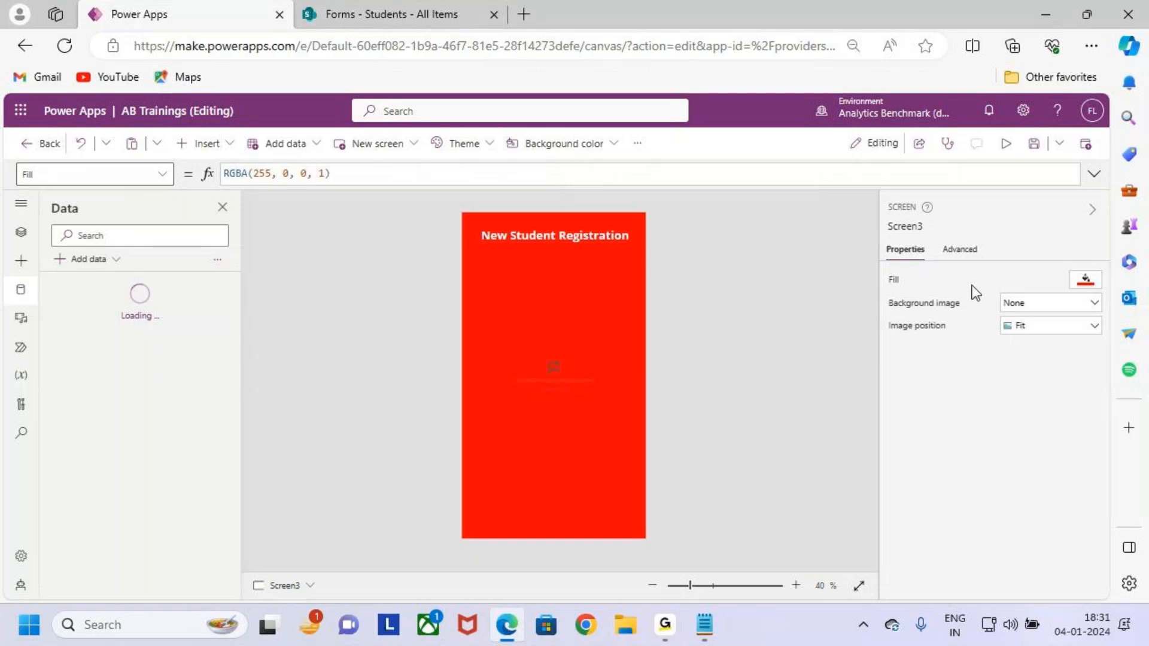
key(ctrl+2)
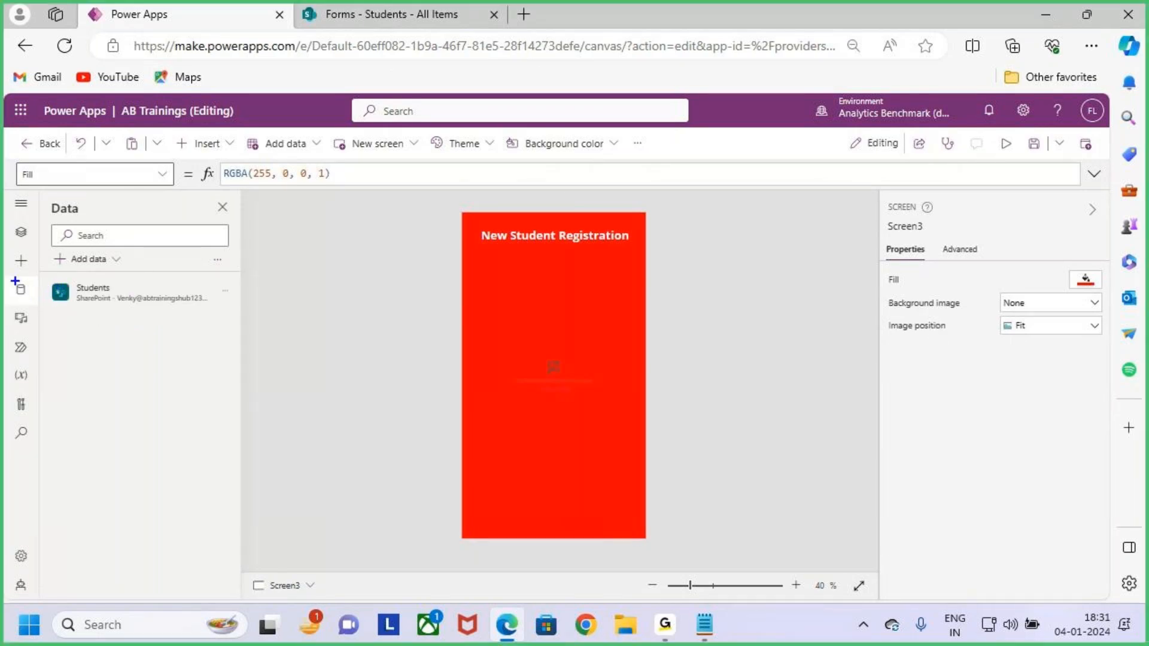
drag(7, 277, 37, 315)
mouse_move(44, 275)
mouse_down()
mouse_move(236, 316)
mouse_move(293, 223)
mouse_up()
key(e)
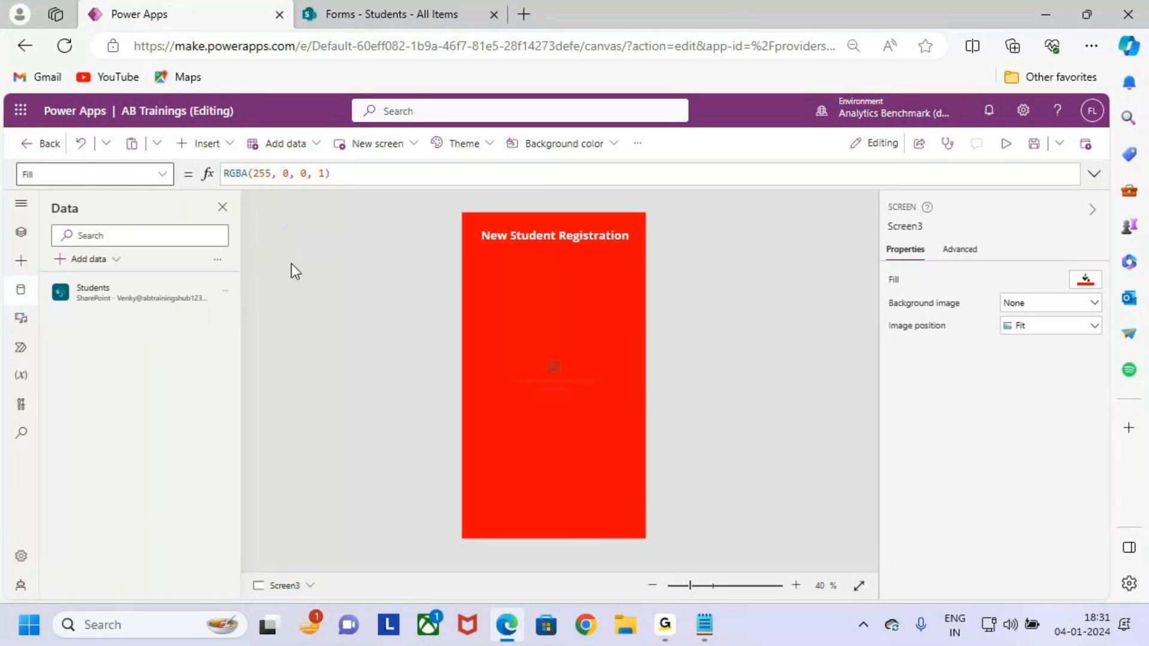
key(ctrl+2)
drag(80, 292, 112, 292)
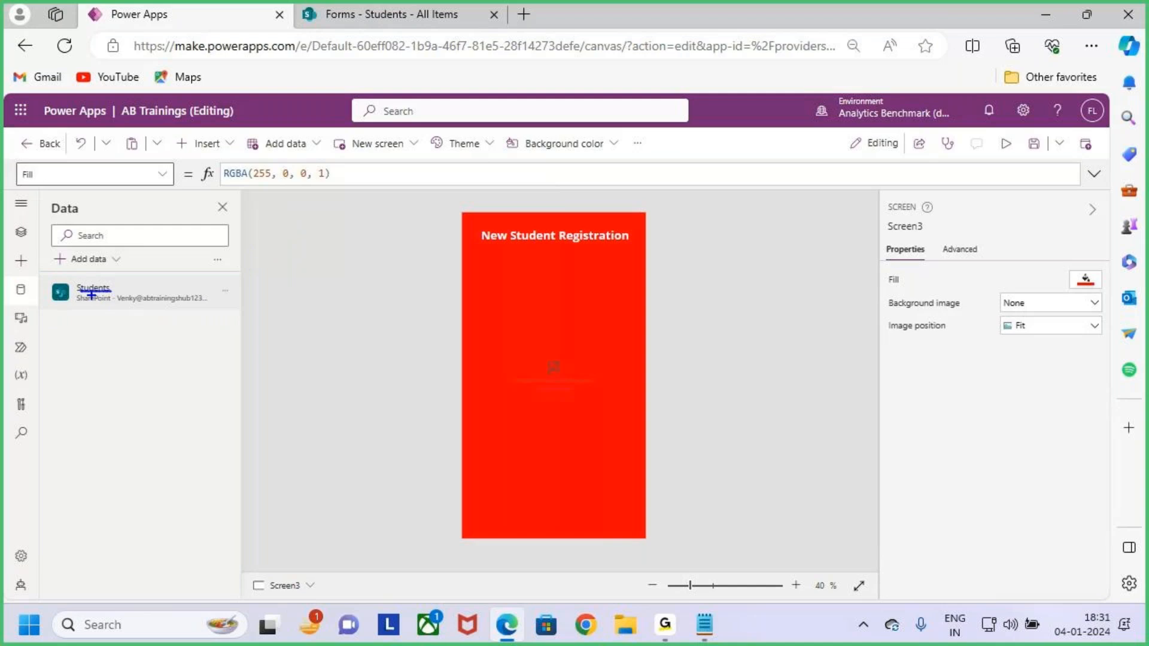
Select Form1 in Tree view and point out its Data source currently set to None.
key(Escape)
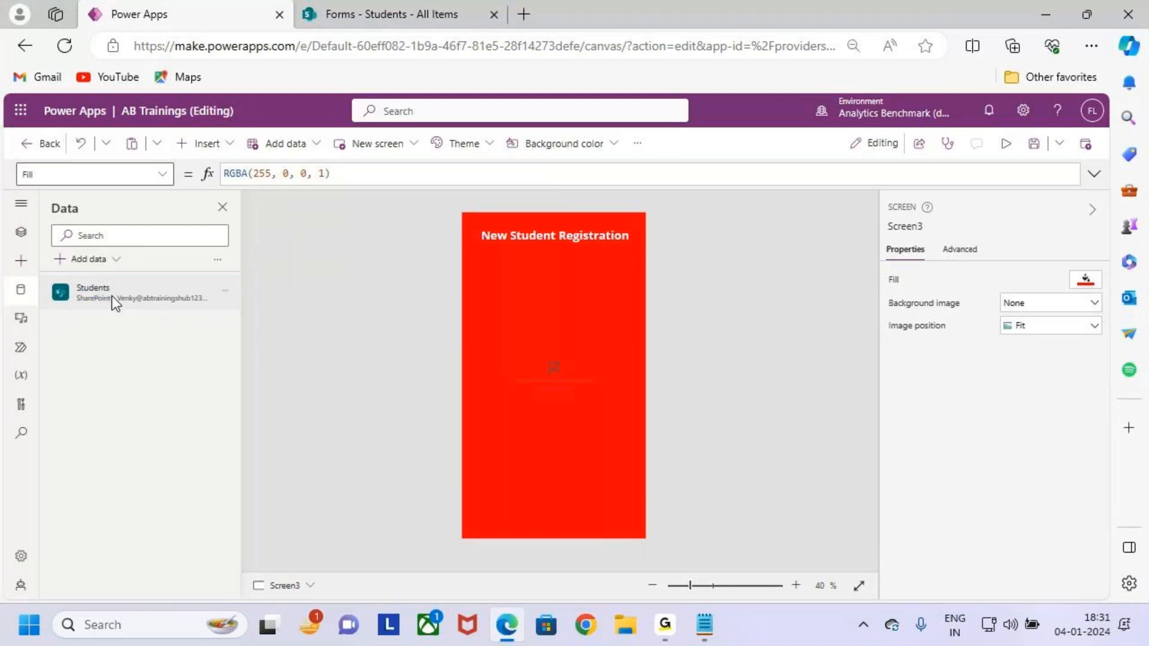
click(21, 232)
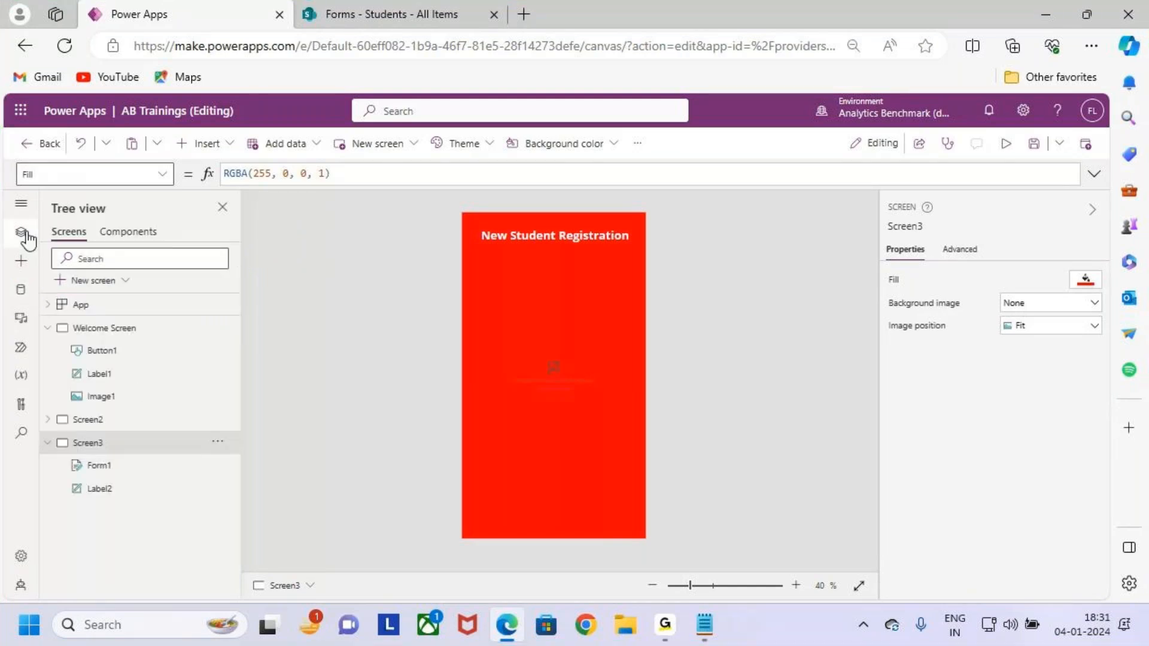
click(132, 475)
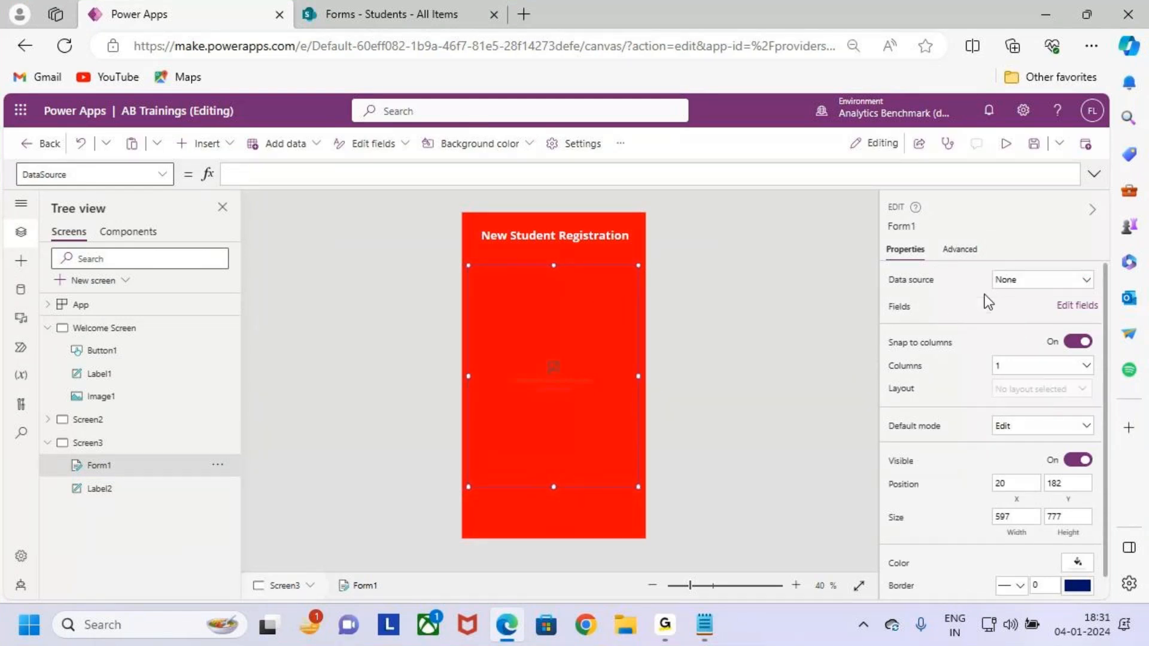
drag(882, 238, 946, 268)
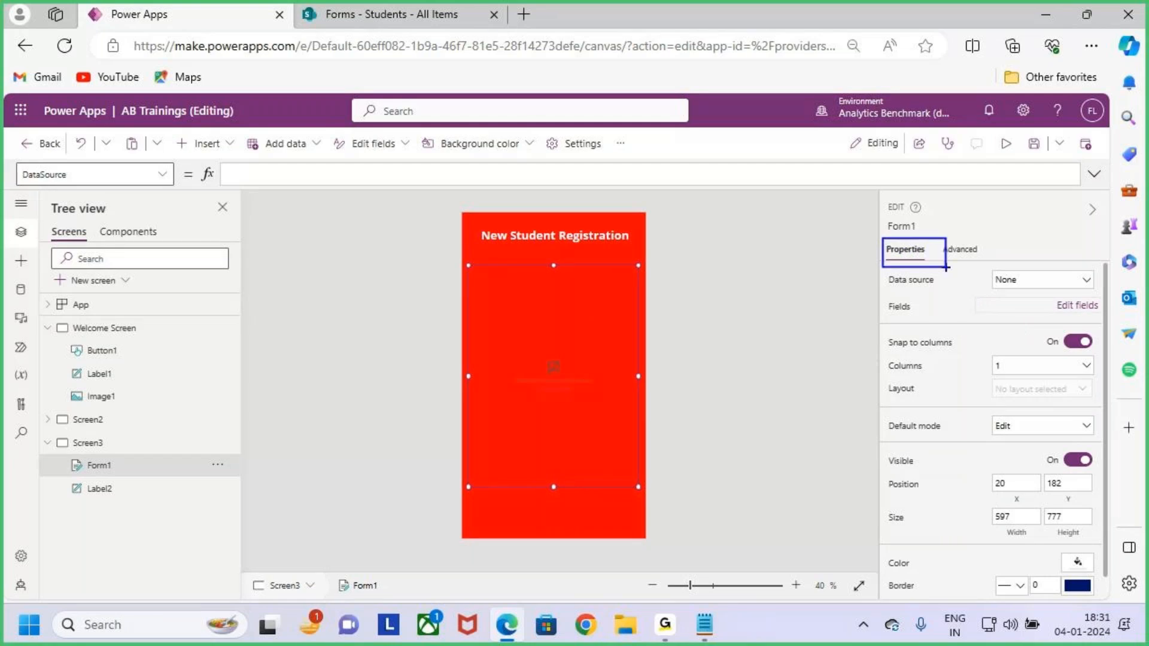
key(Escape)
key(ctrl+2)
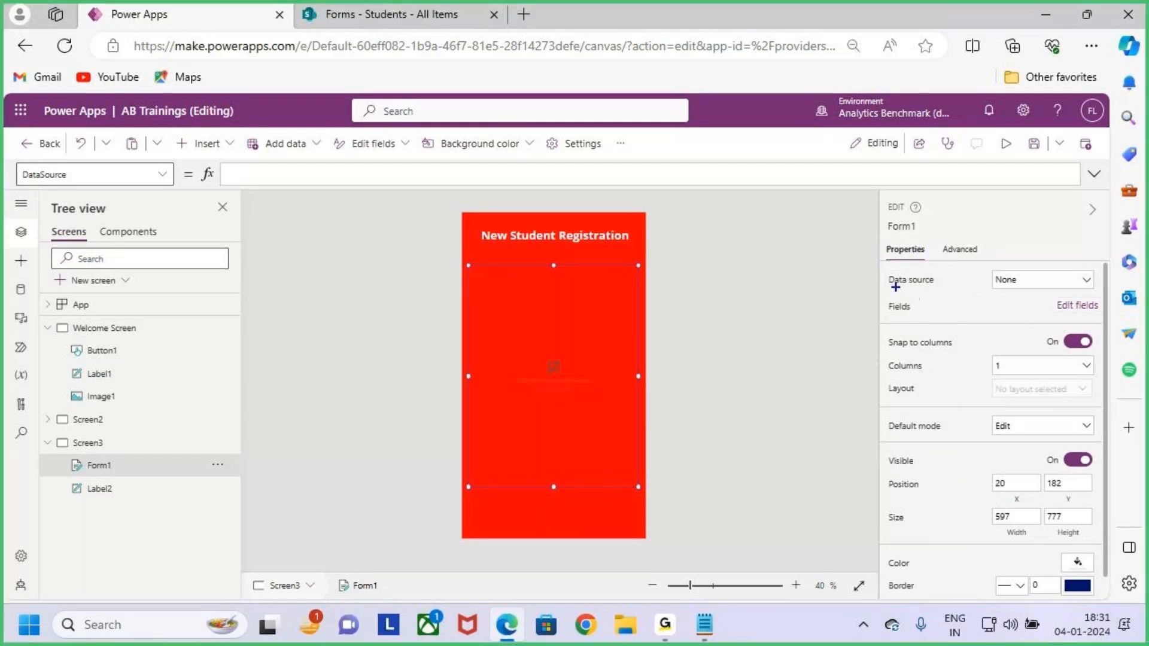
drag(881, 270, 941, 292)
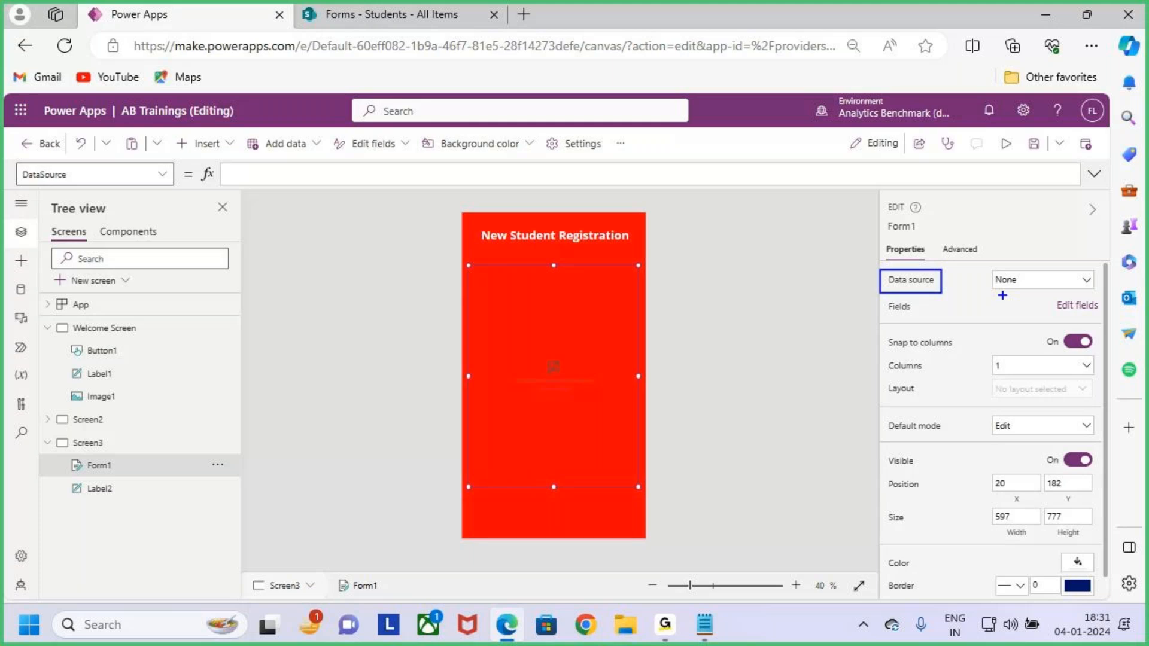
mouse_move(943, 280)
mouse_down()
mouse_move(988, 279)
mouse_move(978, 297)
mouse_up()
key(Escape)
key(ctrl+2)
drag(549, 327, 592, 278)
key(Escape)
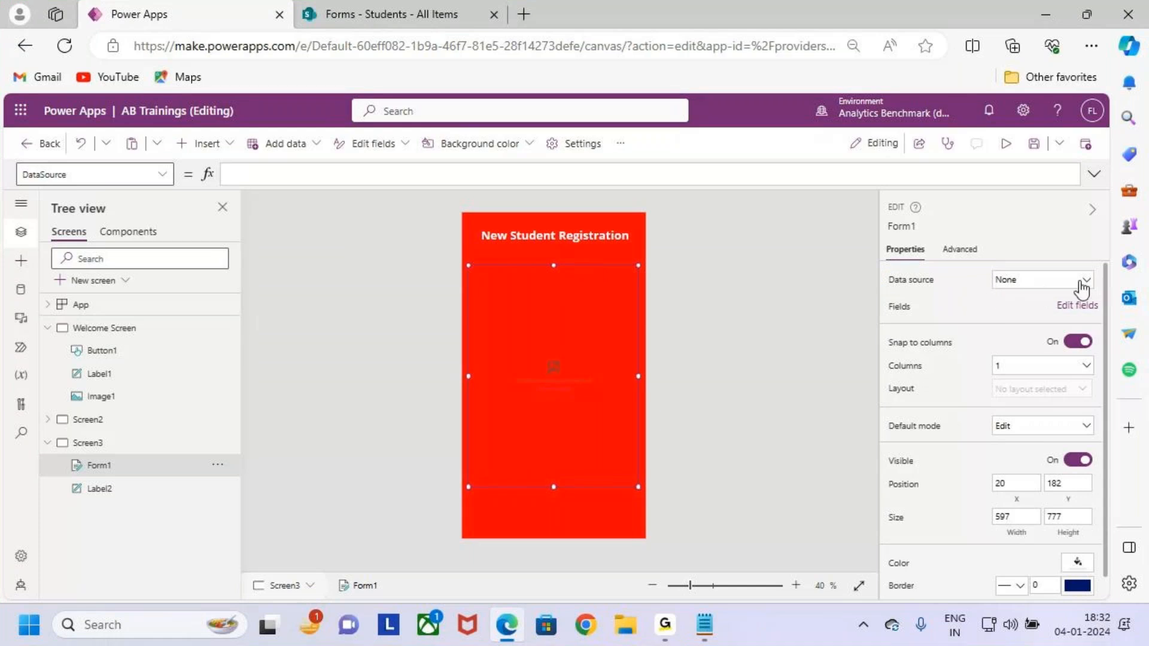
Set Form1's Data source to Students, generating its six fields.
click(1075, 281)
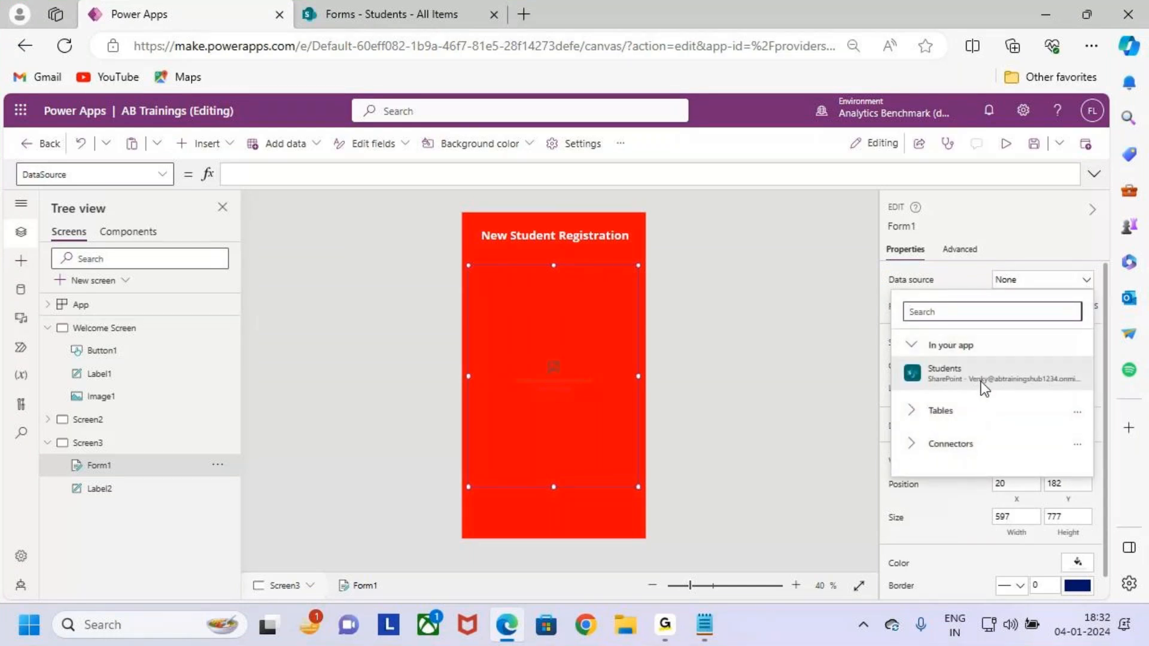
mouse_move(1017, 377)
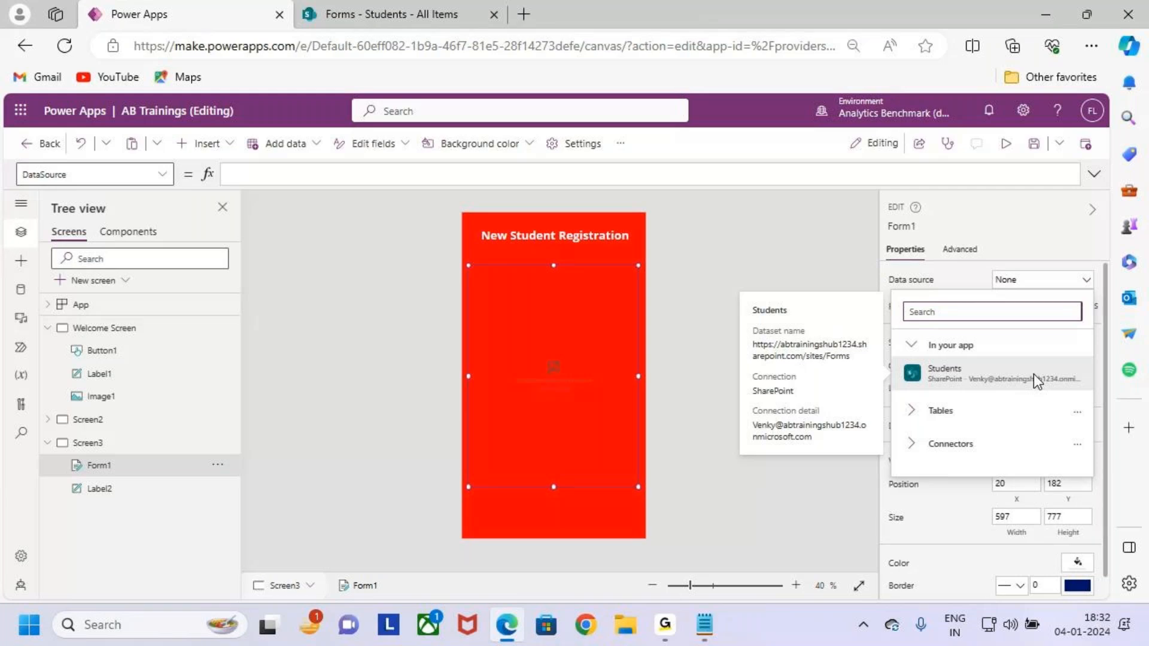
click(1032, 371)
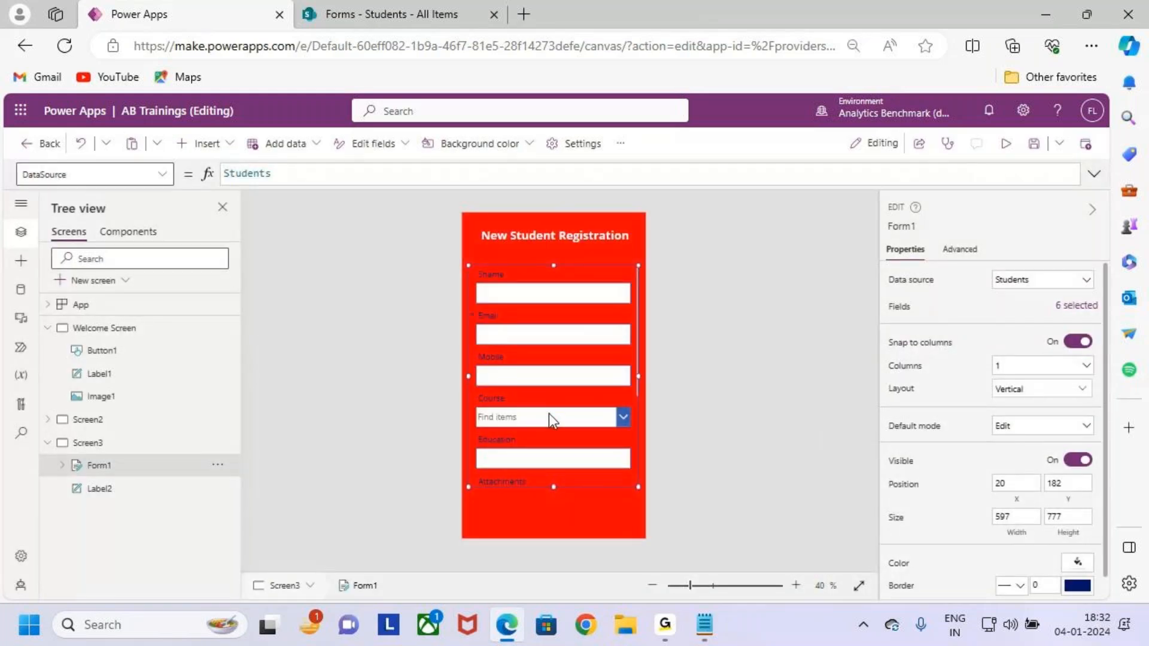
scroll(556, 410, up, 2)
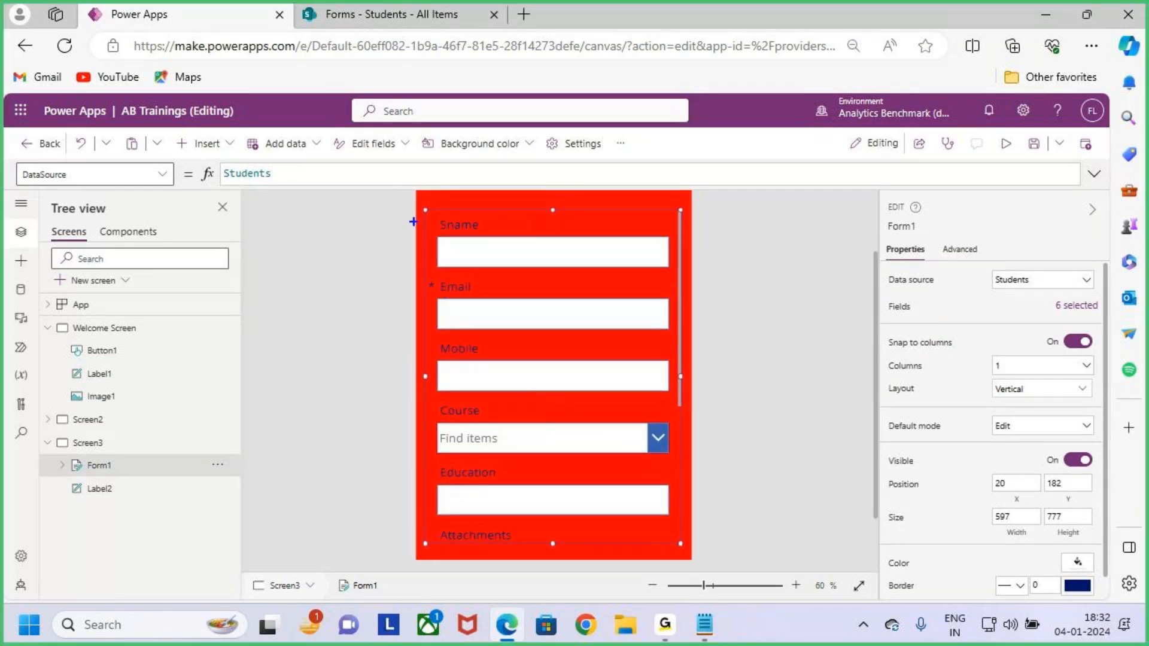
mouse_move(423, 208)
mouse_down()
mouse_move(546, 430)
mouse_move(681, 547)
mouse_up()
drag(570, 387, 686, 295)
drag(879, 263, 959, 304)
drag(994, 288, 1070, 276)
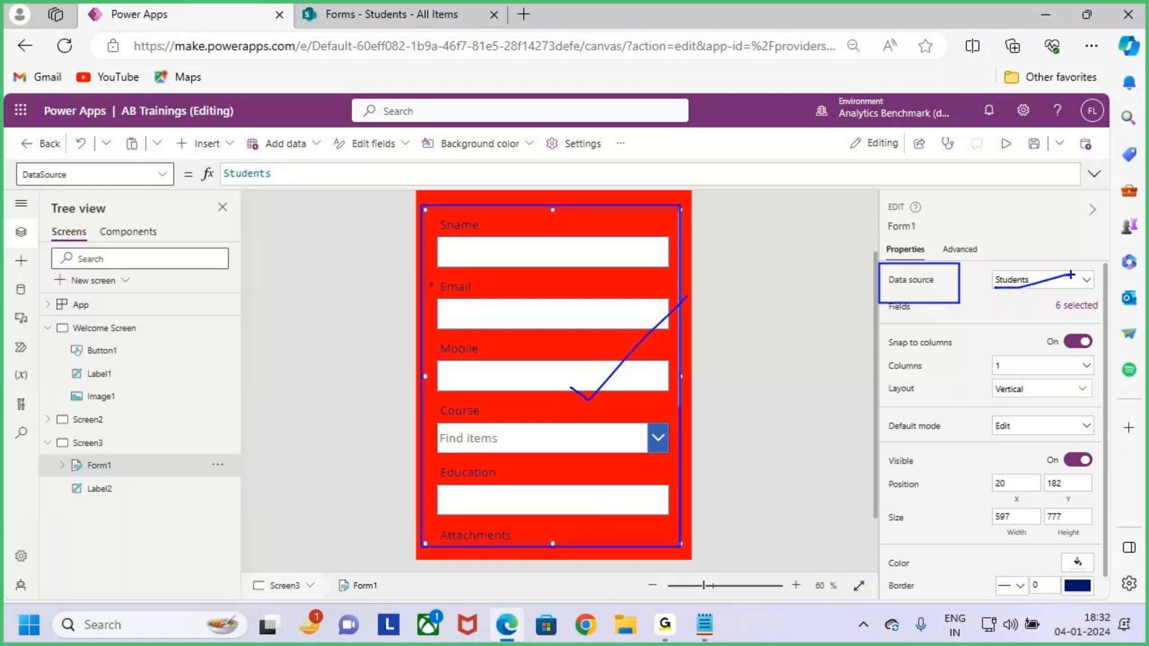
key(Escape)
Compare the form fields with the Students list columns in SharePoint.
click(371, 12)
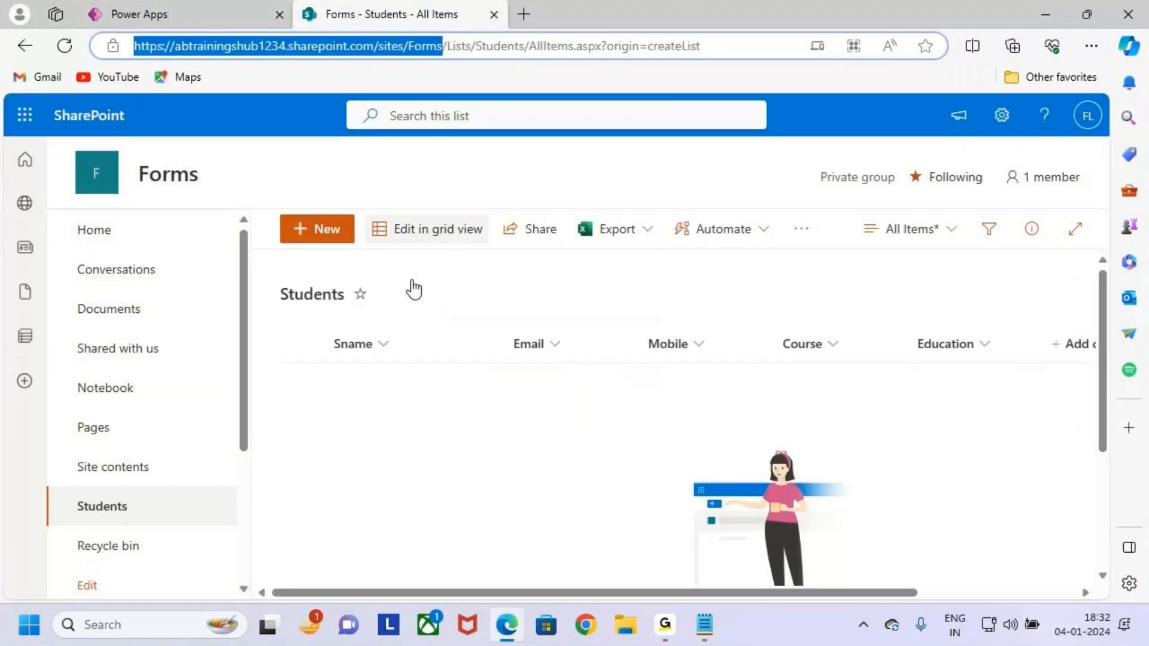
drag(305, 330, 1001, 386)
drag(586, 343, 714, 260)
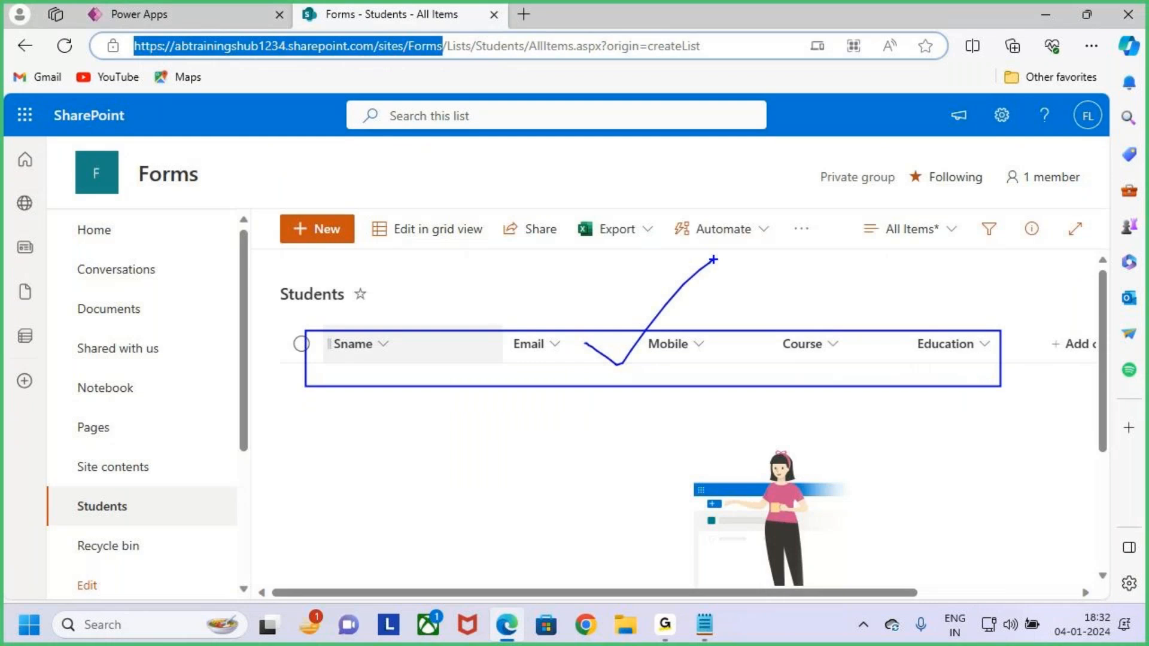
key(Escape)
click(179, 14)
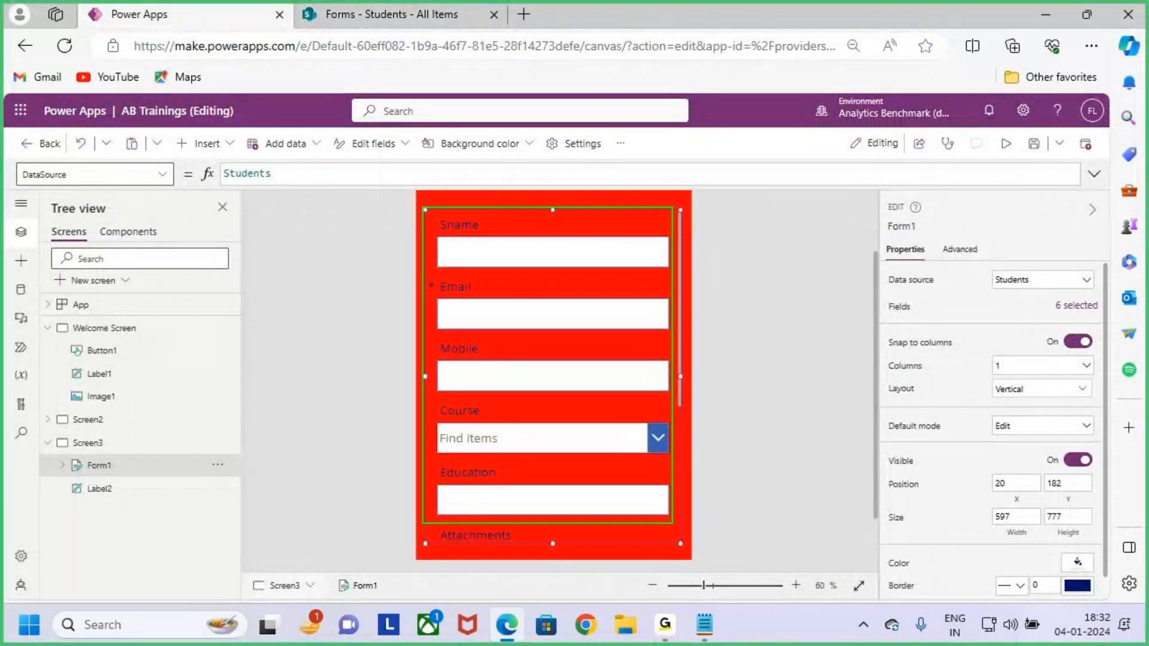
Annotate the form on screen and point out the Sname field label.
drag(686, 543, 683, 547)
drag(681, 458, 778, 364)
key(Escape)
scroll(699, 386, down, 1)
scroll(699, 382, down, 1)
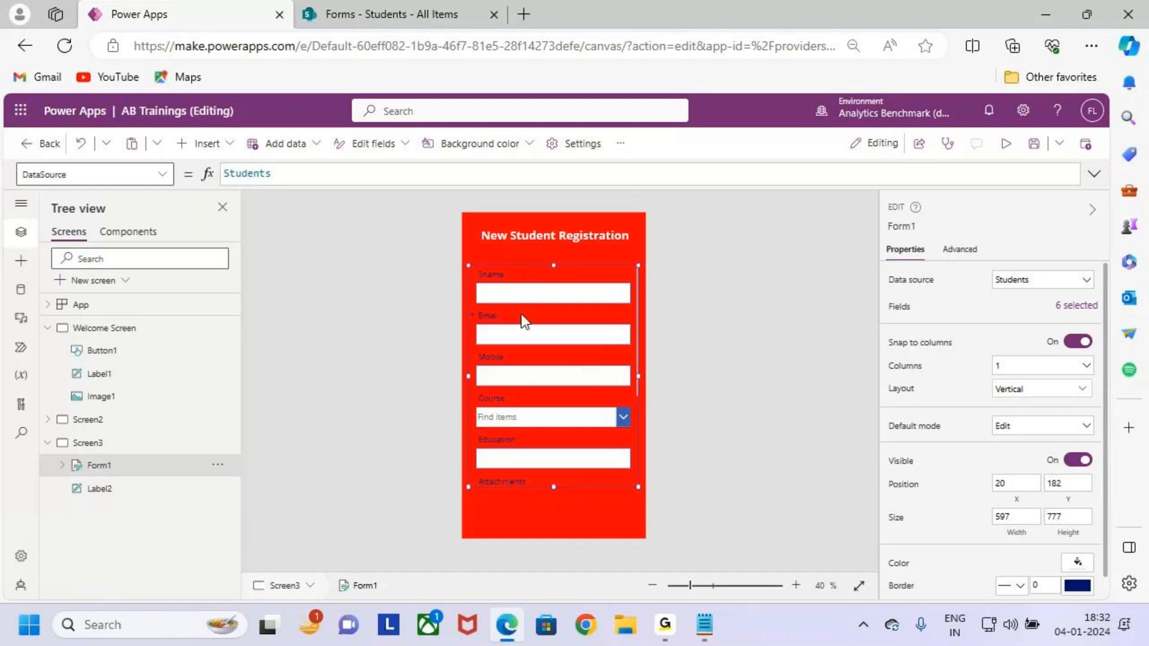
key(ctrl+2)
drag(506, 274, 531, 248)
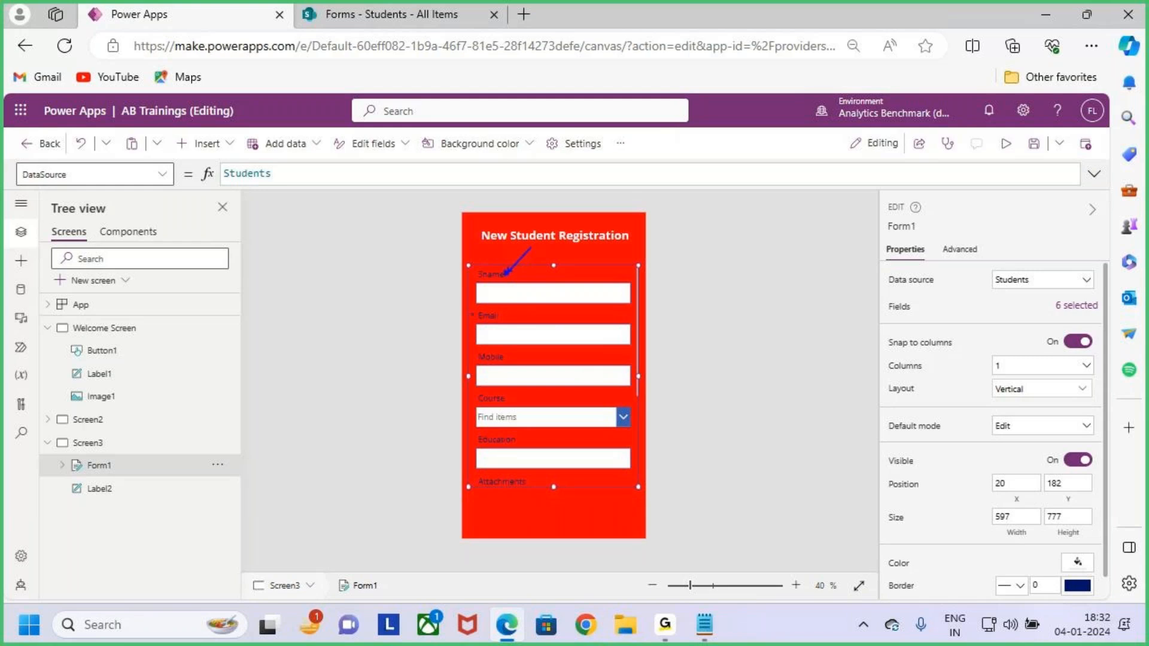
key(Escape)
Make the Sname label white, Semibold and font size 26.
click(502, 283)
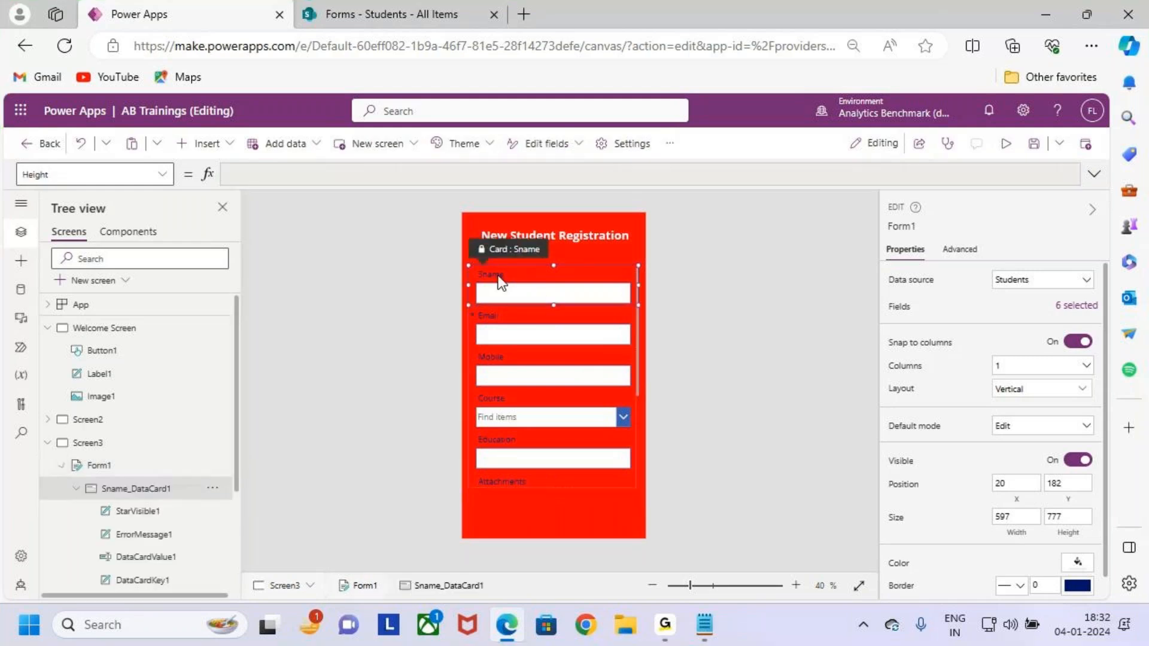
click(497, 274)
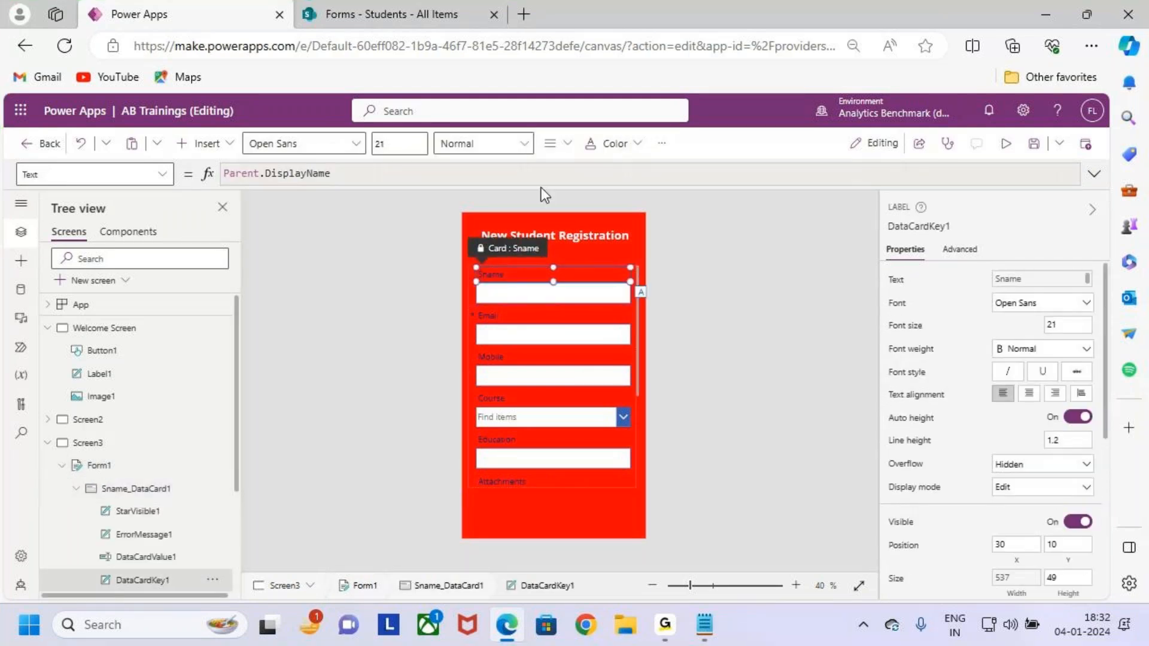
click(614, 145)
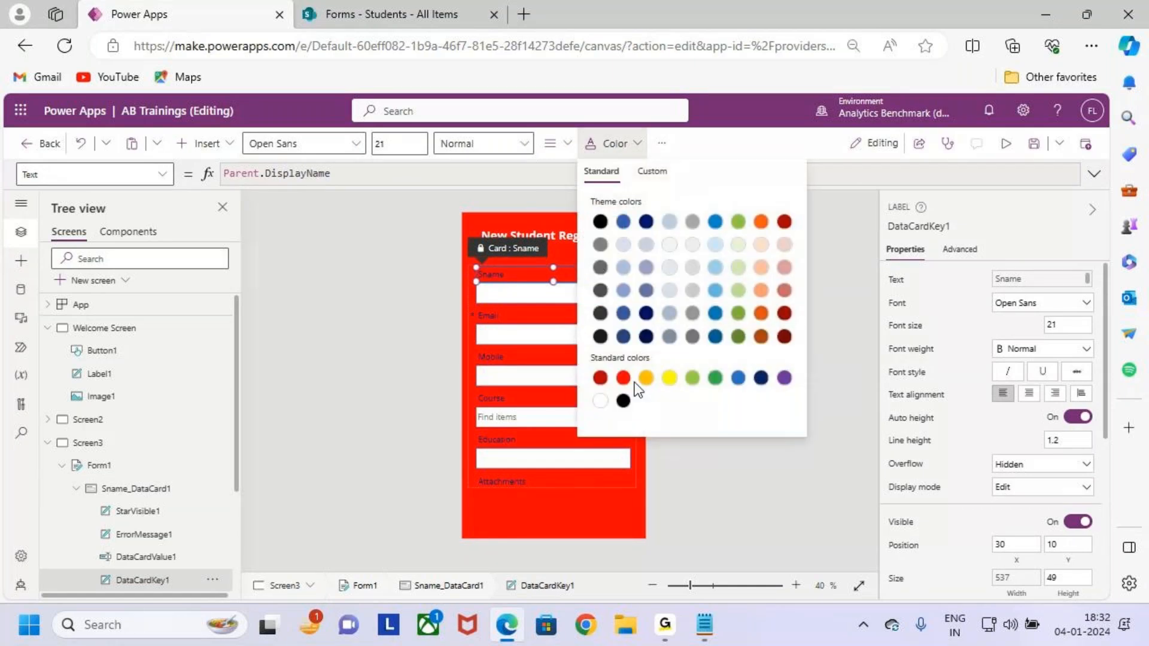
click(482, 144)
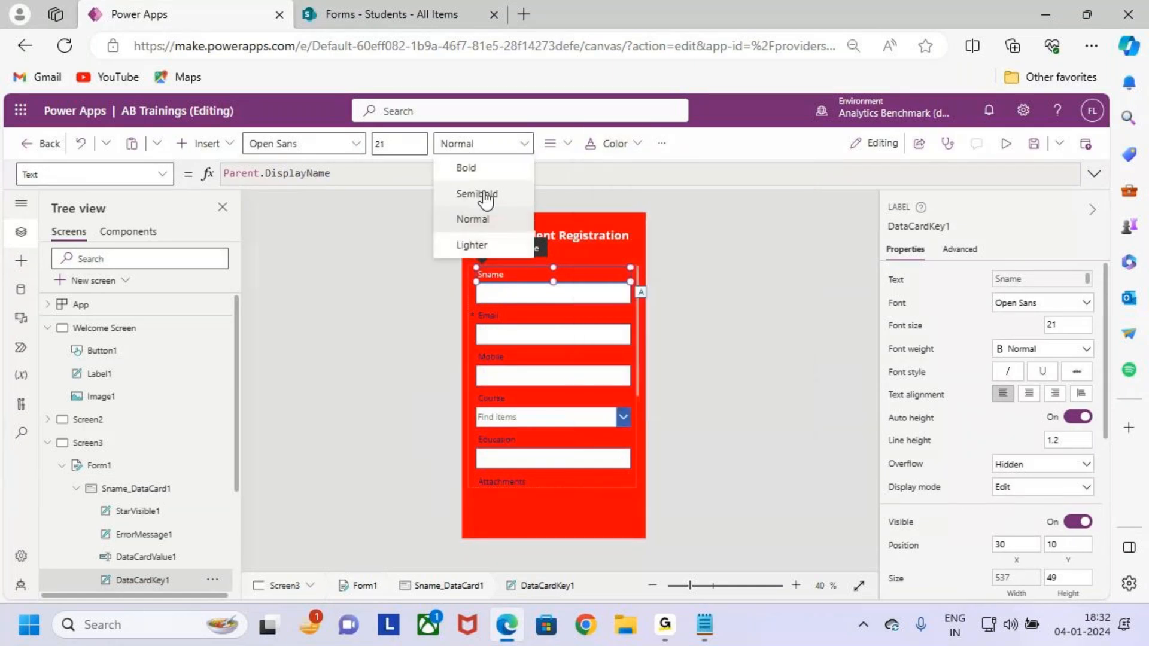
click(477, 194)
click(378, 143)
text(26)
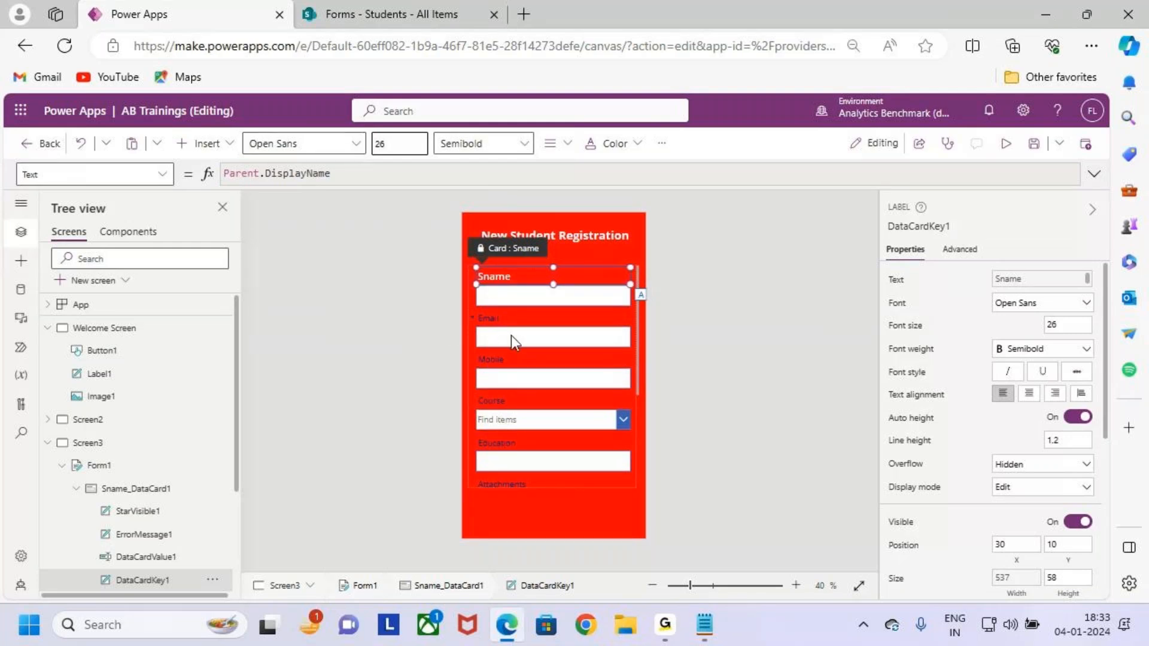
Make the Email label Semibold, font size 26 and white.
click(518, 321)
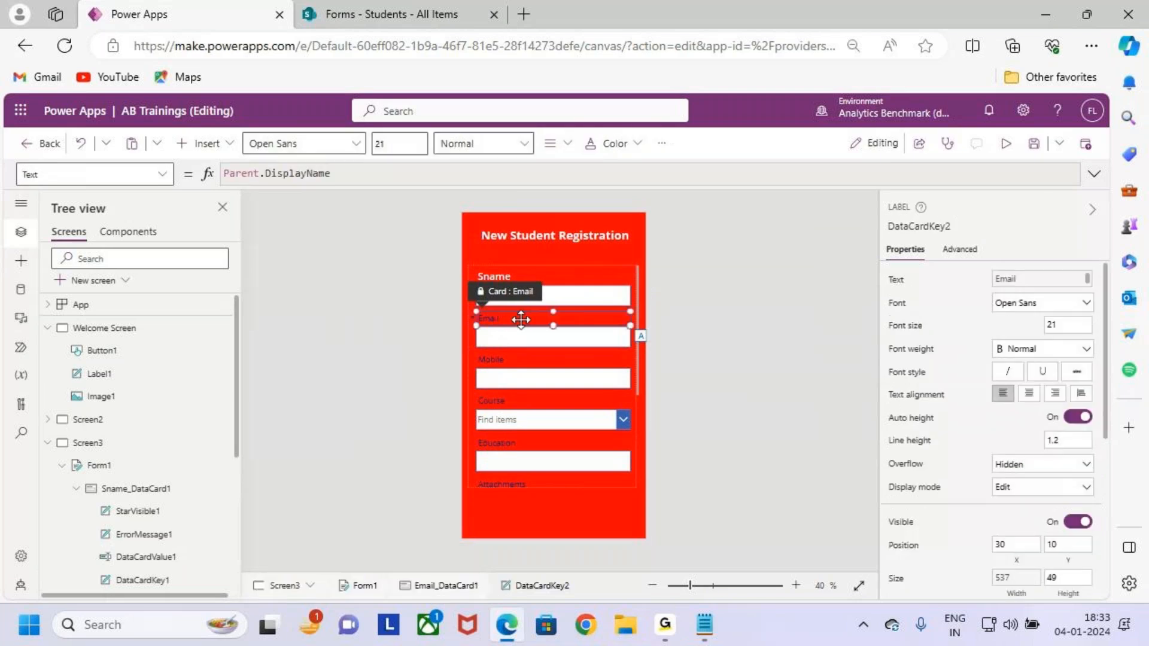
click(505, 146)
click(519, 195)
drag(388, 144, 343, 151)
text(26)
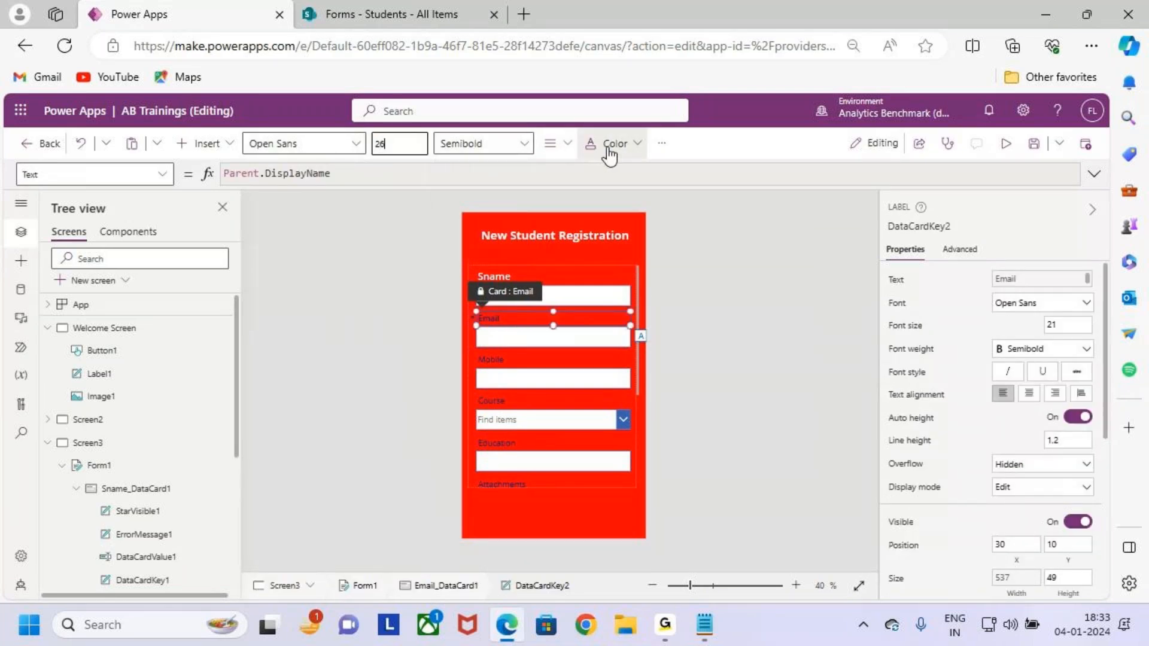
key(Return)
click(627, 161)
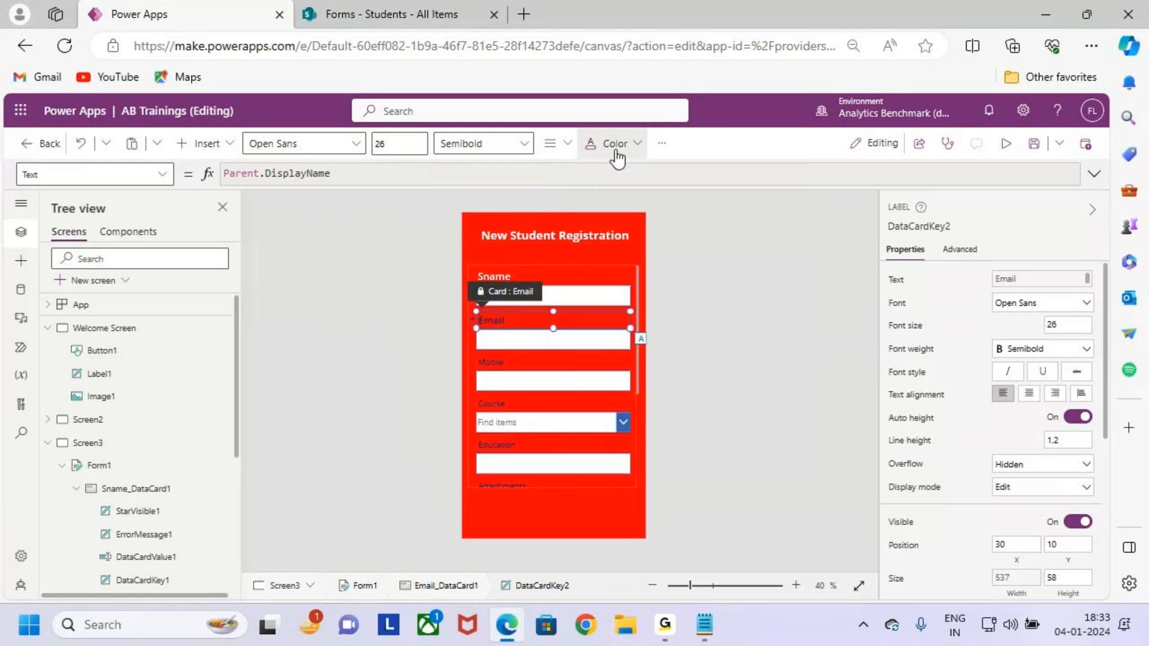
click(616, 144)
click(601, 402)
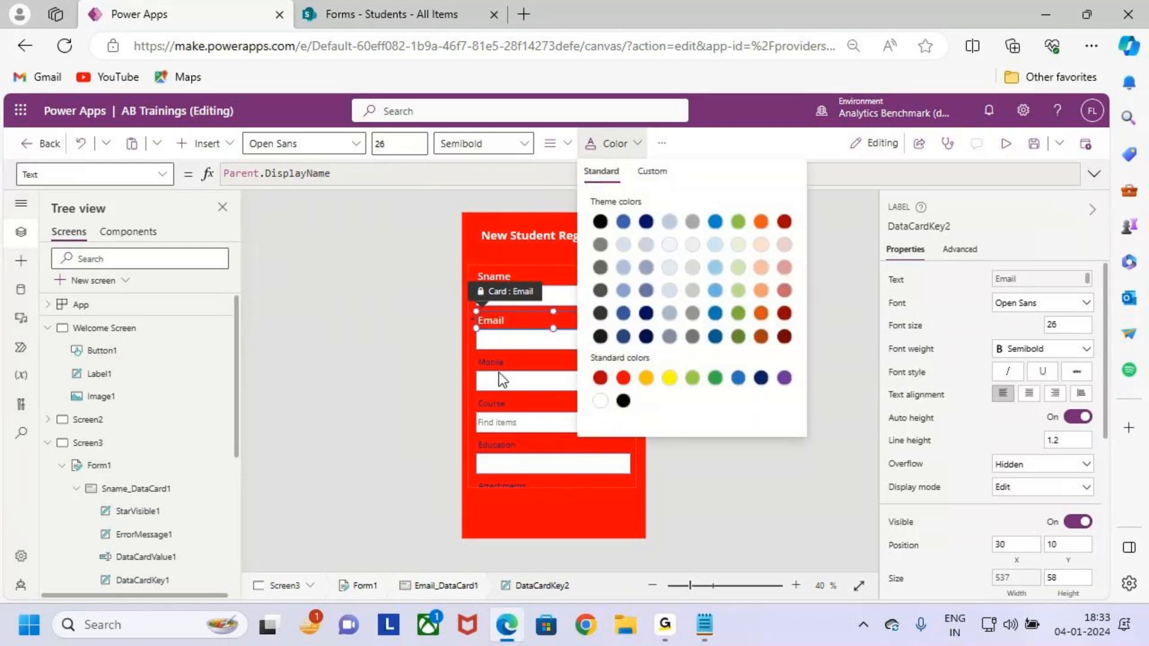
Make the Mobile label white, Semibold and font size 26.
click(500, 370)
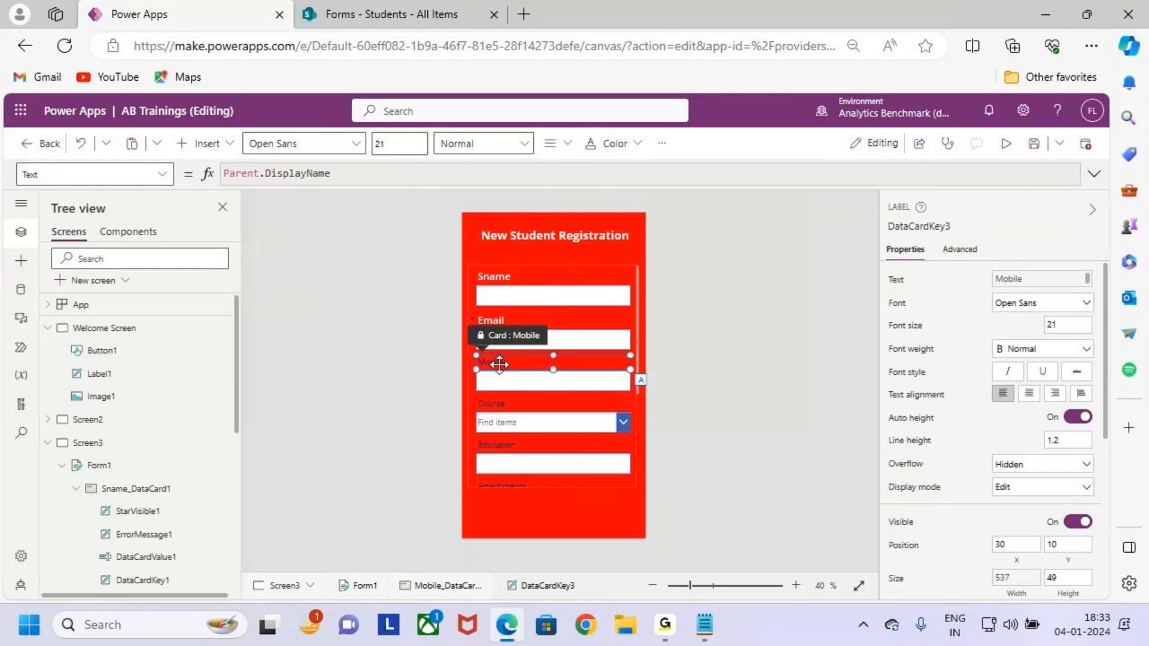
click(616, 143)
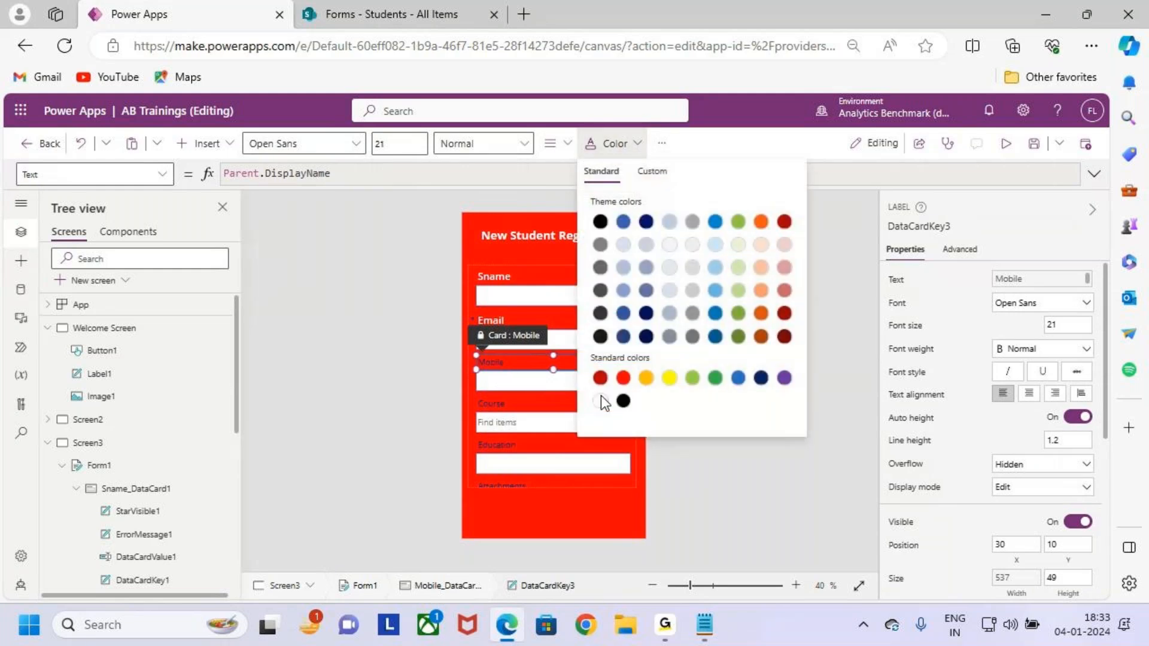
click(601, 401)
click(509, 143)
click(477, 193)
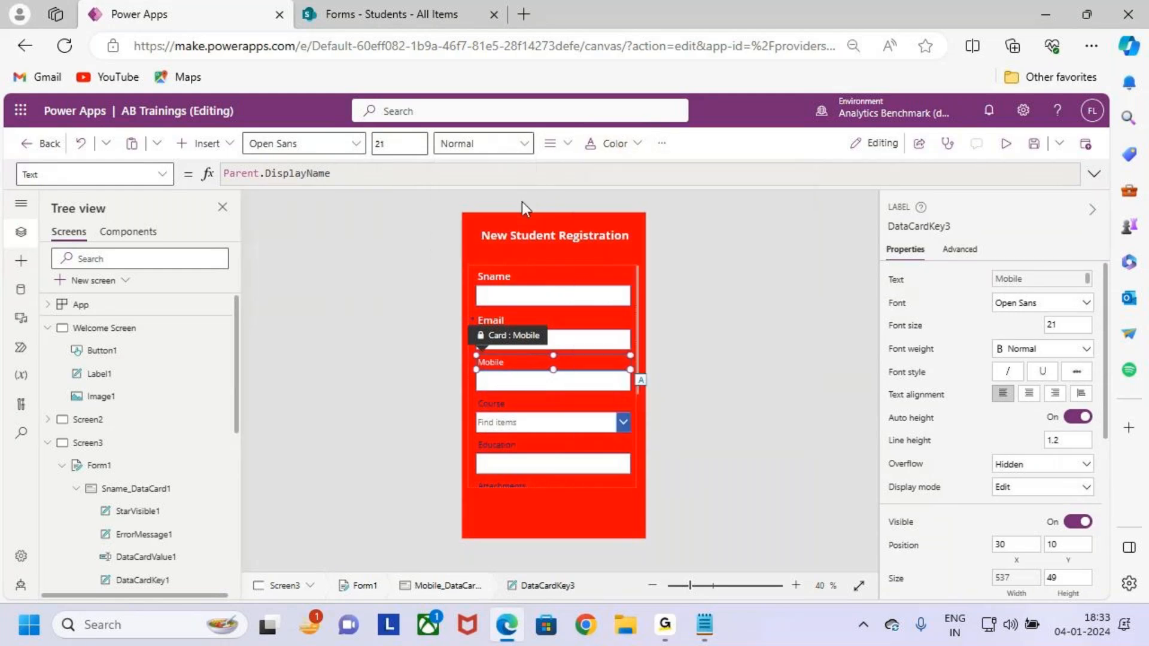
text(26)
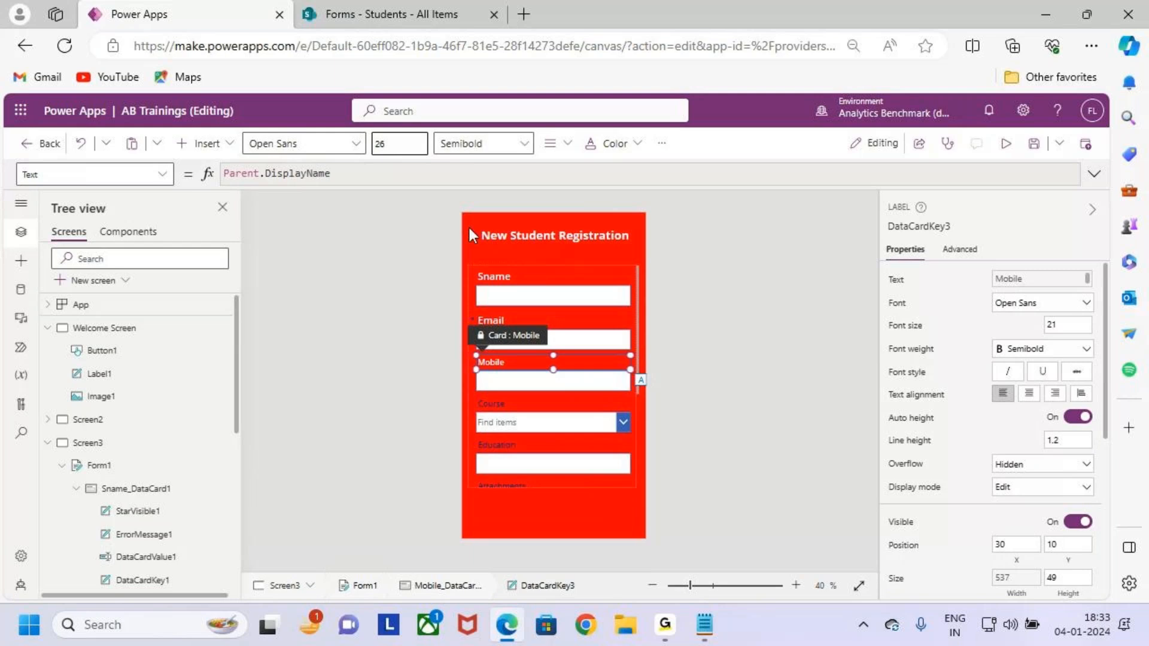
key(Return)
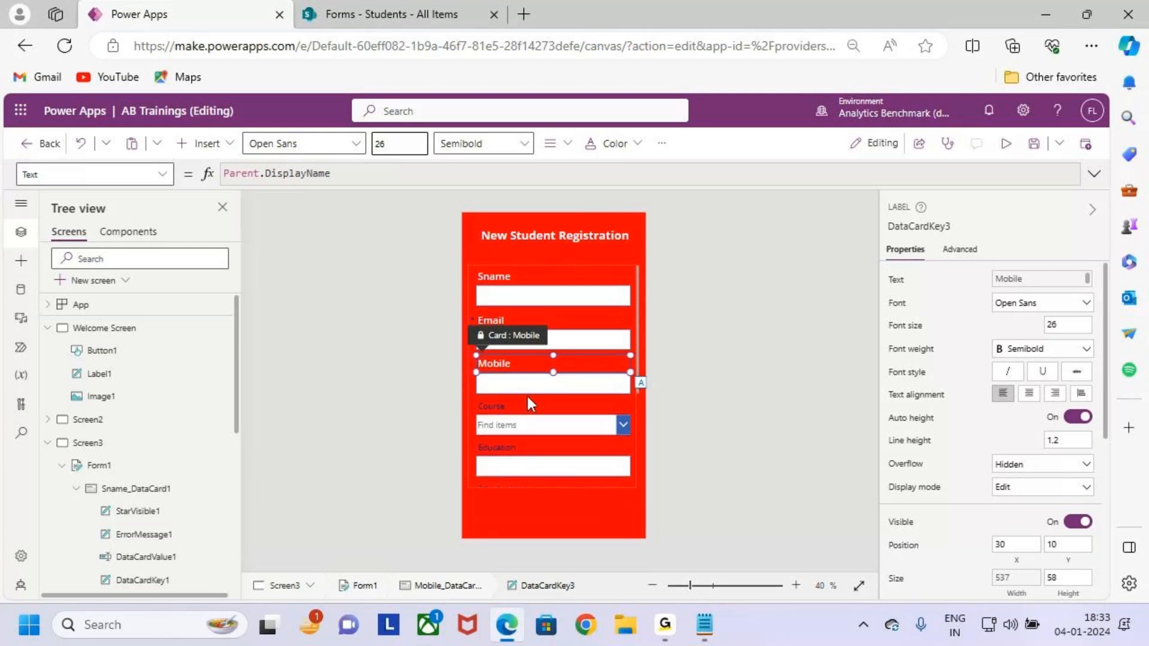
Make the Course label white, Semibold and font size 26.
click(530, 408)
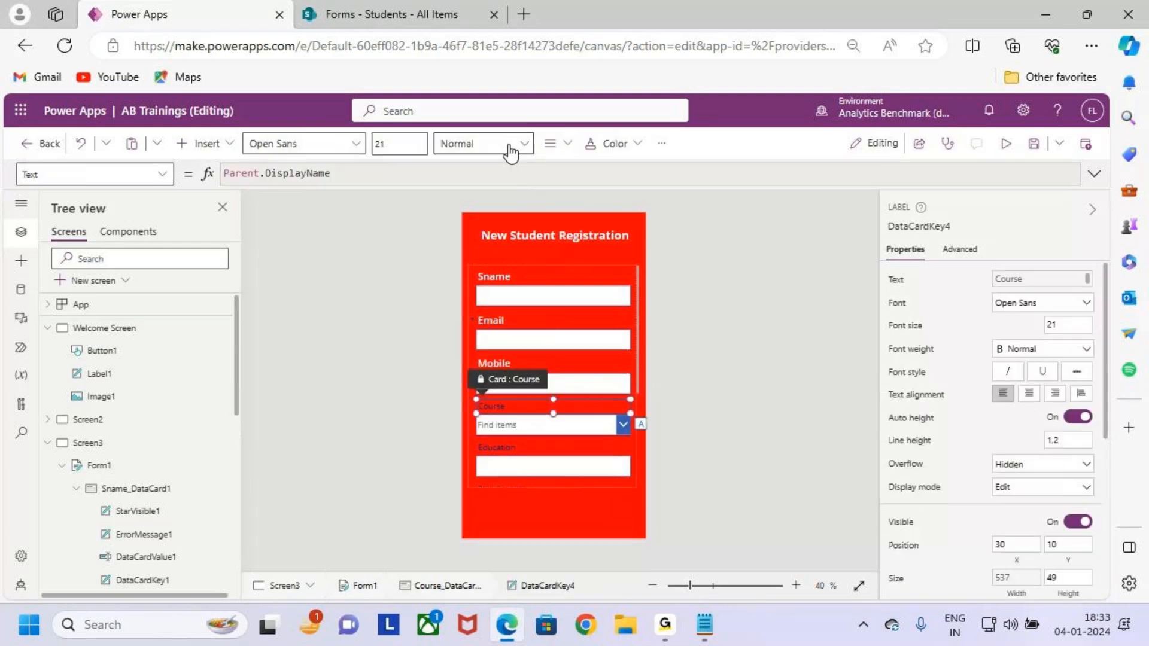
click(560, 143)
click(608, 144)
click(601, 401)
click(479, 144)
click(487, 190)
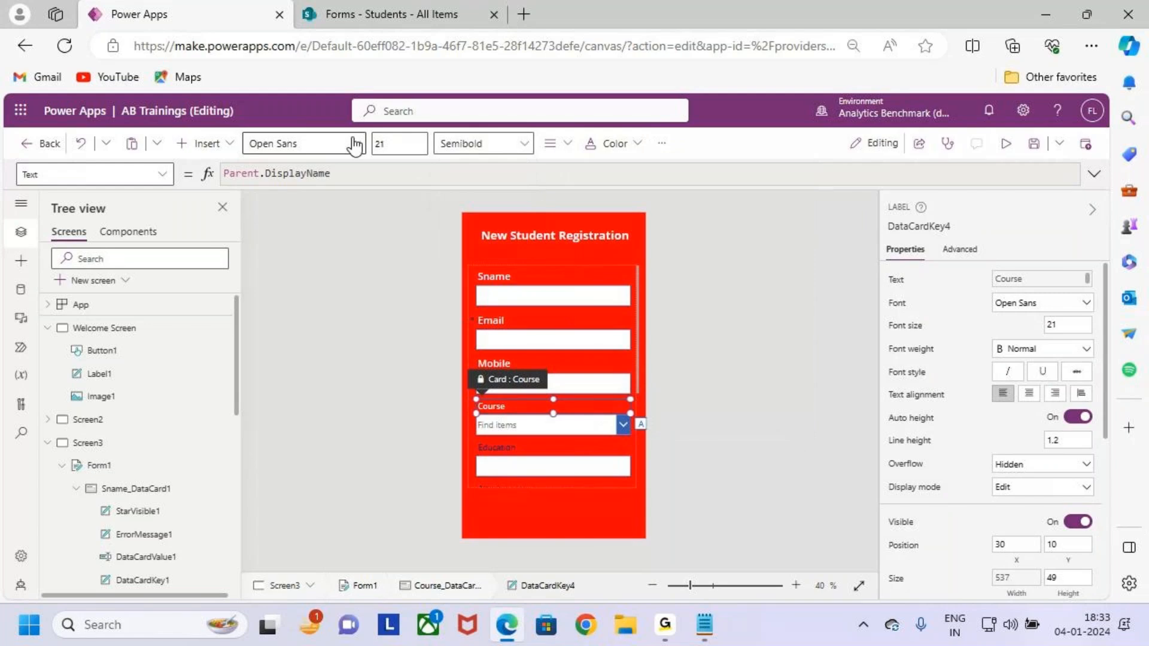
click(390, 146)
text(26)
Make the Education label white, Semibold and font size 26.
click(531, 452)
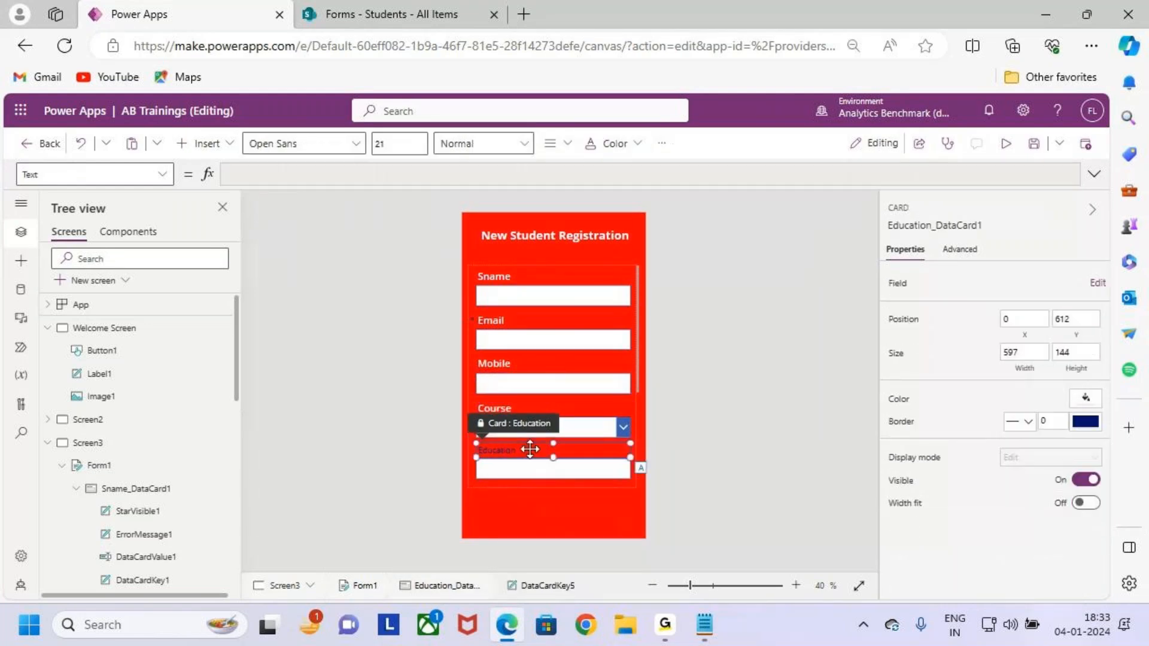
click(532, 452)
click(616, 144)
click(601, 401)
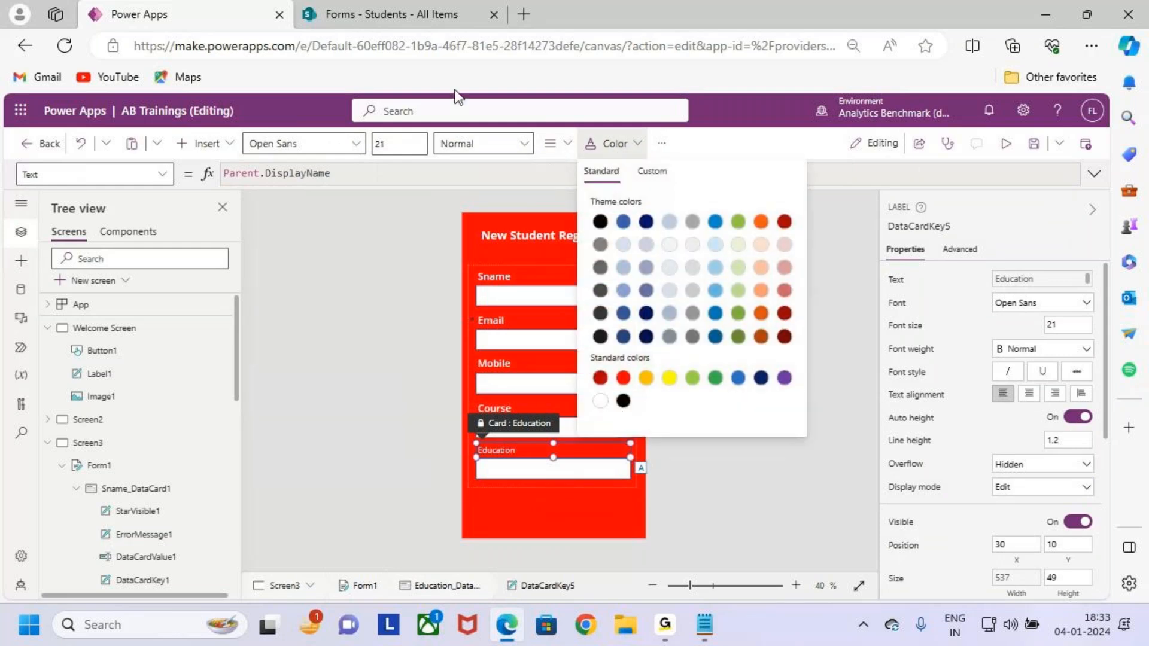
click(470, 144)
click(477, 194)
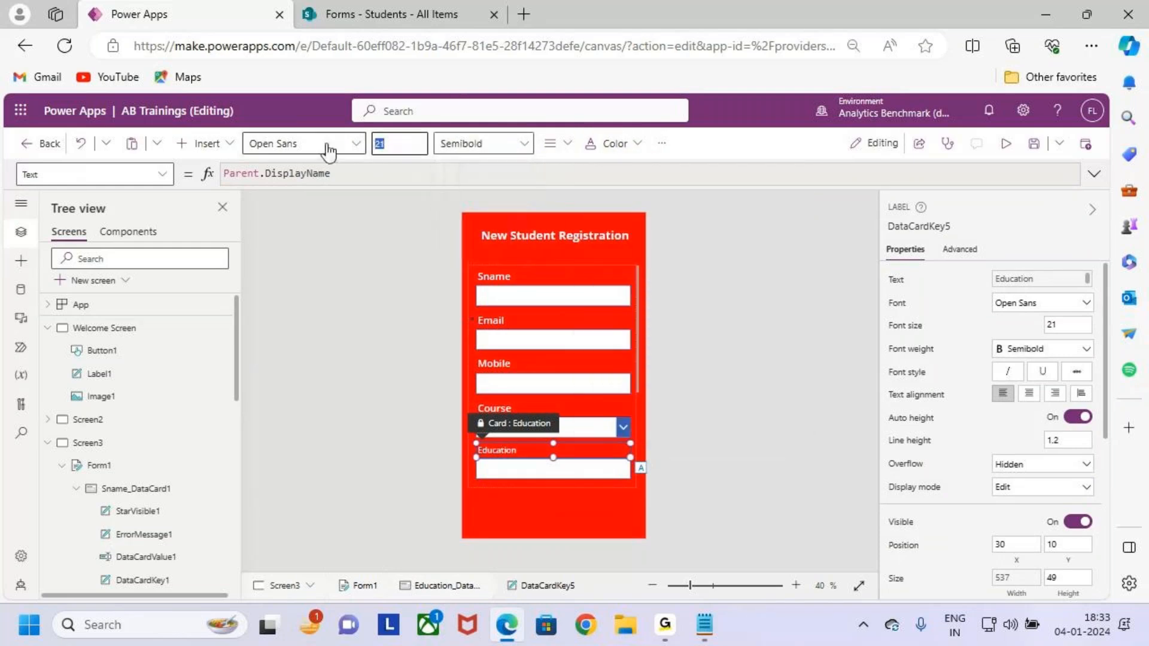
key(BackSpace)
text(6)
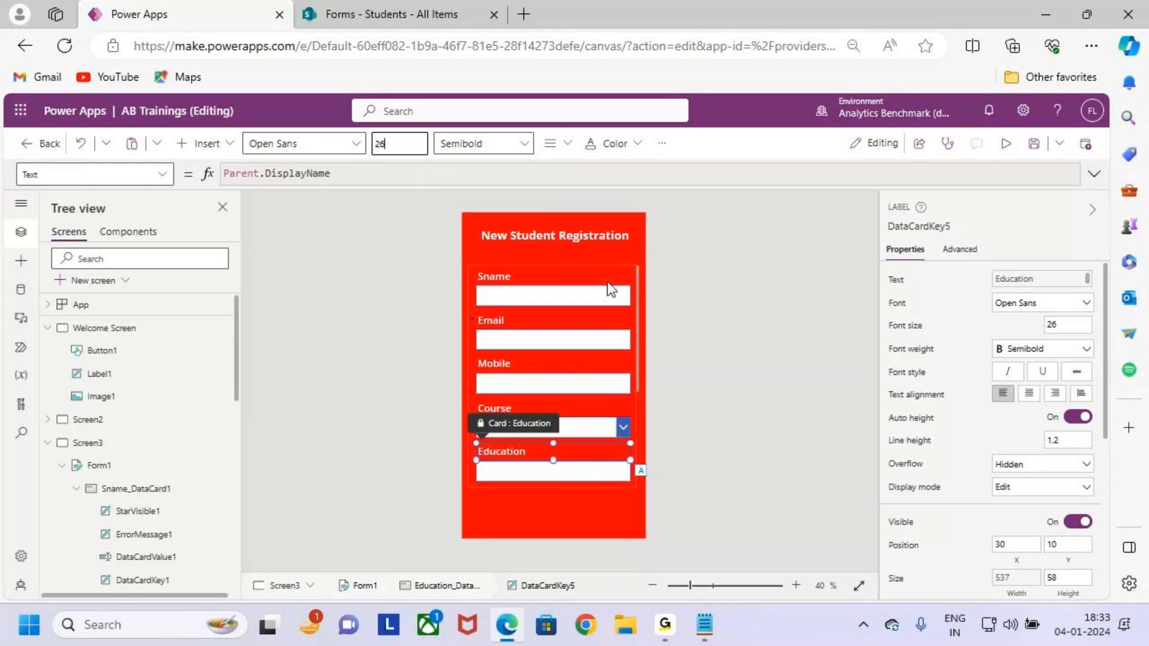
click(659, 365)
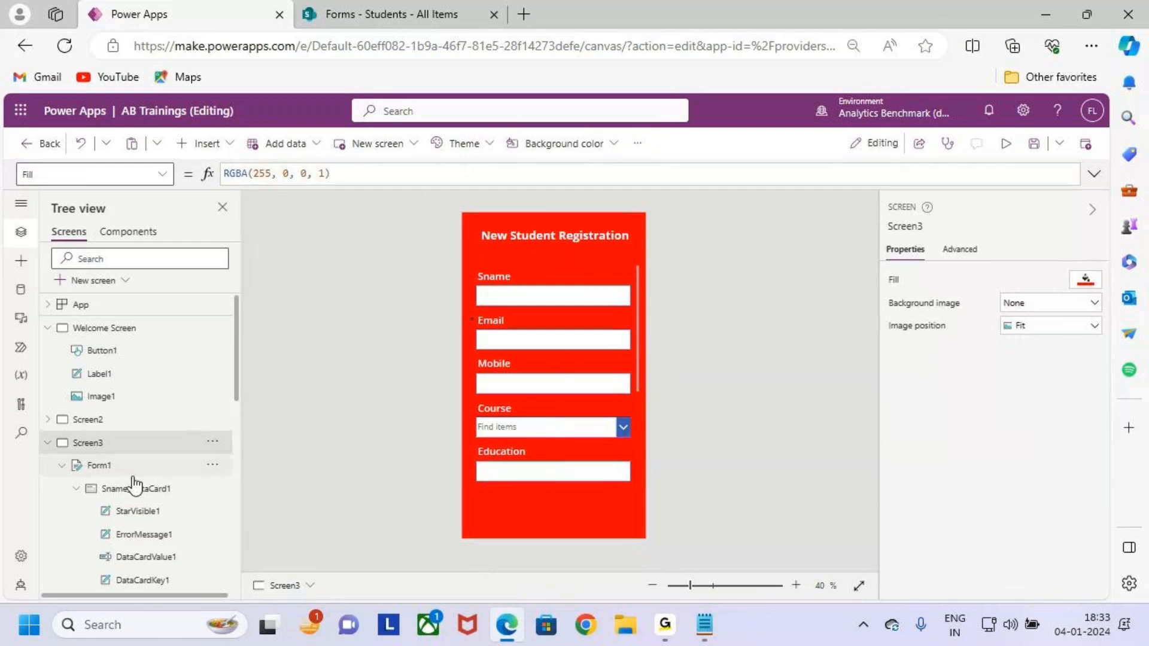
click(97, 466)
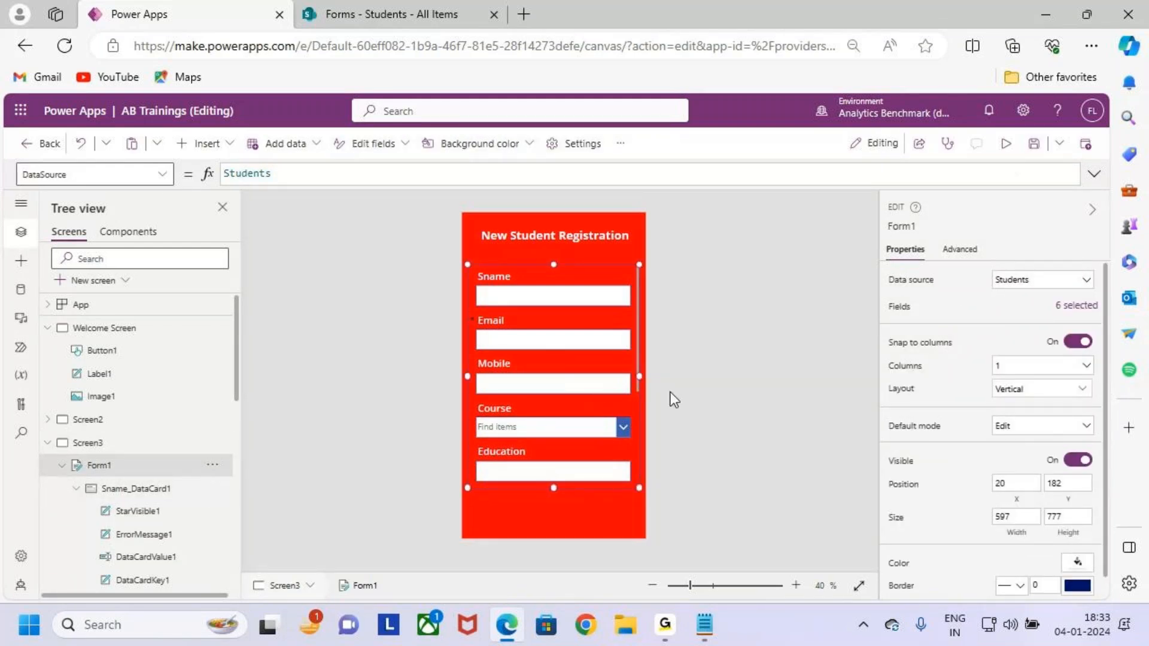
Annotate the restyled field labels and the Fields panel on screen.
scroll(590, 350, down, 5)
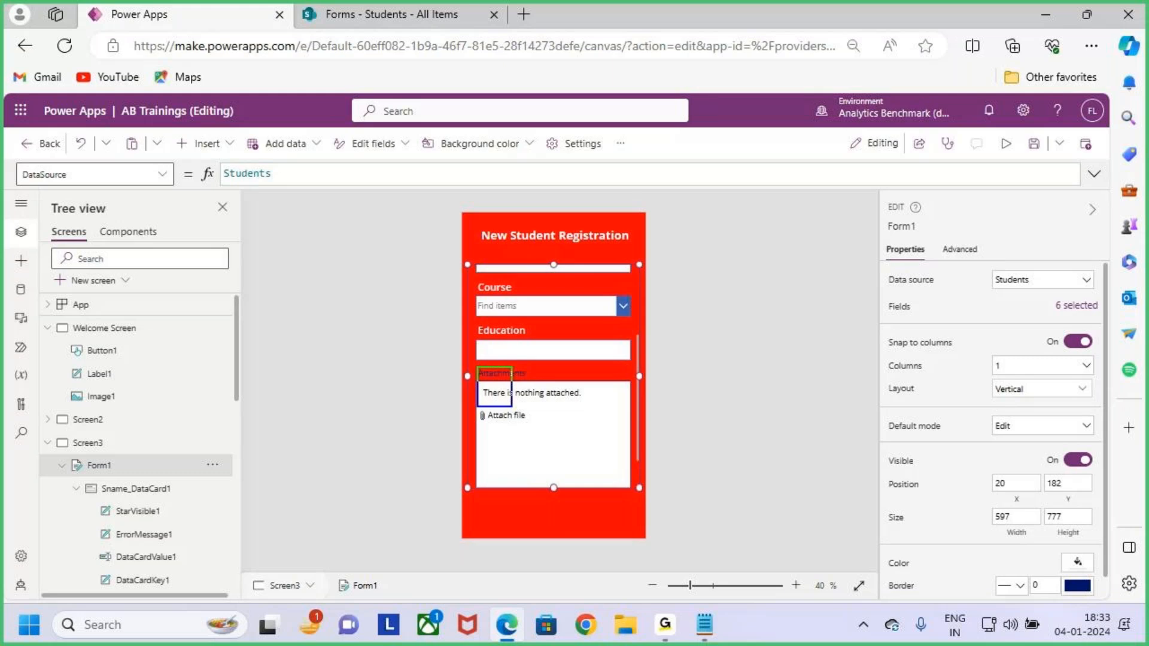
mouse_move(518, 403)
mouse_down()
mouse_move(590, 426)
mouse_move(498, 500)
mouse_up()
key(Escape)
scroll(591, 401, up, 3)
scroll(594, 400, up, 1)
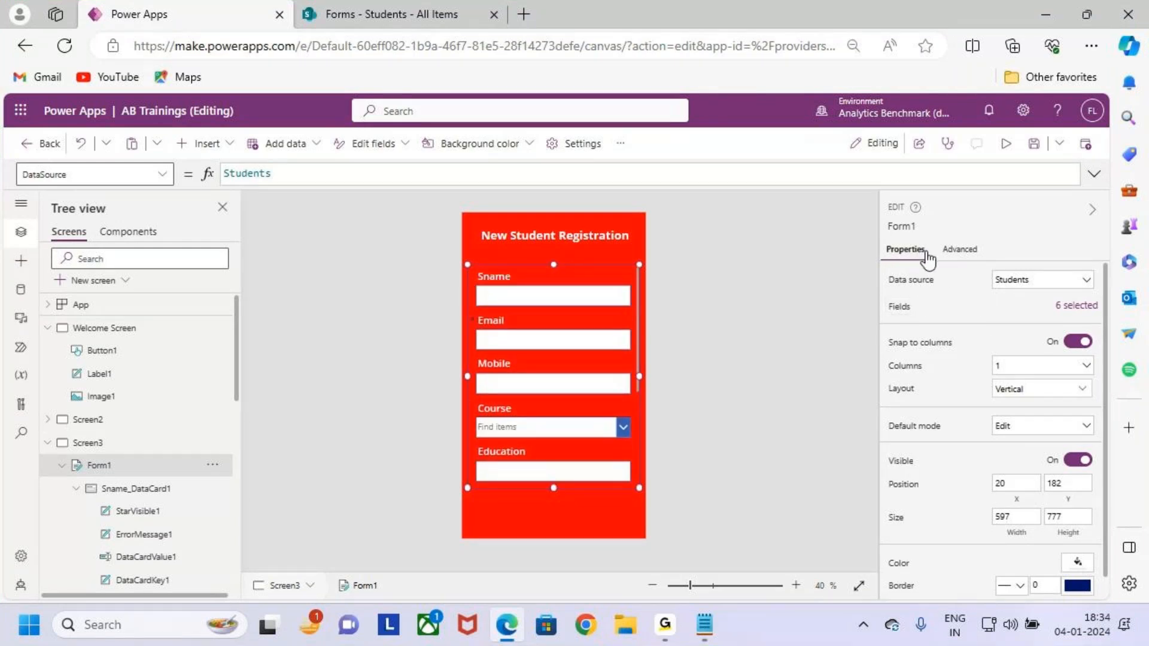
key(ctrl+2)
drag(888, 267, 945, 290)
drag(890, 319, 928, 317)
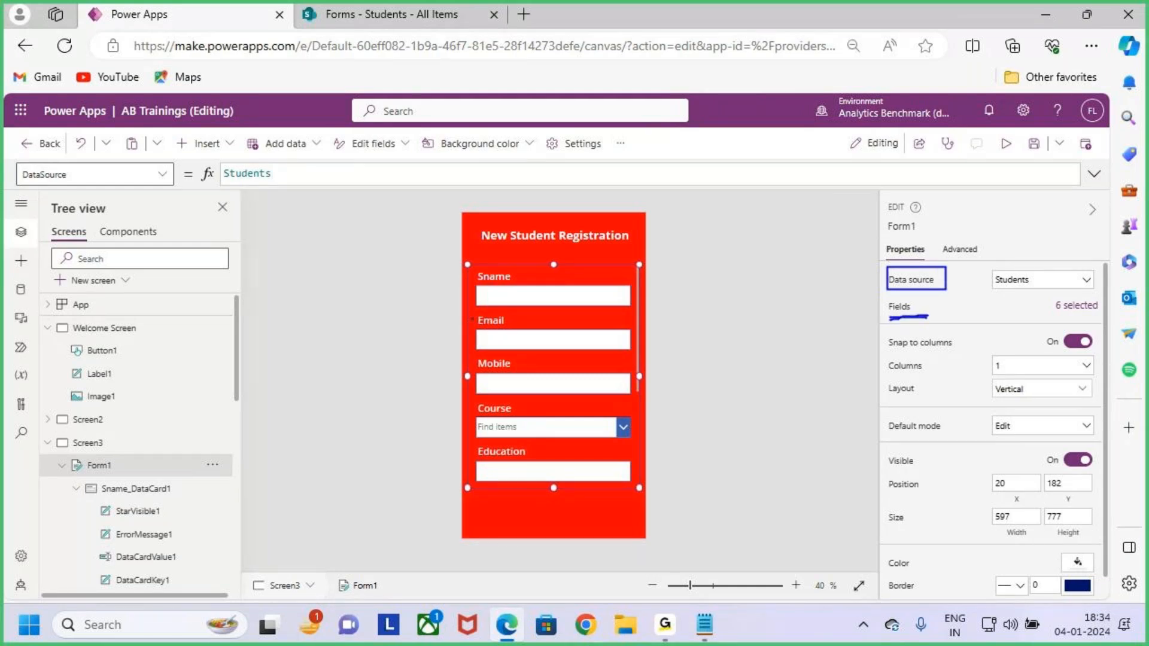
key(Escape)
key(ctrl+2)
drag(480, 285, 517, 290)
drag(480, 334, 515, 328)
drag(490, 367, 549, 357)
drag(477, 422, 519, 407)
key(Escape)
Show Form1's six selected fields and highlight the Attachments row.
click(1076, 307)
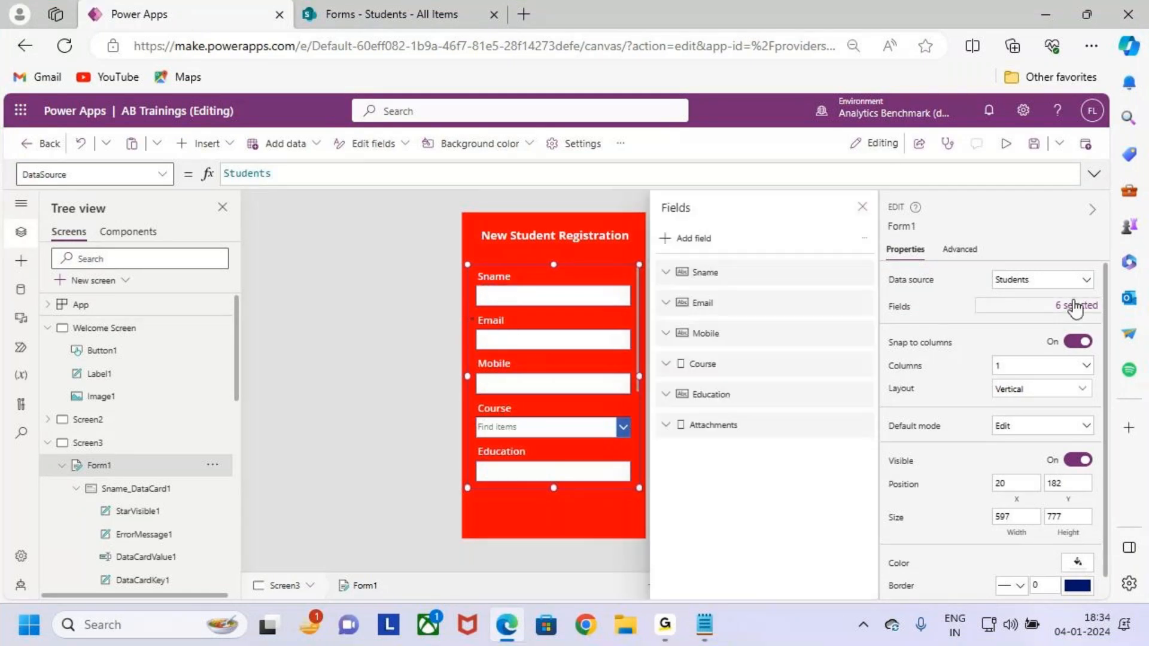
key(ctrl+2)
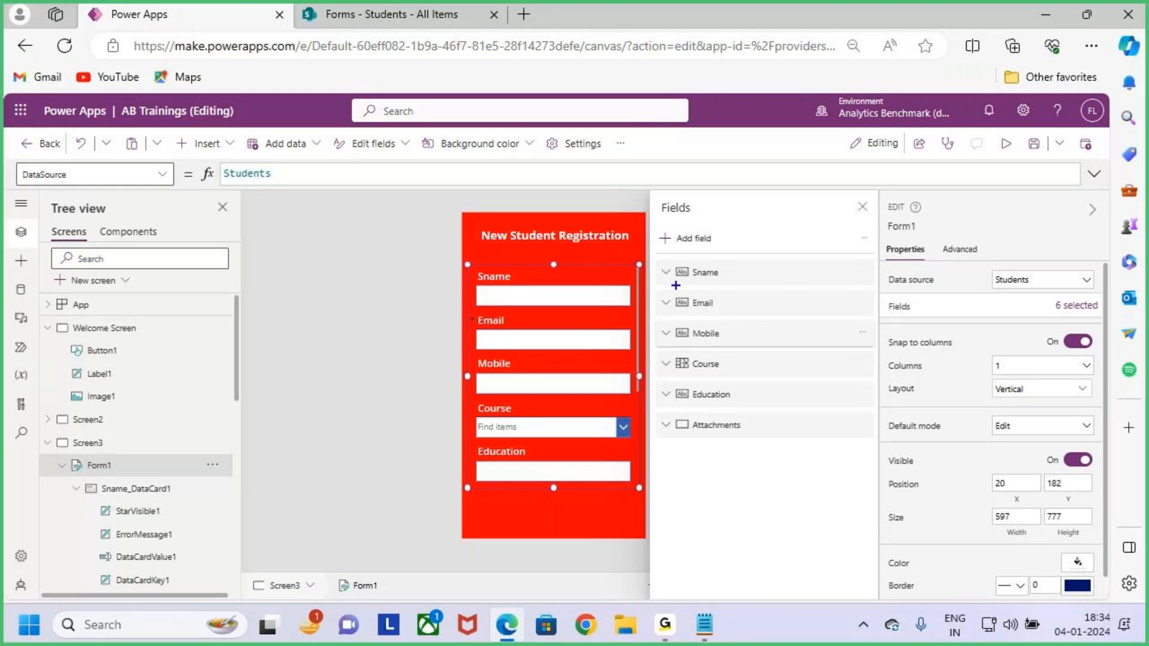
drag(662, 258, 879, 439)
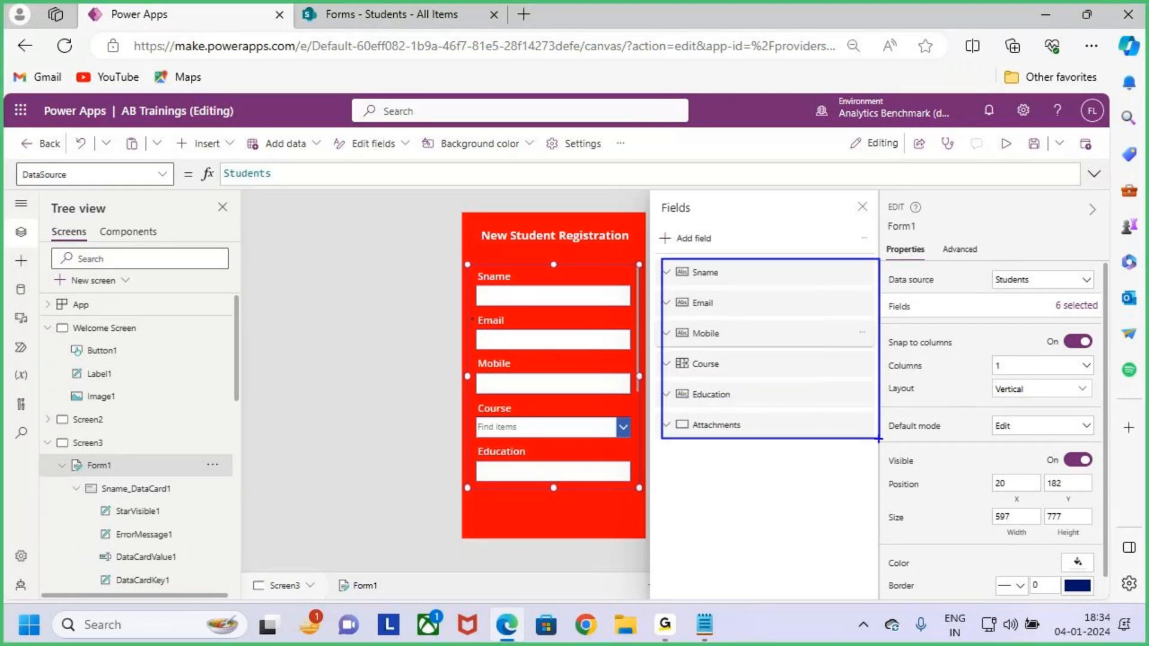
mouse_move(499, 226)
mouse_down()
mouse_move(510, 280)
mouse_move(527, 252)
mouse_up()
drag(662, 259, 885, 429)
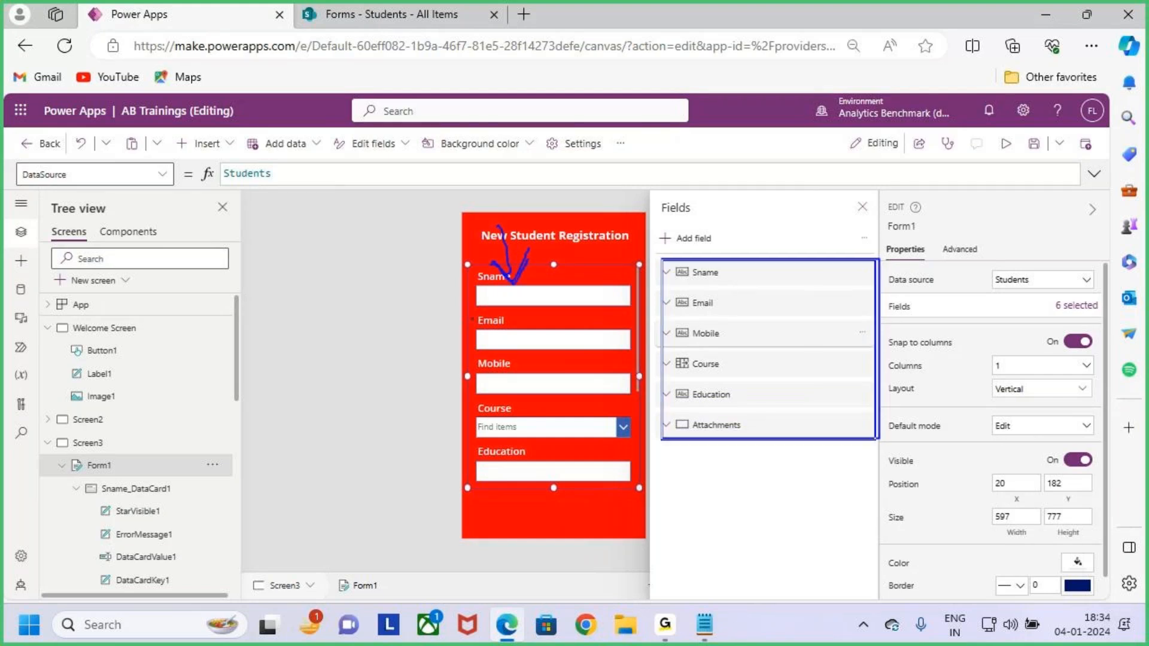
key(Escape)
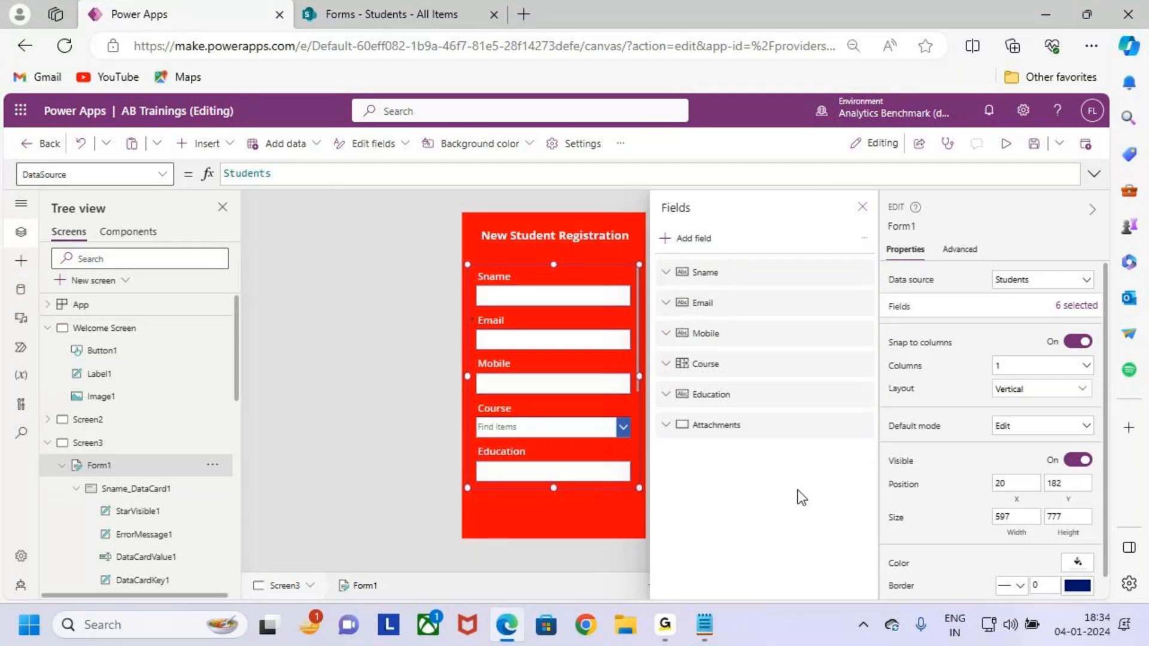
mouse_move(656, 410)
mouse_down()
mouse_move(742, 435)
mouse_move(877, 443)
mouse_up()
drag(706, 430, 607, 461)
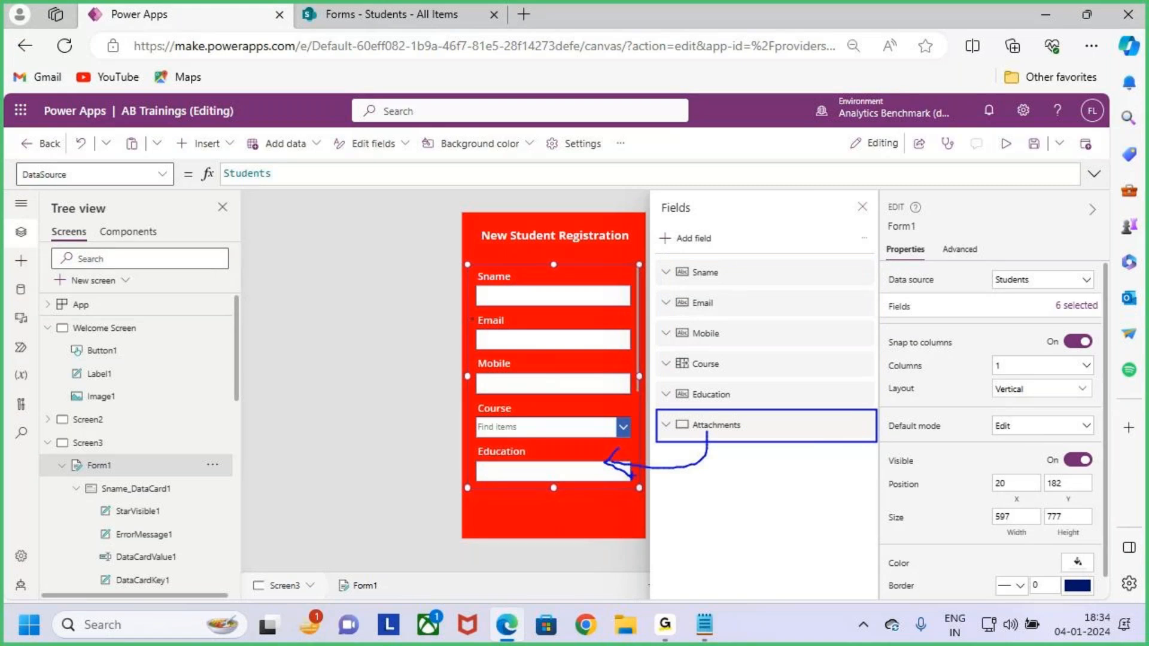
key(Escape)
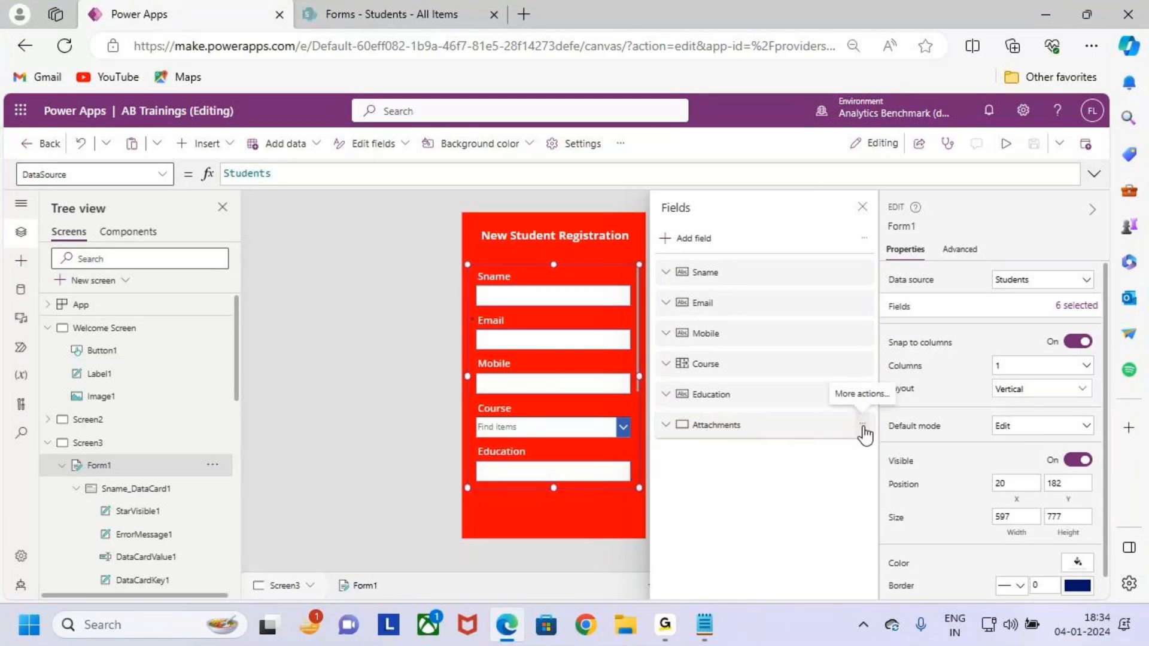
Remove the Attachments field, leaving Sname, Email, Mobile, Course and Education.
click(863, 425)
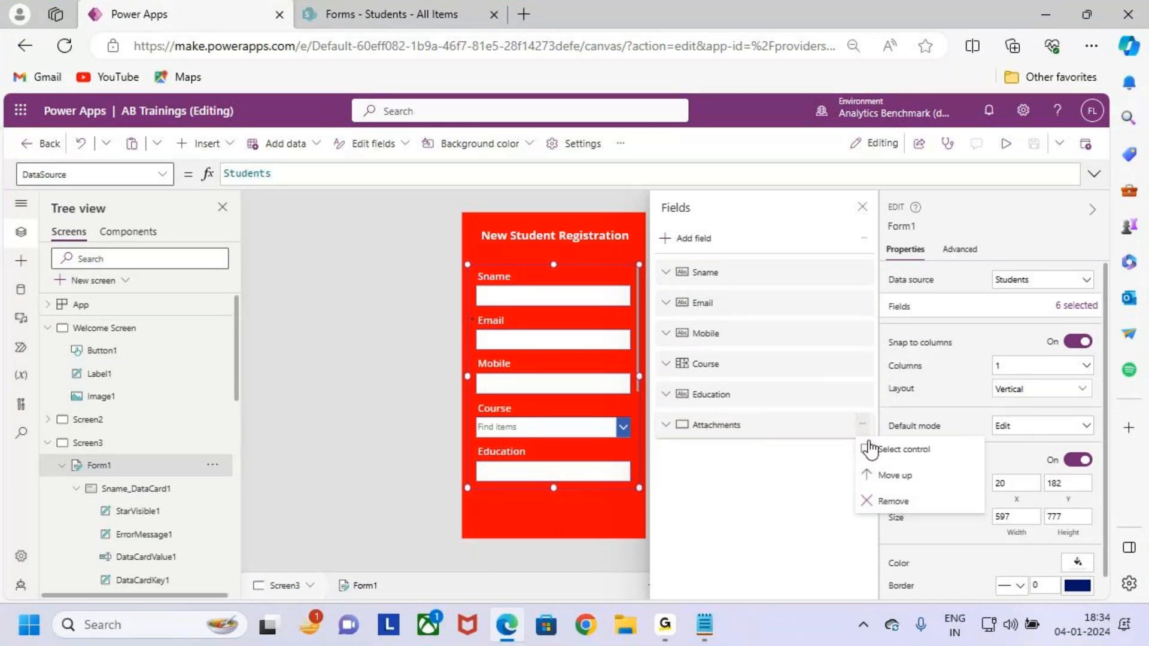
click(925, 508)
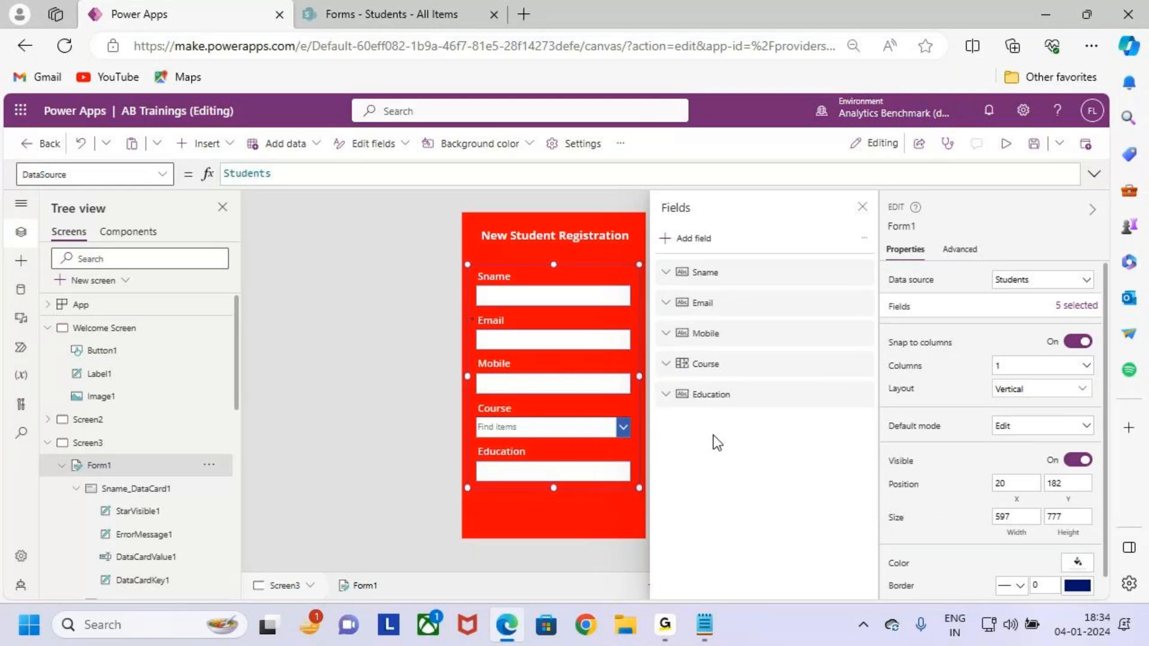
key(ctrl+2)
drag(652, 257, 875, 430)
key(Escape)
Raise Form1's top edge and slightly extend its bottom edge.
click(863, 207)
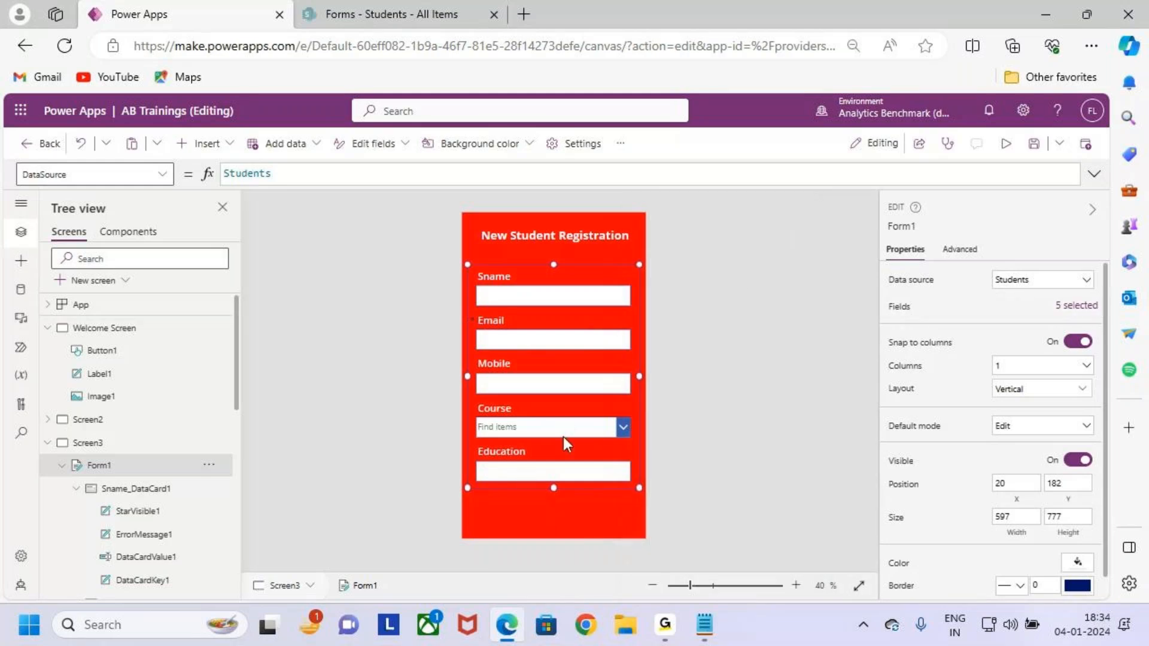
drag(553, 488, 558, 494)
drag(554, 266, 555, 260)
drag(551, 493, 555, 489)
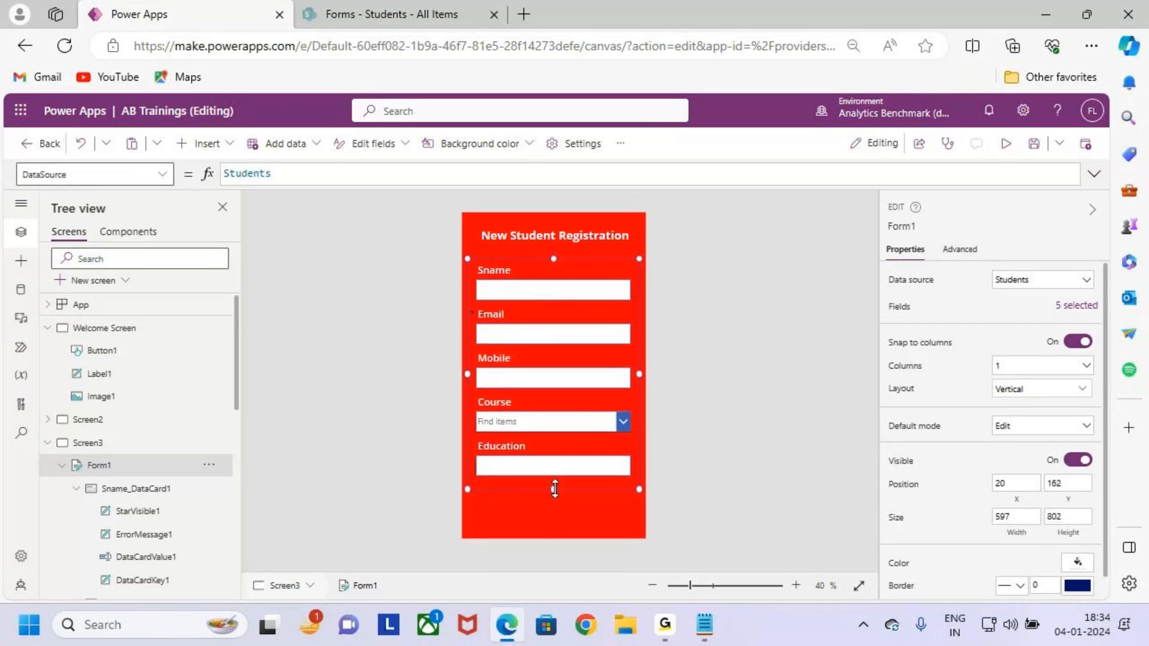
click(558, 519)
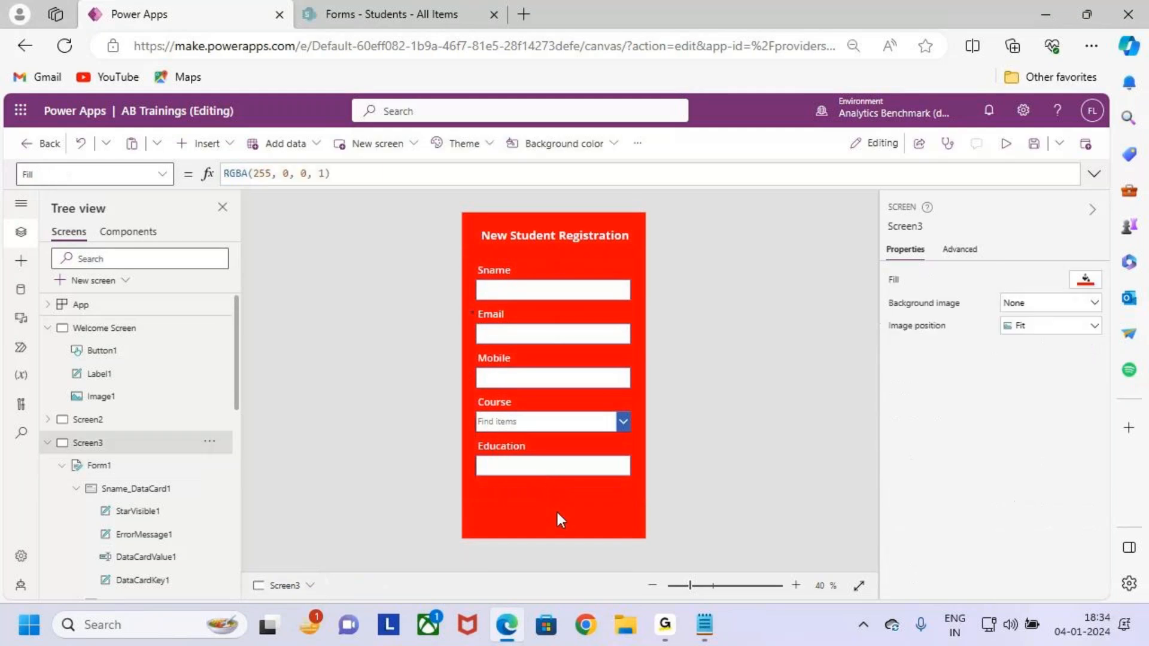
click(500, 433)
click(510, 468)
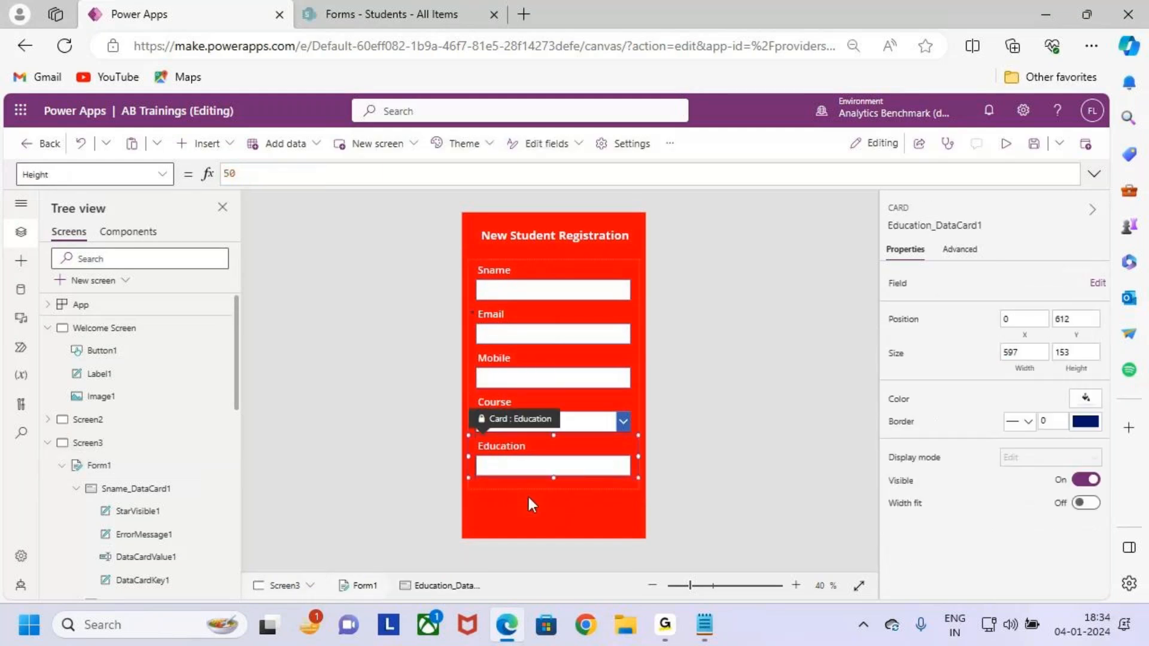
click(565, 519)
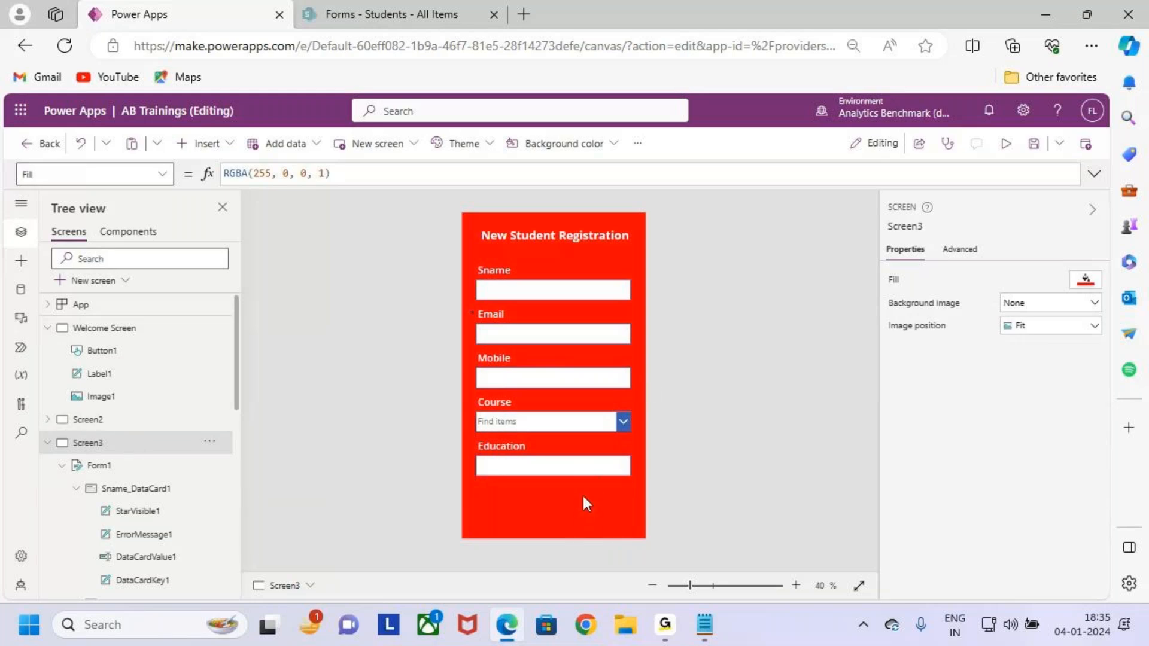
Underline the five form fields and sketch an arrow with a 'Short' note.
key(ctrl+2)
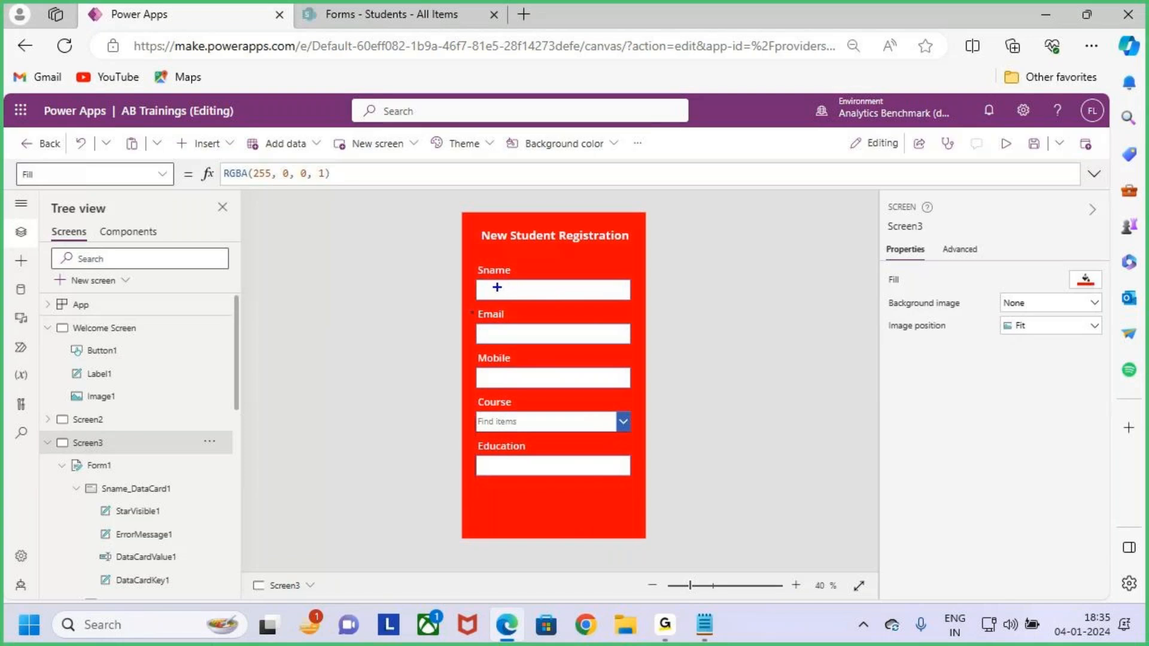
drag(494, 288, 516, 289)
drag(497, 331, 529, 336)
drag(496, 374, 528, 375)
drag(492, 422, 533, 422)
drag(493, 465, 518, 467)
drag(557, 261, 543, 274)
mouse_move(575, 362)
mouse_down()
mouse_move(670, 335)
mouse_move(683, 432)
mouse_up()
drag(702, 371, 725, 360)
drag(748, 340, 749, 376)
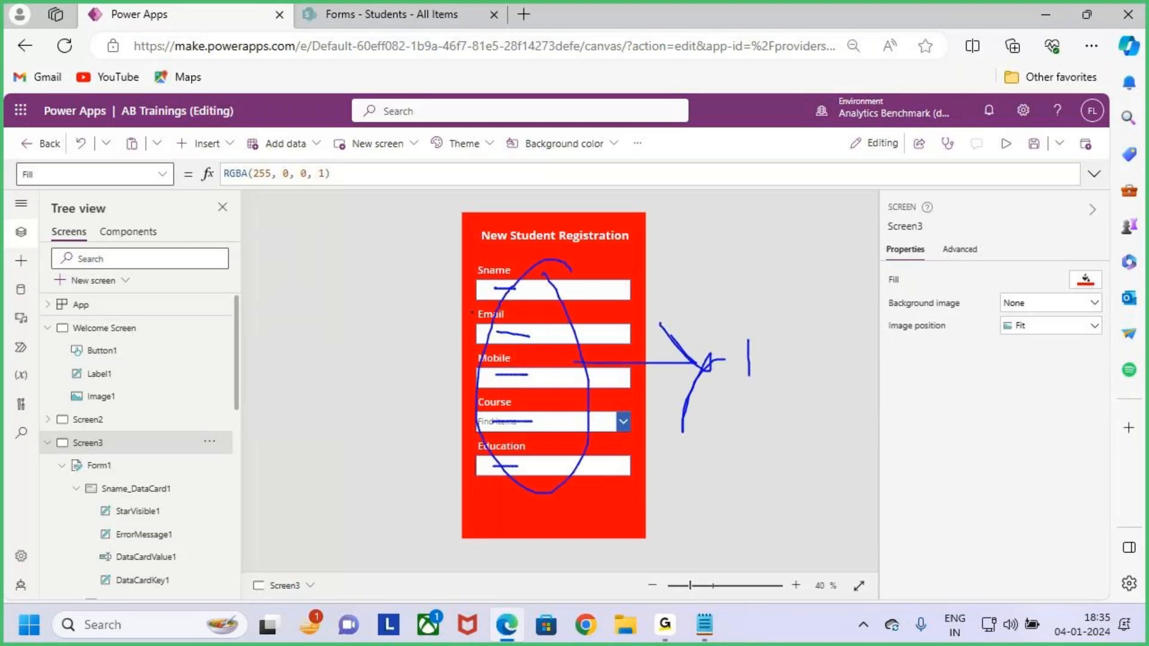
drag(740, 333, 746, 381)
drag(795, 352, 802, 381)
drag(768, 415, 837, 396)
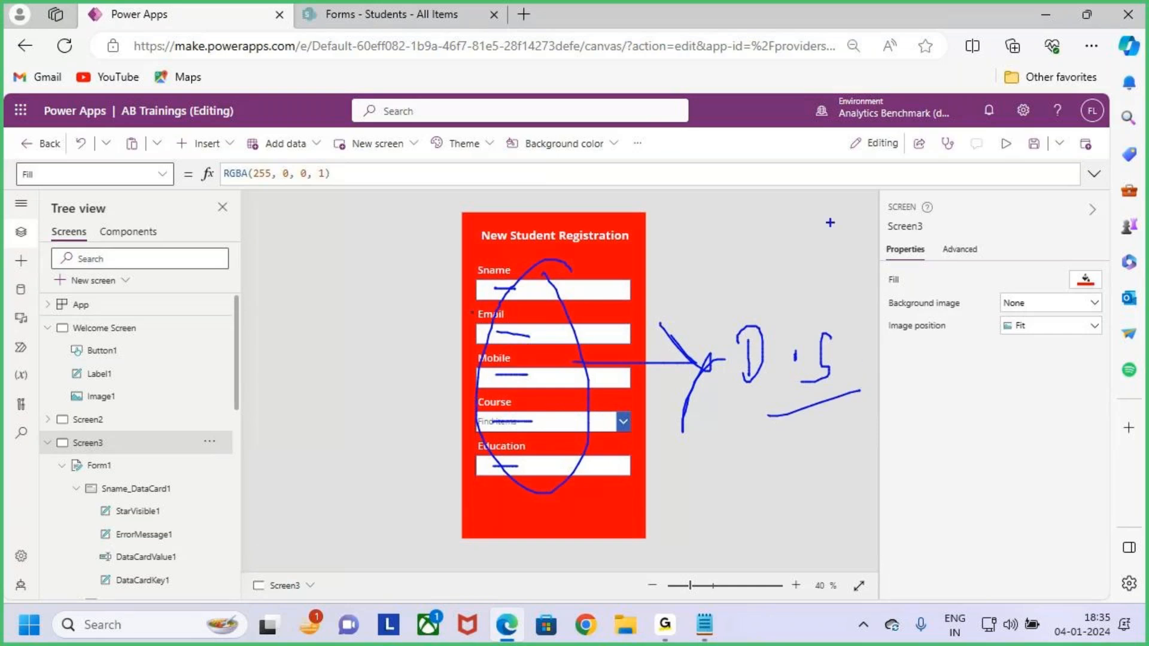
mouse_move(828, 217)
mouse_down()
mouse_move(821, 241)
mouse_move(789, 266)
mouse_up()
mouse_move(856, 195)
mouse_down()
mouse_move(892, 245)
mouse_move(927, 263)
mouse_move(976, 219)
mouse_up()
Box the fields, mark the empty space below Education and the Insert area.
key(Escape)
key(ctrl+2)
mouse_move(471, 260)
mouse_down()
mouse_move(549, 407)
mouse_move(638, 480)
mouse_up()
drag(613, 377, 677, 378)
drag(660, 346, 668, 396)
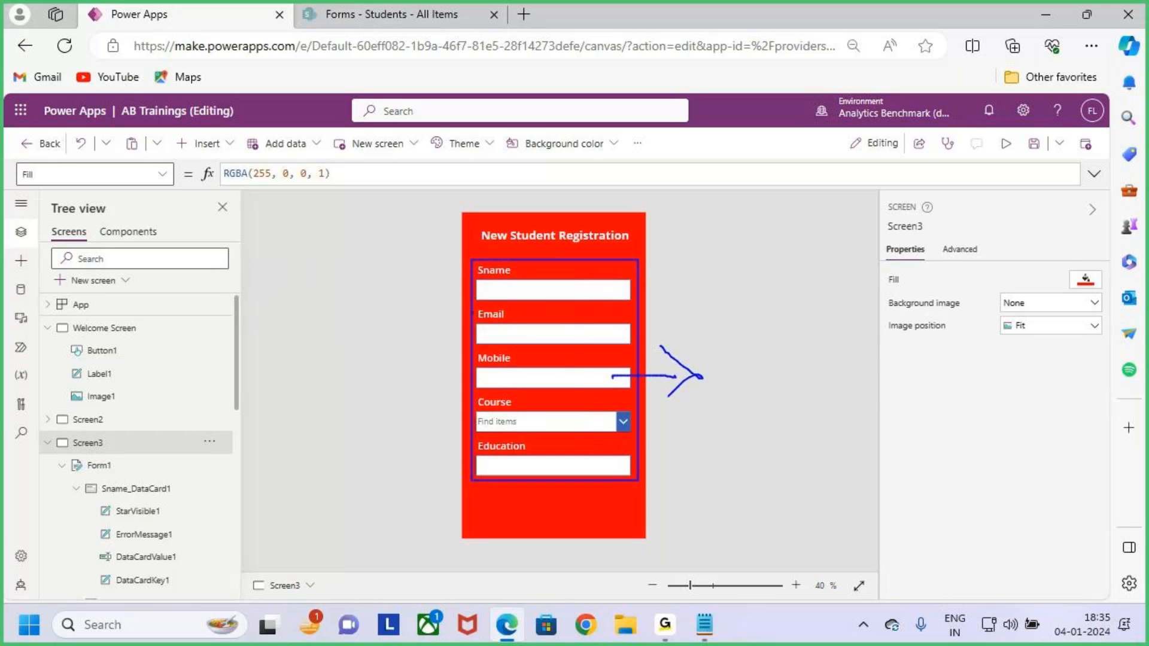
key(Escape)
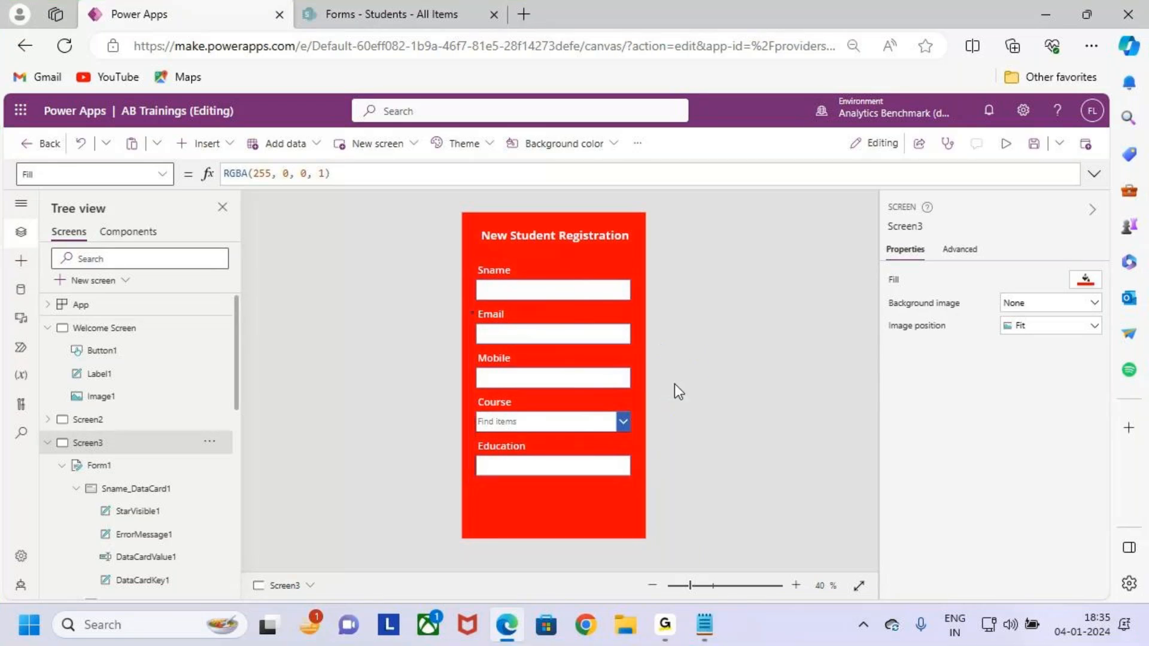
key(ctrl+2)
mouse_move(566, 496)
mouse_down()
mouse_move(643, 521)
mouse_move(683, 450)
mouse_up()
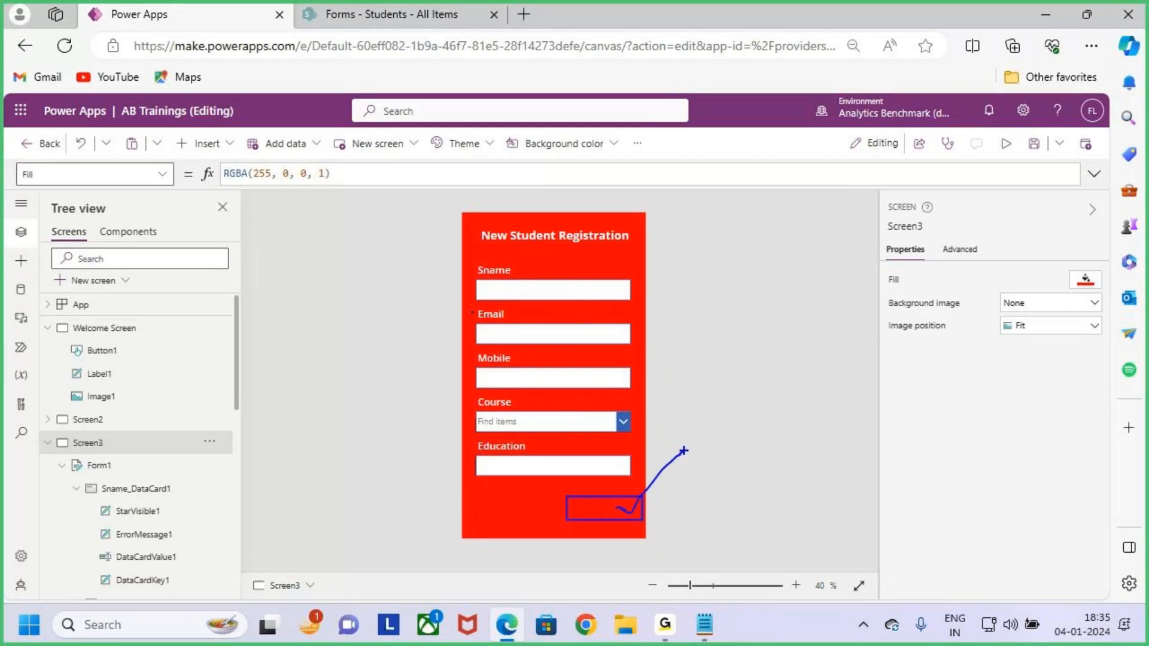
key(Escape)
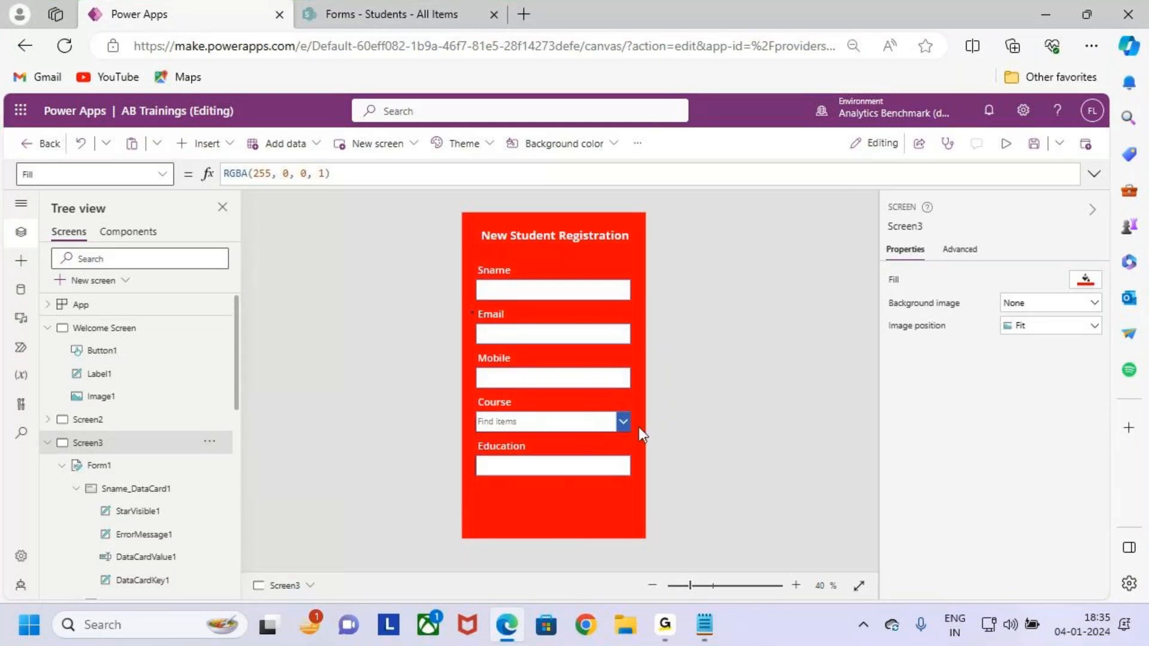
key(ctrl+2)
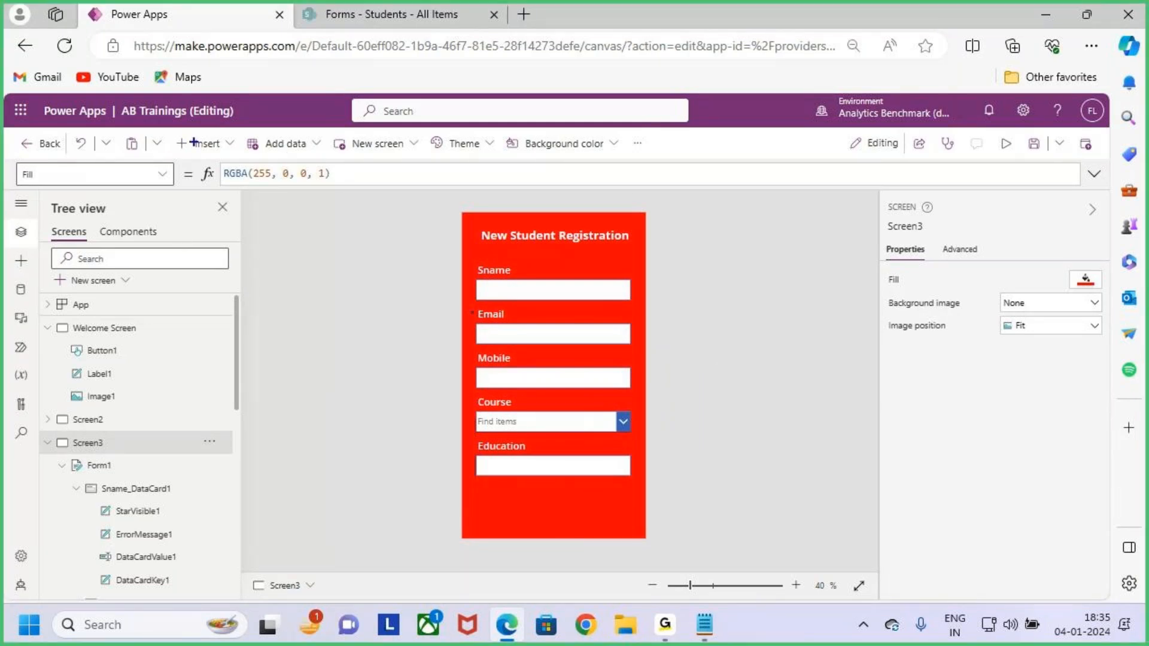
drag(169, 132, 237, 161)
key(Escape)
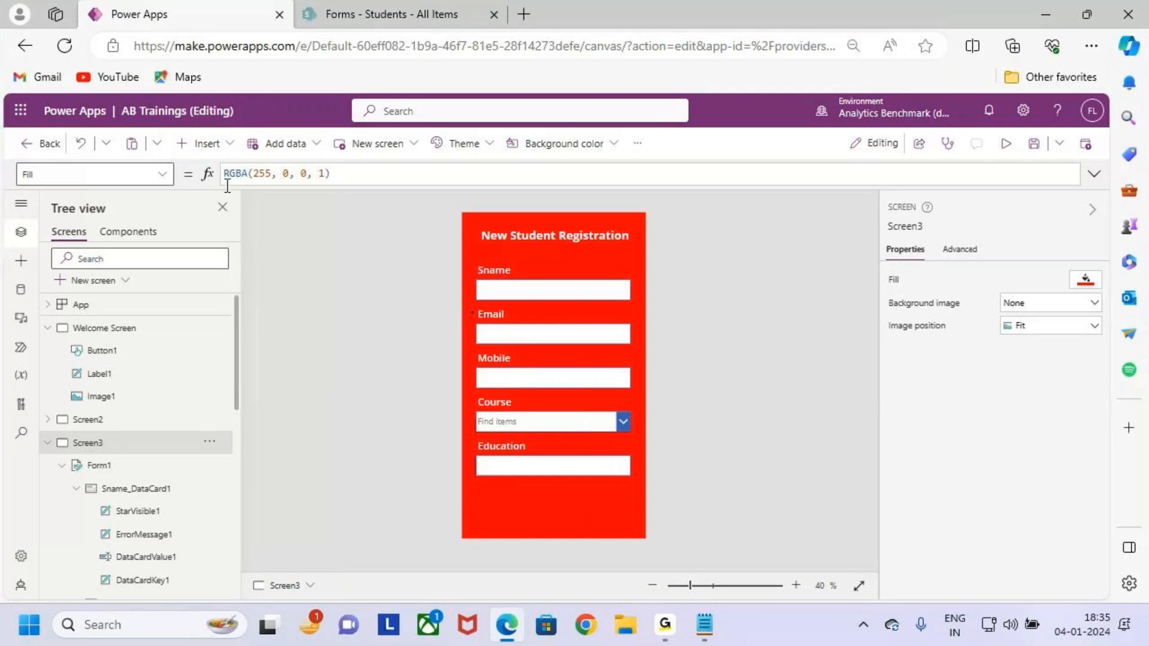
Insert a new button onto the registration screen.
click(213, 147)
key(ctrl+2)
mouse_move(249, 323)
mouse_down()
mouse_move(337, 360)
mouse_move(374, 291)
mouse_up()
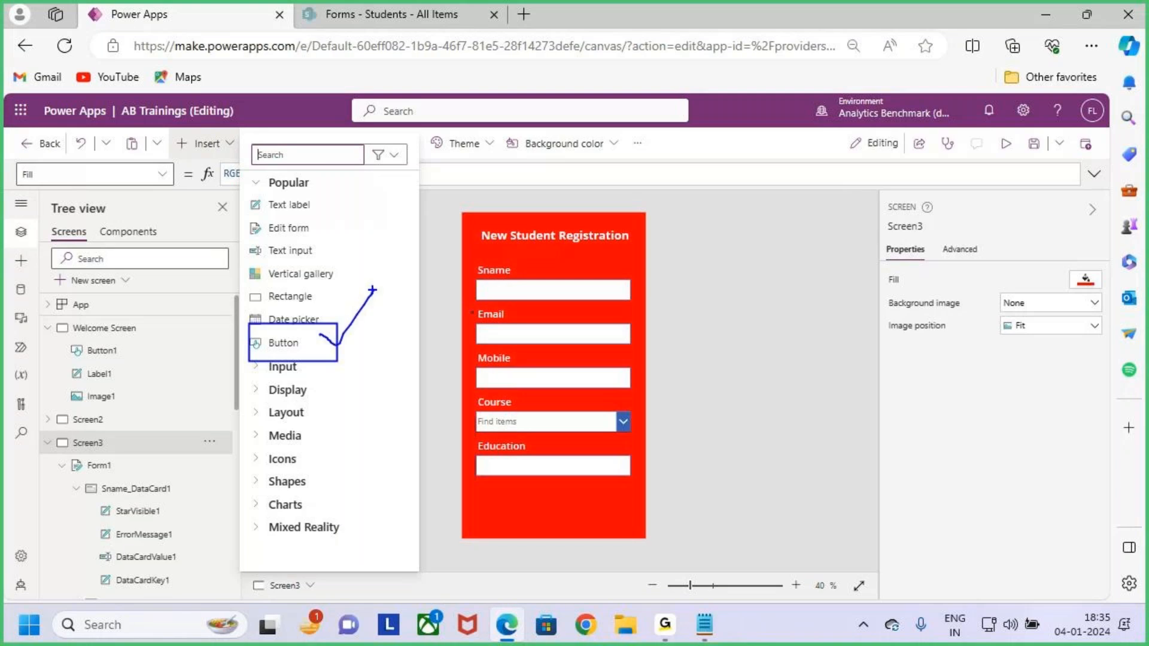
key(Escape)
click(318, 344)
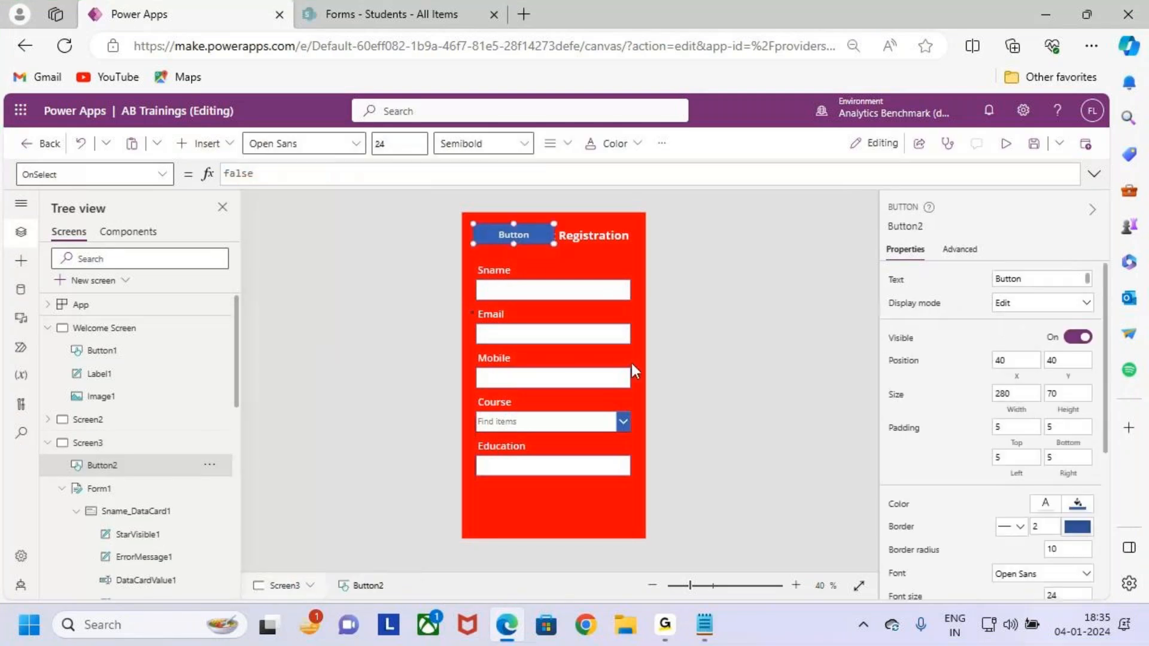
Move Button2 to the form's bottom right and narrow it to 244 wide.
drag(514, 234, 600, 510)
scroll(591, 486, up, 1)
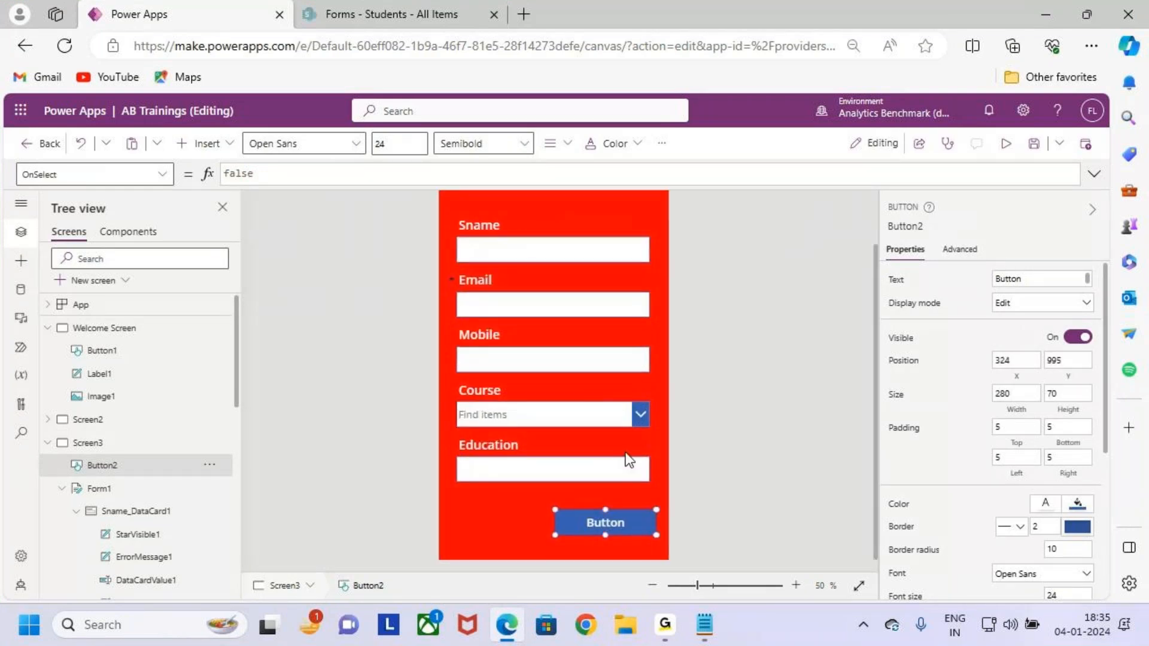
scroll(626, 464, down, 1)
drag(555, 521, 600, 513)
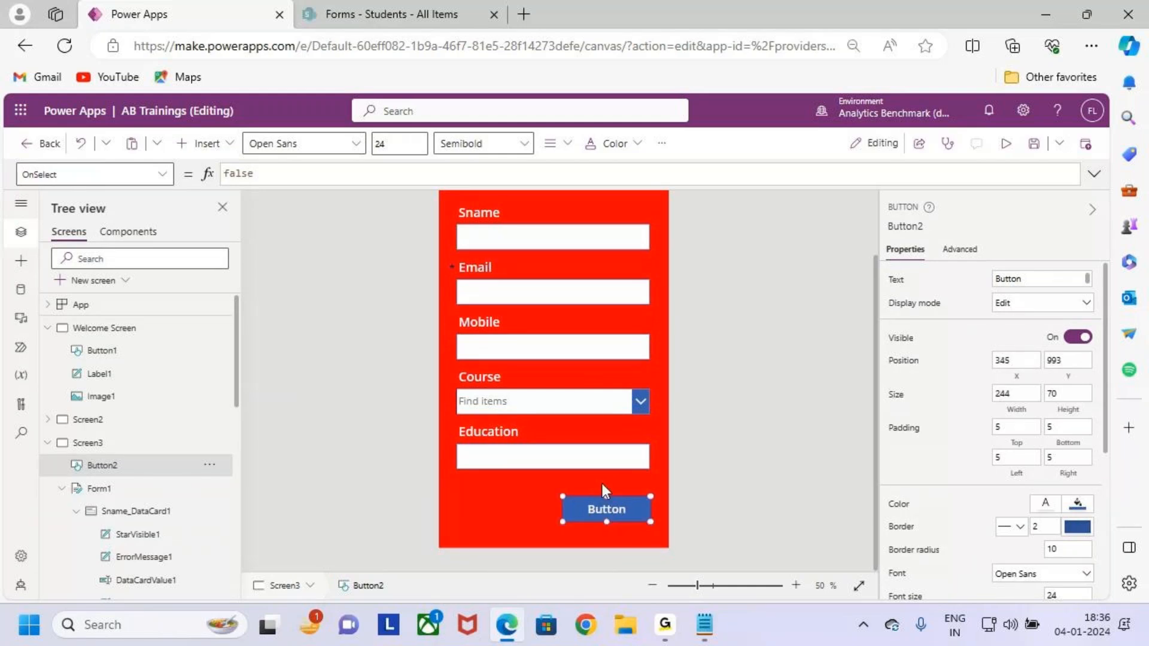
drag(1039, 282, 976, 288)
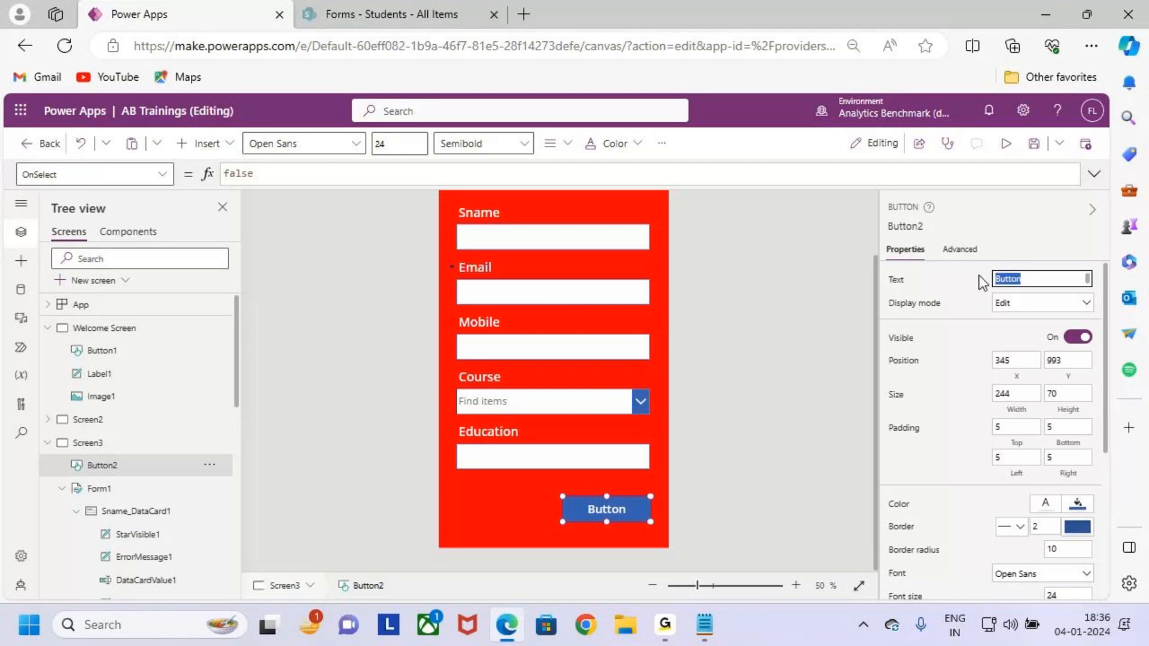
Change the new button's label to Submit.
text(Submi)
key(BackSpace)
key(BackSpace)
key(BackSpace)
key(BackSpace)
key(BackSpace)
text(S\\Submit)
click(628, 507)
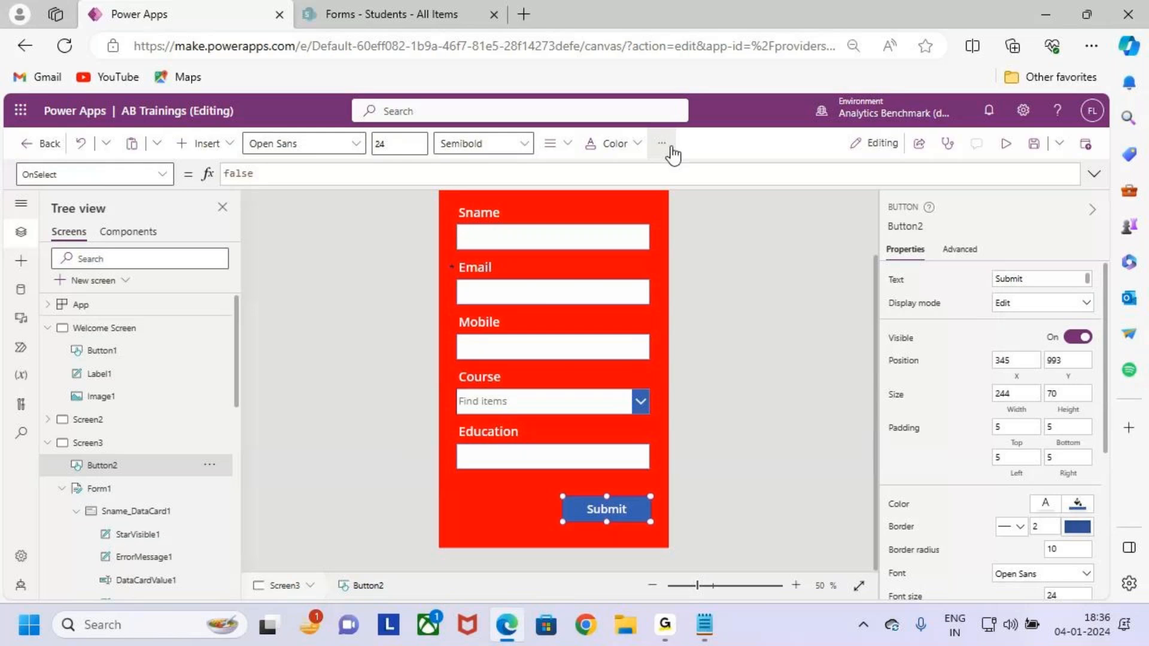
Give the button a white background and red text, and adjust its font weight.
click(662, 143)
click(706, 177)
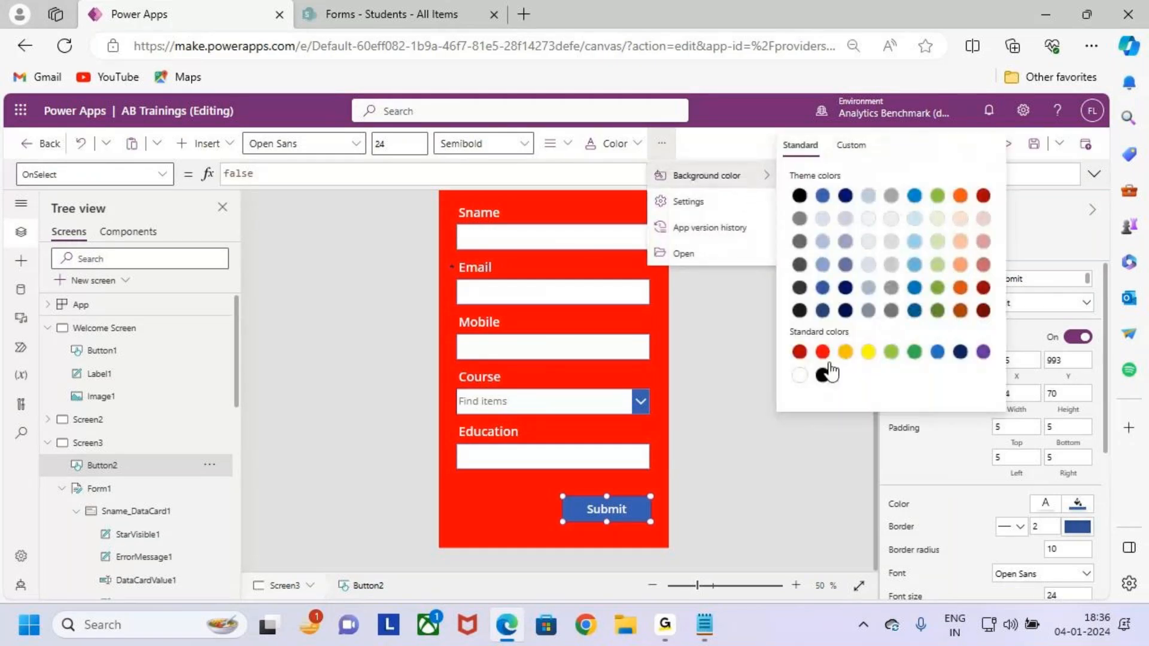
click(800, 375)
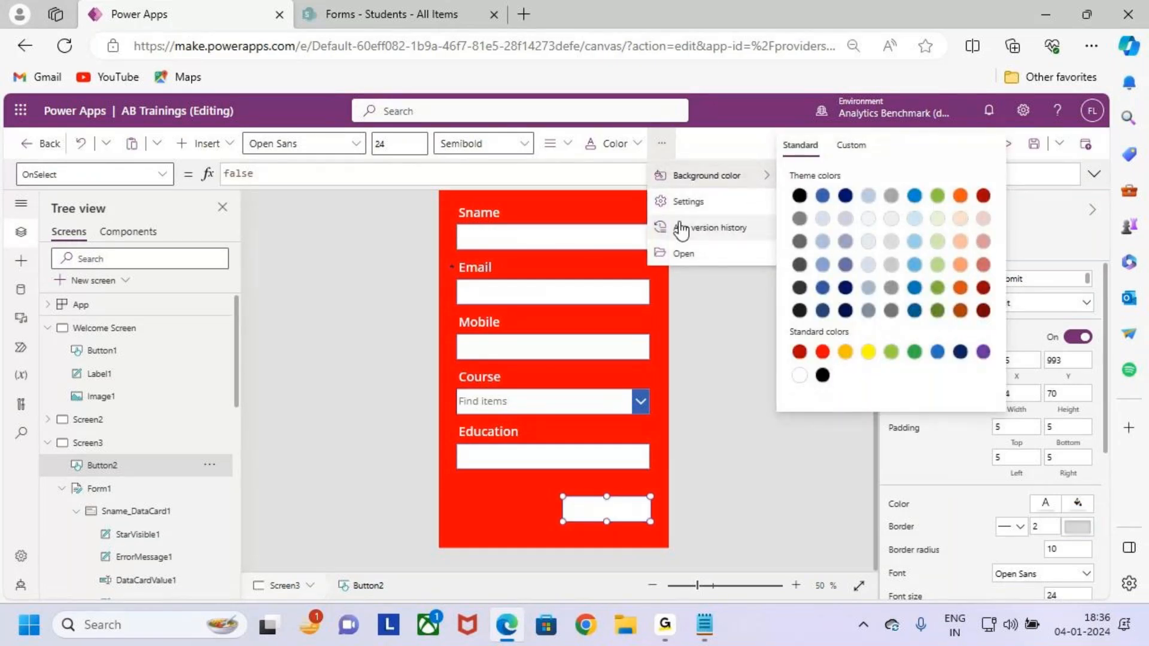
click(605, 144)
click(613, 145)
click(605, 145)
click(607, 145)
click(623, 378)
click(475, 147)
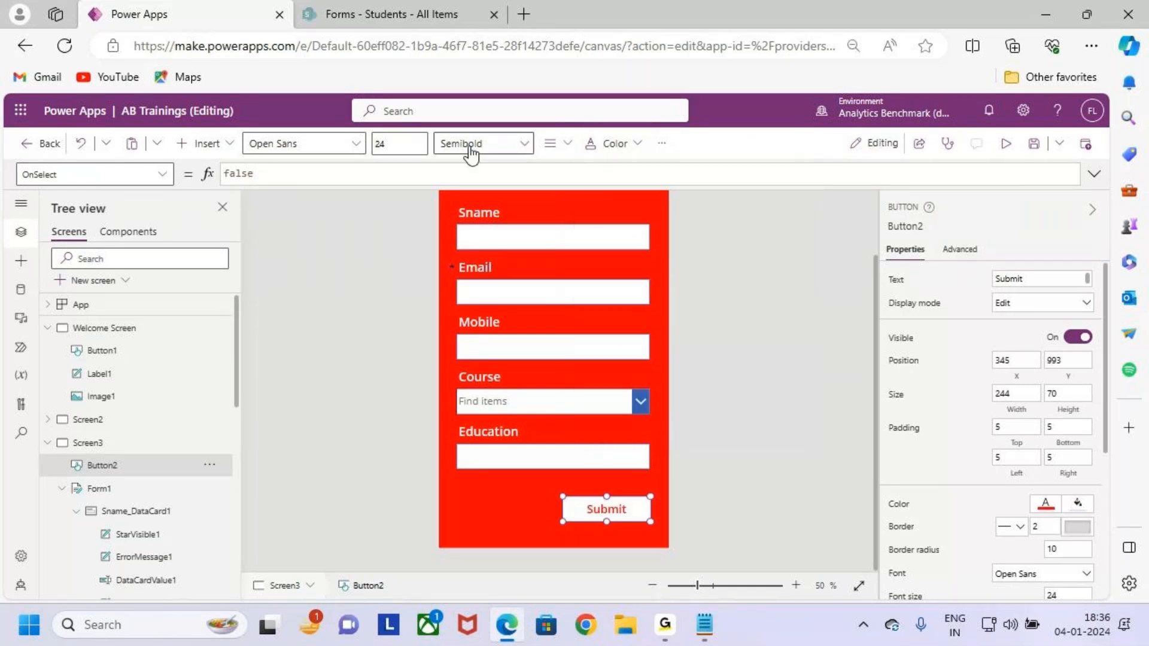
click(637, 468)
Nudge the Submit button slightly right and down, then box it with an annotation.
click(620, 508)
mouse_move(622, 508)
mouse_down()
mouse_move(646, 525)
mouse_move(682, 509)
mouse_move(696, 527)
mouse_up()
key(ctrl+2)
key(e)
drag(477, 504, 522, 527)
key(Escape)
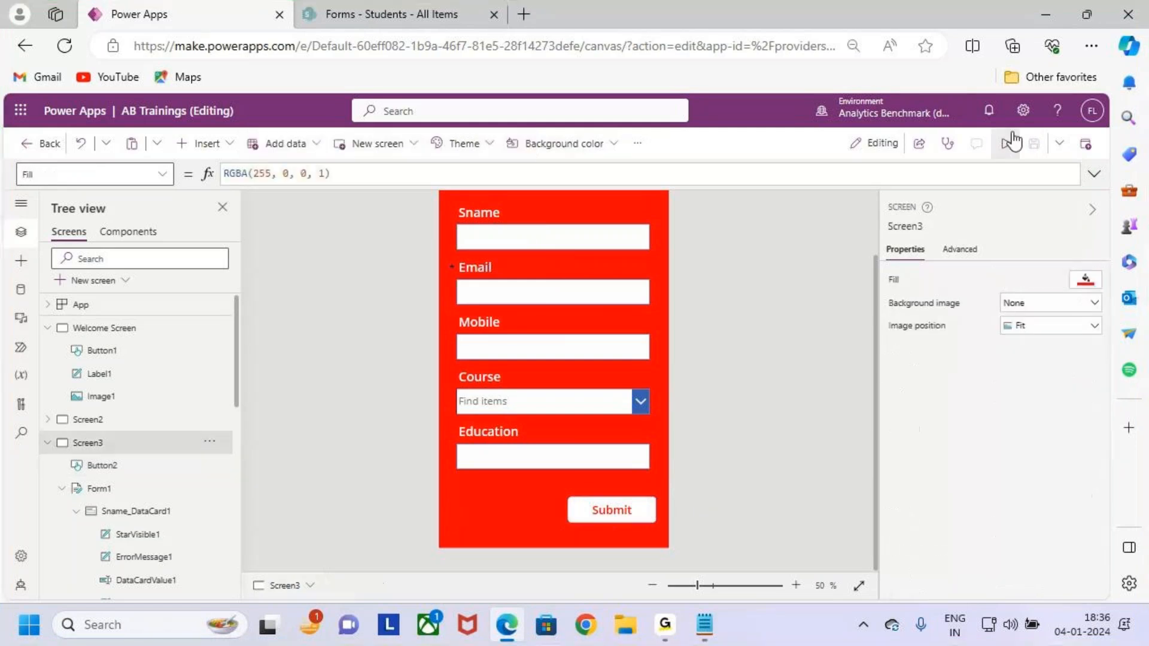
click(1005, 144)
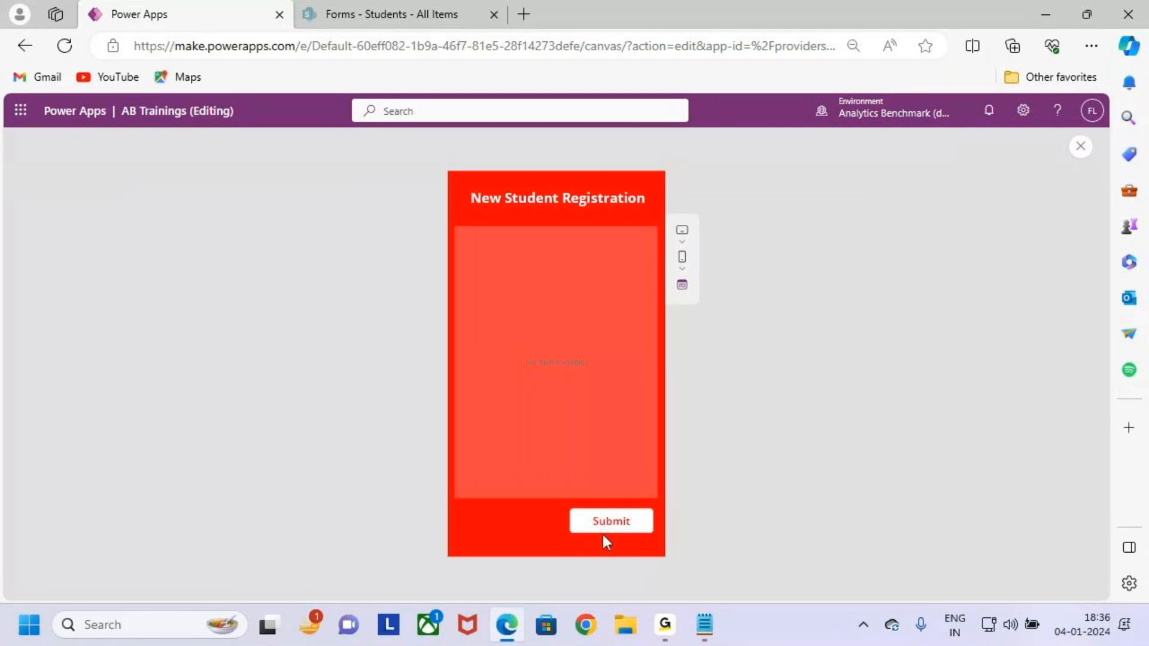
click(1081, 146)
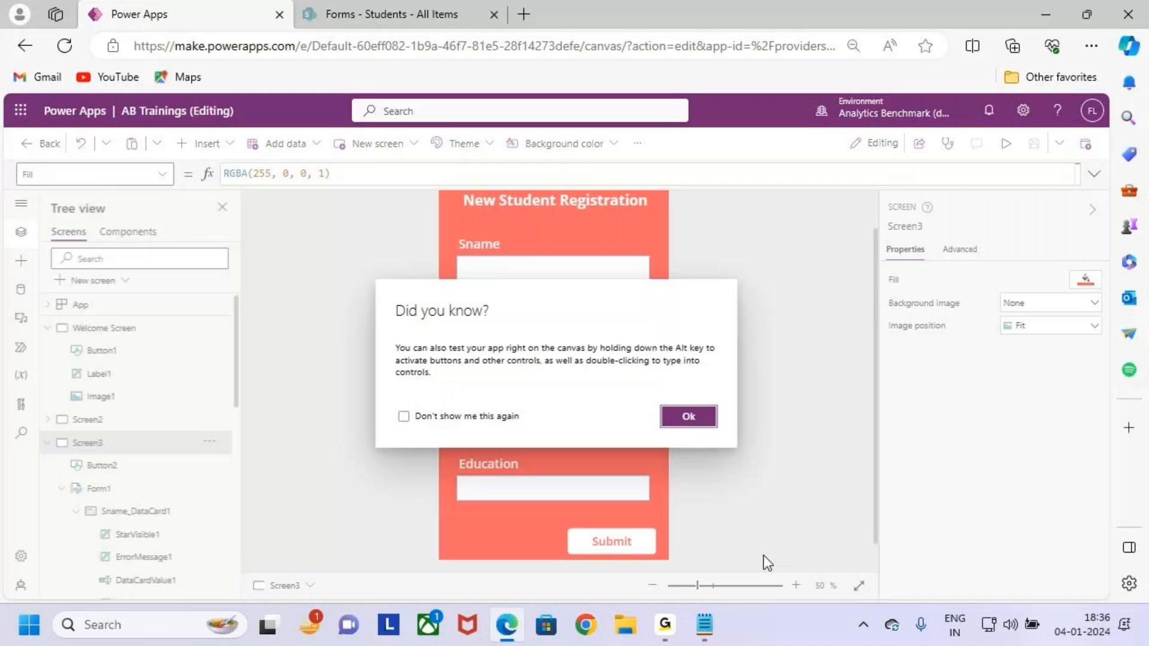
click(688, 417)
scroll(723, 440, down, 1)
scroll(1045, 430, down, 4)
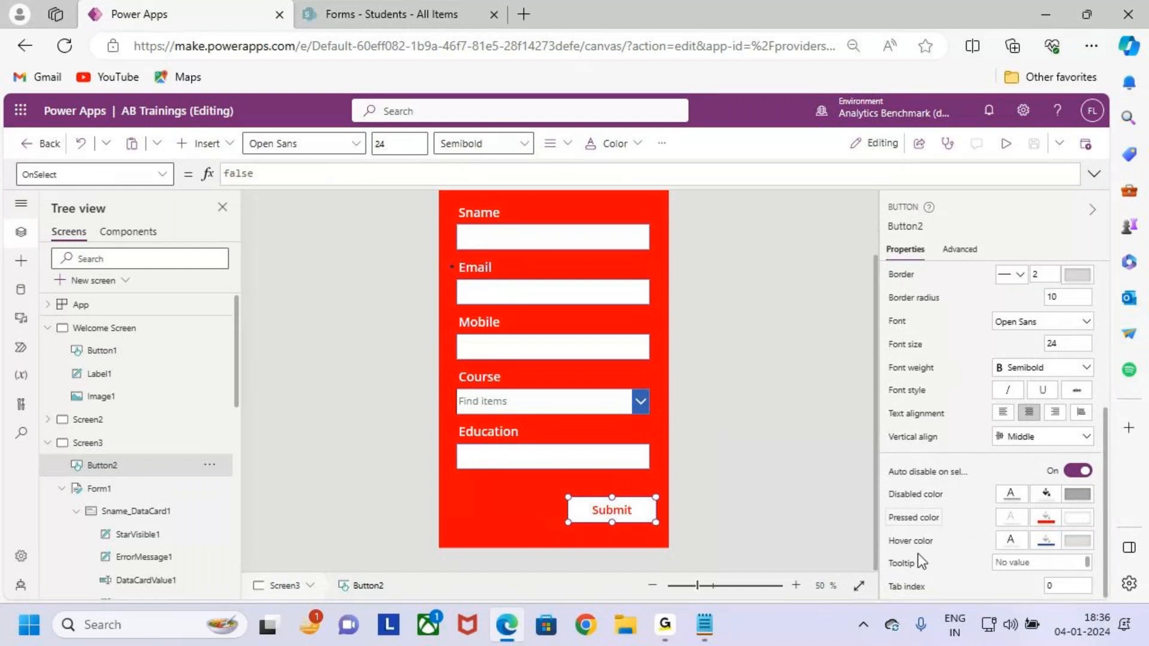
Paste a new Hover fill formula so it matches the button's own fill.
click(1047, 542)
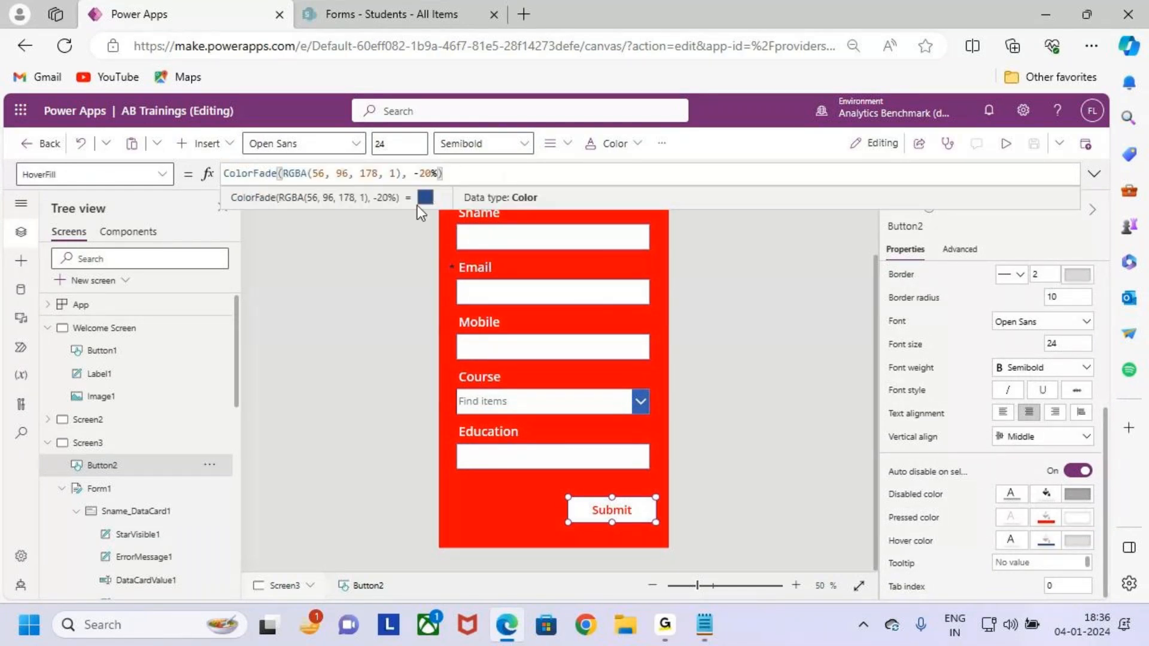
click(1078, 519)
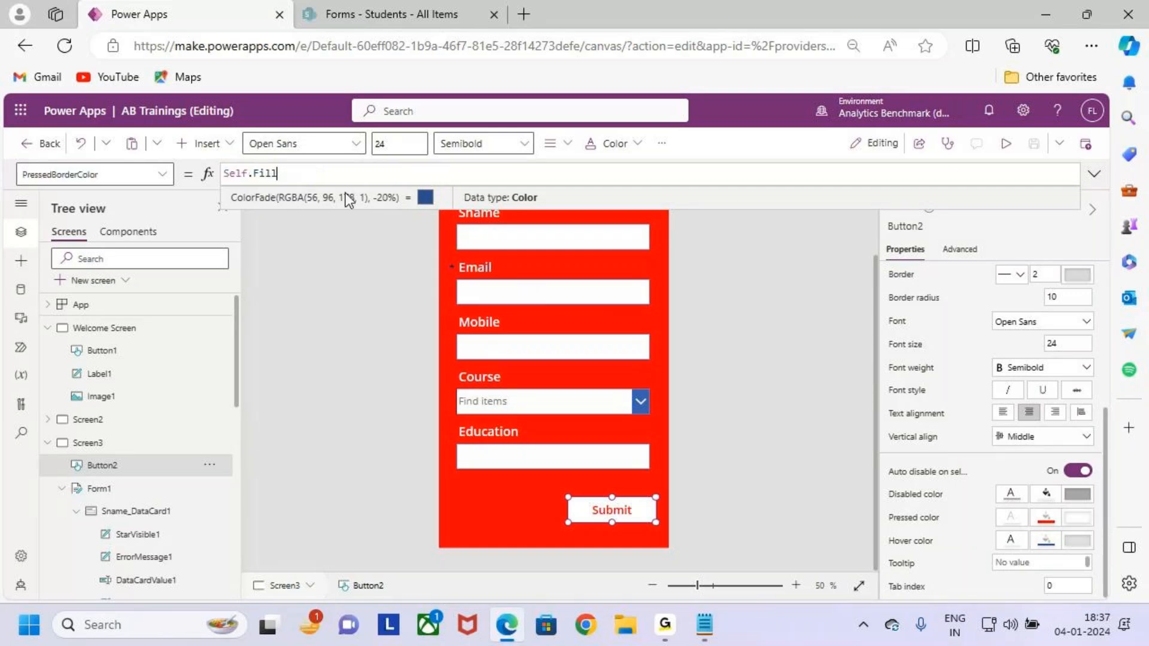
drag(276, 173, 207, 173)
key(ctrl+c)
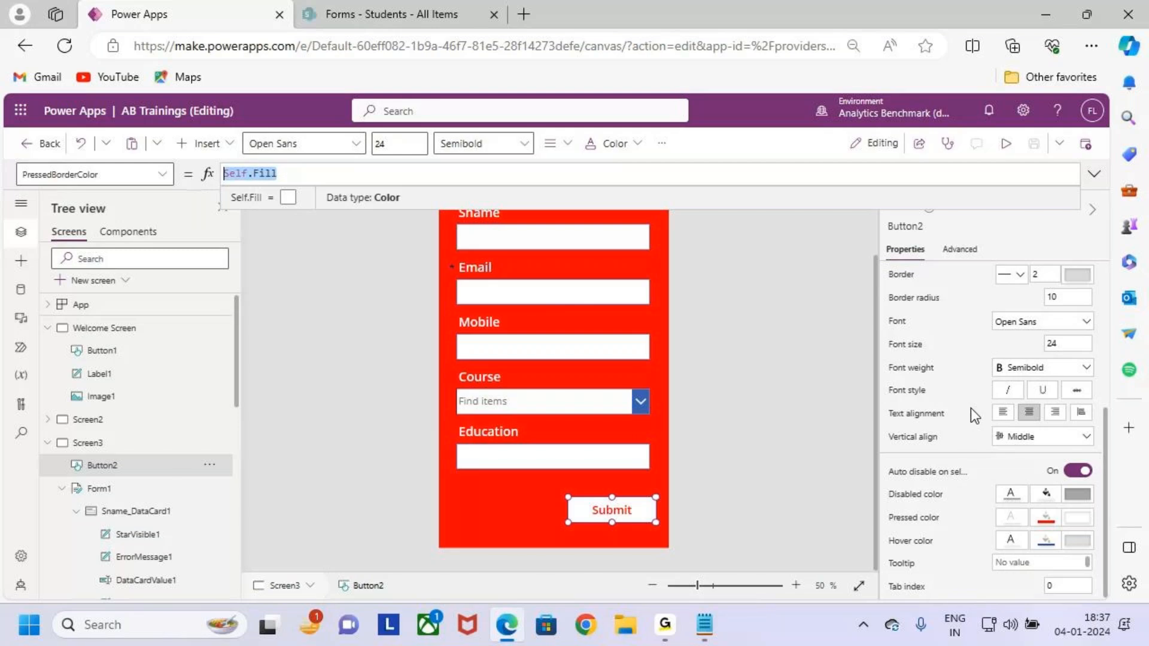
click(1047, 542)
drag(443, 174, 158, 179)
key(ctrl+v)
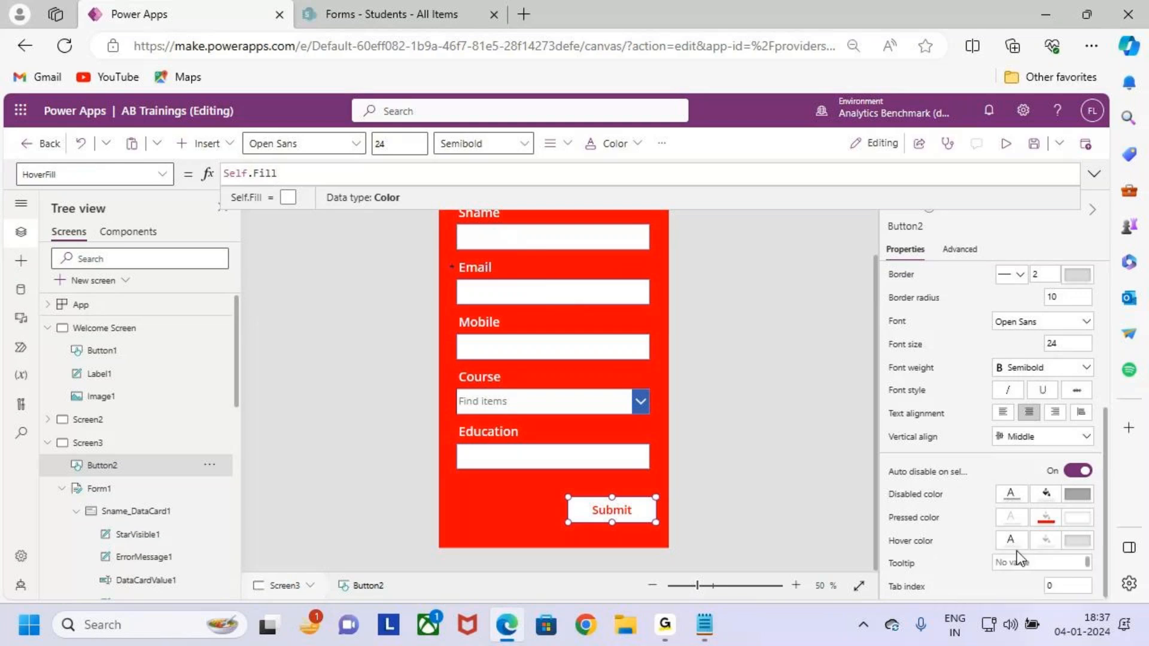
Inspect the Pressed fill formula and hover text colour options, then reselect the Submit button.
click(1043, 519)
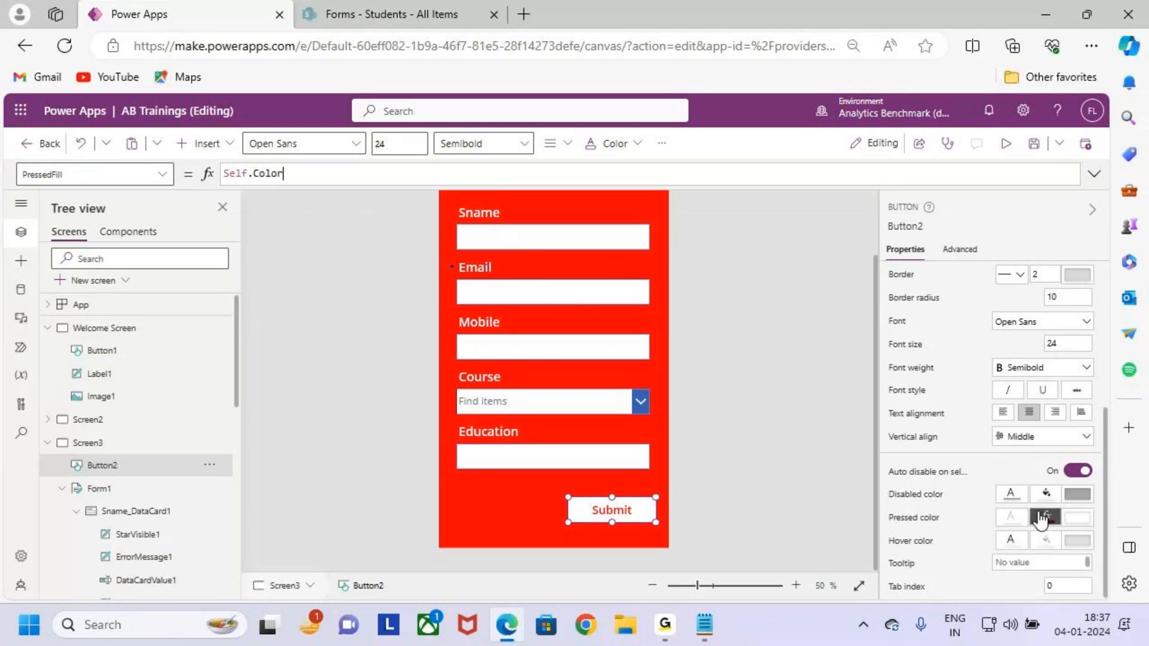
drag(286, 173, 201, 178)
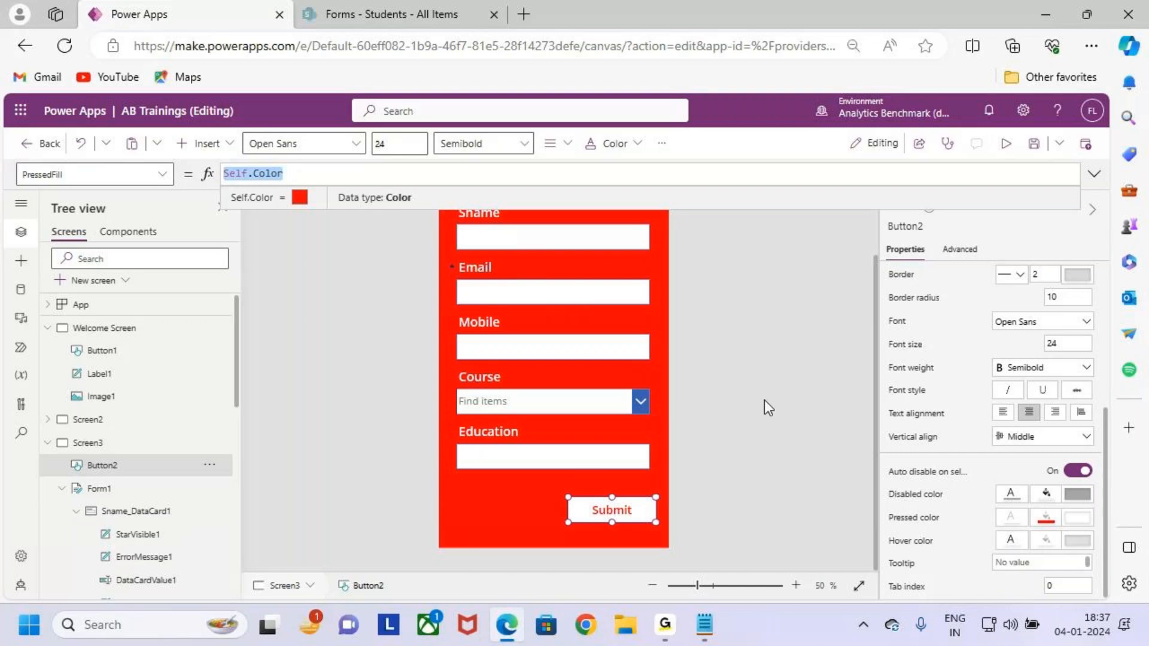
click(1011, 543)
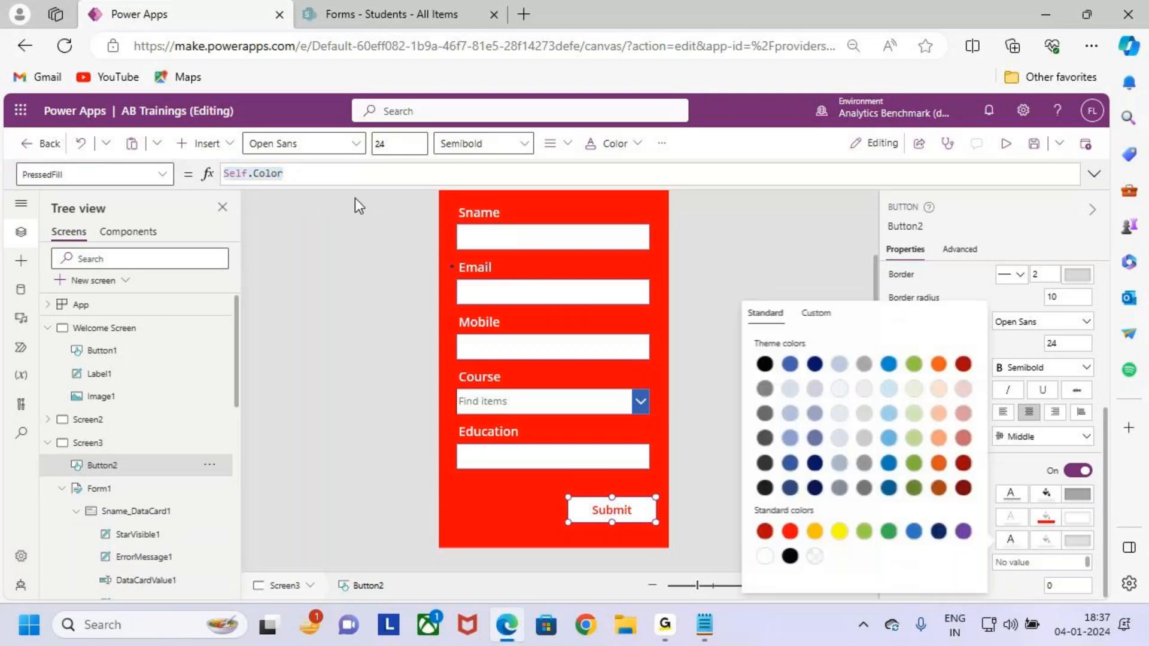
click(293, 172)
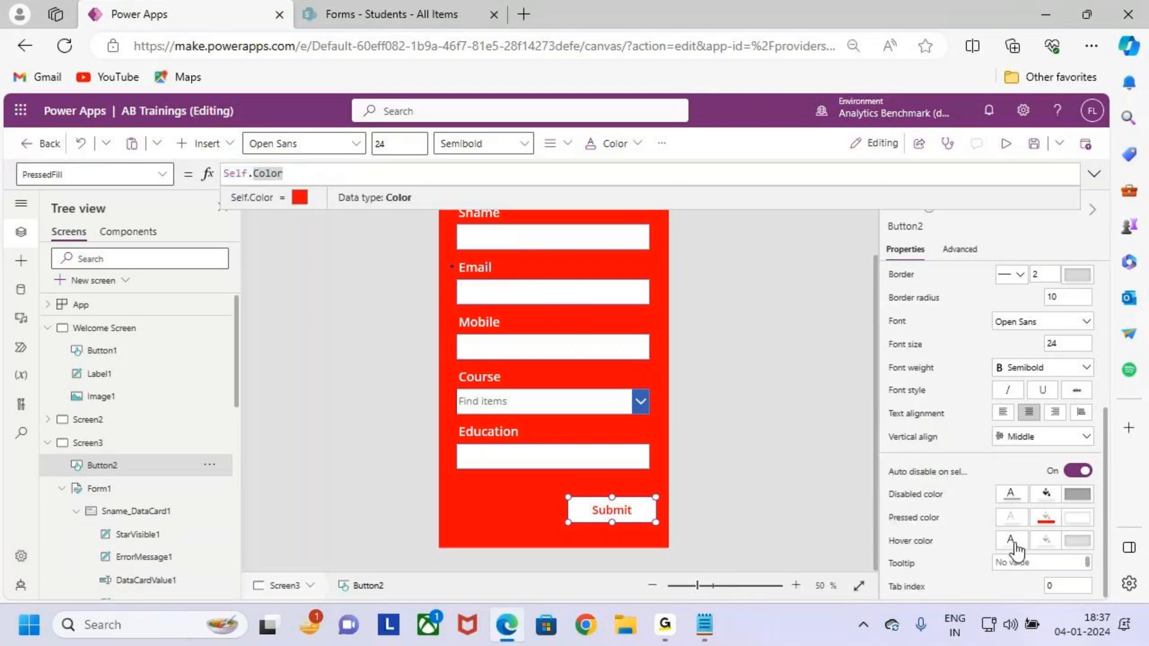
click(1015, 546)
click(326, 174)
click(1021, 544)
click(1023, 546)
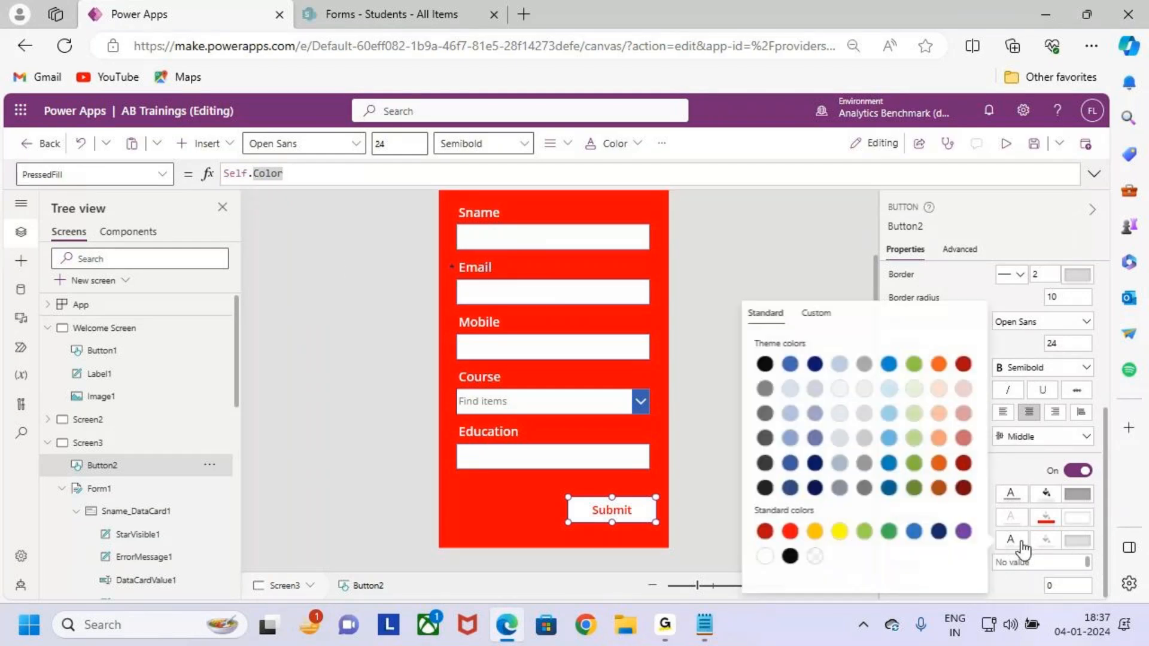
click(390, 172)
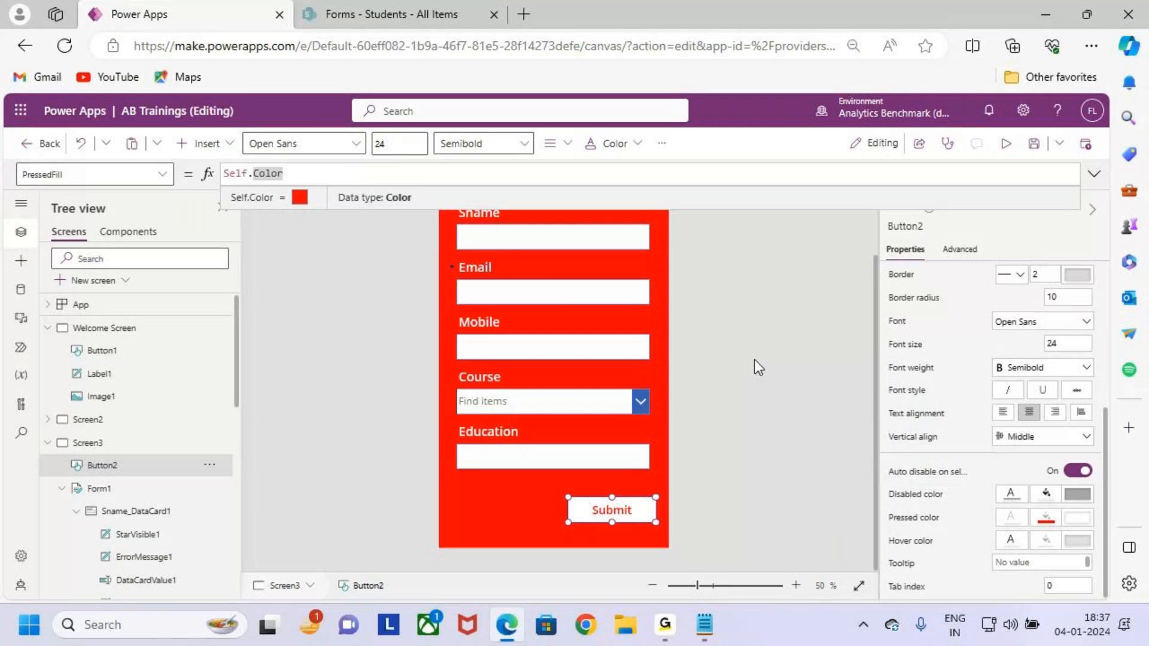
click(746, 487)
click(645, 511)
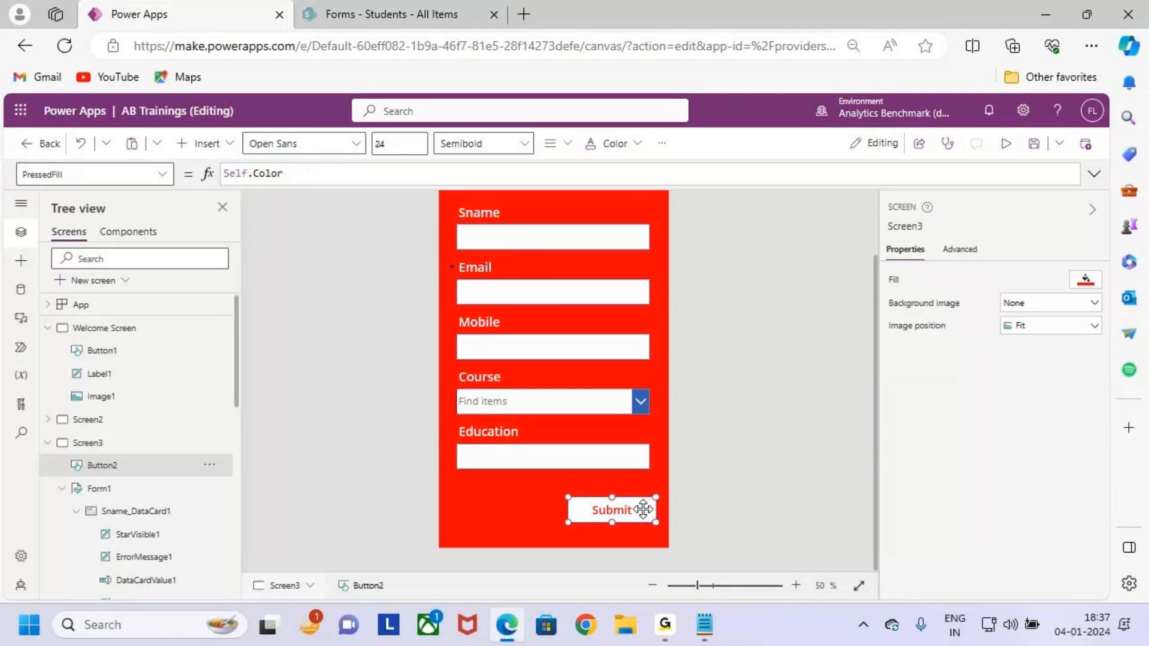
scroll(1011, 509, down, 5)
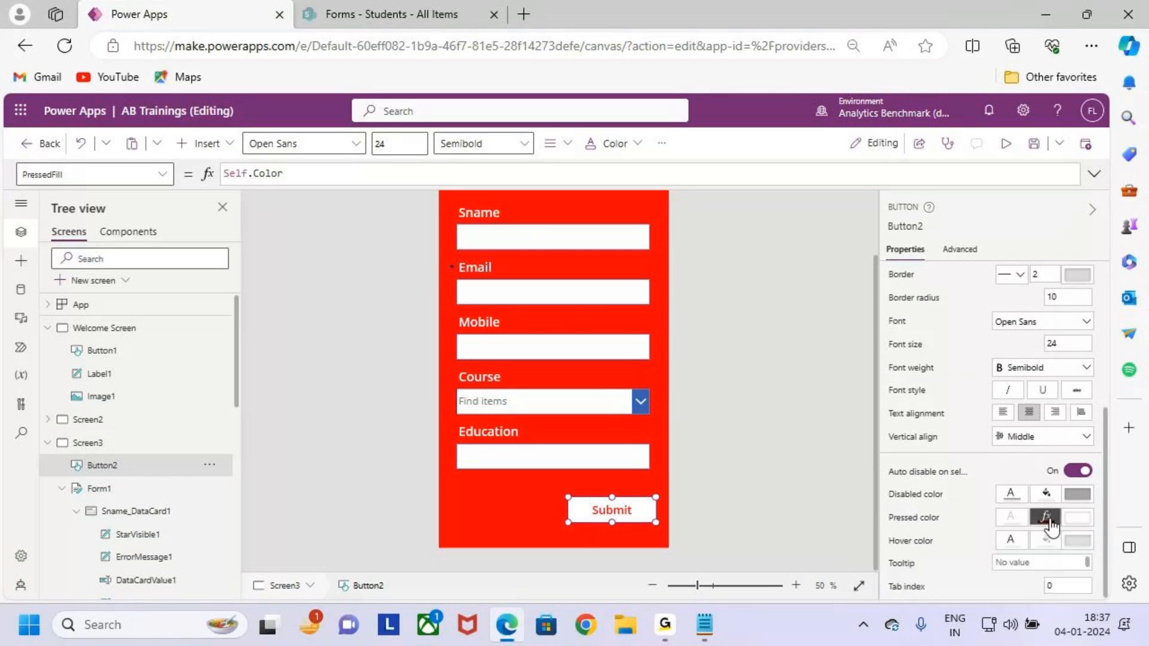
Set the Pressed fill formula to Self.Fill and try it in preview.
click(1046, 540)
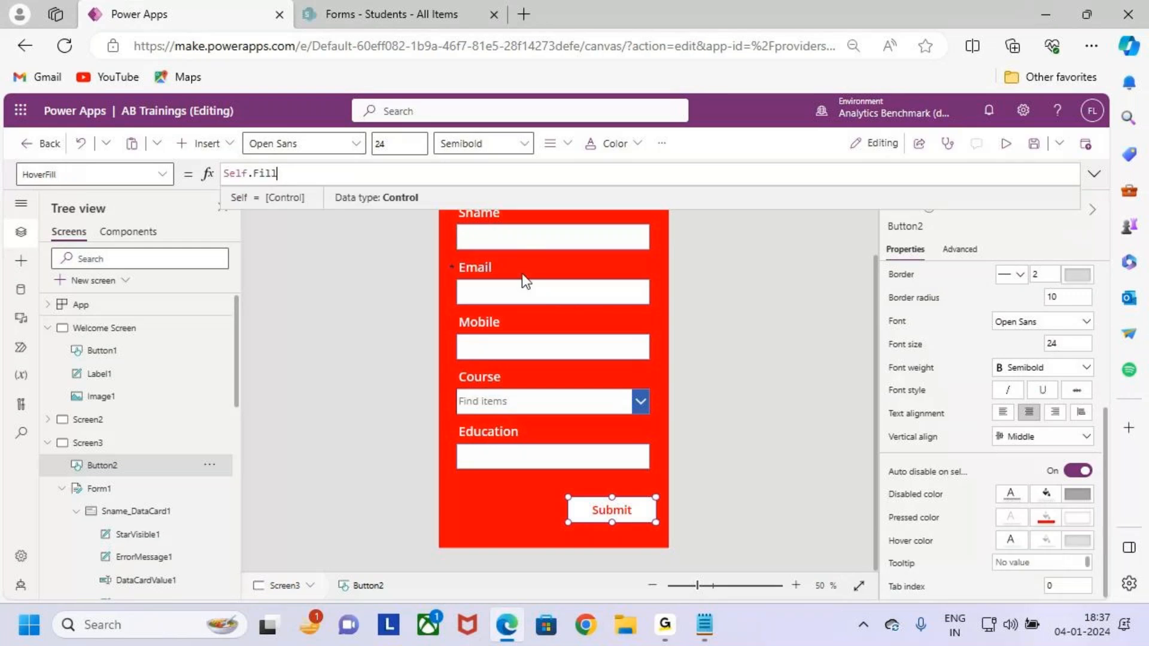
click(1046, 517)
key(ctrl+a)
text(Self.Fill)
click(815, 319)
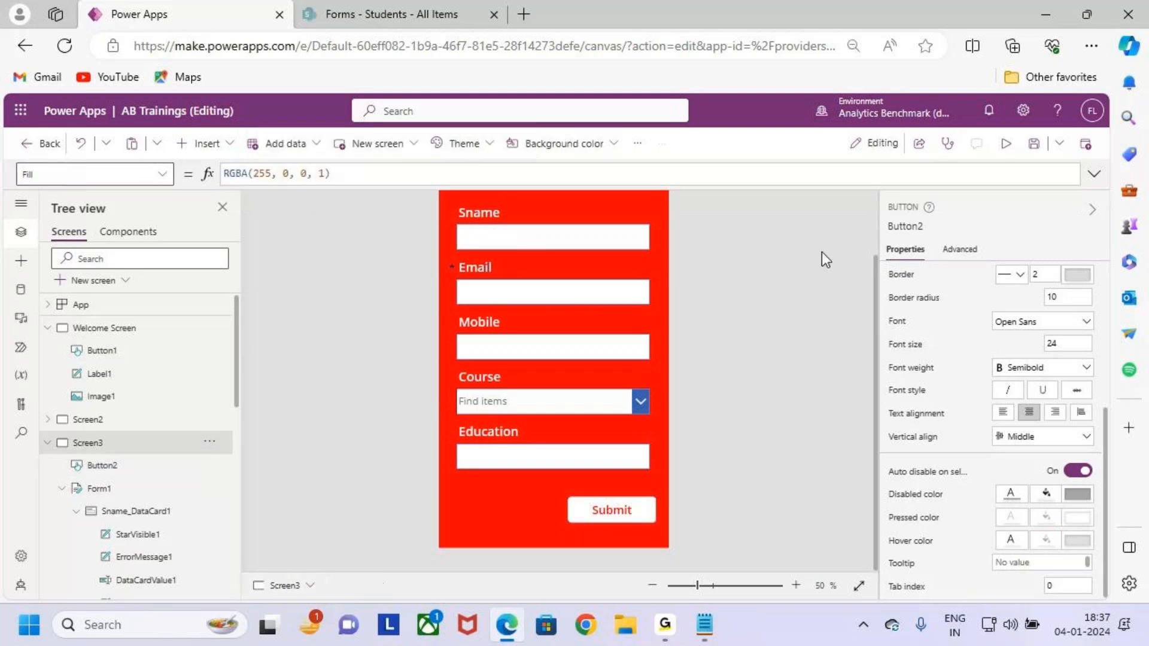
click(1006, 144)
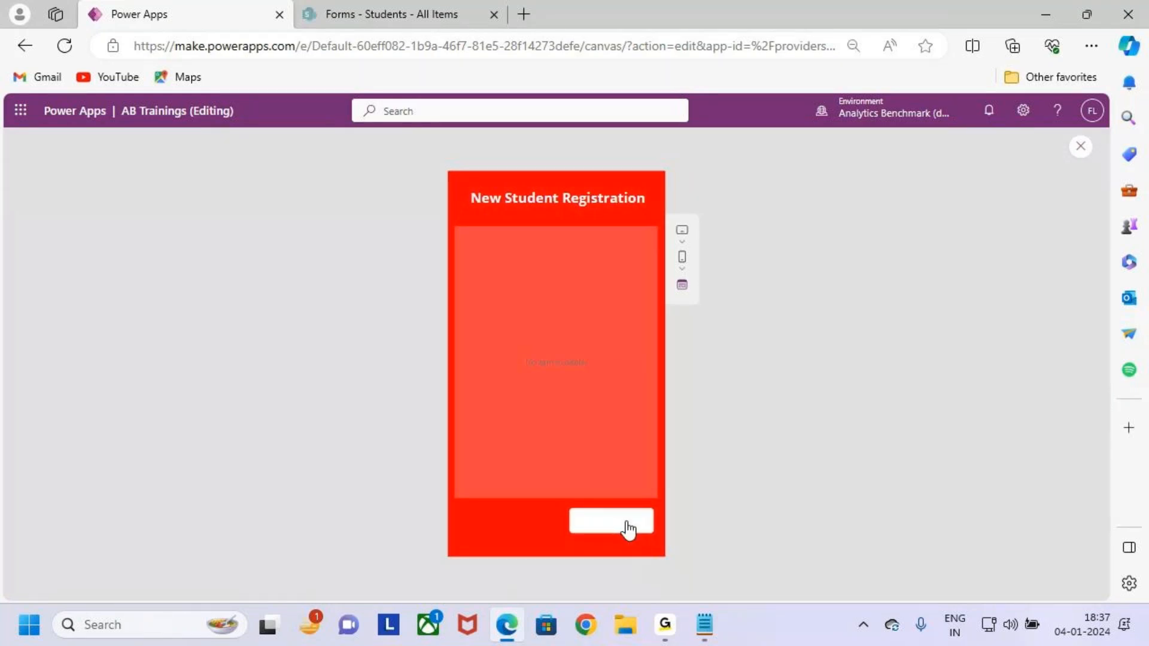
click(1081, 147)
click(706, 424)
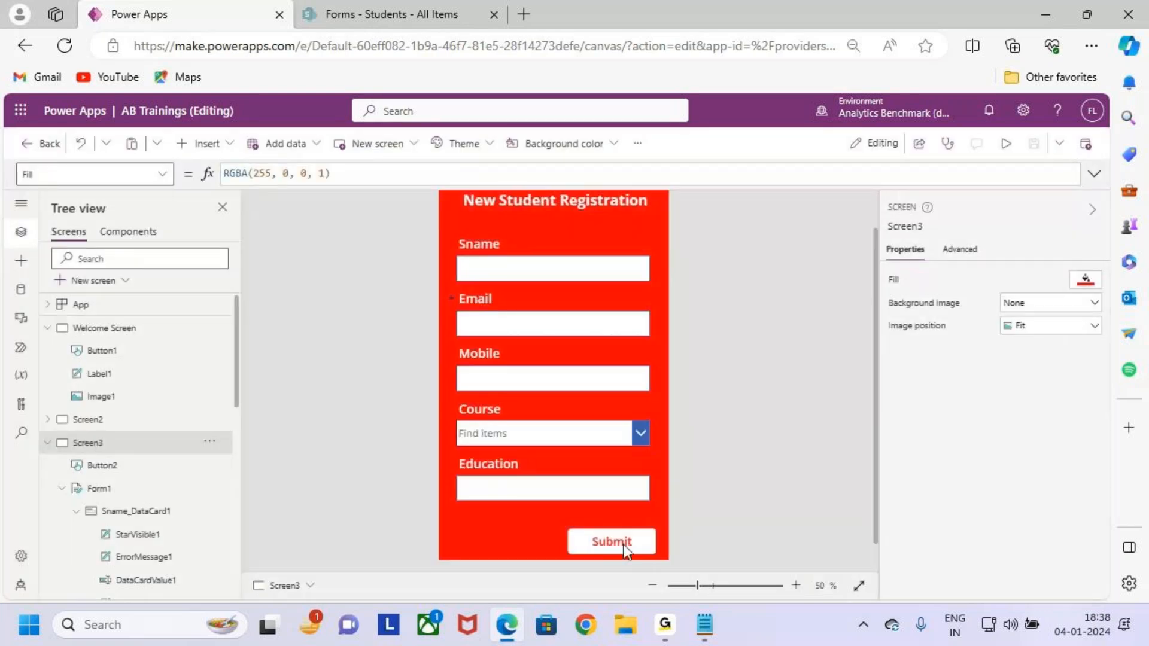
Replace the Pressed fill formula with Color.Red and save the app.
click(610, 541)
scroll(949, 511, down, 2)
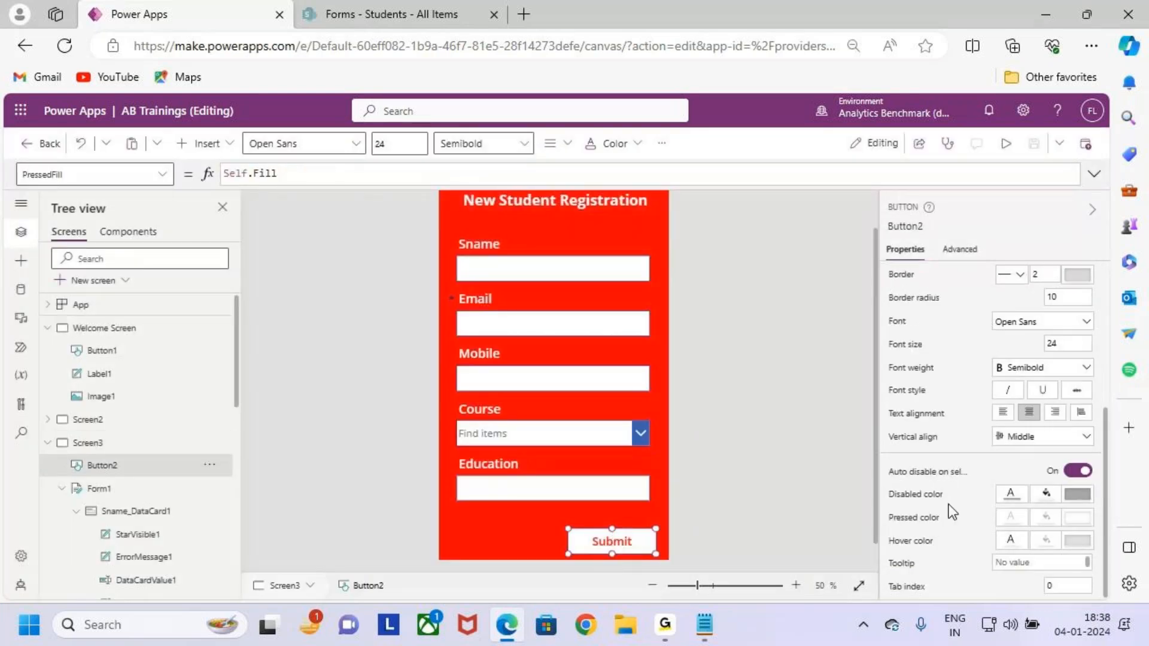
click(1010, 542)
click(437, 175)
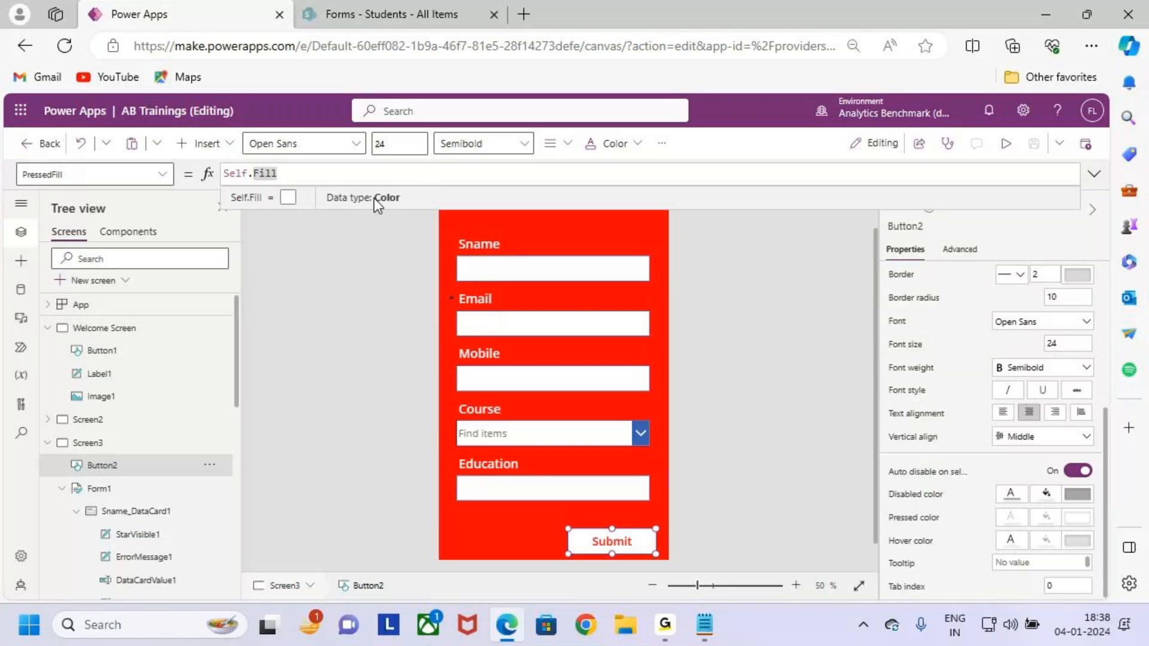
drag(318, 170, 214, 169)
text(colo)
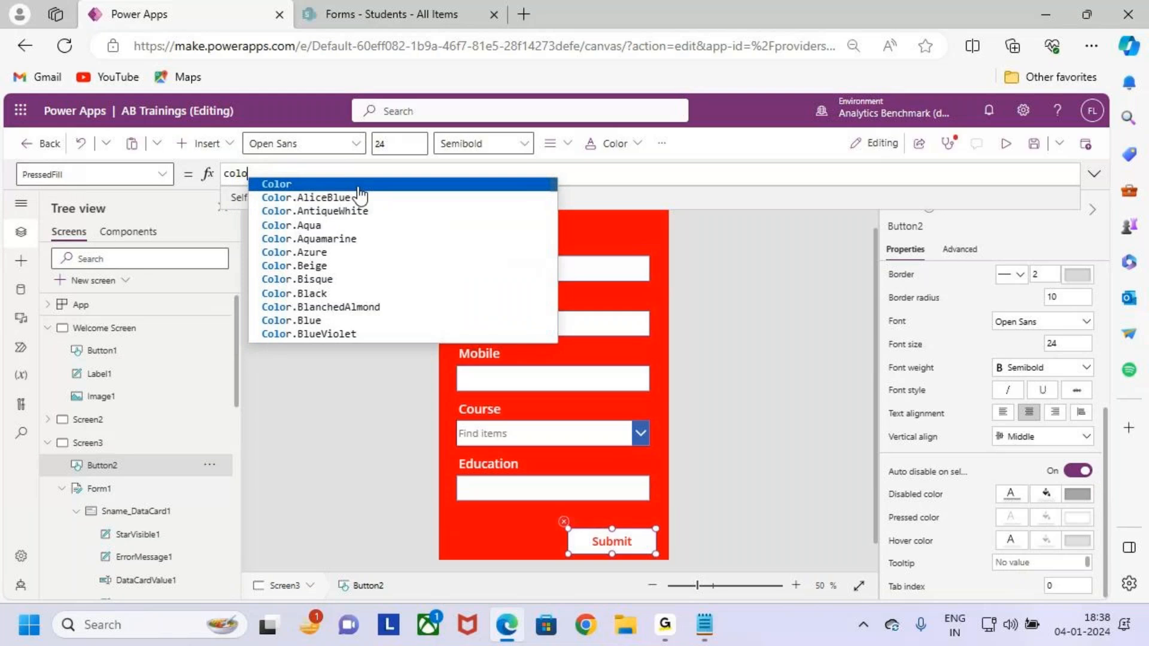
key(Tab)
text(.re)
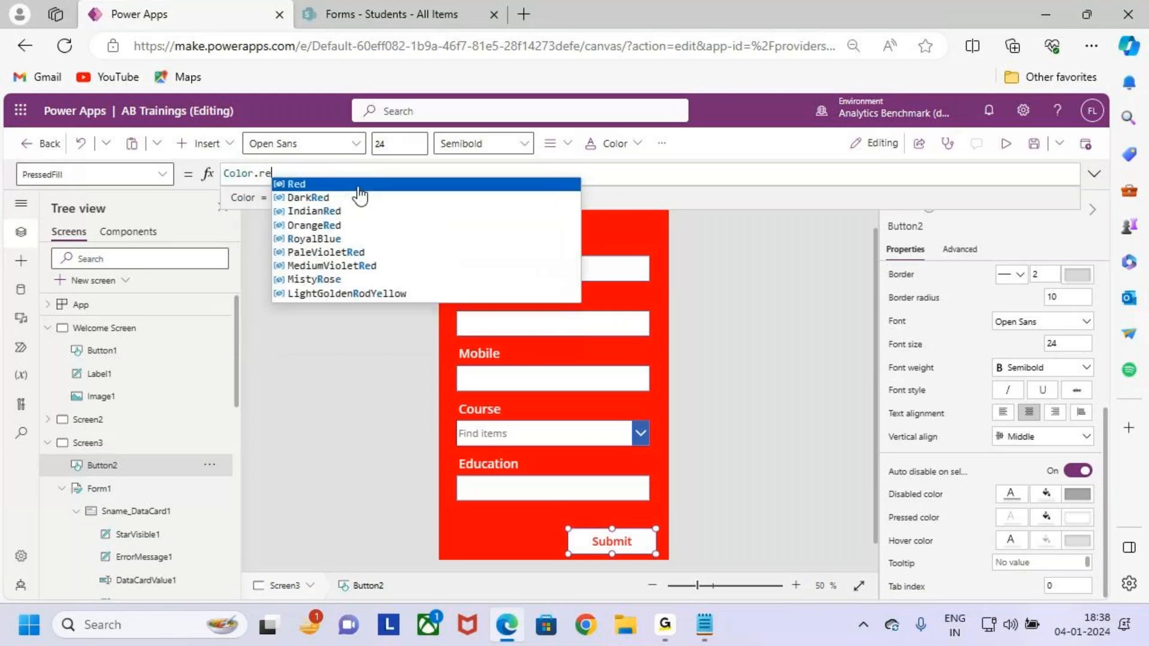
click(343, 186)
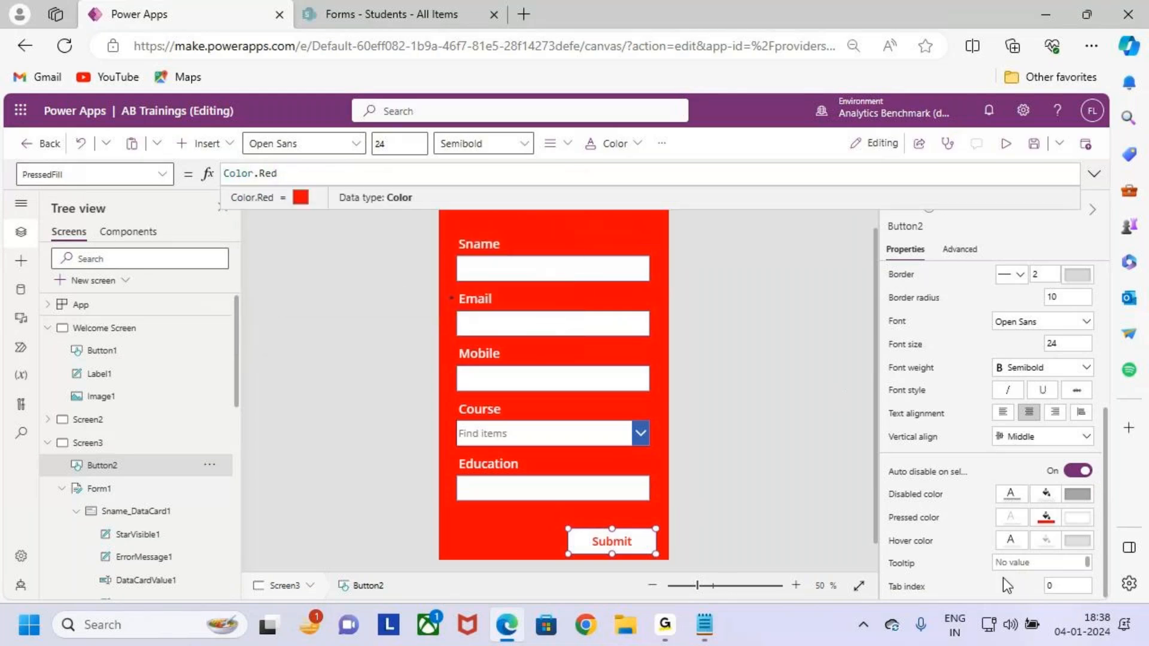
click(1035, 144)
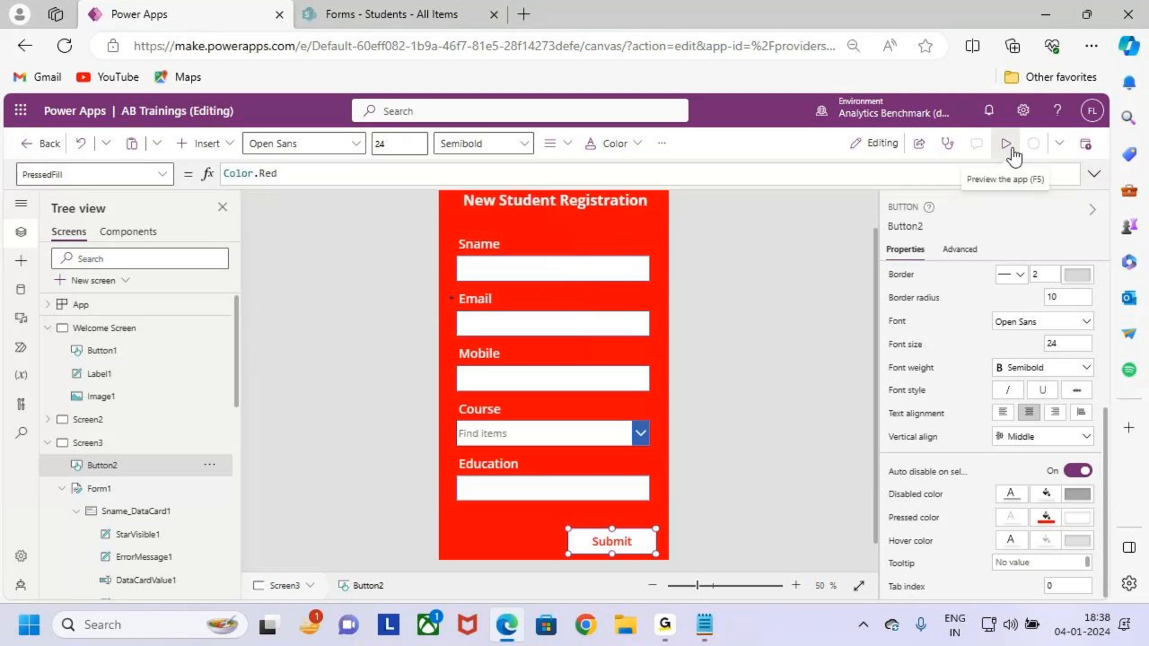
Preview the app again, then return to the Color.Red pressed fill formula.
click(1012, 150)
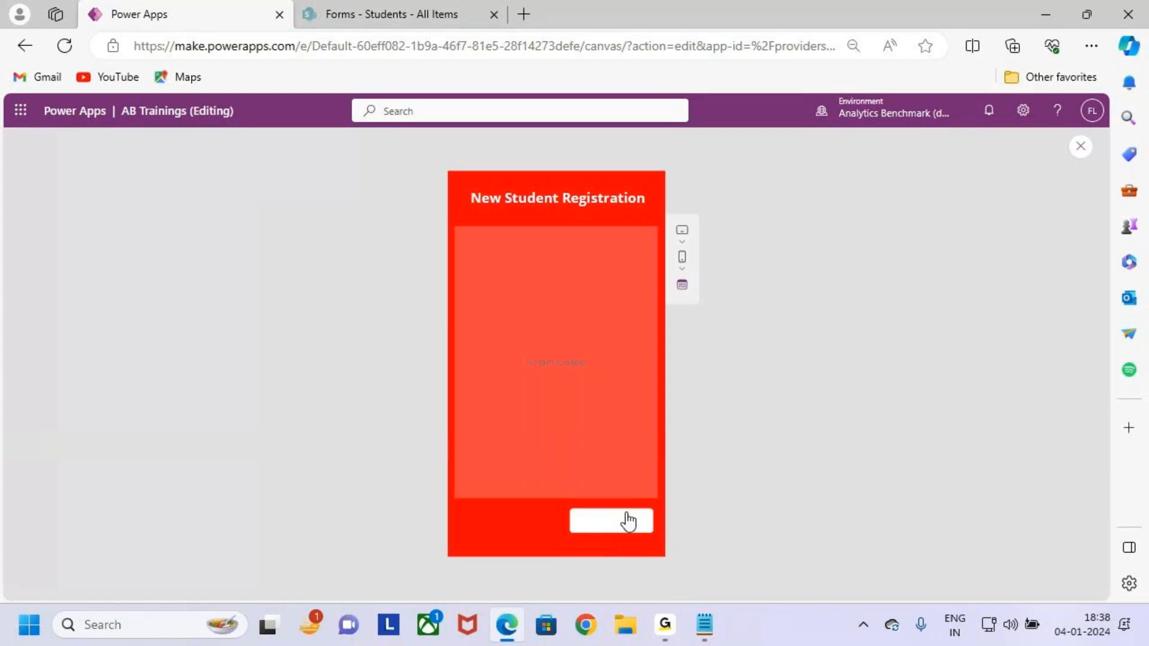
click(1081, 146)
click(688, 418)
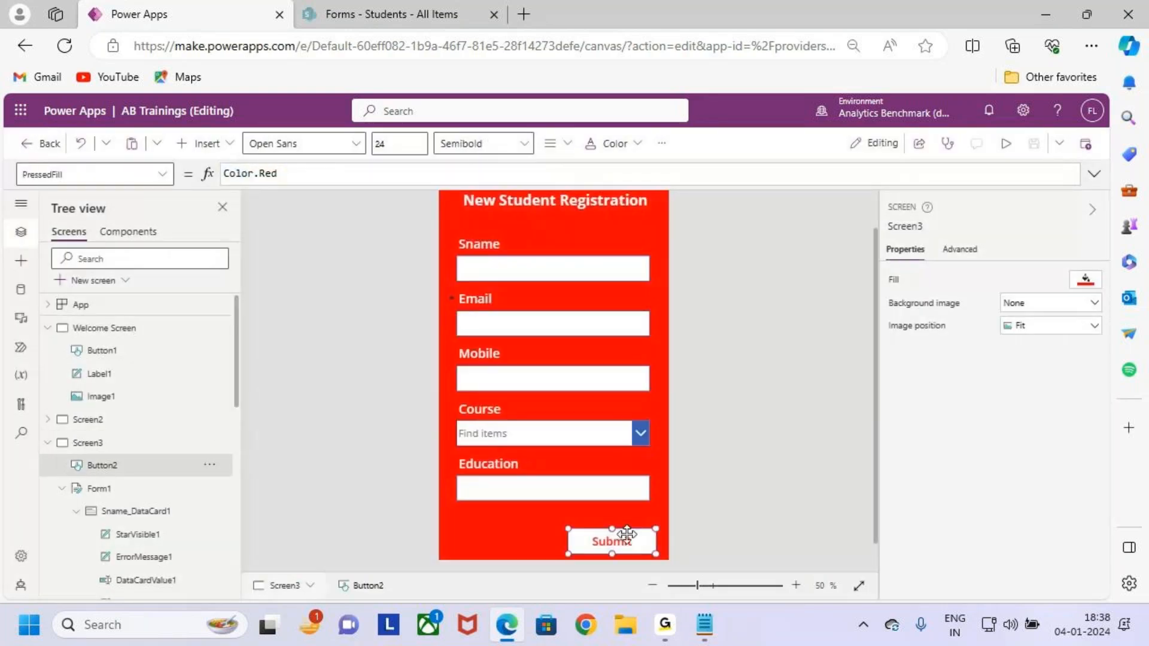
double_click(333, 175)
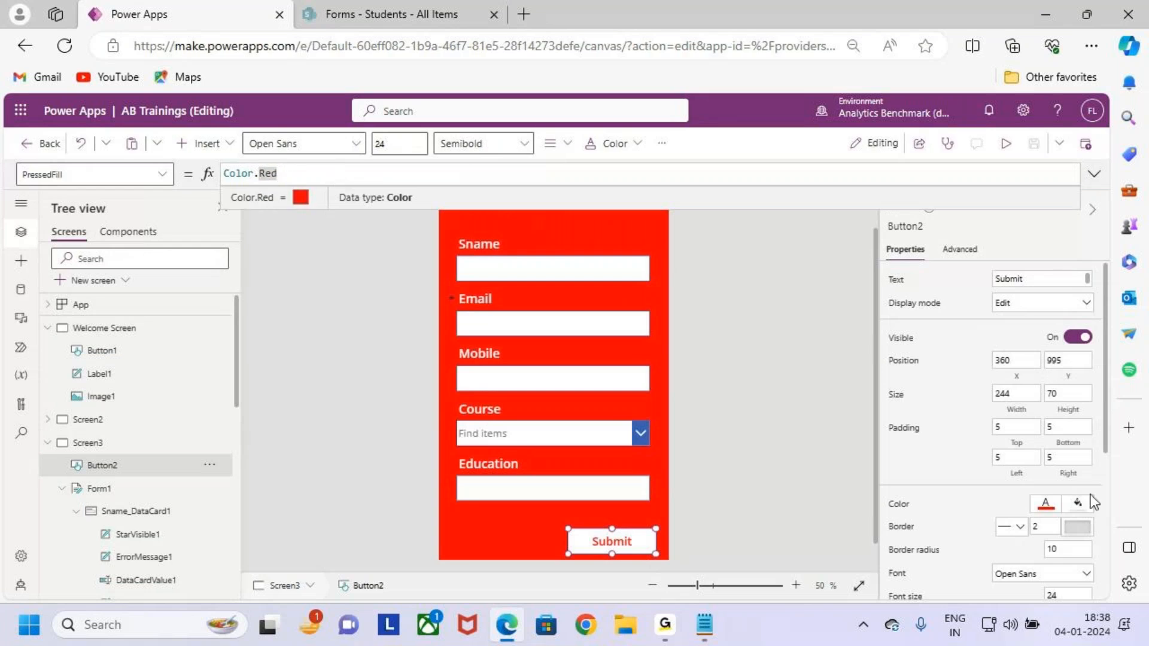
scroll(1047, 560, down, 5)
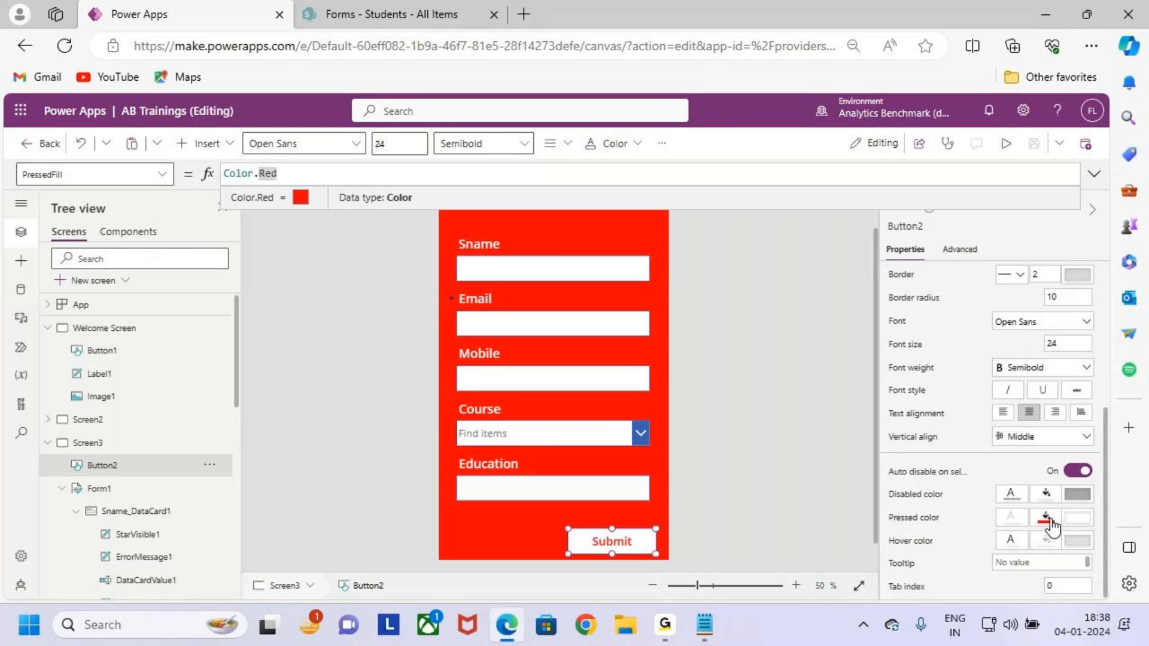
Set the Pressed fill to white, RGBA(255, 255, 255, 1), in the colour picker.
click(1047, 521)
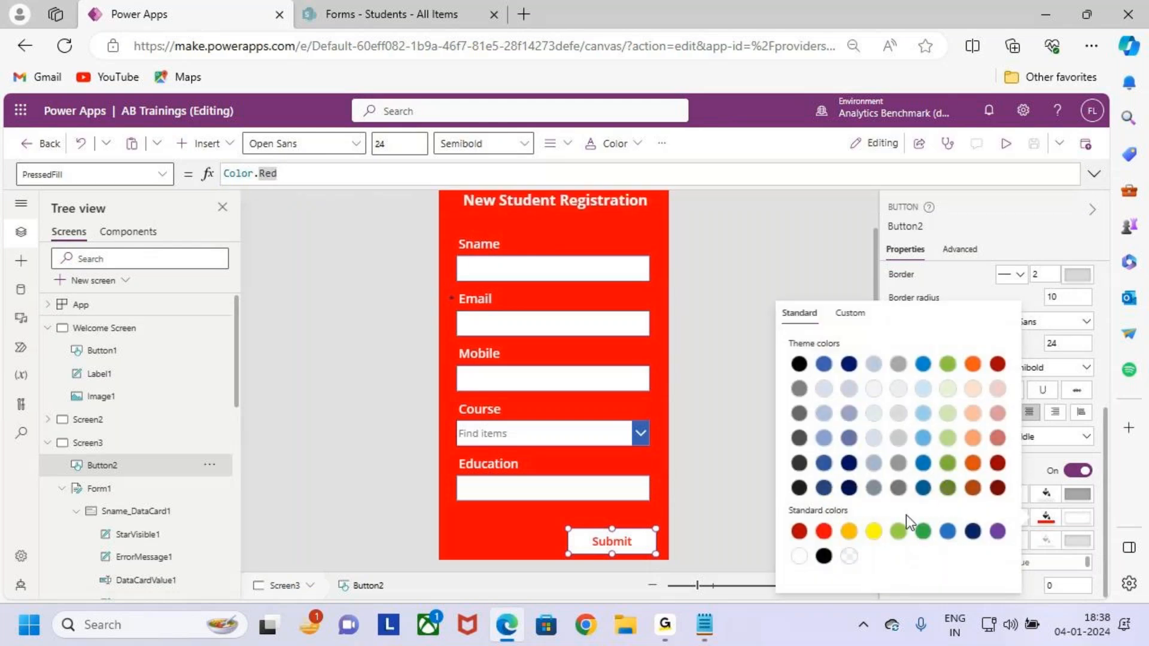
click(1049, 522)
click(1048, 522)
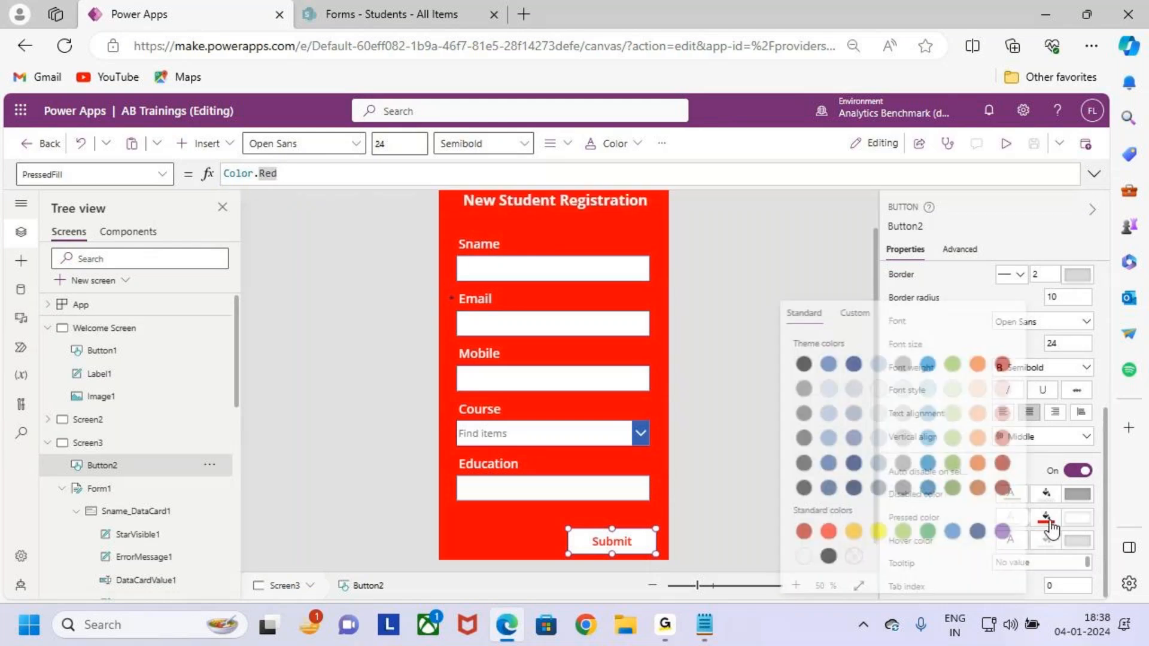
click(1048, 522)
click(1010, 545)
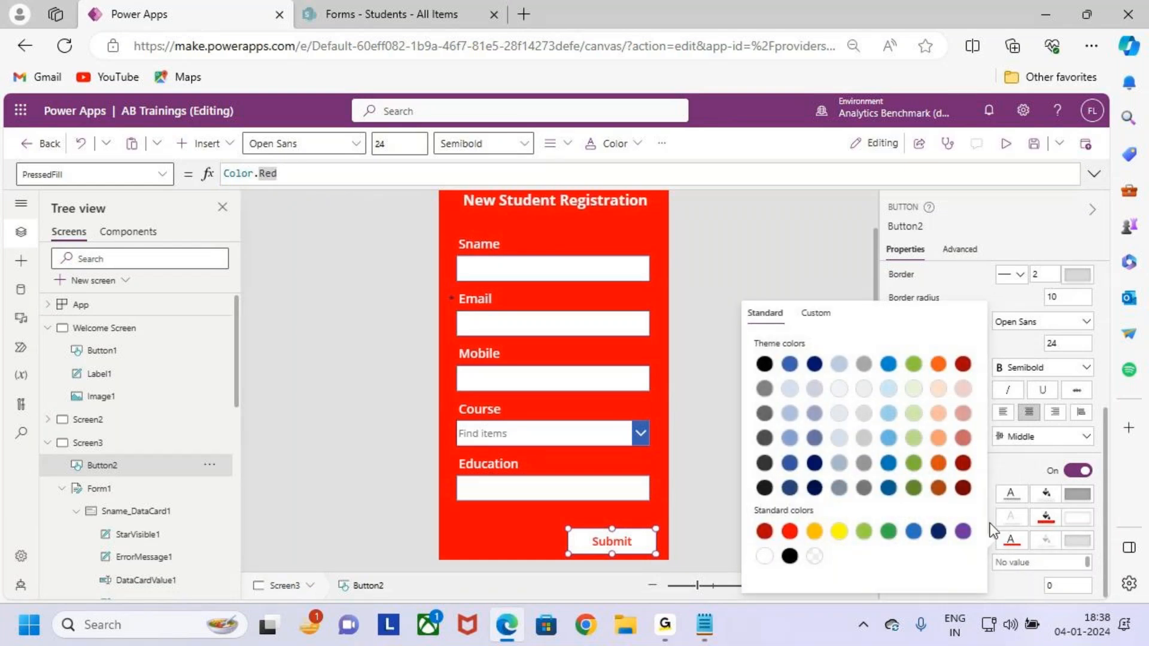
click(1048, 522)
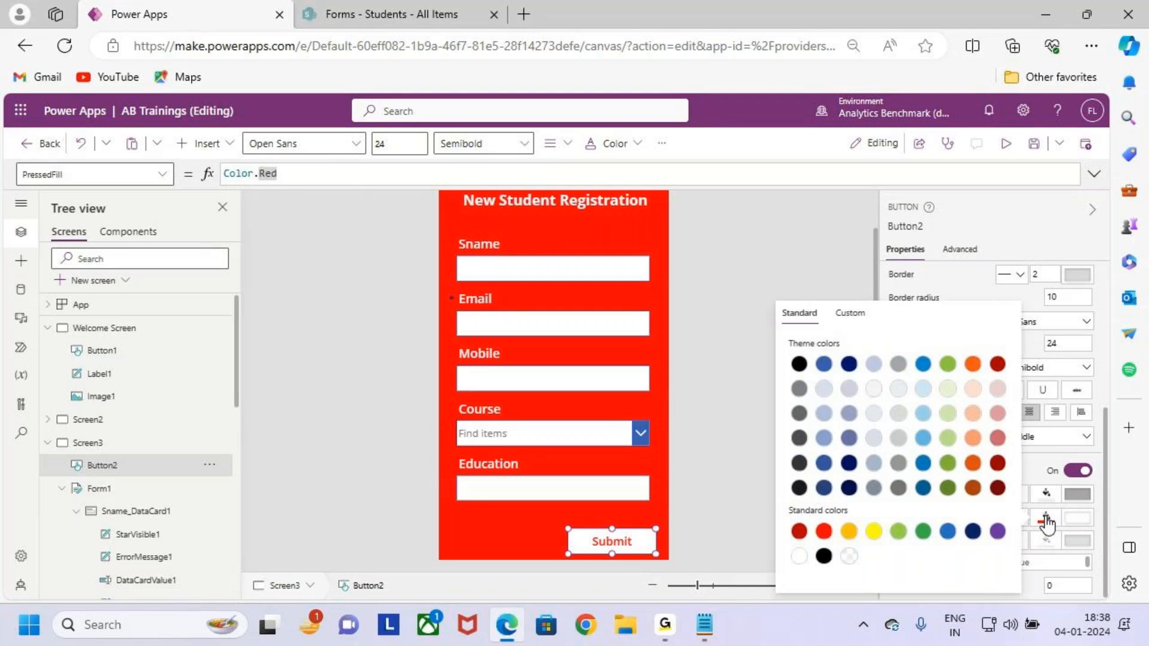
click(1048, 522)
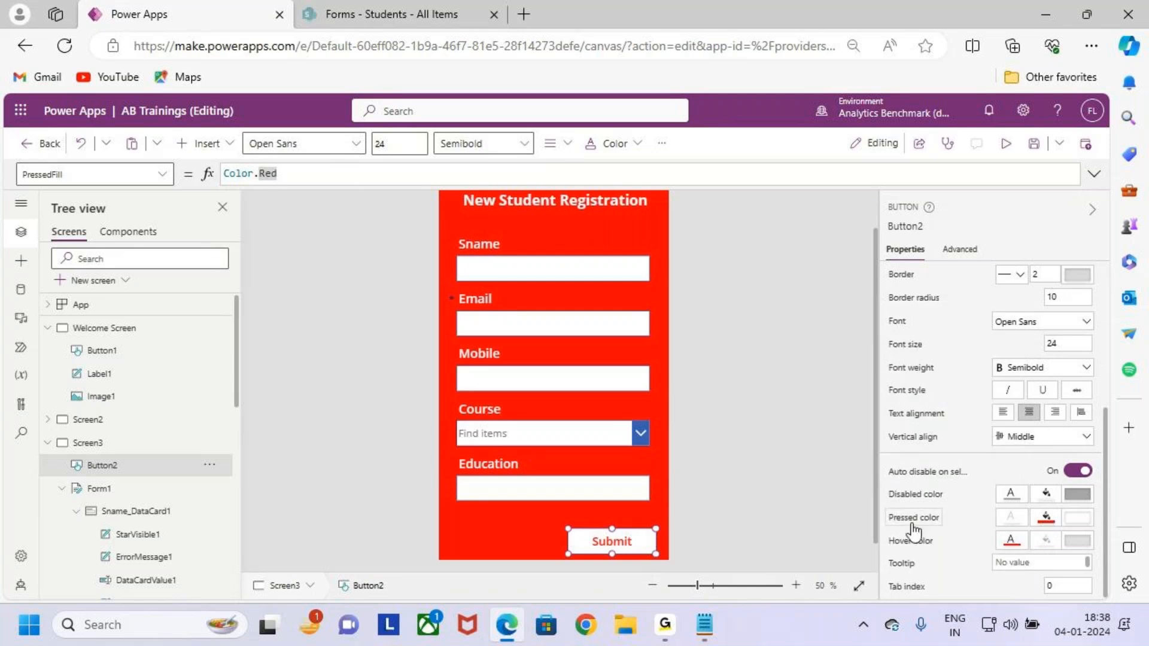
click(1046, 519)
click(799, 556)
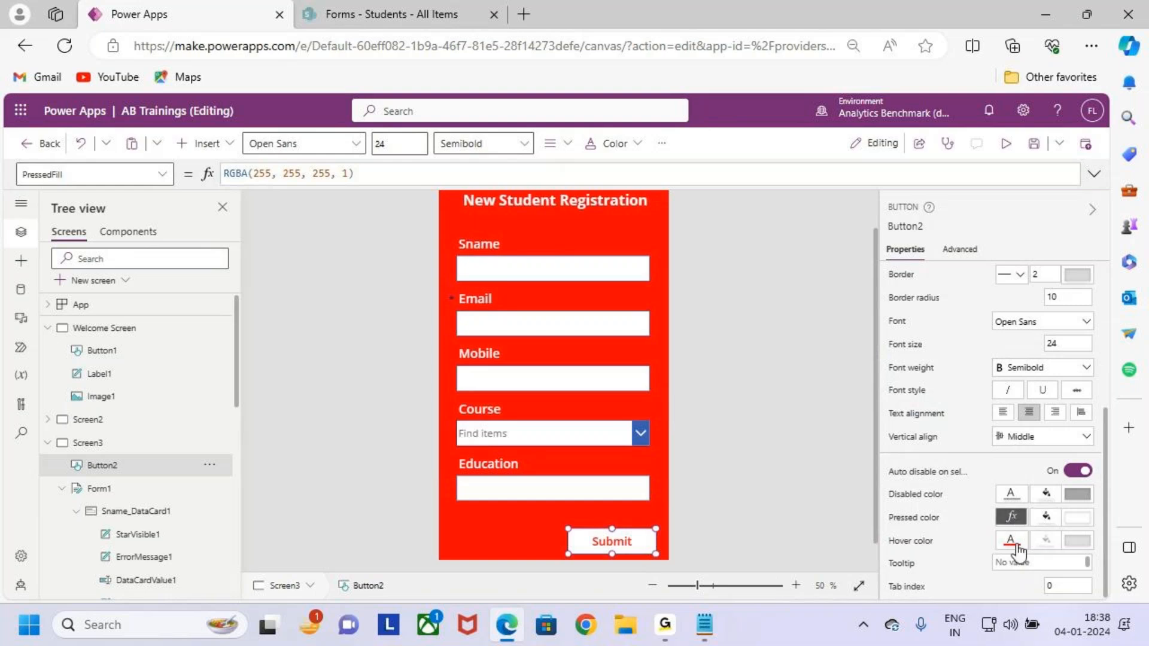
Preview the app and press Submit several times to test its pressed look.
click(804, 445)
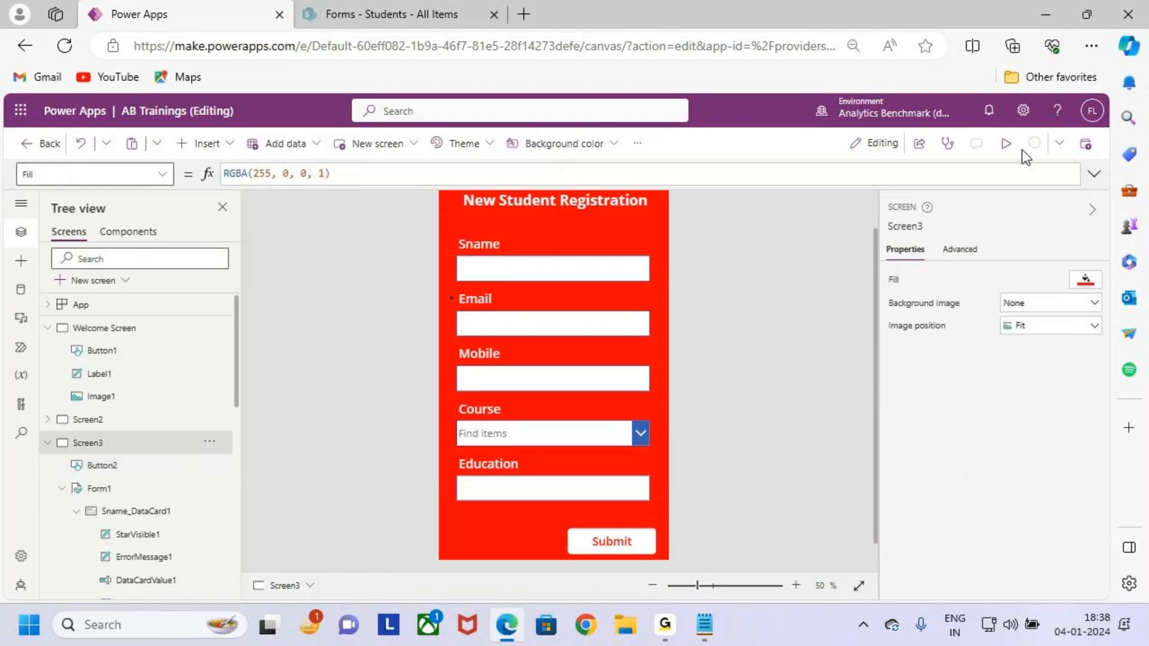
click(1006, 144)
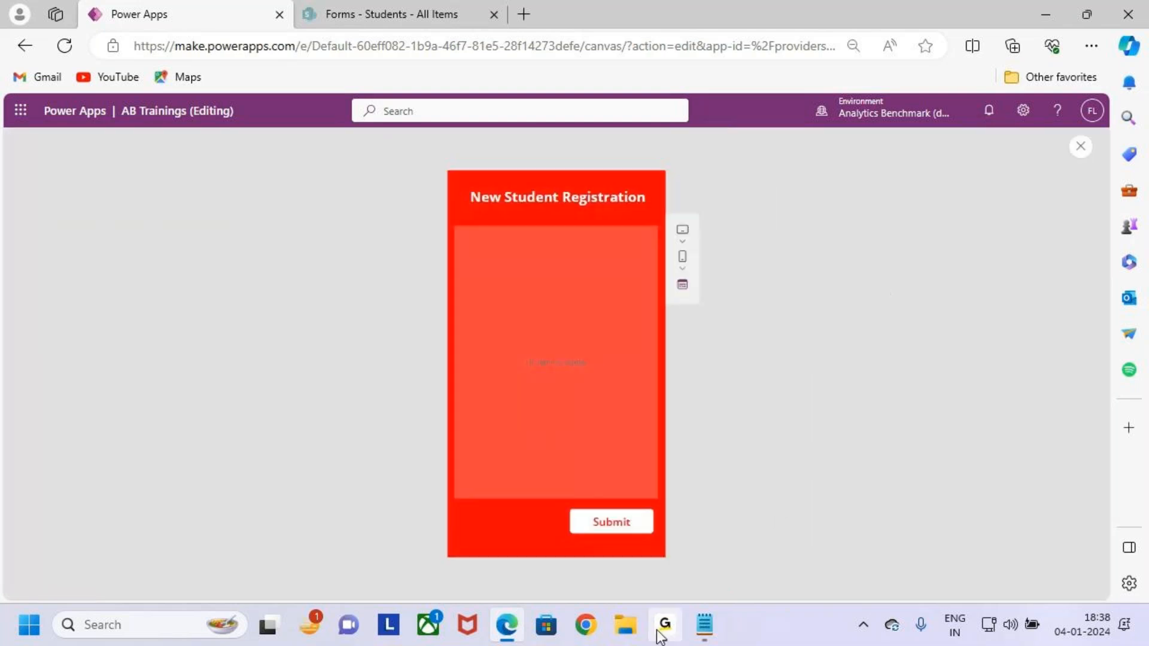
click(636, 530)
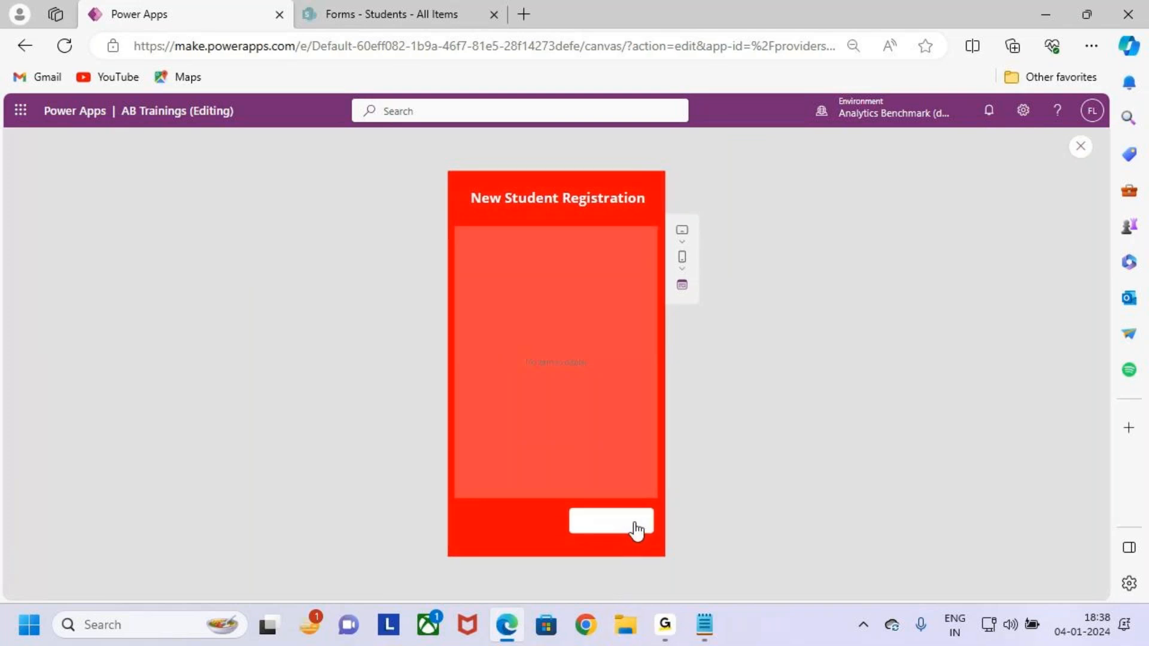
click(635, 527)
click(636, 528)
click(635, 528)
key(Escape)
click(691, 422)
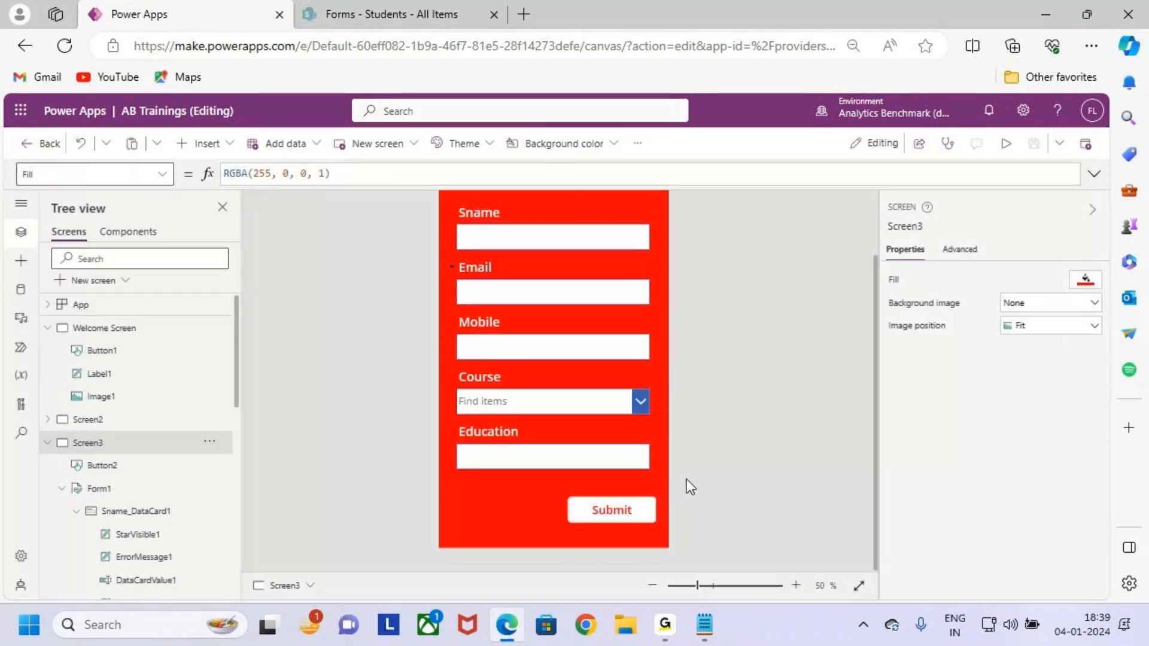
click(623, 506)
Paste a copy of the Submit button to its left and narrow the original.
click(508, 526)
key(ctrl+v)
drag(616, 516, 529, 521)
click(619, 513)
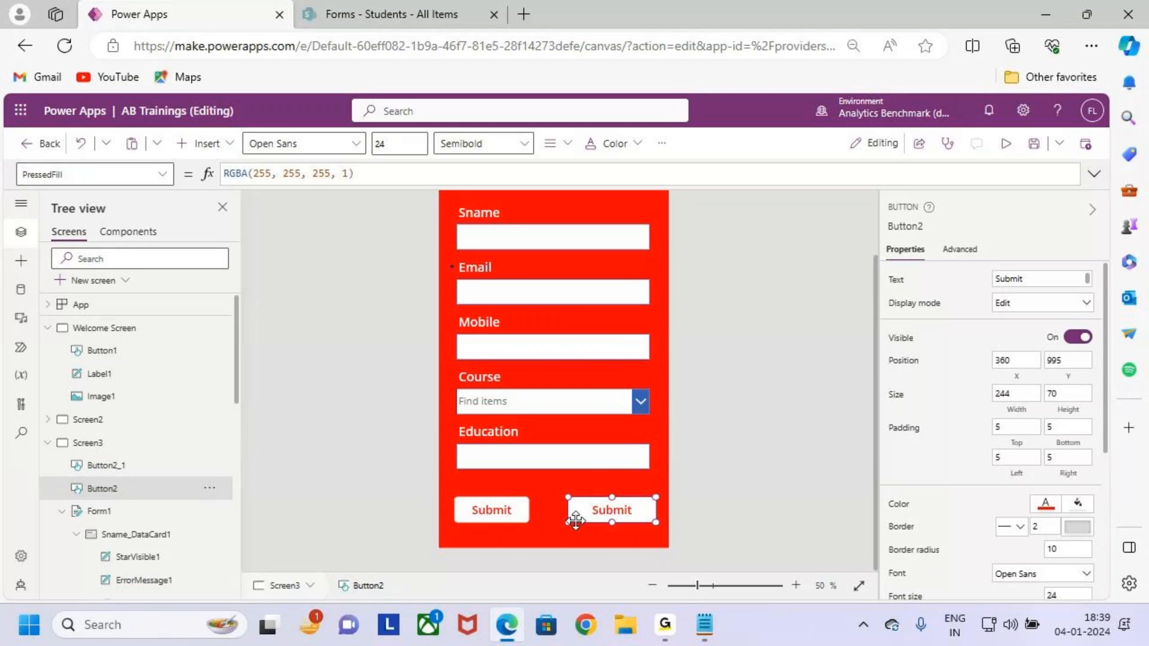
drag(575, 520, 586, 521)
Relabel the left-hand copy Reset.
click(495, 507)
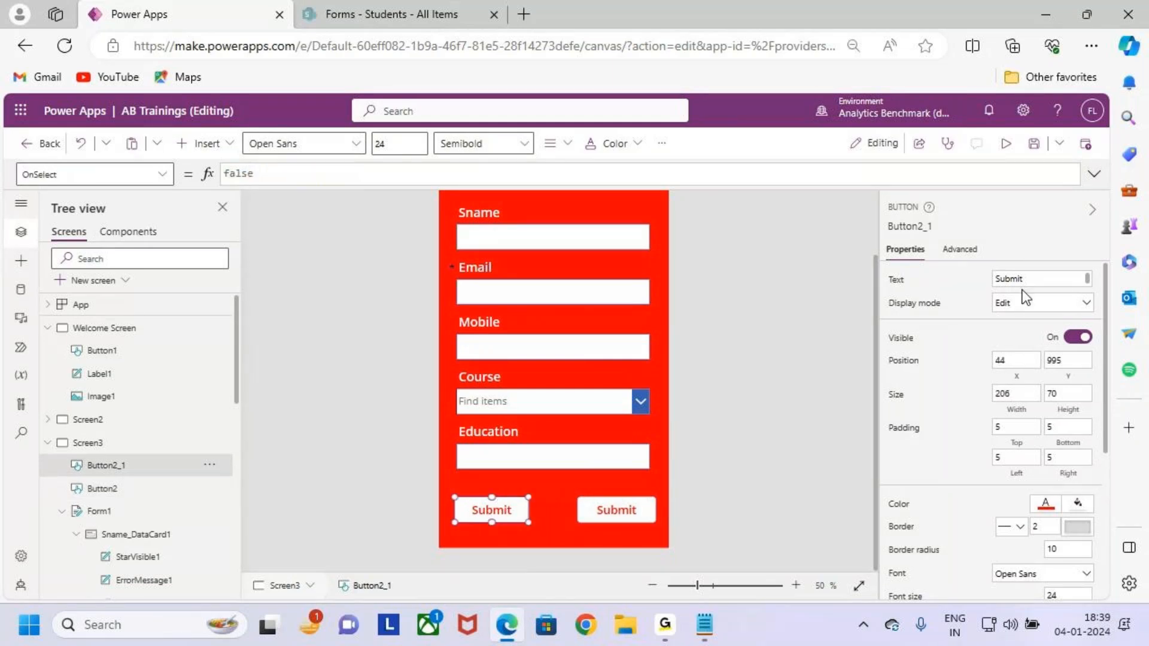
double_click(1036, 279)
text(Res)
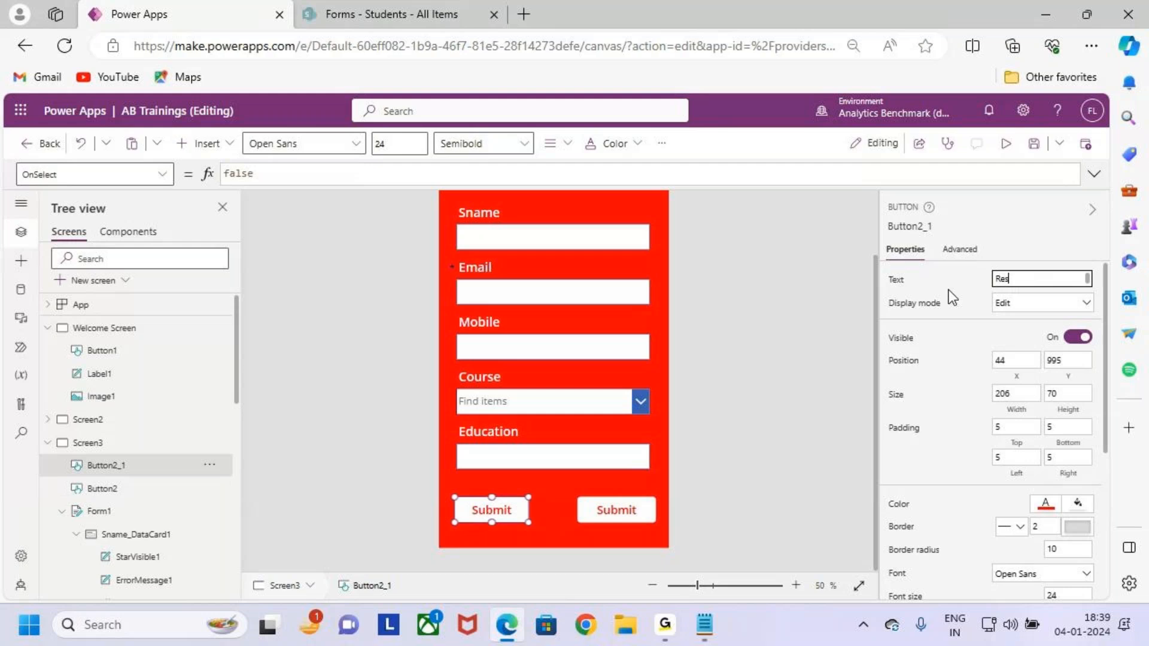
text(et)
click(820, 387)
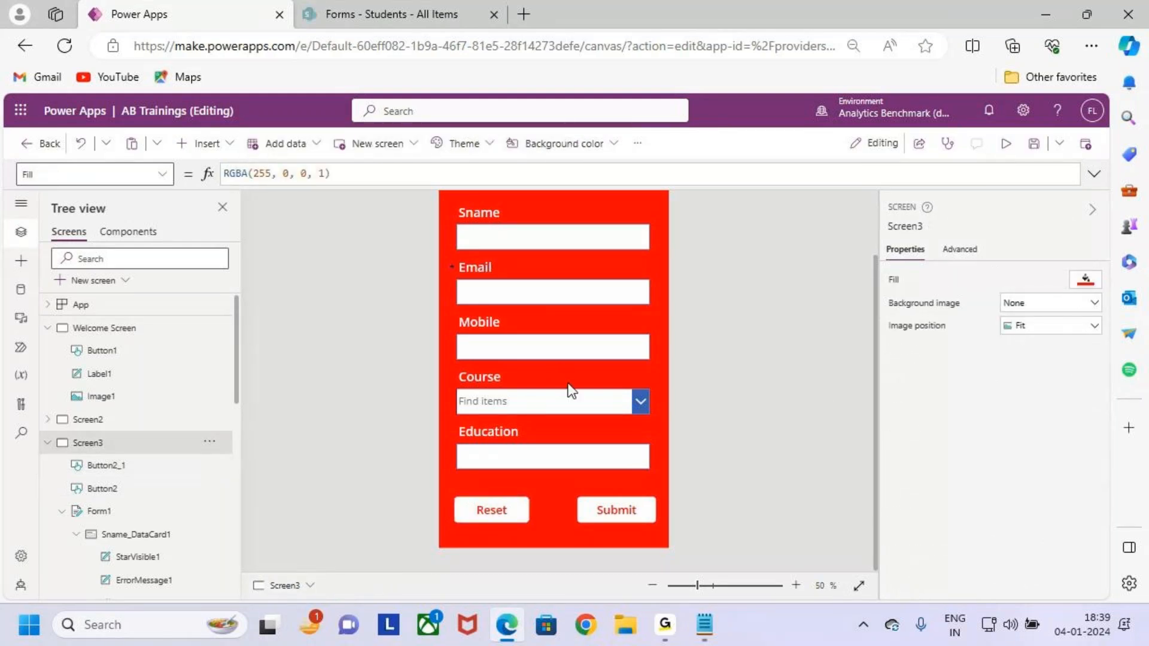
scroll(571, 390, down, 1)
Set the Submit button's font size to 26.
drag(469, 260, 642, 487)
drag(589, 373, 673, 315)
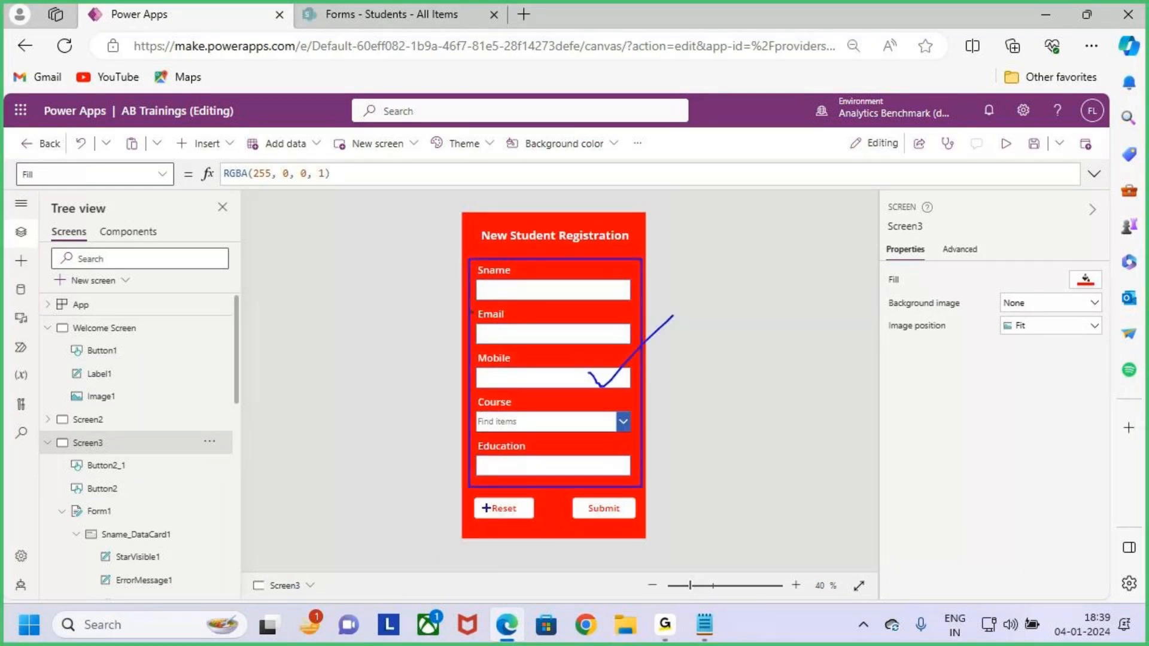
key(Escape)
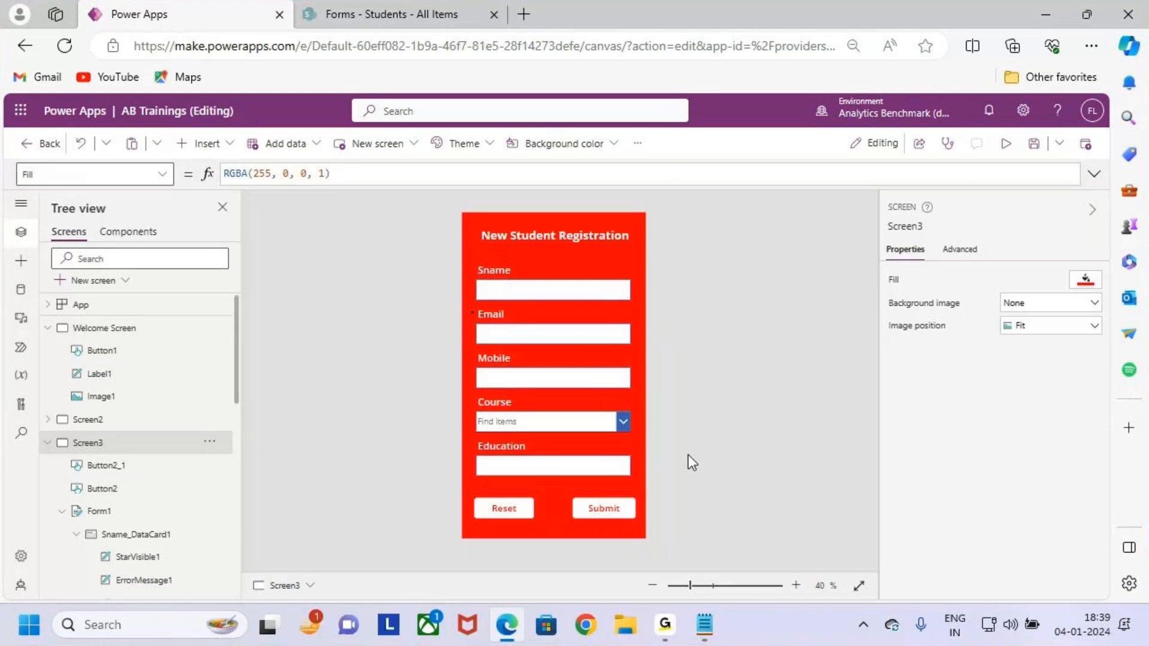
click(611, 508)
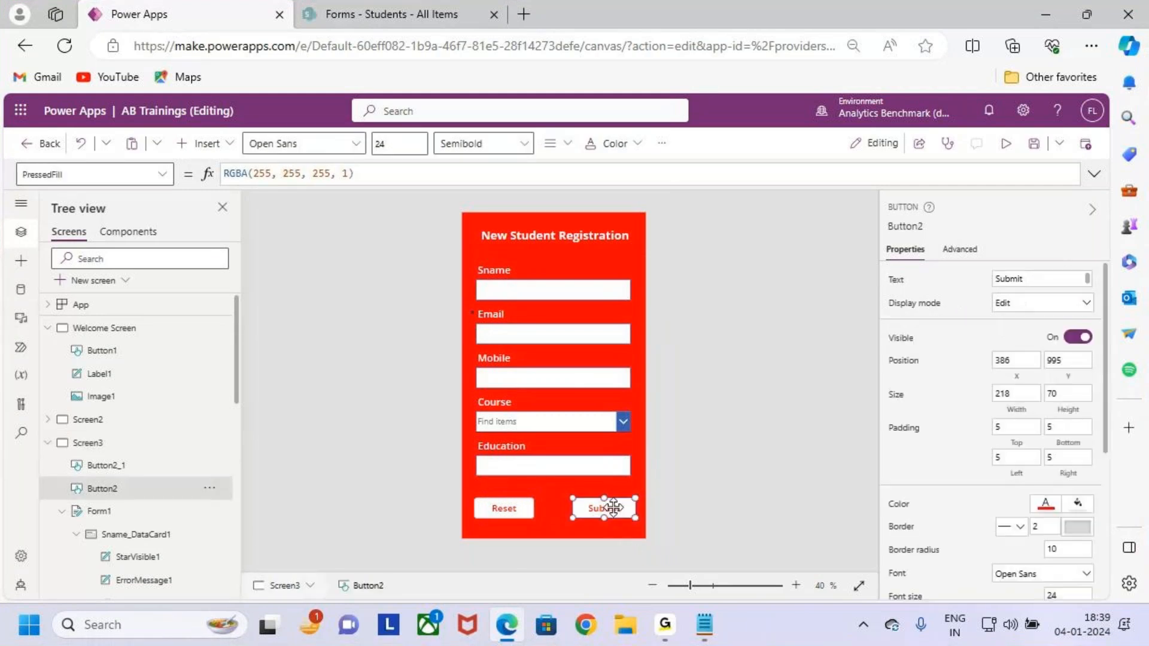
click(383, 144)
text(26)
Change the Reset button's font size, then annotate the buttons and form.
click(514, 509)
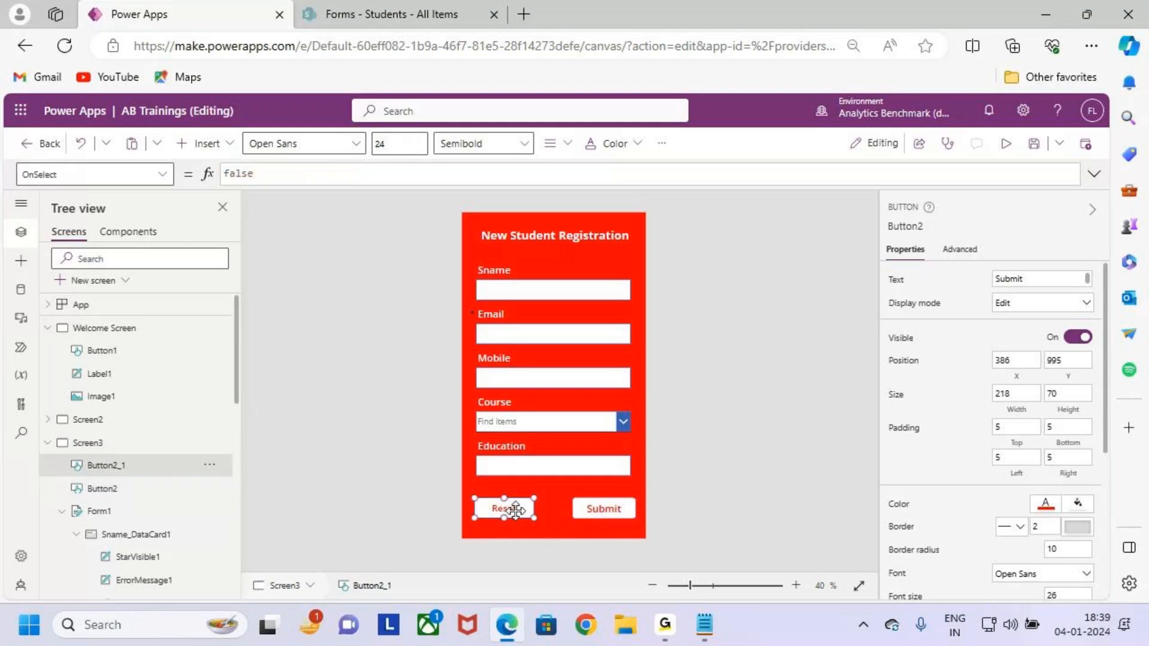
drag(389, 145, 345, 151)
text(2)
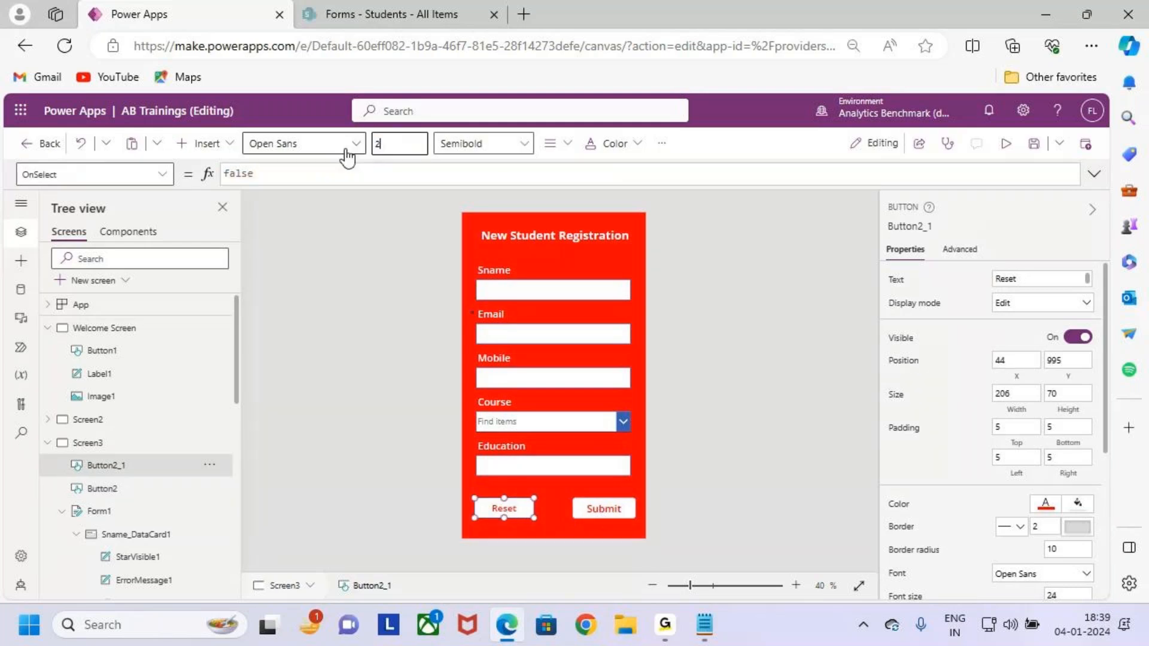
click(853, 498)
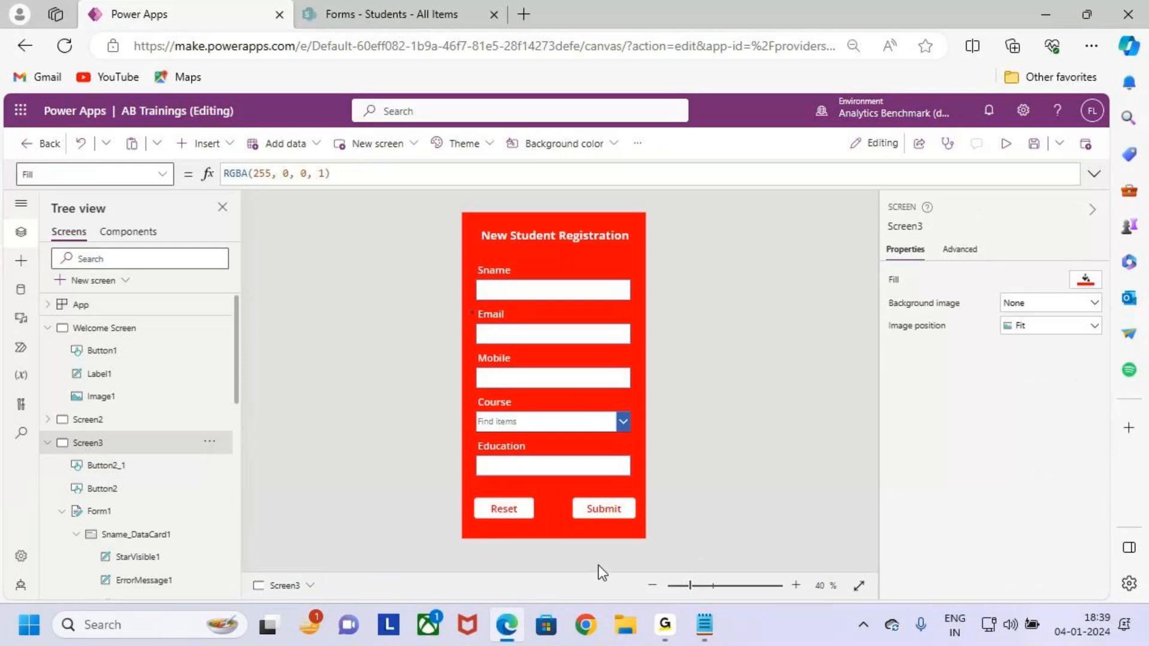
mouse_move(569, 496)
mouse_down()
mouse_move(640, 527)
mouse_move(694, 455)
mouse_move(718, 461)
mouse_move(684, 514)
mouse_up()
mouse_move(501, 505)
mouse_down()
mouse_move(515, 512)
mouse_move(532, 486)
mouse_up()
drag(472, 274, 627, 478)
key(Escape)
click(120, 512)
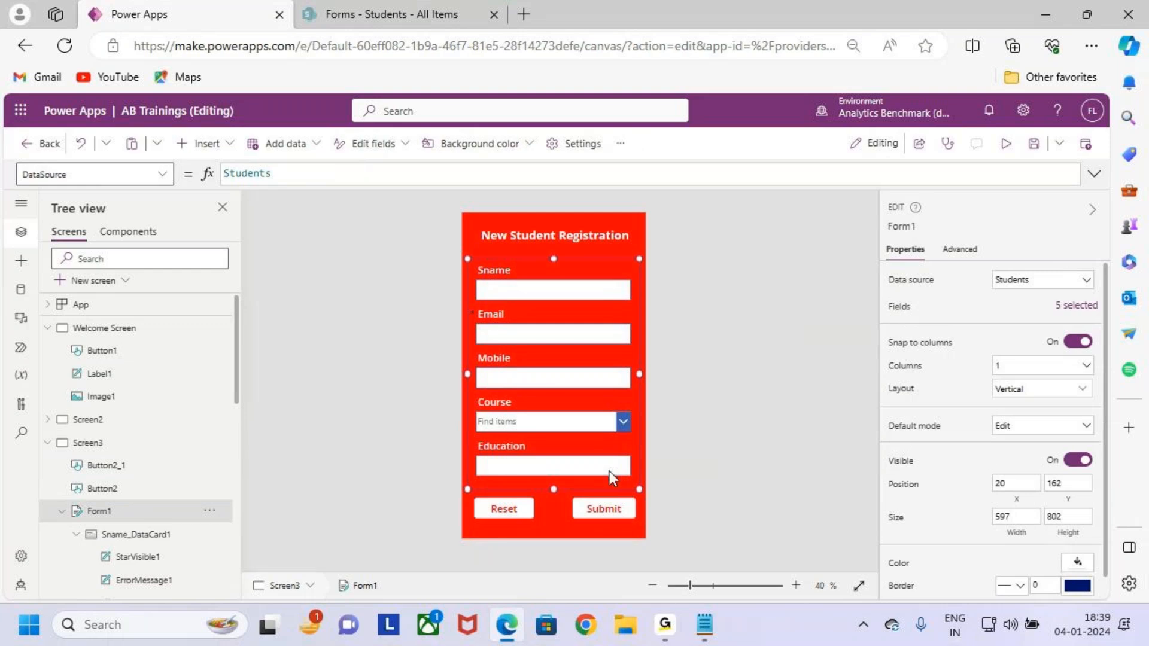
Change Form1's Default mode from Edit to New and save the app.
drag(118, 515, 155, 482)
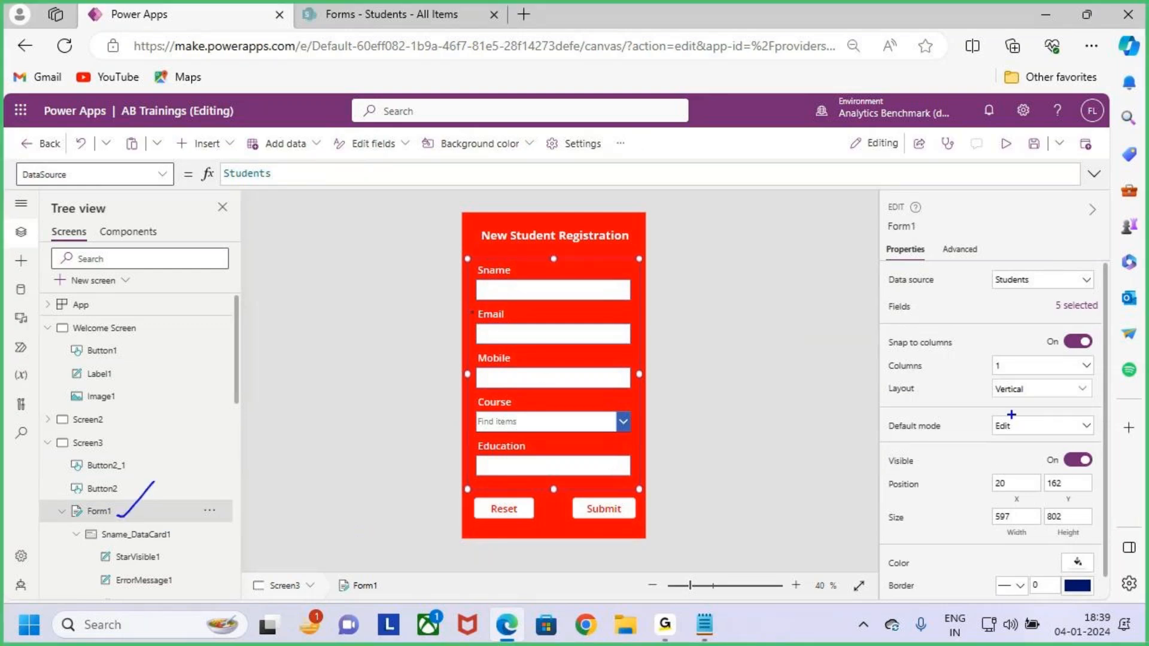
drag(879, 411, 1095, 442)
key(Escape)
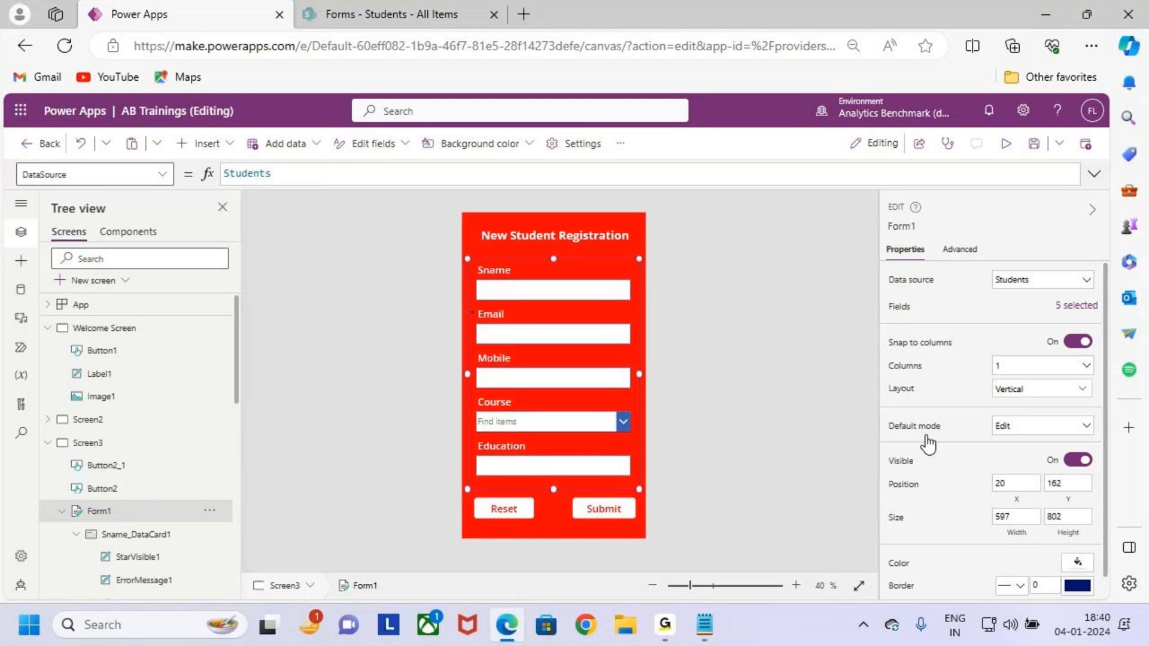
click(1037, 437)
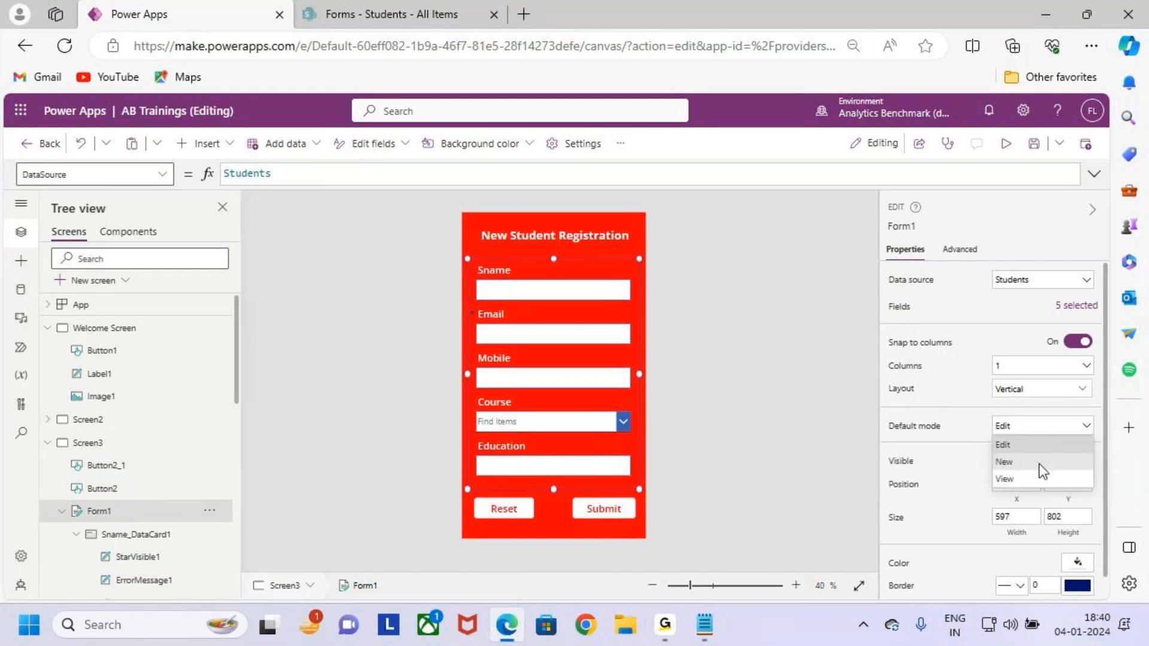
click(1039, 464)
click(1033, 145)
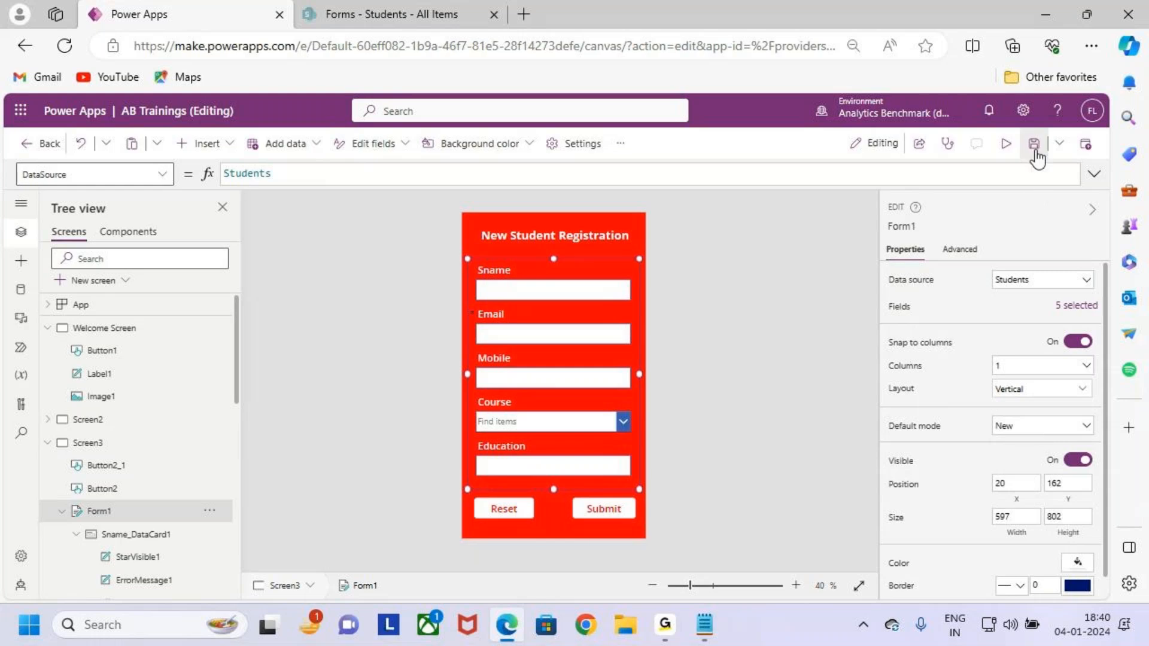
Preview the app and enter a sample student's name, e-mail and mobile number.
click(1006, 145)
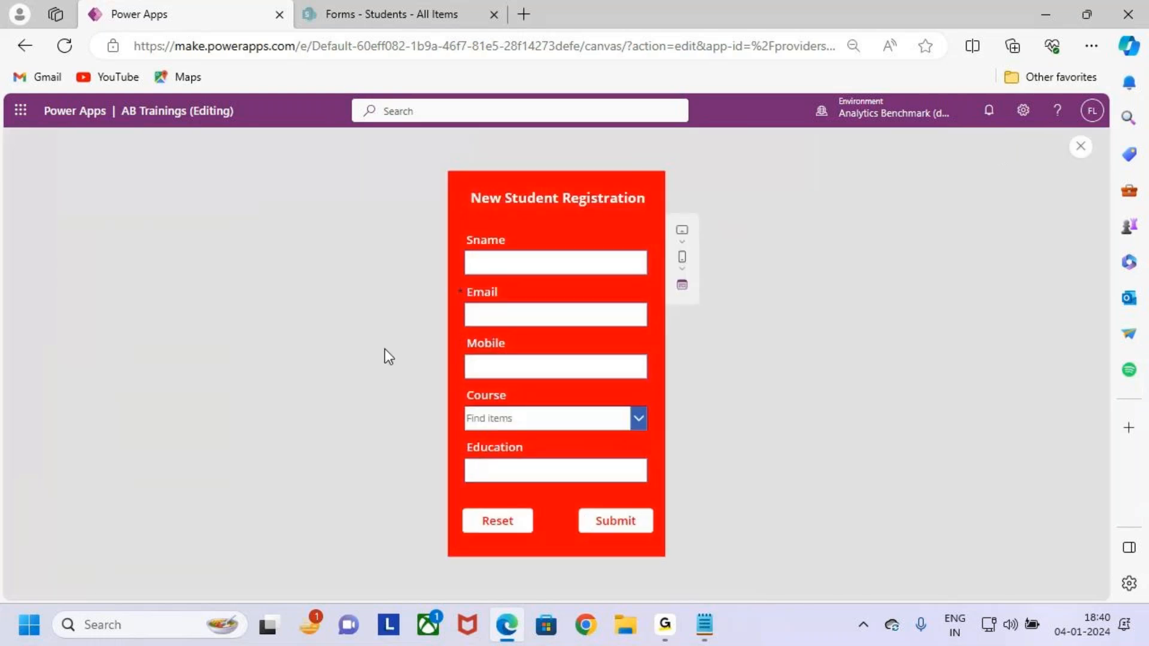
click(547, 265)
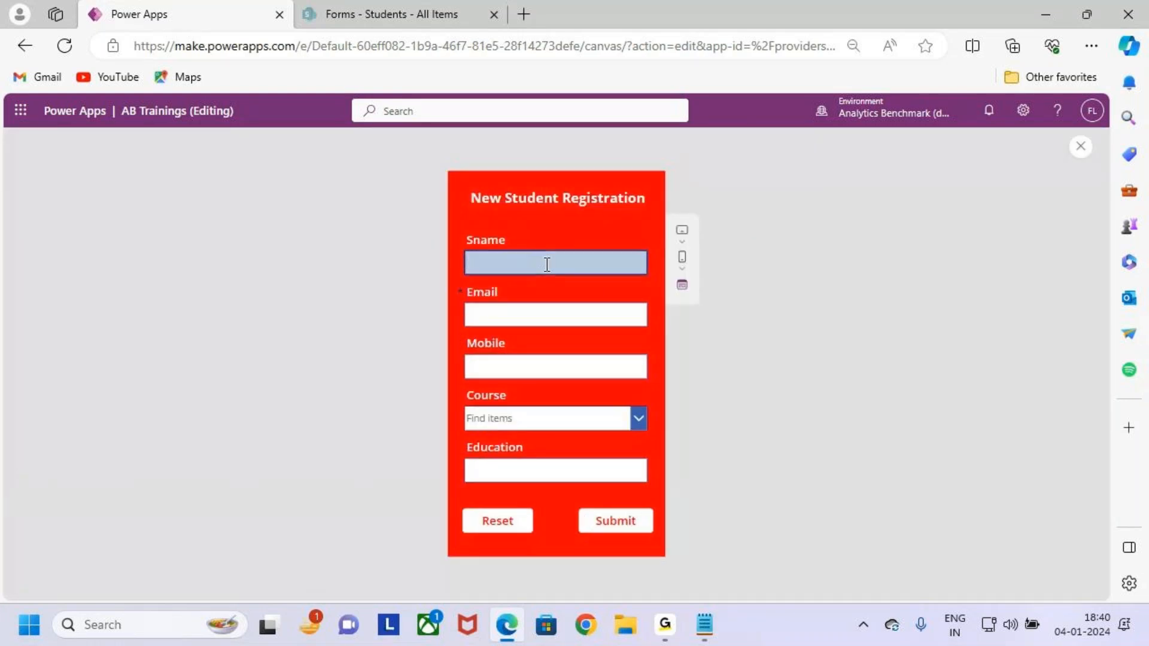
text(Warner)
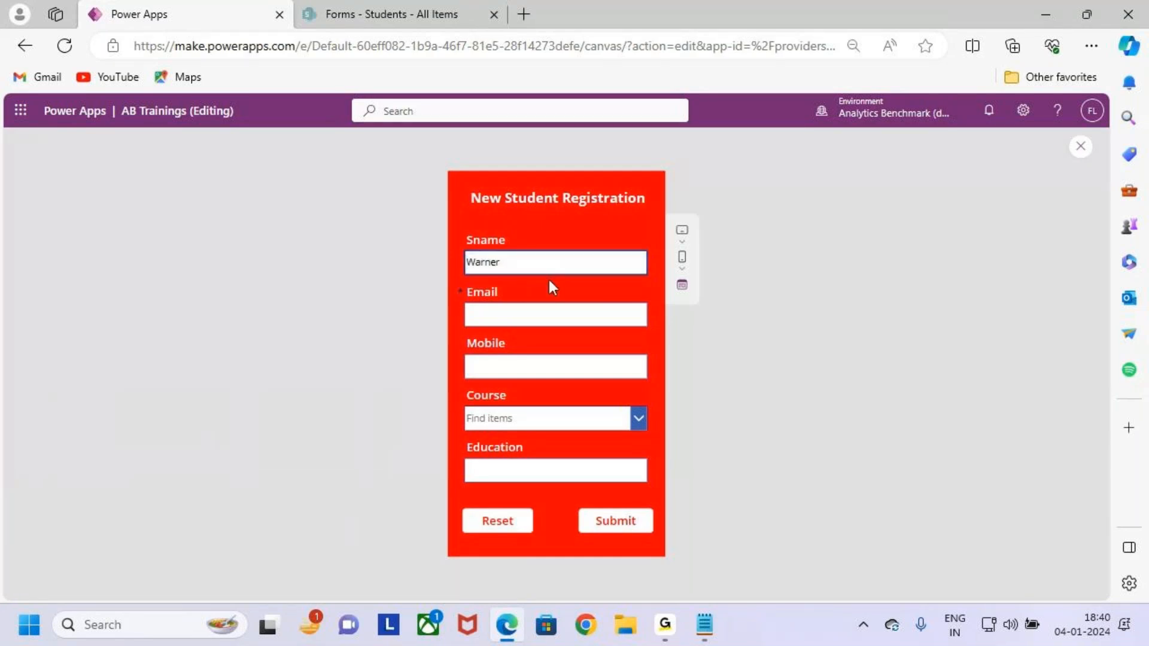
click(545, 314)
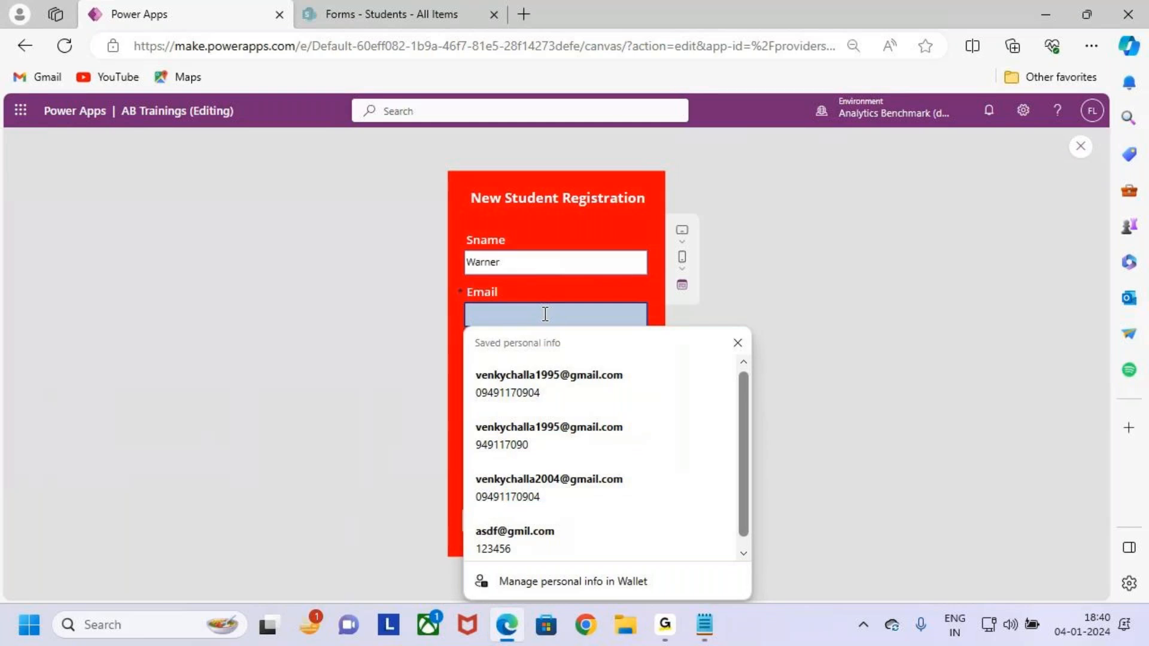
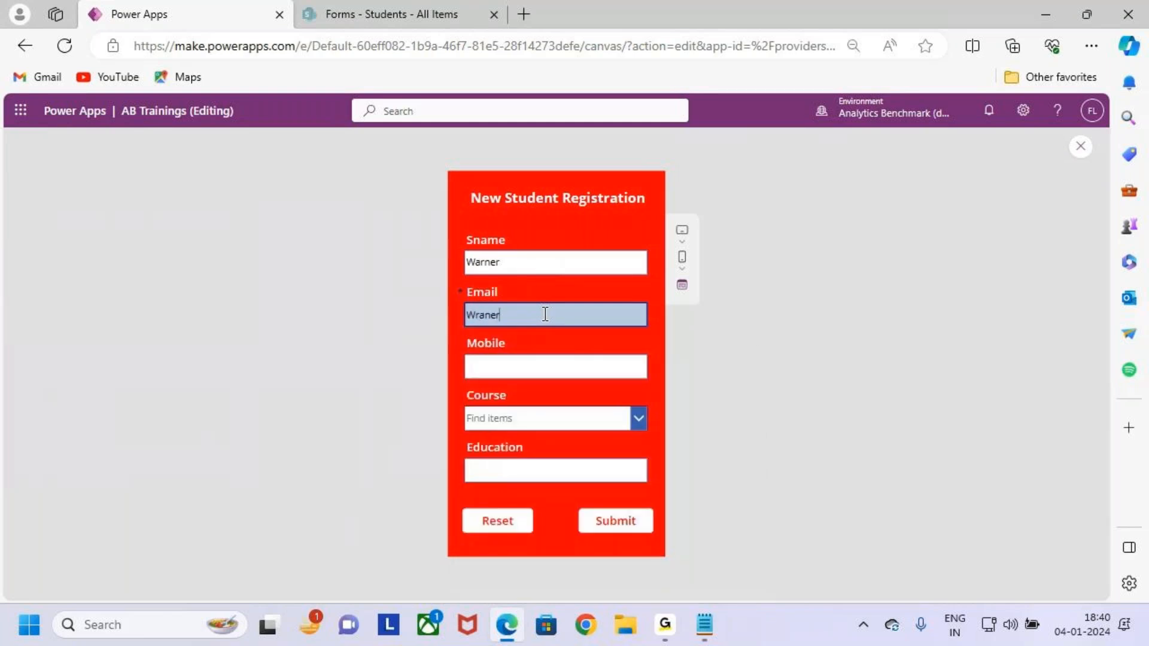
click(569, 366)
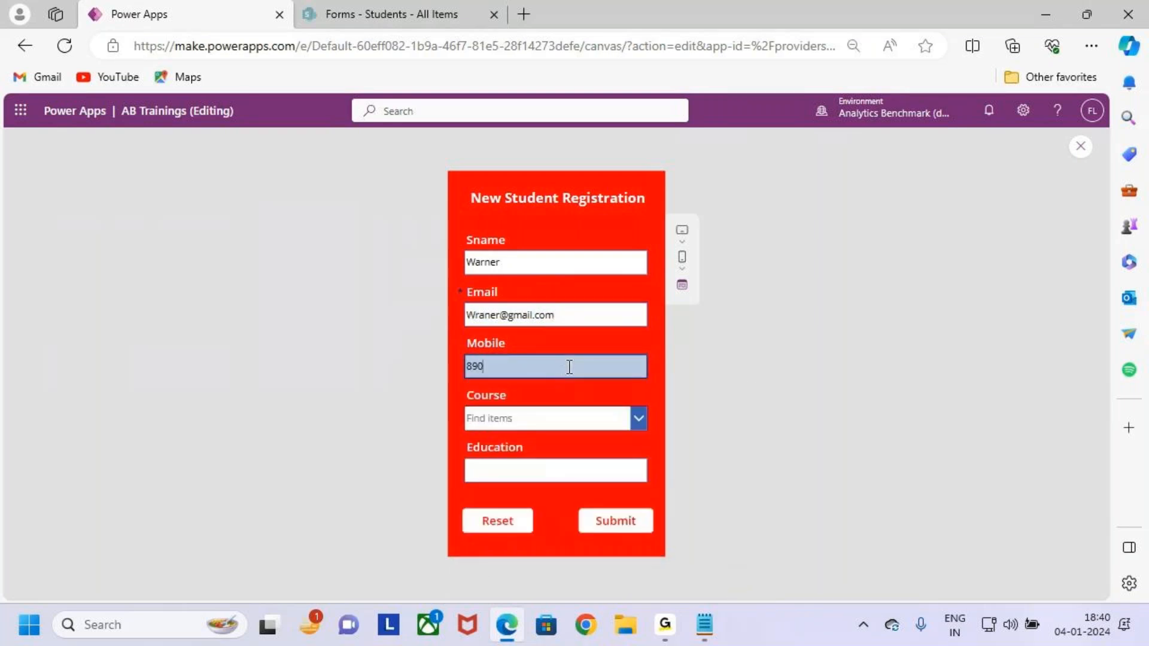
Choose Power Apps as the course, enter B.Tech for education, and submit the form.
click(560, 417)
click(544, 438)
click(565, 467)
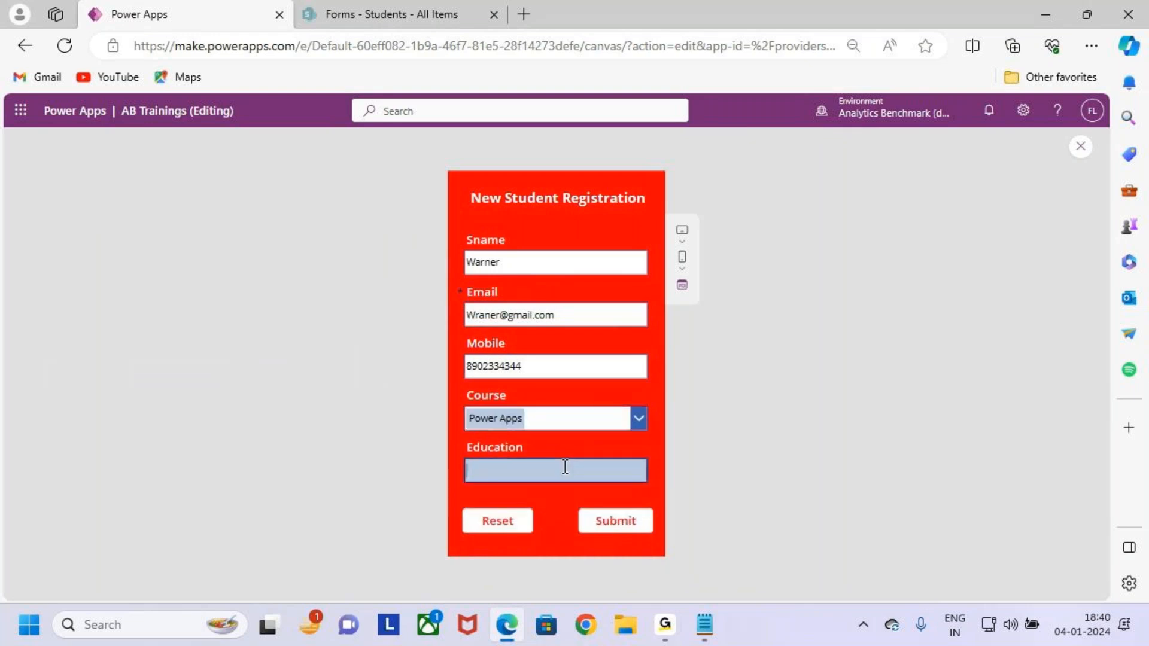
text(B.tech)
key(BackSpace)
text(T)
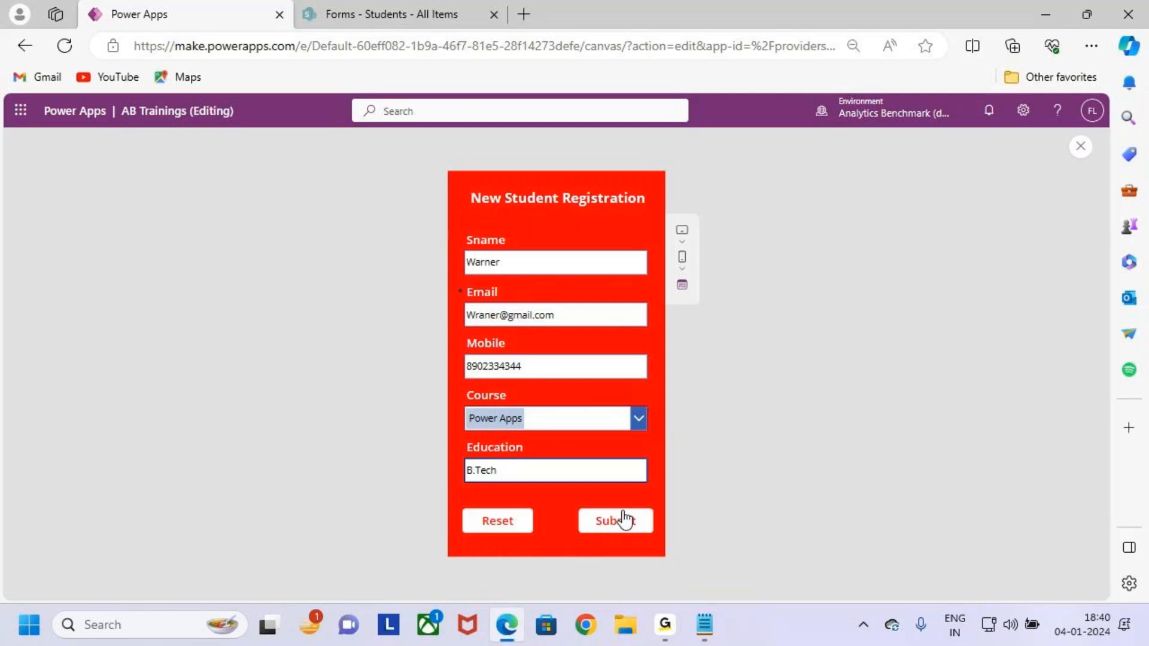
key(ctrl+2)
drag(461, 245, 642, 496)
drag(599, 399, 665, 344)
key(Escape)
click(627, 528)
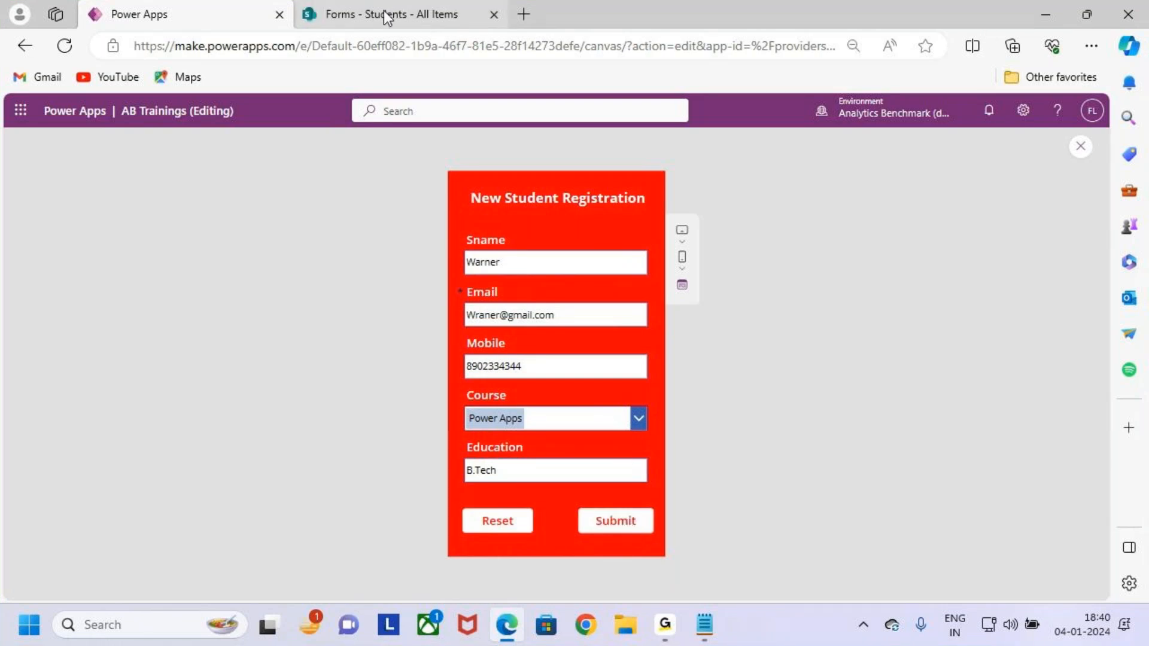
click(386, 18)
Reload the SharePoint Students list to look for the new entry, then return to Power Apps.
click(64, 46)
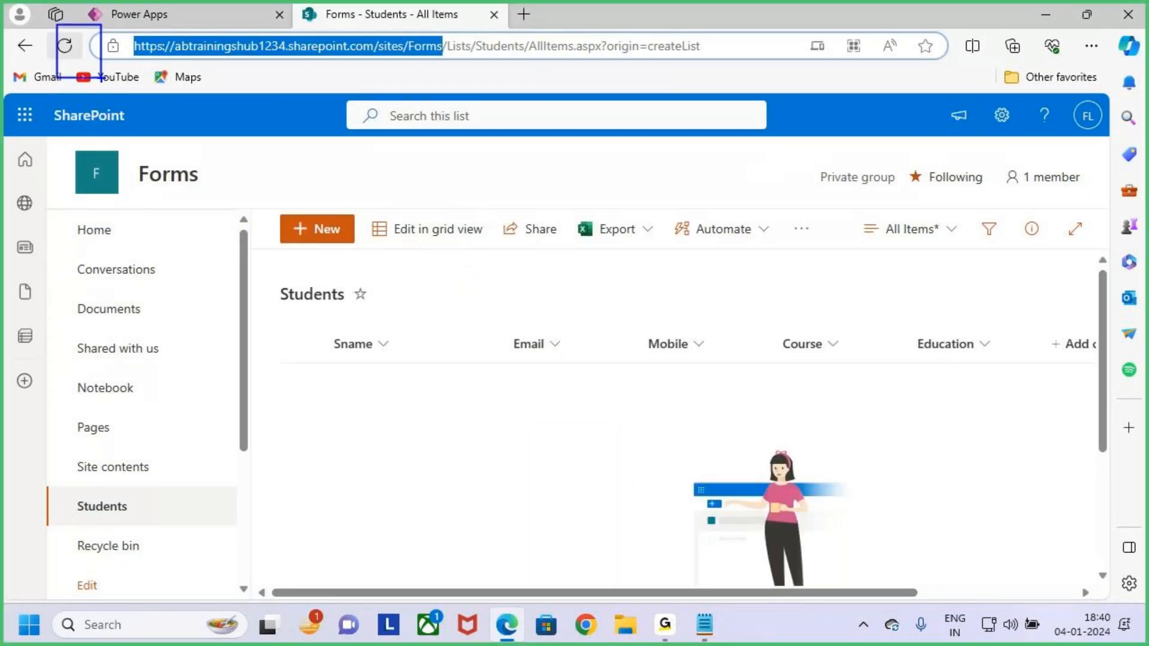
click(65, 46)
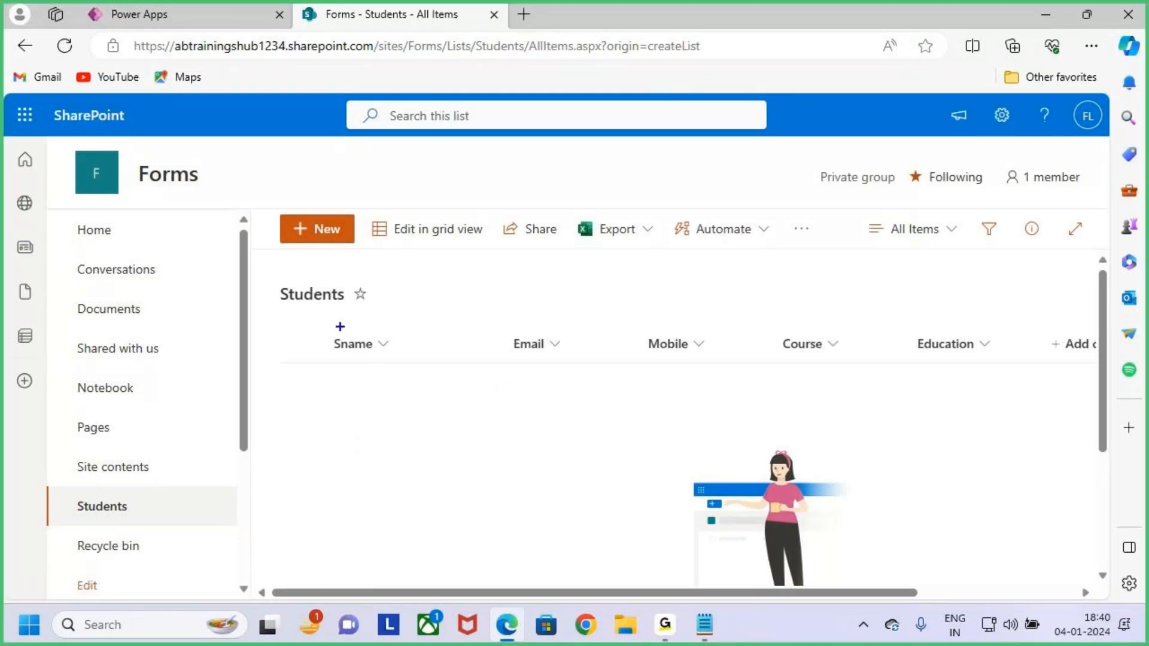
click(245, 12)
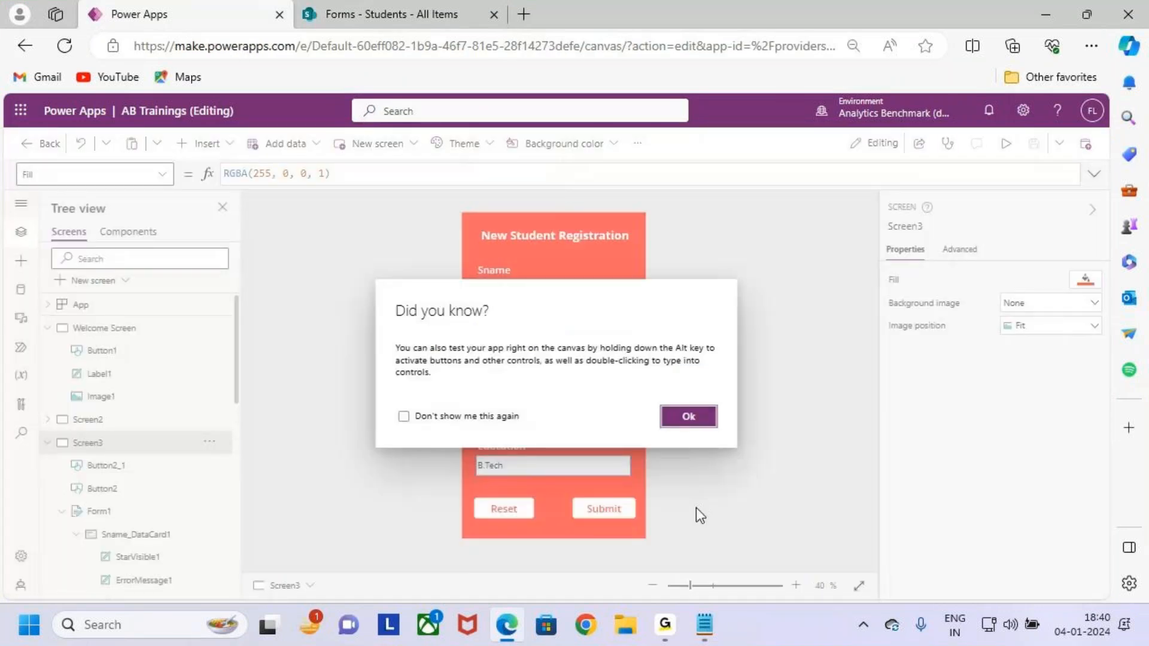
Dismiss the tip, select the form's Submit button and choose its OnSelect property.
click(688, 413)
click(604, 509)
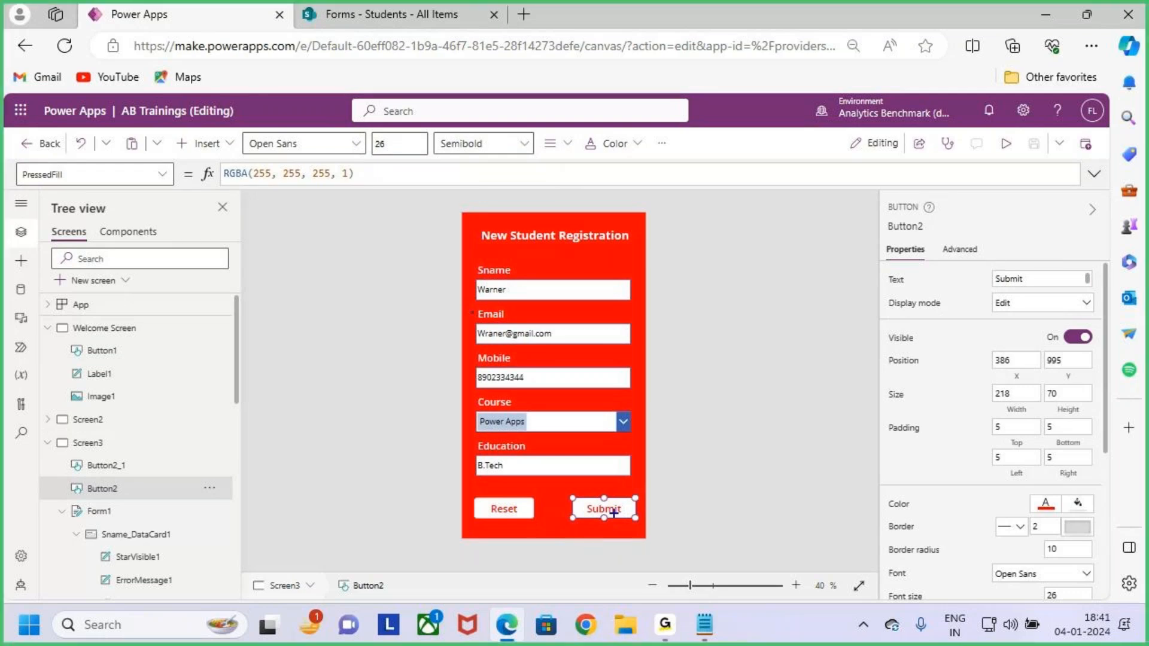
mouse_move(611, 465)
mouse_down()
mouse_move(613, 506)
mouse_move(634, 484)
mouse_up()
drag(568, 265, 555, 309)
drag(598, 355, 727, 356)
mouse_move(692, 322)
mouse_down()
mouse_move(728, 347)
mouse_move(694, 413)
mouse_up()
key(Escape)
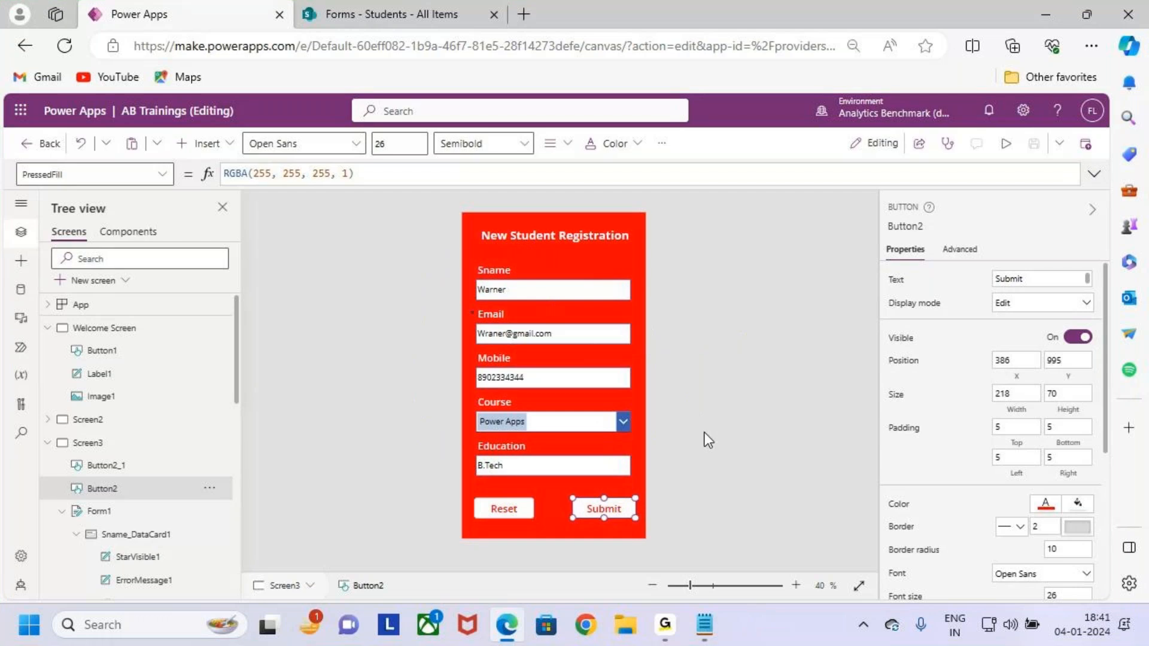
click(162, 174)
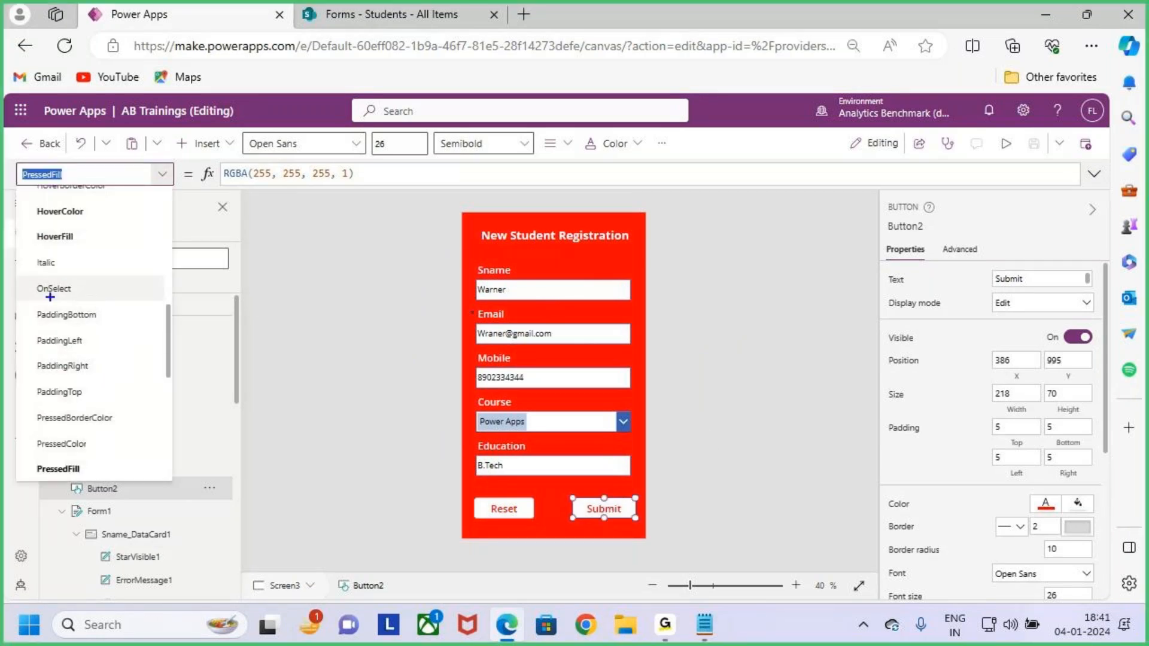
mouse_move(22, 275)
mouse_down()
mouse_move(93, 299)
mouse_move(159, 218)
mouse_up()
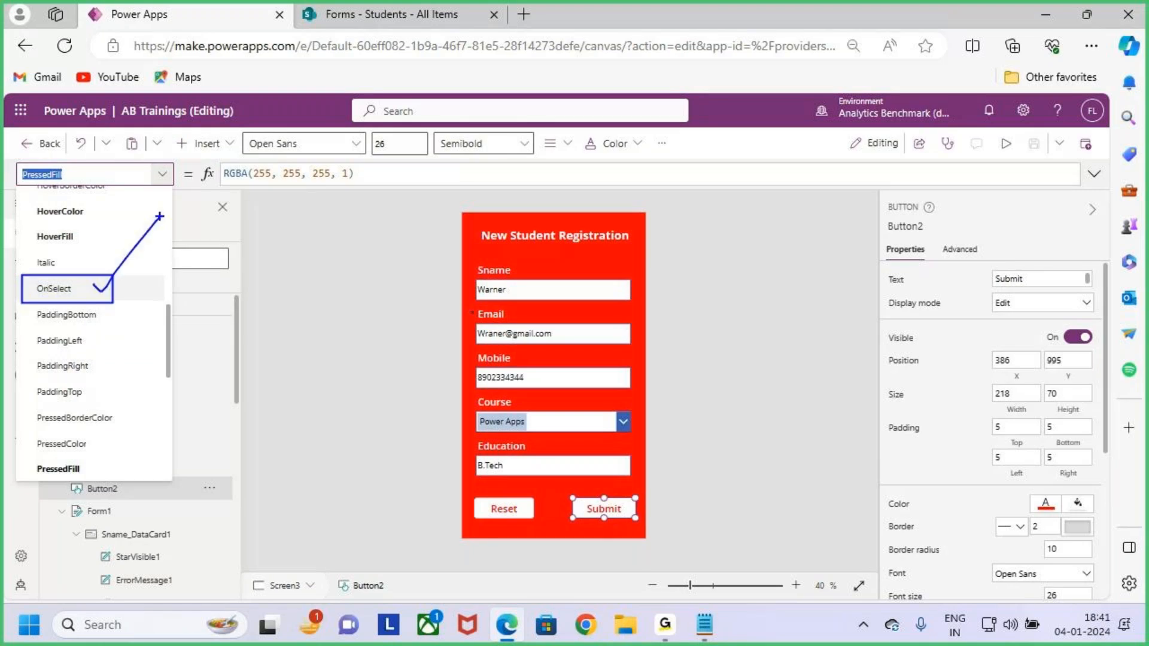
key(Escape)
click(112, 290)
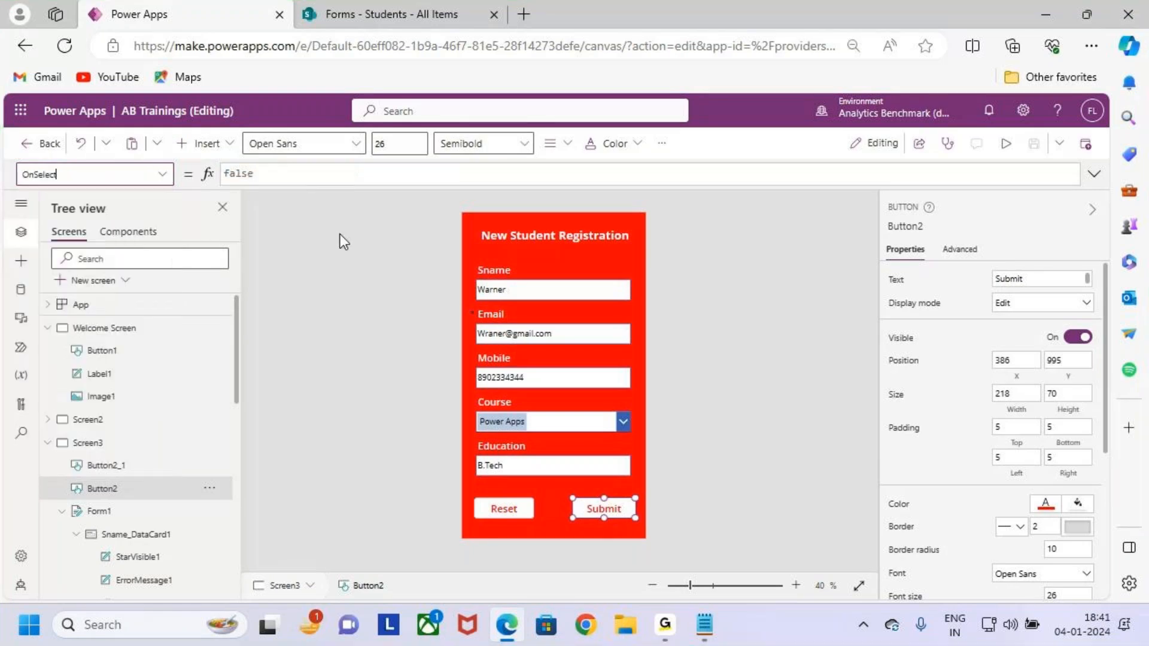
Replace the OnSelect formula false with SubmitForm(Form1) and save the app.
click(281, 174)
drag(298, 173, 215, 175)
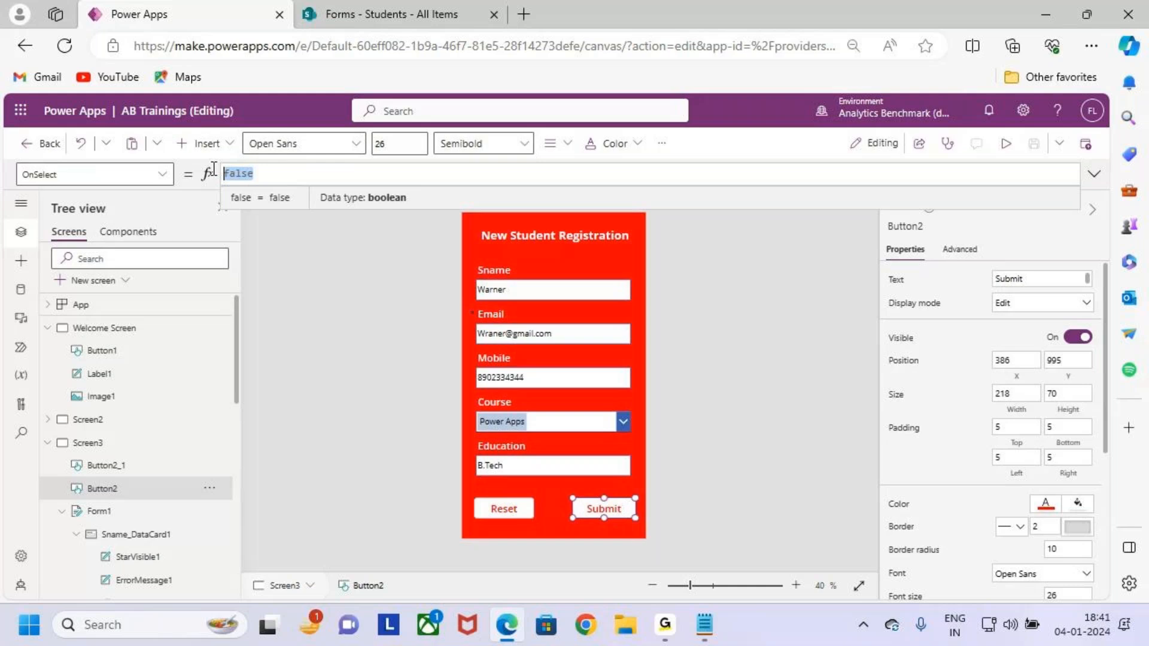
key(BackSpace)
text(SubmitForm)
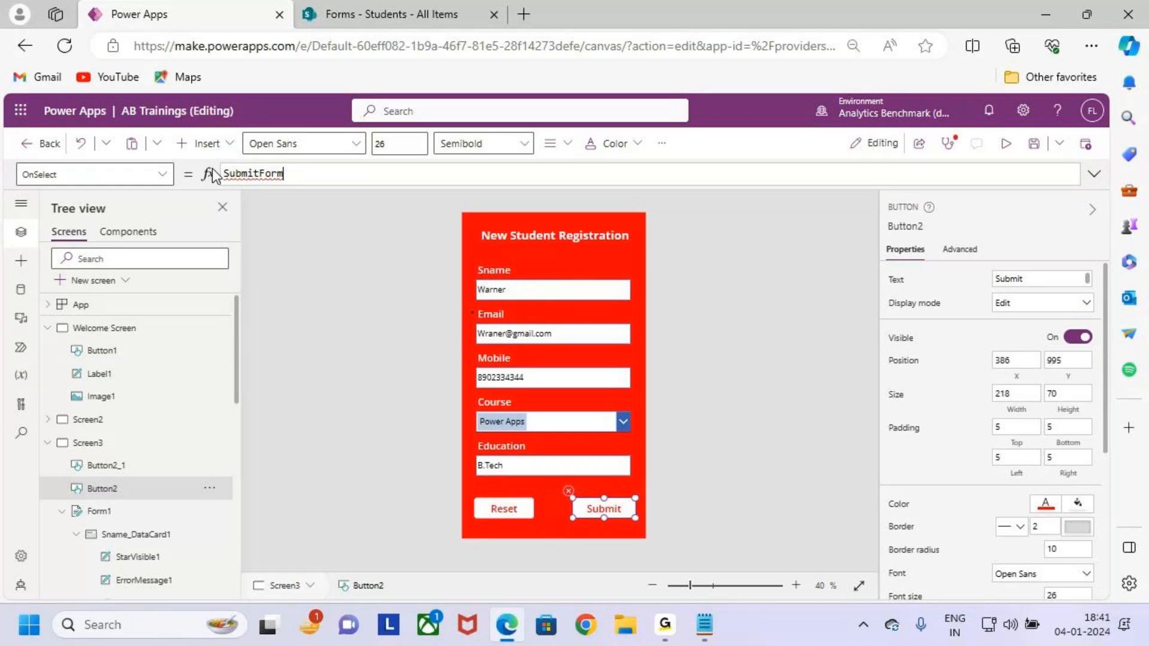
text(()
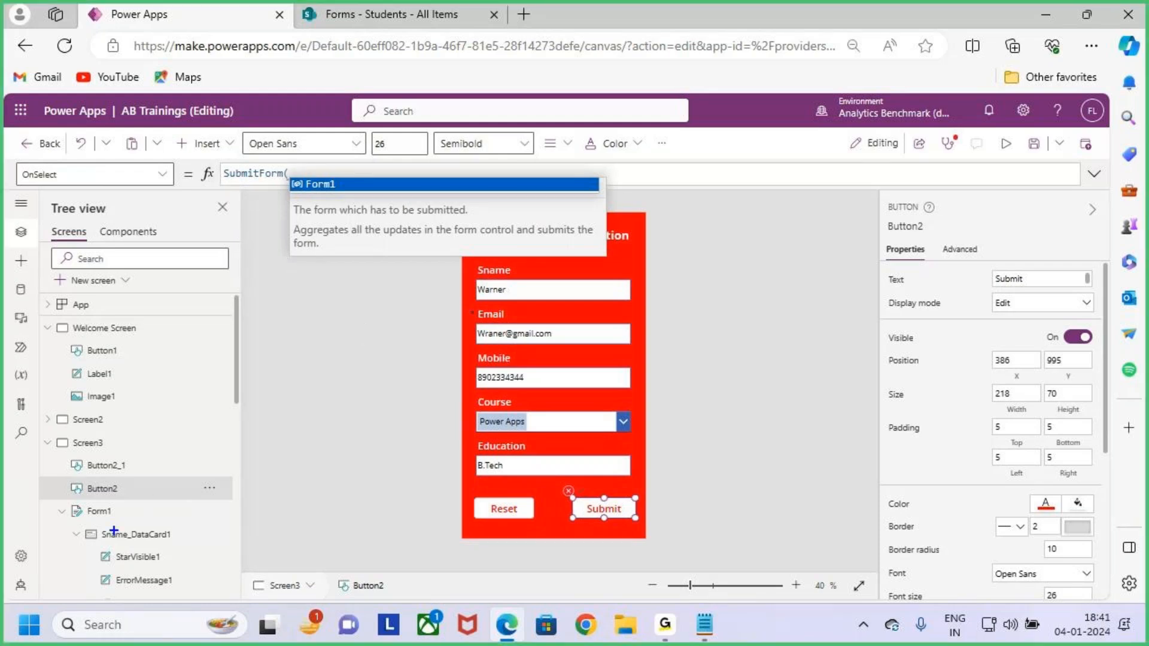
mouse_move(64, 500)
mouse_down()
mouse_move(132, 525)
mouse_move(156, 462)
mouse_up()
key(Escape)
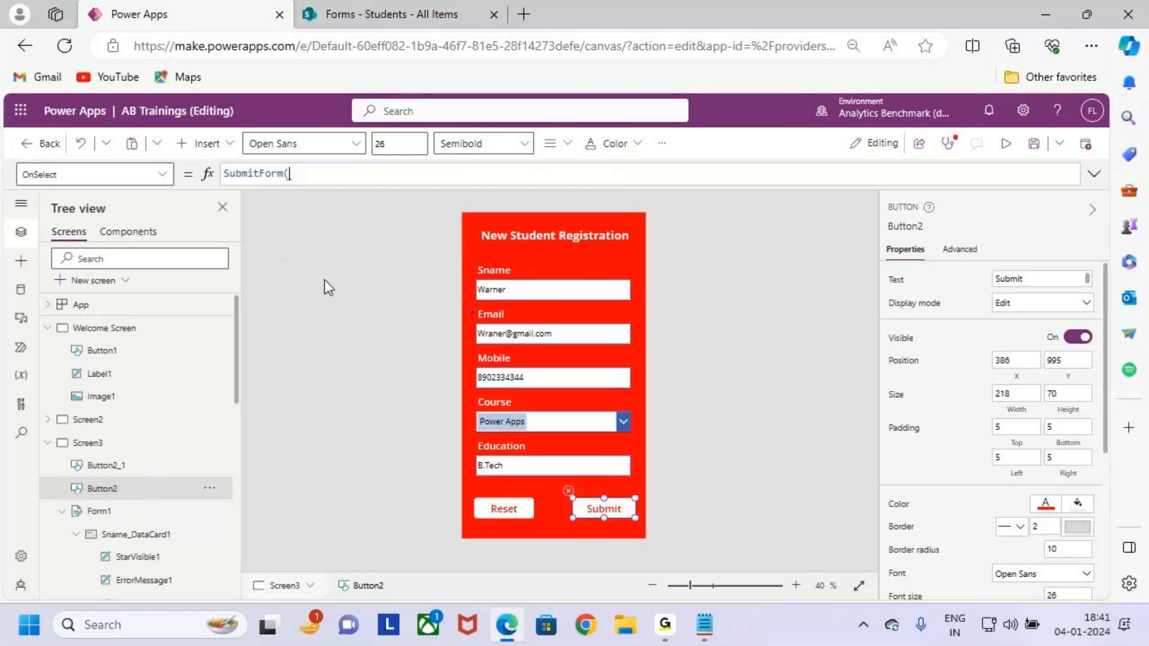
text(for)
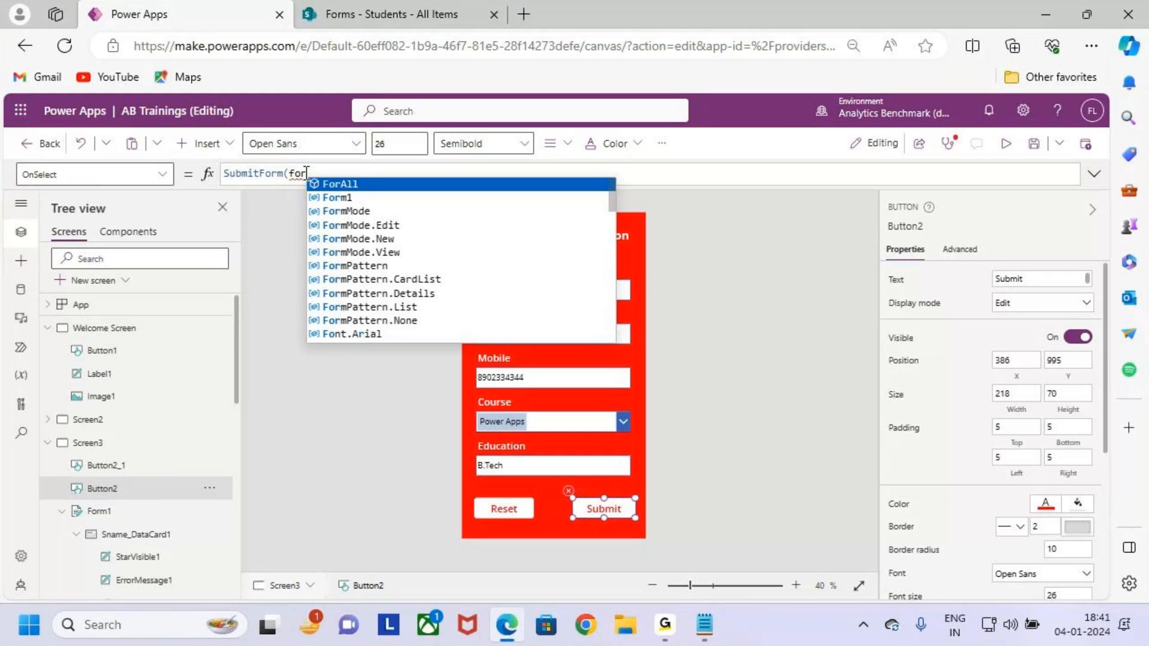
key(Down)
key(Tab)
text())
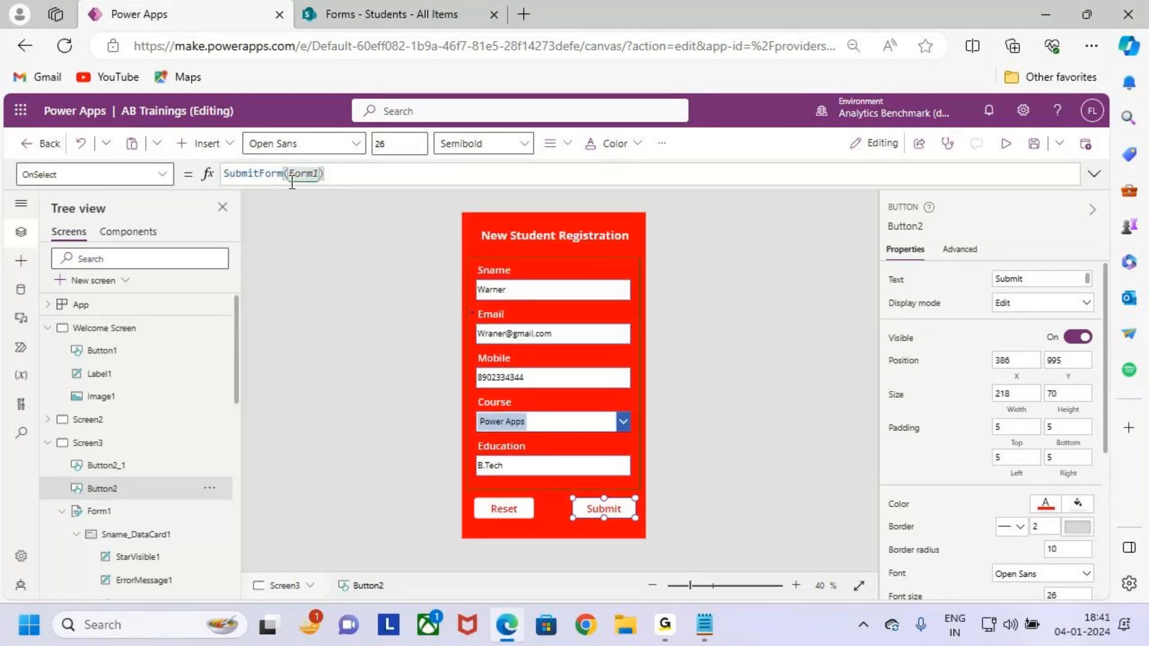
drag(322, 174, 225, 173)
click(351, 170)
click(1029, 149)
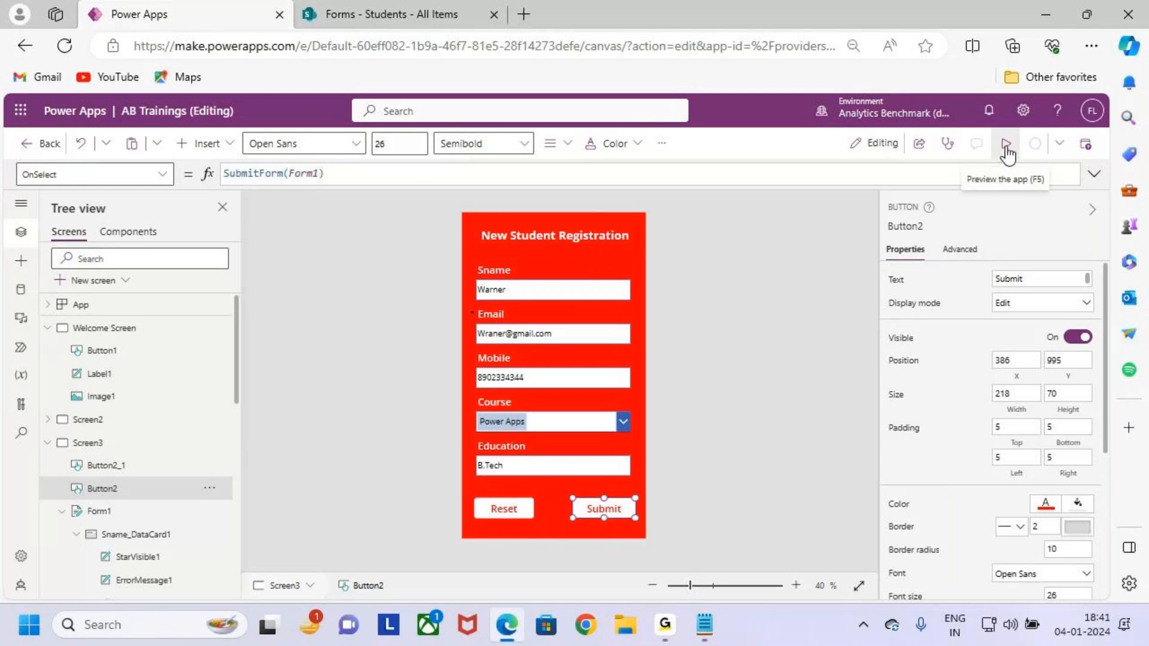
Run the app in preview, submit the filled-in registration form, then go to SharePoint.
click(1009, 146)
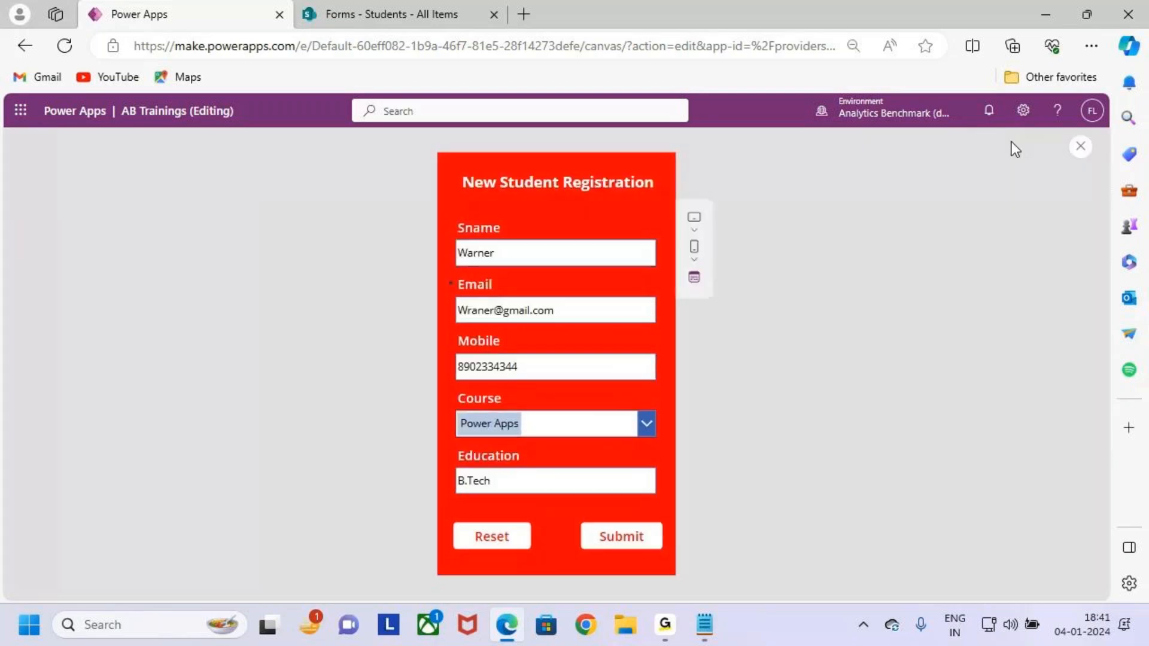
click(479, 261)
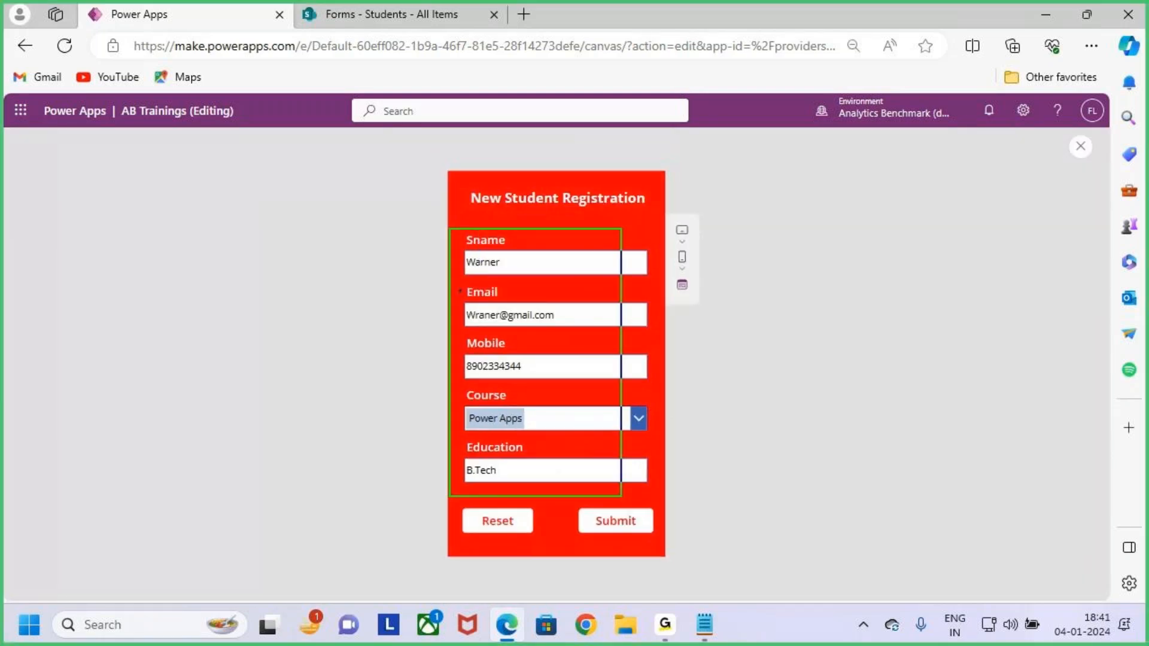
click(632, 519)
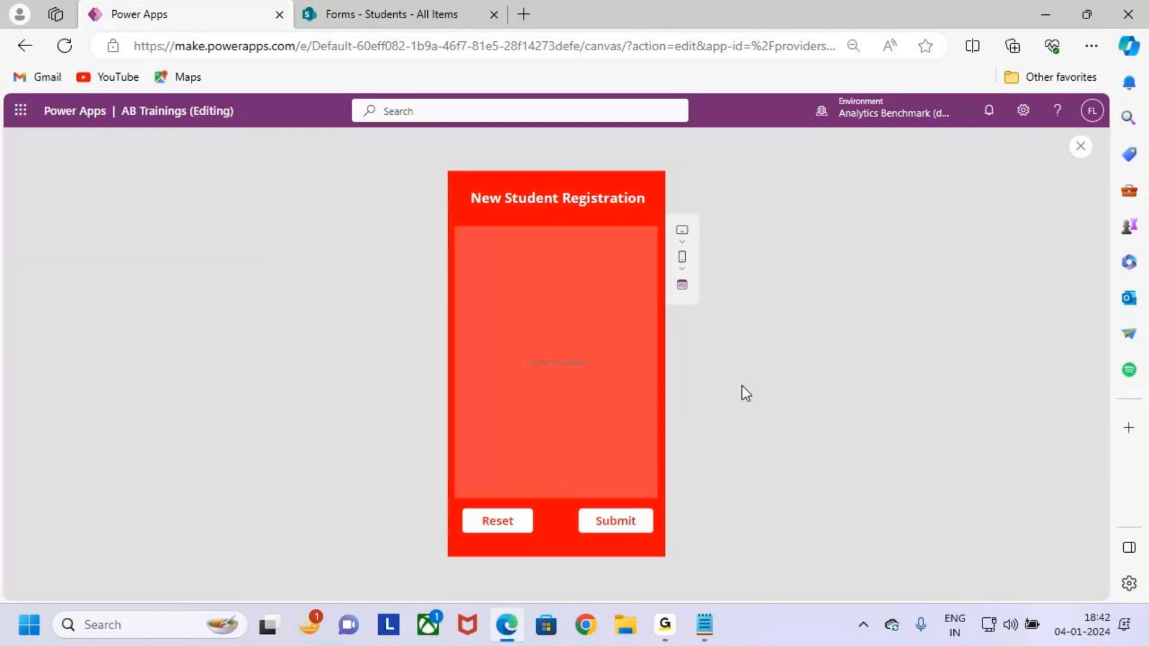
click(398, 13)
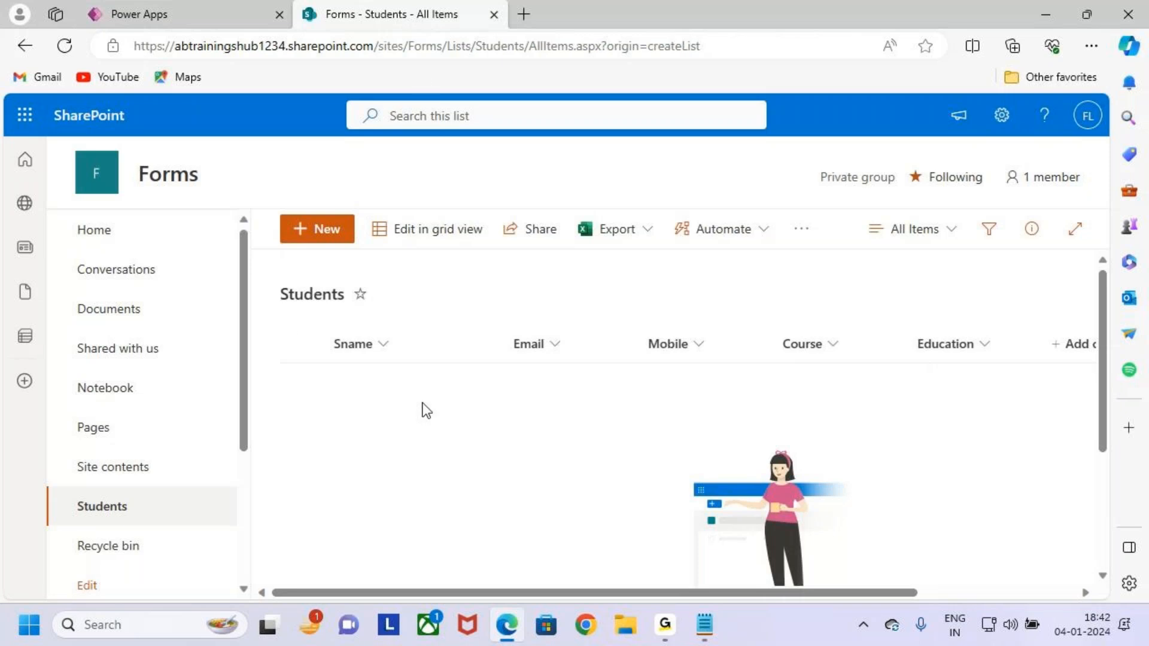
Reload the Students list and check the new row's e-mail, mobile, Power Apps course and B.Tech education.
click(66, 46)
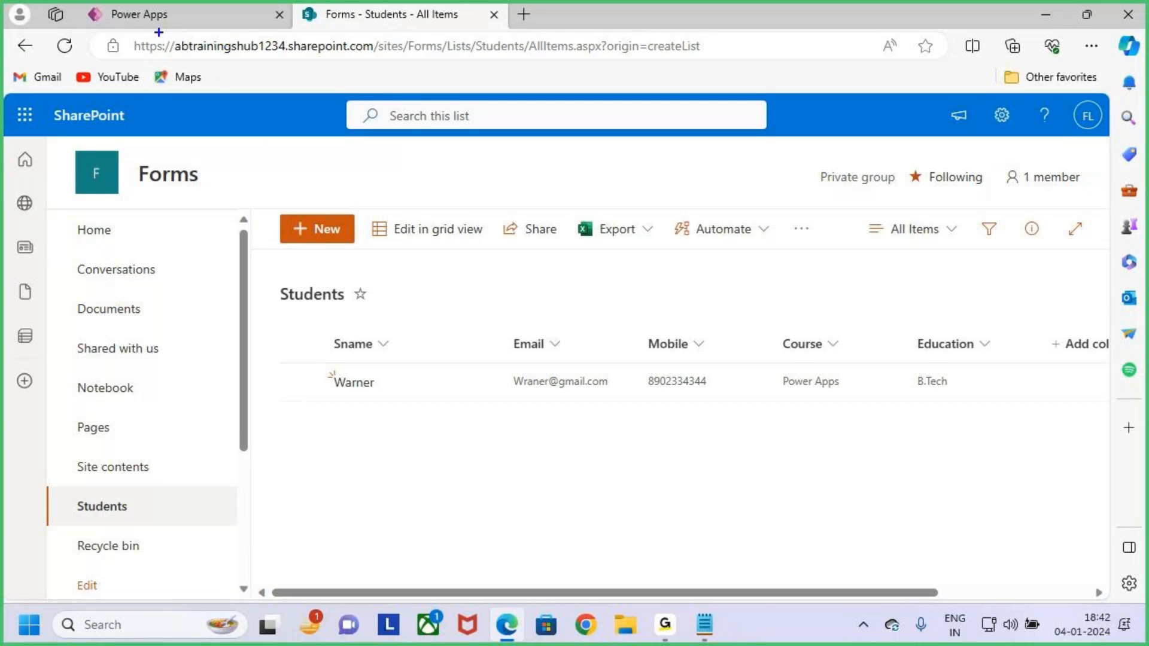
drag(169, 20, 183, 91)
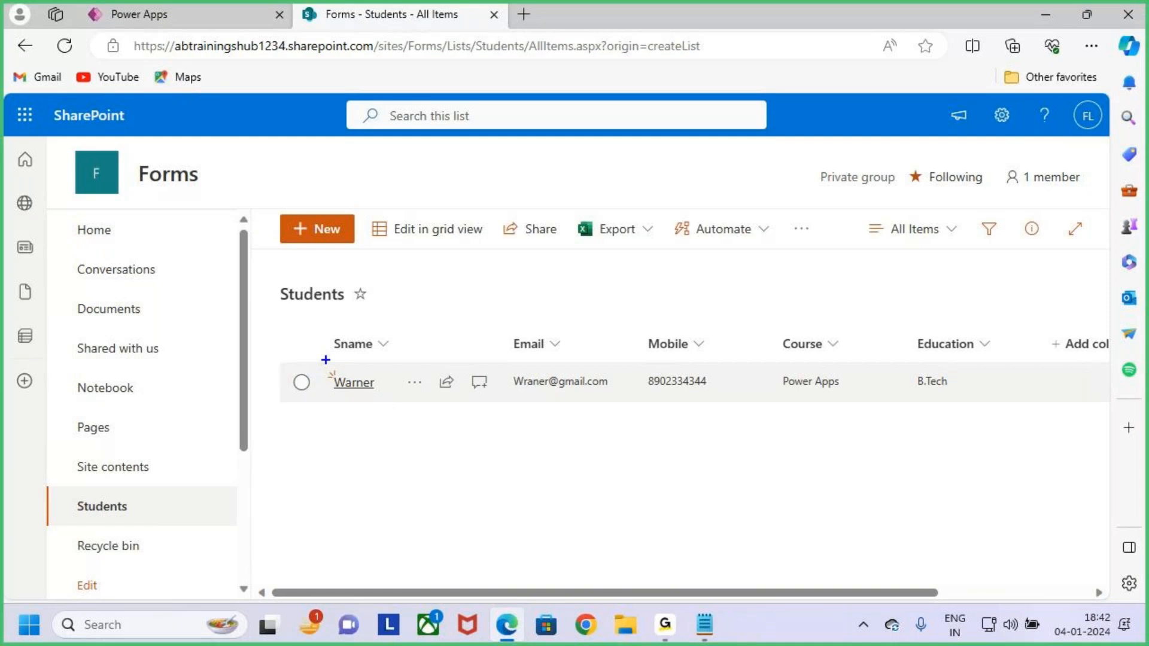
drag(321, 365, 398, 401)
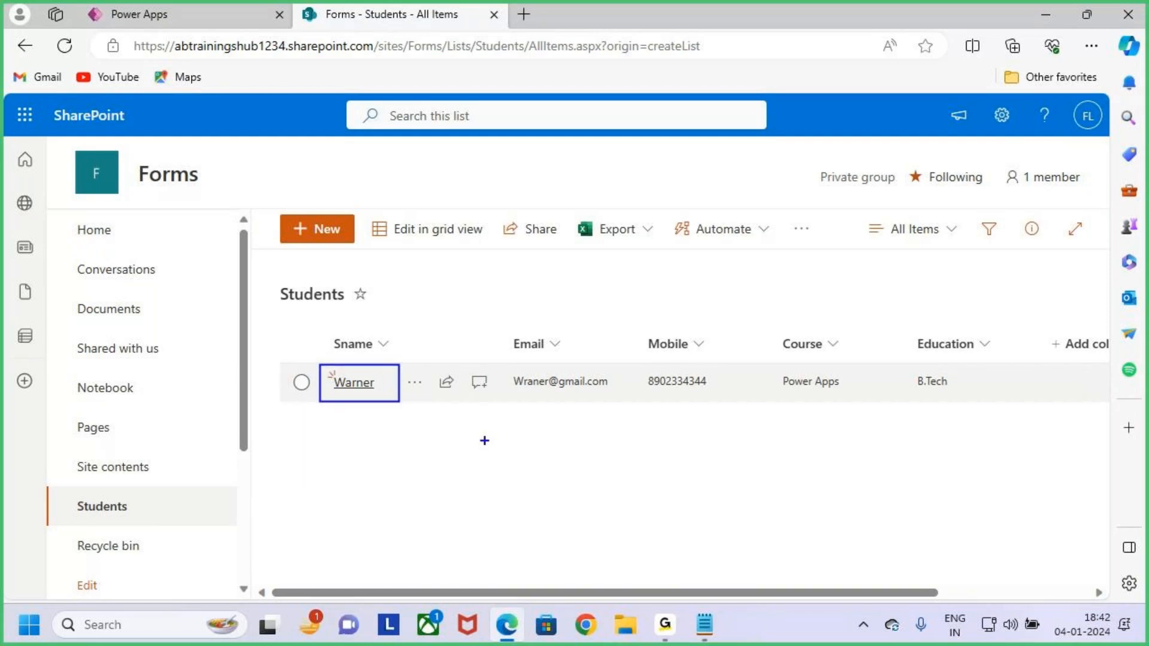
mouse_move(504, 360)
mouse_down()
mouse_move(610, 397)
mouse_move(689, 397)
mouse_up()
drag(772, 402, 825, 404)
drag(915, 402, 969, 403)
key(Escape)
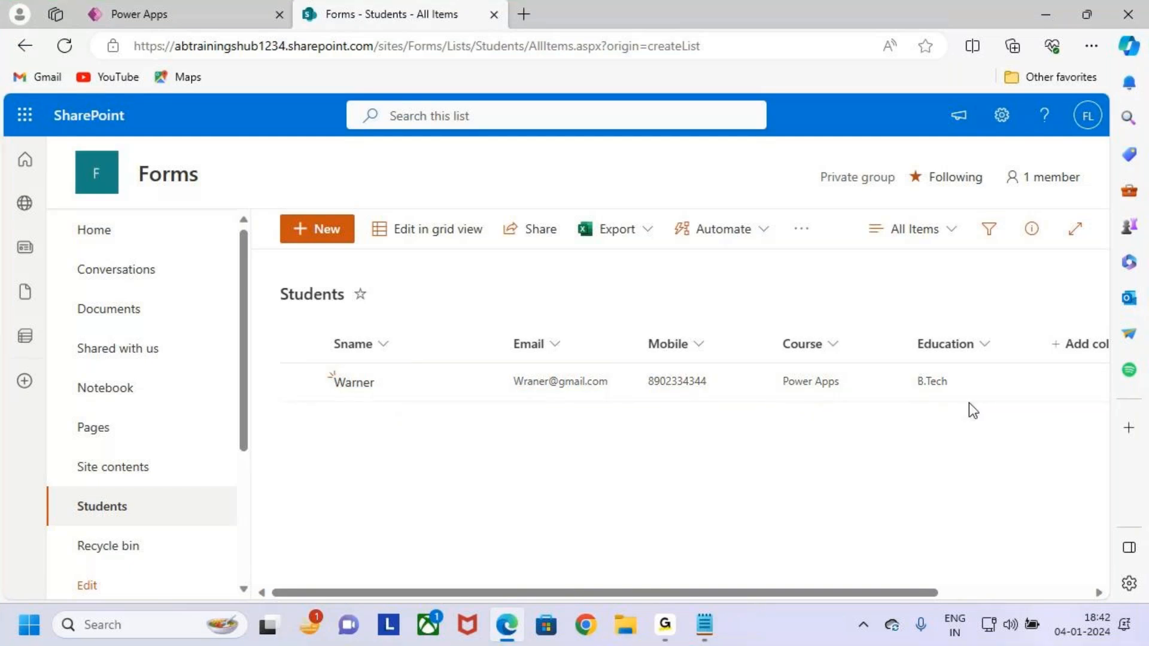
Return to Power Apps, close the preview and inspect the Submit button's formula.
click(203, 18)
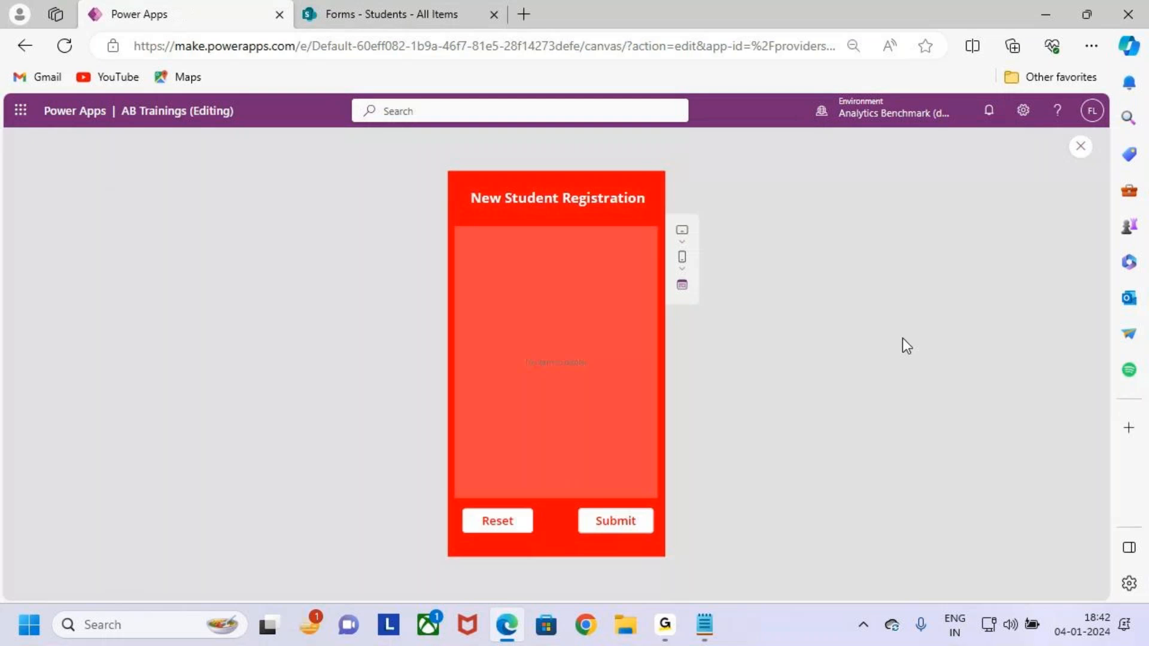
click(1080, 147)
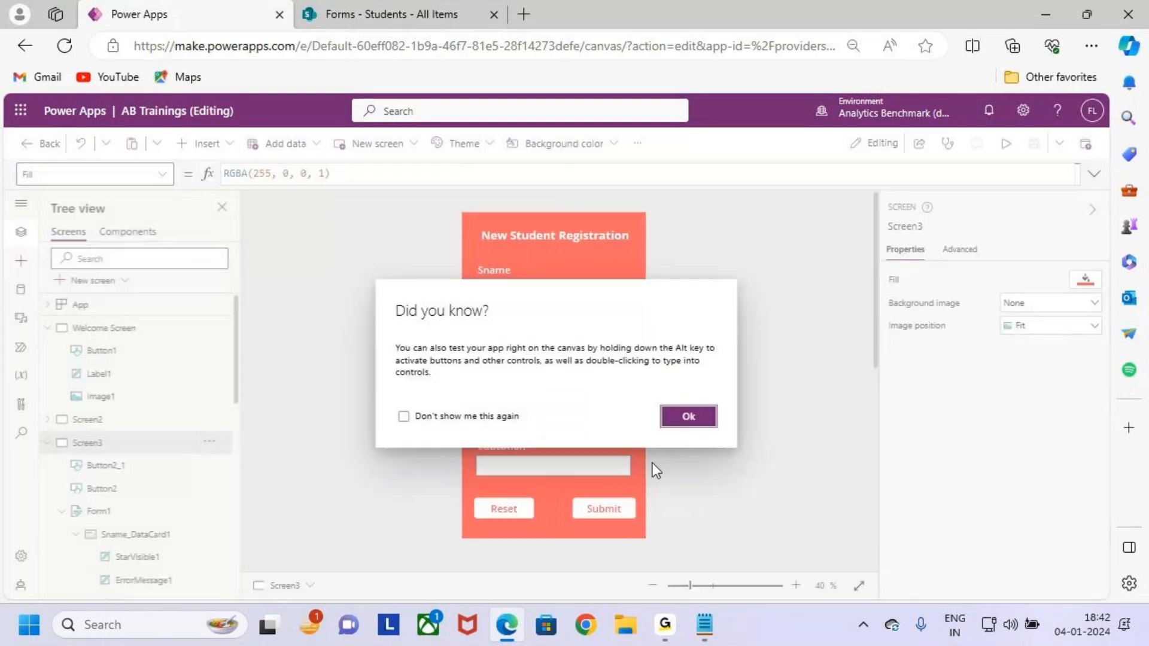
click(688, 417)
click(607, 507)
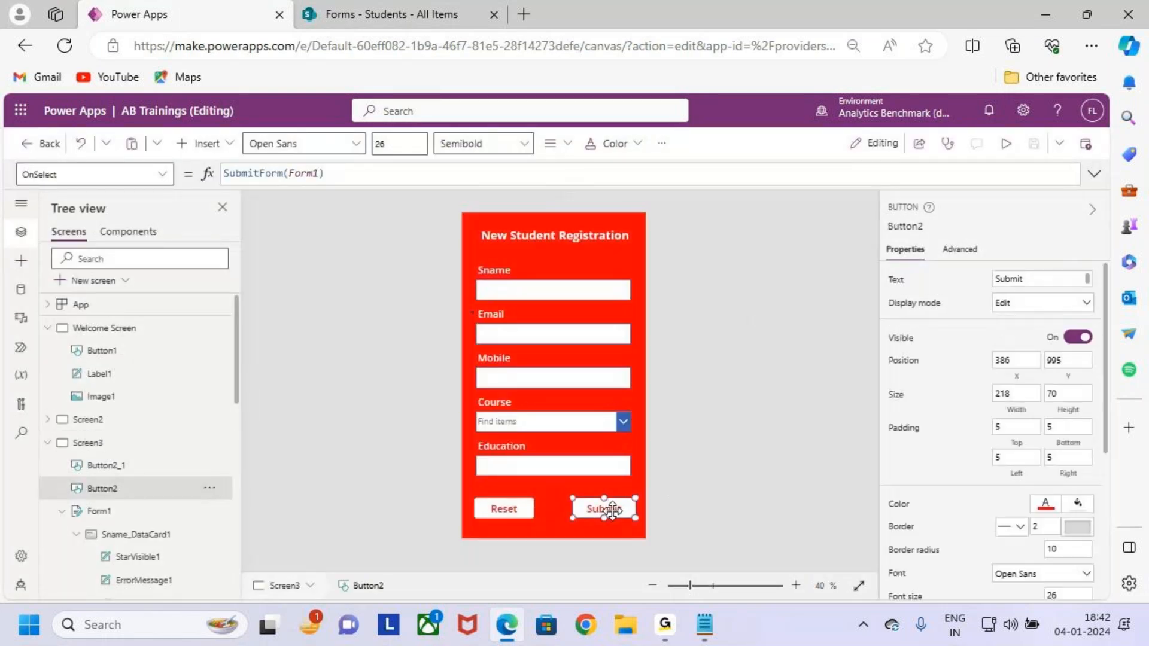
key(ctrl+2)
drag(594, 517, 621, 489)
drag(8, 201, 77, 192)
mouse_move(211, 161)
mouse_down()
mouse_move(340, 195)
mouse_move(363, 143)
mouse_up()
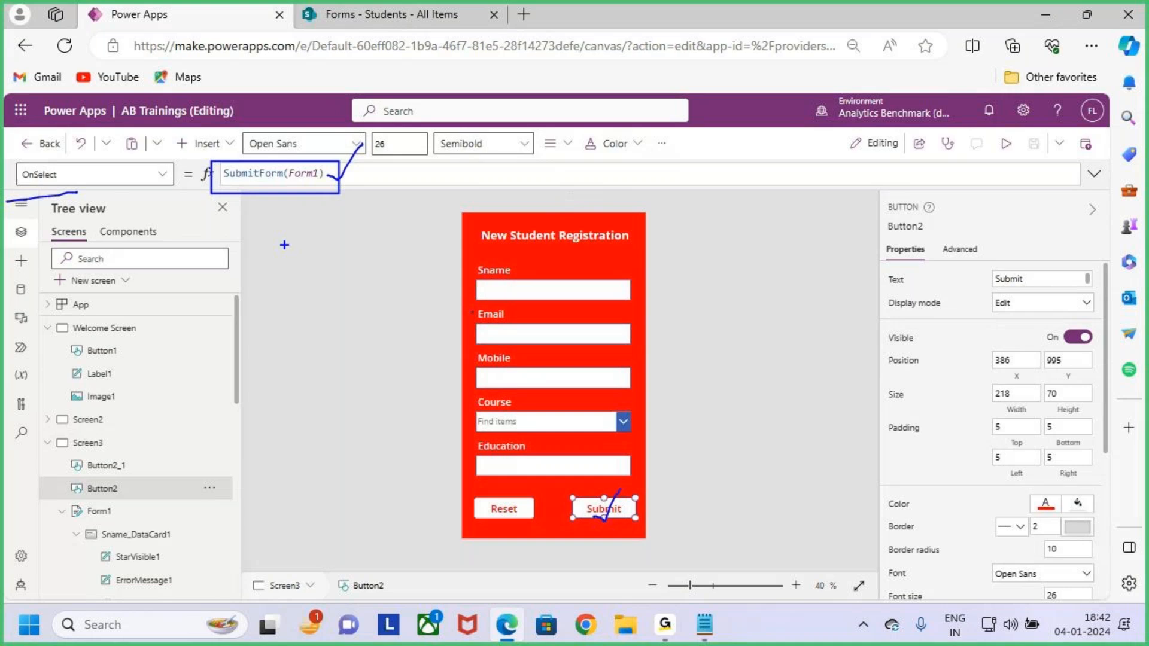
mouse_move(62, 495)
mouse_down()
mouse_move(142, 526)
mouse_move(155, 486)
mouse_up()
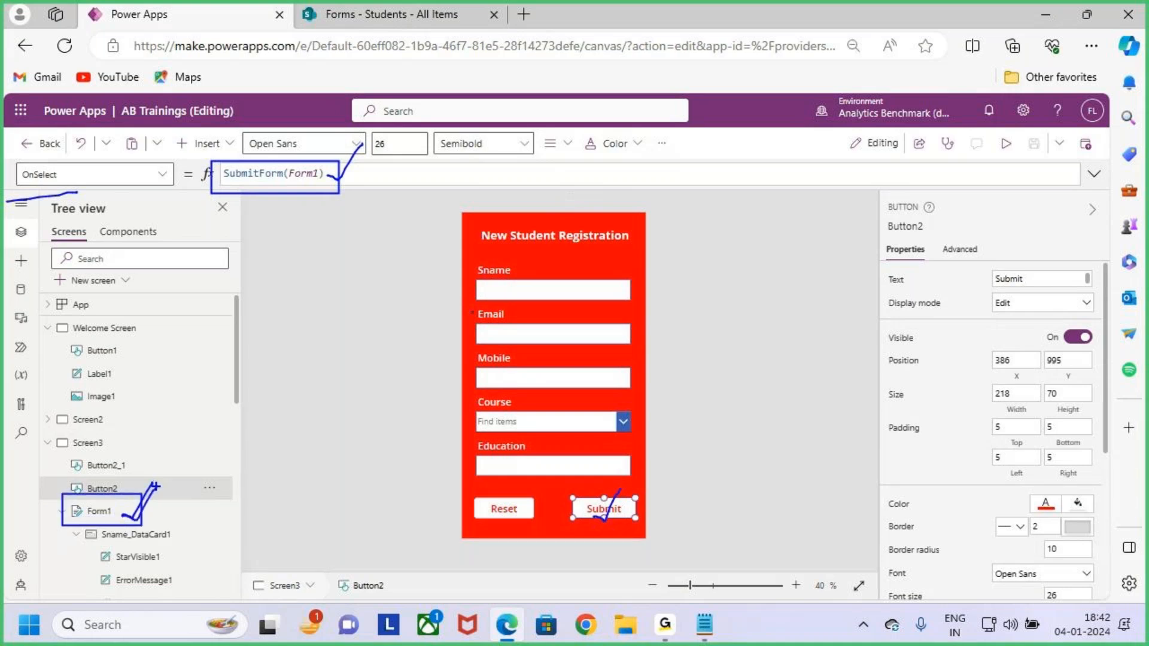
key(Escape)
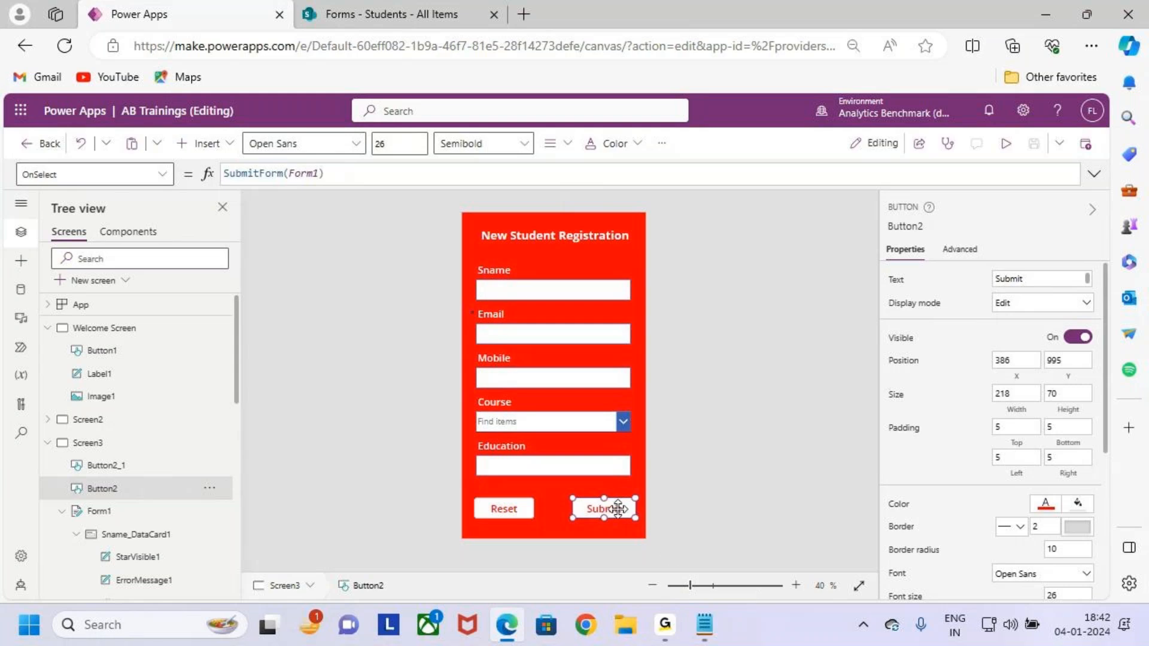
key(ctrl+2)
mouse_move(473, 493)
mouse_down()
mouse_move(563, 530)
mouse_move(558, 466)
mouse_up()
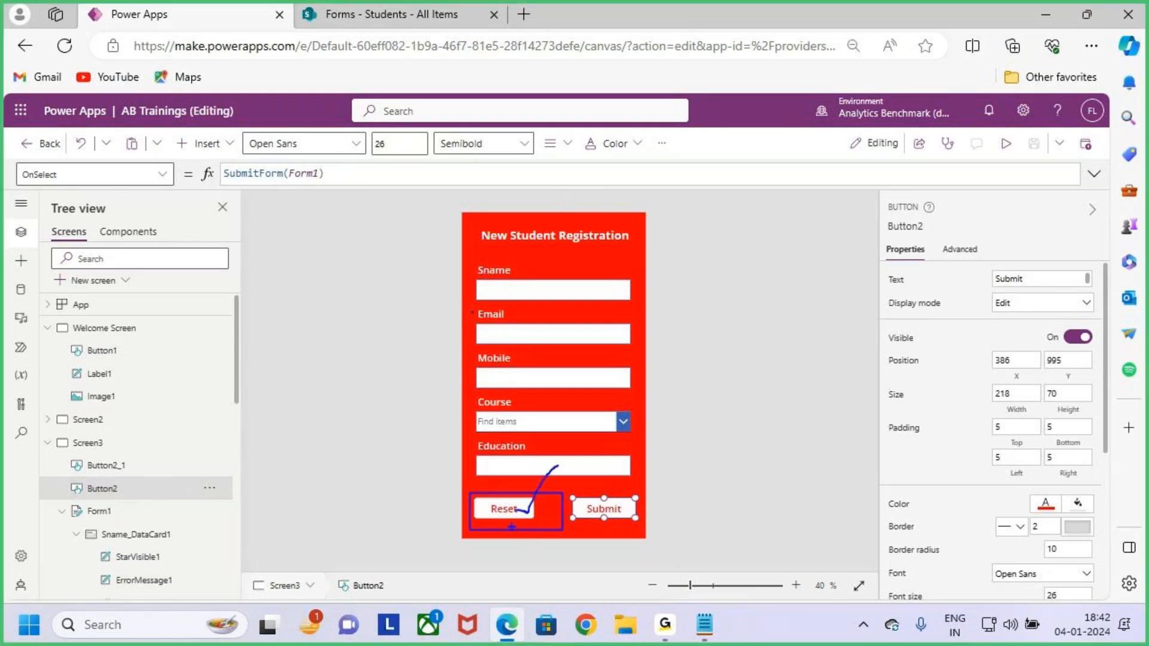
drag(470, 263, 633, 465)
key(Escape)
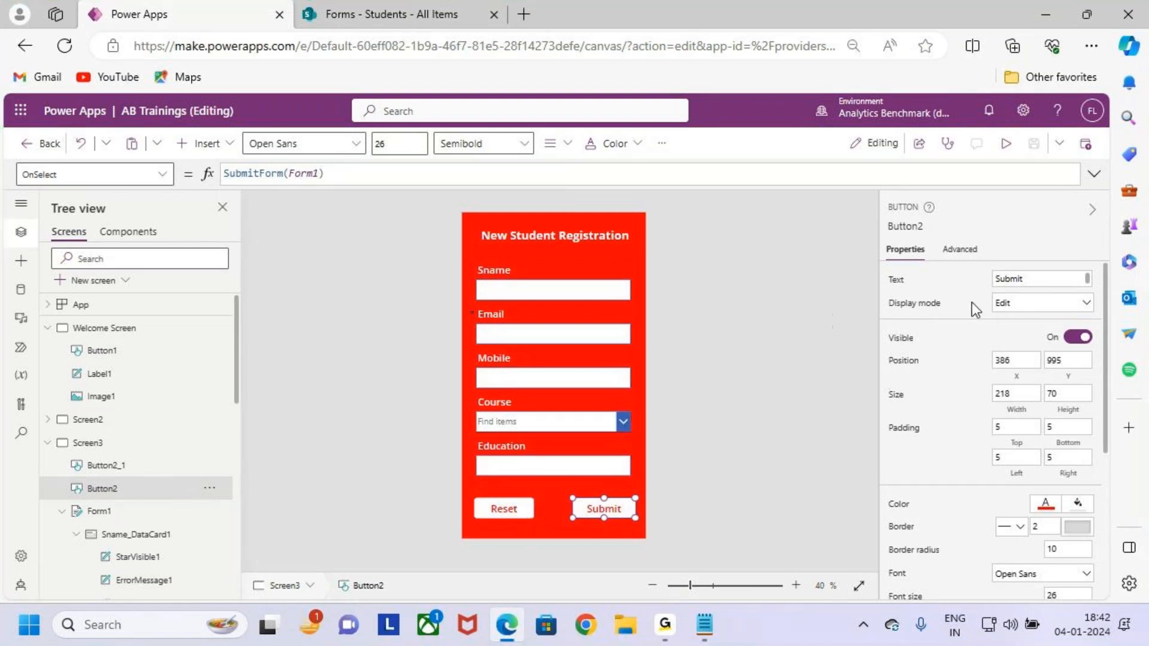
Switch Form1's default mode to Edit and back to New, then save the app.
click(120, 512)
scroll(1041, 431, down, 1)
click(1016, 403)
click(1012, 421)
click(1017, 404)
click(1024, 438)
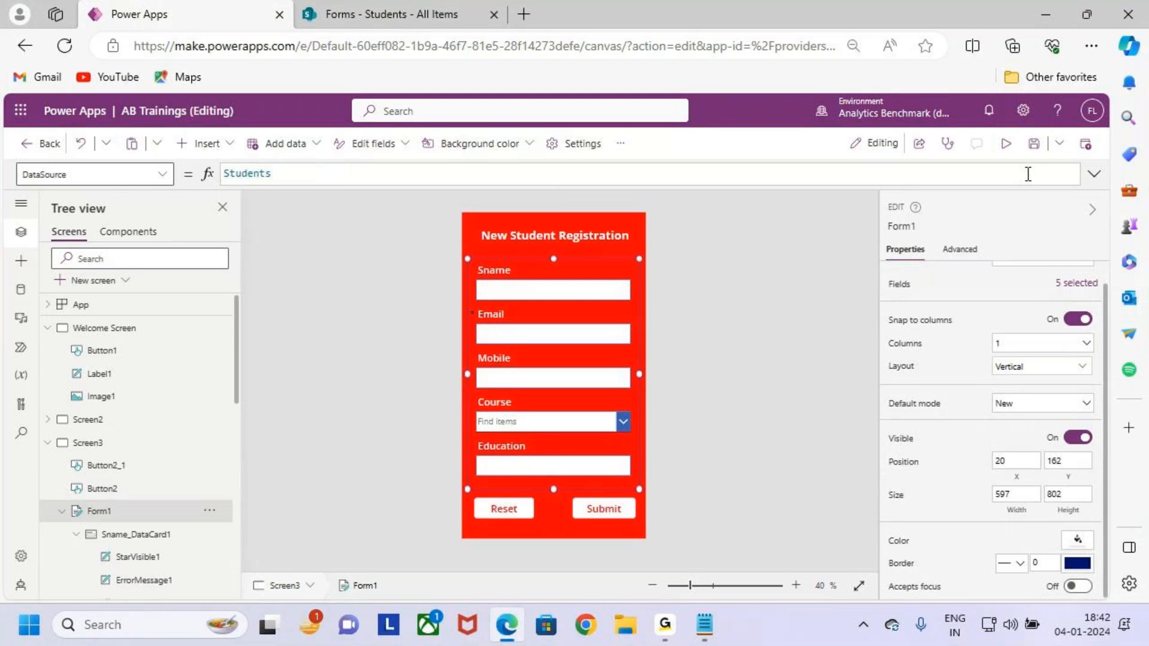
click(1034, 145)
In preview, enter the new student's name, e-mail address and mobile number.
click(1006, 147)
click(583, 263)
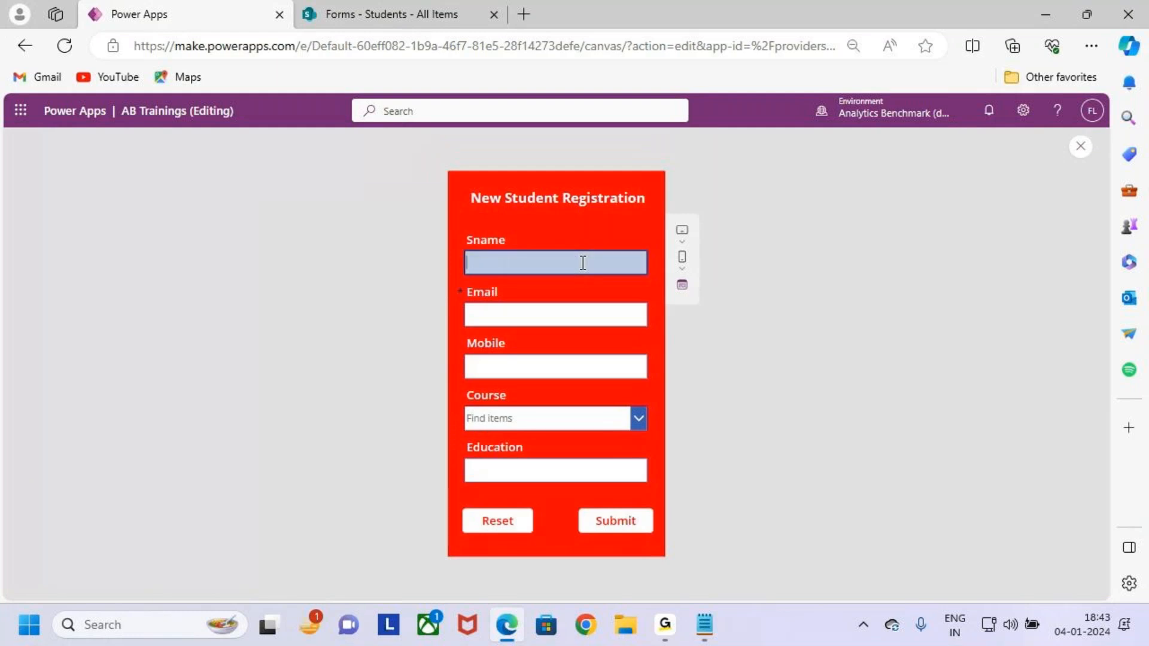
text(Sith)
text(th)
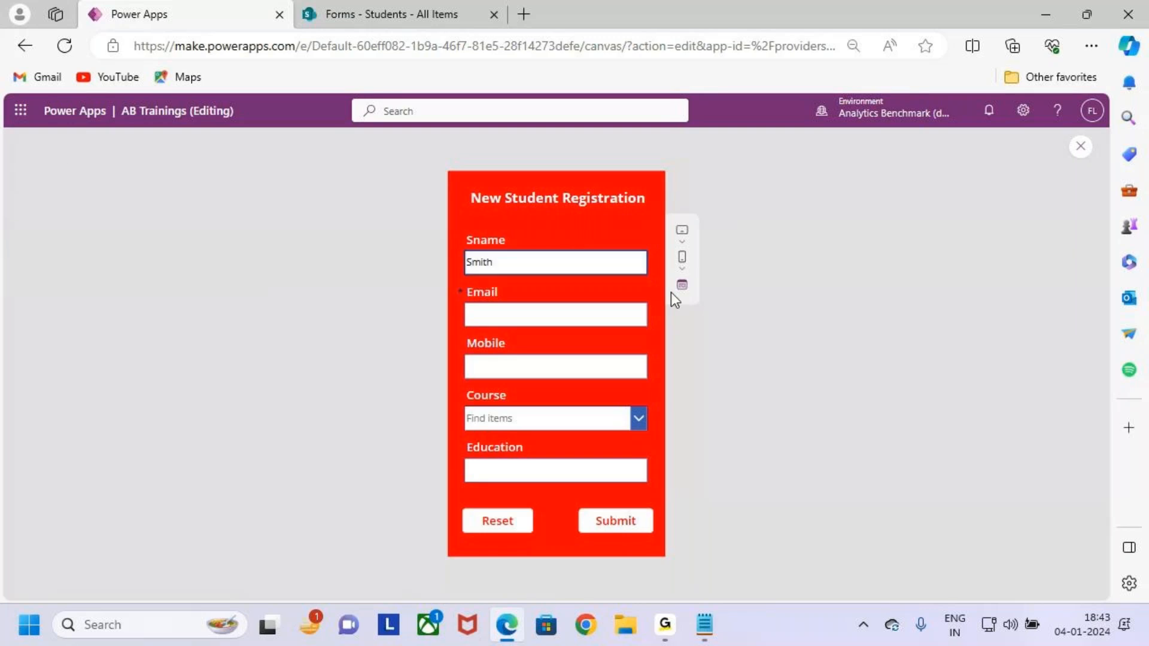
click(559, 311)
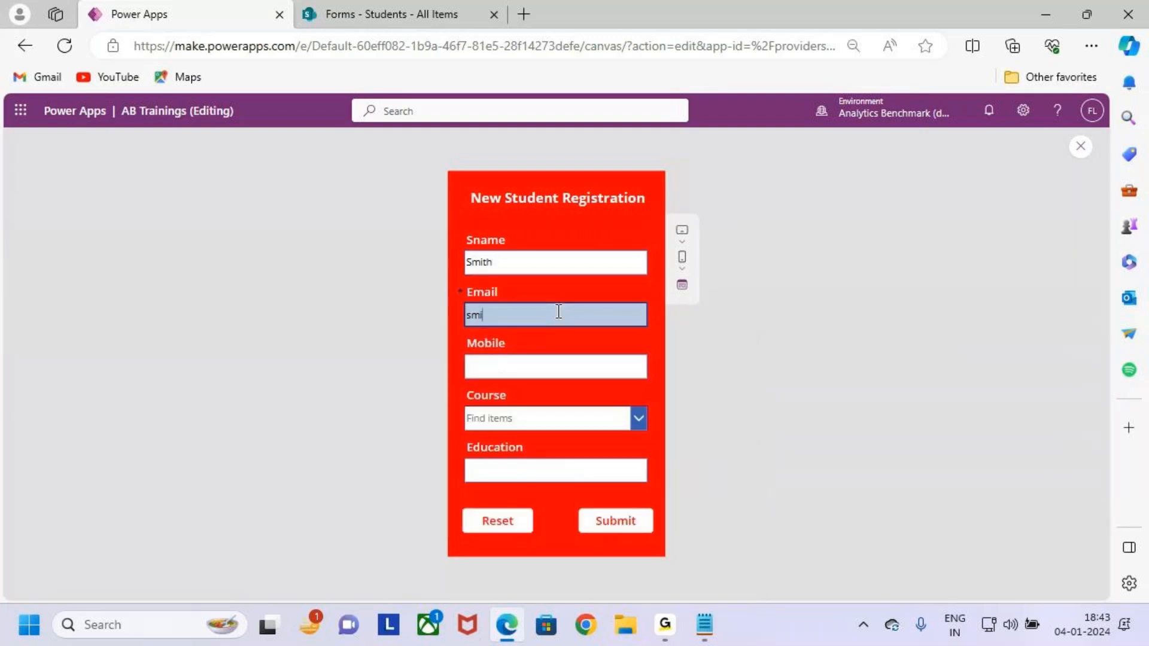
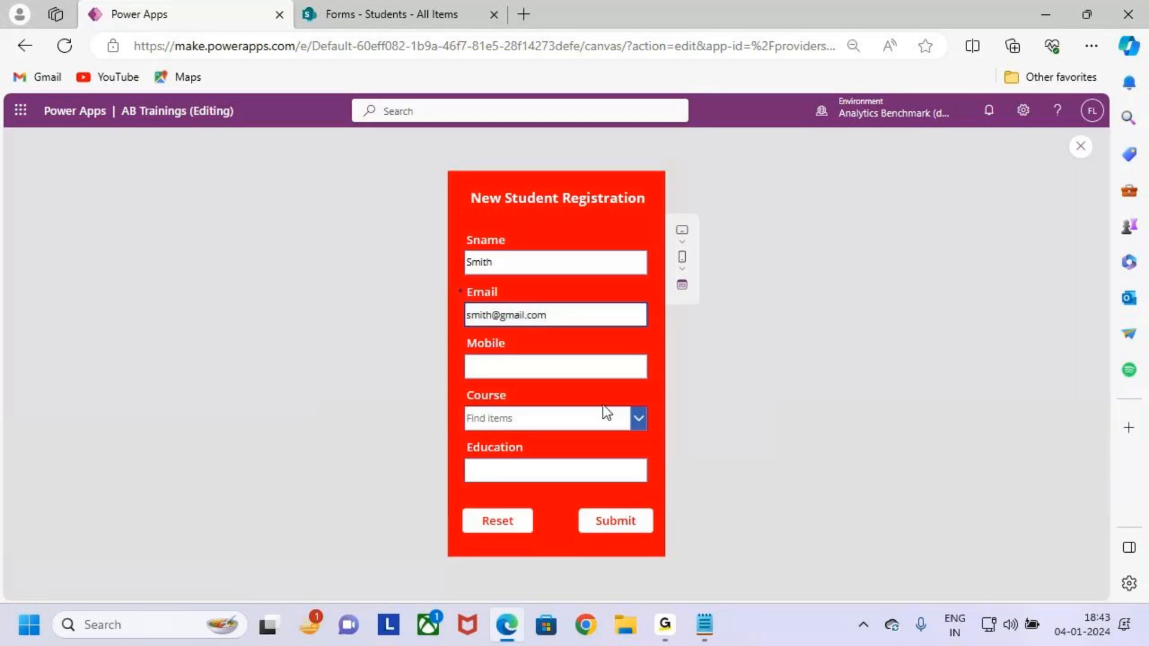
click(580, 365)
text(scasd)
key(BackSpace)
key(BackSpace)
key(BackSpace)
key(BackSpace)
text(949)
key(BackSpace)
key(BackSpace)
key(BackSpace)
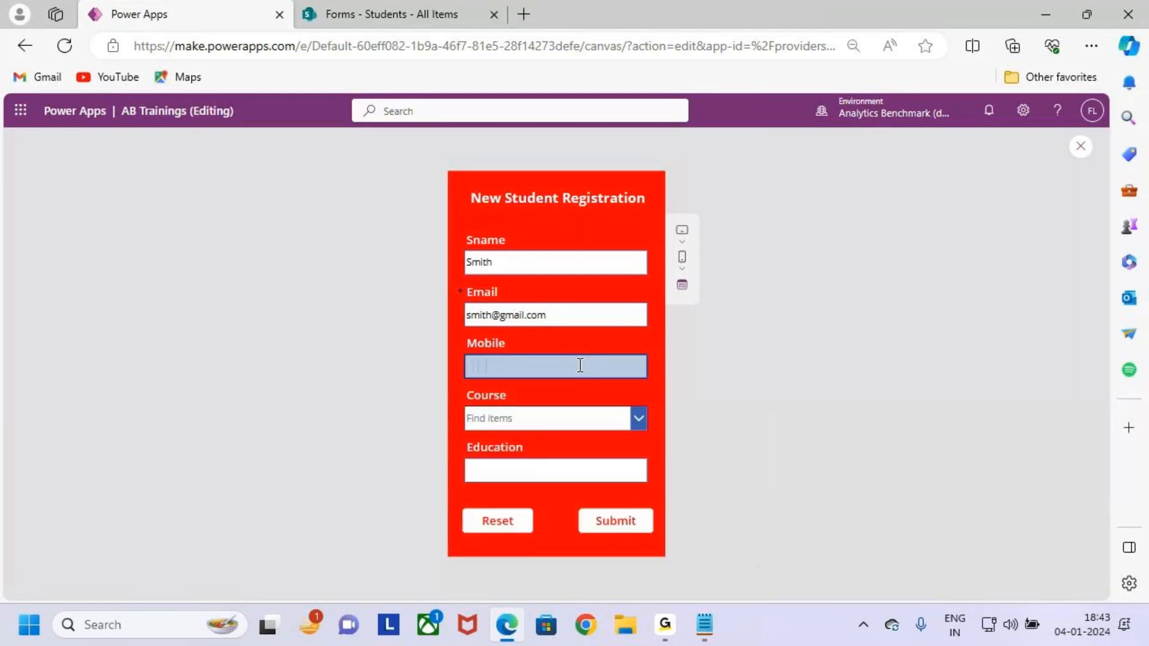
text(9084565)
Choose Power Apps as the Course and begin entering the Education value.
click(581, 419)
click(573, 442)
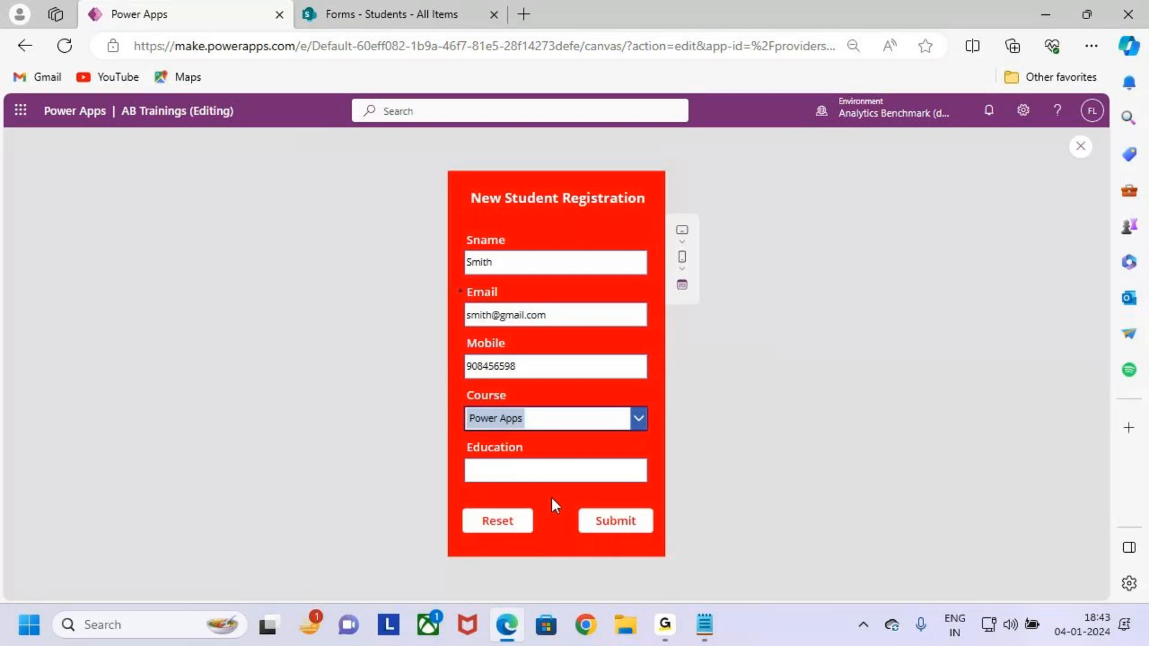
click(547, 472)
click(547, 468)
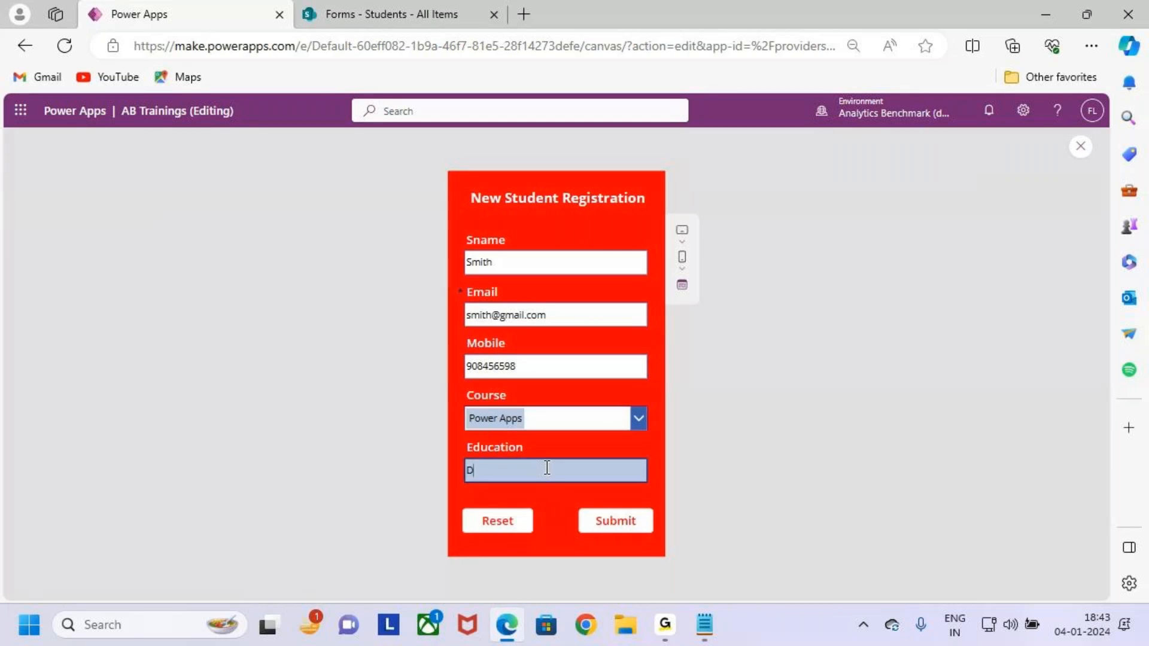
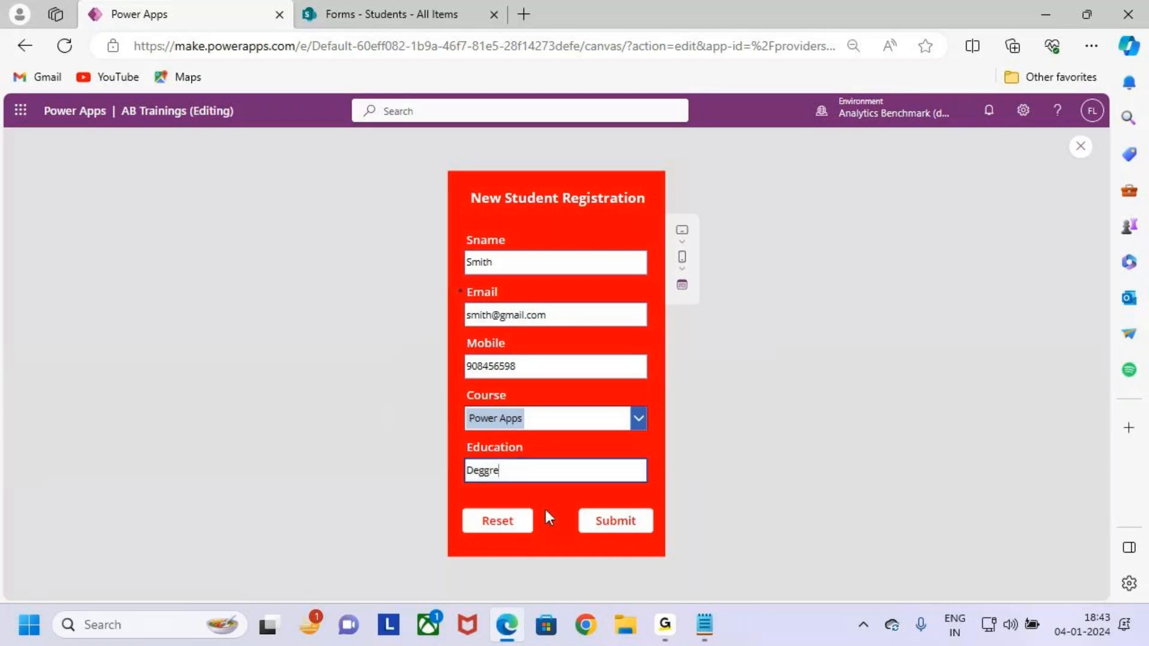
Leave the Education field and mark up the filled-in form and its Reset button in preview.
key(Tab)
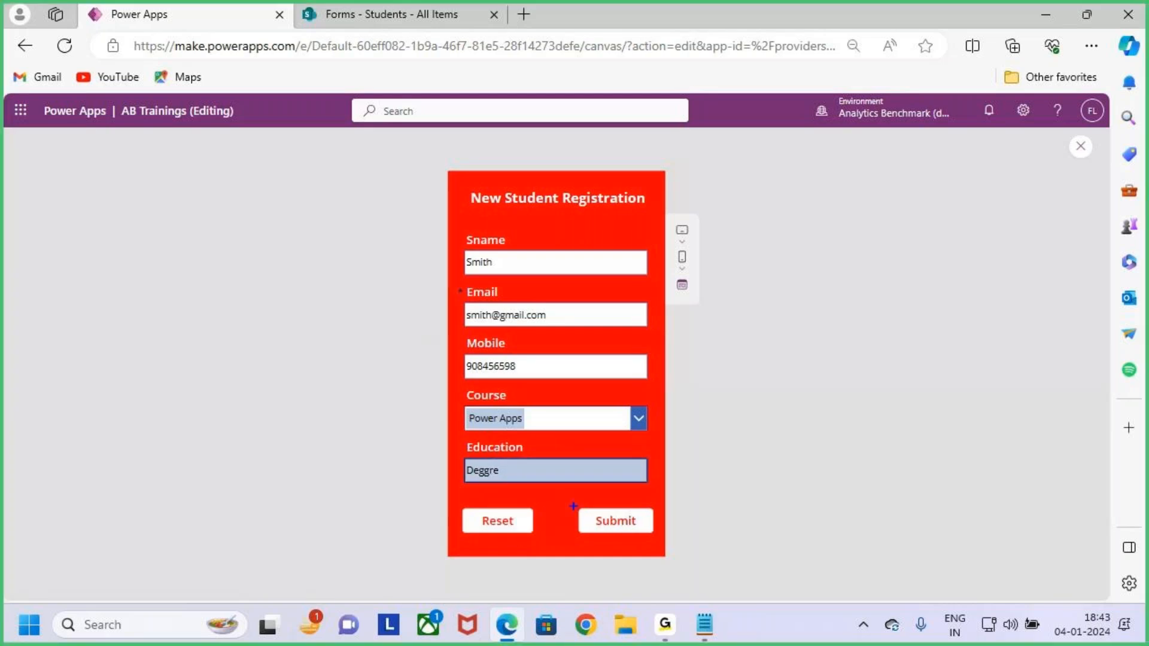
mouse_move(449, 234)
mouse_down()
mouse_move(631, 480)
mouse_move(649, 486)
mouse_up()
drag(591, 378, 671, 316)
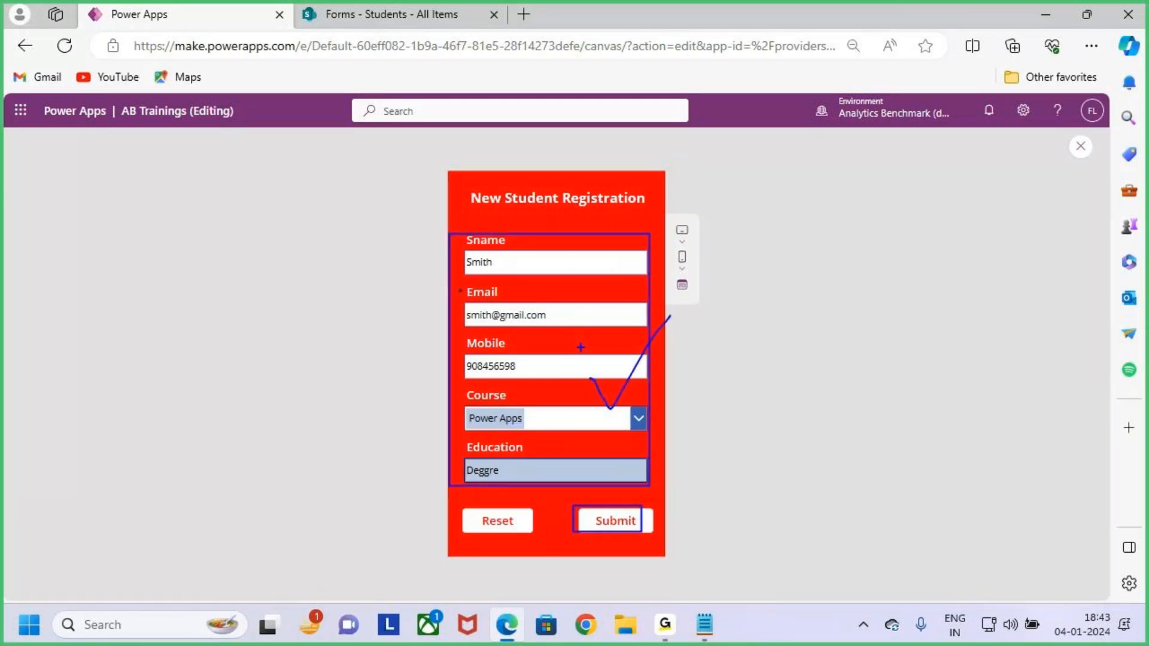
key(Escape)
key(ctrl+2)
drag(458, 499, 535, 540)
drag(505, 524, 557, 469)
key(Escape)
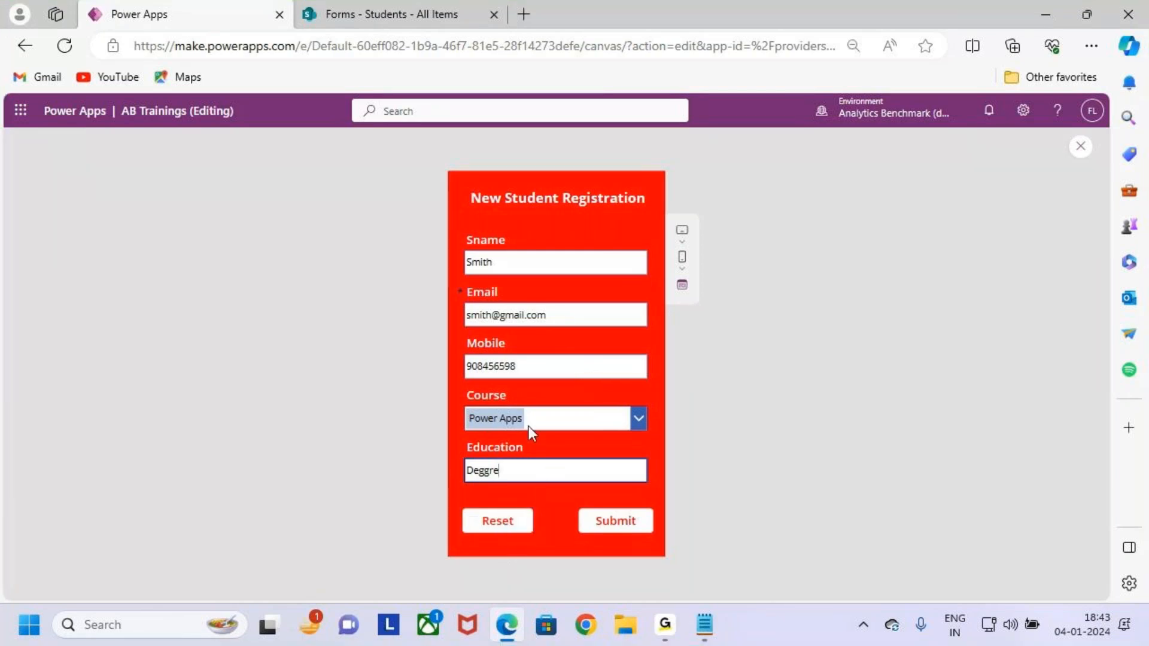
Press Reset and show that the entered values stay on the form.
click(499, 529)
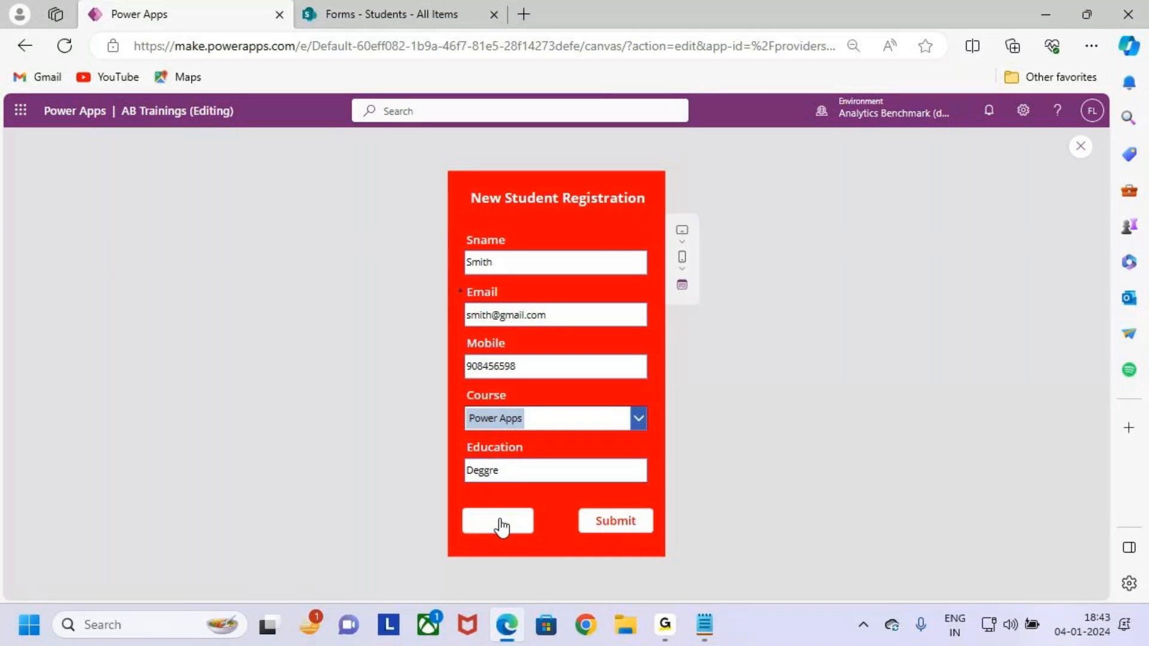
key(ctrl+2)
drag(458, 239, 612, 453)
drag(532, 329, 587, 290)
key(Escape)
key(Escape)
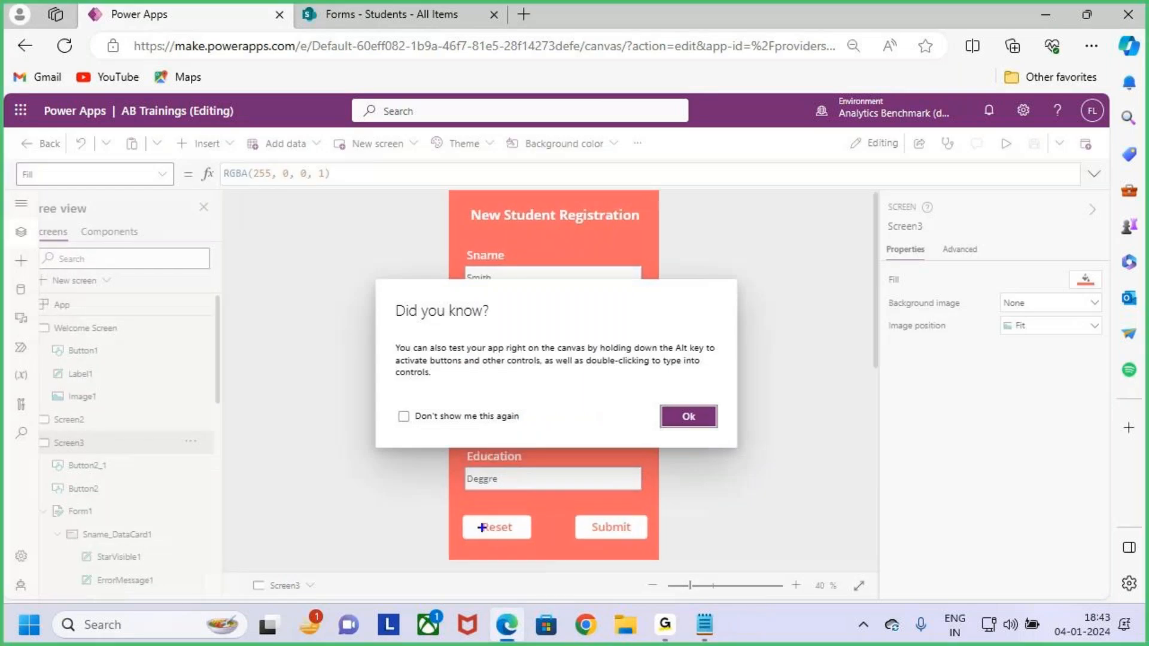
Dismiss the tip, select the Reset button, and replace its OnSelect value false with ResetForm.
click(700, 417)
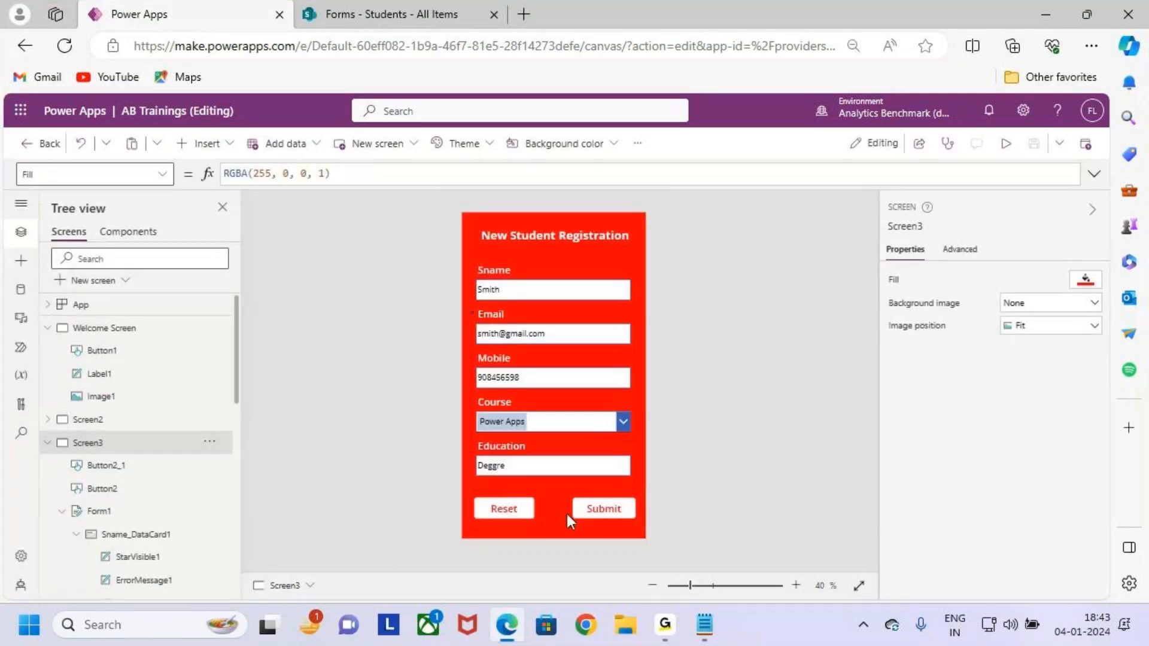
click(503, 510)
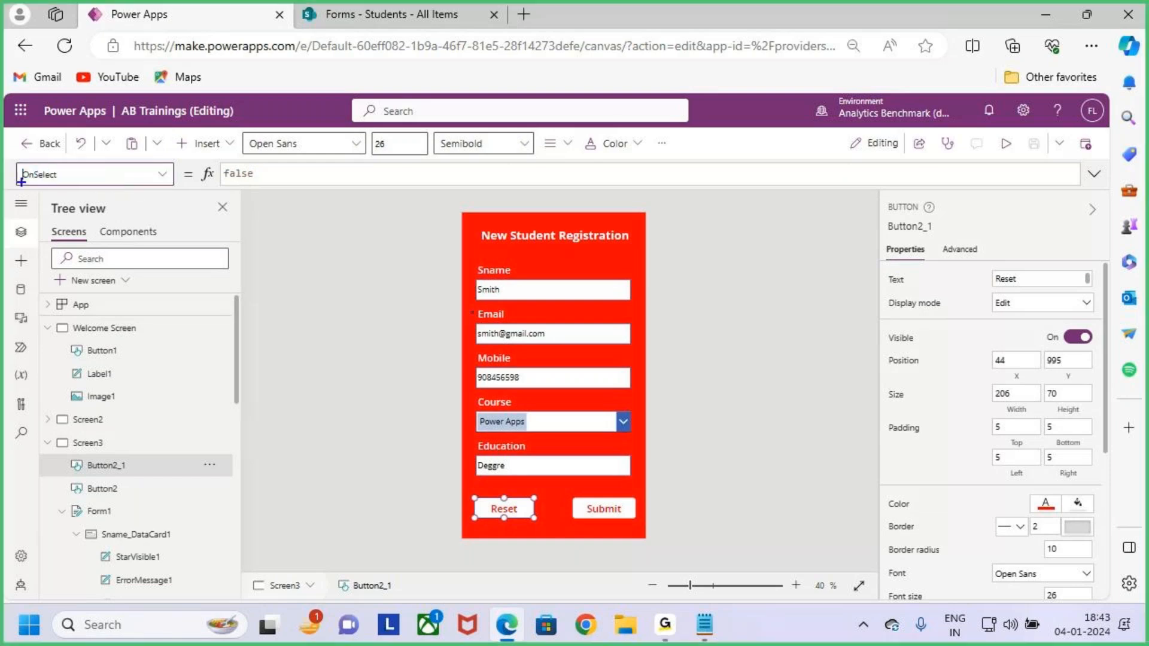
drag(9, 161, 93, 192)
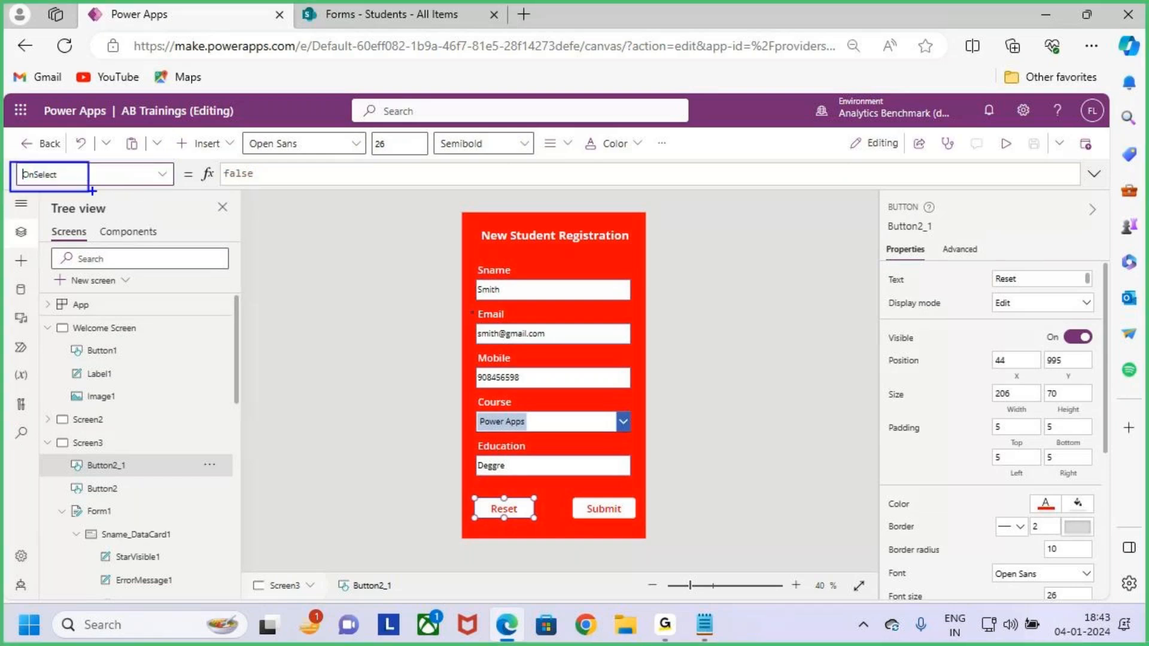
drag(274, 174, 221, 173)
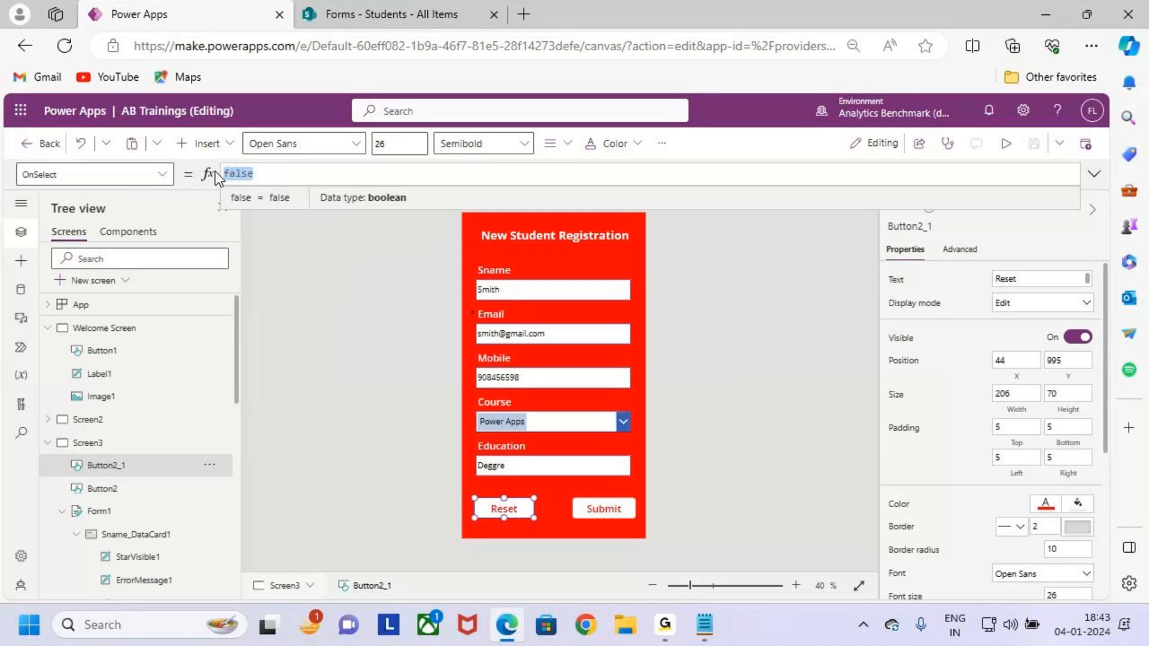
key(BackSpace)
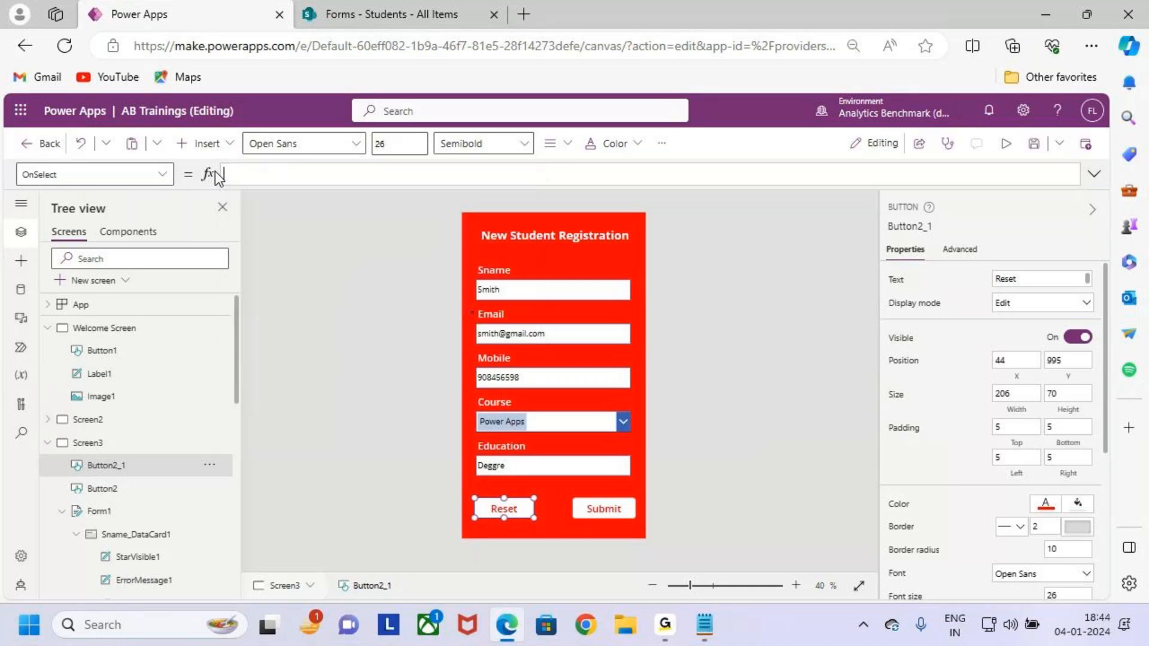
text(rese)
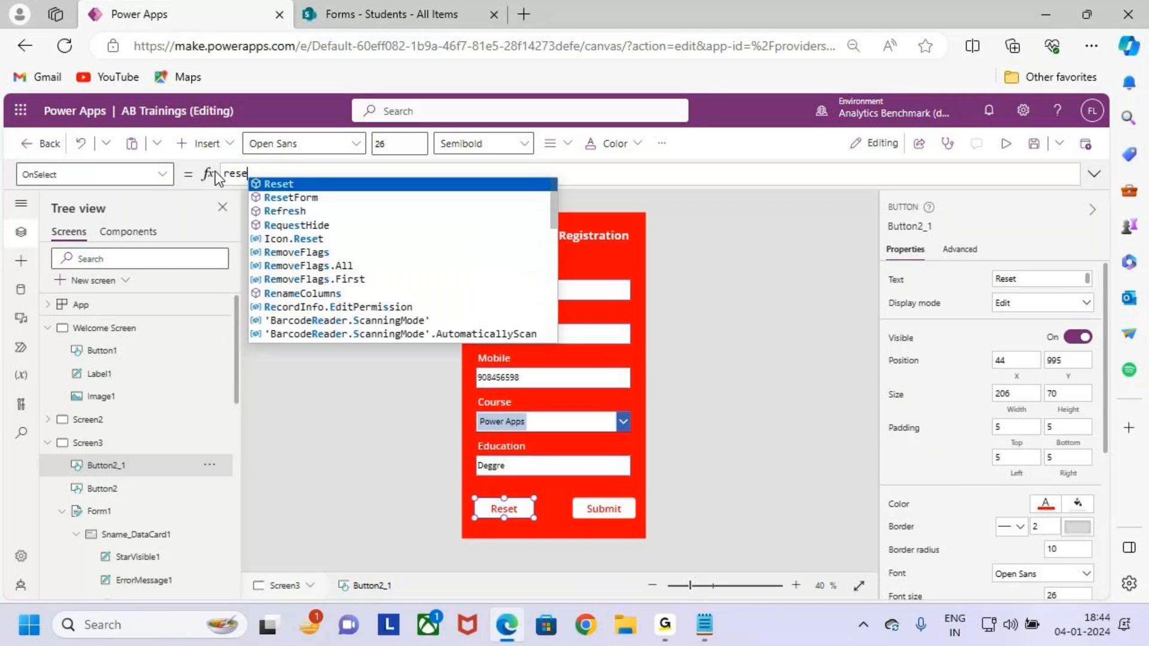
key(Down)
key(Tab)
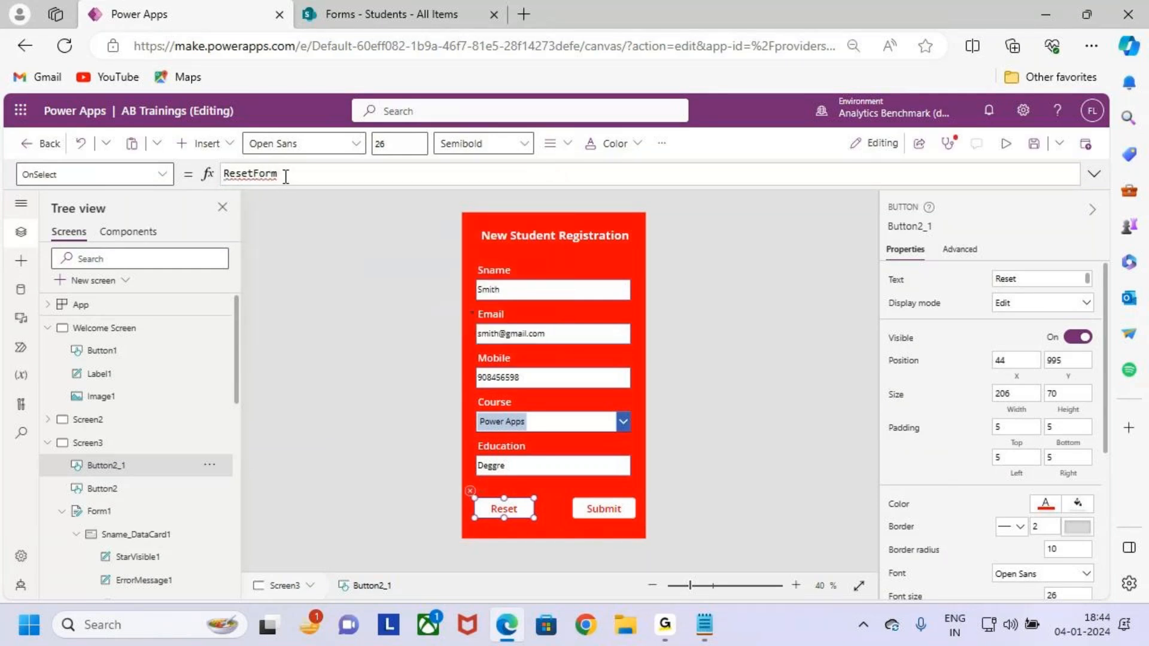
Complete the Reset formula as ResetForm(Form1) by adding Form1 in parentheses.
scroll(285, 176, up, 3)
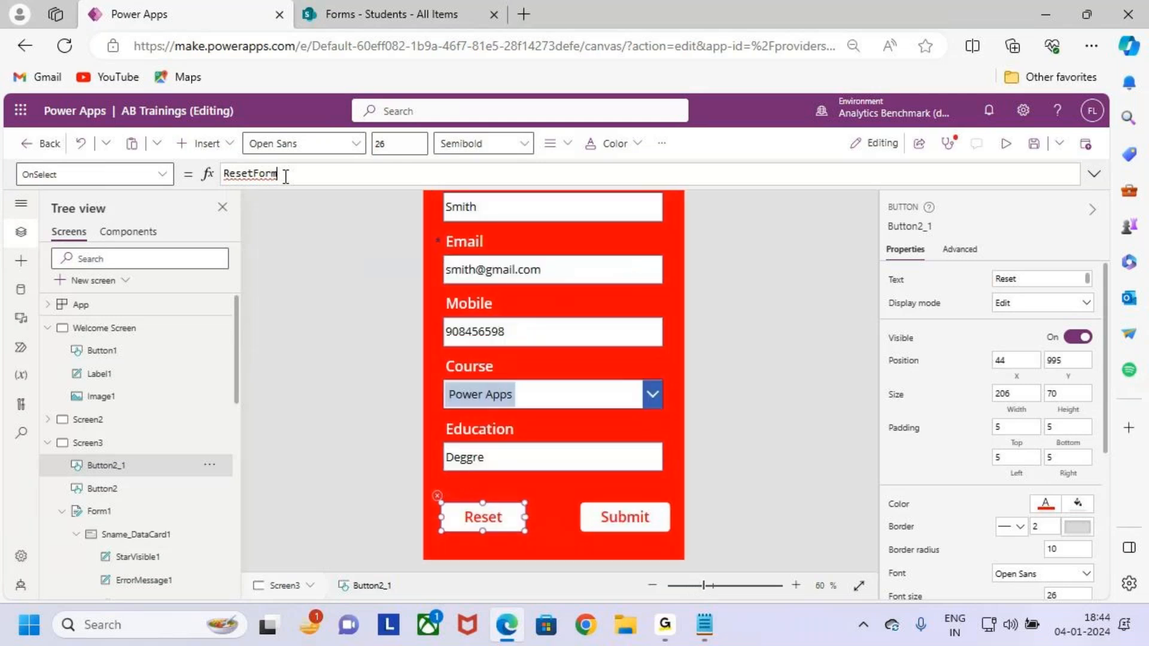
scroll(338, 223, down, 3)
drag(295, 170, 221, 174)
key(ctrl+plus)
key(ctrl+plus)
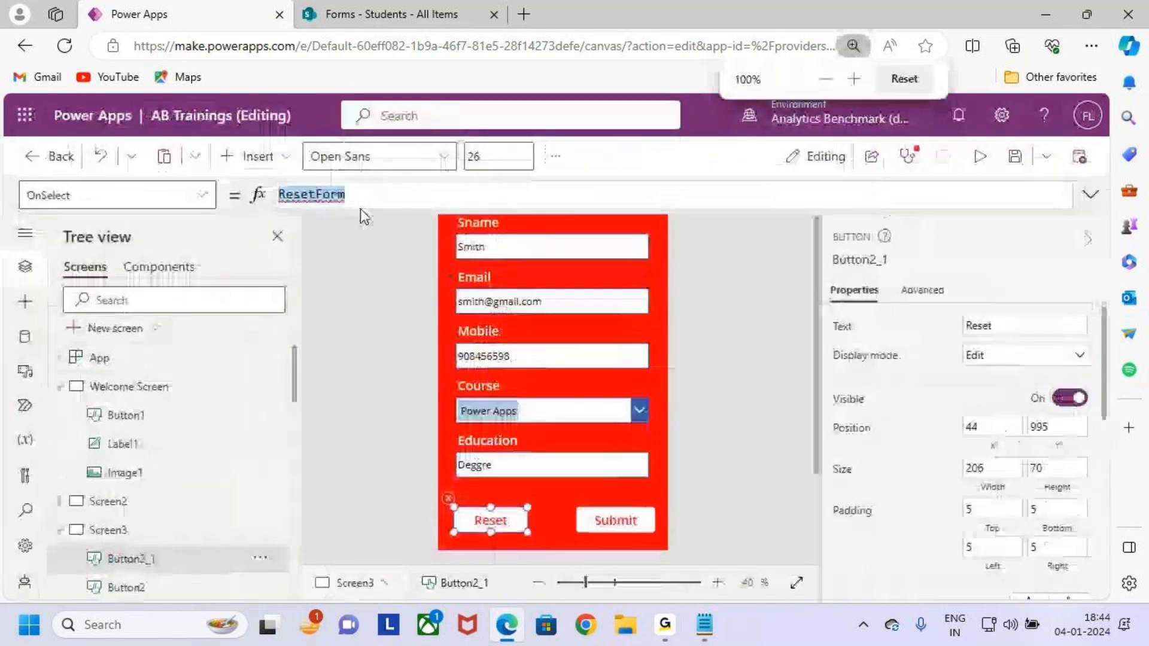
click(363, 194)
text(()
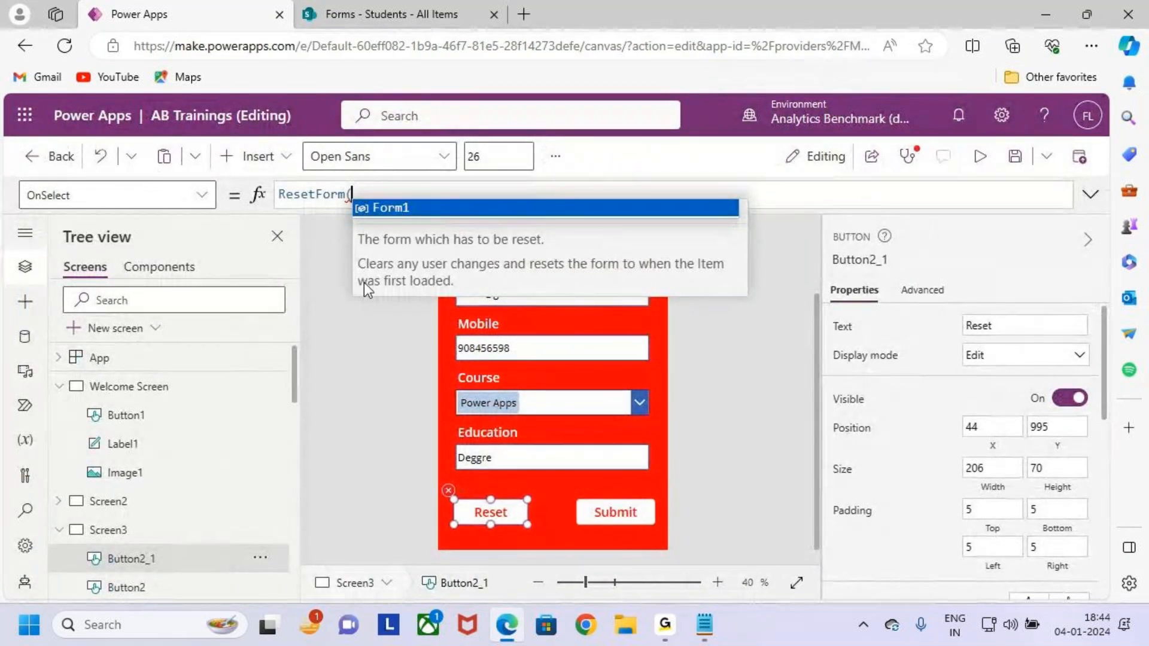
click(398, 219)
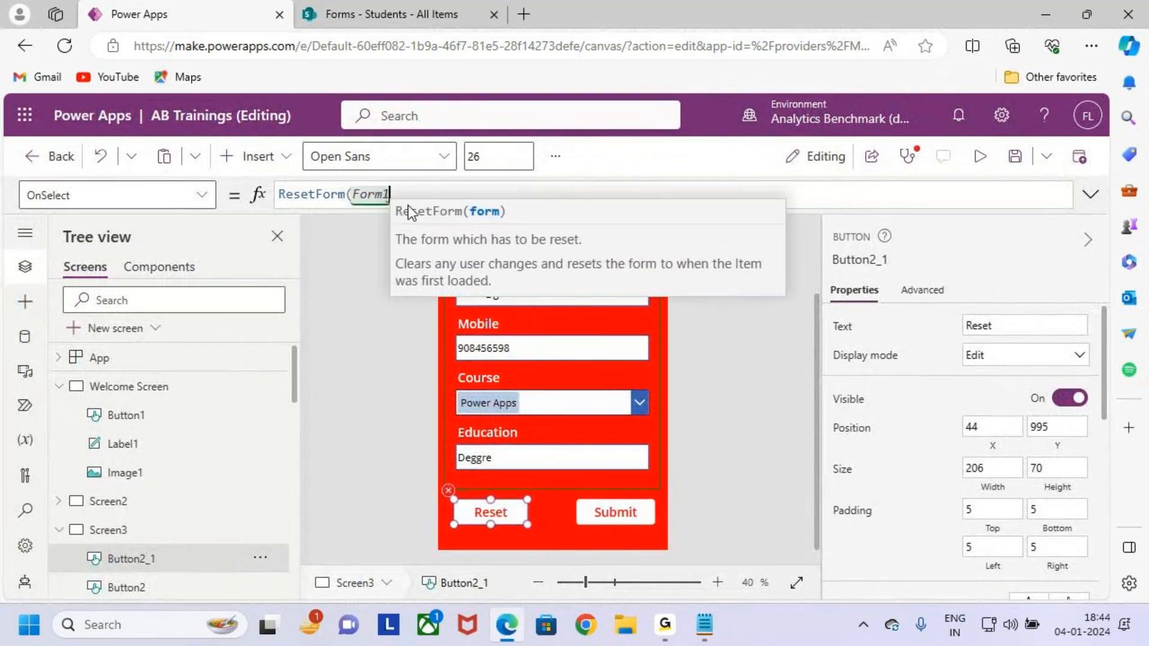
text())
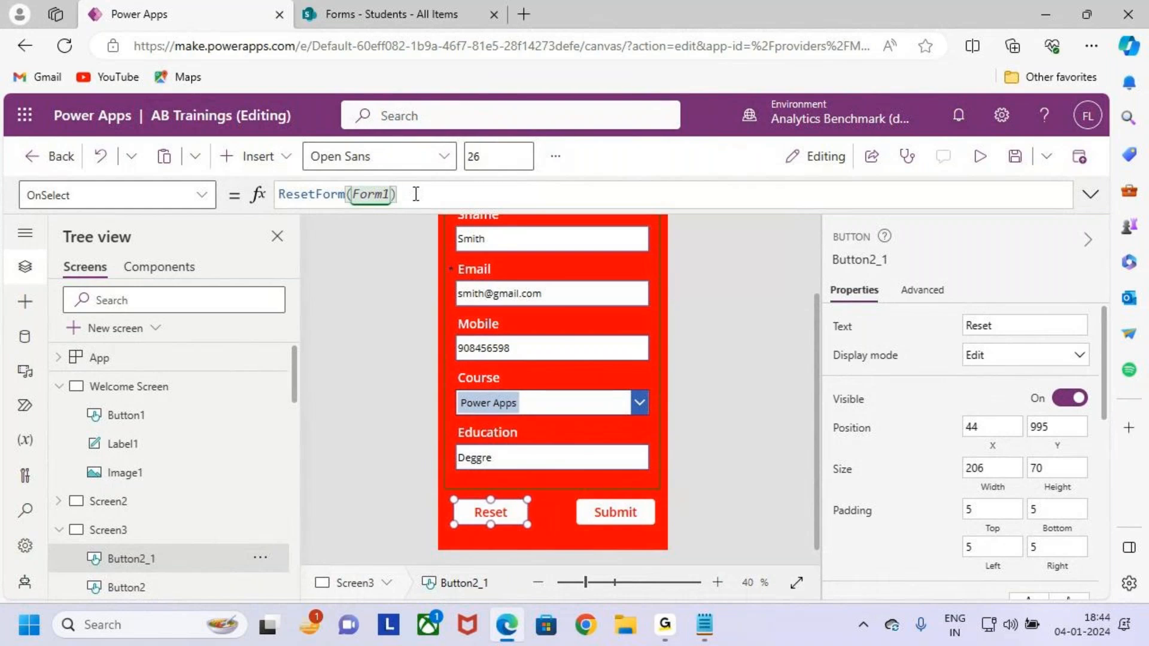
Review the finished ResetForm(Form1) formula, then select Screen3 to deselect the button.
drag(398, 194, 279, 198)
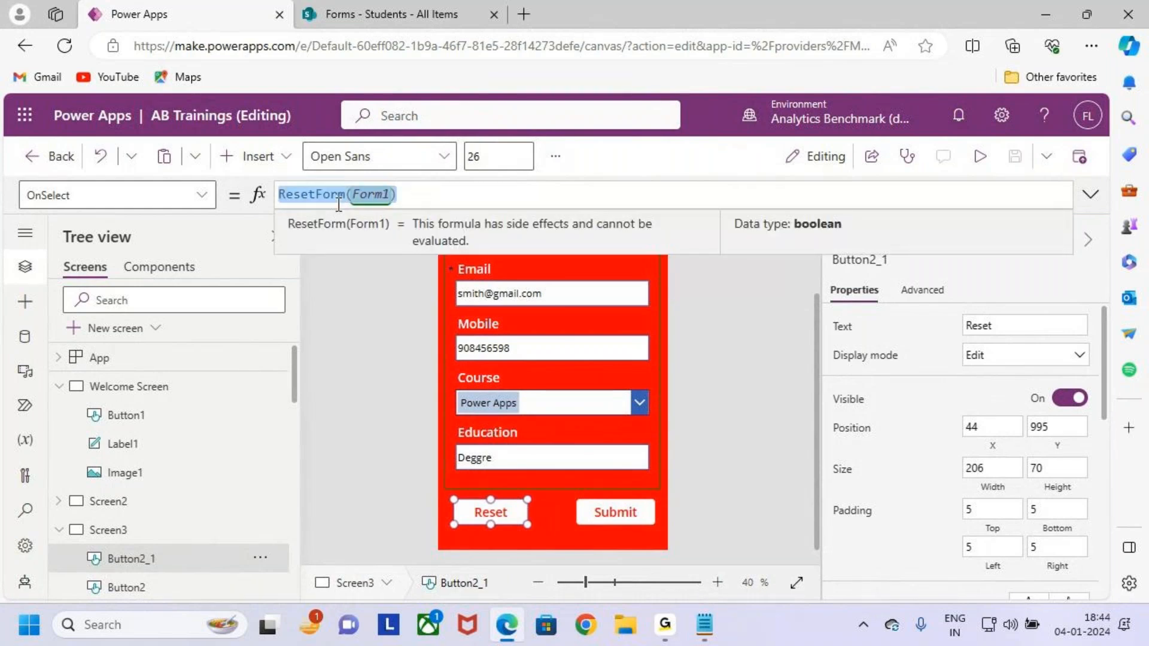
click(413, 199)
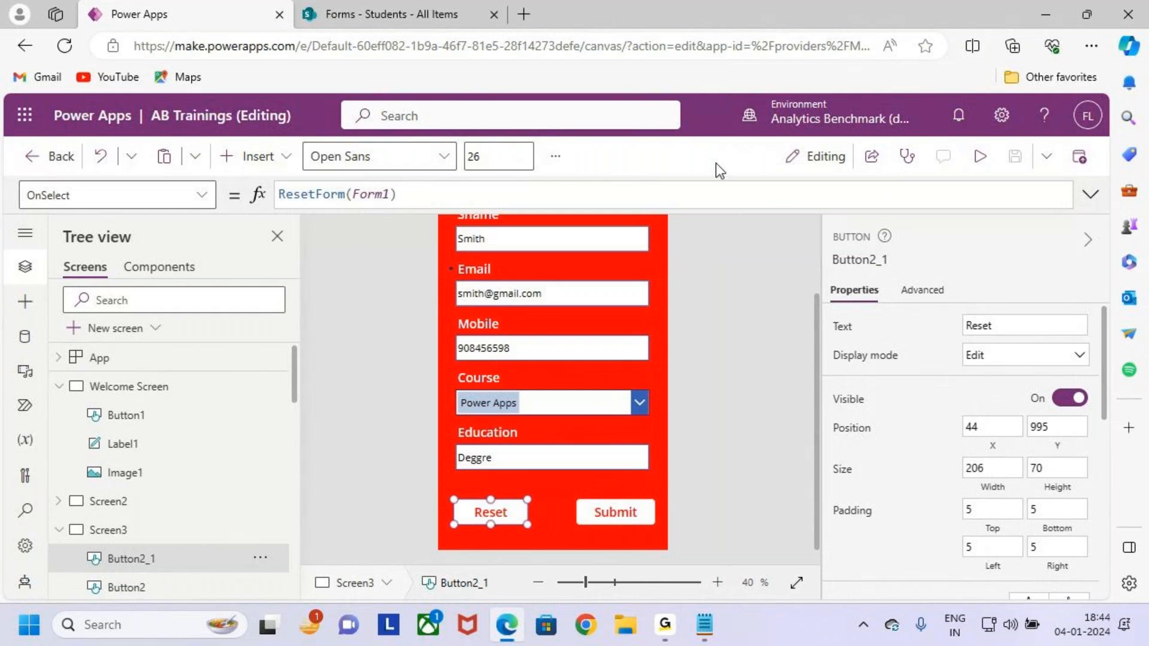
key(ctrl+minus)
key(ctrl+minus)
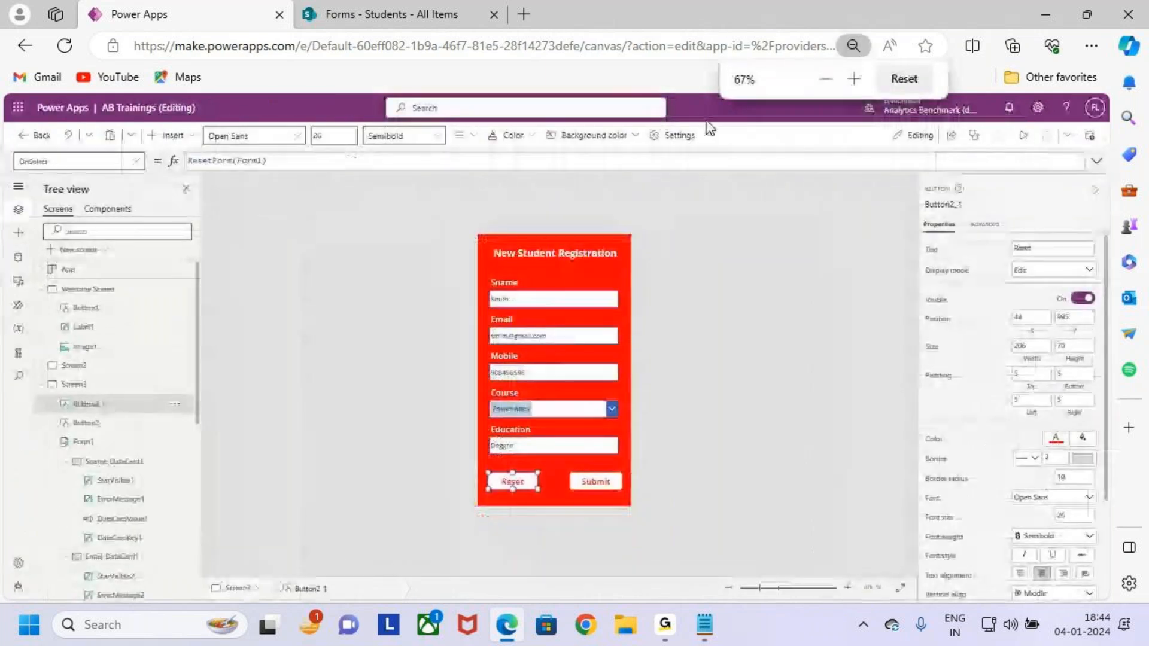
key(ctrl+plus)
drag(322, 174, 223, 174)
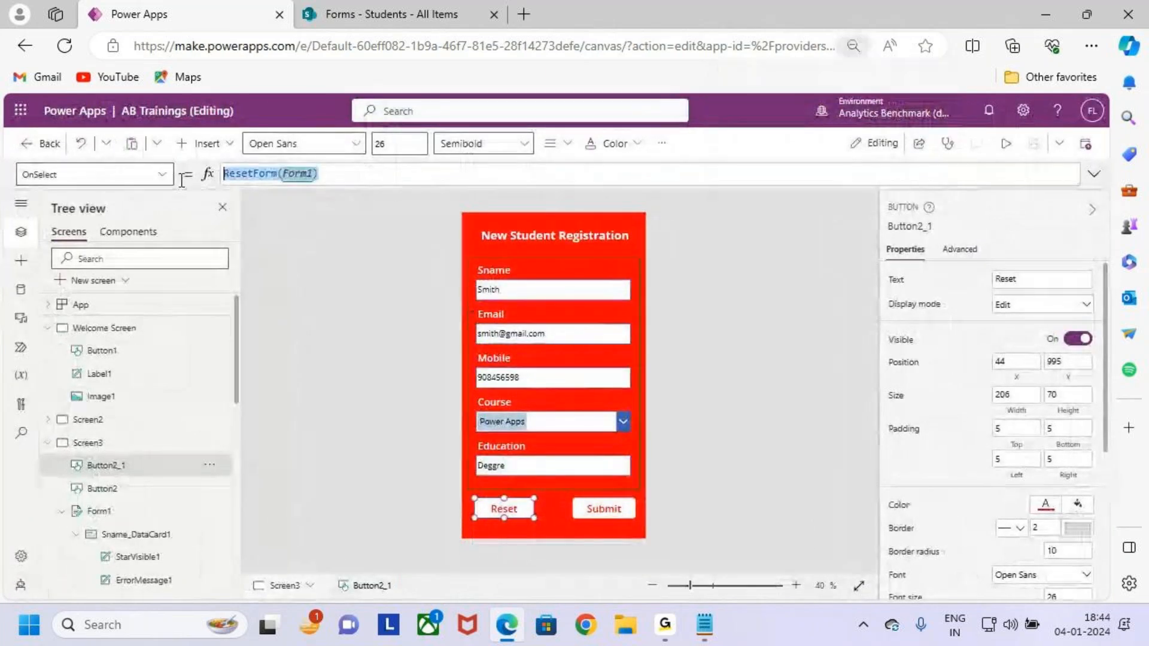
click(345, 216)
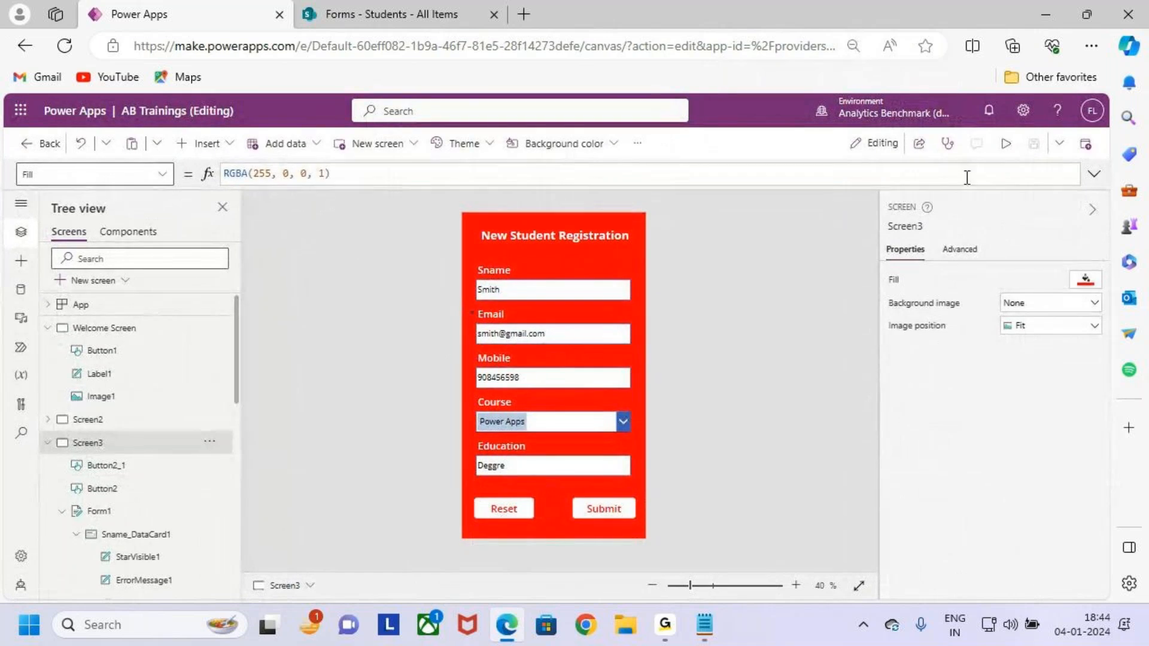
Preview the app and test Reset by entering sample Sname and Email text, then clearing it.
click(1006, 144)
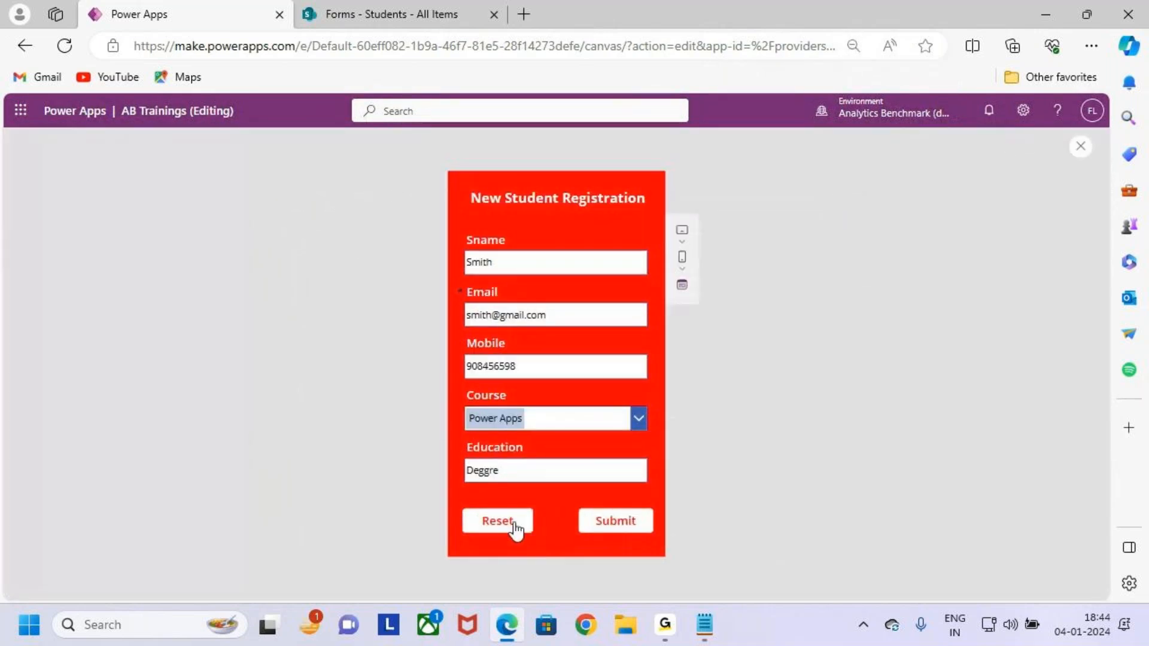
click(509, 522)
click(506, 525)
click(507, 525)
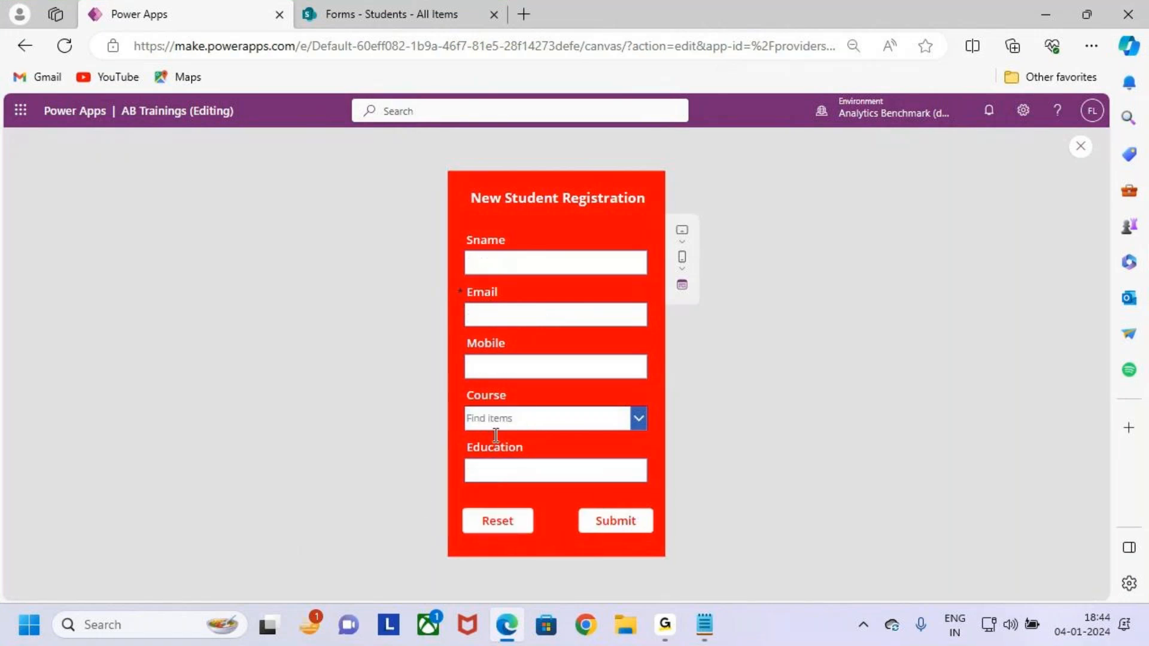
mouse_move(455, 243)
mouse_down()
mouse_move(505, 340)
mouse_move(679, 519)
mouse_up()
key(Escape)
click(554, 261)
text(sfas)
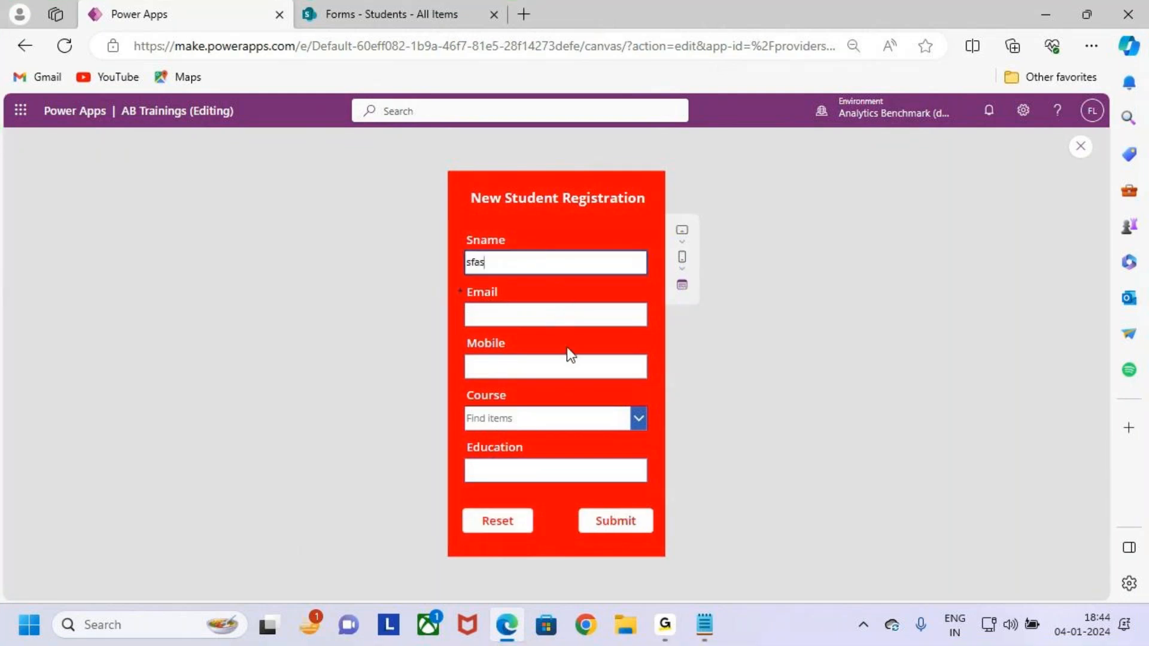
click(556, 316)
text(xvzvdfdvbfd)
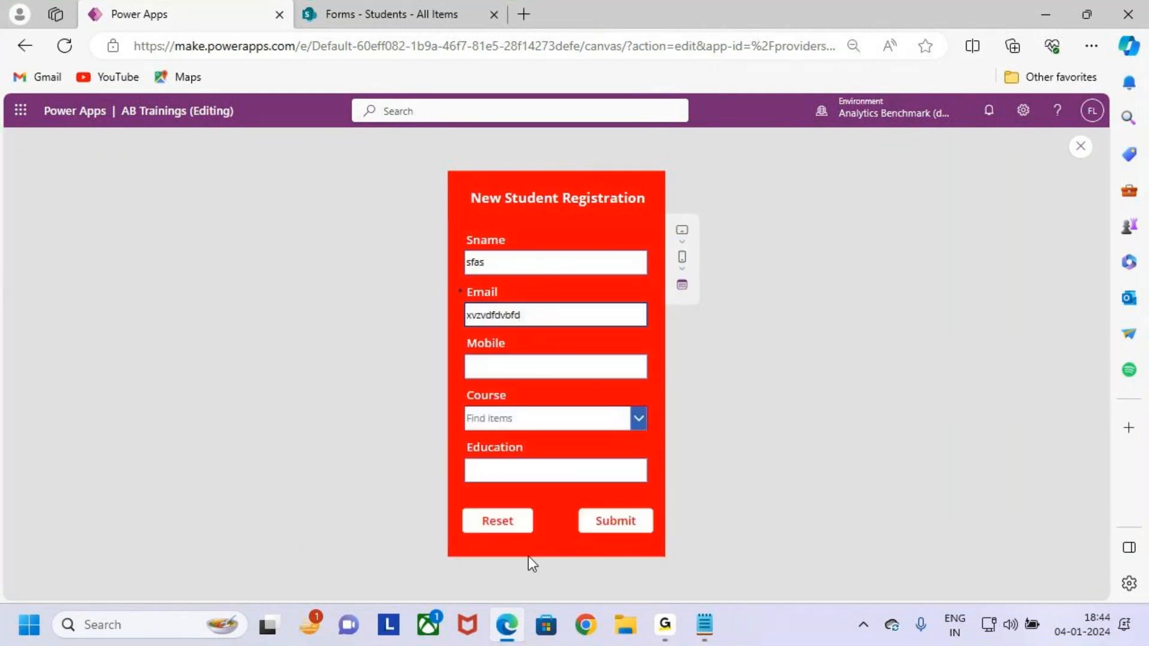
click(497, 524)
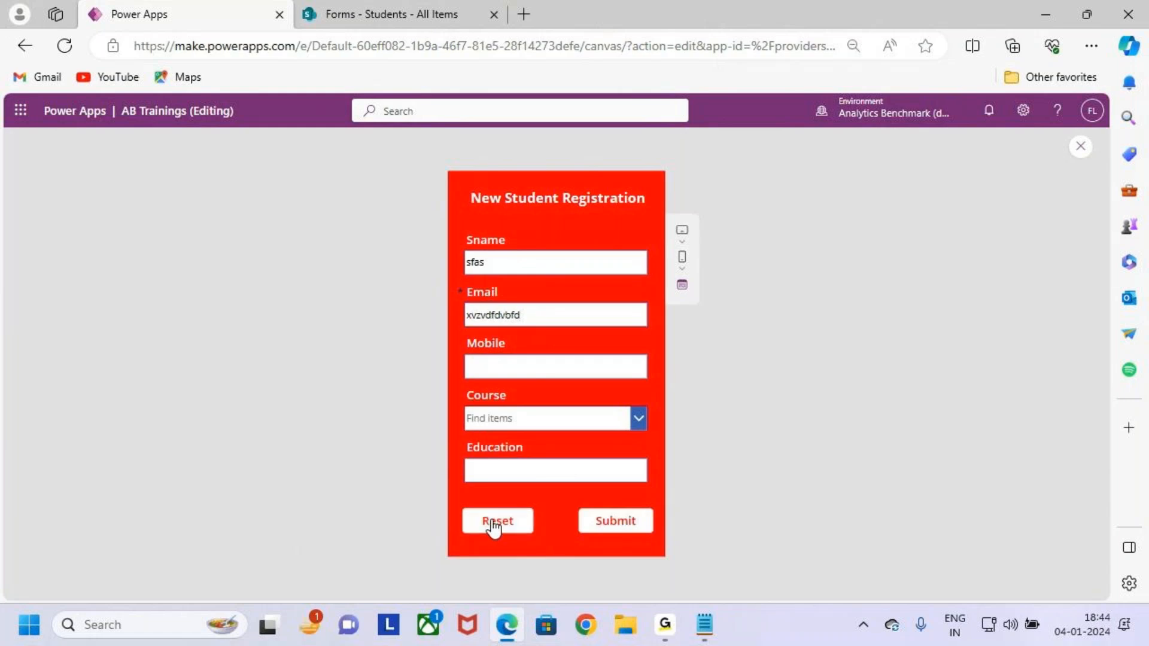
Close the preview, dismiss the tip, and select then deselect the Reset and Submit buttons.
click(1079, 149)
click(695, 411)
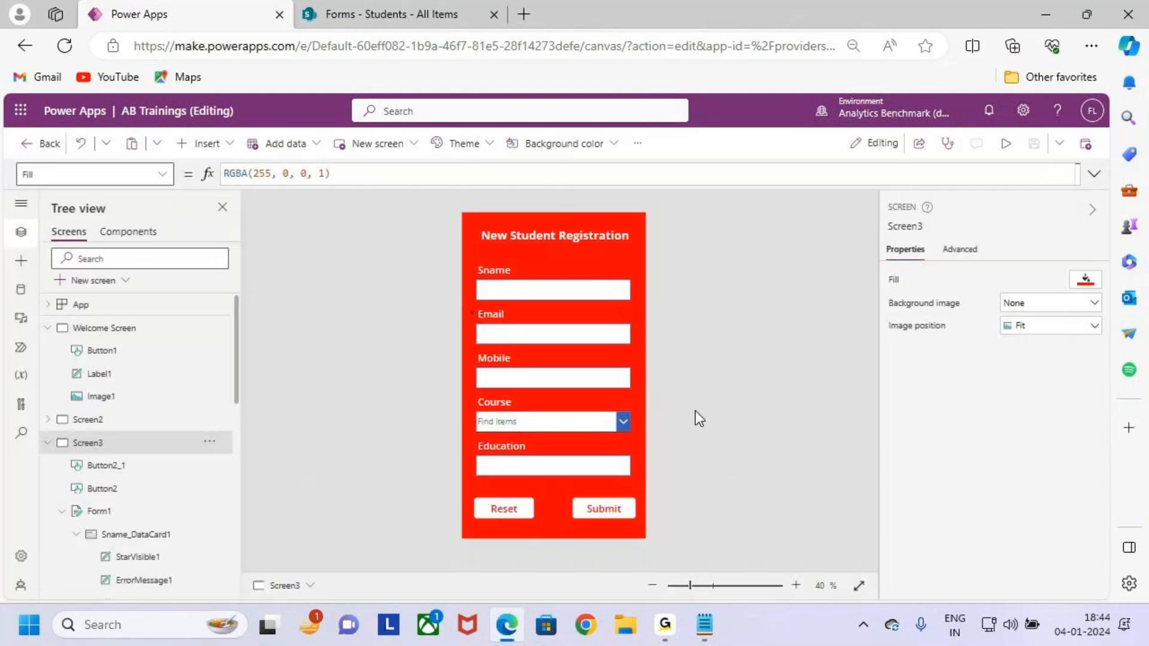
click(502, 503)
shift+click(618, 509)
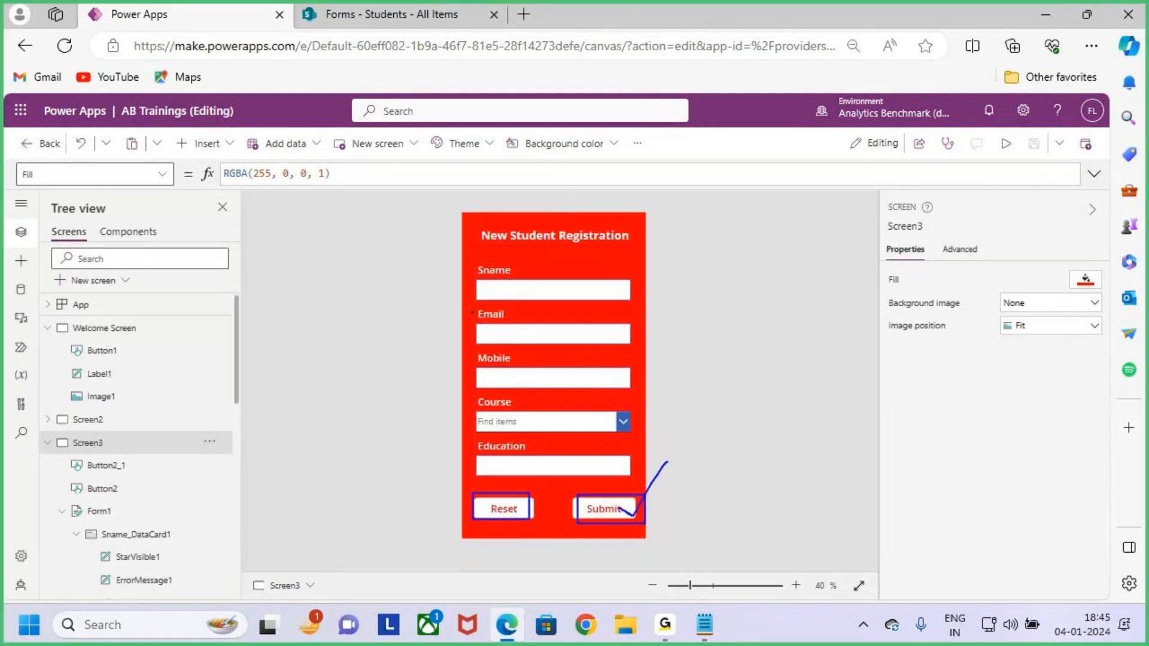
click(668, 461)
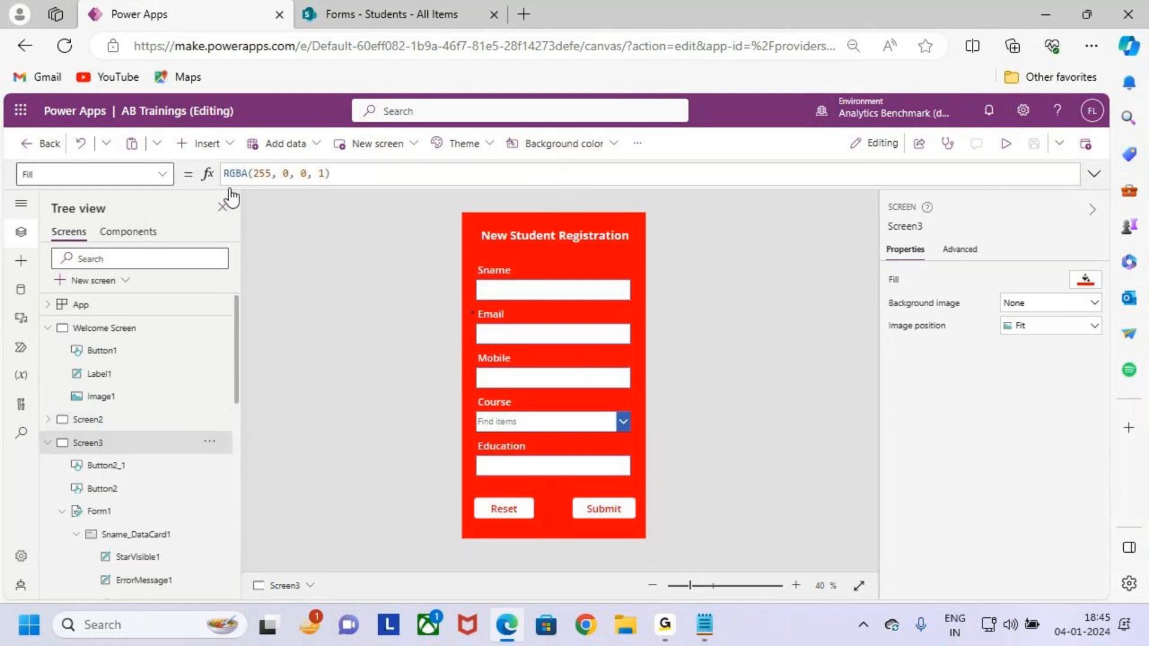
Check the SharePoint Students list, which holds one student record, then return to Power Apps.
click(419, 14)
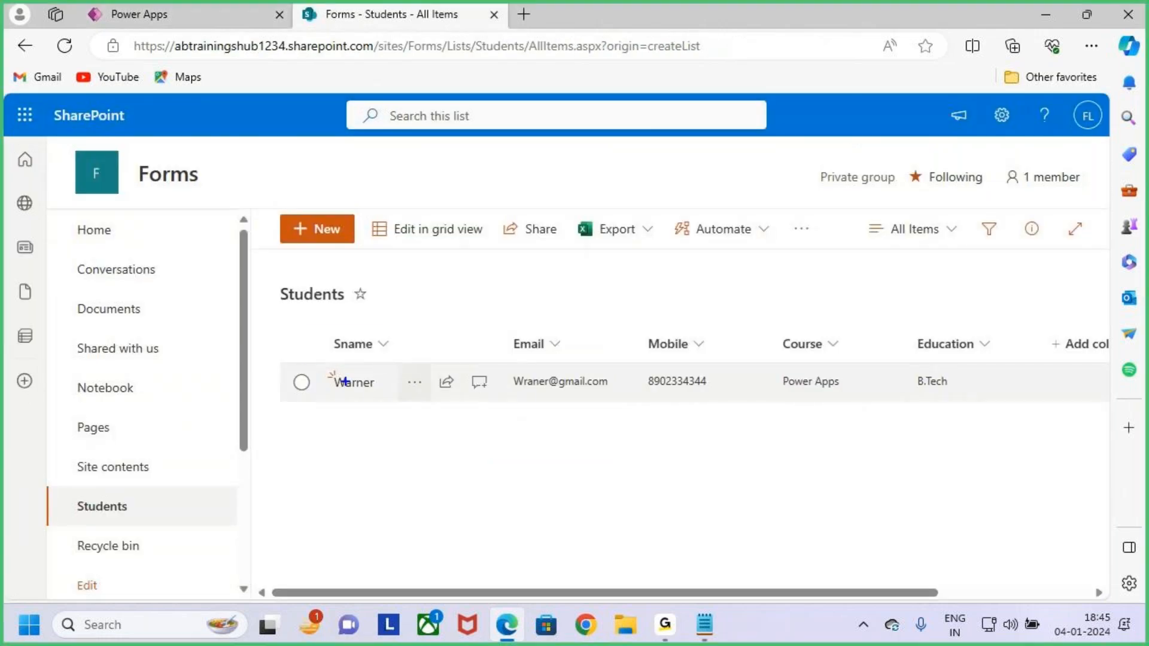
drag(618, 295, 673, 278)
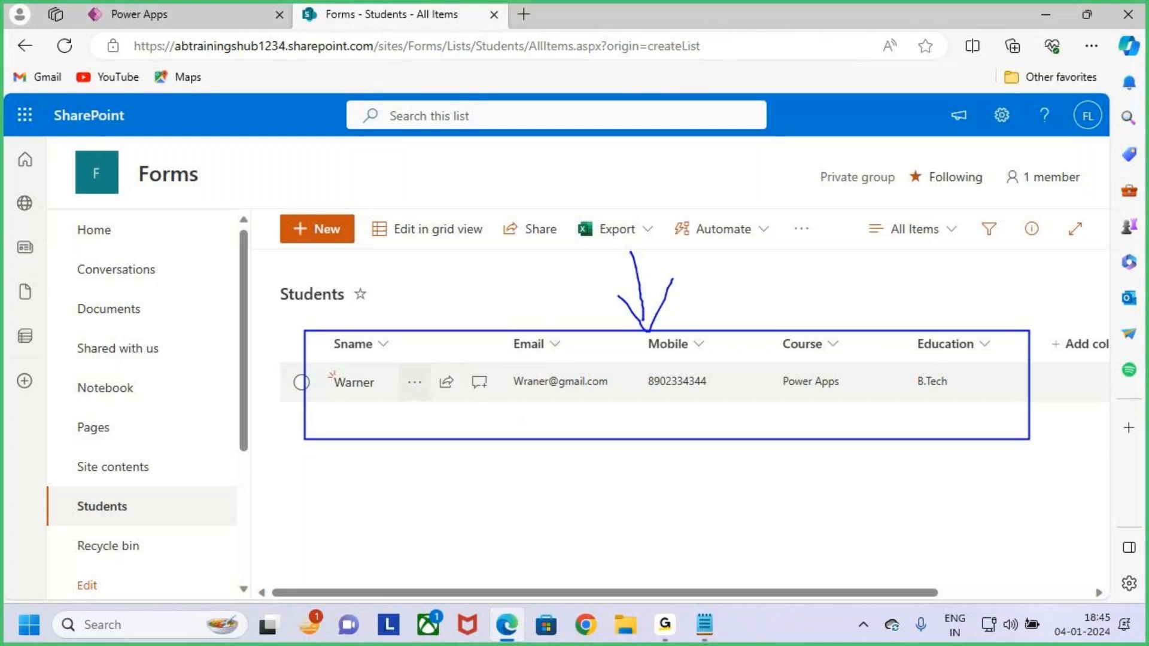
click(220, 9)
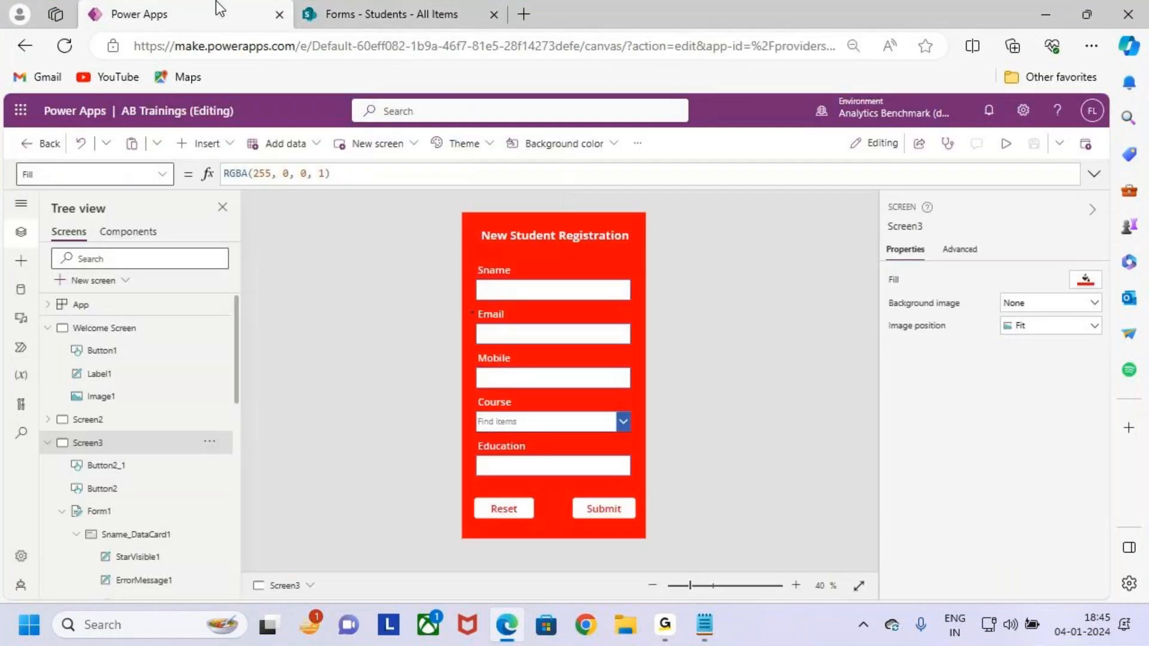
Select the Submit button and review its SubmitForm(Form1) OnSelect formula.
click(601, 509)
mouse_move(217, 157)
mouse_down()
mouse_move(347, 192)
mouse_move(388, 122)
mouse_up()
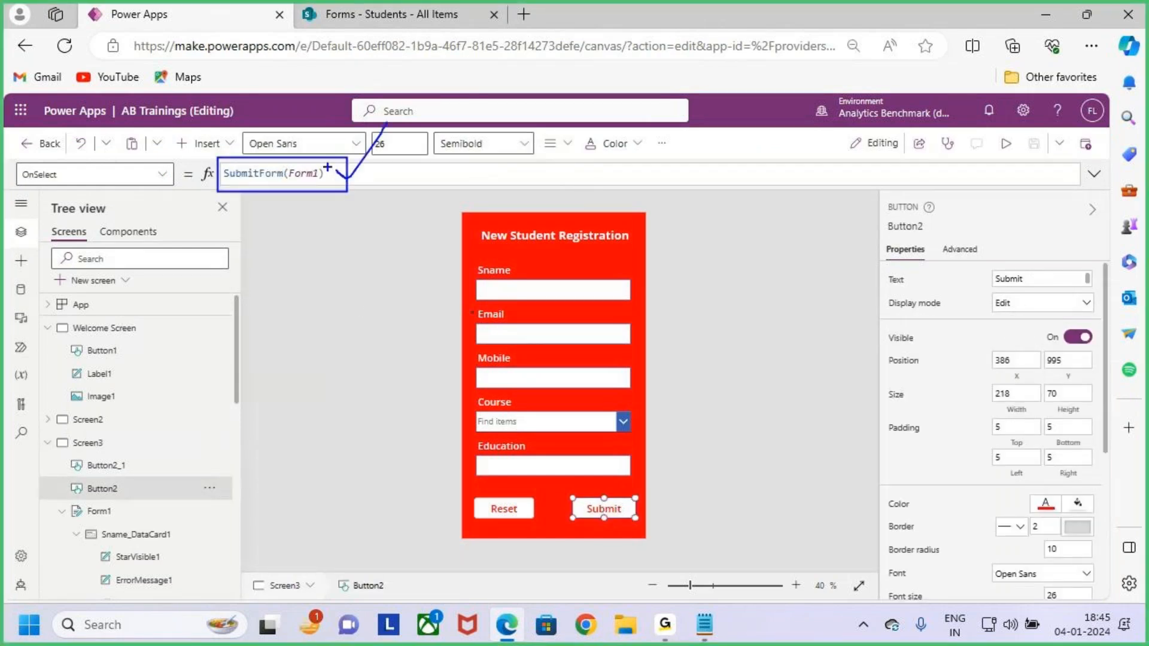
drag(336, 173, 383, 127)
key(Escape)
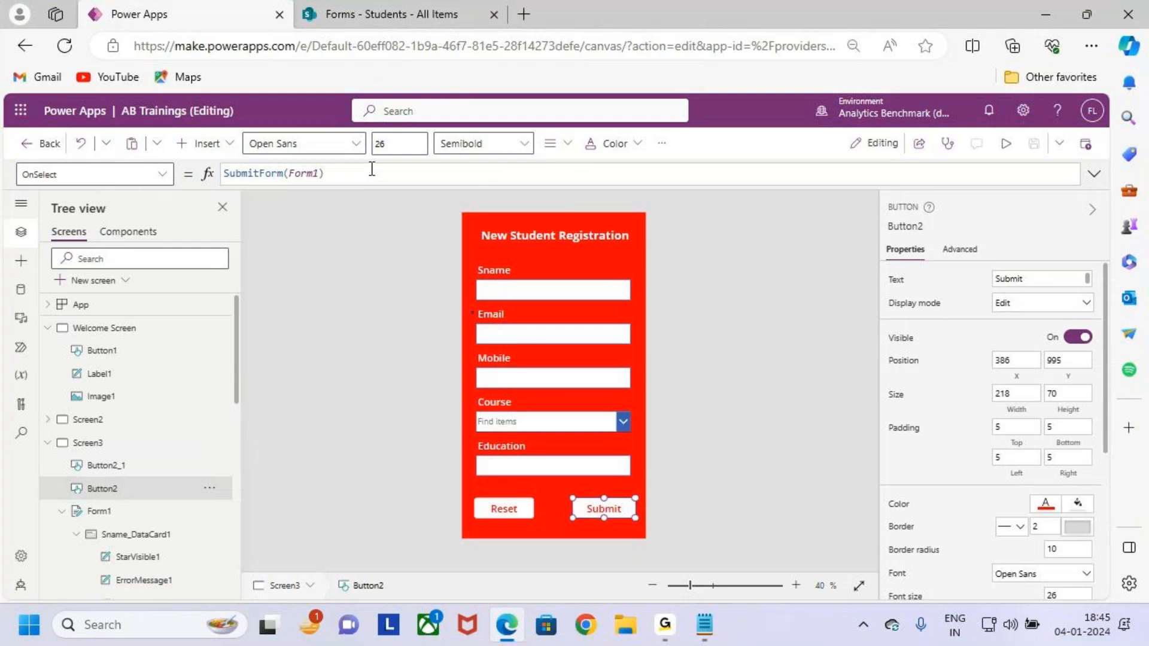
click(341, 173)
Select the Reset button to review its ResetForm(Form1) formula alongside Submit.
click(504, 509)
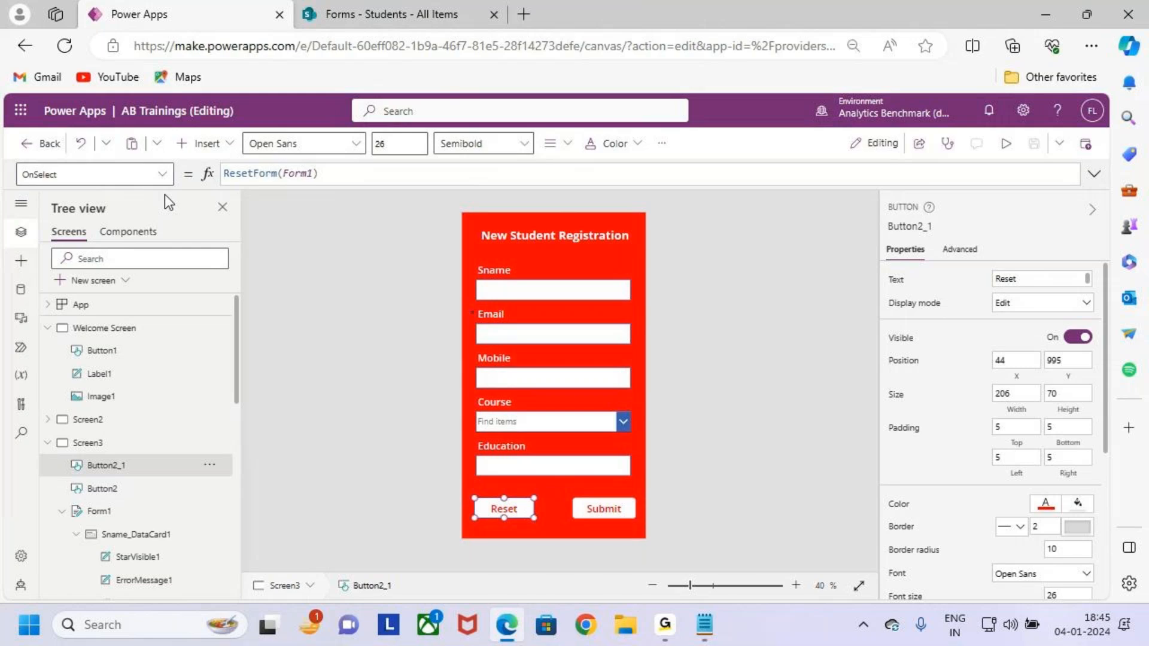
drag(11, 158, 94, 200)
mouse_move(206, 153)
mouse_down()
mouse_move(364, 191)
mouse_move(357, 174)
mouse_move(420, 111)
mouse_up()
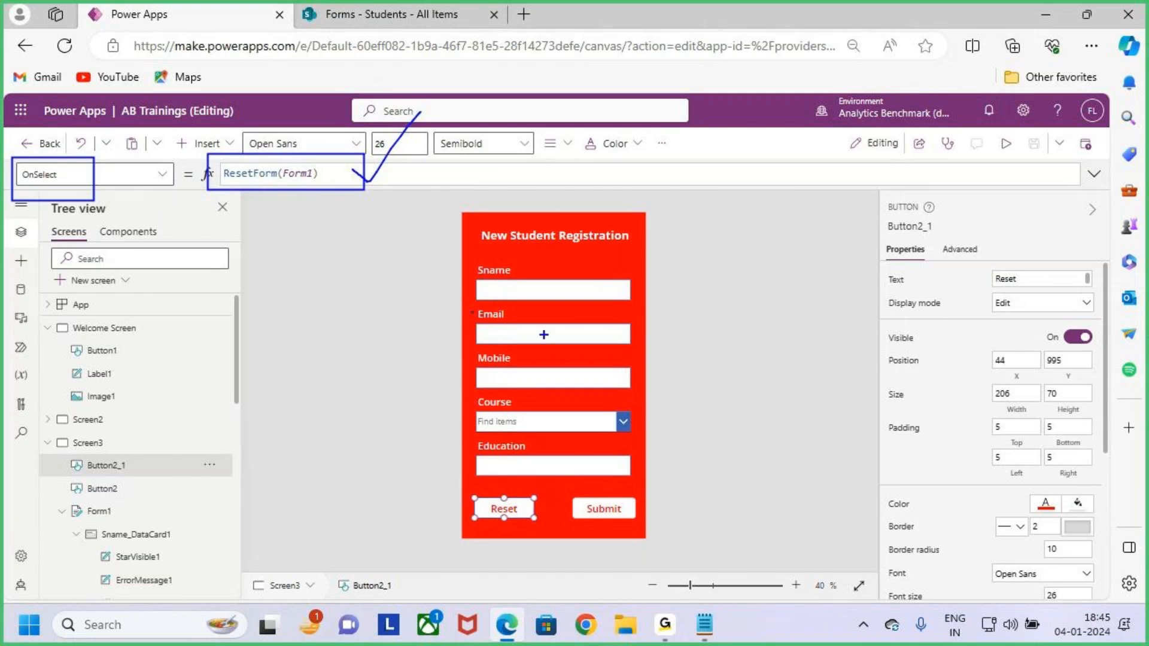
mouse_move(475, 259)
mouse_down()
mouse_move(521, 359)
mouse_move(639, 480)
mouse_up()
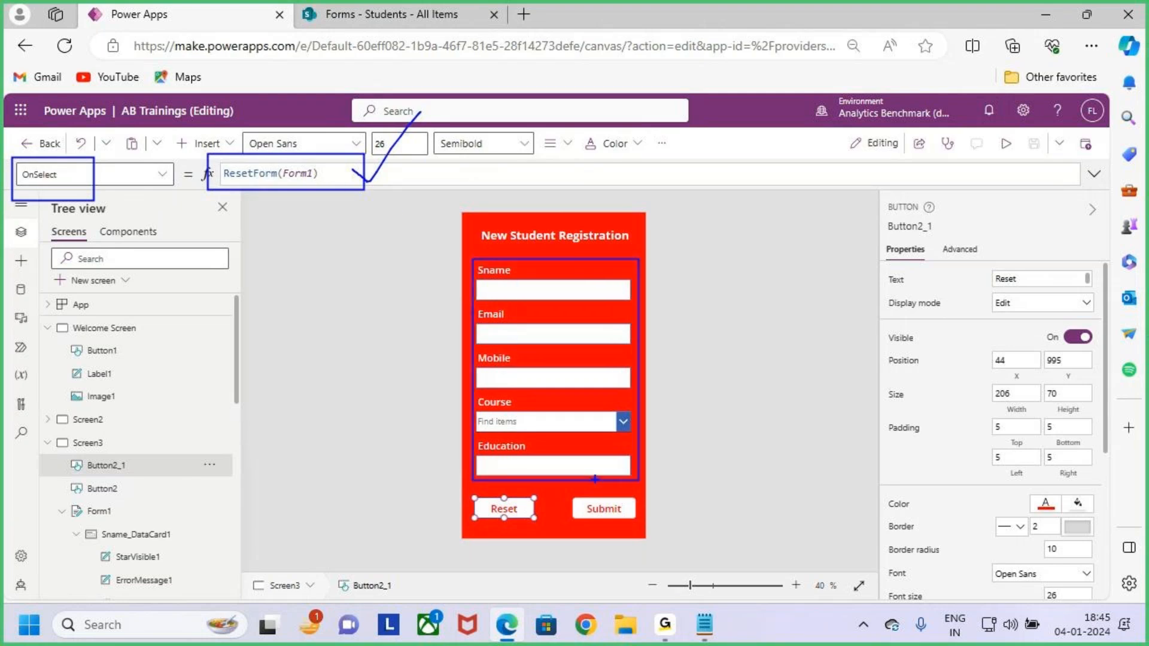
drag(62, 493, 146, 527)
key(Escape)
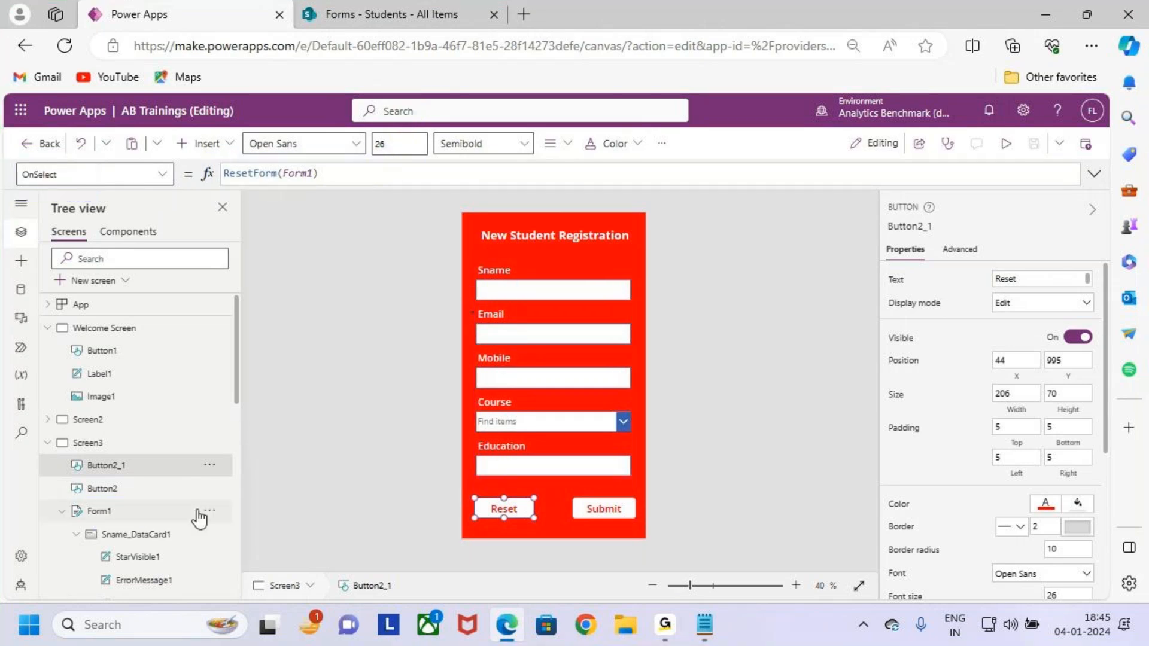
click(606, 507)
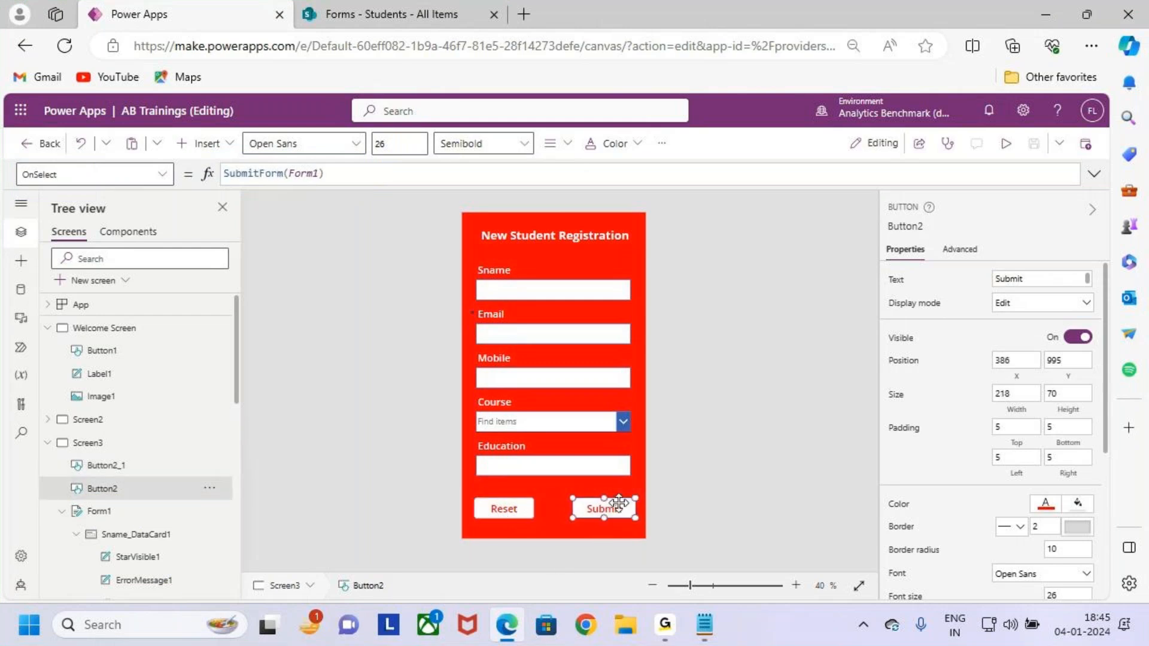
click(507, 508)
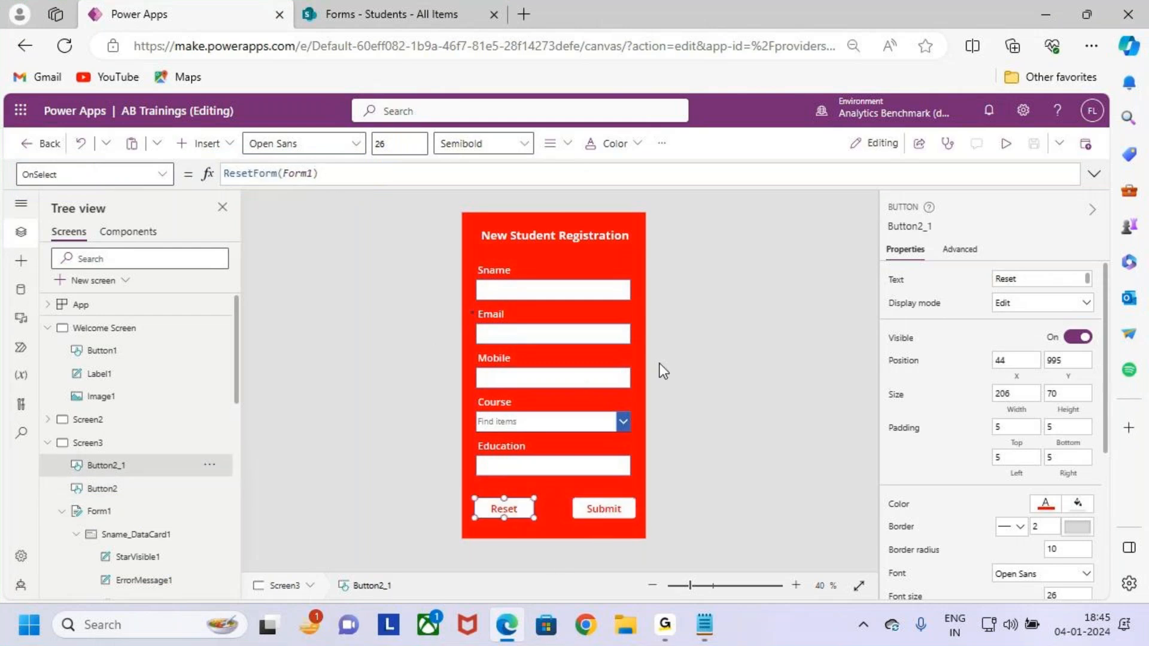
Select Screen3 and Form1, then bring up the Forms notes in Notepad.
click(734, 342)
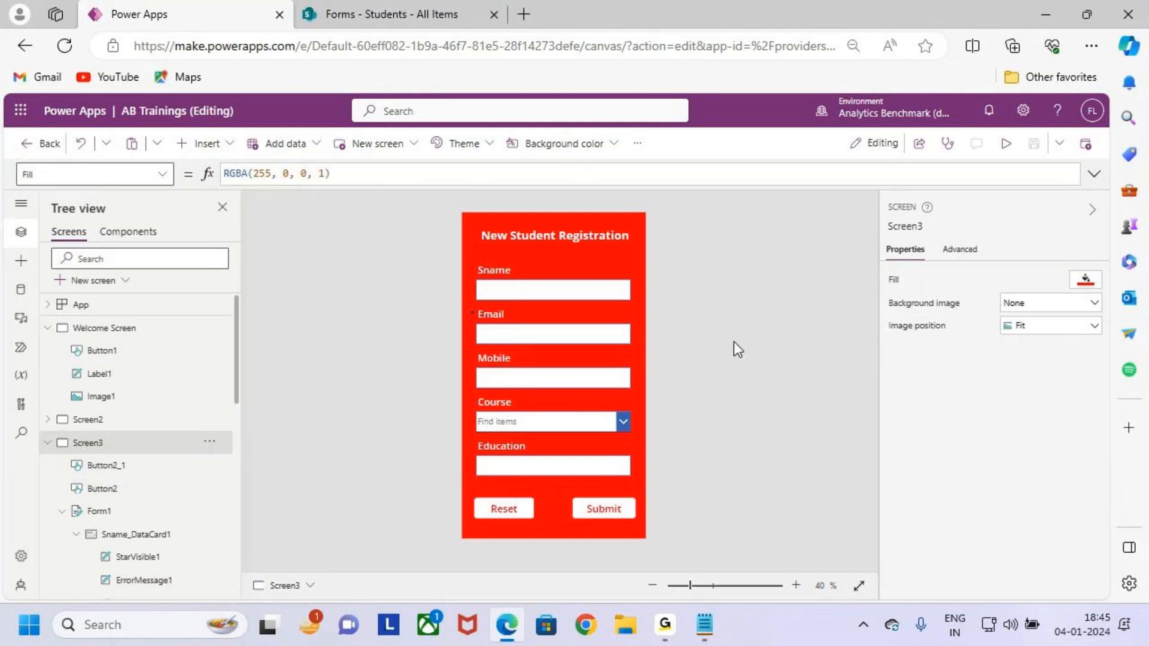
click(98, 512)
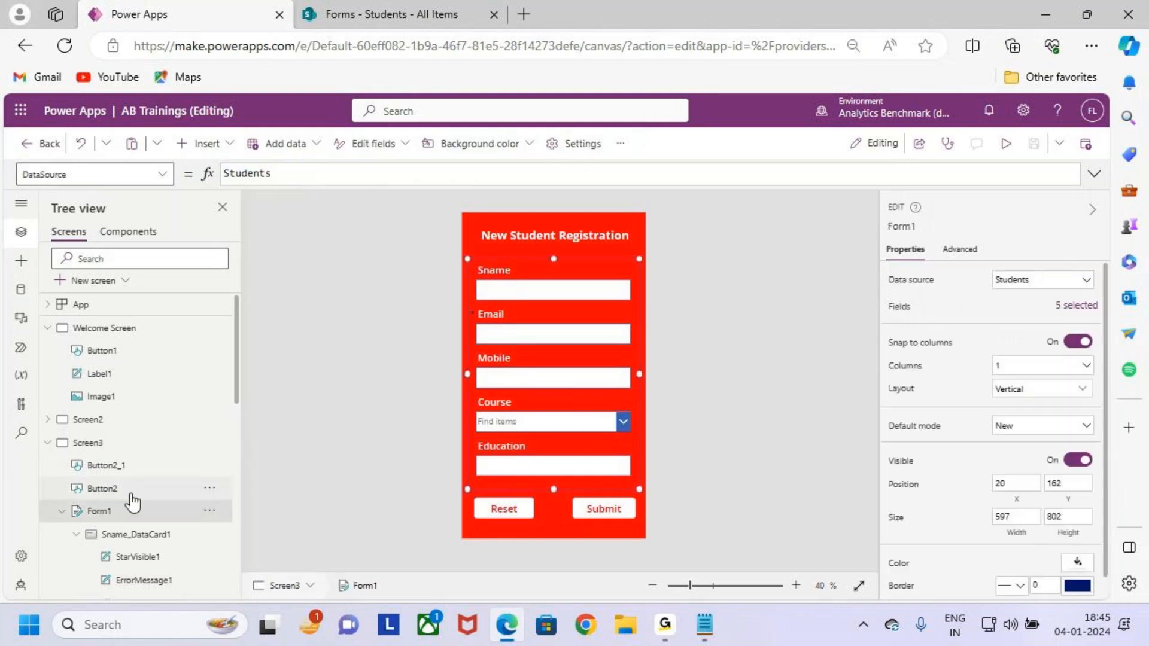
click(704, 624)
click(163, 235)
Highlight the 'Fields / Datacards' line in the Forms notes, then minimize Notepad.
drag(56, 213, 426, 211)
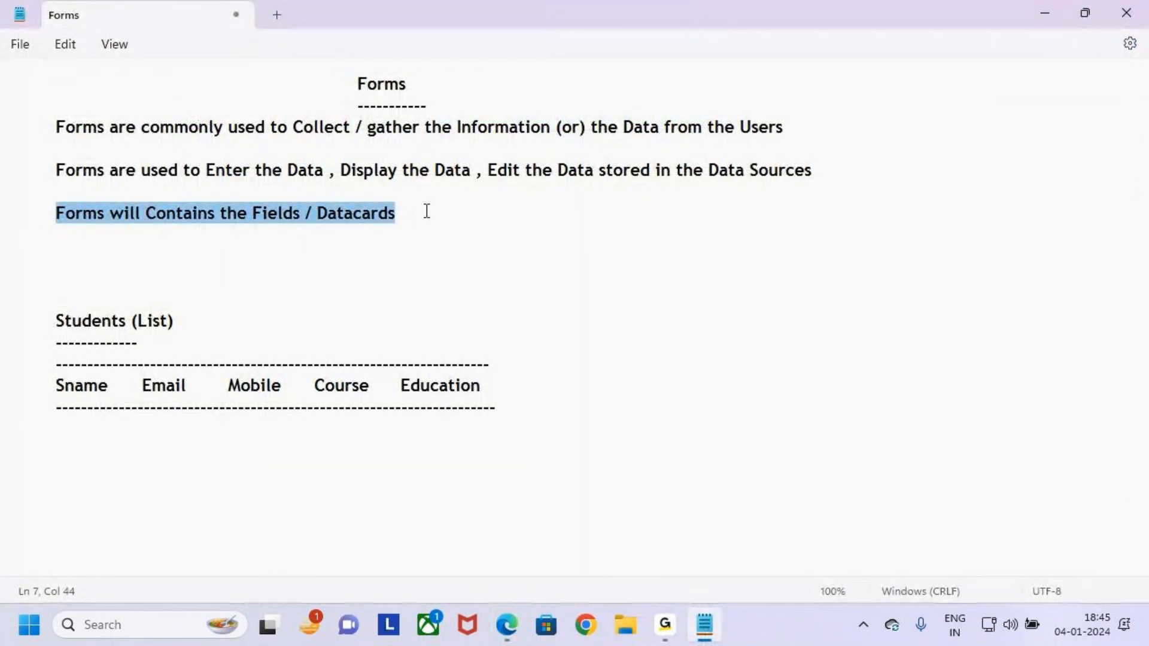
click(288, 231)
drag(247, 214, 465, 207)
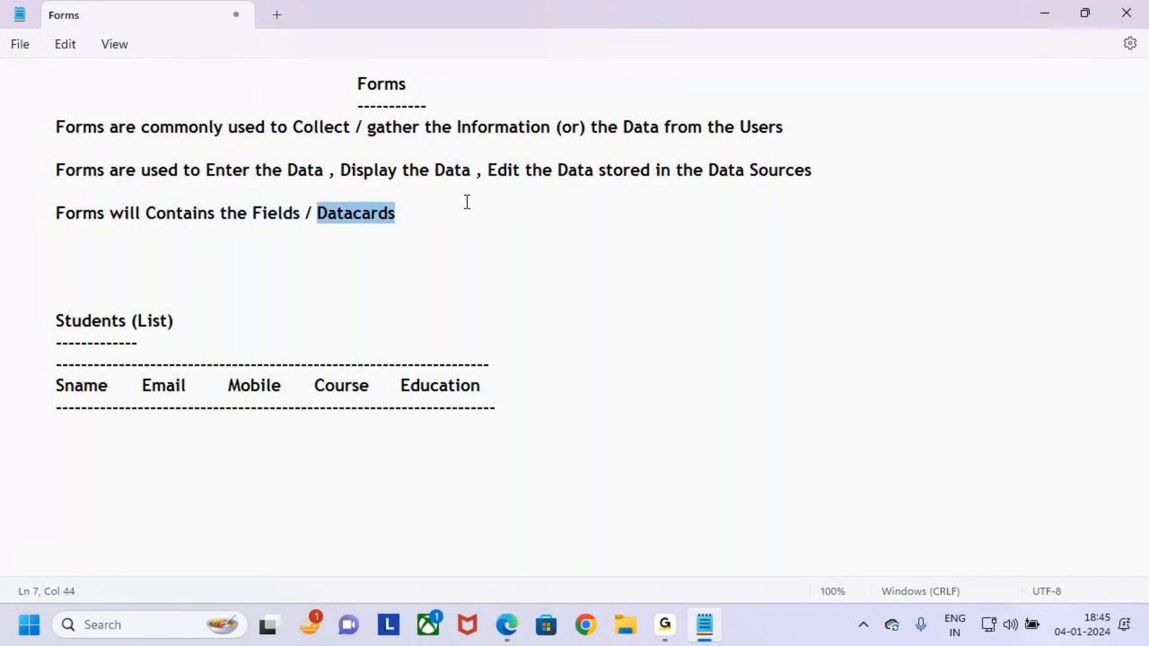
drag(254, 217, 289, 215)
drag(363, 209, 427, 210)
click(426, 210)
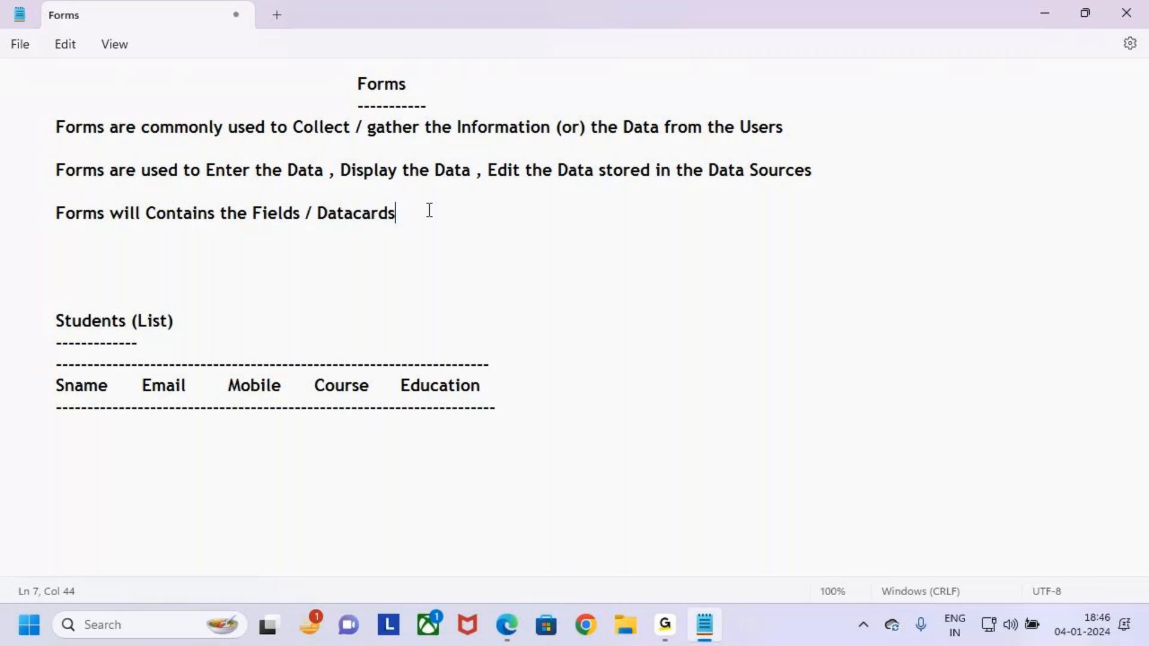
mouse_move(244, 202)
mouse_down()
mouse_move(311, 225)
mouse_move(280, 175)
mouse_move(335, 159)
mouse_move(354, 206)
mouse_up()
drag(336, 197, 415, 223)
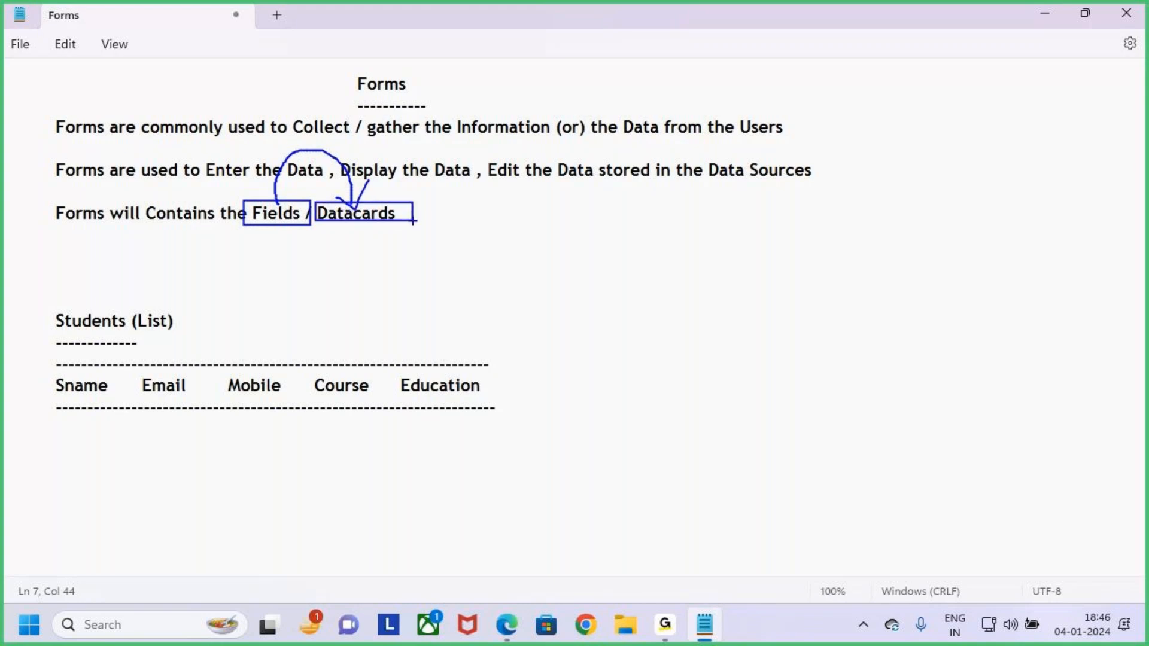
key(Escape)
drag(344, 216, 397, 217)
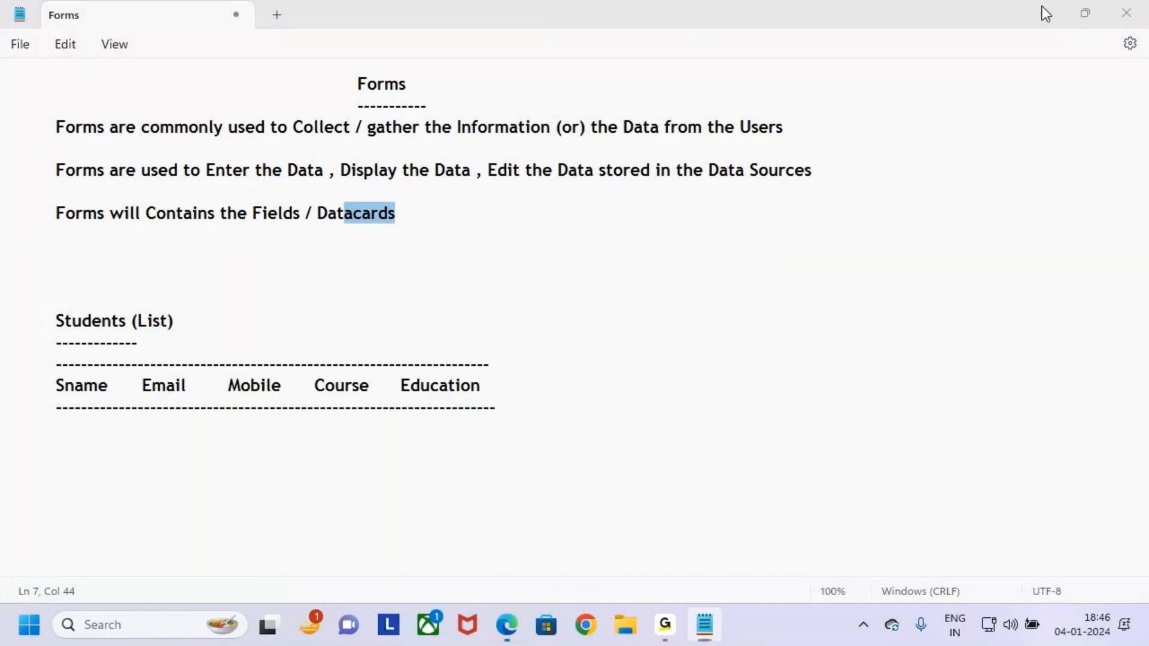
click(1045, 11)
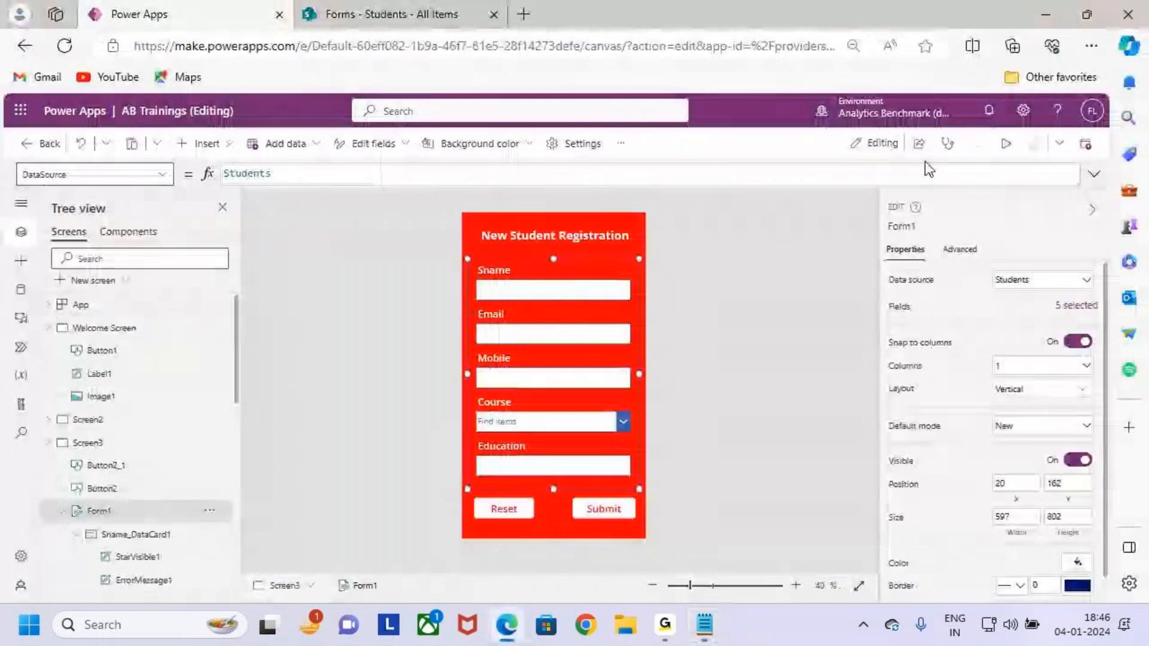
Run the app in preview and mark the Sname, Email, Mobile, Course and Education fields in turn.
click(1006, 145)
mouse_move(457, 228)
mouse_down()
mouse_move(486, 249)
mouse_move(654, 281)
mouse_move(706, 262)
mouse_up()
drag(697, 244, 708, 291)
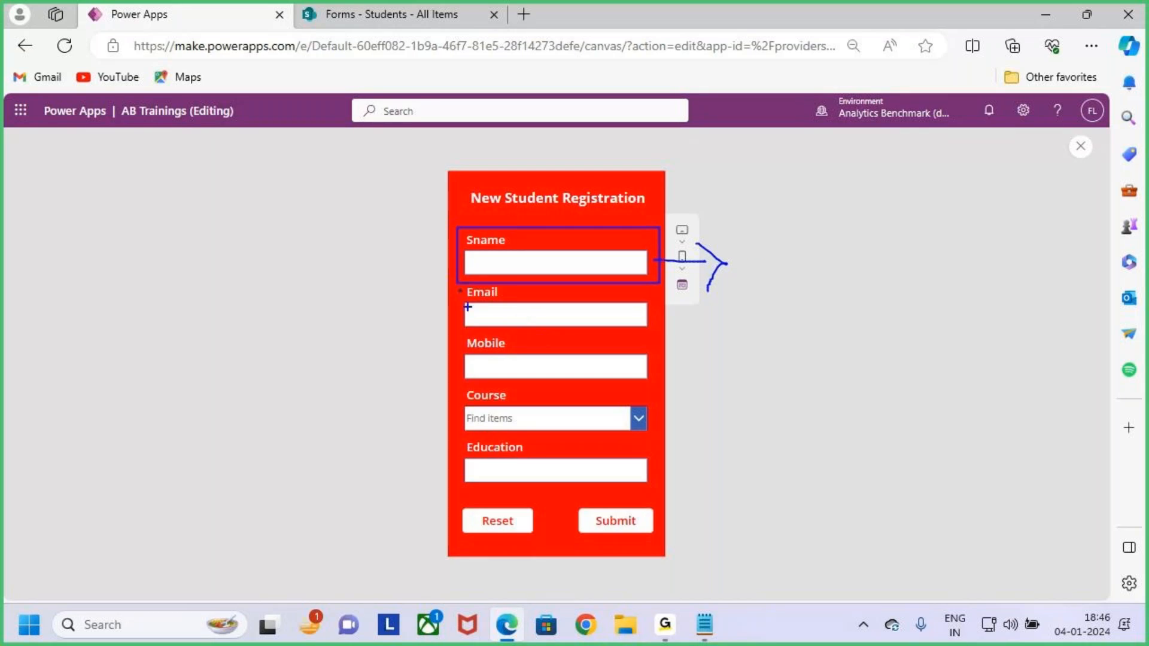
mouse_move(454, 284)
mouse_down()
mouse_move(587, 327)
mouse_move(658, 332)
mouse_up()
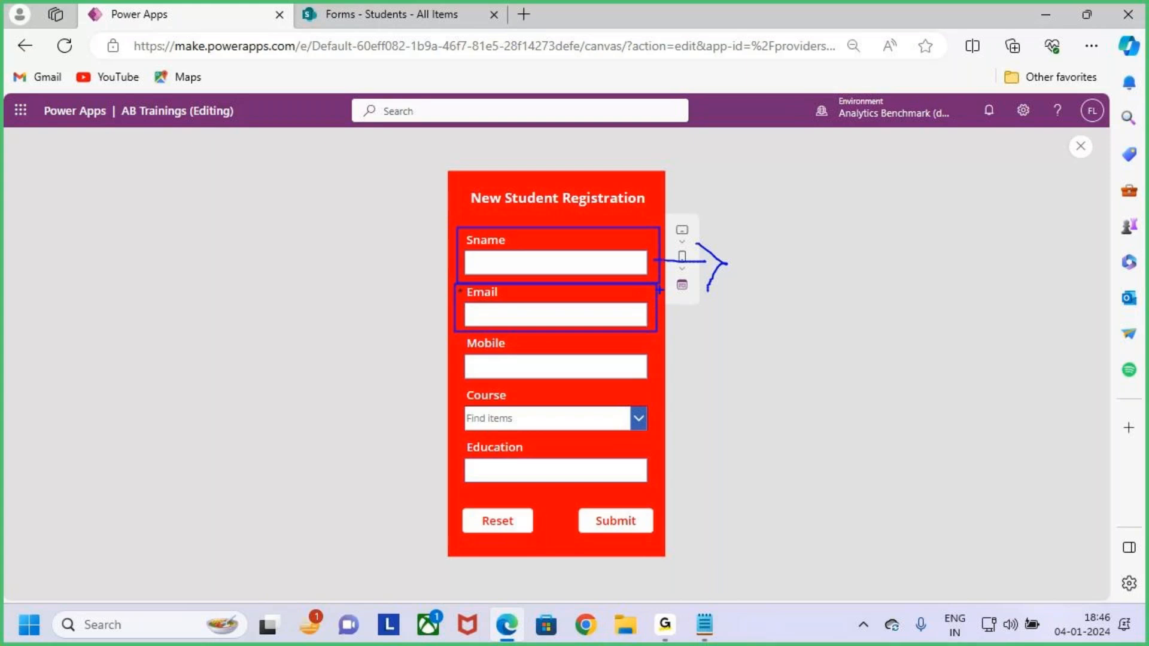
drag(449, 331, 658, 394)
drag(452, 391, 648, 443)
drag(459, 446, 643, 496)
key(e)
Mark the whole form and point out each of its five fields again.
mouse_move(452, 222)
mouse_down()
mouse_move(627, 495)
mouse_move(662, 499)
mouse_up()
drag(473, 254, 513, 246)
drag(488, 331, 523, 304)
drag(496, 379, 531, 354)
drag(505, 418, 554, 389)
drag(514, 477, 562, 455)
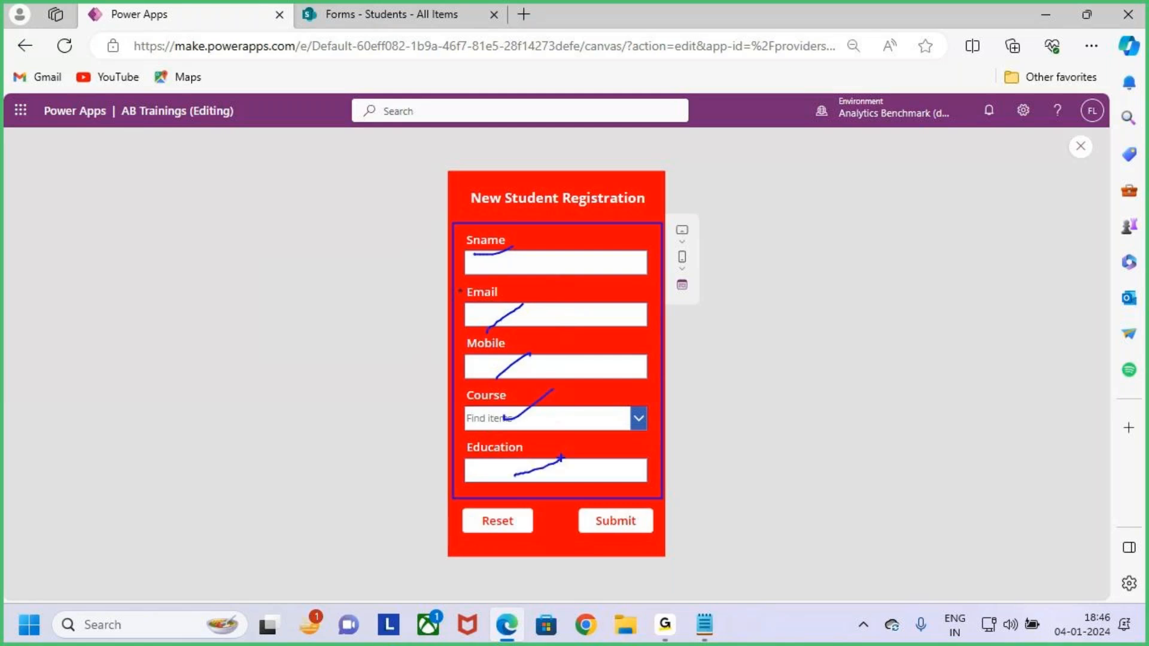
key(Escape)
Close the preview, dismiss the tip, and collapse the five data cards and the form's tree entry.
click(1081, 147)
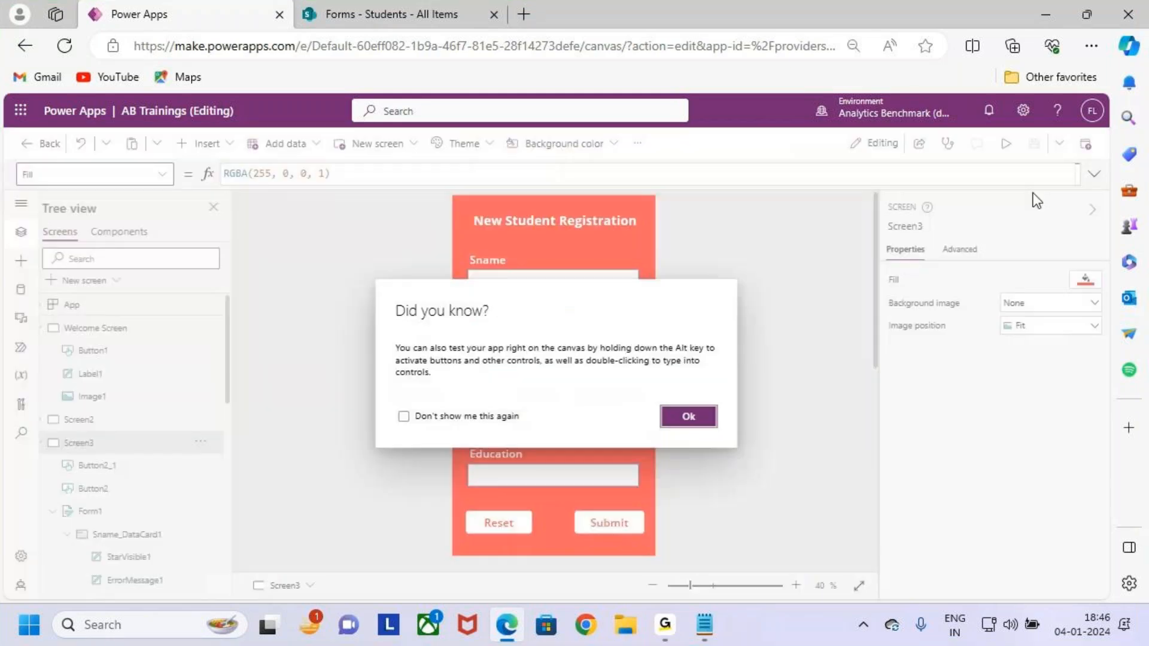
click(688, 414)
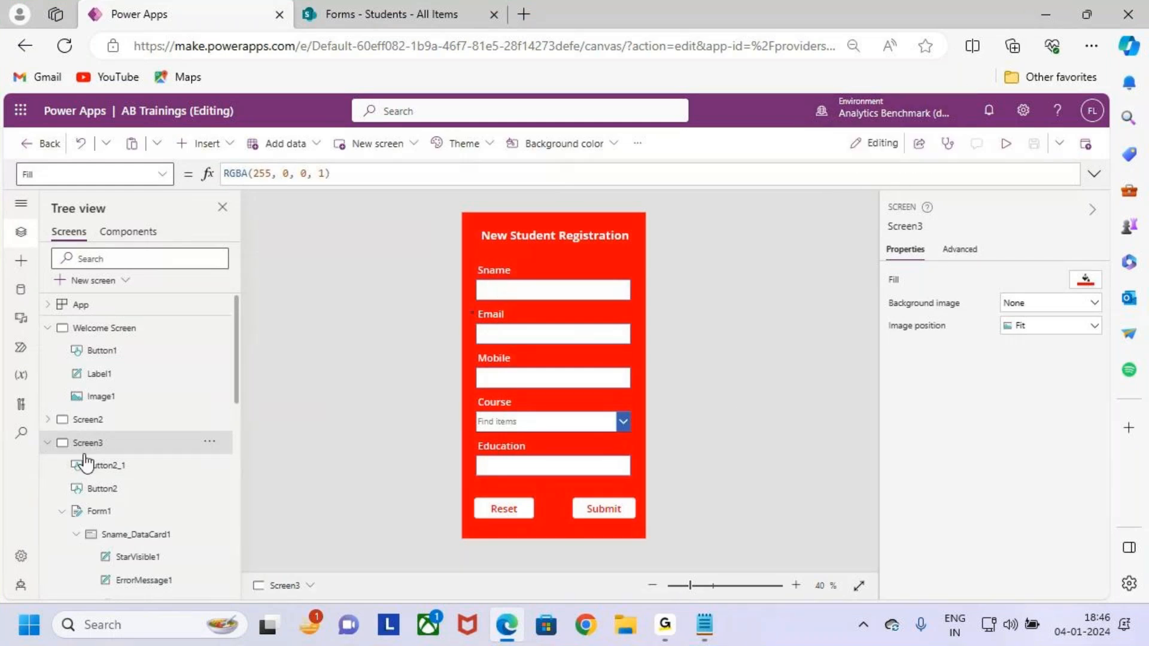
scroll(84, 461, down, 3)
click(76, 397)
click(76, 419)
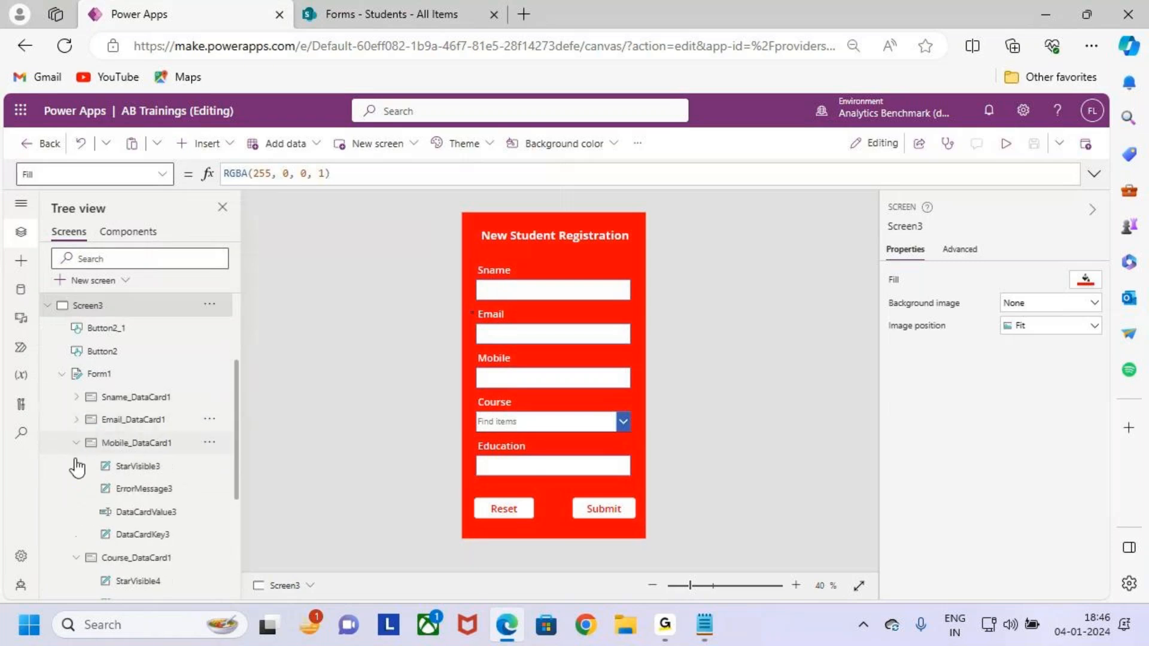
click(76, 443)
click(76, 467)
click(76, 488)
click(61, 442)
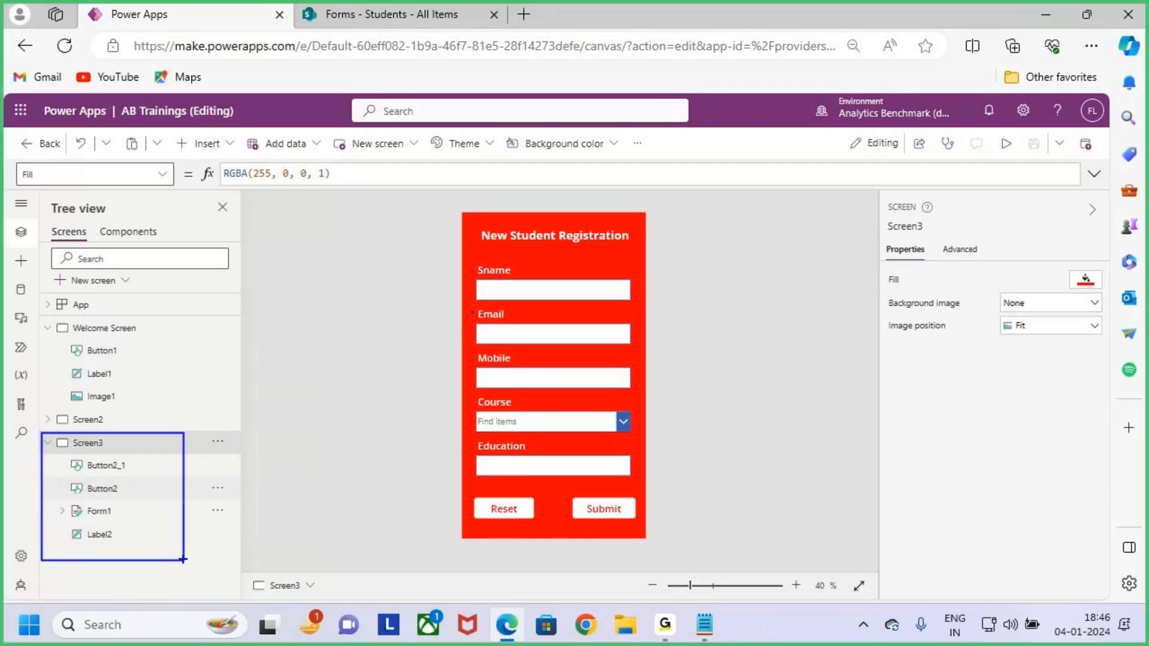
Select Form1, expand it, and mark its five data cards Sname through Education in the Tree view.
click(123, 514)
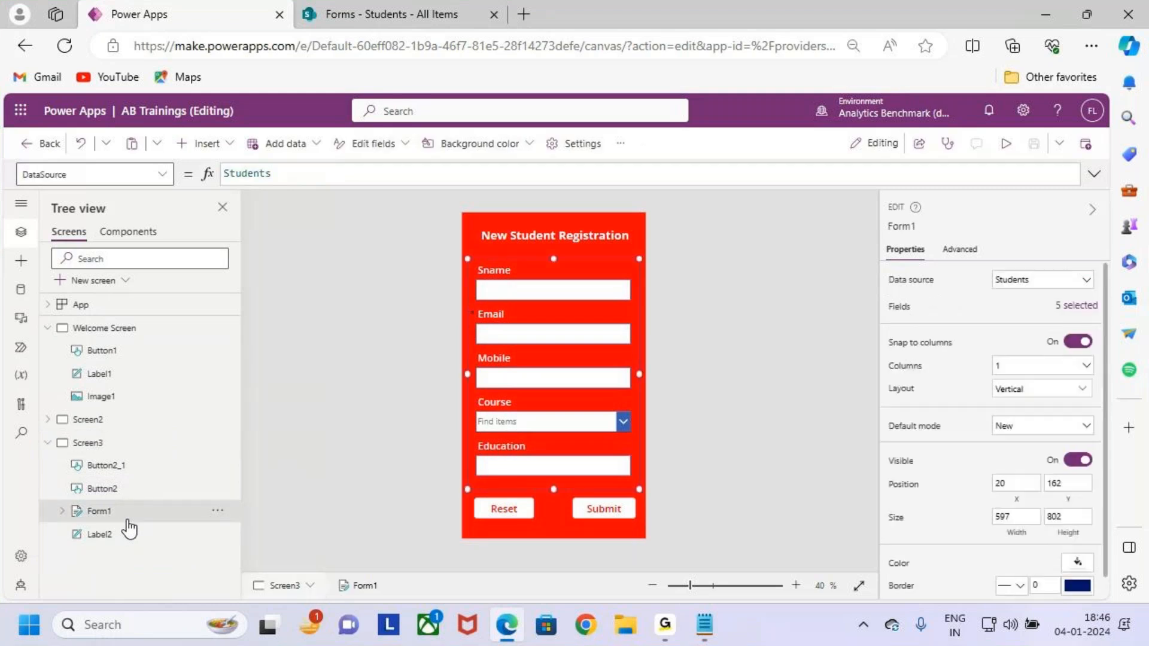
drag(570, 238, 606, 256)
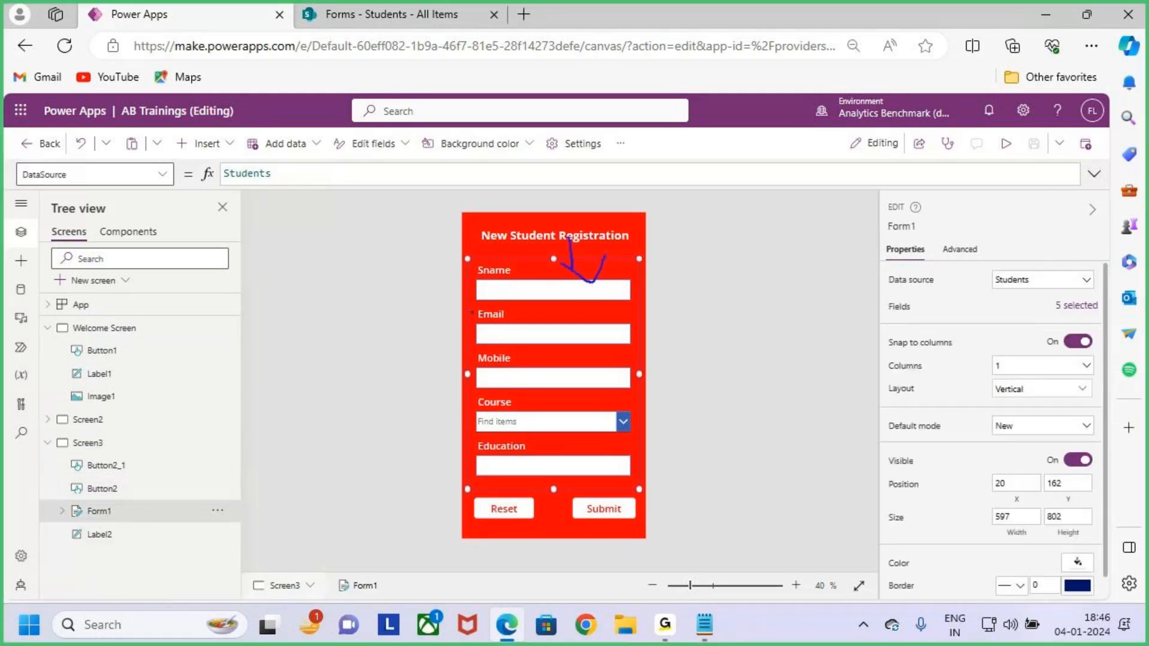
click(62, 511)
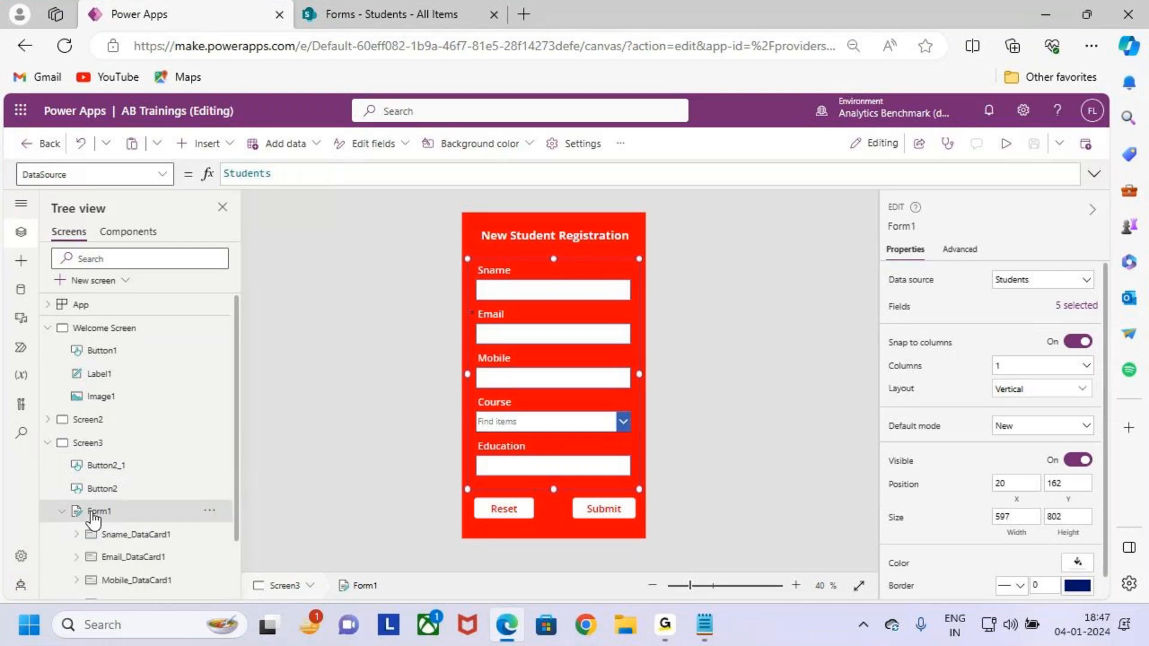
scroll(90, 512, down, 1)
key(ctrl+2)
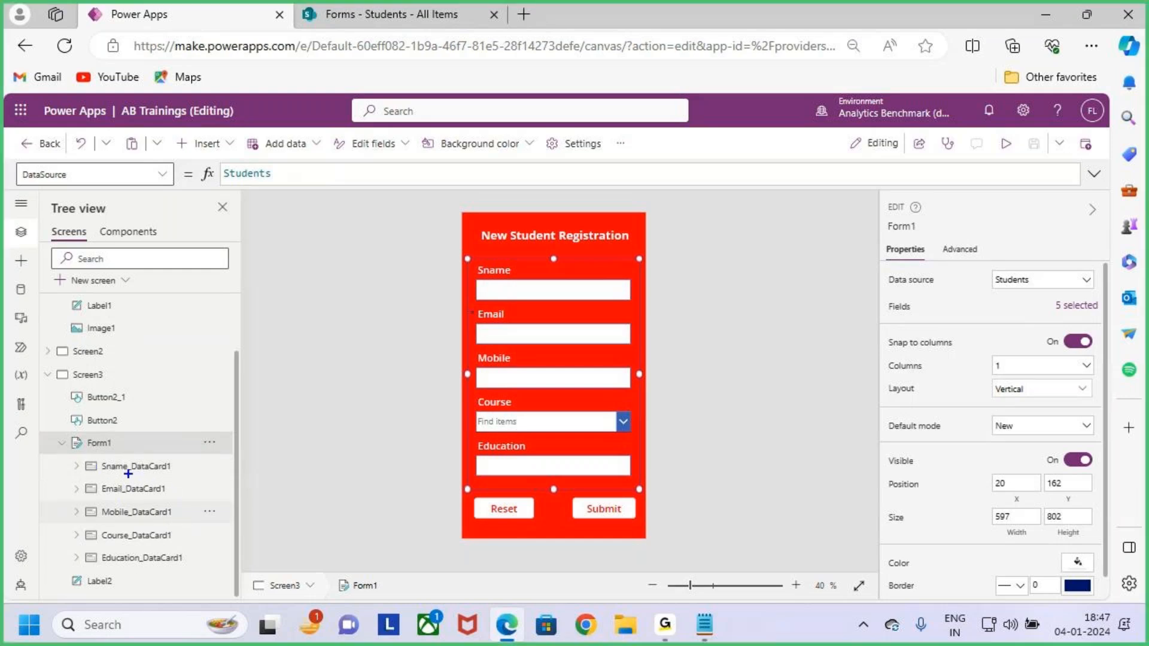
mouse_move(93, 457)
mouse_down()
mouse_move(162, 480)
mouse_move(188, 475)
mouse_up()
drag(90, 483, 175, 499)
drag(91, 500, 187, 525)
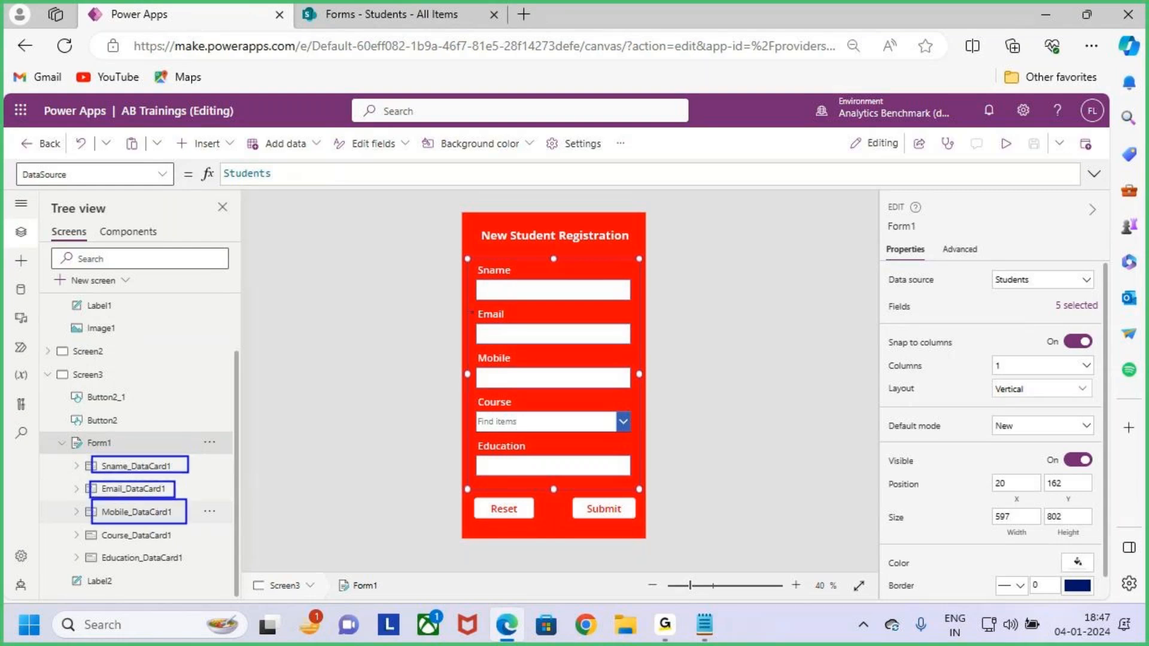
drag(97, 527, 192, 546)
drag(96, 548, 202, 572)
key(Escape)
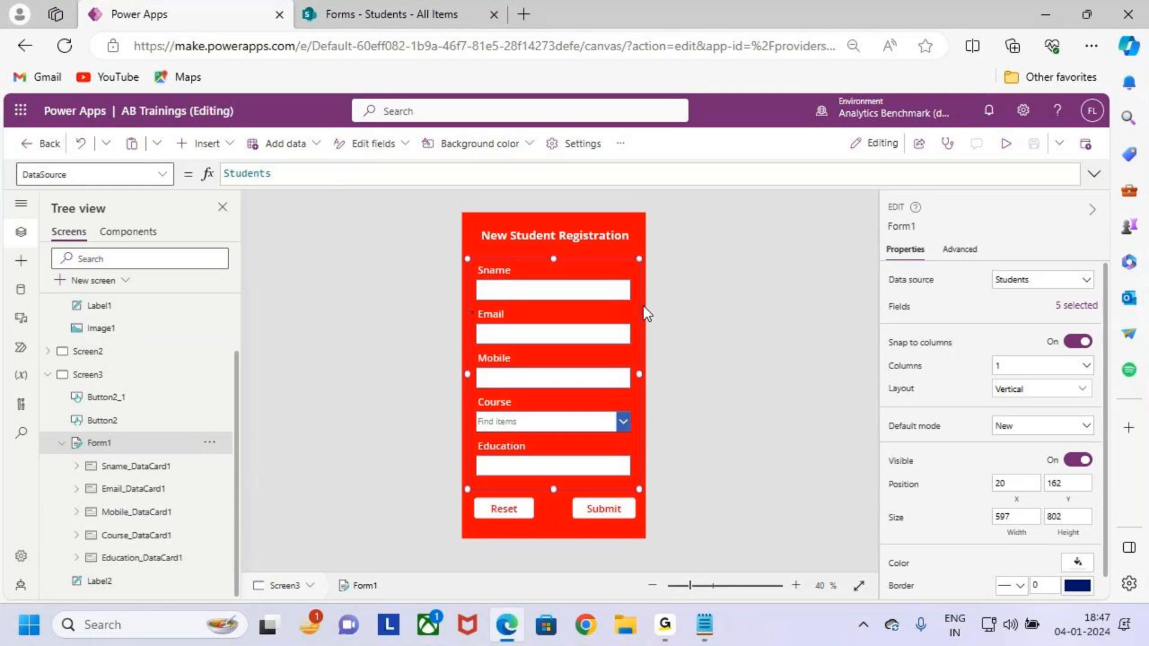
Mark a field on the form canvas and the Sname data card entry in the tree.
drag(556, 218, 559, 258)
drag(538, 246, 558, 258)
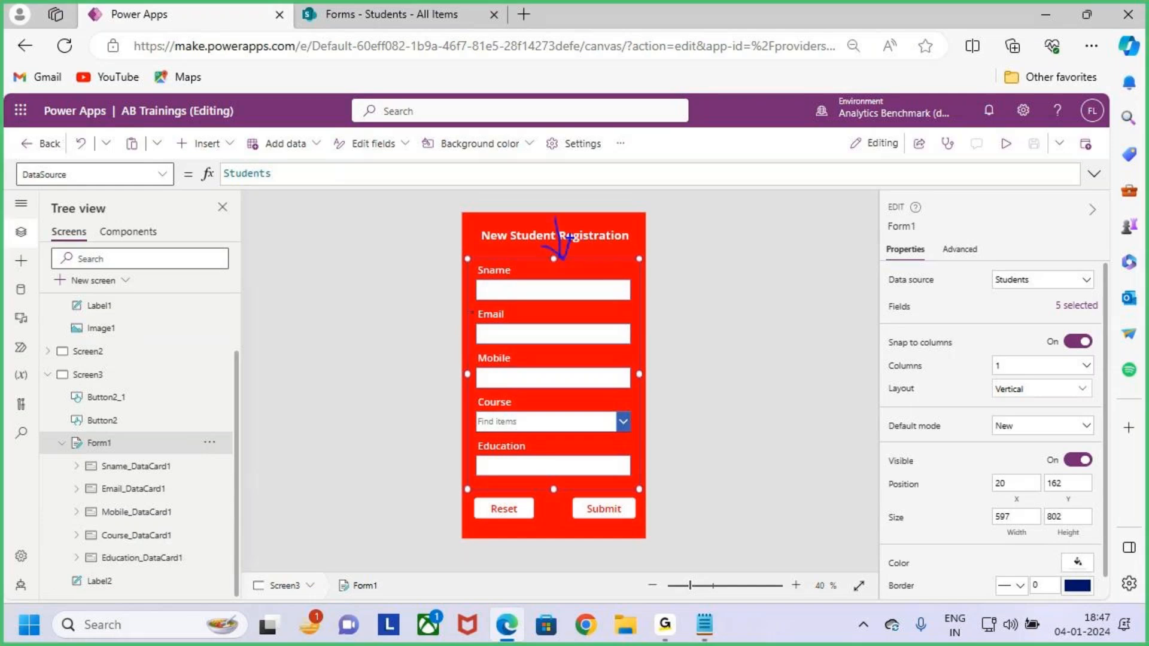
key(Escape)
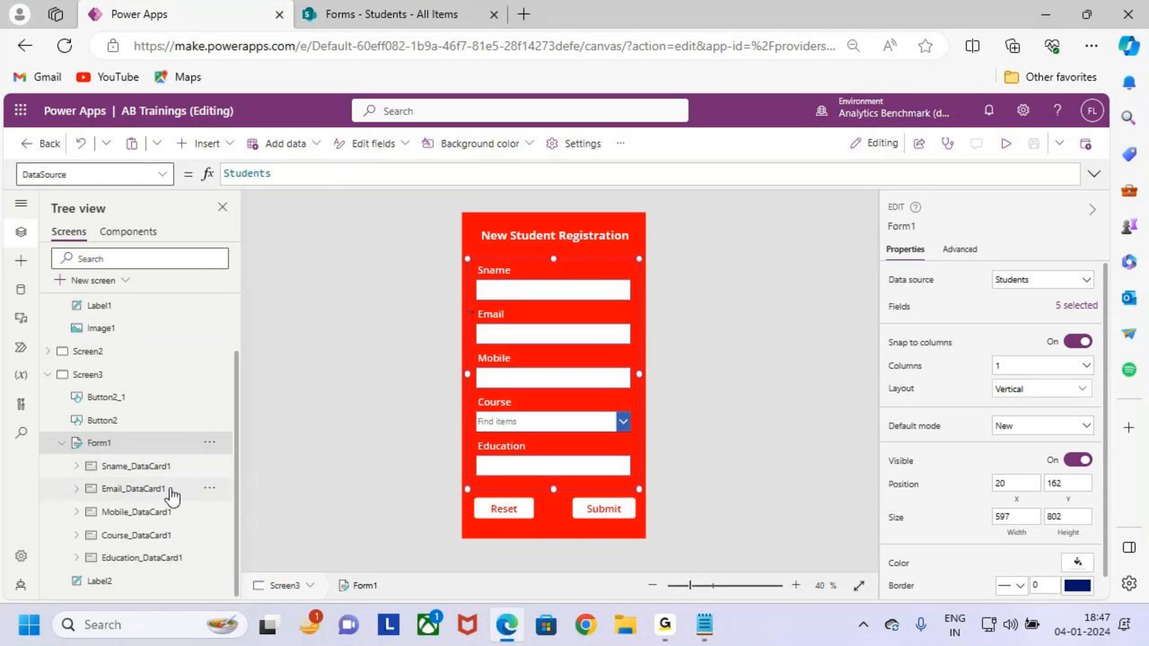
key(ctrl+2)
drag(82, 453, 206, 485)
key(Escape)
Select Sname_DataCard1 and show its card properties, sized 597 by 153.
click(150, 470)
key(ctrl+2)
drag(116, 465, 142, 436)
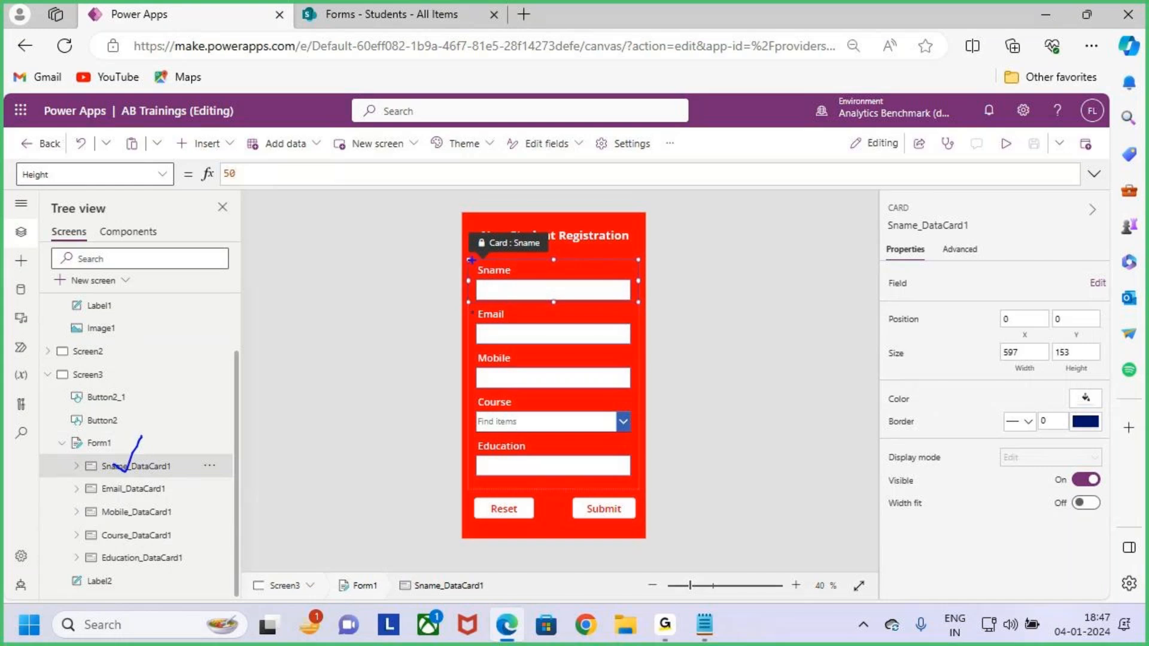
drag(469, 258, 639, 307)
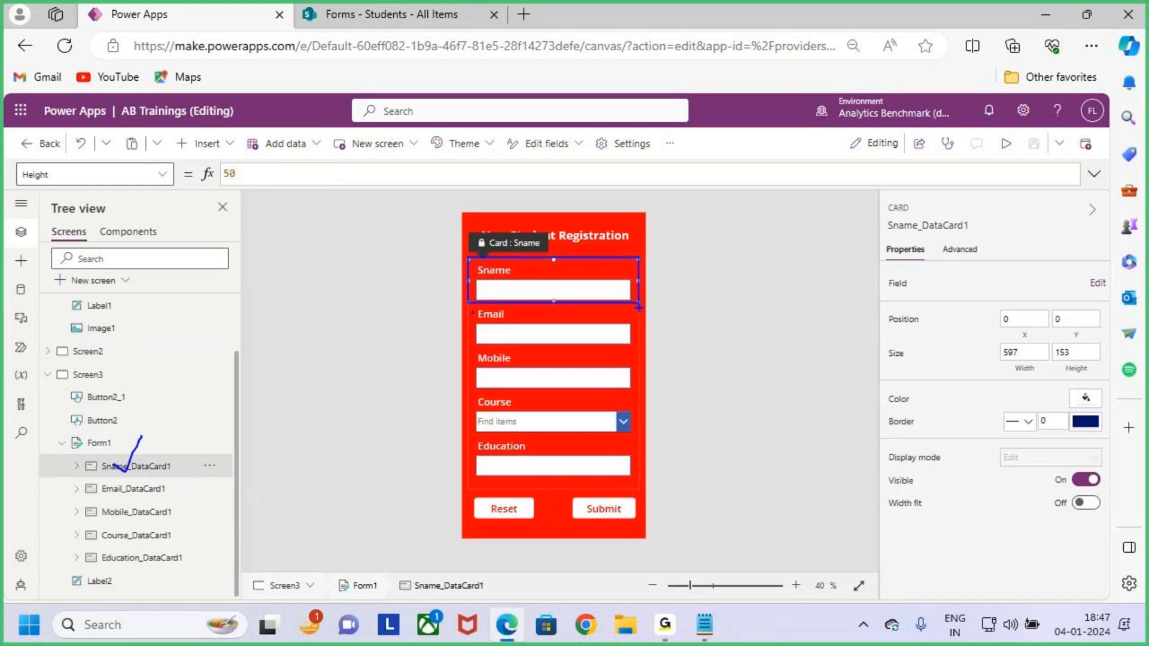
key(Escape)
scroll(638, 350, up, 1)
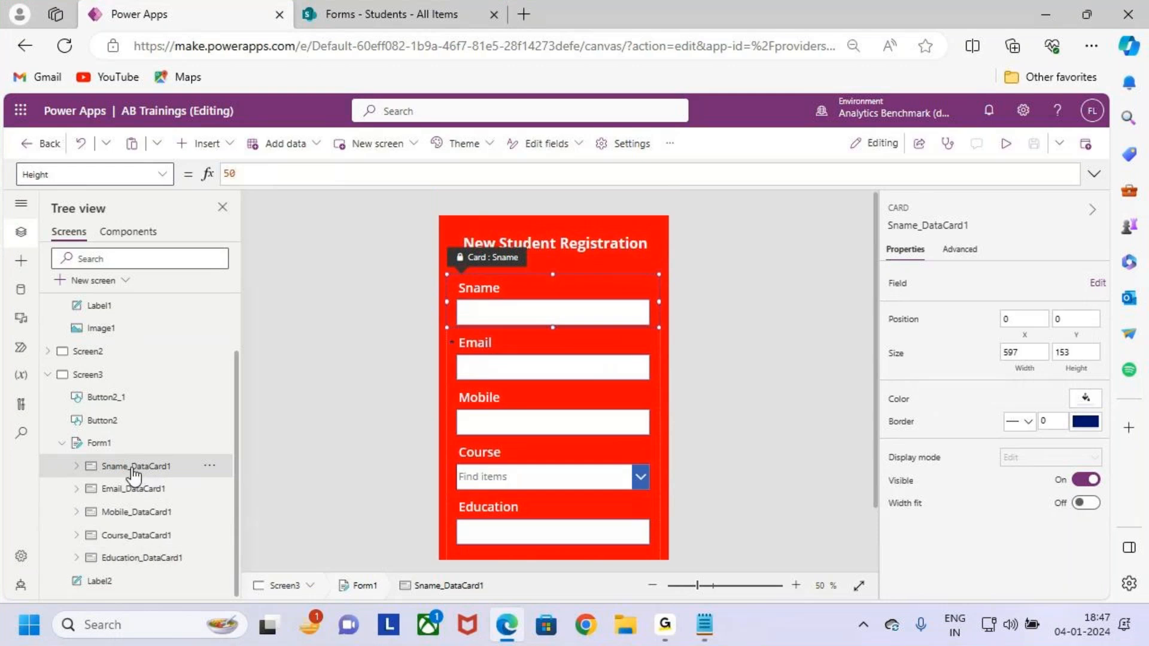
drag(65, 453, 207, 480)
drag(585, 268, 600, 240)
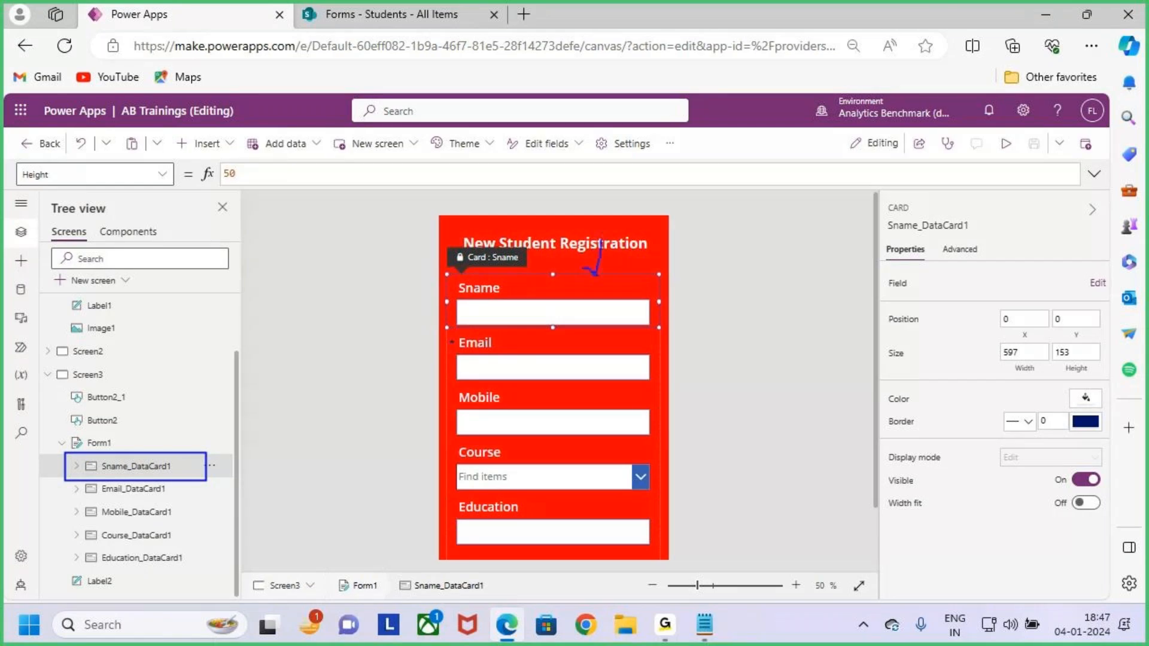
Select Email_DataCard1 briefly, then reselect Sname_DataCard1.
click(161, 489)
drag(444, 327, 659, 382)
key(Escape)
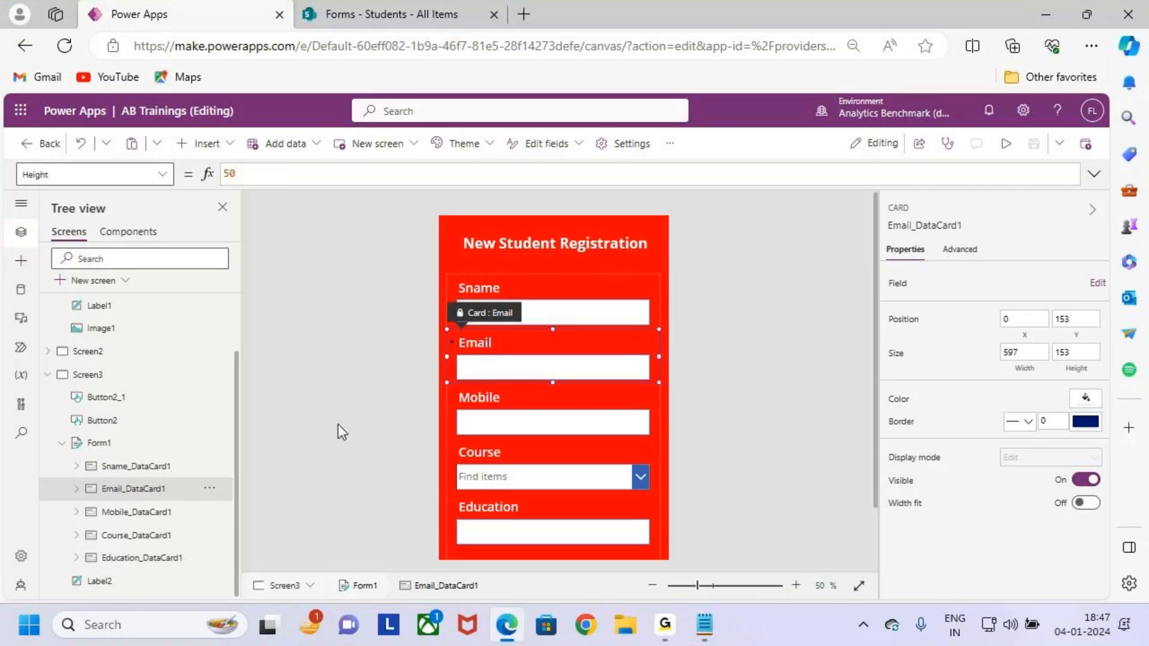
click(114, 468)
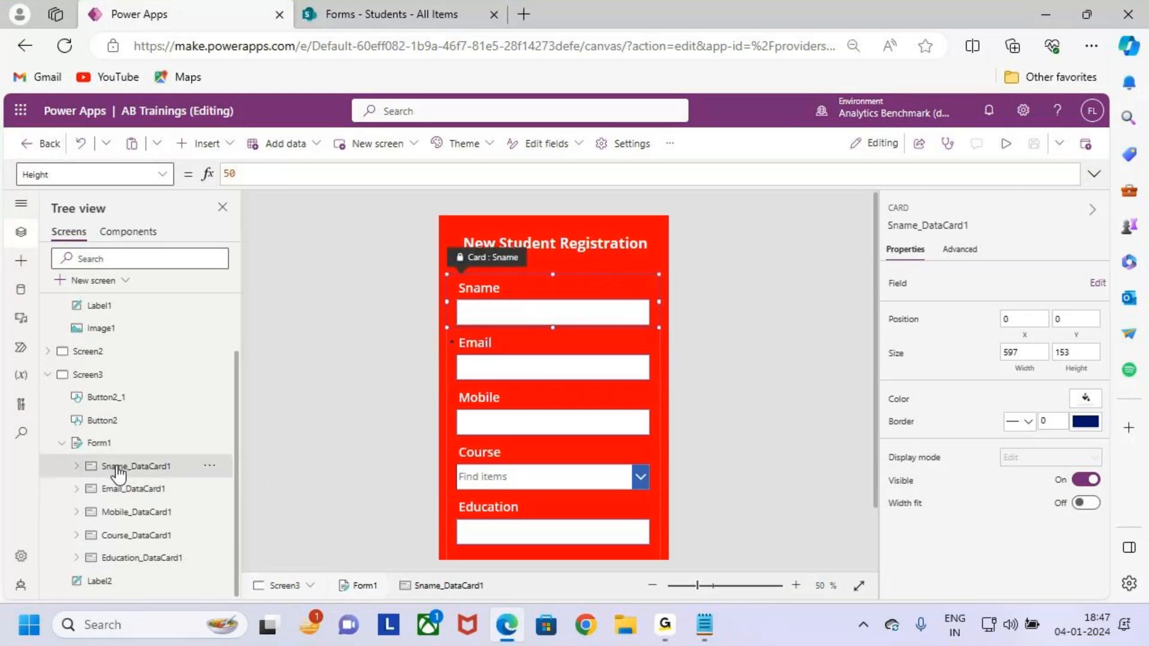
Highlight 'Datacards' in the Notepad Forms notes, then switch back to Power Apps.
click(705, 633)
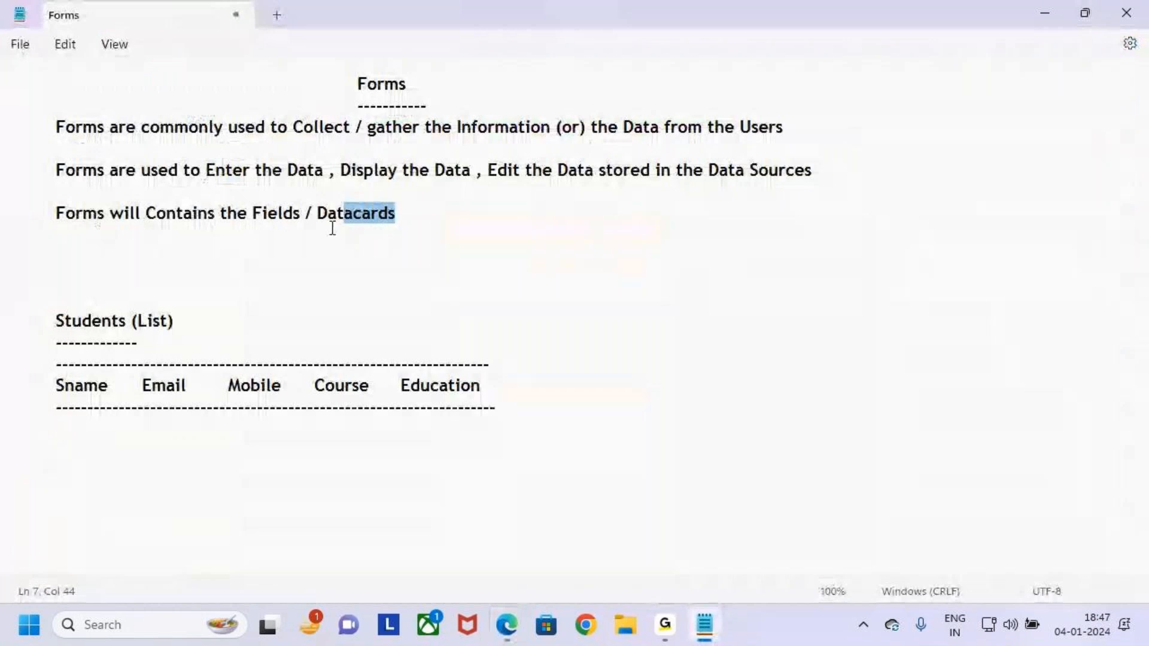
drag(252, 213, 421, 214)
click(431, 215)
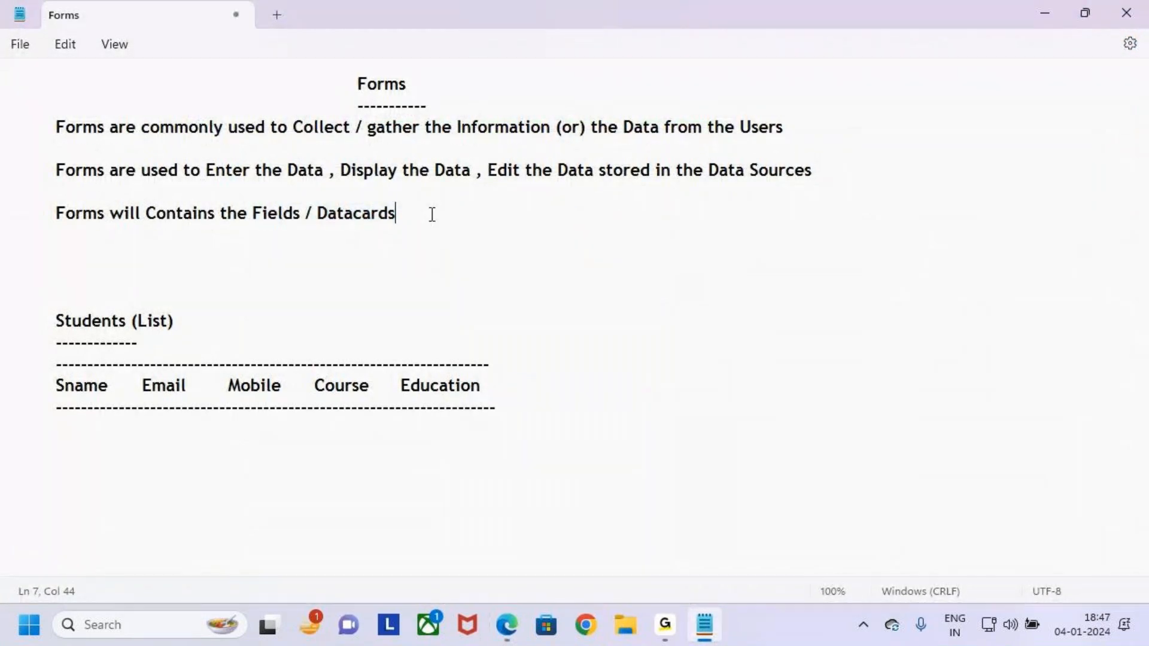
key(alt+Tab)
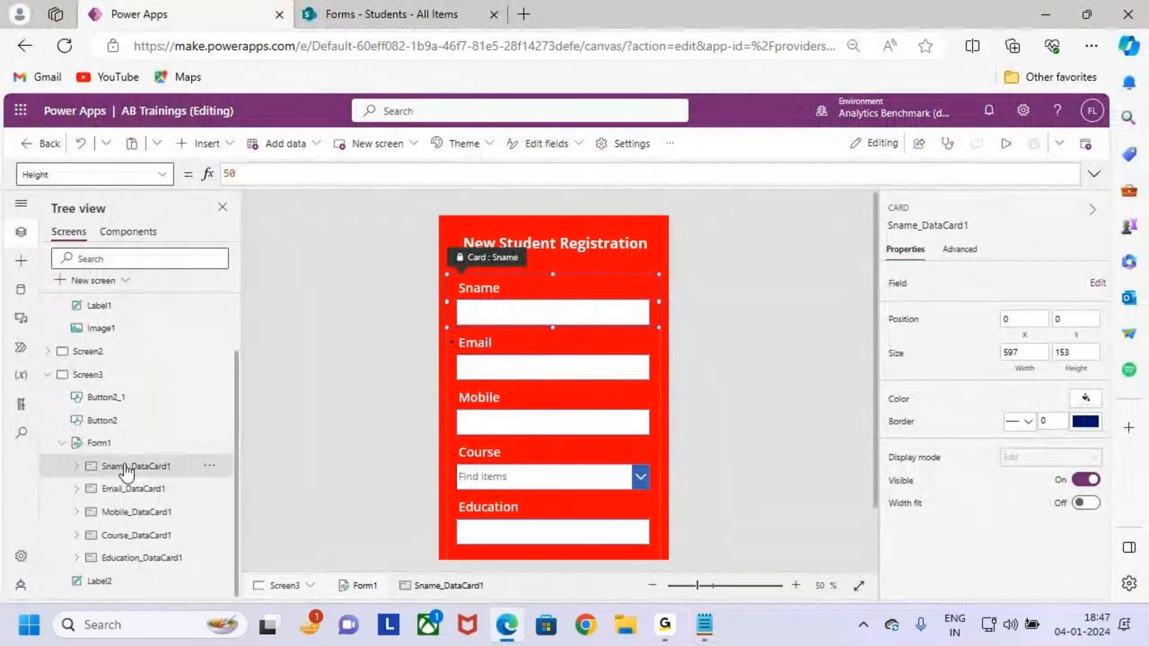
Expand Sname_DataCard1 in the Tree view to reveal its child controls.
key(ctrl+2)
drag(81, 454, 193, 481)
key(Escape)
click(76, 467)
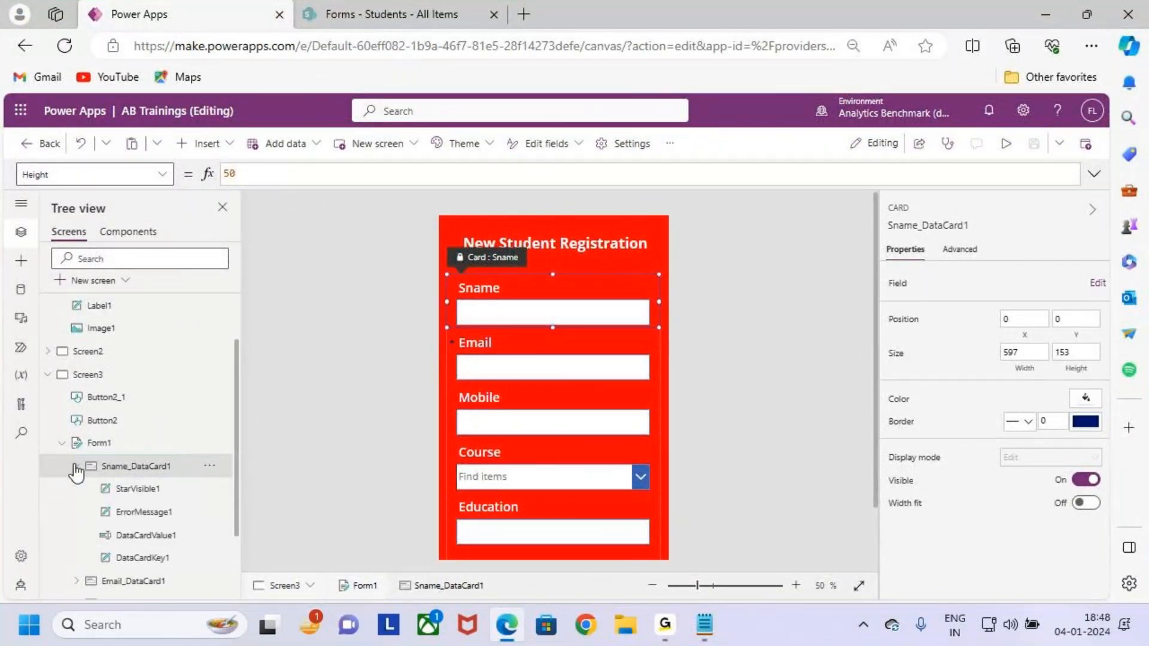
scroll(180, 476, down, 1)
Highlight the Sname card's expanded control list with on-screen pen annotations.
key(ctrl+2)
mouse_move(94, 431)
mouse_down()
mouse_move(209, 522)
mouse_move(316, 405)
mouse_up()
key(e)
drag(87, 410, 176, 429)
drag(503, 306, 542, 283)
drag(494, 363, 525, 342)
drag(487, 418, 539, 386)
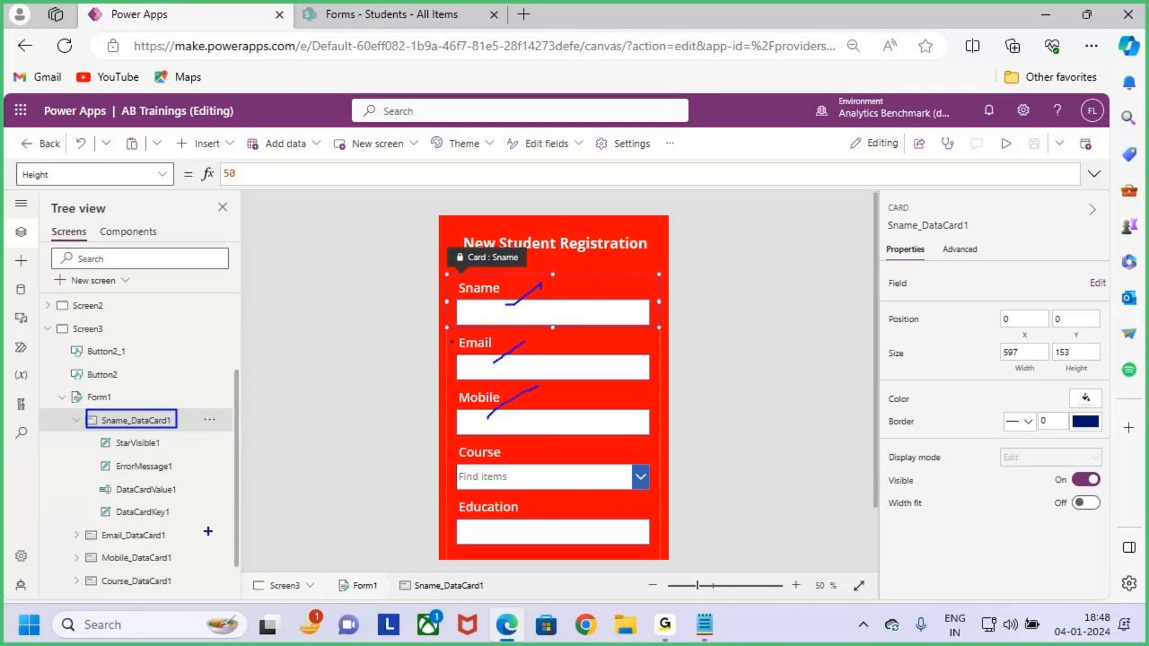
drag(93, 434, 227, 522)
drag(216, 477, 274, 416)
key(Escape)
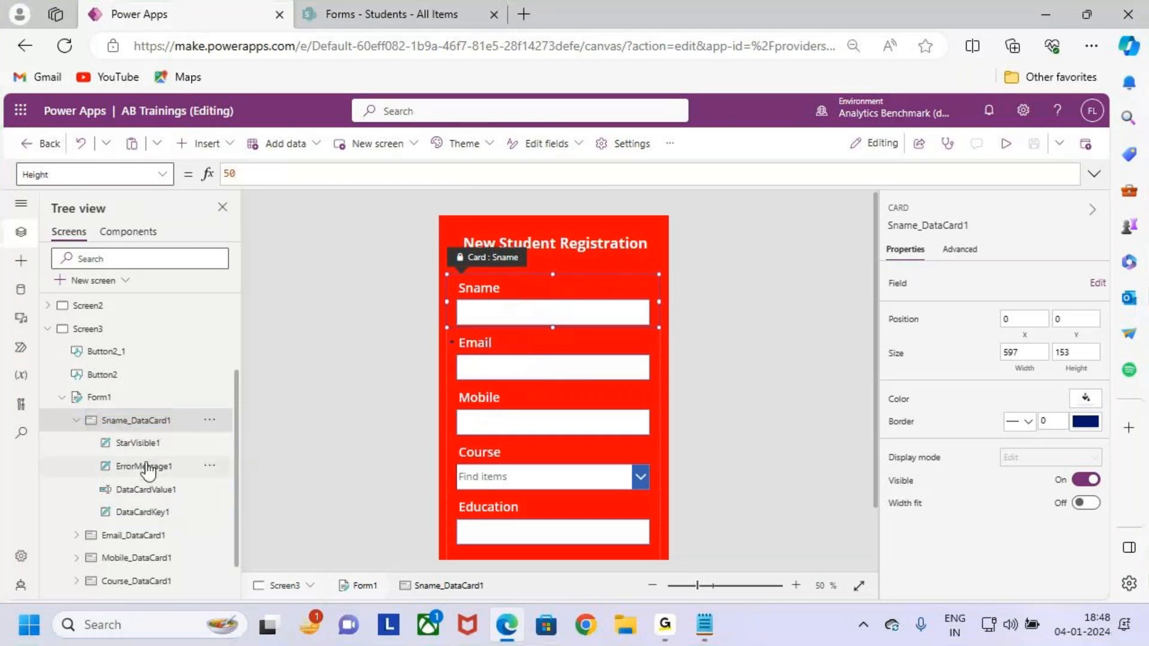
Underline StarVisible1, ErrorMessage1, DataCardValue1 and DataCardKey1 one by one with annotations.
key(ctrl+2)
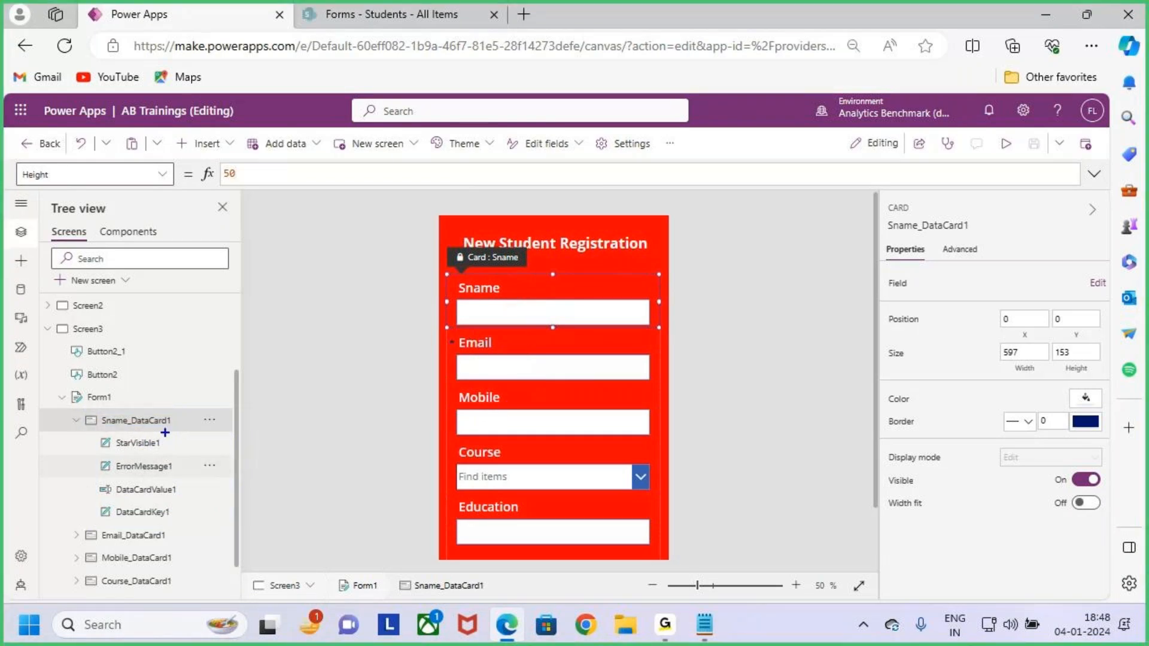
drag(166, 444, 180, 422)
drag(184, 488, 200, 473)
drag(180, 511, 224, 478)
mouse_move(93, 429)
mouse_down()
mouse_move(128, 455)
mouse_move(171, 453)
mouse_up()
drag(94, 457, 171, 479)
drag(97, 479, 175, 499)
drag(93, 500, 170, 518)
key(Escape)
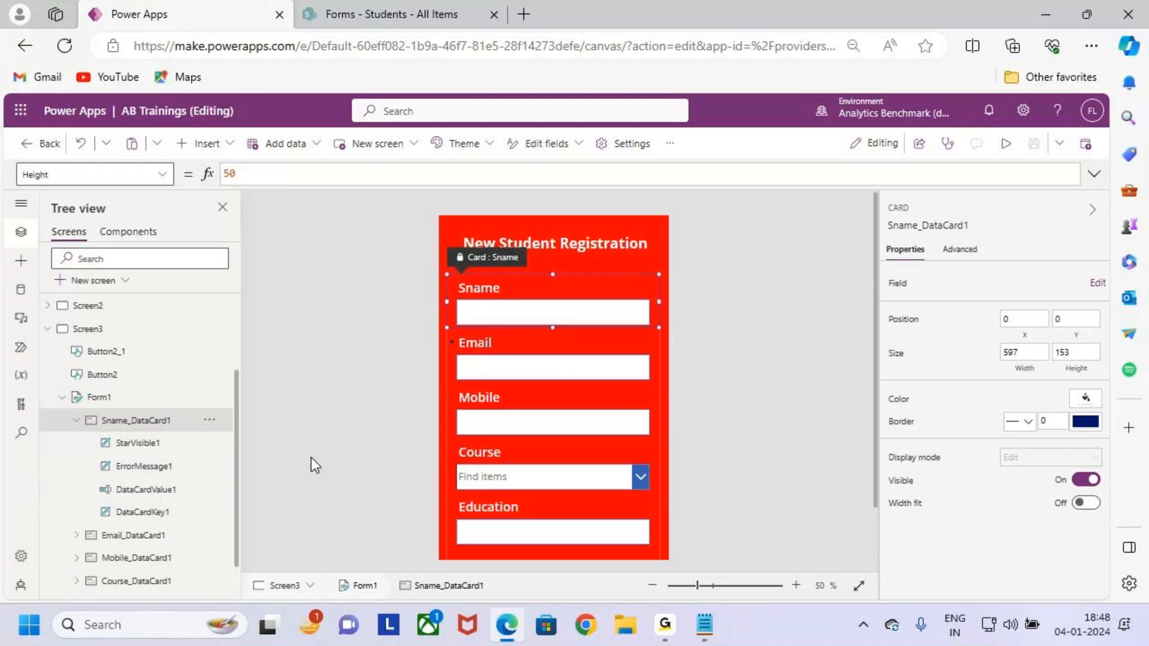
Draw a final set of annotations around the card's four child controls.
key(ctrl+2)
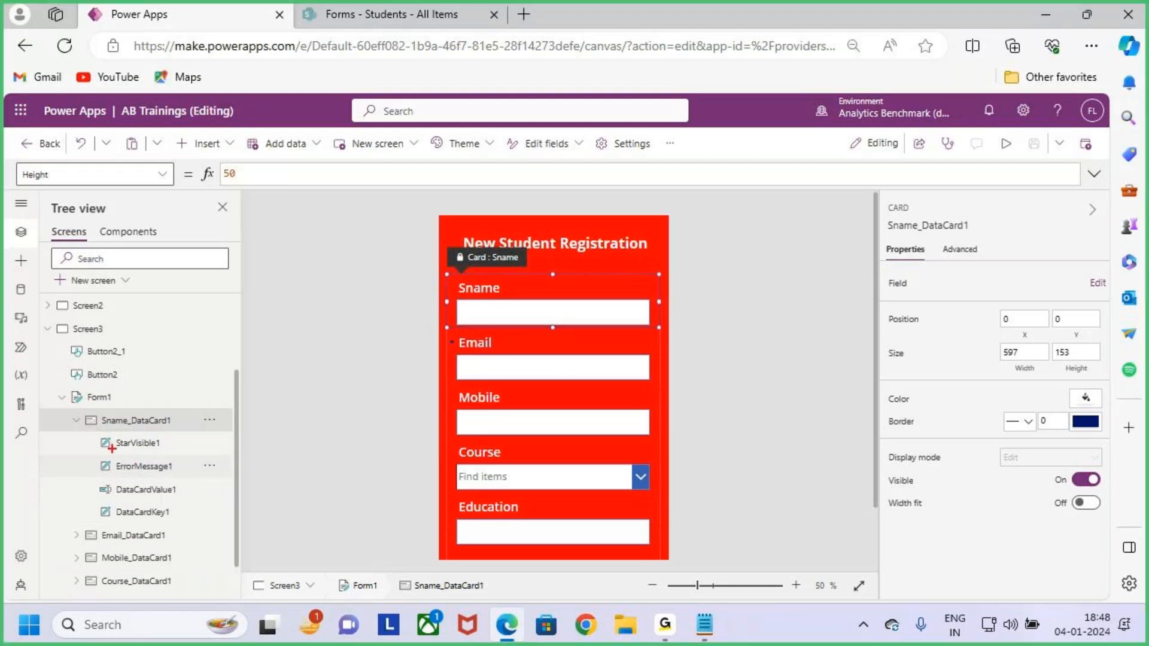
drag(87, 432, 231, 522)
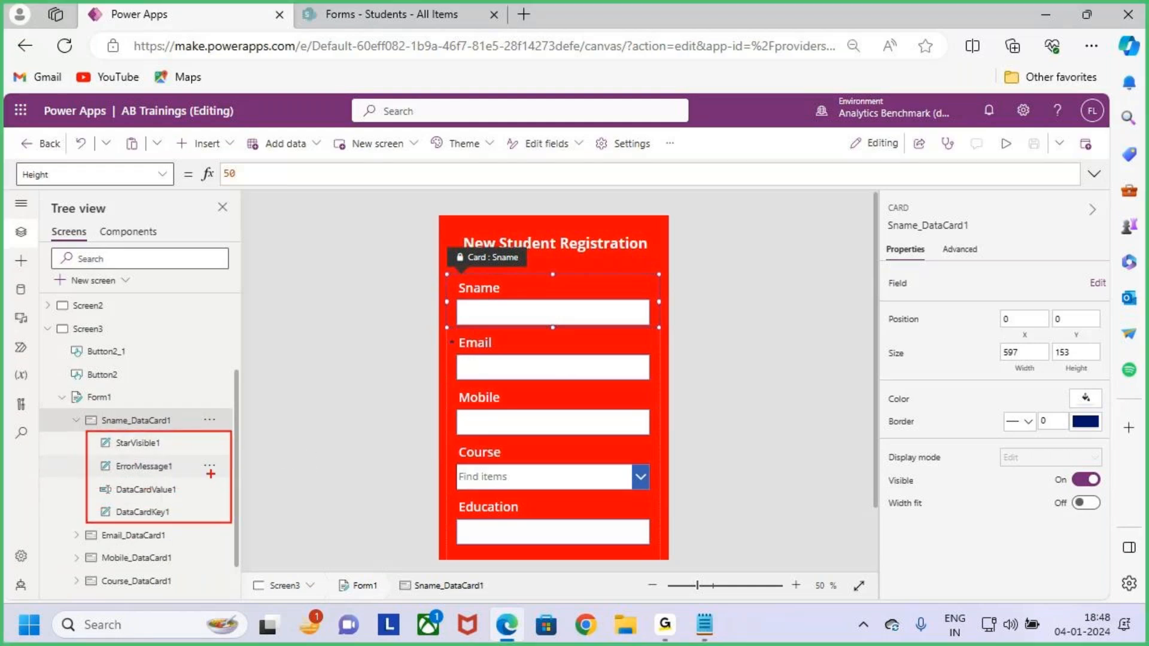
mouse_move(262, 321)
mouse_down()
mouse_move(282, 353)
mouse_move(359, 317)
mouse_move(367, 366)
mouse_up()
drag(263, 407, 375, 364)
mouse_move(267, 443)
mouse_down()
mouse_move(275, 495)
mouse_move(305, 450)
mouse_up()
drag(291, 444, 274, 538)
In the Notepad Forms notes, type the heading 'Each Data Contains 4 Controls' under Datacards.
key(alt+Tab)
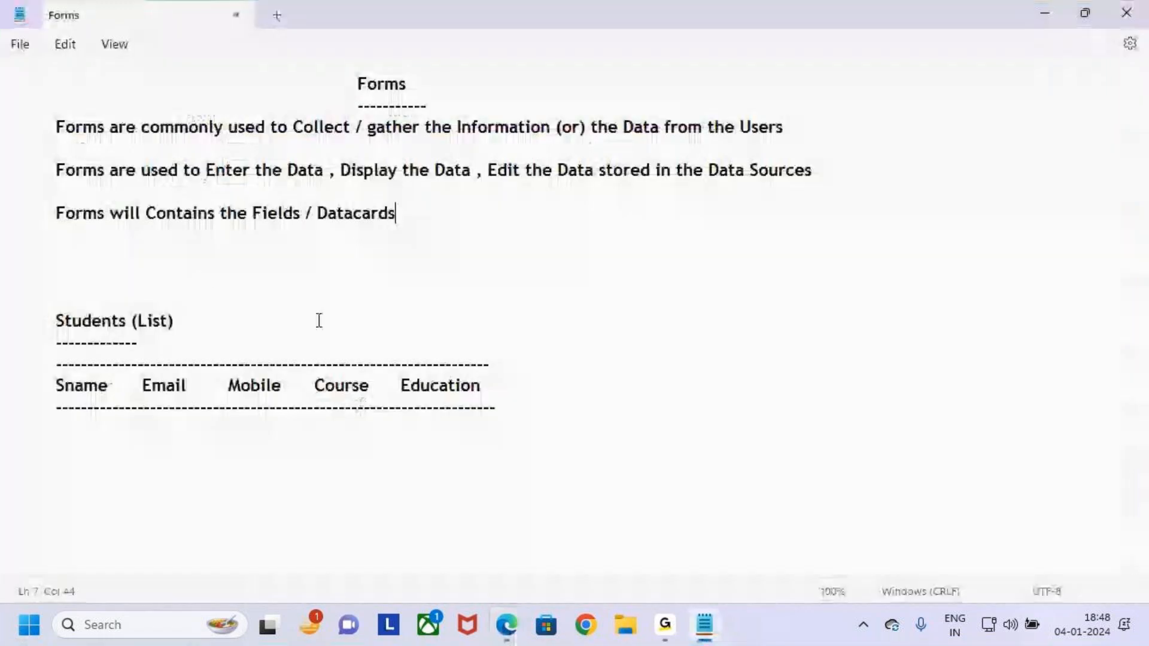
click(186, 251)
text(Ea)
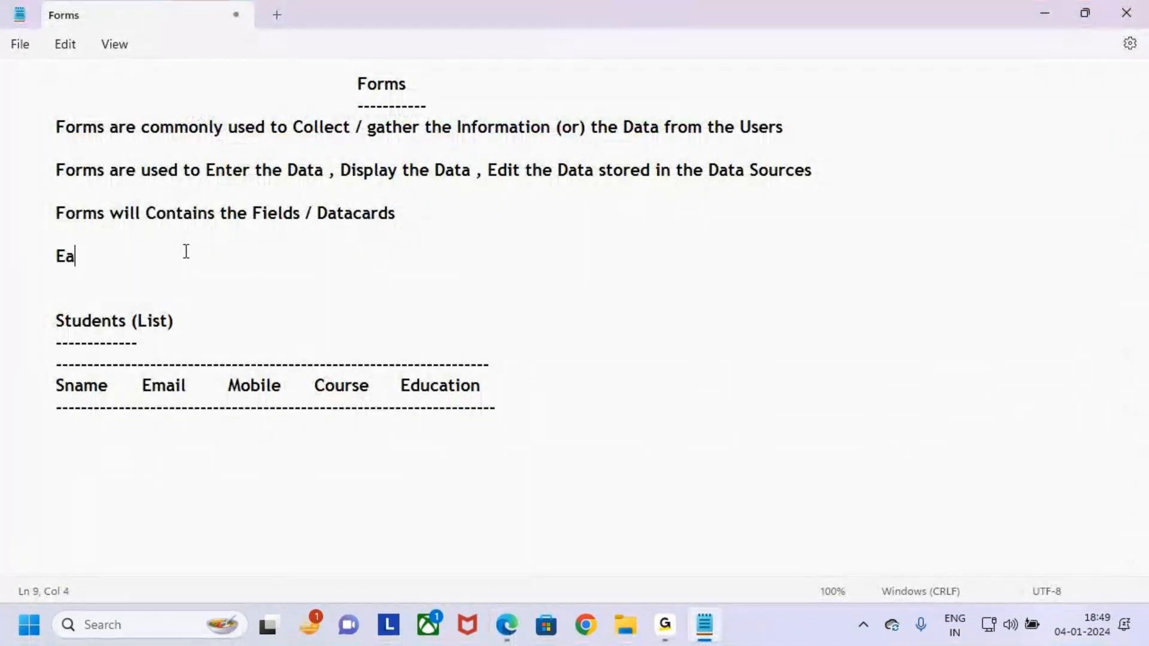
text(ch Data)
key(BackSpace)
key(BackSpace)
key(BackSpace)
key(BackSpace)
key(BackSpace)
key(BackSpace)
key(BackSpace)
text(ch data)
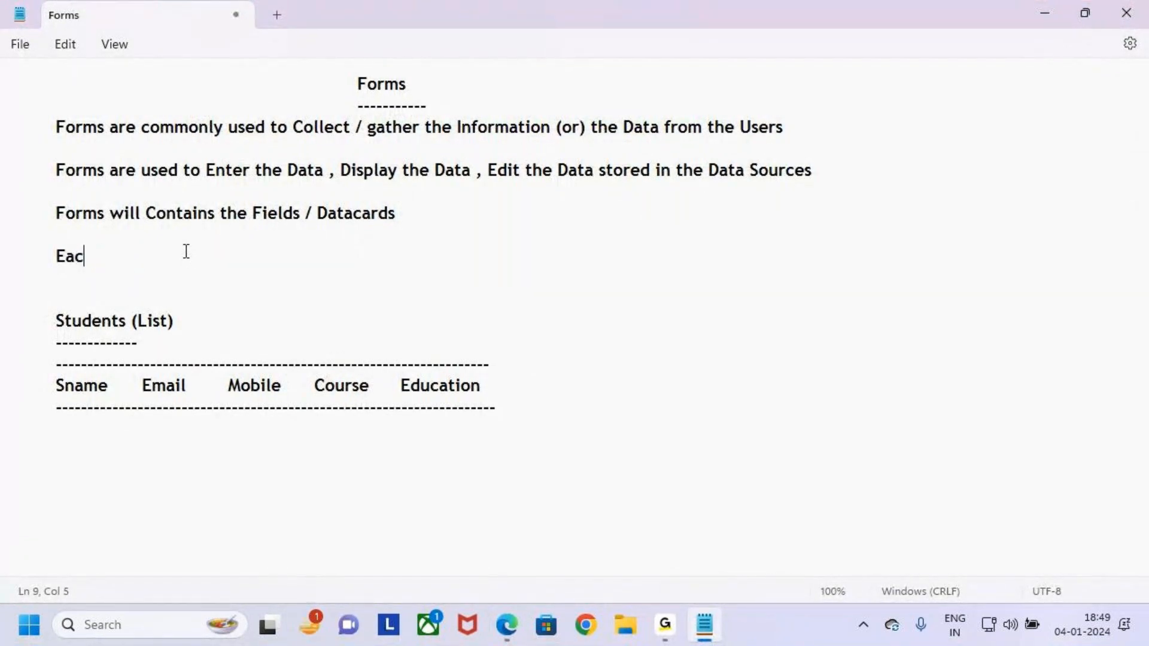
key(BackSpace)
key(BackSpace)
key(BackSpace)
key(BackSpace)
key(BackSpace)
key(BackSpace)
key(BackSpace)
key(BackSpace)
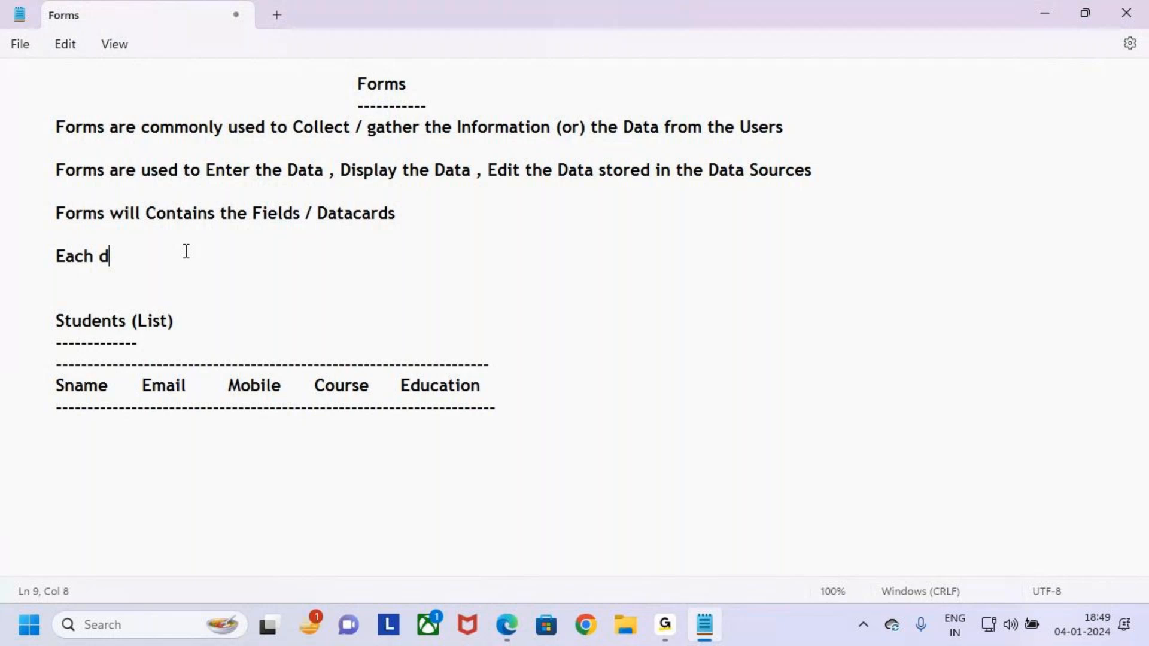
key(BackSpace)
text(W)
key(BackSpace)
text(Eachdata)
key(Left)
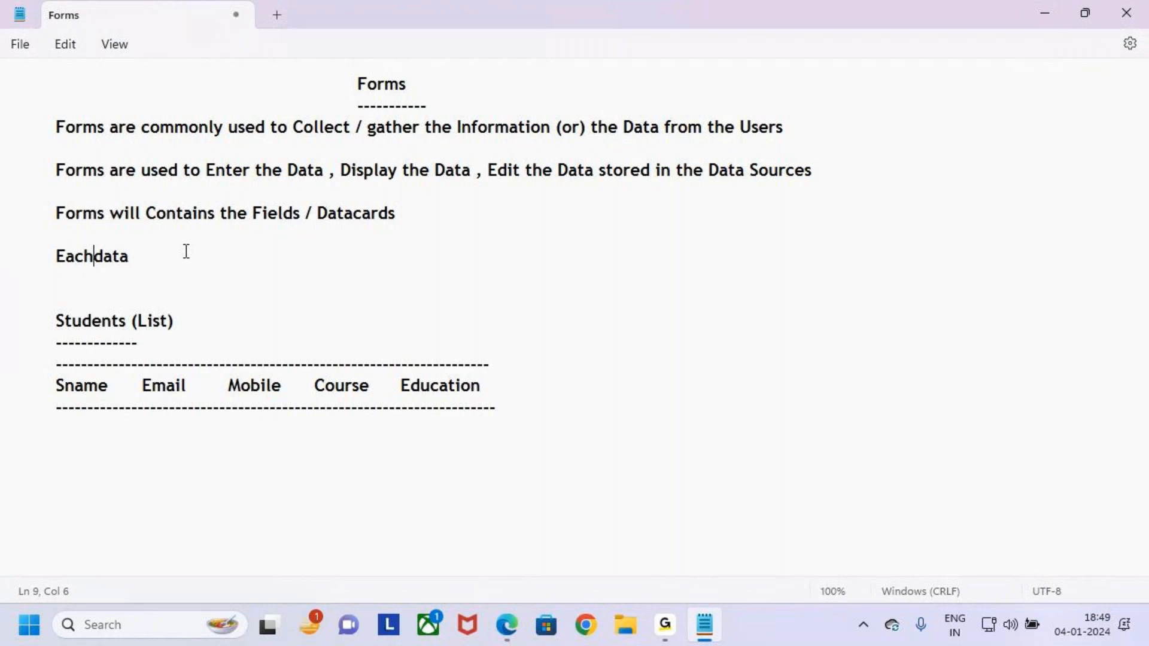
key(Delete)
text(D)
key(Right)
key(Right)
key(Right)
text(Contains 4 Controls)
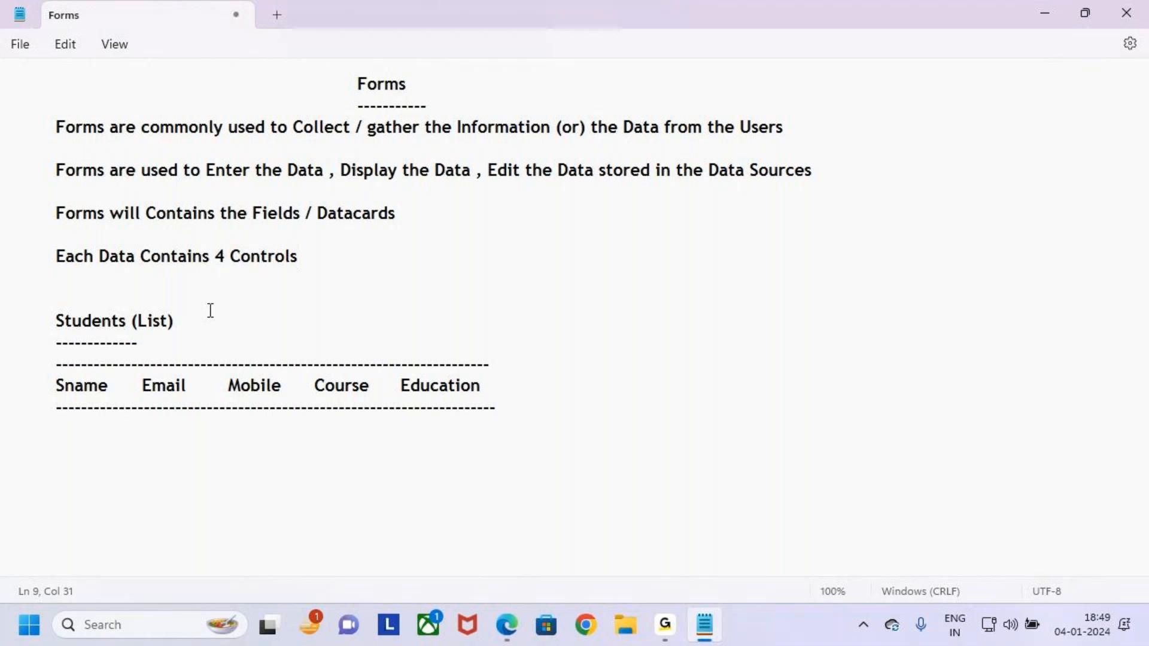
text(s)
Underline the heading with dashes and add the indented list item 1.Starvisible.
key(Return)
text(---------------)
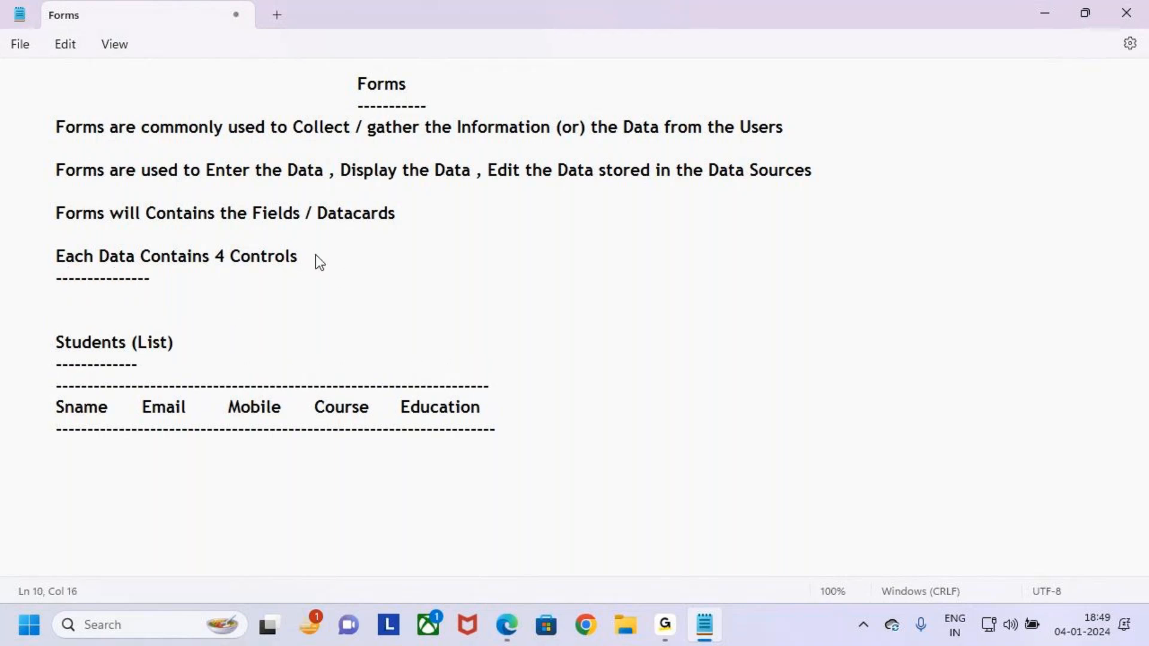
text(-------------------------)
key(Return)
key(Tab)
text(1.DStar)
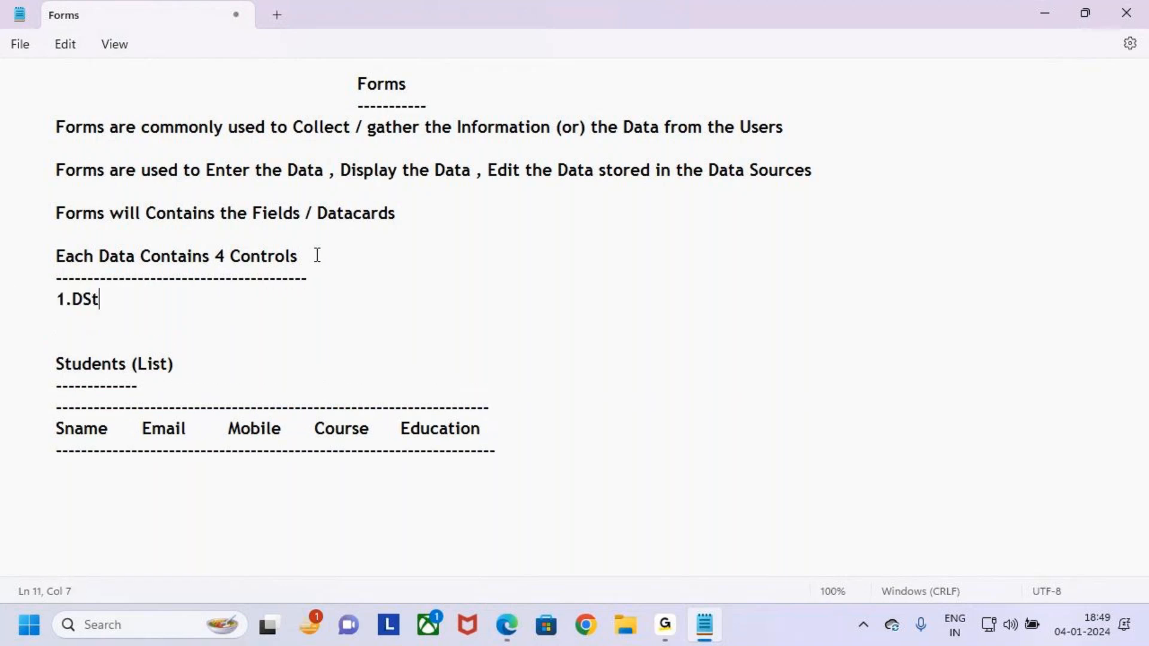
key(BackSpace)
key(BackSpace)
key(BackSpace)
key(BackSpace)
key(BackSpace)
key(BackSpace)
key(BackSpace)
key(BackSpace)
key(BackSpace)
key(BackSpace)
key(BackSpace)
text(--)
key(Return)
key(Tab)
text(11.)
key(BackSpace)
key(BackSpace)
key(Tab)
text(`)
key(BackSpace)
text(1.Starvisin)
key(BackSpace)
text(ble)
Add list items 2.Error Message, 3.DatacardValue and 4.DatacardKey.
key(Return)
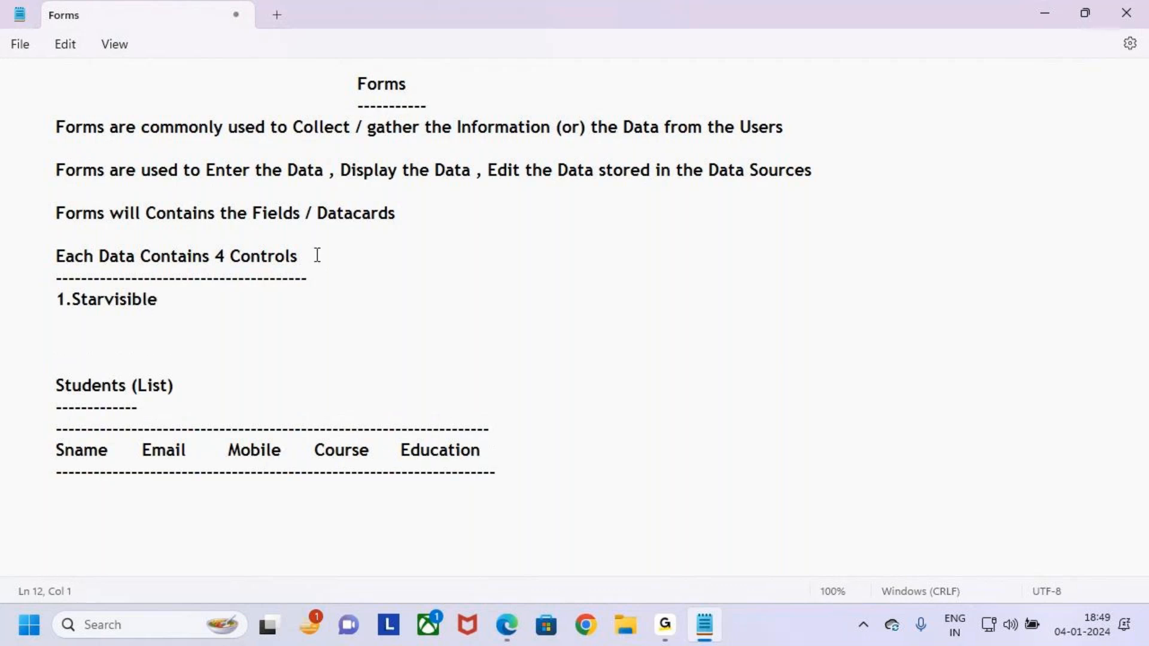
text(2.Error Message)
key(Return)
text(3.Data)
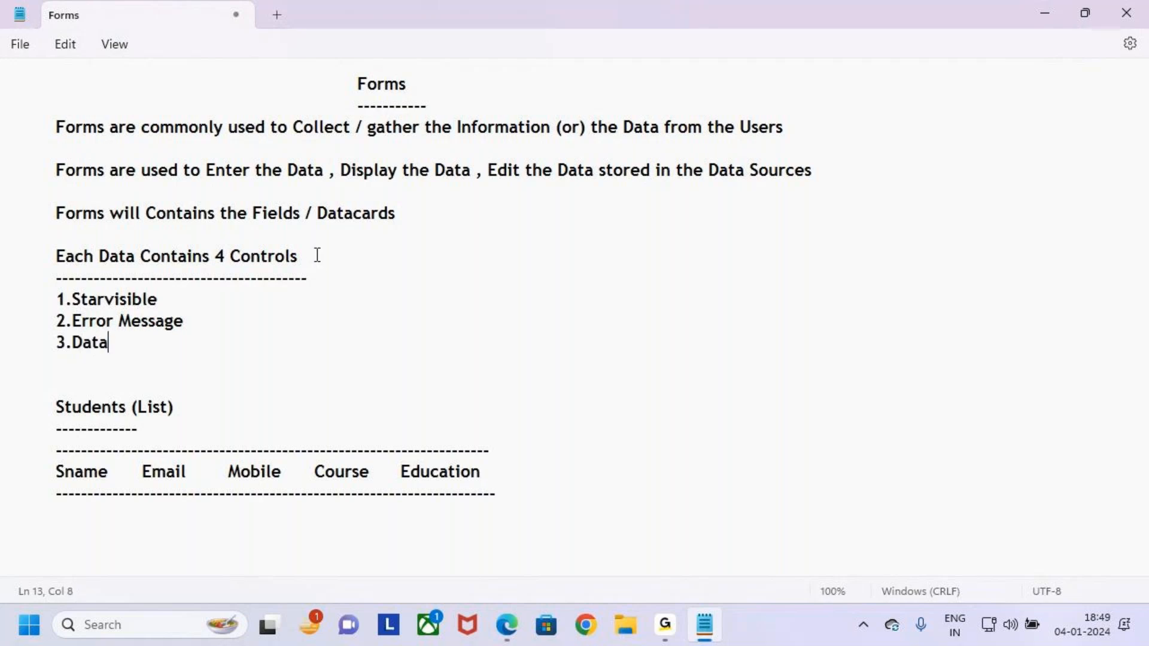
text(cardVale)
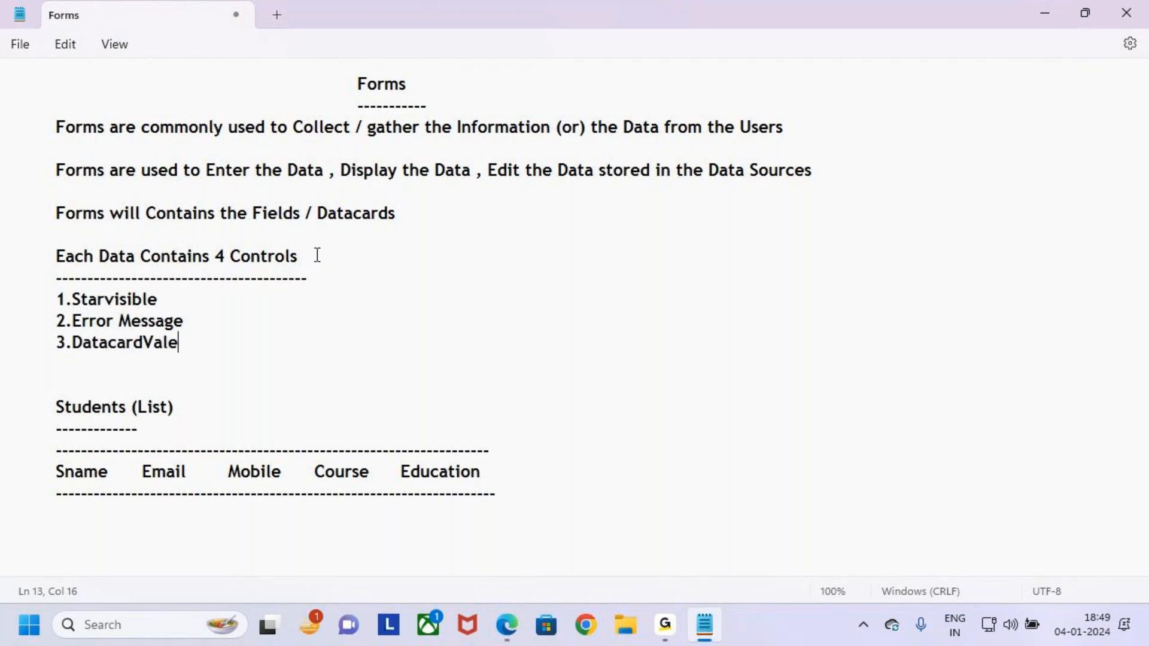
key(BackSpace)
key(BackSpace)
key(BackSpace)
key(BackSpace)
text(Value)
key(Return)
text(4.)
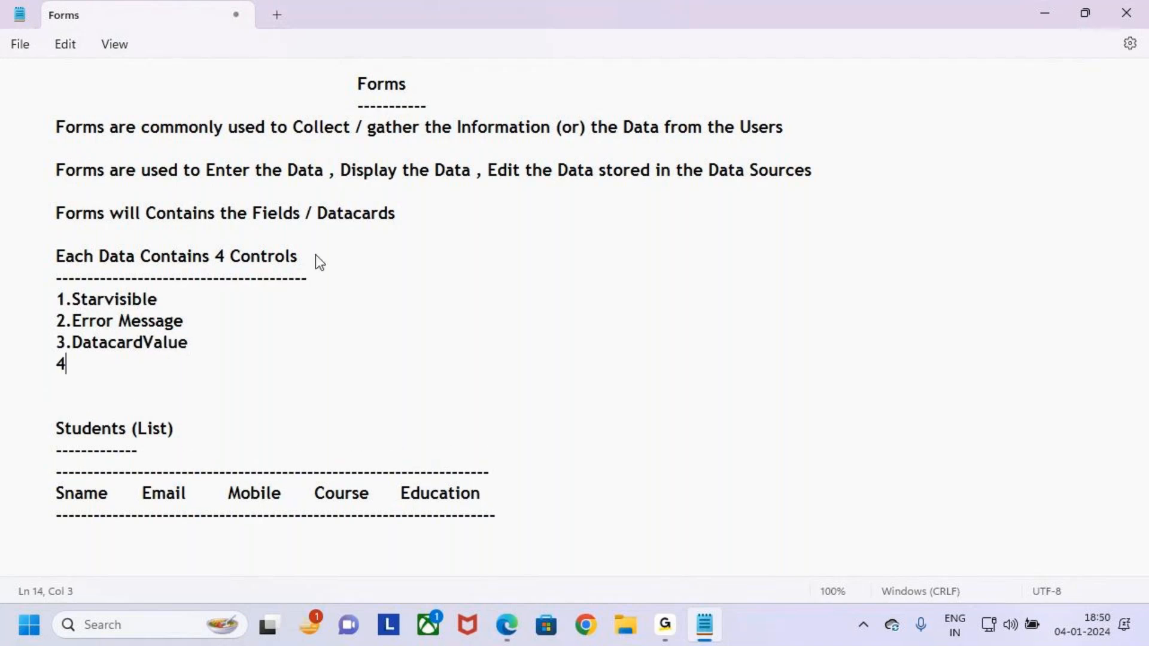
text(DatacardKey)
Correct the first list item's spelling from Starvisible to StarVisible.
click(120, 300)
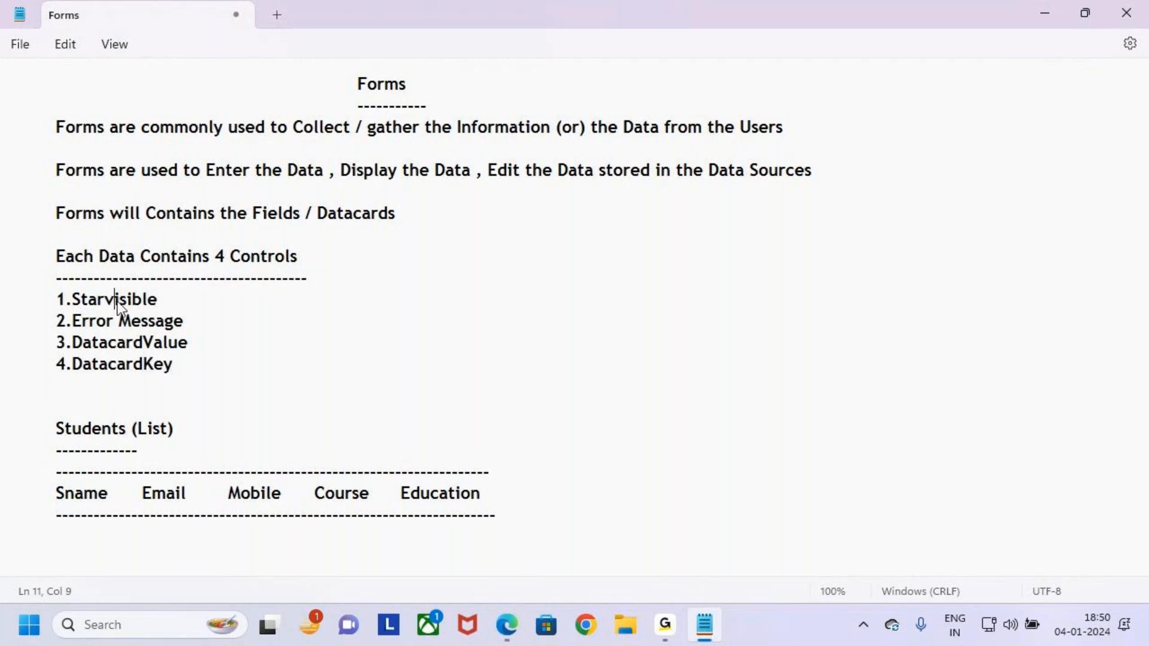
key(BackSpace)
key(BackSpace)
text(rV)
drag(200, 377, 6, 297)
click(238, 371)
Reword the heading to 'Each Datacard will Contains 4 Controls'.
click(136, 257)
text(card)
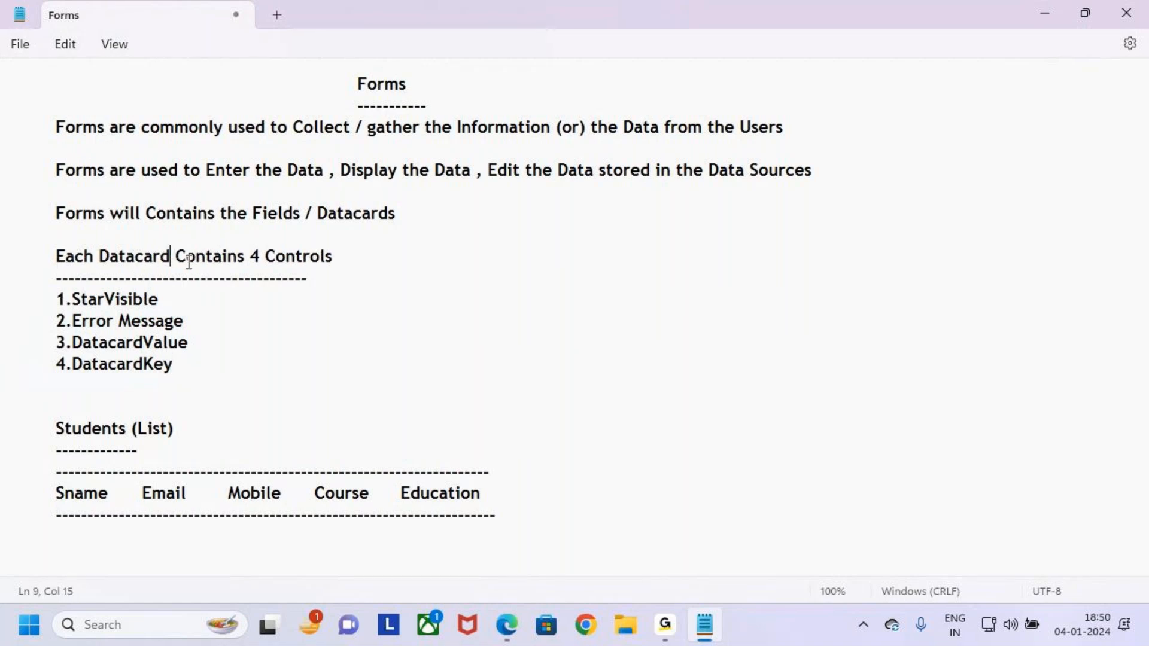
click(175, 258)
text(will)
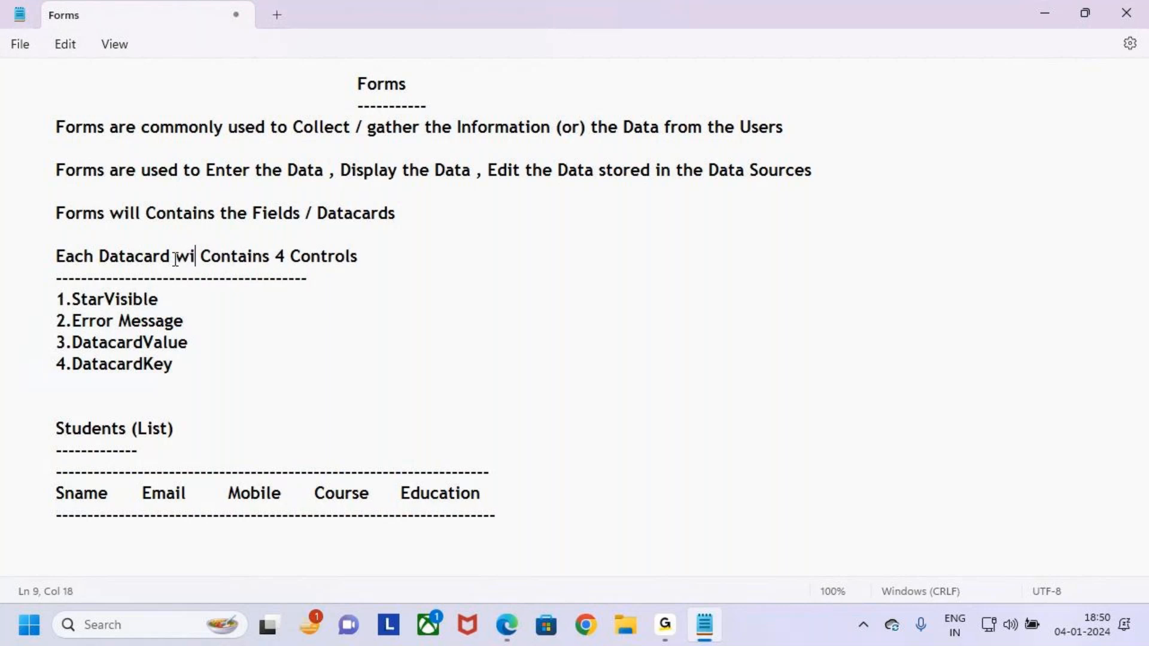
Lengthen the dashed underline beneath the heading to match its new length.
click(320, 285)
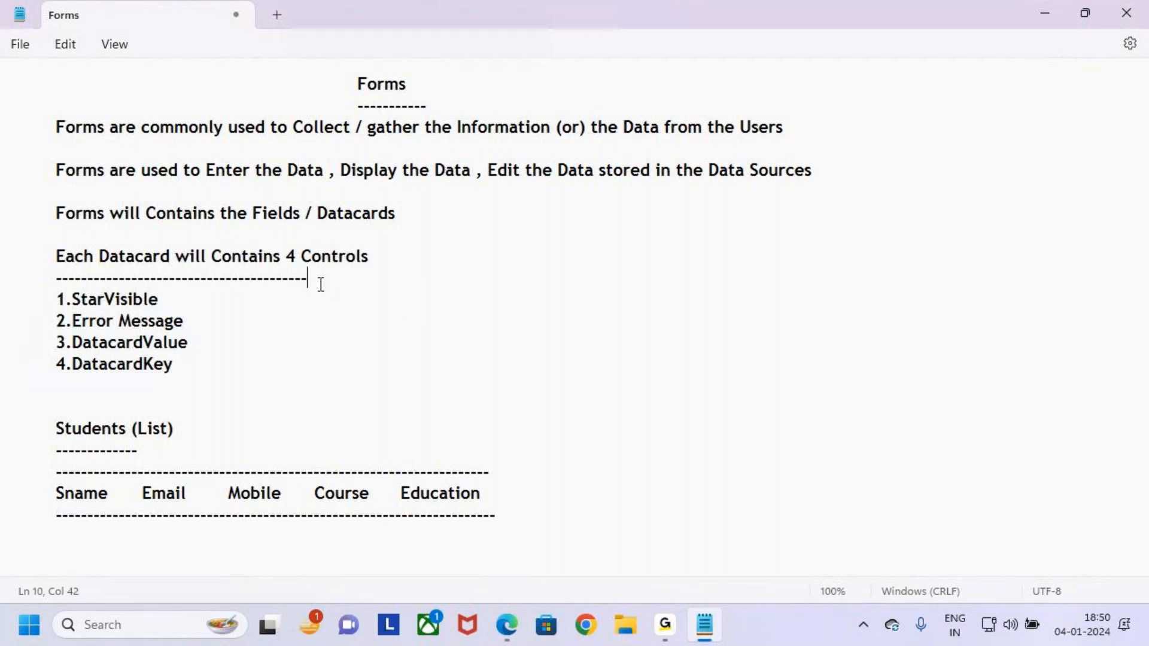
key(BackSpace)
key(BackSpace)
key(BackSpace)
key(BackSpace)
text(-------------------)
key(ctrl+2)
mouse_move(46, 290)
mouse_down()
mouse_move(180, 322)
mouse_move(196, 334)
mouse_move(210, 384)
mouse_up()
key(Escape)
text(x)
key(BackSpace)
key(BackSpace)
key(BackSpace)
key(BackSpace)
text(----)
key(alt+Tab)
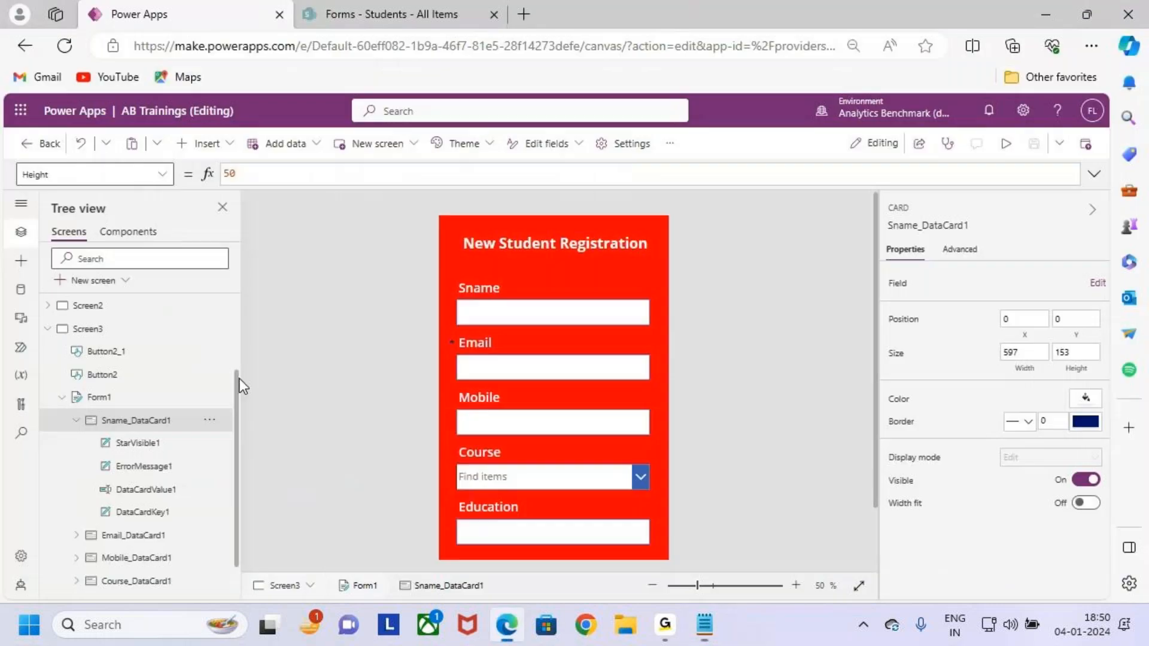
drag(98, 437, 221, 525)
drag(205, 482, 254, 429)
key(Escape)
key(ctrl+2)
drag(170, 439, 205, 446)
drag(188, 486, 253, 444)
drag(191, 514, 214, 493)
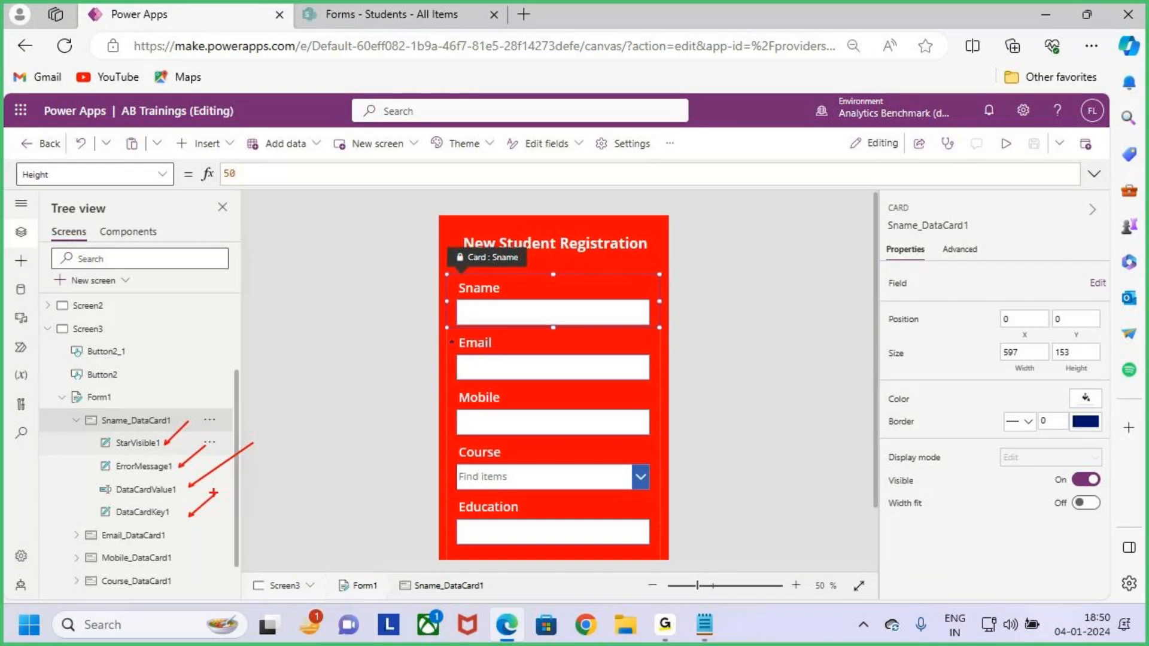
key(alt+Tab)
drag(56, 297, 113, 304)
click(185, 300)
key(BackSpace)
key(BackSpace)
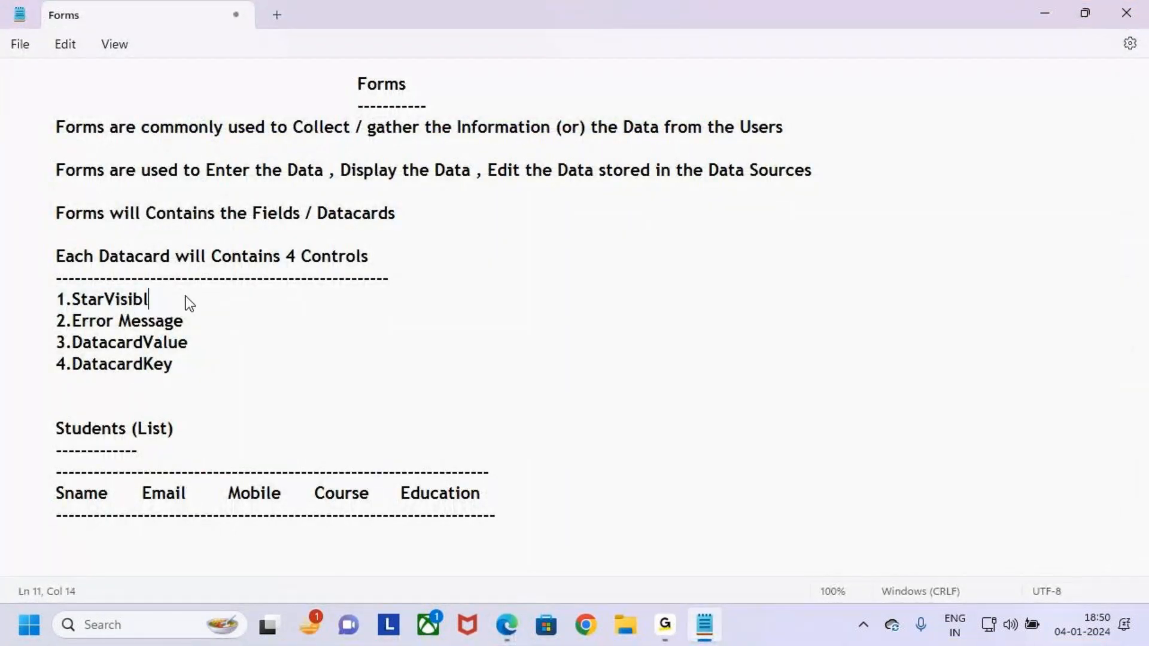
After 1.StarVisible, add '--> It is used to make the Field is Mandutory'.
text(le)
key(Tab)
text(--> It is used to)
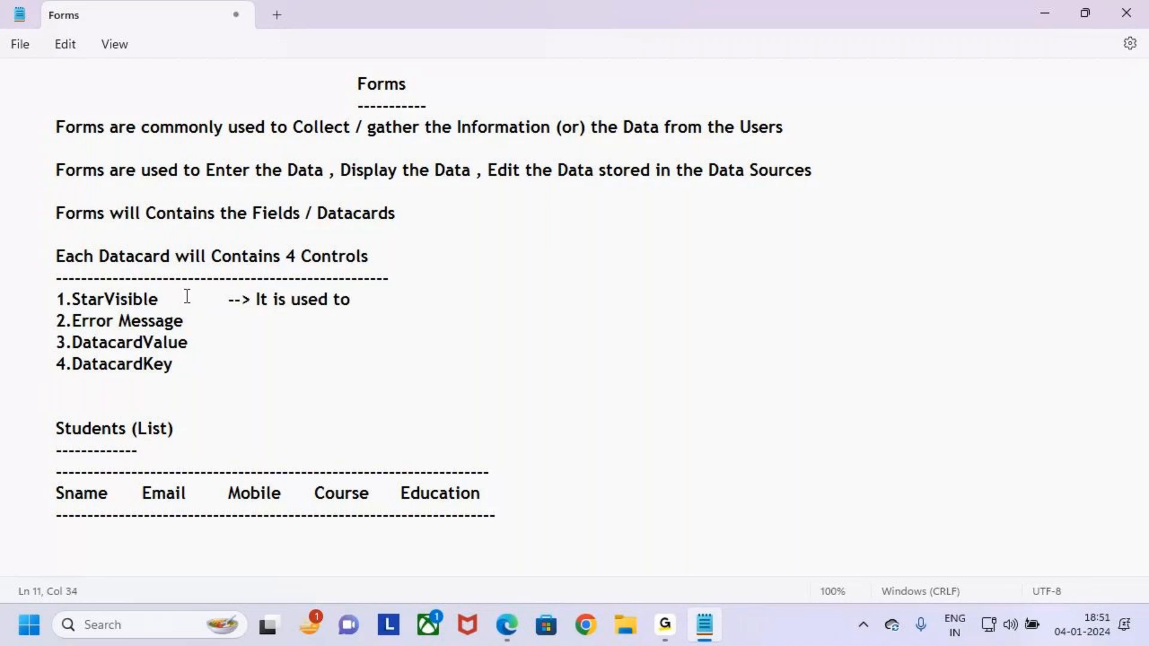
text( make the Fi)
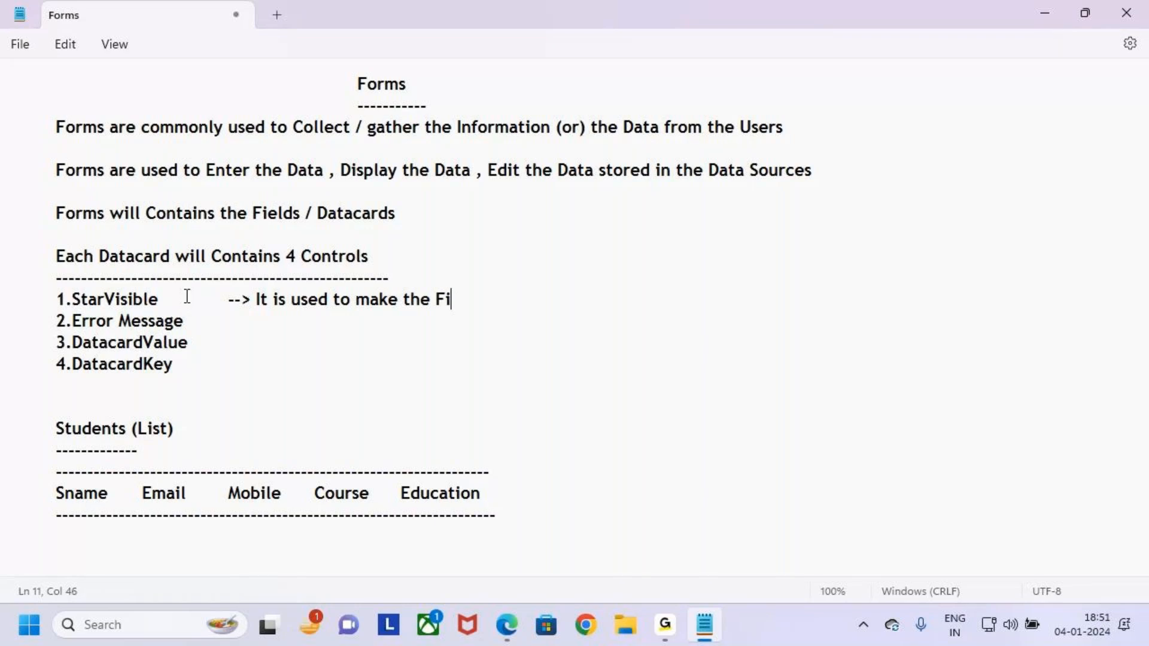
text(eld)
key(BackSpace)
text(is Man)
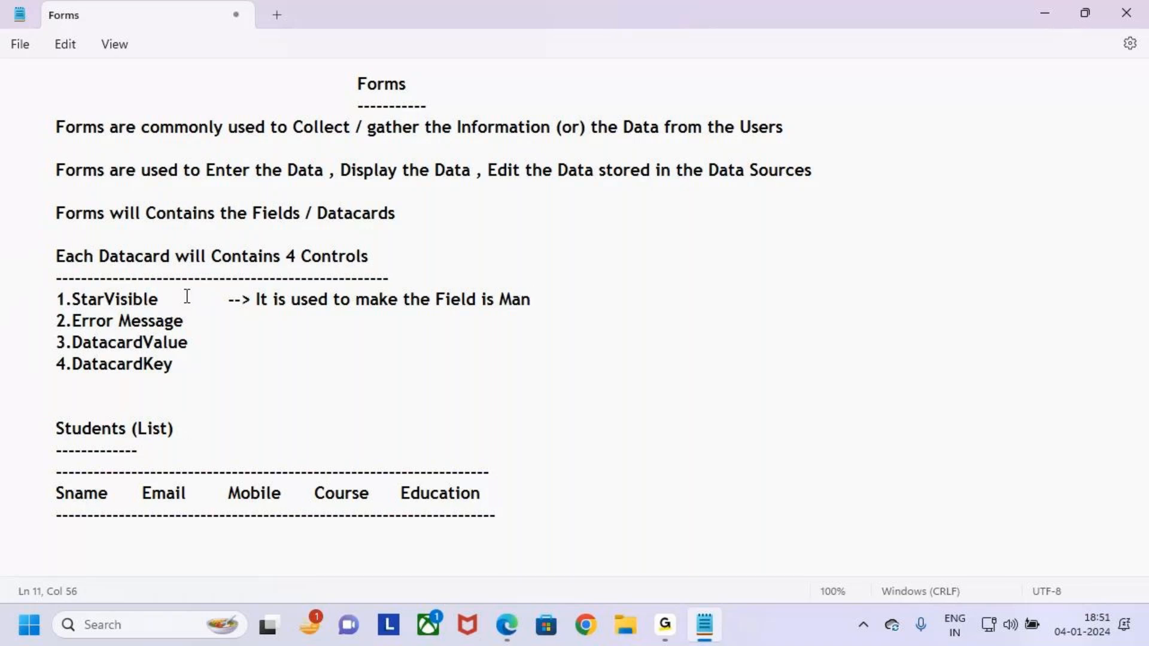
text(d)
key(BackSpace)
text(dutory)
Select the StarVisible term to emphasise it, then deselect it.
drag(73, 300, 149, 301)
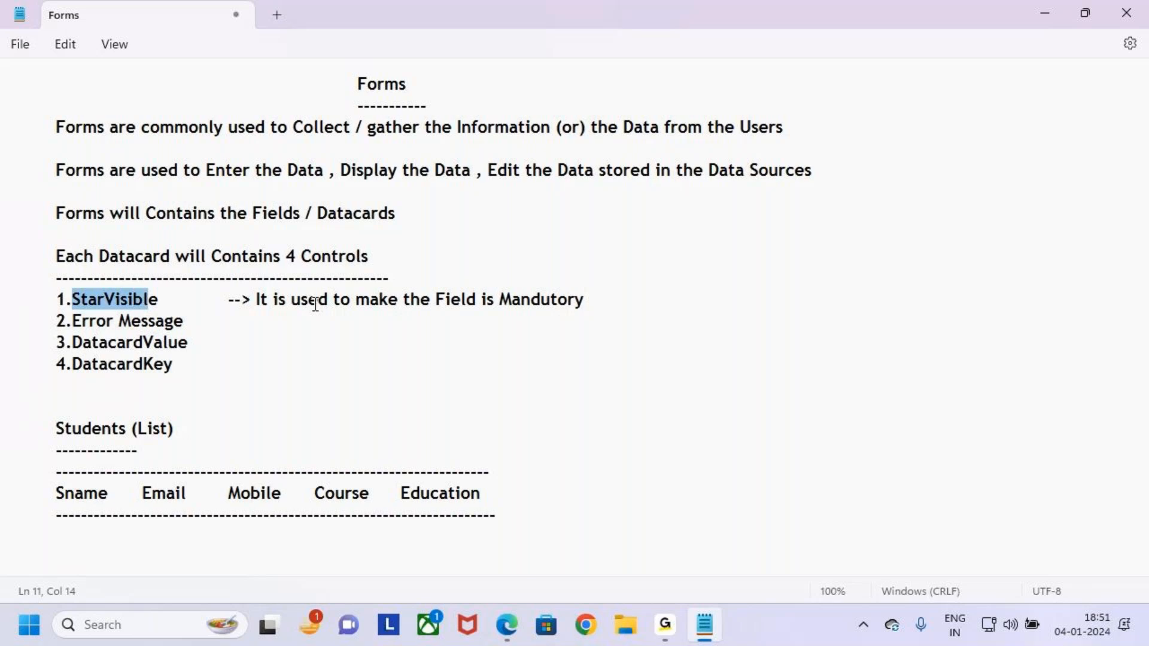
click(96, 303)
drag(82, 303, 159, 303)
click(223, 302)
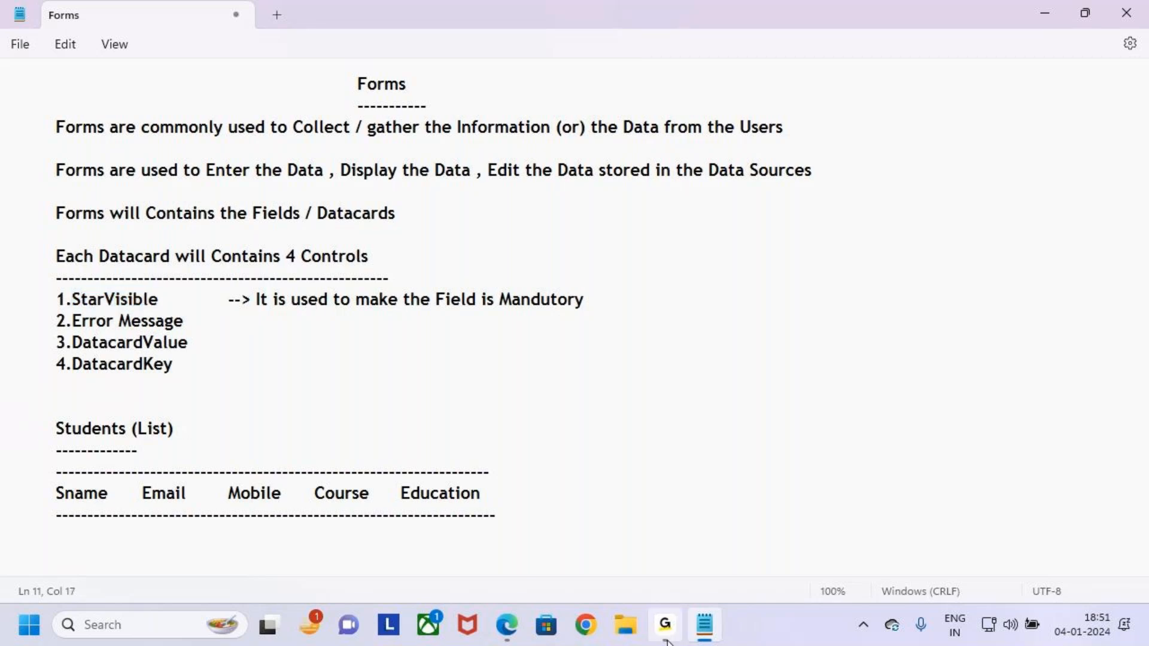
Back in Power Apps, preview the running registration app and close the preview.
click(510, 634)
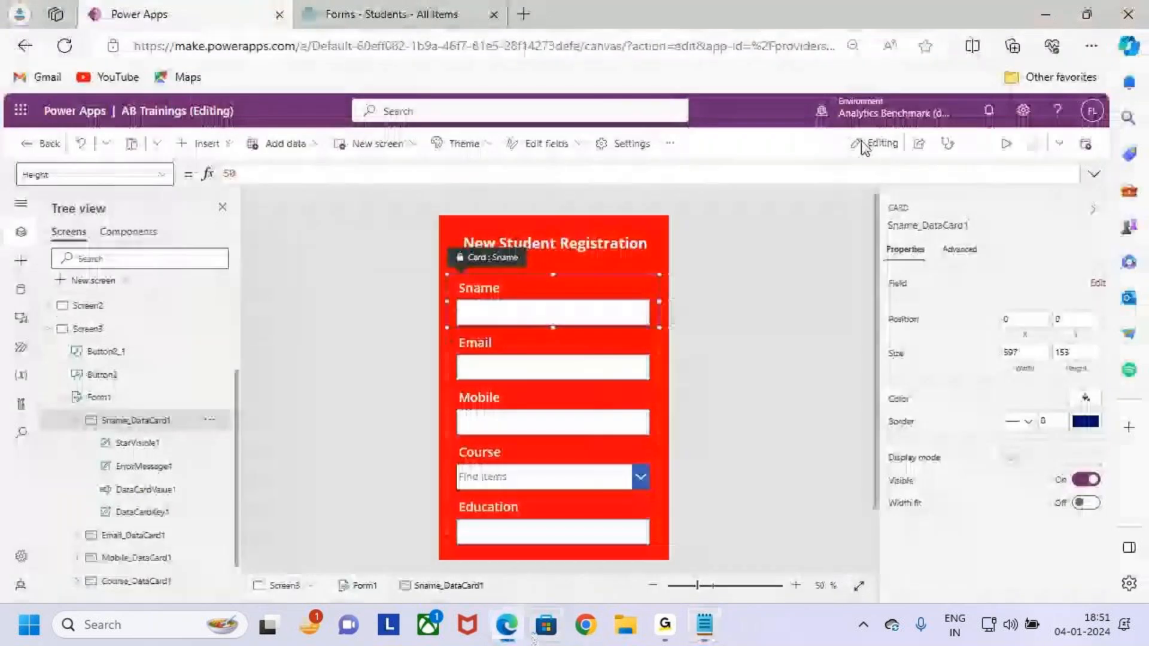
click(1006, 145)
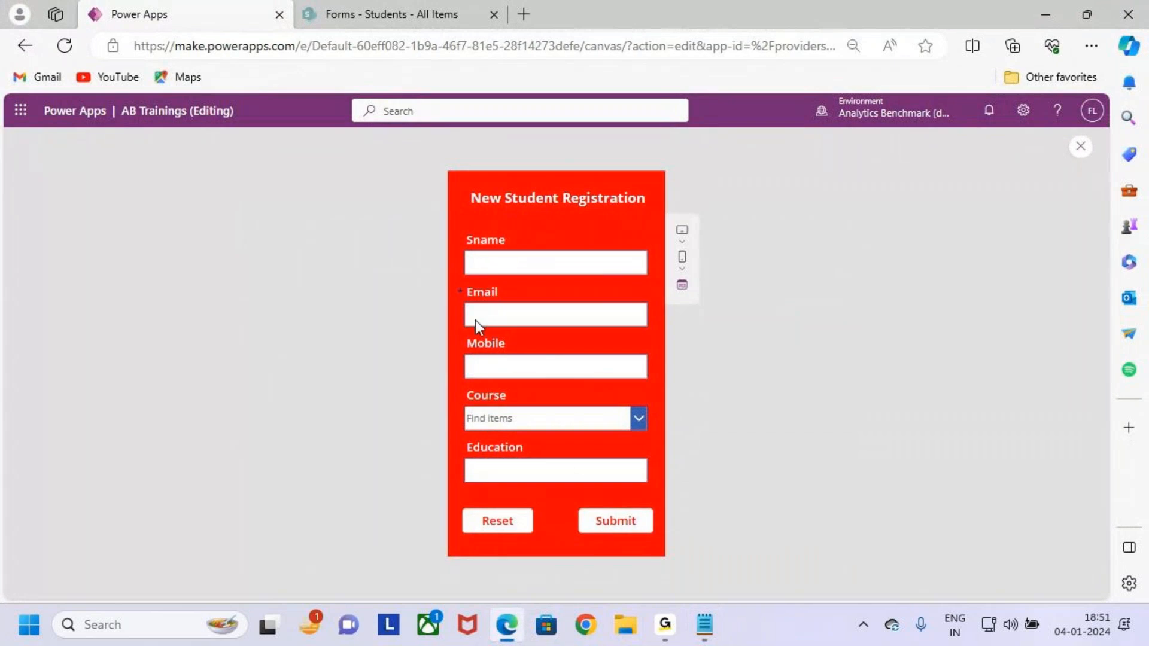
click(1081, 152)
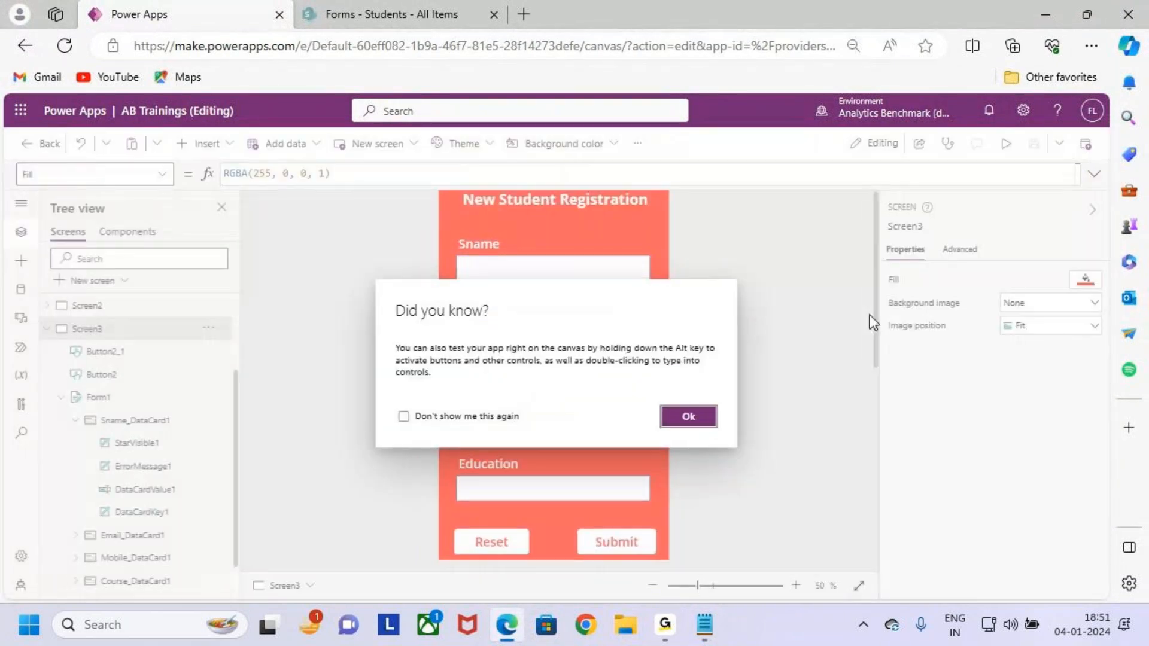
click(677, 416)
Select the Email card's required asterisk and look at its colour and font size options.
click(485, 315)
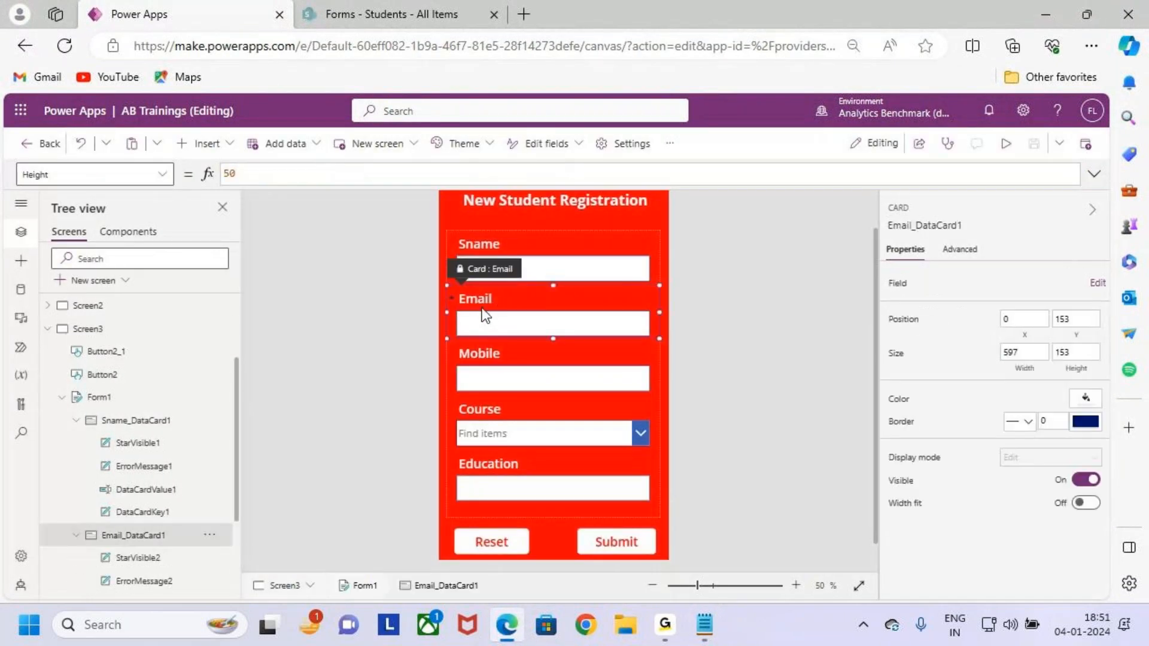
click(452, 298)
click(611, 144)
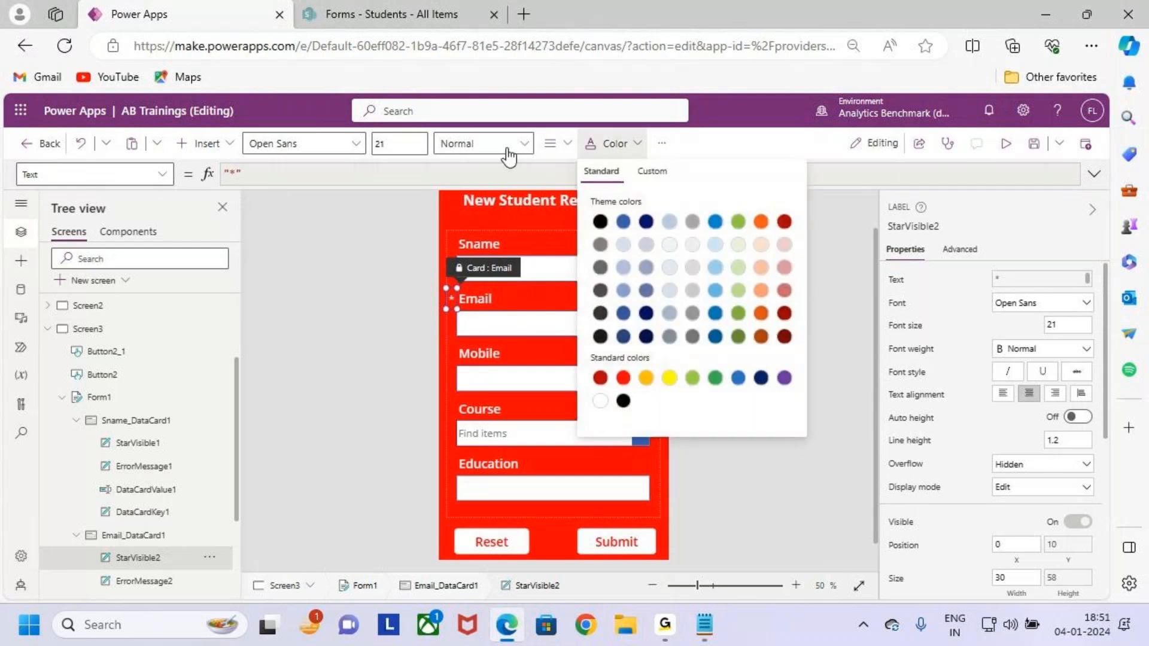
click(398, 144)
click(398, 143)
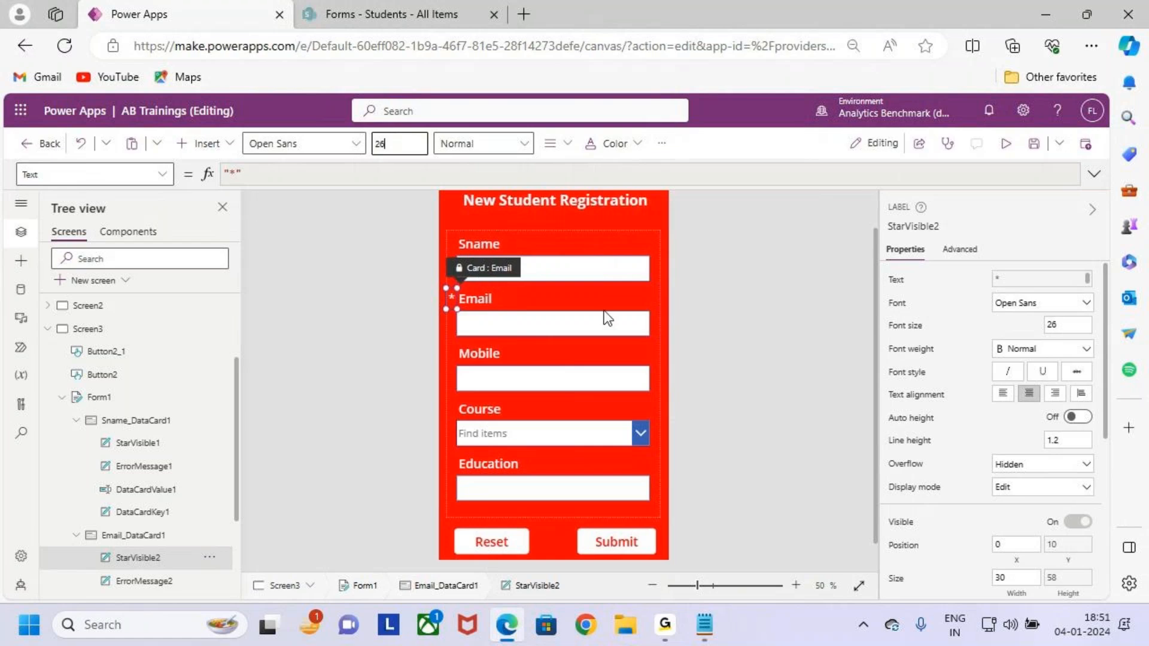
click(659, 512)
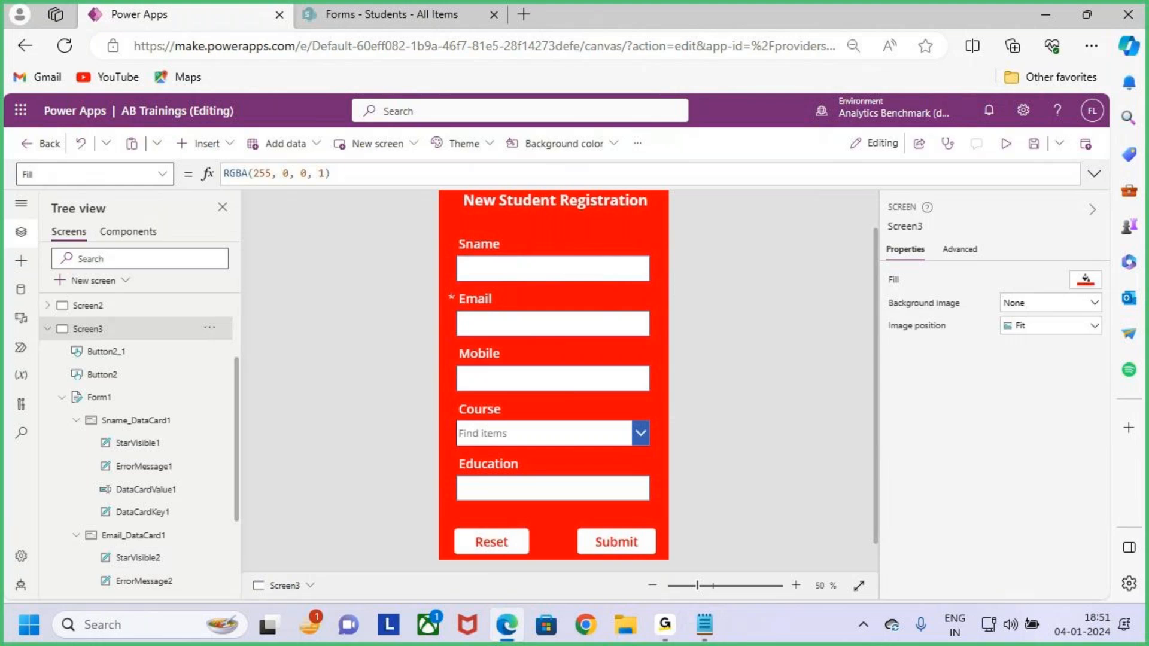
Annotate the Sname, Mobile, Course and Education labels and outline the form fields.
mouse_move(438, 287)
mouse_down()
mouse_move(613, 349)
mouse_move(672, 355)
mouse_move(654, 320)
mouse_move(733, 240)
mouse_up()
key(Escape)
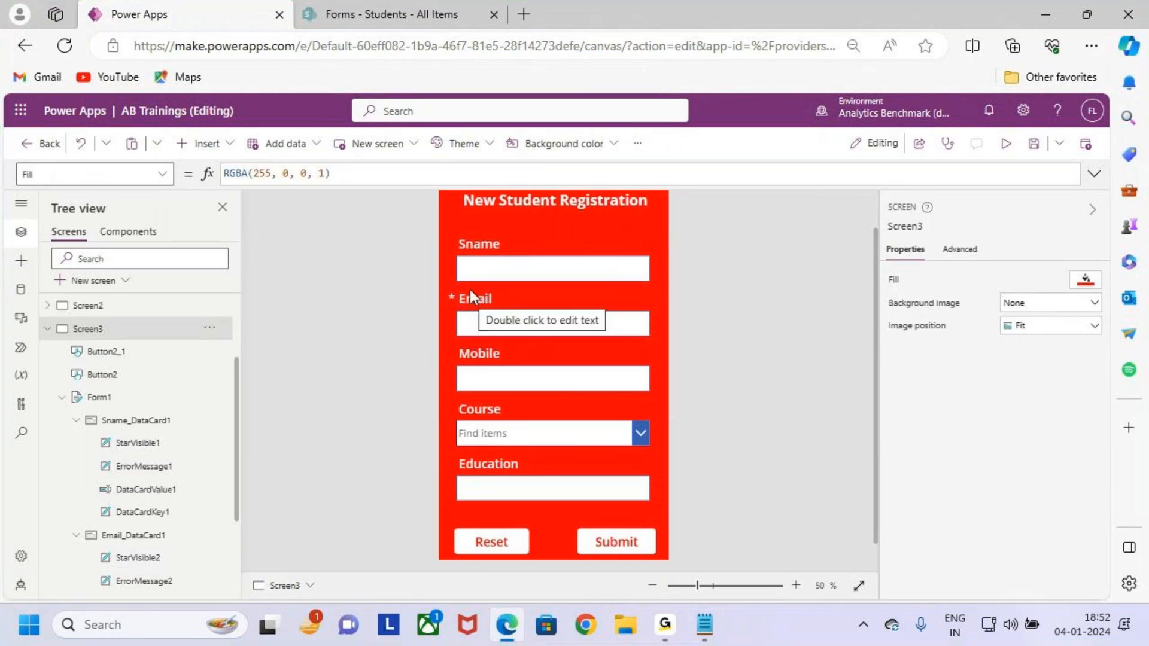
drag(477, 231, 451, 252)
drag(455, 360, 480, 329)
drag(457, 422, 482, 406)
drag(457, 485, 482, 463)
key(Escape)
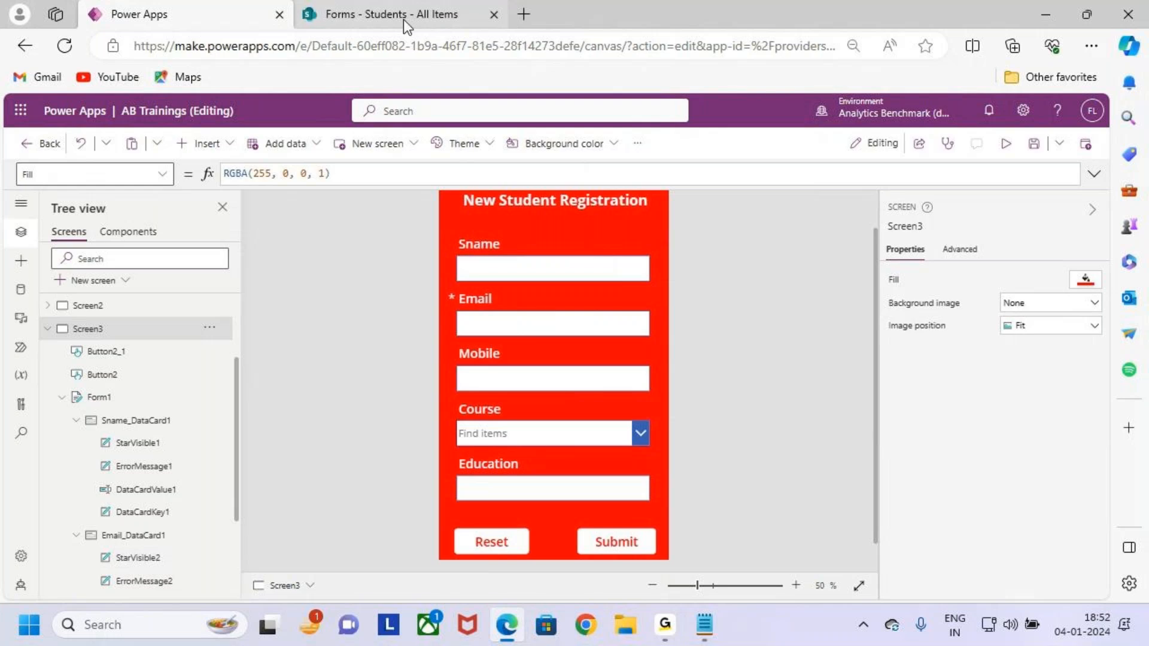
key(ctrl+2)
drag(445, 222, 662, 517)
mouse_move(635, 377)
mouse_down()
mouse_move(653, 411)
mouse_move(798, 251)
mouse_up()
Open the SharePoint Students list settings and scroll down to its Columns section.
key(Escape)
click(380, 4)
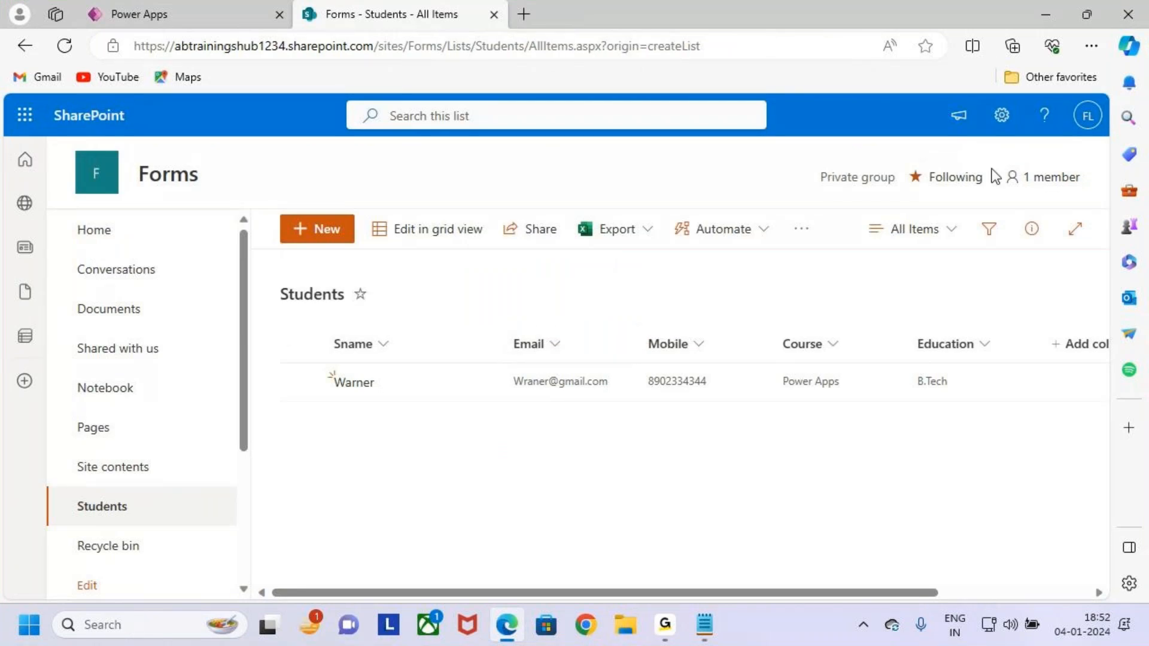
click(1002, 114)
click(874, 305)
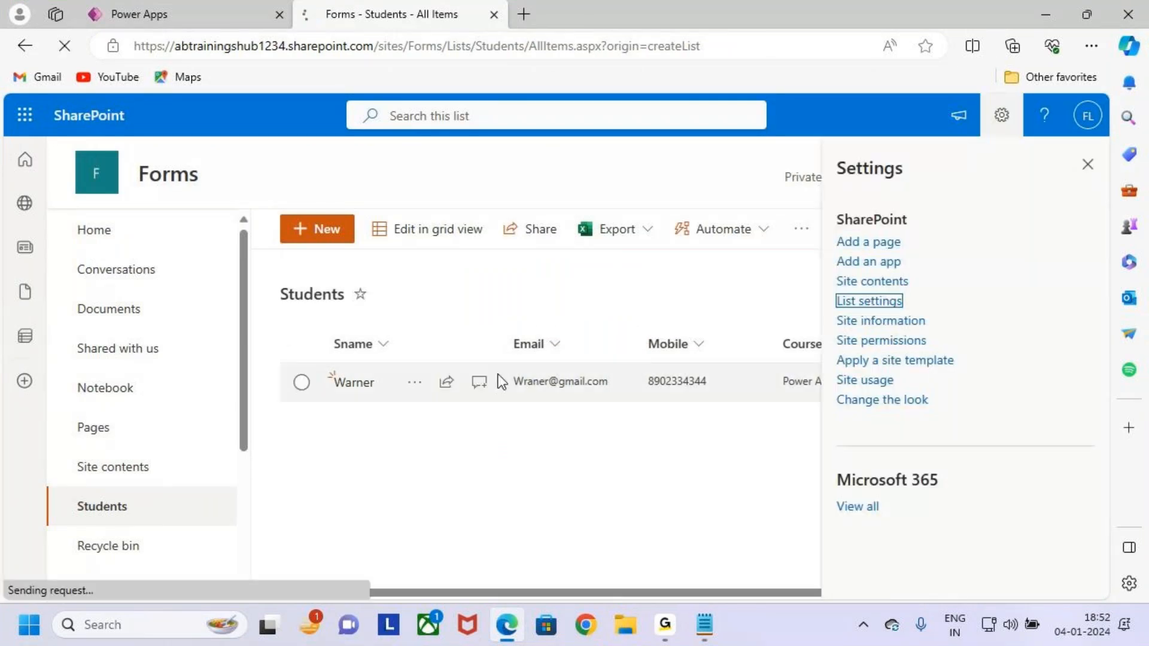
click(320, 419)
scroll(321, 427, down, 4)
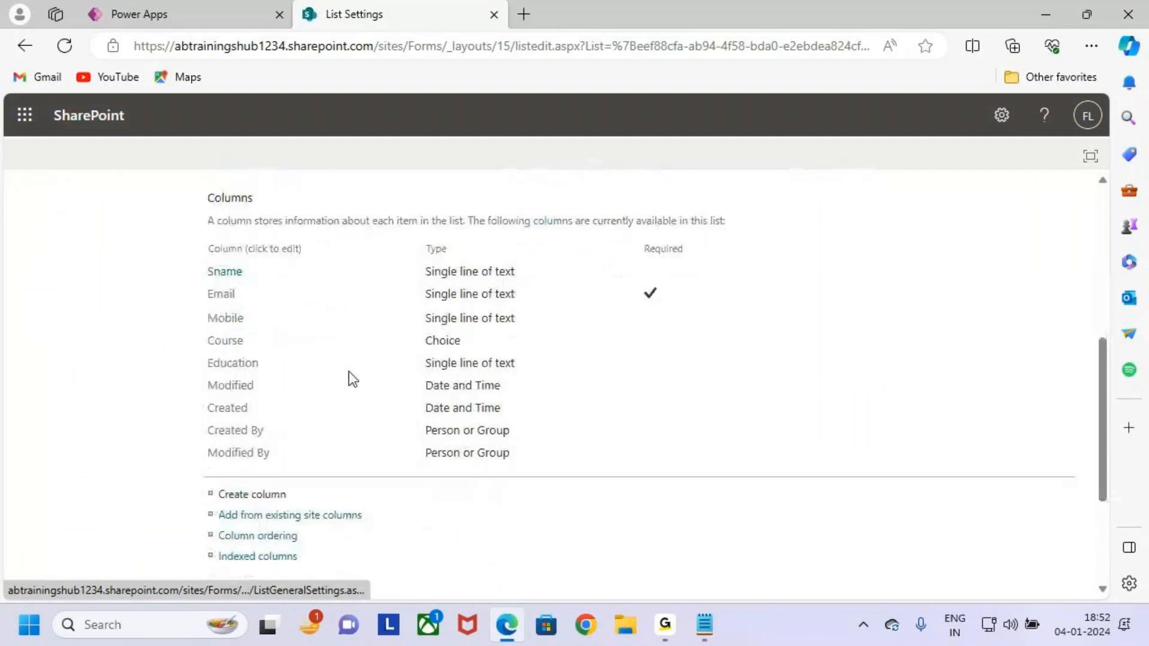
Annotate the column rows, ticking Email's Required checkmark and outlining the Email row.
key(ctrl+2)
drag(196, 254, 692, 378)
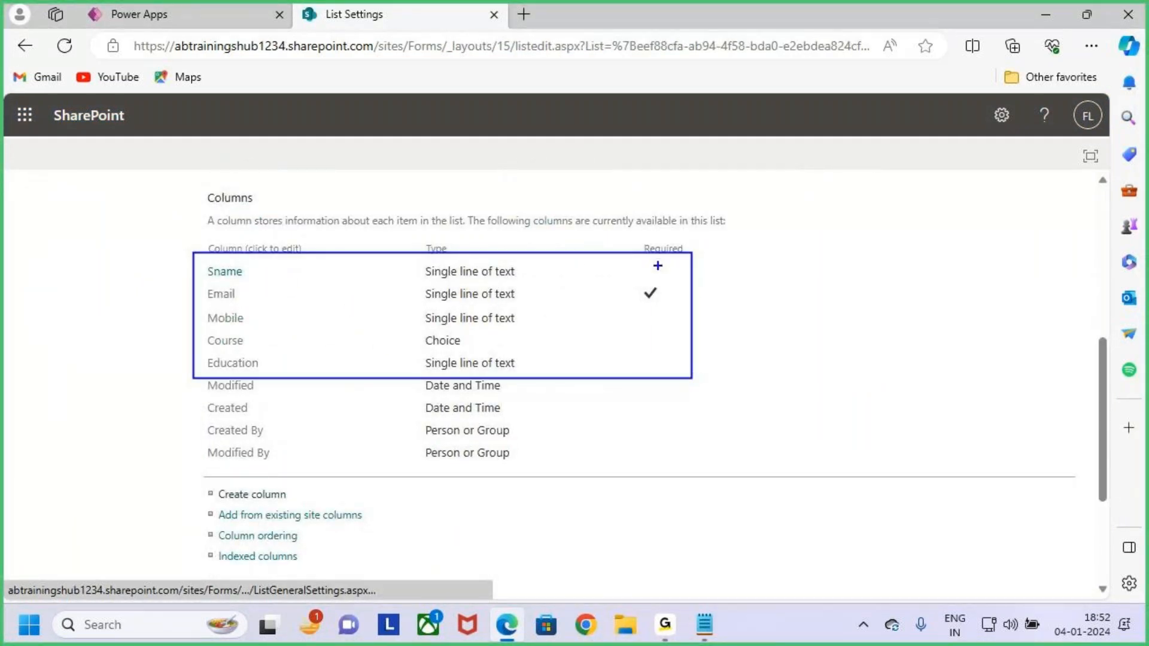
key(e)
mouse_move(201, 233)
mouse_down()
mouse_move(362, 319)
mouse_move(711, 371)
mouse_up()
mouse_move(634, 284)
mouse_down()
mouse_move(652, 297)
mouse_move(668, 279)
mouse_up()
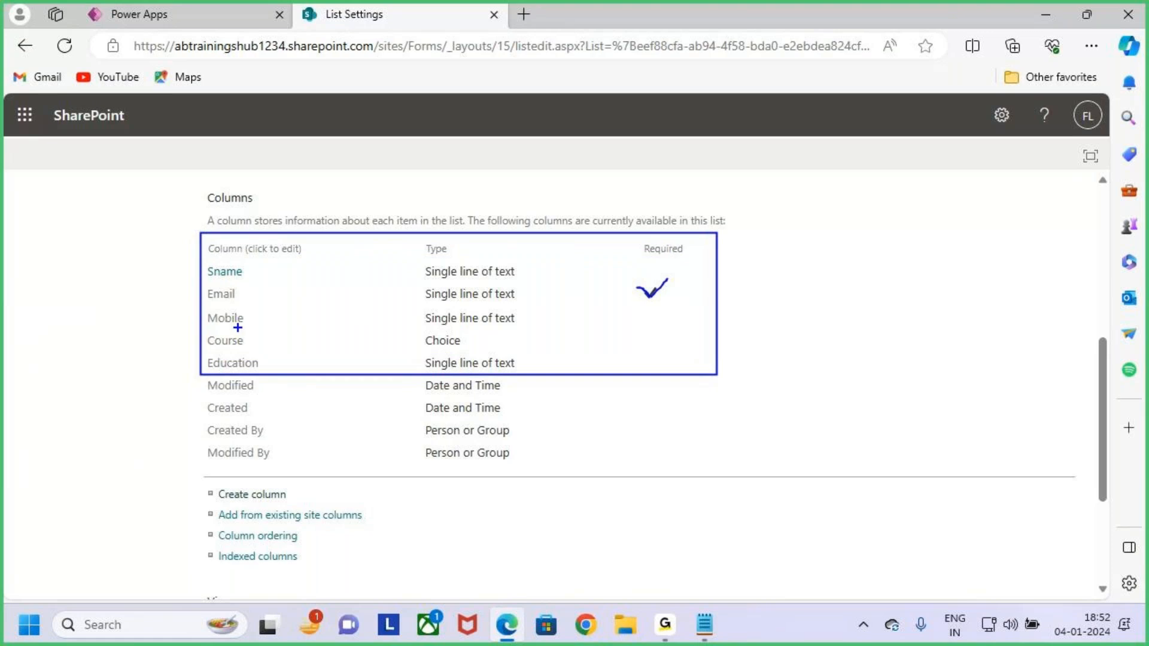
mouse_move(196, 282)
mouse_down()
mouse_move(259, 300)
mouse_move(674, 299)
mouse_up()
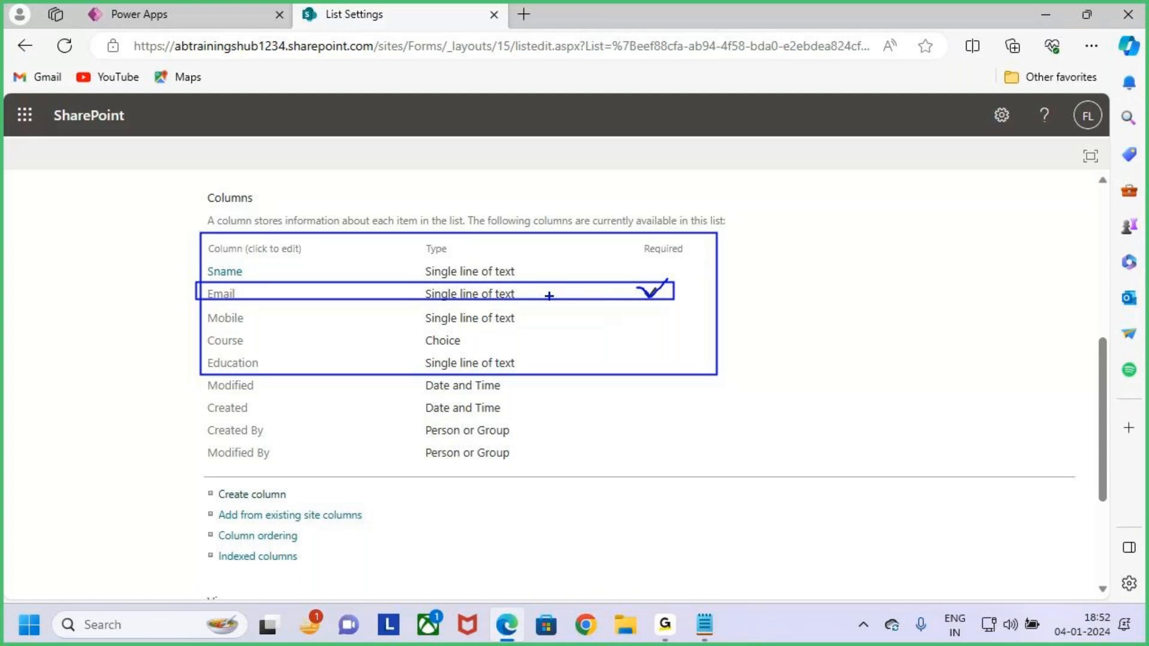
key(Escape)
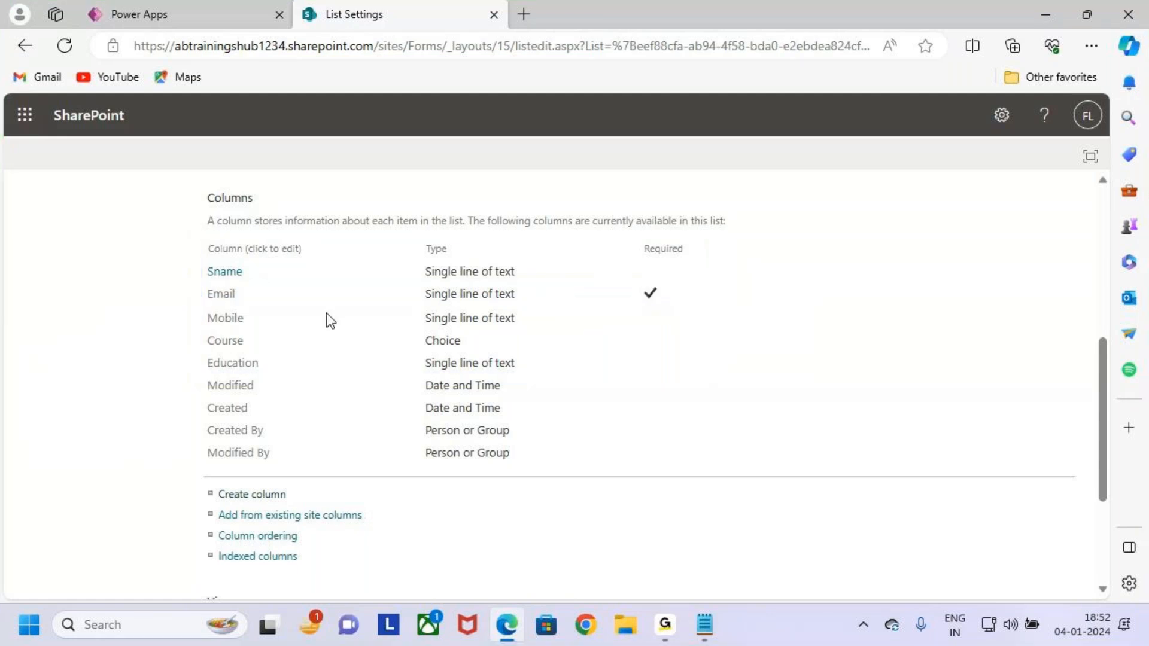
Outline the Email column name and its Required mark, then the Sname to Education rows.
key(ctrl+2)
drag(203, 284, 267, 303)
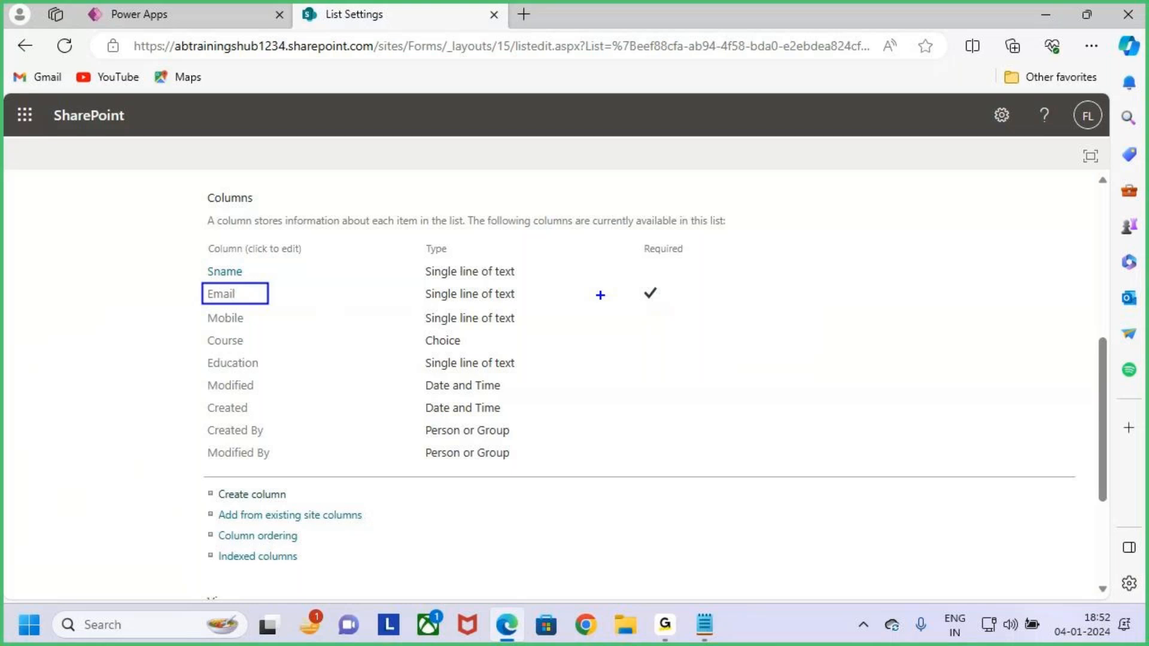
drag(628, 274, 677, 312)
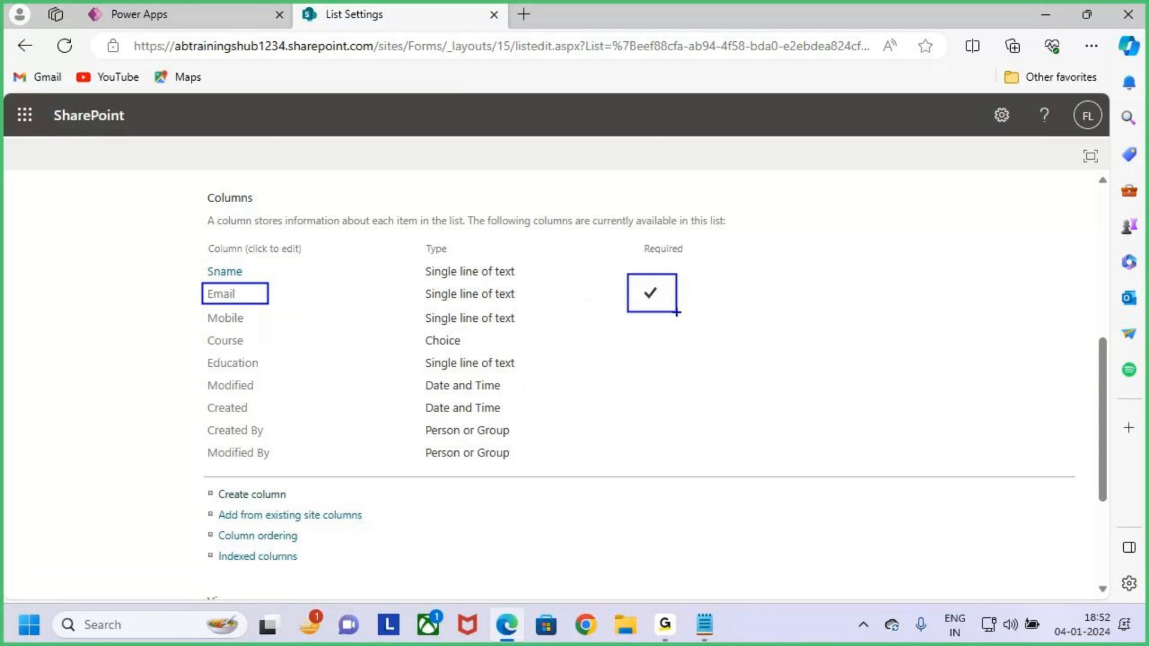
key(Escape)
key(ctrl+2)
mouse_move(199, 260)
mouse_down()
mouse_move(403, 350)
mouse_move(580, 395)
mouse_move(677, 369)
mouse_up()
drag(652, 316, 733, 247)
key(Escape)
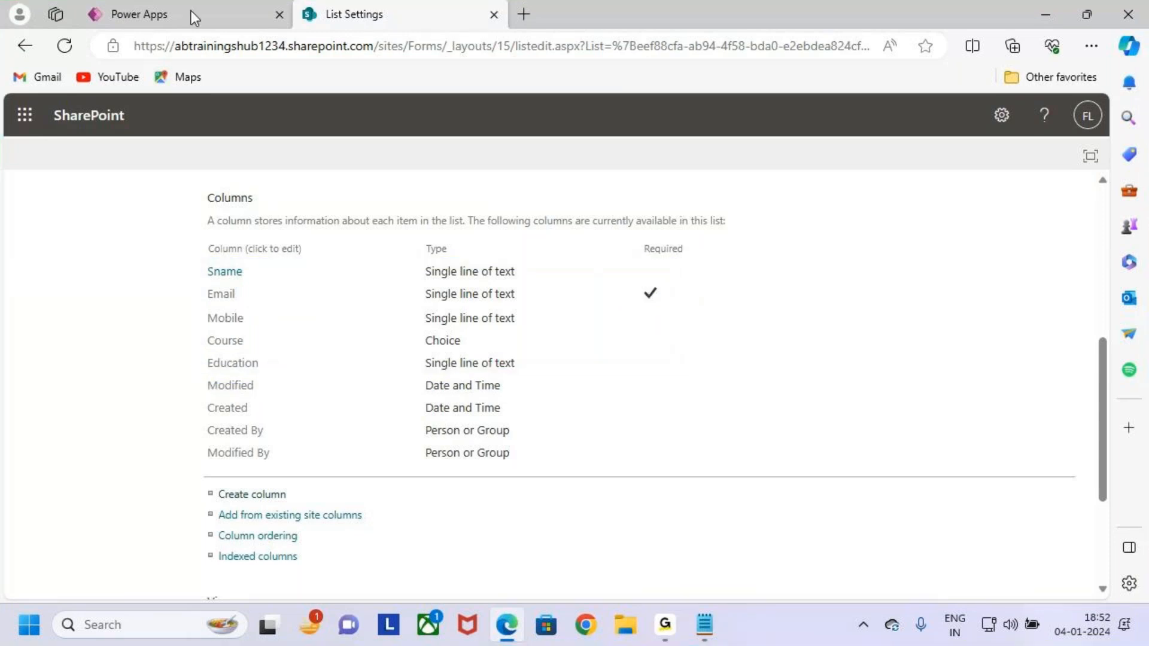
click(192, 12)
Annotate the form fields, highlighting the List Settings tab and Email's required asterisk.
key(ctrl+2)
drag(440, 237, 674, 523)
mouse_move(468, 310)
mouse_down()
mouse_move(509, 299)
mouse_move(459, 315)
mouse_up()
drag(403, 3, 403, 77)
mouse_move(400, 6)
mouse_down()
mouse_move(368, 46)
mouse_move(435, 71)
mouse_up()
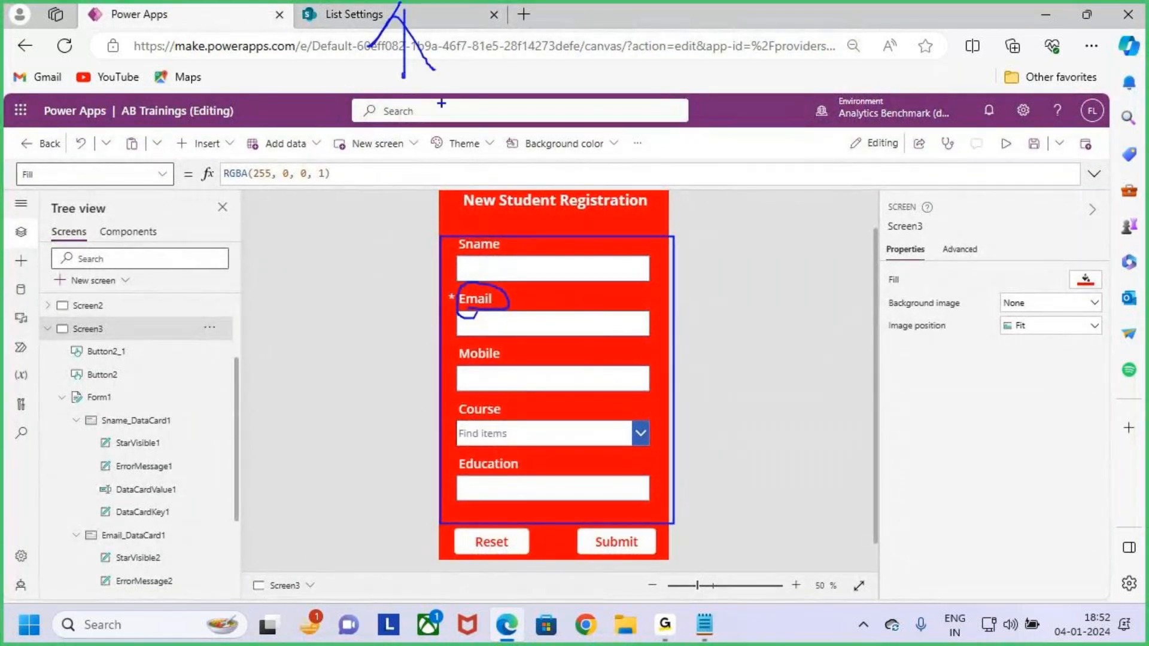
drag(464, 285, 460, 274)
key(Escape)
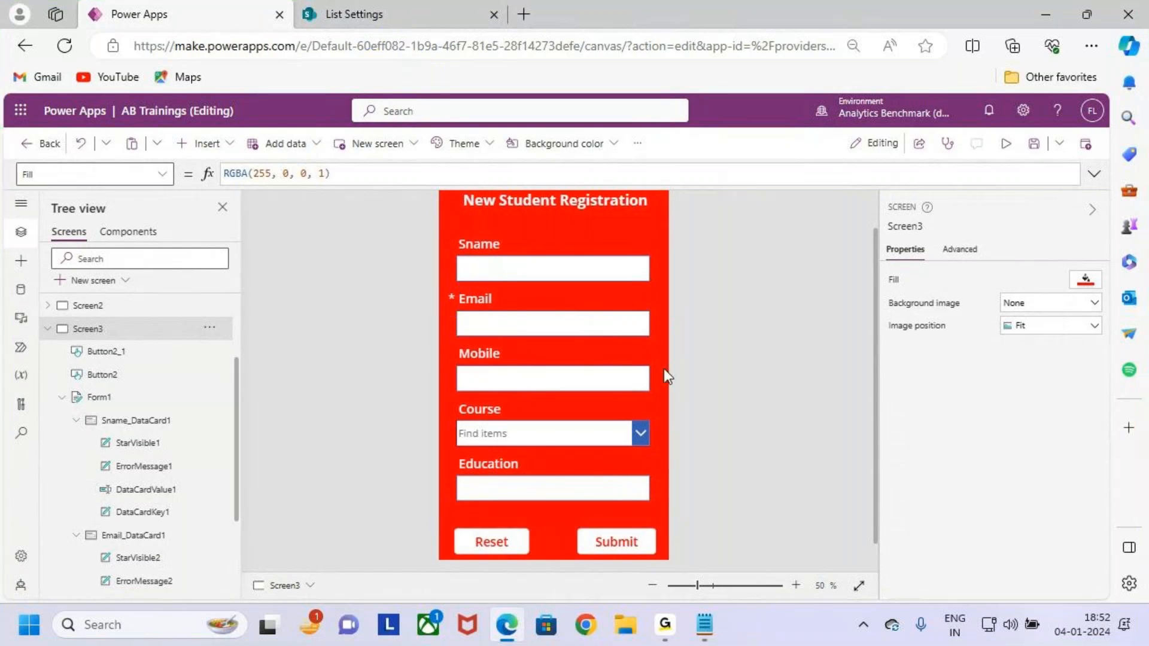
Select the Mobile data card on the form and mark its label.
scroll(674, 385, down, 1)
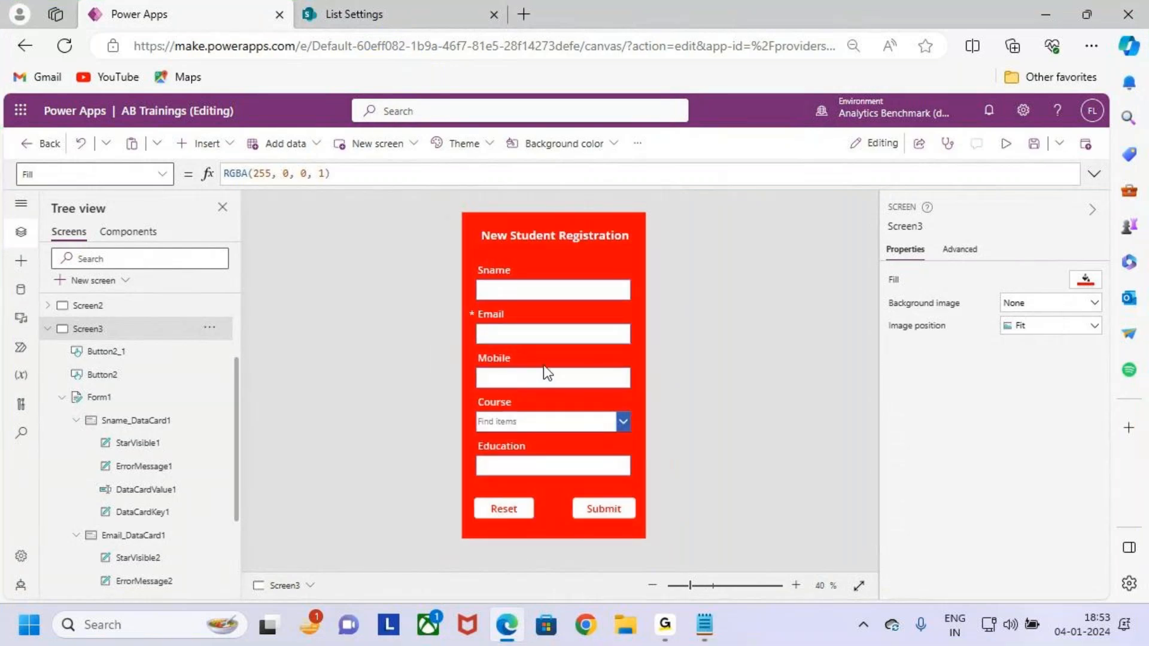
click(510, 367)
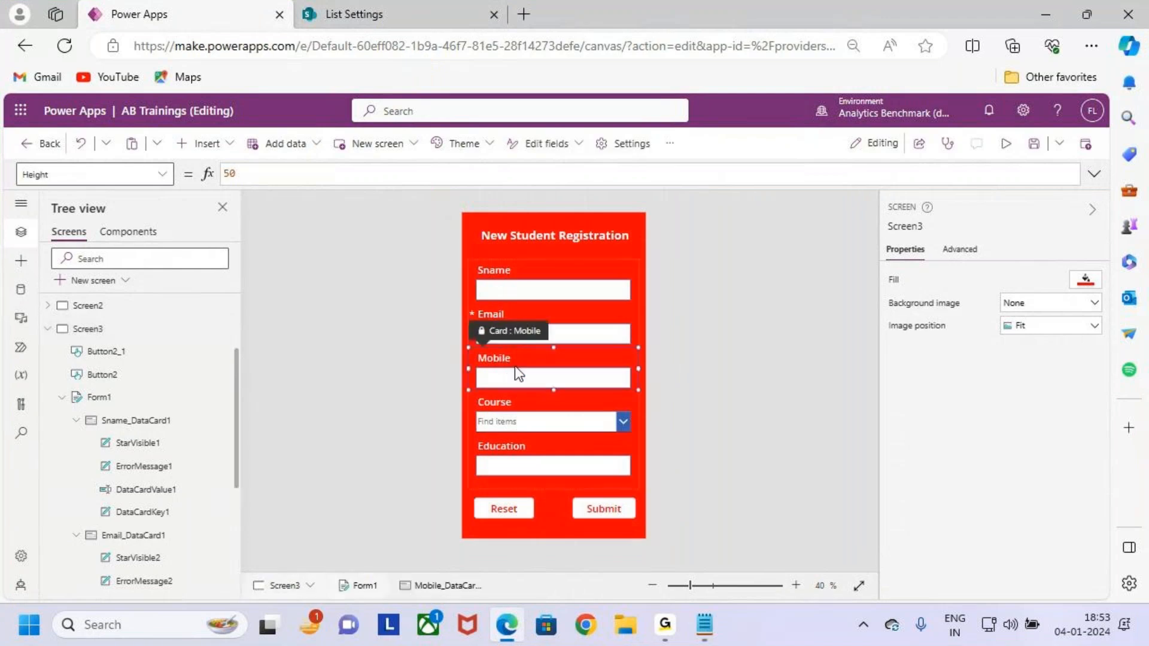
key(ctrl+2)
drag(518, 367, 553, 328)
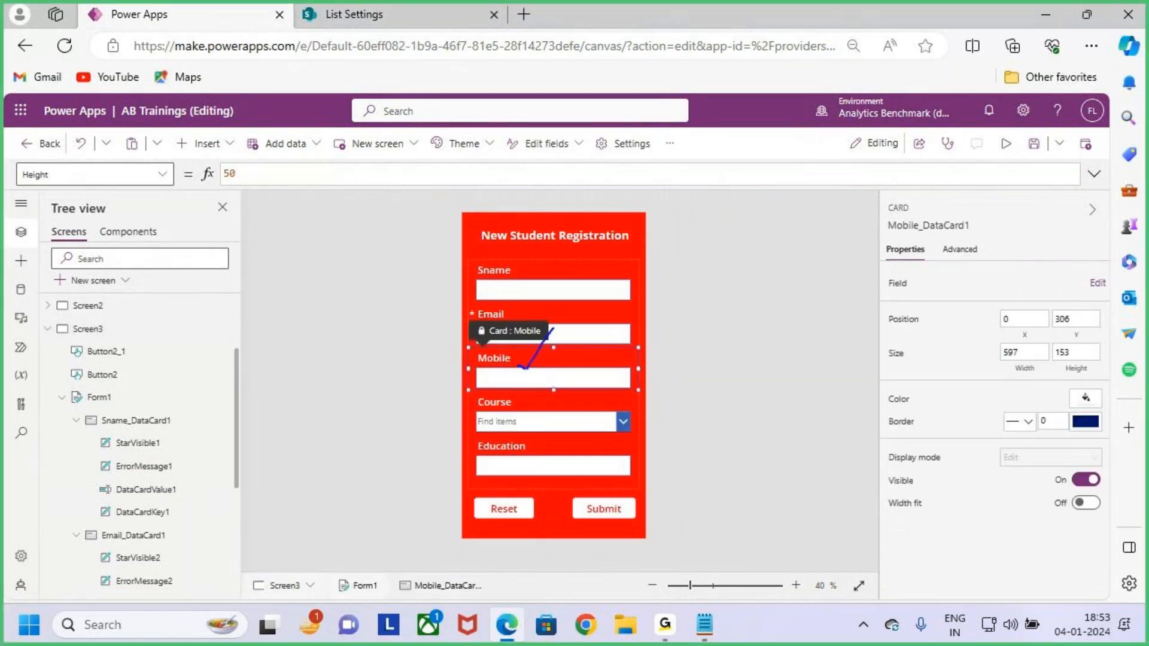
key(Escape)
Highlight the Mobile column in SharePoint List Settings, then return and minimize the browser.
click(390, 9)
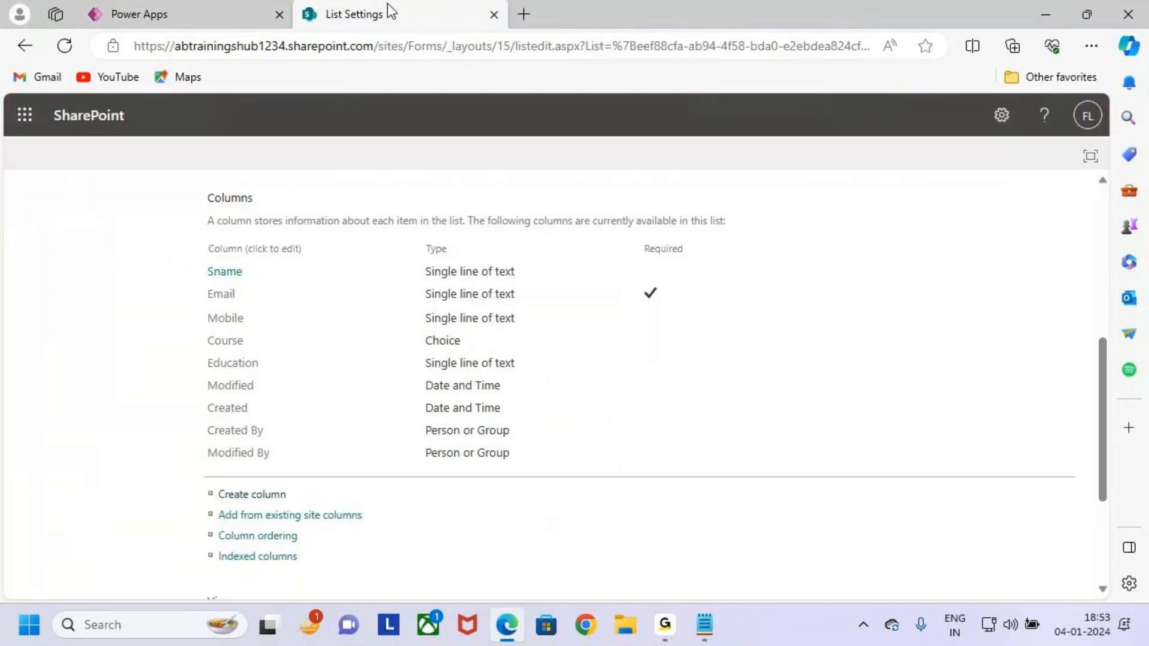
key(ctrl+2)
drag(201, 306, 691, 330)
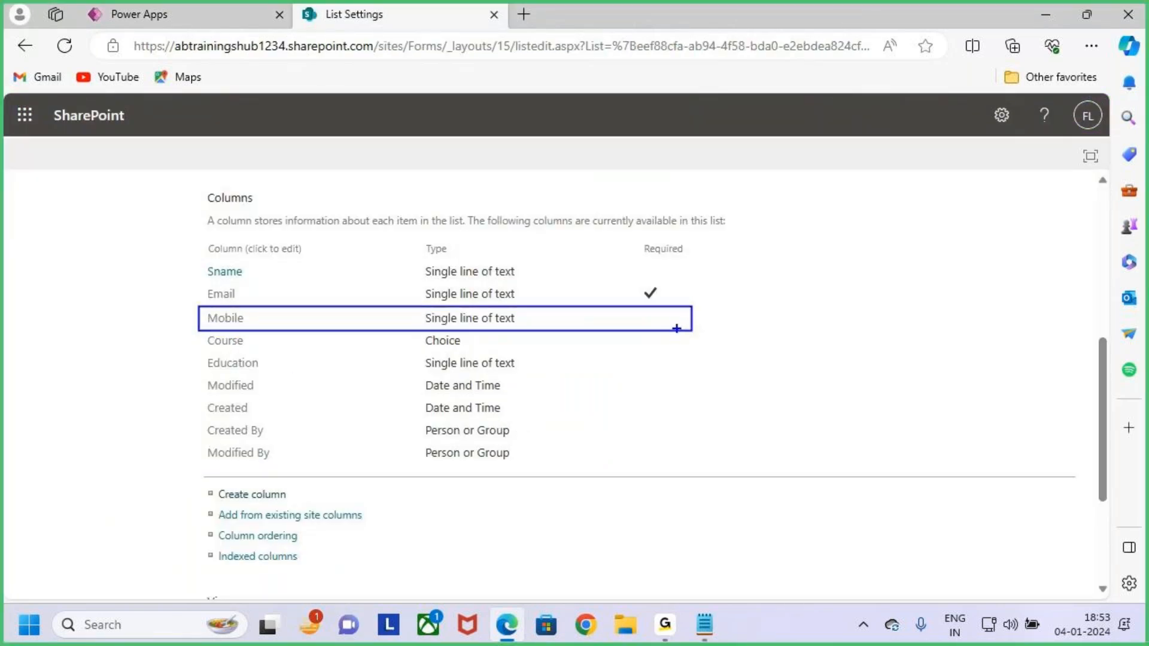
key(Escape)
key(ctrl+1)
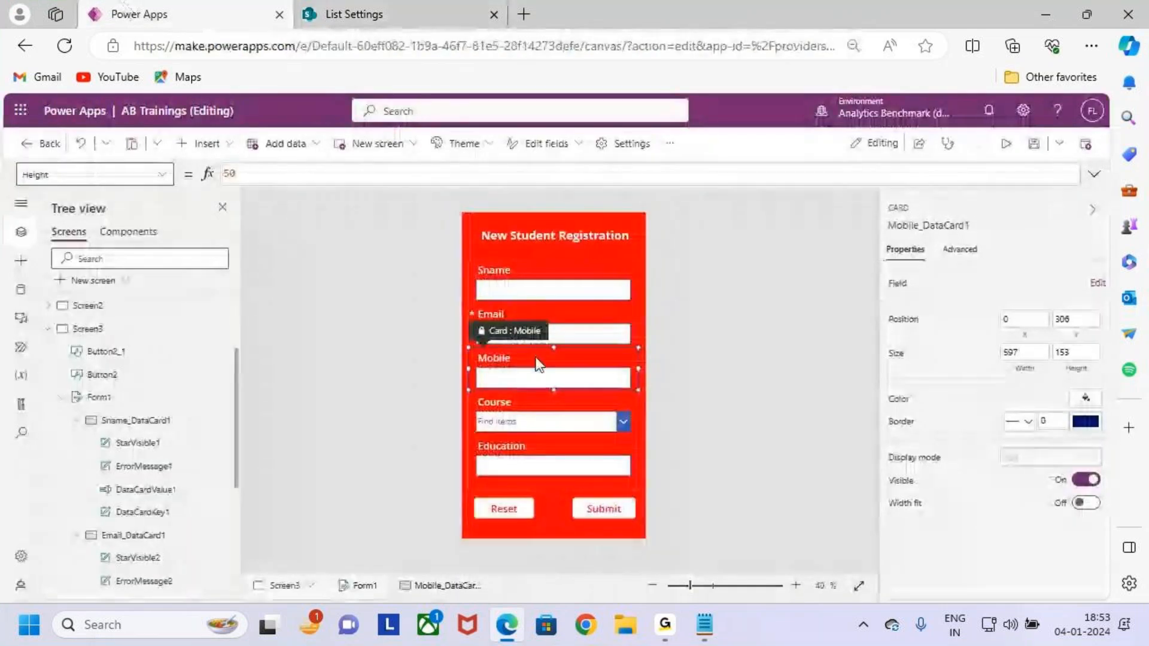
click(1048, 20)
drag(56, 299, 188, 300)
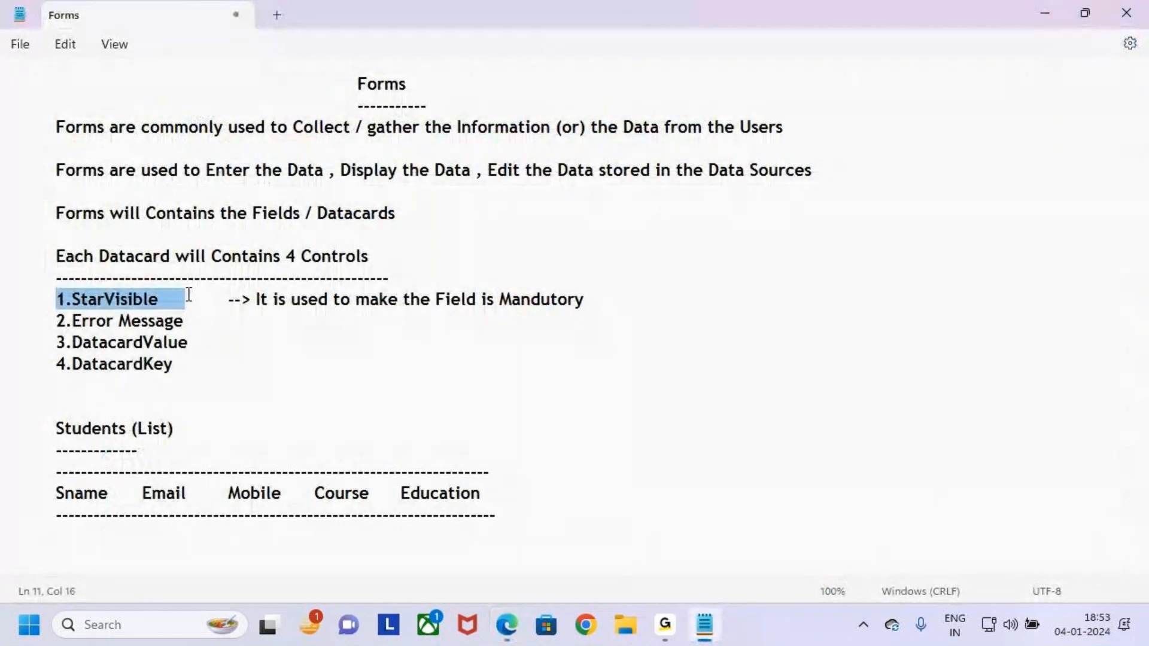
click(187, 321)
click(252, 300)
drag(57, 300, 133, 299)
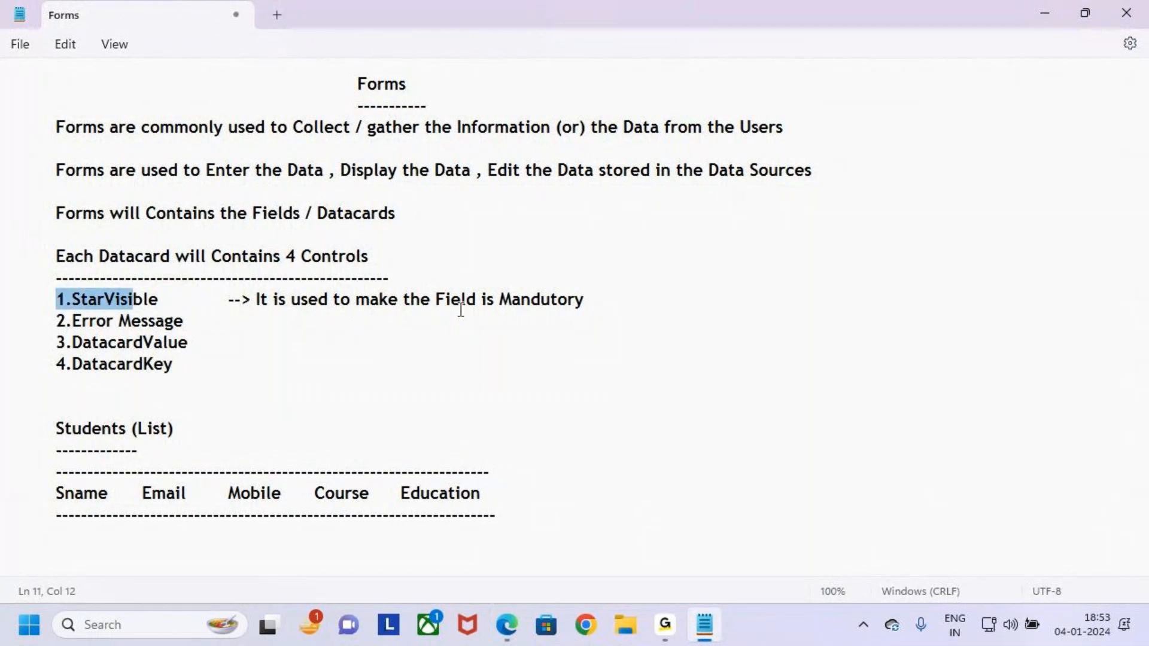
click(1043, 15)
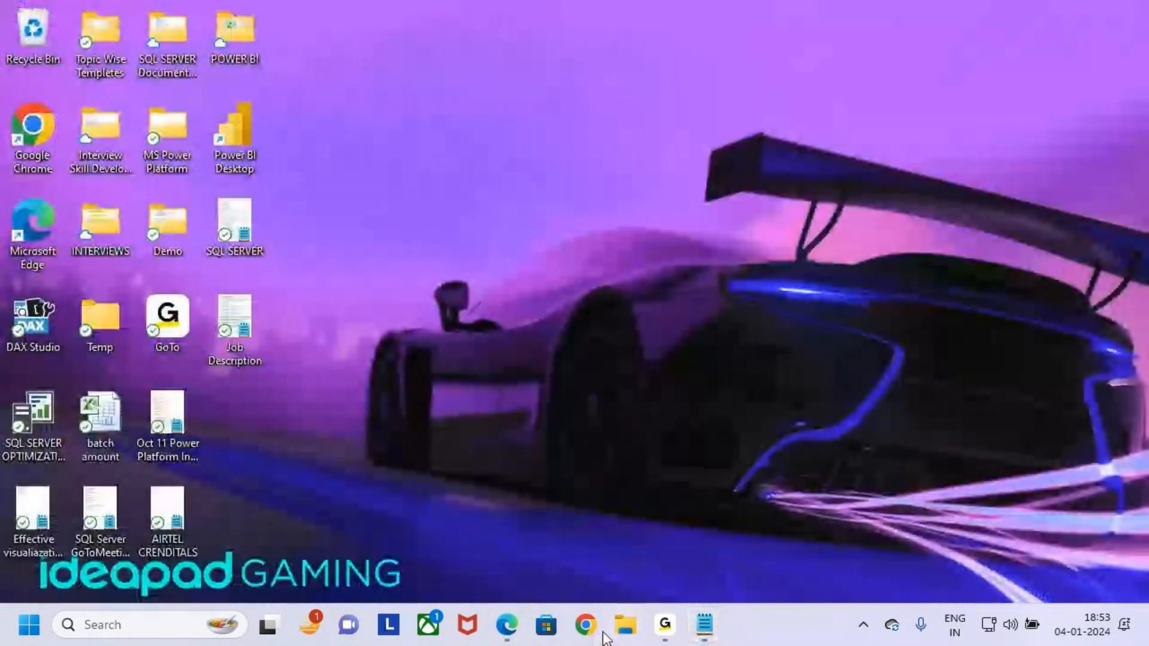
click(507, 625)
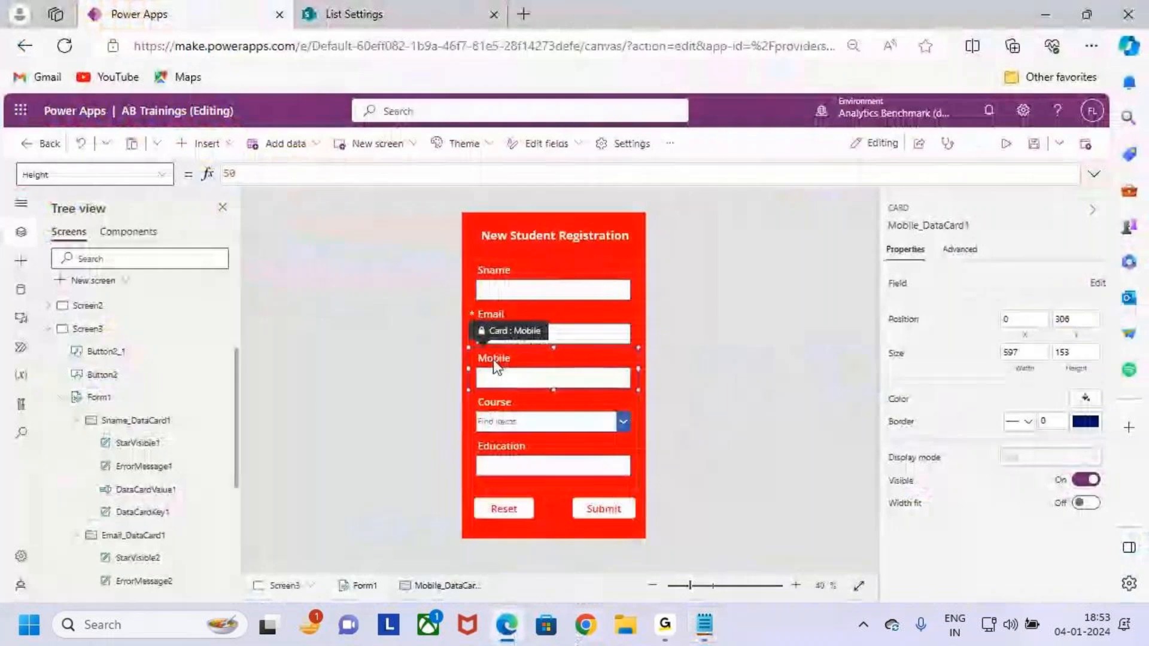
Collapse the Sname, Email and Mobile data cards in the tree and highlight Mobile_DataCard1.
click(76, 372)
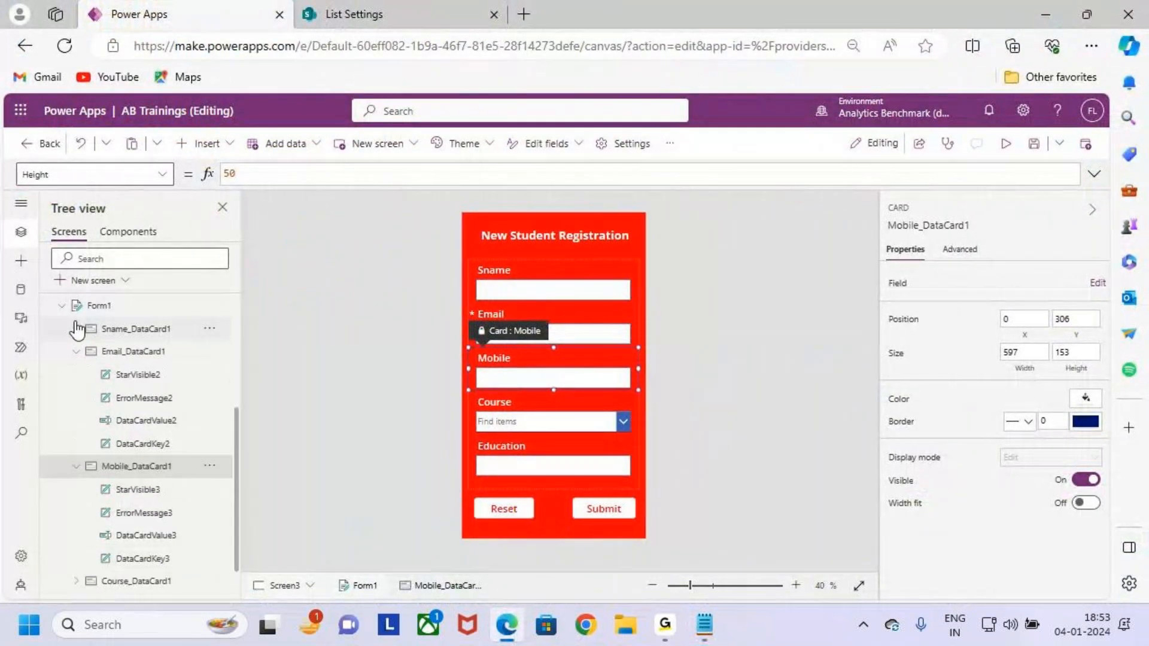
click(79, 387)
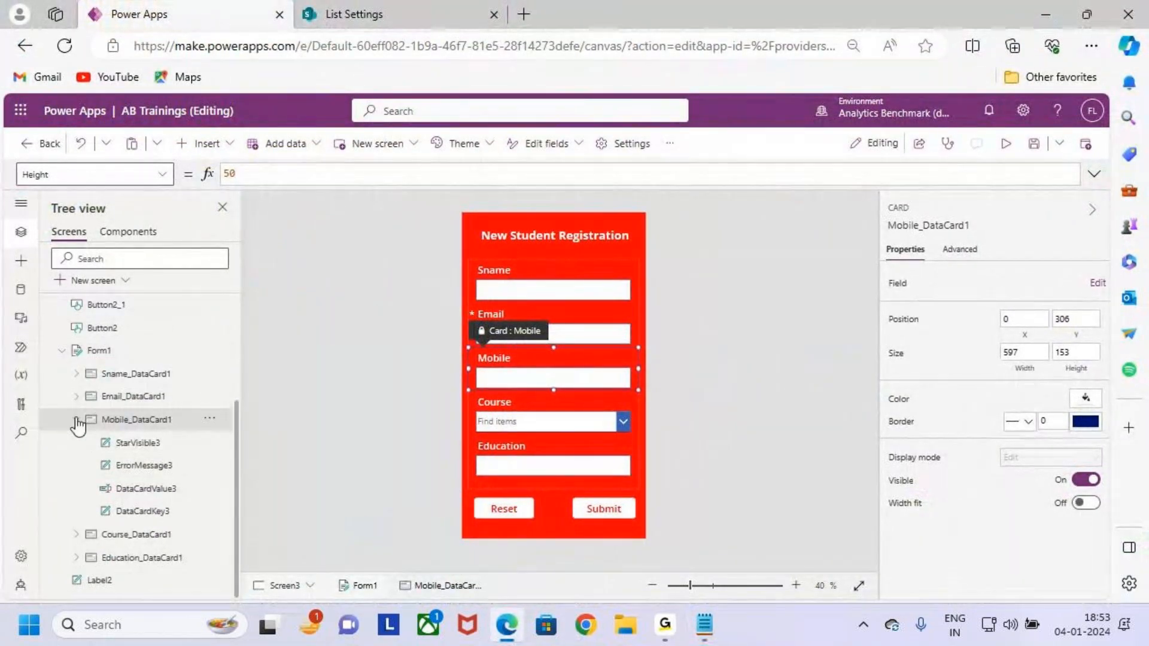
click(76, 419)
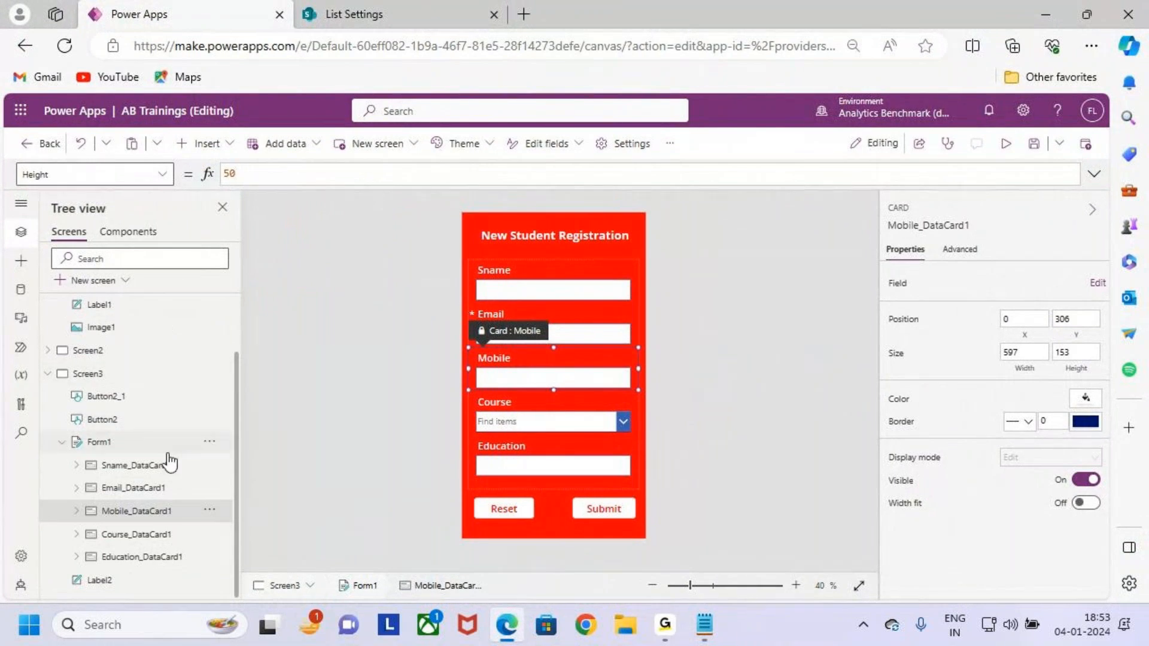
key(ctrl+2)
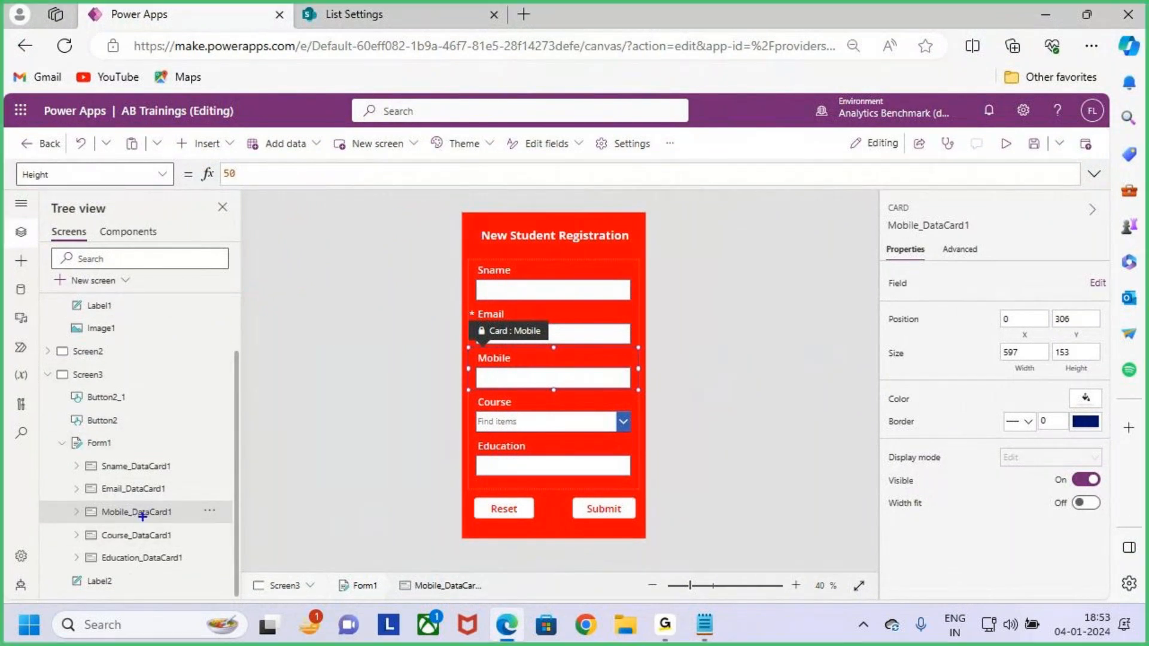
drag(92, 501, 185, 523)
key(Escape)
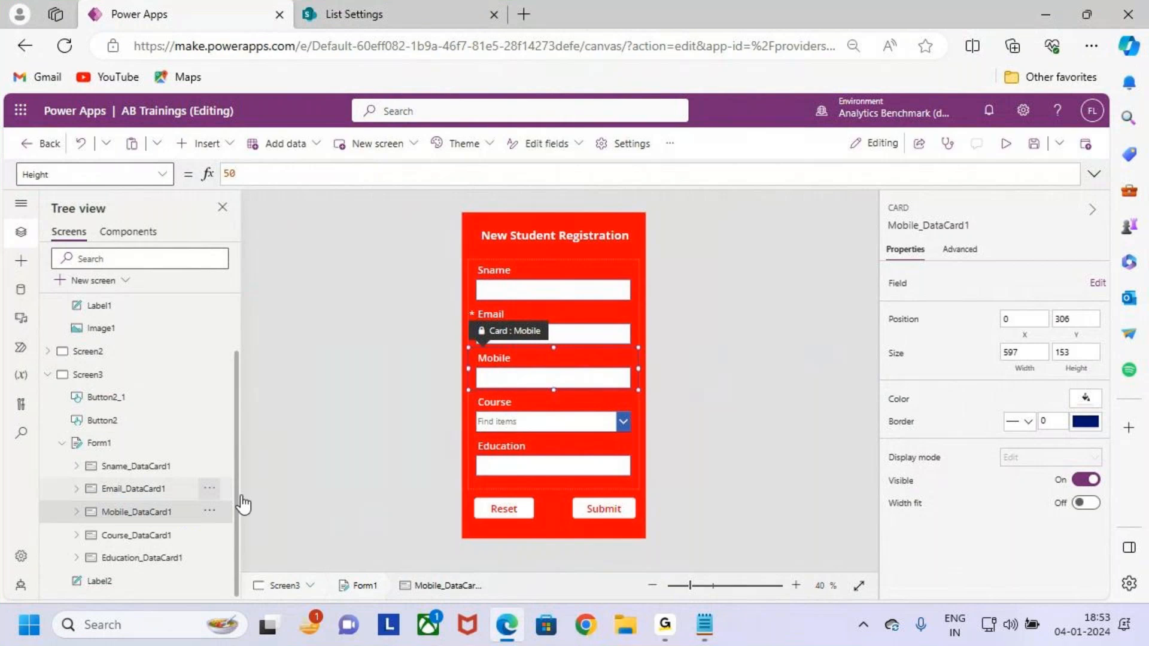
Choose Required from the Mobile card's property list.
click(162, 174)
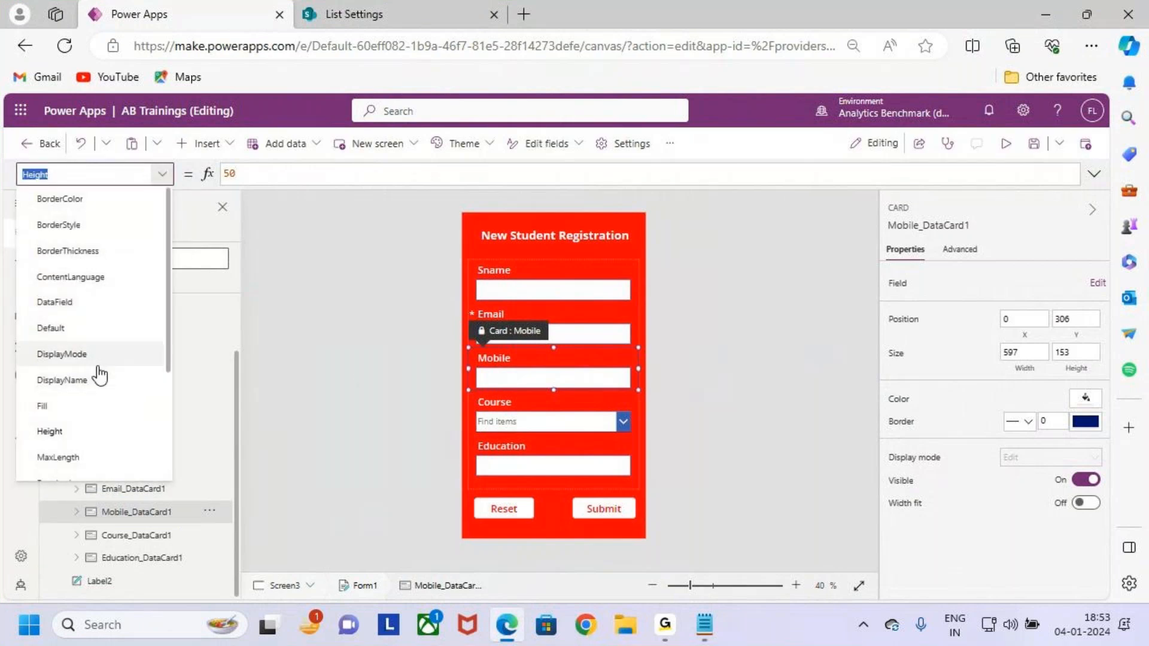
scroll(99, 368, down, 3)
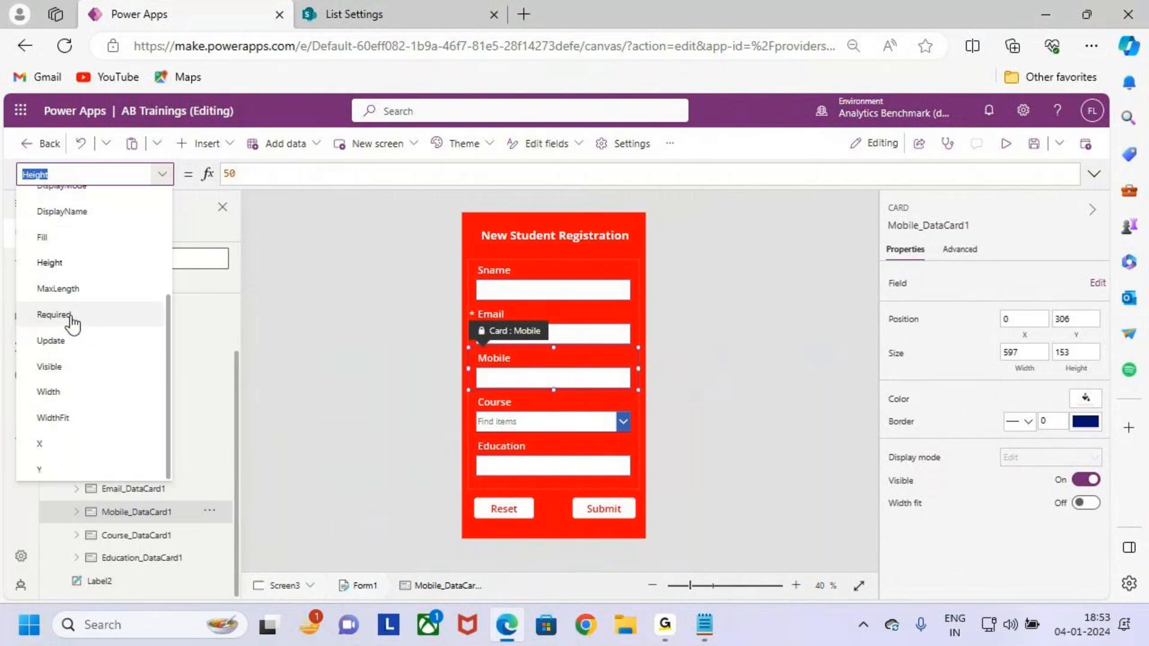
mouse_move(21, 304)
mouse_down()
mouse_move(106, 328)
mouse_move(145, 261)
mouse_up()
click(114, 315)
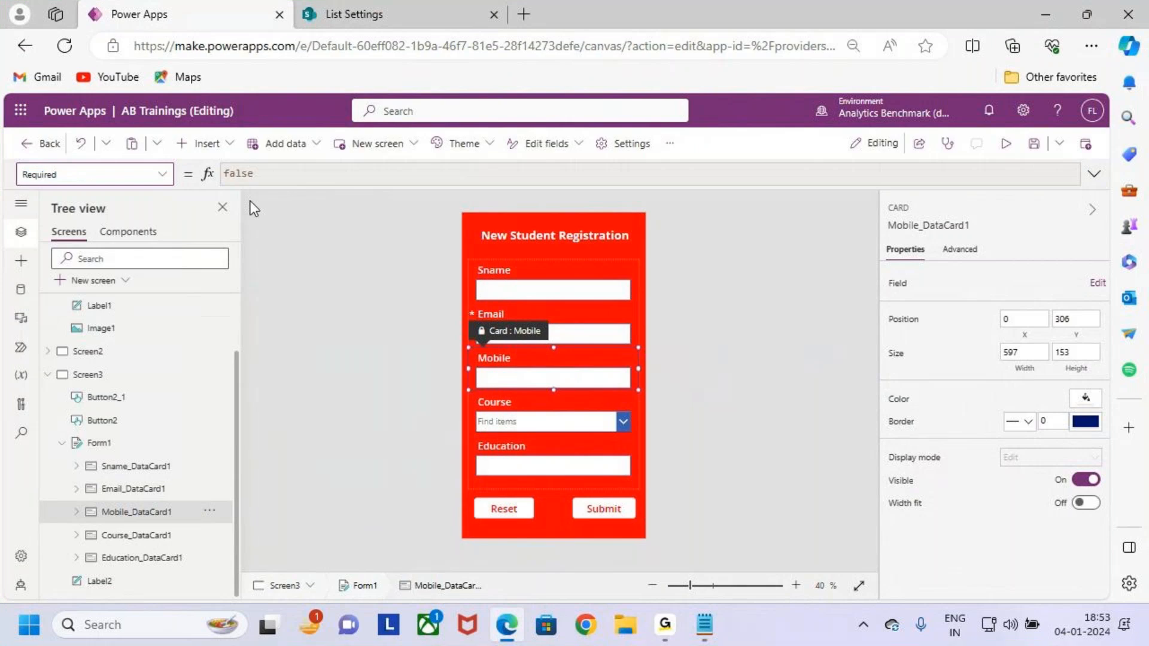
Annotate the false value, noting it should become true, with a 'Custom' remark.
key(ctrl+2)
drag(208, 157, 287, 195)
mouse_move(275, 175)
mouse_down()
mouse_move(311, 172)
mouse_move(322, 223)
mouse_up()
mouse_move(371, 153)
mouse_down()
mouse_move(376, 201)
mouse_move(421, 161)
mouse_move(485, 207)
mouse_up()
drag(399, 221, 505, 194)
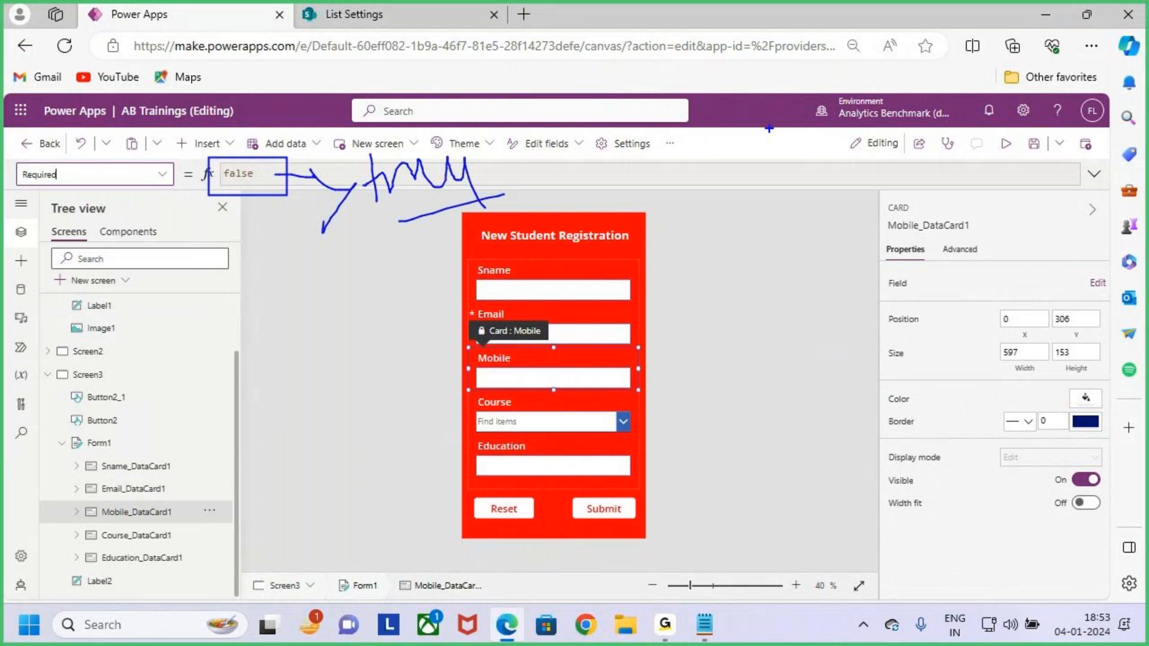
drag(611, 198, 664, 203)
drag(658, 185, 661, 229)
mouse_move(728, 178)
mouse_down()
mouse_move(712, 230)
mouse_move(796, 212)
mouse_up()
drag(835, 146, 840, 209)
mouse_move(828, 198)
mouse_down()
mouse_move(884, 179)
mouse_move(897, 188)
mouse_up()
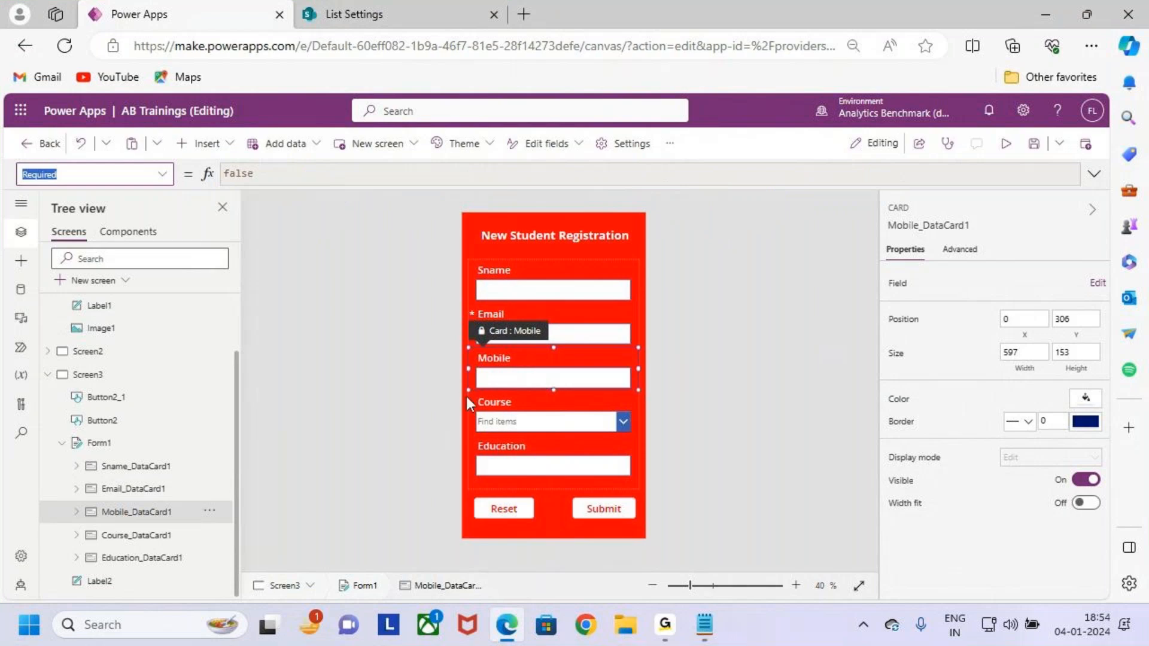
Select the Mobile card and highlight its Advanced settings for viewers.
click(130, 514)
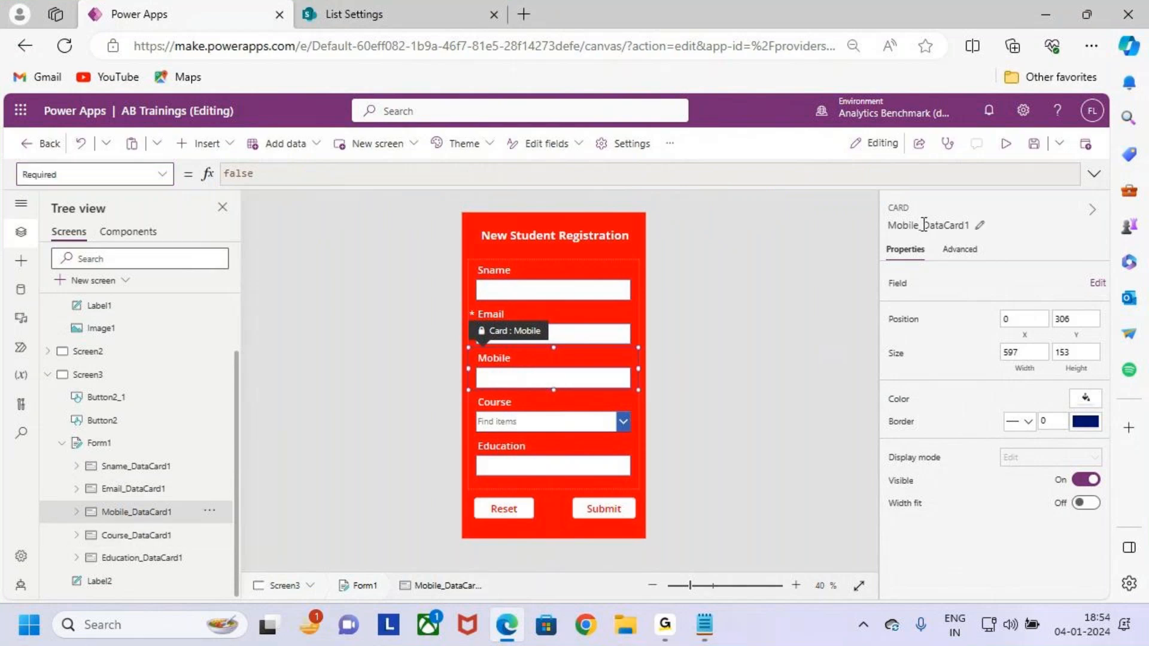
key(ctrl+2)
mouse_move(84, 500)
mouse_down()
mouse_move(191, 524)
mouse_move(237, 453)
mouse_up()
key(Escape)
key(ctrl+2)
drag(937, 238, 1001, 264)
drag(972, 244, 1013, 208)
key(Escape)
Unlock the Mobile card on the Advanced tab to allow changes.
click(961, 250)
key(ctrl+2)
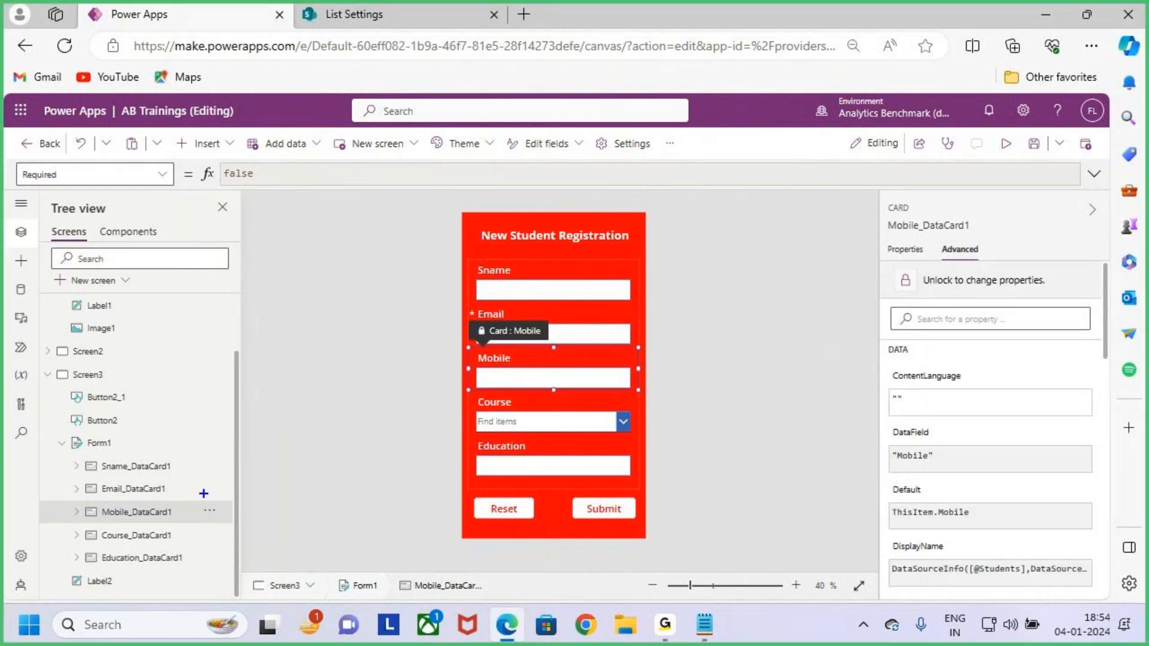
drag(88, 503, 189, 522)
drag(939, 281, 1047, 226)
key(Escape)
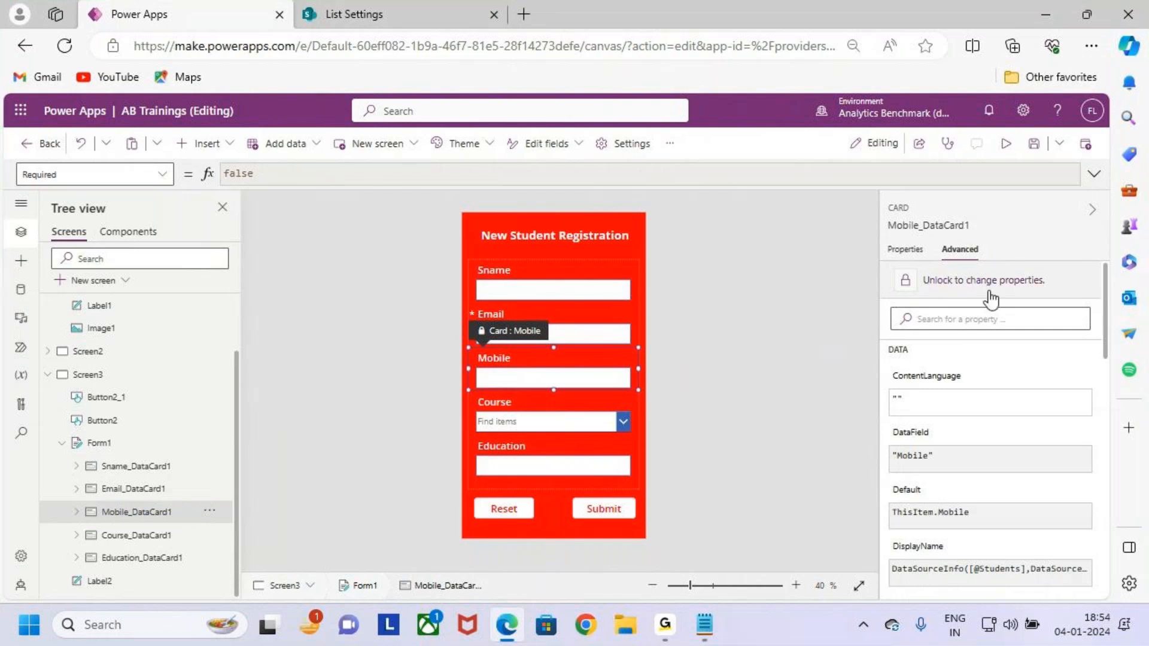
click(964, 280)
Change the Mobile card's Required formula from false to true.
click(905, 249)
click(90, 174)
click(261, 176)
drag(301, 177, 188, 175)
text(true)
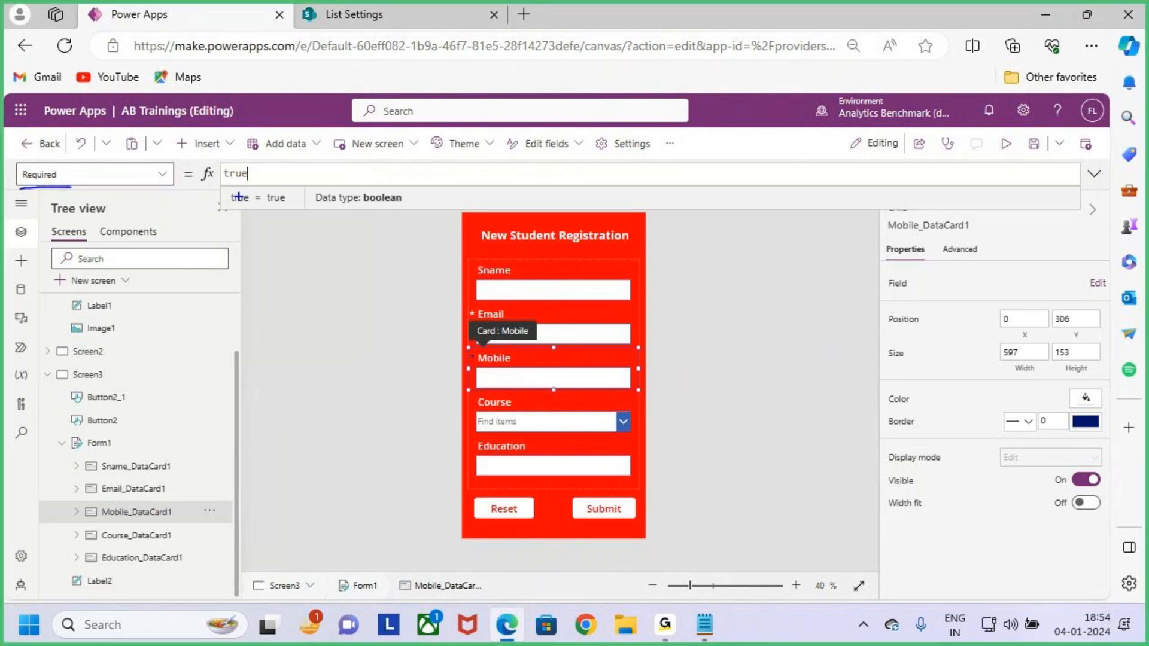
scroll(491, 383, up, 1)
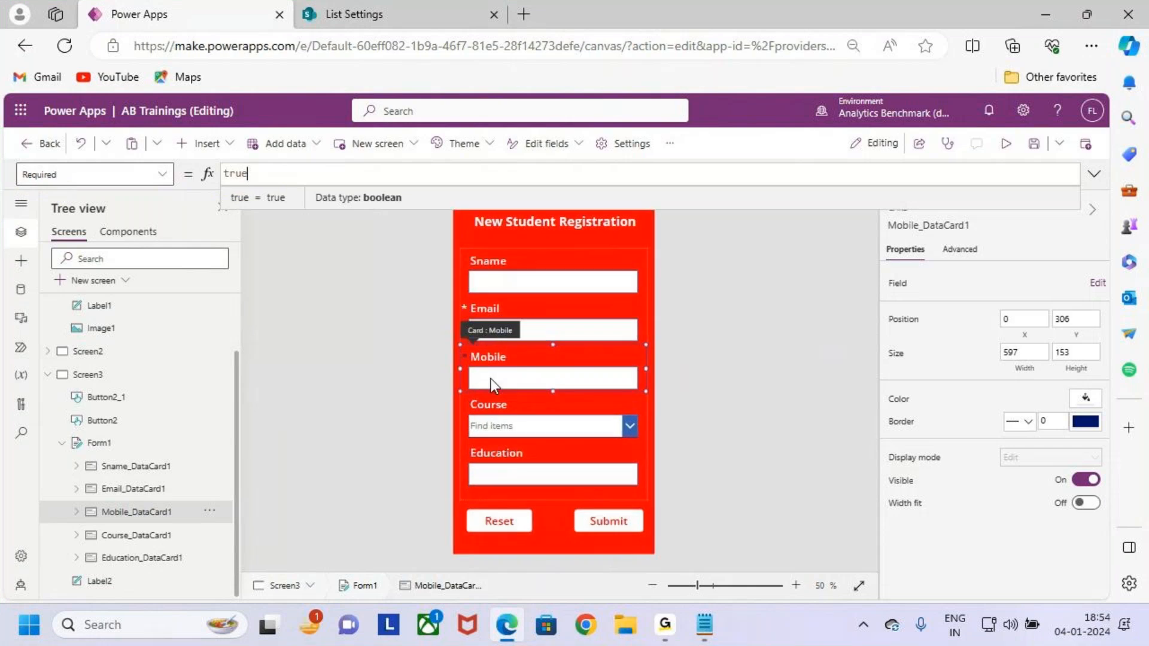
scroll(491, 379, up, 2)
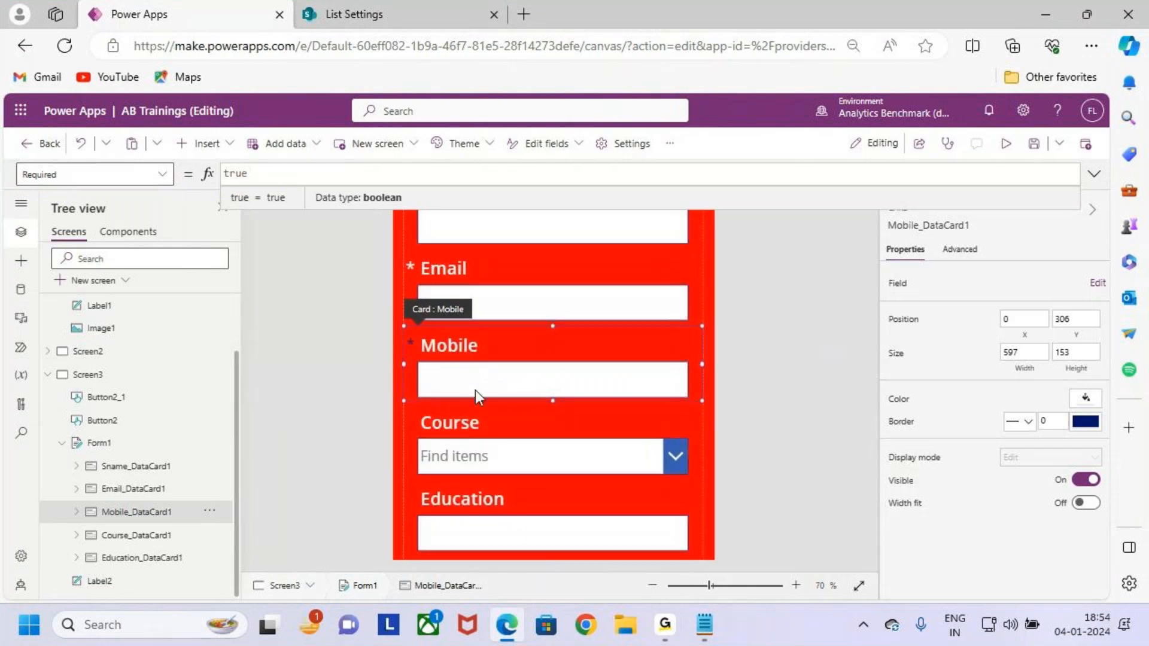
Set the font size of the star label beside Mobile to 26.
click(411, 343)
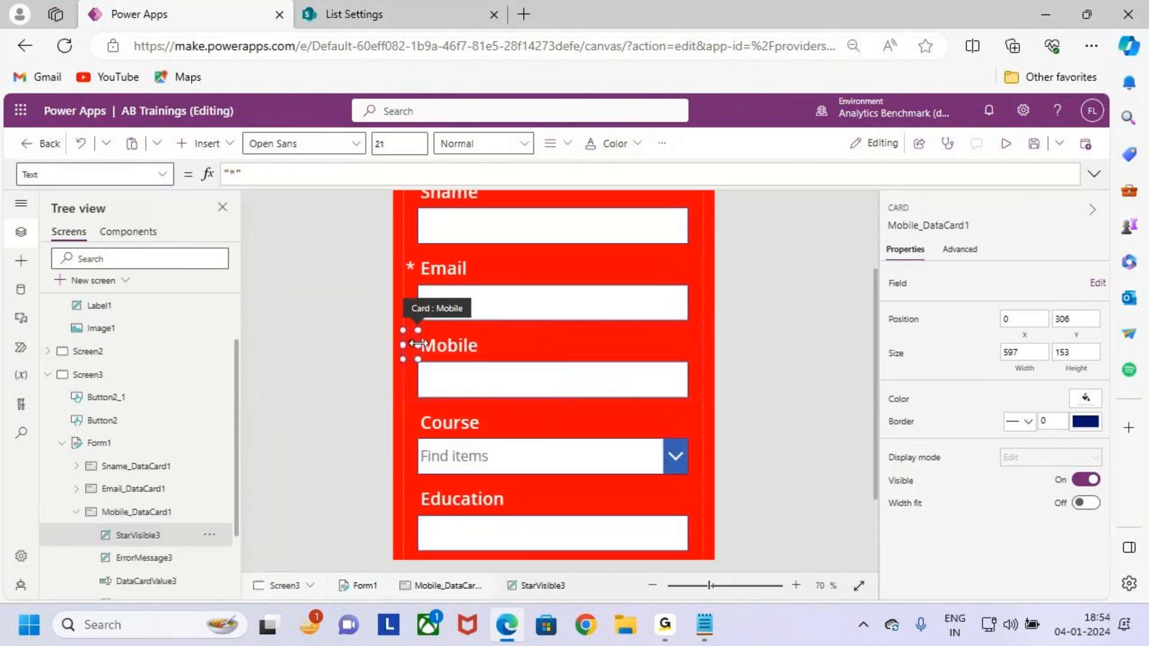
click(625, 145)
double_click(379, 143)
text(2)
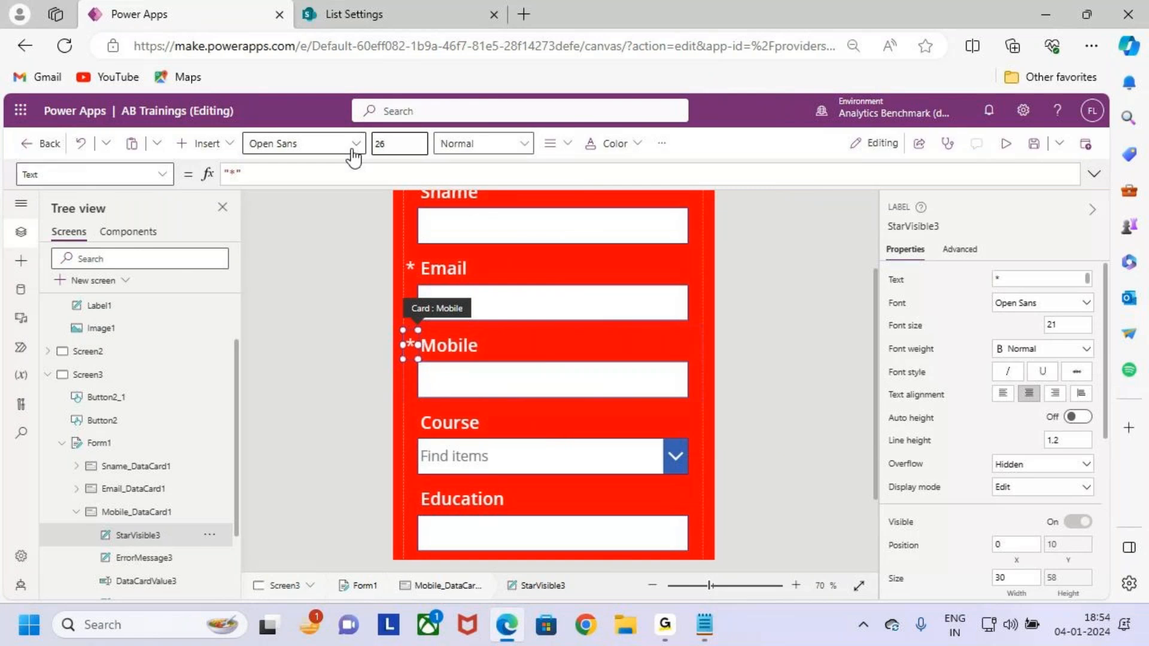
scroll(577, 382, down, 3)
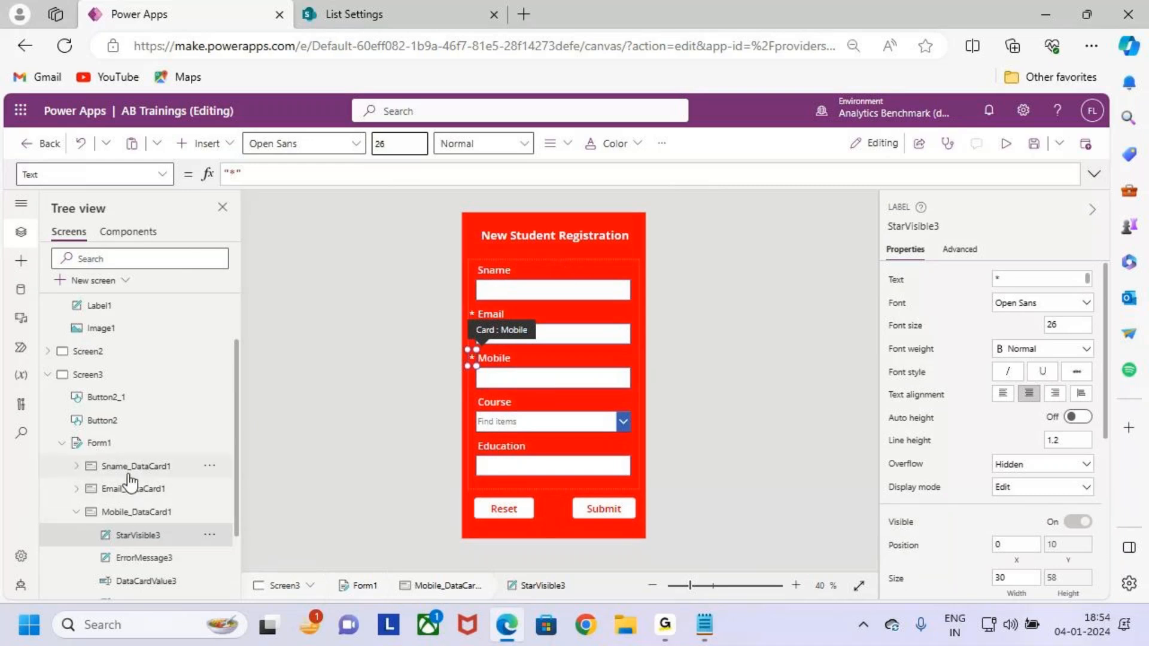
scroll(149, 478, down, 2)
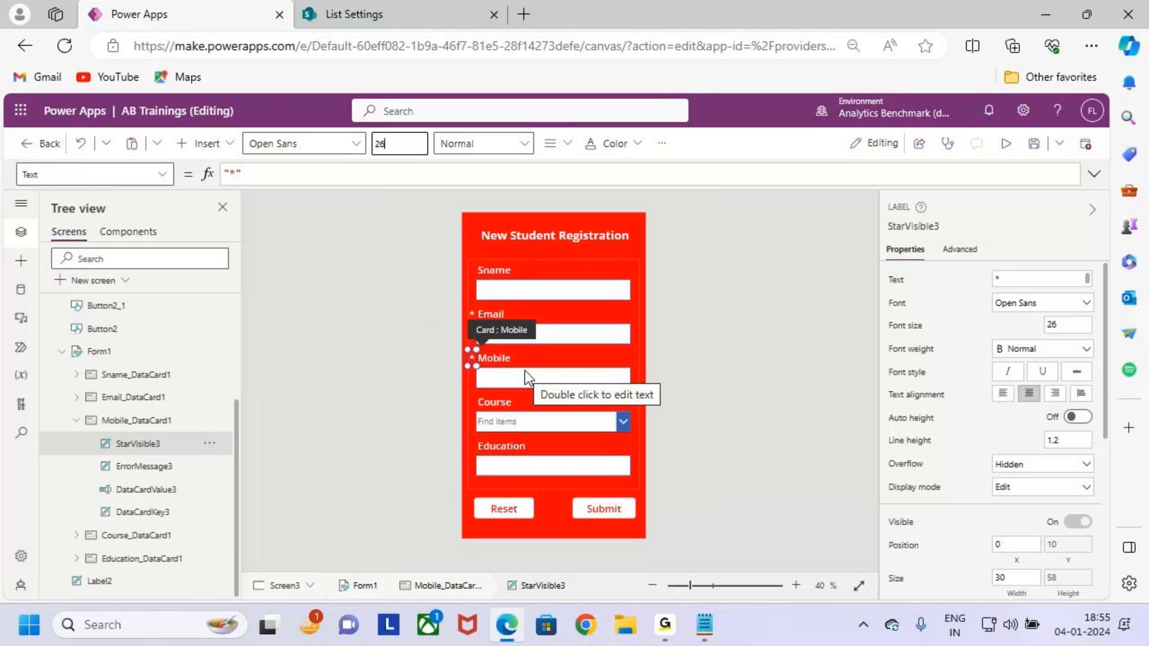
double_click(154, 449)
key(Escape)
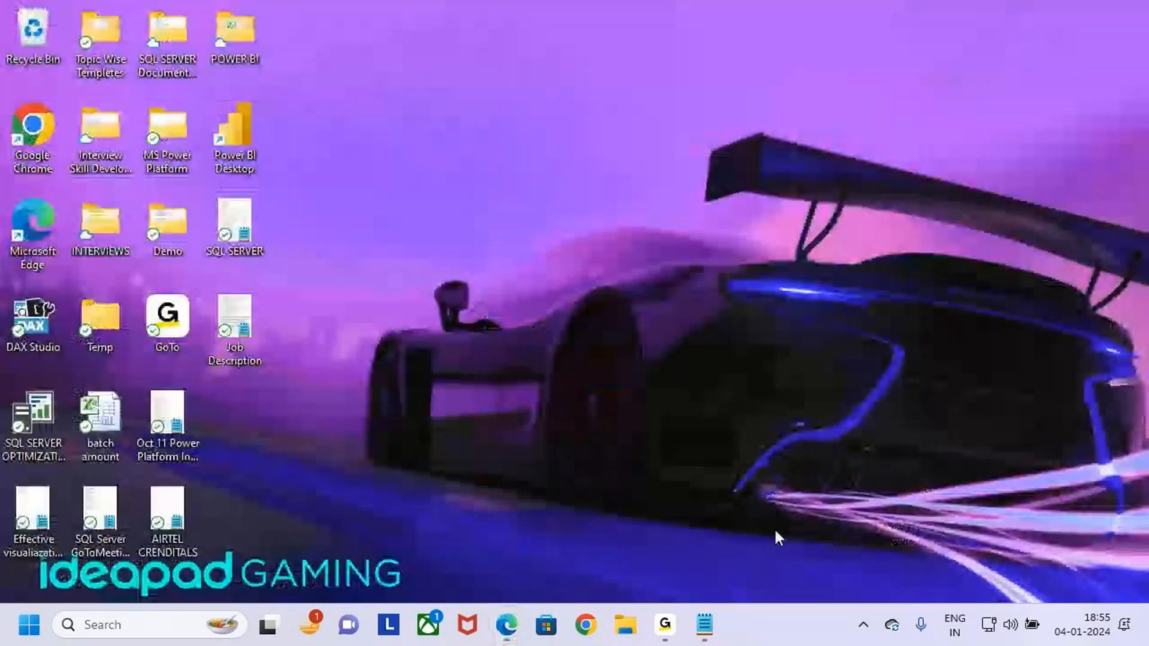
In the Forms notes, fix the spelling of '2.Error Message' and add a tab after it.
click(705, 625)
click(90, 324)
double_click(95, 321)
click(222, 321)
key(BackSpace)
text(essage)
key(Tab)
text(-->)
key(BackSpace)
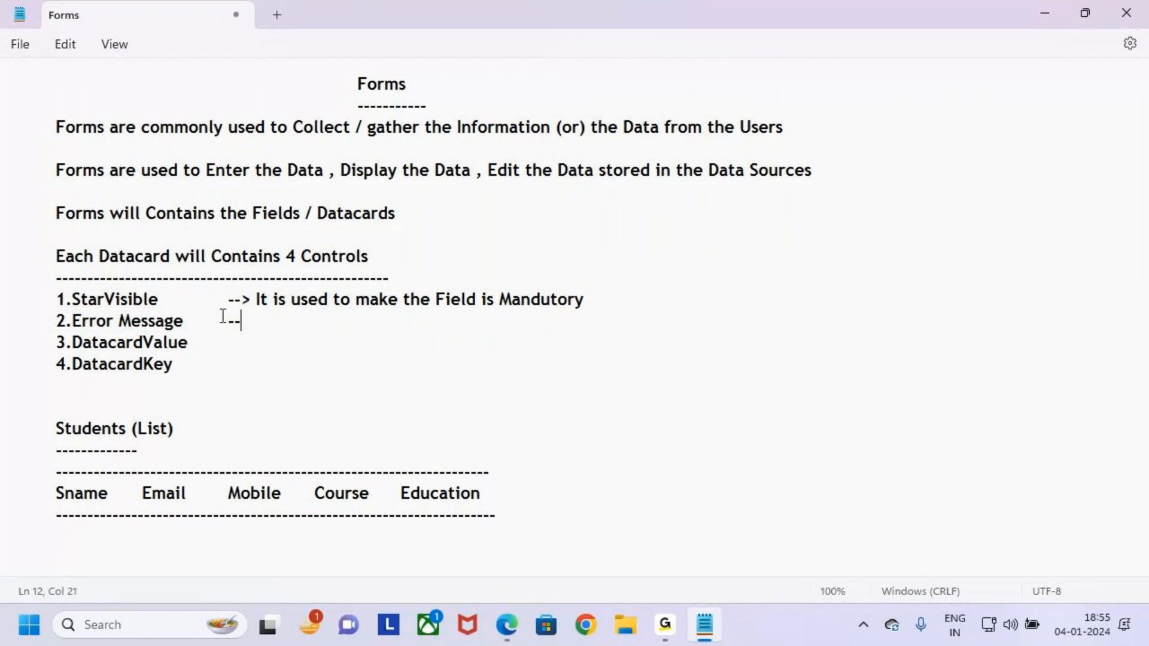
key(BackSpace)
key(BackSpace)
key(BackSpace)
key(BackSpace)
key(BackSpace)
key(BackSpace)
text(ge)
key(Tab)
Type '--> It is used to Display the Error Message', correcting the typos.
text(--> It is used)
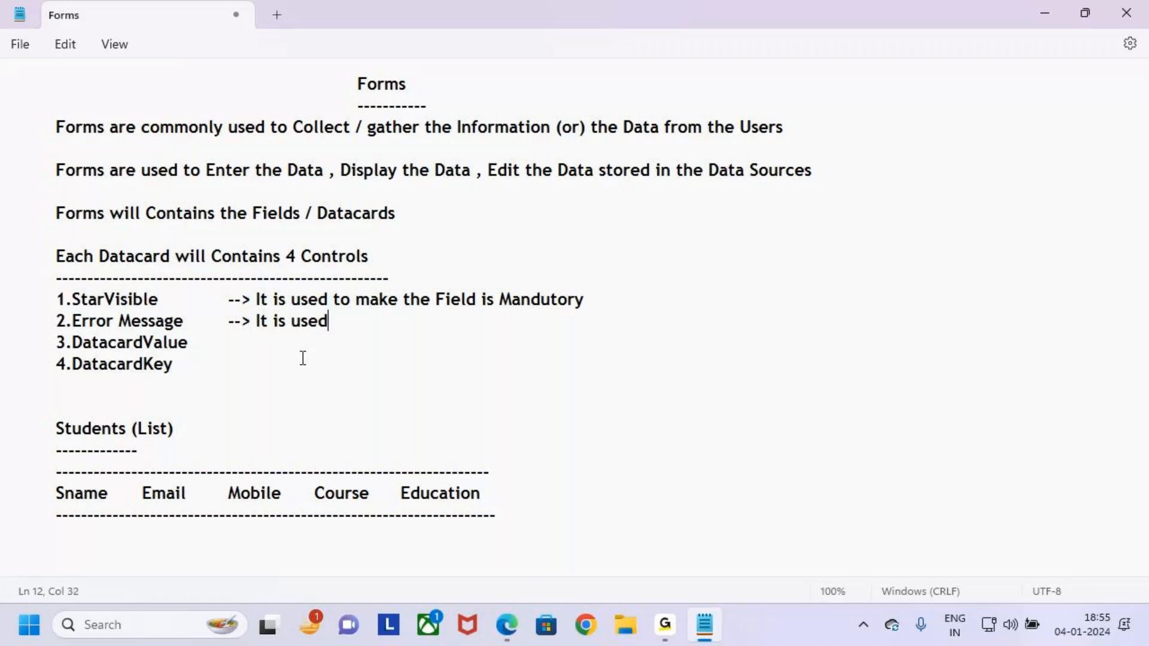
text( to Disp)
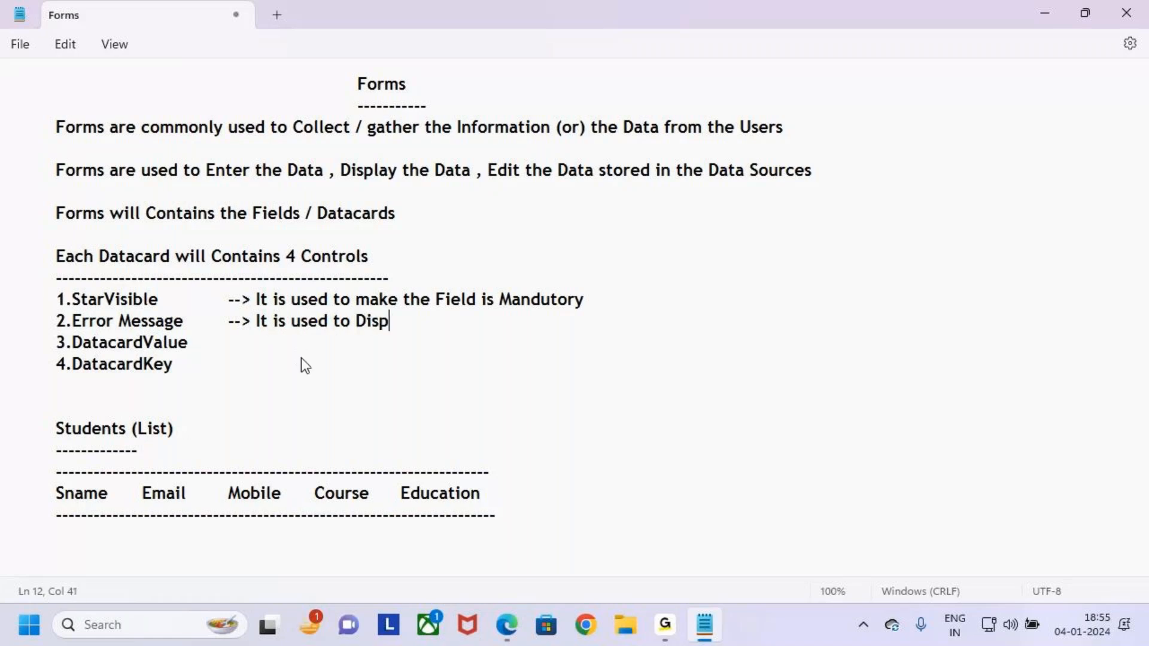
text(lay the Errore)
key(BackSpace)
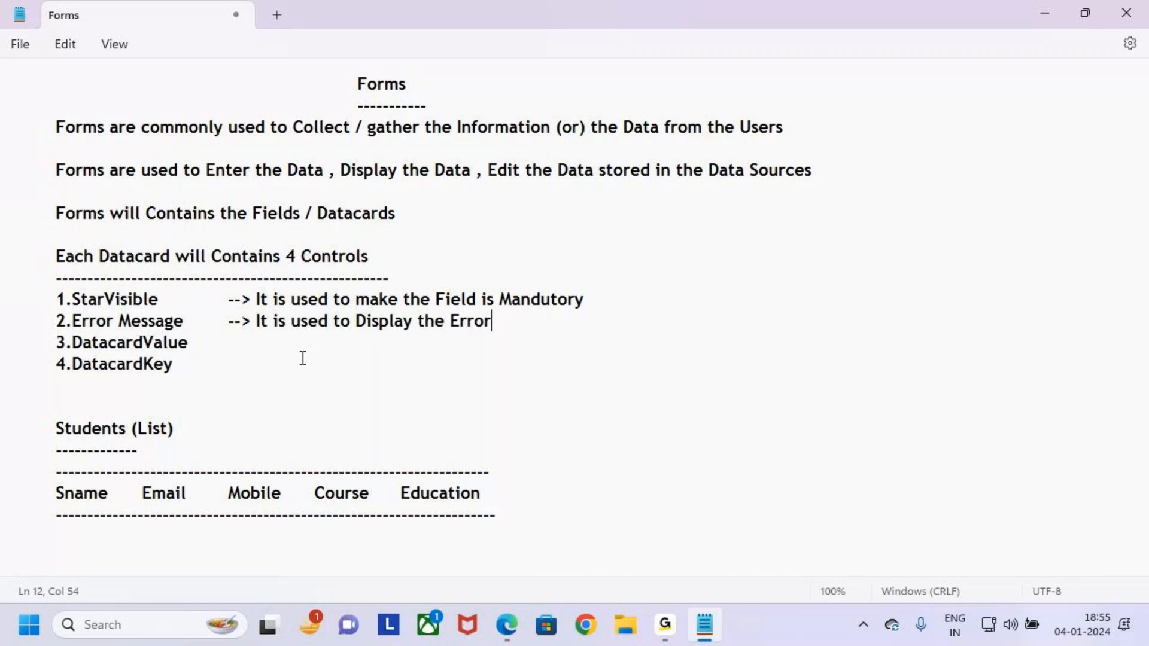
text(Mesaage)
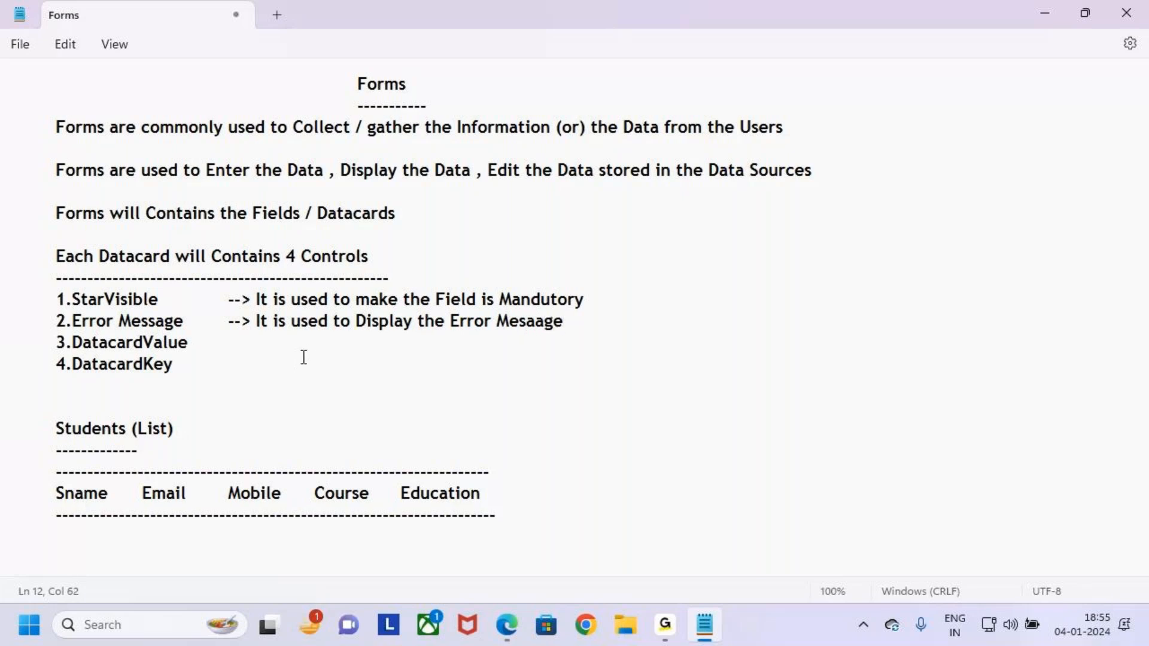
double_click(525, 331)
click(619, 314)
click(530, 324)
key(BackSpace)
text(s)
click(612, 347)
Preview the form and fill in Sname, Email, Mobile, Course 'Power Apps' and Education.
click(502, 627)
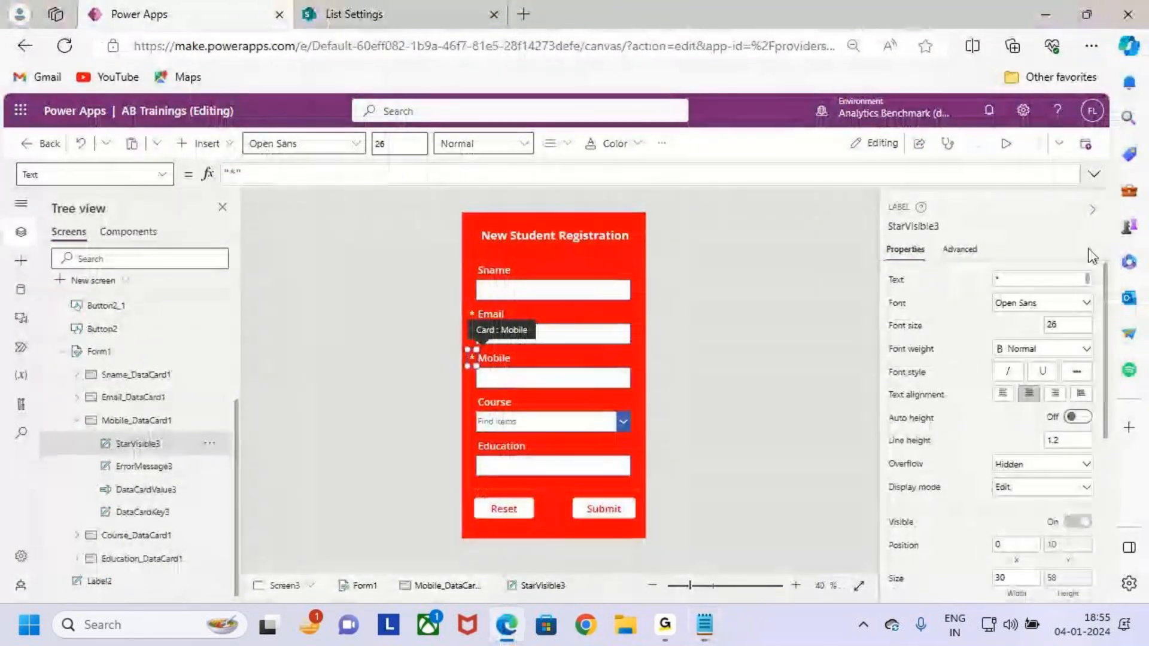
click(1006, 144)
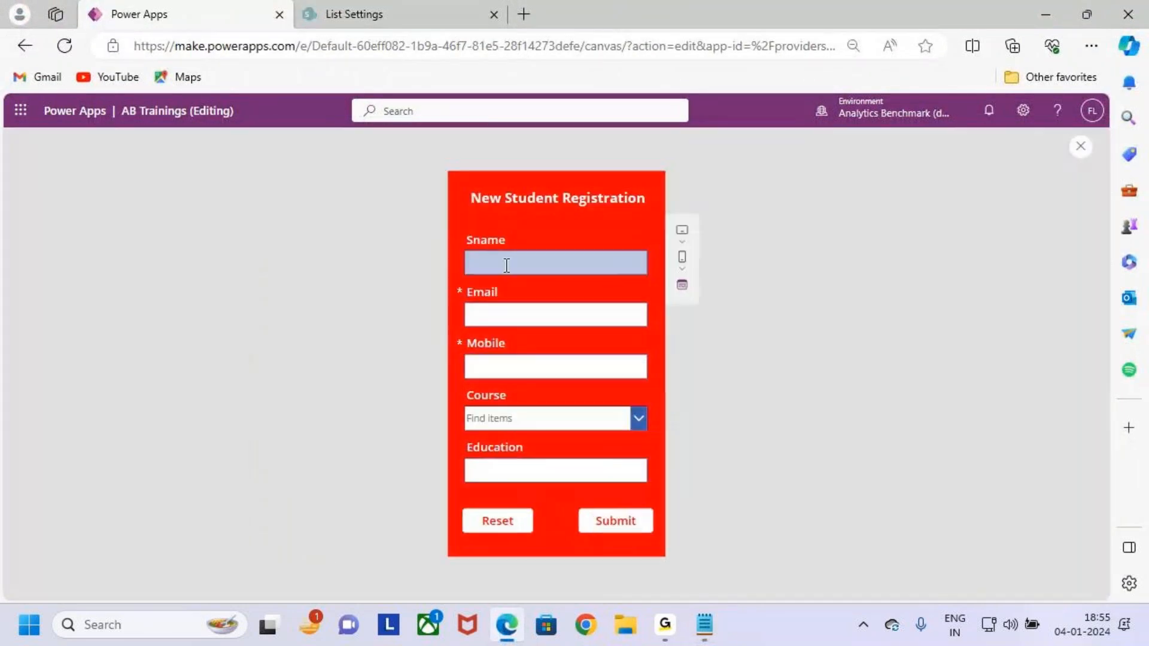
click(529, 257)
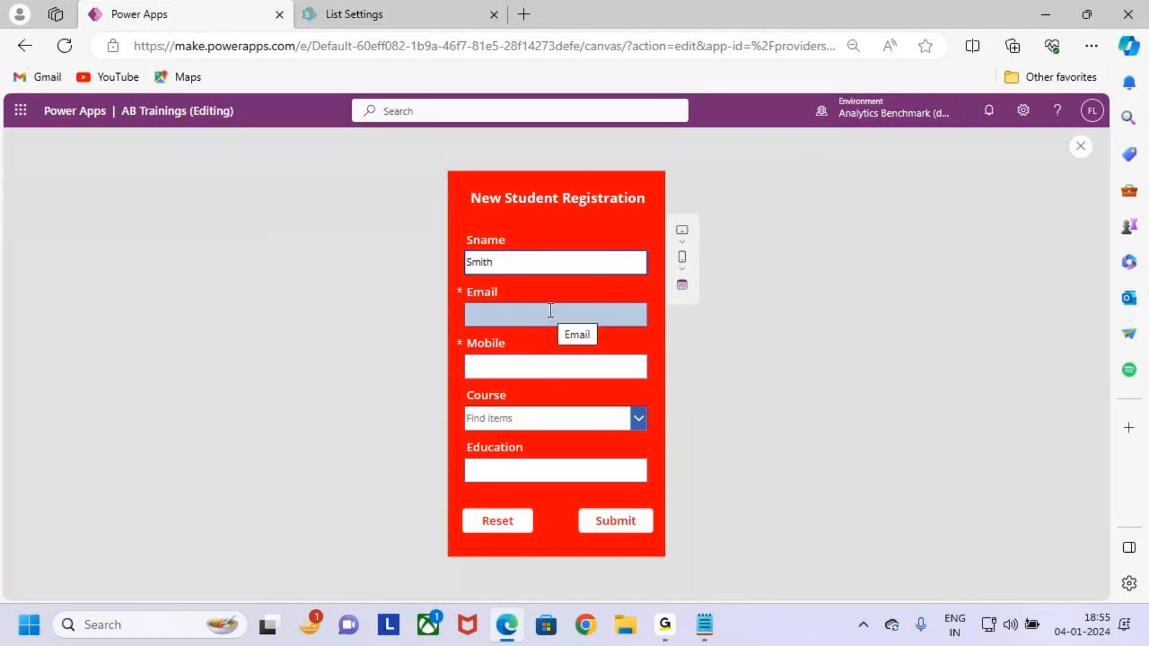
click(556, 368)
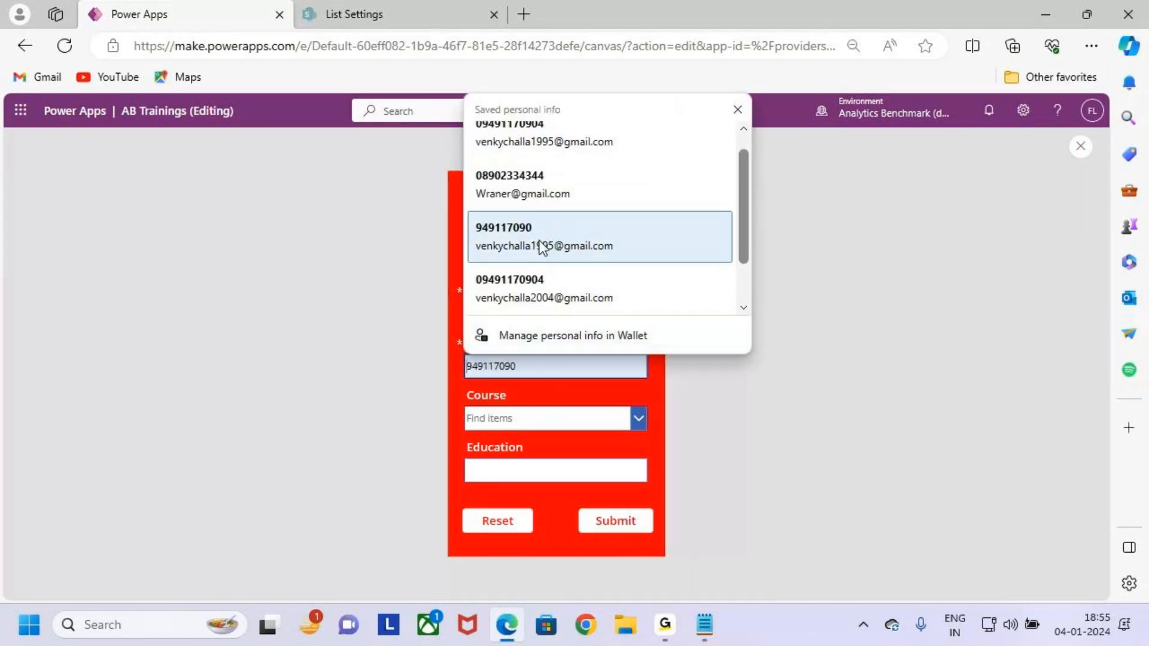
click(540, 229)
click(547, 415)
click(544, 446)
click(544, 467)
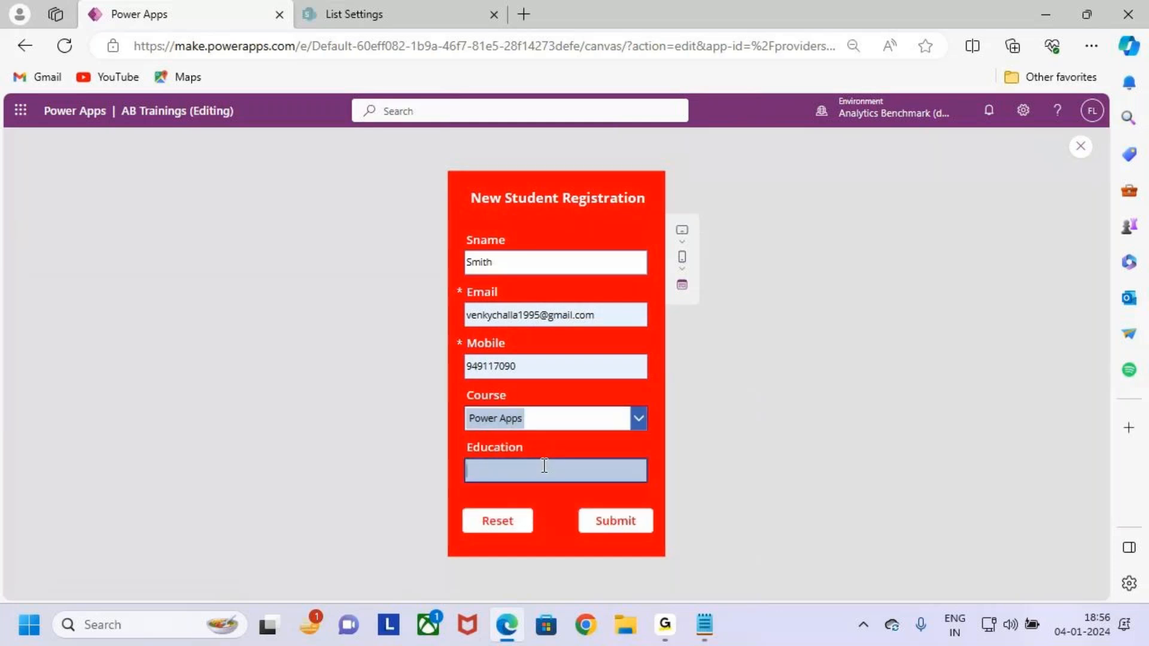
key(Caps_Lock)
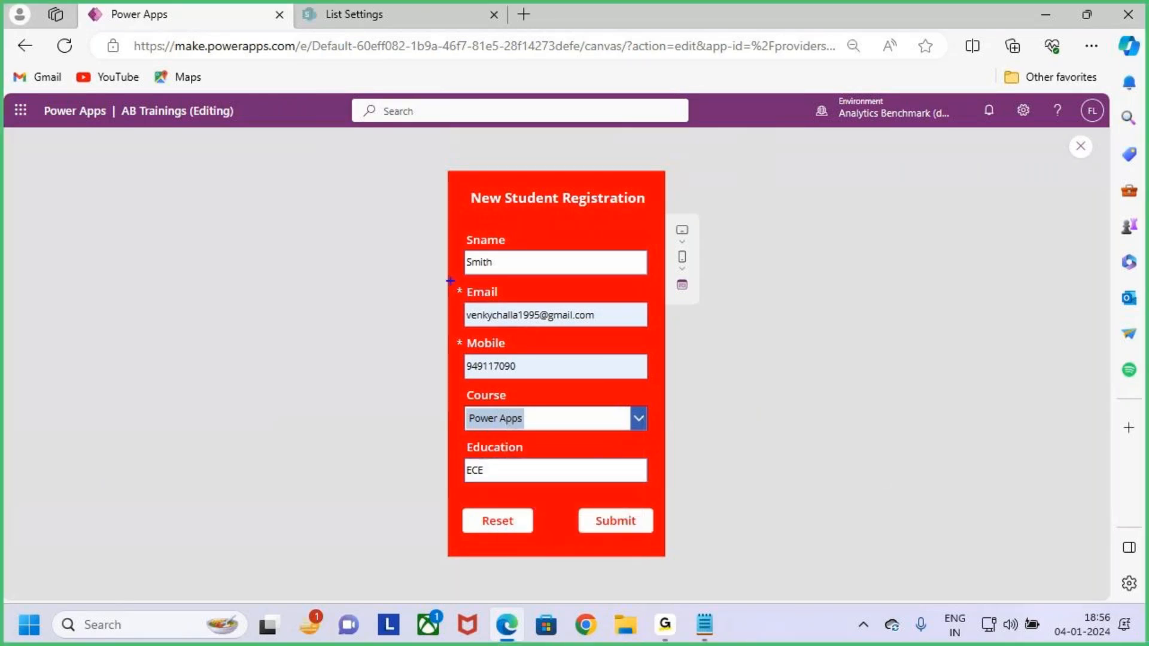
Clear the Email field and submit to trigger the 'Email is required.' error.
click(473, 296)
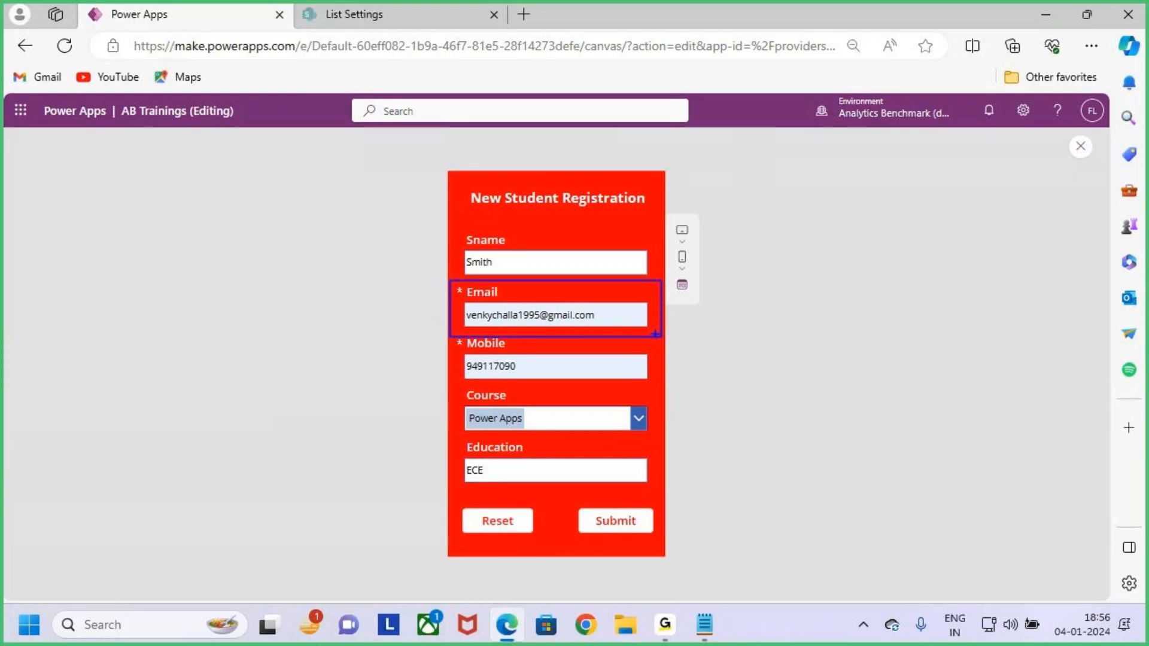
click(612, 318)
drag(614, 318, 489, 316)
key(BackSpace)
key(BackSpace)
key(BackSpace)
key(BackSpace)
key(BackSpace)
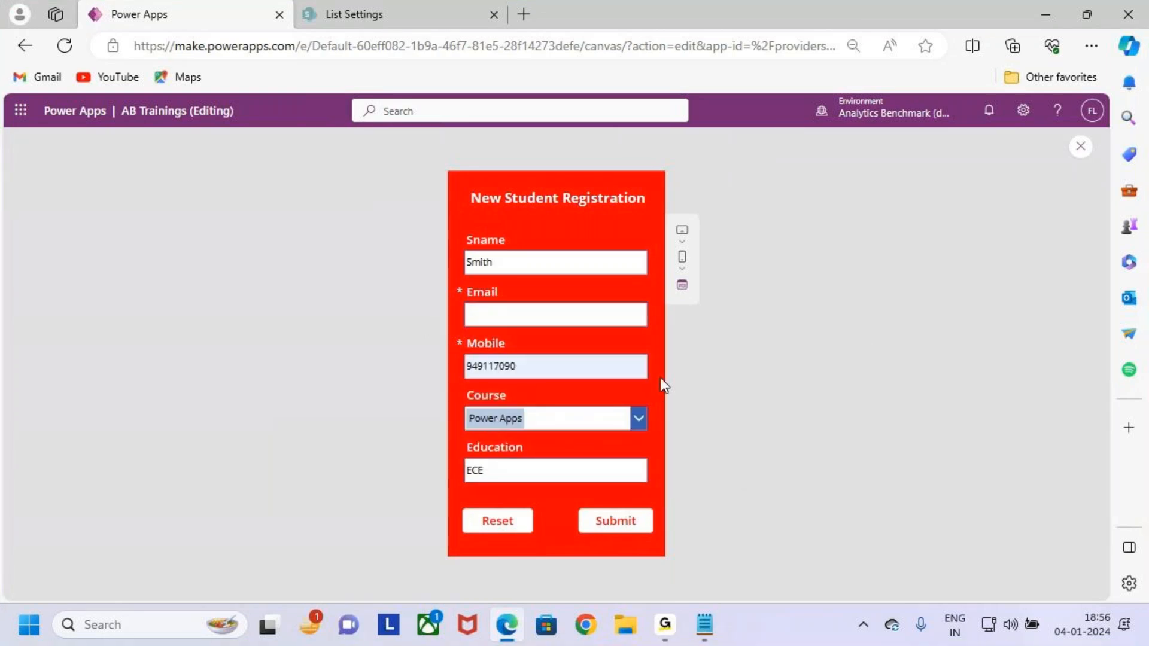
click(621, 525)
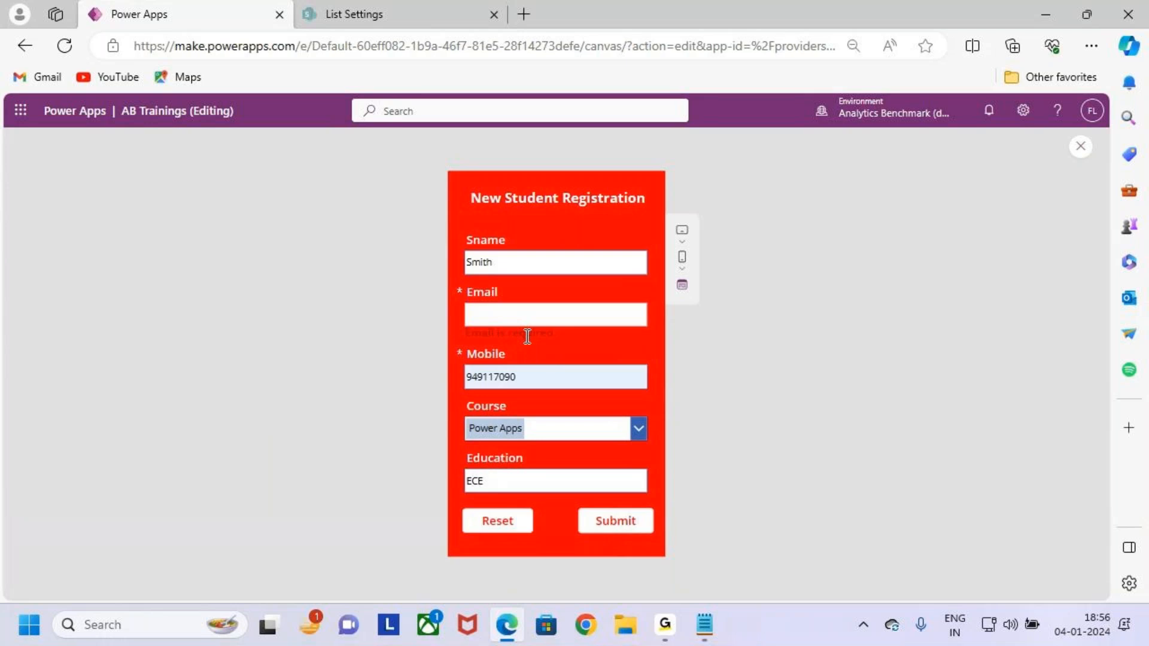
key(ctrl+plus)
key(ctrl+plus)
key(ctrl+plus)
key(ctrl+plus)
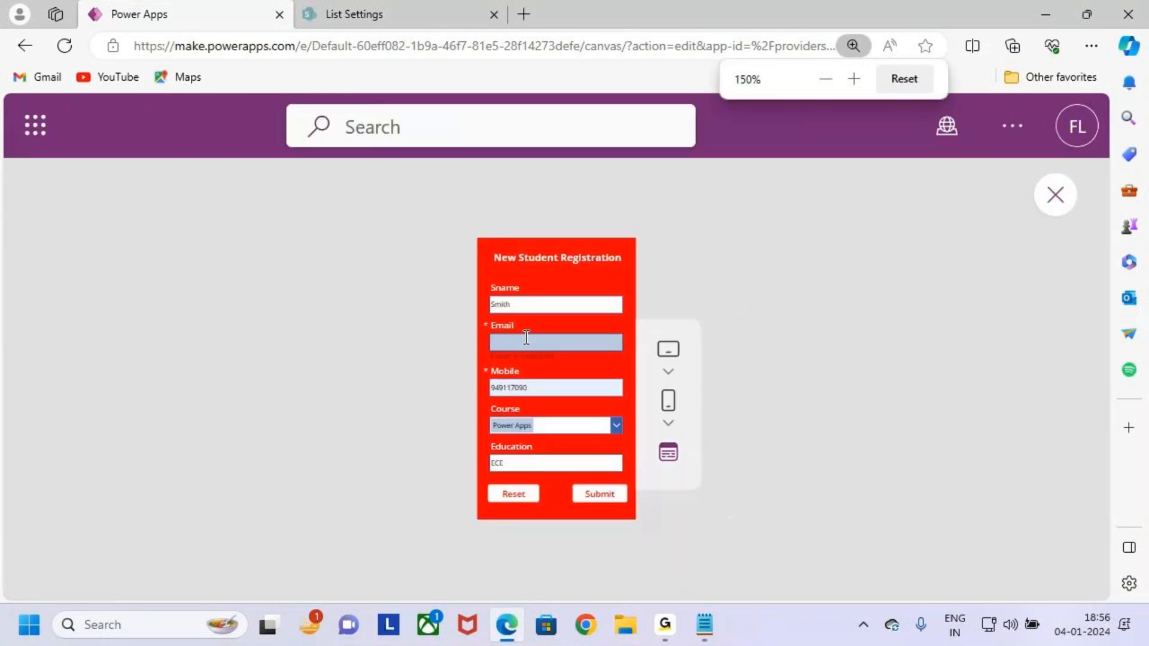
key(ctrl+minus)
key(ctrl+minus)
key(ctrl+minus)
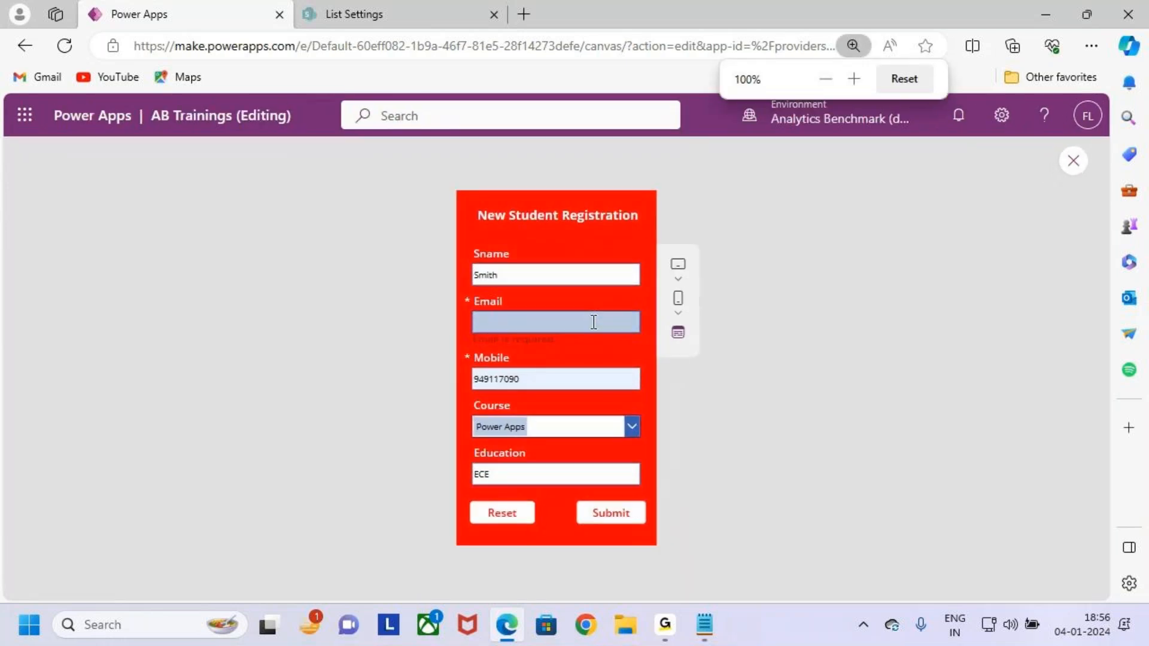
key(ctrl+minus)
key(ctrl+minus)
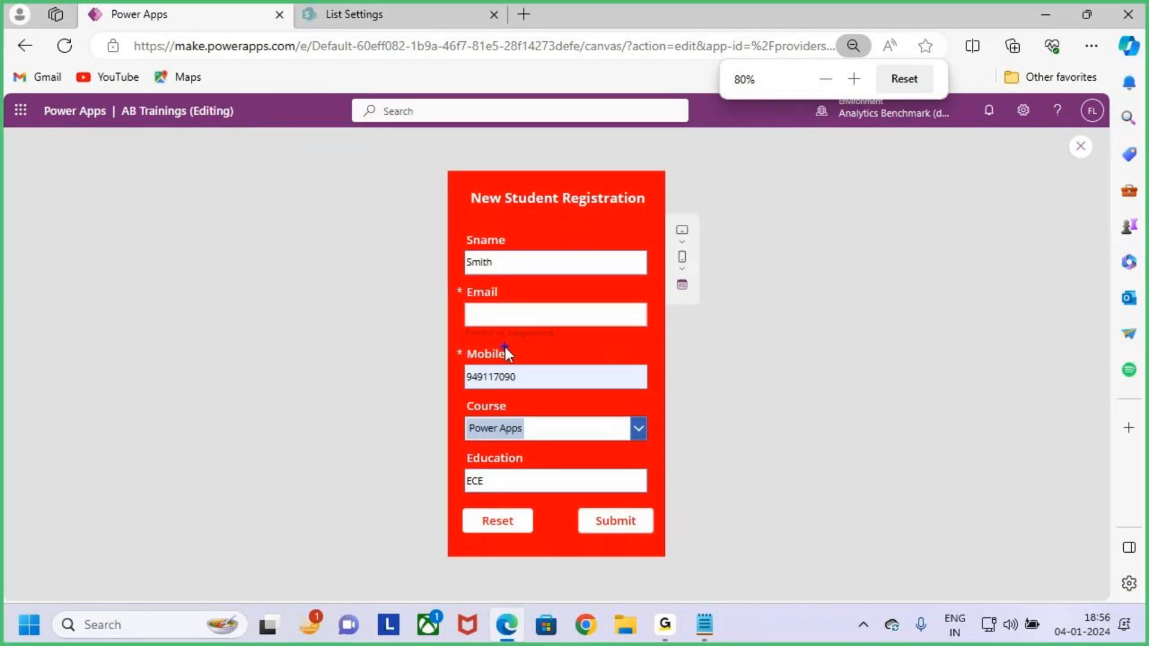
mouse_move(453, 324)
mouse_down()
mouse_move(501, 345)
mouse_move(566, 348)
mouse_up()
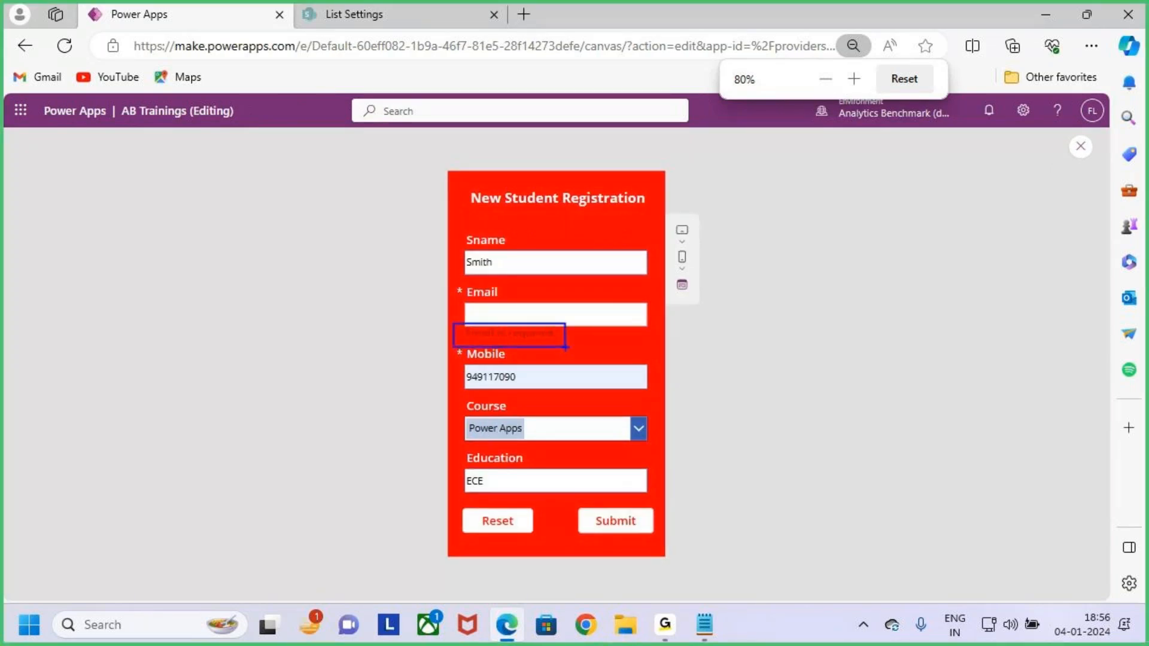
key(Escape)
Close the preview, dismiss the 'Did you know?' tip, and select the Email card.
click(1081, 147)
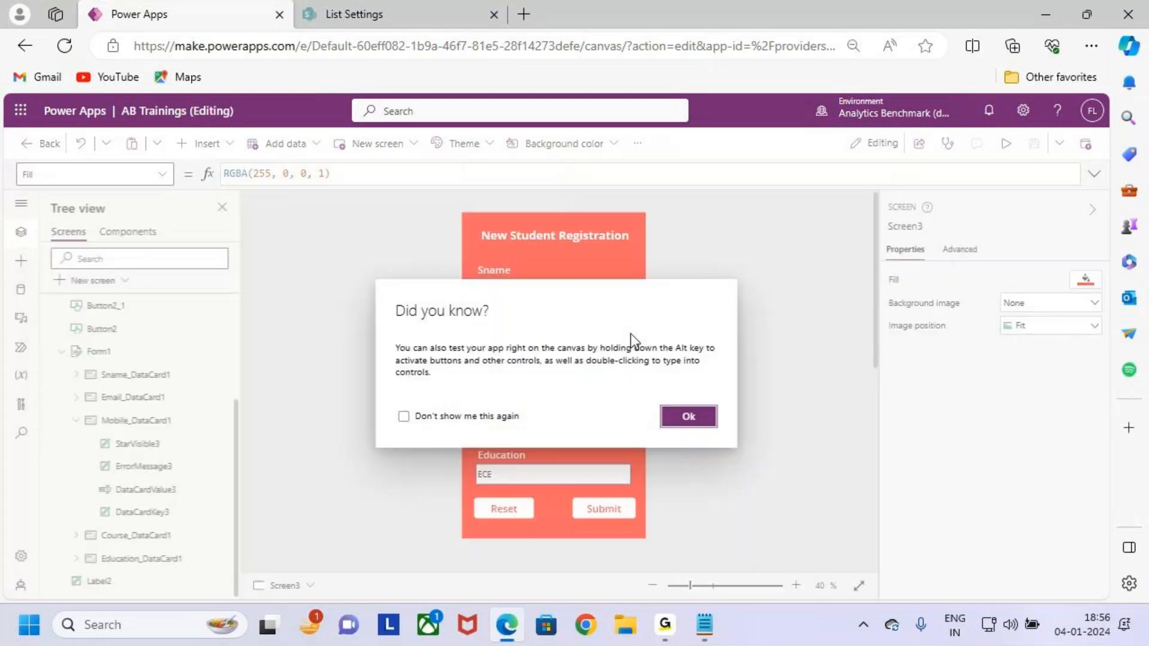
click(688, 416)
scroll(511, 392, up, 5)
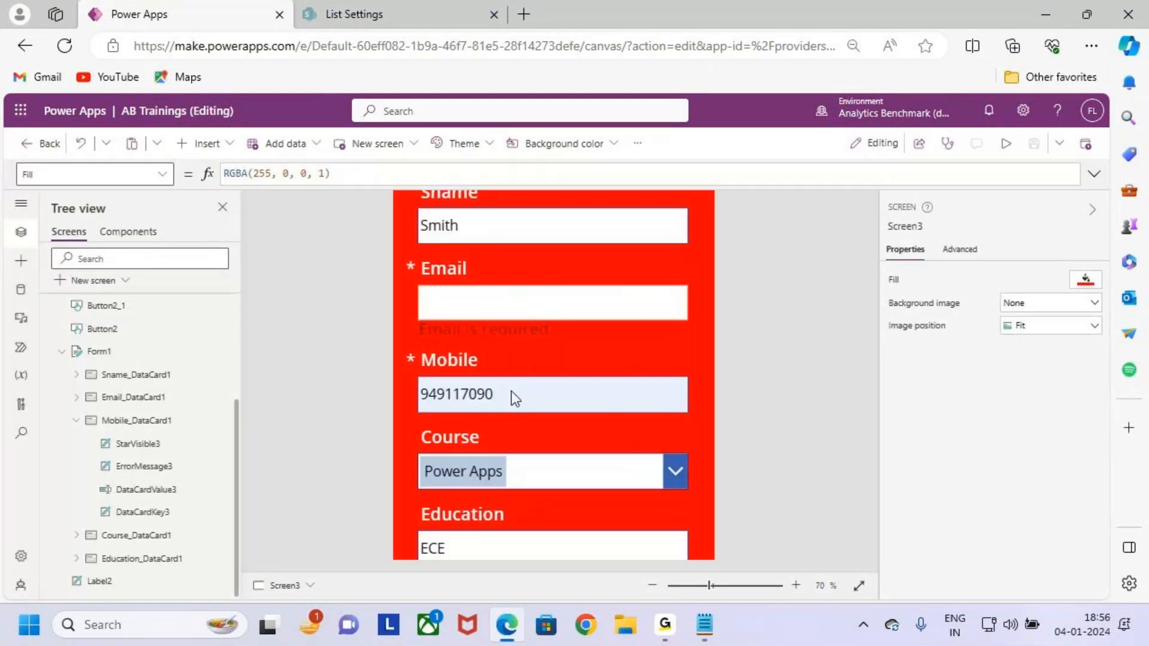
key(ctrl+2)
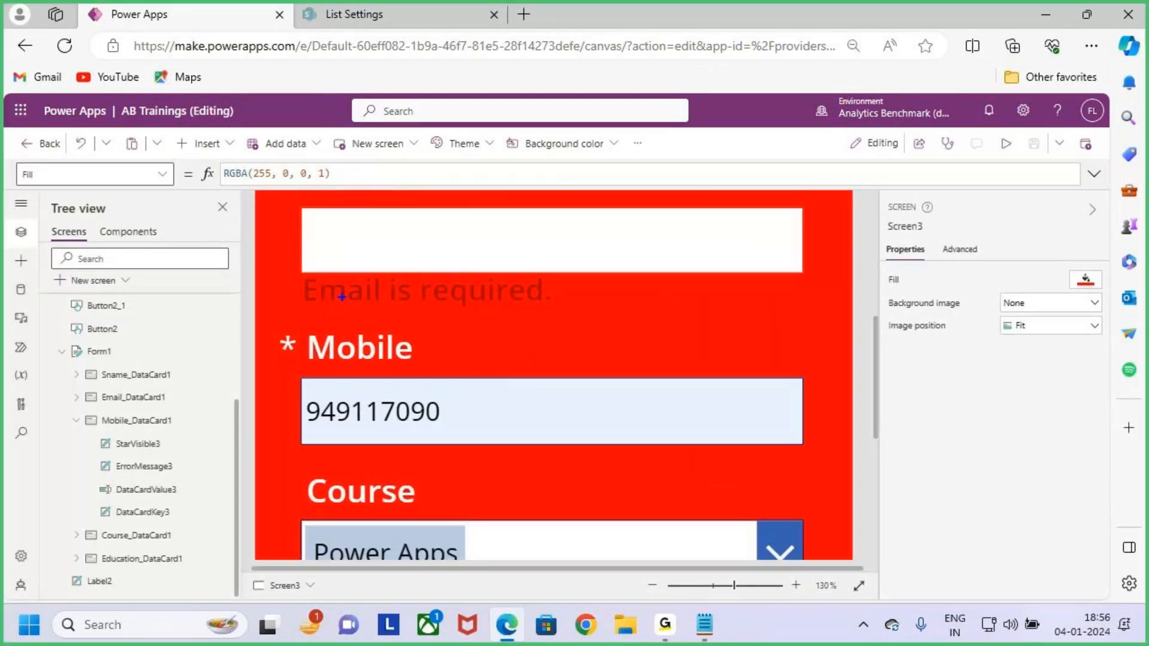
drag(304, 275, 567, 308)
key(Escape)
click(484, 293)
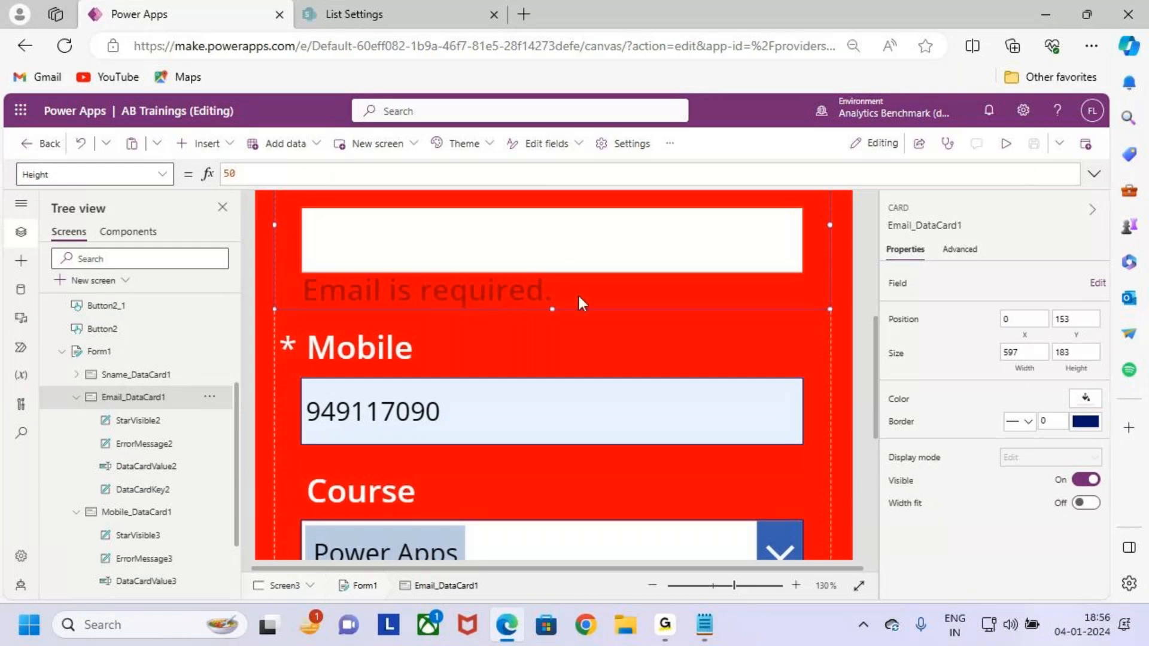
scroll(575, 299, down, 5)
scroll(579, 297, down, 4)
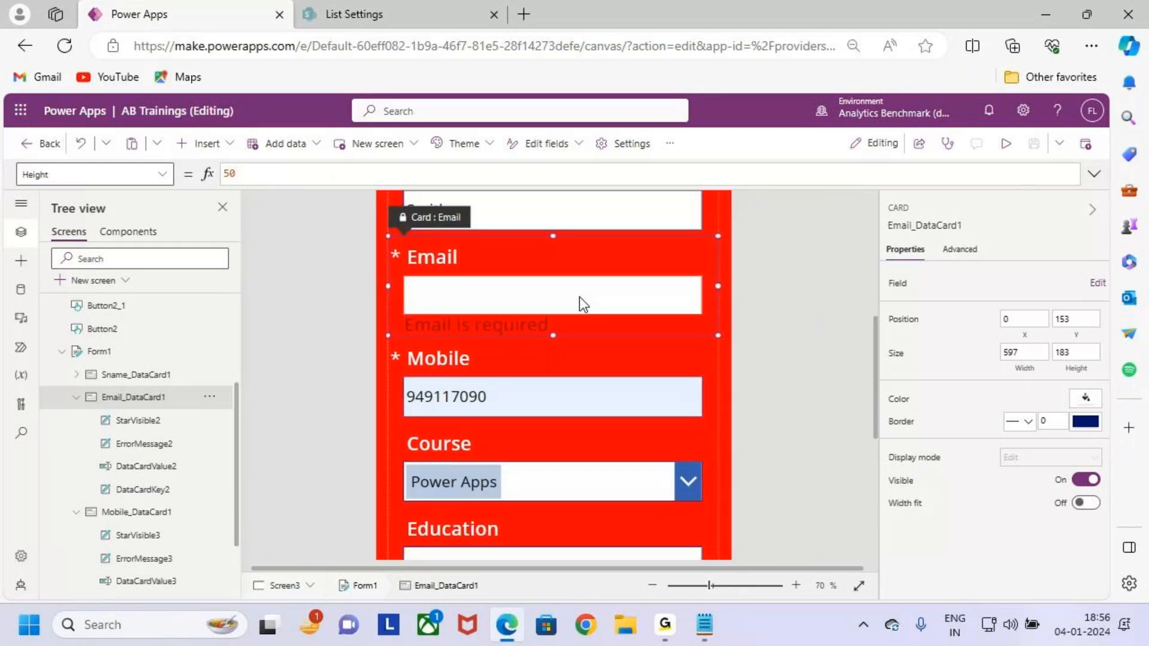
Make the 'Email is required.' error label's text white.
click(548, 350)
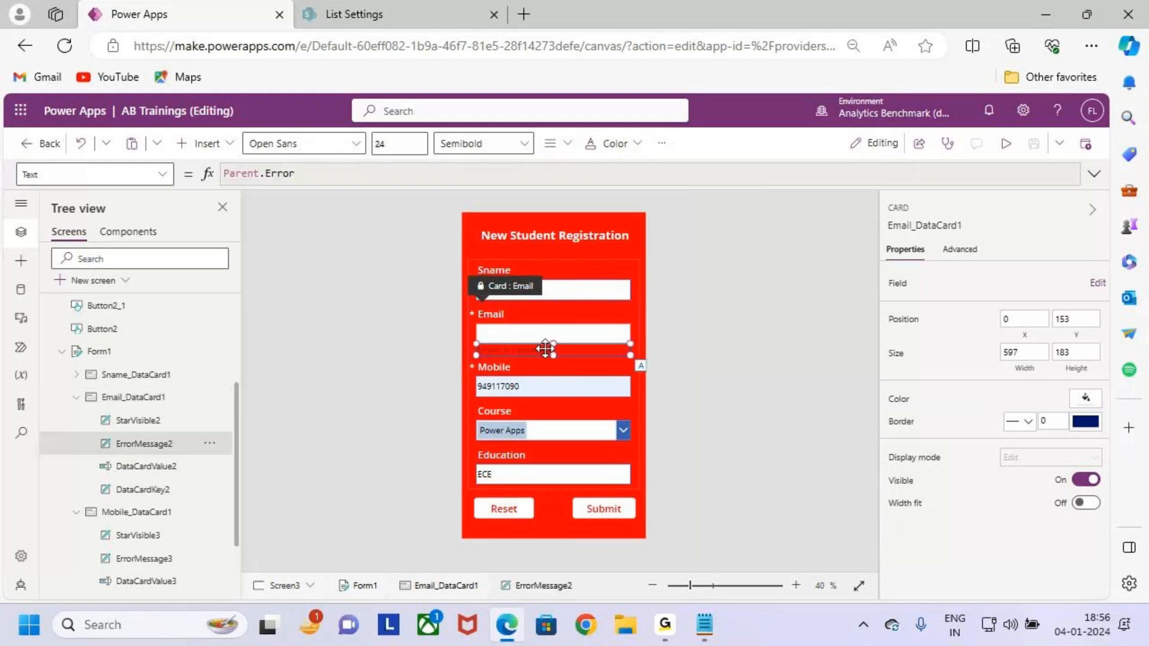
click(598, 147)
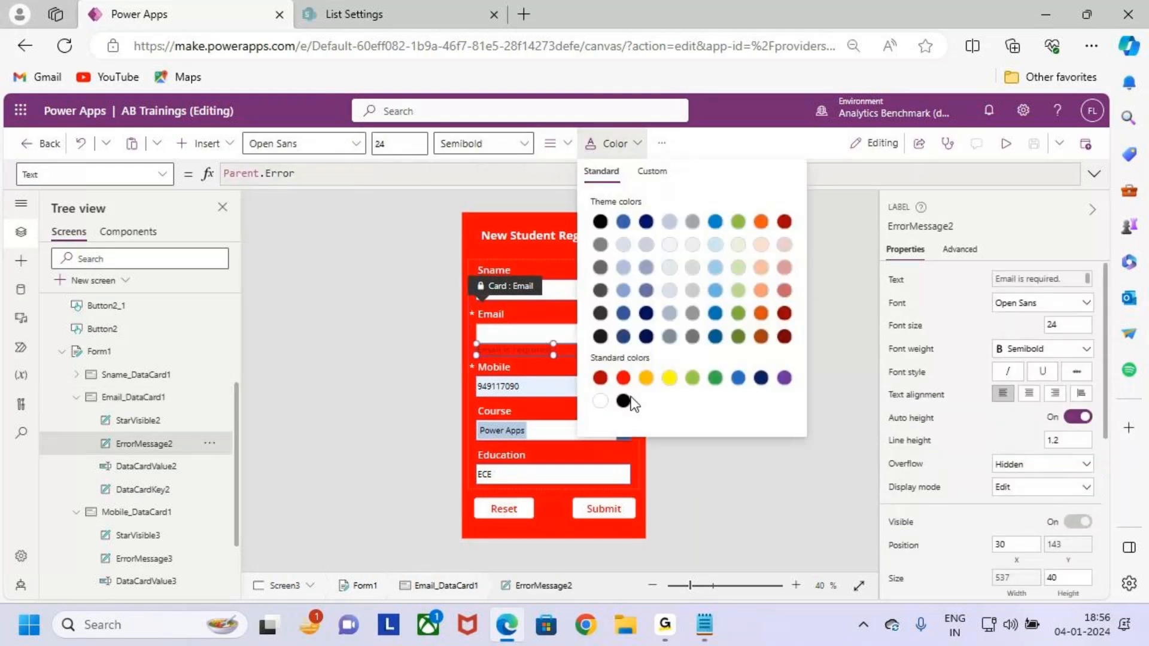
click(600, 400)
click(394, 381)
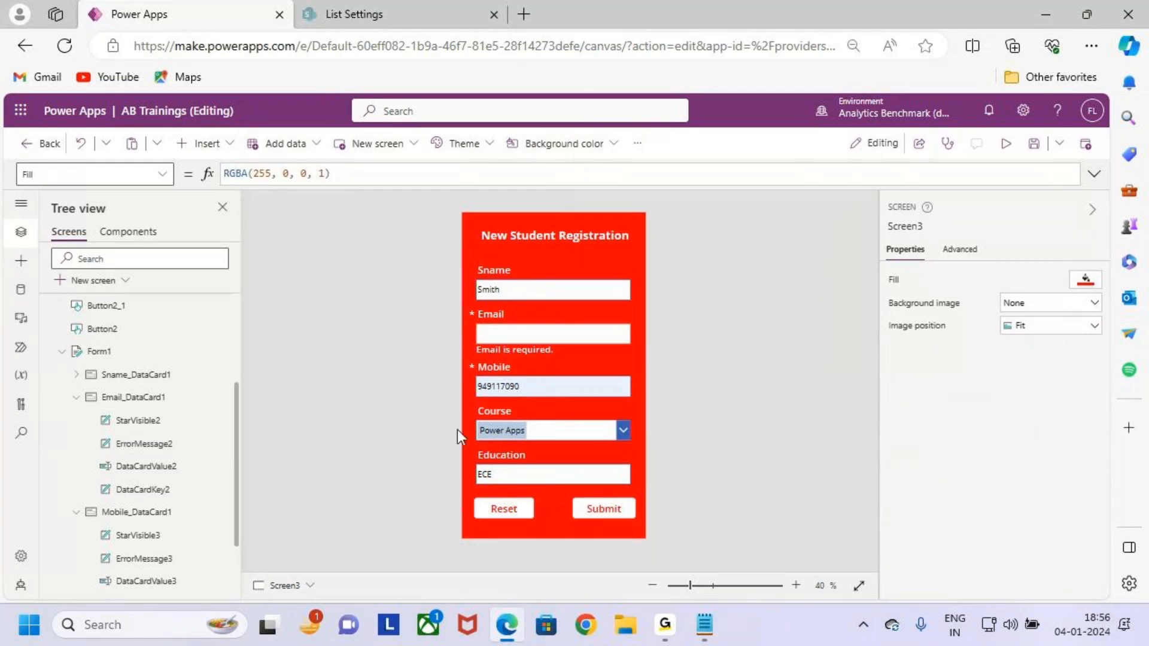
Review the Error Message entry in the Notepad Forms notes.
click(1047, 12)
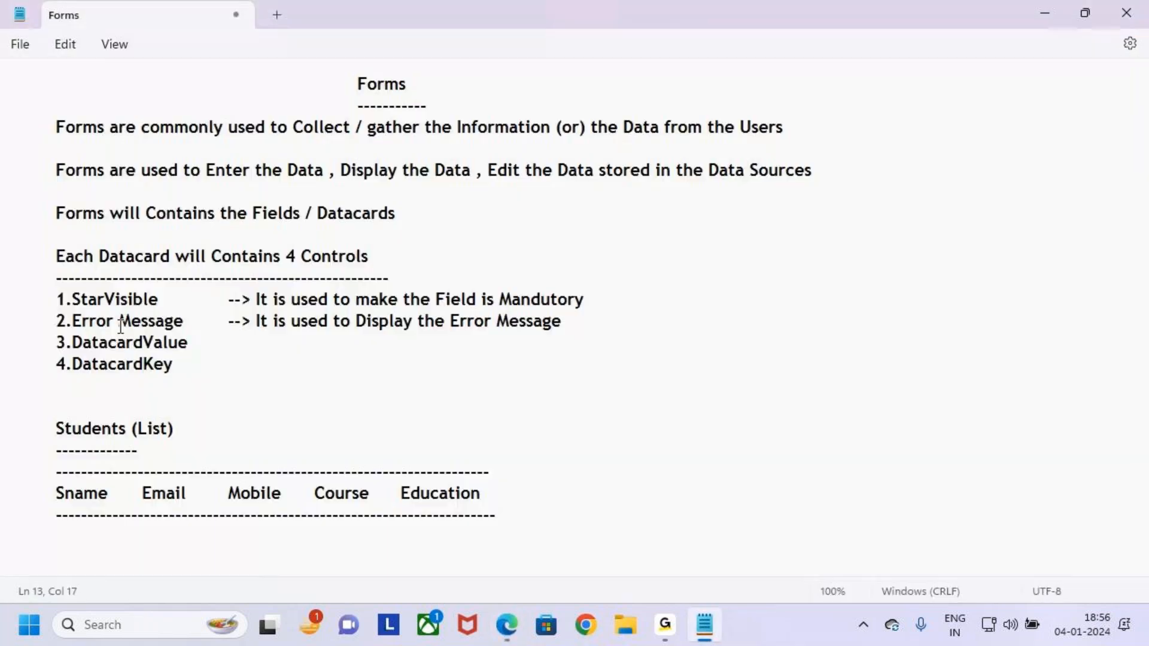
drag(89, 323, 184, 329)
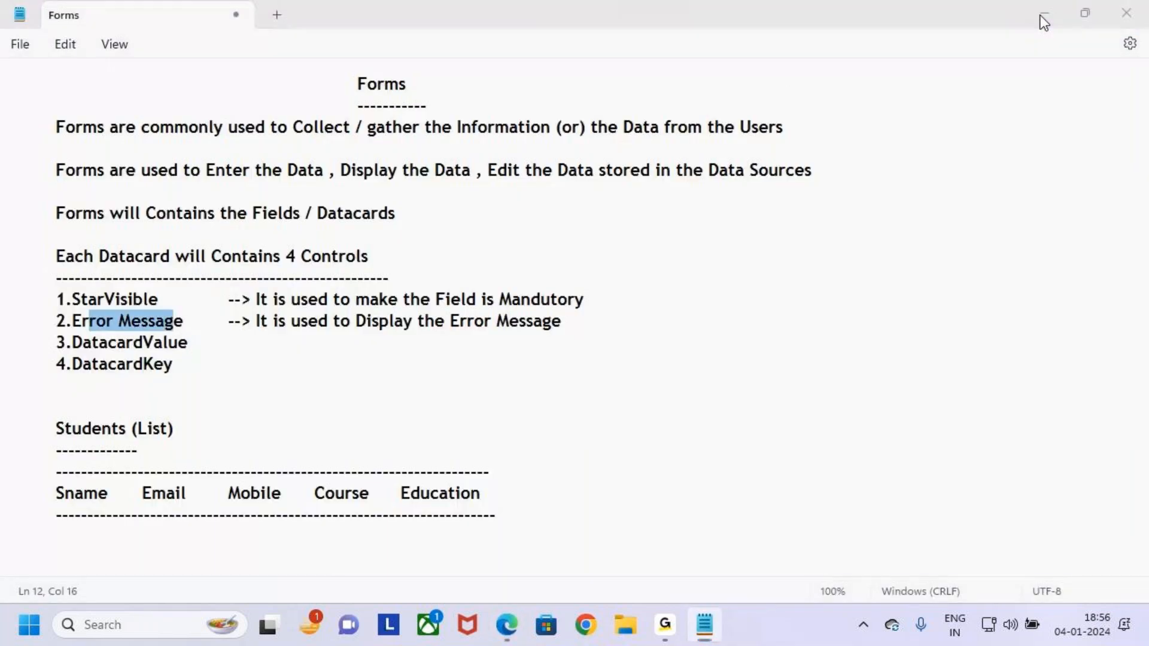
click(1045, 14)
Select the Email card's error message label and unlock the card on the Advanced tab.
click(507, 625)
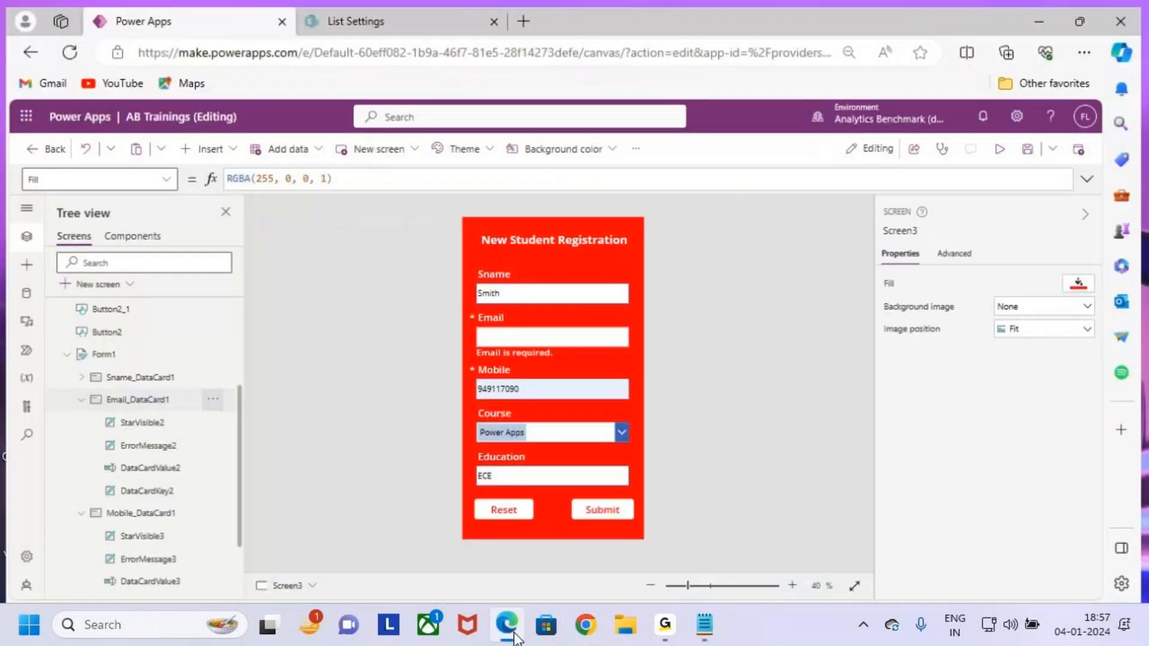
click(114, 397)
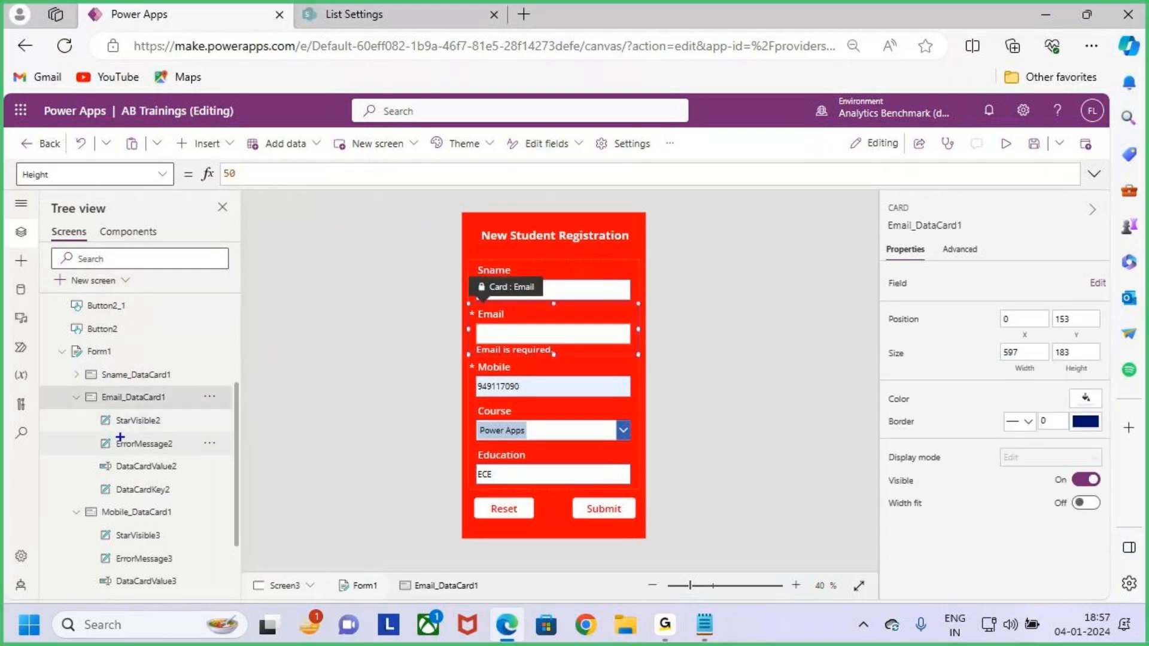
drag(105, 439, 205, 464)
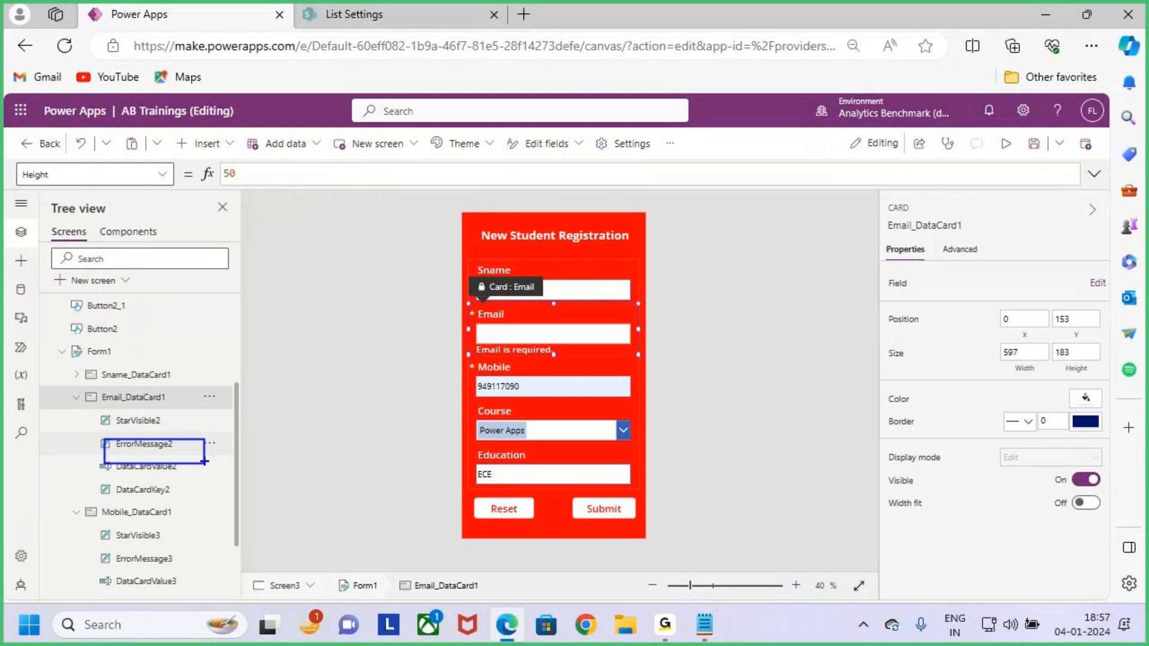
click(156, 445)
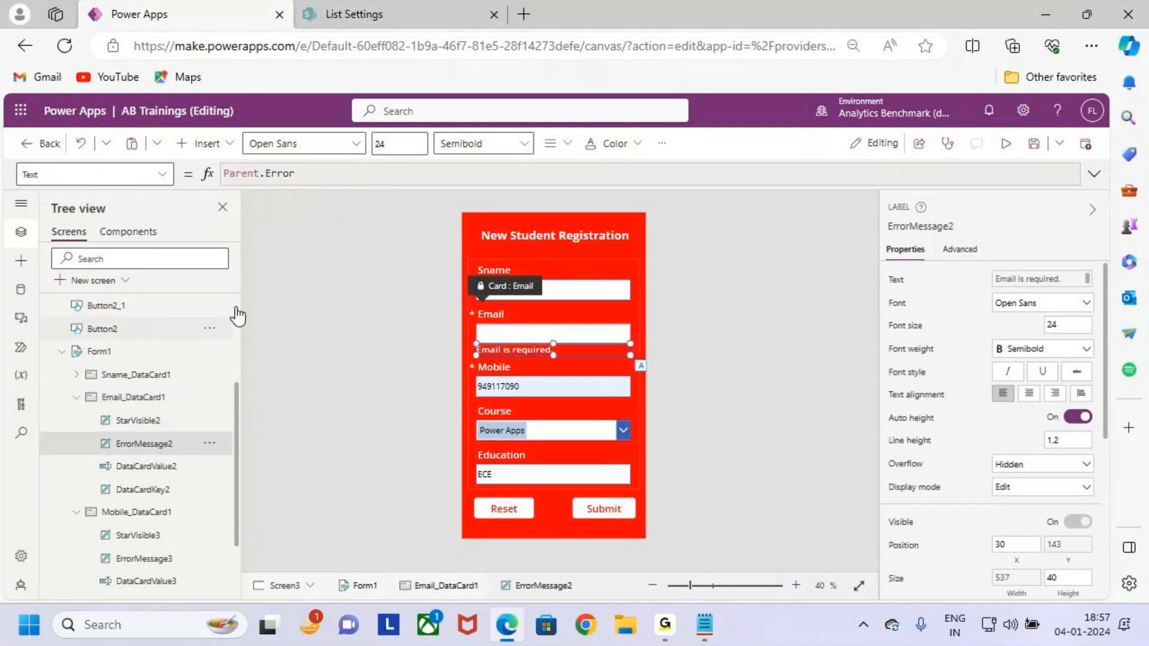
drag(70, 382, 245, 490)
click(959, 252)
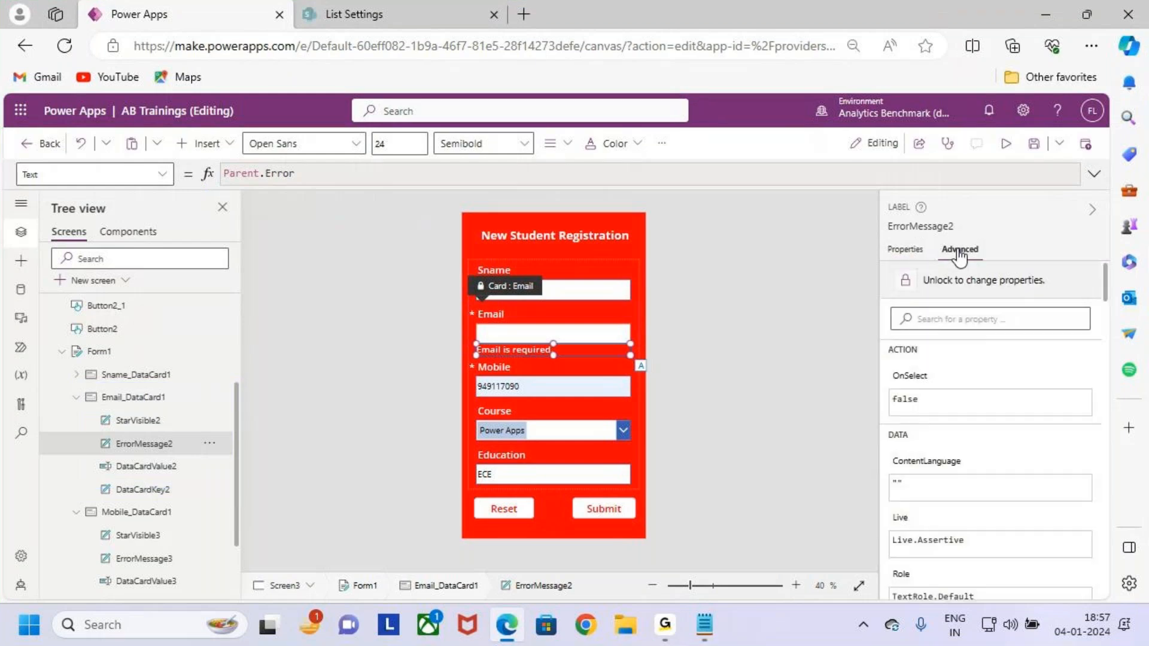
click(969, 286)
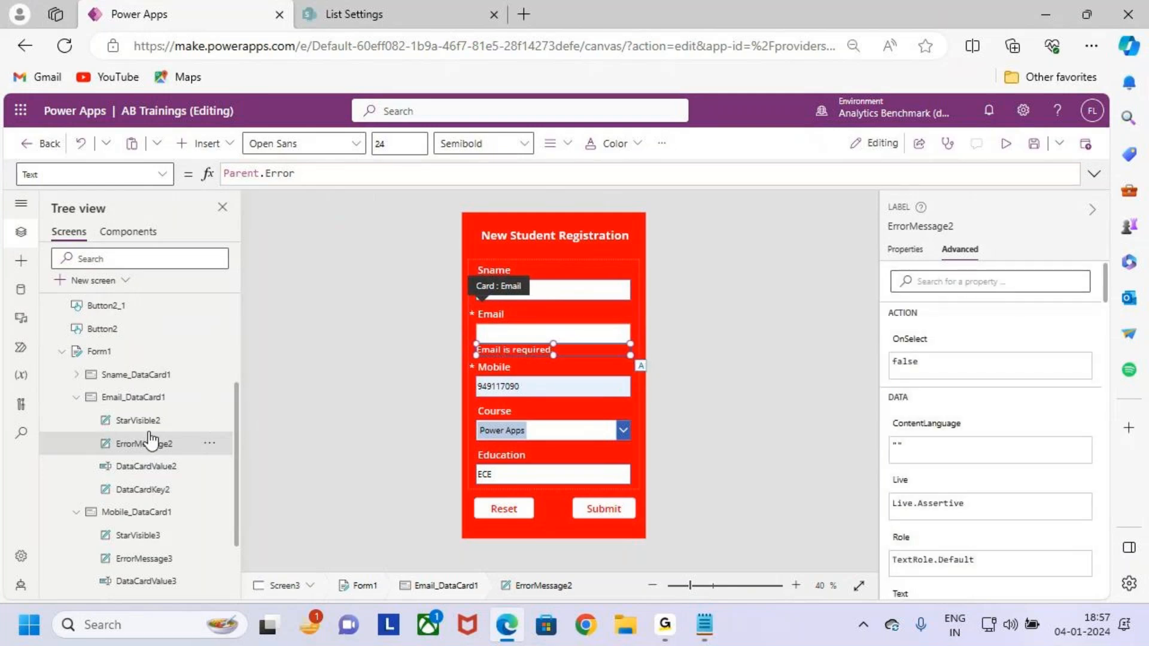
double_click(299, 173)
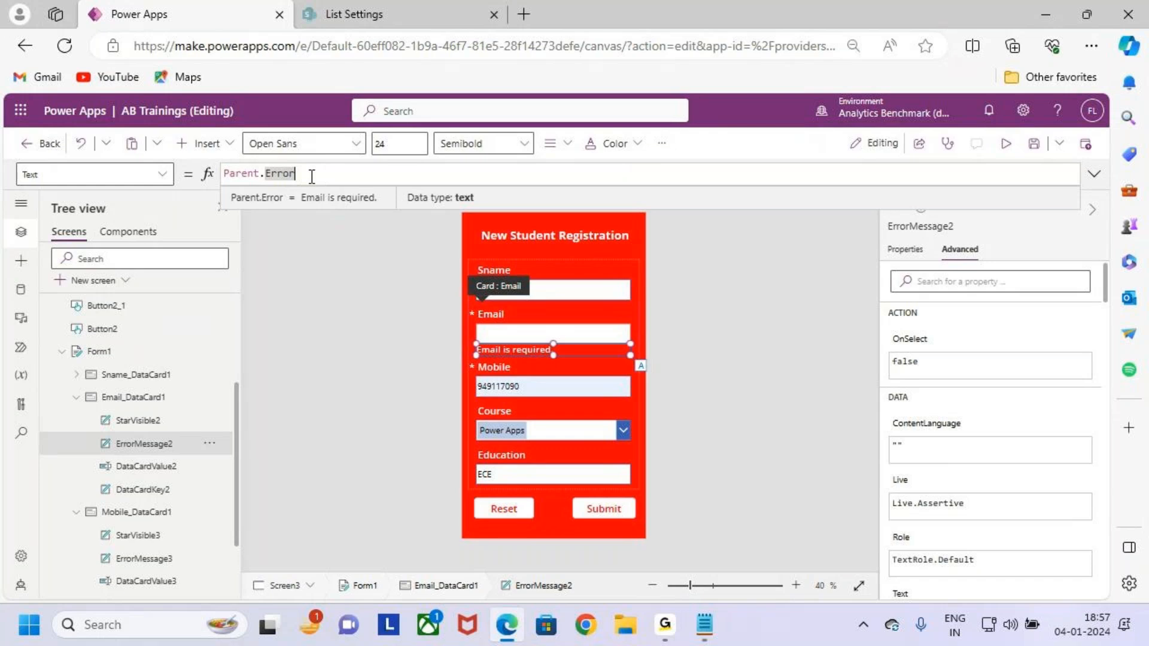
Overwrite Parent.Error in the label's Text formula with "Pls Enter the Email".
drag(313, 175, 206, 176)
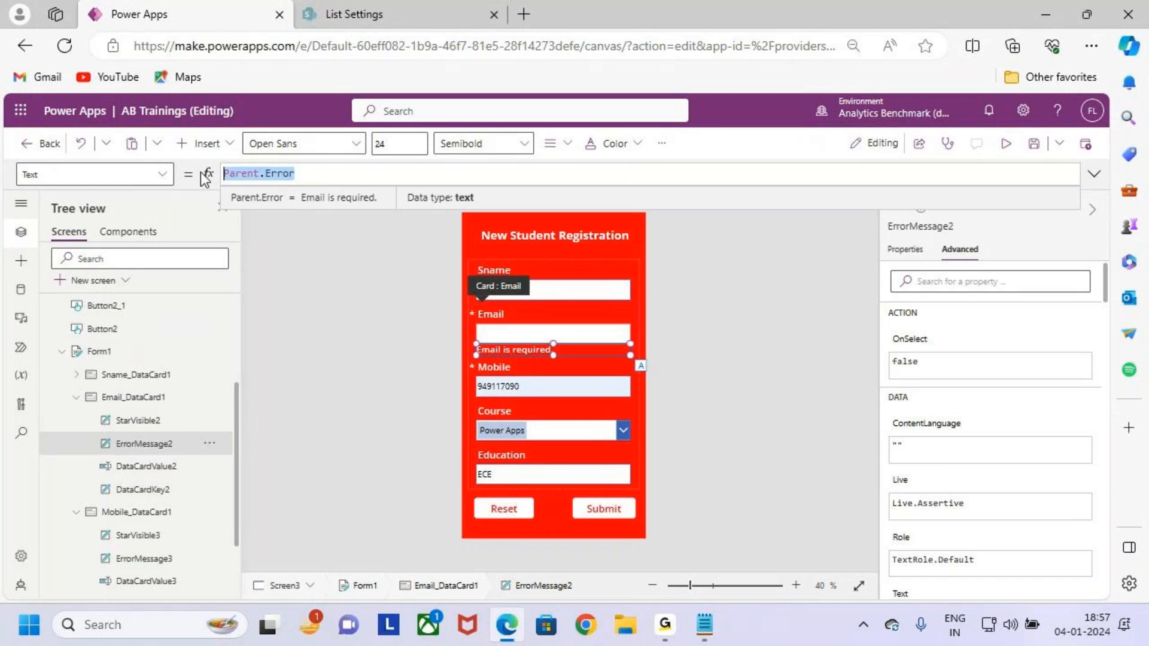
text(Pls E)
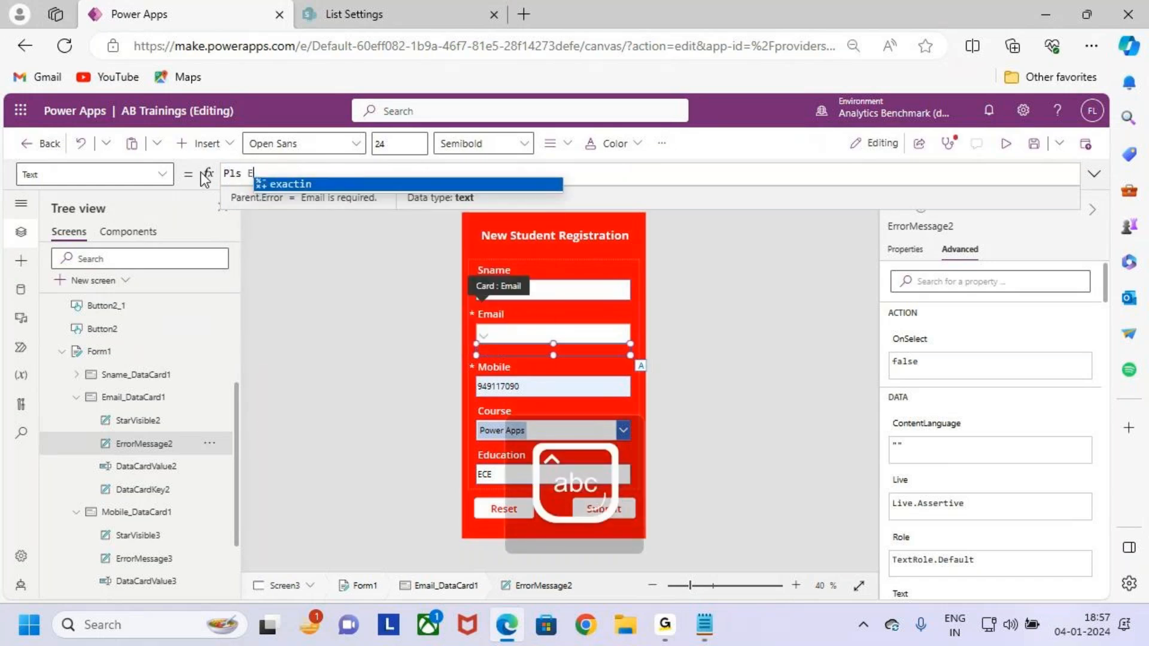
text(nter the Email")
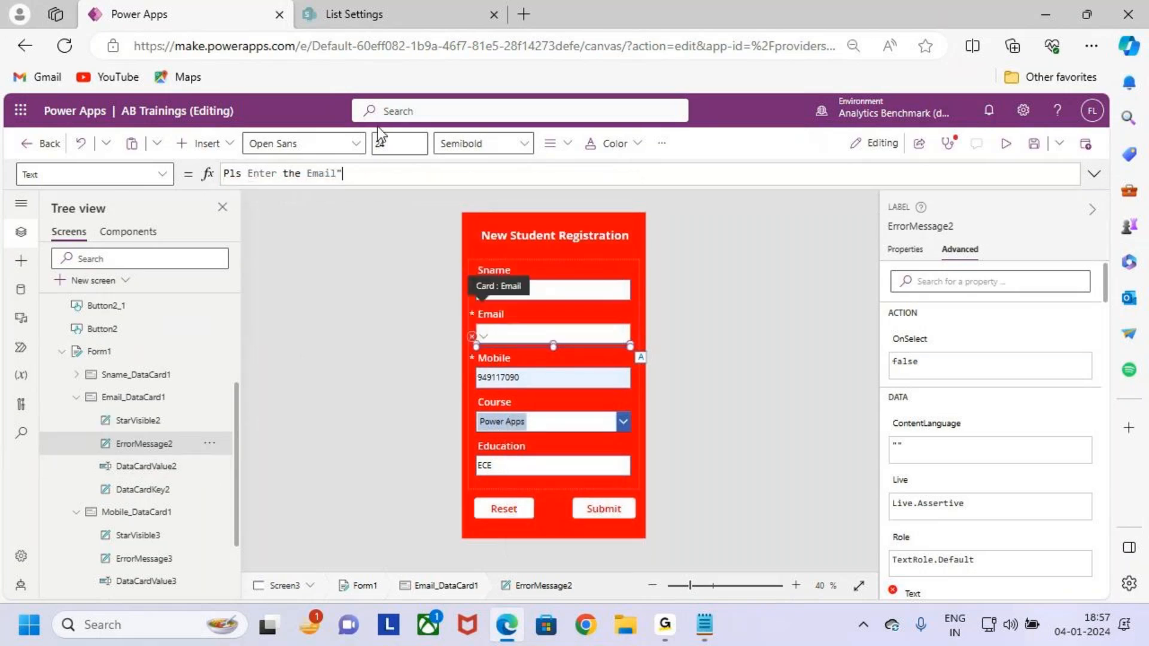
key(Home)
text(")
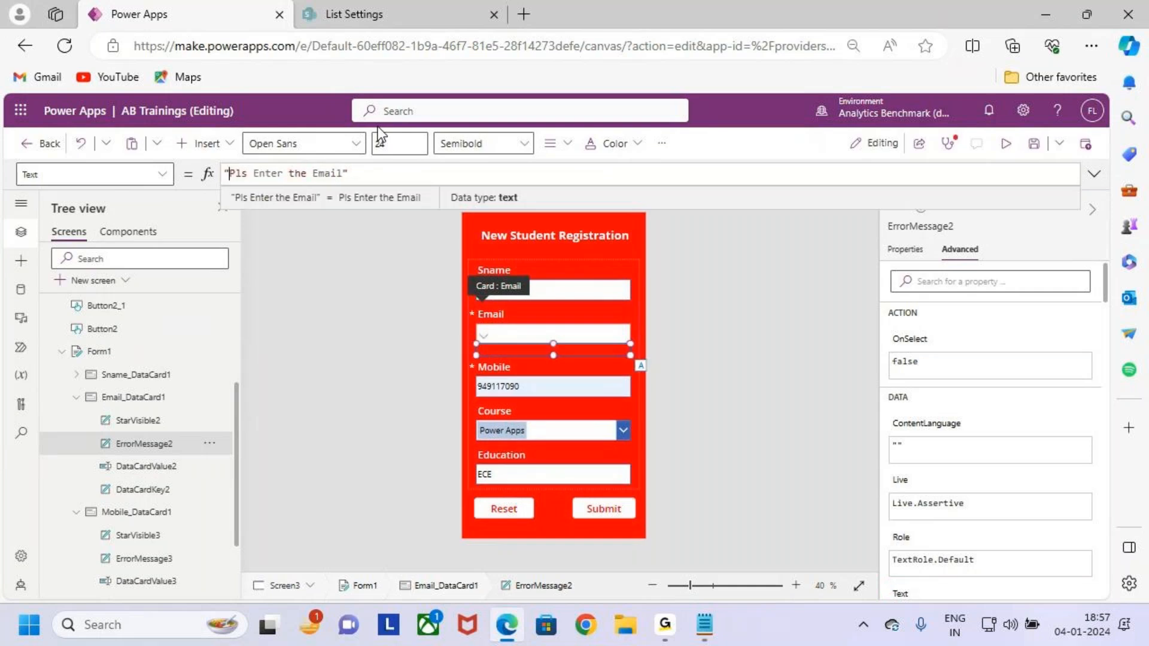
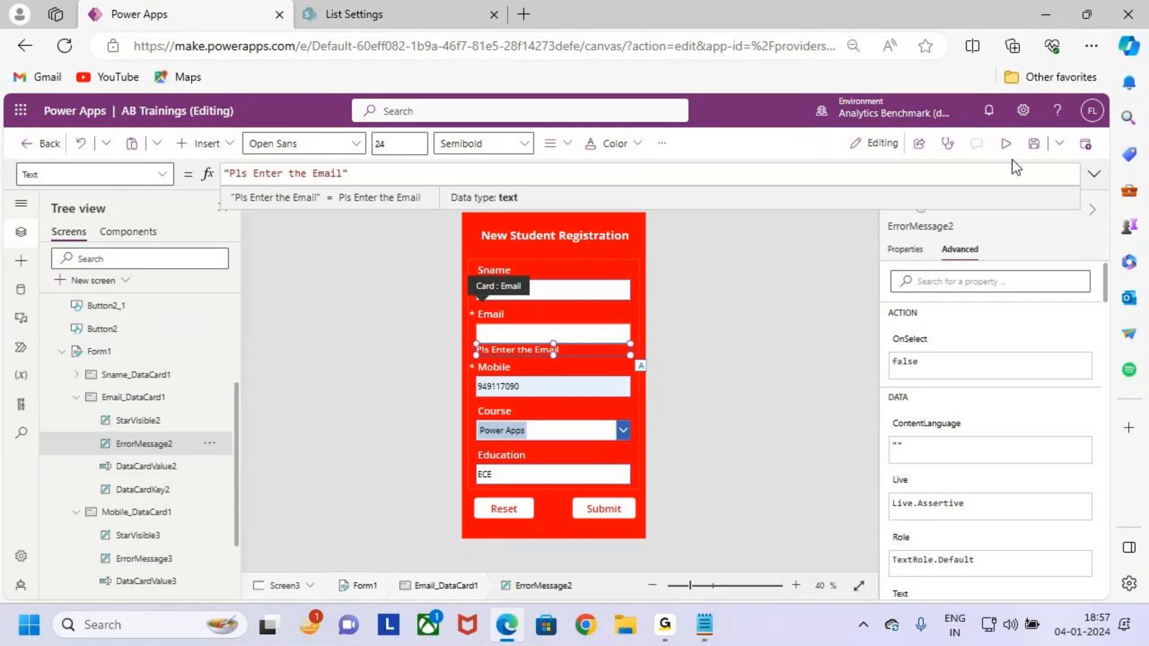
Preview the app to see the 'Pls Enter the Email' error under the empty Email field.
click(1006, 144)
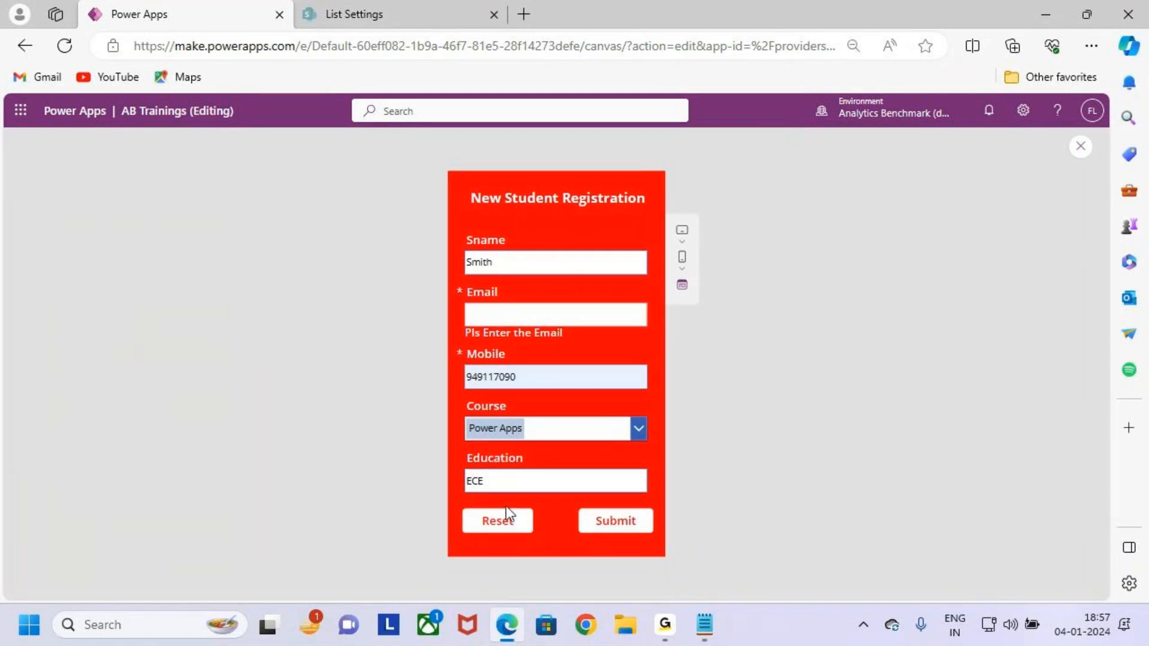
Draw a box around the 'Pls Enter the Email' error and a line to the Email field.
key(ctrl+2)
mouse_move(455, 324)
mouse_down()
mouse_move(502, 343)
mouse_move(590, 349)
mouse_move(619, 295)
mouse_up()
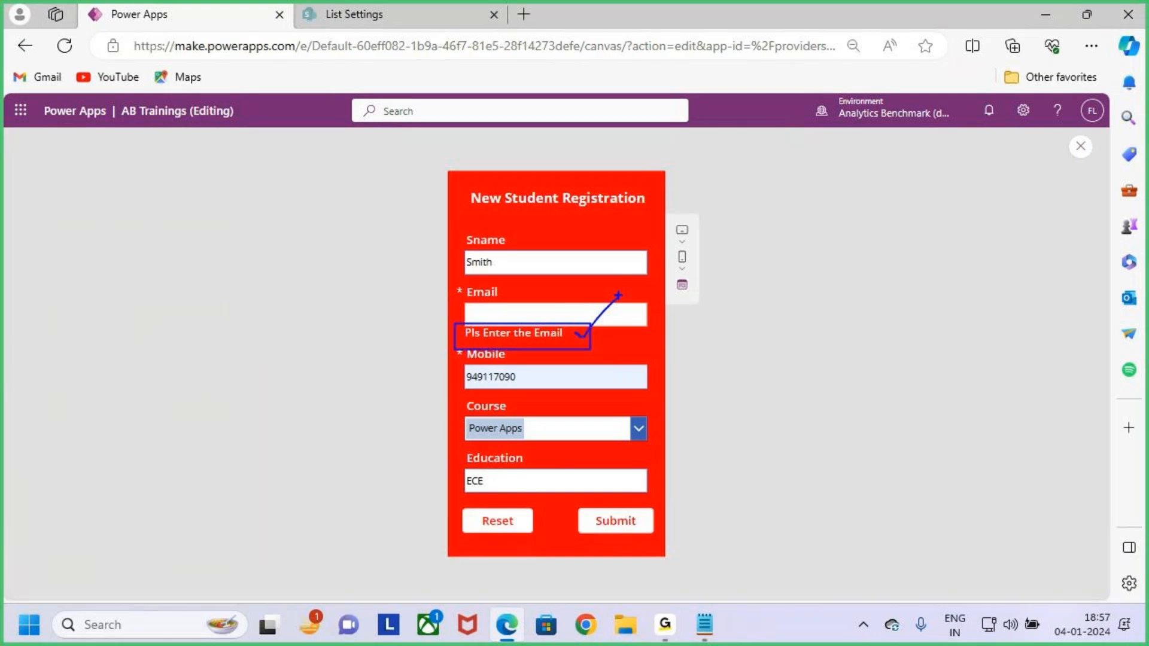
drag(584, 338, 611, 306)
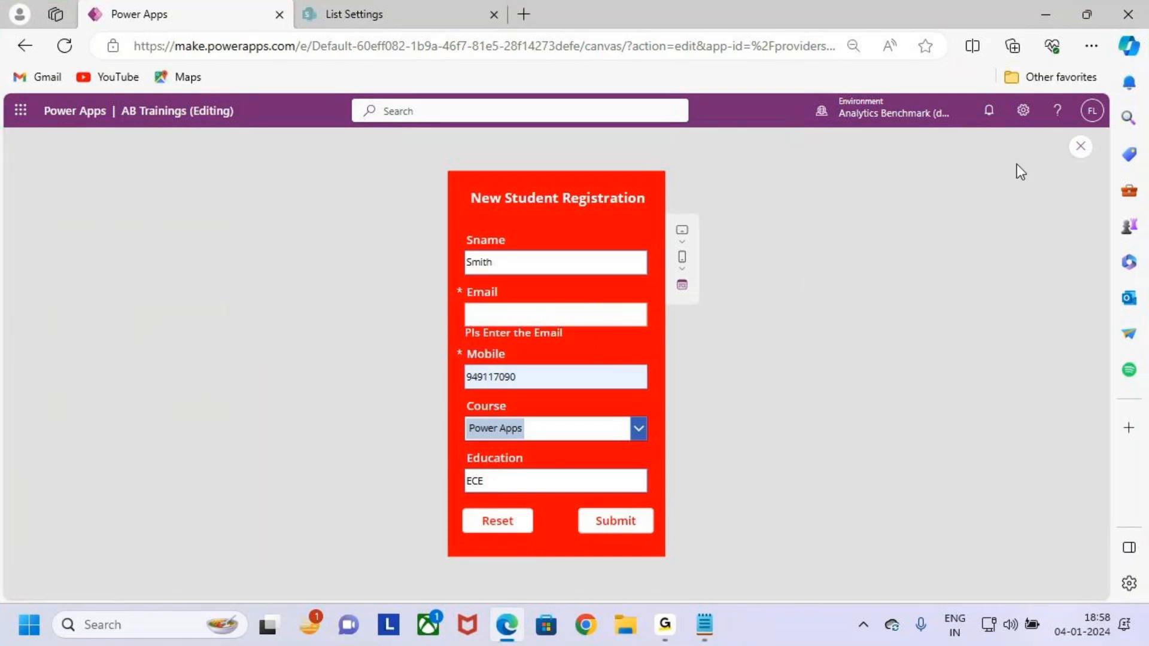
Close the preview, dismiss the tip, select the Email error label, and minimize the browser.
click(1080, 147)
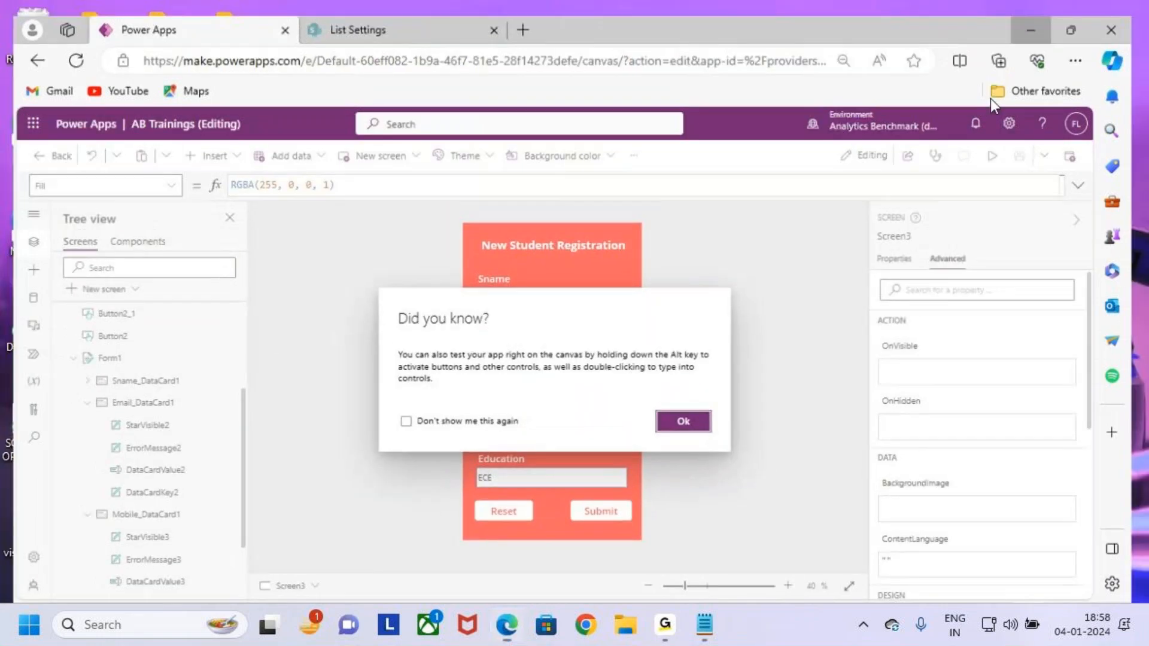
click(1051, 16)
click(507, 625)
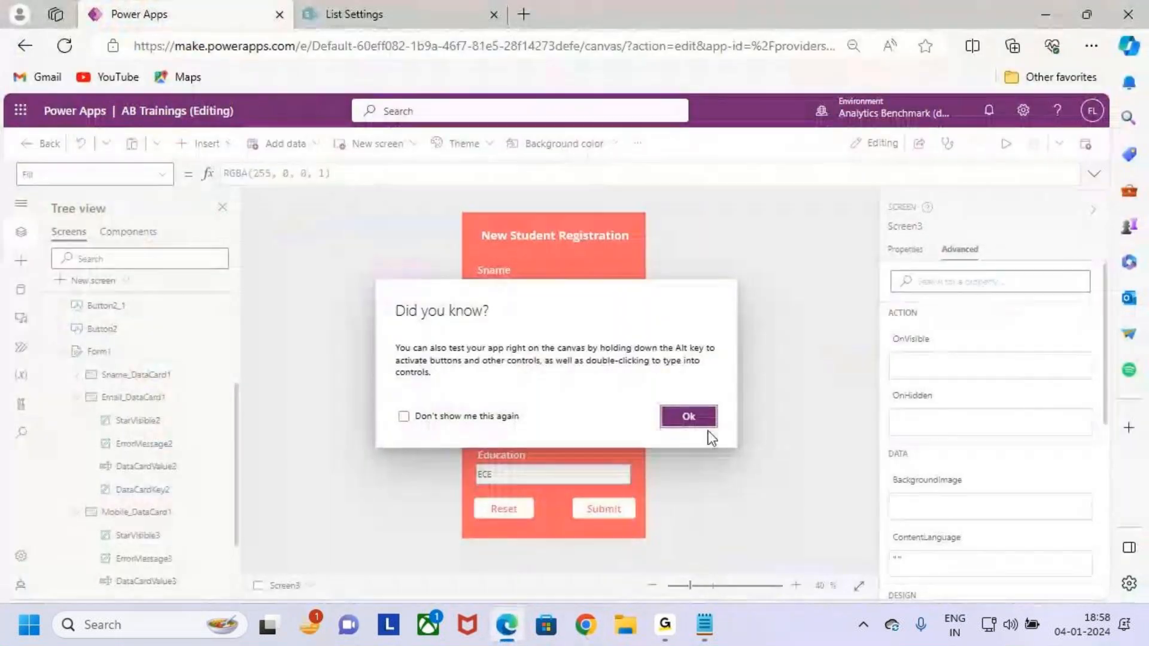
click(691, 417)
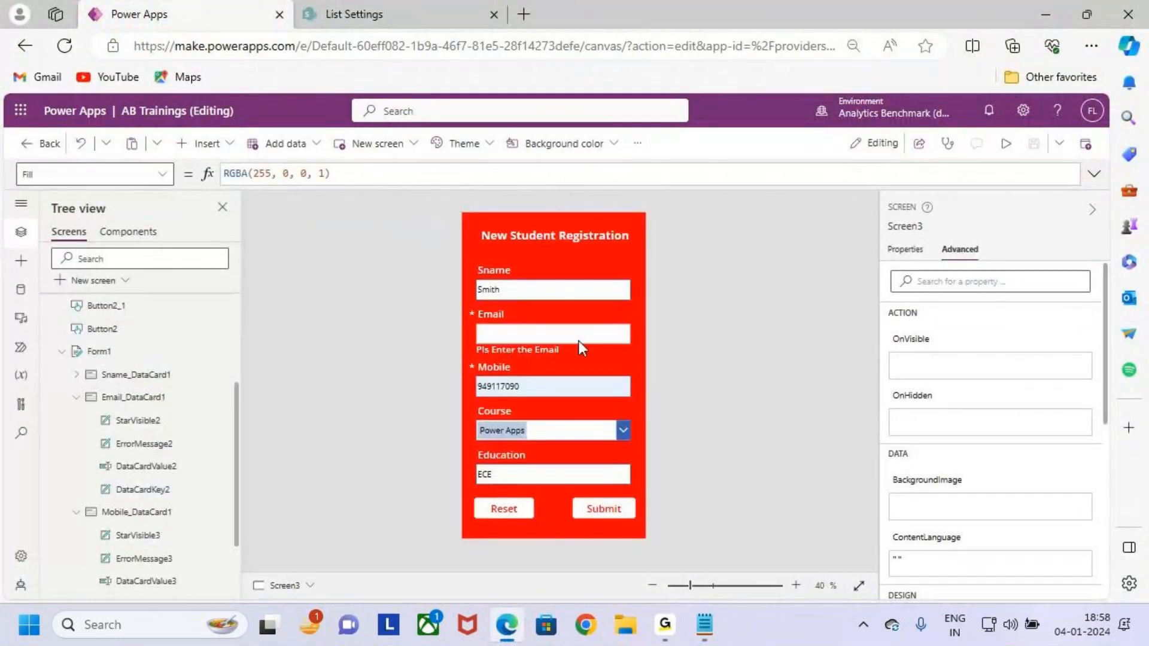
click(157, 445)
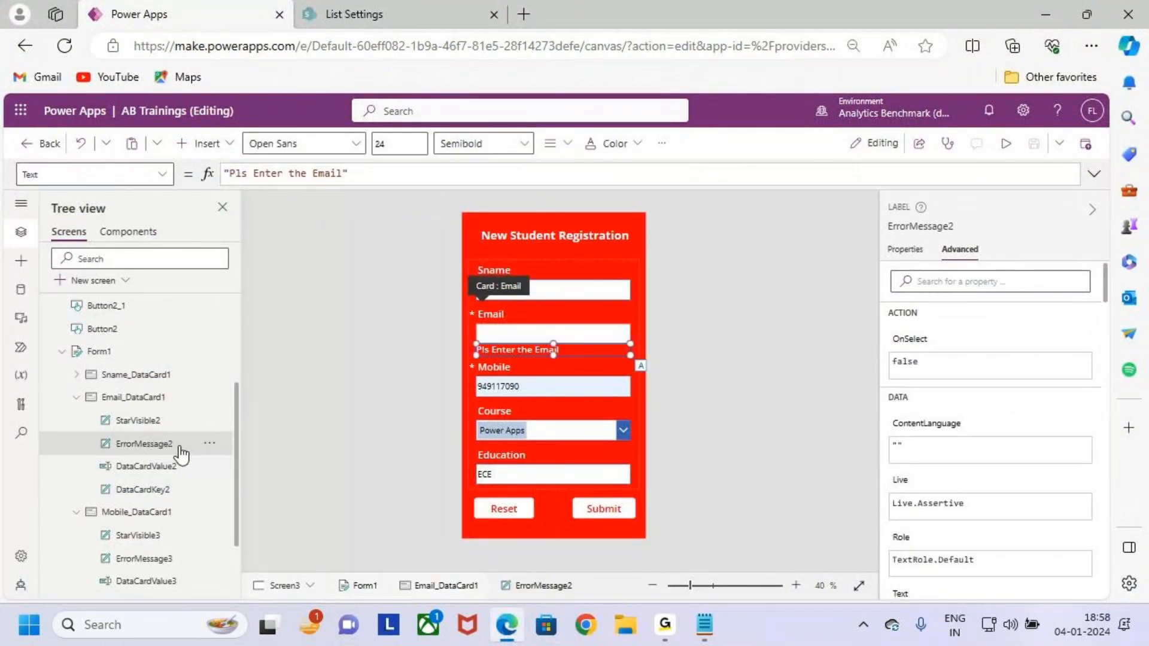
click(1041, 14)
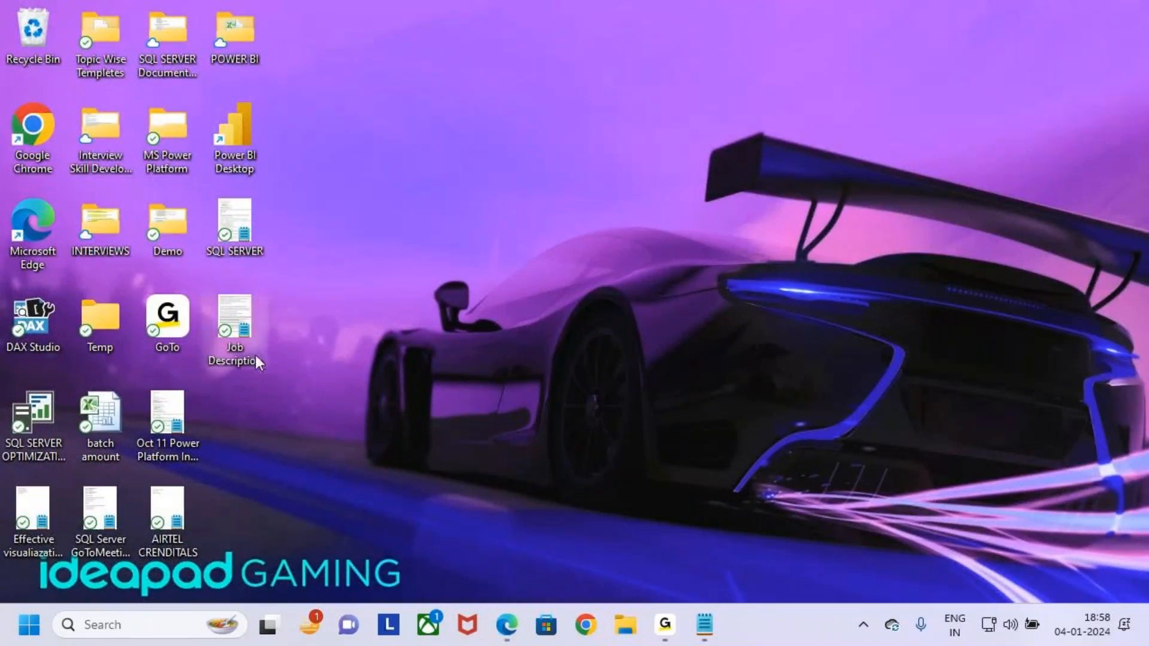
Open the Forms notes in Notepad and tab out the end of the DatacardValue line.
click(705, 622)
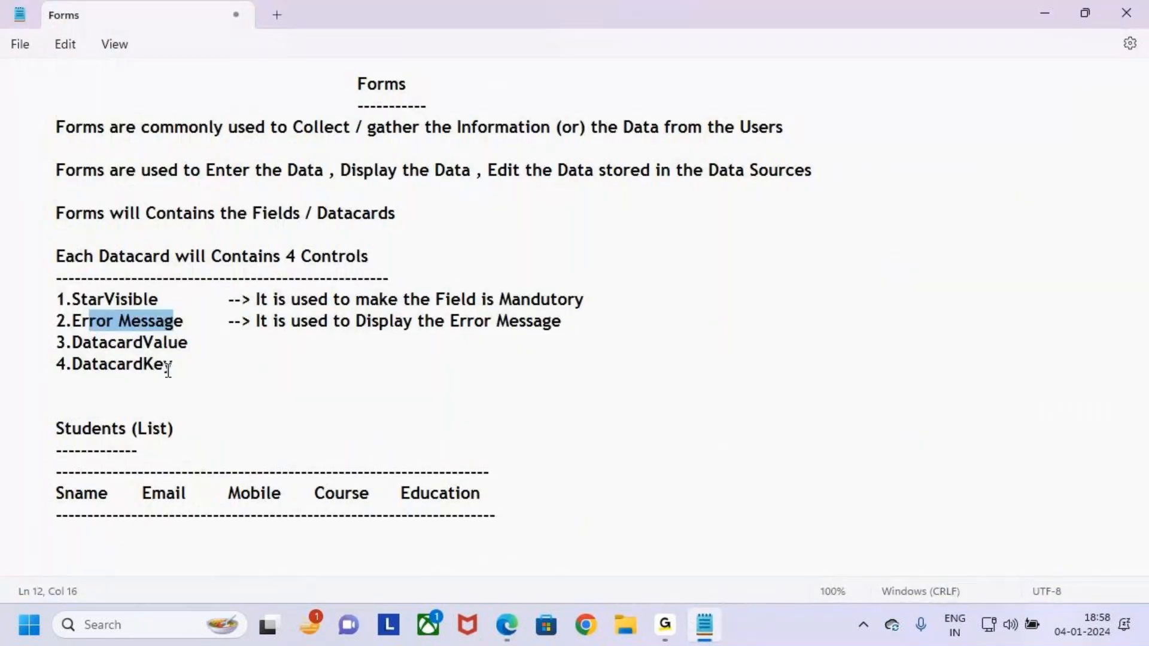
click(77, 342)
click(233, 341)
key(BackSpace)
key(BackSpace)
text(ue)
key(Tab)
key(BackSpace)
key(BackSpace)
key(BackSpace)
text(ue)
key(Tab)
Describe DatacardValue as '--> It is used to Enter the Data in the Fields', then return to Power Apps.
text(--> It is u)
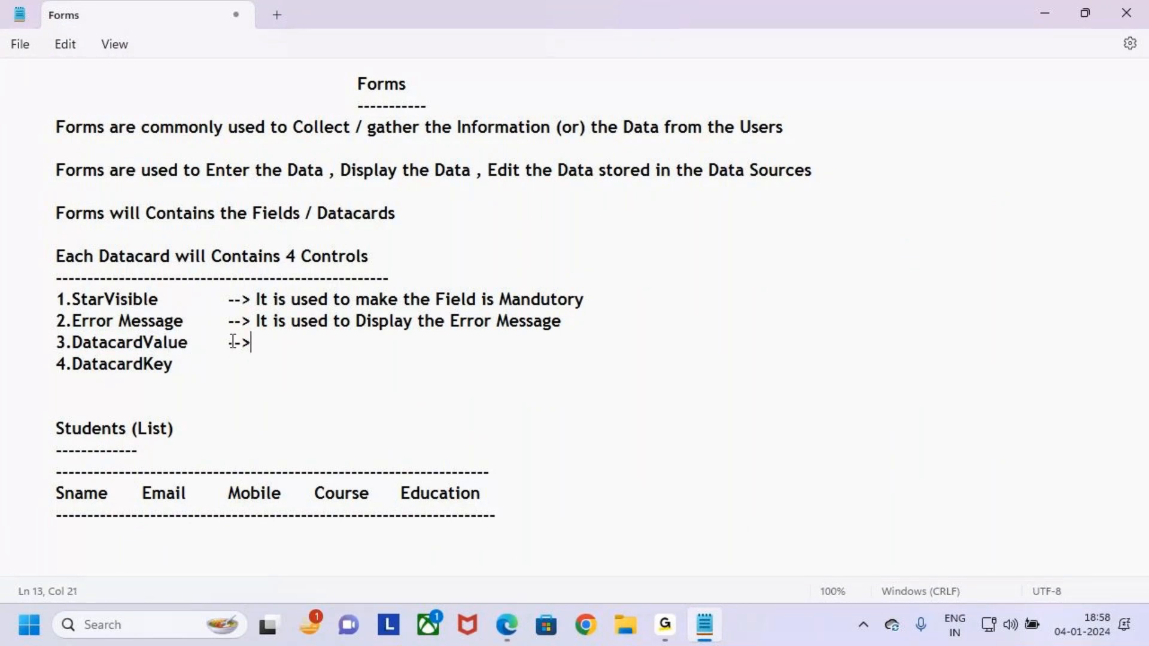
text(sed t)
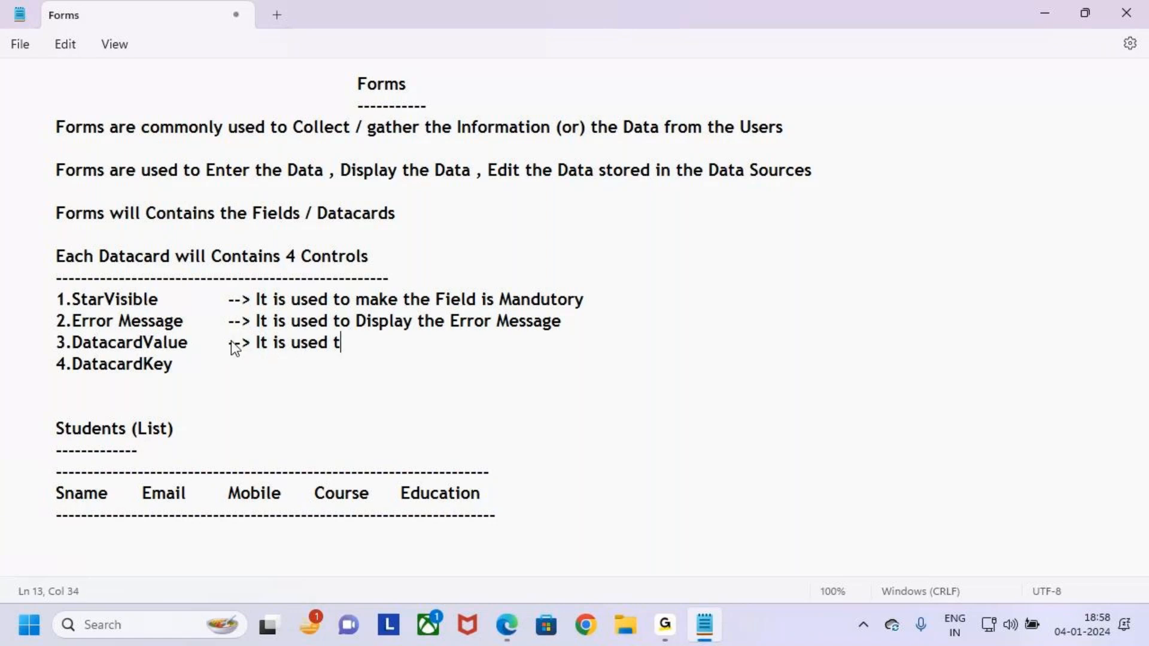
text(o Diplat the)
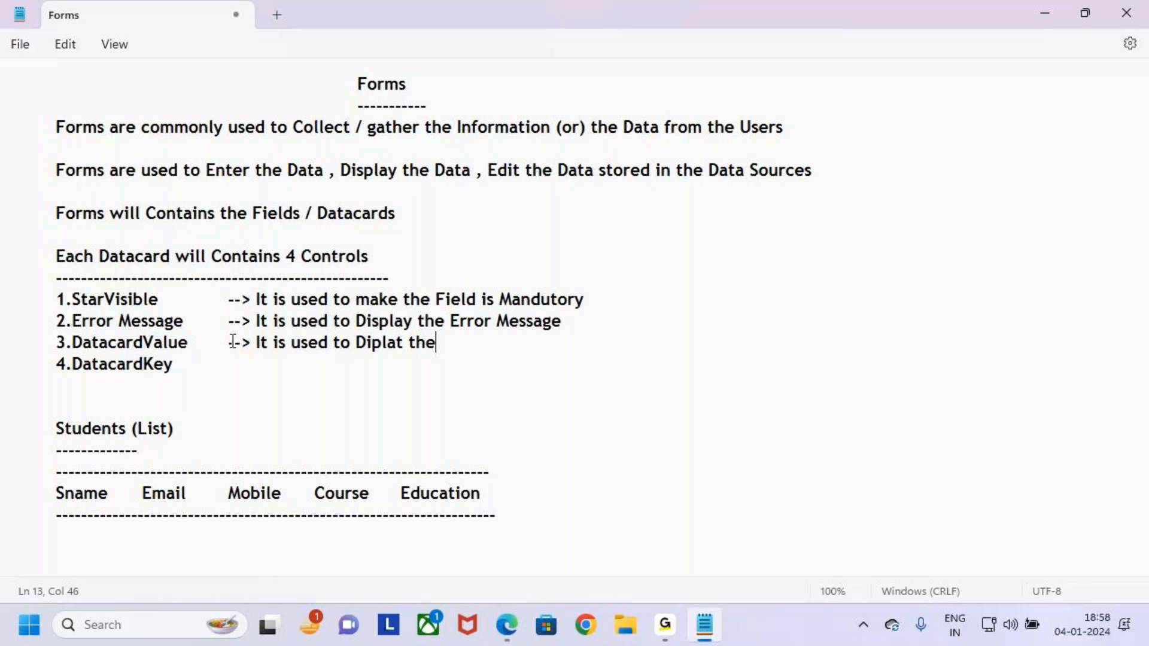
key(BackSpace)
key(BackSpace)
key(BackSpace)
key(BackSpace)
key(BackSpace)
key(BackSpace)
key(BackSpace)
key(BackSpace)
key(BackSpace)
key(BackSpace)
key(BackSpace)
key(BackSpace)
key(BackSpace)
text(to E)
text(nter the D)
text(atra)
key(BackSpace)
key(BackSpace)
key(BackSpace)
key(BackSpace)
key(BackSpace)
text(Data in)
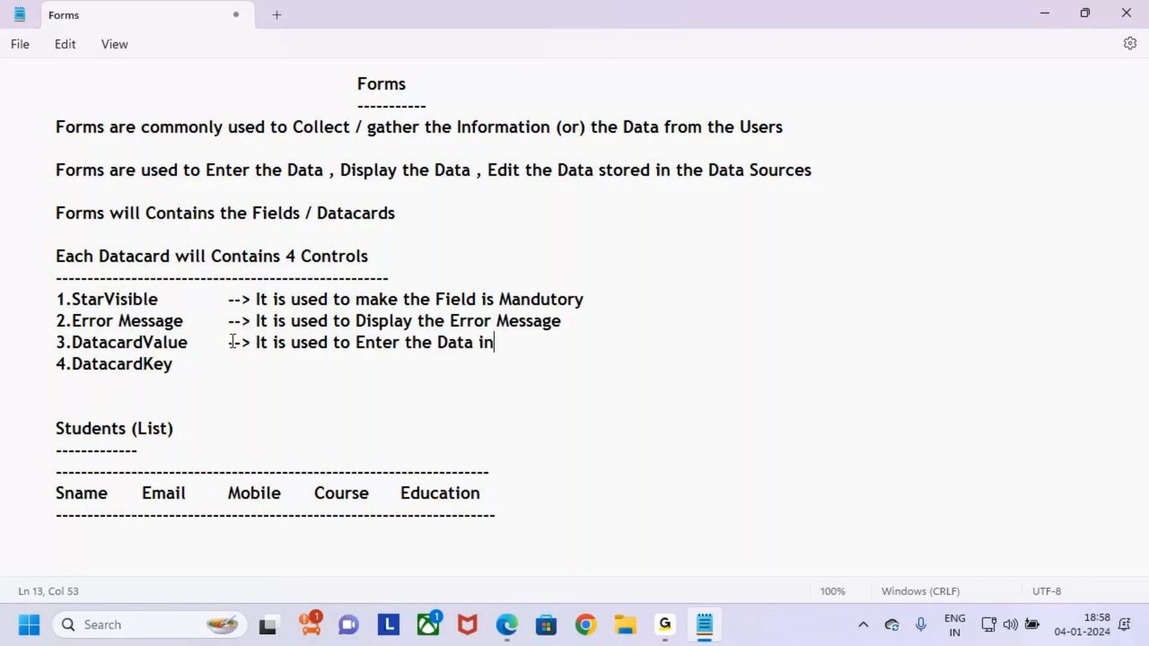
text( the Fild)
key(BackSpace)
key(BackSpace)
key(BackSpace)
key(BackSpace)
key(BackSpace)
text(Fields)
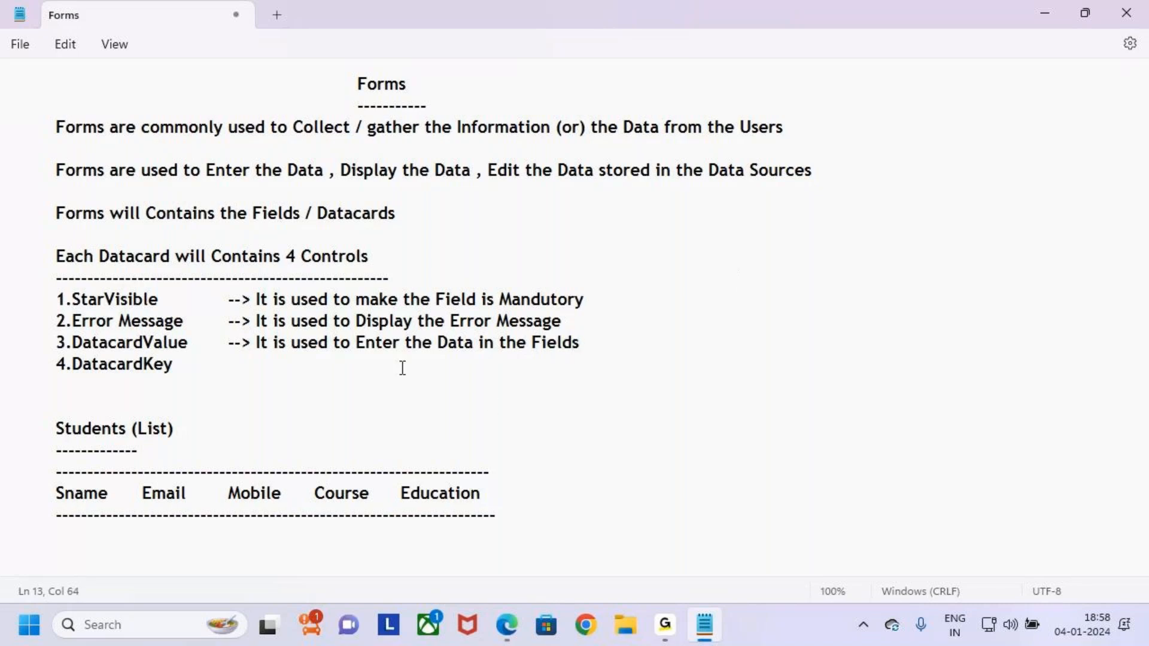
drag(99, 342, 182, 342)
click(246, 381)
key(alt+Tab)
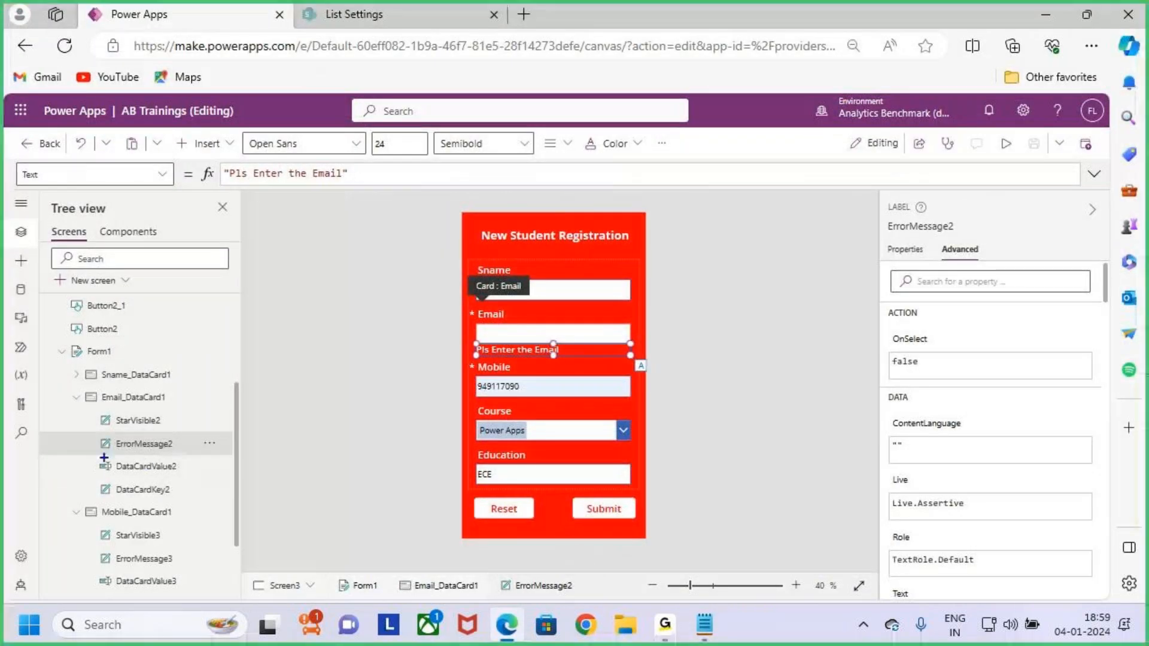
Select DataCardValue2, the Email input box, mark it on the form, and return to the notes.
click(167, 472)
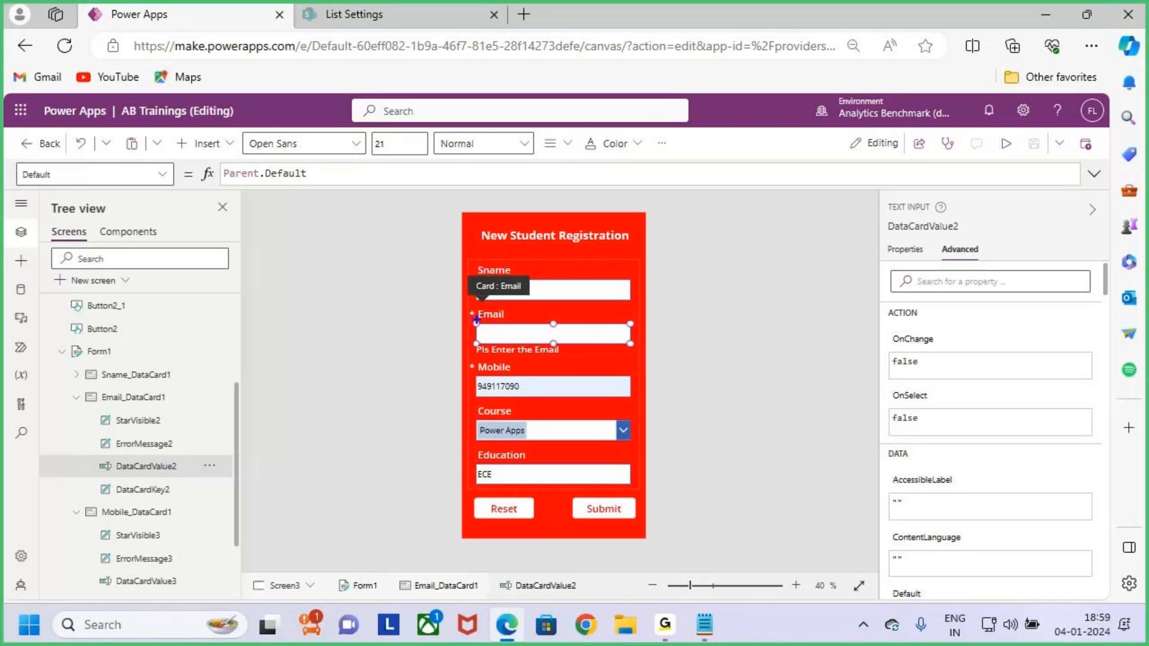
drag(630, 341, 679, 295)
key(Escape)
key(alt+Tab)
drag(365, 343, 569, 338)
Add a tabbed '-->' arrow after the DatacardKey line in the notes.
click(624, 346)
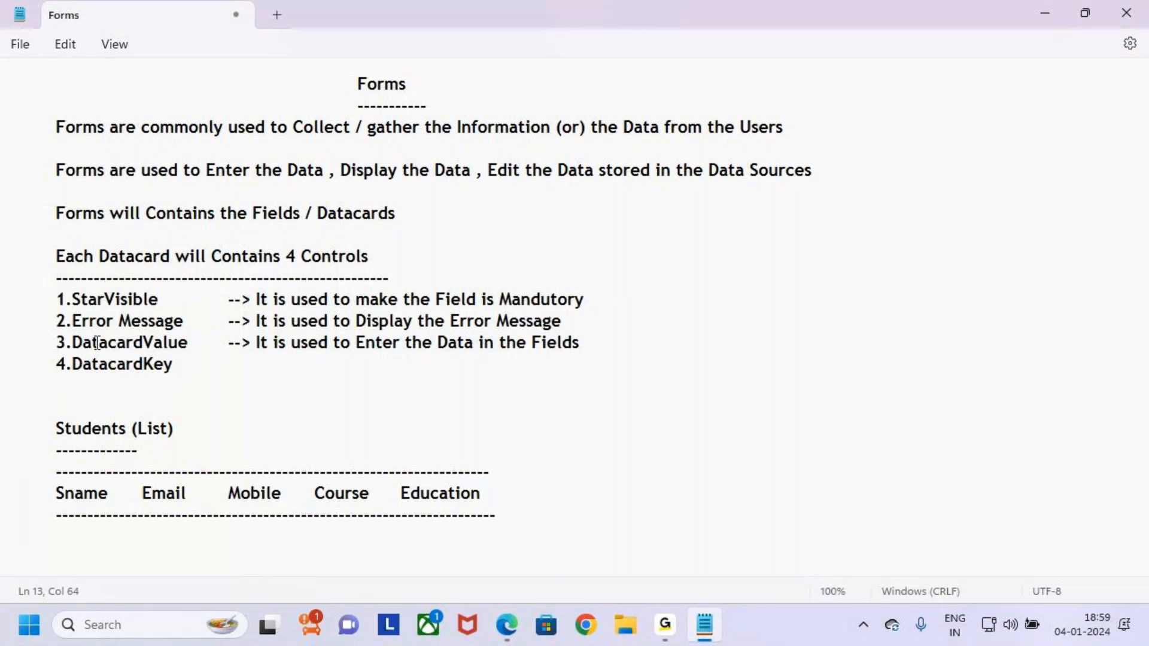
drag(92, 342, 198, 335)
click(186, 367)
key(Tab)
text(-->)
double_click(104, 374)
key(Down)
key(alt+Tab)
key(alt+Tab)
Describe DatacardKey as 'it is used to Display the Title of the Field / Datacard'.
click(274, 364)
text(it is used to Display the)
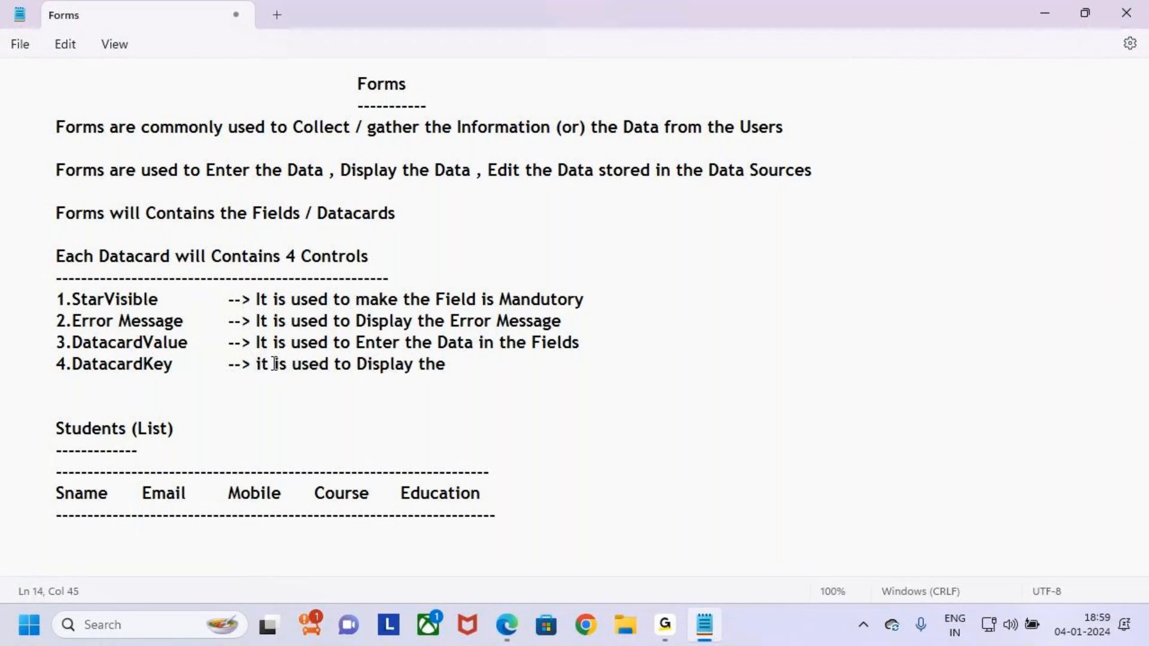
text( Til;e====)
key(BackSpace)
key(BackSpace)
key(BackSpace)
key(BackSpace)
key(BackSpace)
key(BackSpace)
key(BackSpace)
key(BackSpace)
key(BackSpace)
key(BackSpace)
key(BackSpace)
key(BackSpace)
key(BackSpace)
key(BackSpace)
text(the T)
text(itle o)
text(f the )
text(Fi)
text(eld /)
text( Datac)
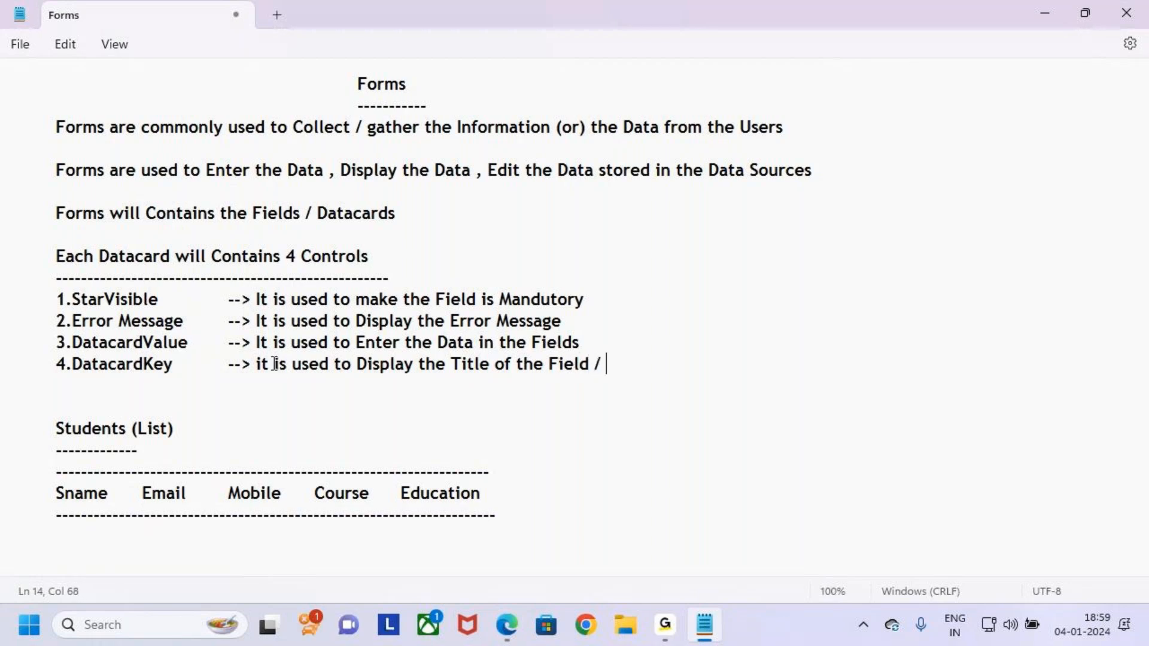
text(sr)
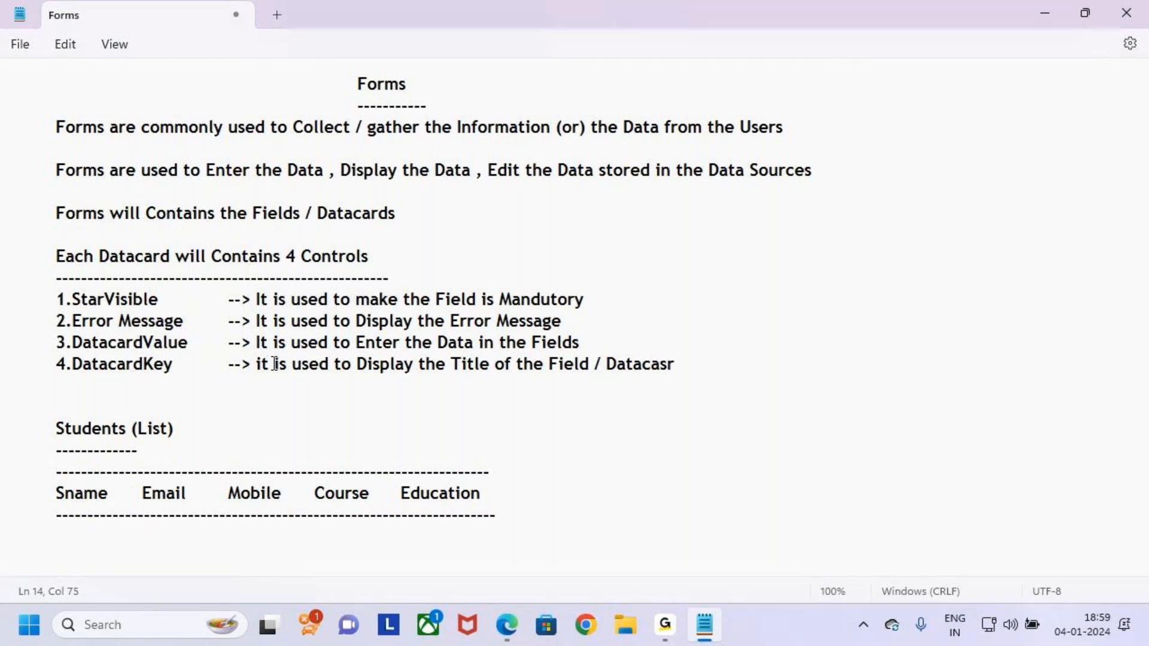
text(rd)
key(Left)
key(Left)
key(Left)
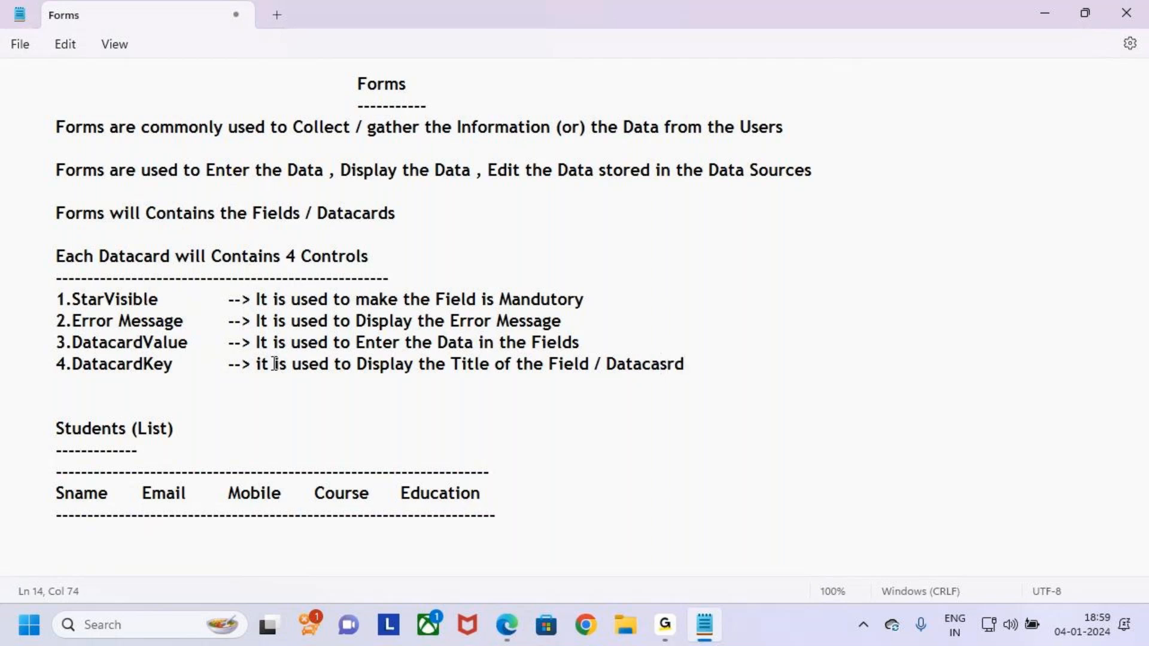
key(Delete)
click(435, 367)
drag(434, 367, 602, 367)
drag(73, 365, 177, 363)
click(265, 393)
Select the Sname card's title label, DataCardKey1, in the Tree view.
key(alt+Tab)
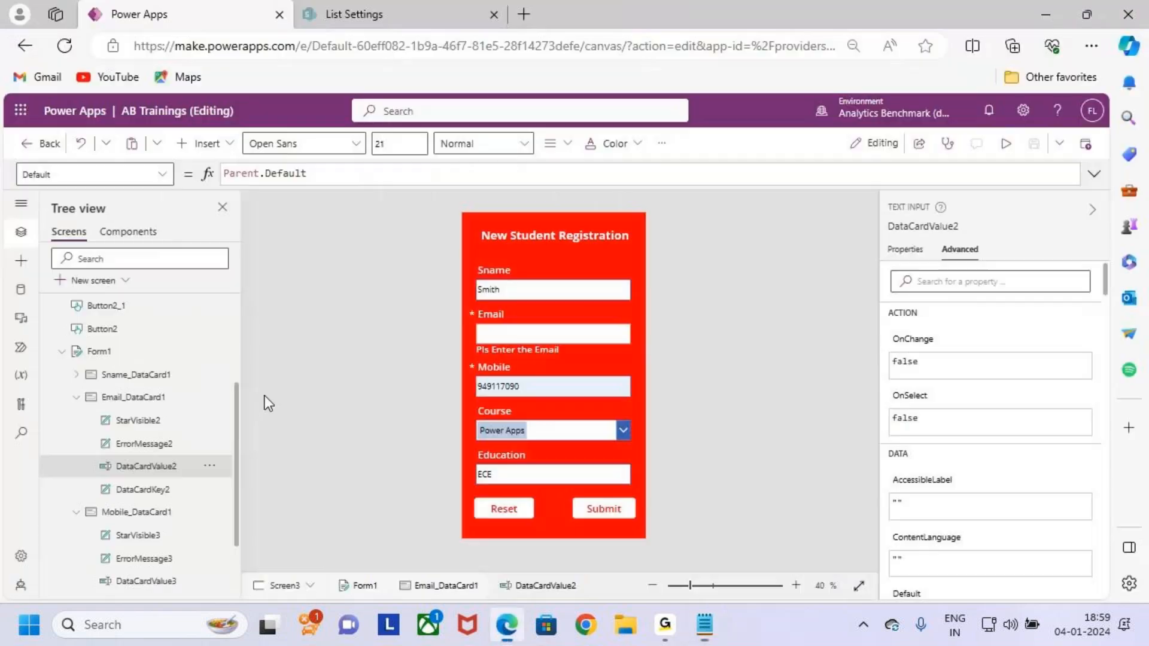
click(522, 277)
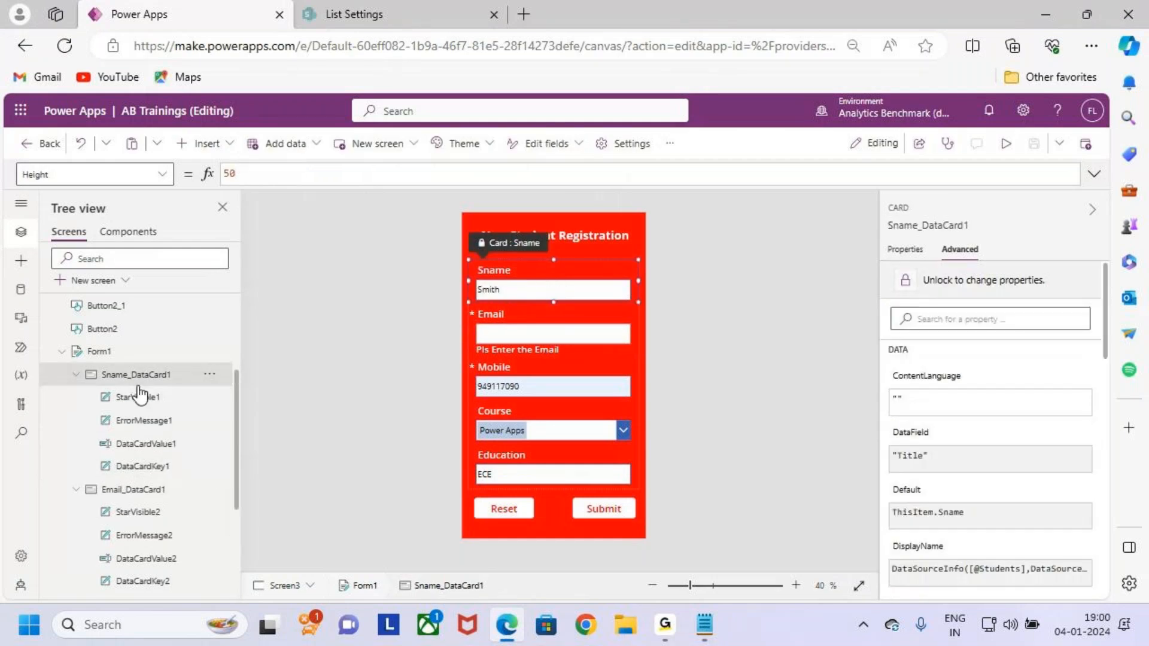
click(164, 467)
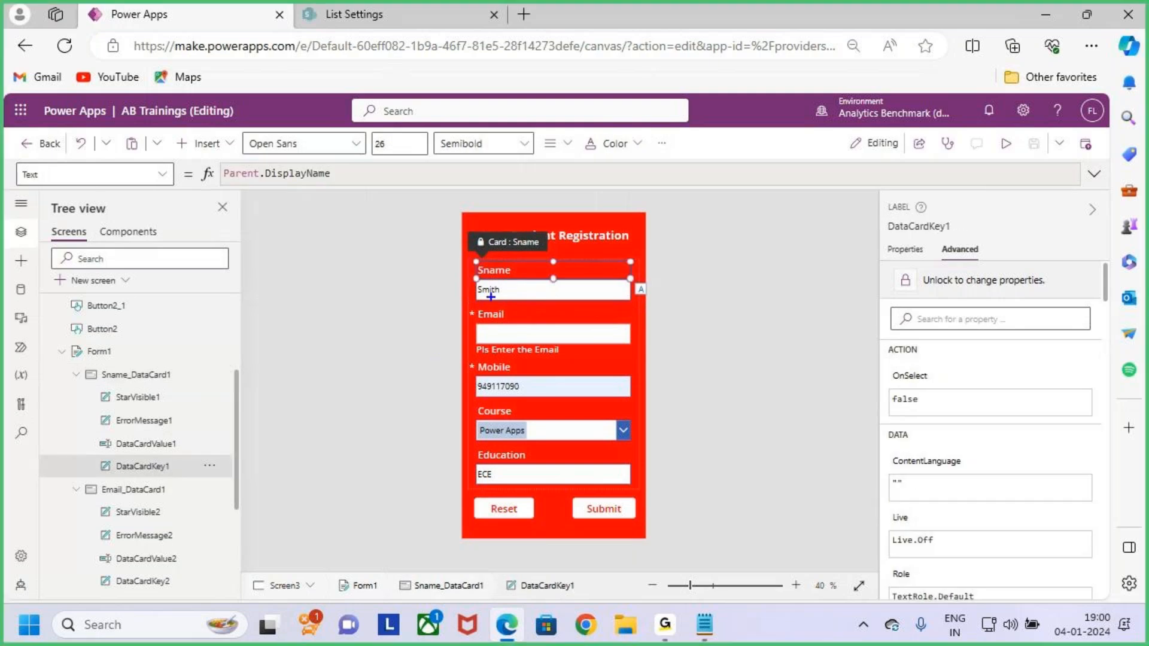
scroll(500, 306, up, 2)
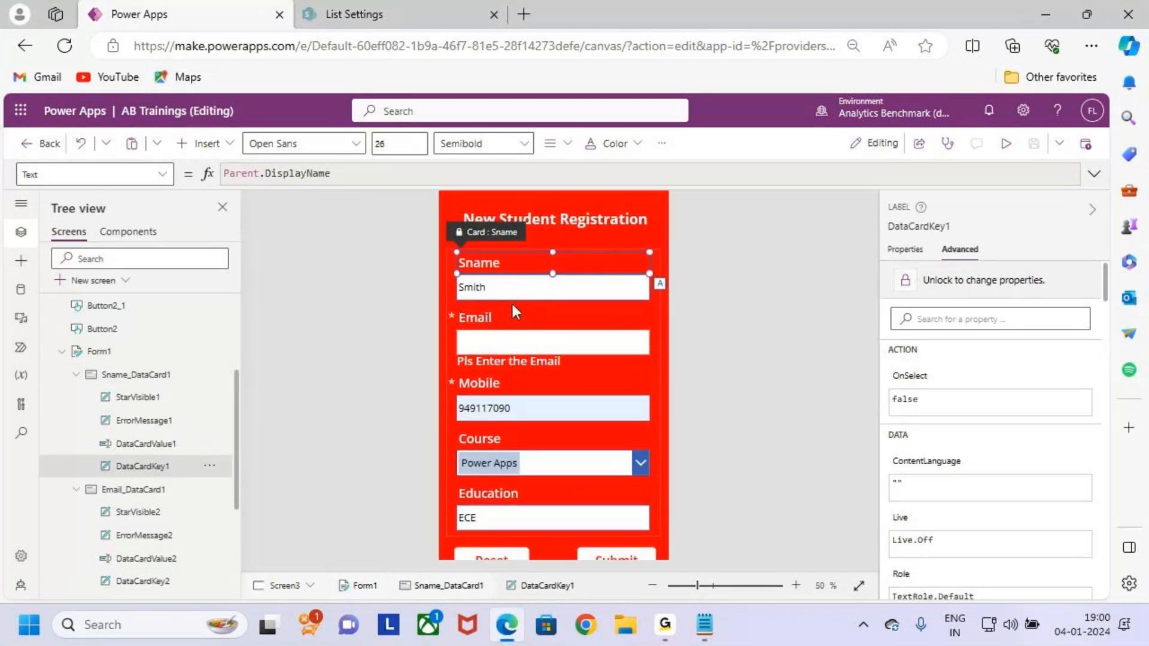
scroll(513, 307, up, 2)
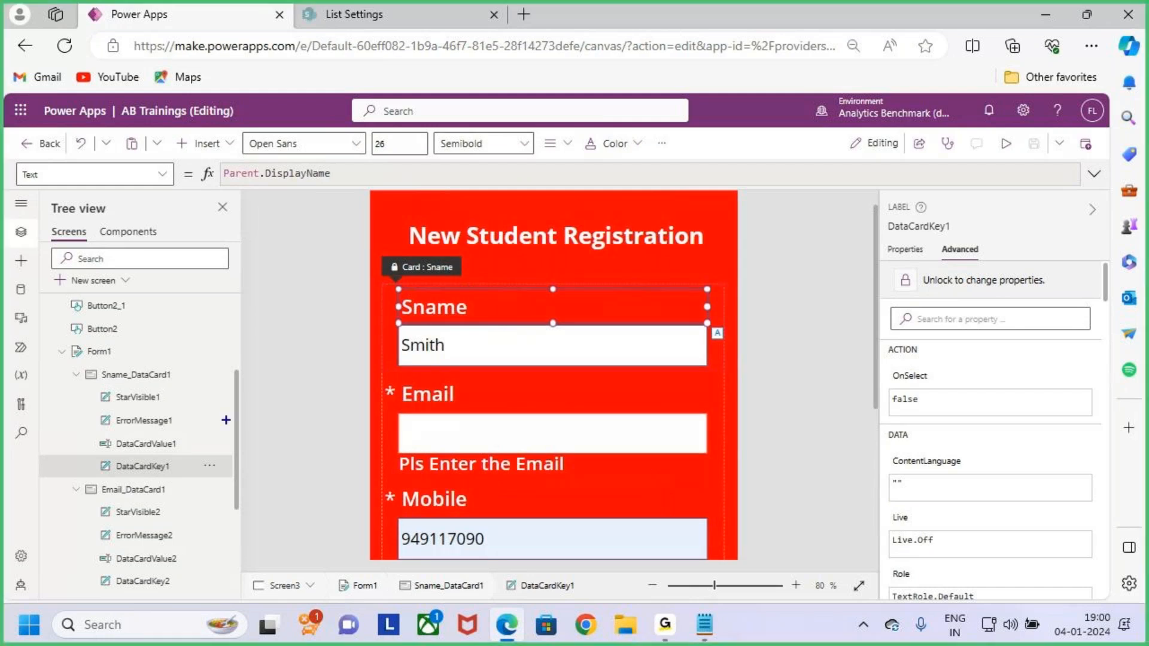
double_click(107, 466)
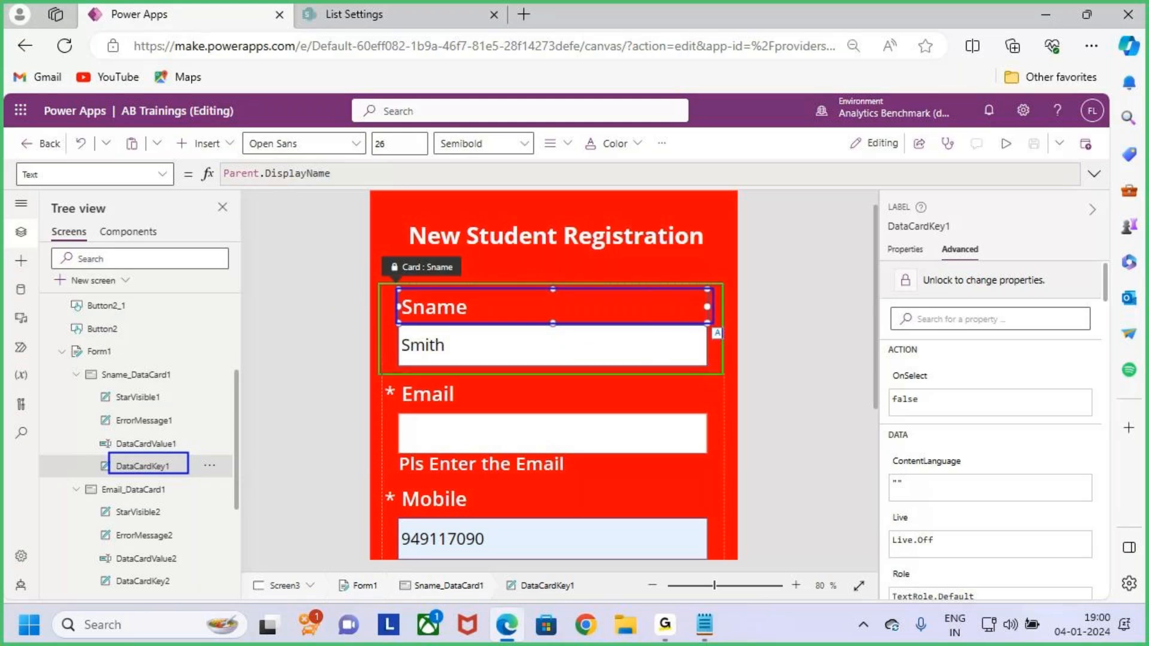
Unlock the Sname card and edit the label's Text formula, Parent.DisplayName.
drag(455, 311, 502, 317)
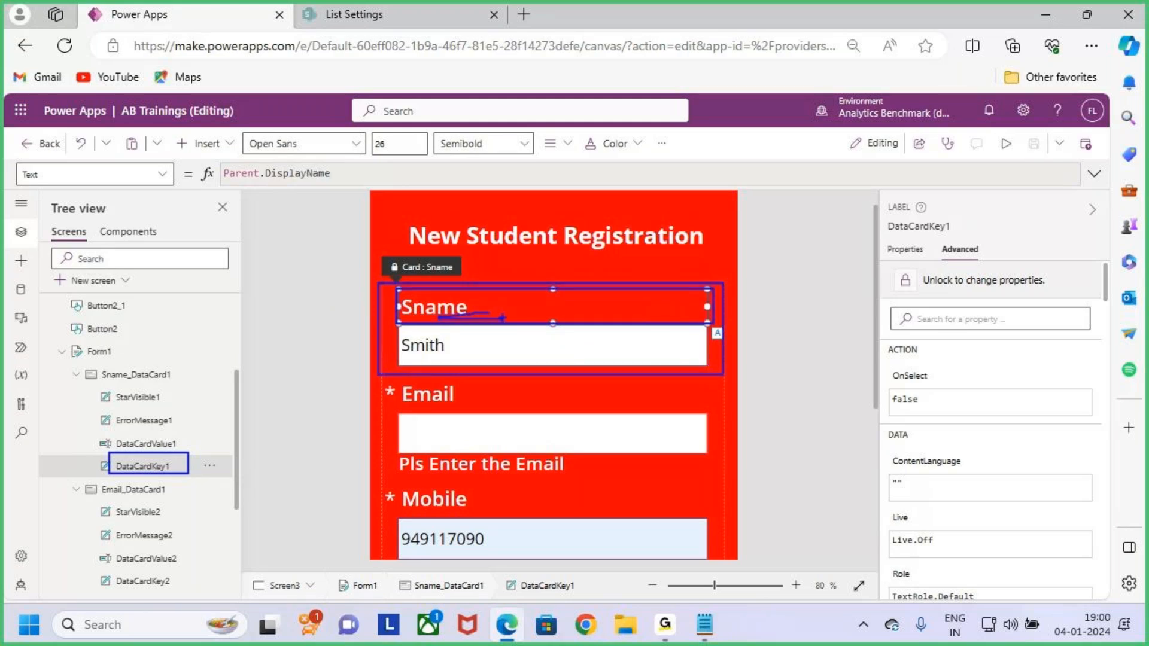
key(Escape)
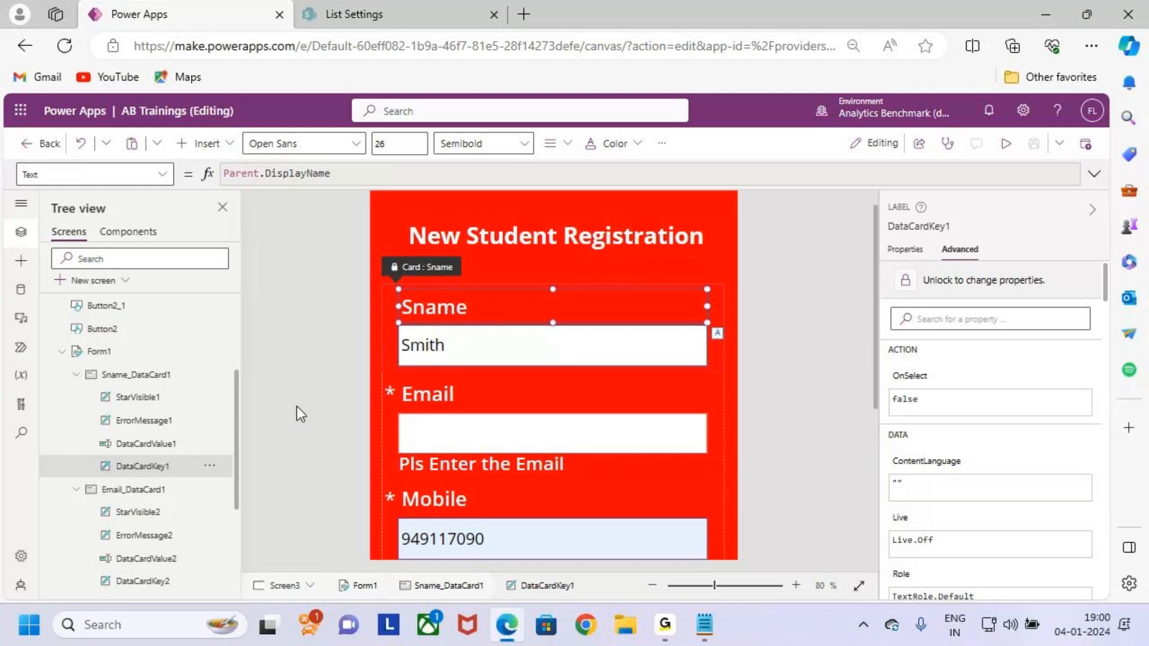
key(ctrl+2)
drag(68, 363, 197, 388)
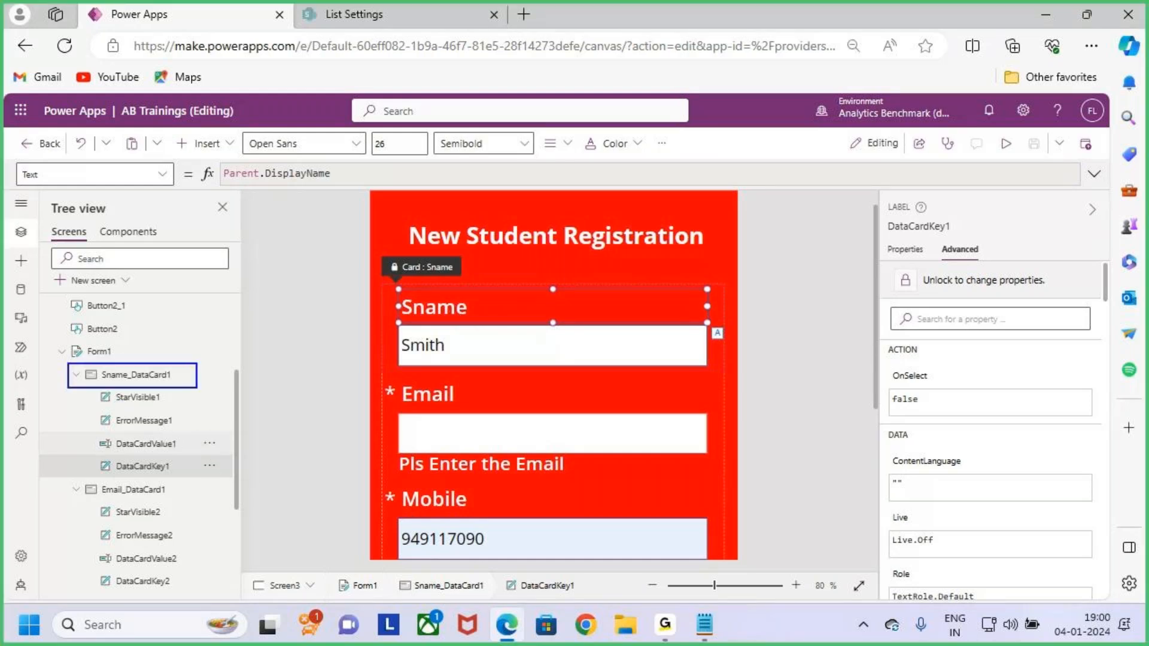
key(Escape)
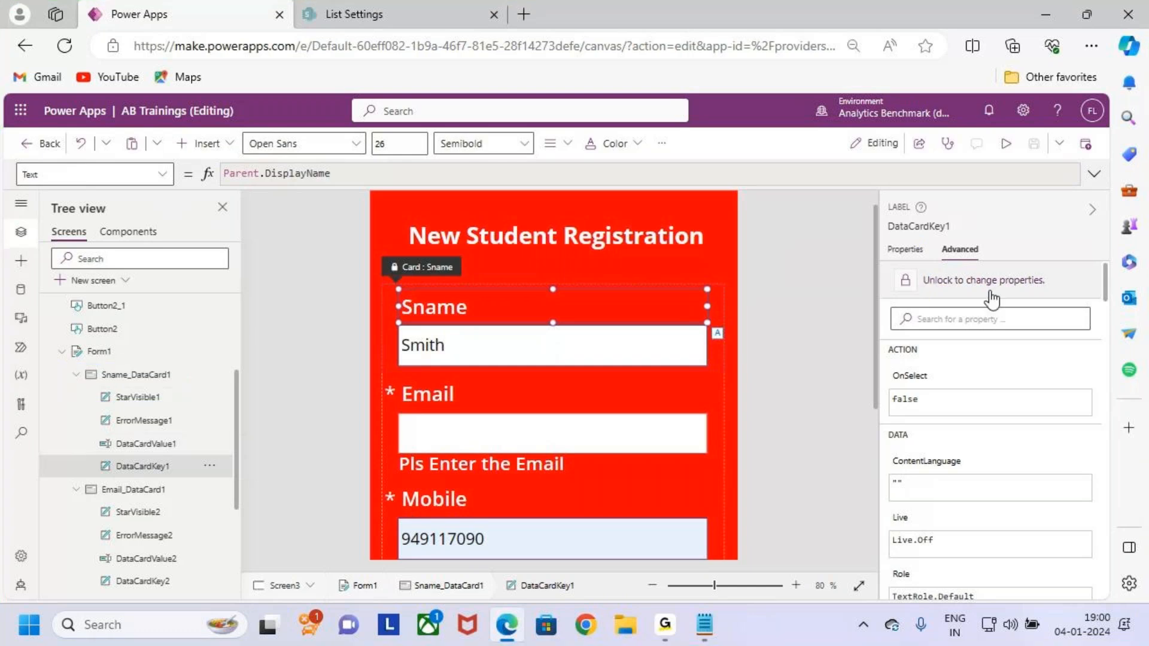
click(982, 282)
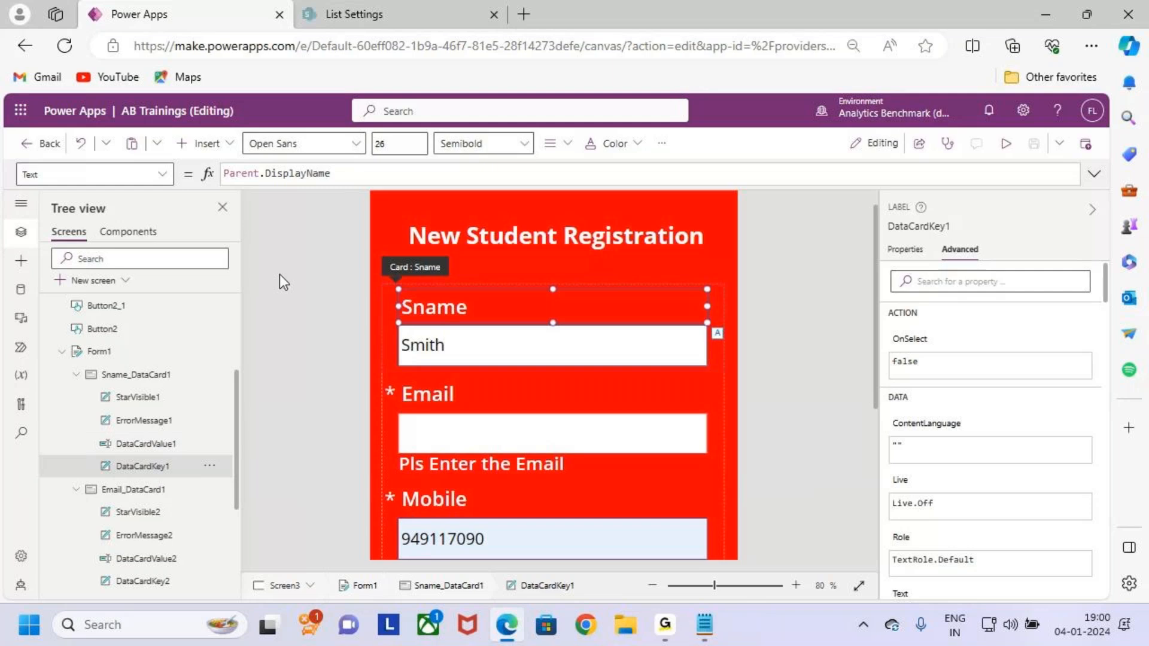
click(352, 175)
Replace DataCardKey1's Text formula Parent.DisplayName with "Name" so the title reads Name.
drag(352, 174, 208, 175)
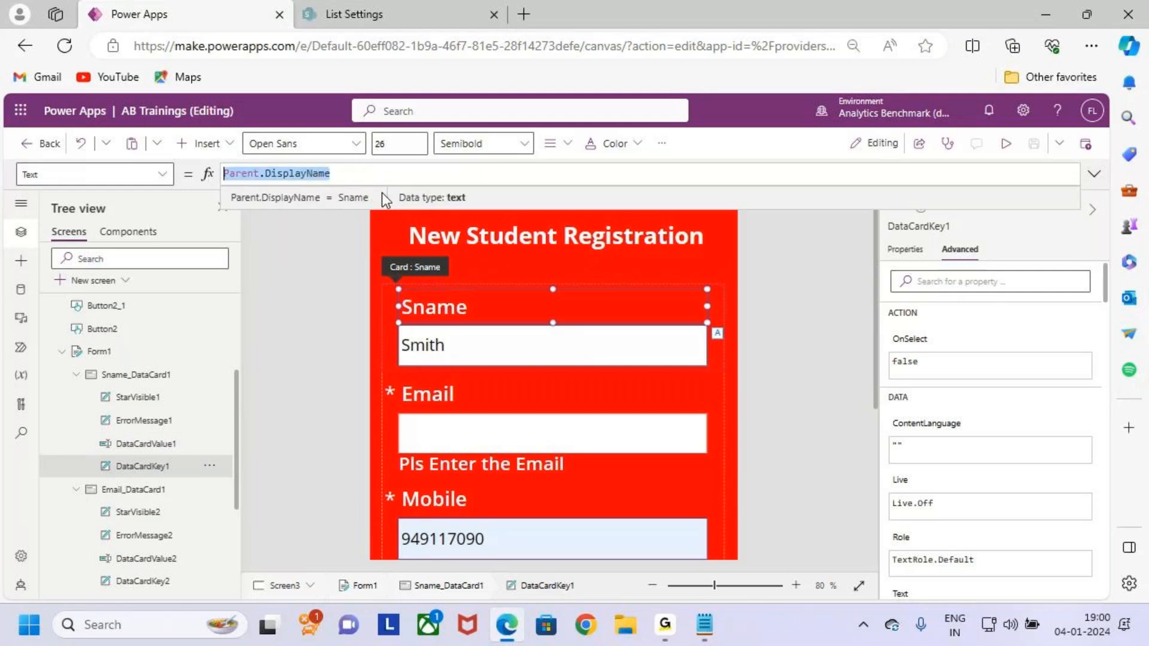
text(Name)
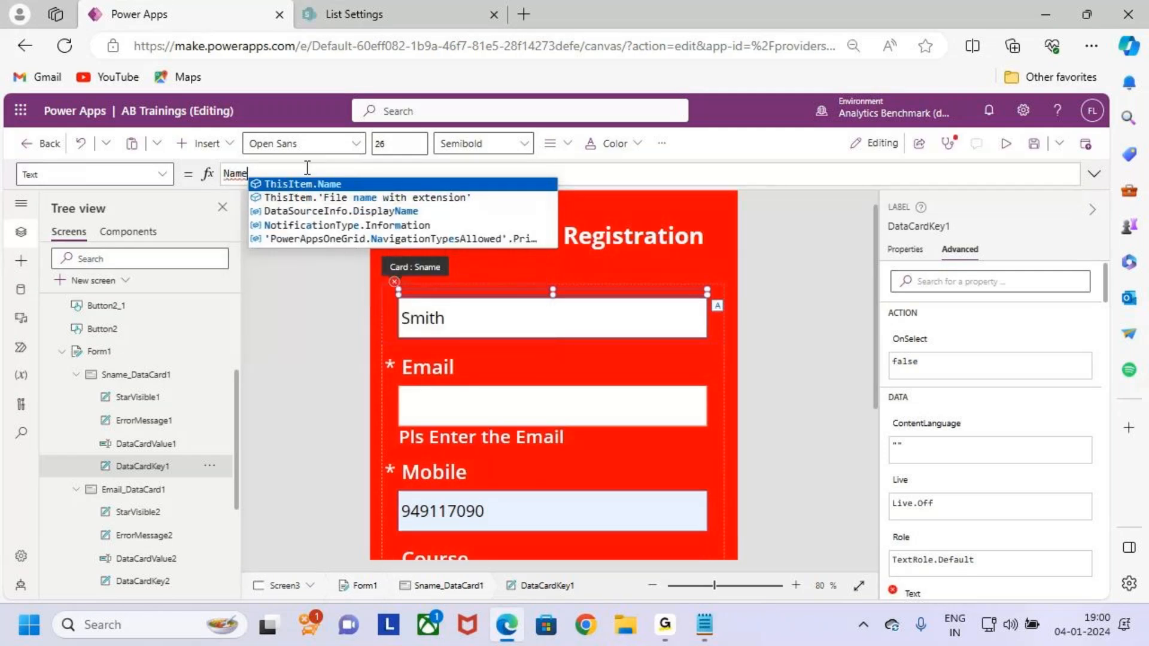
text(")
key(Home)
text(")
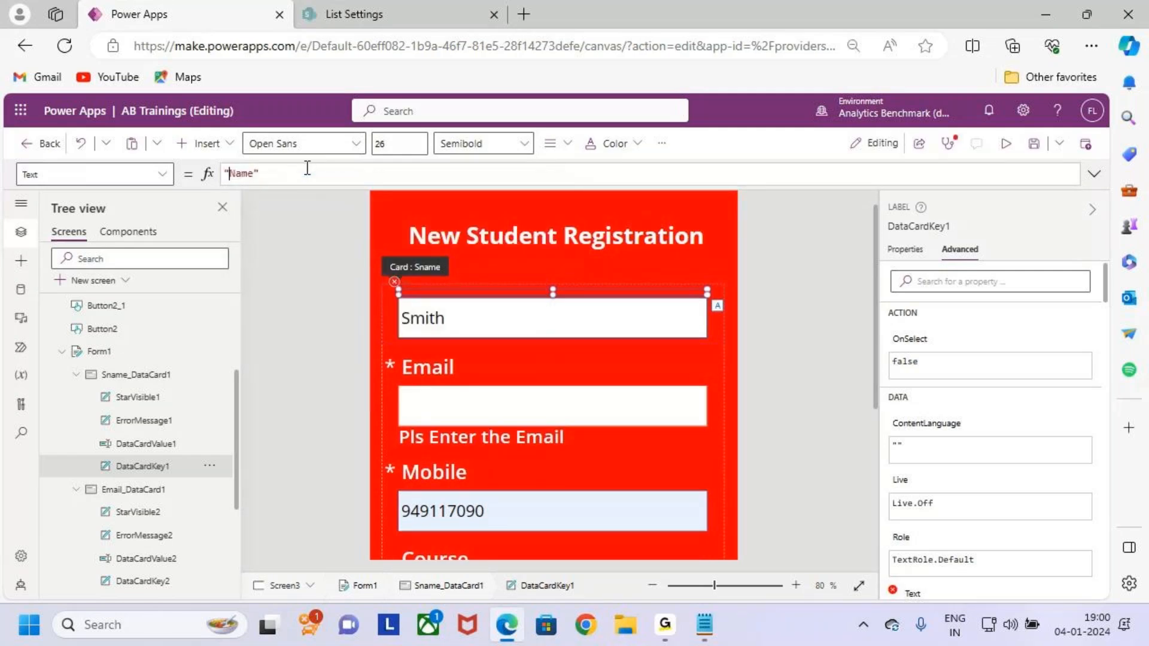
drag(419, 321, 477, 292)
key(Escape)
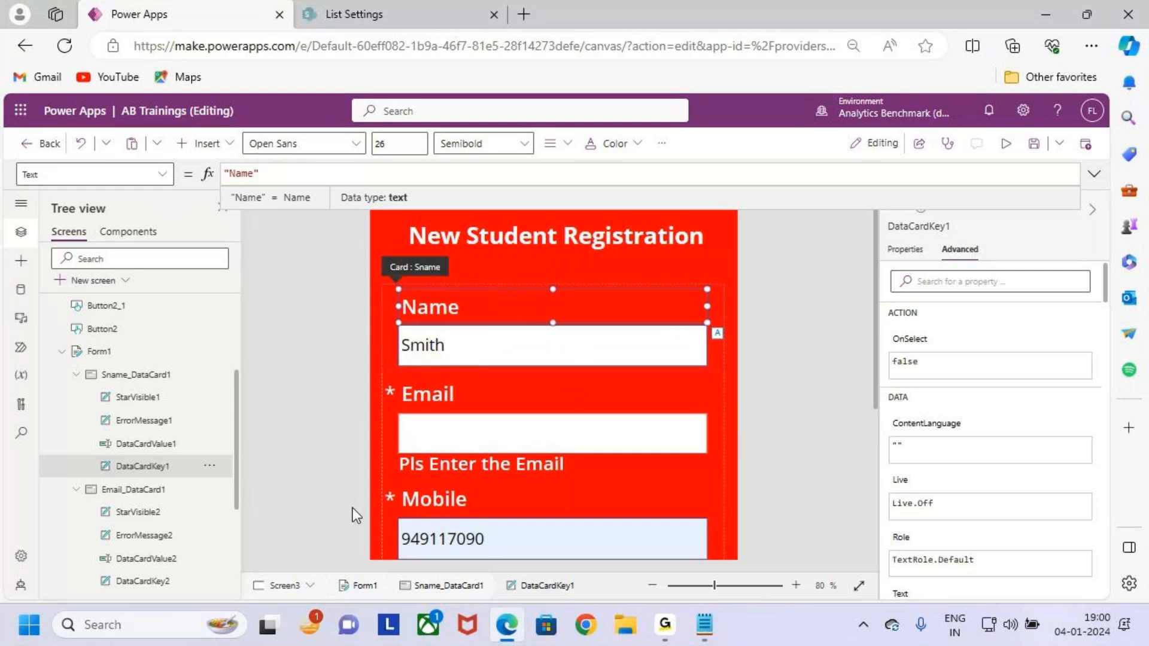
click(199, 460)
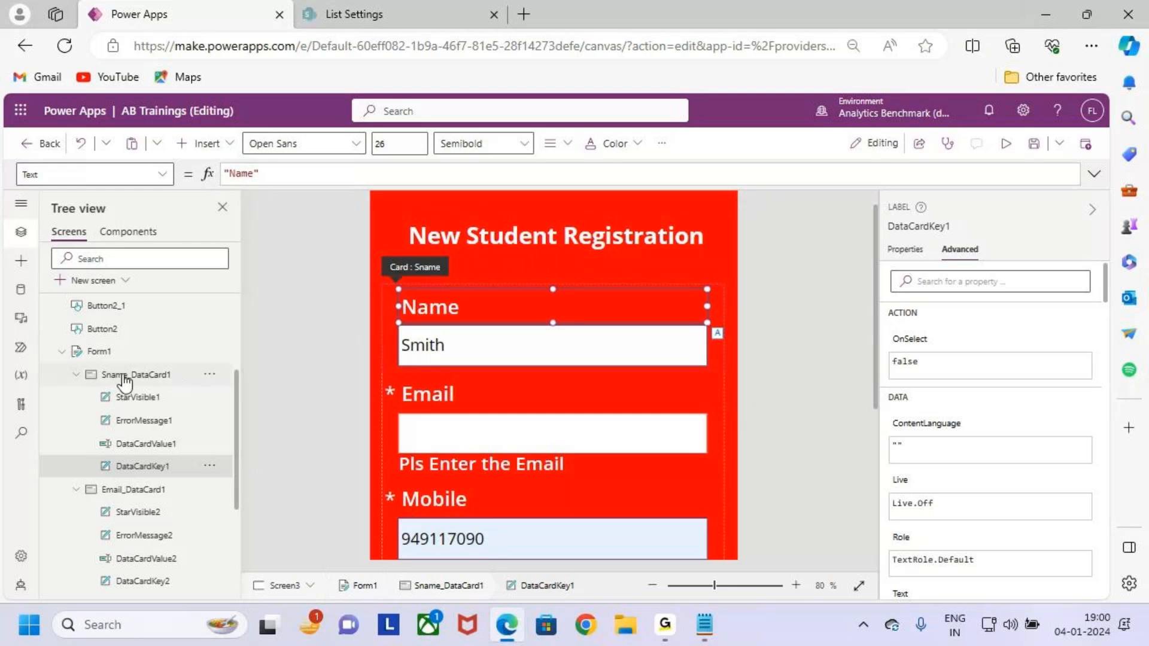
click(76, 375)
click(76, 398)
click(77, 425)
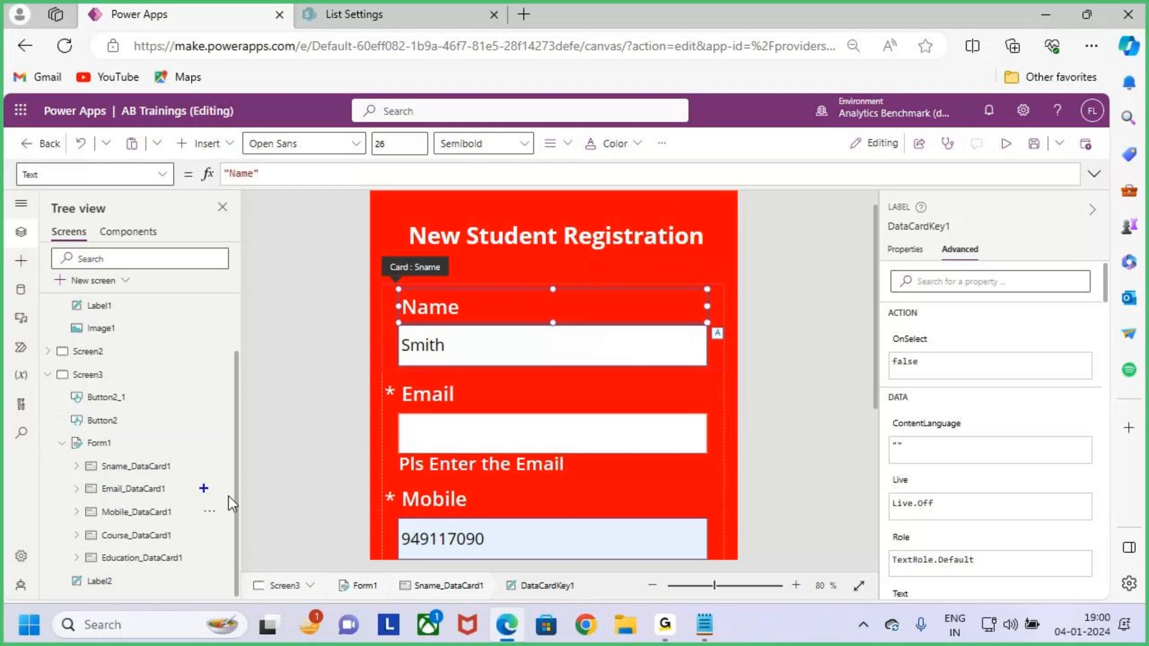
scroll(666, 336, down, 3)
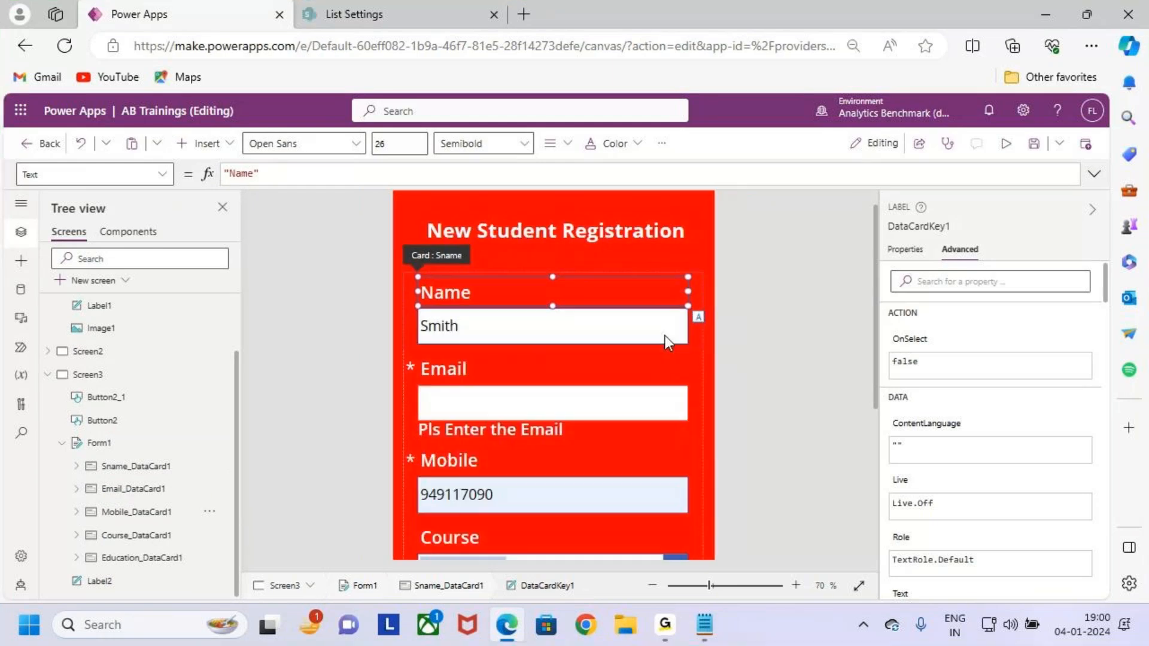
scroll(668, 343, down, 1)
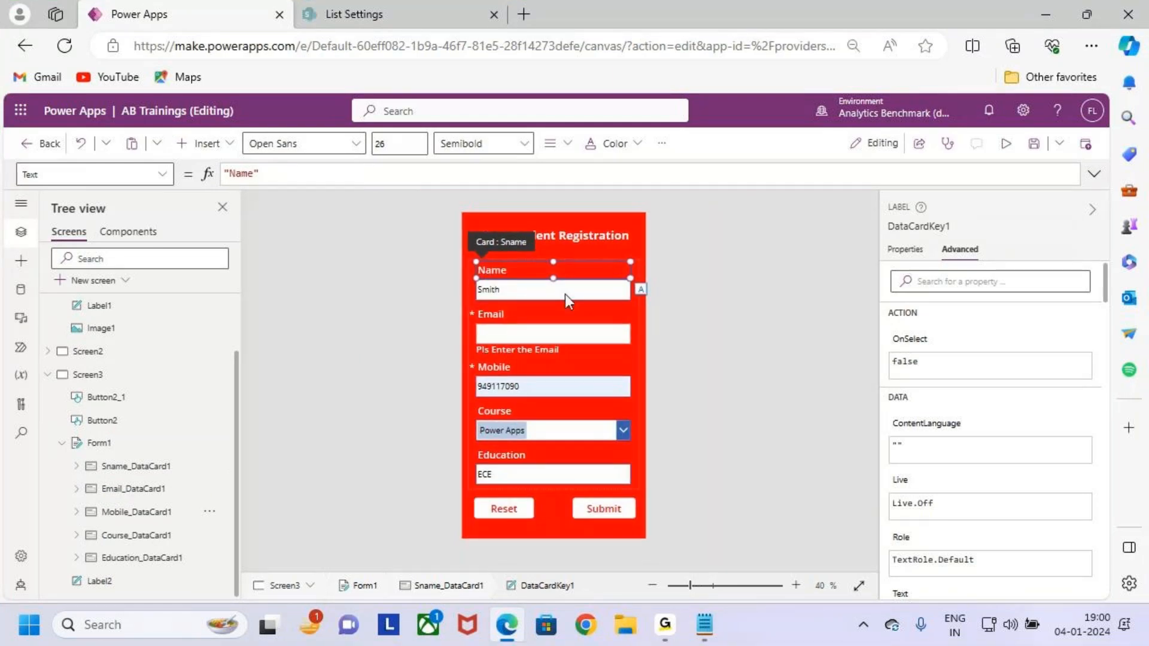
click(137, 467)
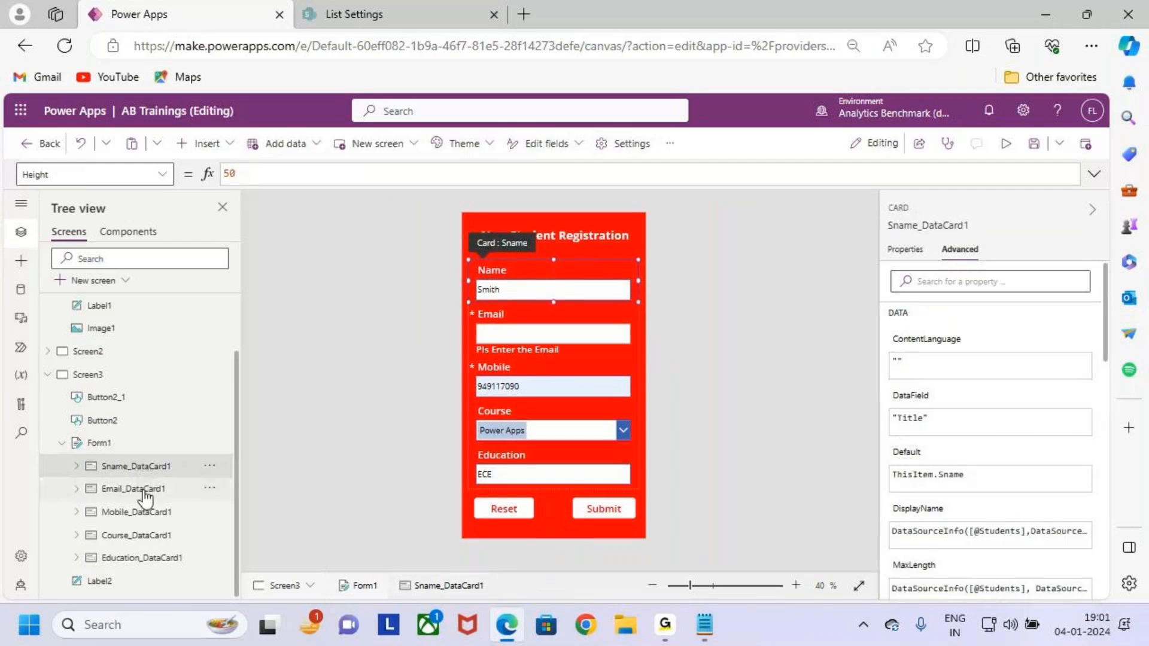
click(145, 495)
click(146, 511)
click(146, 535)
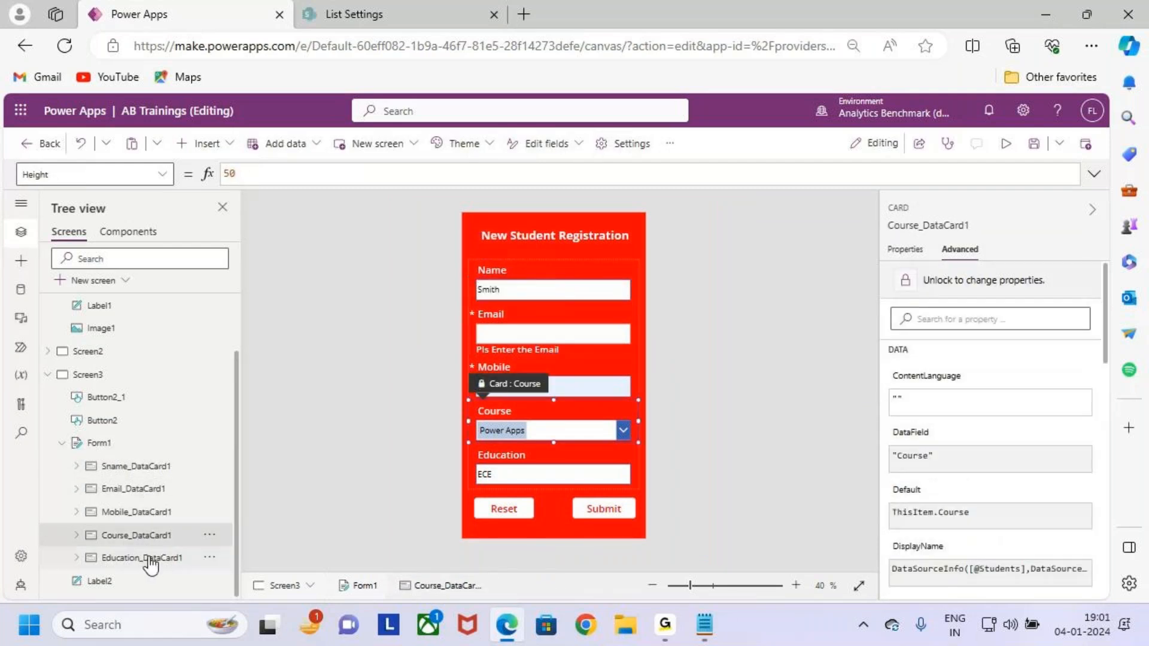
click(150, 560)
click(147, 467)
click(76, 467)
scroll(134, 446, down, 2)
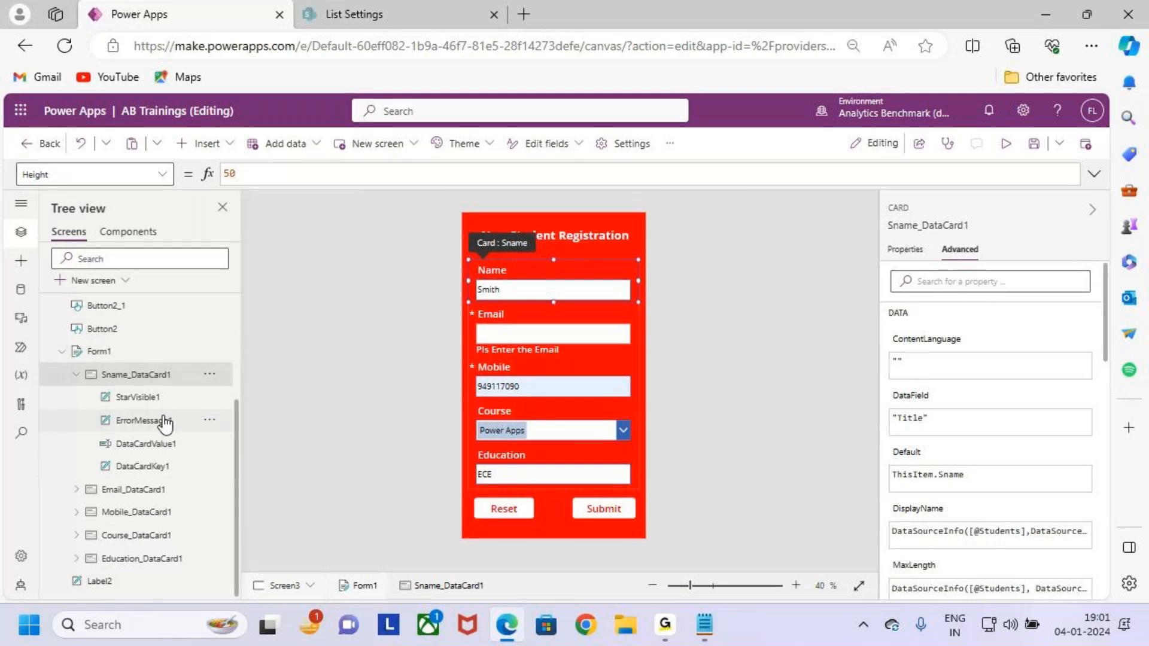
mouse_move(91, 386)
mouse_down()
mouse_move(195, 441)
mouse_move(220, 480)
mouse_up()
drag(266, 401, 223, 442)
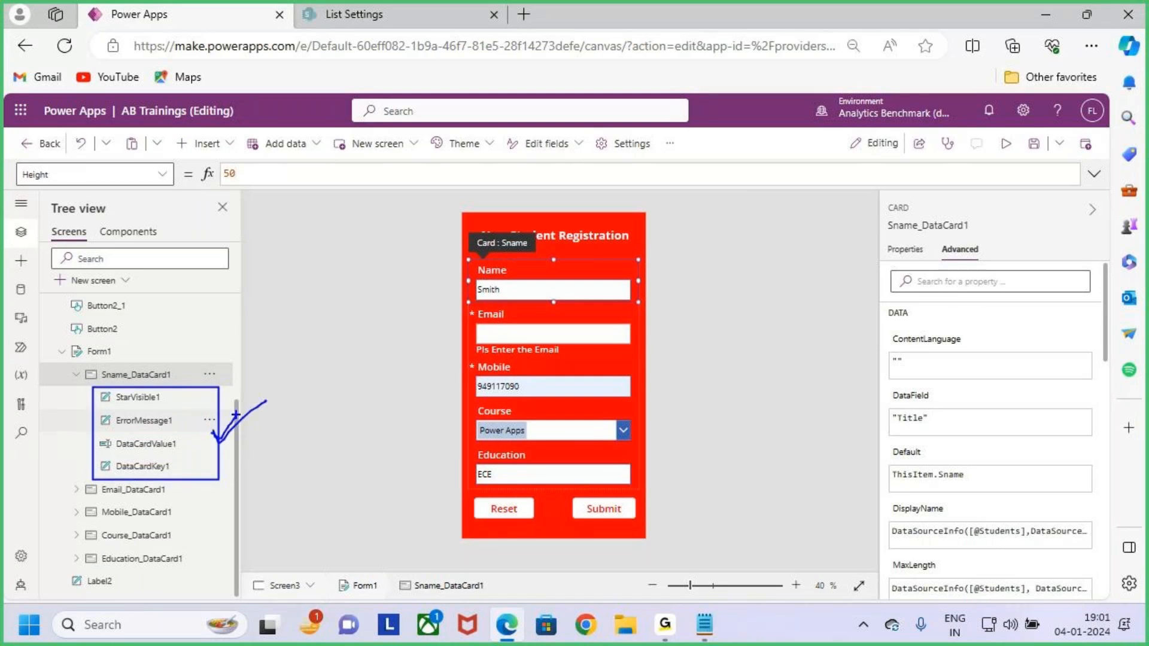
key(Escape)
click(76, 375)
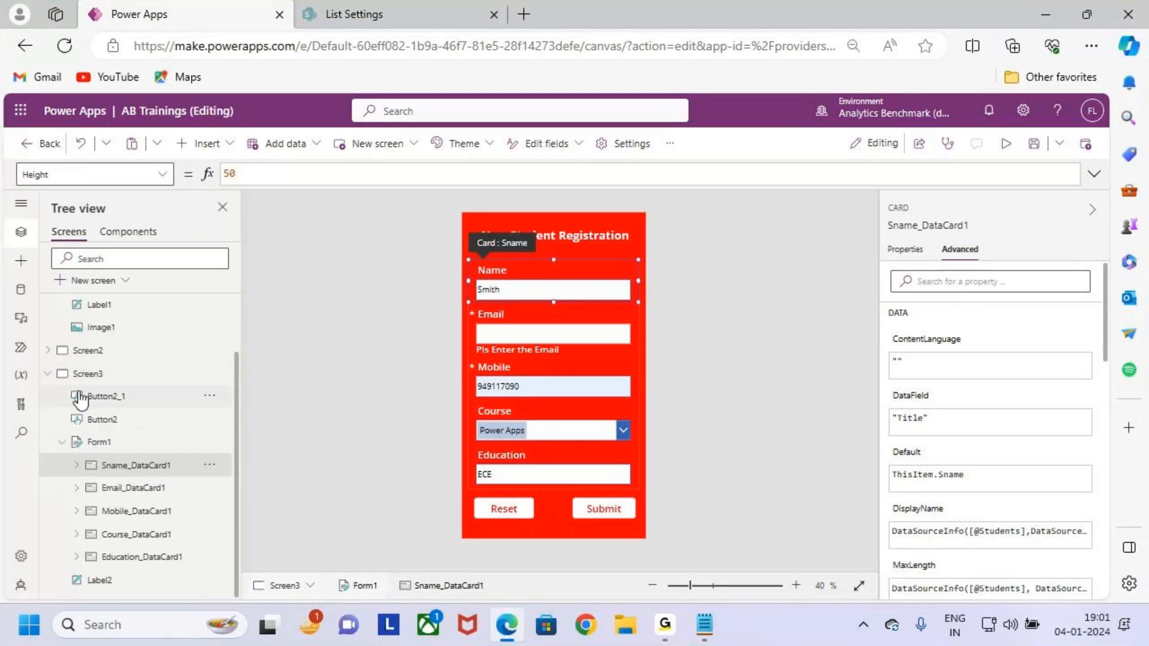
click(115, 488)
click(76, 488)
scroll(147, 478, down, 2)
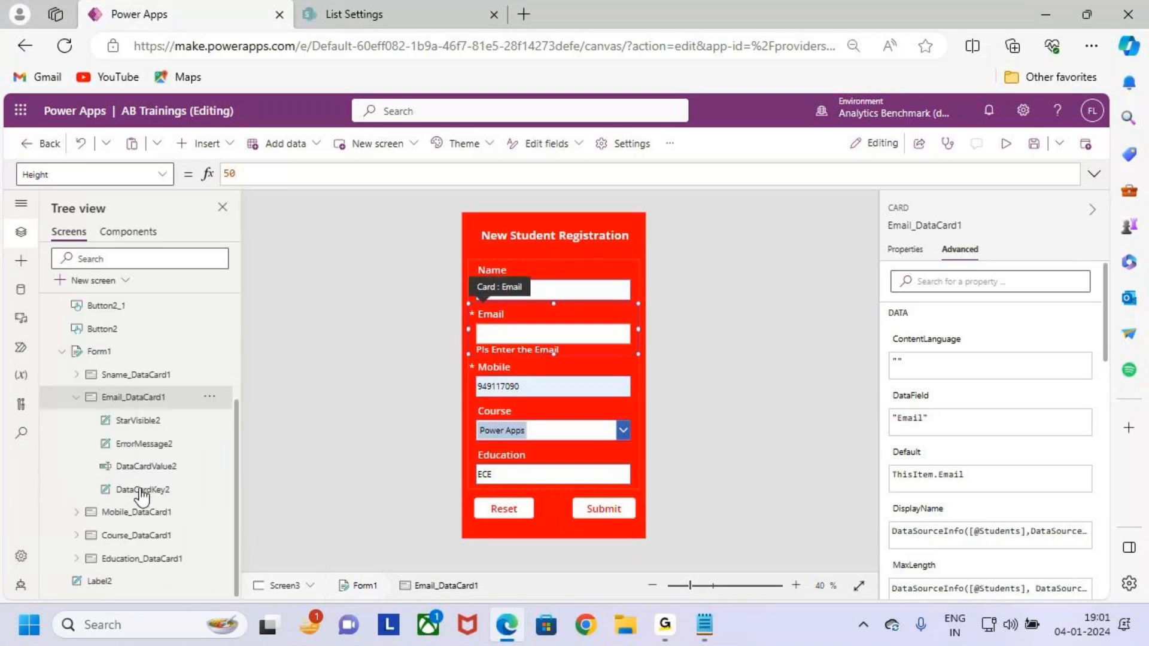
click(76, 397)
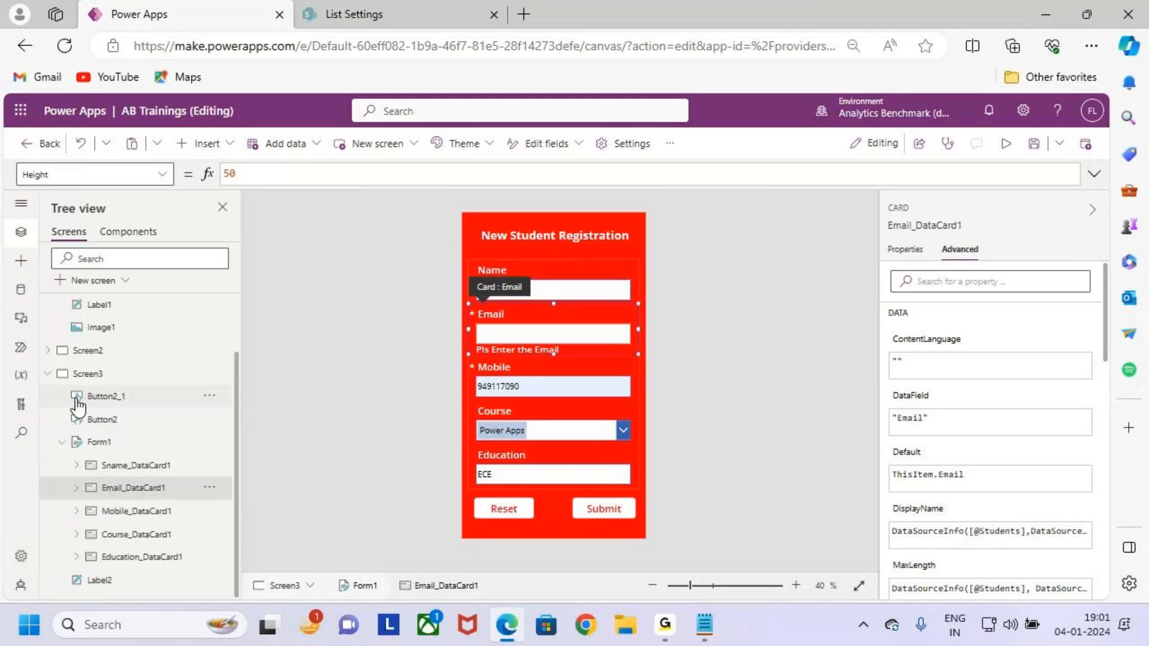
click(76, 511)
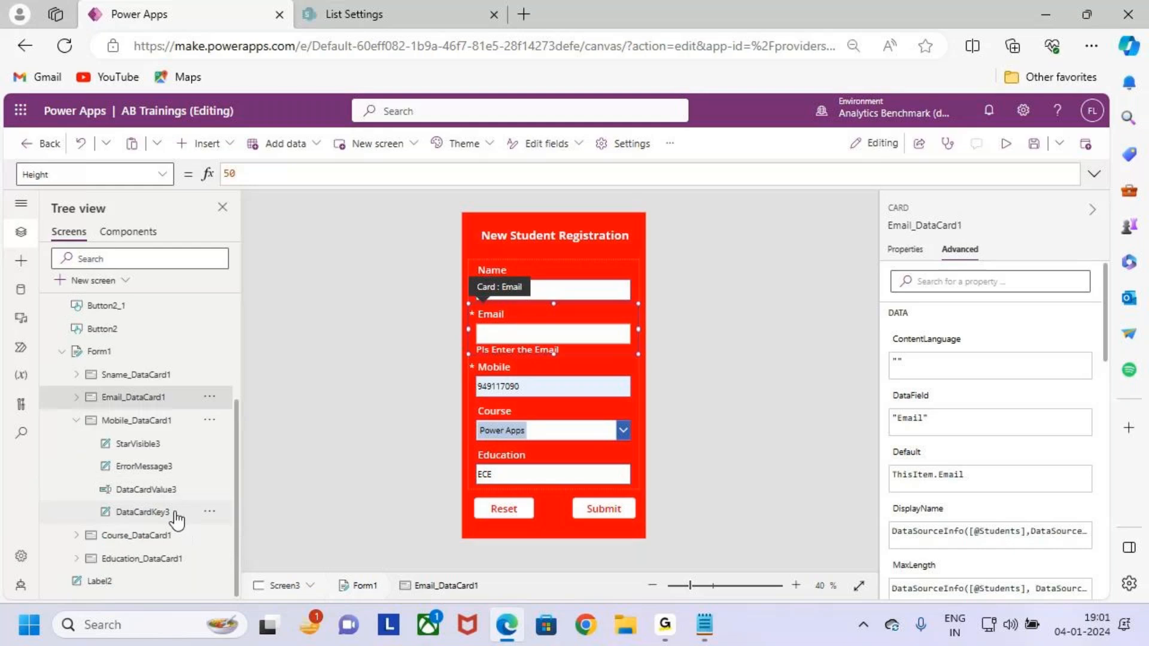
click(76, 420)
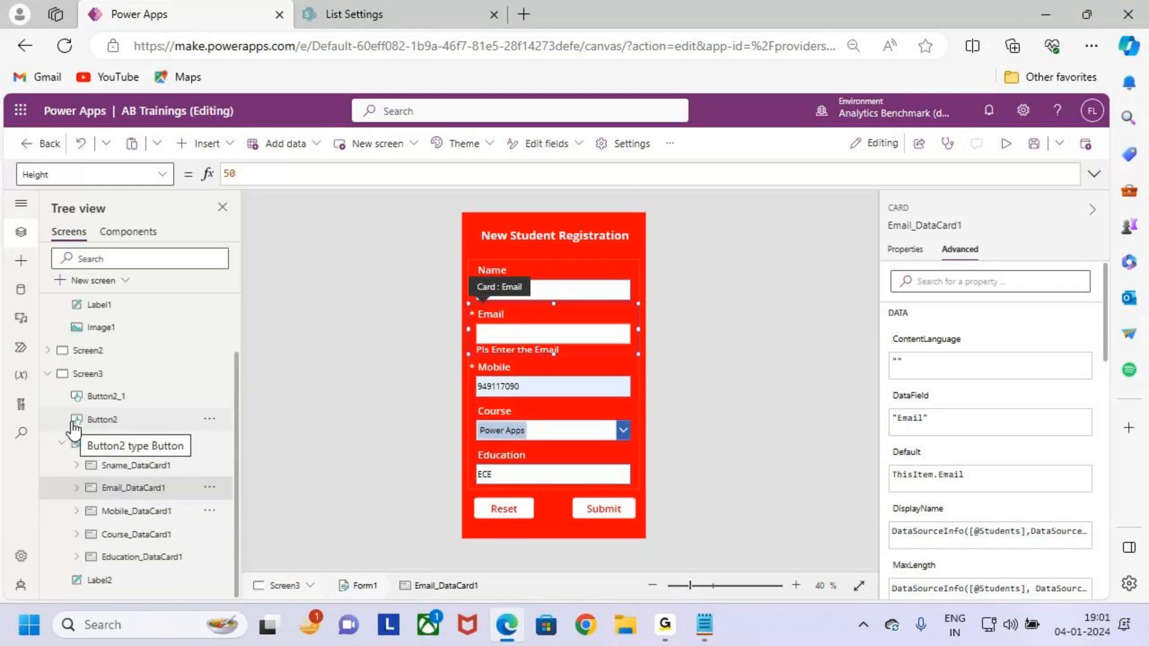
Bring up the Forms notes and highlight the four datacard control lines while explaining.
click(1046, 14)
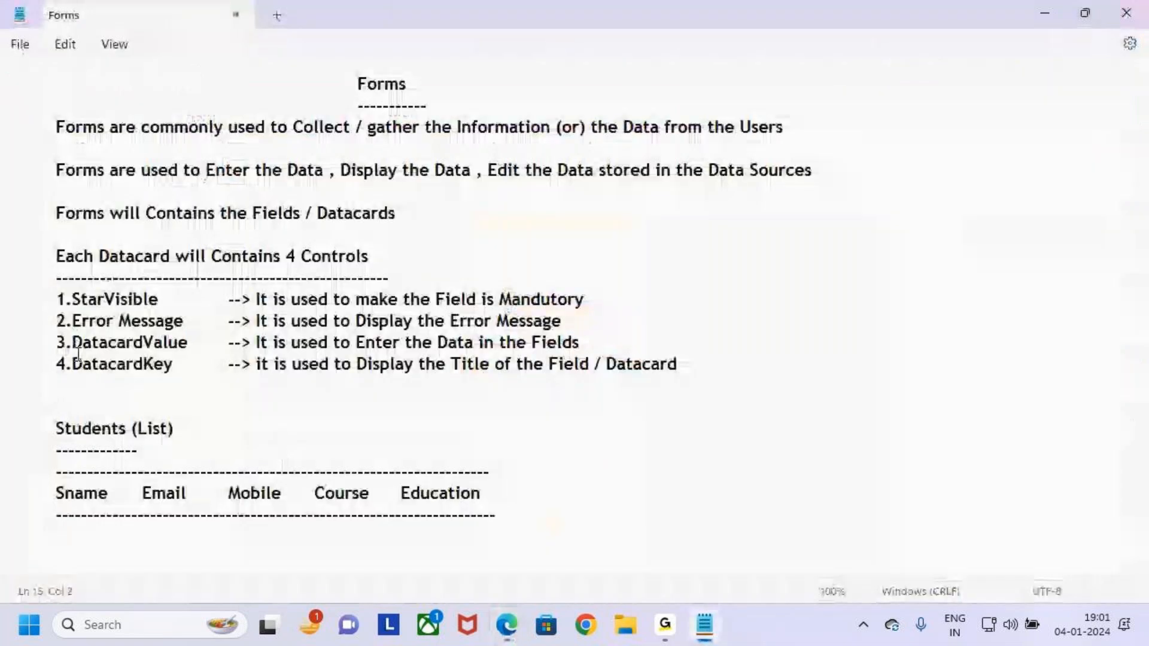
drag(54, 305, 123, 345)
click(56, 343)
click(185, 393)
click(695, 361)
drag(694, 361, 2, 301)
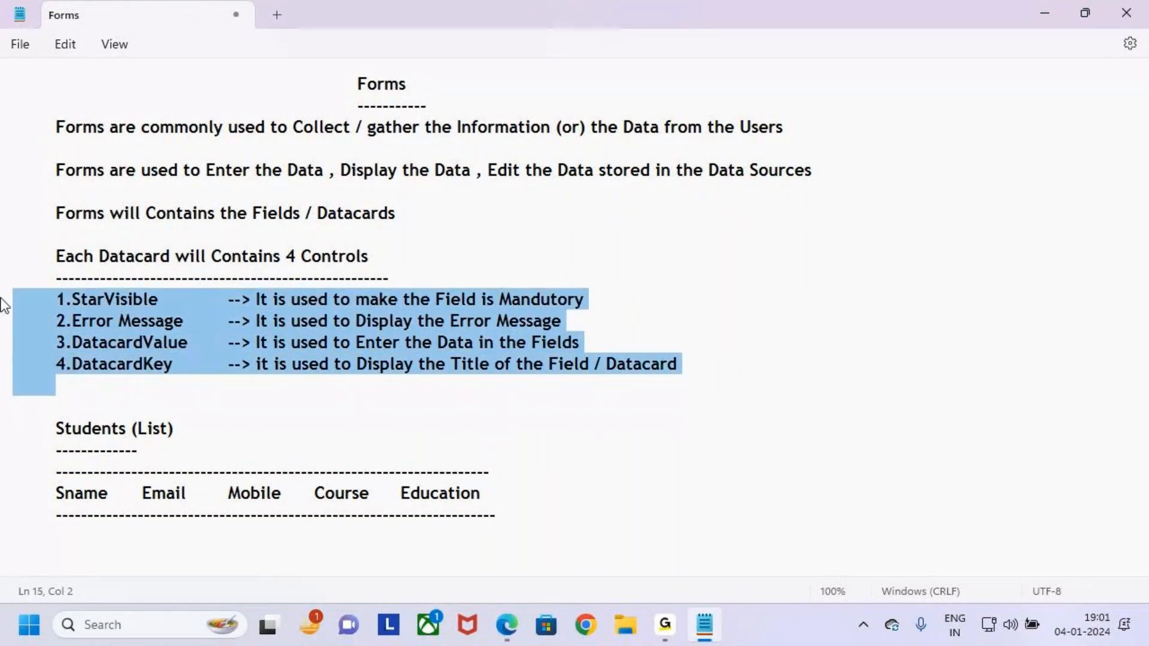
drag(119, 259, 405, 262)
click(413, 256)
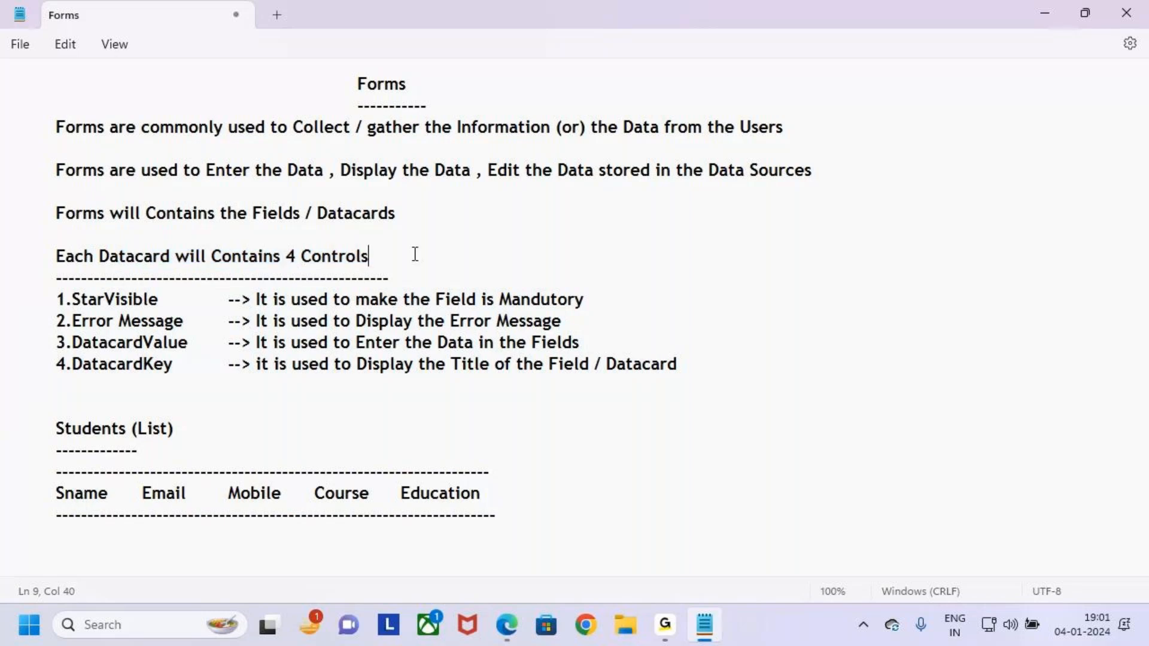
drag(126, 260, 387, 259)
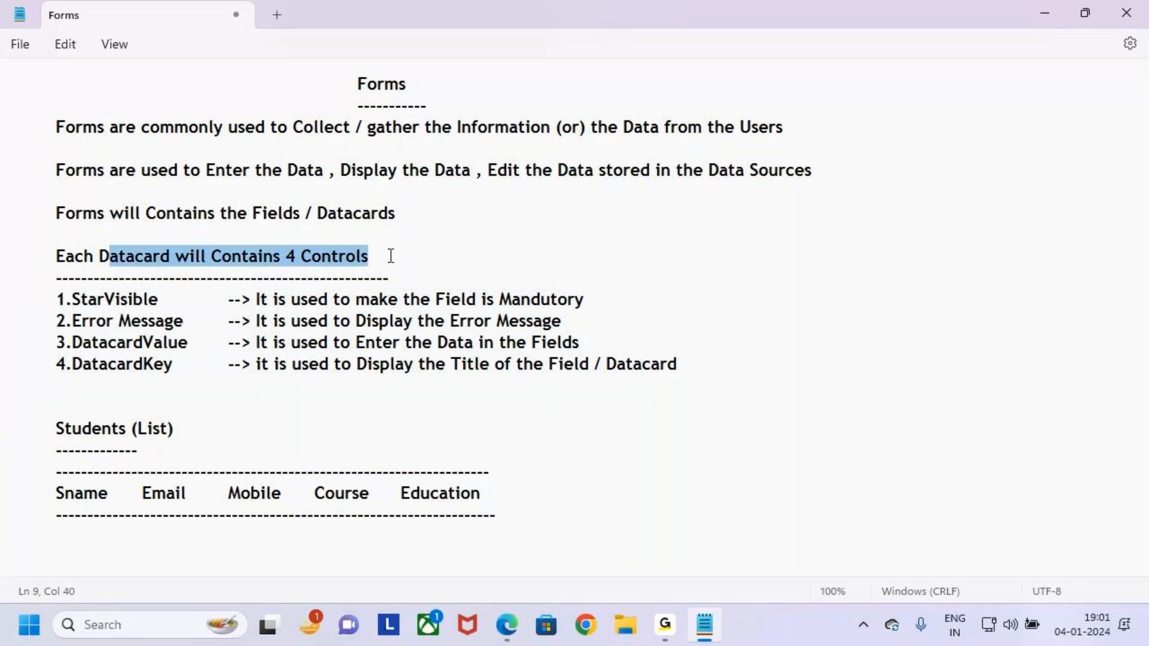
click(389, 257)
drag(716, 365, 1, 305)
click(740, 432)
Add a tabbed 'Properties' heading underlined with dashes below the control list.
click(701, 365)
key(Return)
key(Return)
key(Tab)
text(Properties)
key(Return)
text(-----------------)
key(alt+Tab)
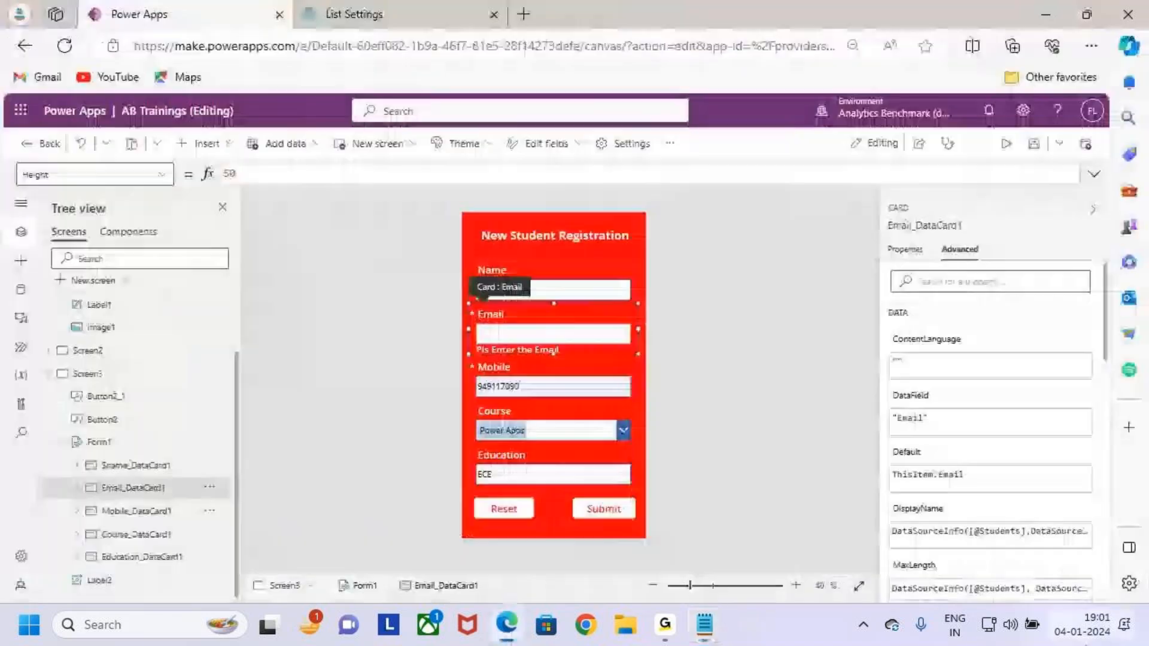
Select Form1 and review its basic properties in the right pane.
click(136, 446)
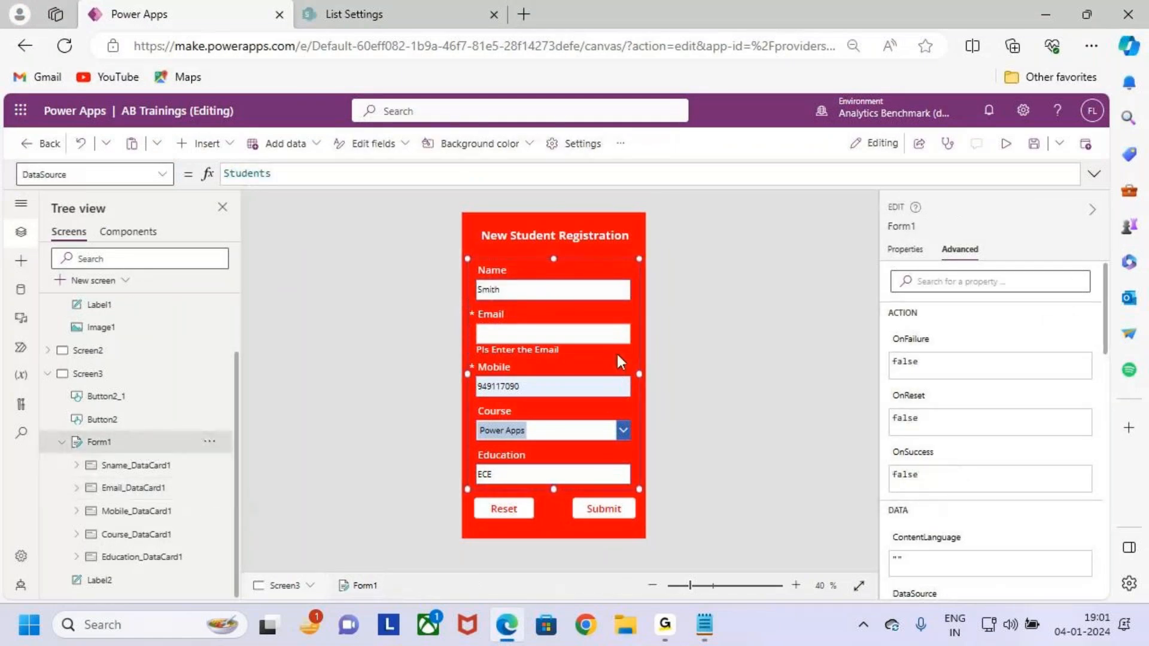
scroll(633, 369, up, 2)
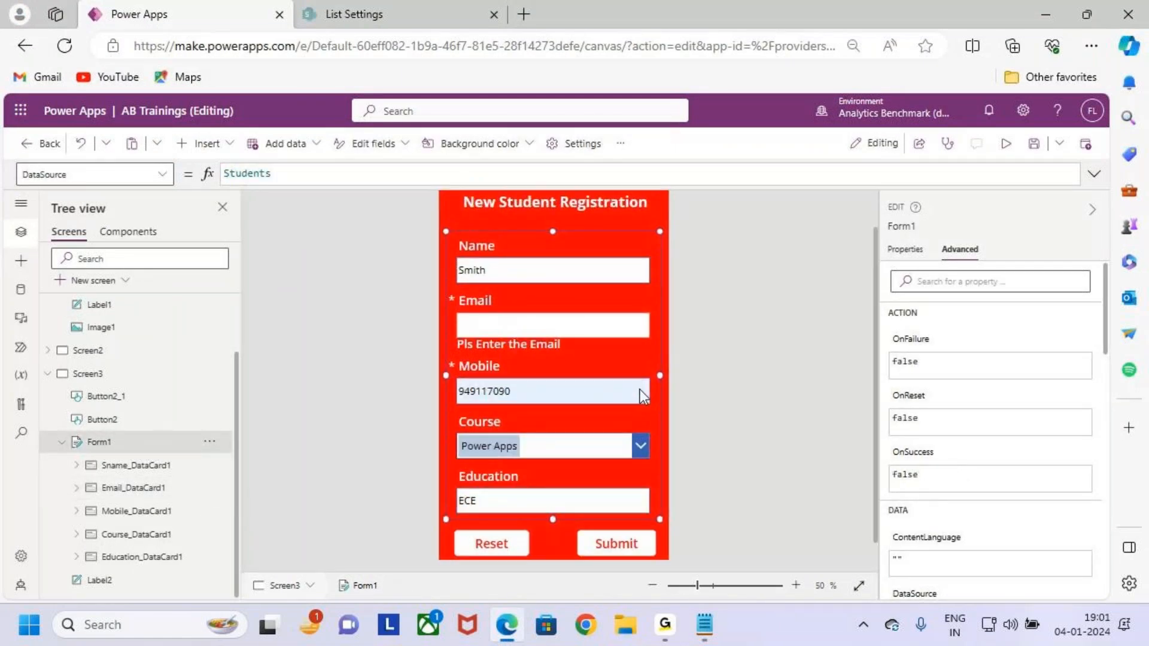
mouse_move(445, 228)
mouse_down()
mouse_move(501, 420)
mouse_move(620, 534)
mouse_move(665, 523)
mouse_up()
key(Escape)
click(905, 249)
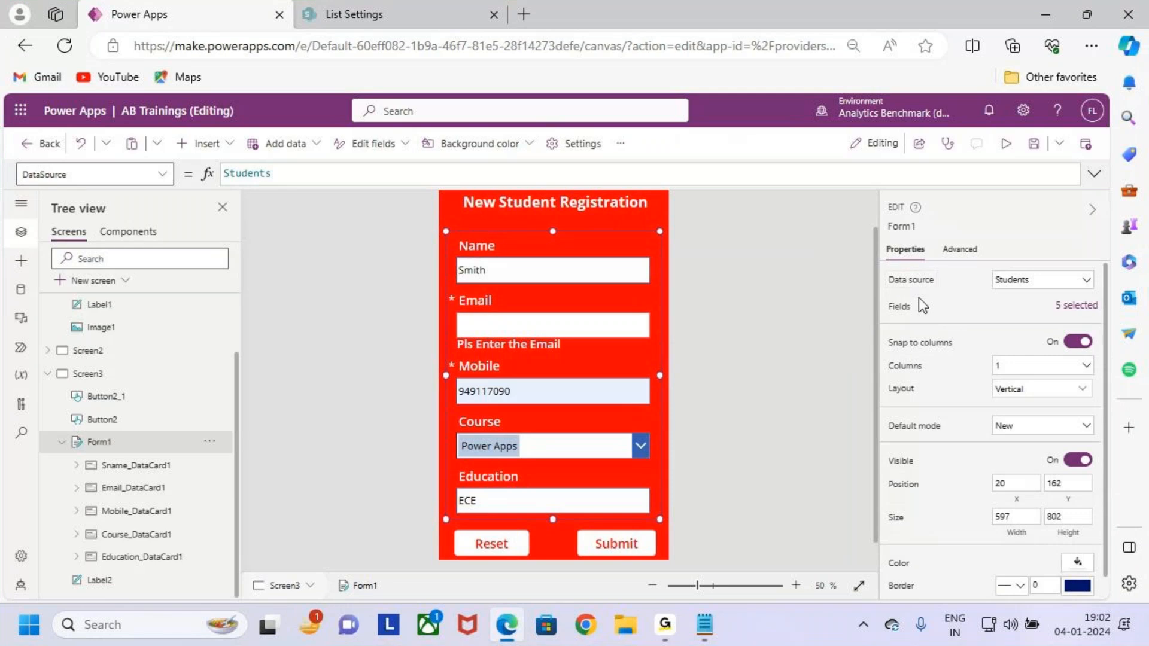
drag(878, 265, 948, 289)
drag(1034, 252, 1034, 281)
mouse_move(1019, 272)
mouse_down()
mouse_move(1034, 282)
mouse_move(1044, 267)
mouse_up()
key(Escape)
key(ctrl+2)
drag(890, 314, 917, 312)
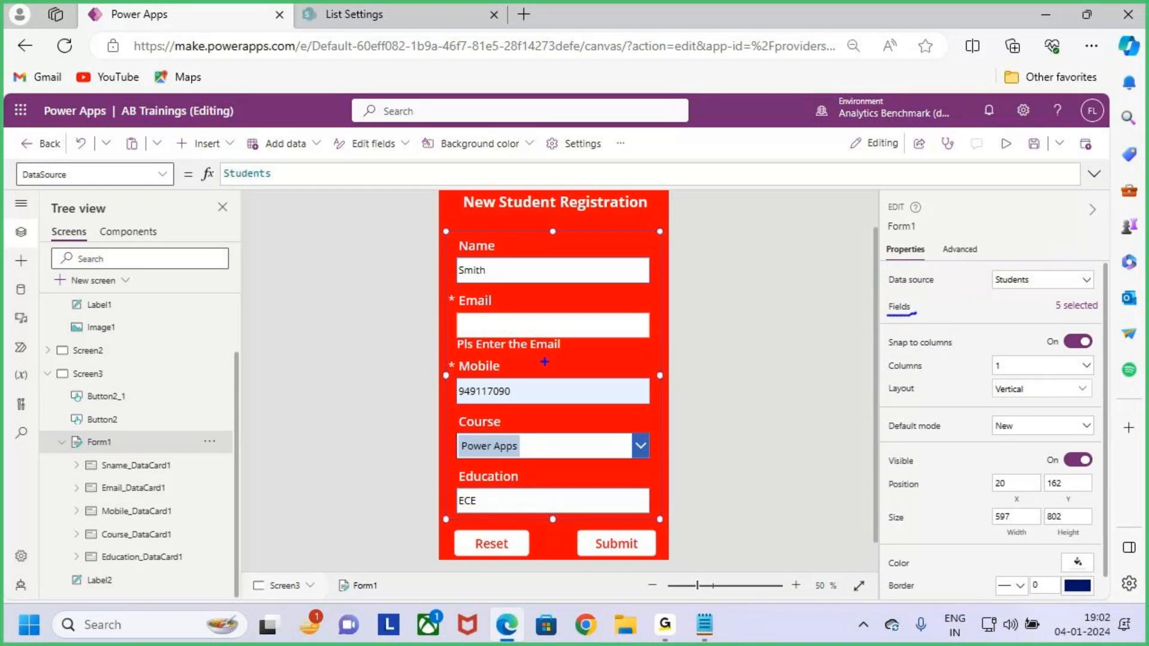
key(Escape)
Show Form1's Fields pane and mark up its five fields.
click(1076, 306)
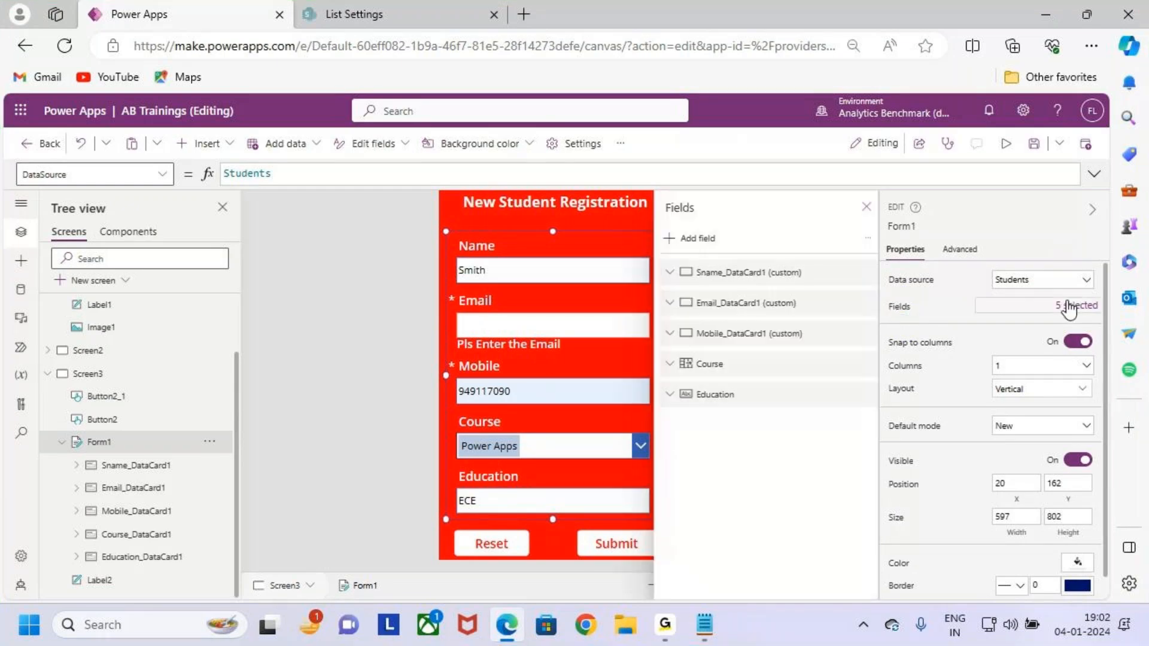
key(ctrl+2)
mouse_move(694, 279)
mouse_down()
mouse_move(719, 280)
mouse_move(736, 307)
mouse_up()
drag(683, 343, 733, 342)
drag(685, 378, 720, 376)
drag(690, 413, 734, 411)
key(Escape)
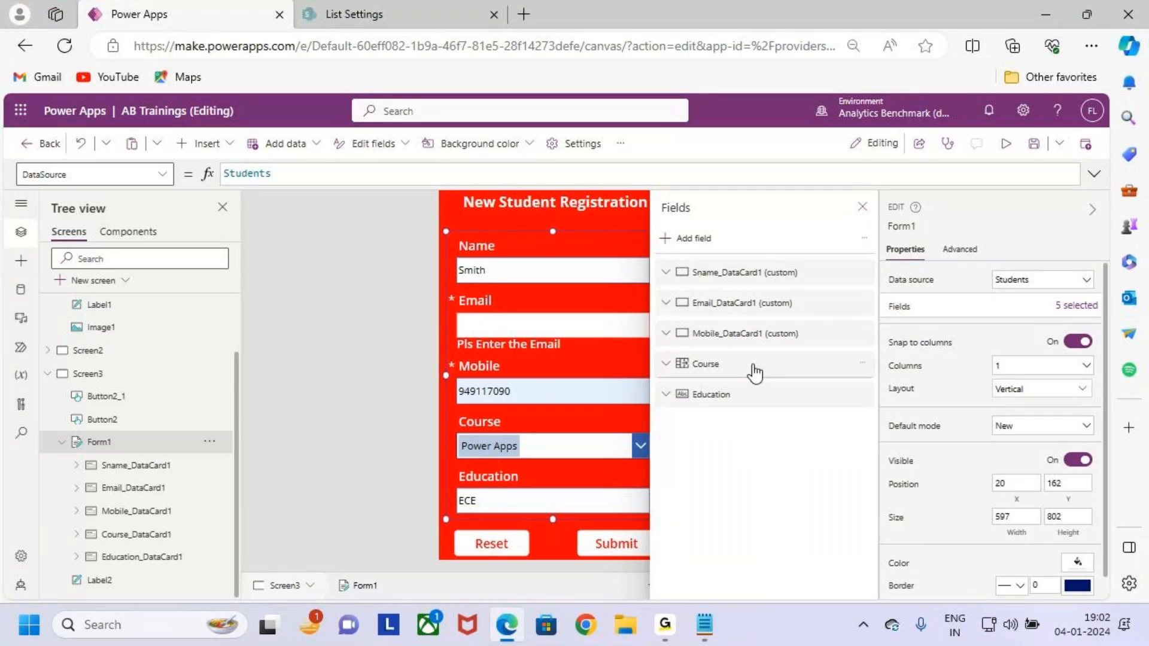
key(ctrl+2)
mouse_move(472, 376)
mouse_down()
mouse_move(447, 331)
mouse_move(563, 295)
mouse_up()
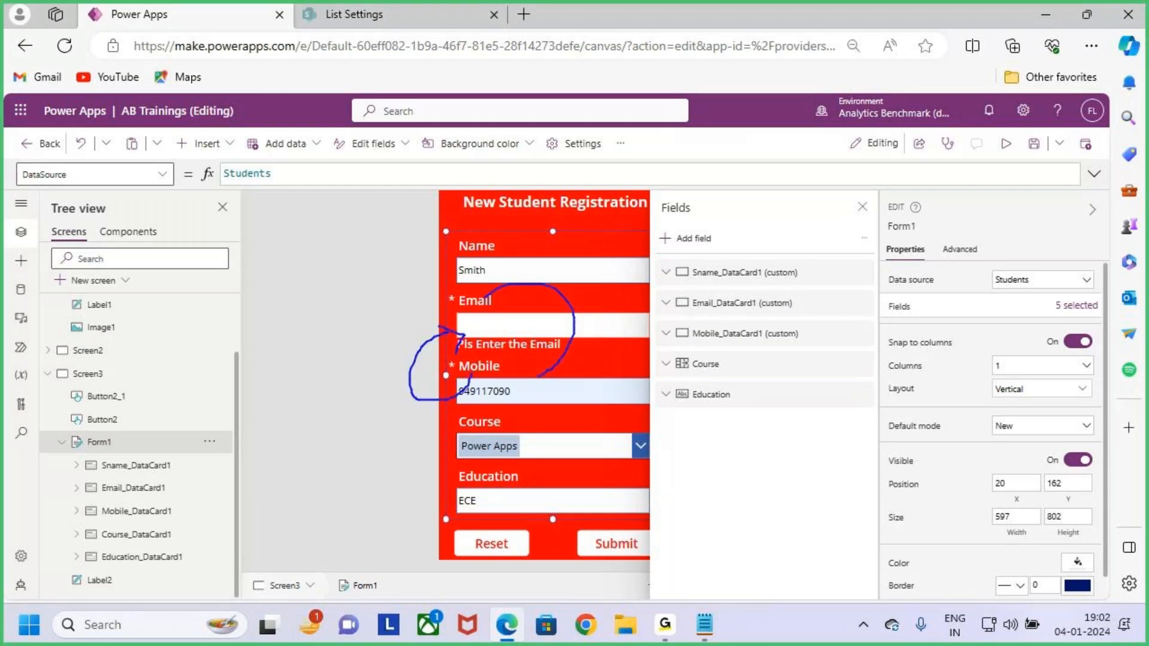
key(Escape)
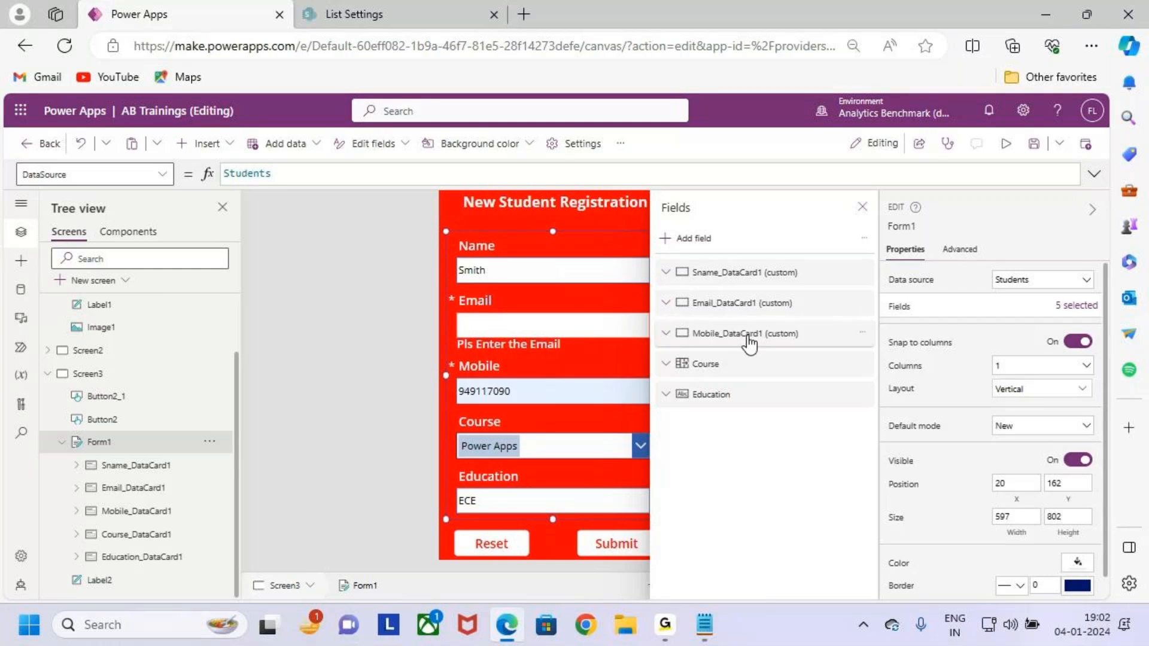
Move the Mobile field above the Email field in the form.
drag(806, 336, 803, 302)
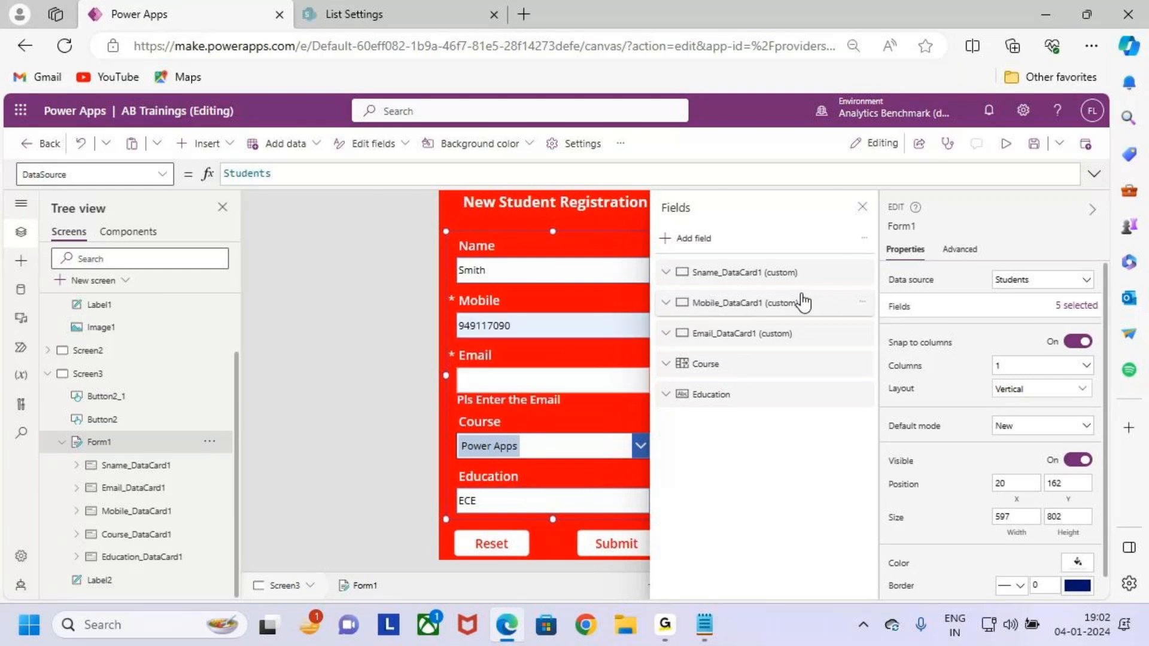
drag(681, 311, 736, 307)
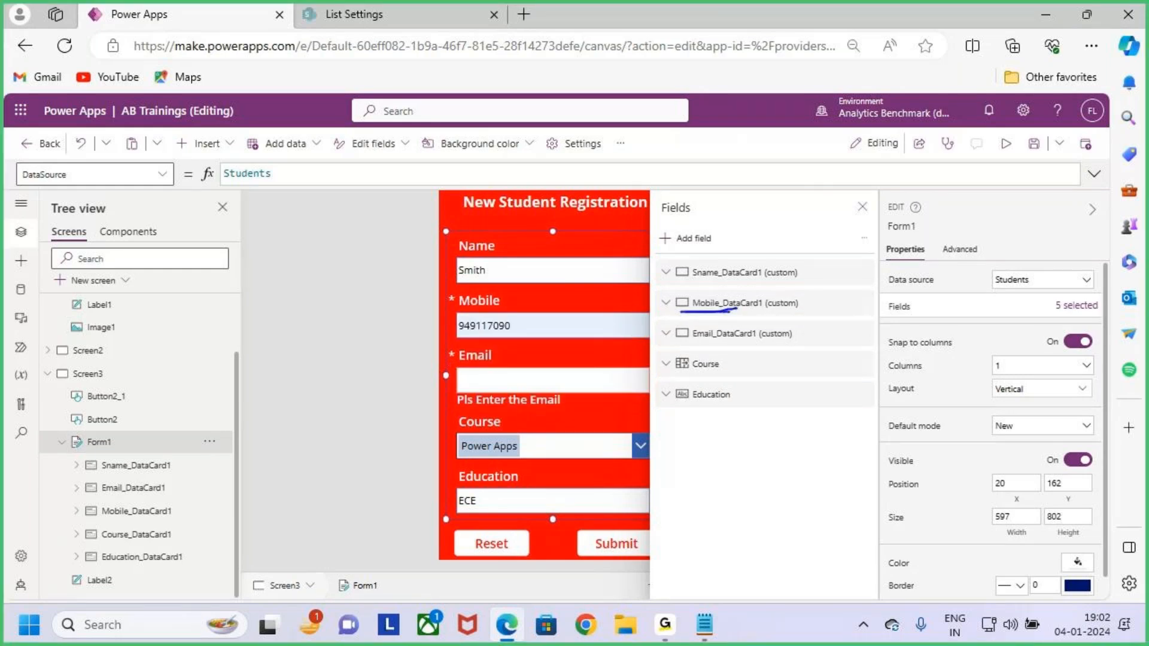
drag(470, 317, 501, 310)
drag(462, 381, 520, 357)
key(Escape)
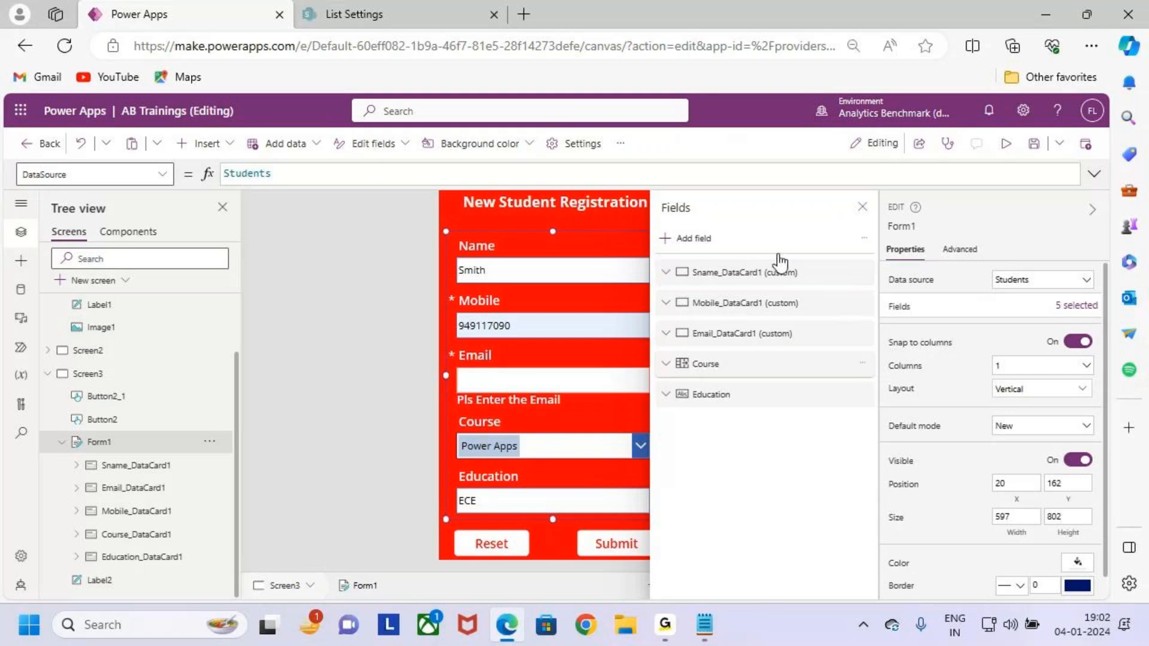
key(ctrl+2)
drag(656, 227, 722, 246)
drag(748, 179, 705, 237)
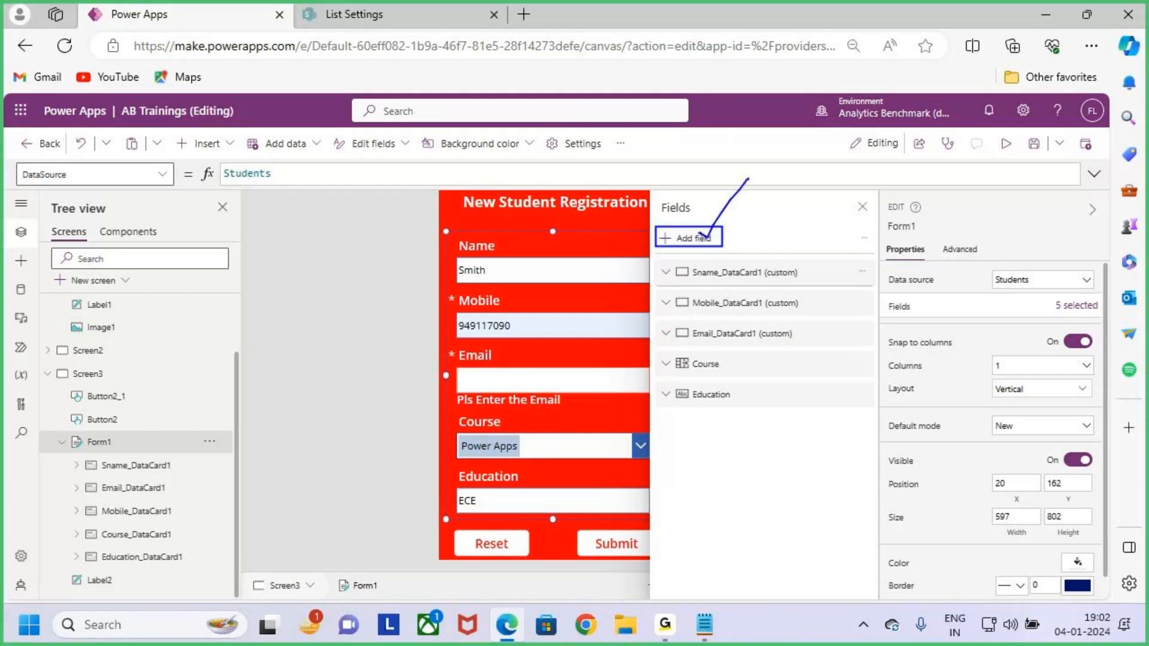
key(Escape)
Browse the Students 'Choose a field' list and close it without adding any field.
click(685, 239)
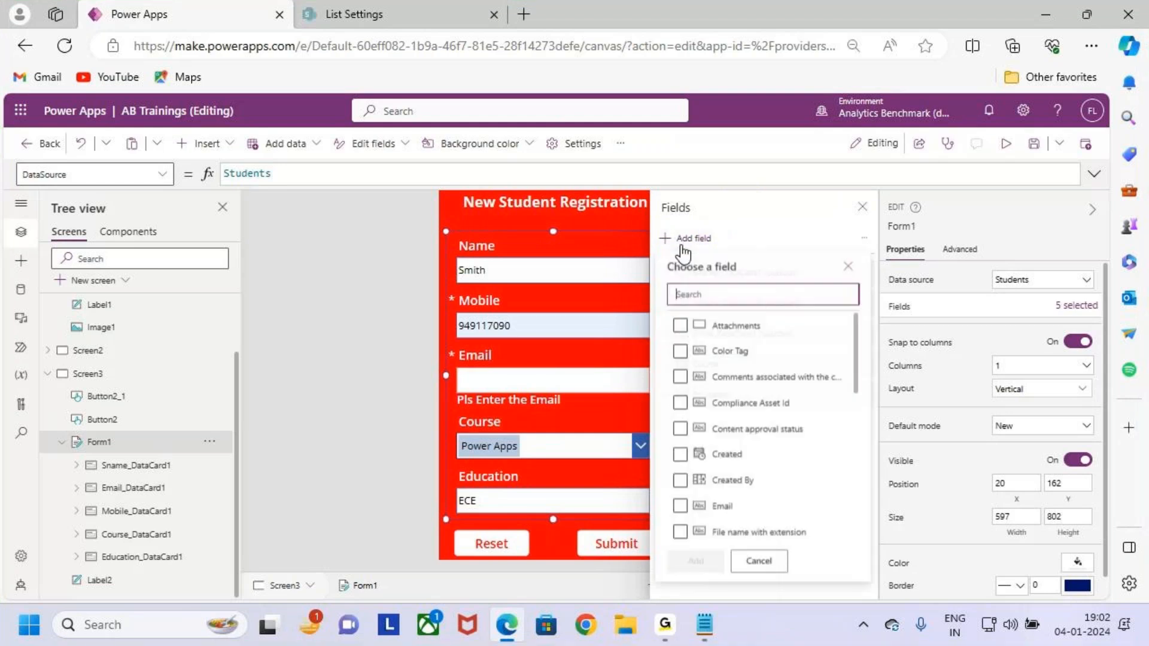
scroll(762, 371, down, 6)
scroll(772, 467, up, 5)
scroll(782, 461, up, 1)
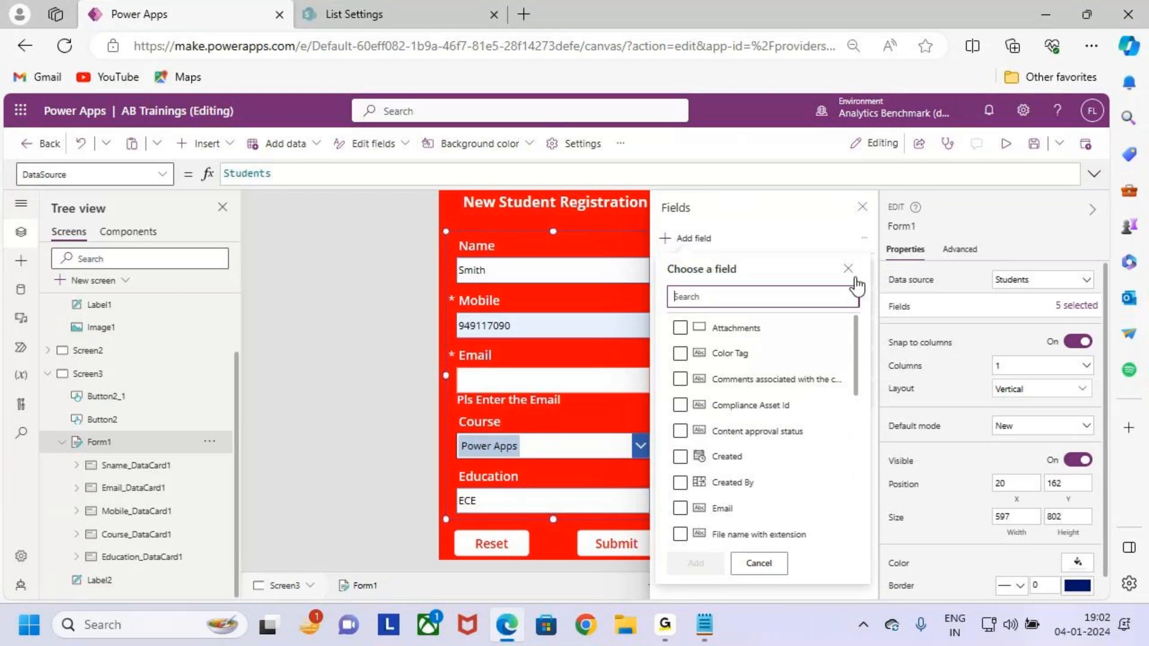
click(848, 269)
key(ctrl+2)
mouse_move(663, 259)
mouse_down()
mouse_move(834, 380)
mouse_move(824, 383)
mouse_up()
key(Escape)
key(ctrl+2)
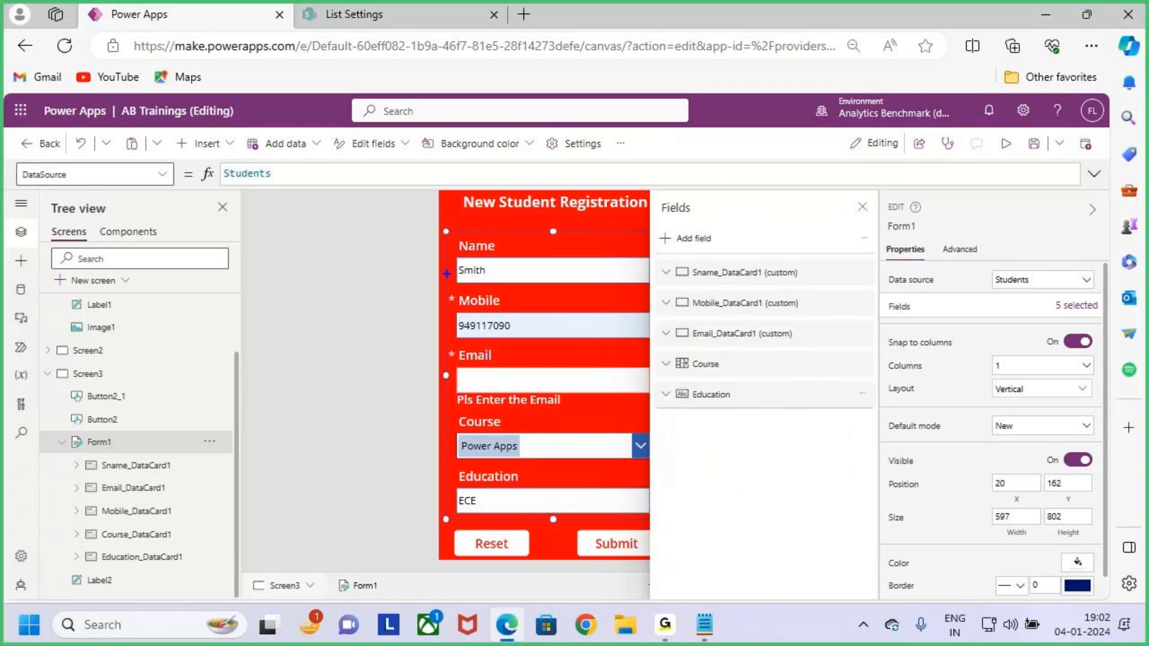
drag(449, 229, 638, 520)
mouse_move(604, 417)
mouse_down()
mouse_move(673, 467)
mouse_move(725, 392)
mouse_up()
drag(662, 258, 862, 408)
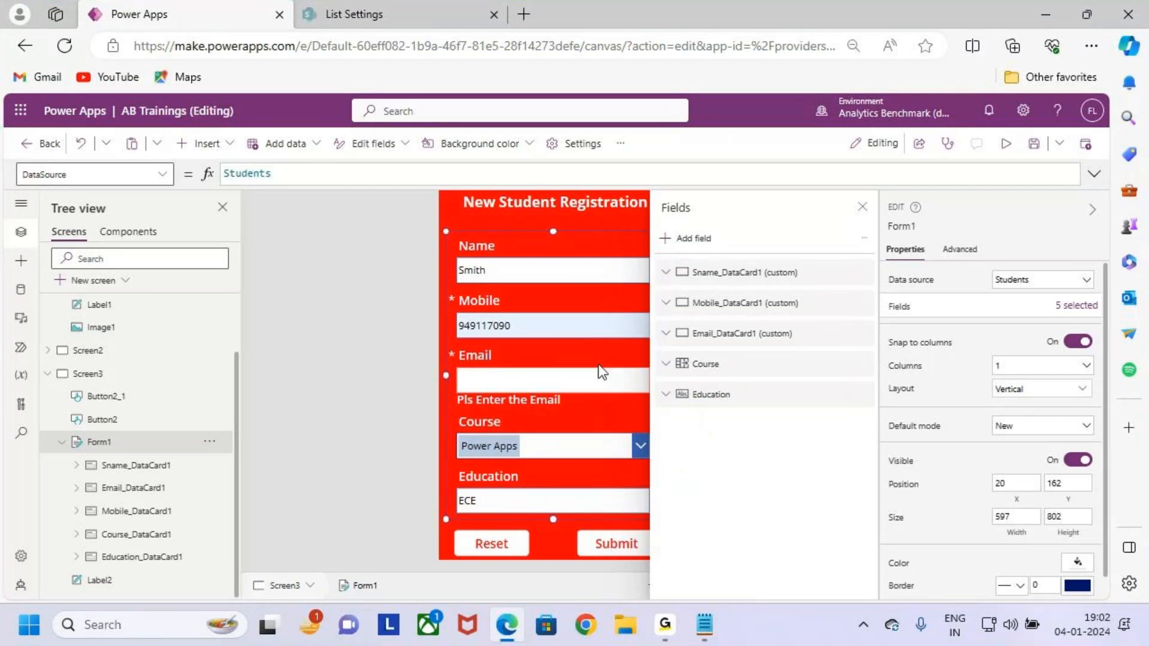
Reopen the field list, scroll through it, then close the Fields panel.
click(688, 239)
scroll(756, 475, down, 3)
scroll(760, 485, down, 5)
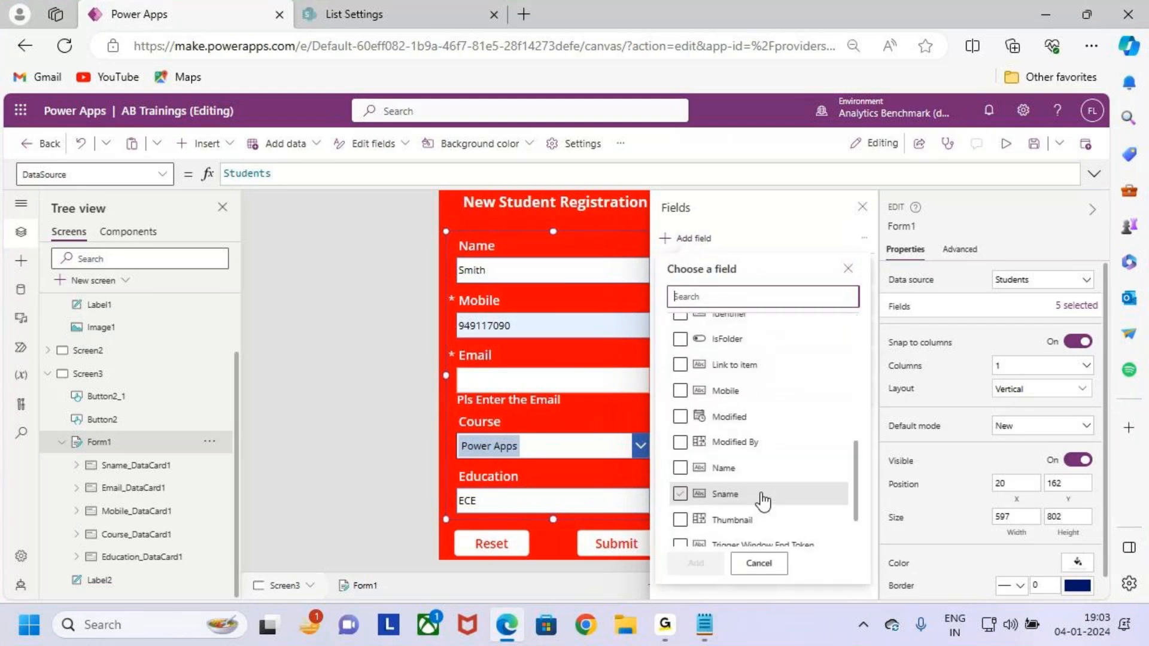
scroll(763, 494, up, 4)
scroll(766, 489, up, 3)
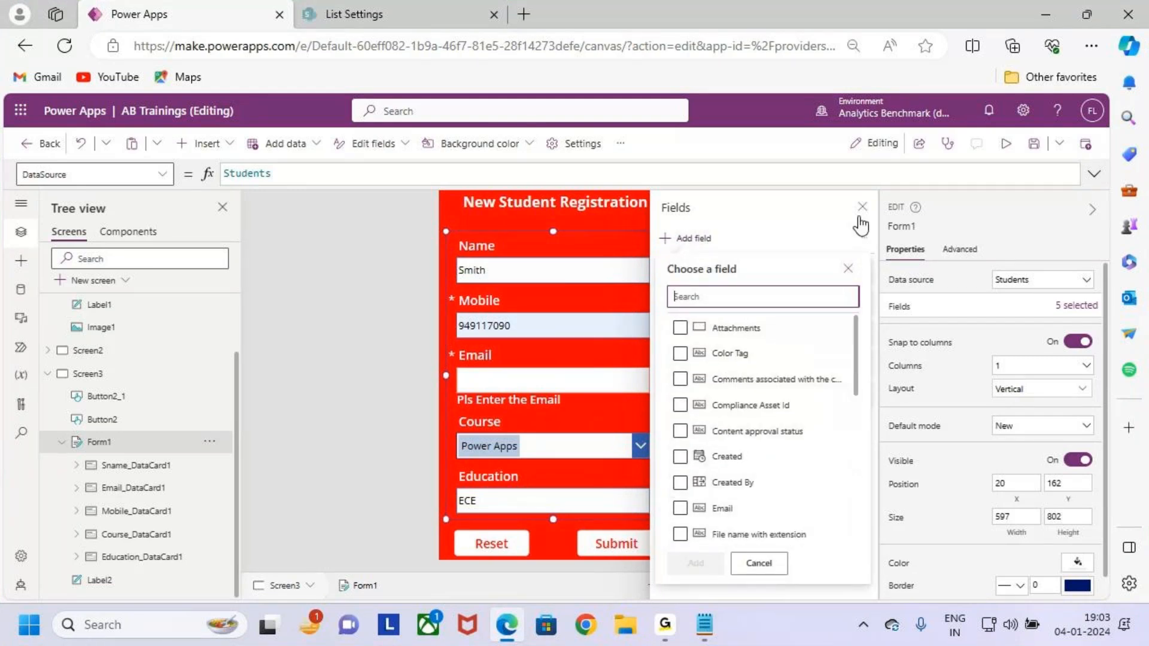
click(862, 207)
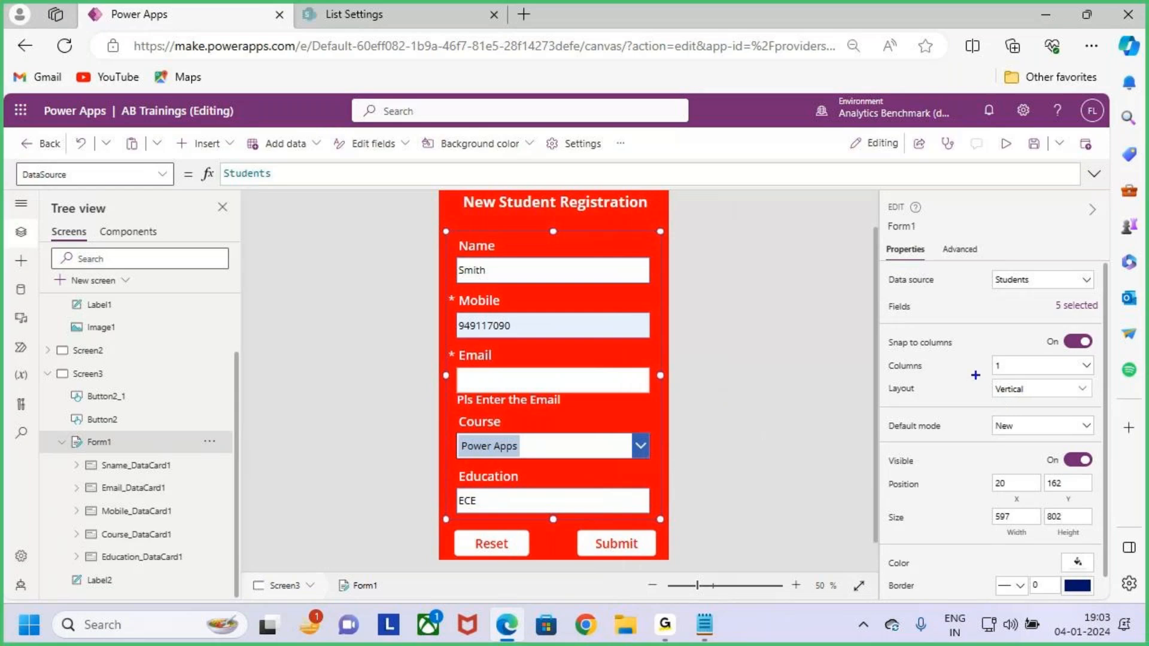
Set Form1's Columns property to 2, splitting the registration form into two columns.
drag(890, 349, 970, 352)
key(Escape)
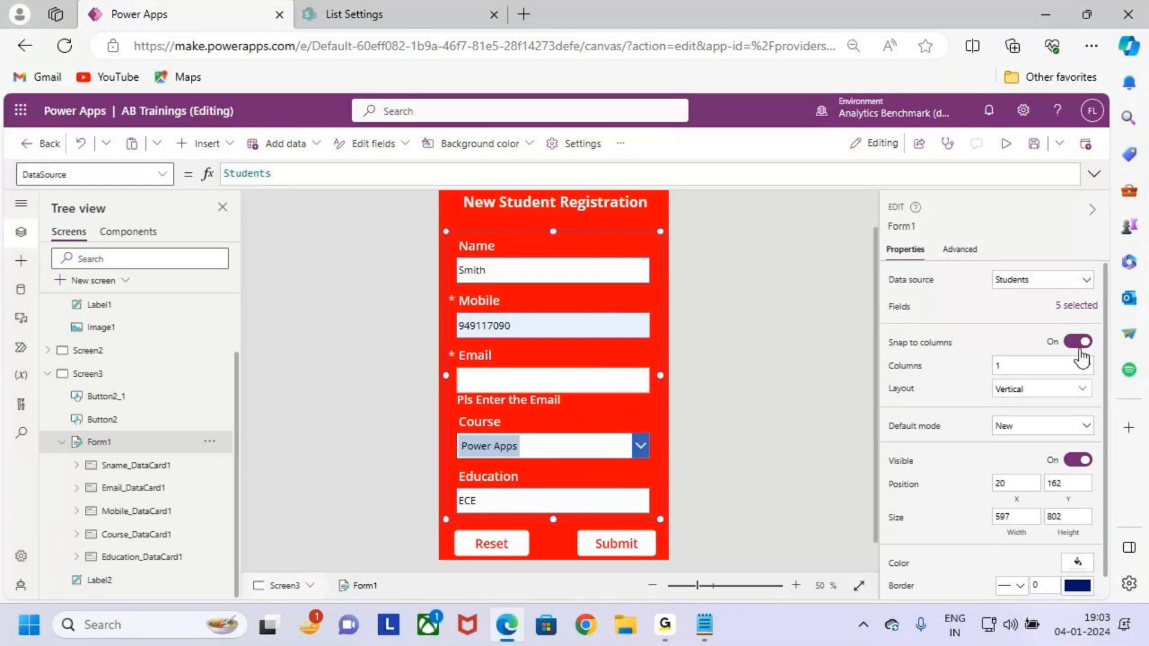
key(ctrl+2)
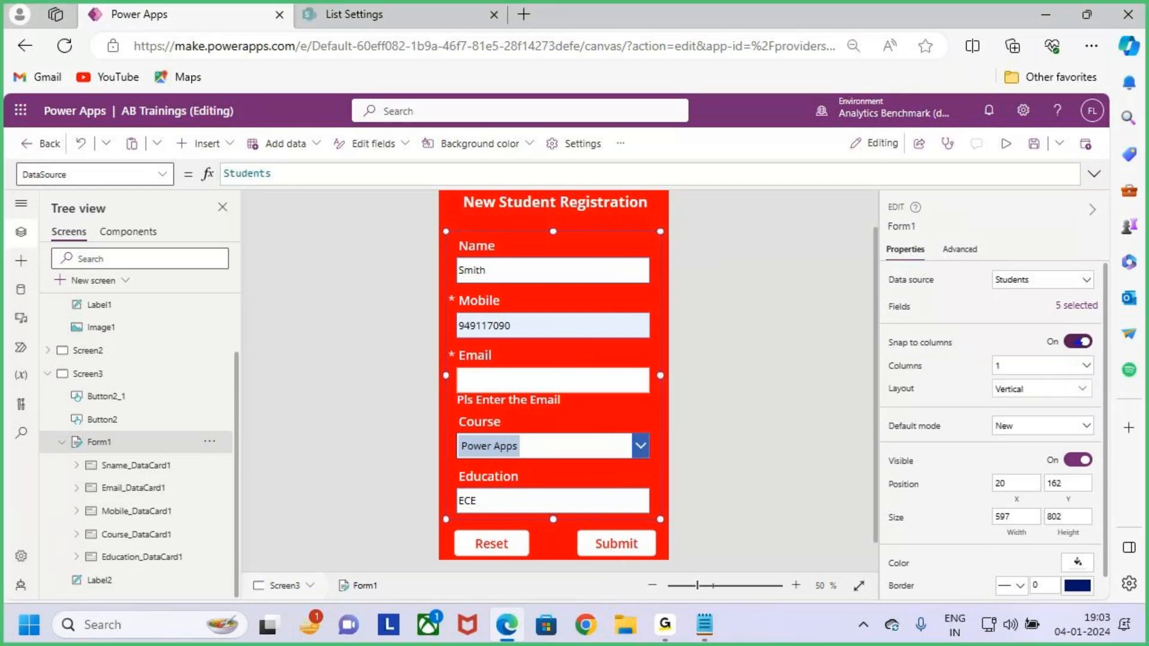
mouse_move(1082, 346)
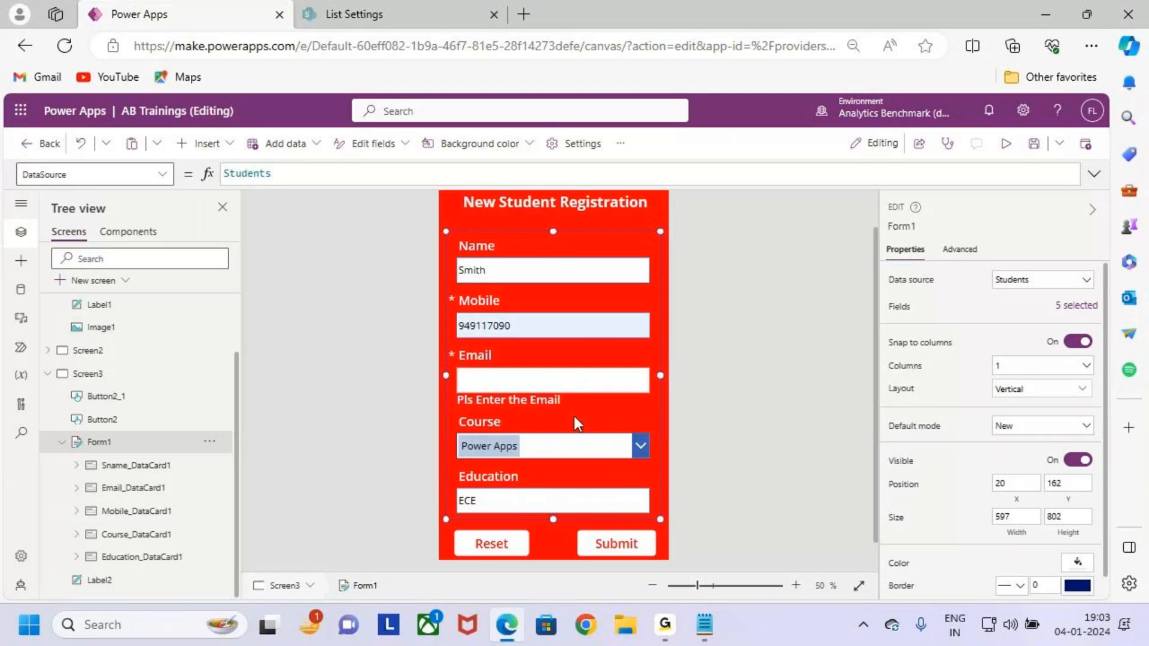
scroll(573, 415, down, 2)
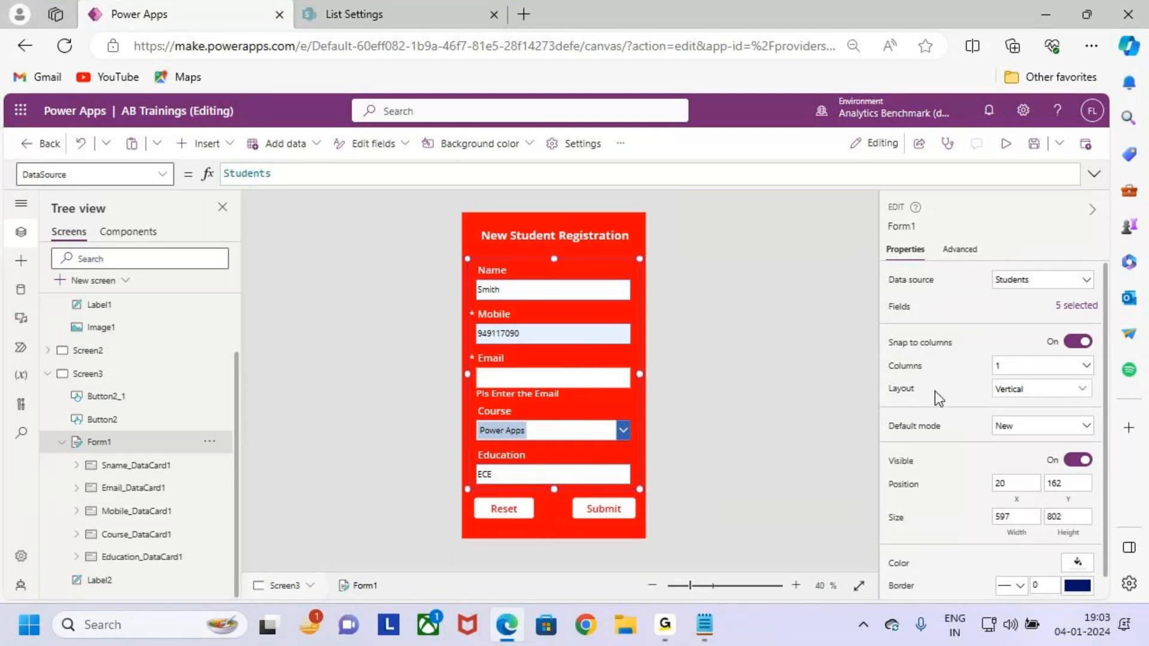
key(ctrl+2)
mouse_move(877, 346)
mouse_down()
mouse_move(934, 371)
mouse_move(1090, 379)
mouse_up()
key(Escape)
click(1043, 367)
click(1039, 407)
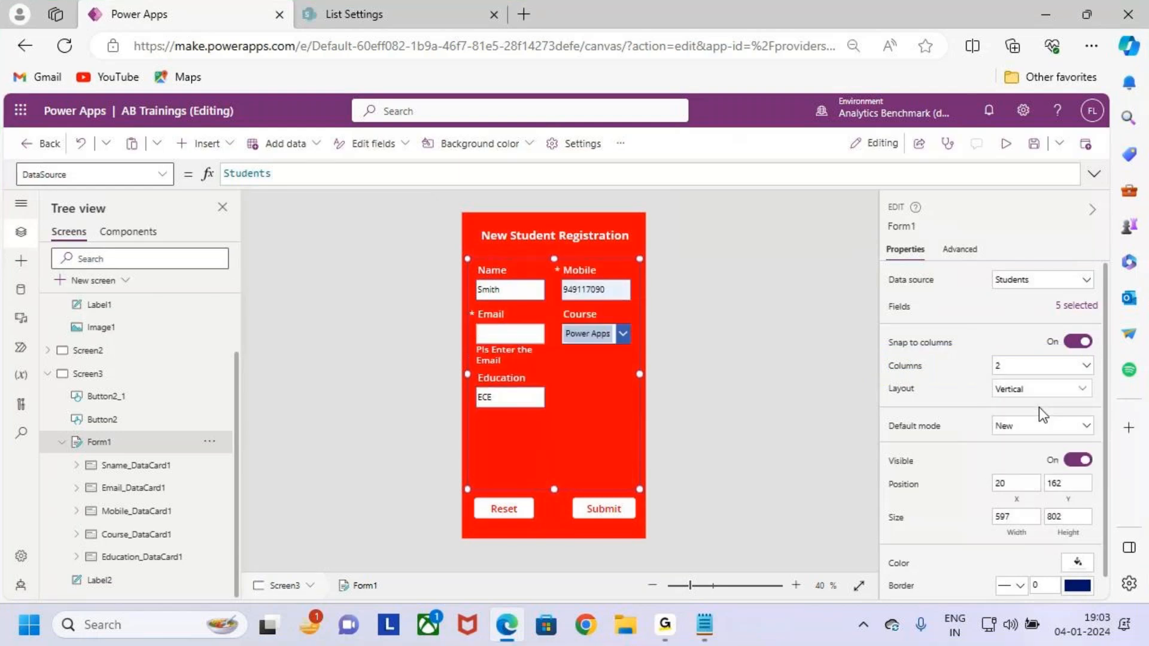
Mark the two-column cards, then change Form1's Columns to 3.
key(ctrl+2)
drag(465, 259, 543, 423)
drag(547, 253, 625, 379)
key(Escape)
click(1022, 367)
click(1033, 424)
Mark up the five cards in their new three-column arrangement.
key(ctrl+2)
drag(471, 255, 537, 414)
drag(534, 262, 584, 411)
mouse_move(587, 263)
mouse_down()
mouse_move(626, 338)
mouse_move(625, 383)
mouse_up()
key(Escape)
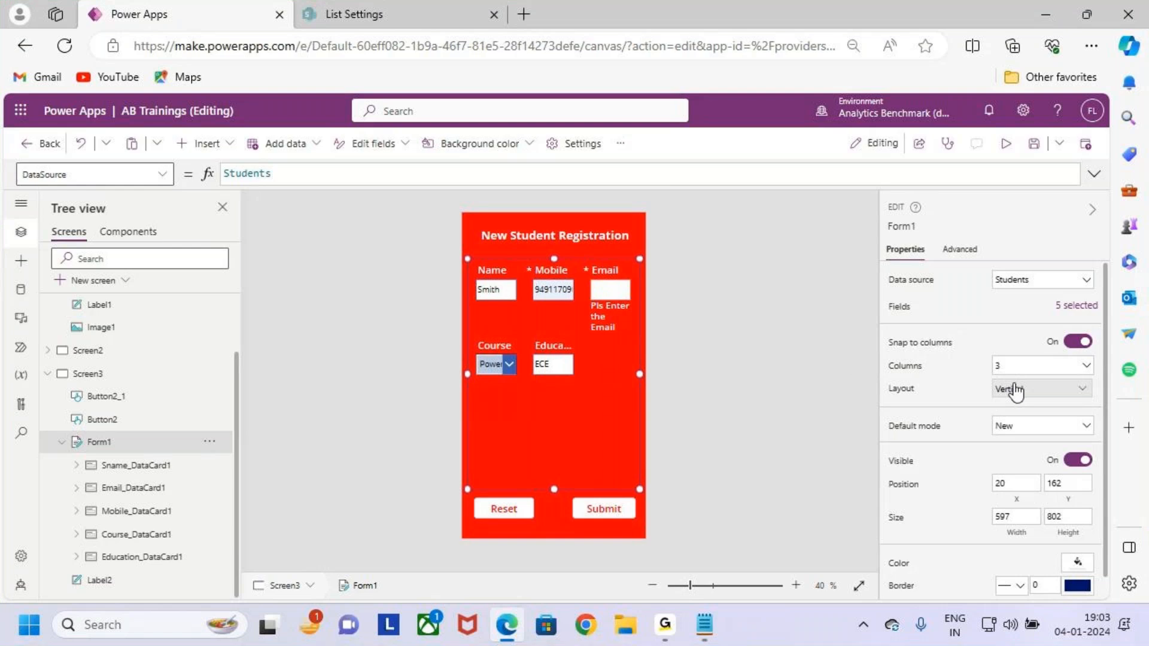
key(ctrl+2)
drag(461, 256, 565, 311)
drag(592, 269, 636, 302)
mouse_move(468, 340)
mouse_down()
mouse_move(517, 377)
mouse_move(599, 388)
mouse_up()
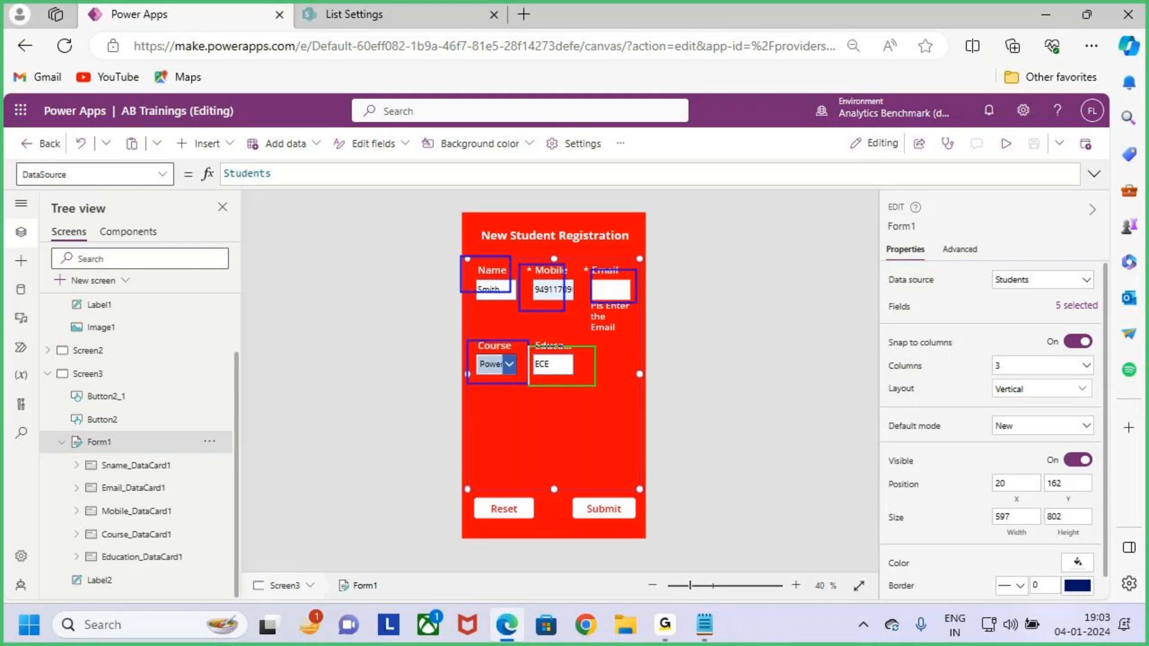
key(Escape)
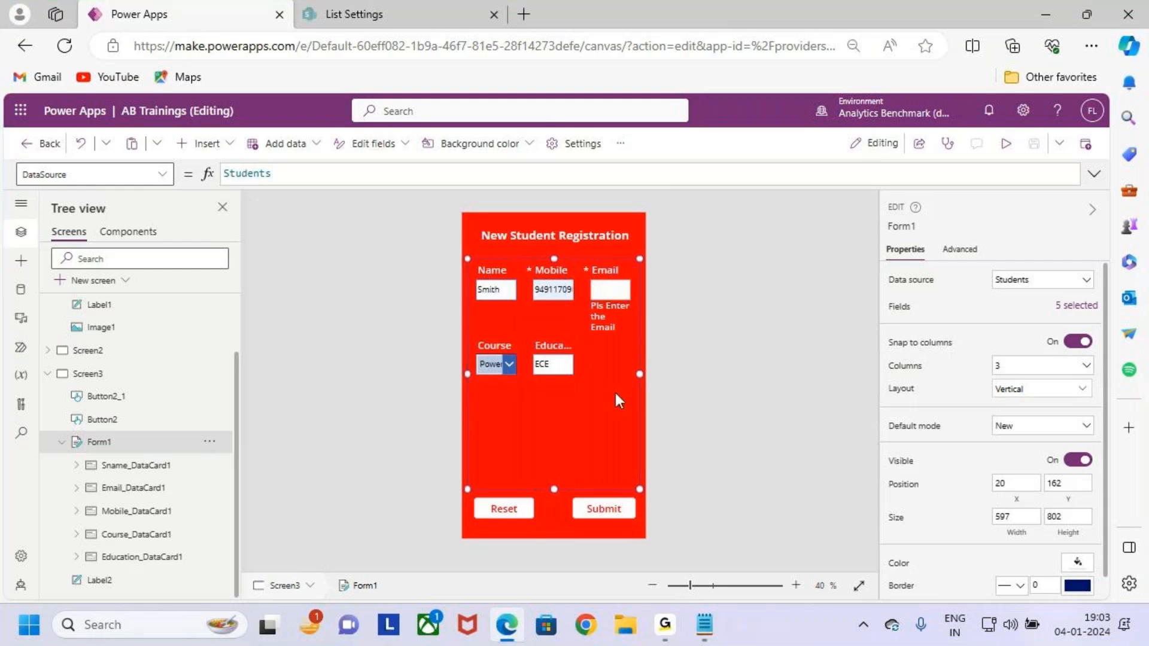
Turn Snap to columns off and set Form1's Columns back to 1.
click(1080, 343)
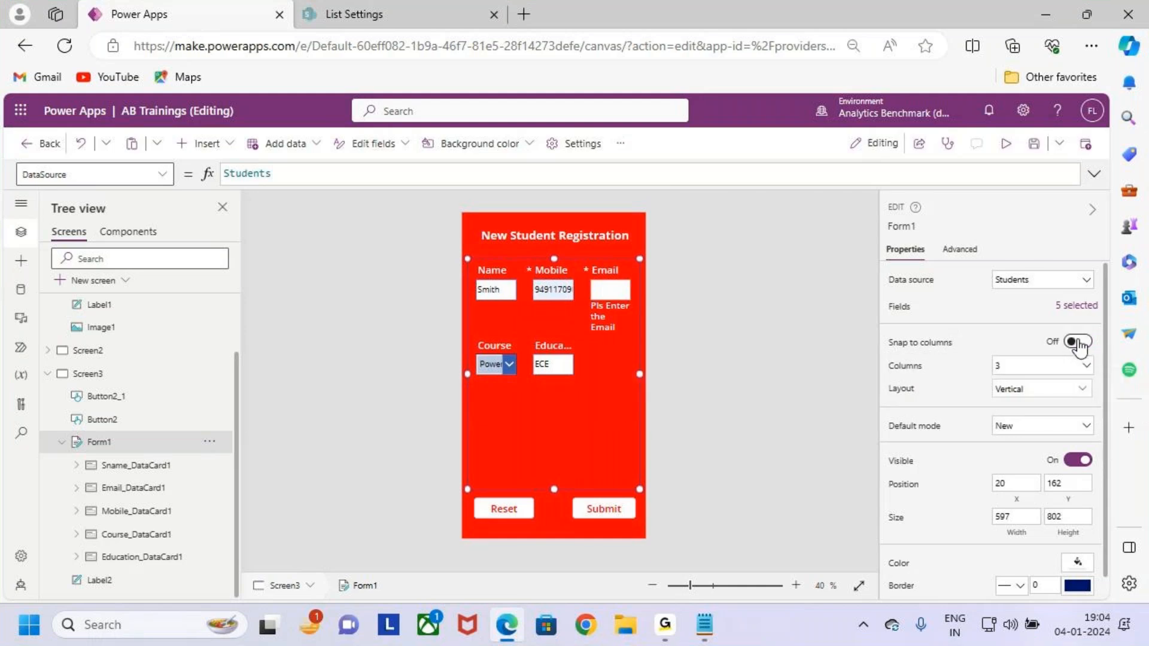
click(1057, 365)
click(1043, 392)
drag(466, 268, 645, 452)
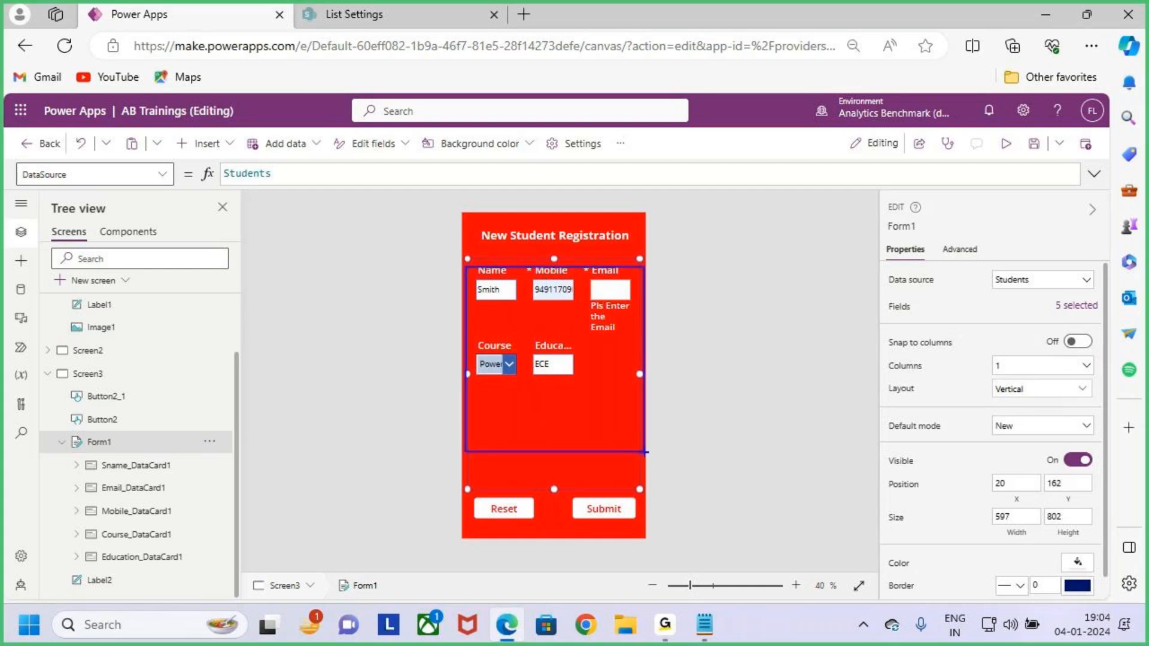
click(1044, 367)
click(1041, 393)
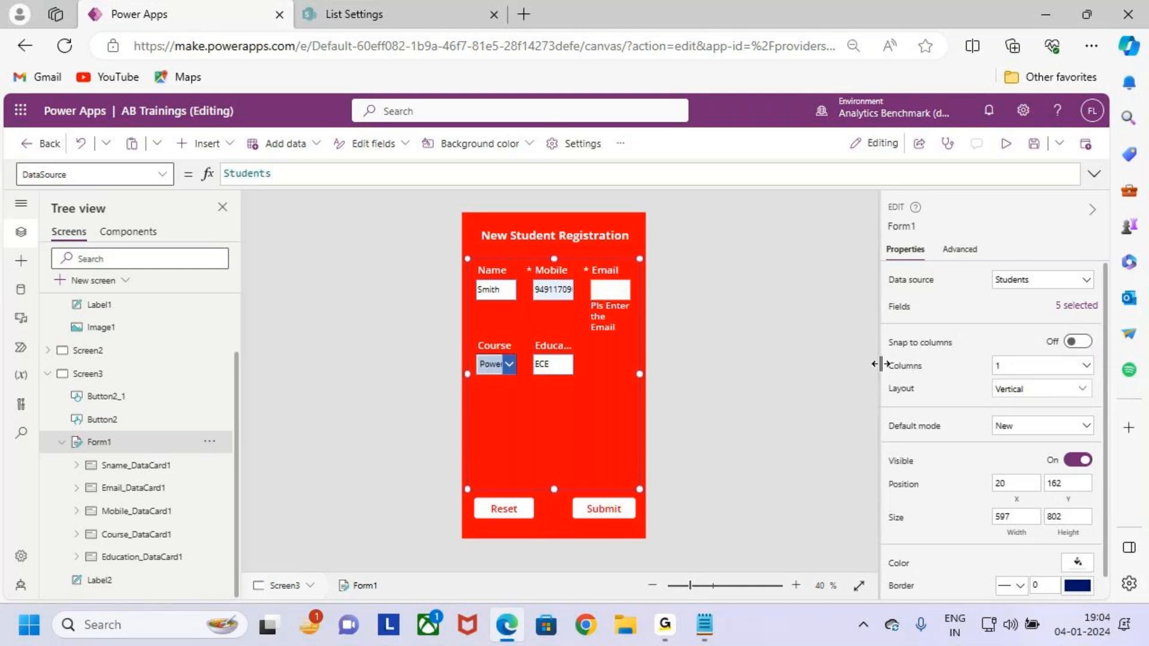
Turn Snap to columns back on, confirm it, and mark the stacked full-width cards.
click(1080, 343)
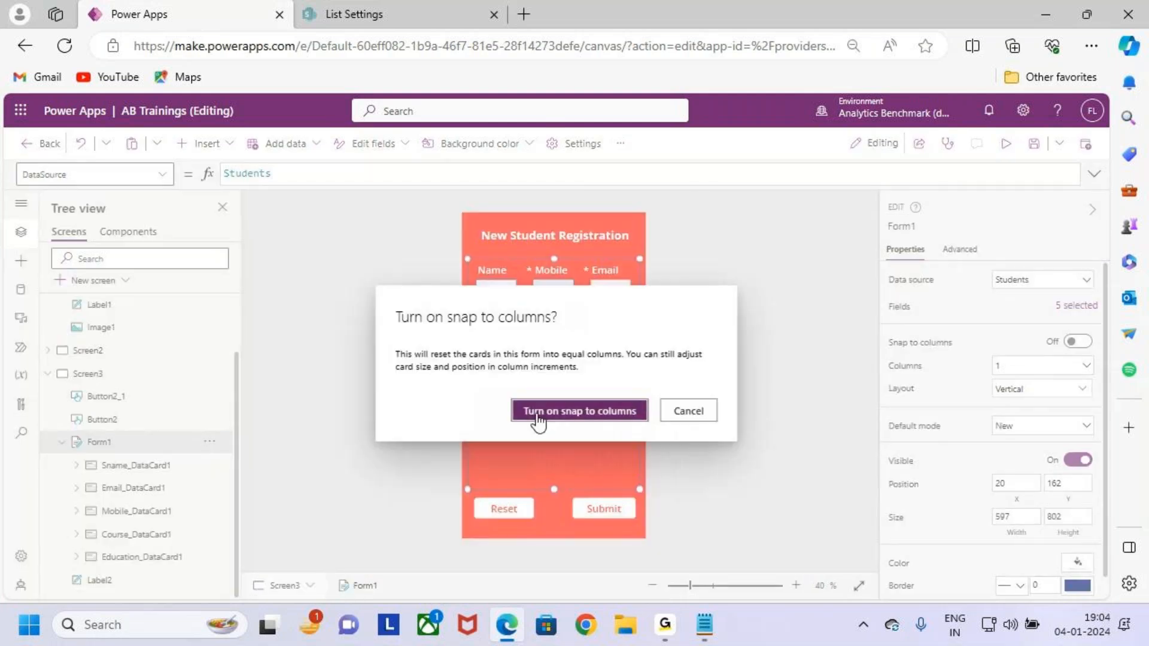
click(600, 411)
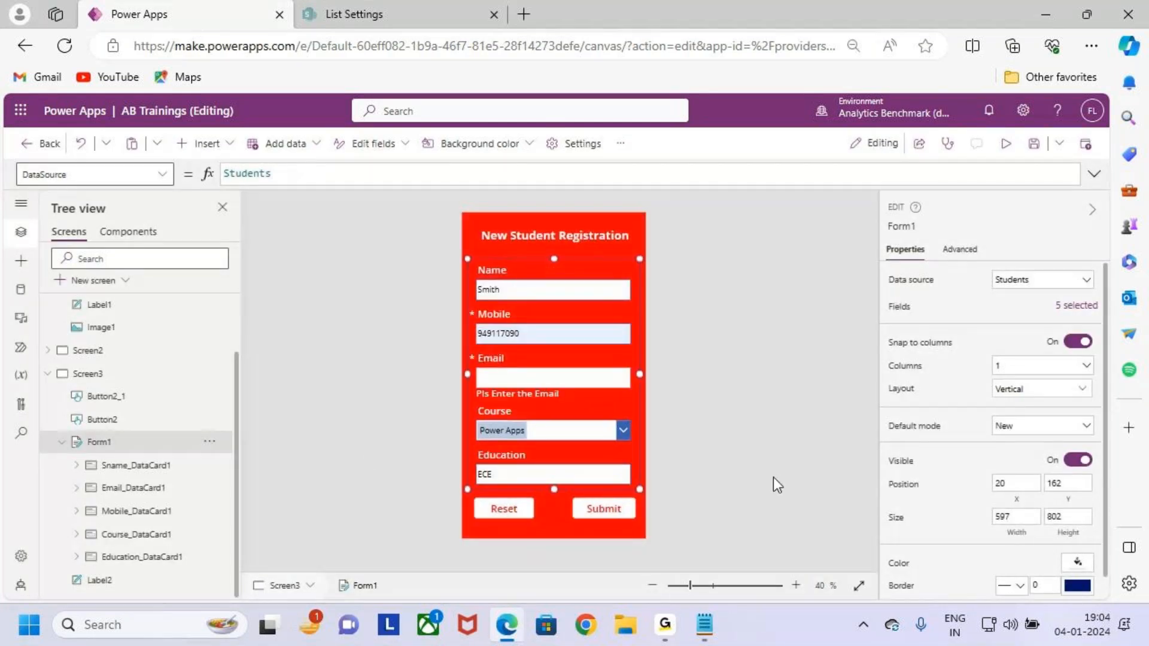
key(ctrl+2)
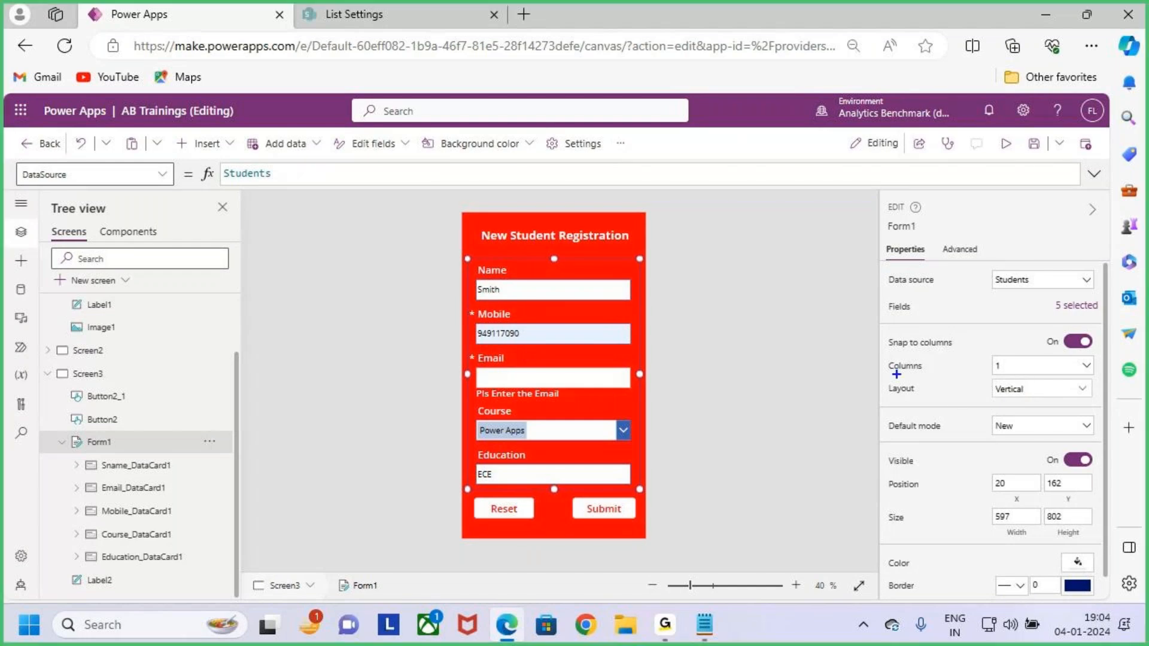
drag(881, 357, 965, 392)
drag(565, 367, 633, 308)
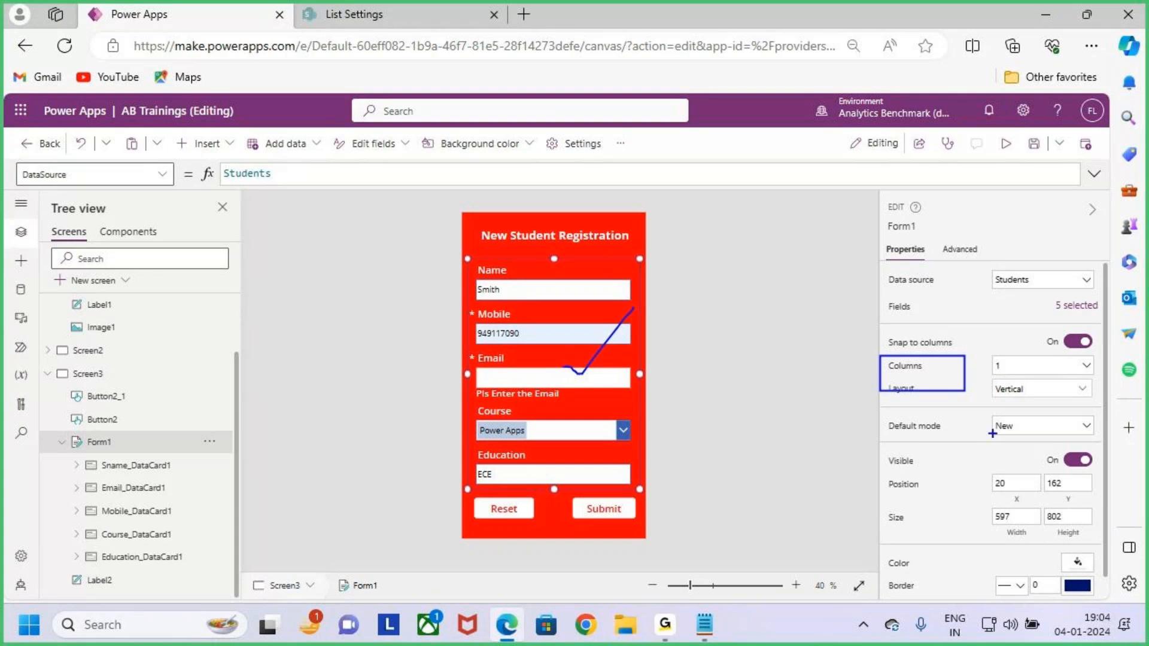
drag(882, 329, 970, 361)
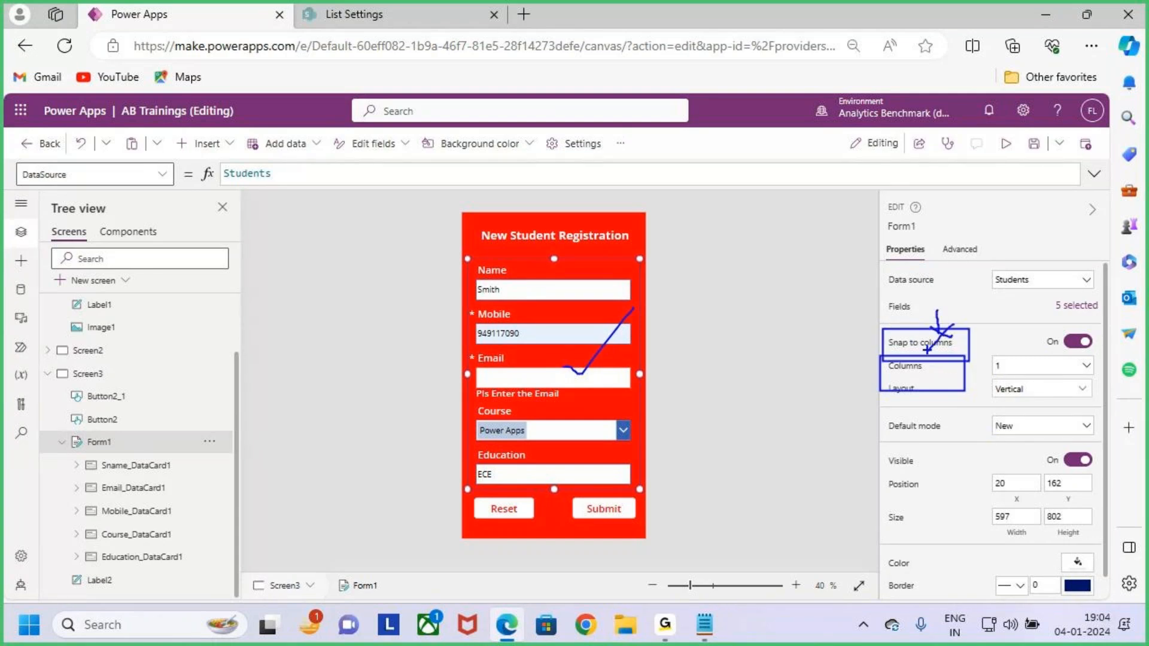
Open Form1's Layout choices and mark the available options on screen.
key(Escape)
key(ctrl+2)
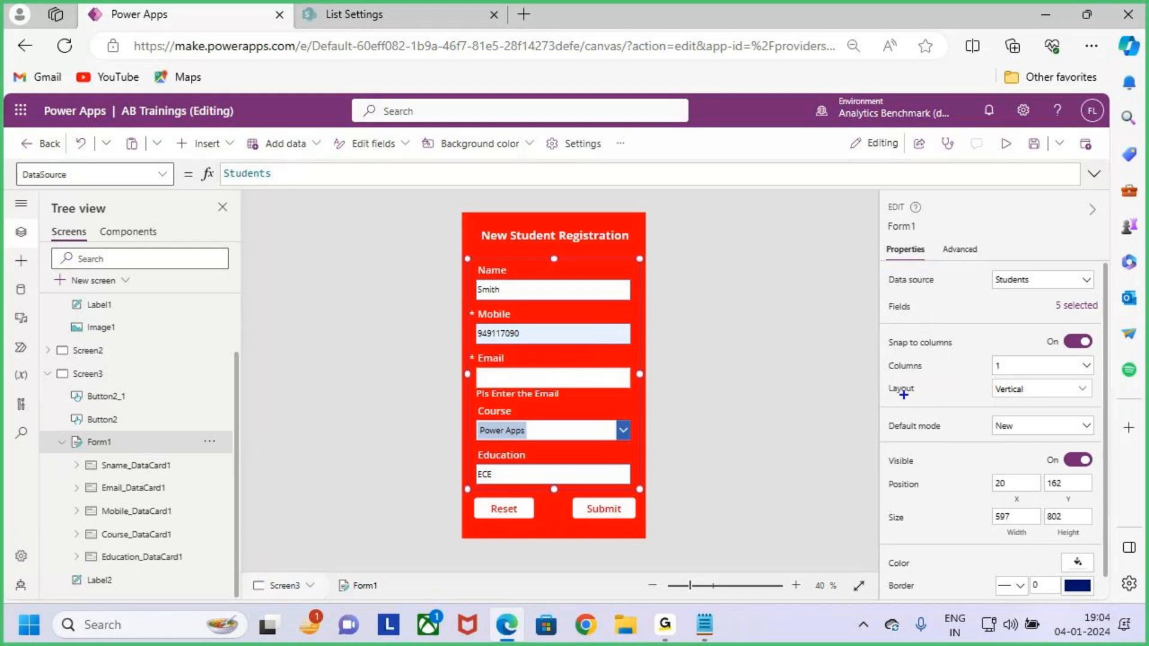
drag(878, 378, 1100, 404)
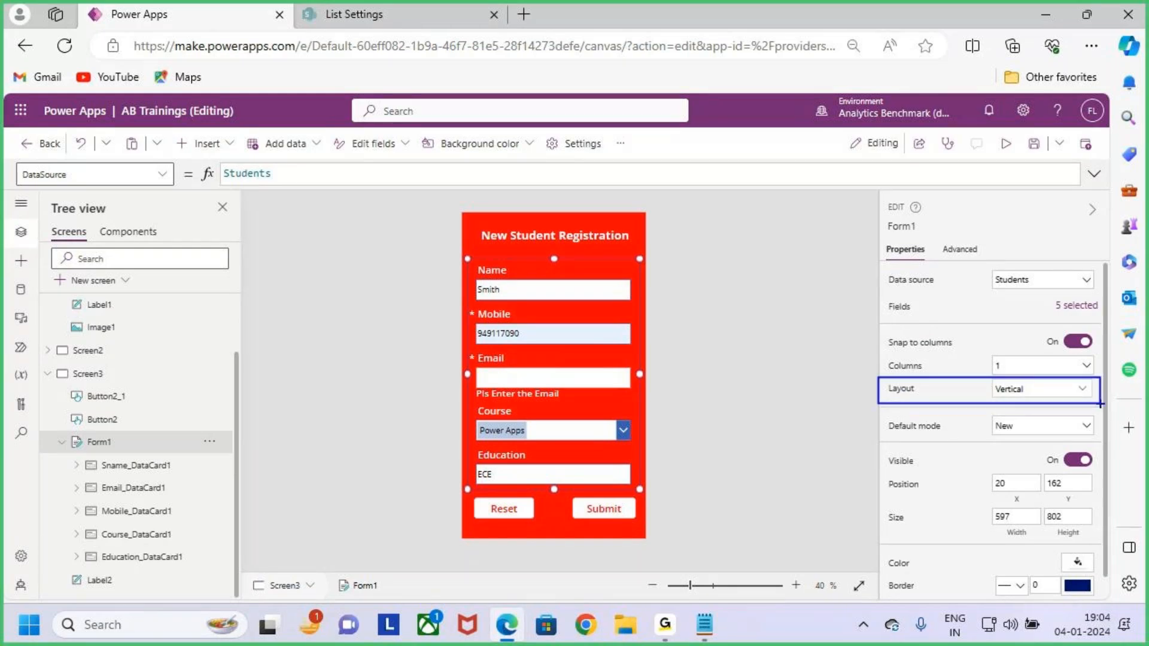
key(Escape)
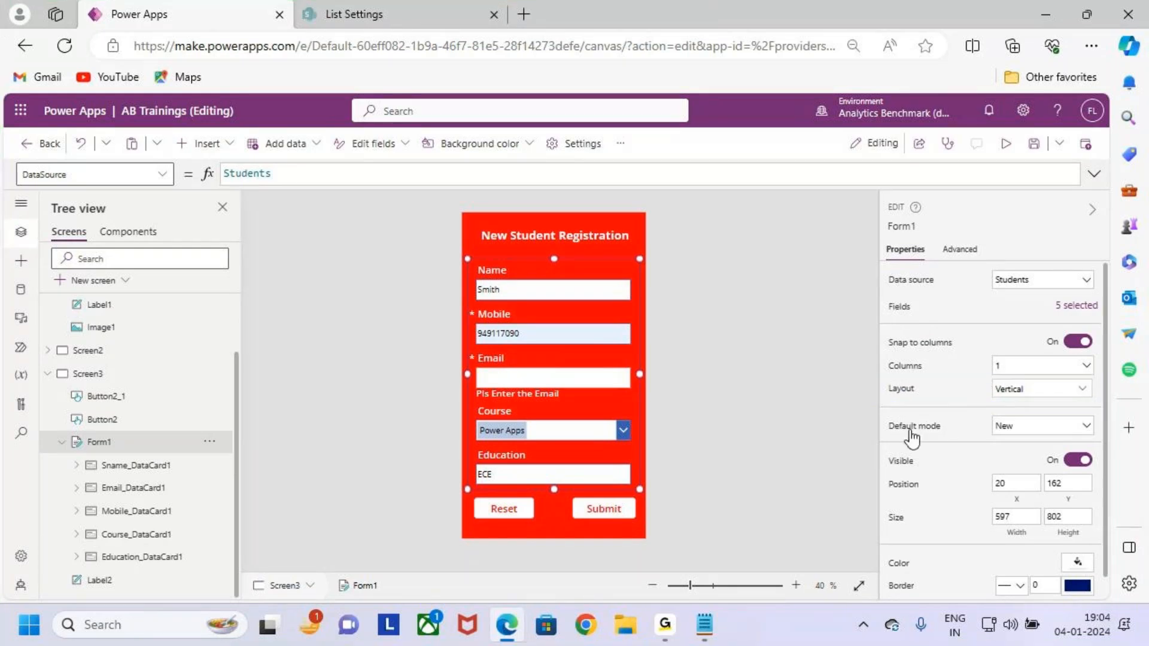
click(1048, 392)
key(ctrl+2)
drag(900, 436, 954, 525)
drag(993, 443, 1054, 528)
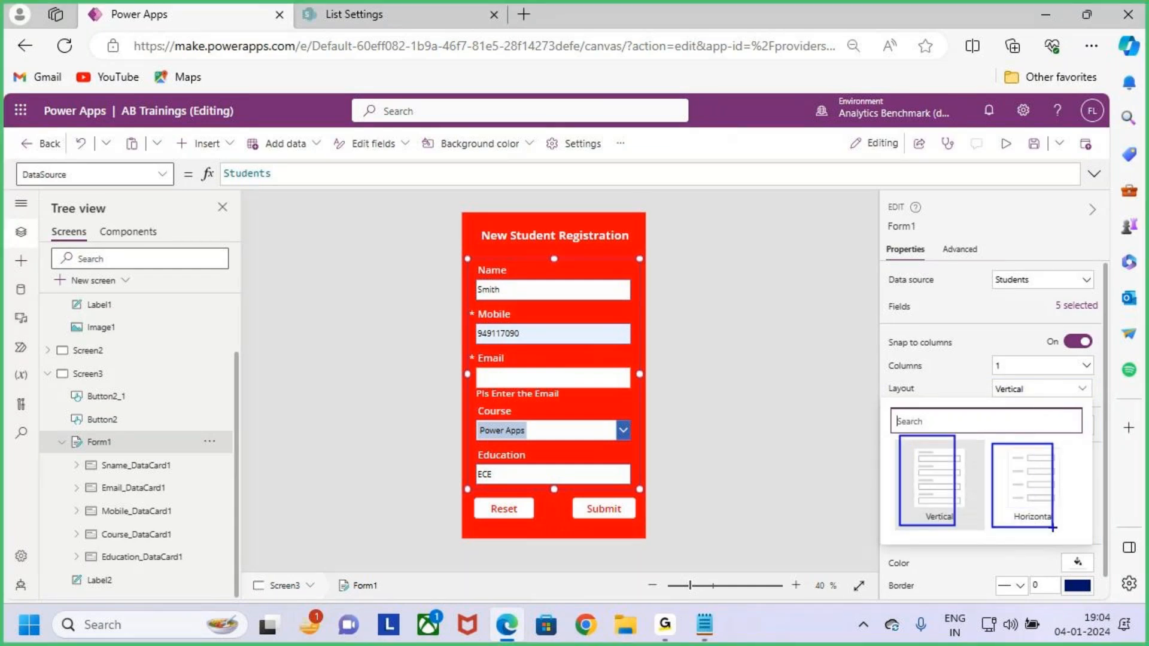
key(Escape)
Switch Form1 to Horizontal layout so labels sit beside the fields.
key(ctrl+2)
drag(470, 250, 656, 498)
drag(640, 432, 706, 381)
key(Escape)
click(1043, 486)
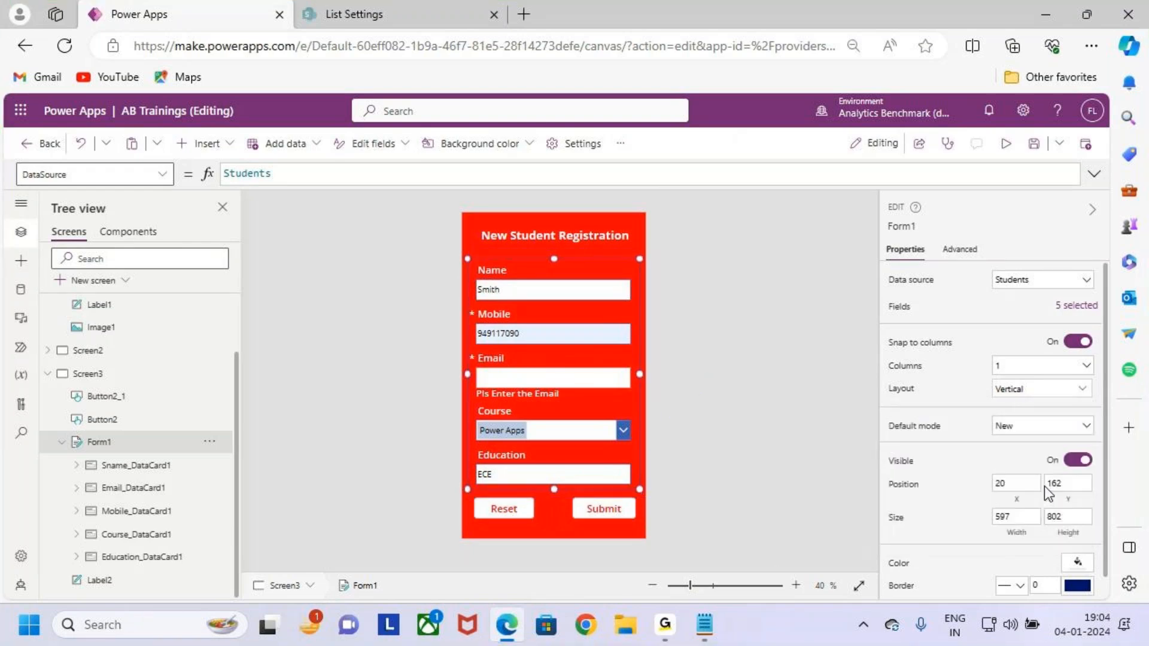
Mark the side-by-side labels, then return Form1 to Vertical layout.
key(ctrl+2)
drag(487, 281, 577, 282)
drag(505, 307, 584, 310)
drag(518, 339, 561, 339)
drag(505, 363, 584, 366)
drag(537, 406, 633, 404)
key(Escape)
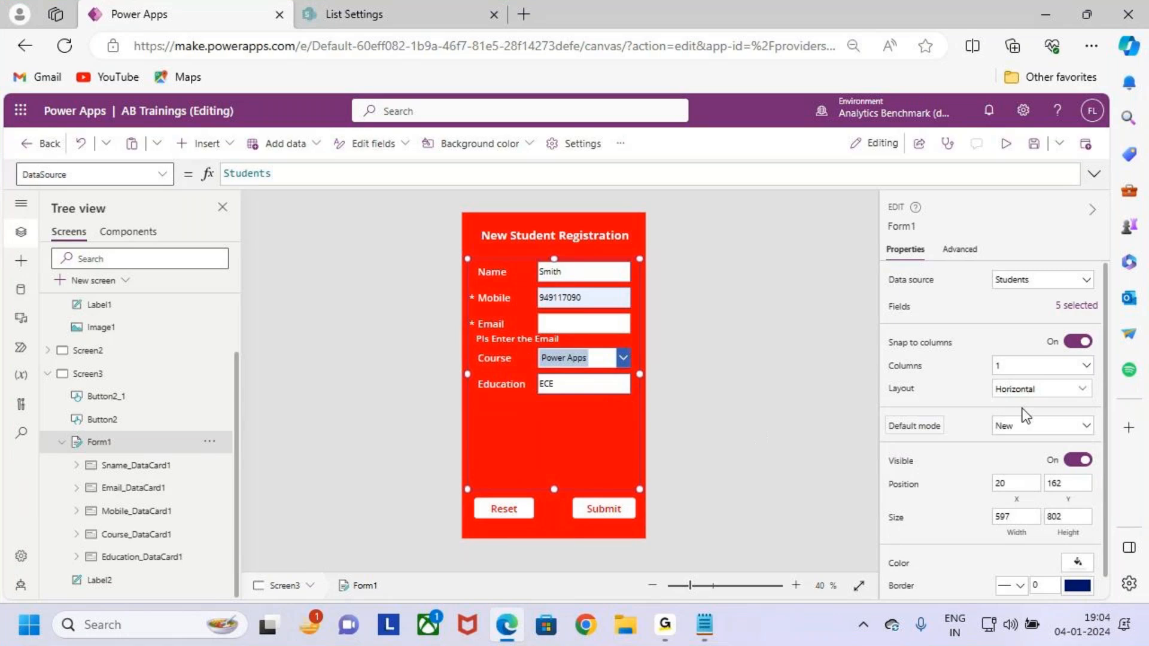
click(1029, 390)
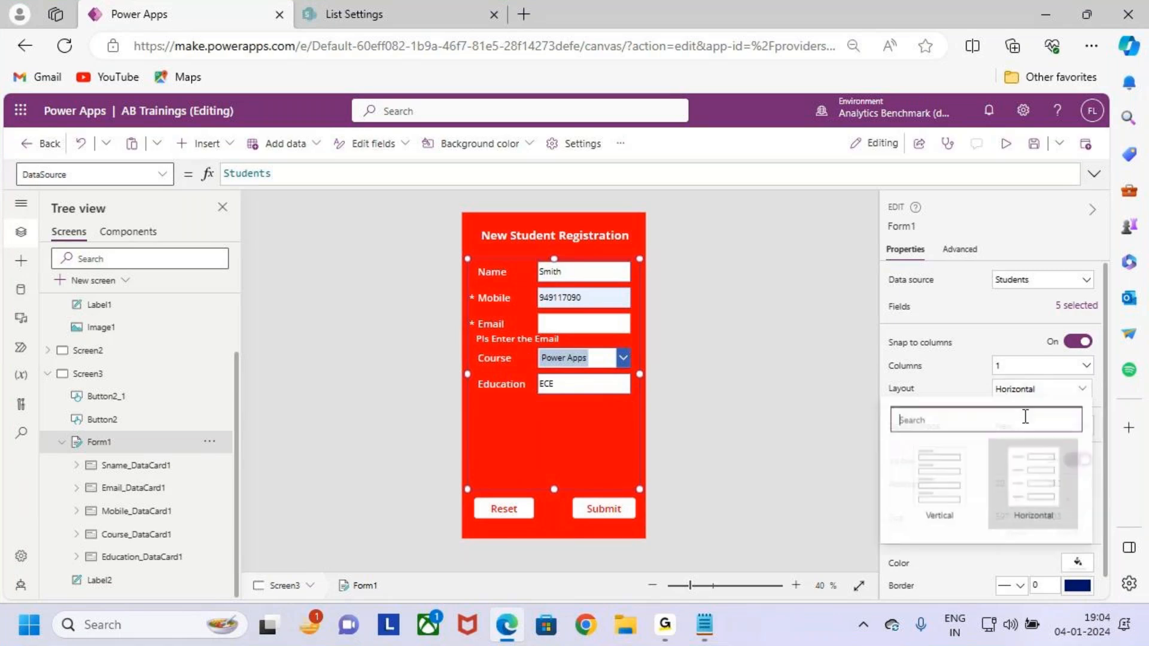
click(951, 496)
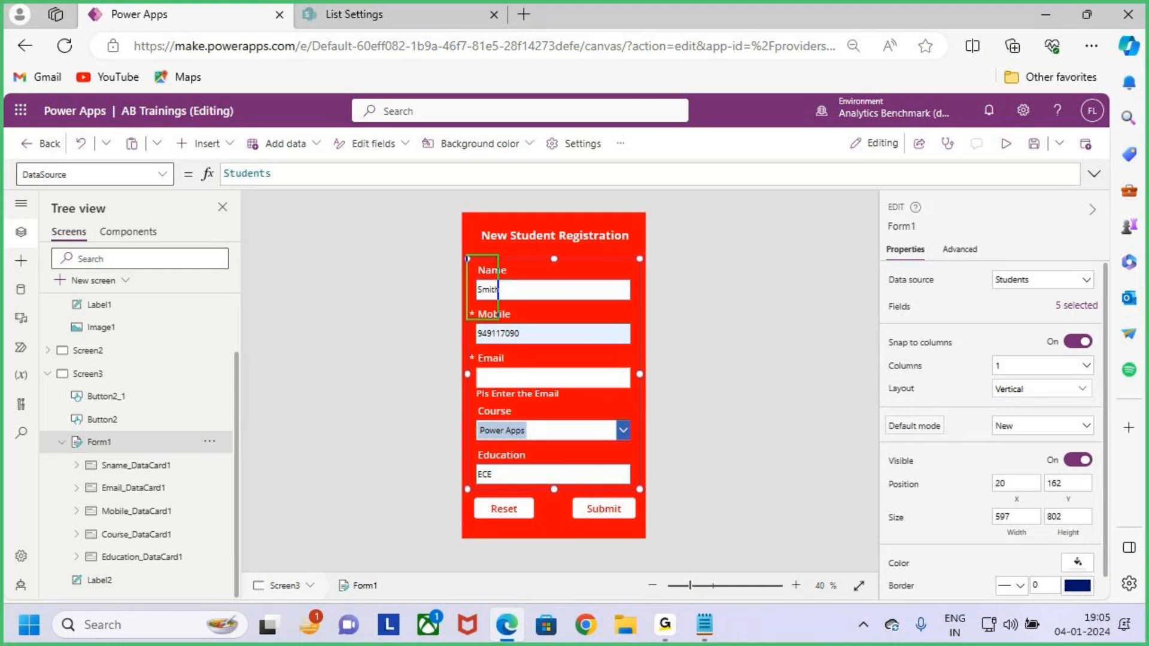
Point out the Course dropdown, show Default mode's Edit, New and View options, then switch to Notepad.
drag(625, 427, 654, 426)
mouse_move(652, 414)
mouse_down()
mouse_move(670, 427)
mouse_move(657, 460)
mouse_up()
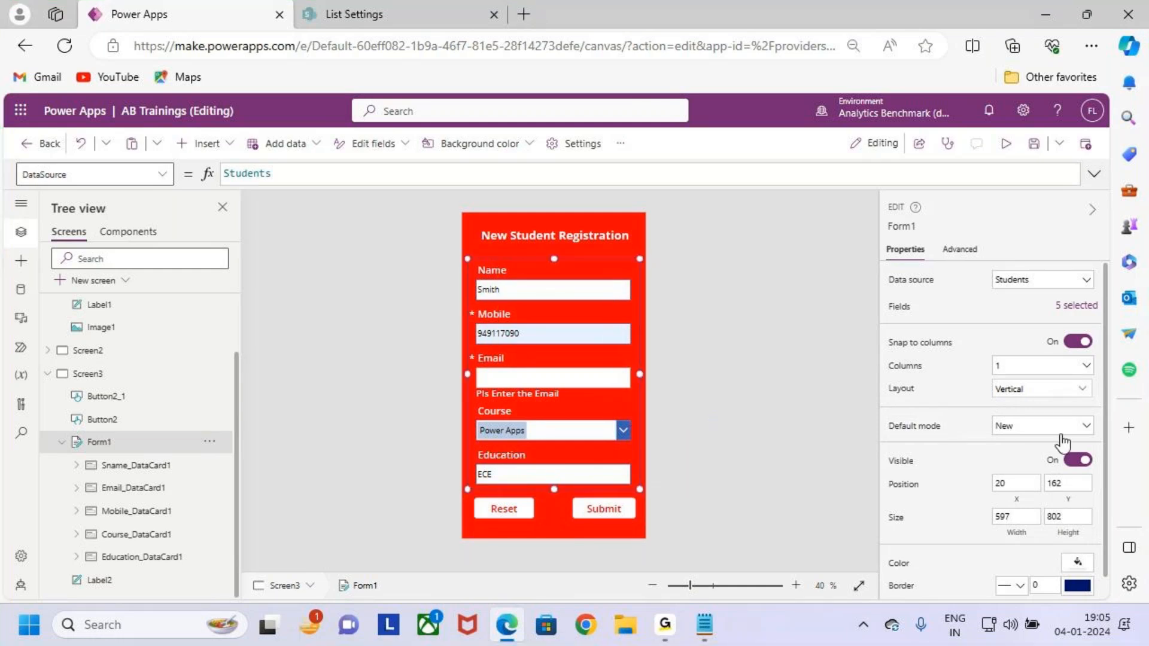
click(1085, 426)
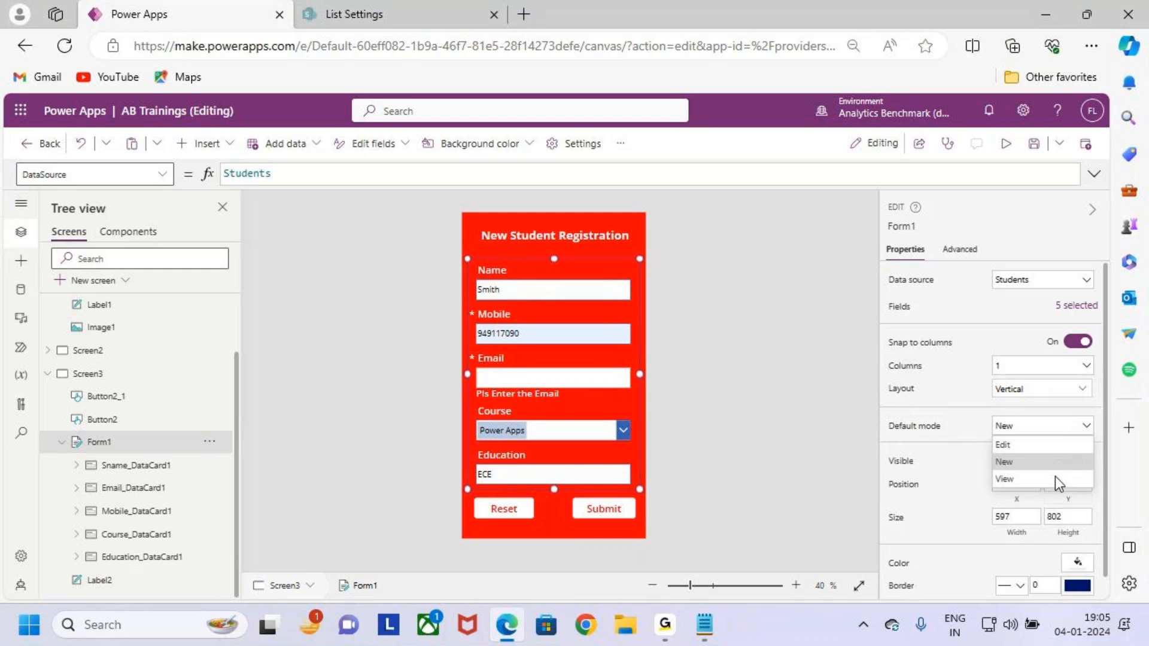
key(ctrl+2)
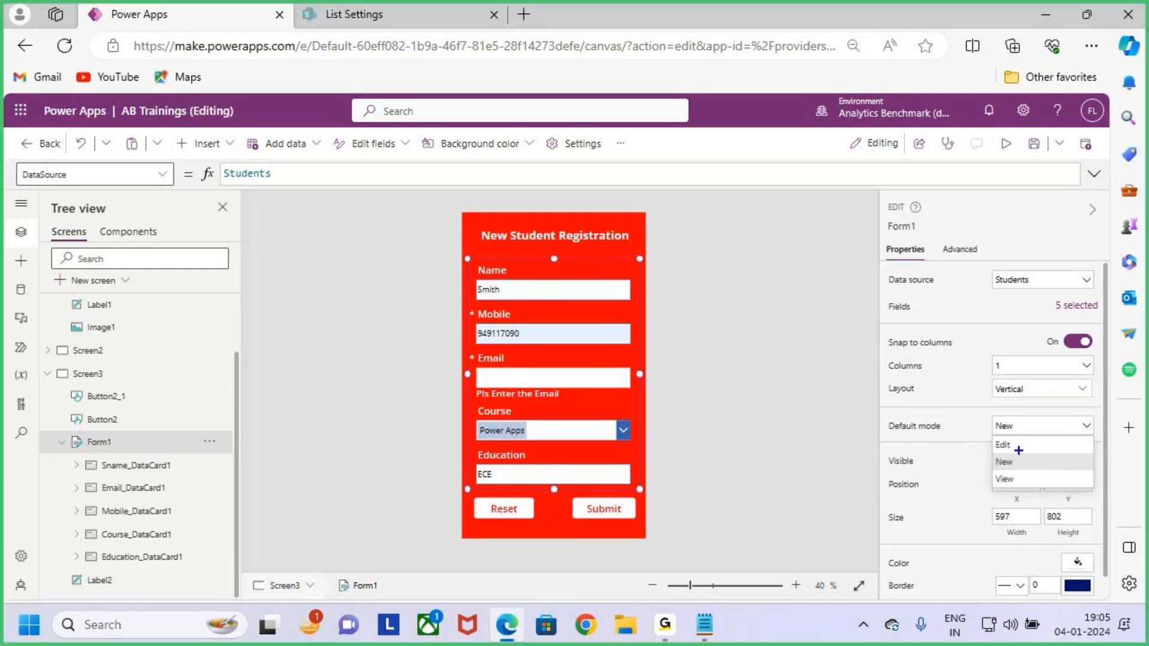
mouse_move(1015, 440)
mouse_down()
mouse_move(1024, 436)
mouse_move(1031, 477)
mouse_move(1040, 473)
mouse_up()
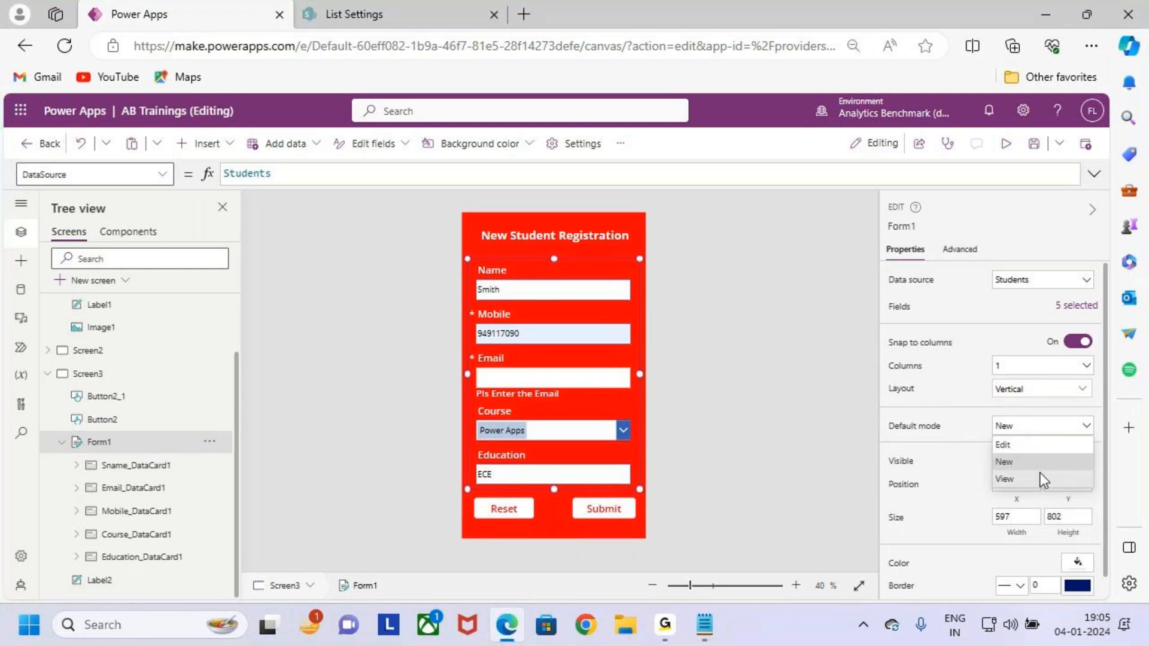
key(alt+Tab)
key(alt+Tab)
key(alt+Tab)
key(alt+Tab)
key(alt+Tab)
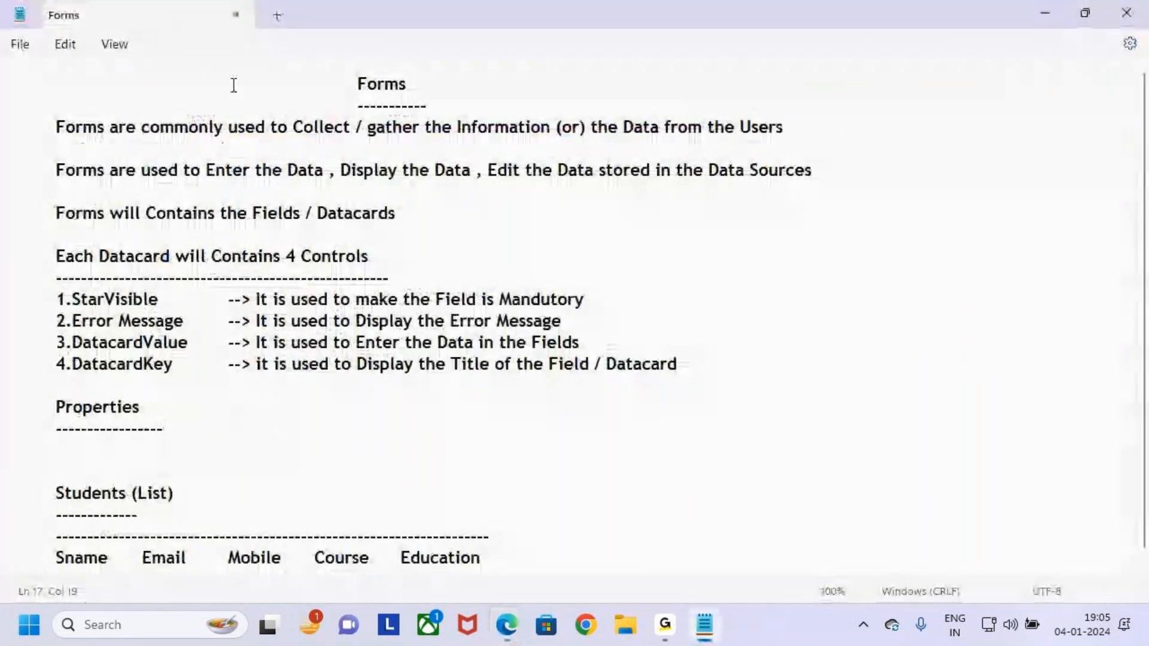
Highlight the Forms heading and the listed uses of forms in Notepad, then return to Power Apps.
drag(357, 84, 410, 83)
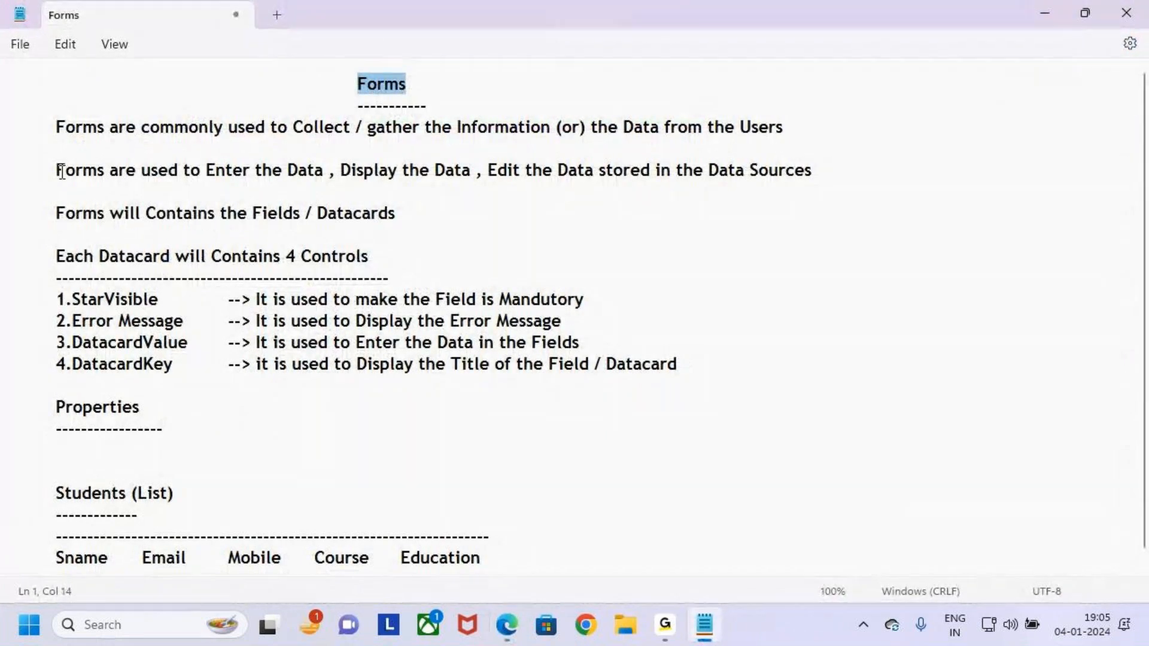
click(38, 168)
click(207, 171)
drag(208, 172, 597, 181)
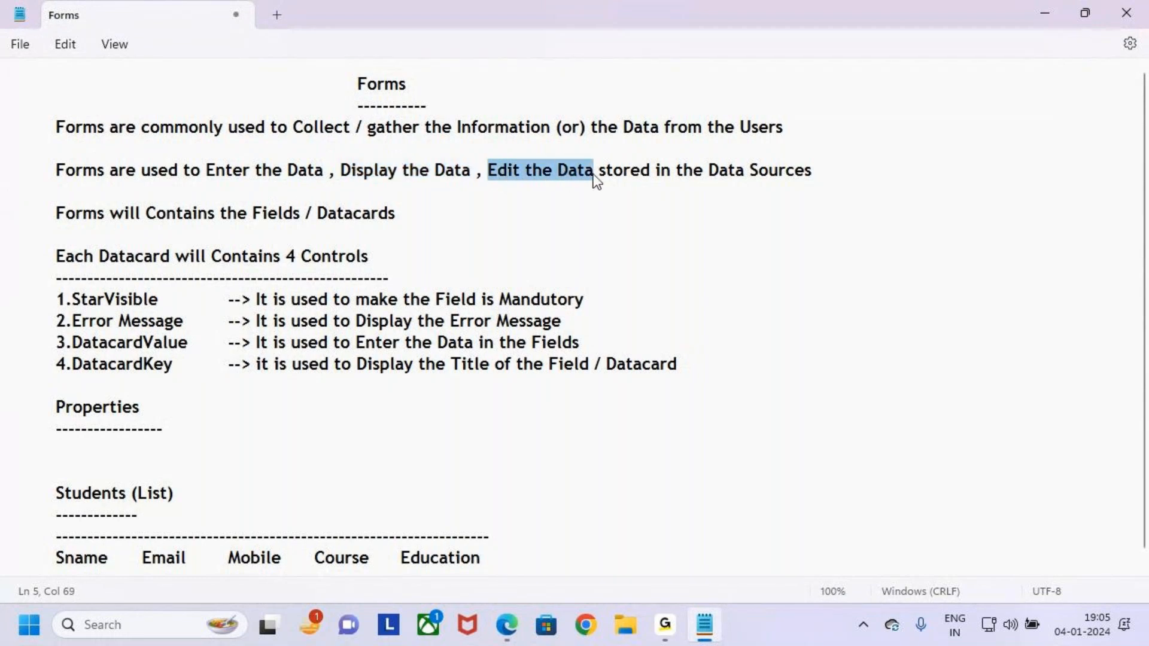
click(289, 345)
key(alt+Tab)
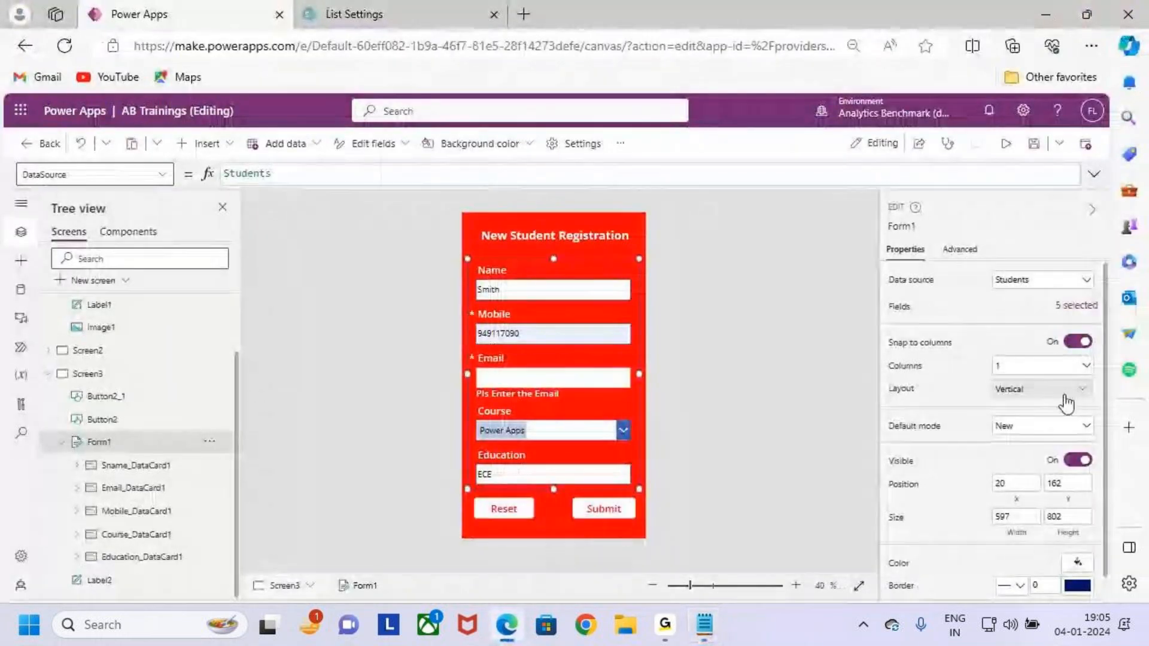
click(1055, 426)
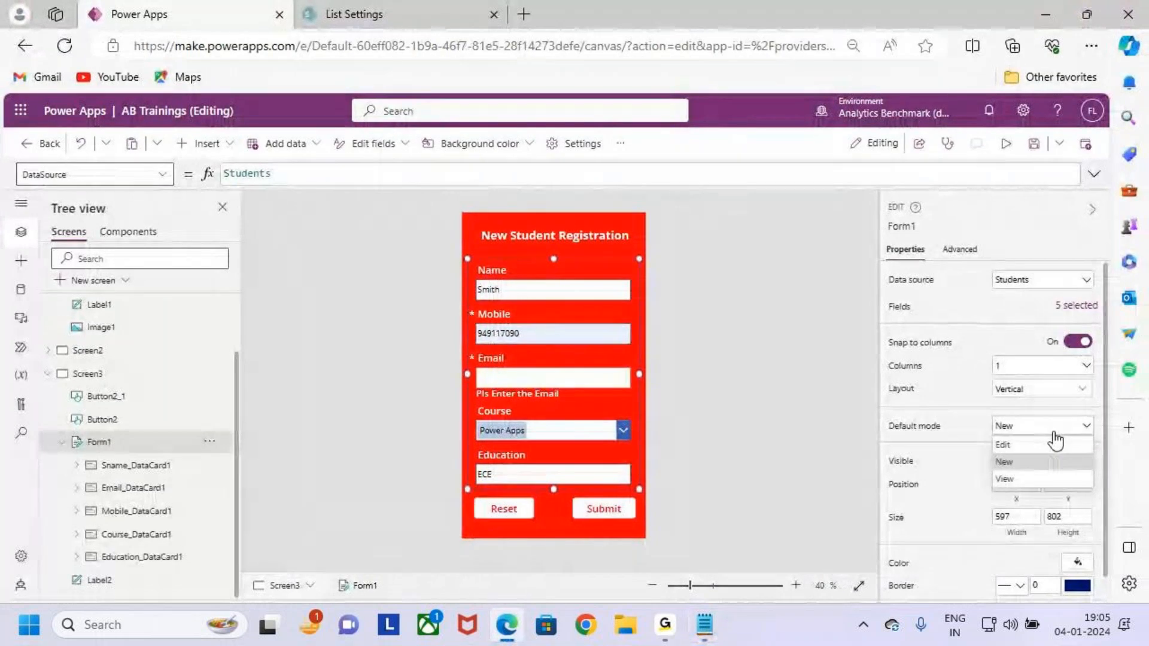
key(ctrl+2)
drag(1026, 466, 1052, 454)
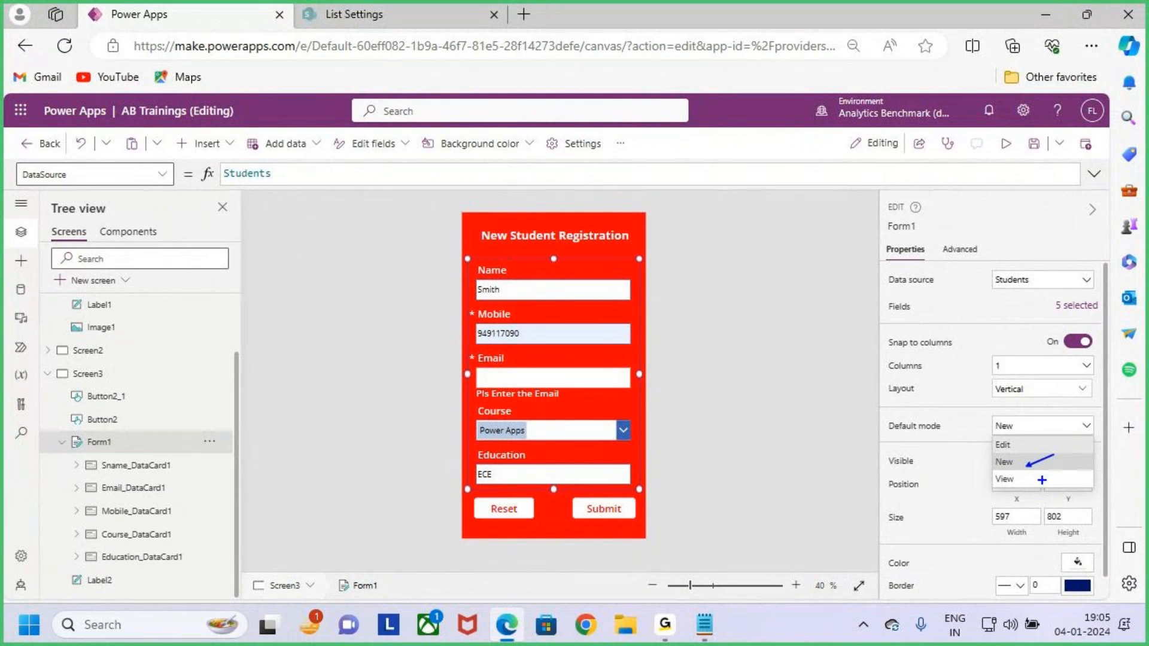
drag(1030, 482, 1063, 464)
drag(1027, 446, 1046, 435)
mouse_move(1065, 450)
mouse_down()
mouse_move(1018, 420)
mouse_move(990, 424)
mouse_move(1056, 496)
mouse_move(1068, 440)
mouse_move(1041, 417)
mouse_up()
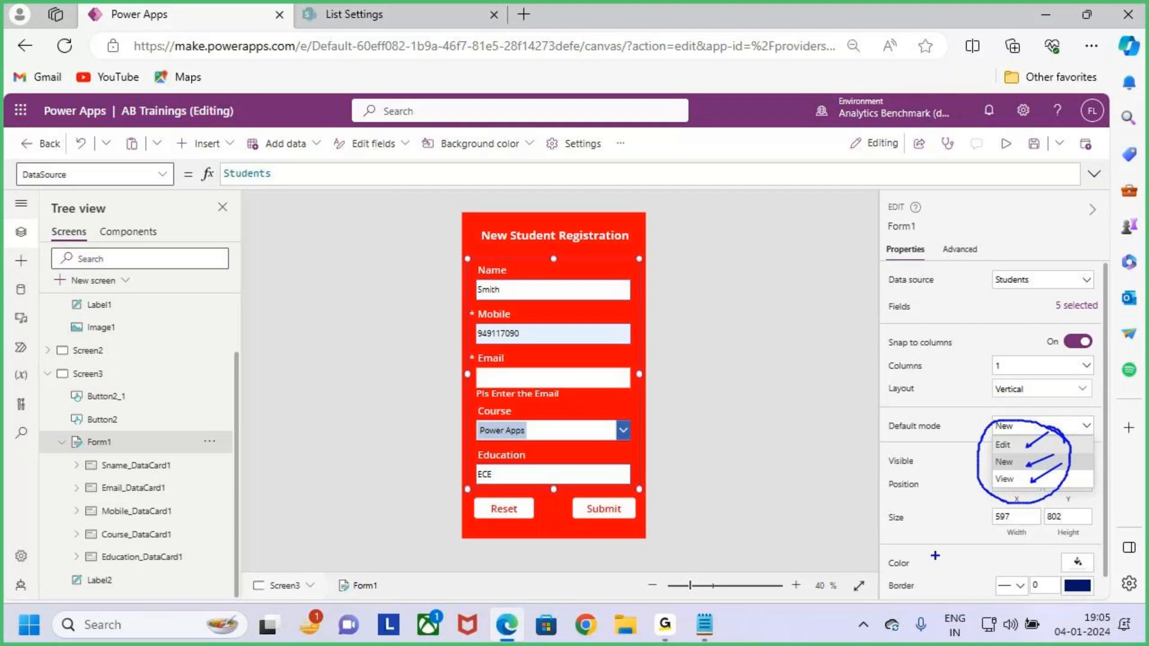
drag(1016, 363, 1019, 414)
drag(1003, 396, 1020, 417)
mouse_move(781, 341)
mouse_down()
mouse_move(794, 362)
mouse_move(778, 392)
mouse_up()
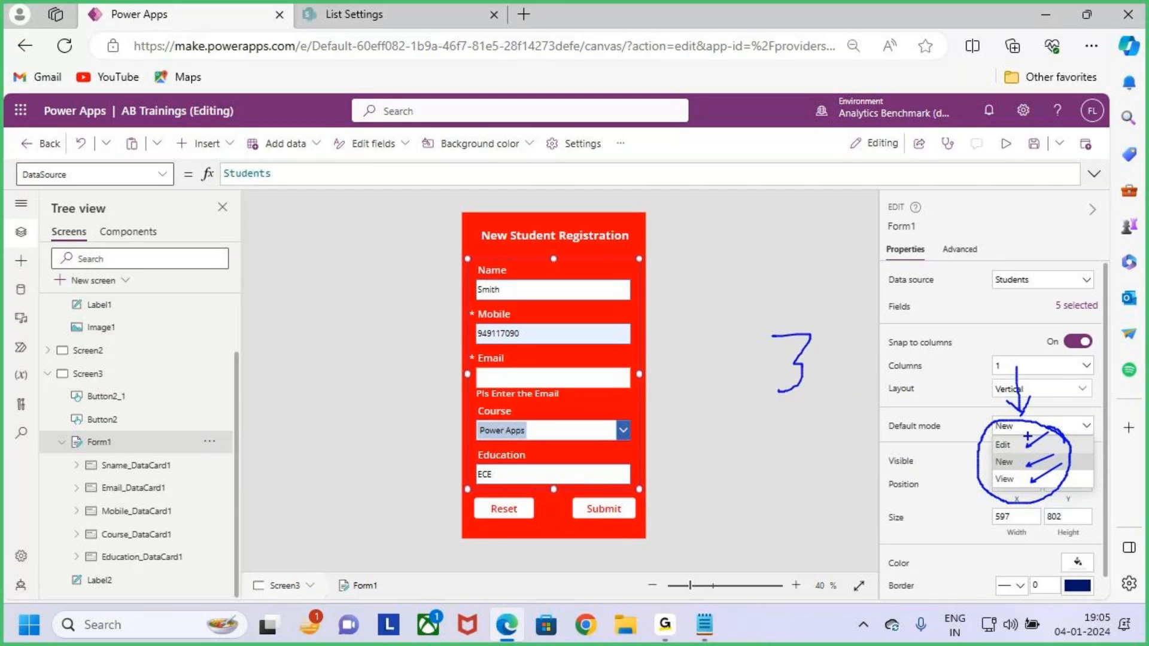
key(Escape)
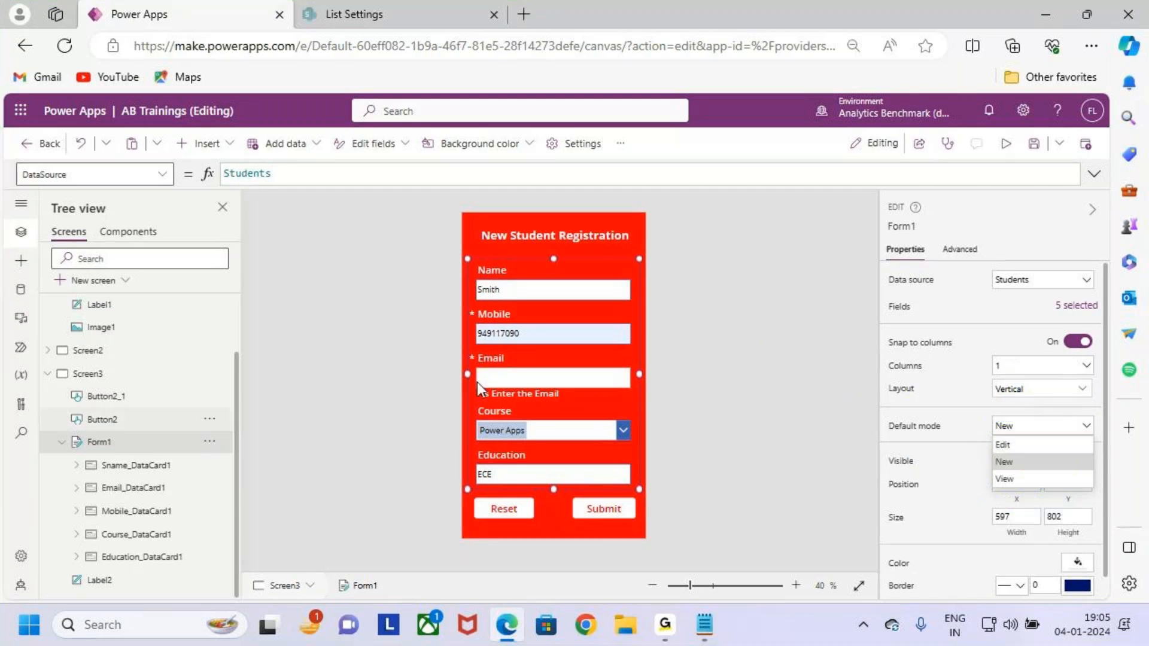
click(1052, 428)
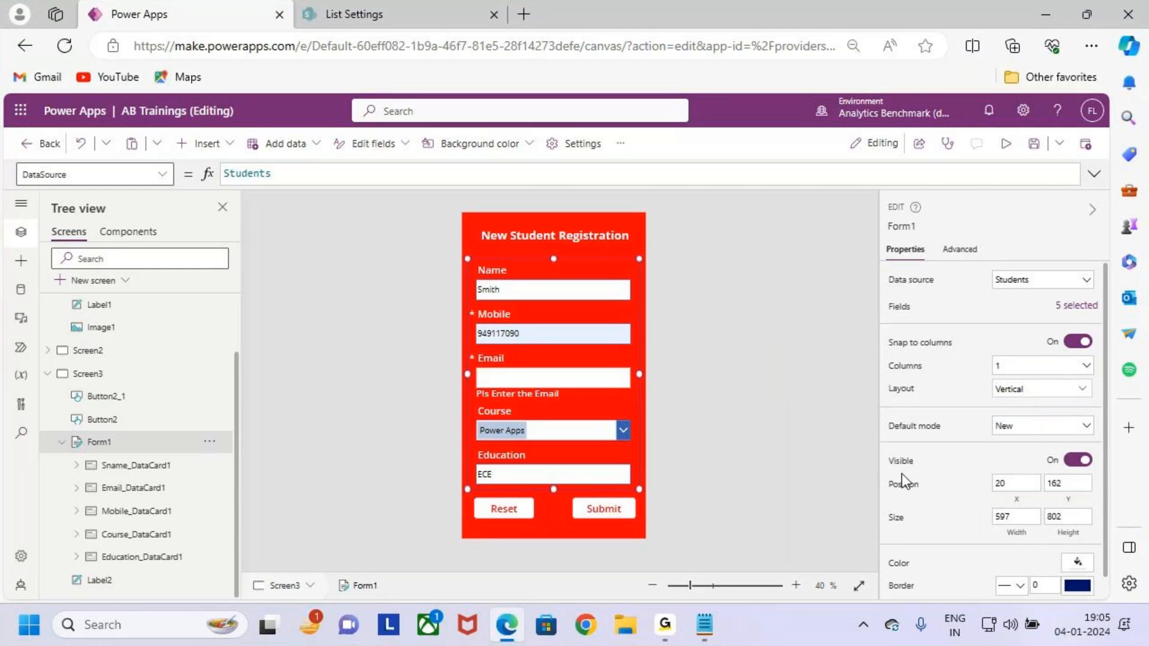
key(ctrl+2)
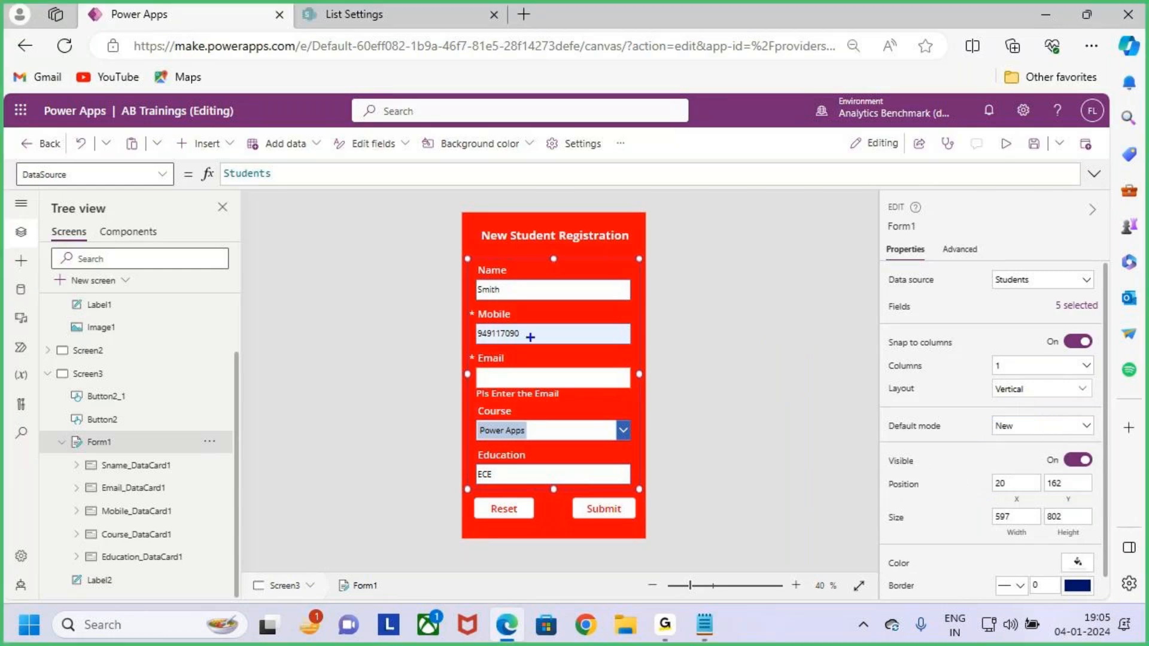
drag(467, 259, 644, 489)
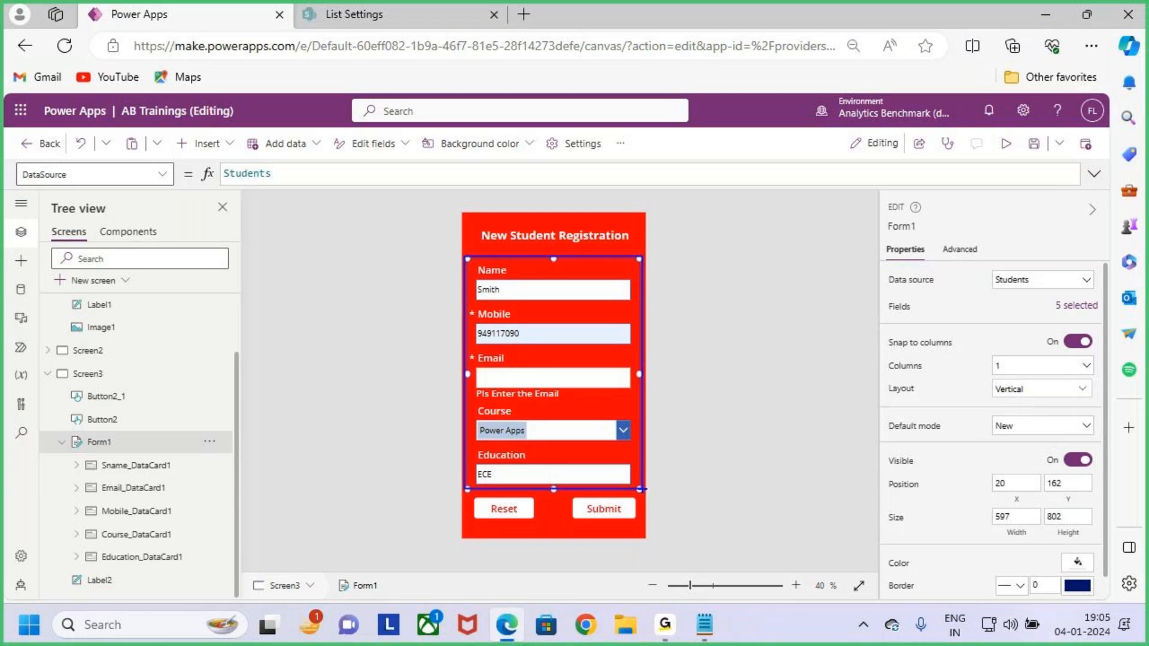
key(Escape)
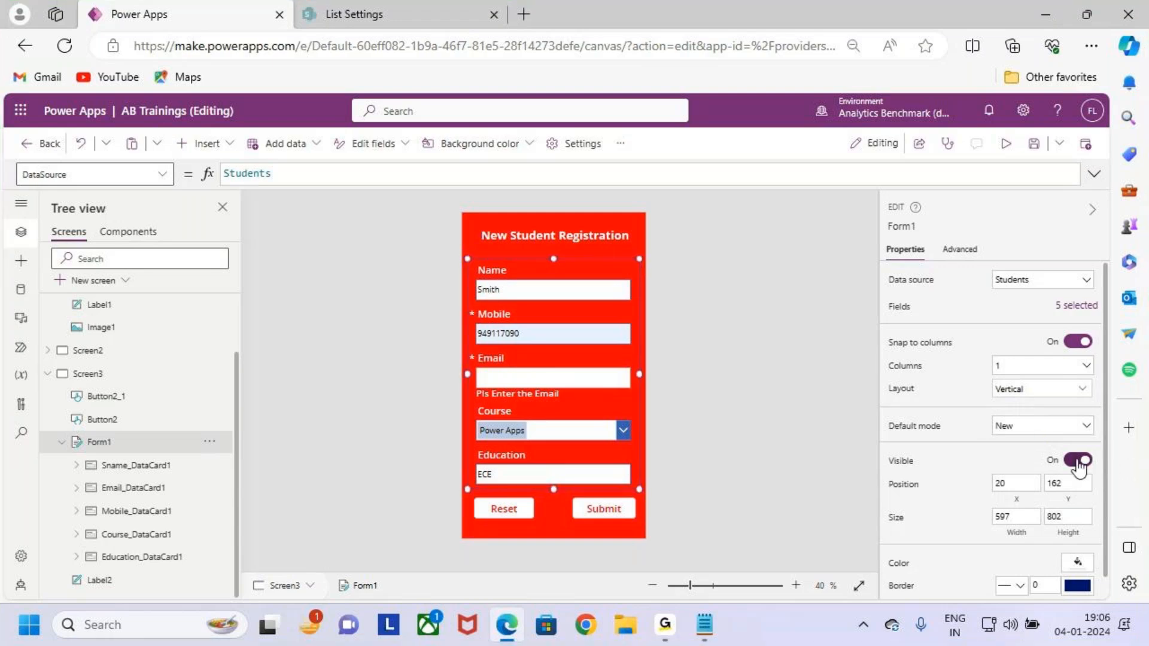
click(1078, 460)
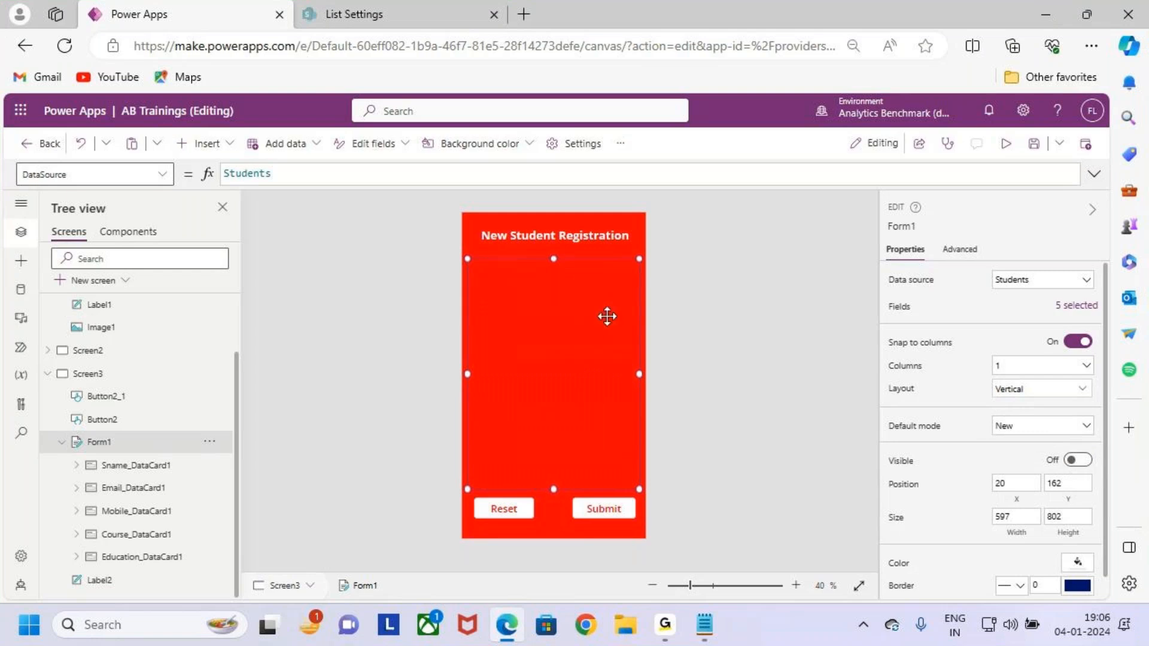
click(1080, 460)
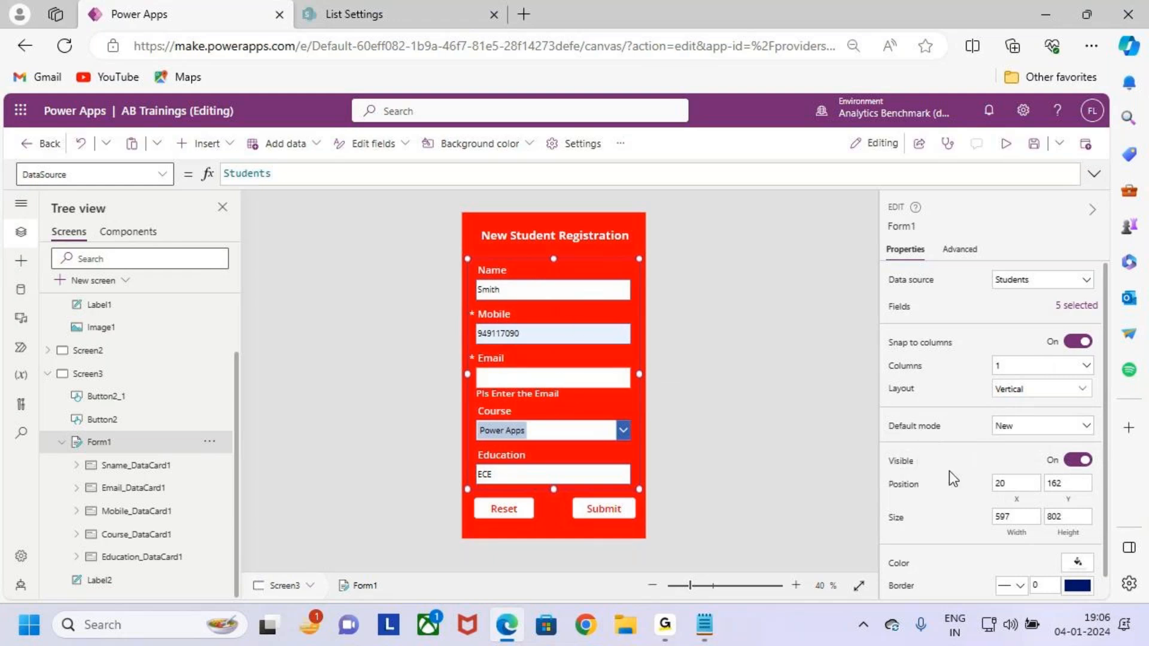
scroll(1005, 480, down, 1)
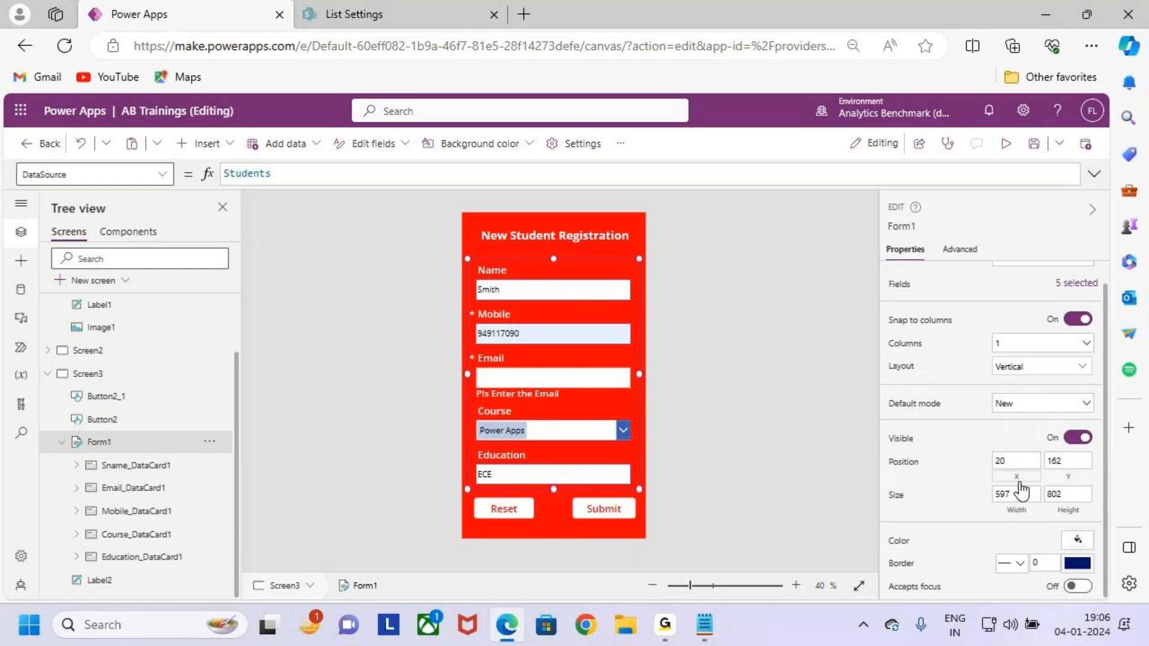
drag(997, 482, 1086, 482)
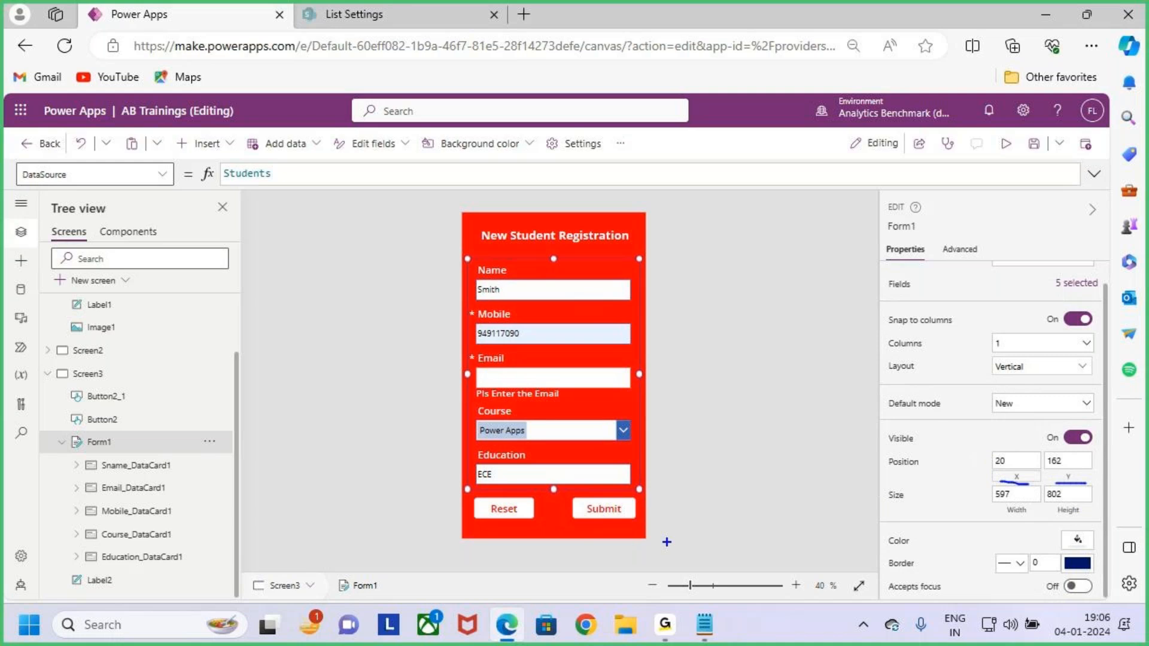
drag(1000, 522, 1077, 524)
mouse_move(477, 416)
mouse_down()
mouse_move(617, 412)
mouse_move(570, 440)
mouse_up()
mouse_move(501, 388)
mouse_down()
mouse_move(473, 408)
mouse_move(520, 423)
mouse_up()
drag(547, 269, 546, 430)
mouse_move(544, 264)
mouse_down()
mouse_move(522, 293)
mouse_move(556, 324)
mouse_up()
mouse_move(533, 459)
mouse_down()
mouse_move(563, 485)
mouse_move(547, 502)
mouse_up()
drag(993, 482, 1046, 475)
drag(1053, 480, 1106, 477)
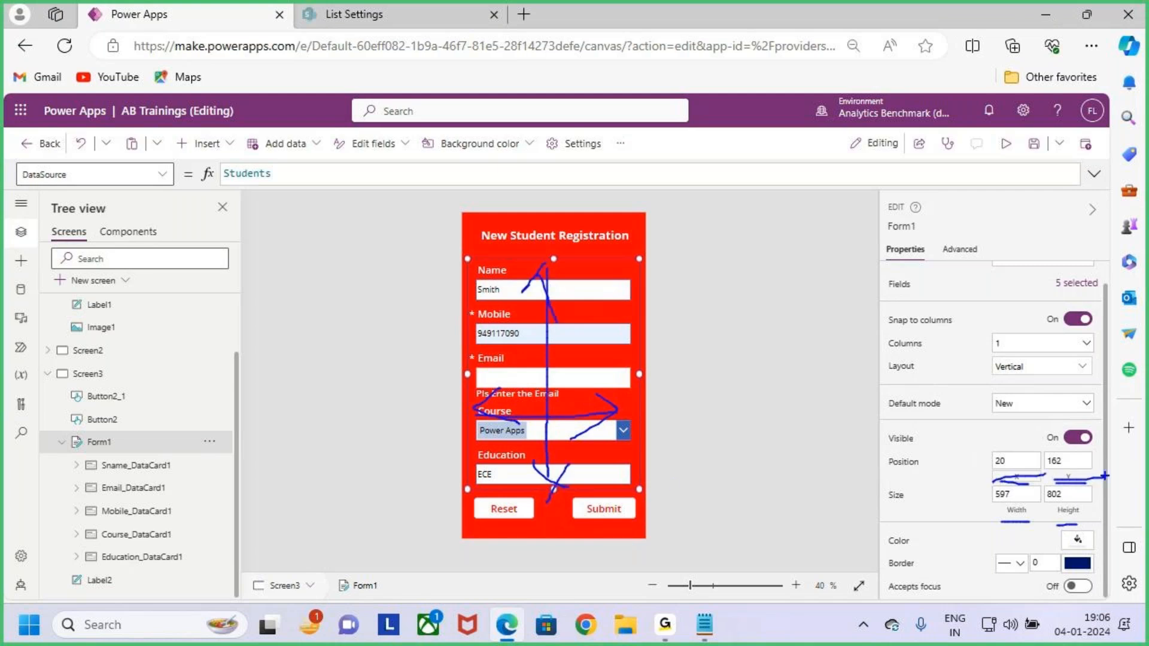
key(Escape)
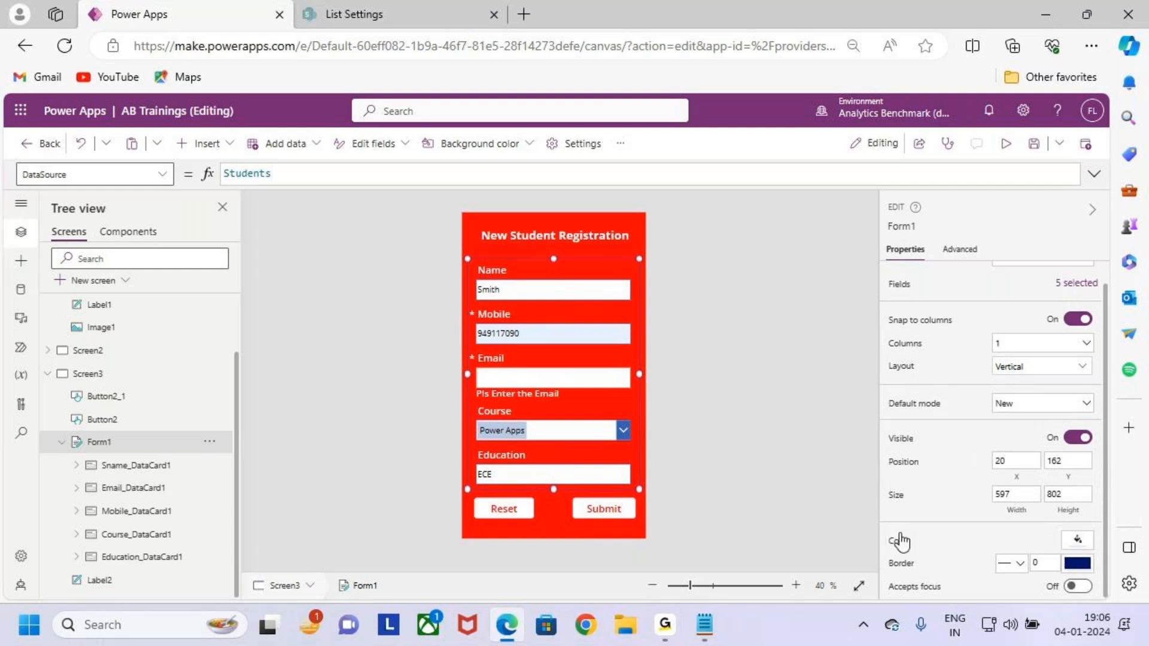
Try an orange fill on Form1, then set it back to red.
key(ctrl+2)
click(1077, 540)
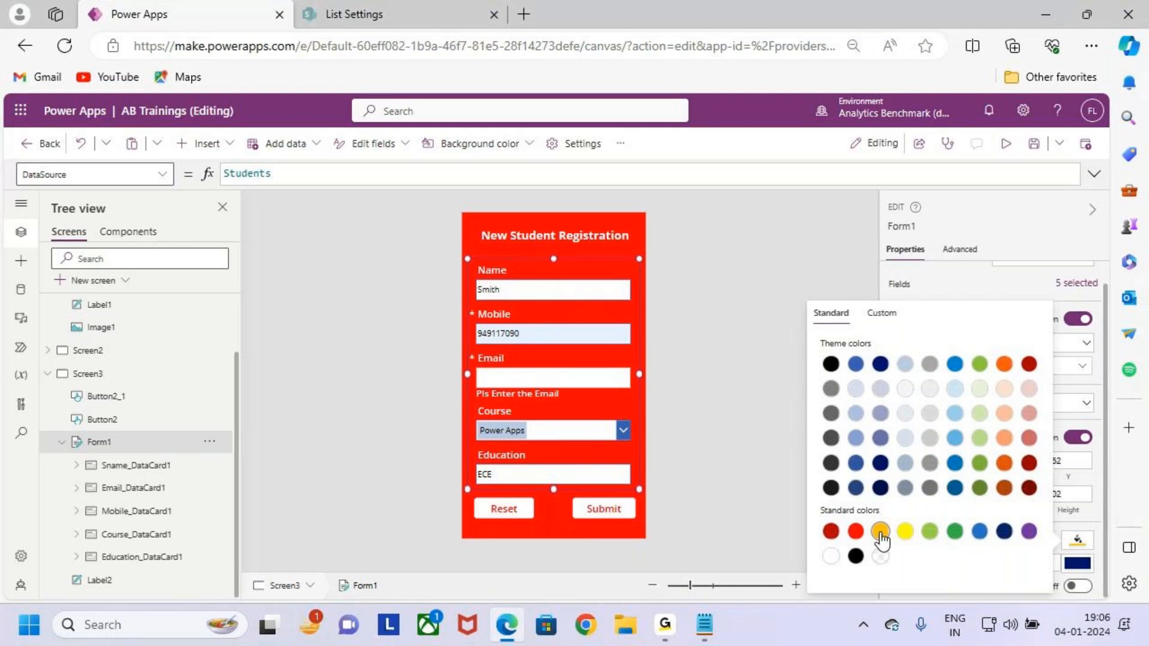
click(881, 532)
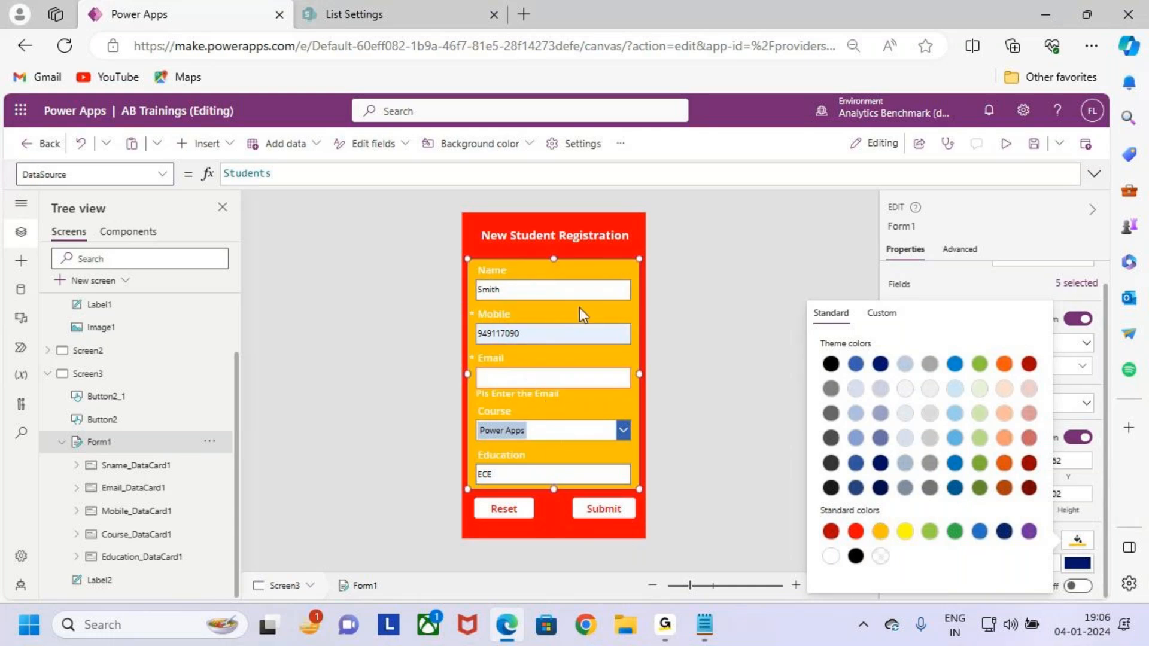
click(856, 533)
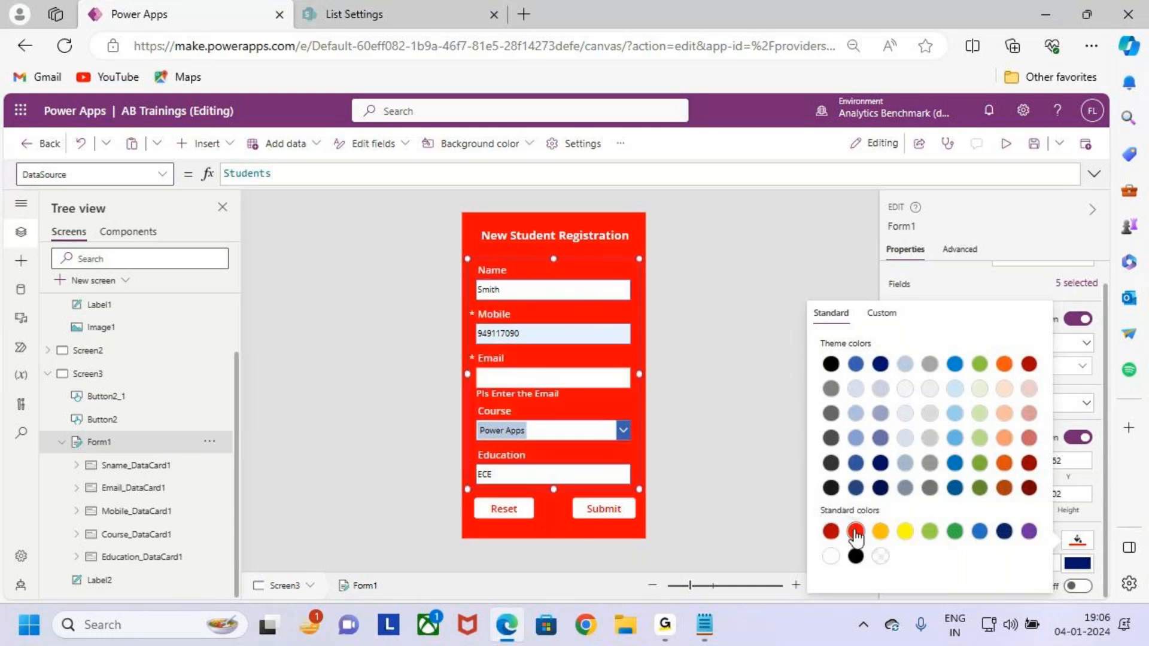
click(953, 287)
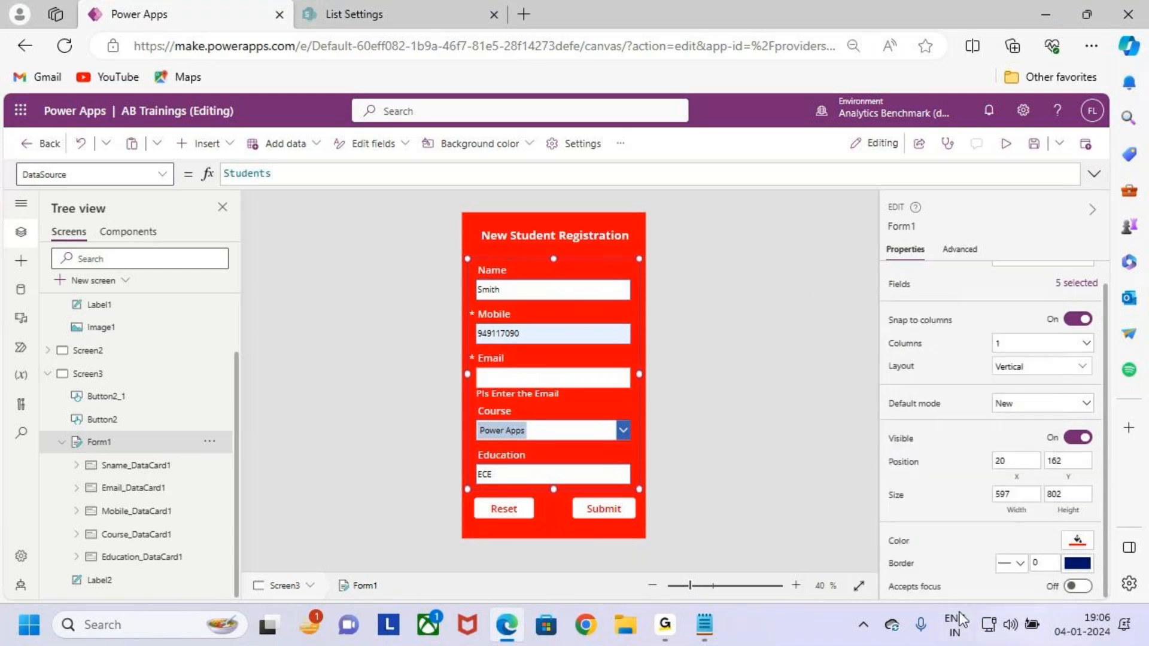
Set Form1's border thickness to 5 and its border colour to white.
click(1023, 566)
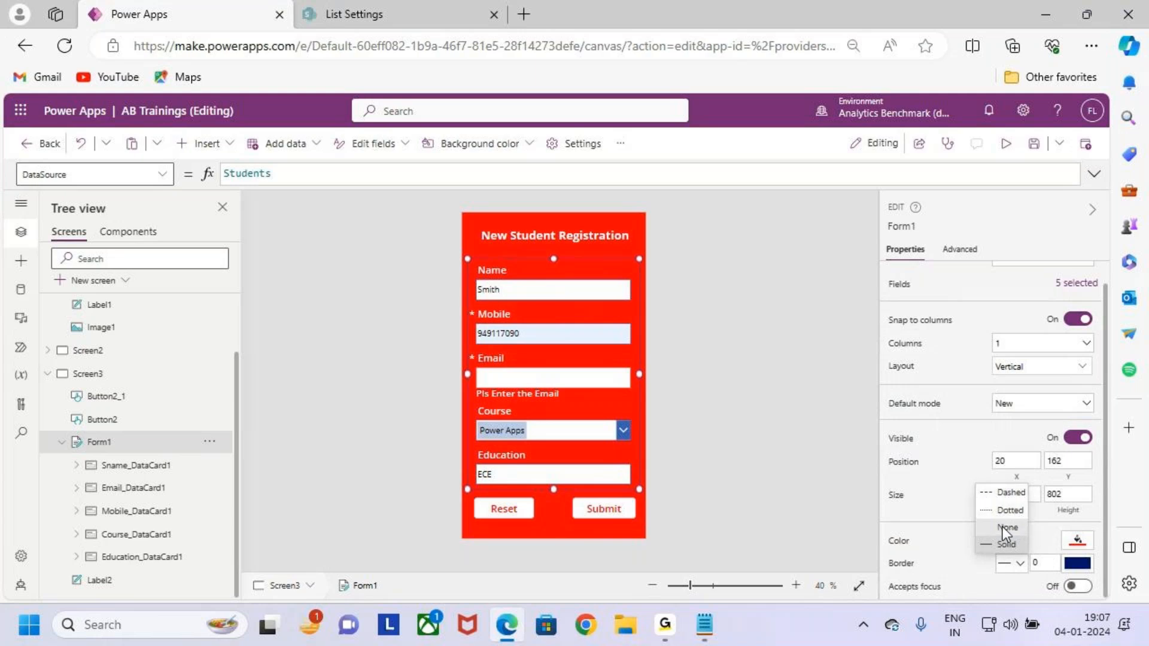
click(1019, 569)
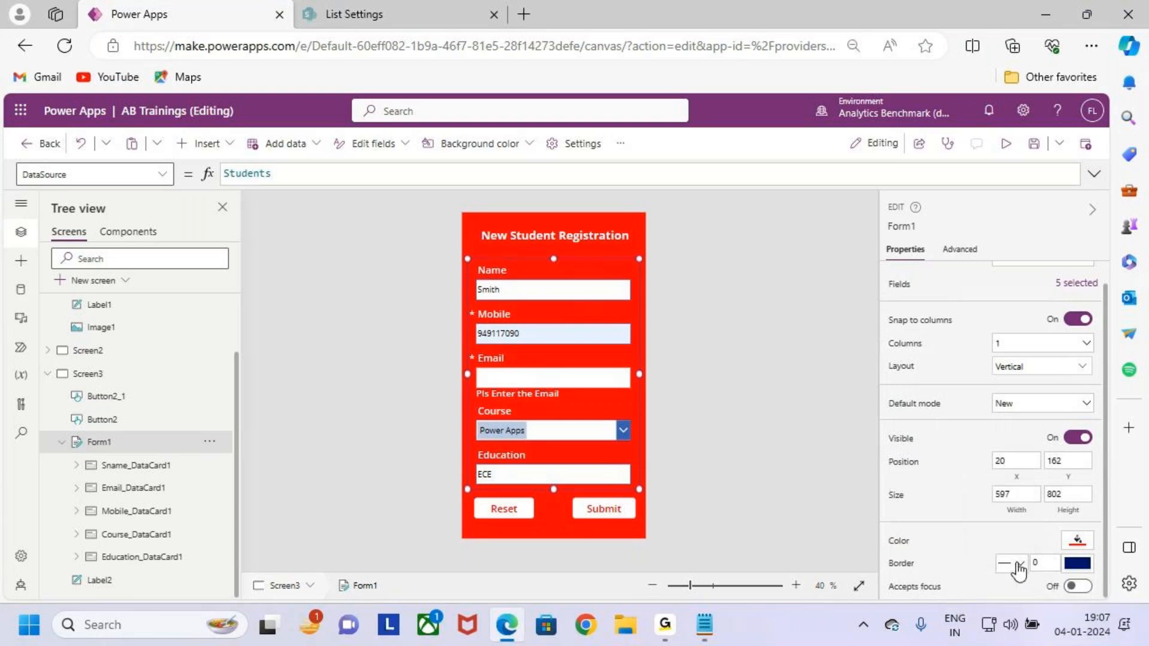
click(1054, 567)
click(1078, 563)
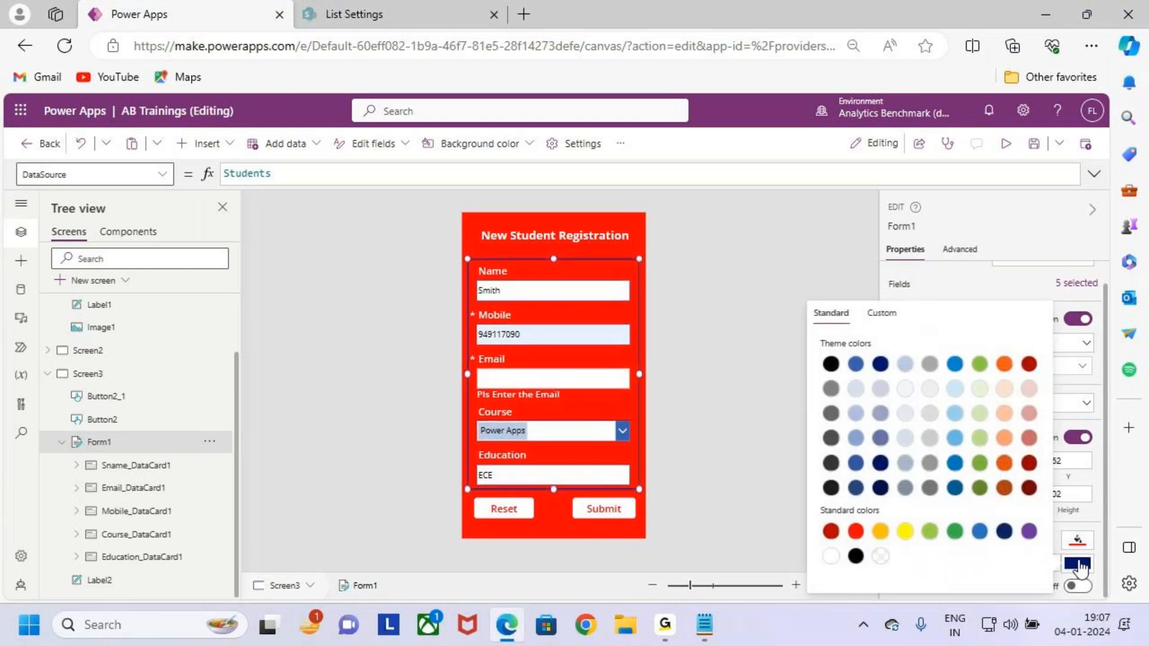
click(830, 557)
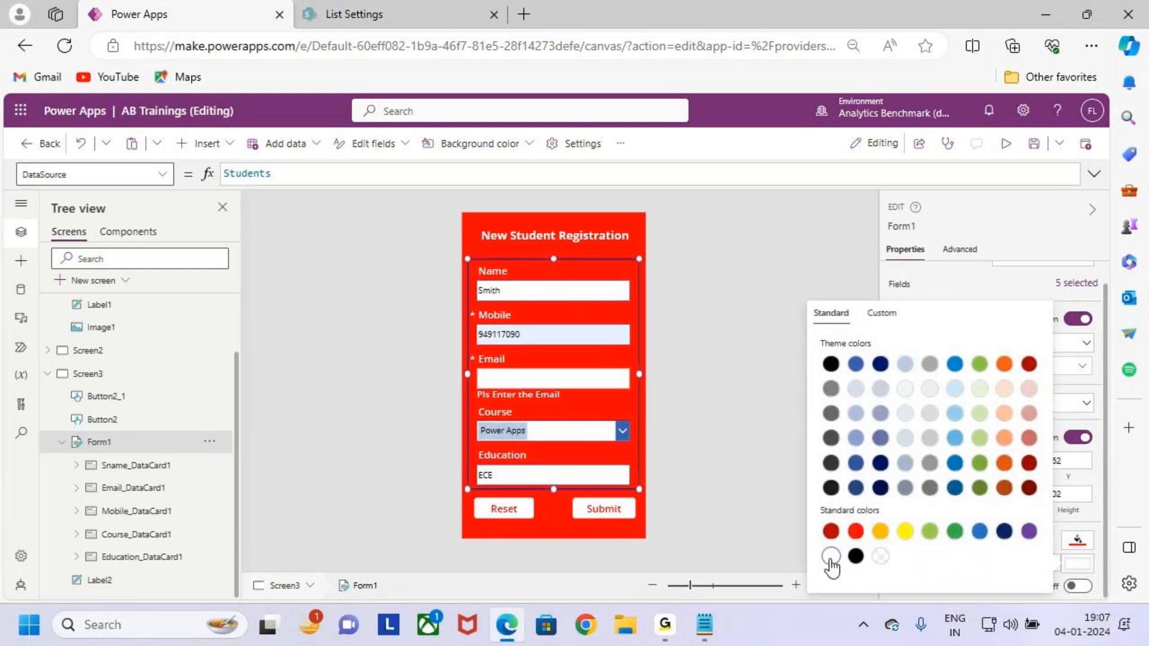
Select Form1 from the Tree view and mark its Default mode and Accepts focus properties.
click(630, 229)
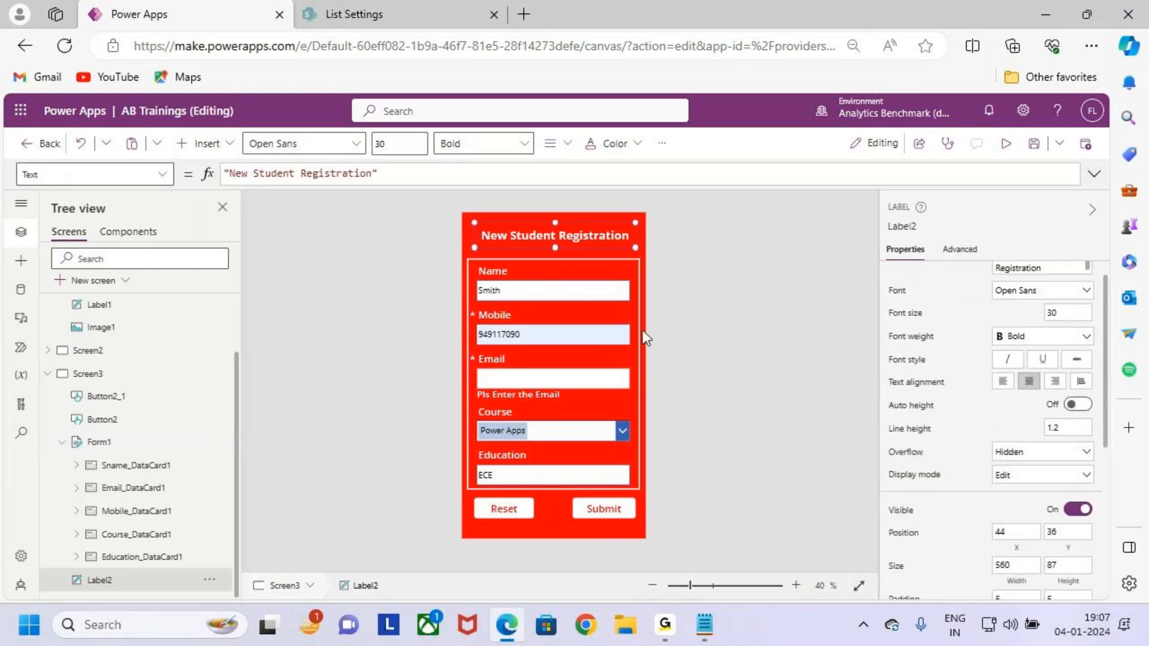
click(541, 527)
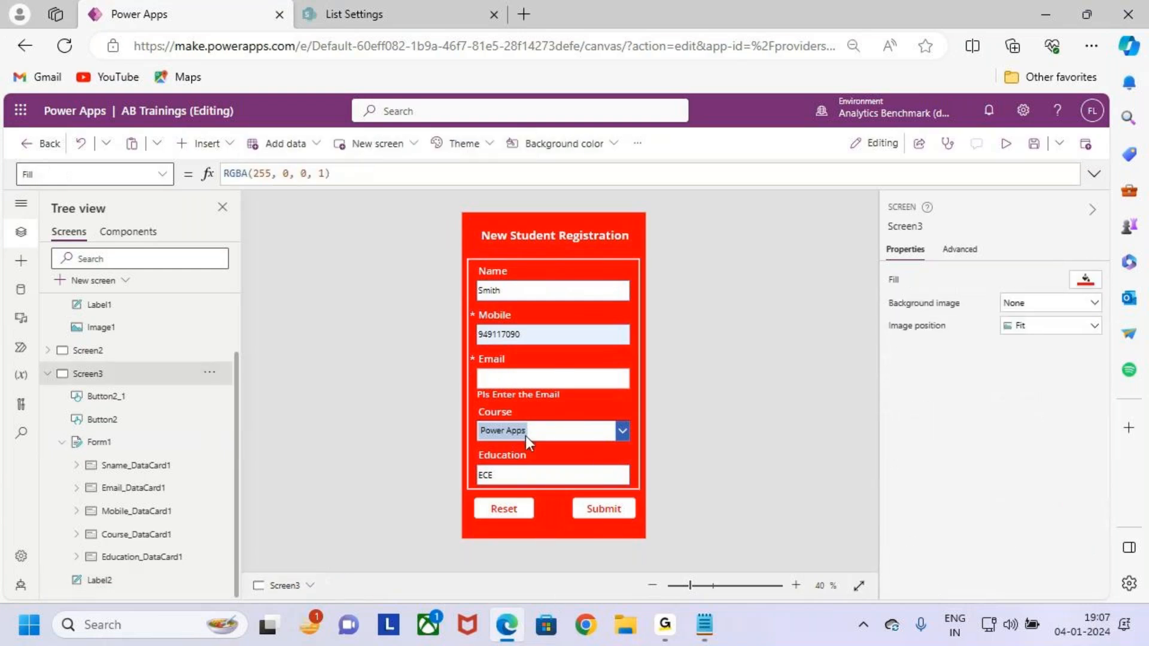
click(113, 441)
scroll(1021, 438, down, 1)
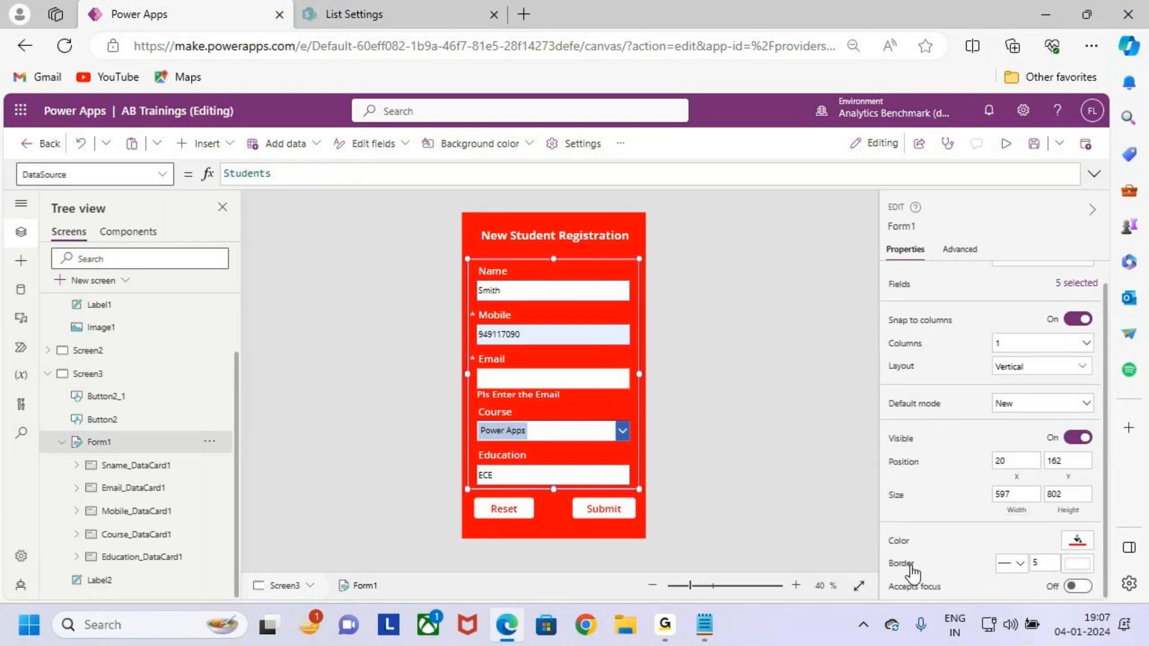
mouse_move(965, 580)
mouse_down()
mouse_move(883, 573)
mouse_move(937, 579)
mouse_up()
mouse_move(961, 528)
mouse_down()
mouse_move(962, 575)
mouse_move(944, 590)
mouse_move(1011, 603)
mouse_move(936, 598)
mouse_up()
mouse_move(936, 580)
mouse_down()
mouse_move(1006, 603)
mouse_move(1010, 587)
mouse_up()
drag(1009, 568, 944, 613)
drag(946, 579, 1021, 593)
drag(1004, 575, 872, 645)
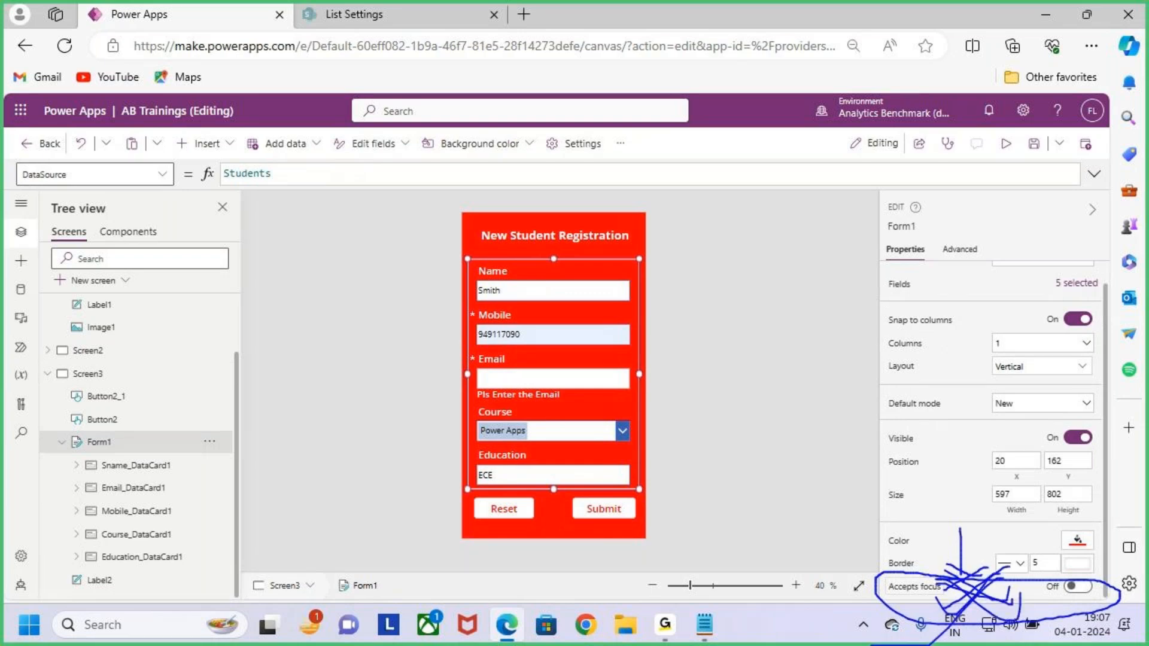
key(Escape)
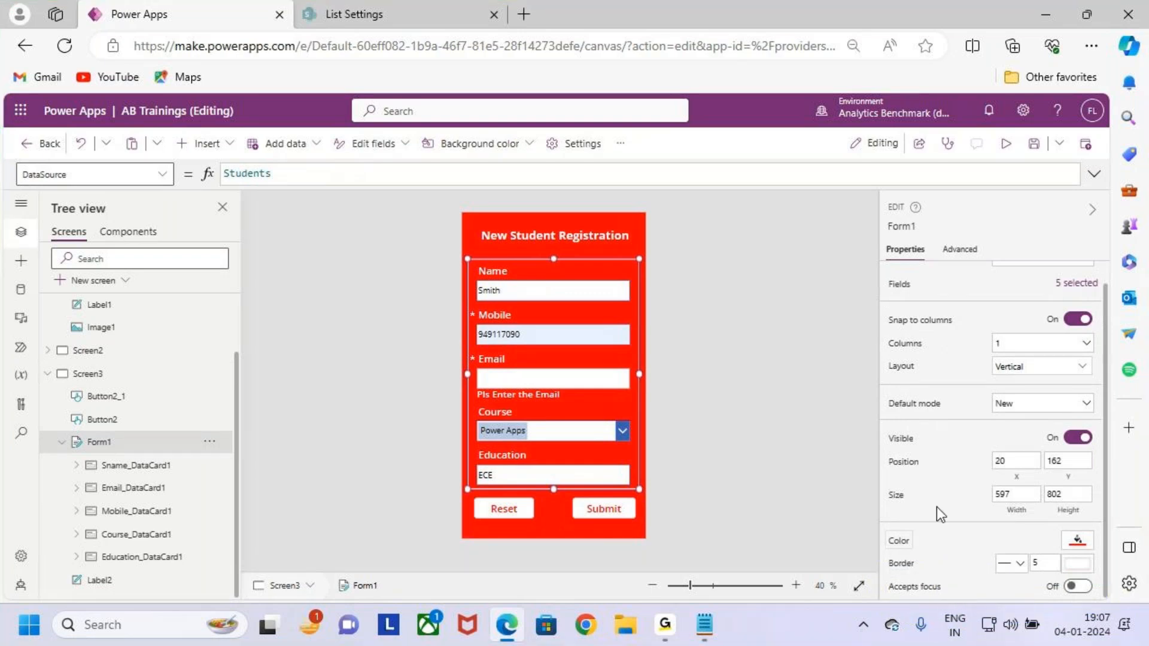
scroll(937, 507, up, 2)
key(ctrl+2)
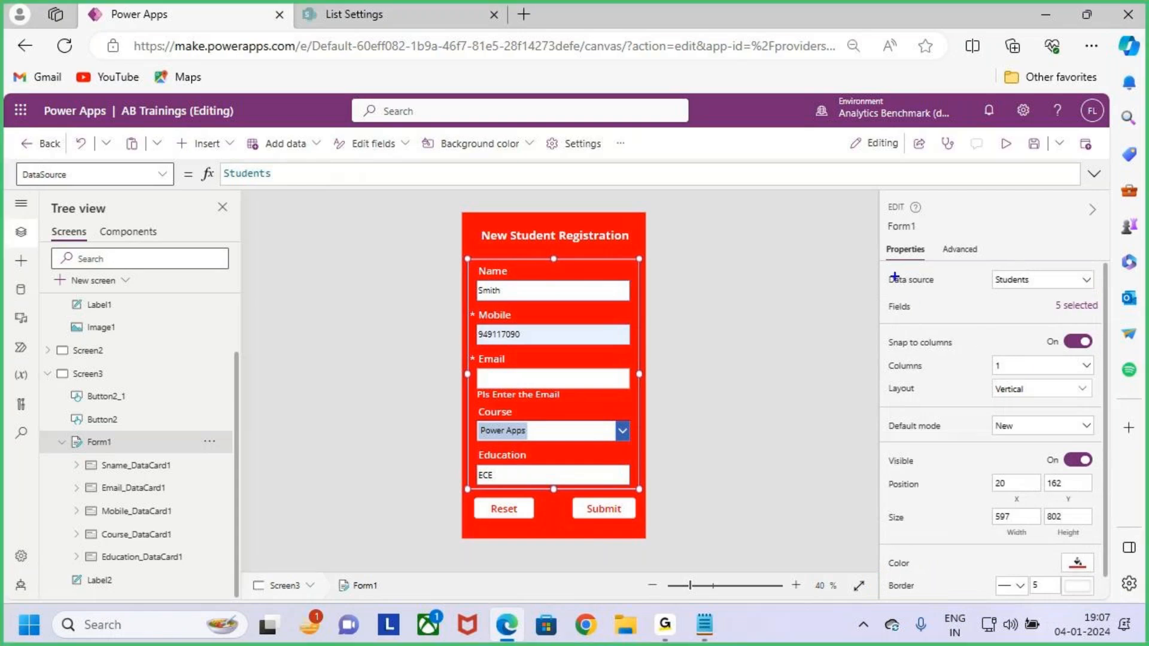
mouse_move(882, 262)
mouse_down()
mouse_move(1038, 507)
mouse_move(1116, 564)
mouse_up()
drag(1010, 420, 1111, 311)
key(Escape)
key(ctrl+2)
drag(465, 259, 619, 447)
key(Escape)
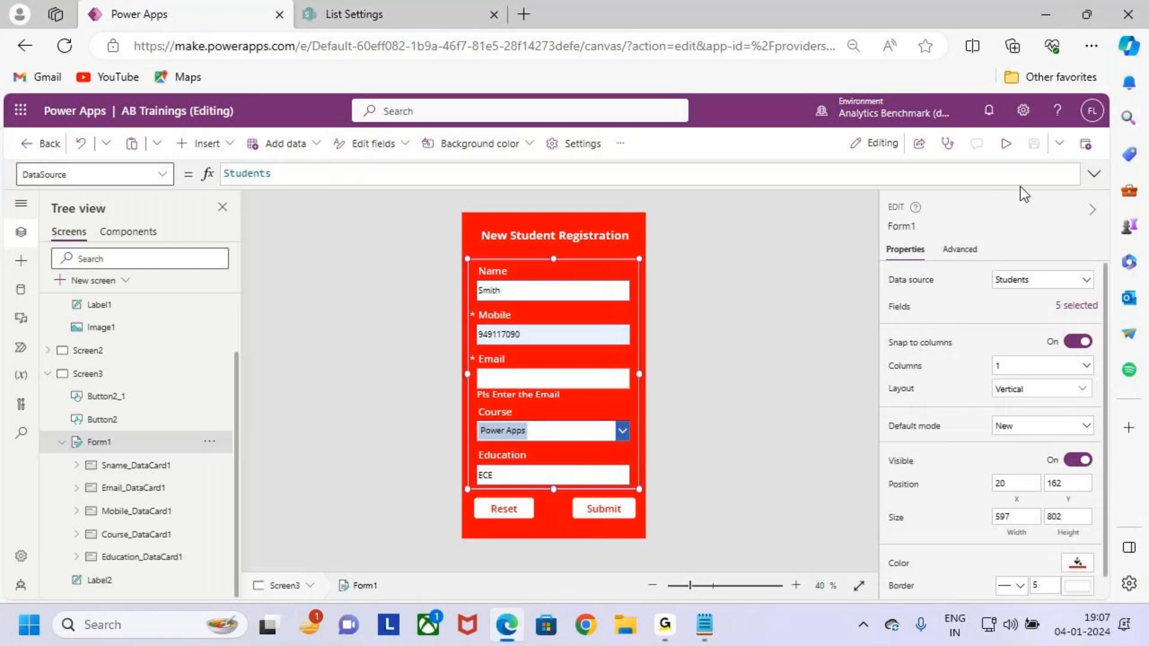
click(960, 250)
scroll(982, 455, down, 5)
scroll(990, 485, down, 10)
scroll(994, 479, up, 5)
scroll(997, 466, up, 10)
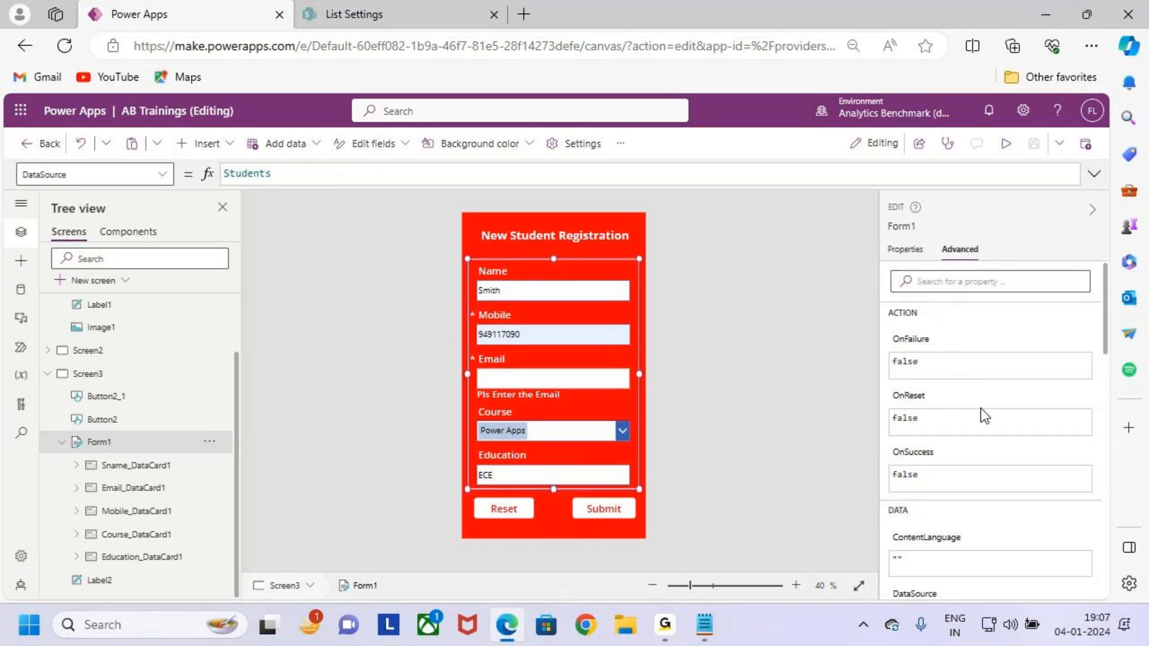
click(905, 249)
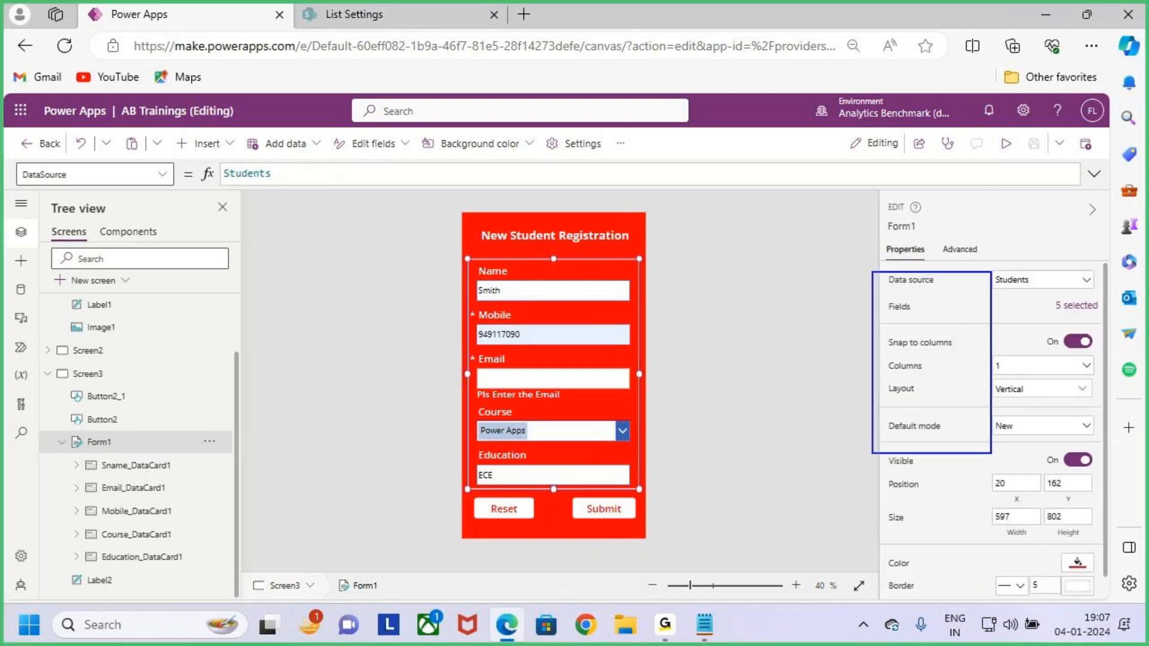
click(964, 250)
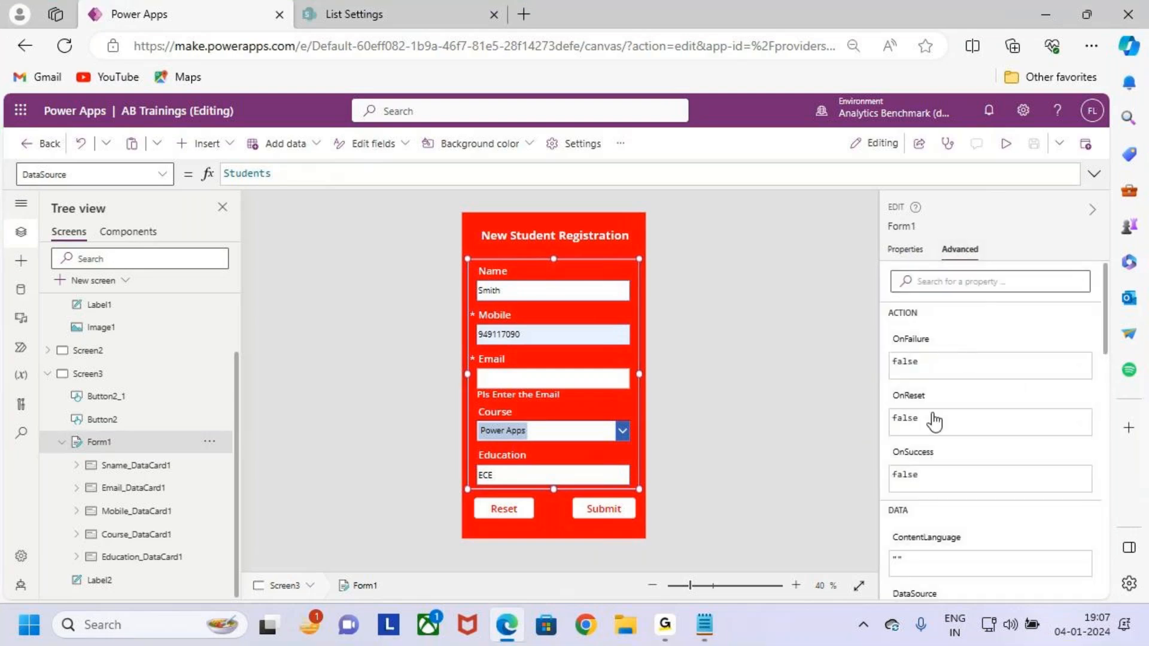
click(905, 249)
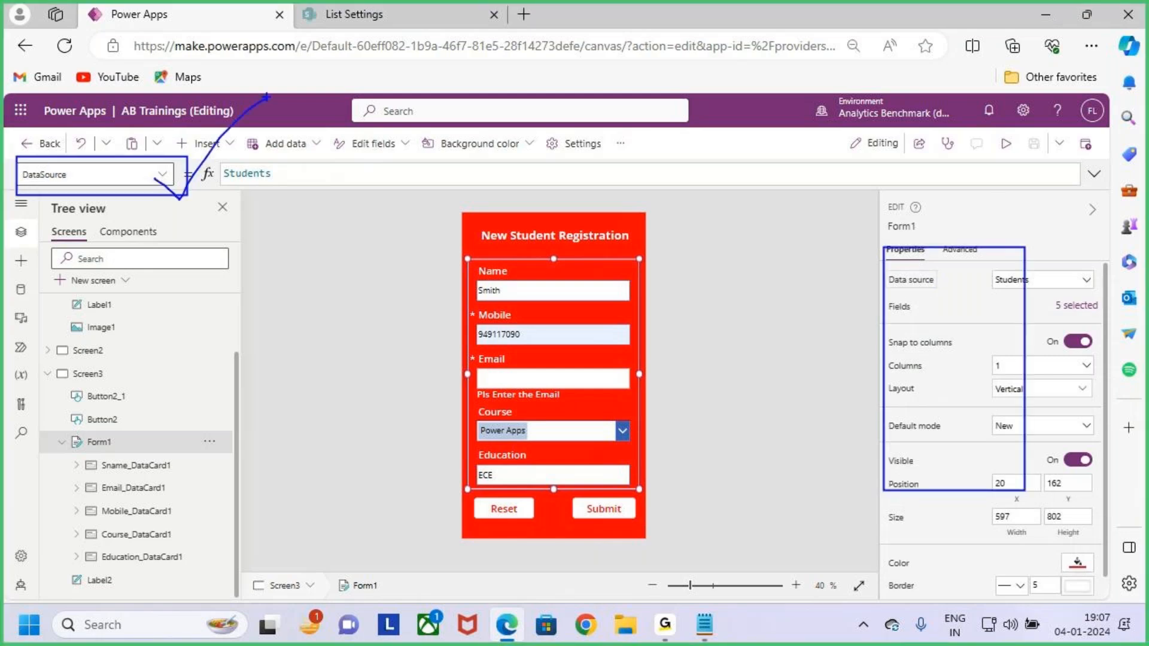
click(164, 171)
scroll(98, 308, down, 3)
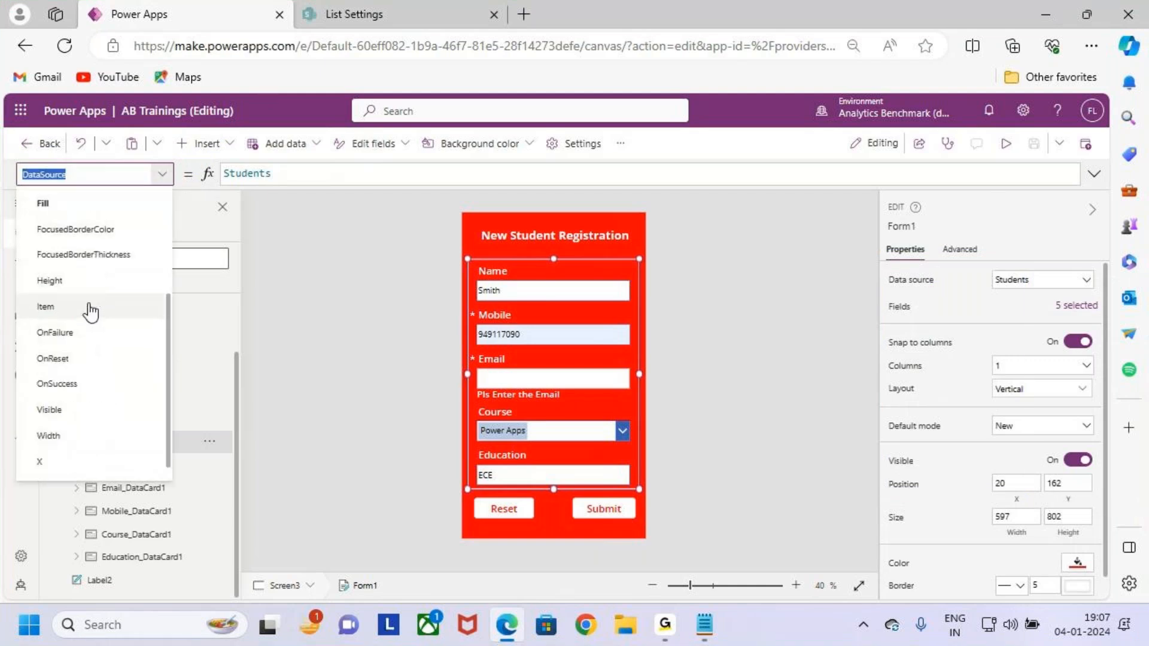
scroll(96, 360, up, 3)
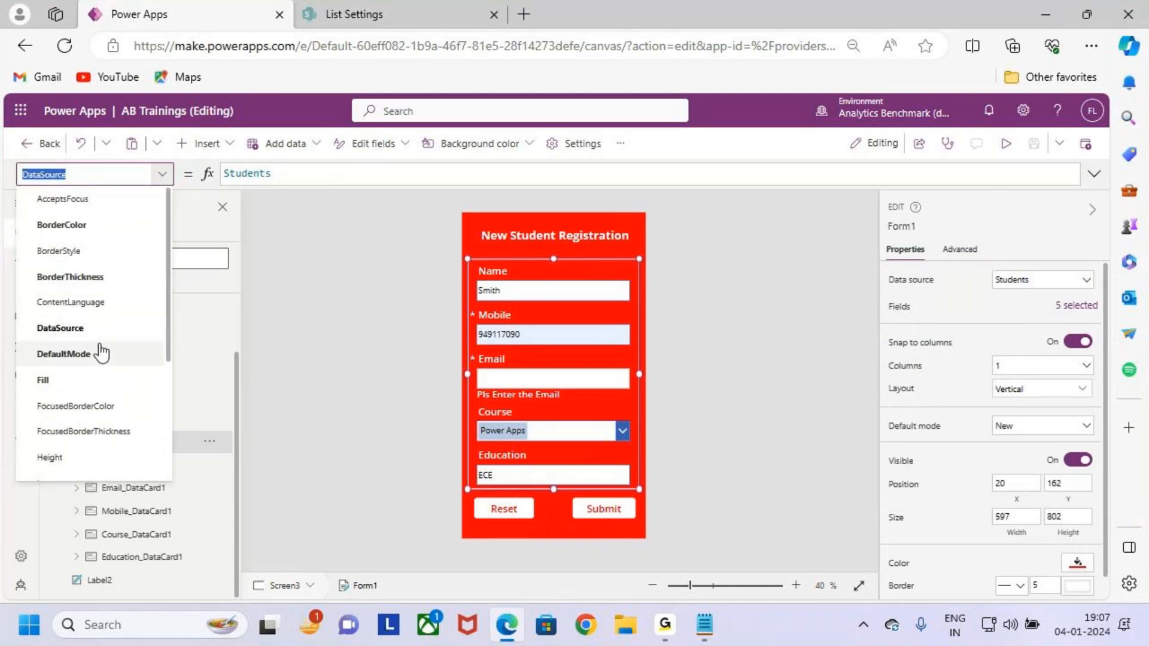
scroll(102, 301, down, 3)
Select the name card, then reselect Form1 and mark its Tree view entry.
click(795, 330)
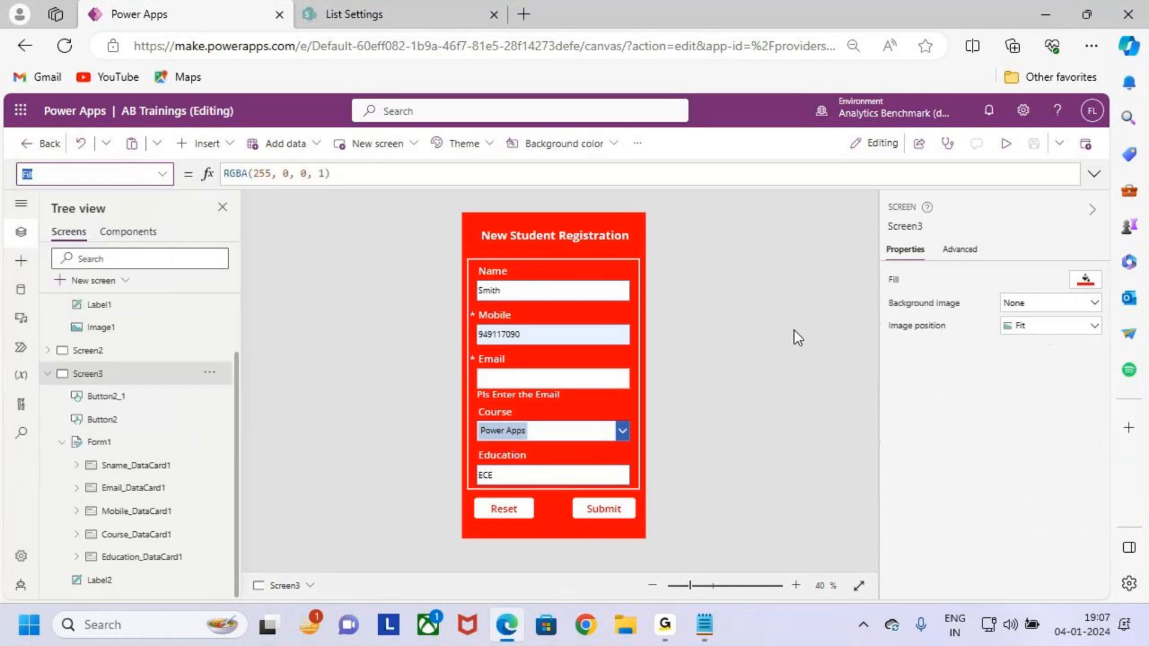
click(632, 270)
click(98, 441)
key(ctrl+2)
drag(885, 249, 1100, 585)
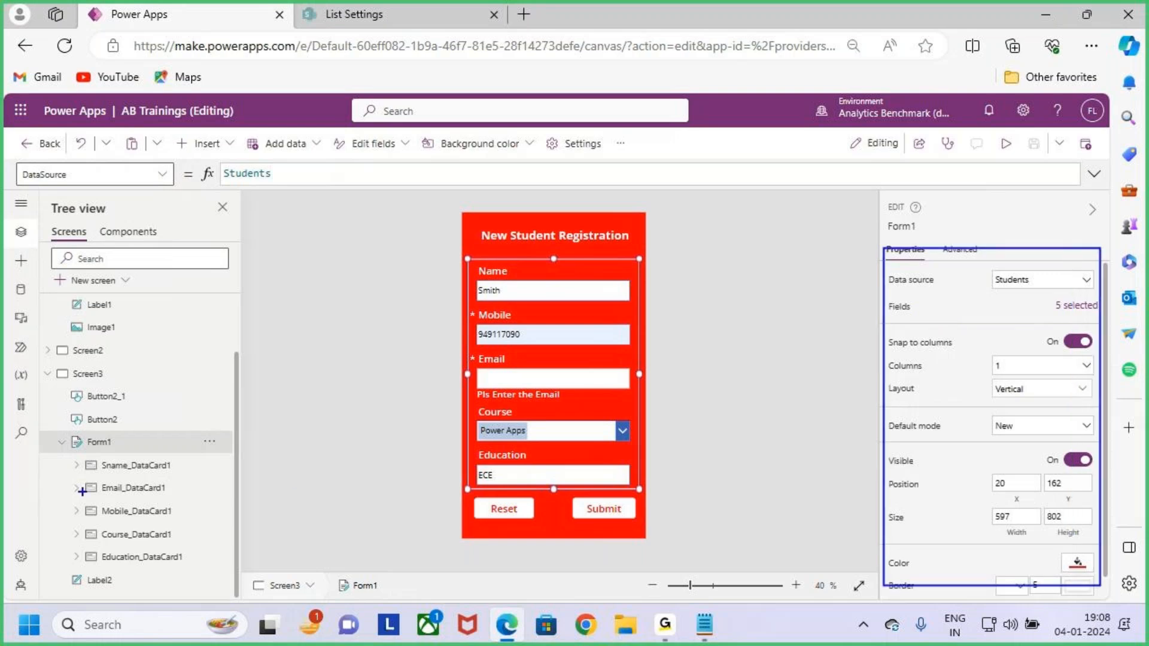
mouse_move(80, 455)
mouse_down()
mouse_move(233, 529)
mouse_move(235, 573)
mouse_up()
key(Escape)
Expand Sname_DataCard1 in the Tree view and mark its four child controls.
click(76, 465)
key(ctrl+2)
mouse_move(90, 478)
mouse_down()
mouse_move(192, 565)
mouse_move(217, 566)
mouse_up()
drag(207, 523, 271, 464)
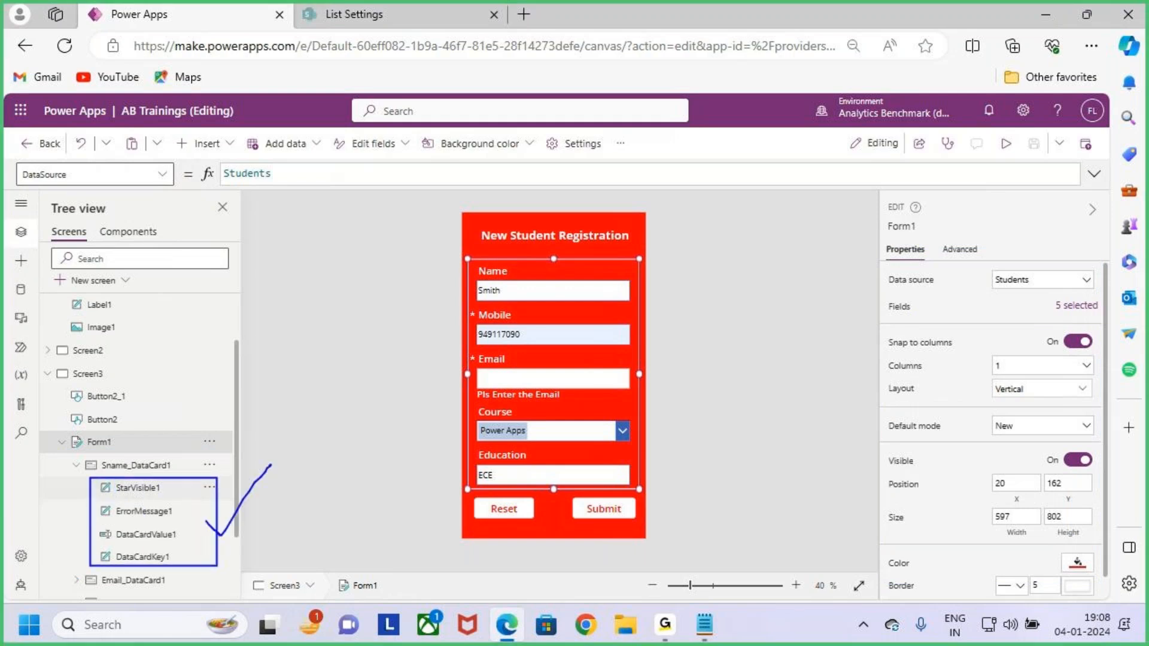
drag(162, 490, 185, 473)
drag(181, 501, 215, 487)
drag(180, 531, 208, 515)
drag(180, 555, 226, 524)
key(Escape)
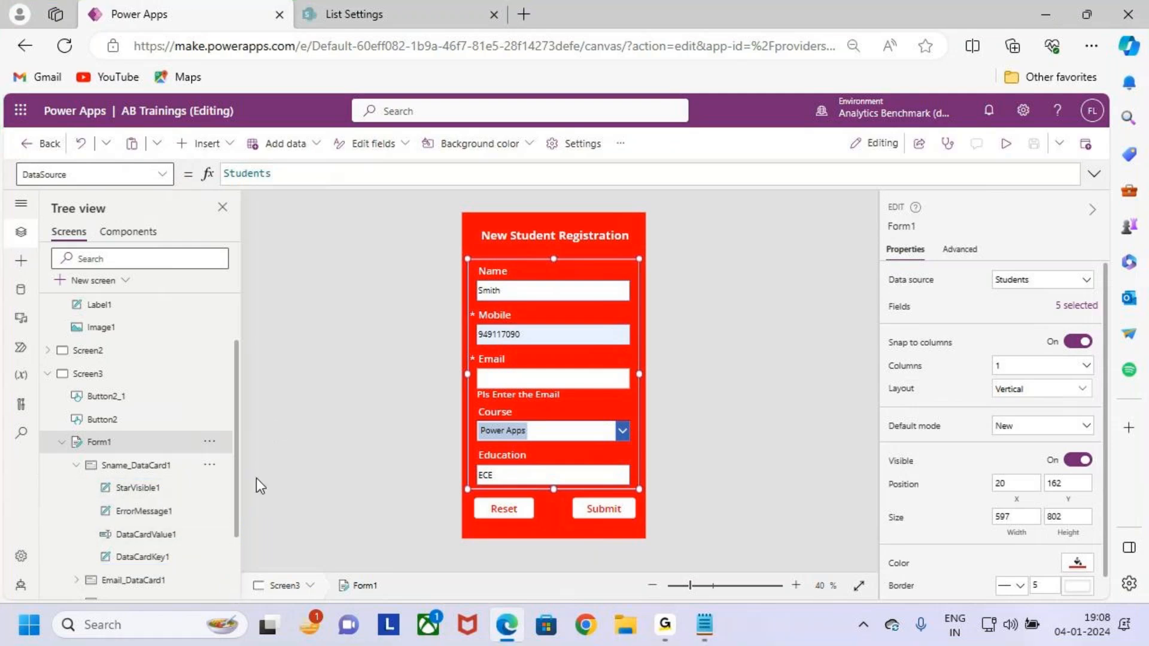
Select Screen3, then open the Welcome Screen from the Tree view.
click(766, 309)
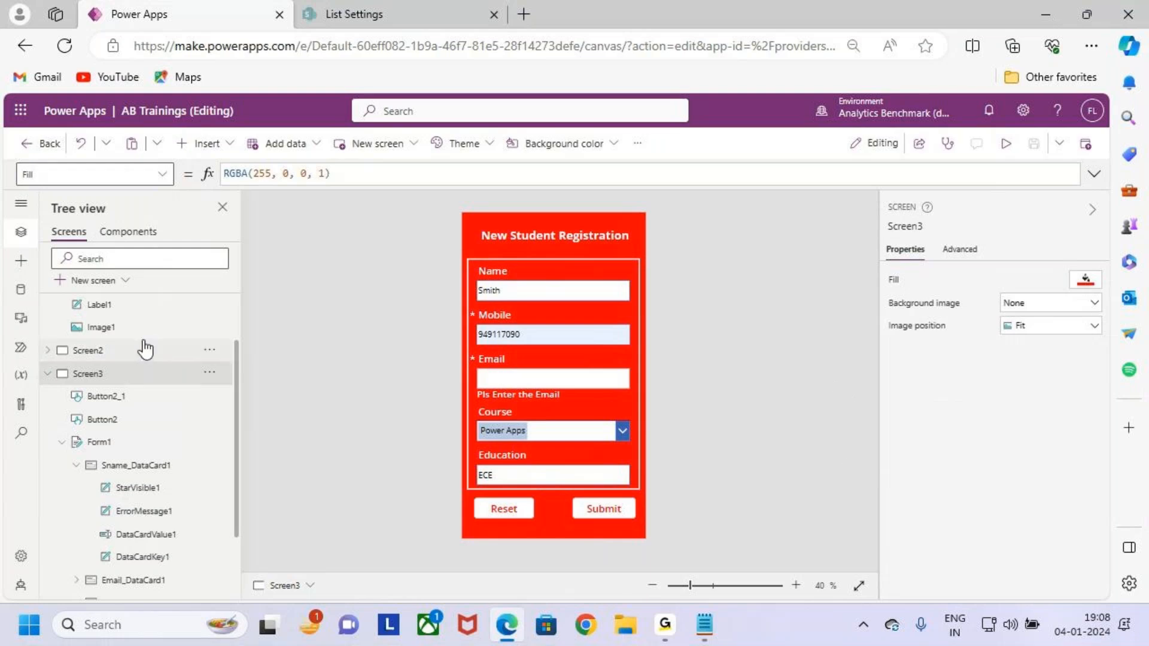
scroll(146, 342, up, 1)
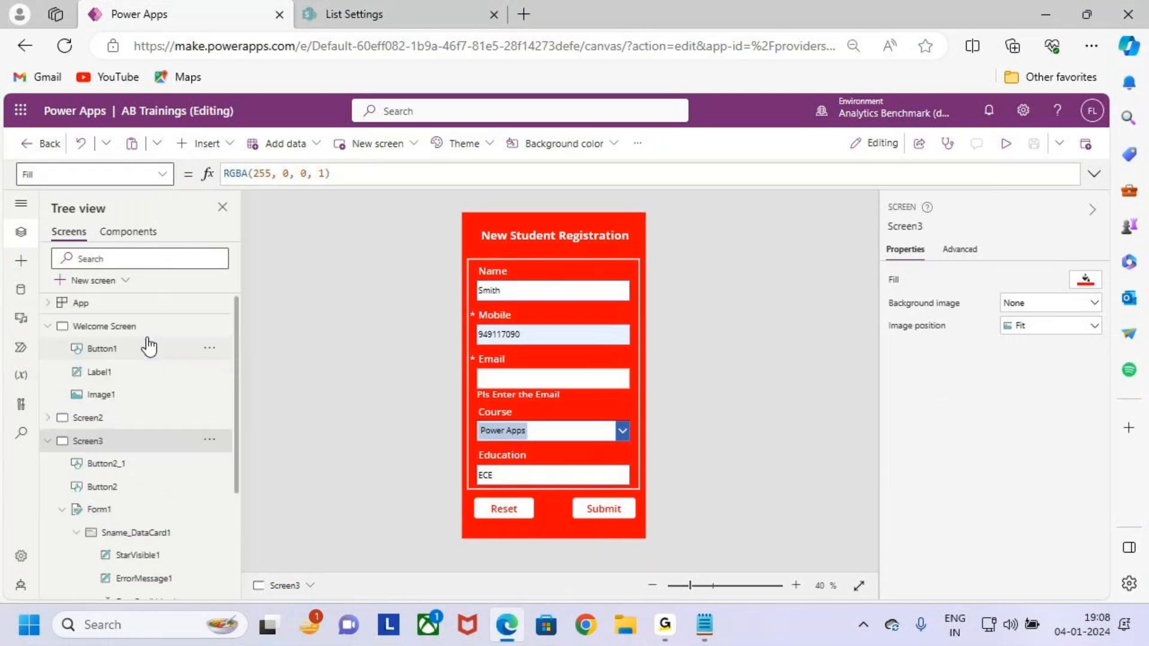
click(120, 328)
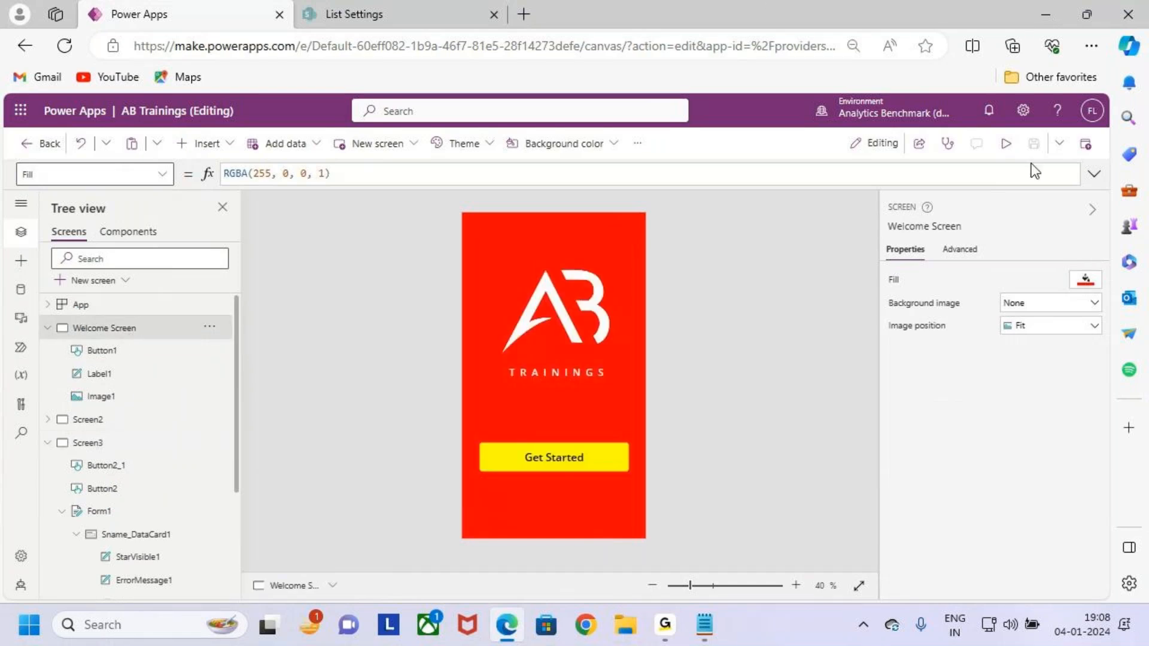
Preview the app and go past the welcome screen with Get Started.
click(1006, 144)
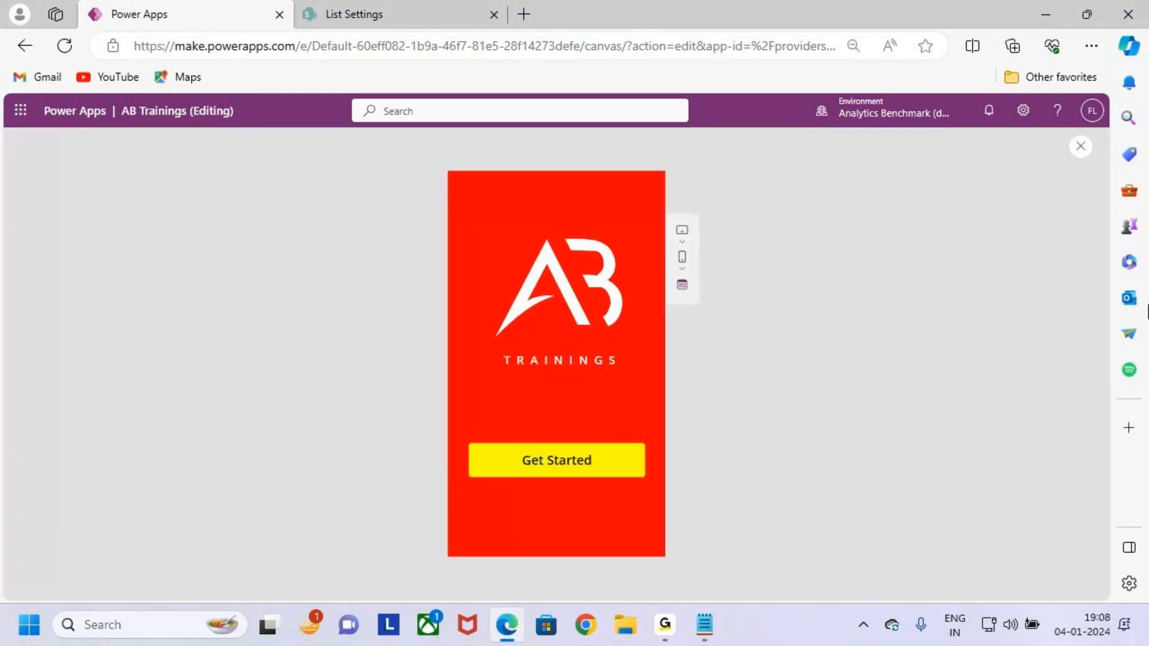
click(591, 473)
key(ctrl+2)
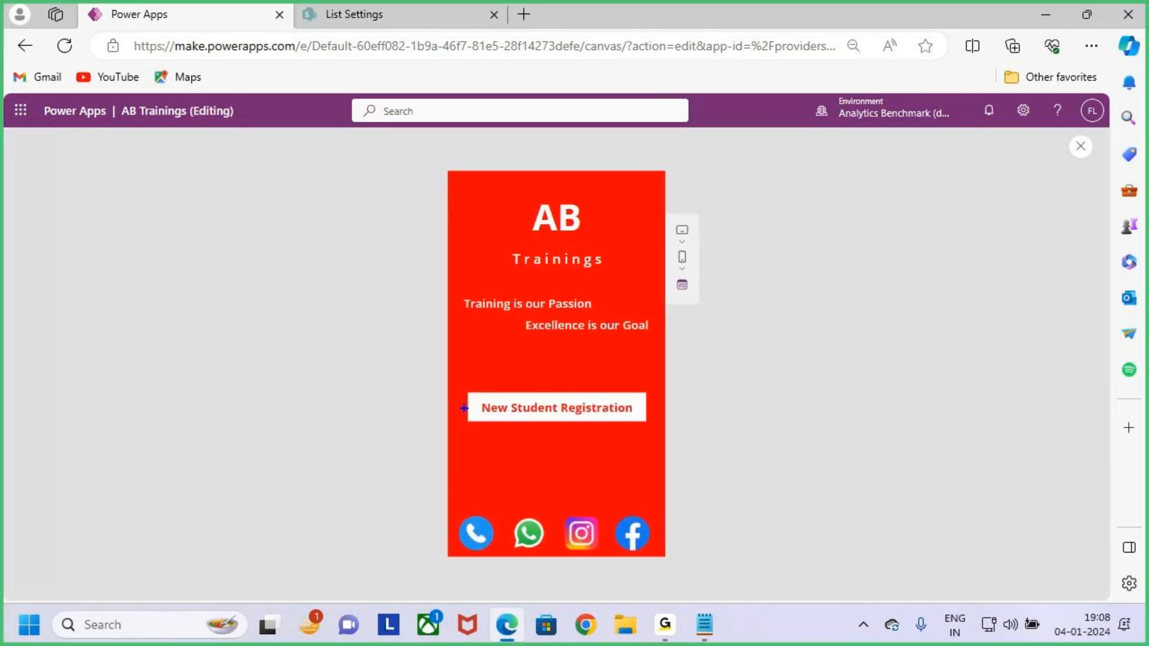
drag(480, 520, 529, 467)
drag(583, 509, 616, 470)
drag(639, 528, 689, 462)
key(e)
Mark up the New Student Registration screen shown in the preview.
drag(462, 384, 660, 430)
mouse_move(575, 378)
mouse_down()
mouse_move(594, 383)
mouse_move(651, 338)
mouse_up()
mouse_move(646, 409)
mouse_down()
mouse_move(731, 404)
mouse_move(705, 448)
mouse_up()
mouse_move(771, 382)
mouse_down()
mouse_move(788, 464)
mouse_move(823, 419)
mouse_move(900, 439)
mouse_move(920, 419)
mouse_up()
drag(923, 422, 982, 422)
mouse_move(944, 394)
mouse_down()
mouse_move(985, 419)
mouse_move(950, 476)
mouse_up()
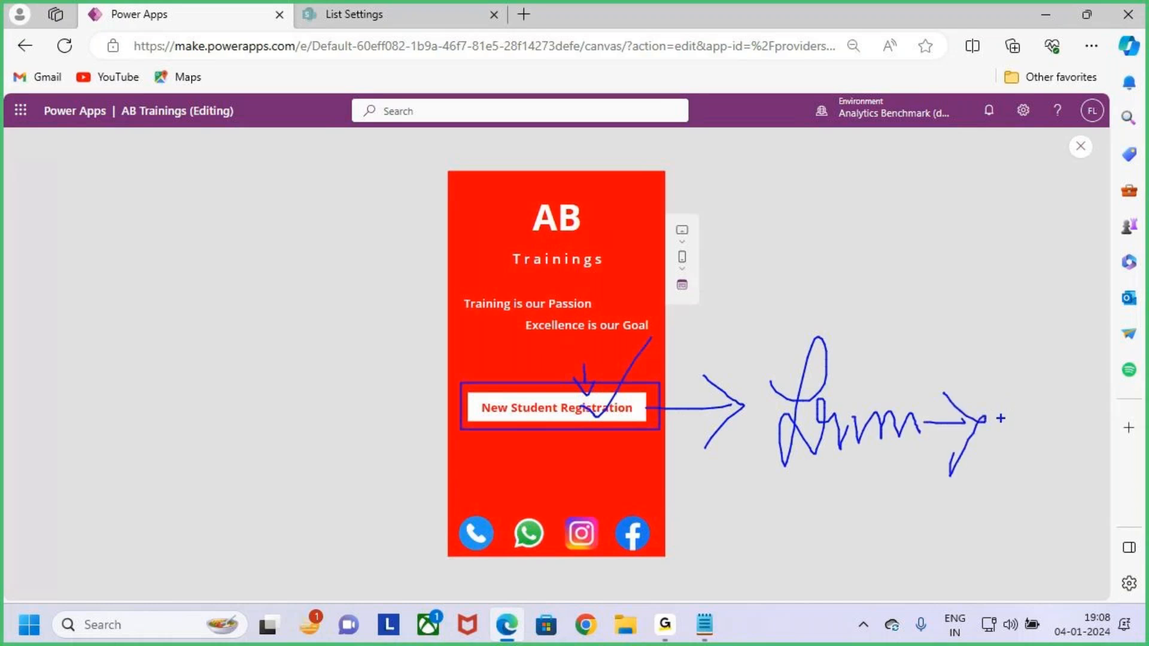
drag(877, 512, 845, 561)
mouse_move(919, 536)
mouse_down()
mouse_move(926, 558)
mouse_move(937, 537)
mouse_move(977, 531)
mouse_up()
key(Escape)
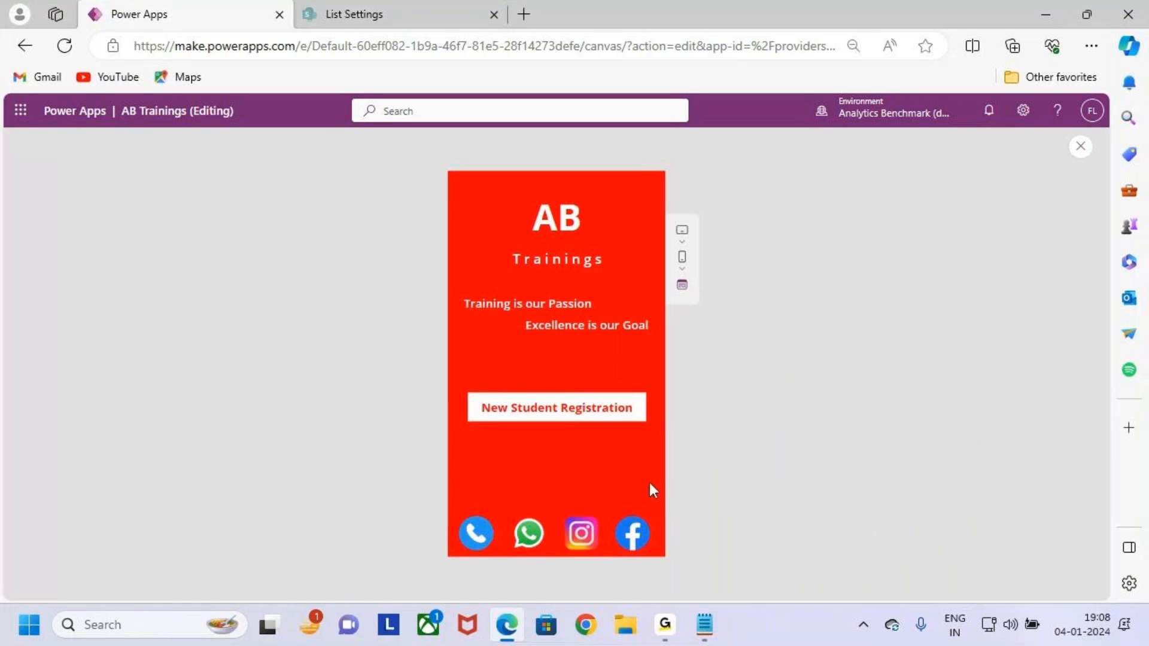
Highlight the New Student Registration caption, then close the preview.
double_click(605, 414)
click(529, 407)
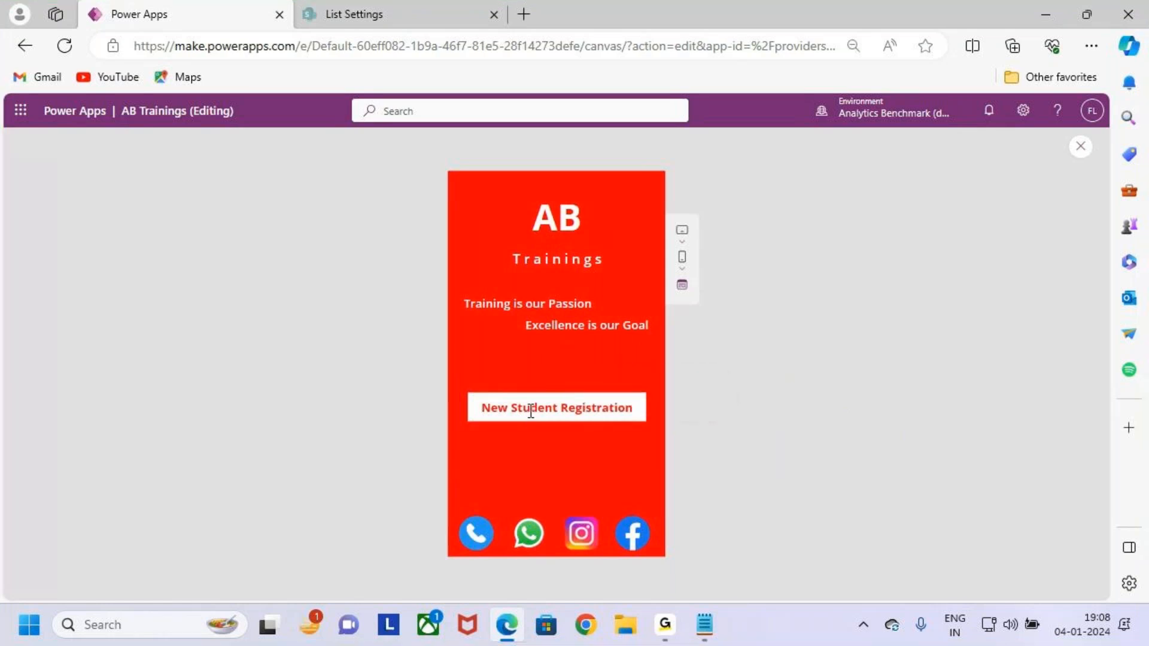
triple_click(582, 414)
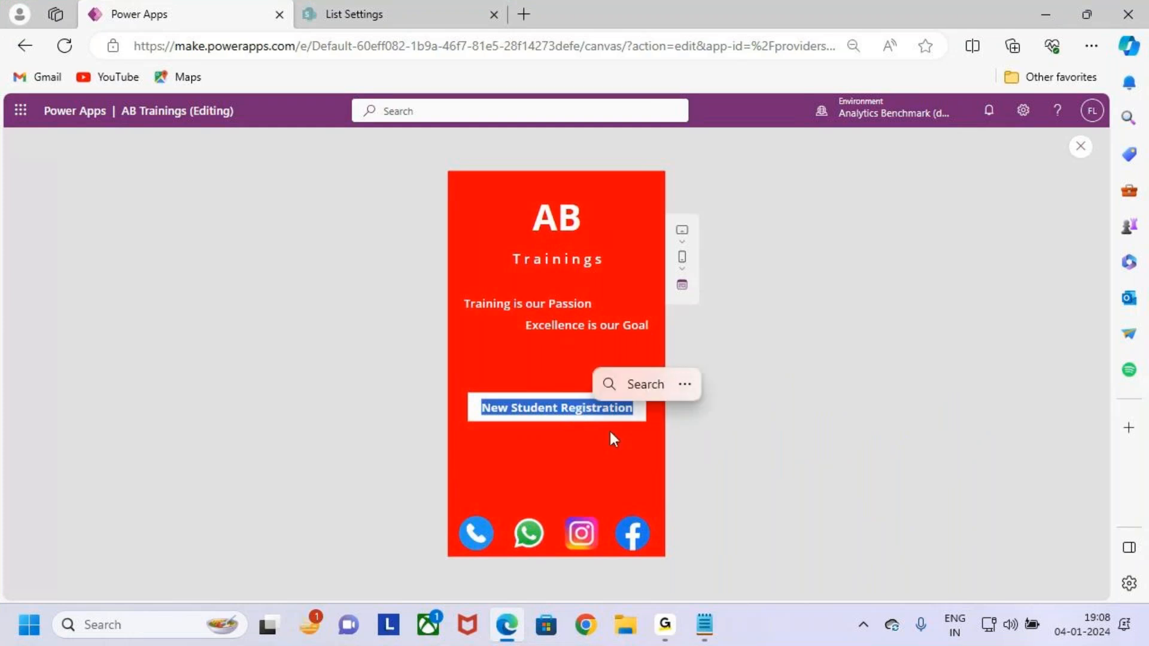
double_click(601, 413)
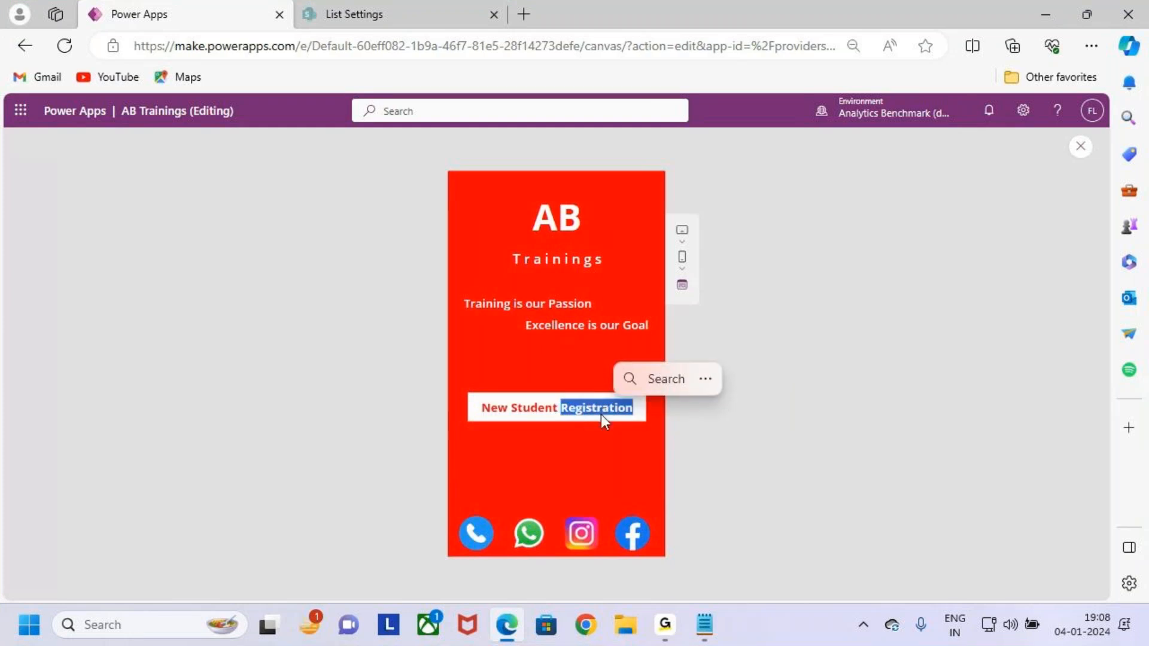
key(ctrl+2)
drag(459, 387, 648, 442)
mouse_move(578, 371)
mouse_down()
mouse_move(581, 402)
mouse_move(608, 410)
mouse_up()
drag(610, 394, 585, 426)
key(Escape)
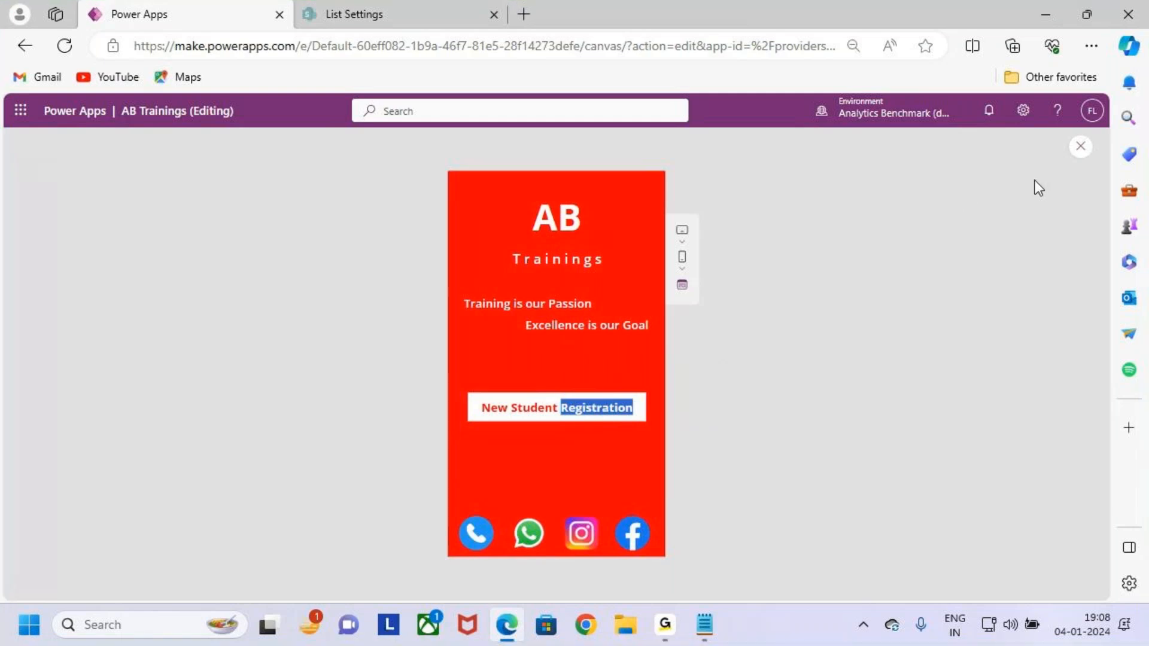
key(Escape)
click(688, 416)
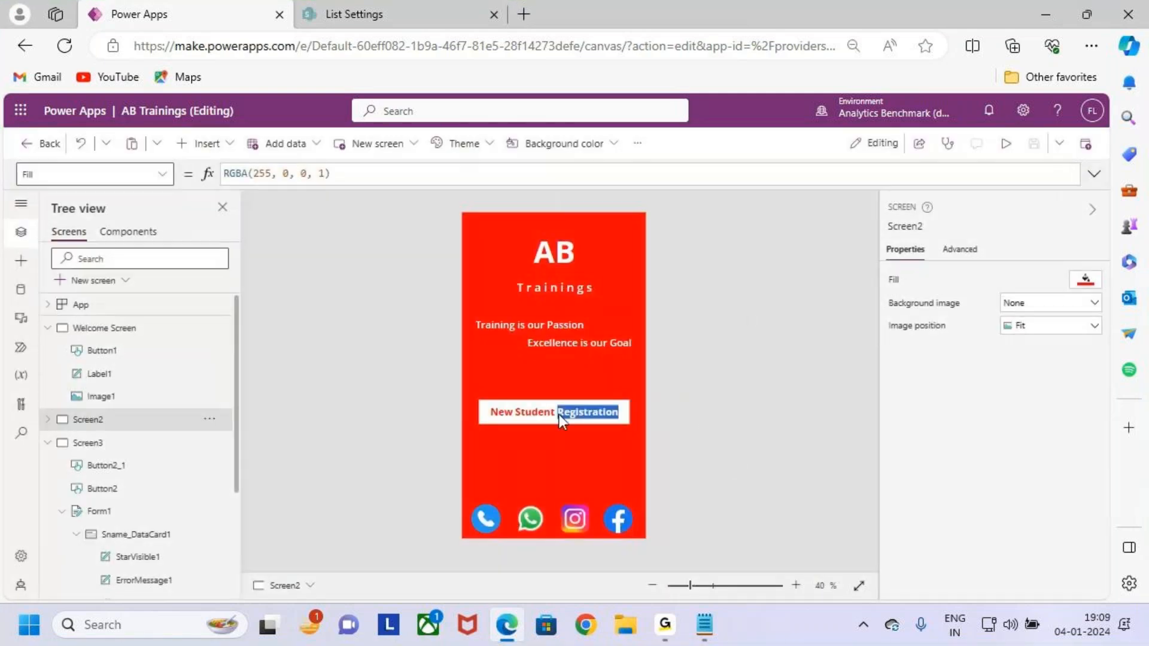
click(559, 414)
key(ctrl+2)
drag(870, 219, 938, 239)
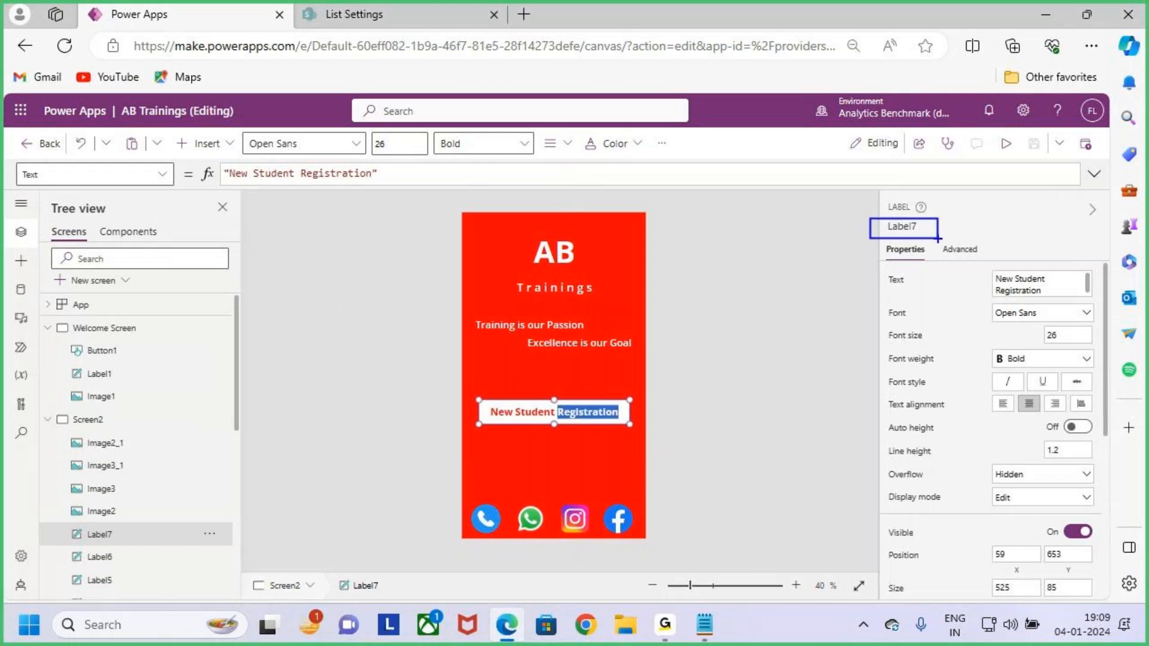
key(Escape)
double_click(577, 413)
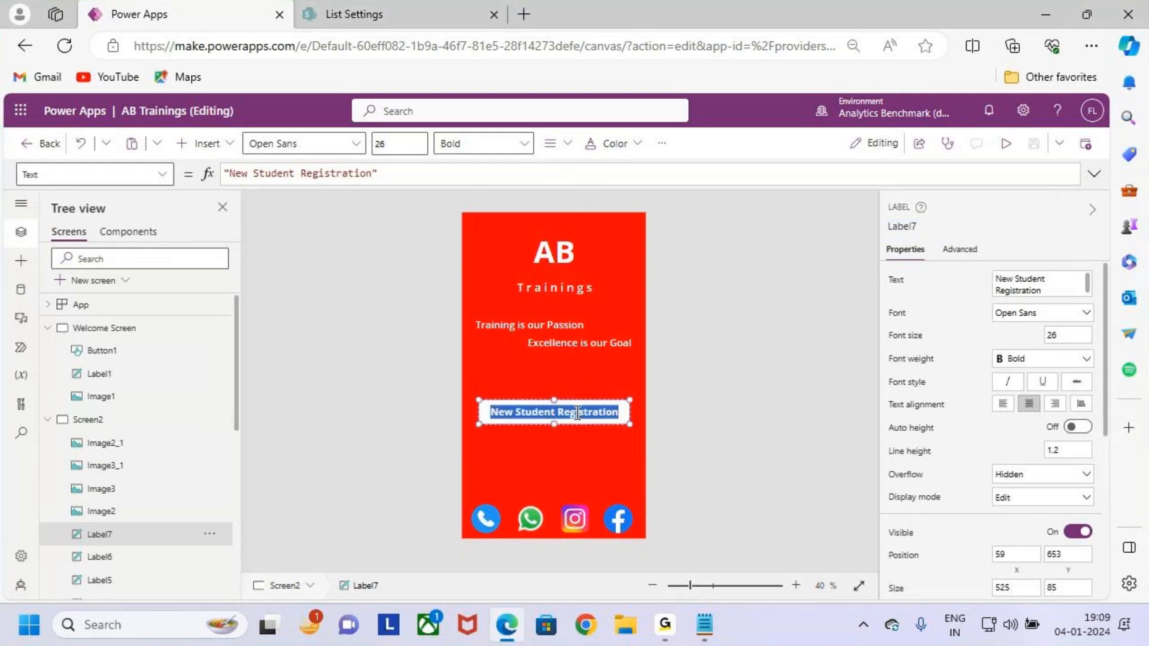
key(ctrl+a)
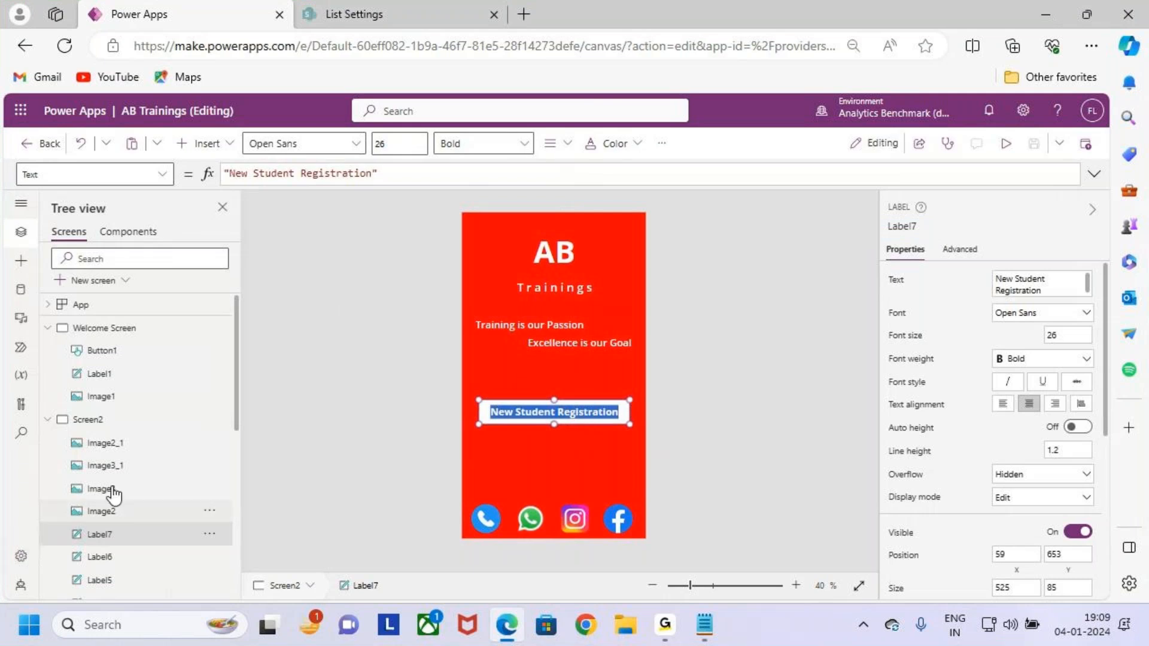
key(Delete)
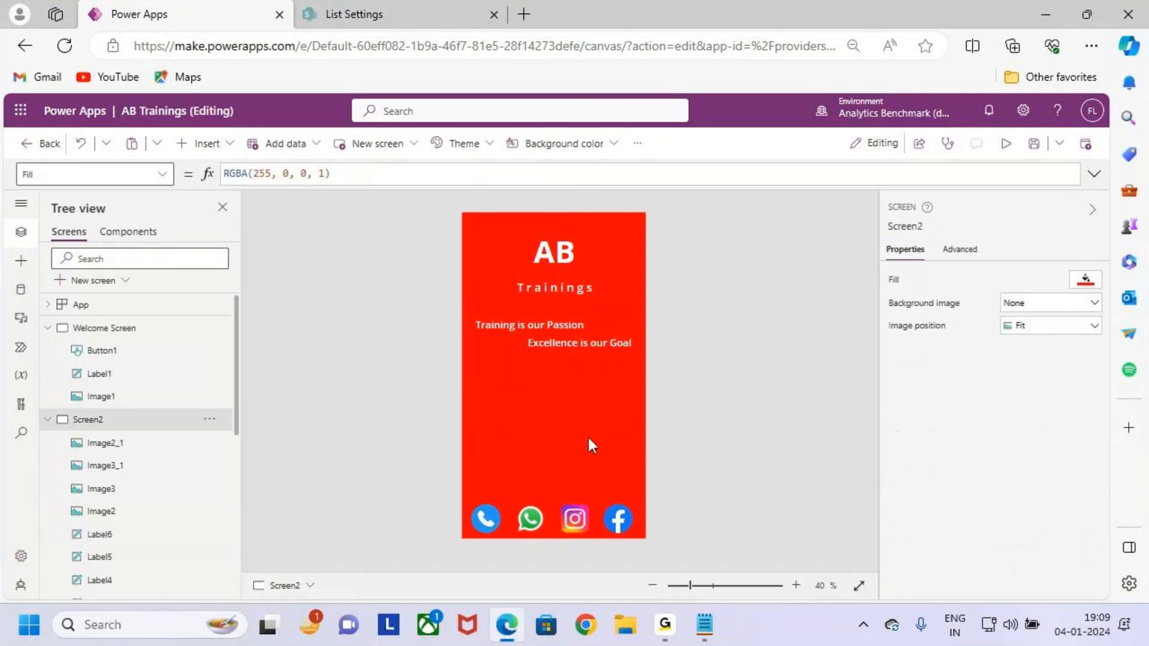
click(220, 146)
click(307, 340)
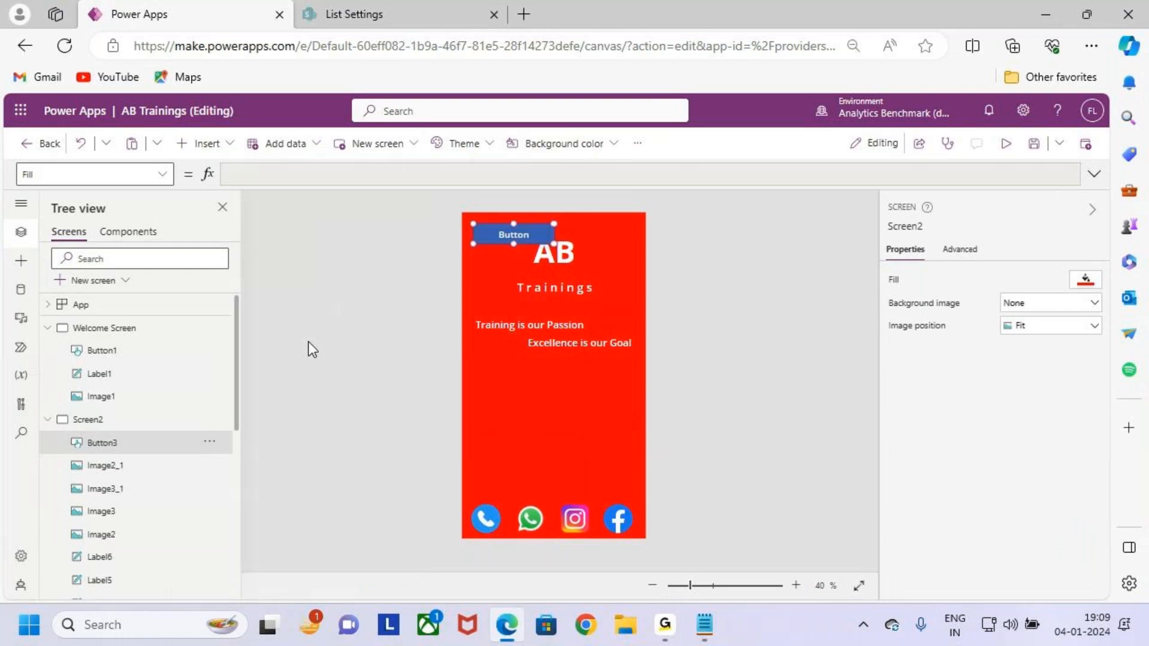
drag(526, 231, 627, 430)
drag(548, 416, 545, 416)
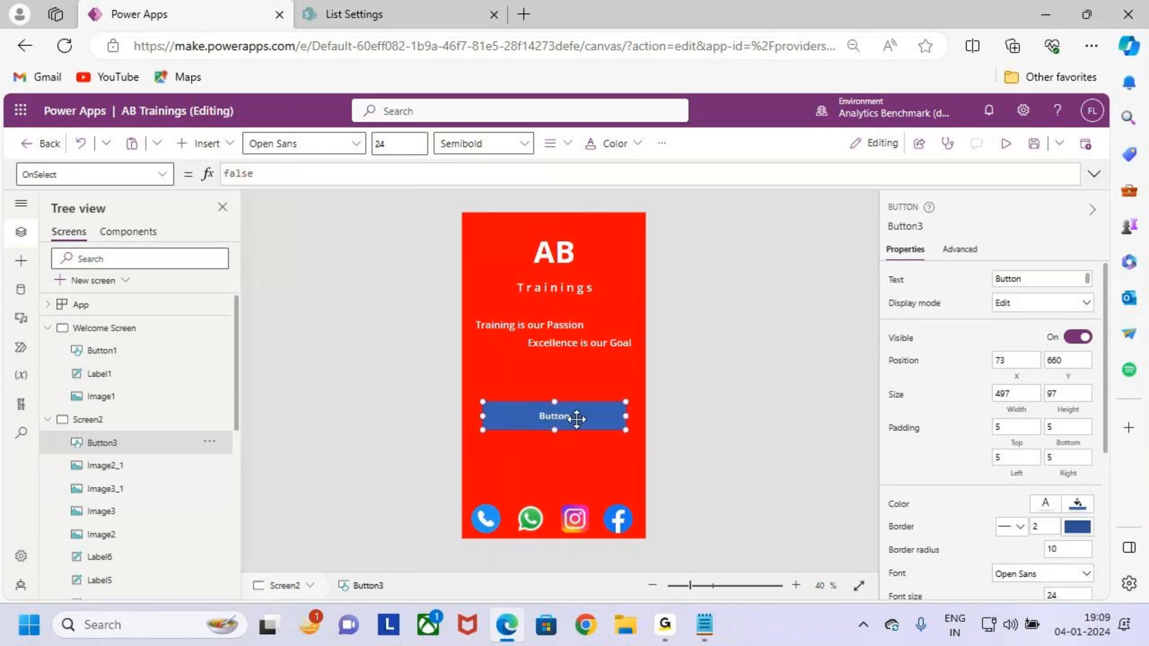
key(Delete)
scroll(133, 458, down, 3)
scroll(133, 458, down, 3)
scroll(132, 413, up, 1)
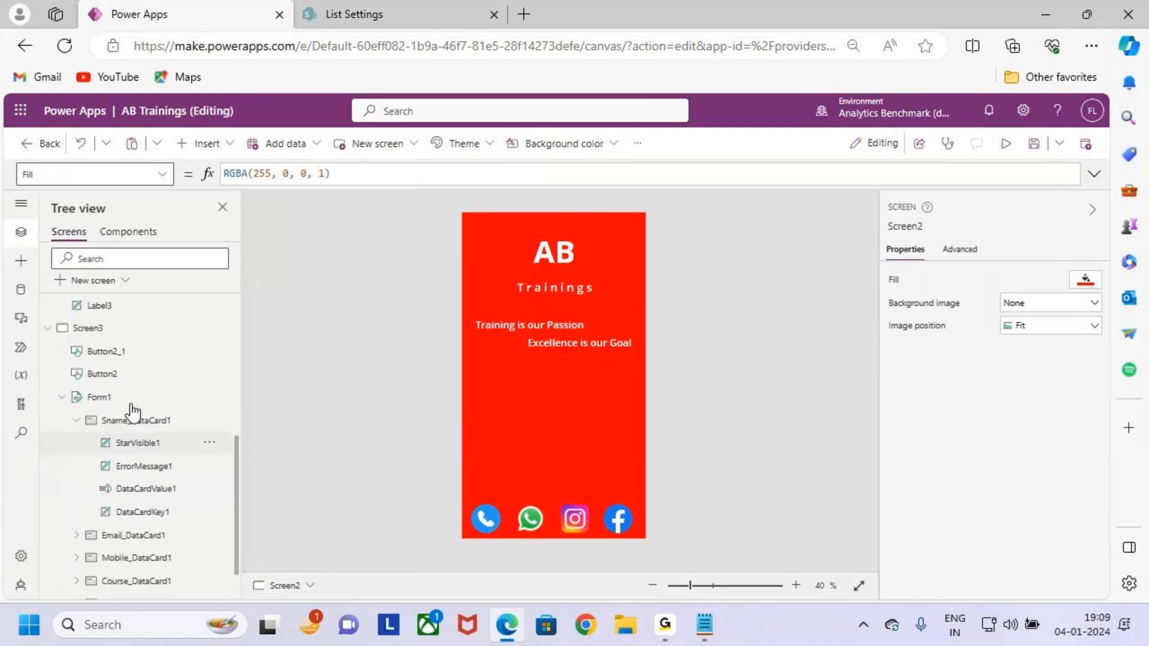
Copy Screen3's Submit button and paste it onto Screen2.
click(122, 329)
click(614, 500)
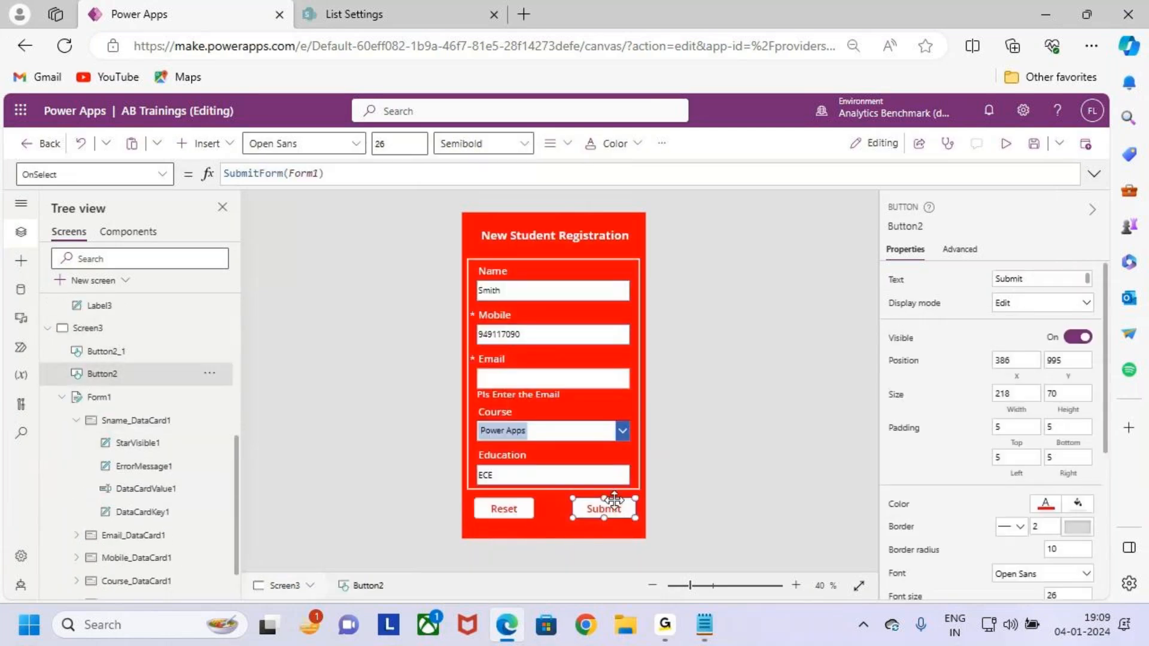
scroll(123, 340, up, 5)
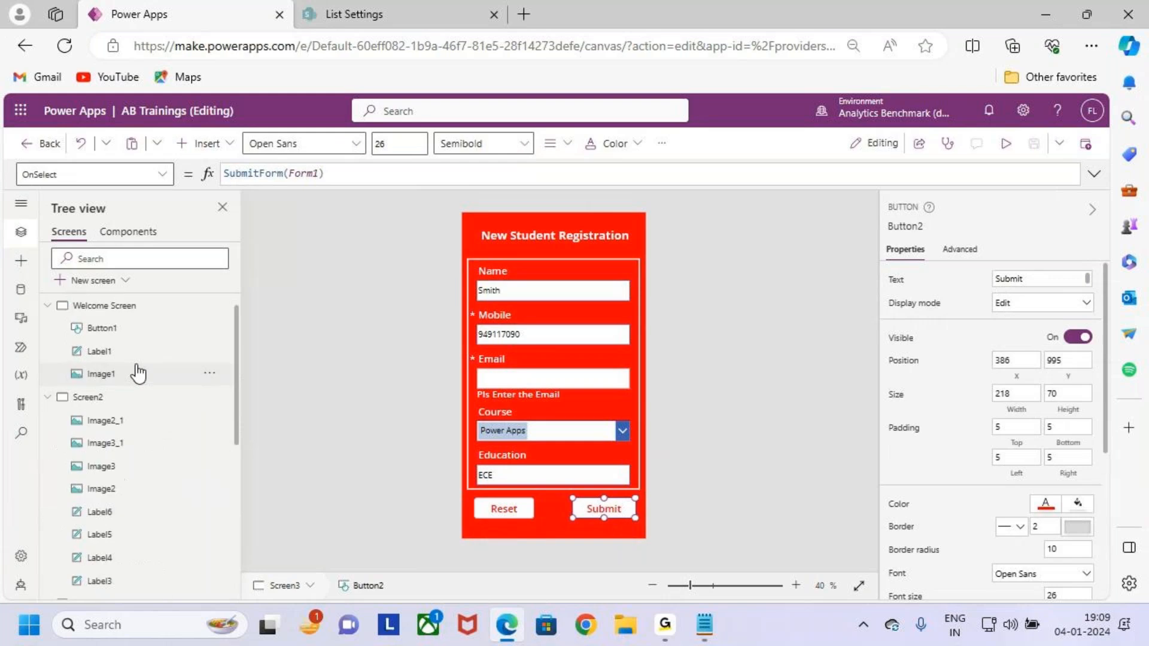
click(121, 398)
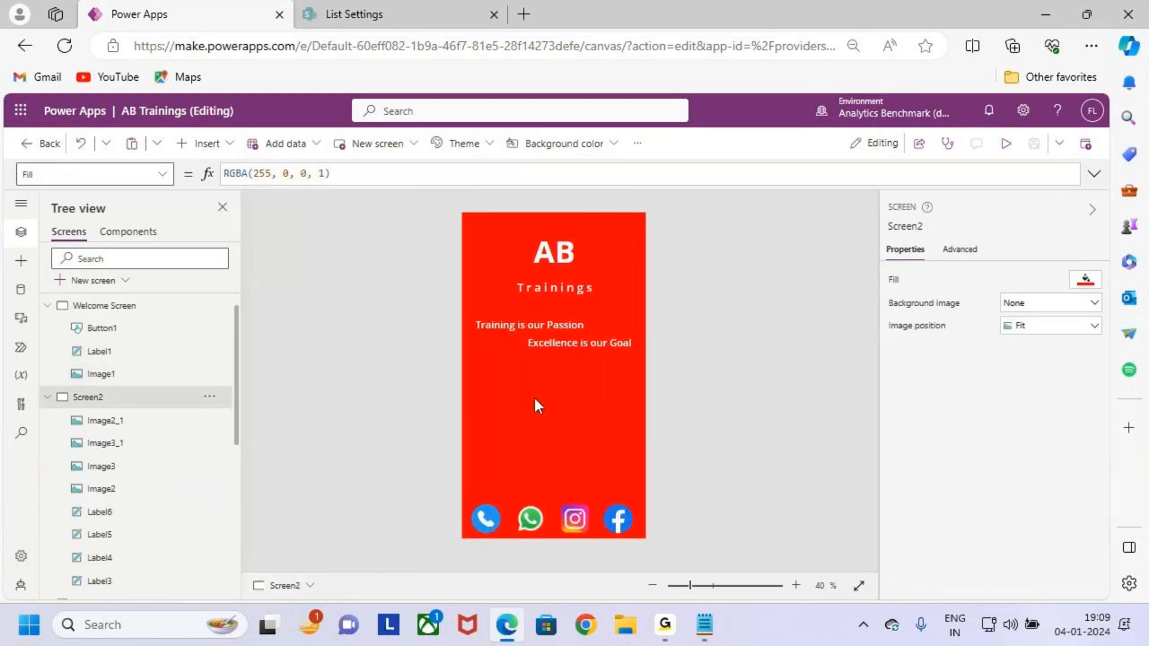
key(ctrl+v)
Move and widen the pasted button to 560×89 across the middle of Screen2, below the taglines.
drag(598, 508, 532, 404)
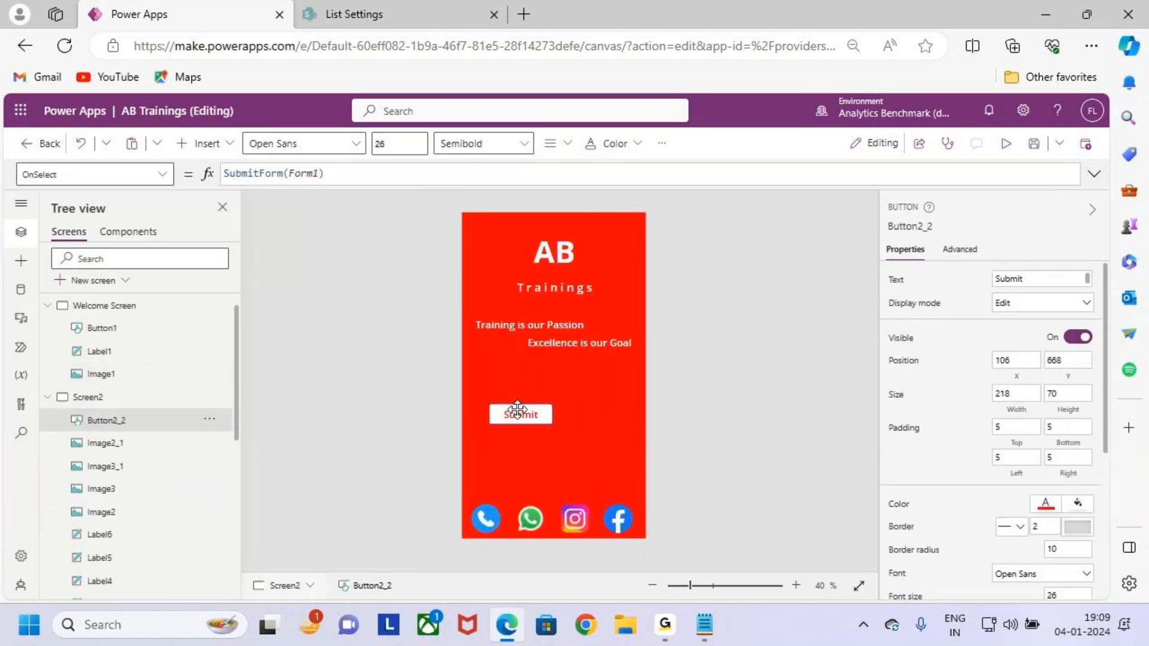
drag(592, 433, 635, 428)
drag(500, 425, 488, 423)
drag(624, 429, 635, 429)
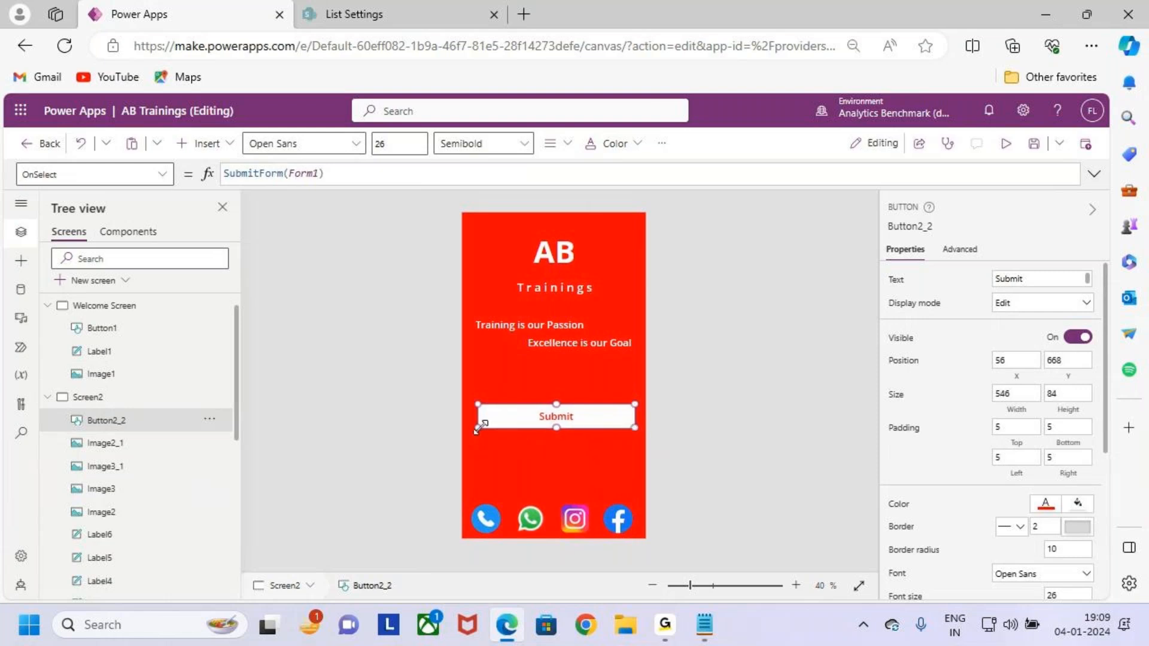
drag(478, 427, 477, 428)
double_click(568, 425)
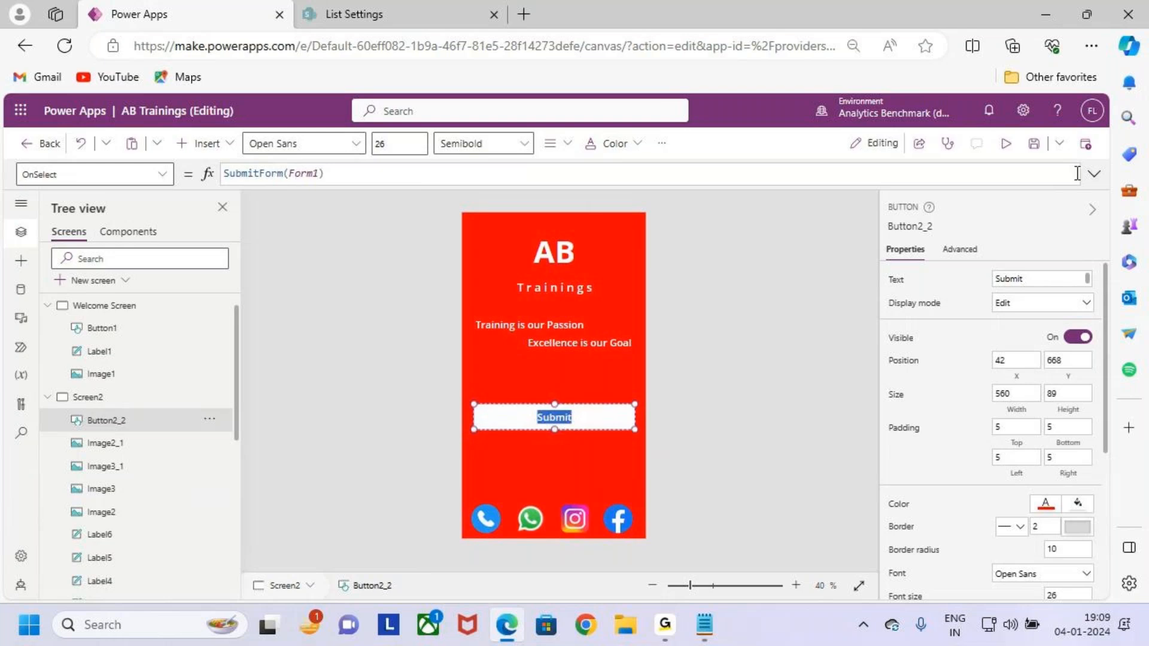
Change Button2_2's Text from 'Submit' to 'New Student Registration' and check it on the canvas.
click(1017, 278)
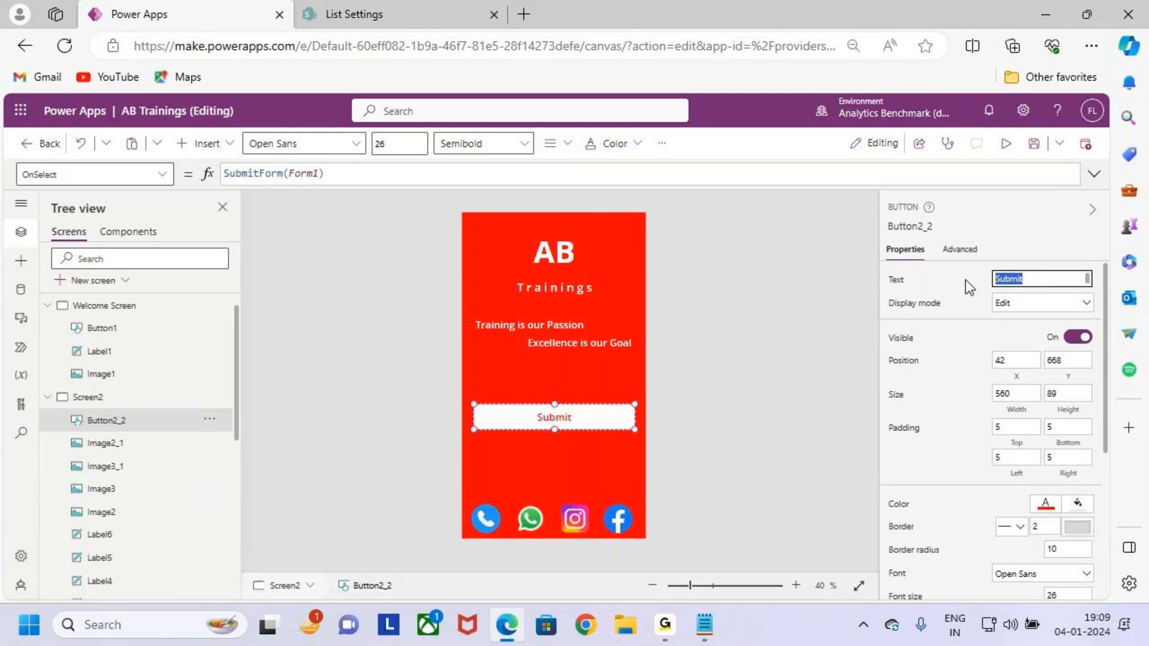
text(New Student Registra)
text(tion)
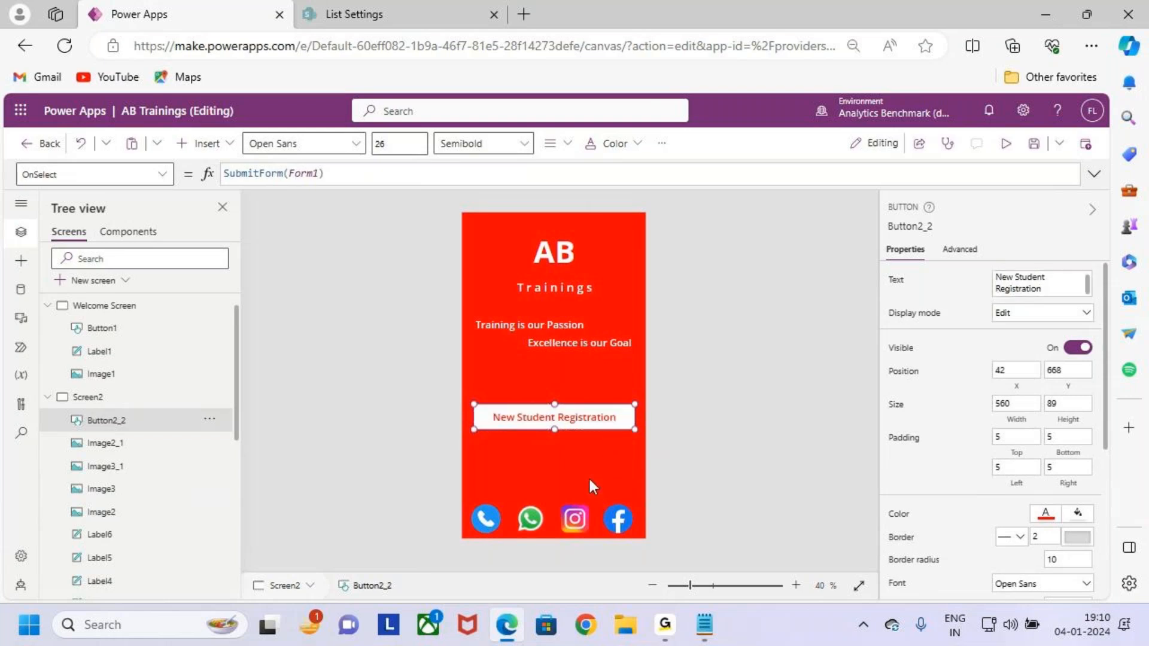
click(604, 448)
click(592, 415)
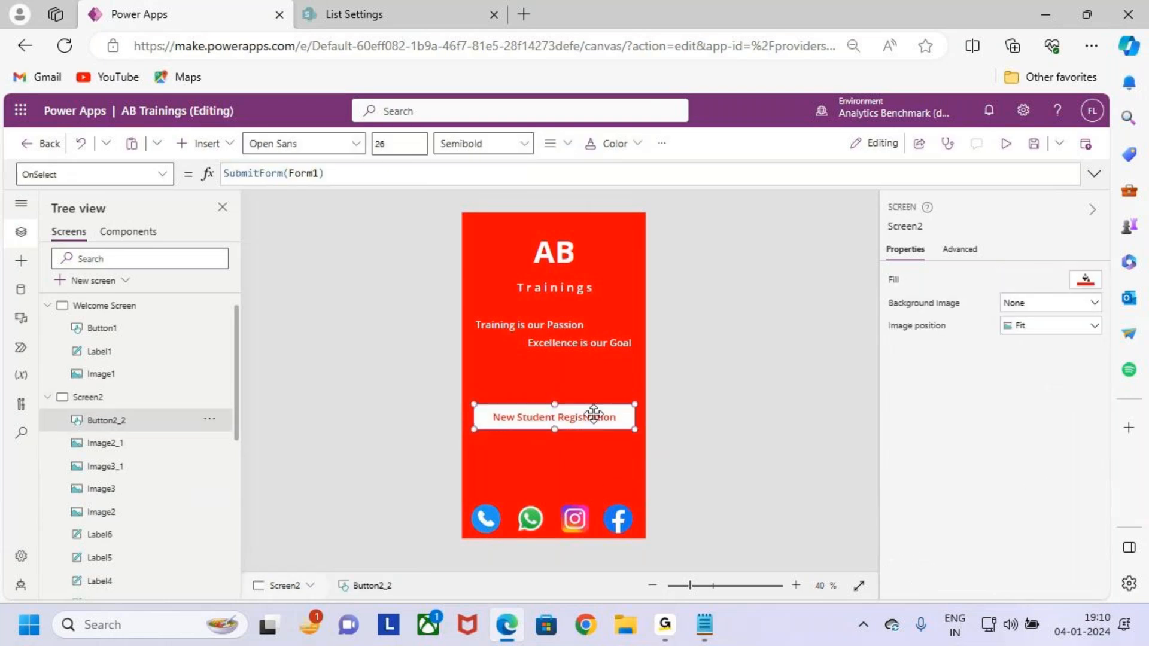
key(ctrl+2)
drag(605, 417, 661, 417)
mouse_move(644, 403)
mouse_down()
mouse_move(662, 415)
mouse_move(642, 440)
mouse_up()
mouse_move(732, 399)
mouse_down()
mouse_move(693, 445)
mouse_move(764, 429)
mouse_up()
drag(769, 426, 801, 393)
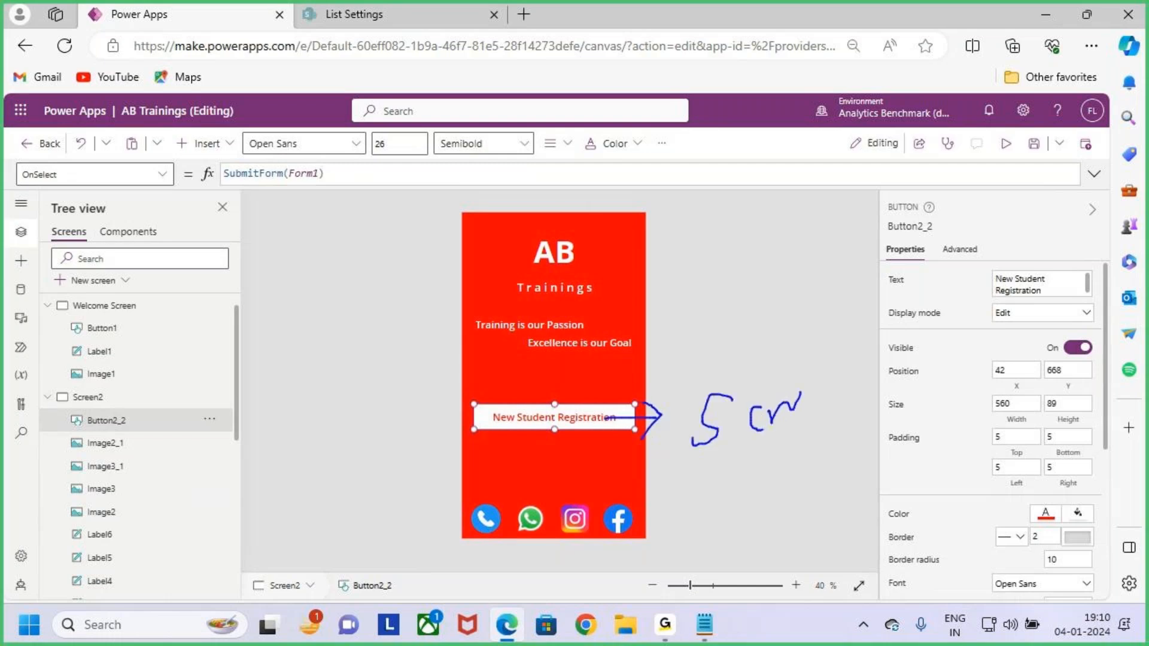
key(Escape)
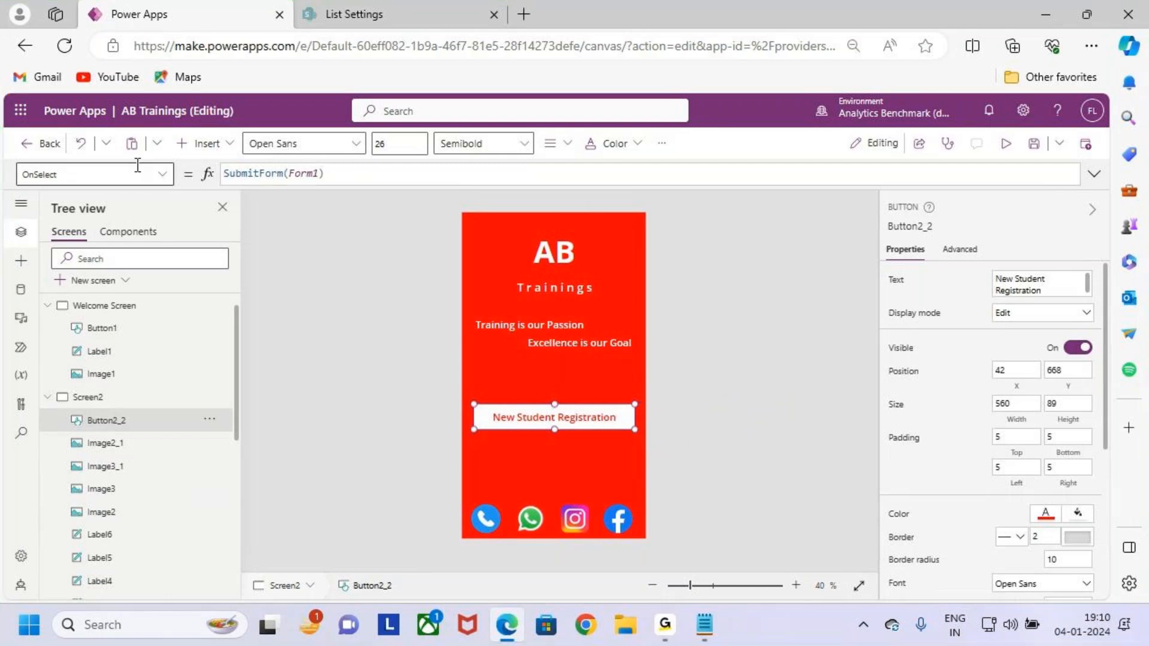
Swap the OnSelect formula SubmitForm(Form1) for Navigate(Screen3), choosing Screen3 from suggestions.
drag(359, 174, 212, 175)
key(BackSpace)
text(Navigate()
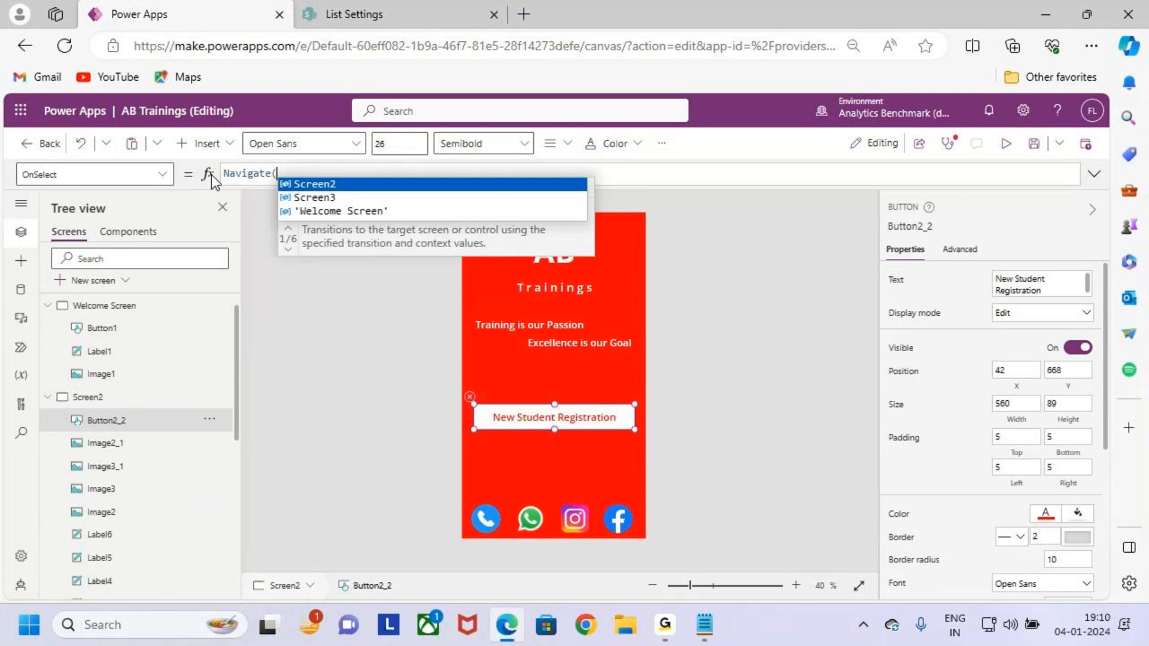
key(Down)
key(Tab)
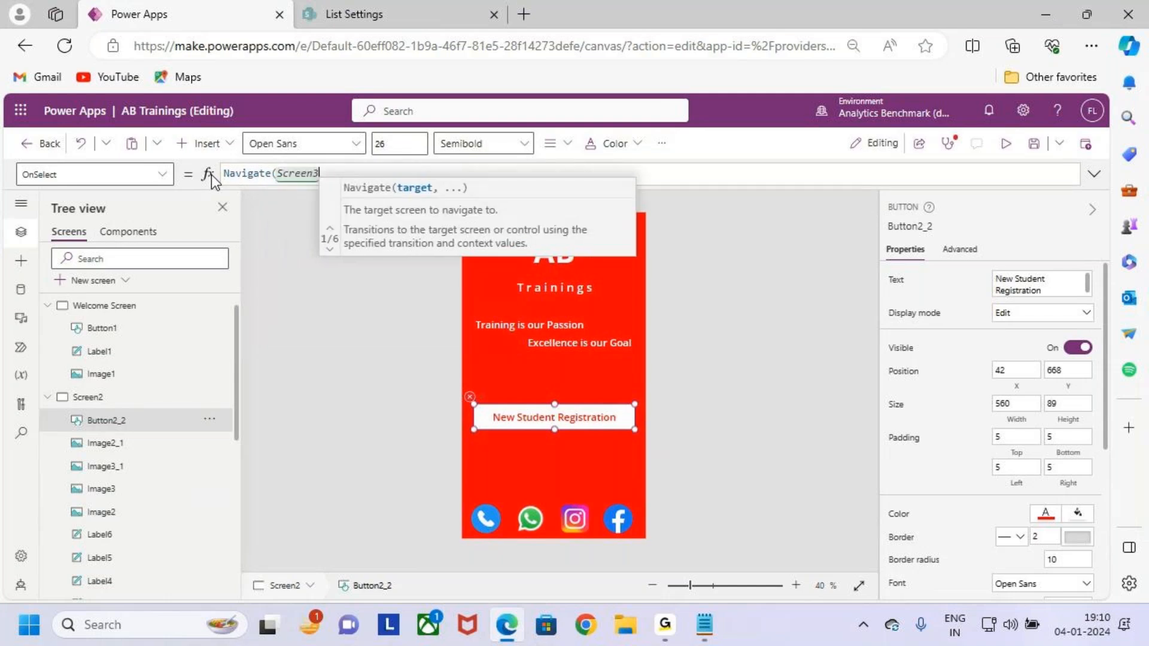
text())
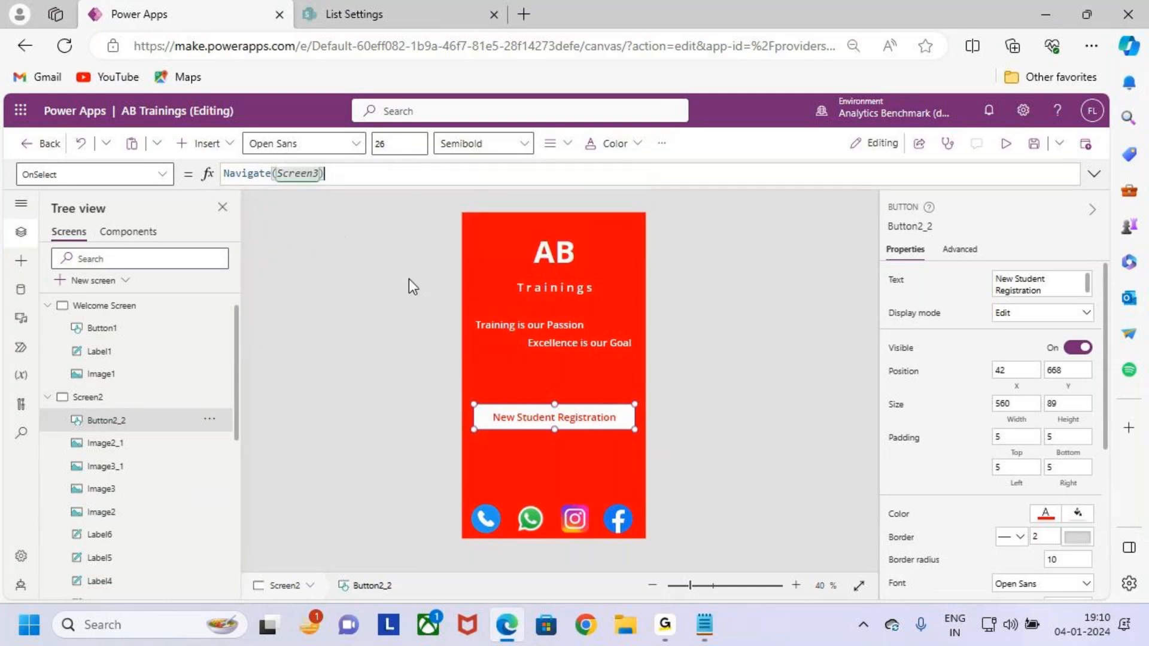
Save the app and launch the play-mode preview.
click(1034, 150)
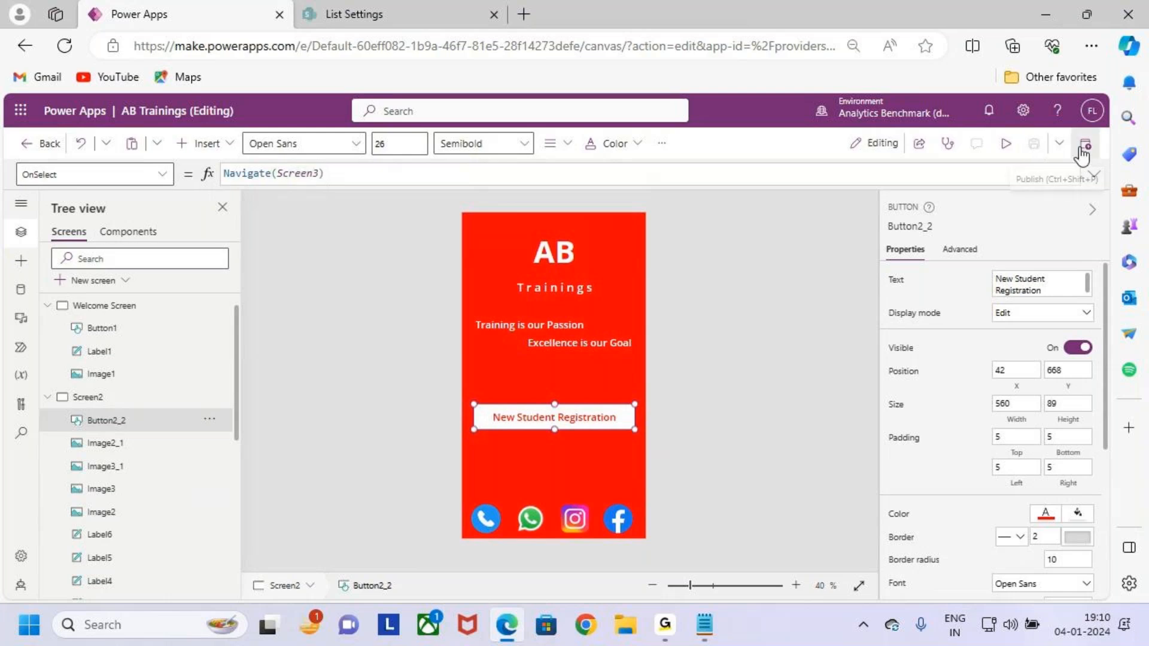
click(1006, 147)
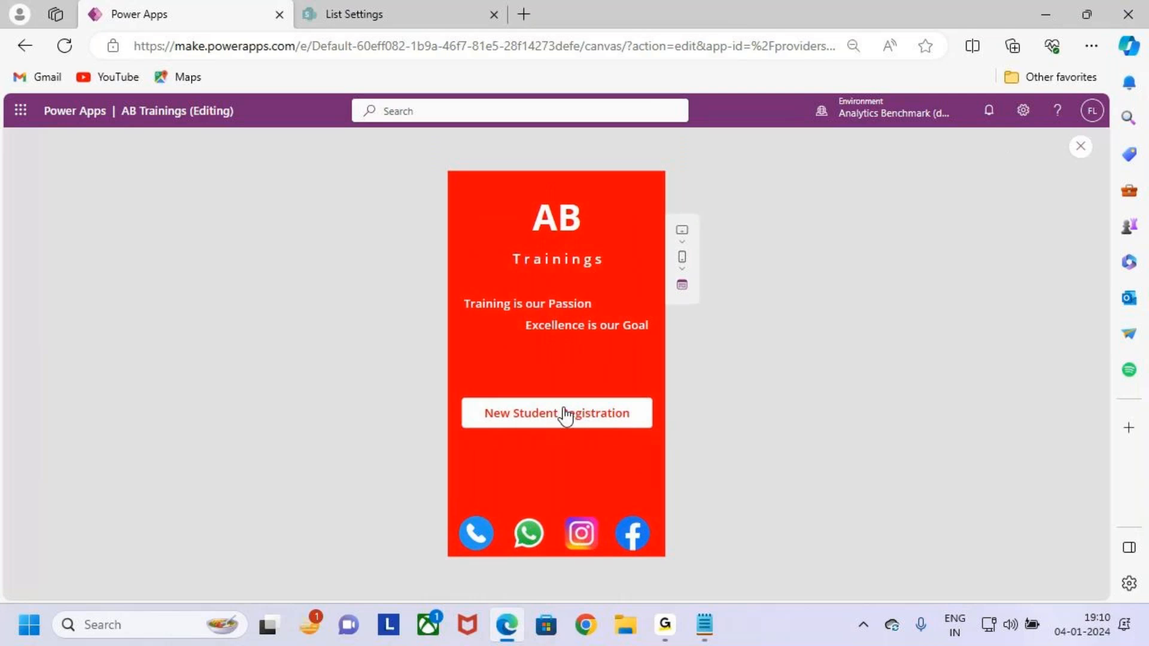
key(ctrl+2)
drag(455, 388, 640, 448)
drag(587, 412, 645, 349)
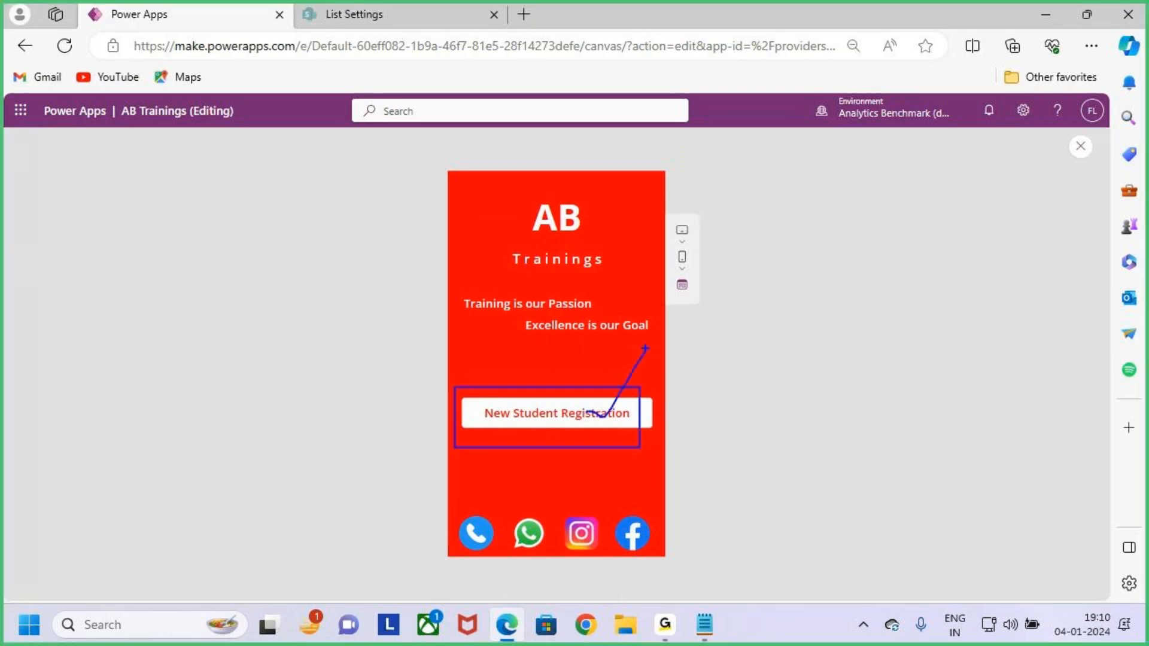
key(Escape)
Confirm New Student Registration opens the registration form, then close the preview.
click(616, 423)
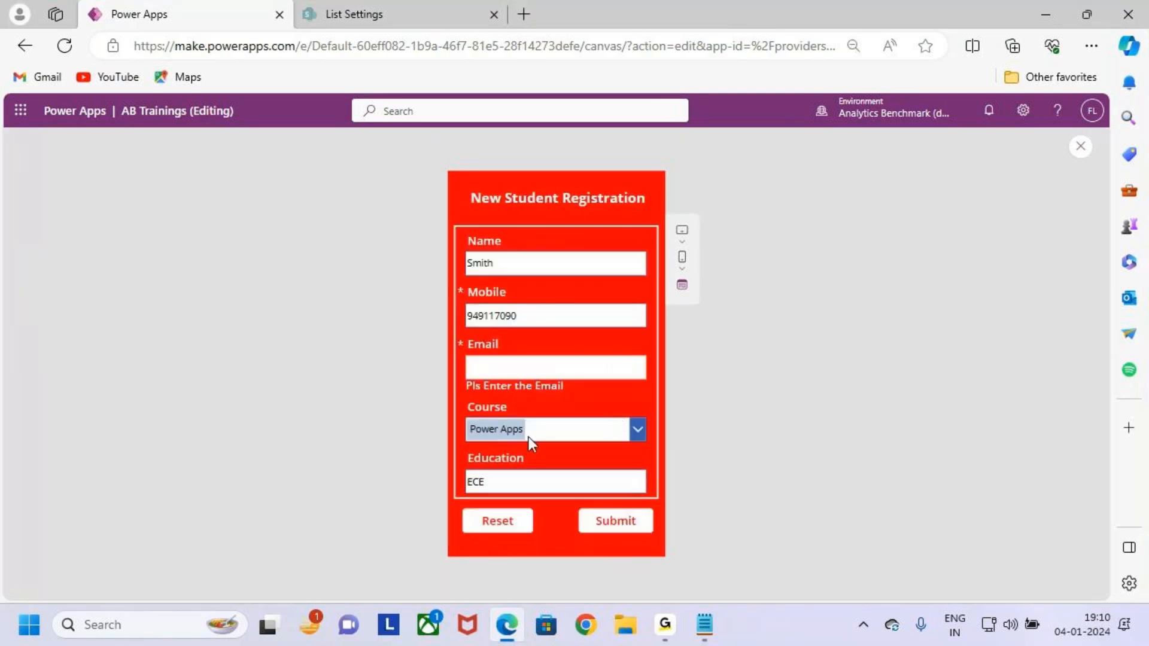
key(ctrl+2)
drag(466, 185, 653, 214)
mouse_move(449, 229)
mouse_down()
mouse_move(595, 445)
mouse_move(622, 468)
mouse_up()
key(e)
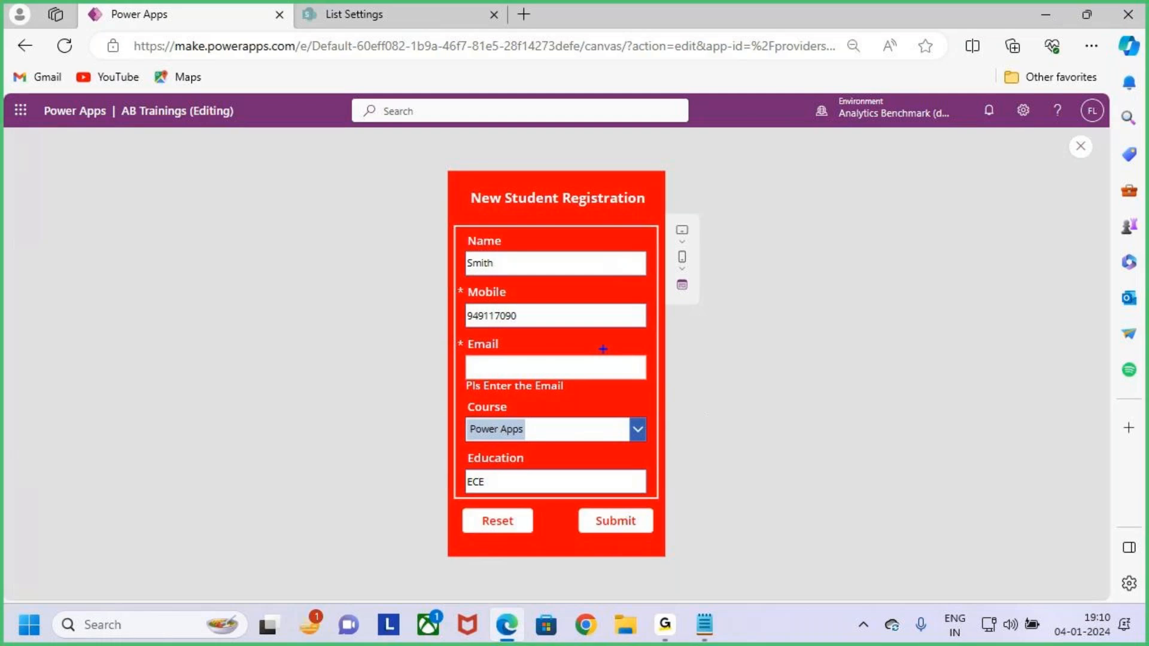
drag(550, 201, 565, 259)
key(Escape)
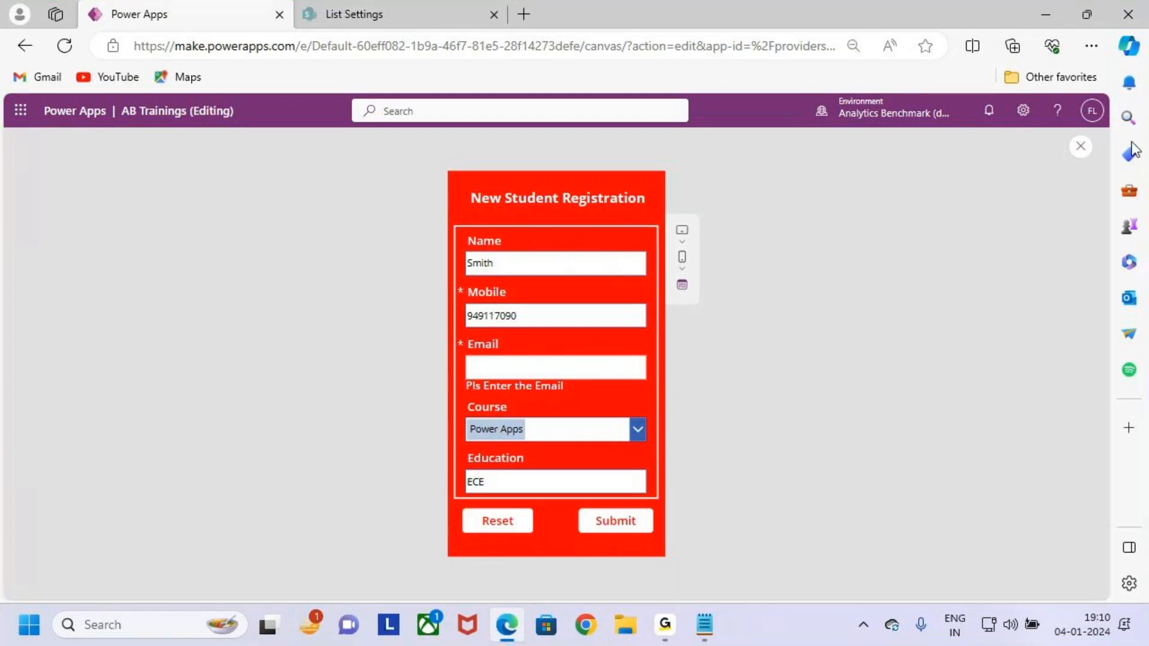
click(1081, 147)
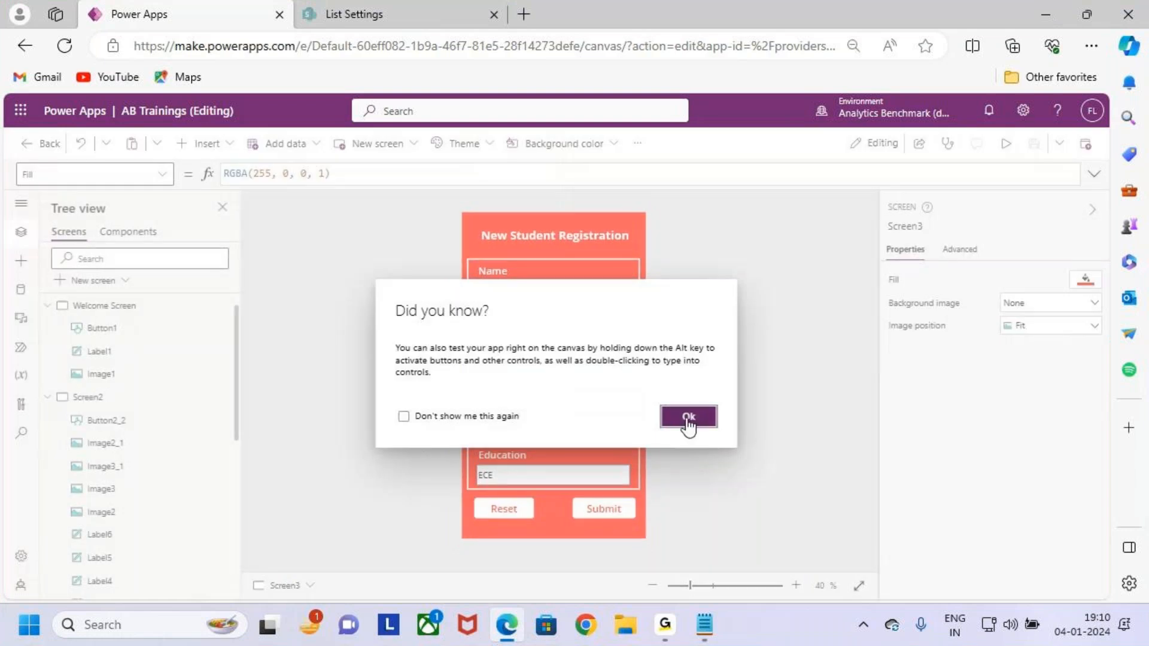
Preview Screen2 again and check what New Student Registration opens.
click(688, 417)
click(133, 397)
key(F5)
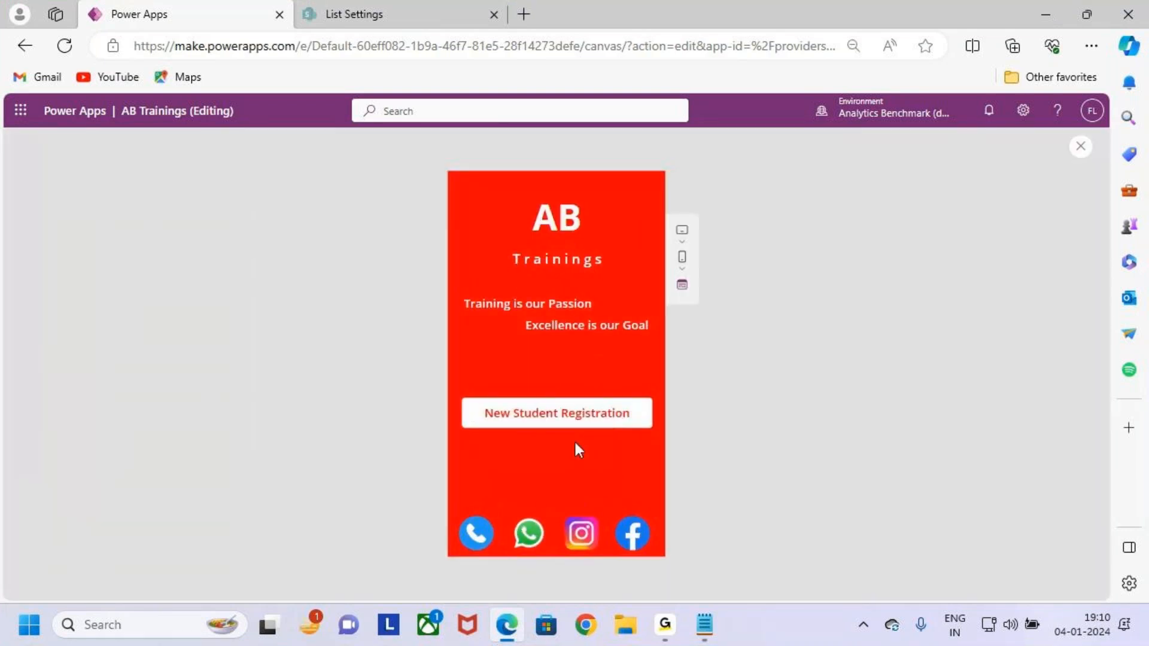
click(604, 414)
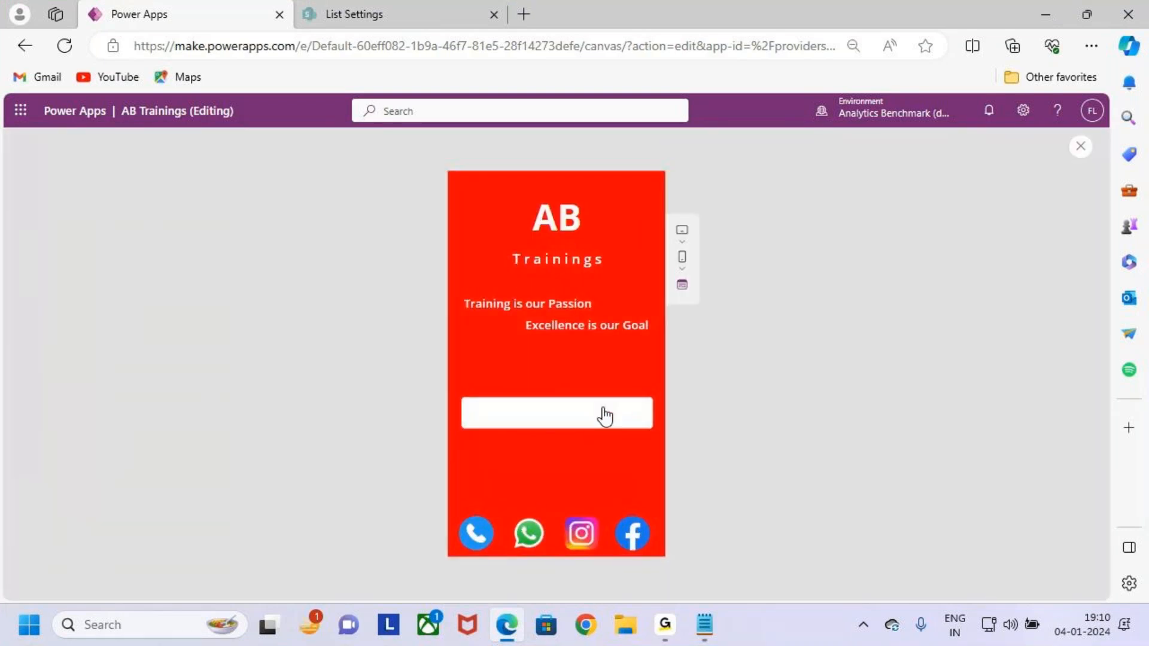
key(ctrl+2)
mouse_move(471, 235)
mouse_down()
mouse_move(489, 284)
mouse_move(609, 456)
mouse_up()
key(Escape)
click(1081, 146)
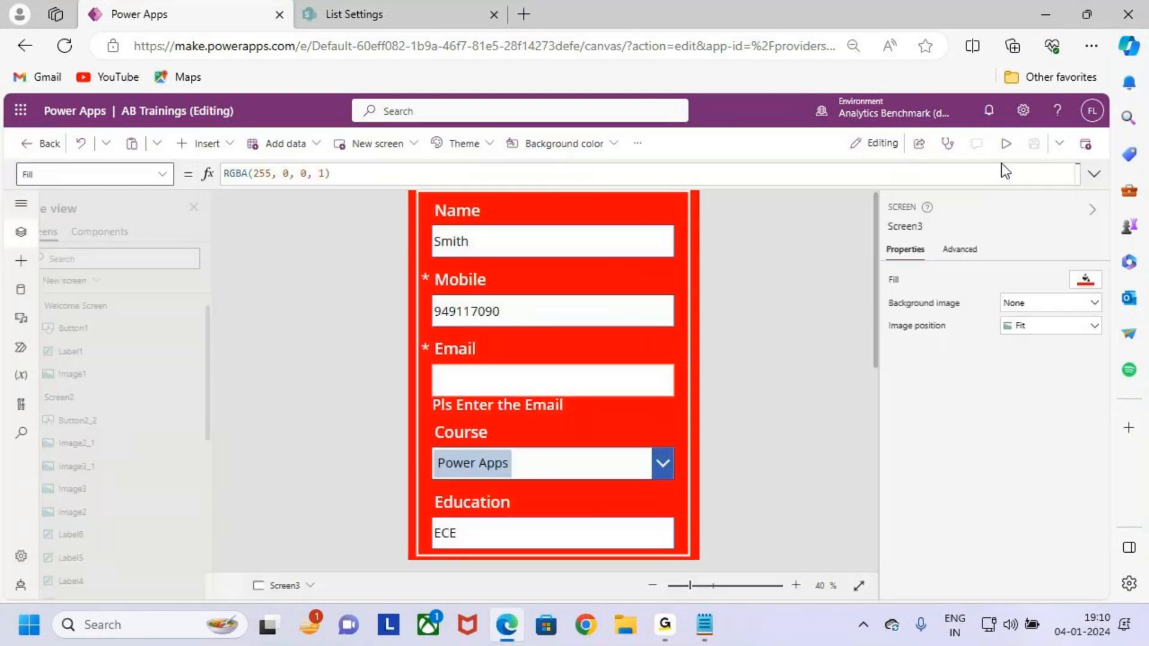
click(676, 420)
In the button's OnSelect formula, add a blank line above Navigate(Screen3).
scroll(174, 385, up, 1)
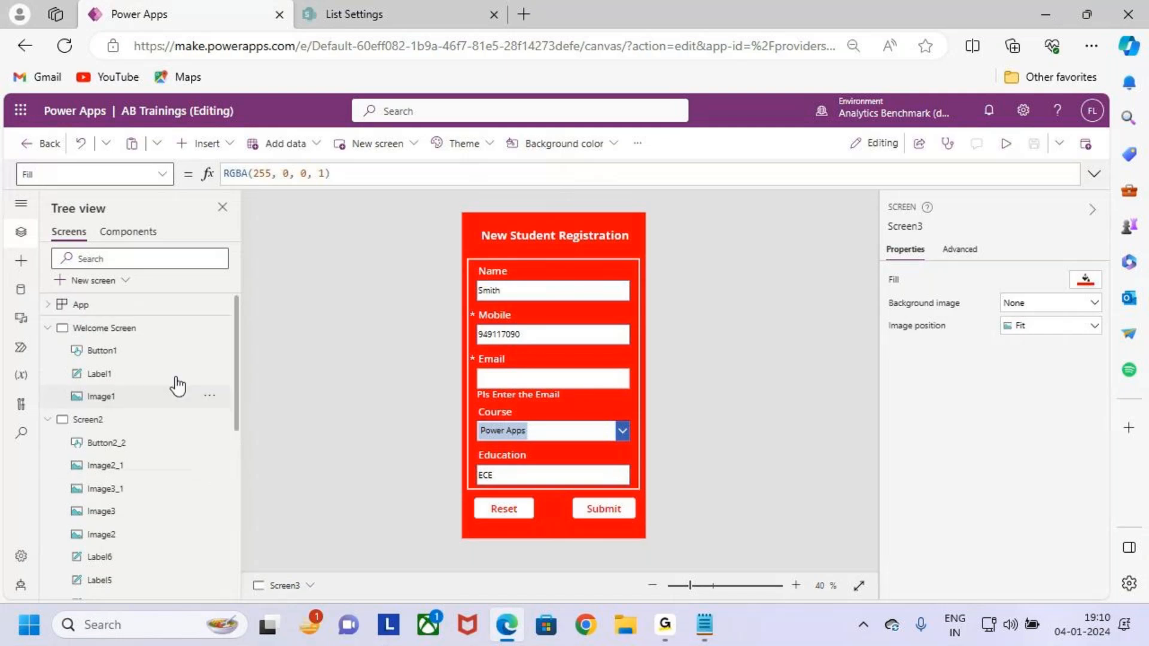
click(110, 421)
click(615, 417)
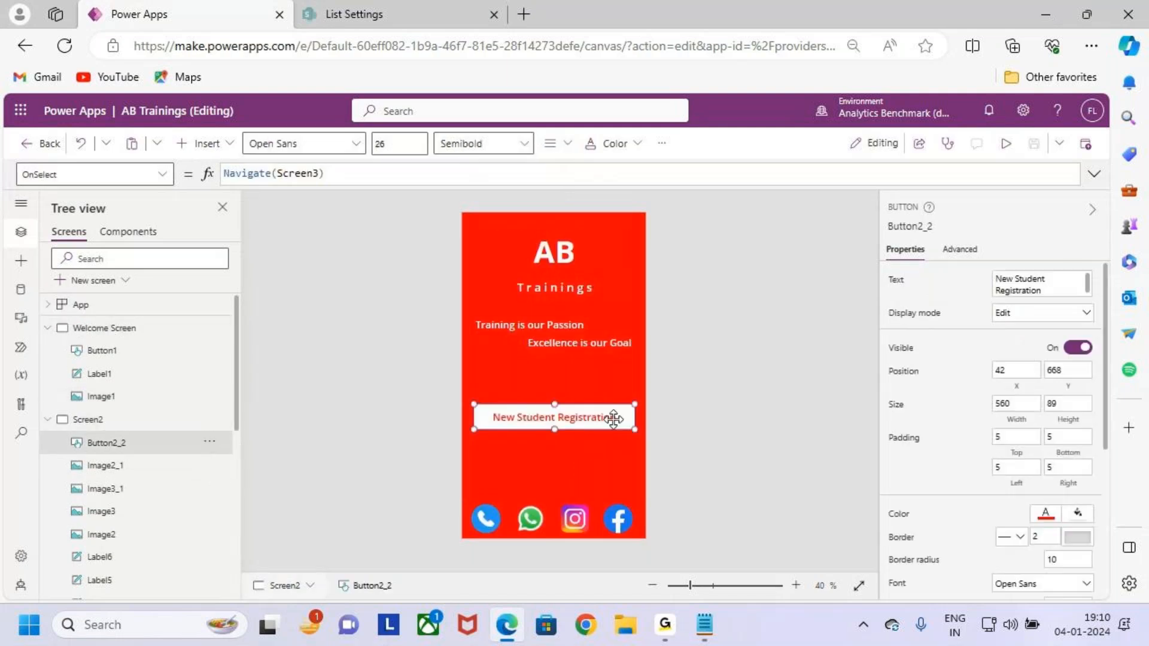
click(429, 173)
drag(327, 174, 206, 170)
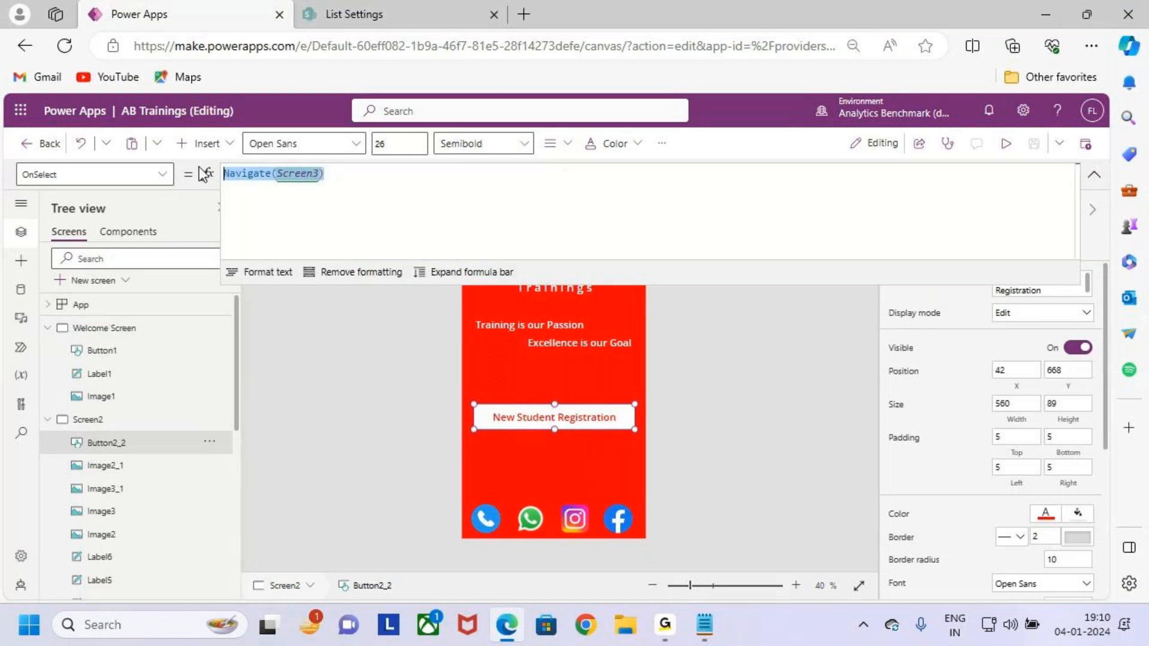
key(Left)
key(Return)
key(Up)
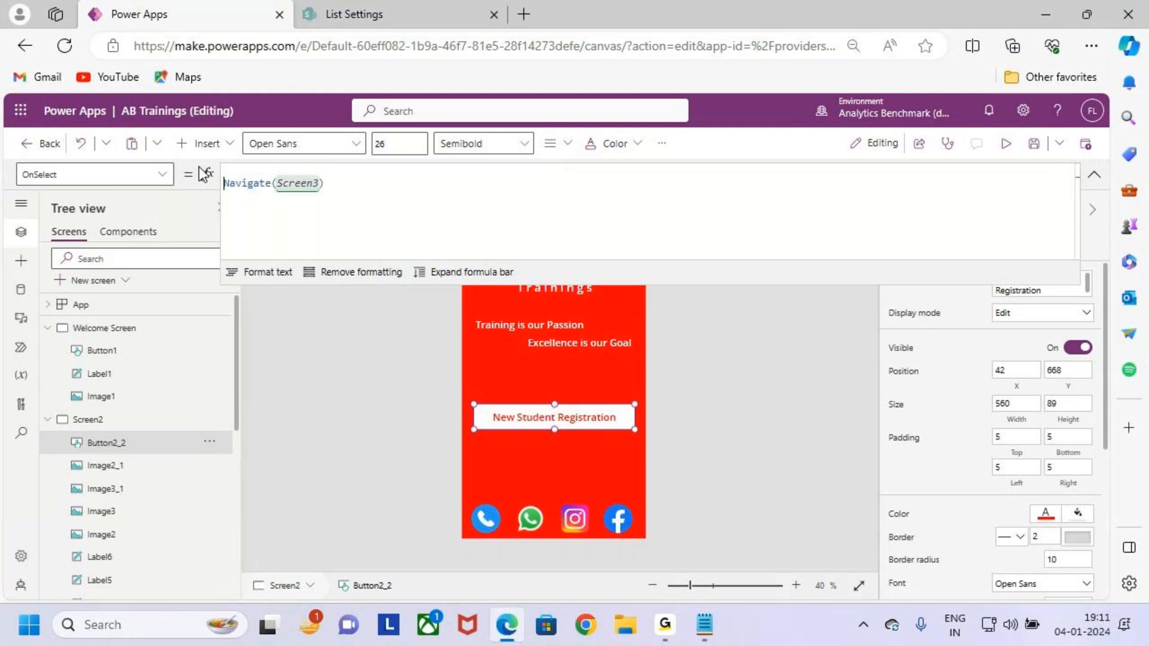
key(Return)
Enter ResetForm(Form1); and NewForm(Form1); above Navigate(Screen3).
click(246, 178)
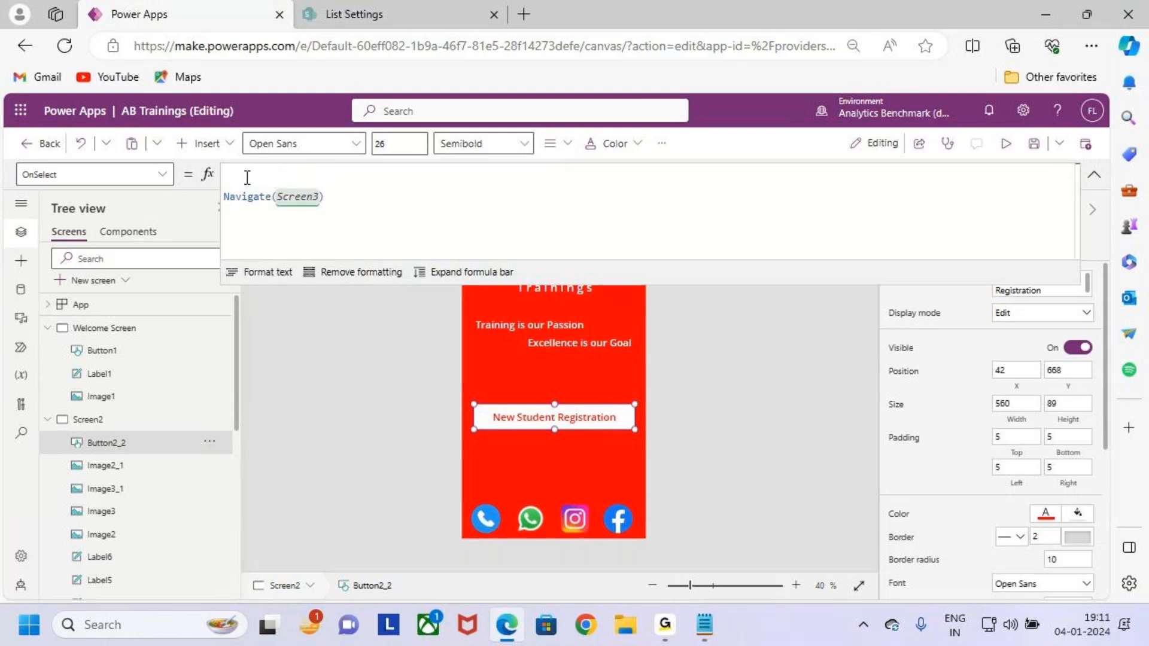
text(Reset)
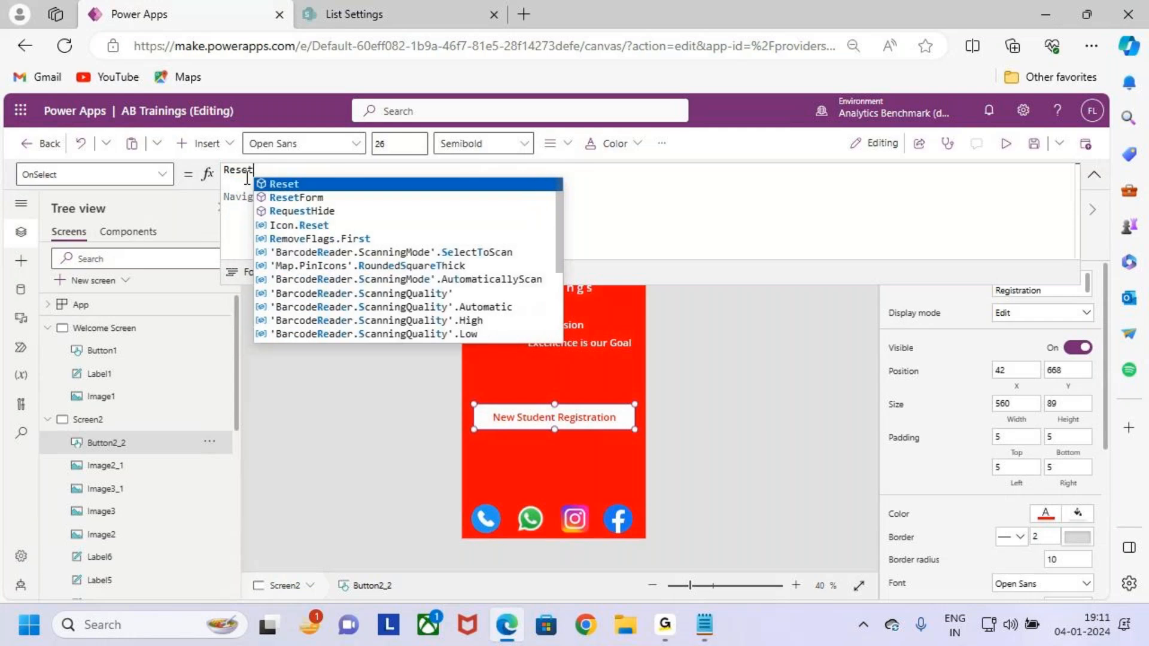
key(Down)
key(Tab)
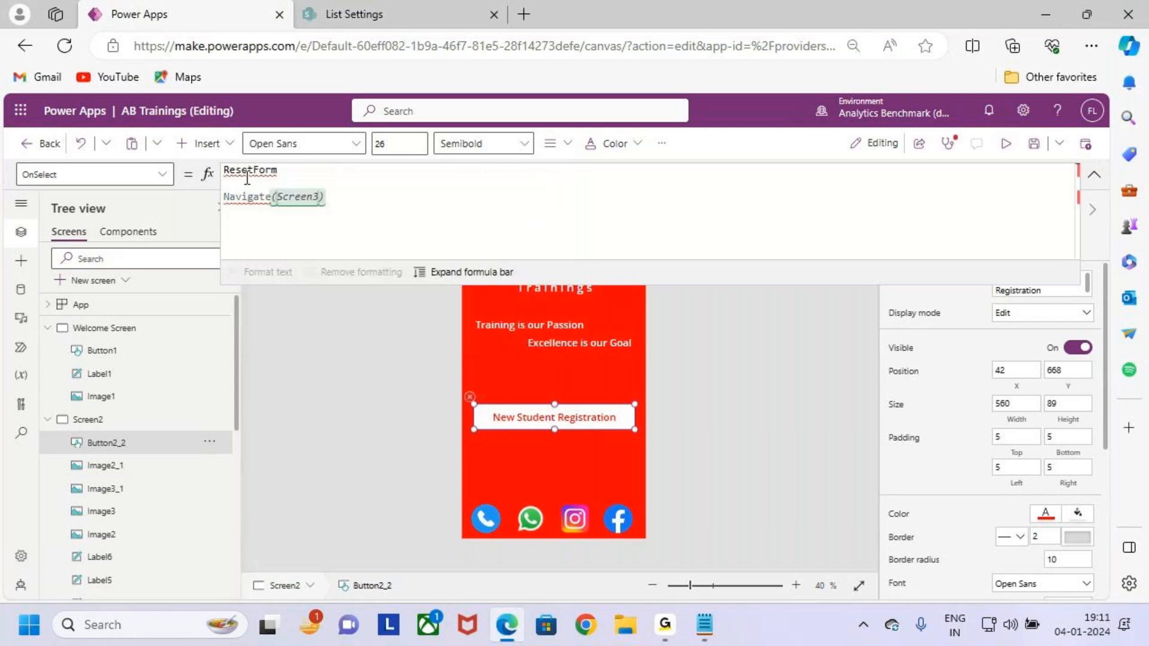
text(()
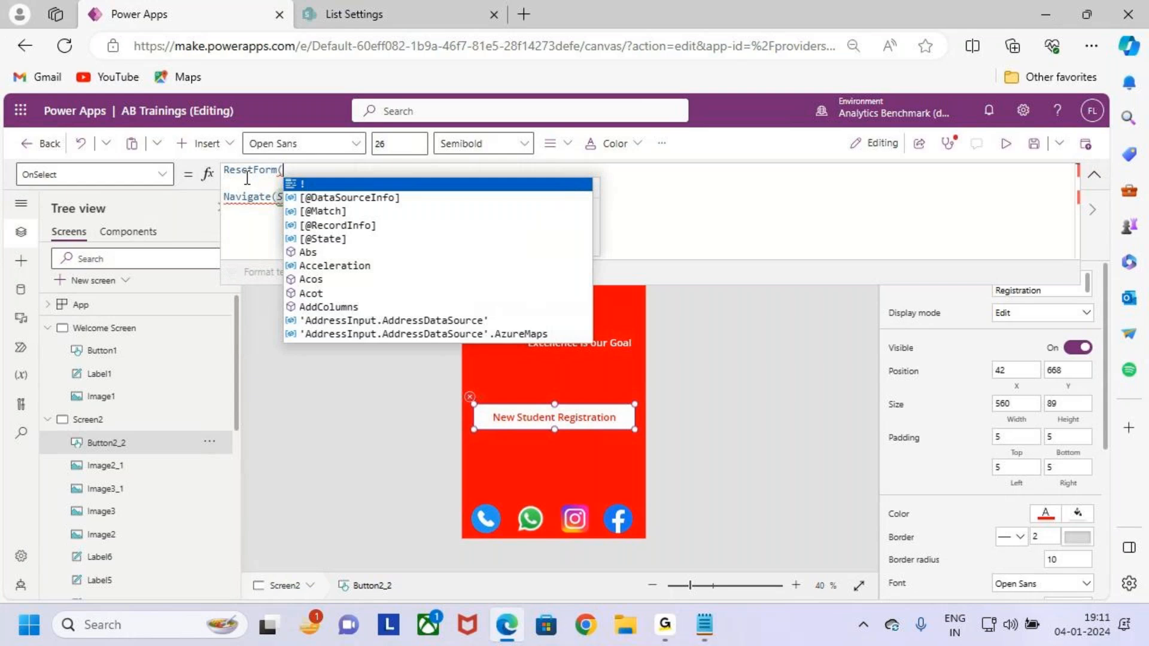
text(Form1)
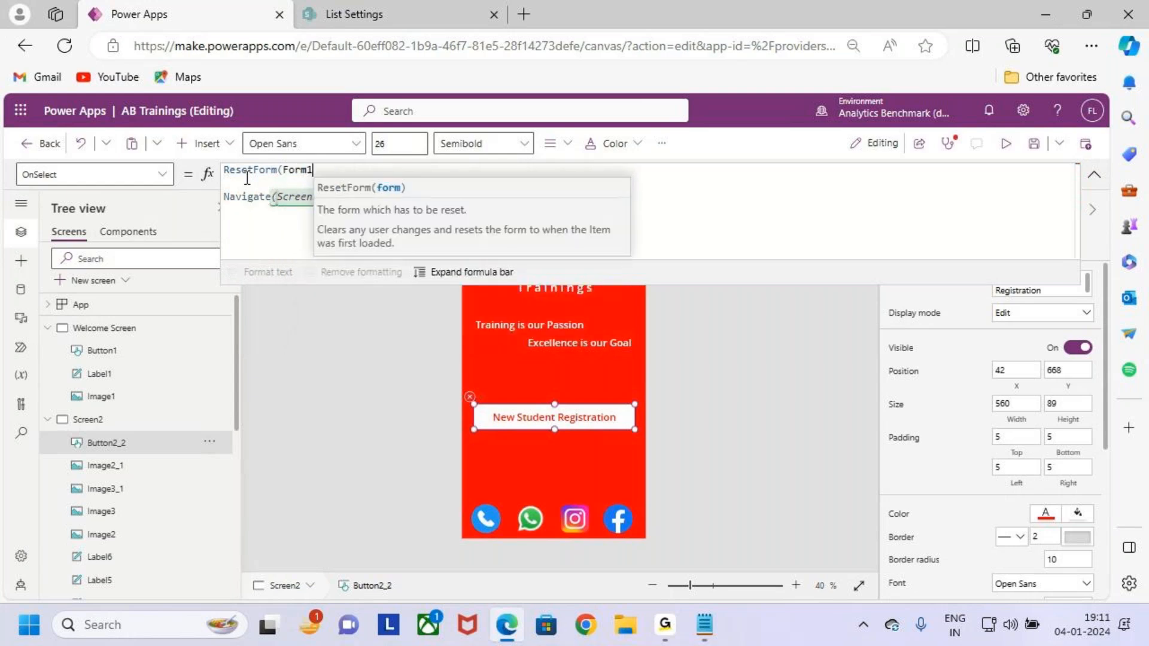
text();)
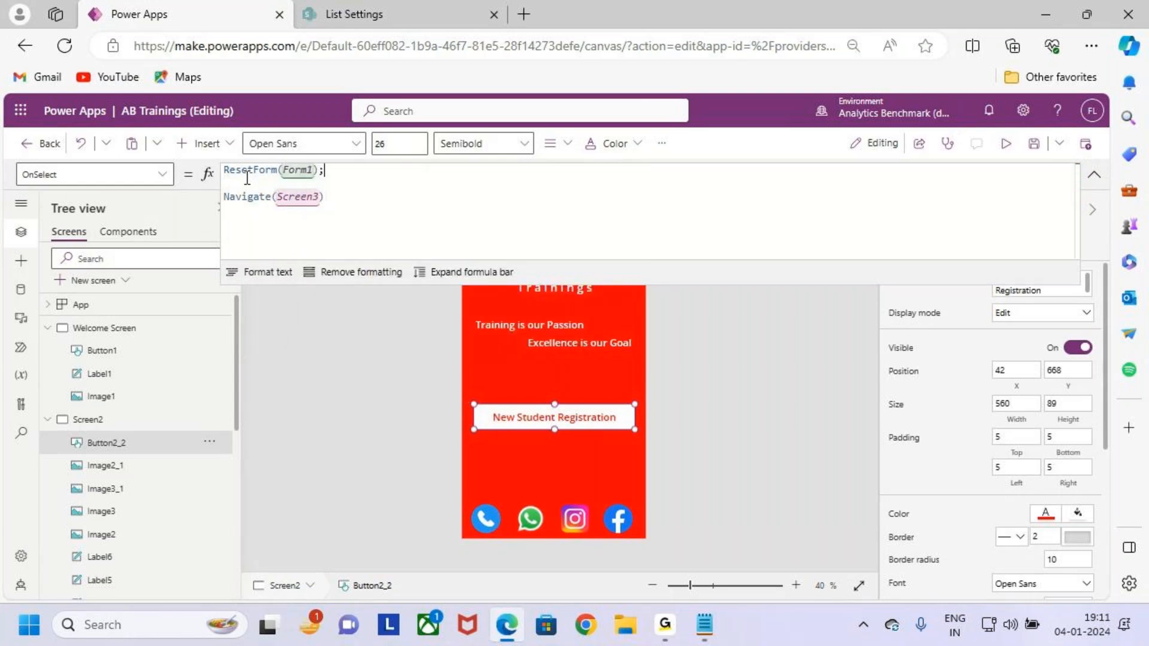
key(Return)
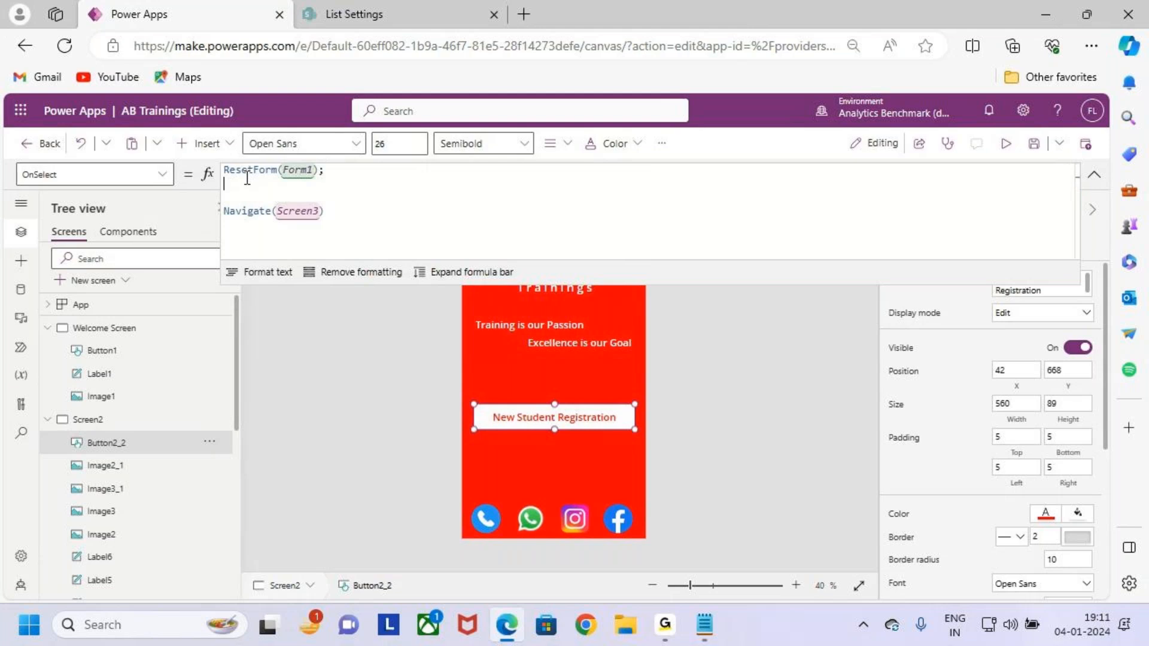
text(Ne)
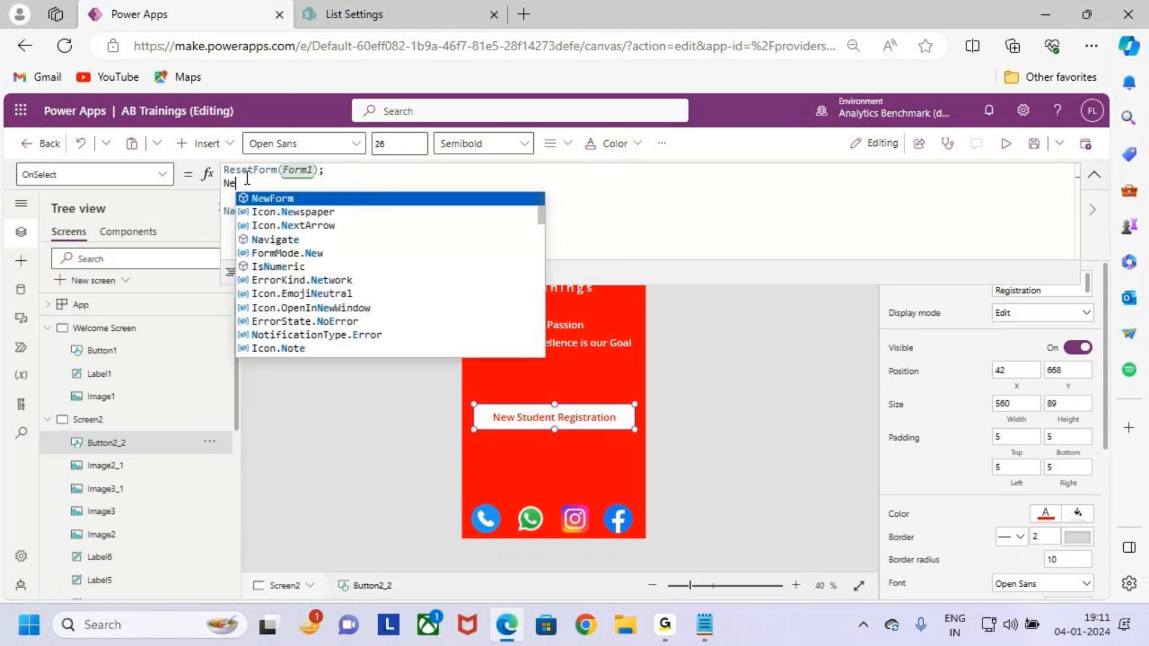
text(wForm)
key(Tab)
text(()
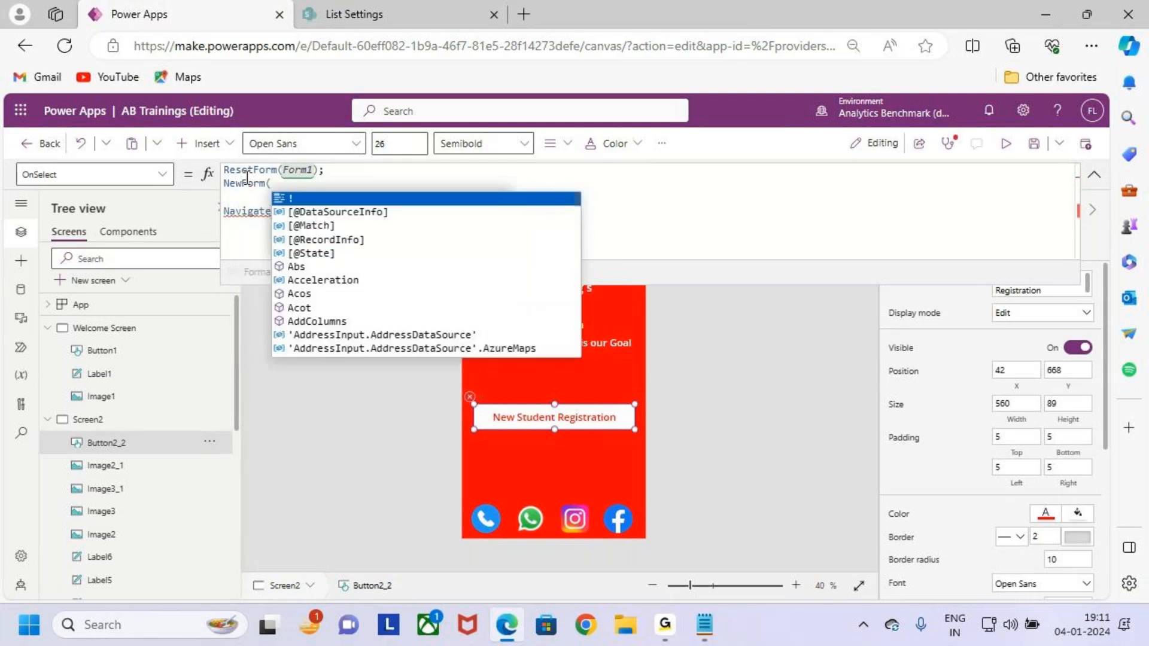
text(form)
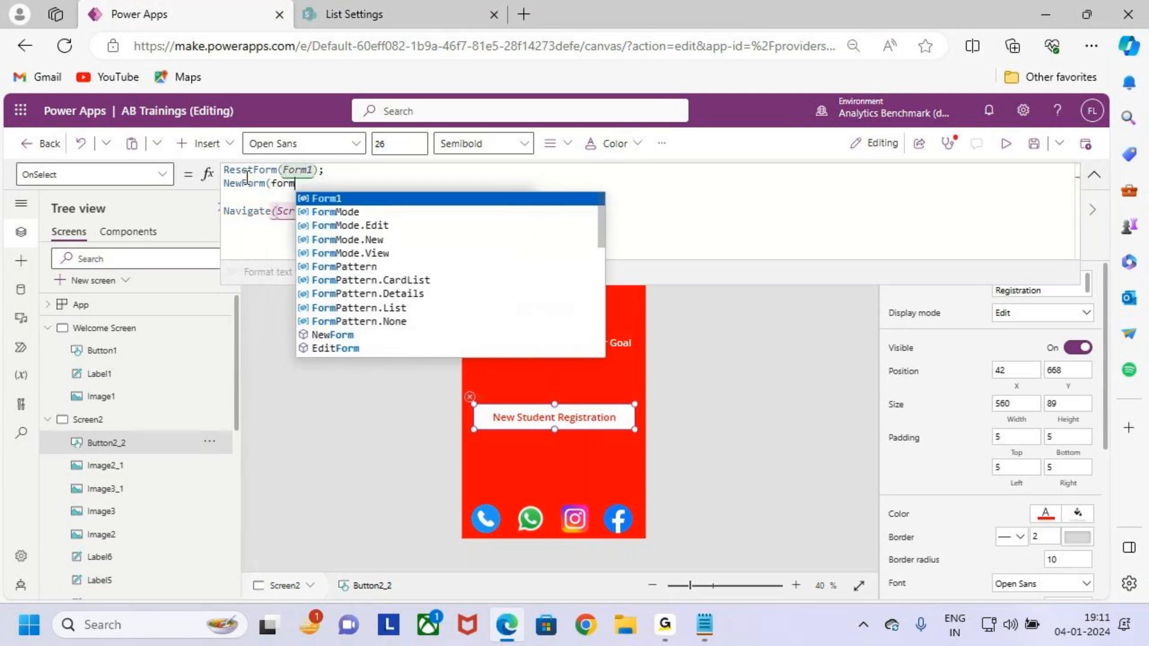
key(Tab)
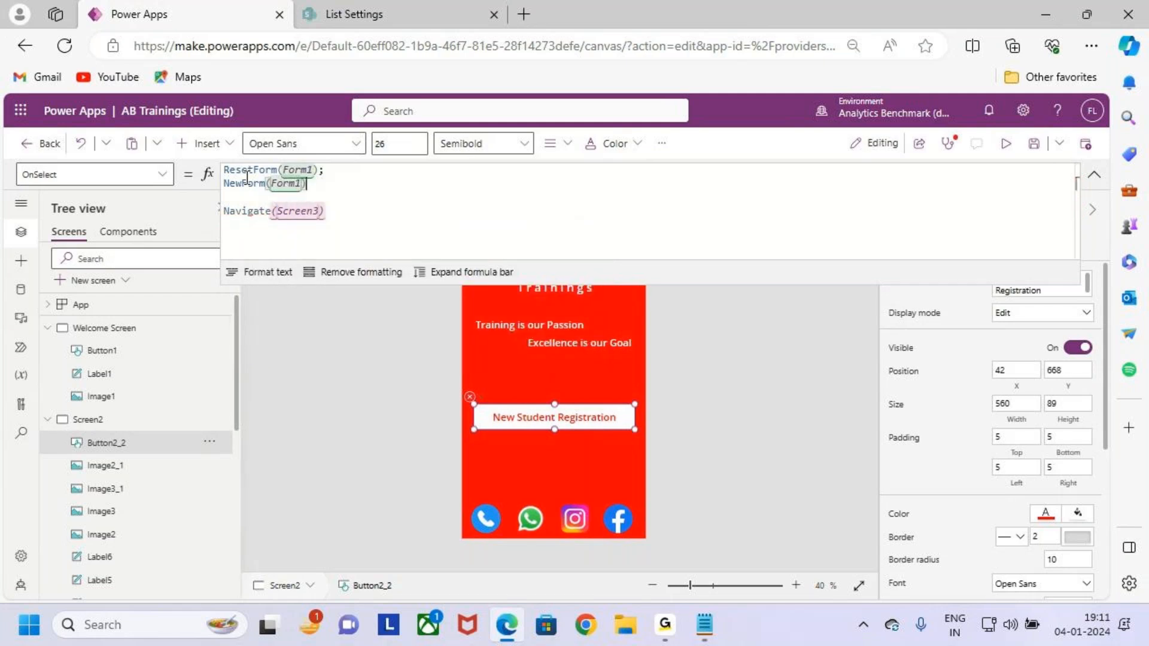
text(;)
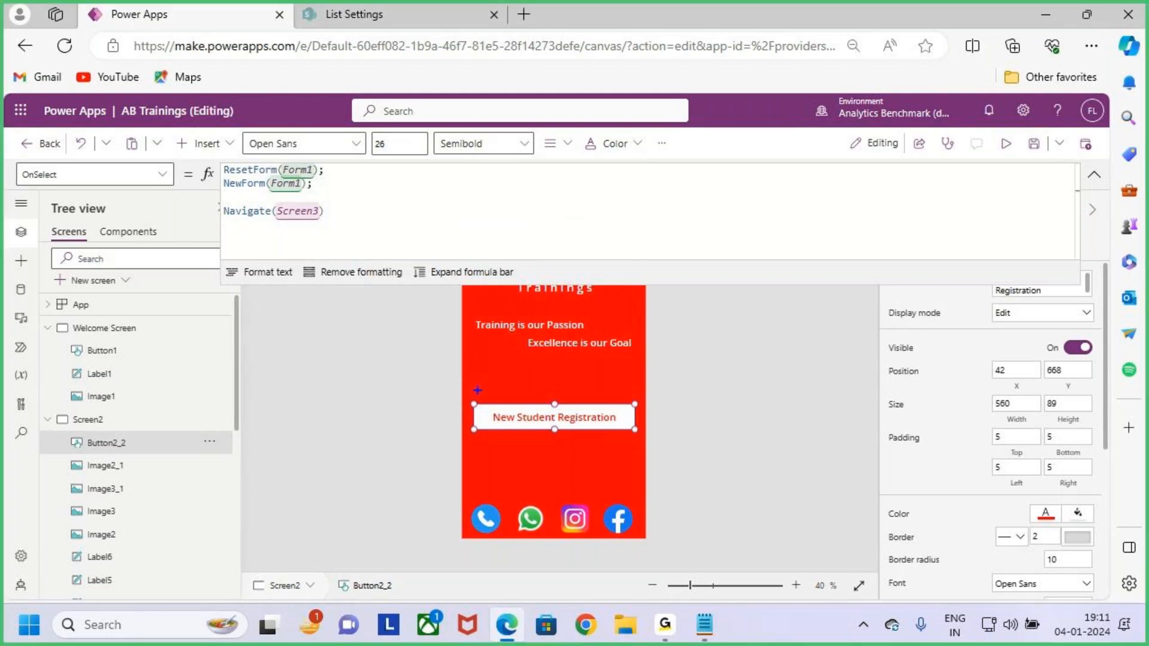
Review the finished three-line OnSelect formula and start the preview.
drag(472, 391, 627, 443)
drag(565, 380, 591, 374)
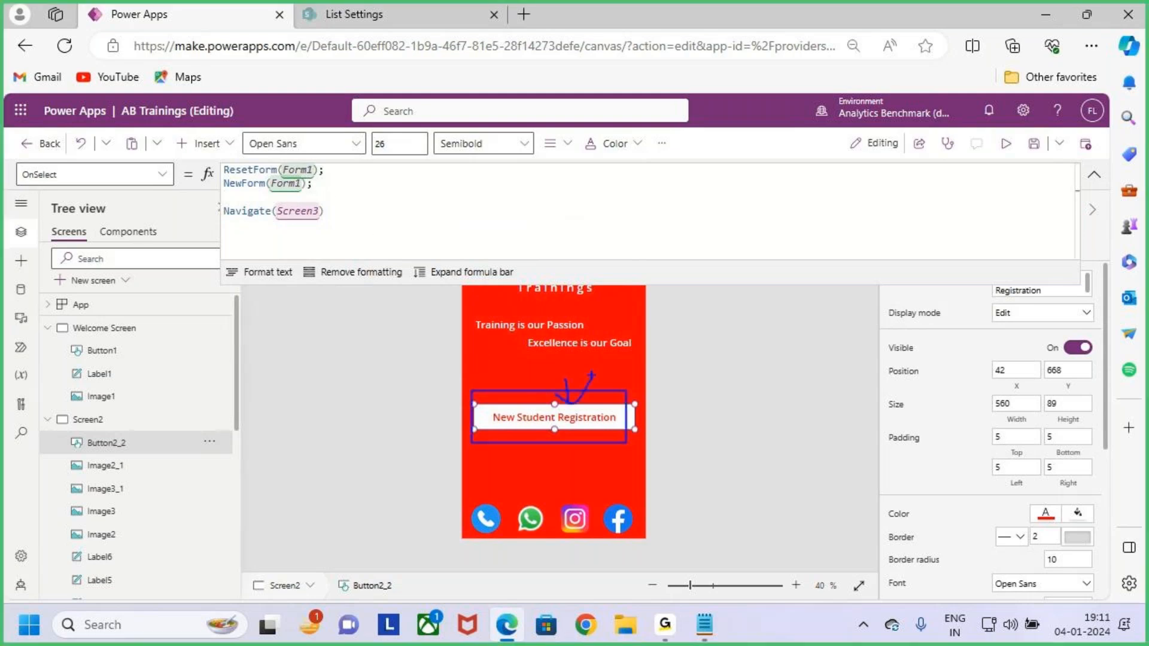
drag(337, 153, 321, 170)
drag(344, 175, 318, 185)
key(Escape)
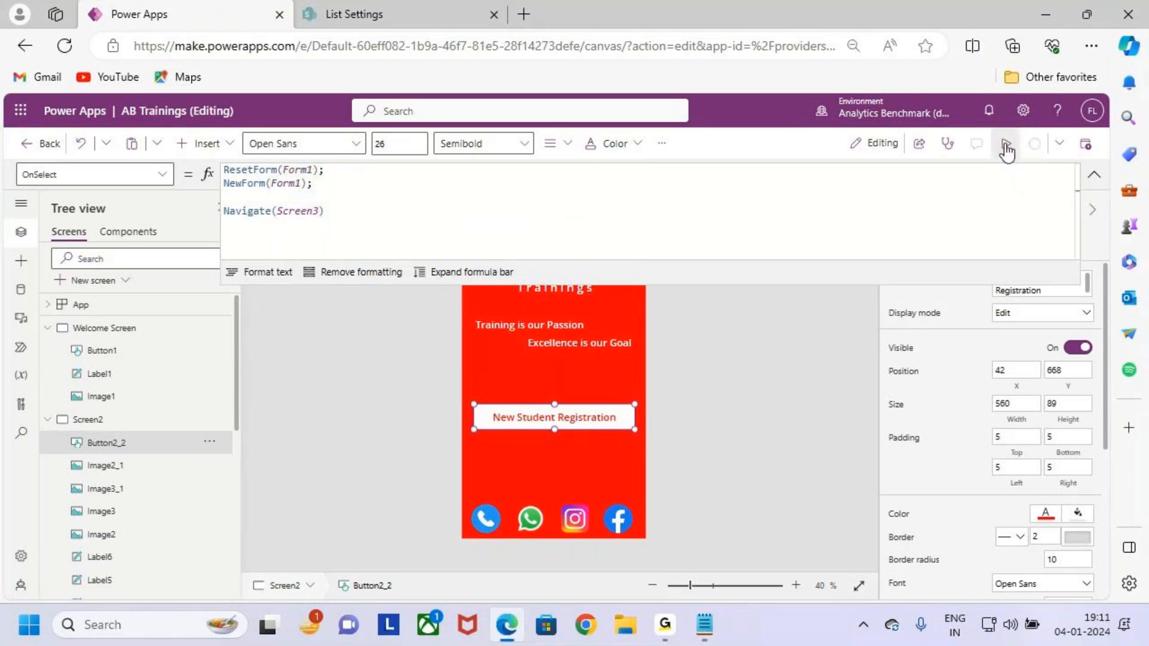
click(1006, 147)
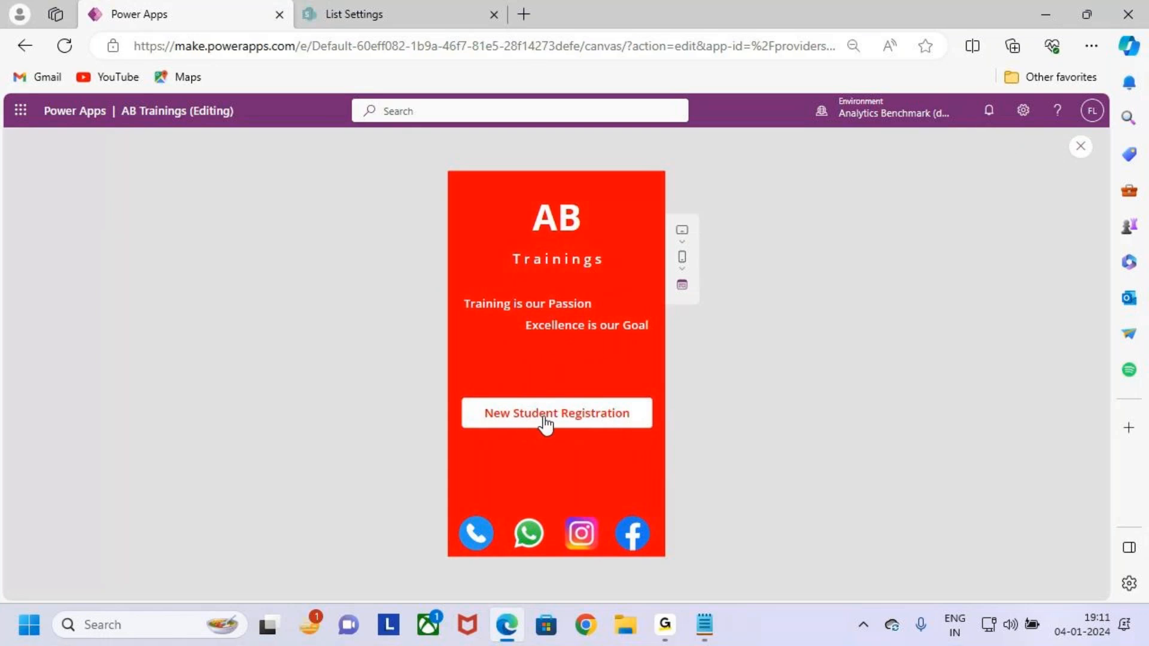
Open the blank registration form via New Student Registration.
click(594, 425)
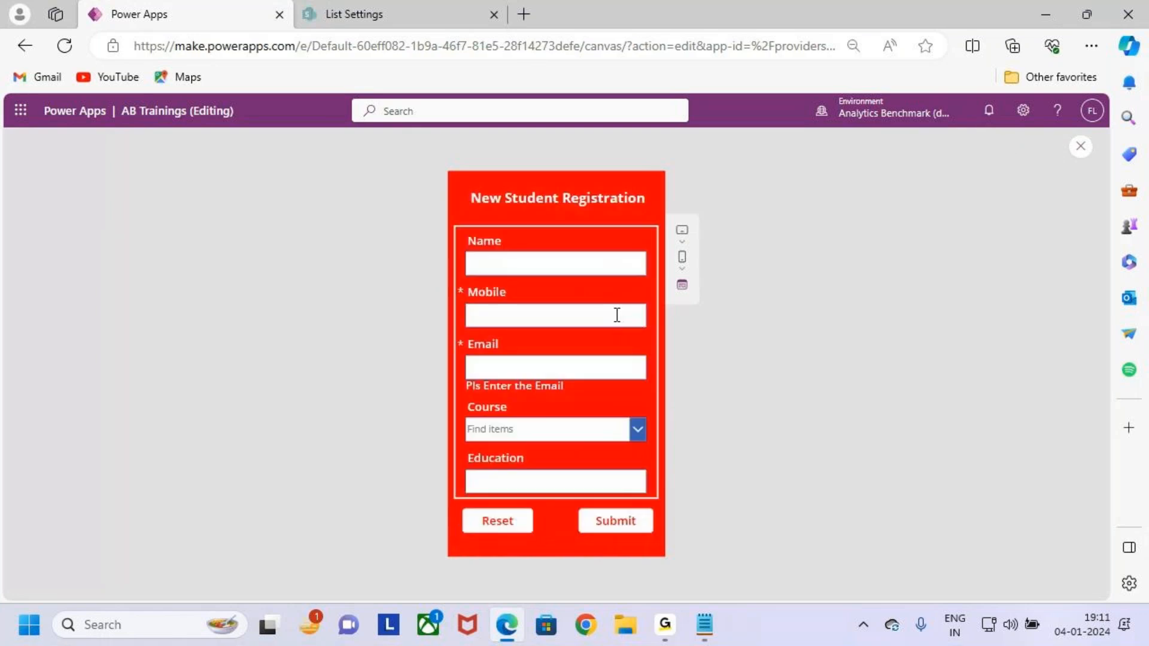
key(ctrl+2)
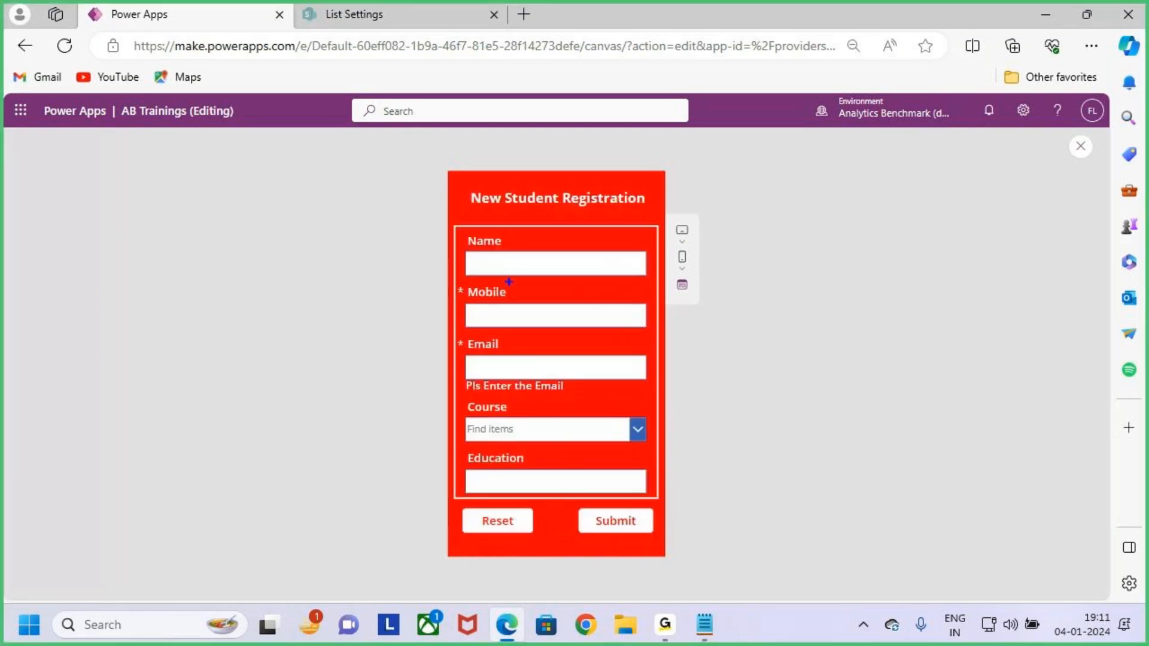
drag(502, 222, 554, 200)
key(Escape)
Fill in the student's name, mobile and e-mail, choose course Power BI, and submit.
click(573, 265)
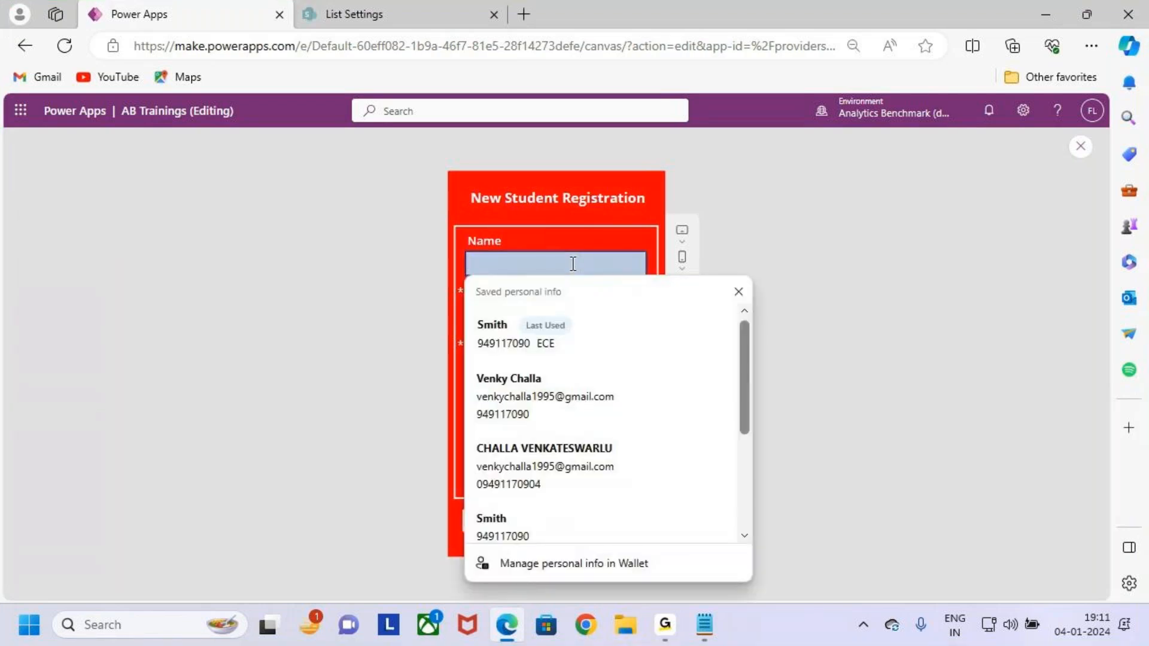
text(smith)
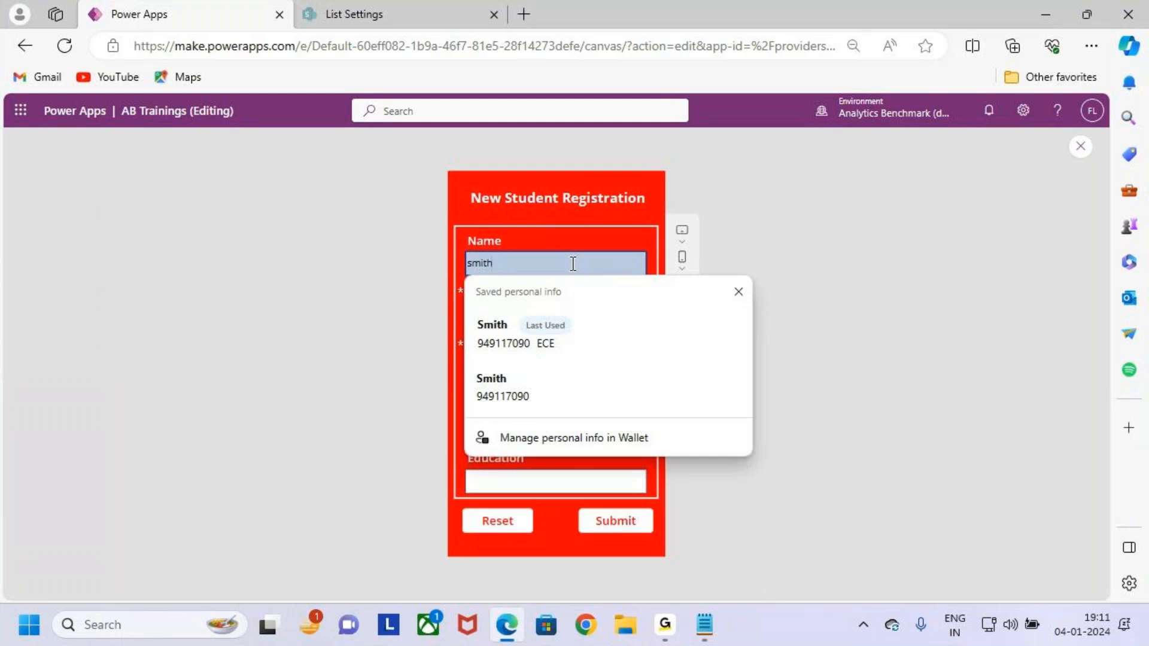
click(563, 321)
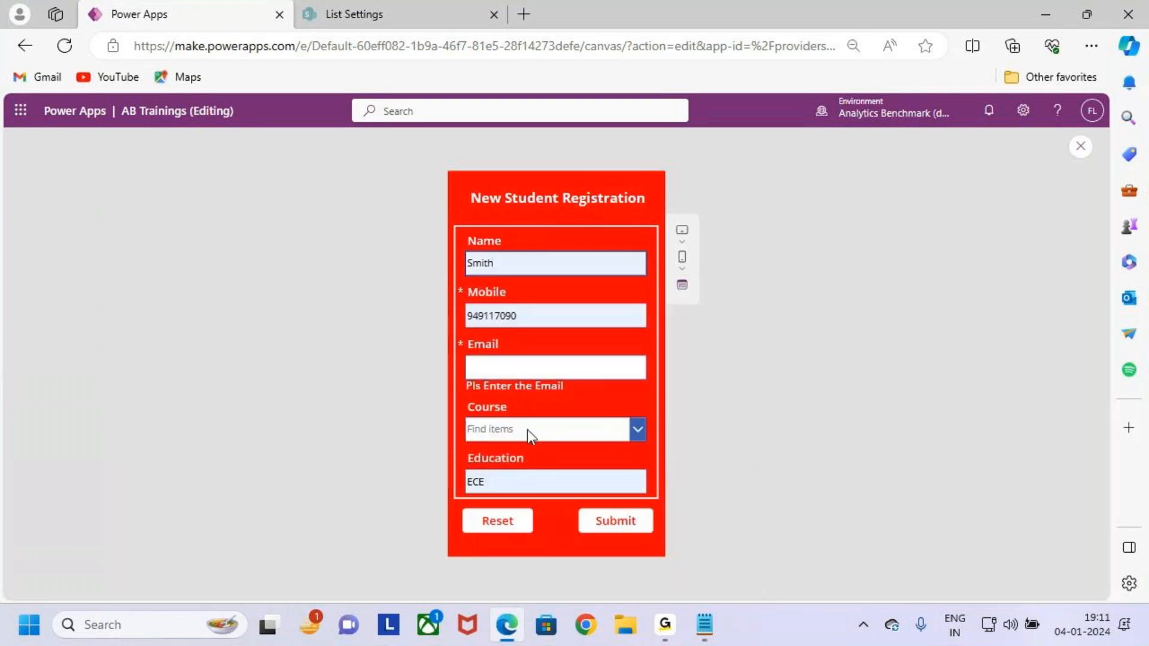
click(557, 368)
click(574, 427)
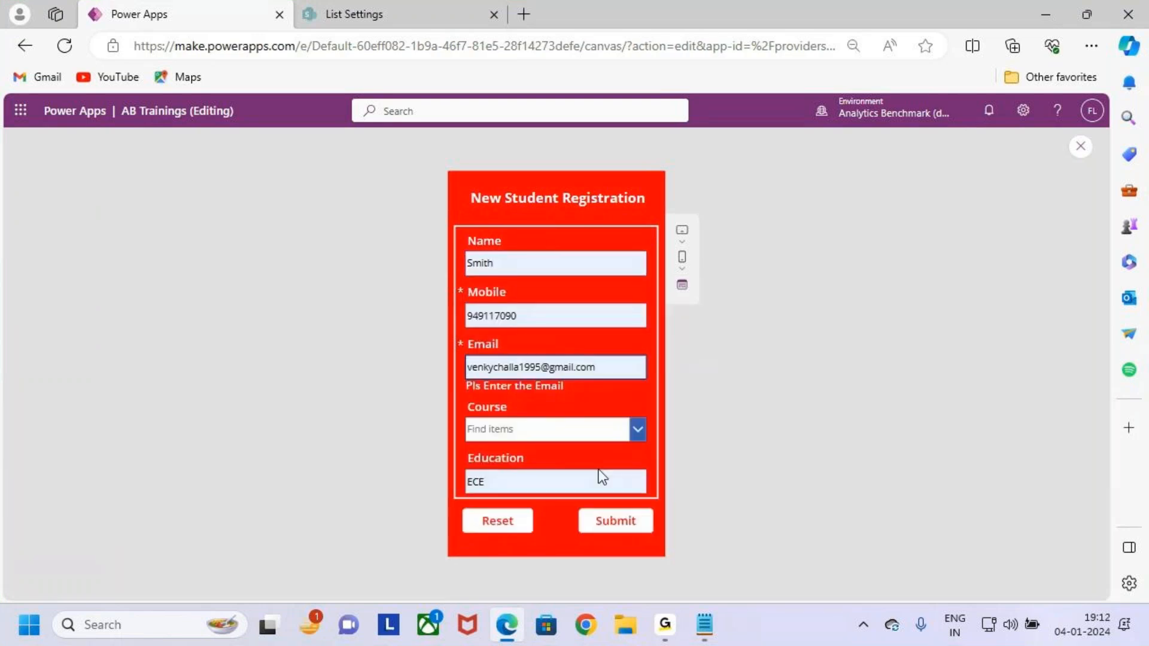
click(637, 429)
click(573, 476)
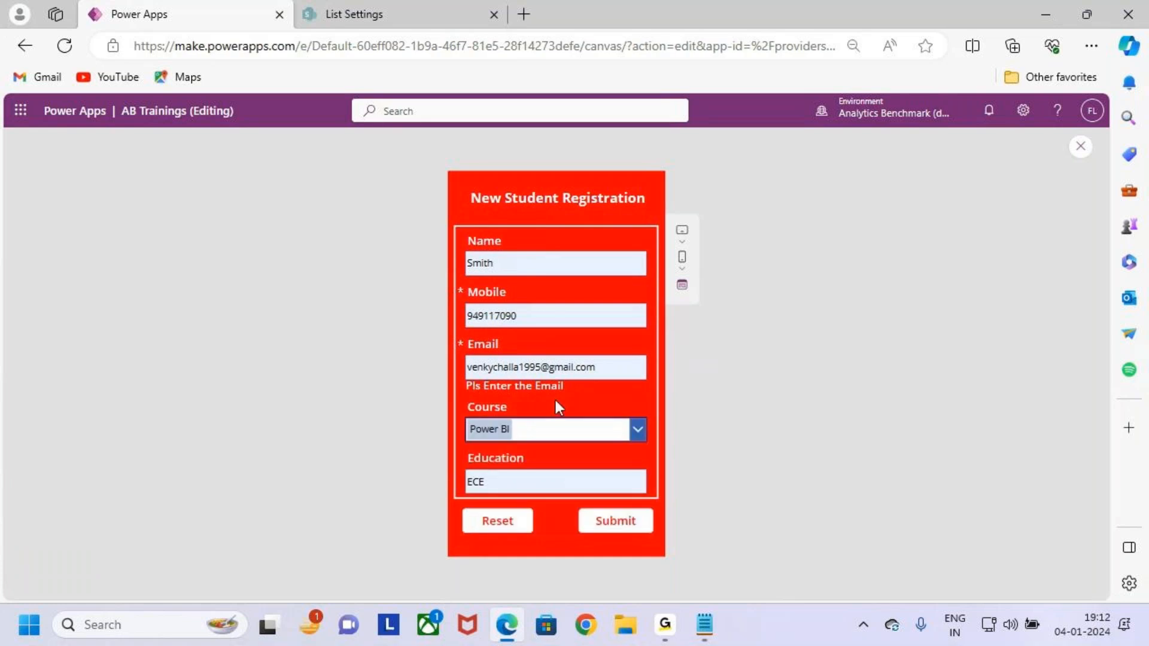
click(626, 523)
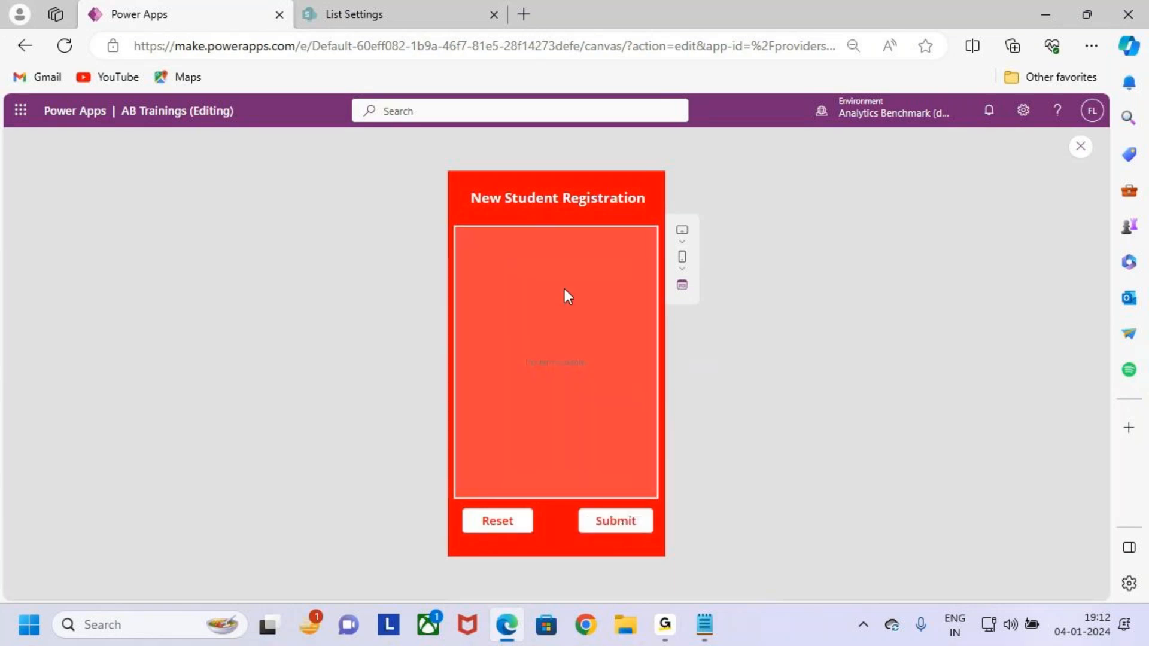
click(421, 13)
Open the Students list to confirm the new Power BI / ECE entry, then return to Power Apps.
scroll(263, 320, up, 10)
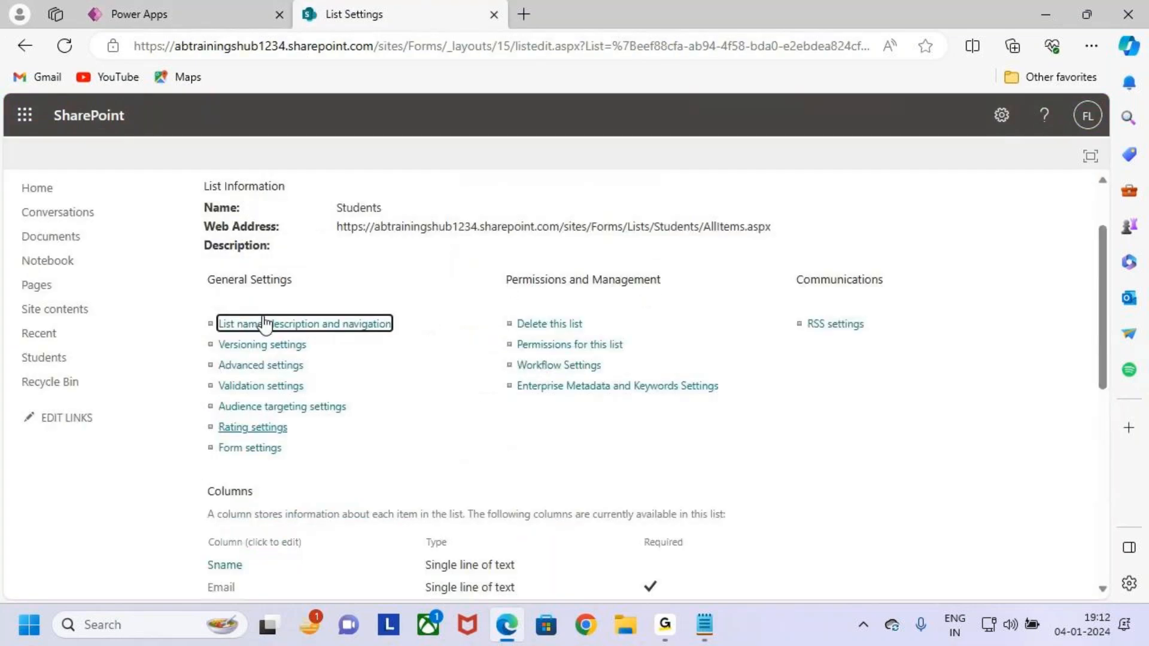
click(198, 242)
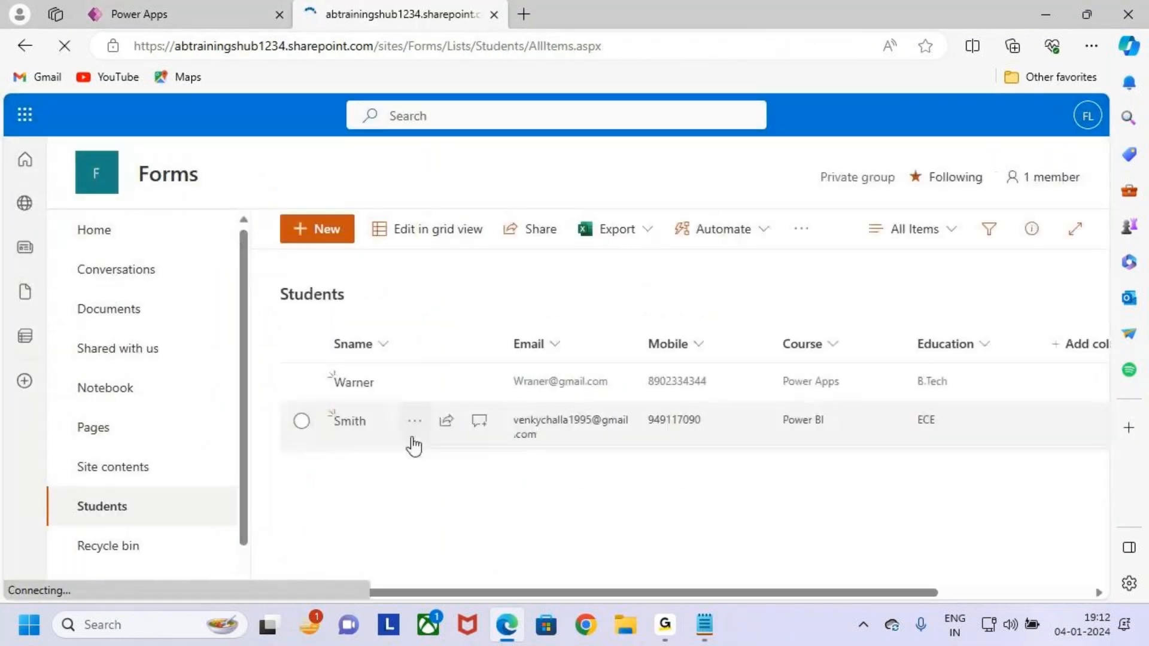
mouse_move(492, 407)
mouse_down()
mouse_move(772, 469)
mouse_move(984, 460)
mouse_up()
drag(814, 446, 880, 396)
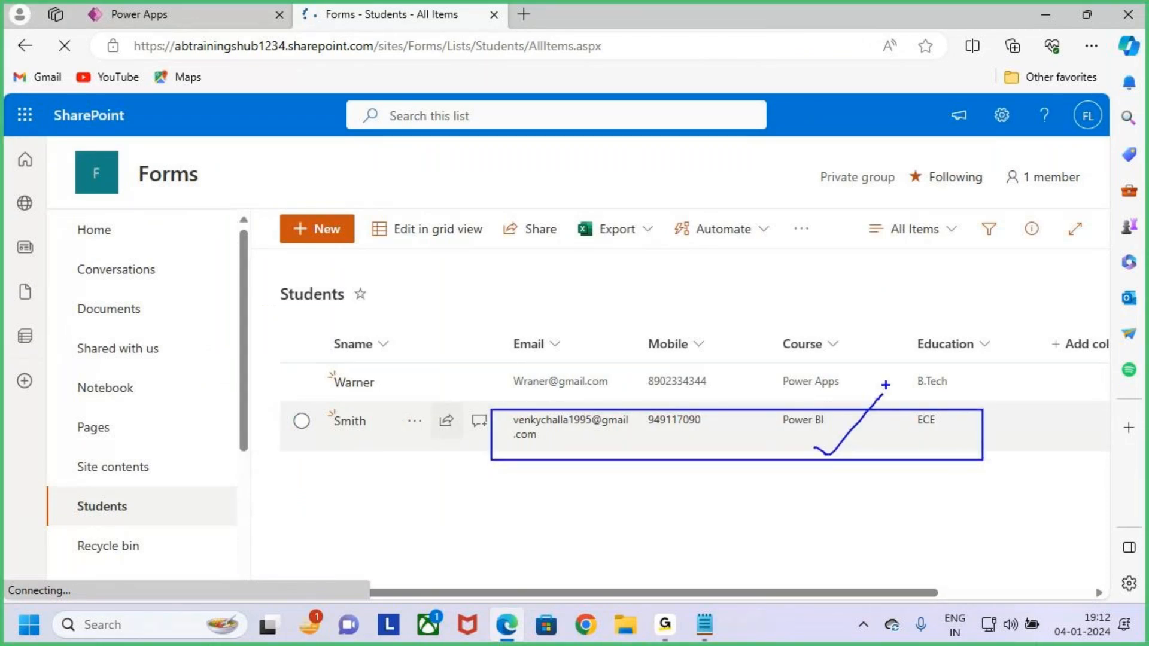
click(281, 15)
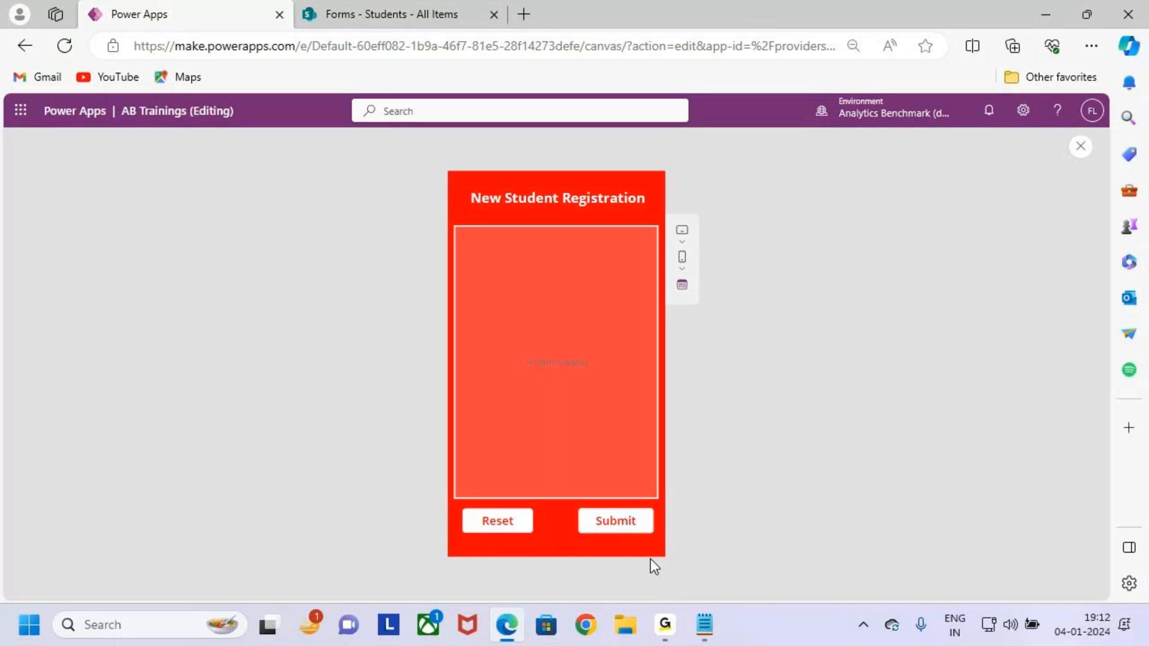
drag(569, 499, 663, 554)
drag(630, 530, 729, 435)
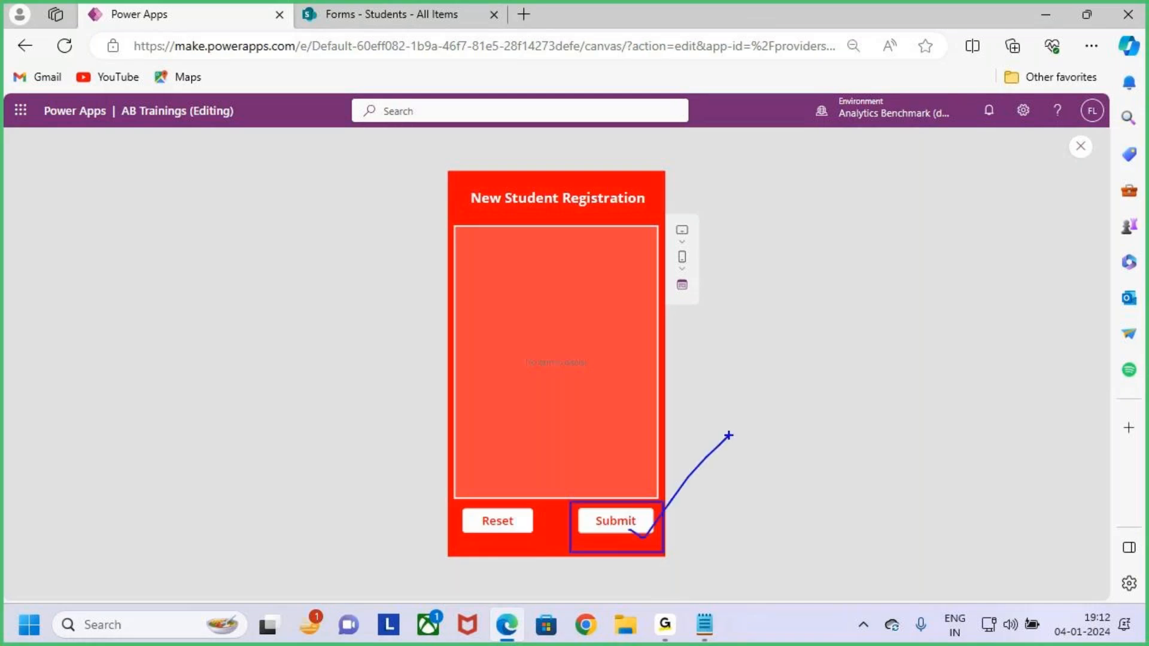
key(Escape)
key(ctrl+2)
mouse_move(666, 402)
mouse_down()
mouse_move(733, 405)
mouse_move(743, 443)
mouse_up()
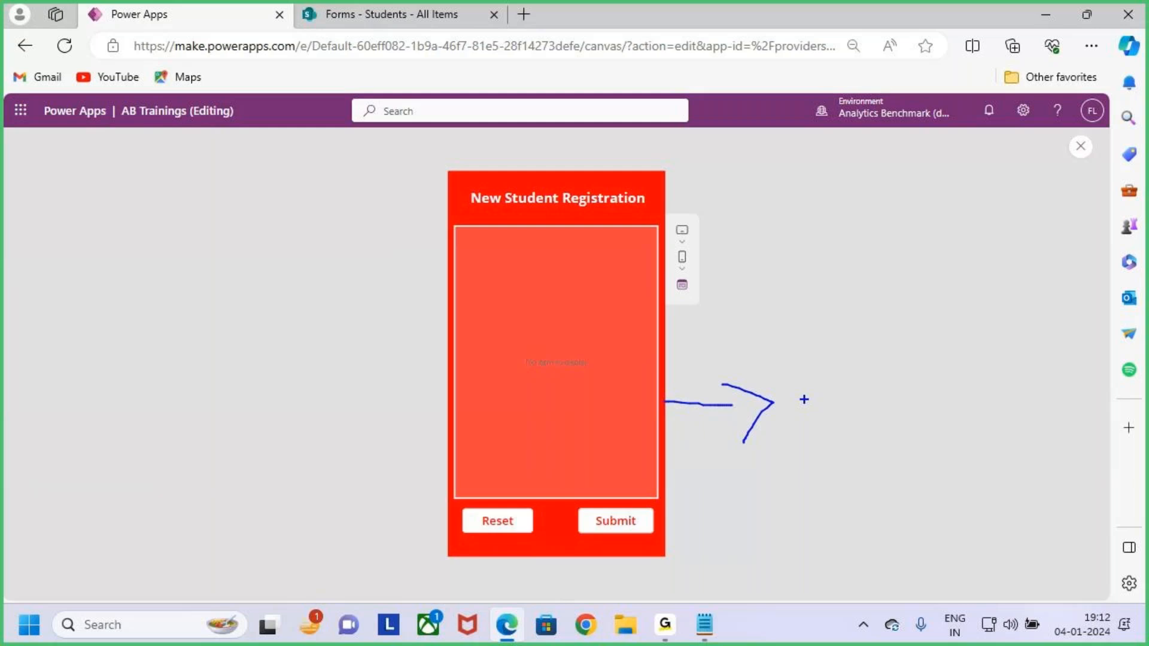
Exit the app preview and fit the whole canvas back into view.
key(Escape)
click(1081, 147)
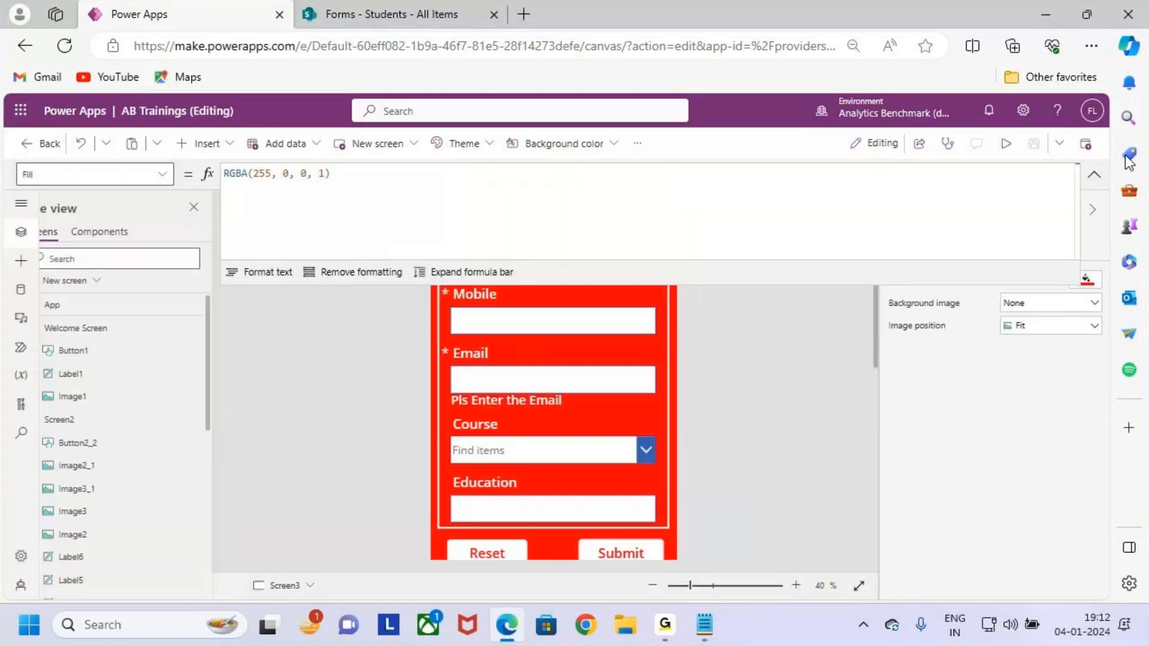
click(693, 419)
key(ctrl+2)
mouse_move(567, 497)
mouse_down()
mouse_move(649, 523)
mouse_move(683, 441)
mouse_up()
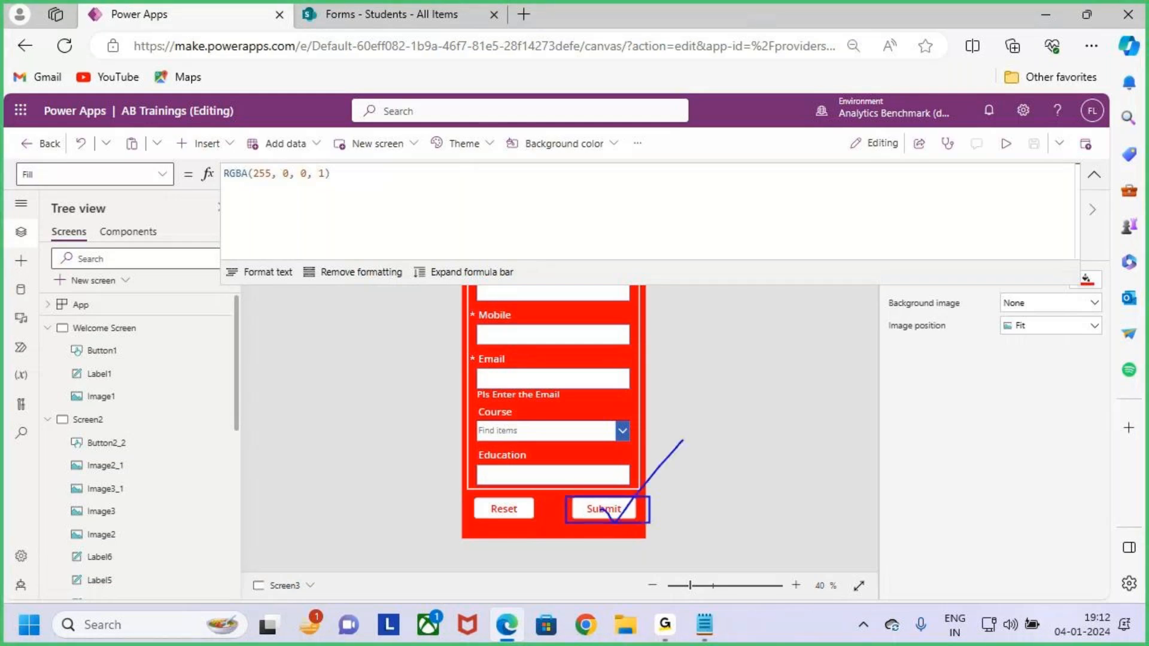
key(Escape)
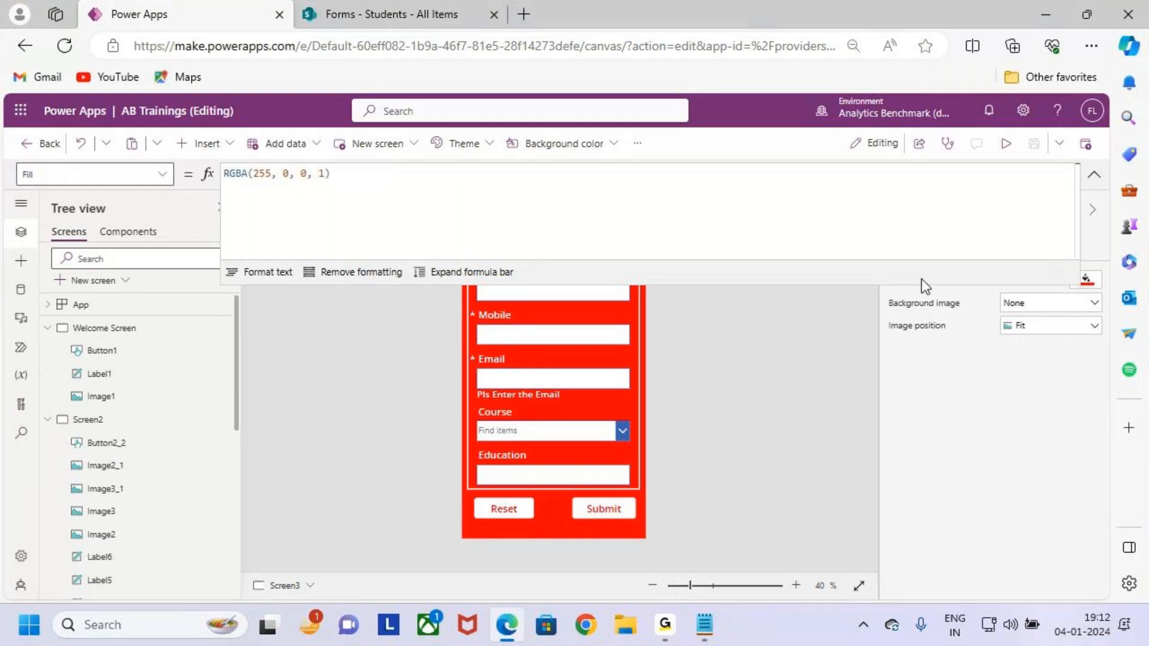
click(1087, 174)
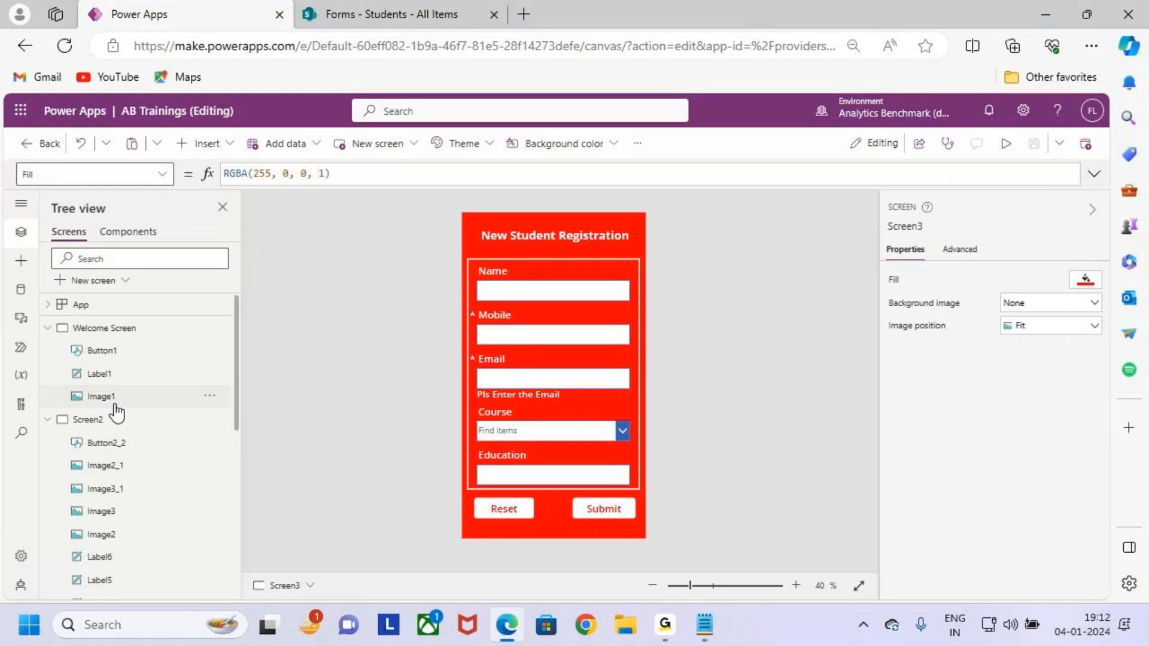
Collapse Welcome Screen, Screen2 and Screen3 in Tree view and add a blank Screen4.
click(47, 419)
click(47, 328)
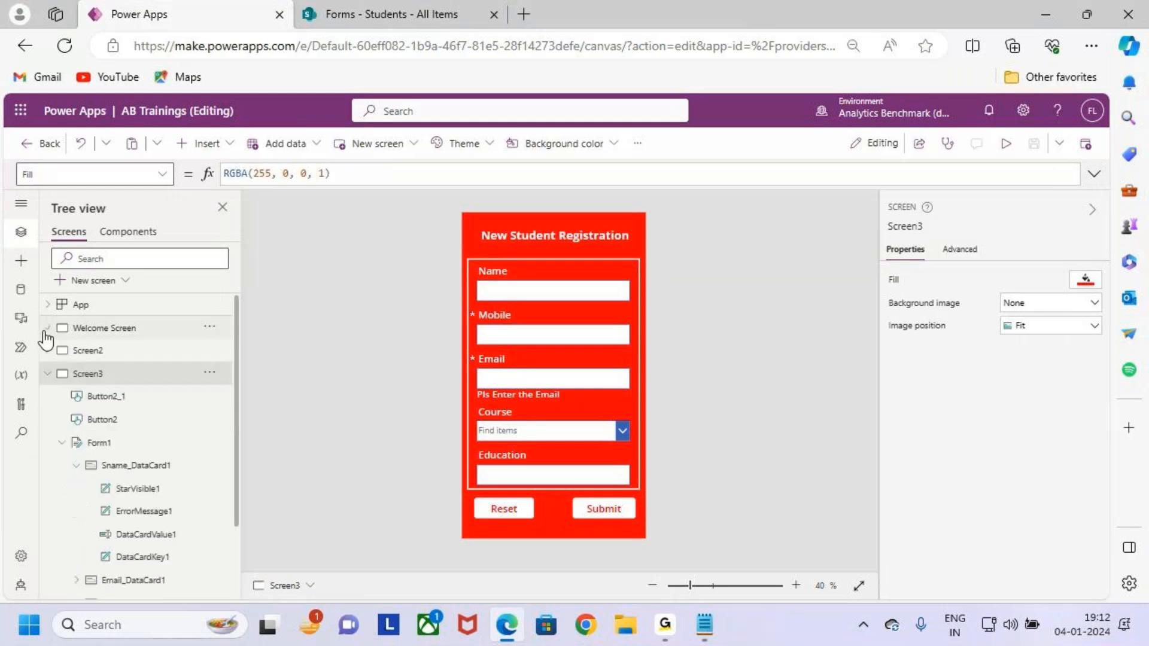
click(47, 374)
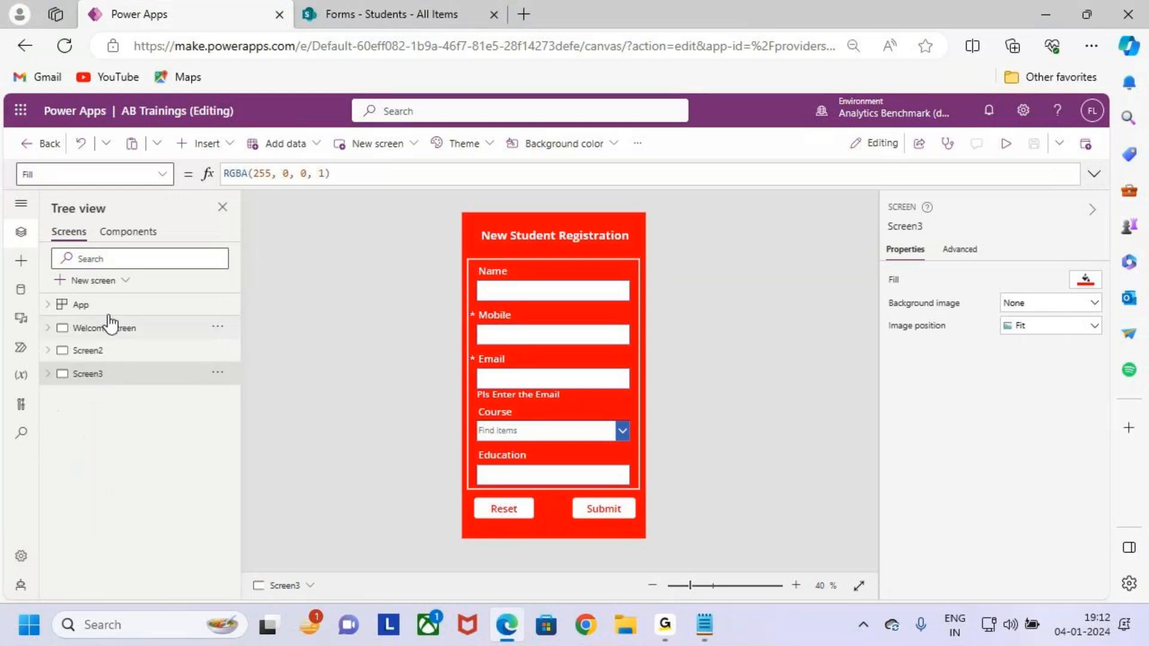
click(105, 284)
click(128, 395)
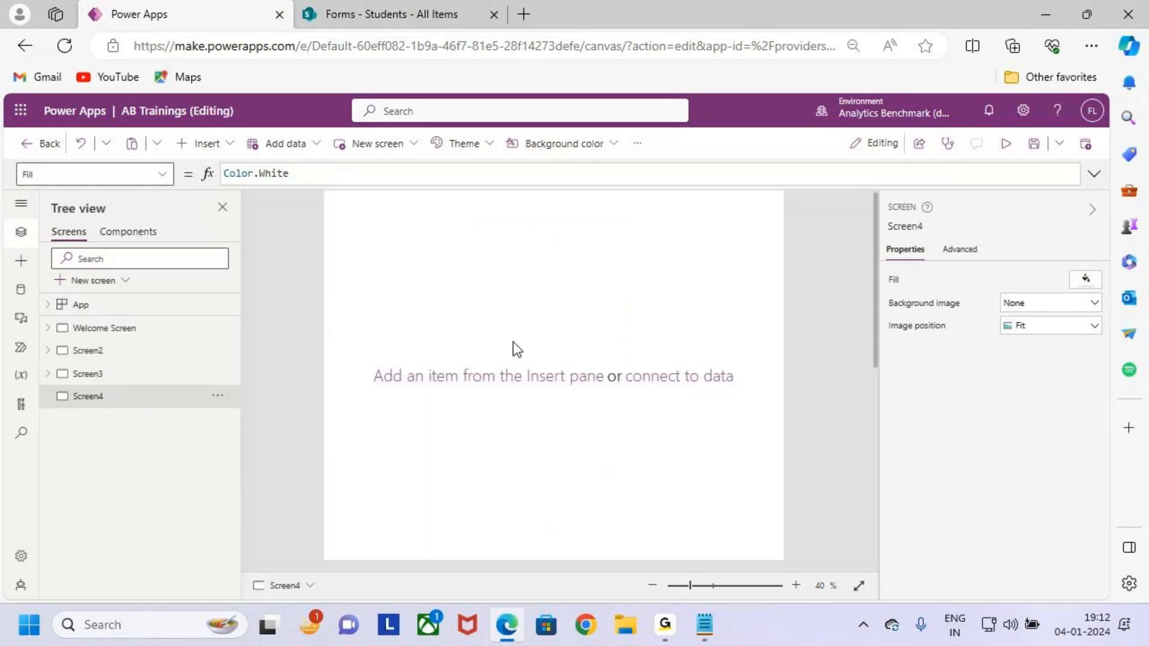
Set Screen4's background color to red.
scroll(513, 342, down, 2)
scroll(518, 340, up, 2)
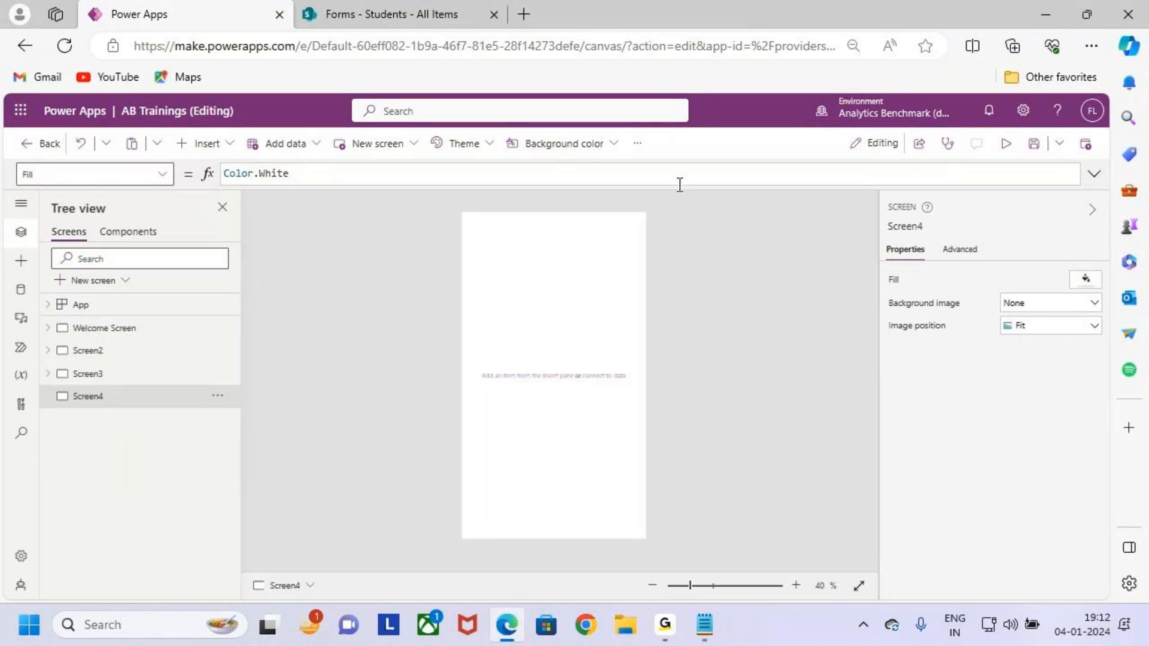
click(577, 145)
click(545, 377)
Insert a full-width text label across Screen4's middle, size 30, Semibold.
click(205, 143)
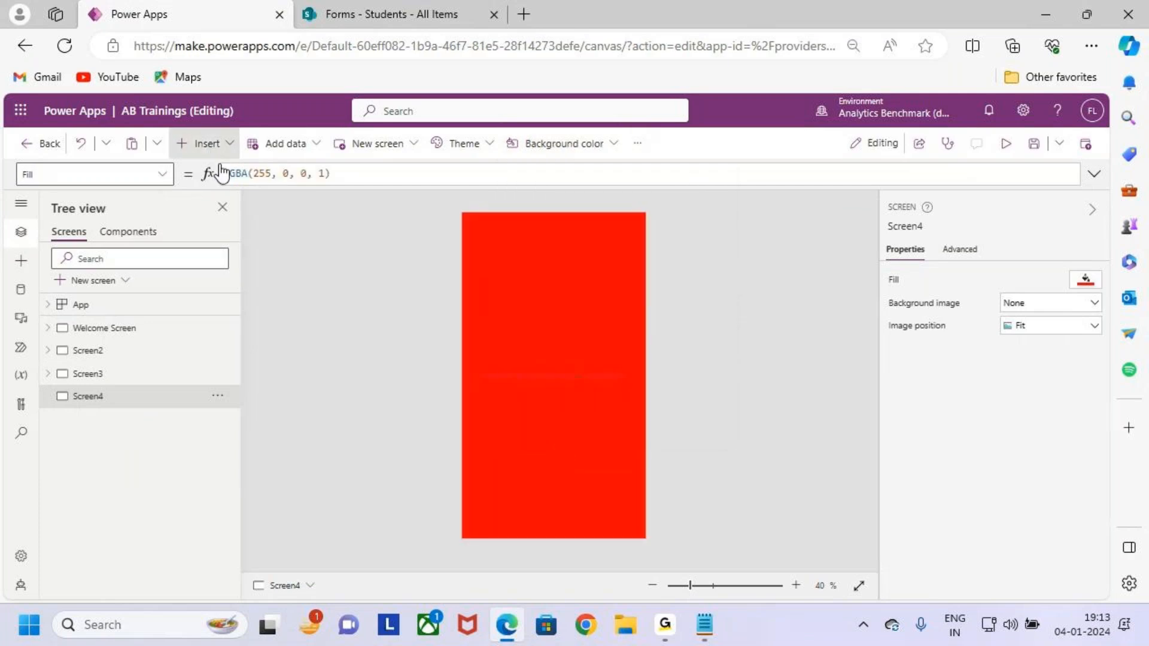
click(275, 204)
drag(556, 239, 560, 390)
drag(631, 361, 642, 362)
drag(467, 362, 459, 362)
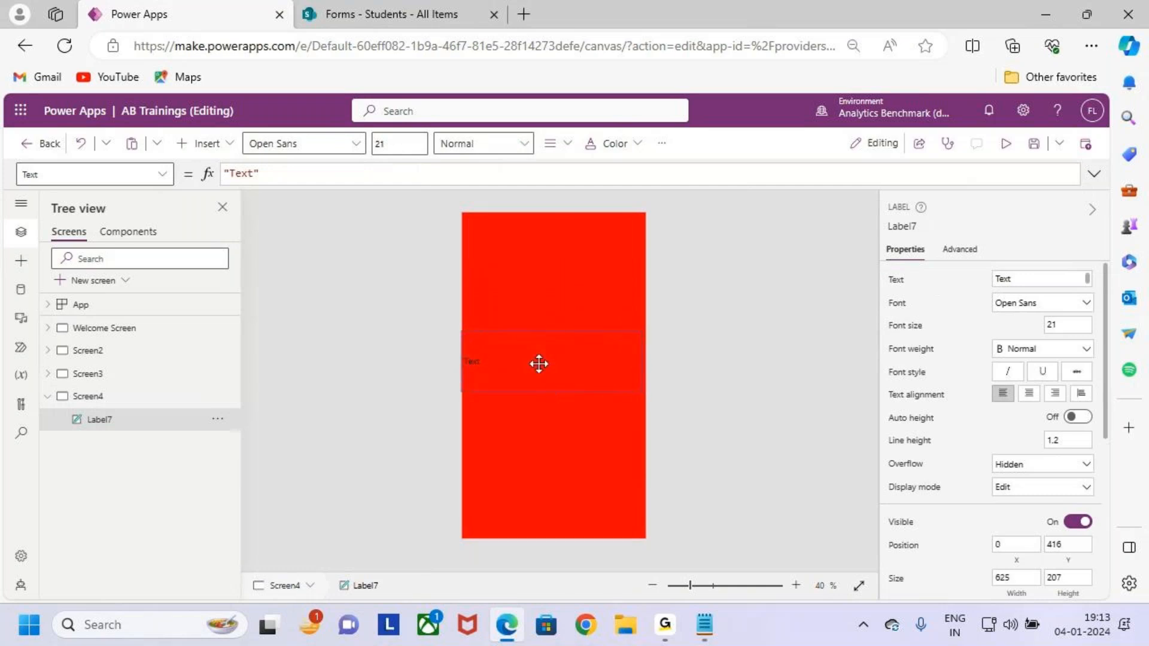
click(400, 145)
text(2)
text(30)
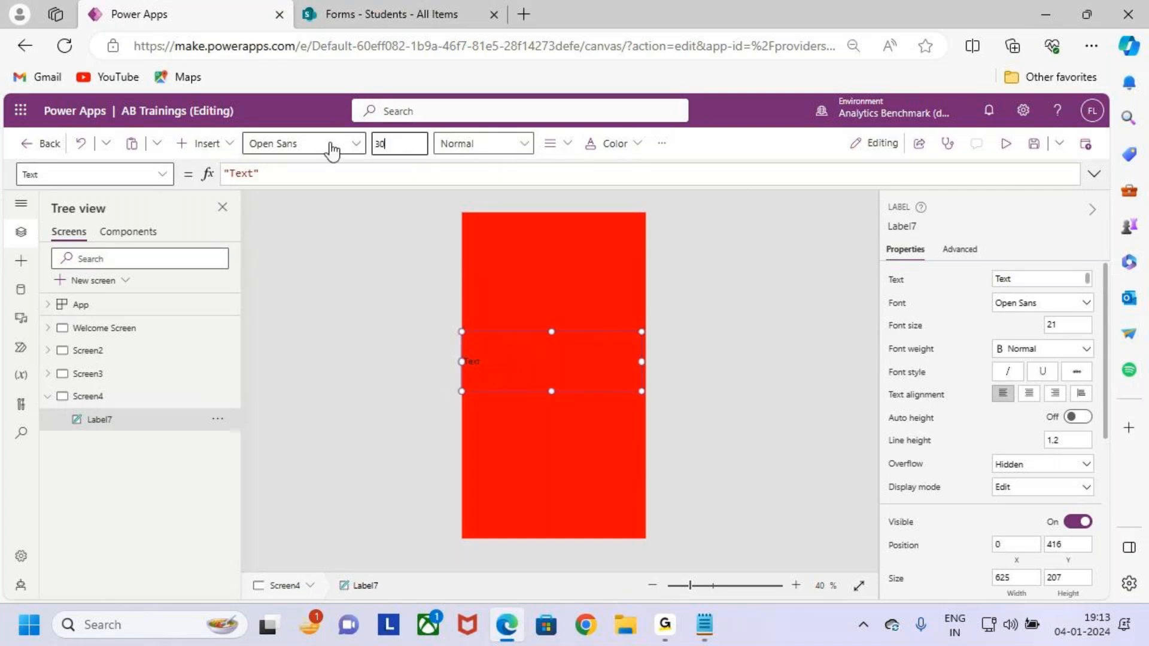
click(458, 144)
click(495, 189)
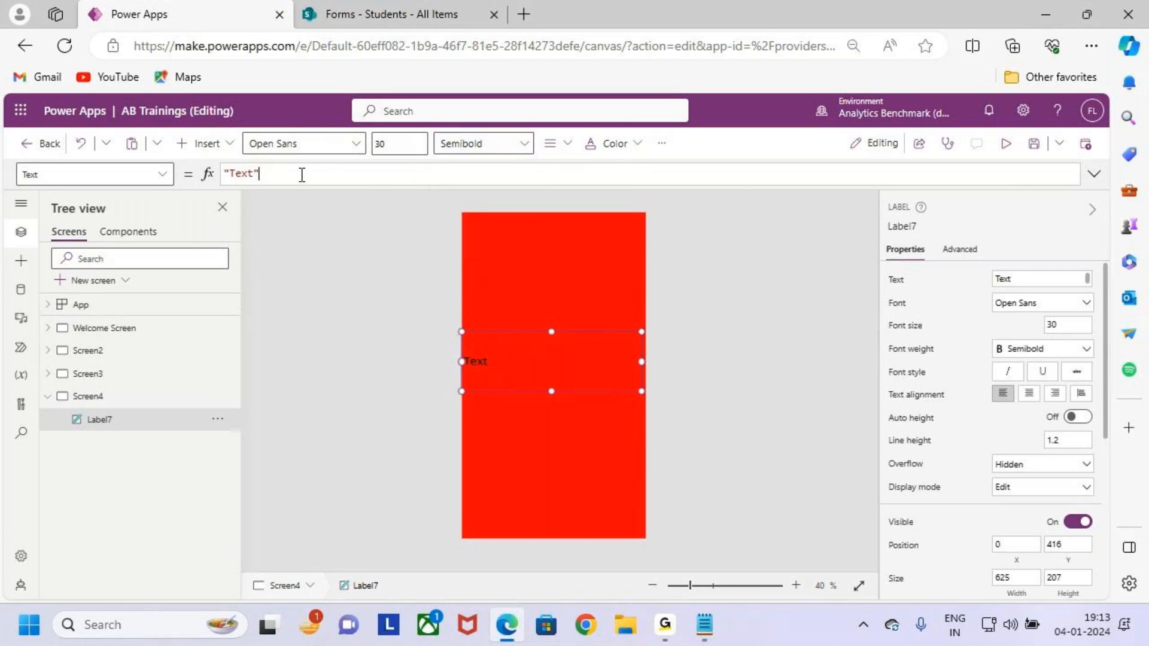
Change the label's text to 'Registration is Completed Successfully'.
click(280, 173)
double_click(245, 173)
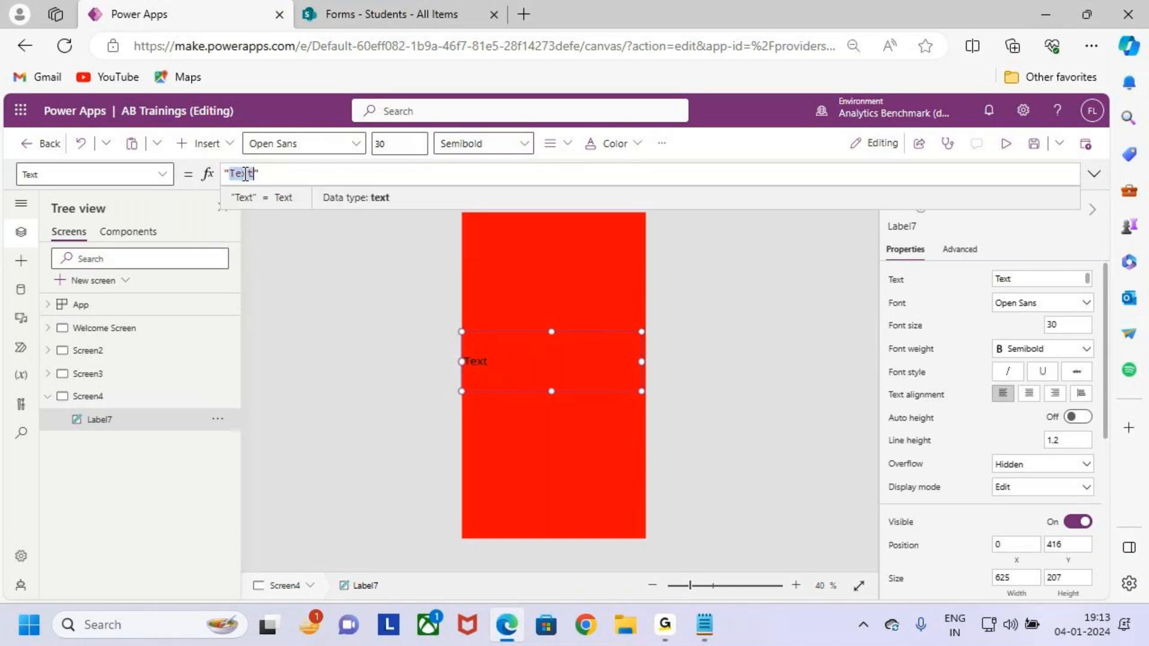
text(Regis)
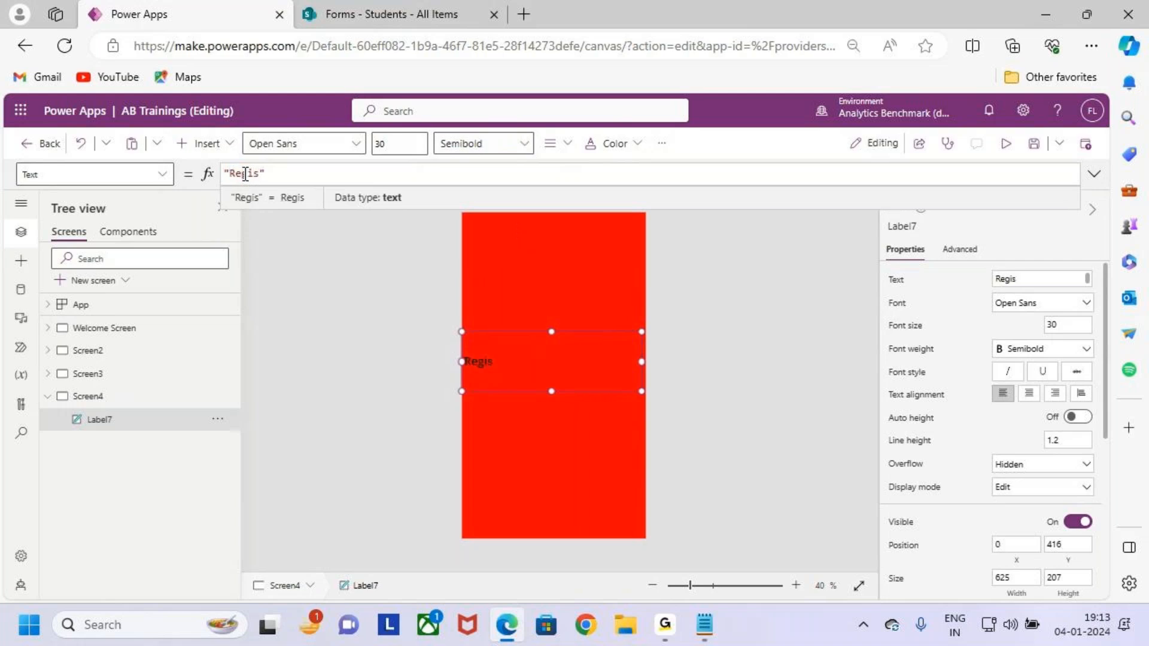
text(tration is Co)
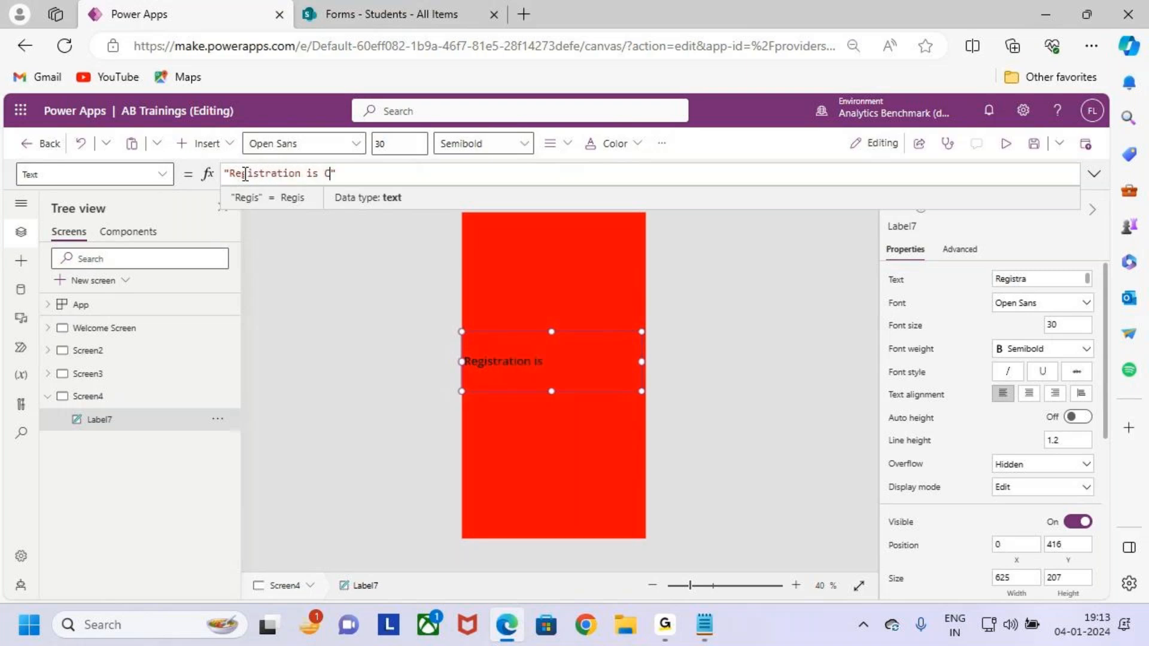
key(BackSpace)
key(BackSpace)
key(BackSpace)
key(BackSpace)
key(BackSpace)
key(BackSpace)
key(BackSpace)
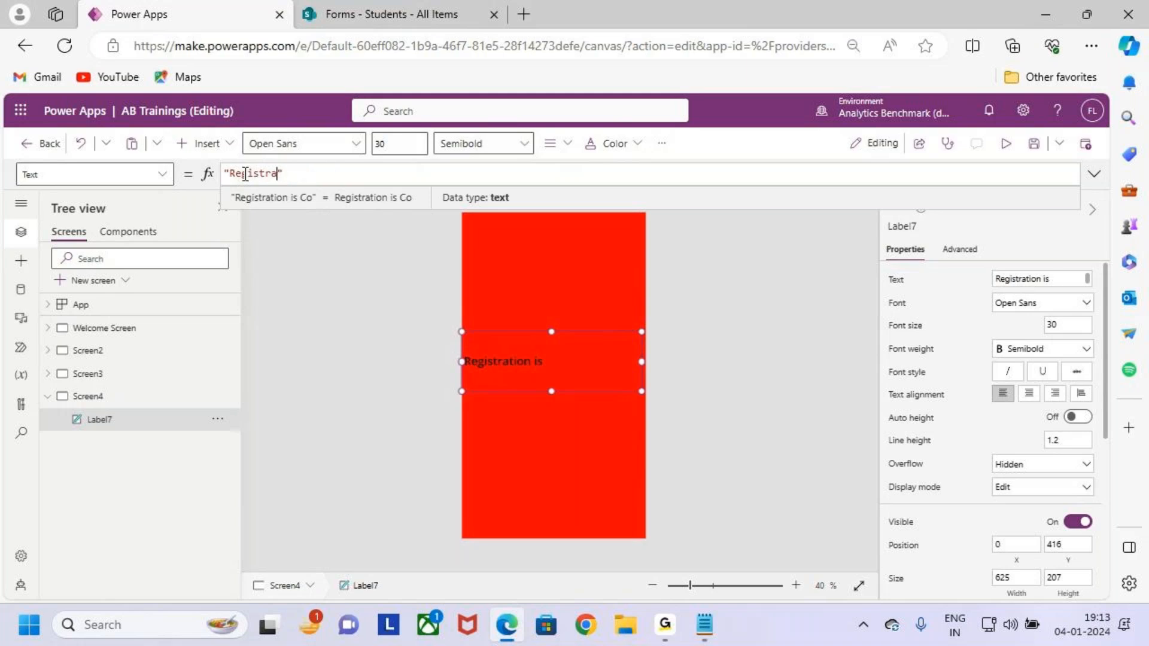
text(n is Compl)
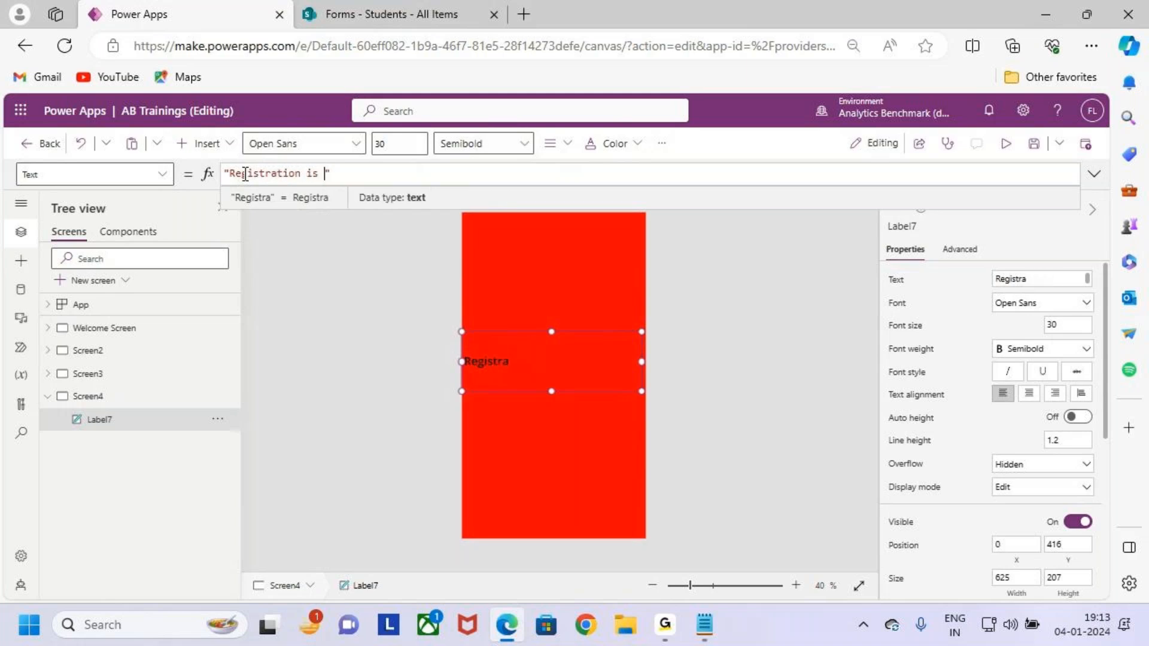
text(eted Succ)
text(essfu)
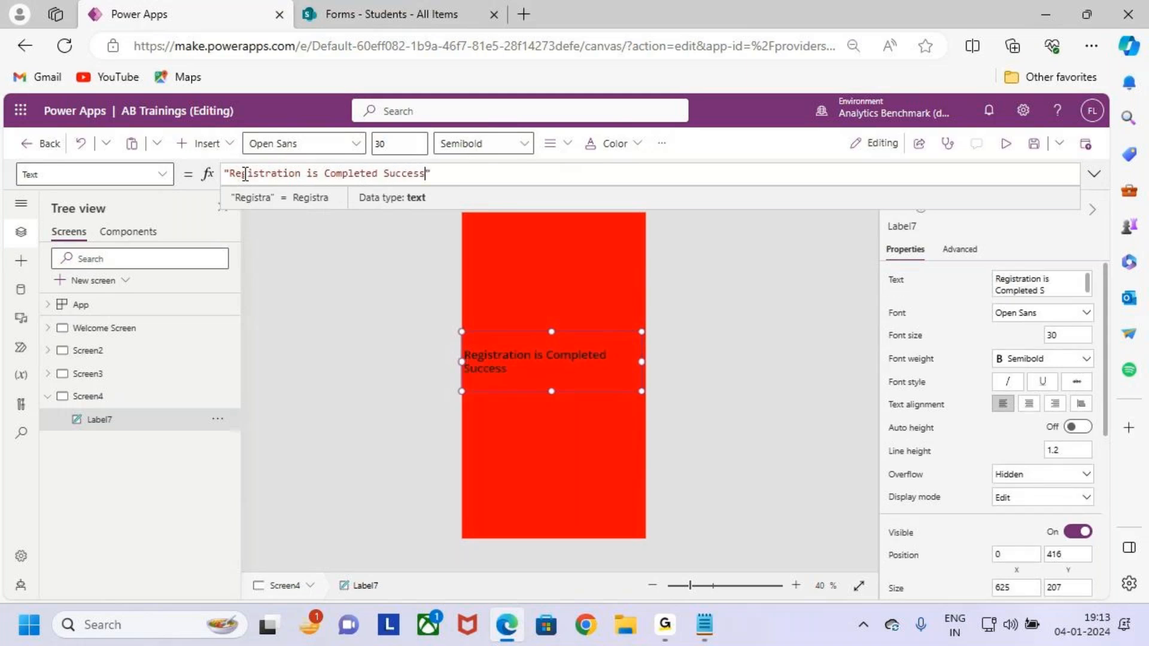
text(lly)
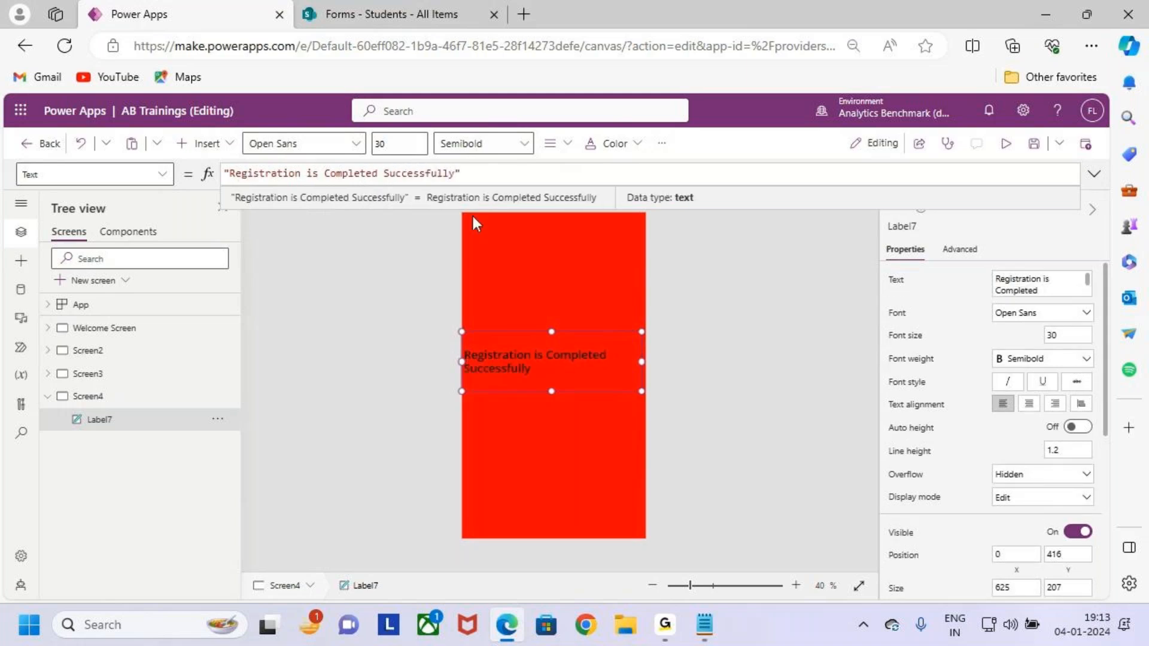
Set the success label's font size to 24 and its weight to Bold.
click(412, 144)
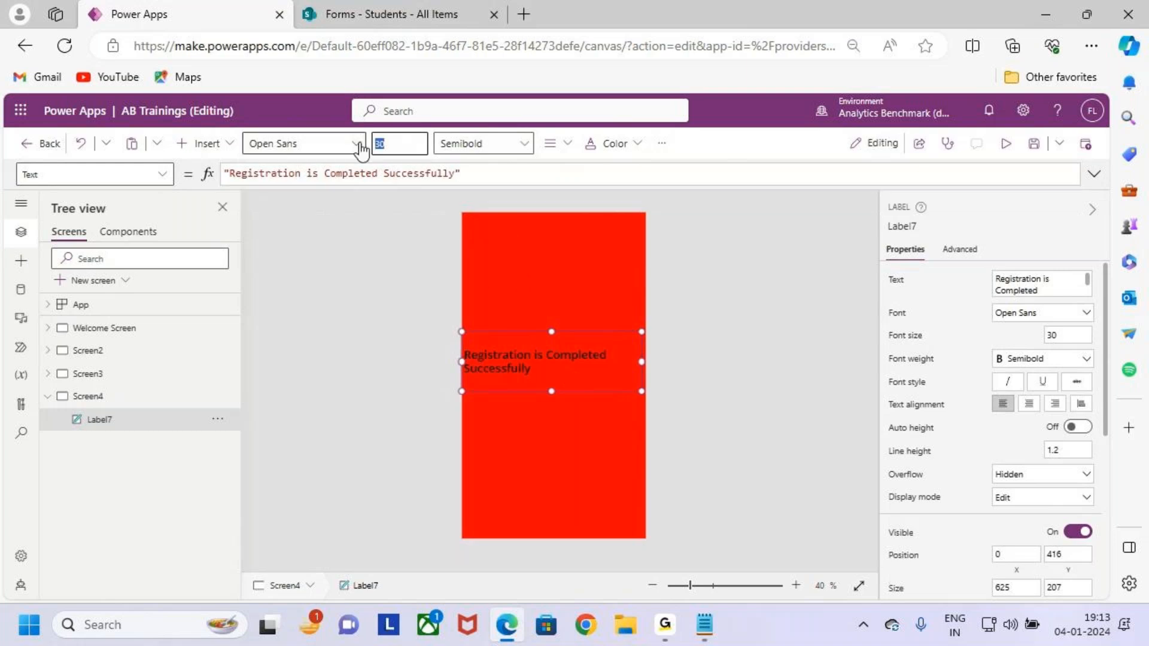
text(1)
click(396, 143)
text(26)
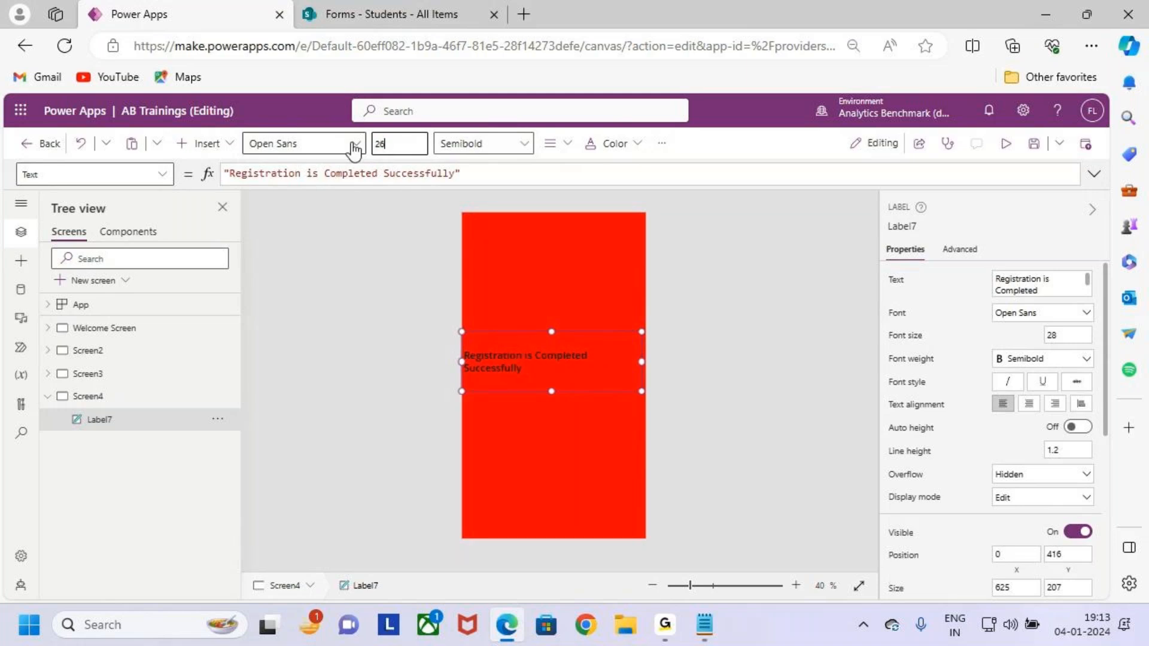
key(BackSpace)
text(4)
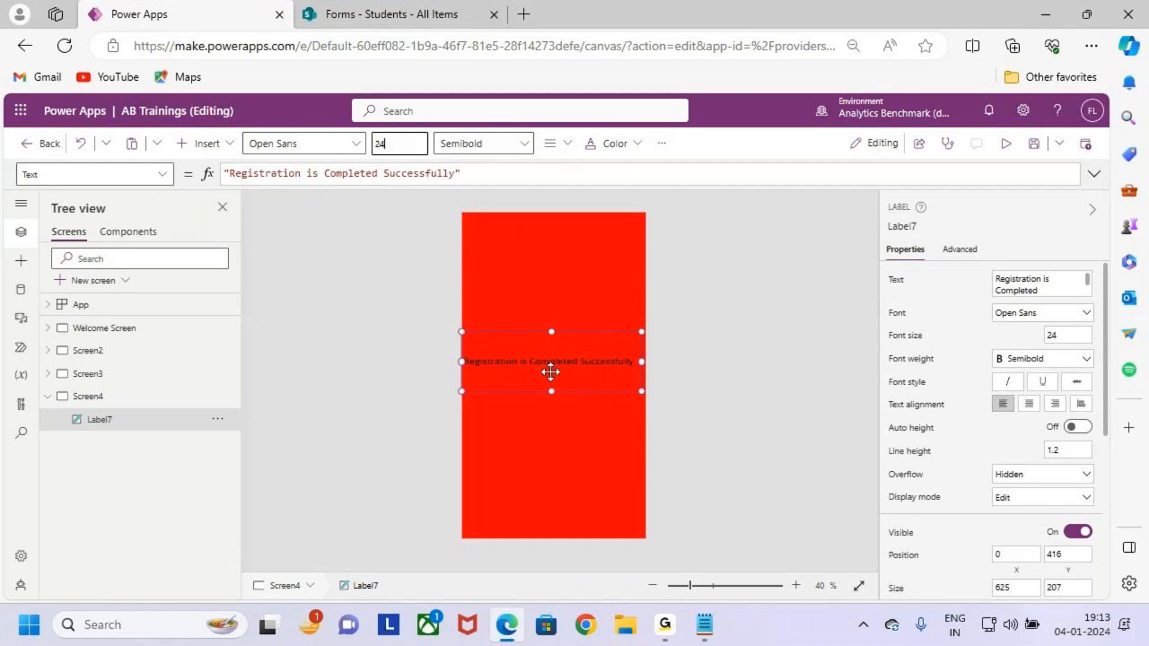
click(502, 144)
click(500, 173)
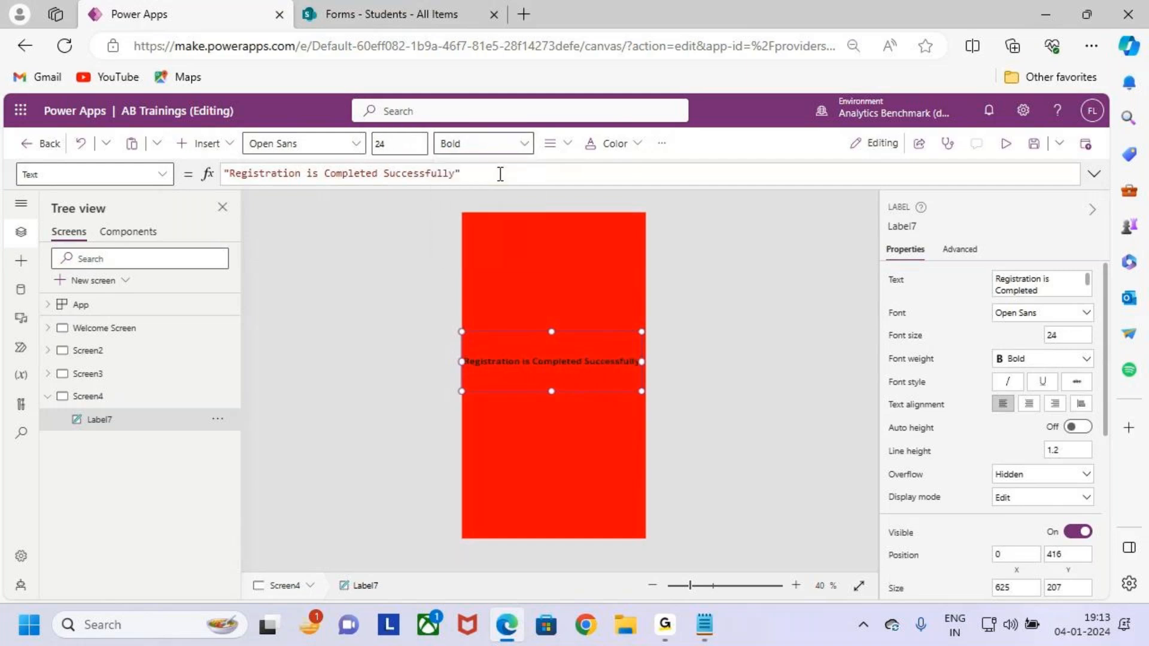
Make the label text white and check it on the red background.
click(614, 143)
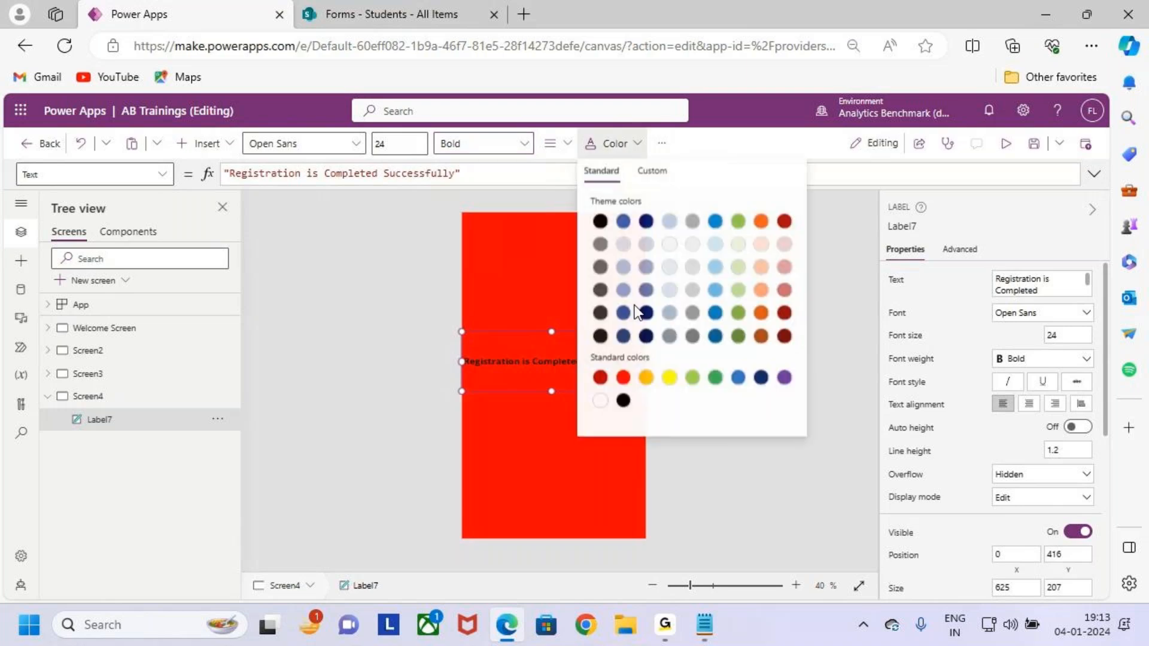
click(602, 402)
click(585, 395)
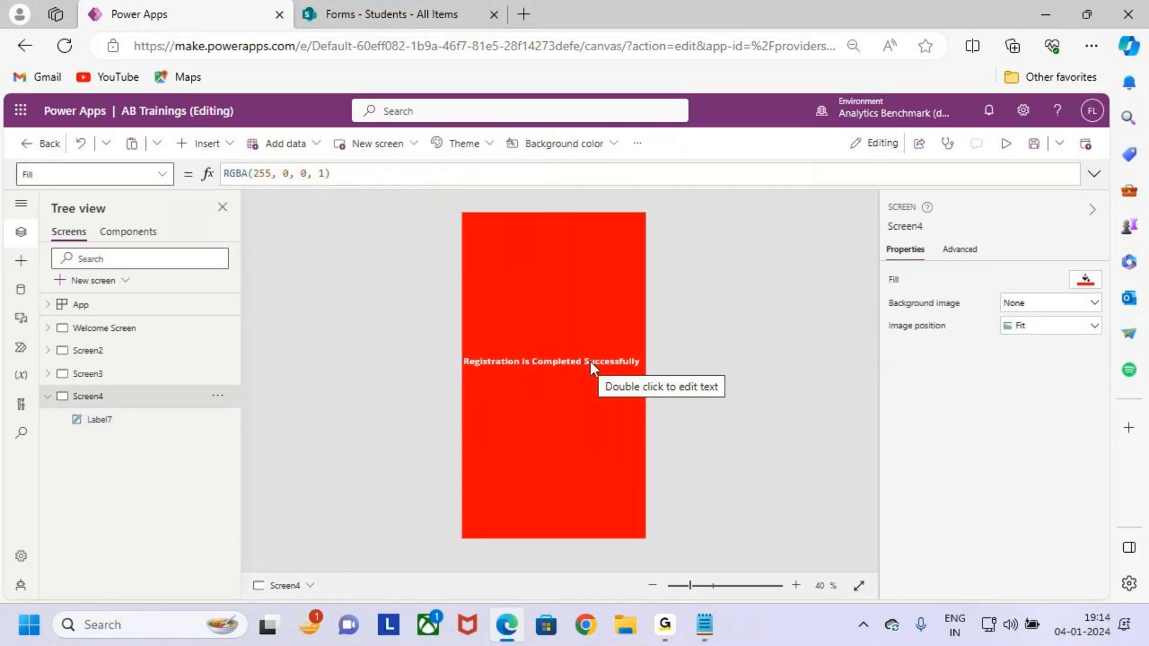
click(585, 361)
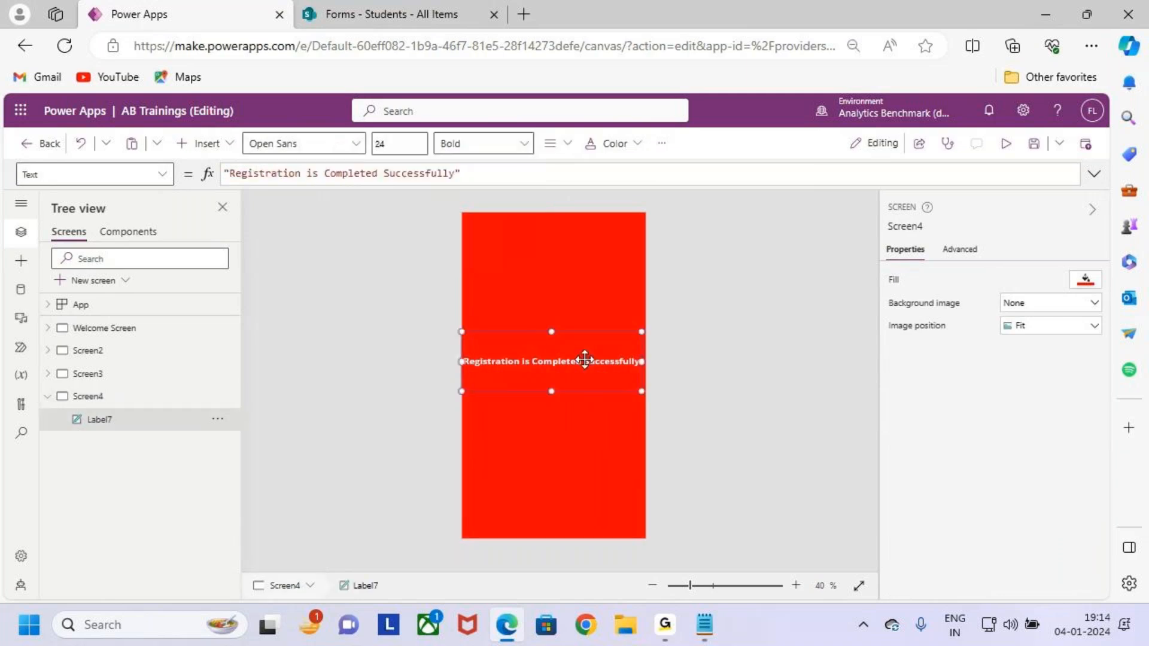
click(585, 508)
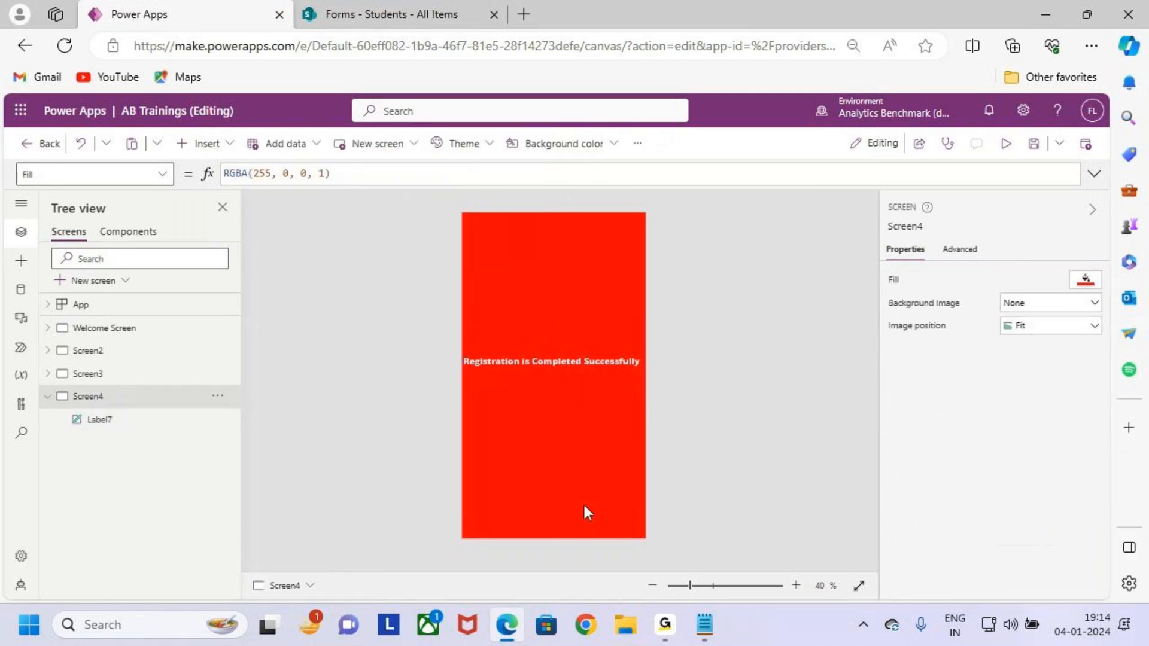
Go back to the Screen3 registration form and select its Submit button.
click(128, 374)
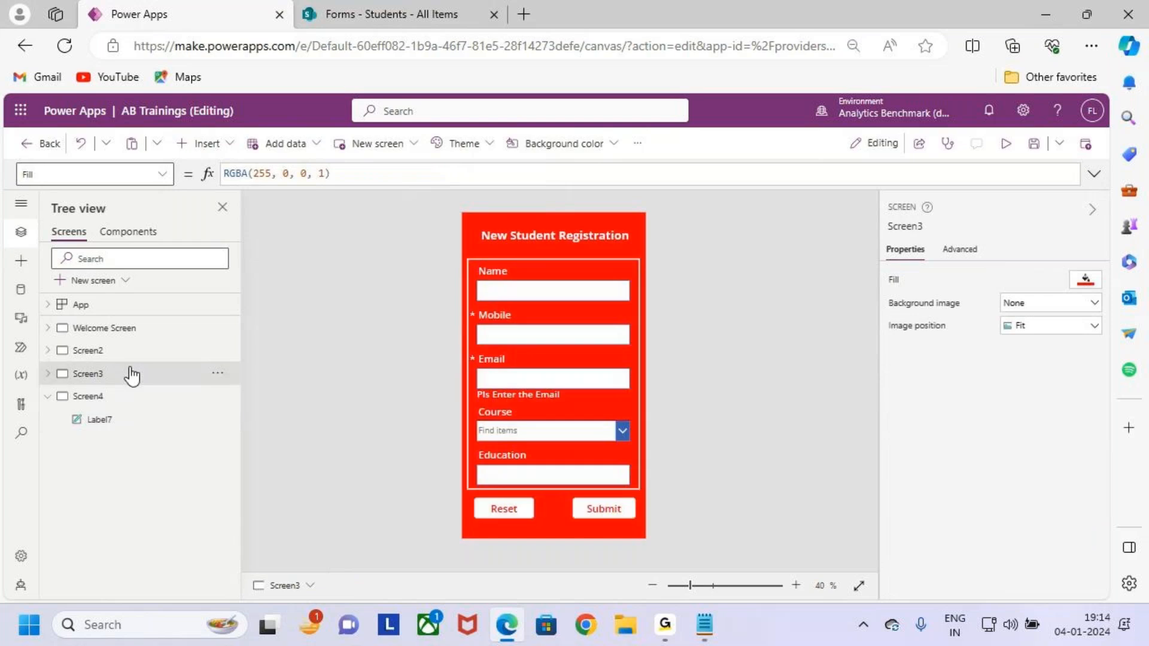
key(ctrl+2)
drag(566, 493, 638, 527)
drag(623, 507, 708, 441)
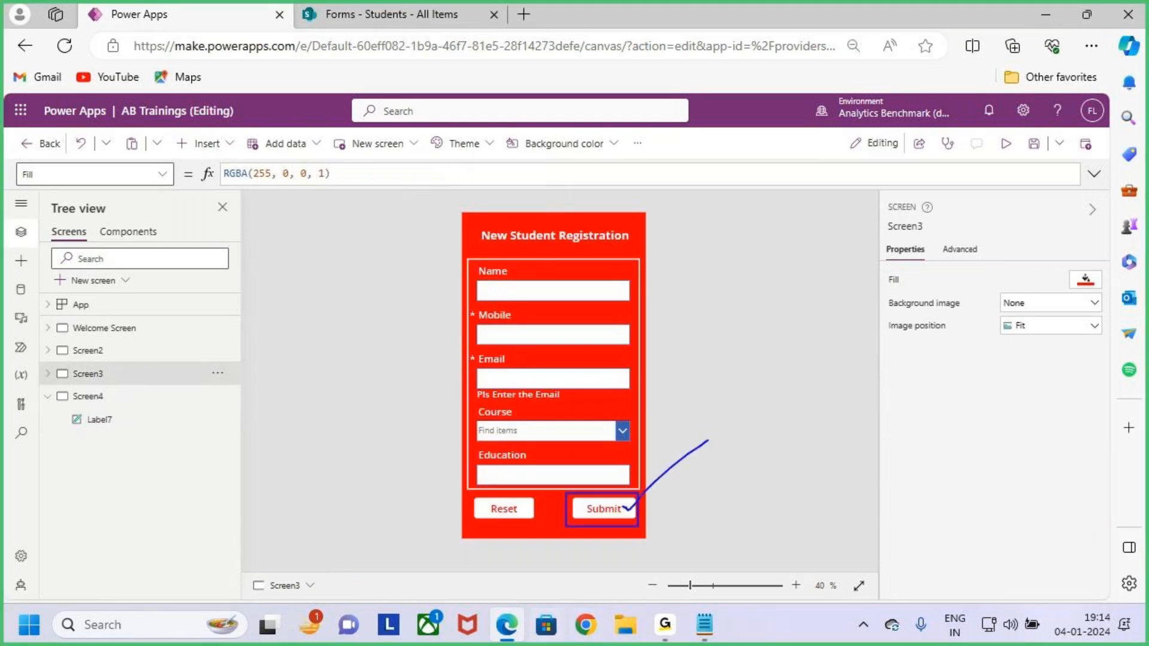
key(Escape)
click(111, 397)
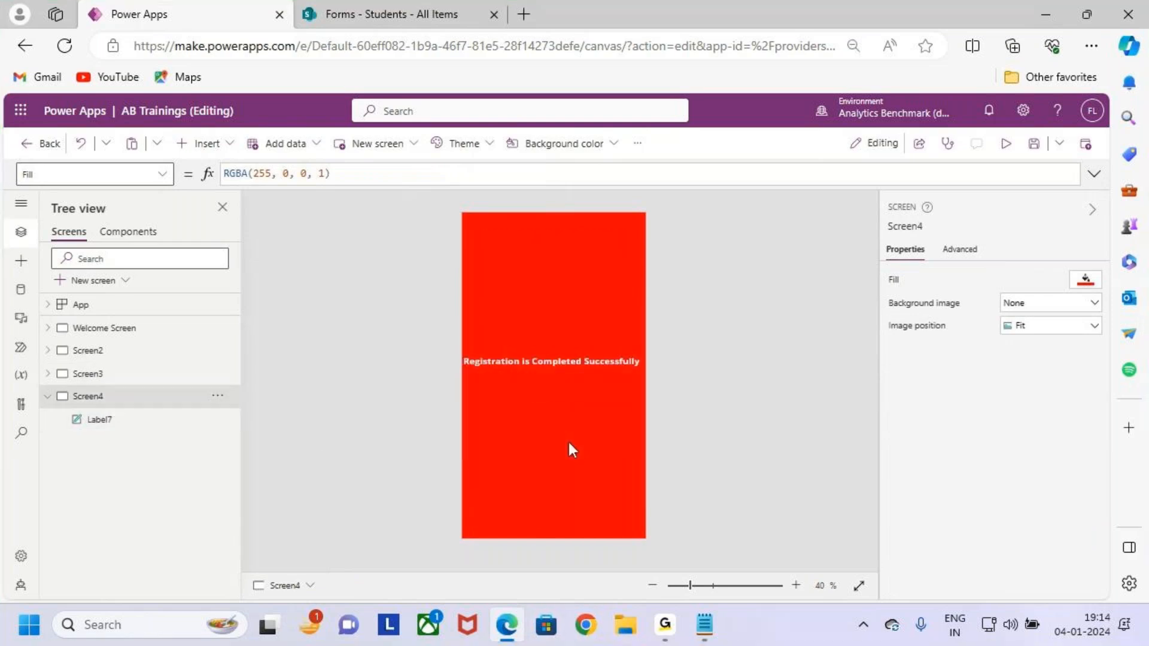
click(105, 374)
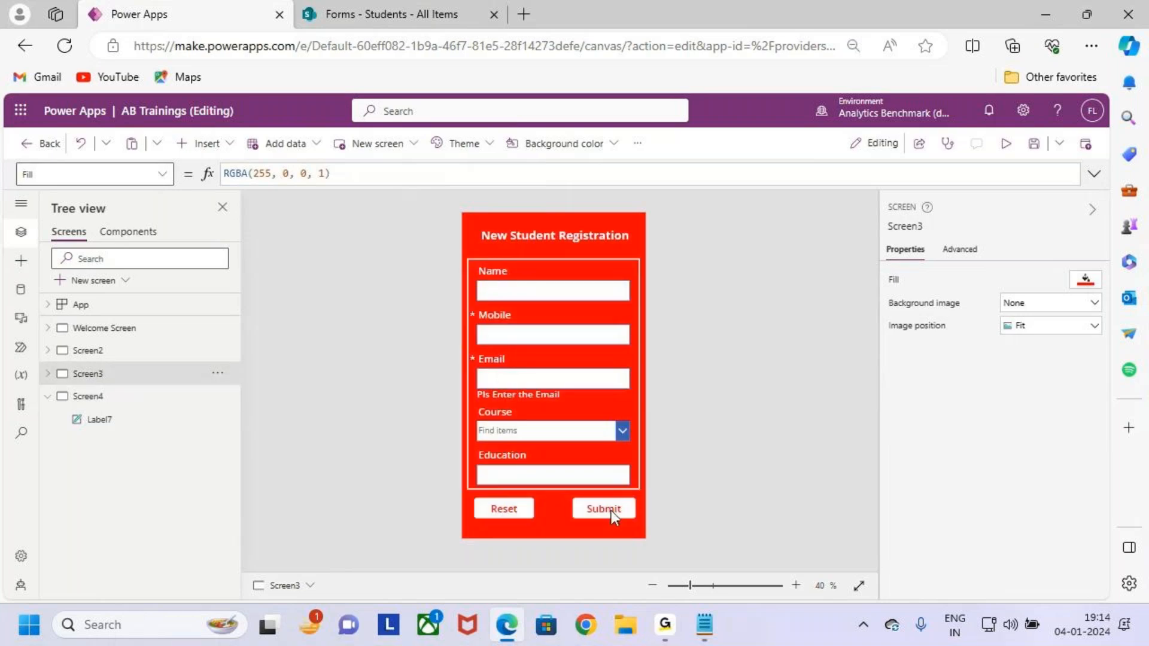
click(610, 510)
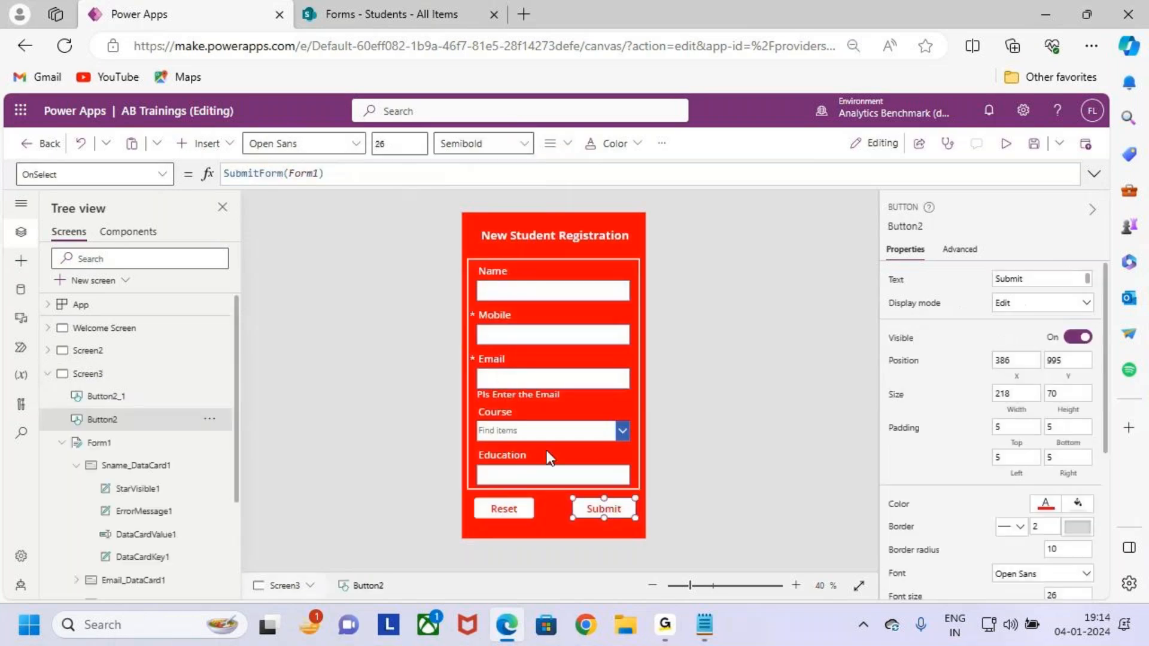
Append ';' and Navigate(Screen4) on a new line to the Submit OnSelect formula.
click(1093, 175)
text(;)
key(shift+Return)
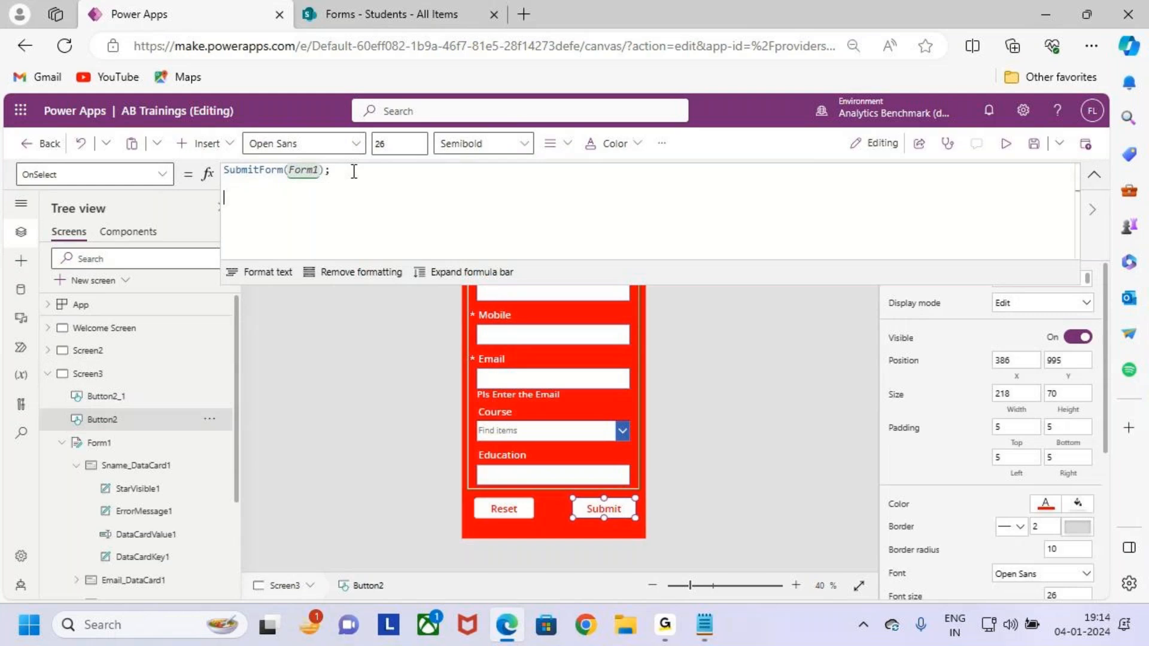
text(na)
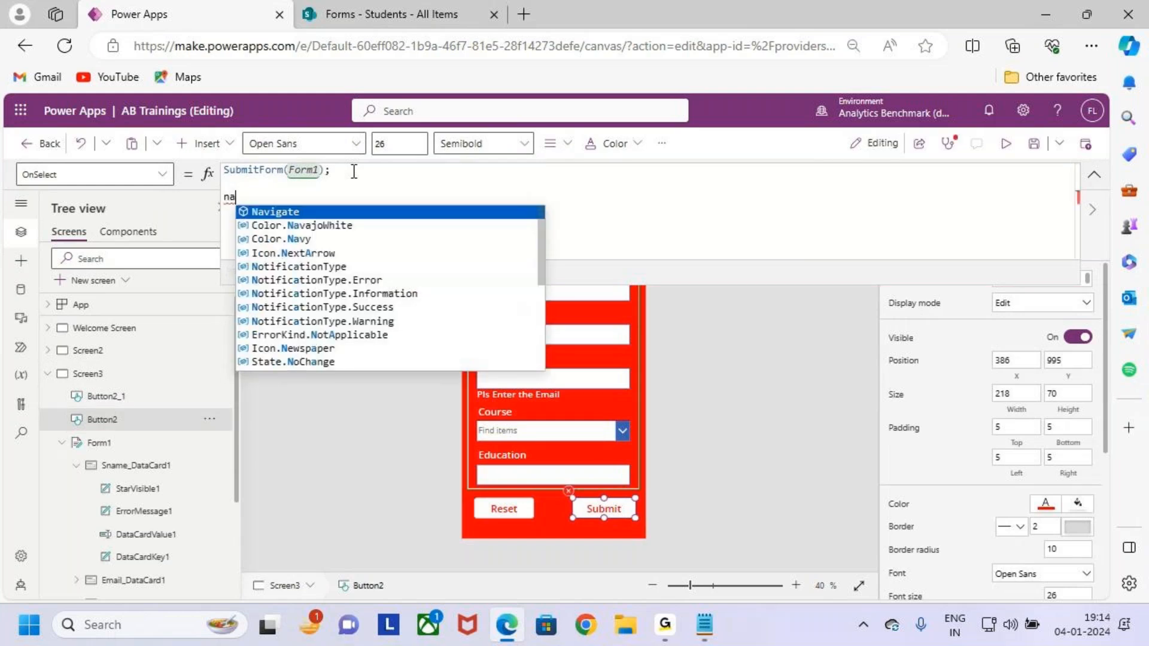
text(v)
key(Tab)
text(()
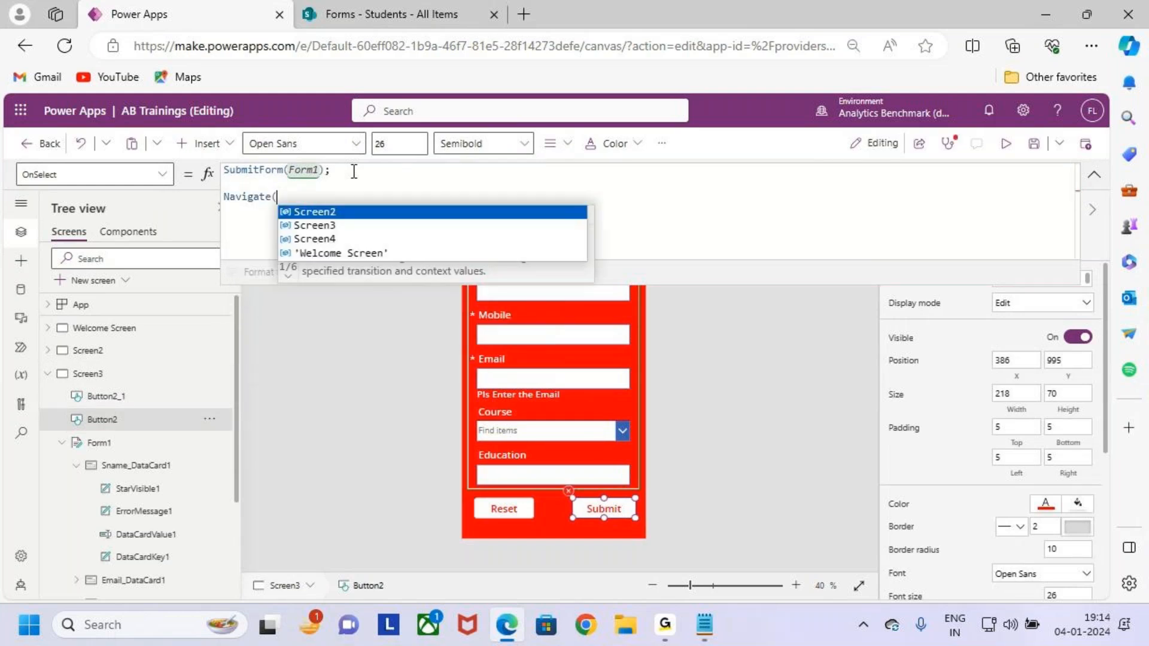
key(Down)
key(Down)
key(Tab)
text())
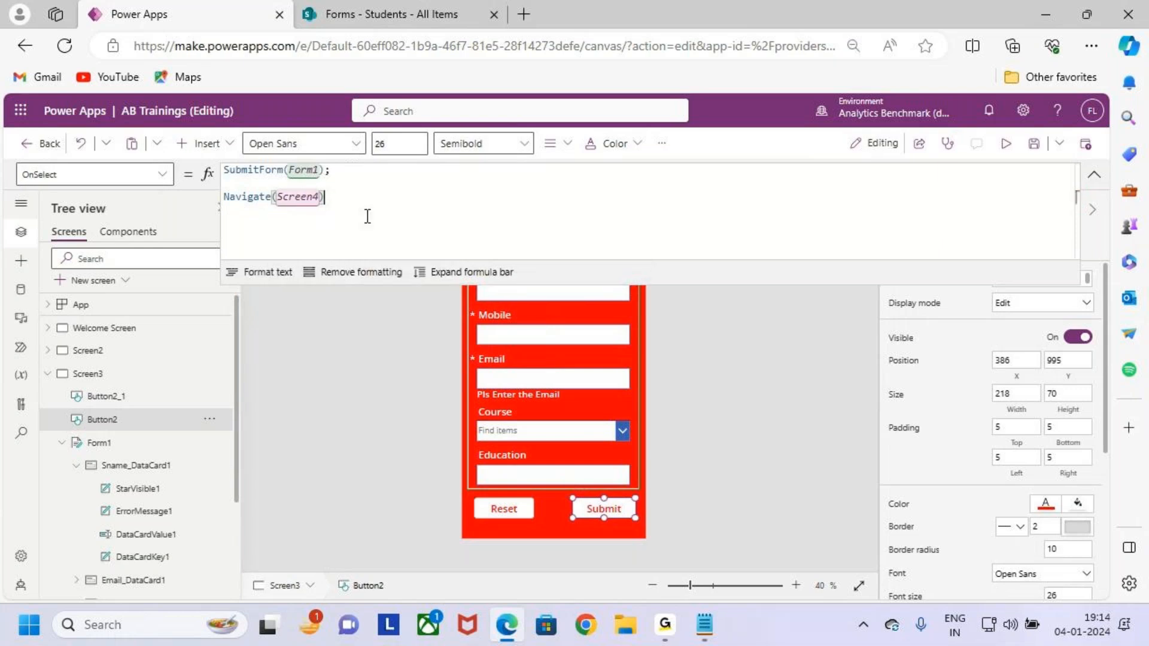
Start a preview of the app from the Welcome Screen.
click(1005, 148)
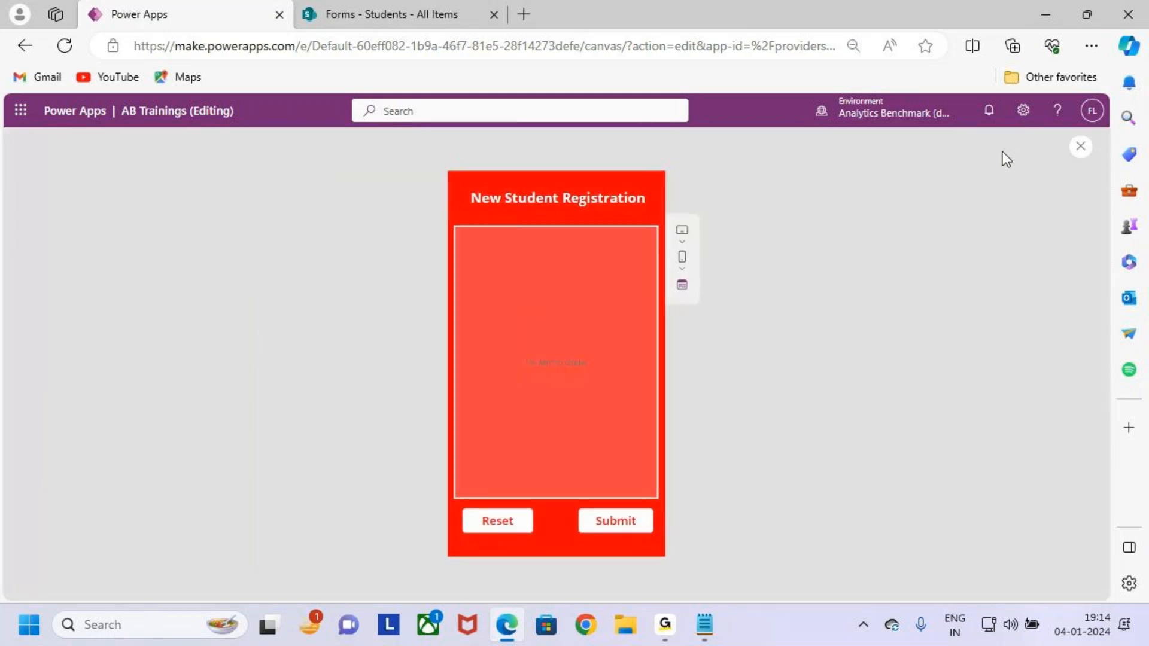
click(1082, 150)
click(686, 417)
click(128, 333)
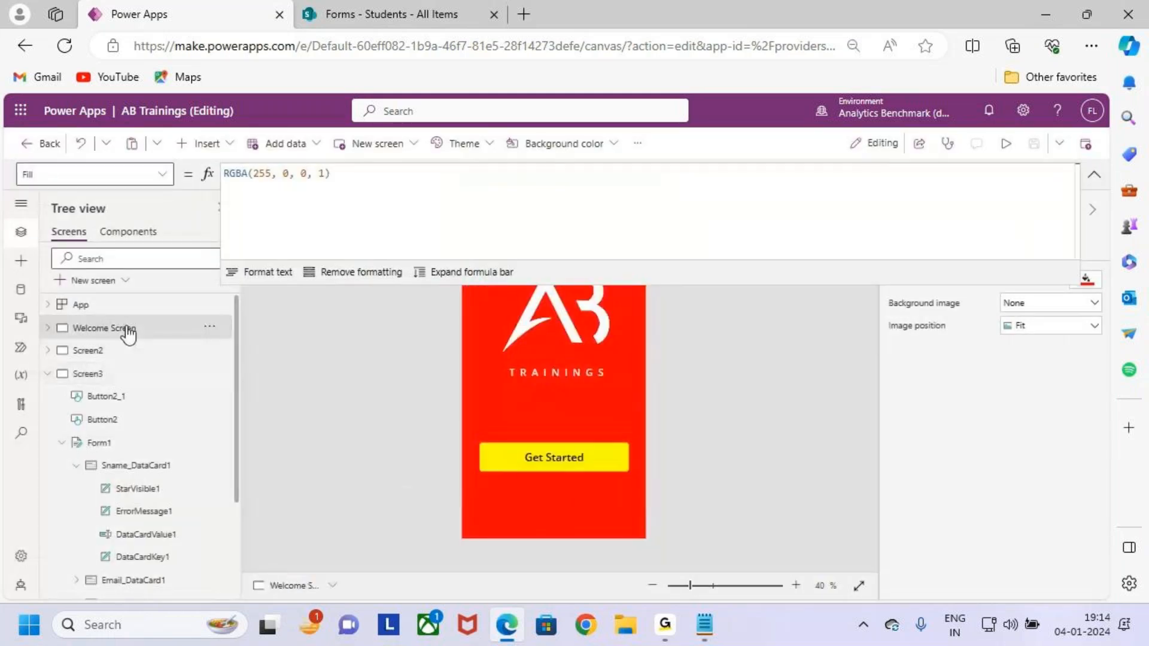
key(F5)
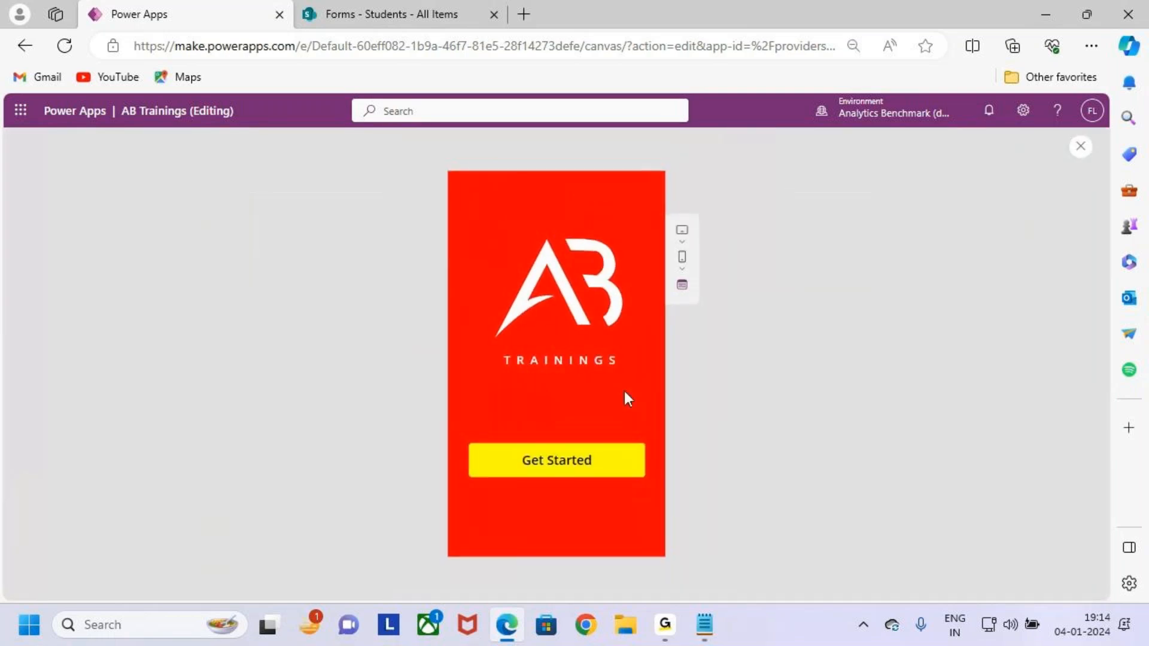
Open New Student Registration, autofill the student's details and choose course Sql Server.
click(602, 466)
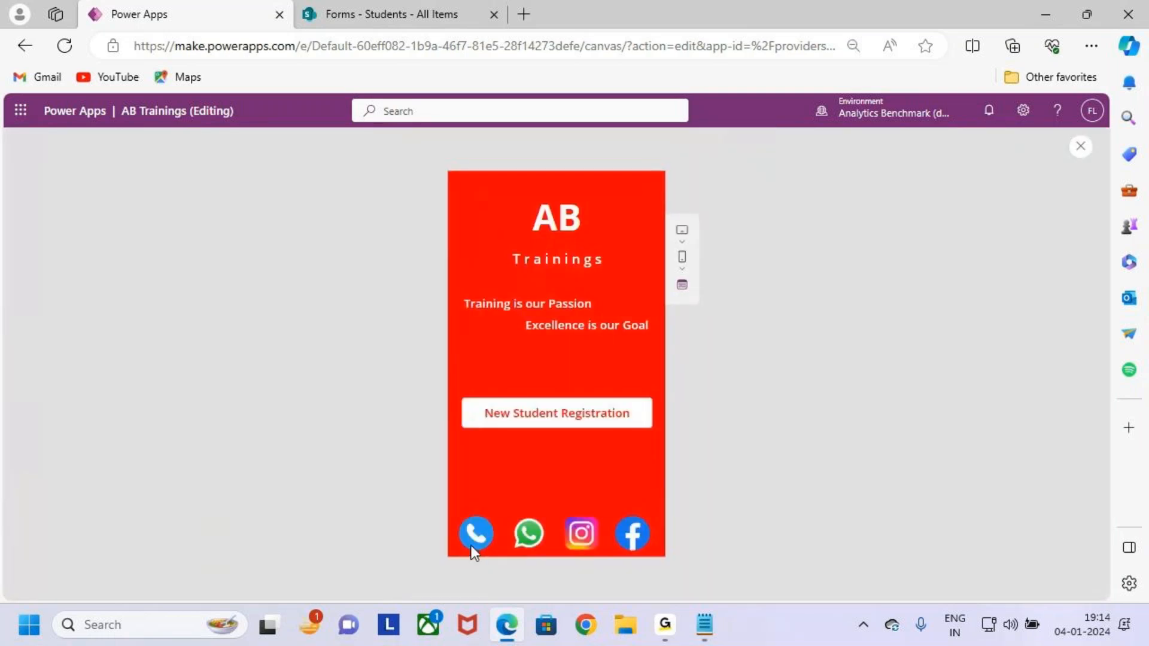
click(617, 425)
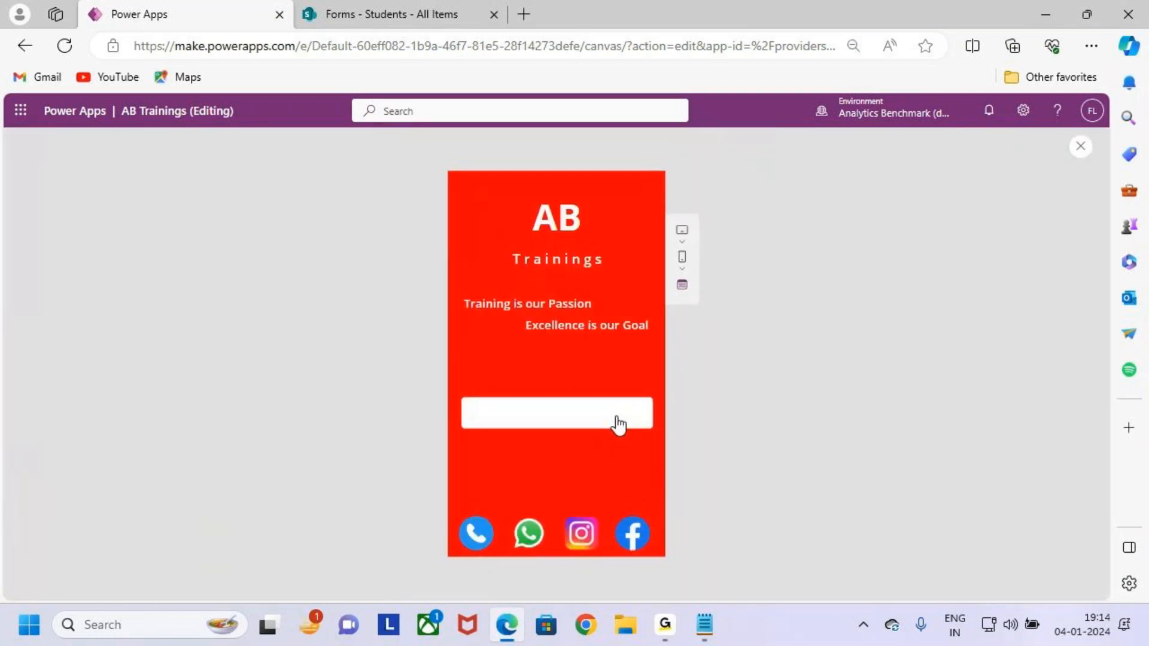
click(545, 262)
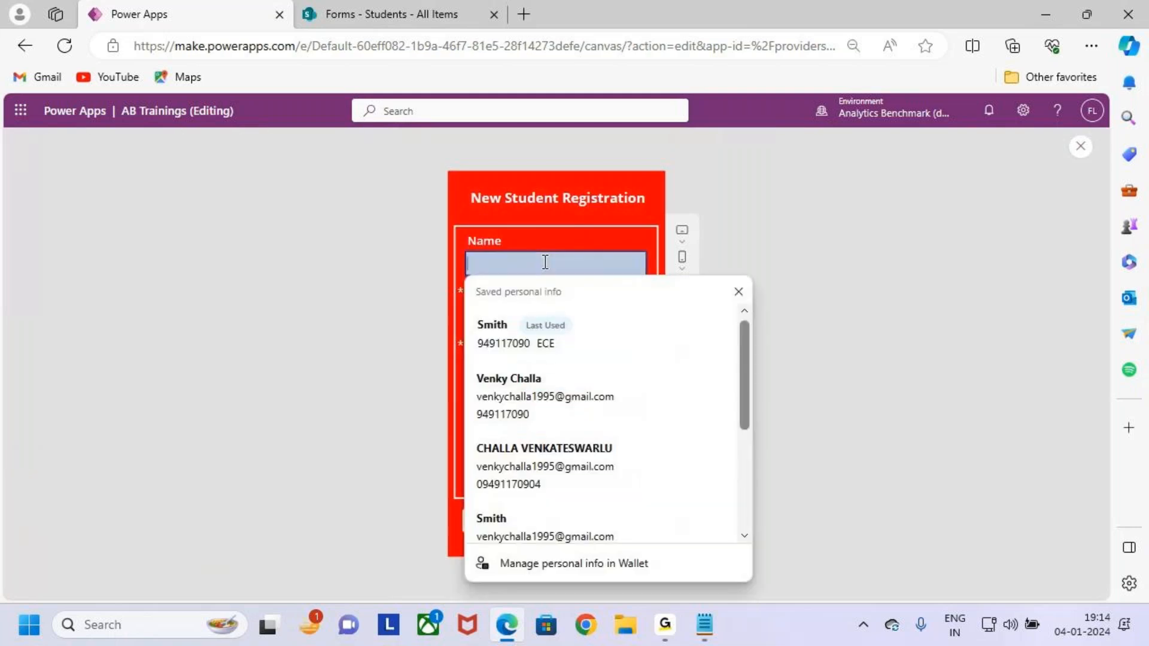
click(545, 400)
click(555, 432)
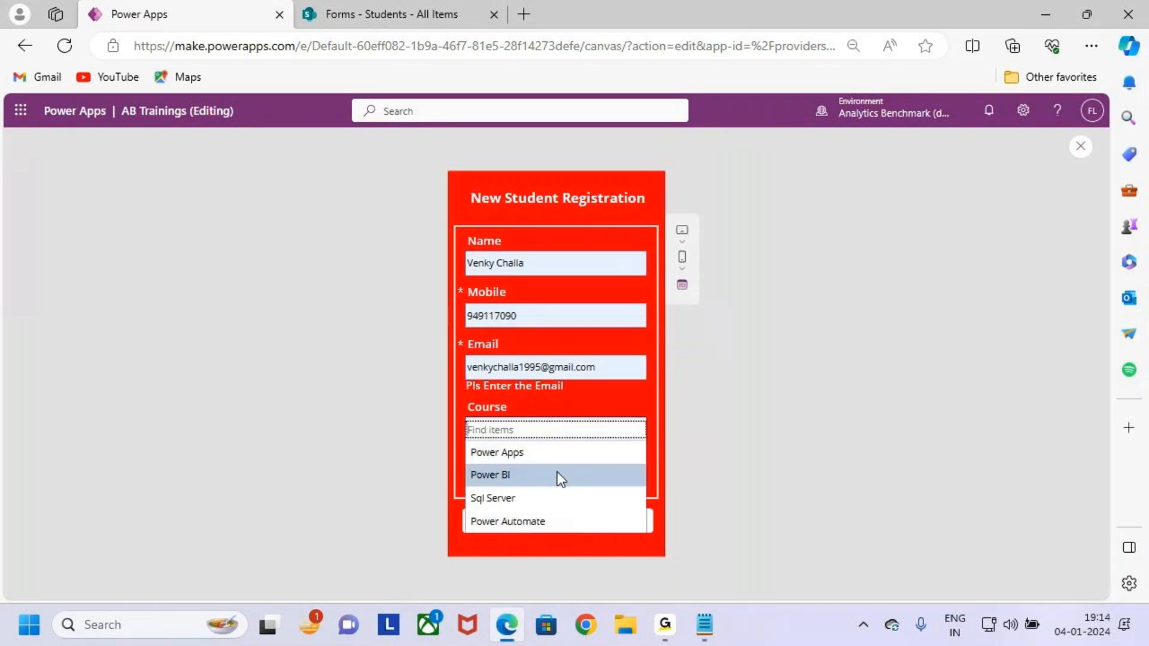
click(566, 497)
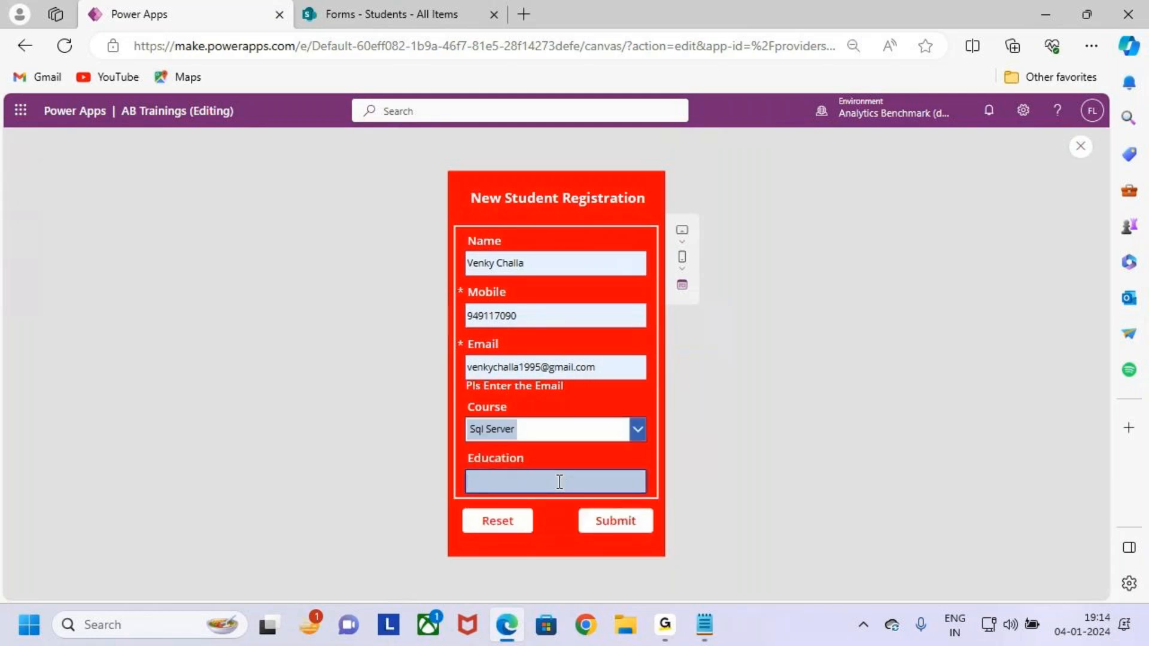
Enter ECE as Education and submit, reaching the success screen.
key(Caps_Lock)
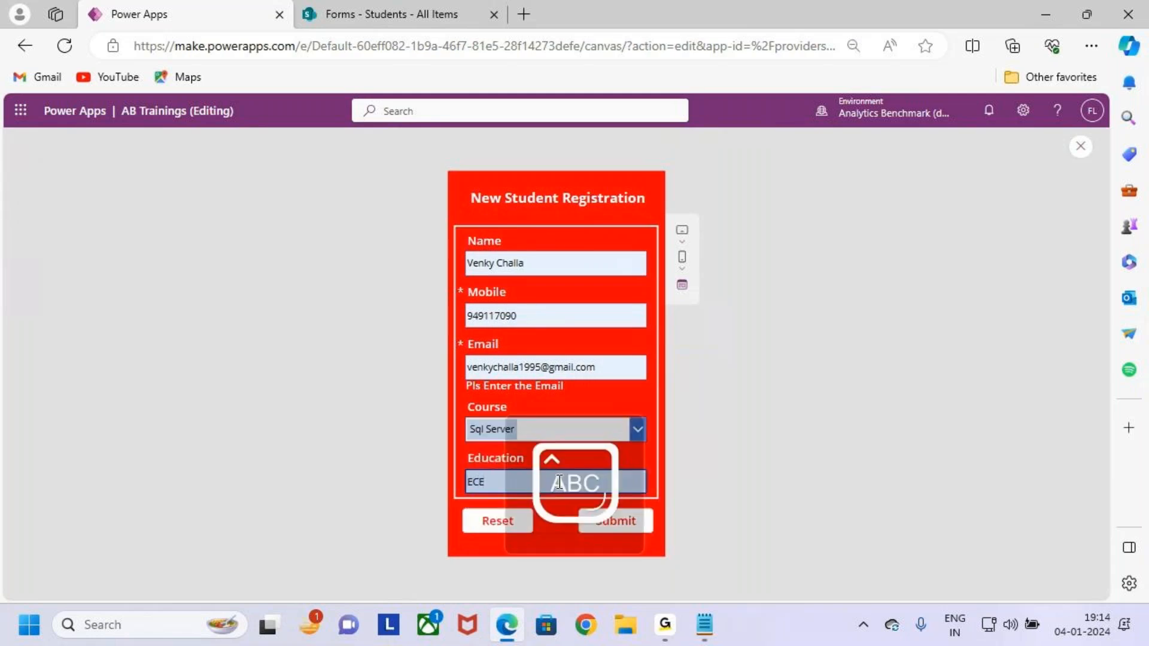
key(BackSpace)
key(BackSpace)
key(BackSpace)
text(E)
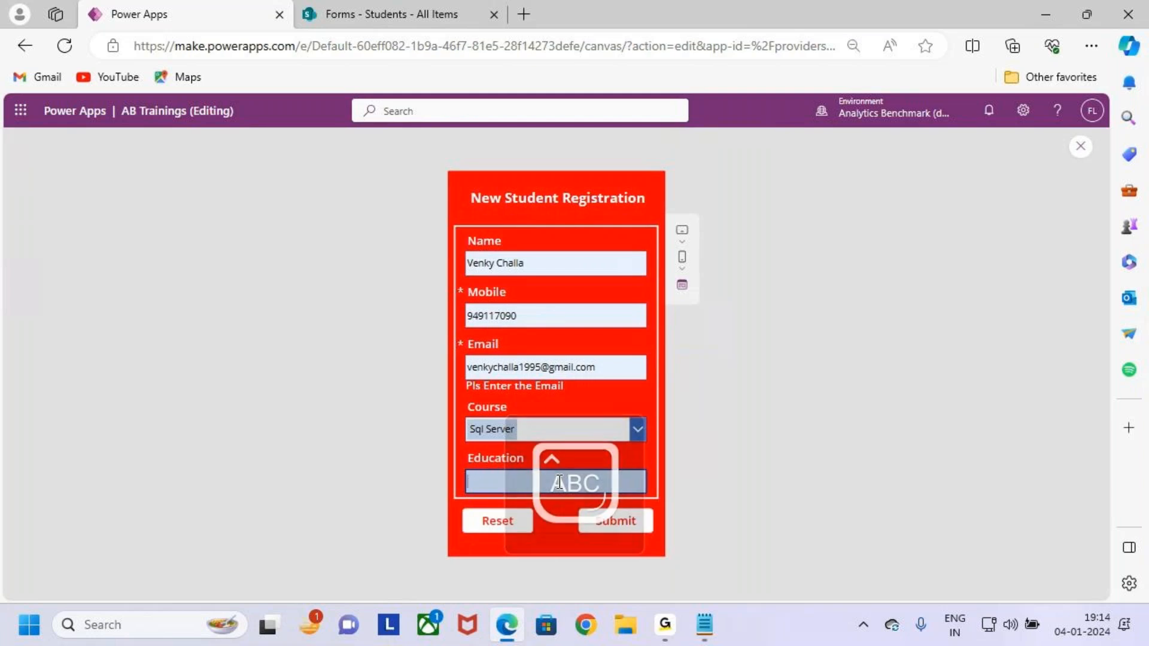
text(CE)
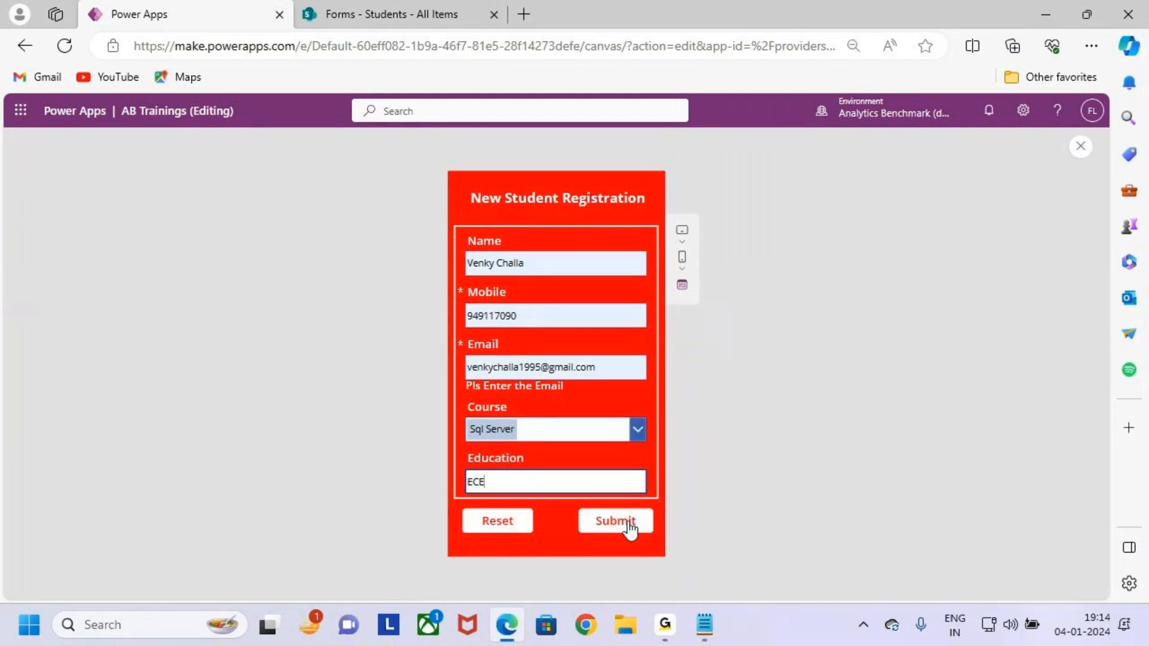
click(628, 525)
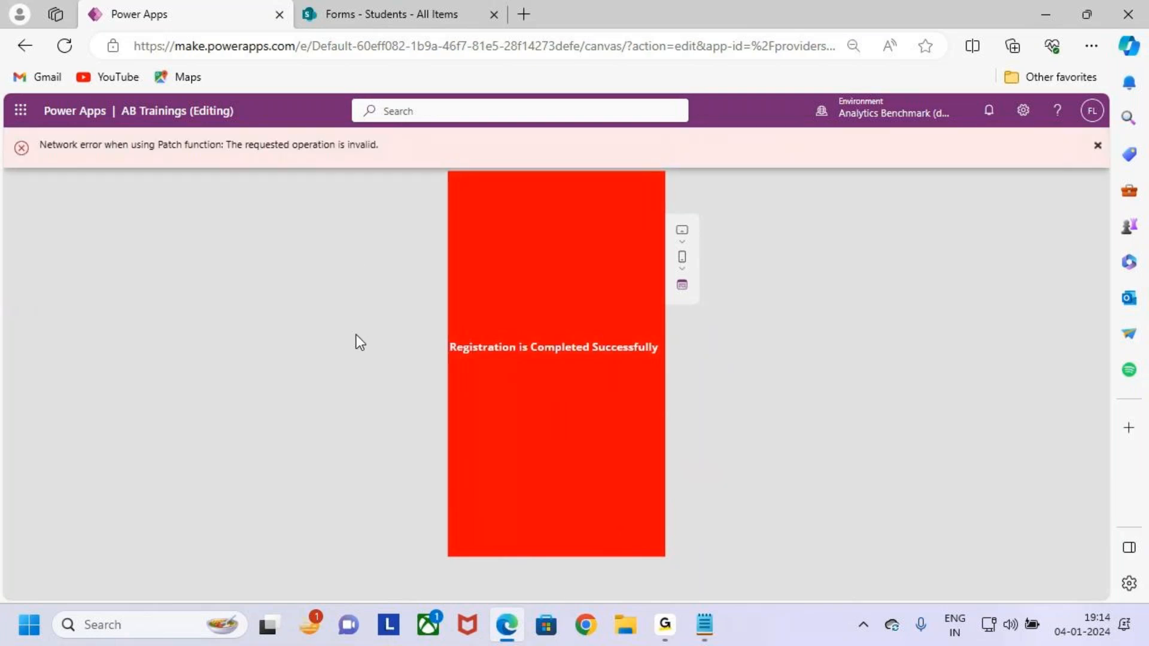
key(ctrl+2)
drag(439, 333, 689, 368)
drag(623, 351, 663, 301)
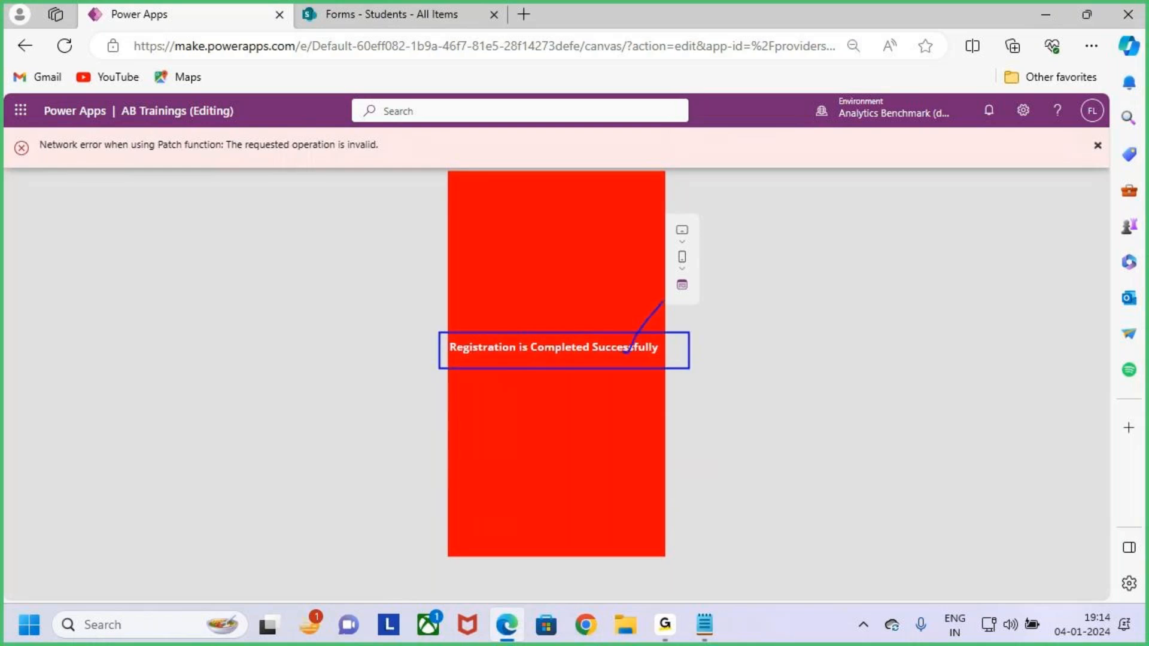
key(Escape)
Refresh the SharePoint Students list twice, still two records, then close the Power Apps preview.
click(383, 14)
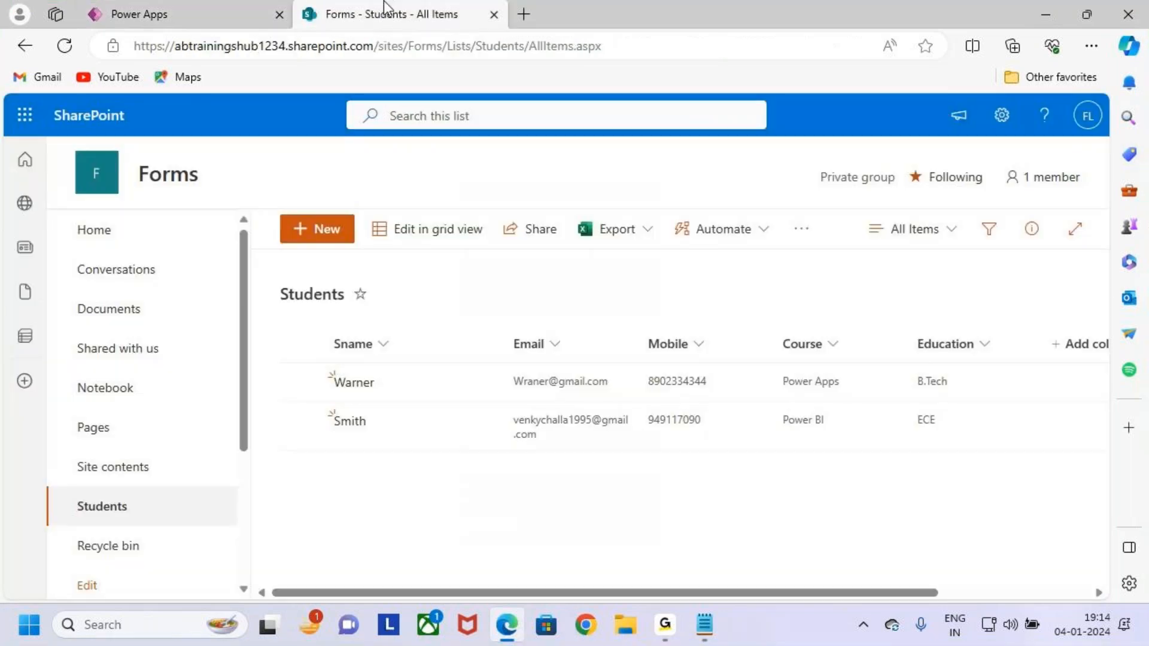
click(65, 46)
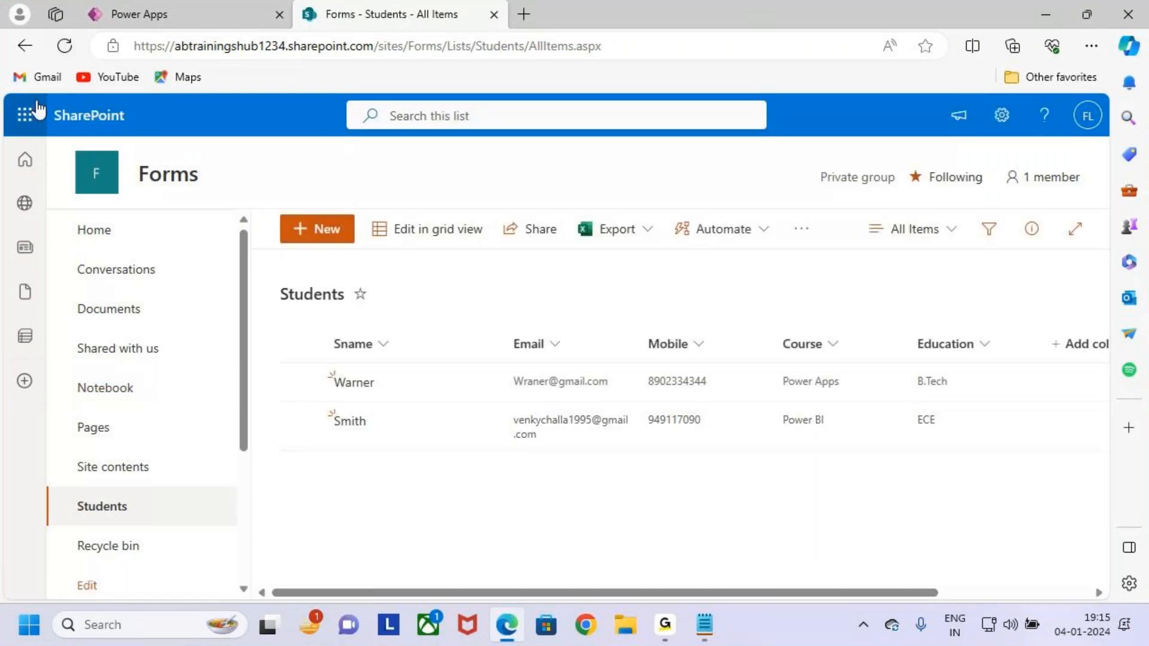
click(60, 52)
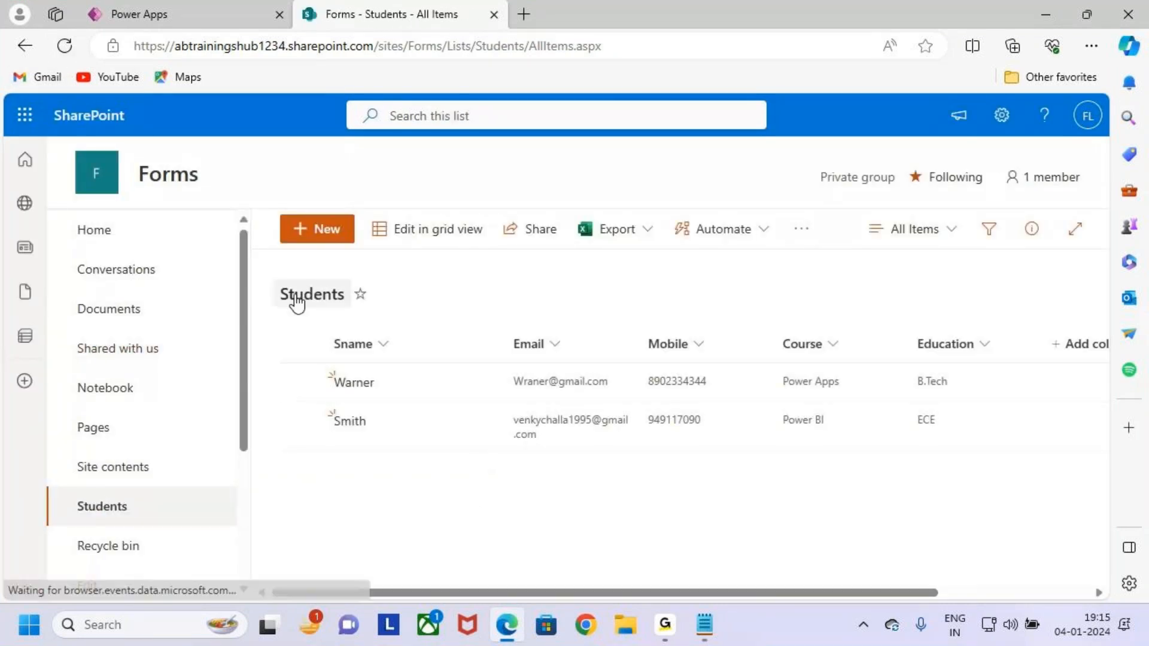
click(191, 16)
click(1080, 146)
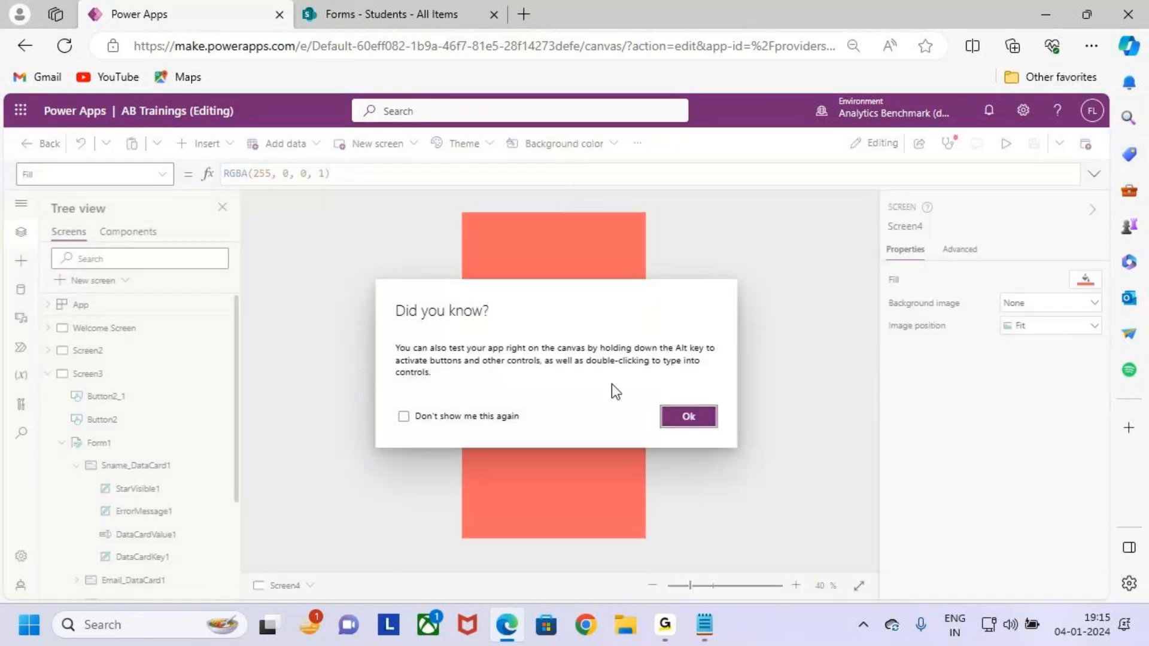
Select Form1's Submit button and open its formula error details.
click(690, 416)
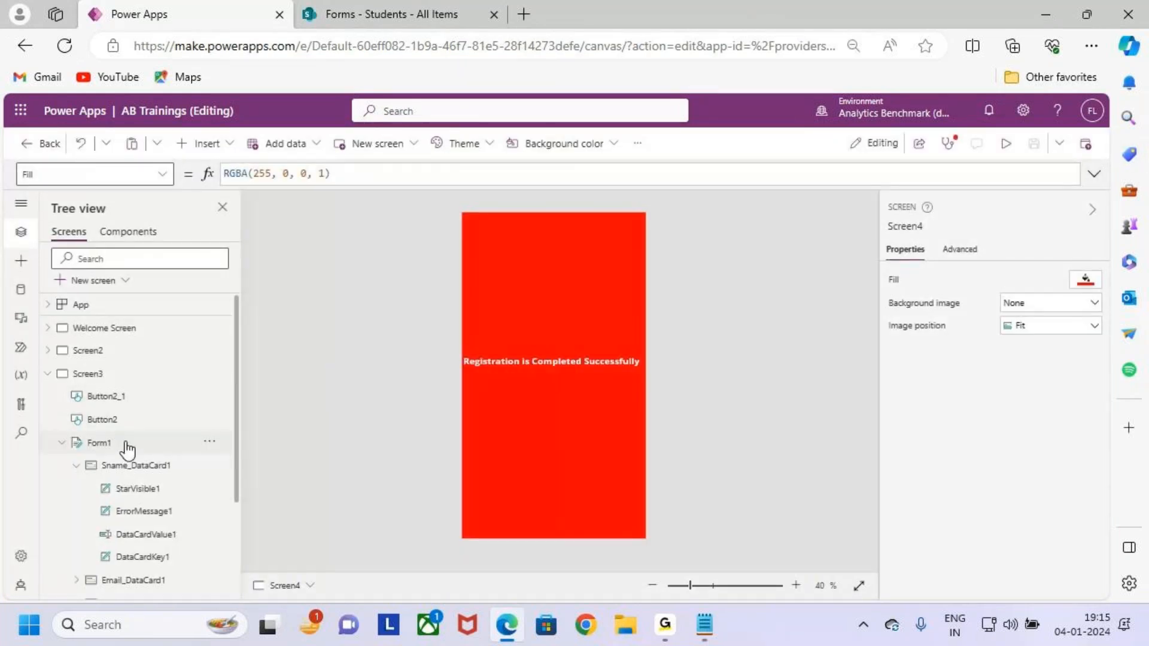
click(124, 446)
click(588, 510)
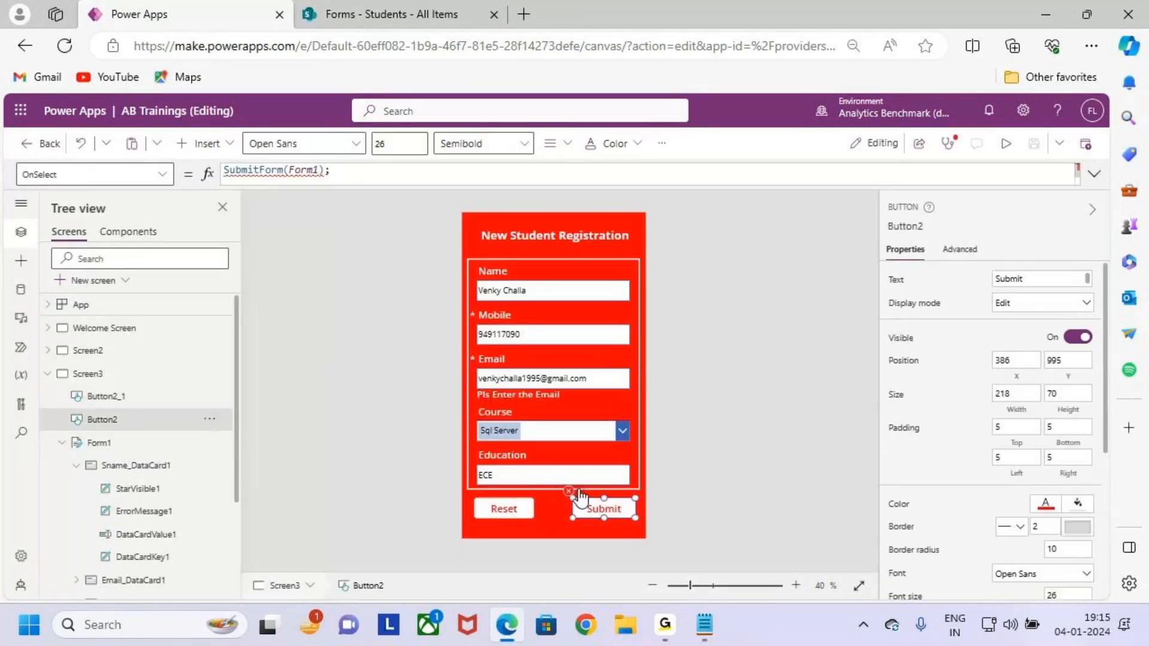
click(573, 491)
click(619, 510)
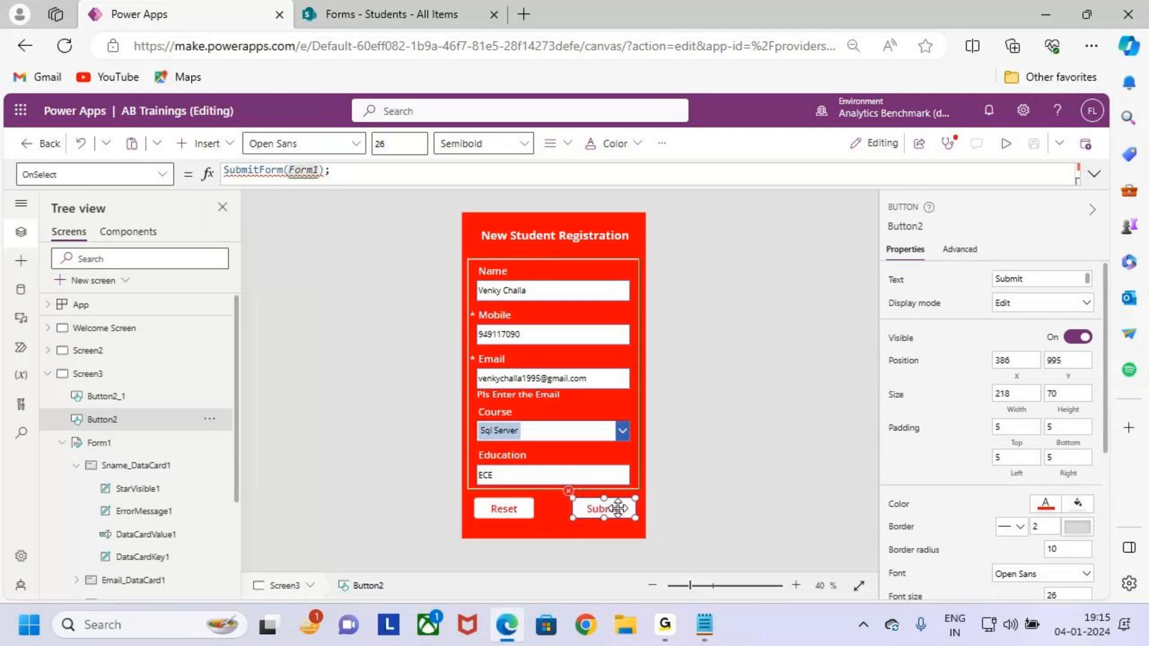
click(368, 197)
Re-enter SubmitForm(Form1); before Navigate(Screen4), save the app and start preview.
click(344, 173)
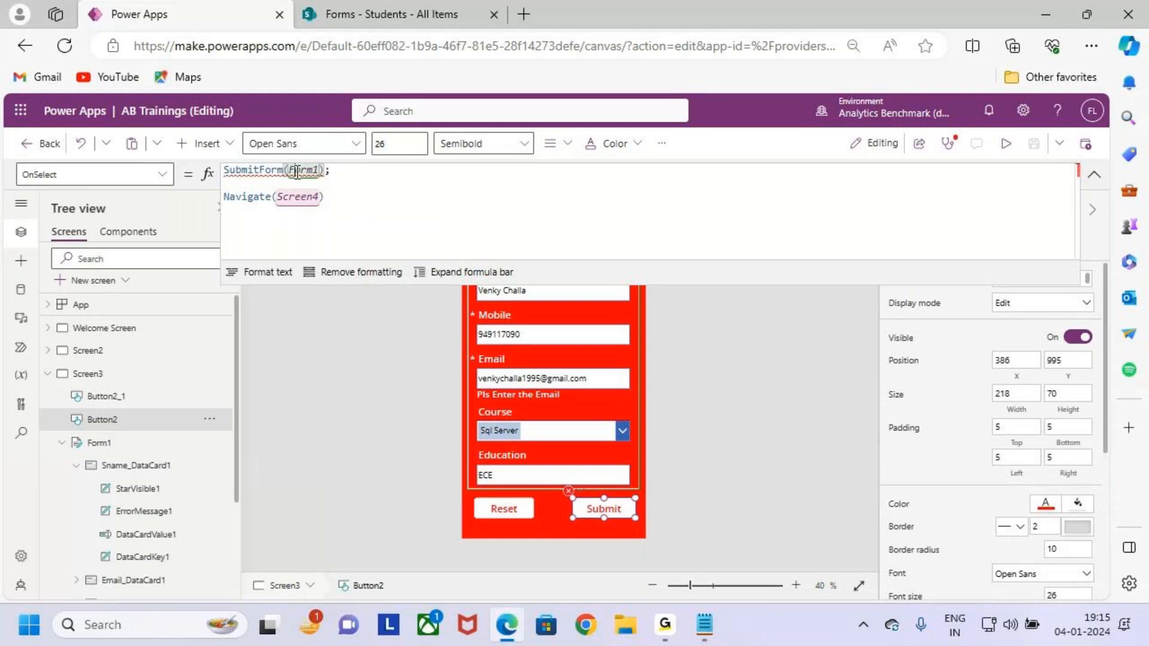
drag(354, 176, 205, 174)
key(BackSpace)
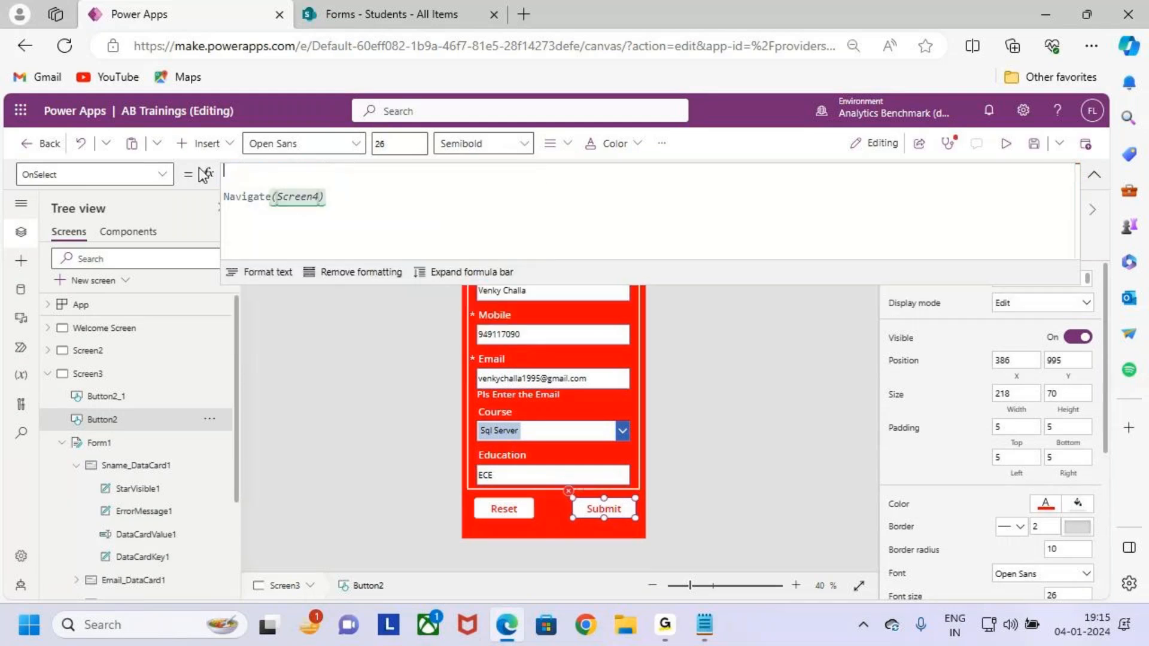
text(submit)
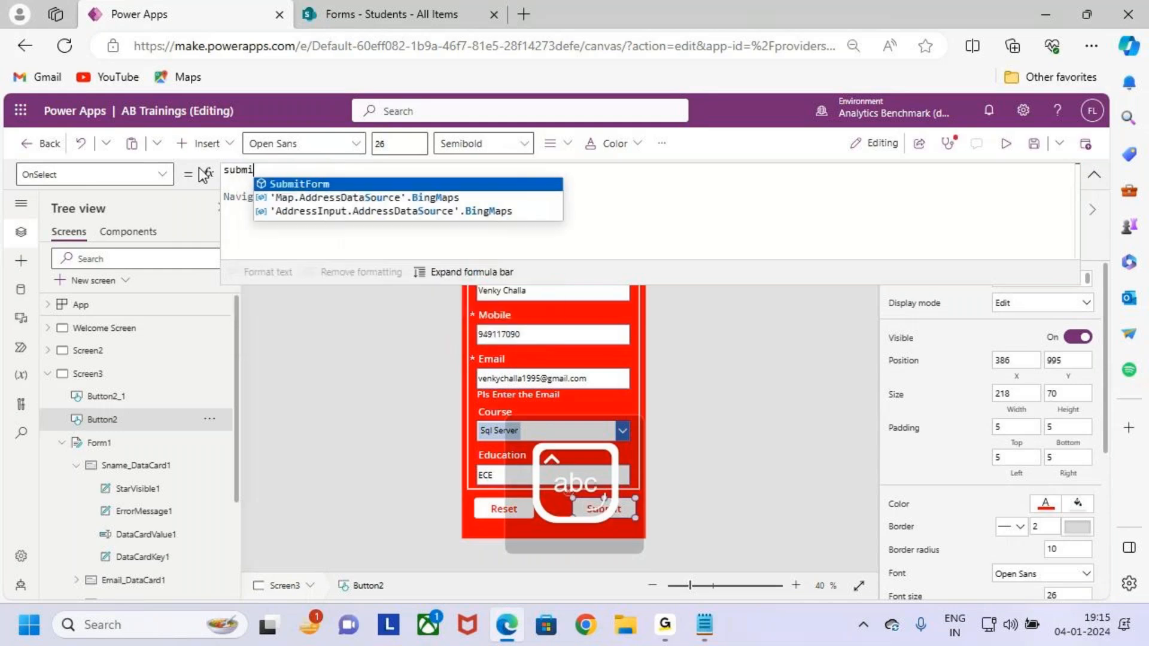
key(Tab)
text((Form1)
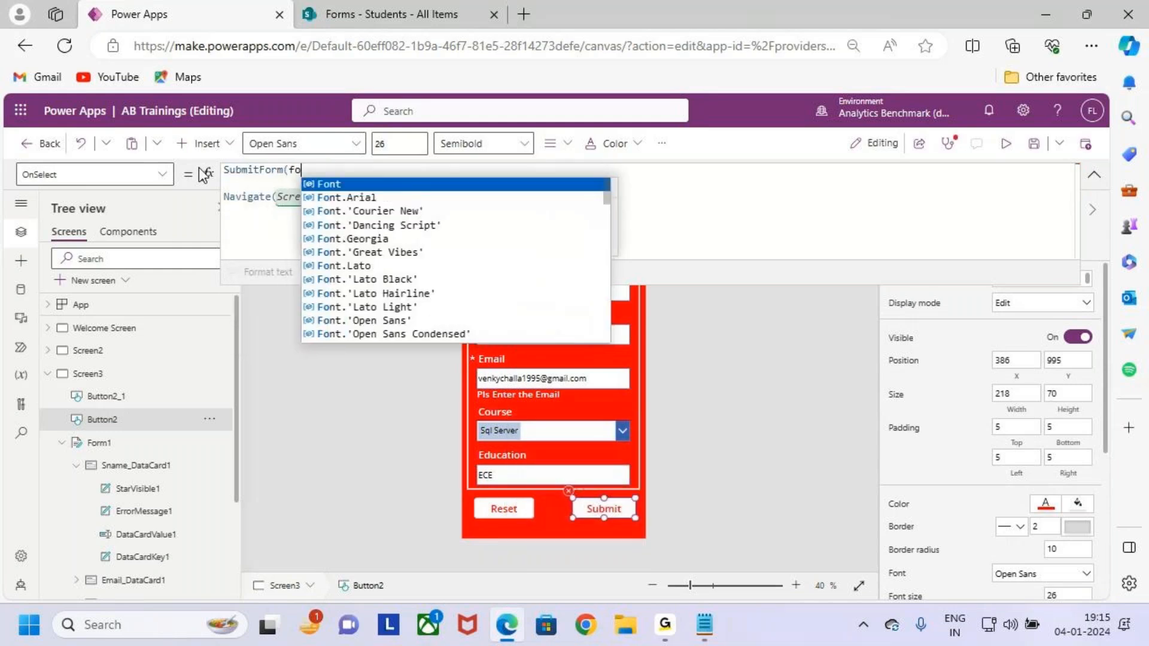
text())
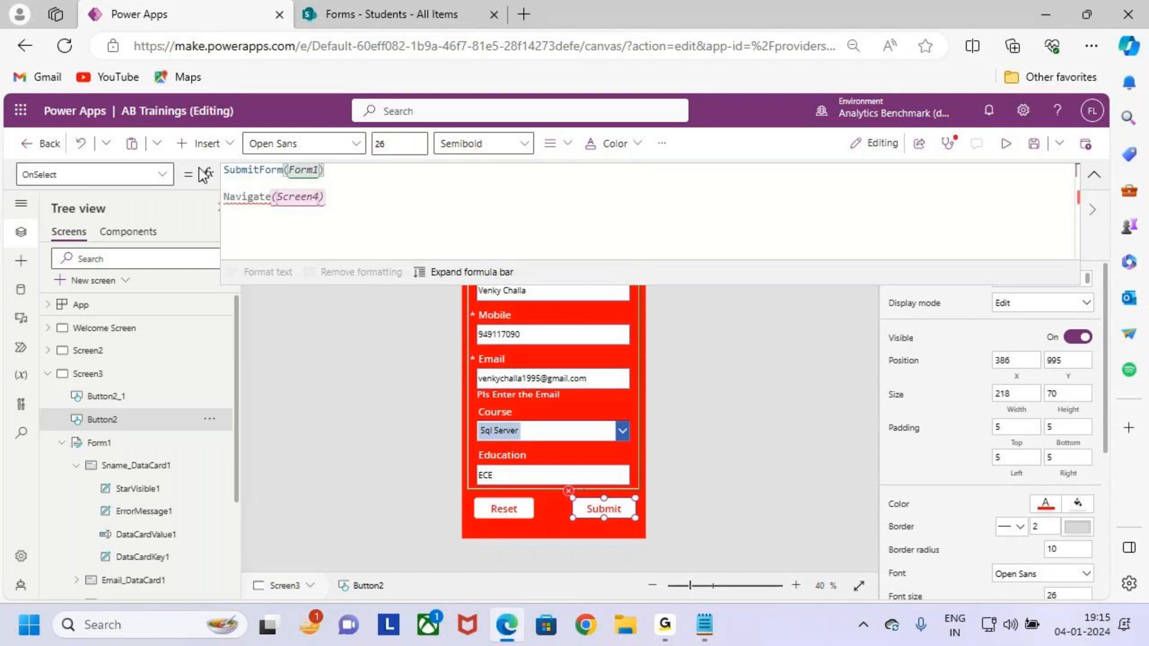
click(539, 201)
click(346, 170)
text(;)
click(381, 203)
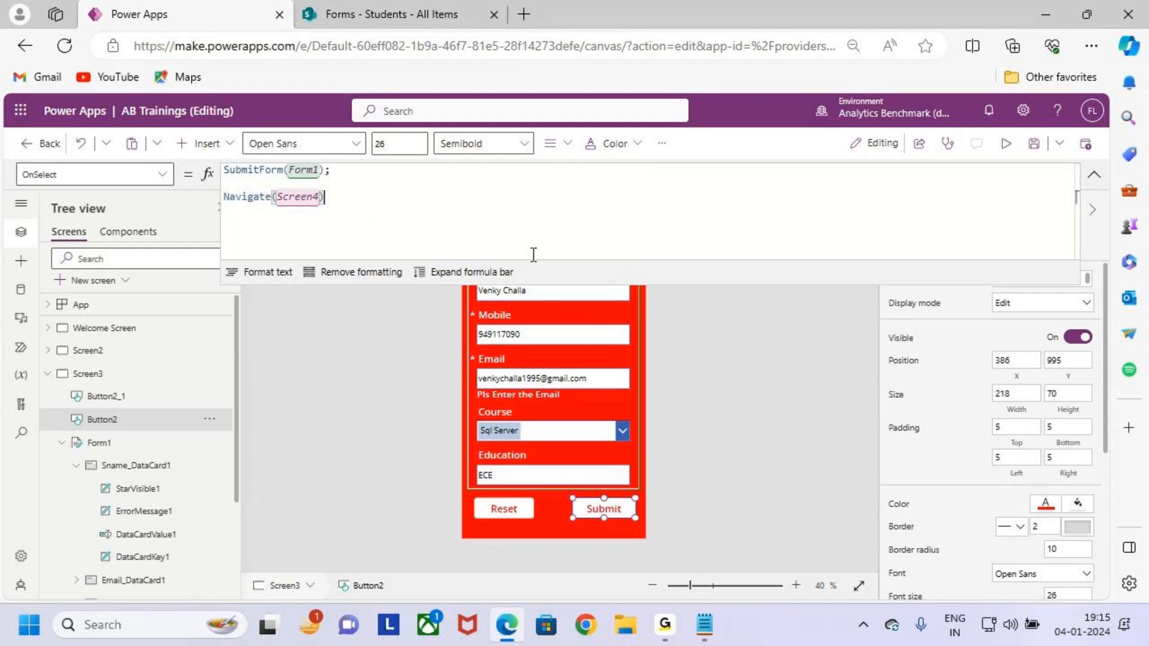
click(1033, 144)
click(1005, 147)
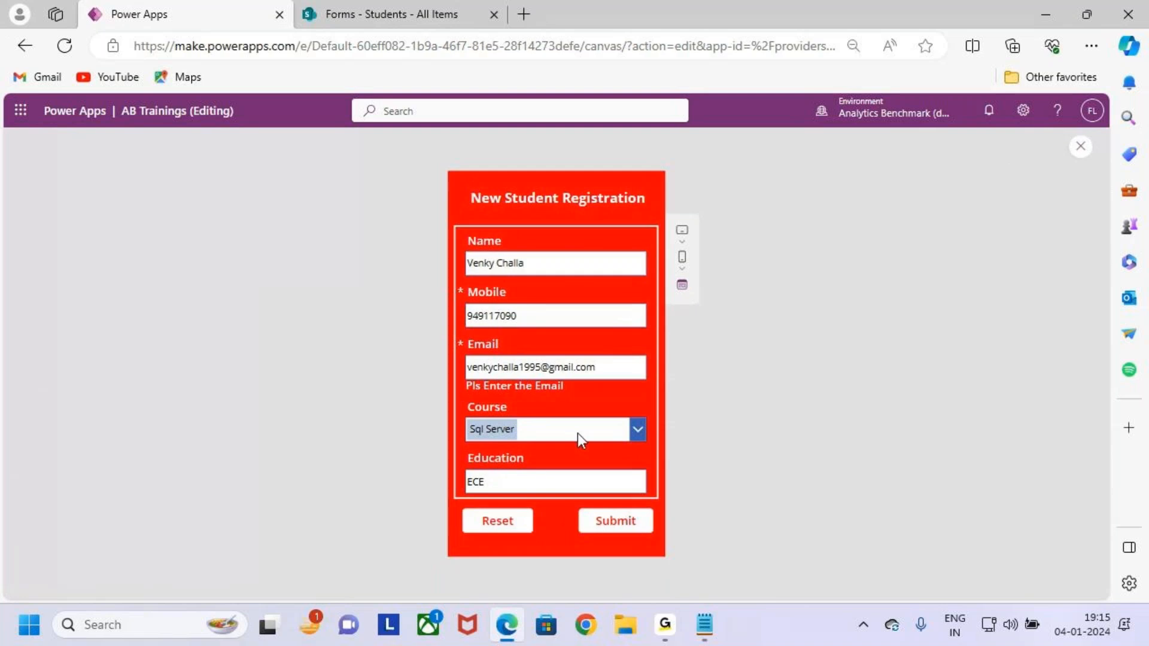
Submit the test registration, dismiss the Patch network error, and return to editing Screen4.
click(628, 520)
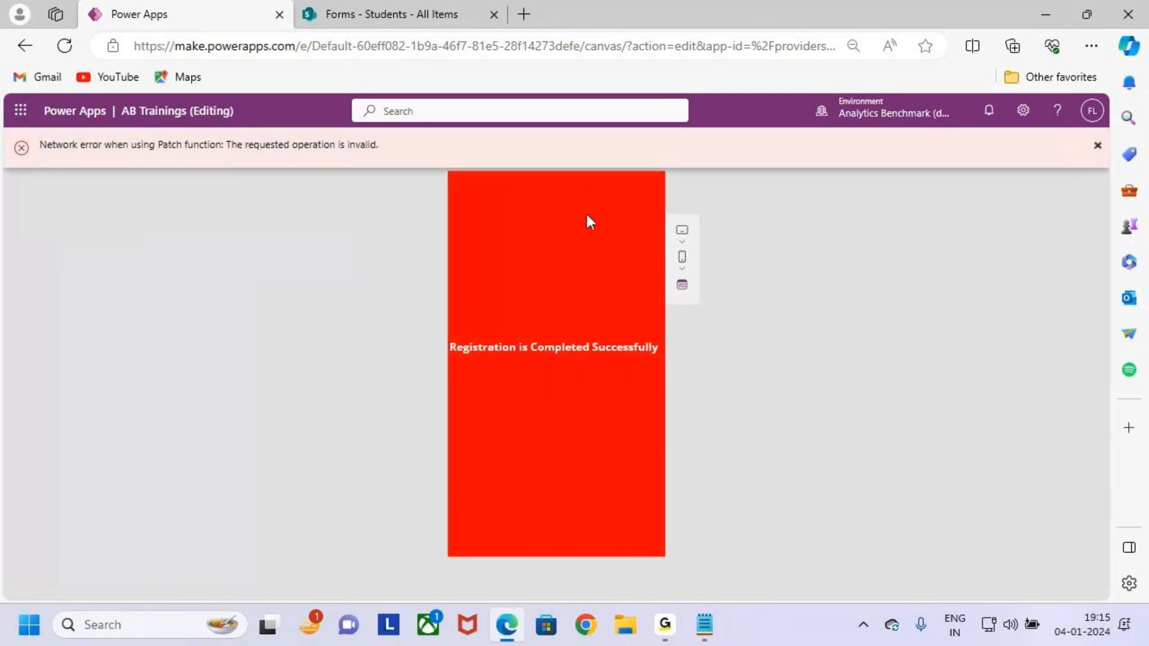
click(1097, 146)
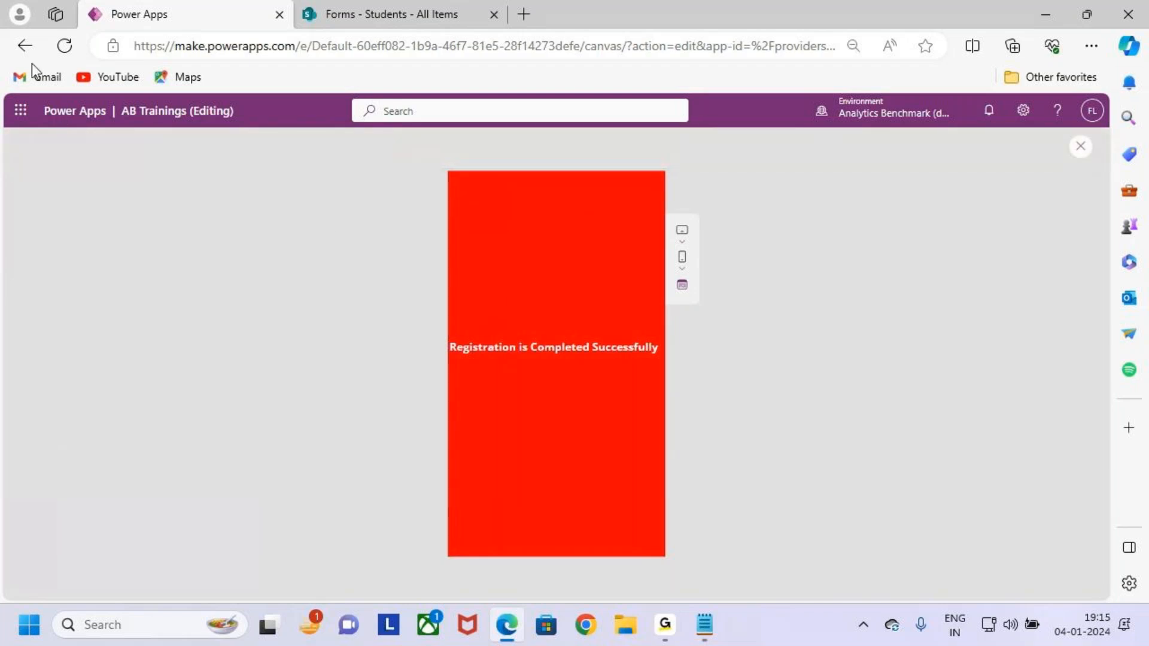
click(1081, 147)
click(710, 417)
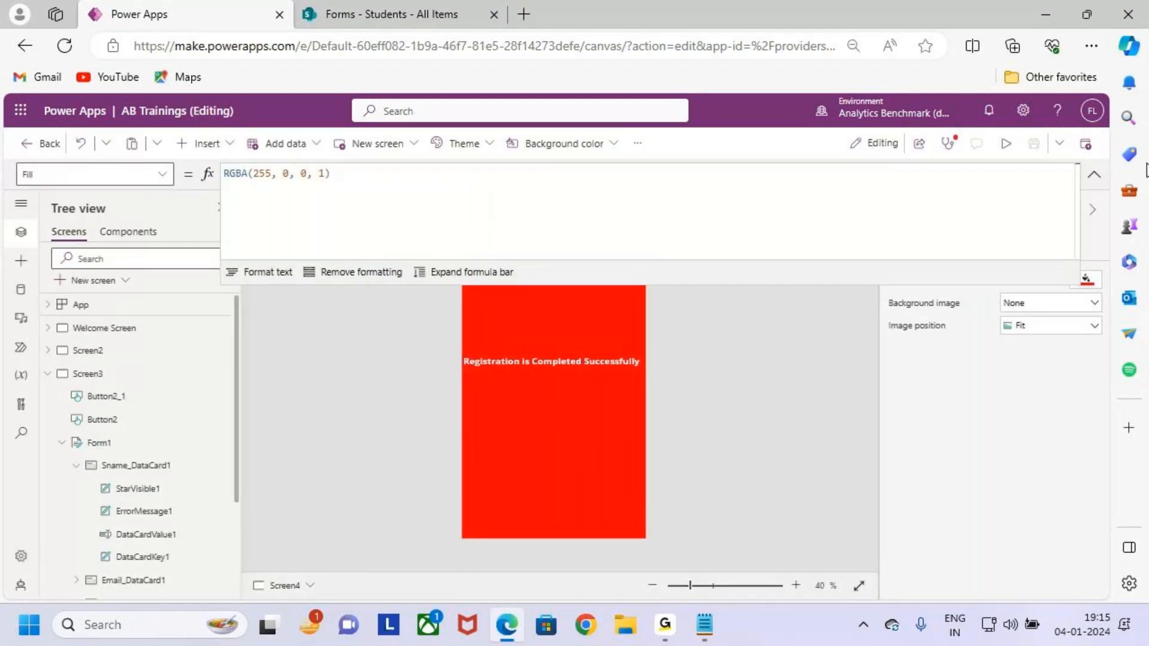
Publish this version of the app and reload the studio page.
click(1094, 174)
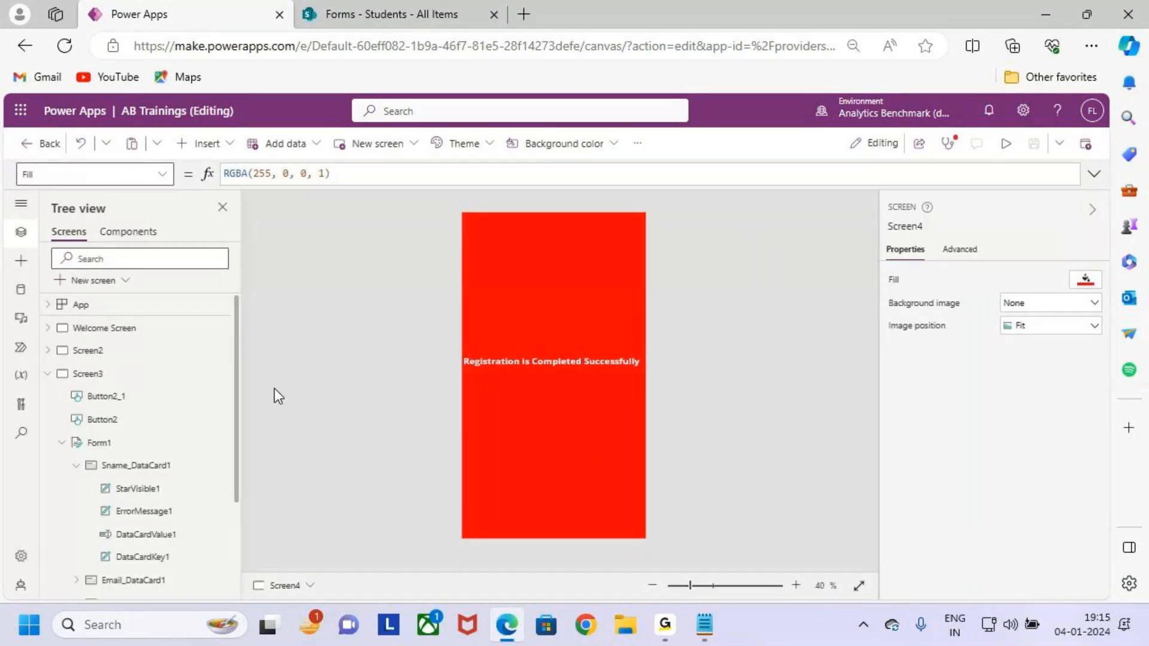
click(128, 374)
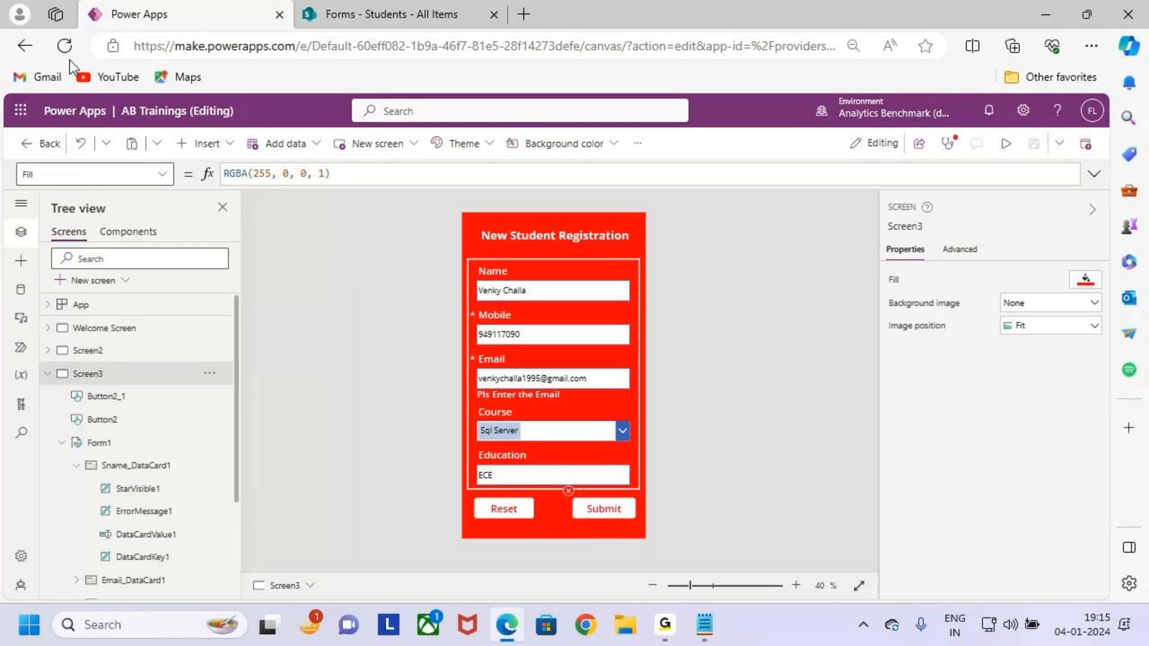
click(1087, 145)
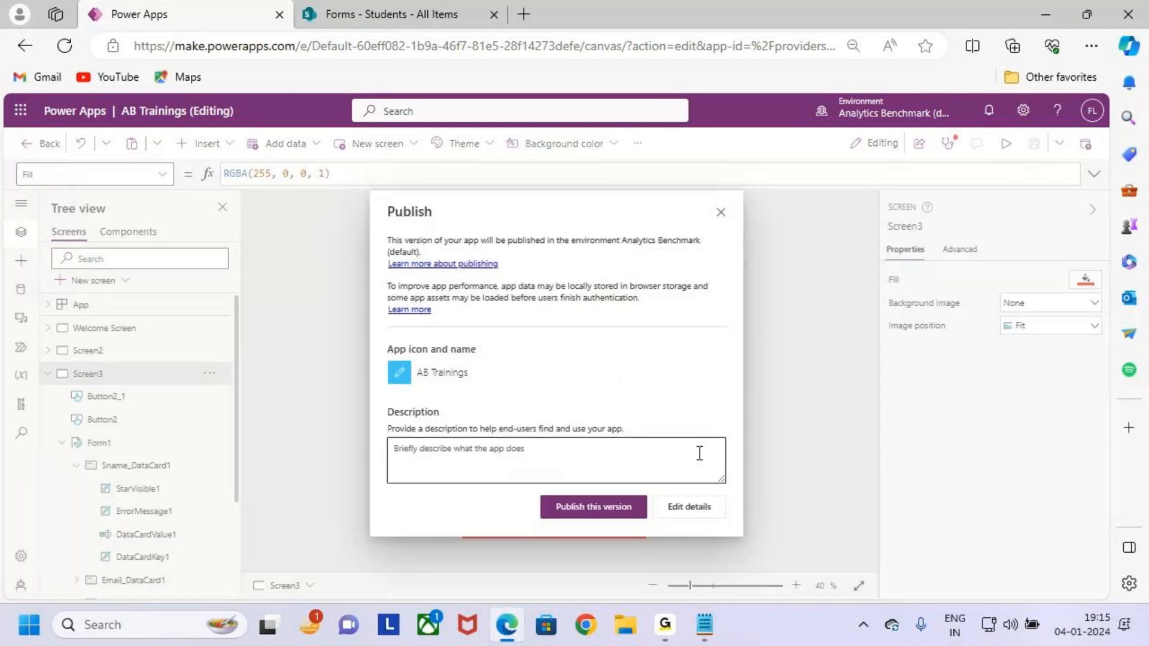
click(606, 511)
click(65, 45)
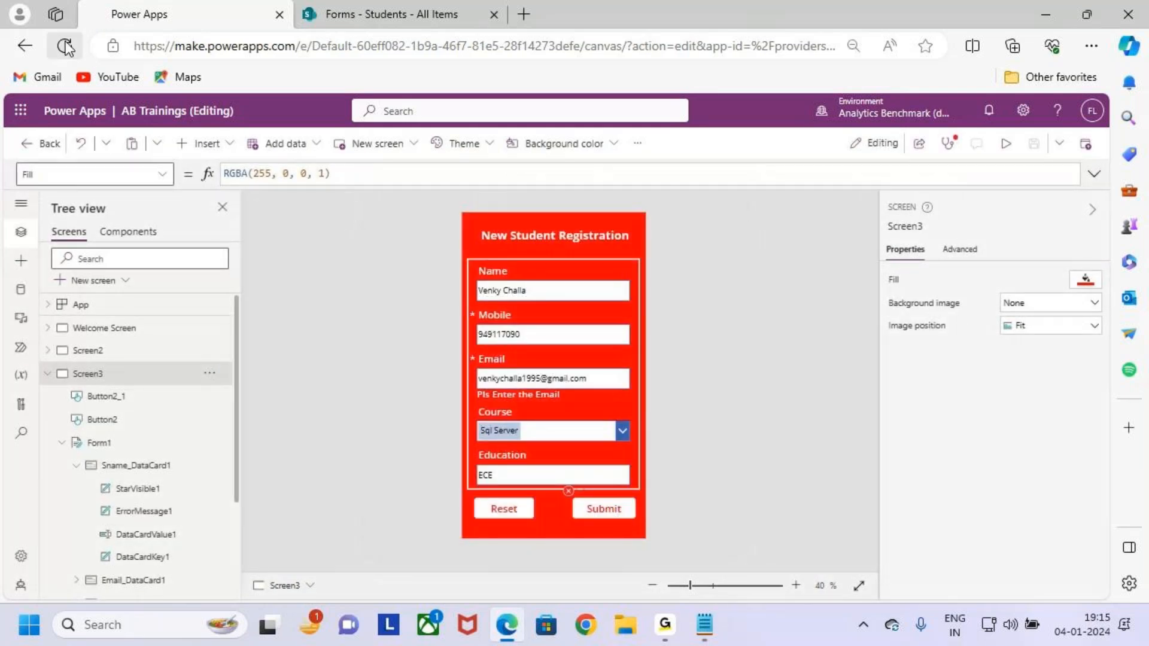
click(636, 140)
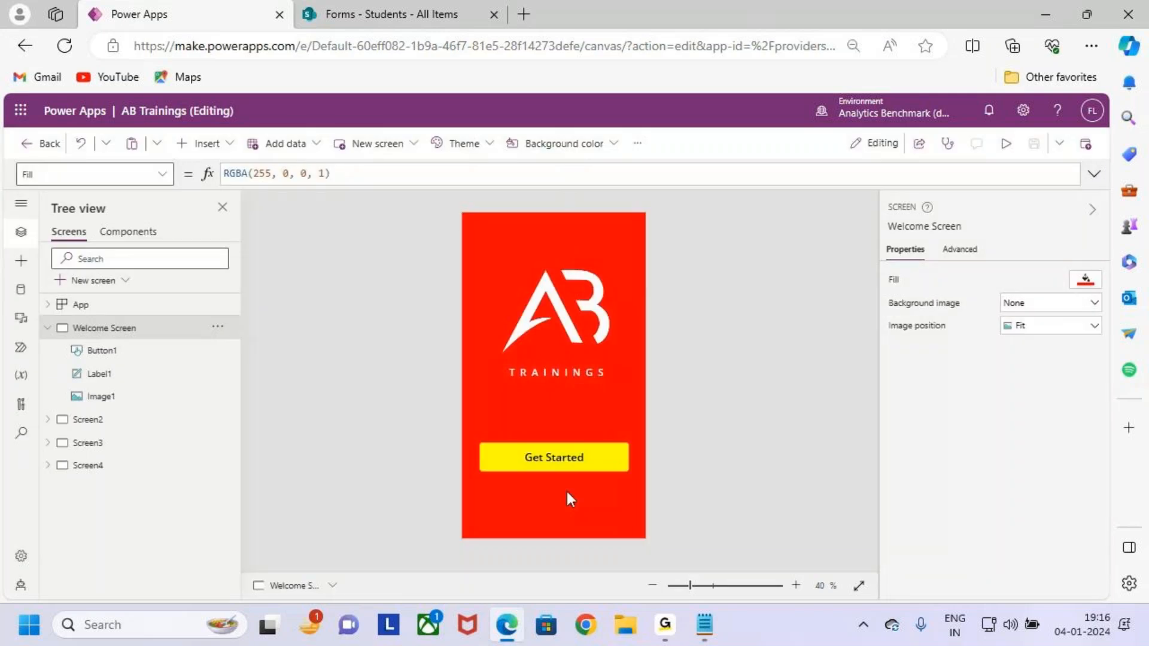
Check the Submit button's two-line OnSelect formula on Screen3.
click(1006, 144)
click(1081, 147)
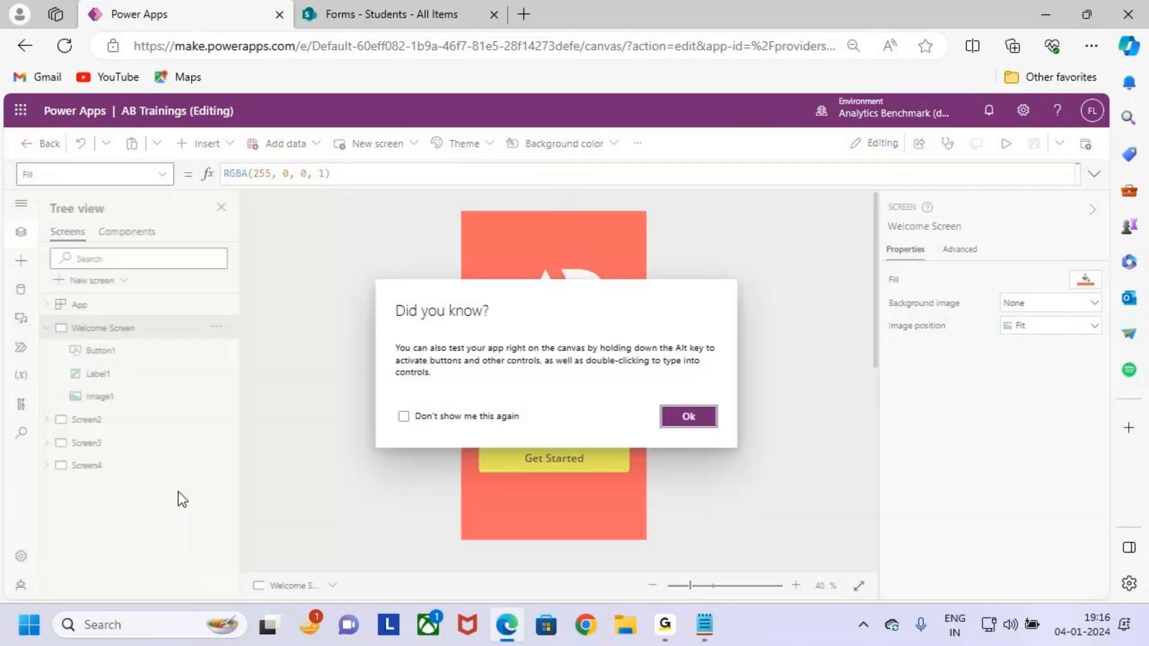
click(690, 419)
click(114, 423)
click(116, 443)
click(611, 510)
click(686, 175)
click(1094, 174)
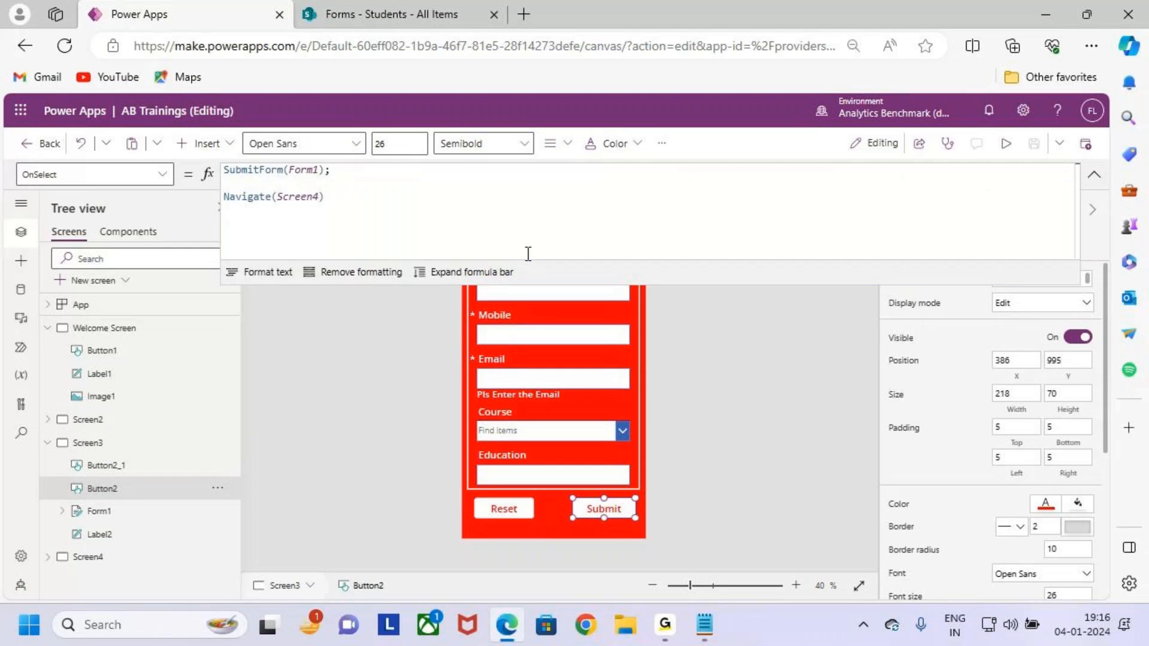
Preview from the Welcome Screen, open the registration form, autofill details and pick Sql Server.
click(162, 327)
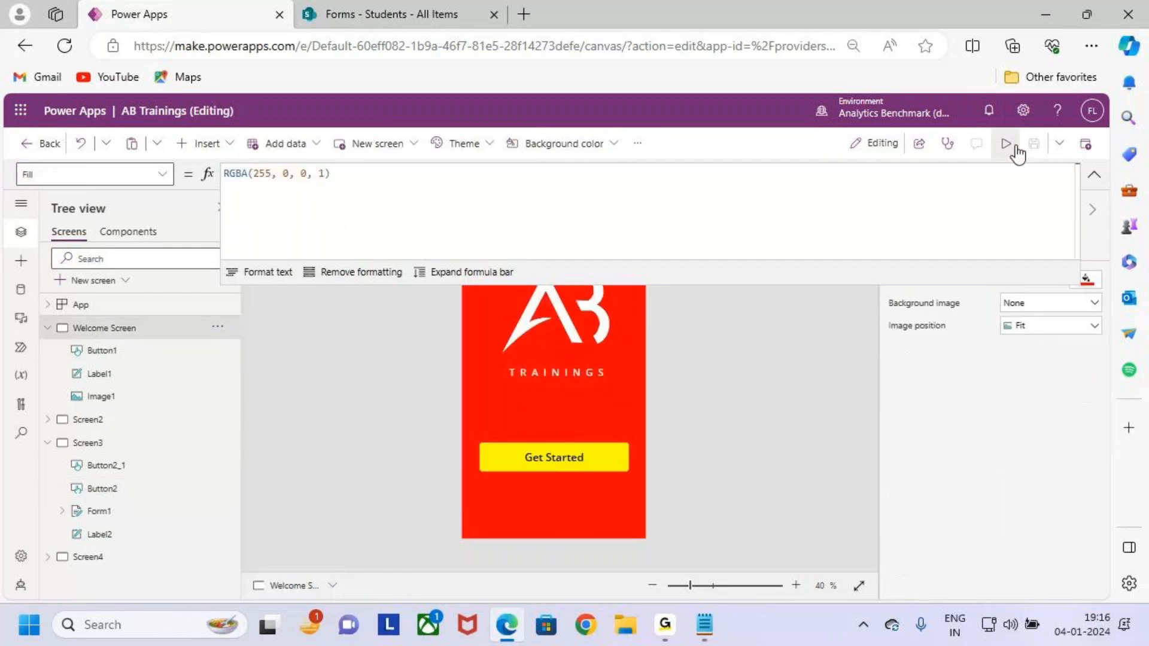
click(1008, 145)
click(564, 470)
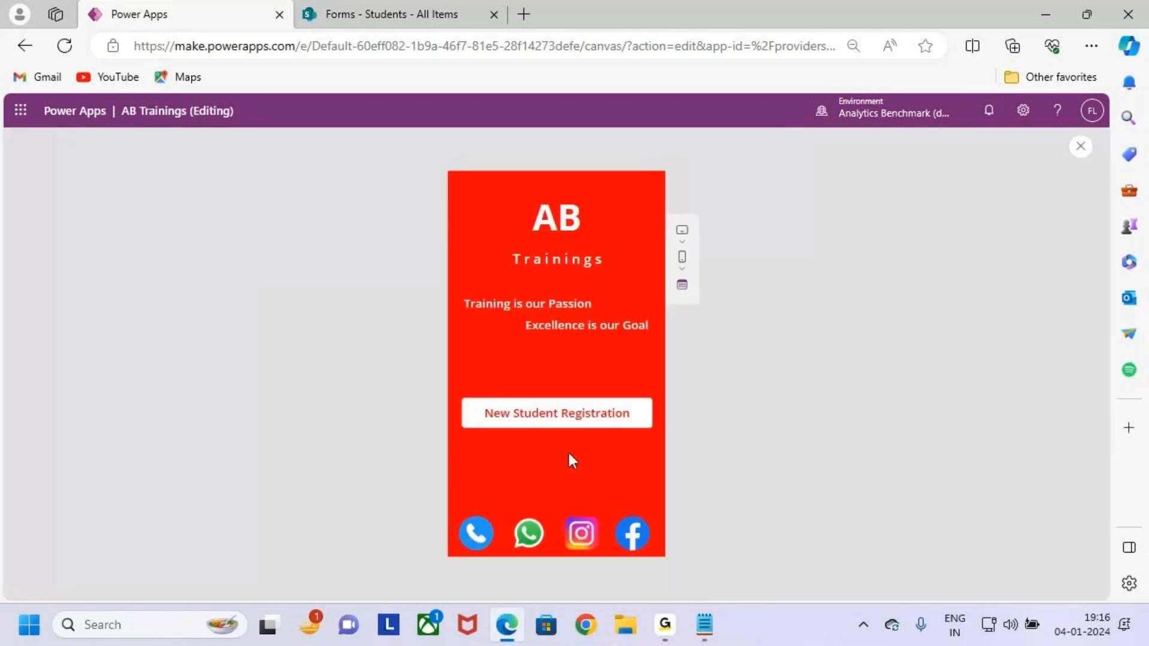
click(610, 429)
click(587, 259)
click(579, 350)
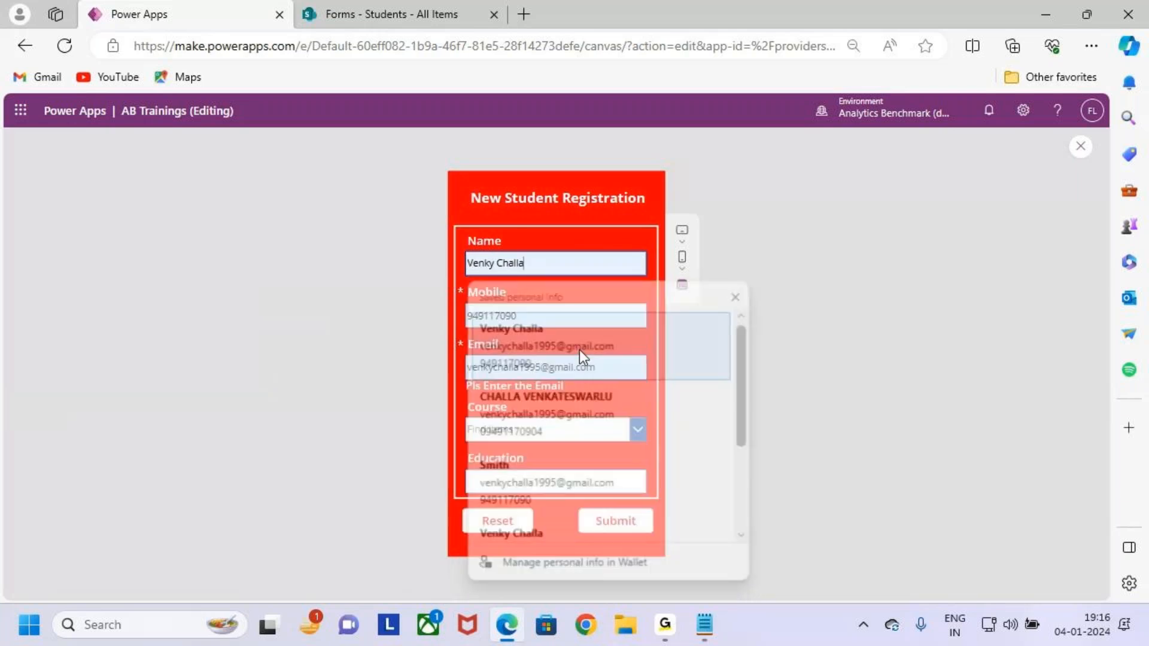
click(594, 428)
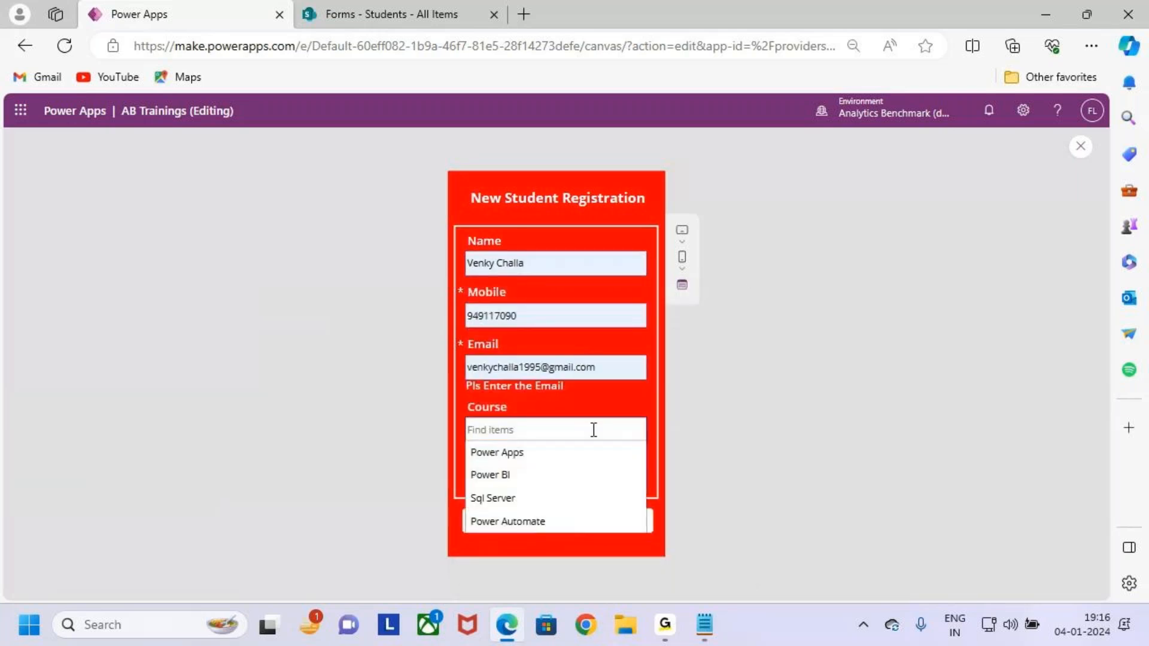
click(581, 498)
Enter ECE as Education, submit, then dismiss the Patch errors and close the preview.
click(577, 485)
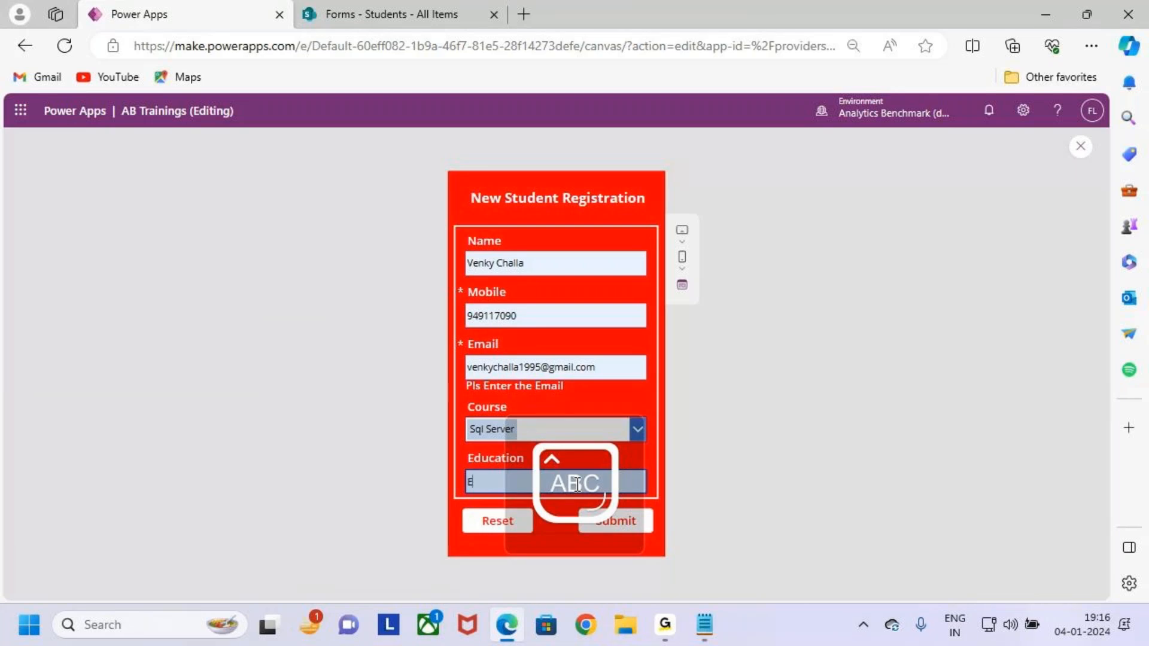
text(ECE)
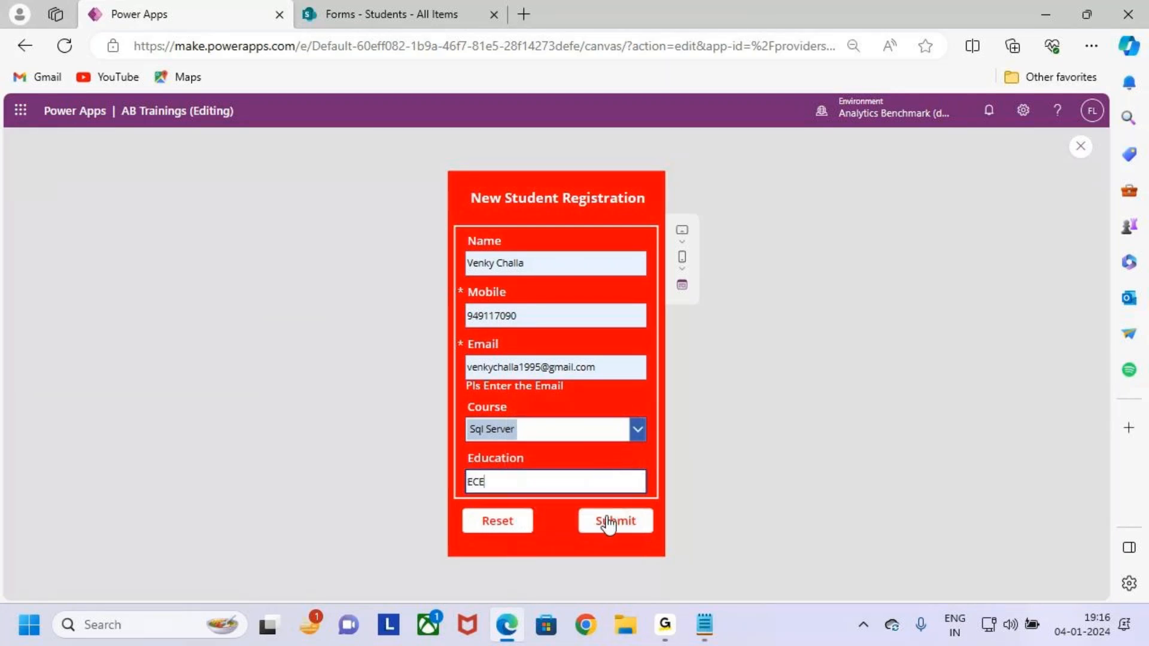
click(615, 521)
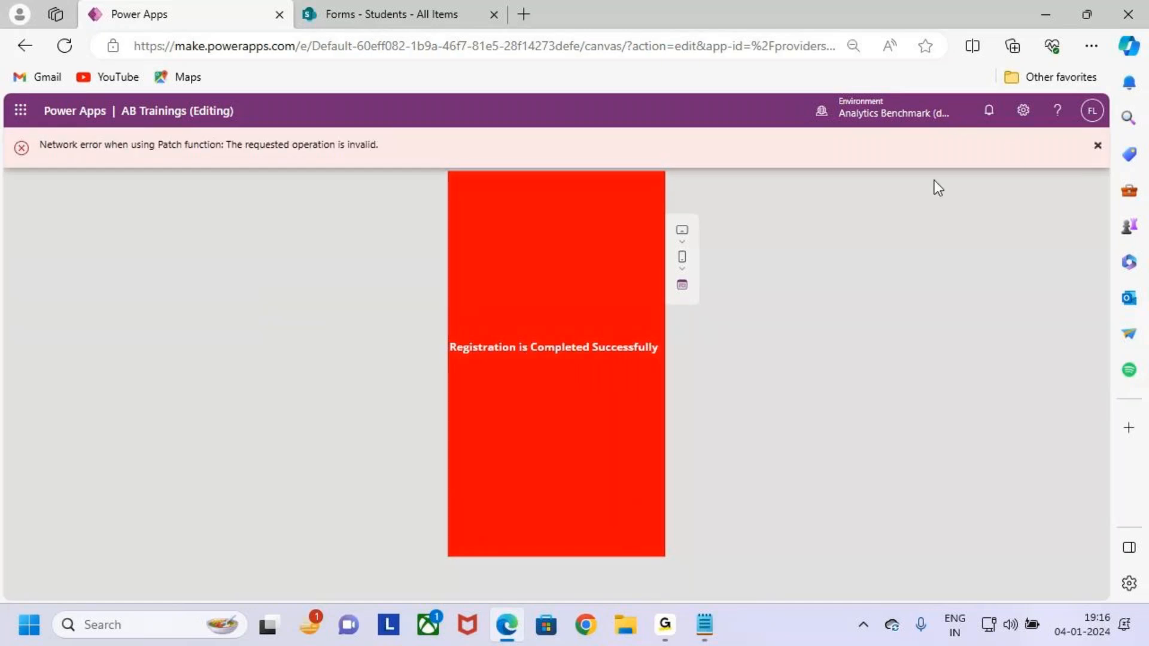
click(1098, 145)
click(1099, 147)
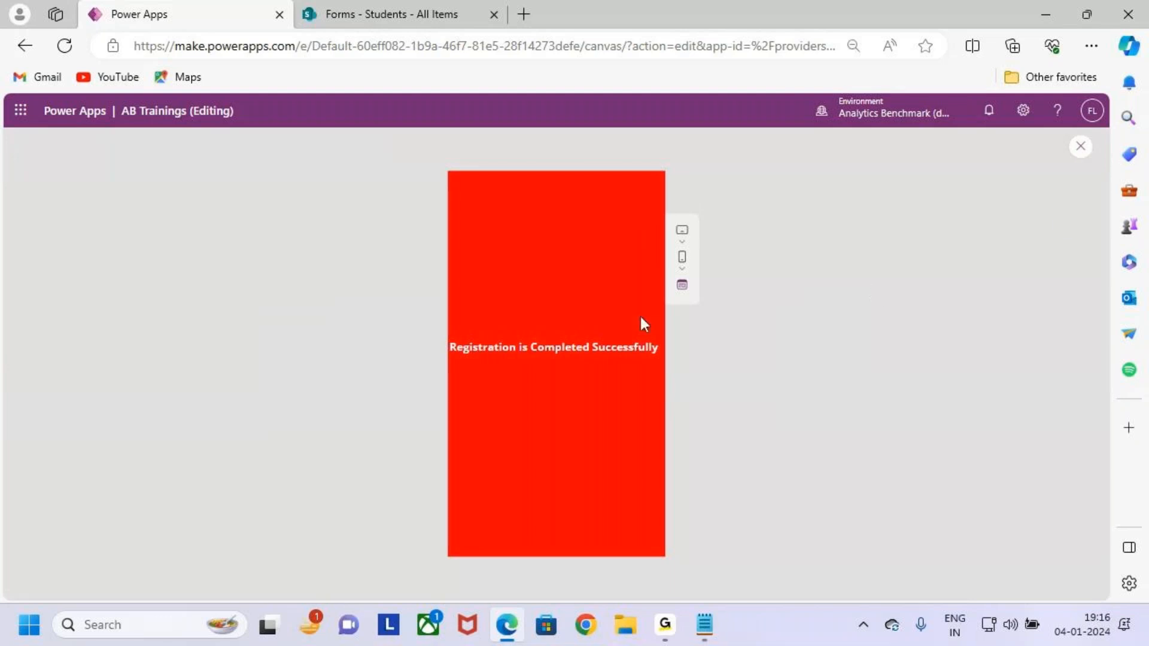
click(1081, 147)
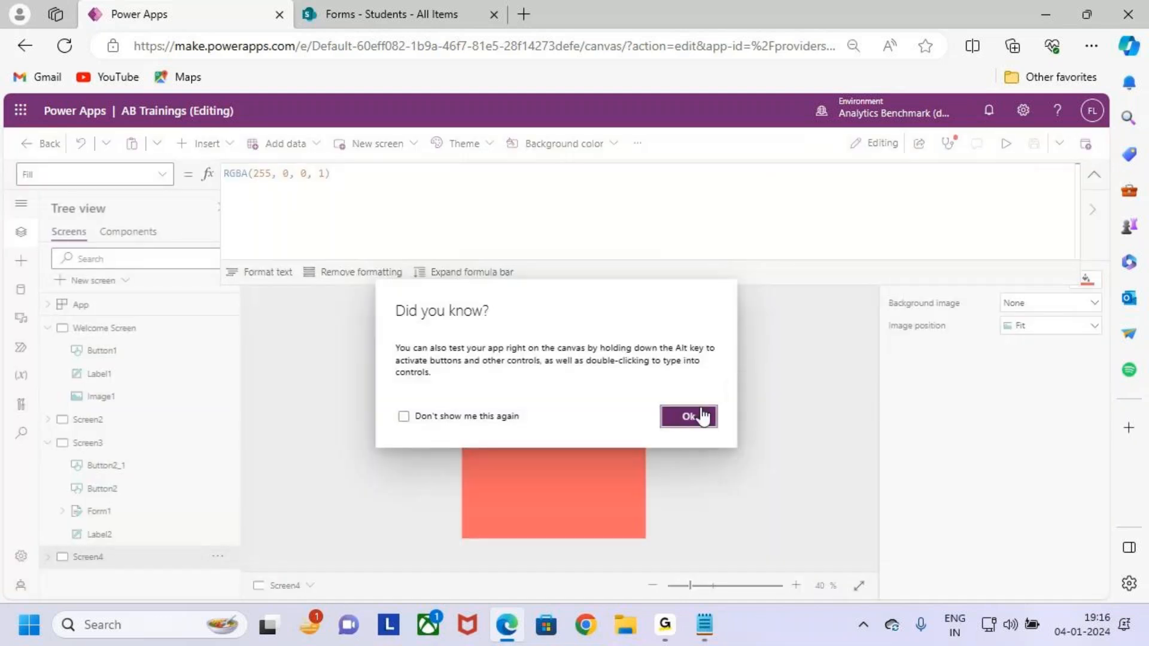
Trace the runtime Patch network error in App checker to the Submit button's OnSelect.
click(740, 392)
click(1093, 178)
click(948, 143)
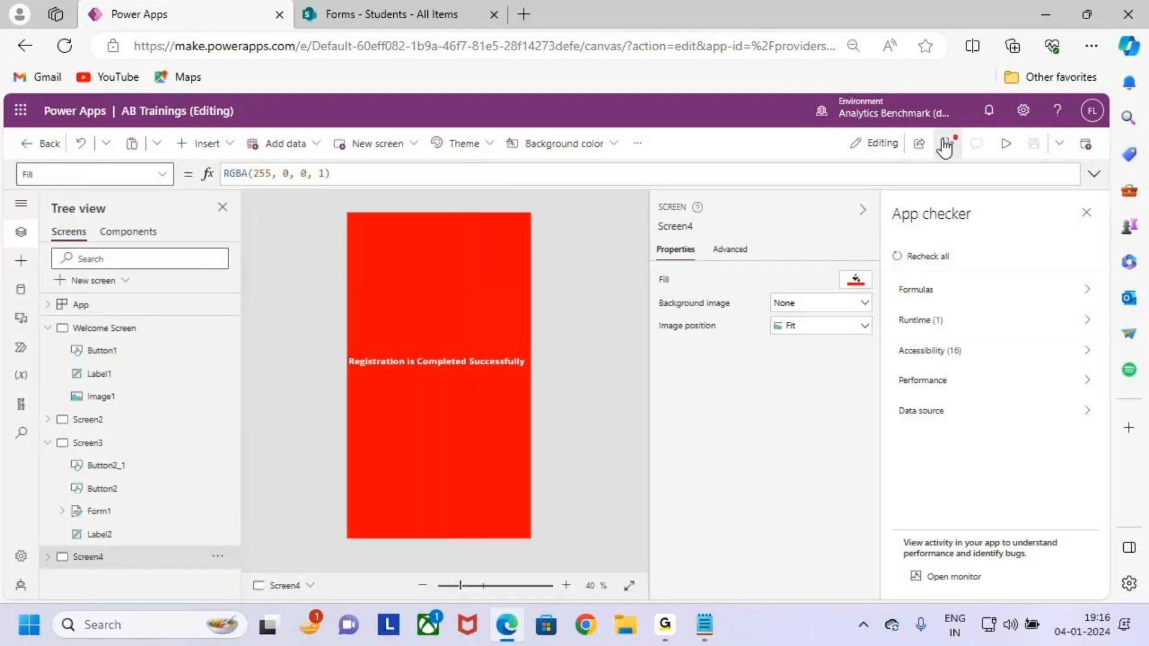
click(962, 323)
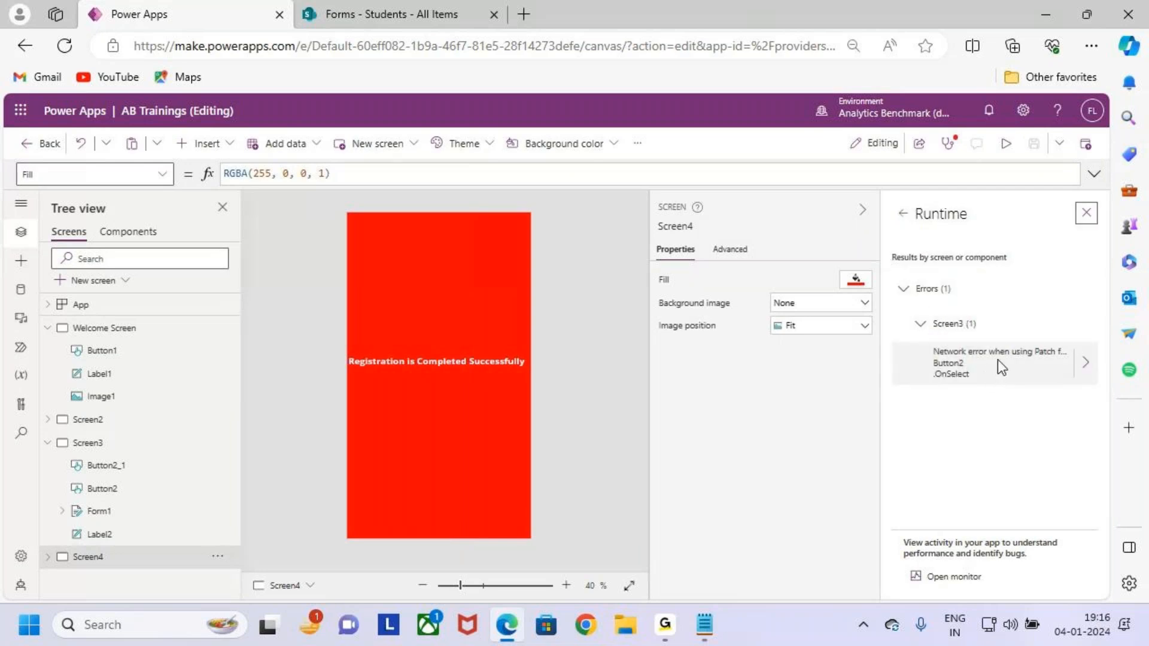
click(1086, 363)
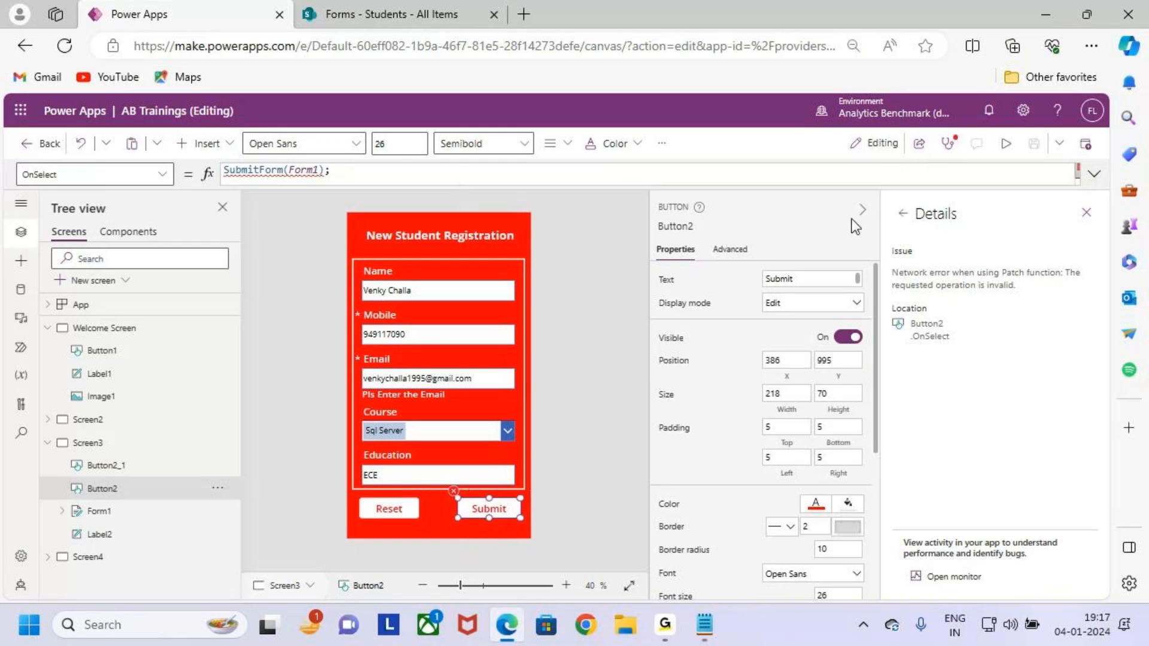
click(1086, 213)
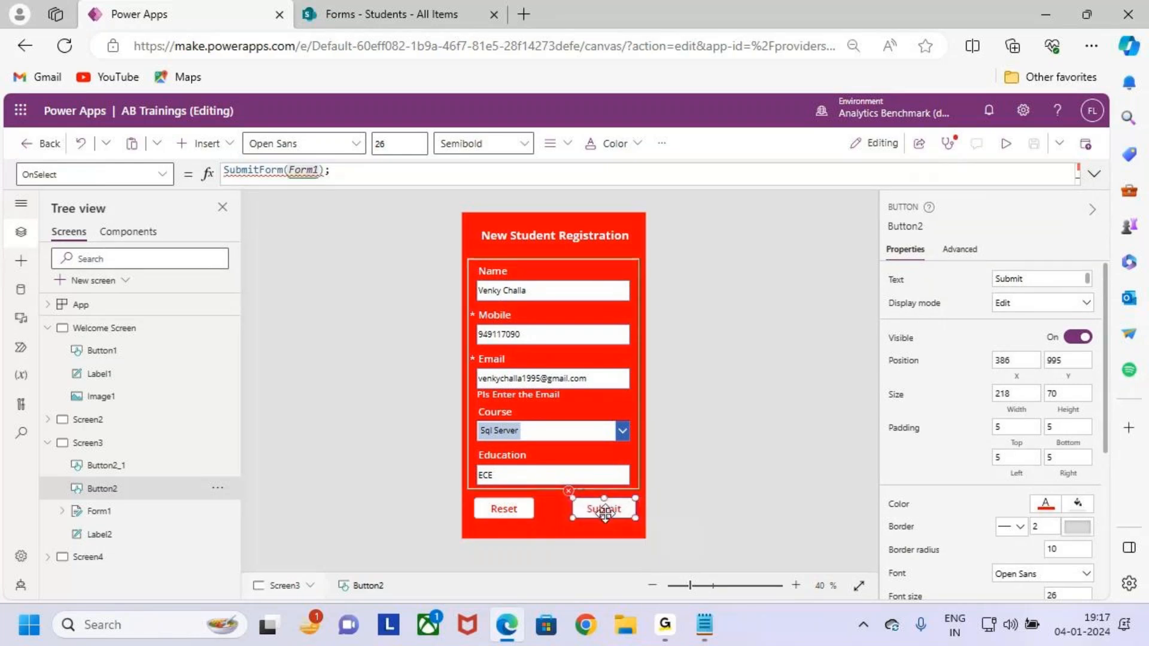
Add a semicolon after Navigate(Screen4) in the expanded Submit formula.
click(1094, 174)
click(386, 202)
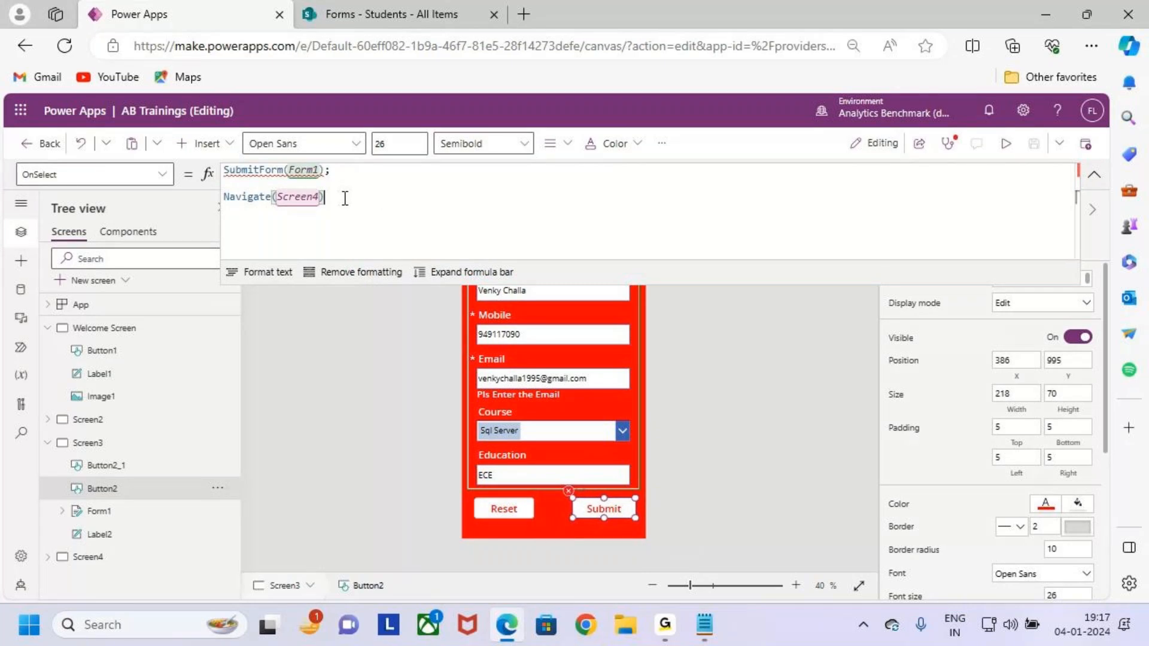
text(;)
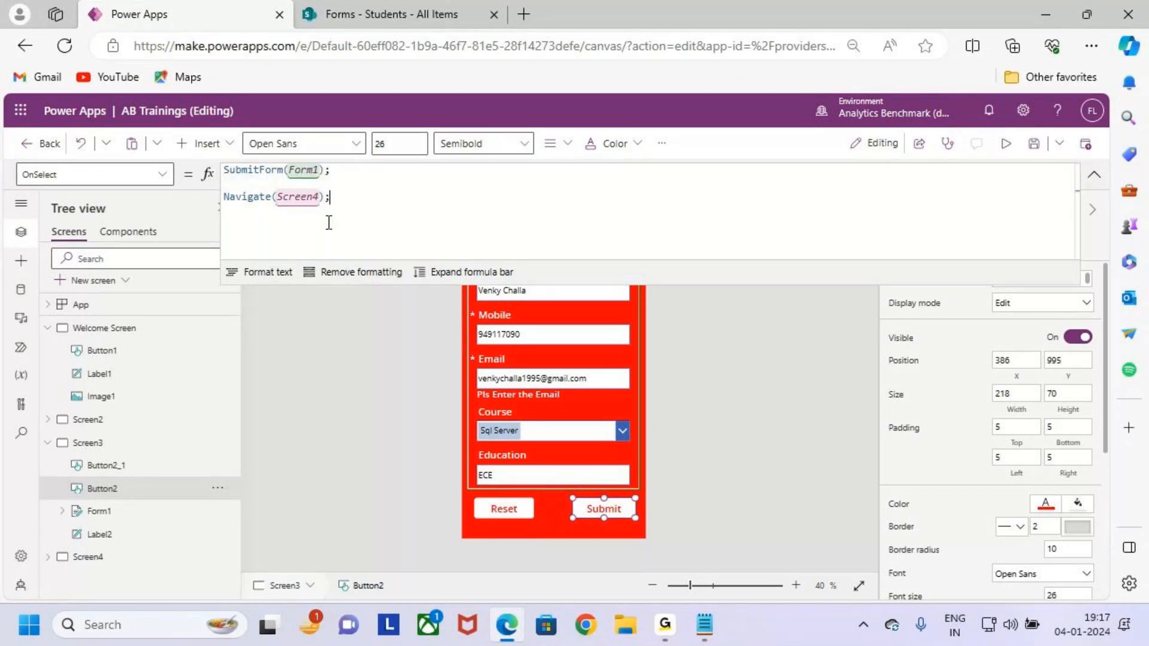
Save the app and test a registration submission in preview.
click(1029, 145)
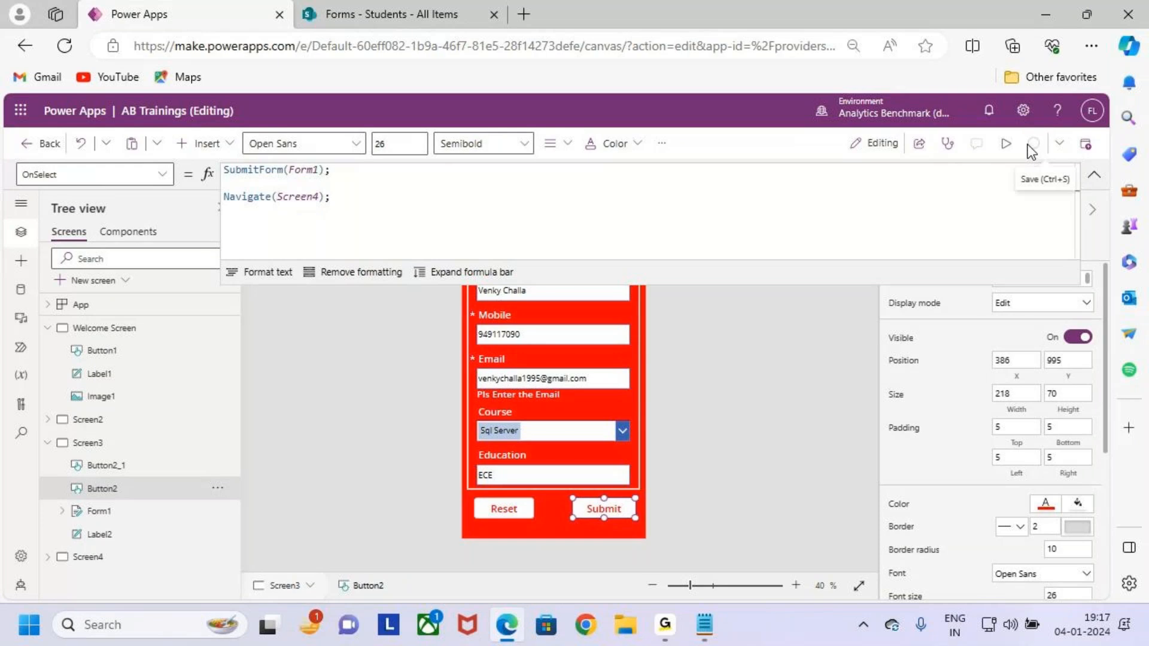
click(1018, 151)
click(621, 527)
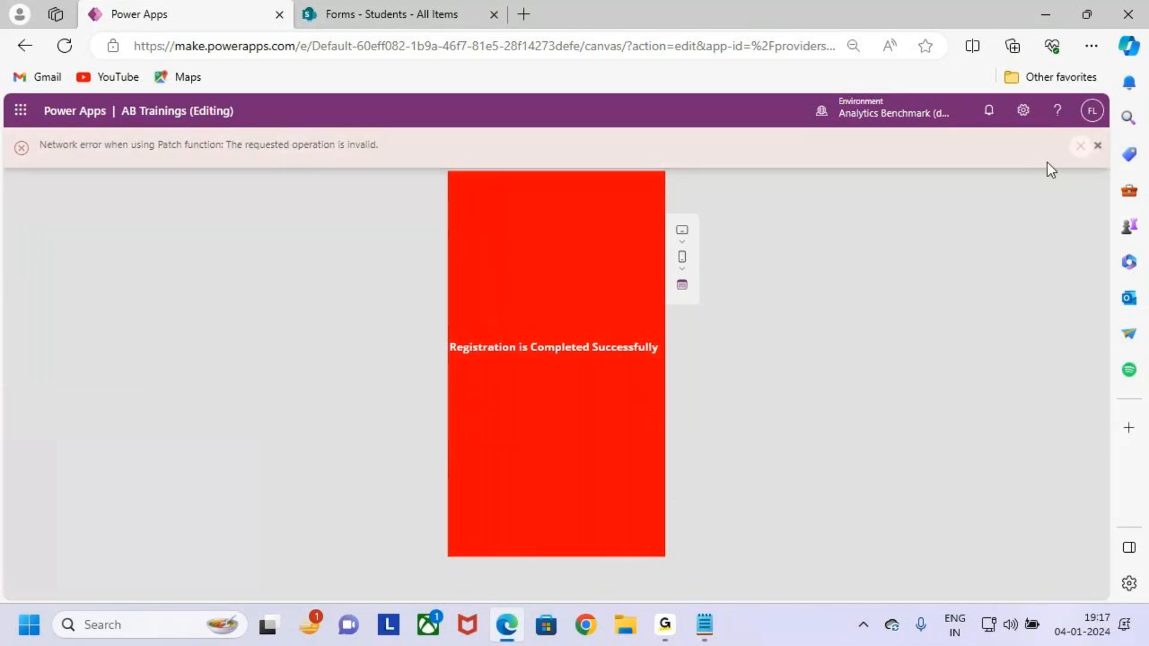
click(1098, 153)
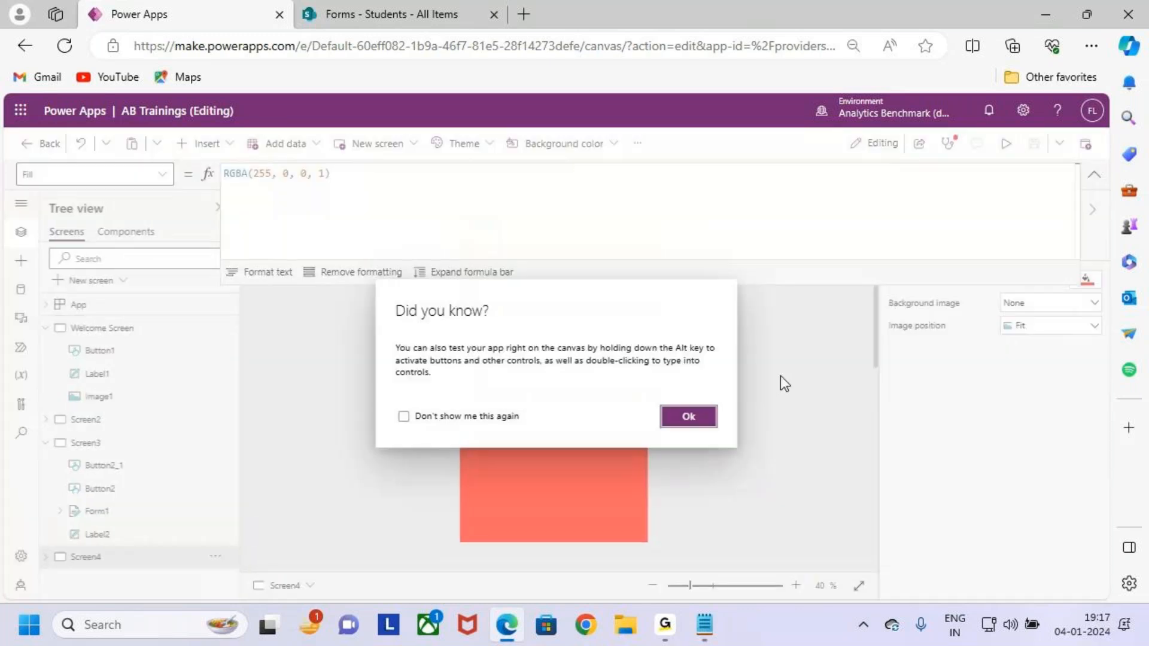
Open the Screen3 Submit button's formula for editing from its error badge.
click(688, 417)
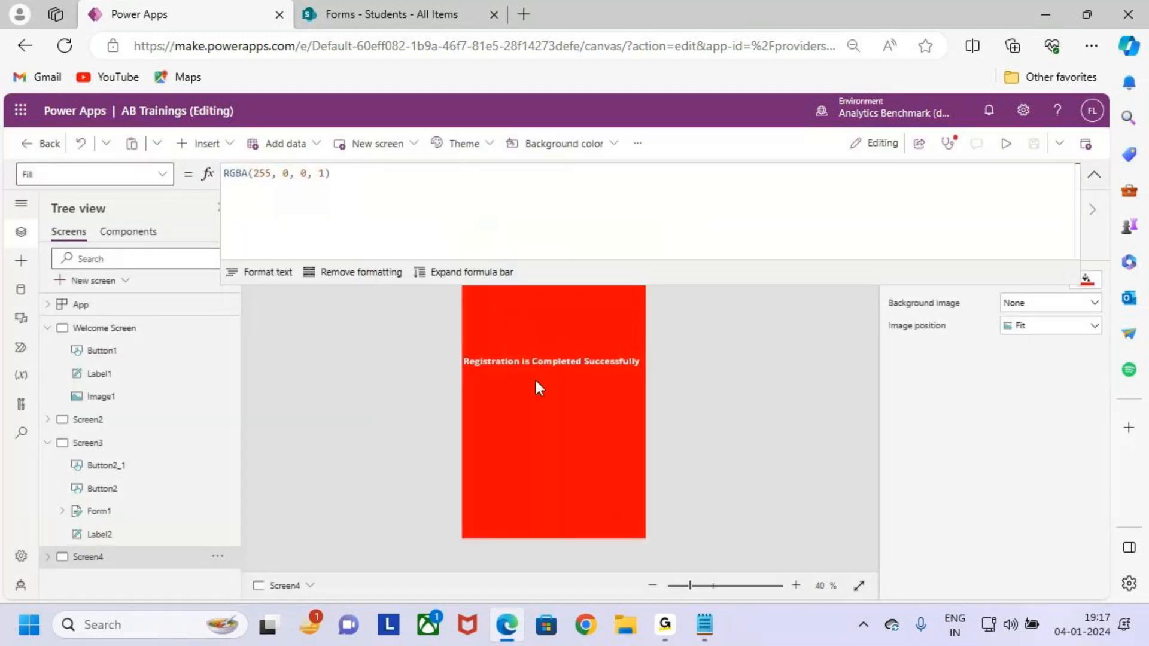
click(99, 442)
click(607, 508)
click(569, 491)
click(598, 513)
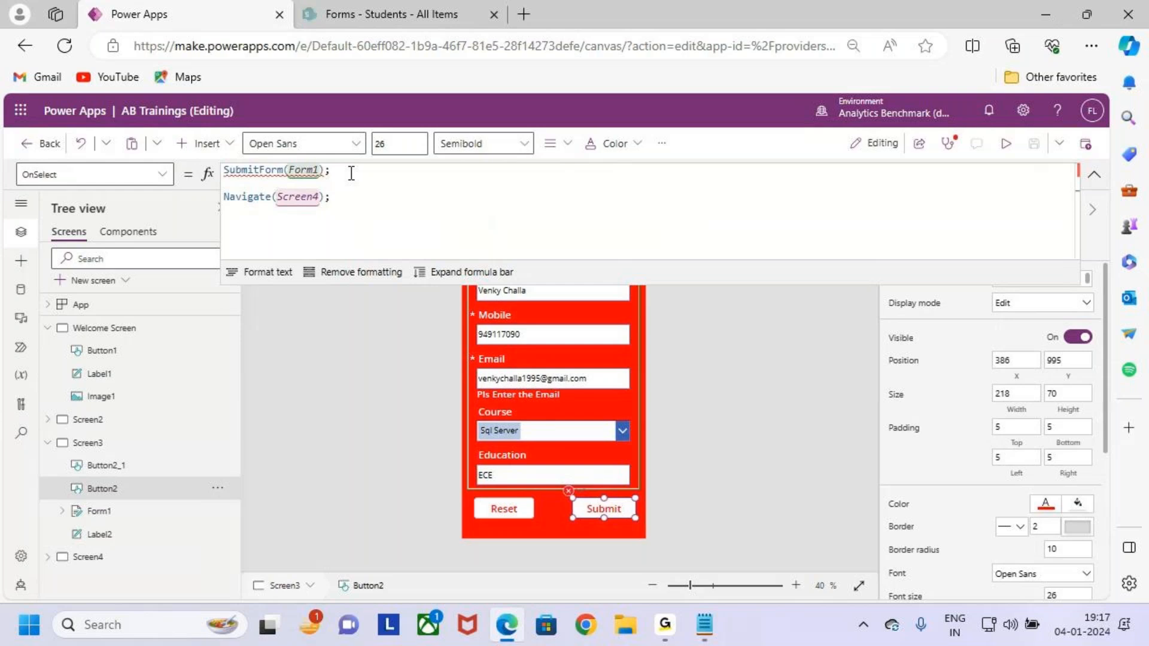
Delete the Navigate(Screen4); line from the Submit button's OnSelect formula.
click(351, 197)
drag(350, 197, 182, 199)
key(BackSpace)
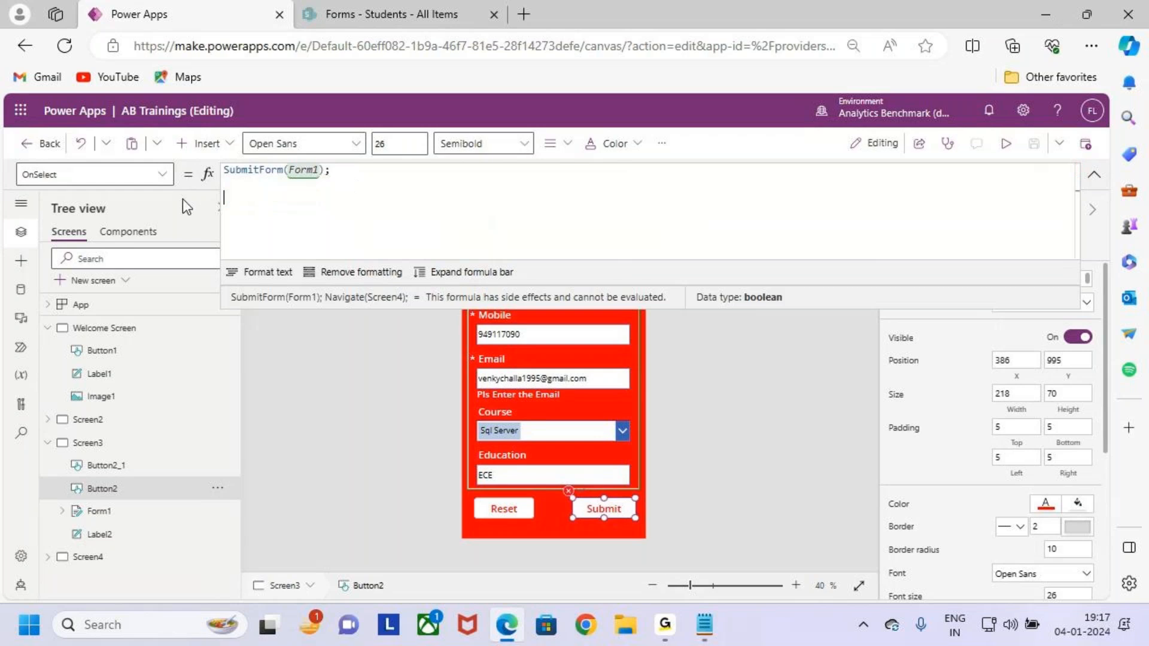
key(BackSpace)
key(BackSpace)
key(BackSpace)
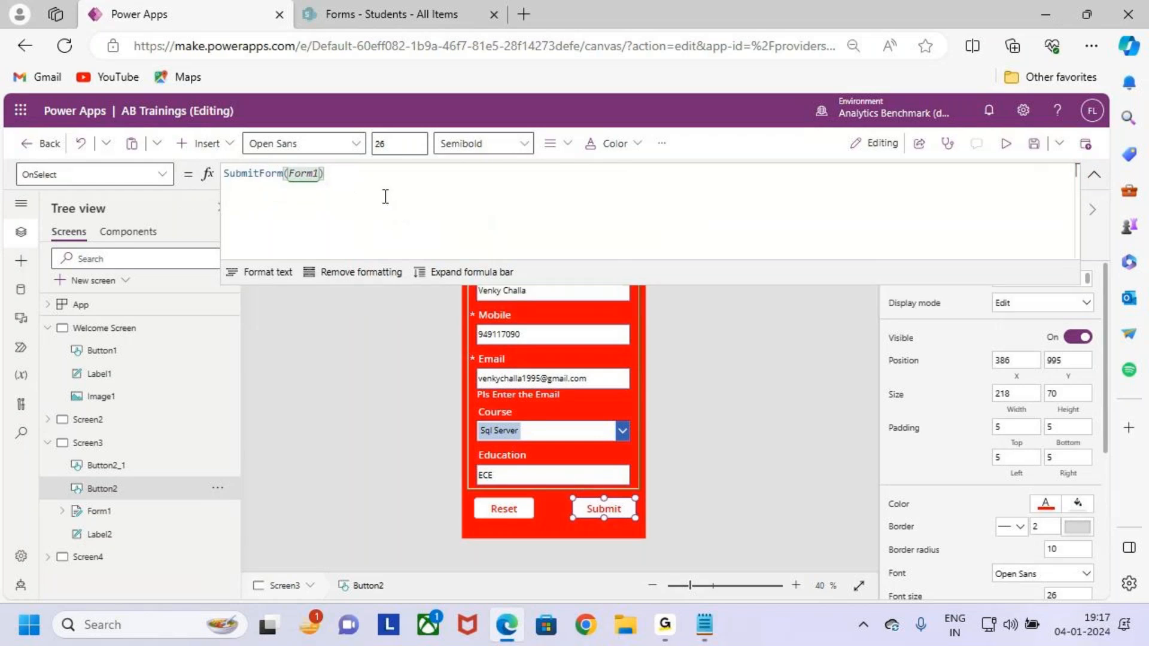
Save, then test-submit the registration form in preview and exit.
click(1031, 148)
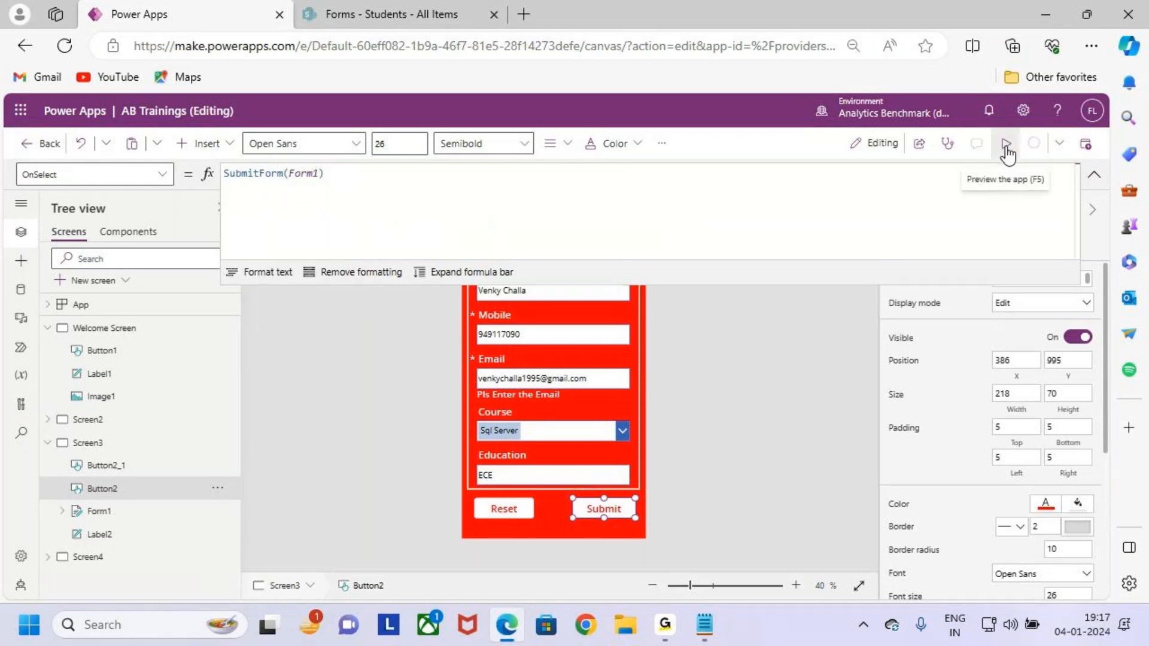
click(1006, 147)
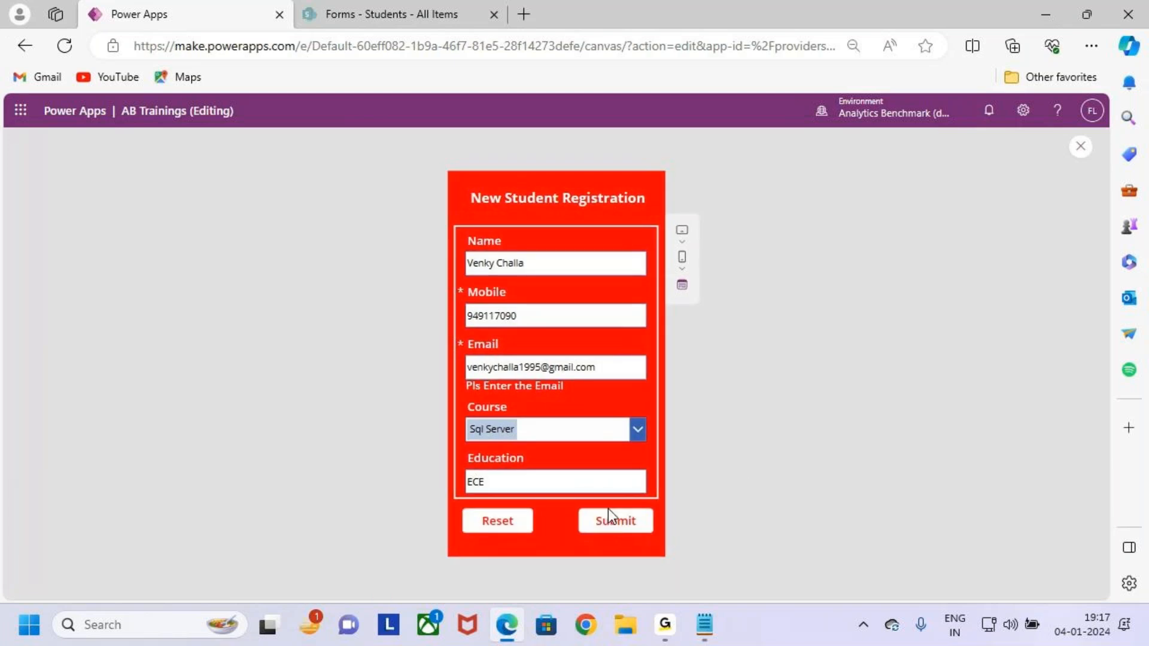
click(627, 522)
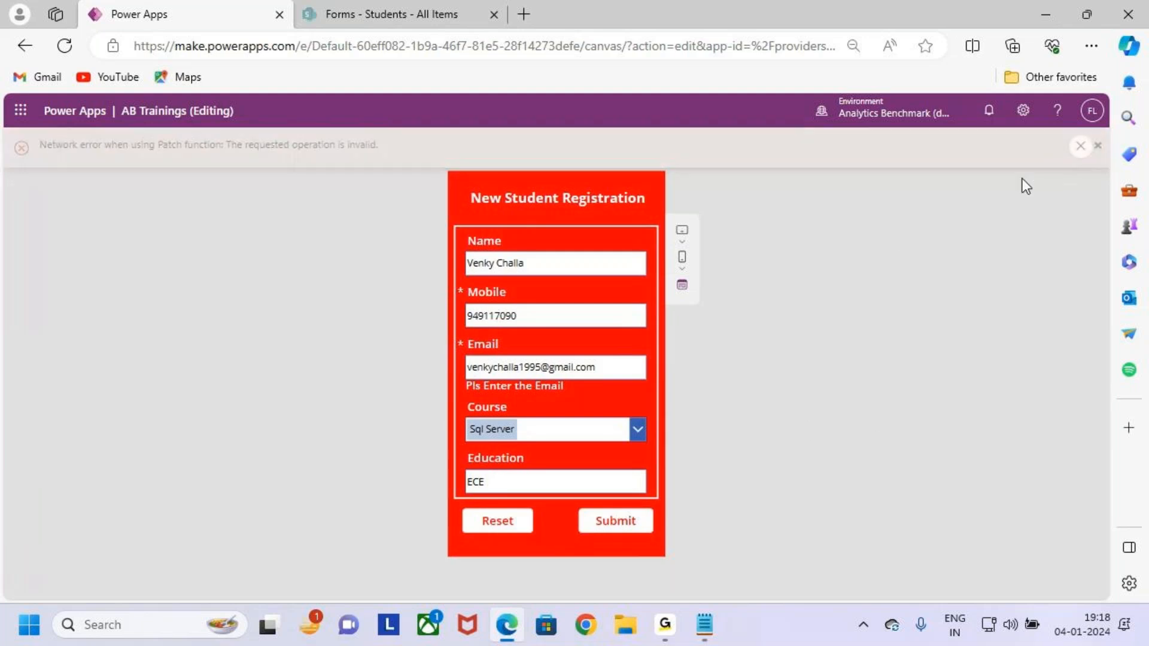
key(Escape)
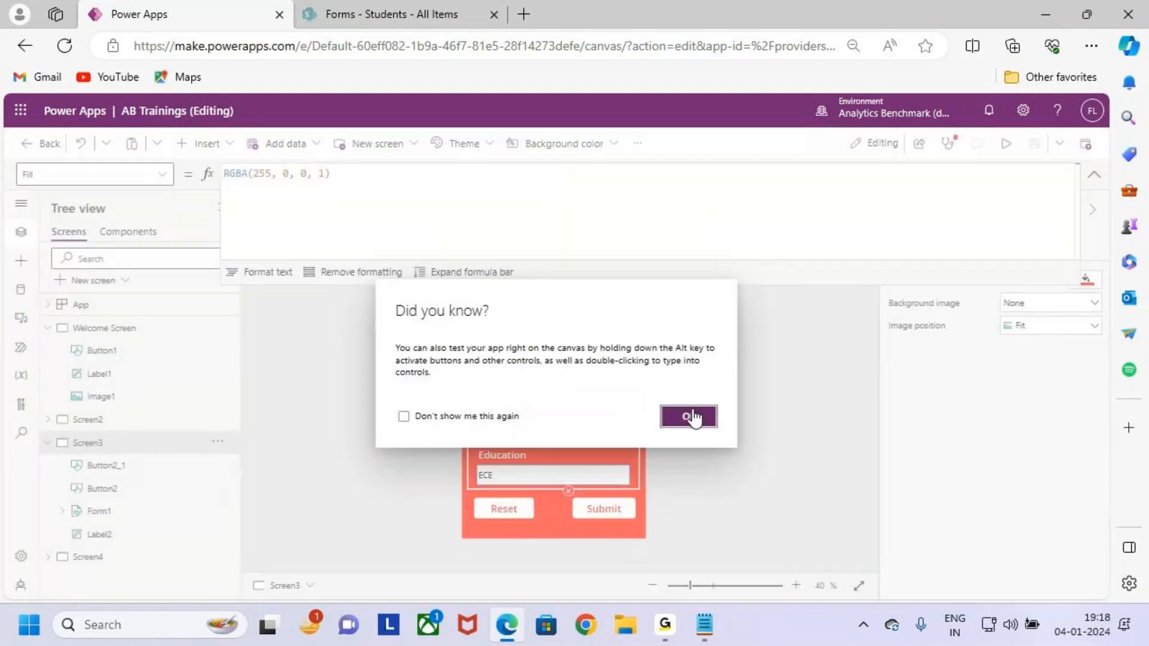
Collapse the formula bar and check Form1's data source setting.
click(688, 415)
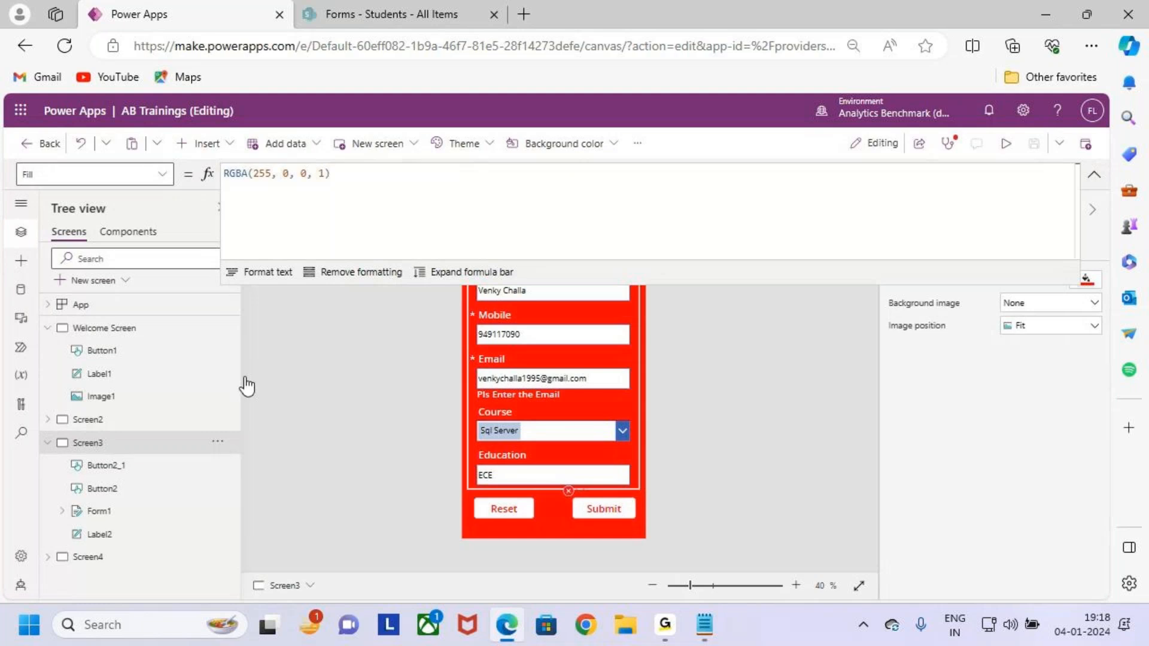
click(1094, 174)
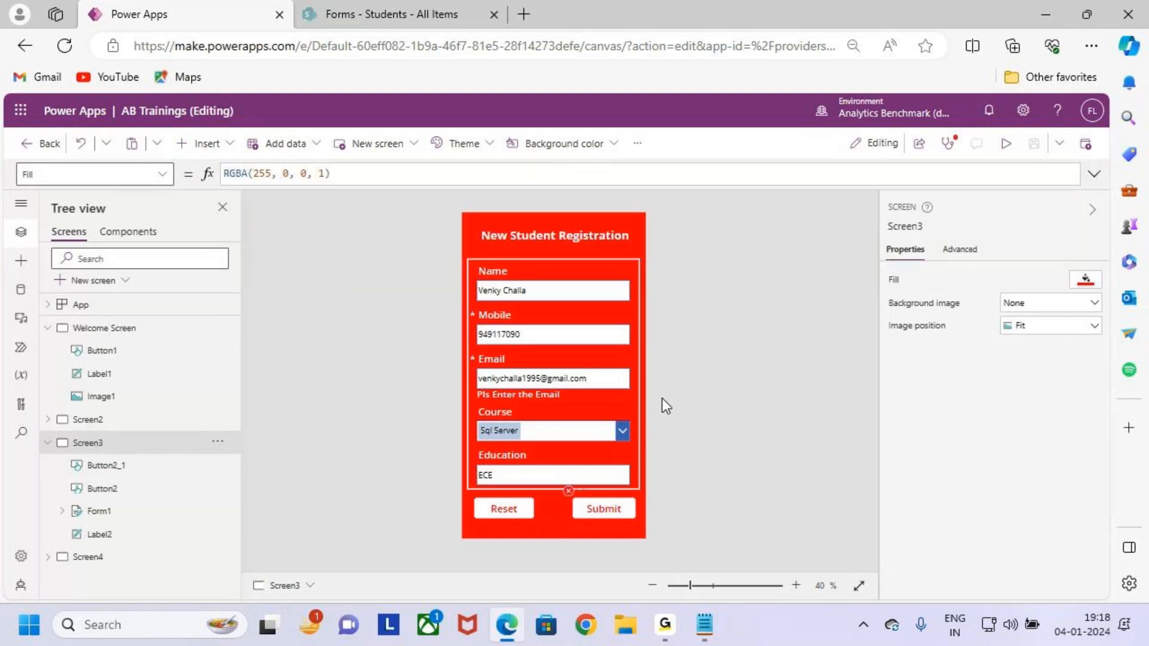
click(122, 510)
click(1045, 286)
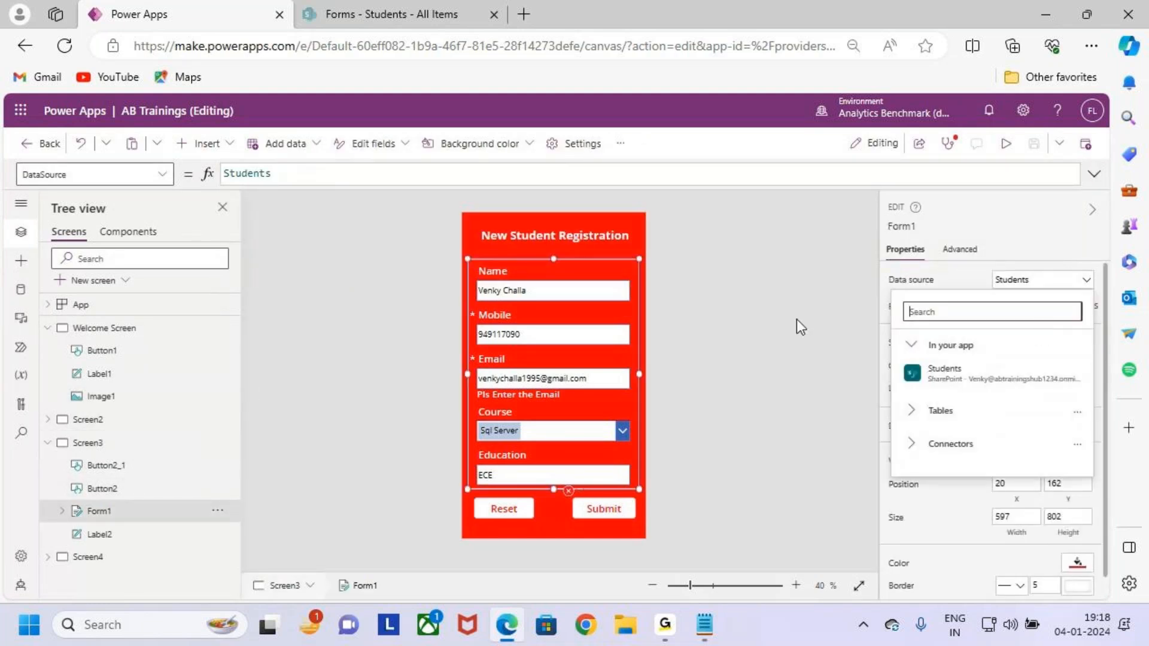
click(724, 293)
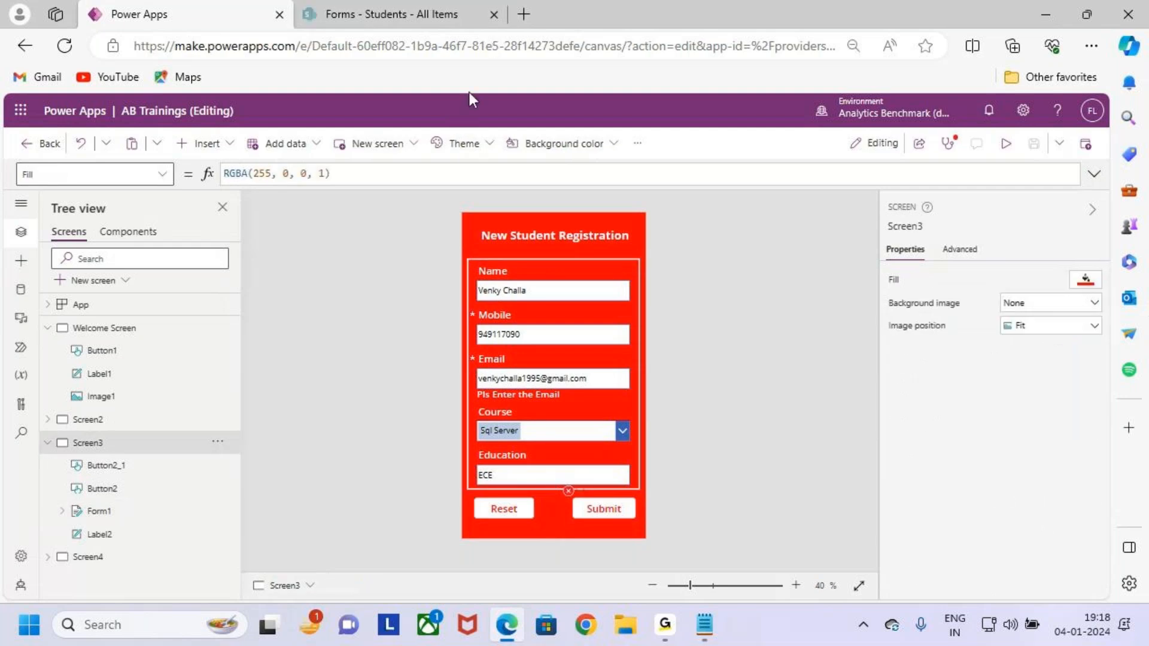
Refresh the SharePoint Students list, then reload the Power Apps studio page.
click(383, 15)
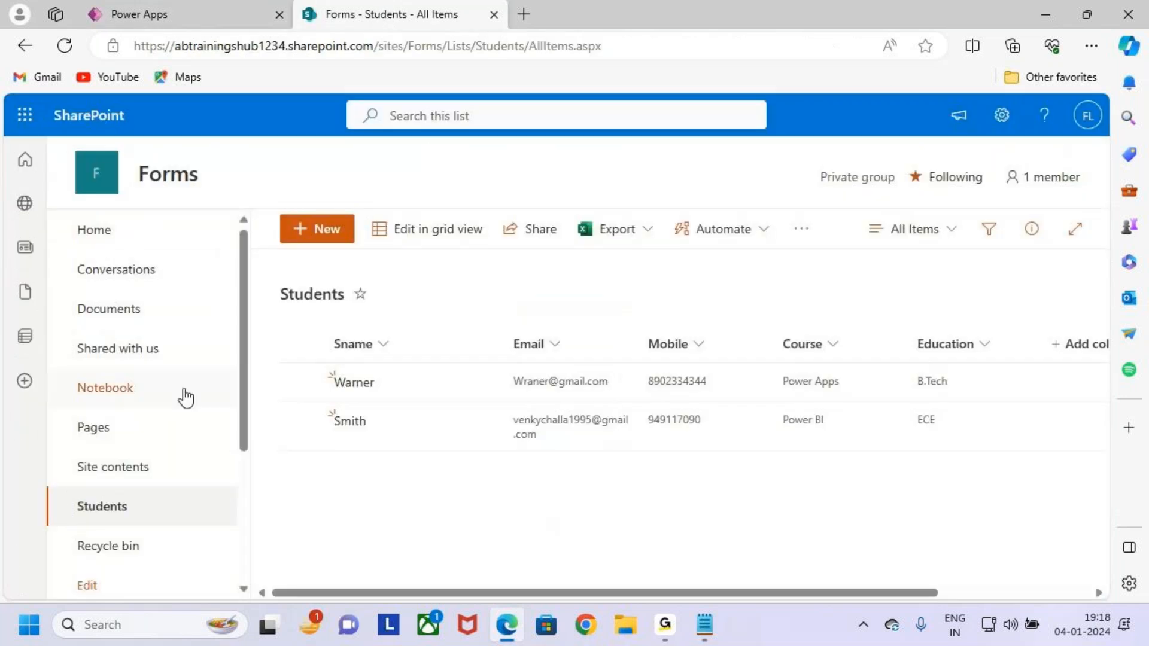
click(62, 50)
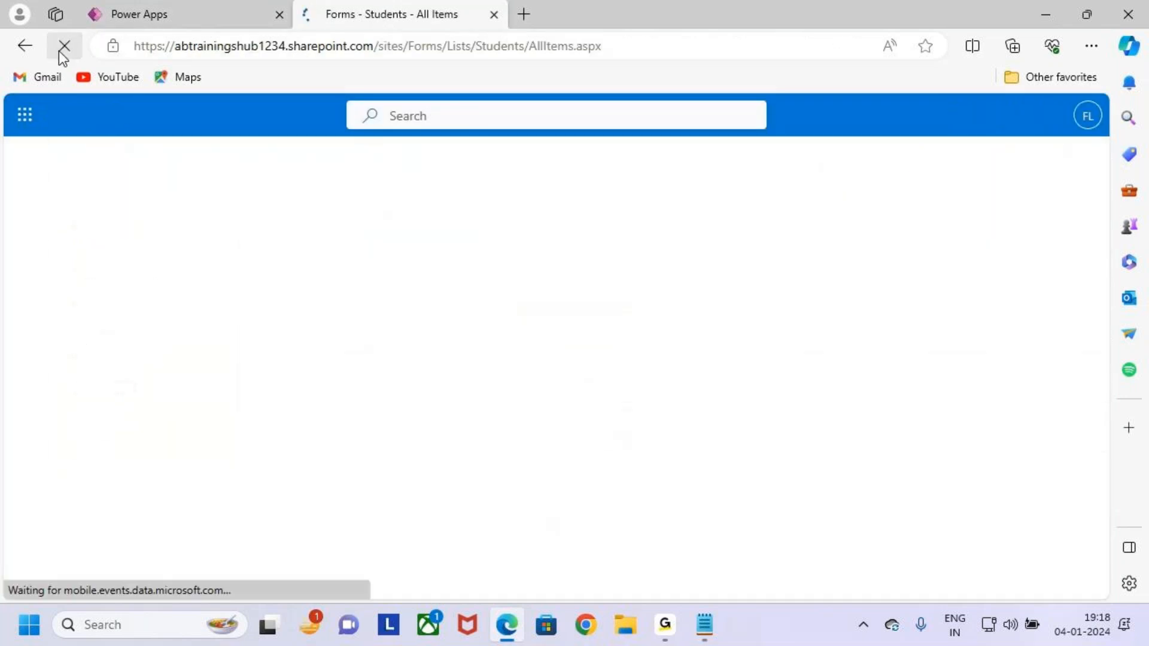
click(241, 8)
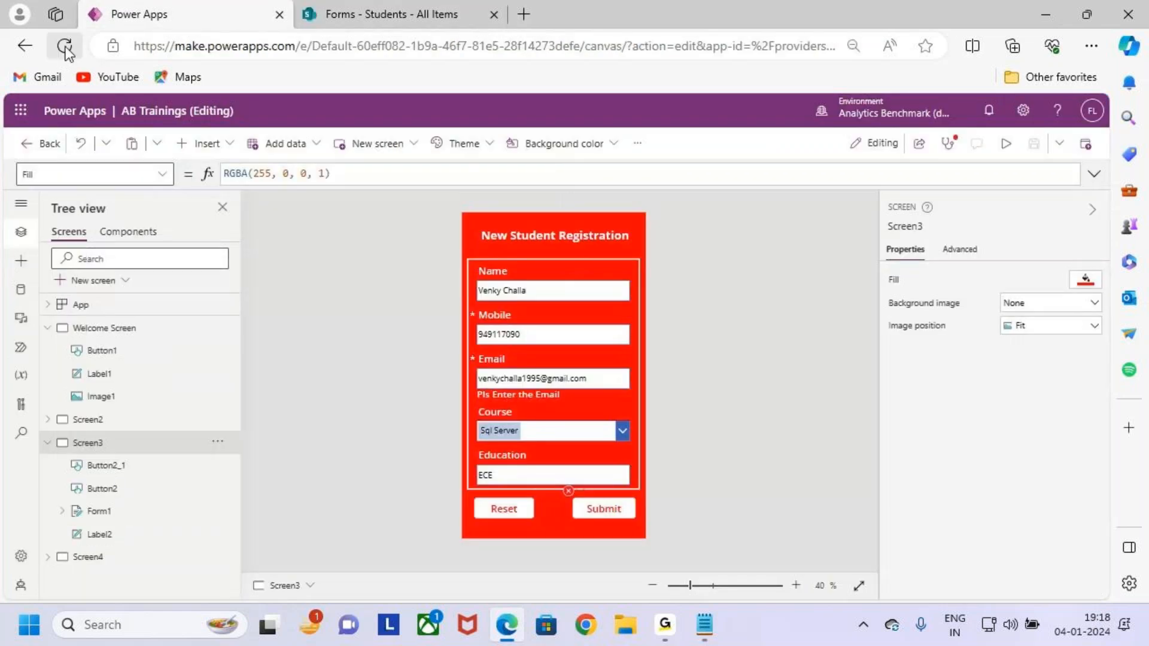
click(65, 47)
click(634, 143)
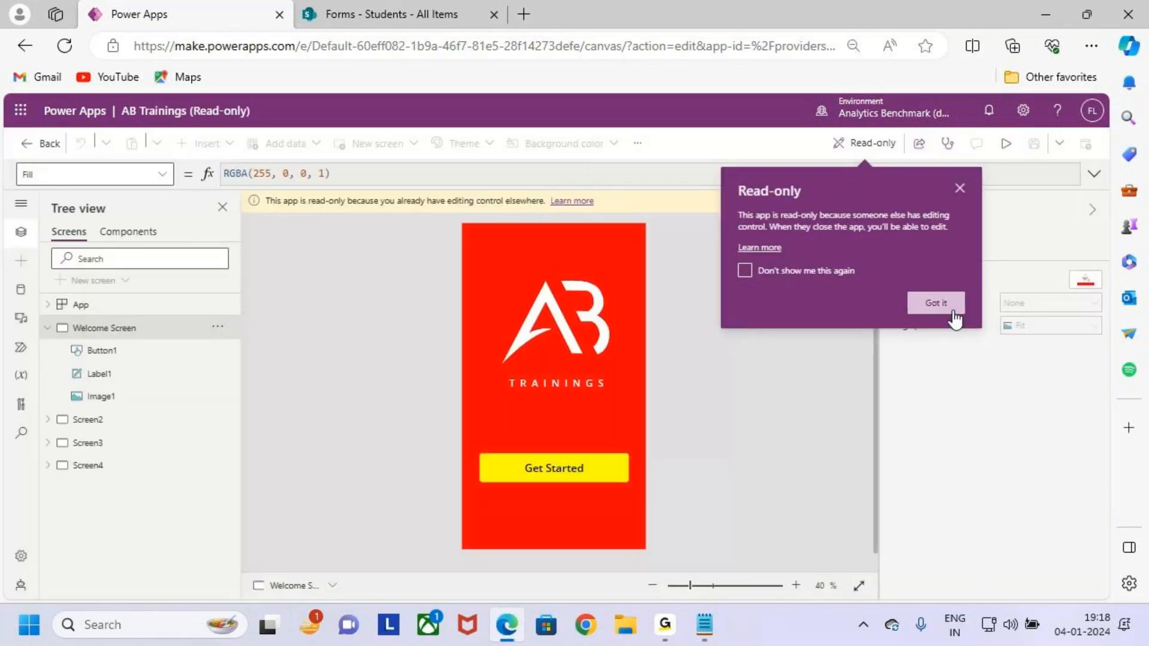
Override to regain editing control, then preview the app and open the registration form.
click(934, 304)
click(846, 201)
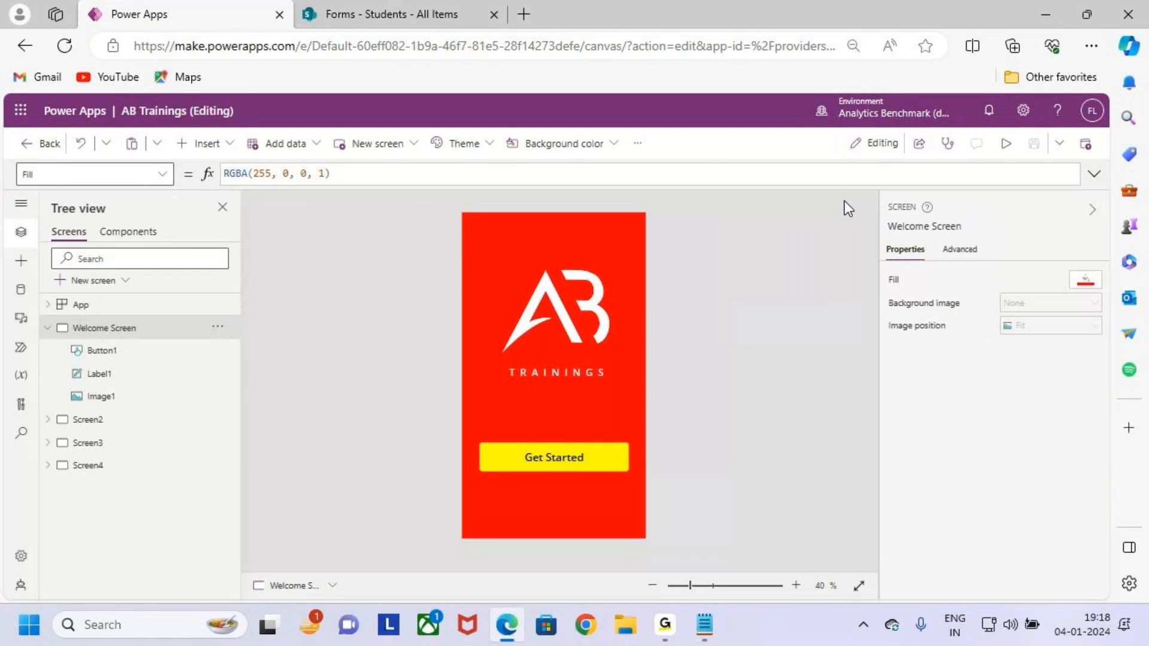
click(1012, 143)
click(554, 467)
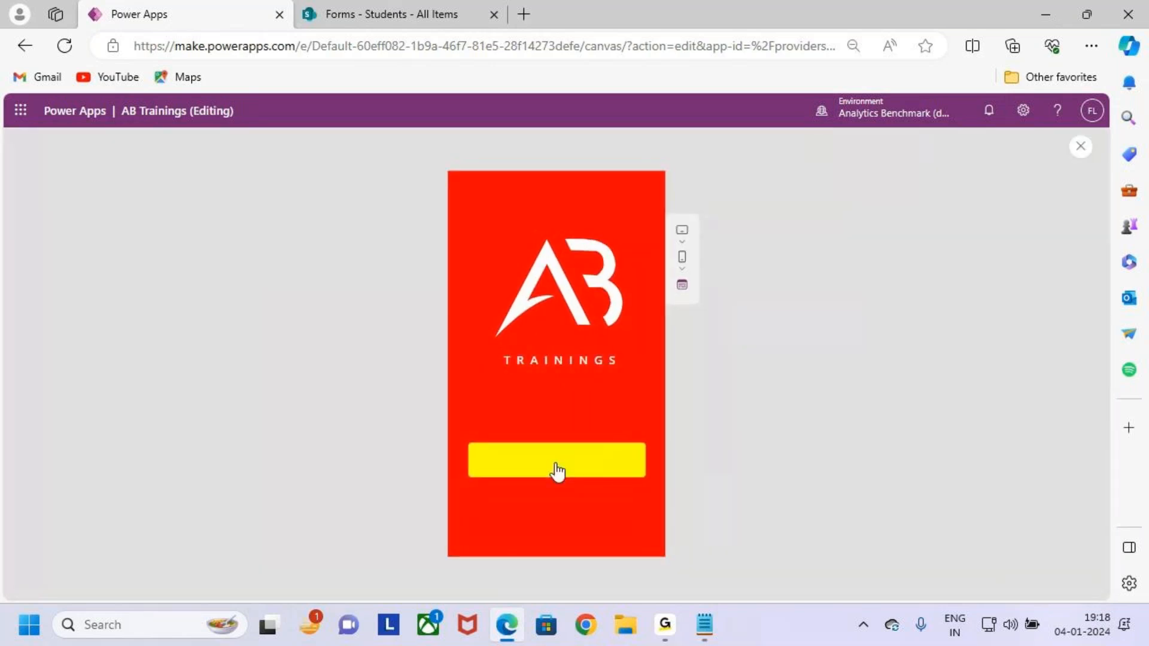
click(608, 416)
Enter a student's name, mobile and email, pick Power BI, enter B.Tech, and submit.
click(549, 258)
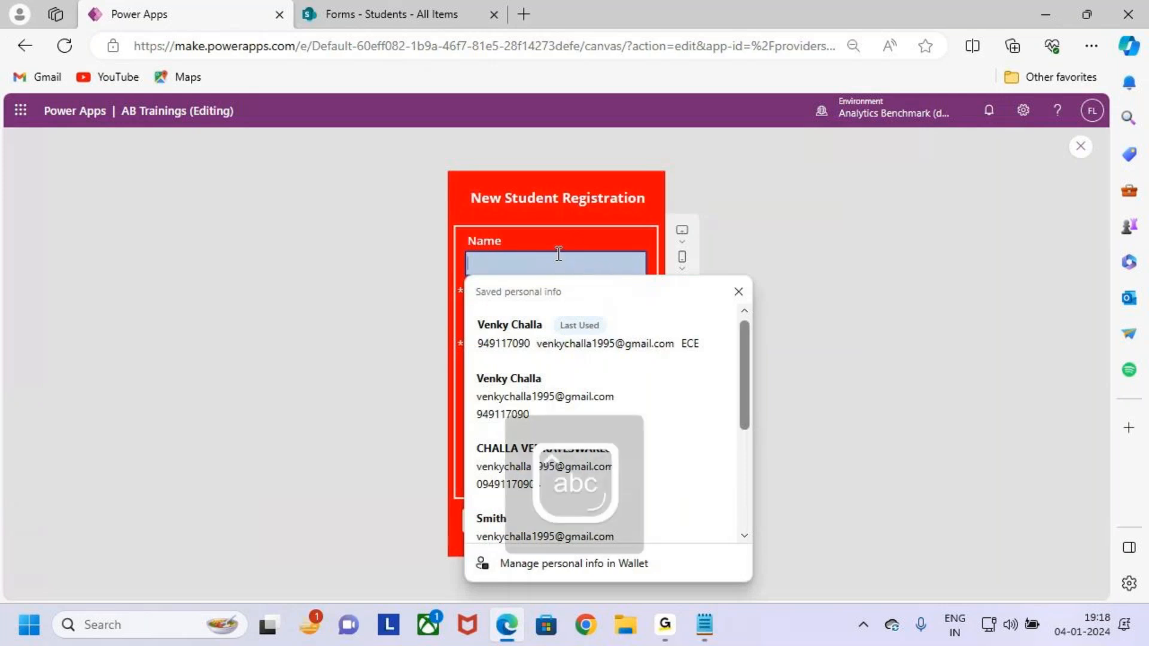
text(Finch)
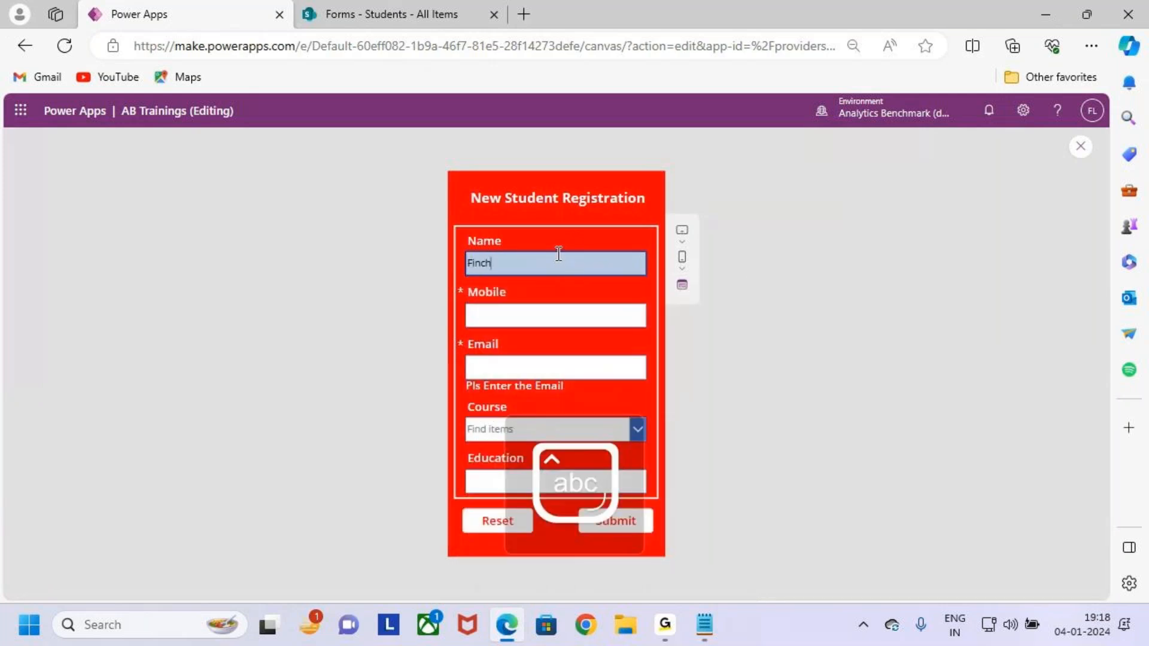
click(559, 306)
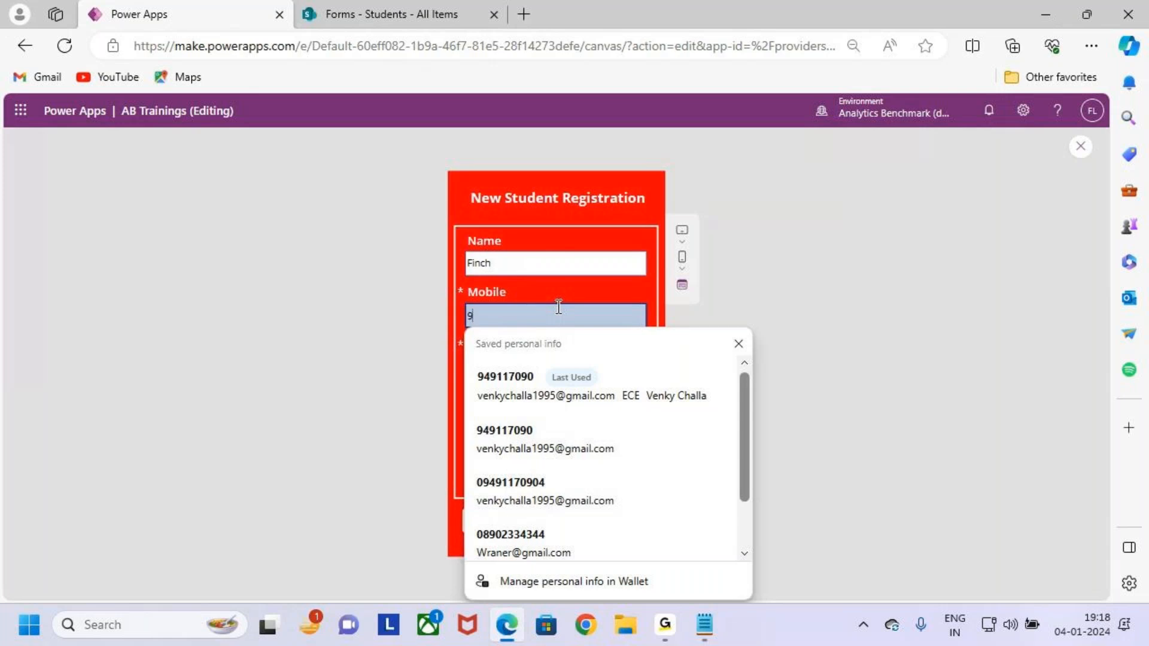
click(595, 368)
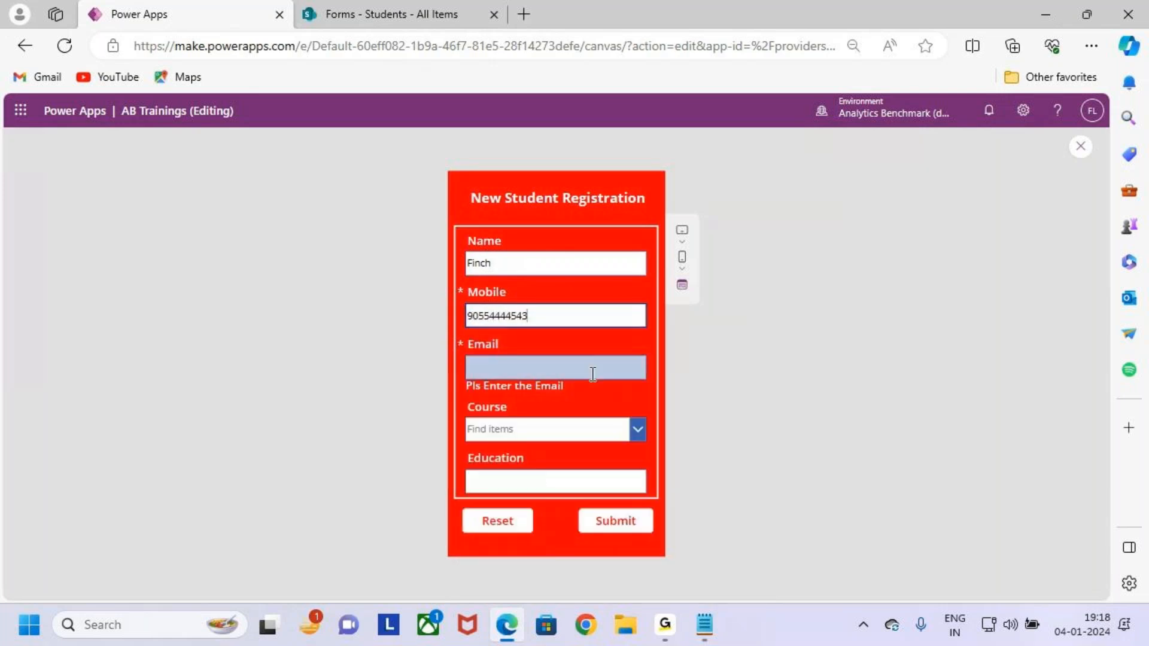
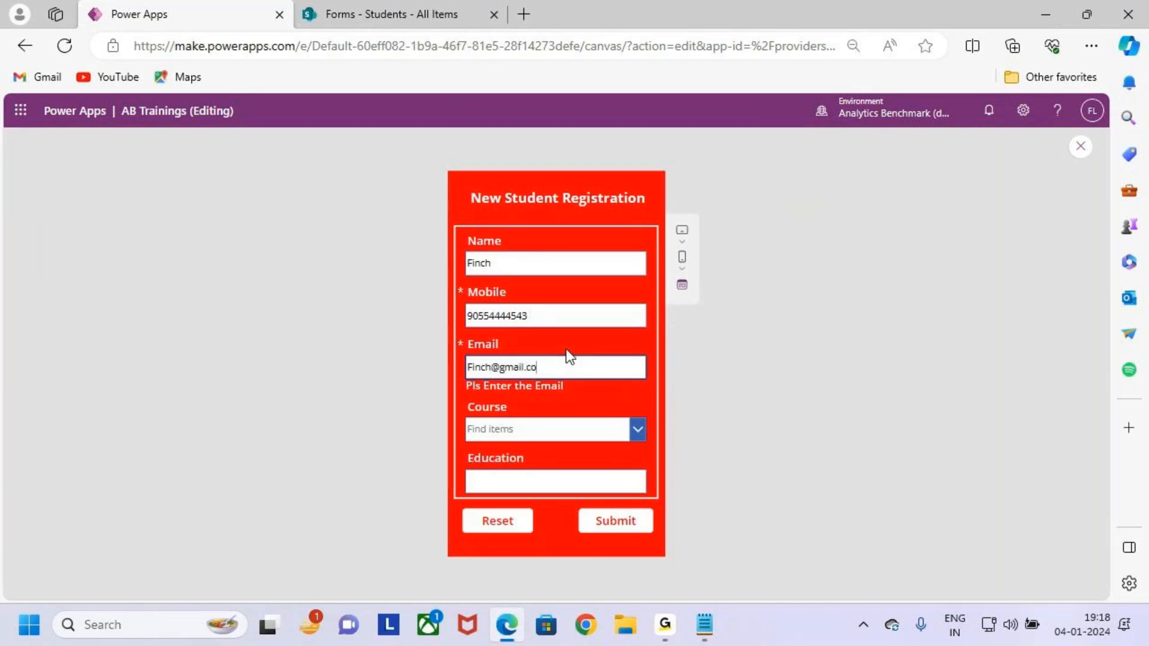
click(577, 437)
click(581, 482)
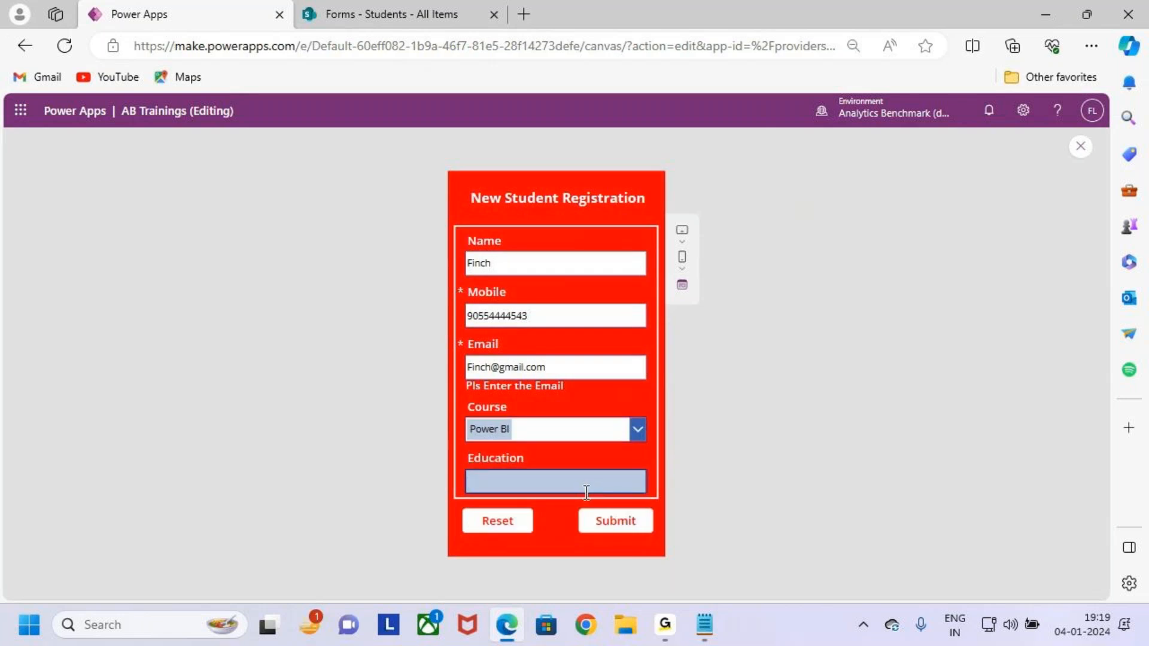
text(B.Tech)
click(627, 522)
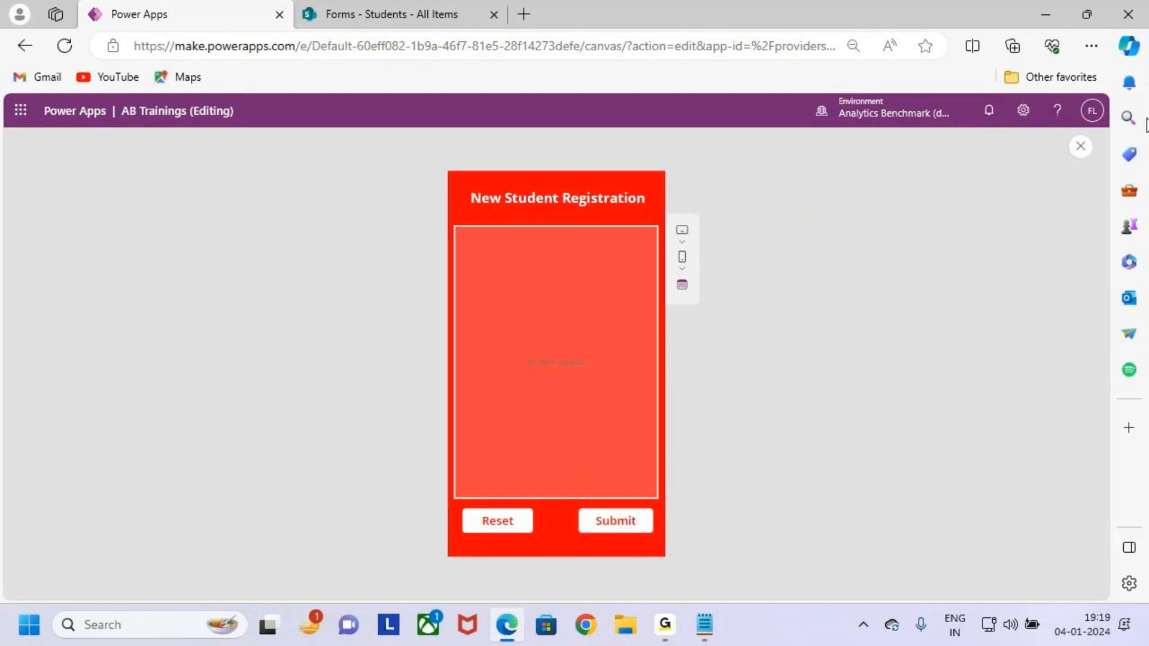
click(1081, 147)
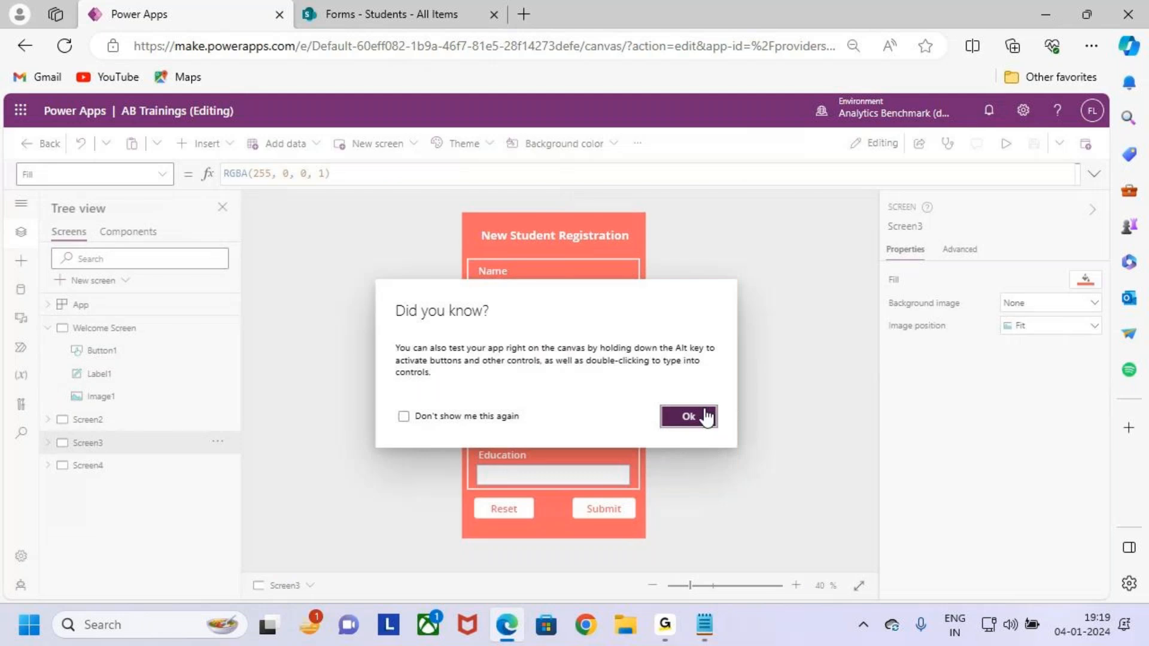
Add a Navigate(Screen4); line after SubmitForm(Form1); in the Submit formula, then show the Welcome Screen.
click(689, 417)
click(604, 509)
click(323, 174)
click(1094, 176)
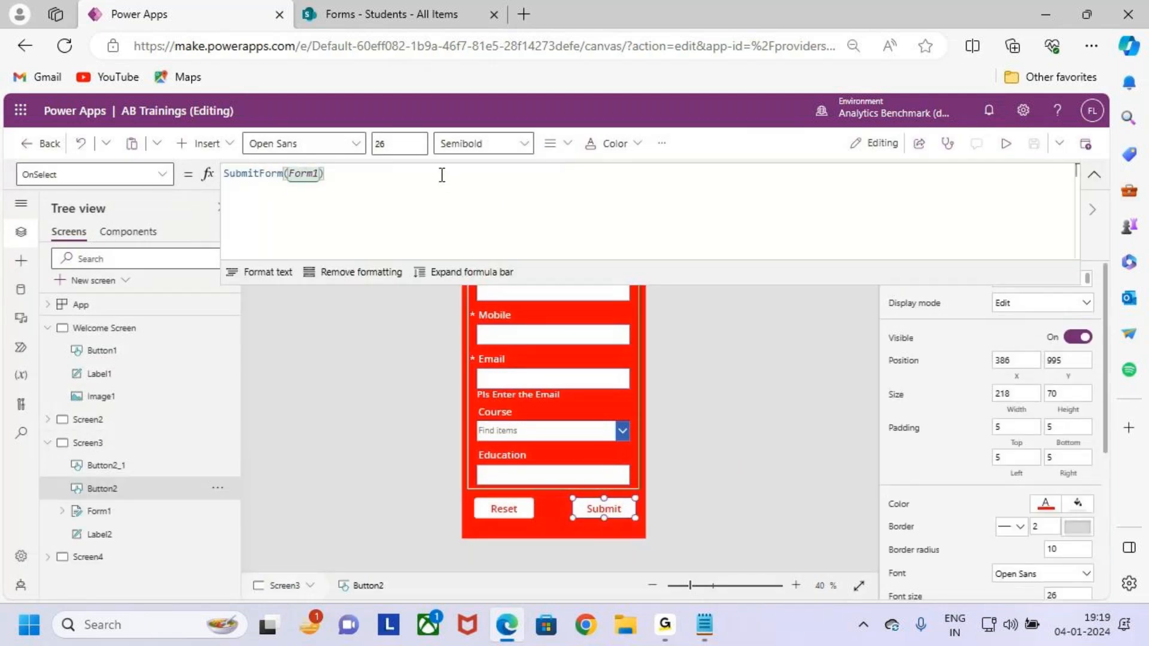
text(;)
key(Return)
text(N)
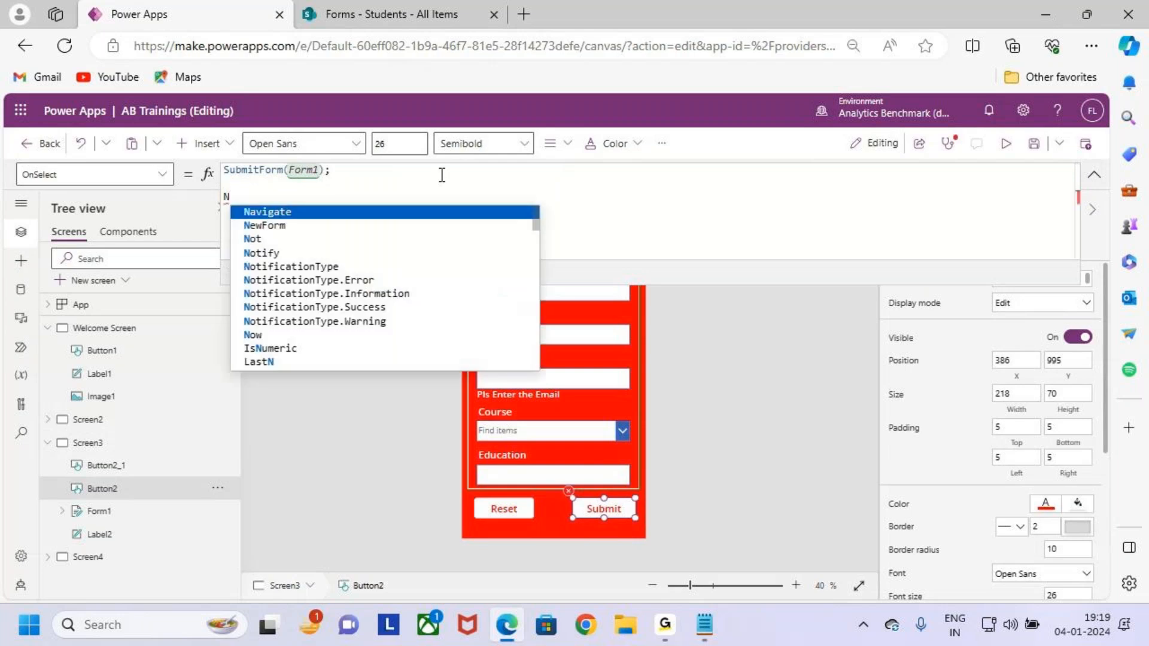
text(avigate)
key(Tab)
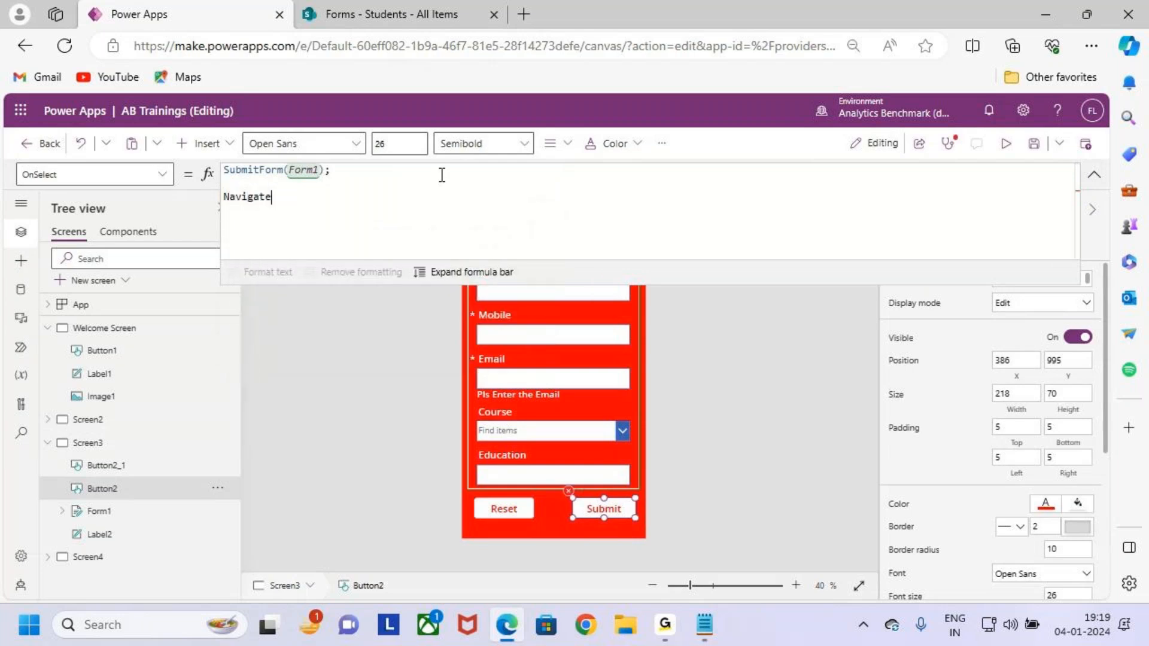
text(()
key(Down)
key(Down)
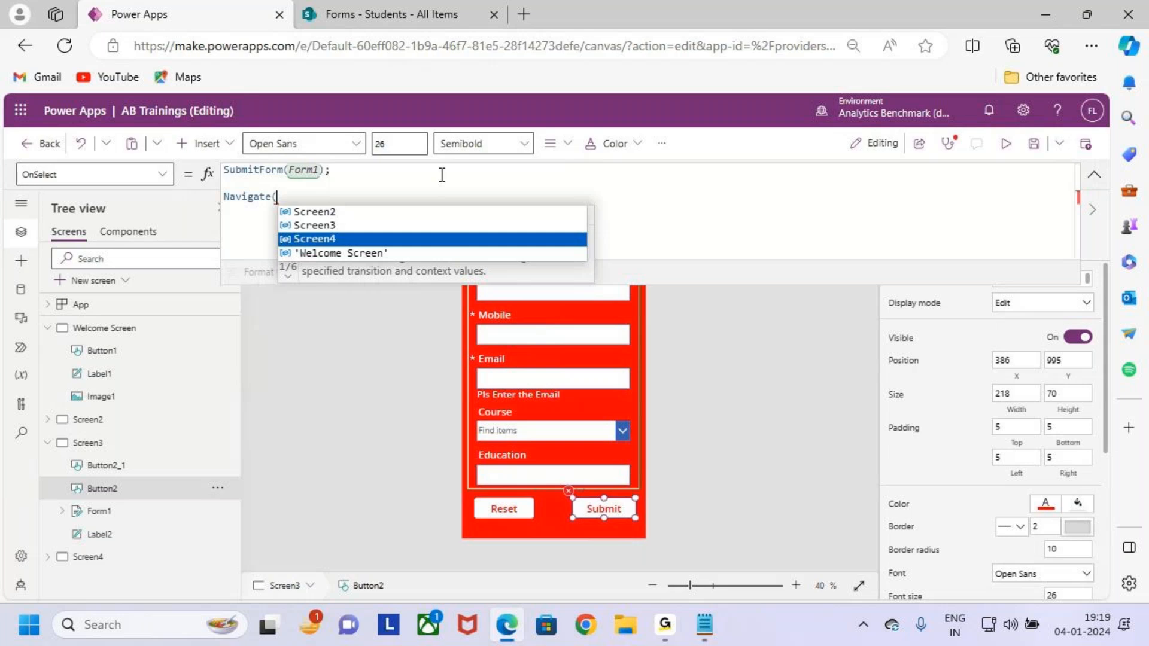
key(Tab)
text())
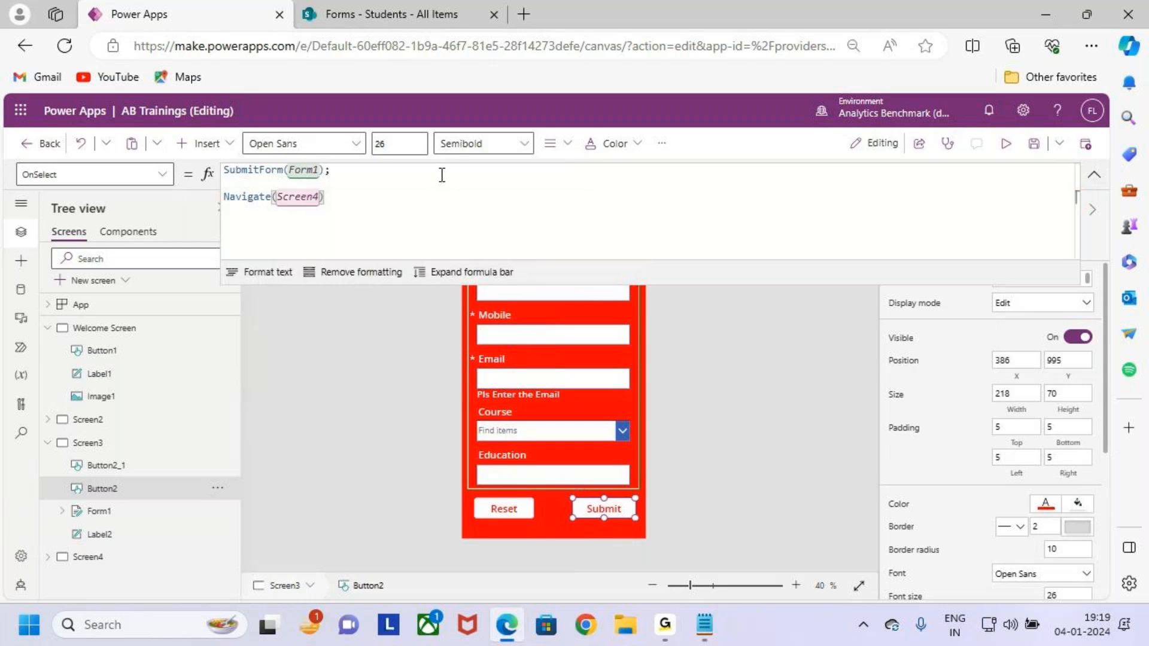
text(;)
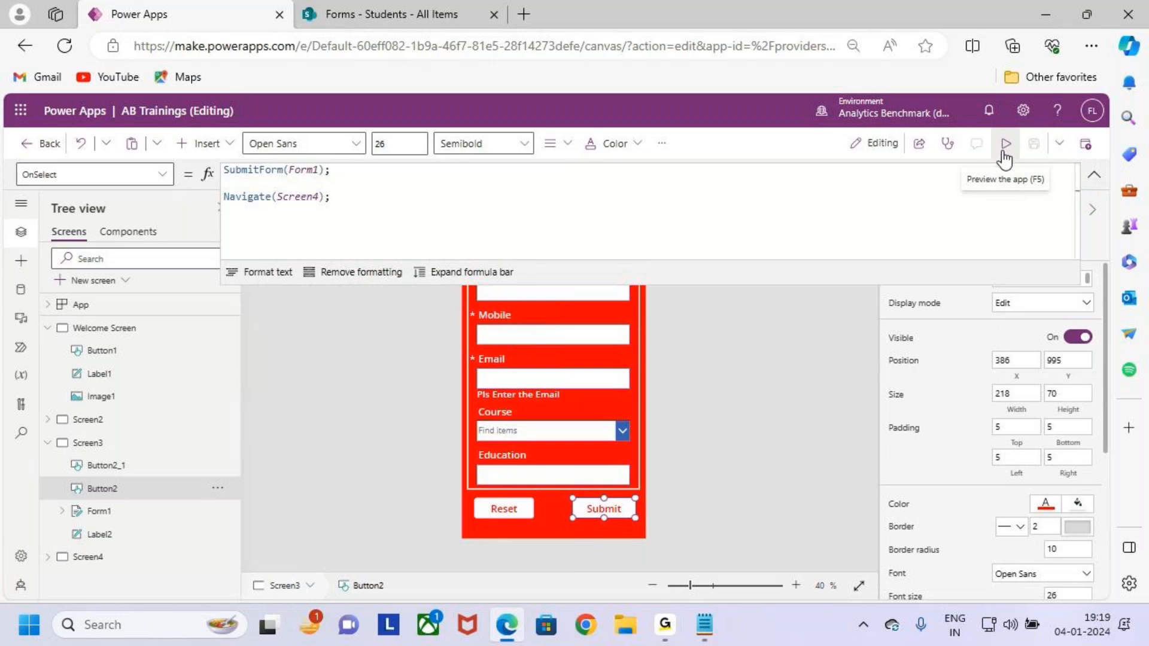
click(96, 330)
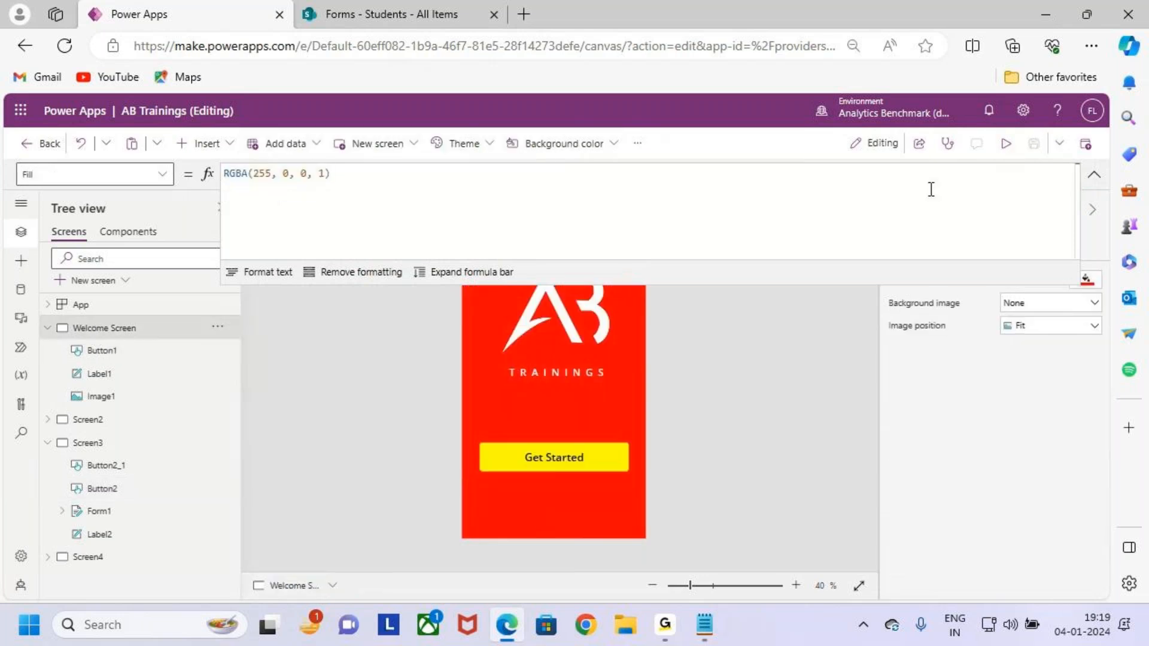
Preview the app, open registration, and enter the student's name and mobile number.
click(1007, 147)
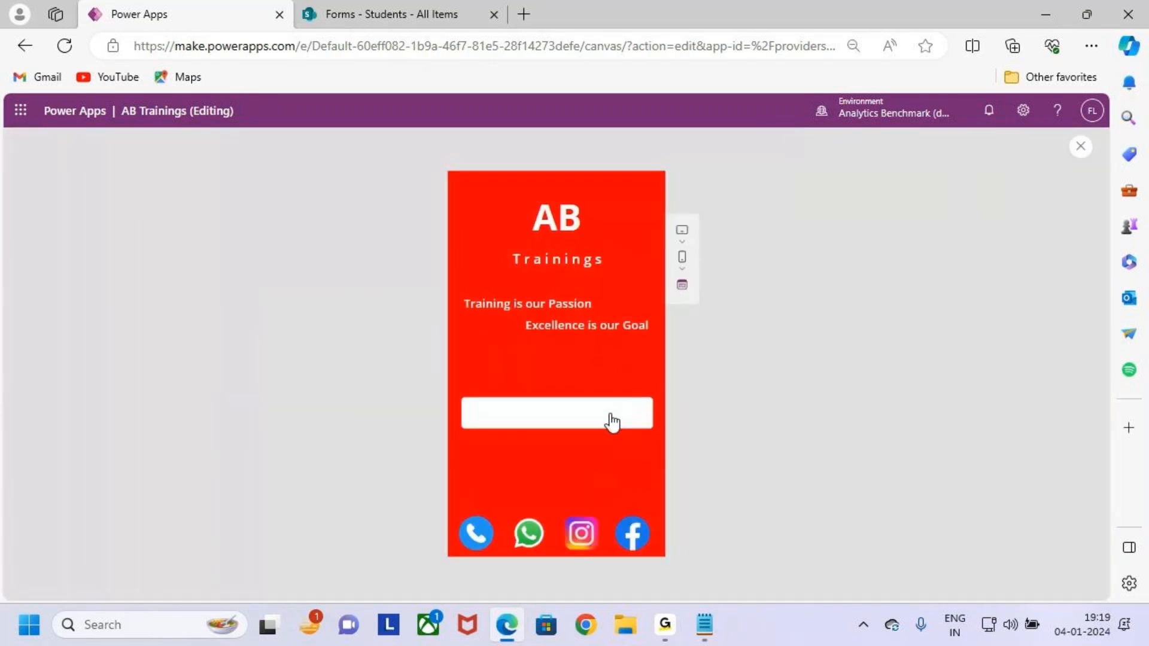
click(610, 418)
click(549, 259)
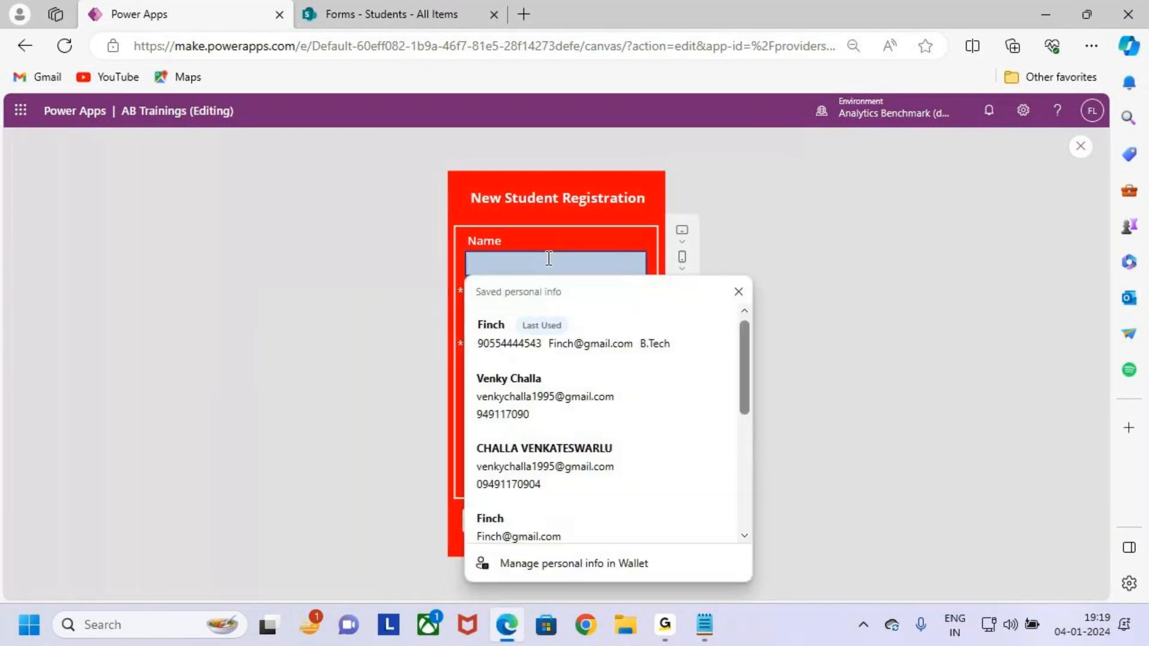
text(starch)
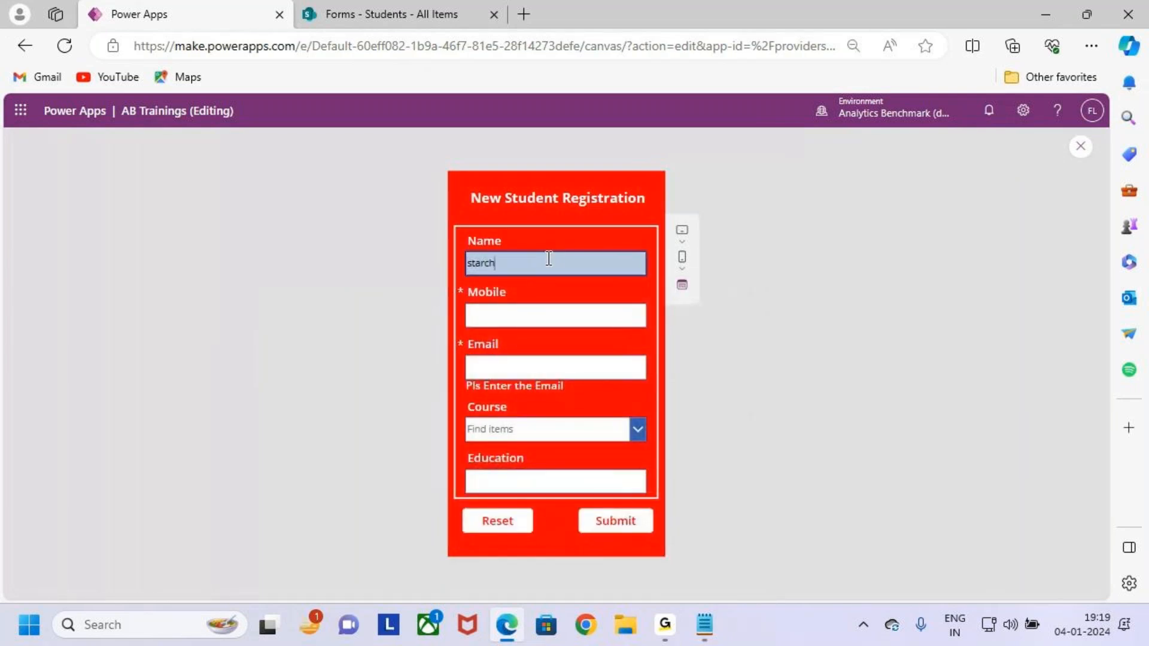
click(543, 314)
text(989055447)
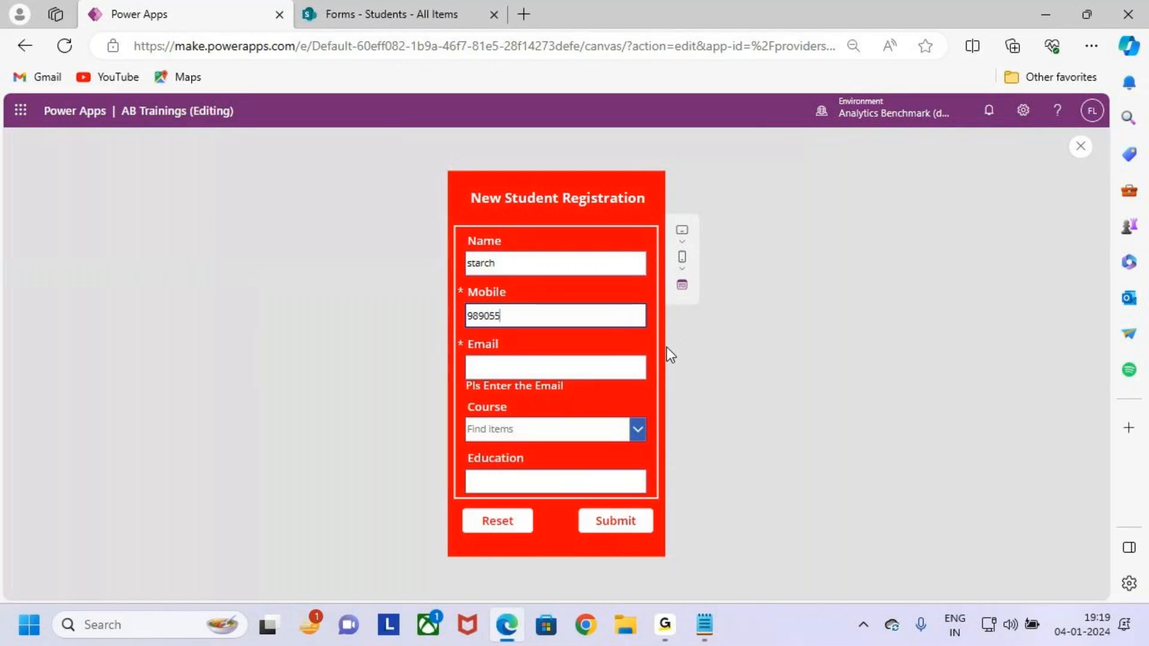
Replace the browser-autofilled email with the student's correct e-mail address.
click(569, 368)
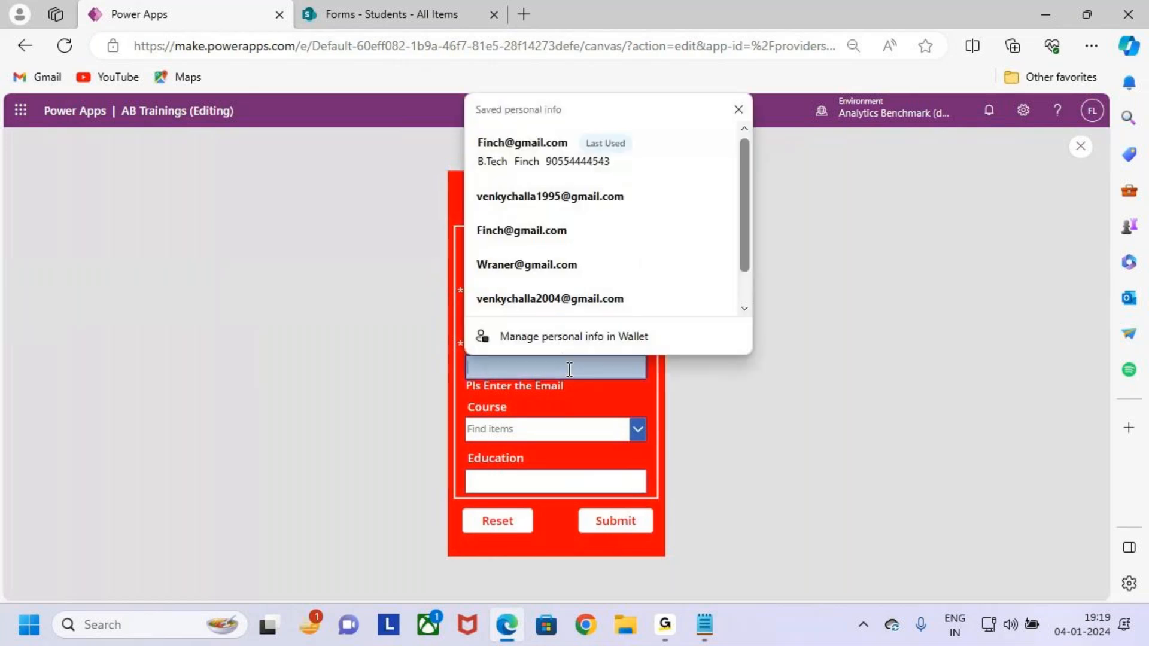
click(573, 299)
click(626, 428)
drag(602, 379, 426, 367)
key(BackSpace)
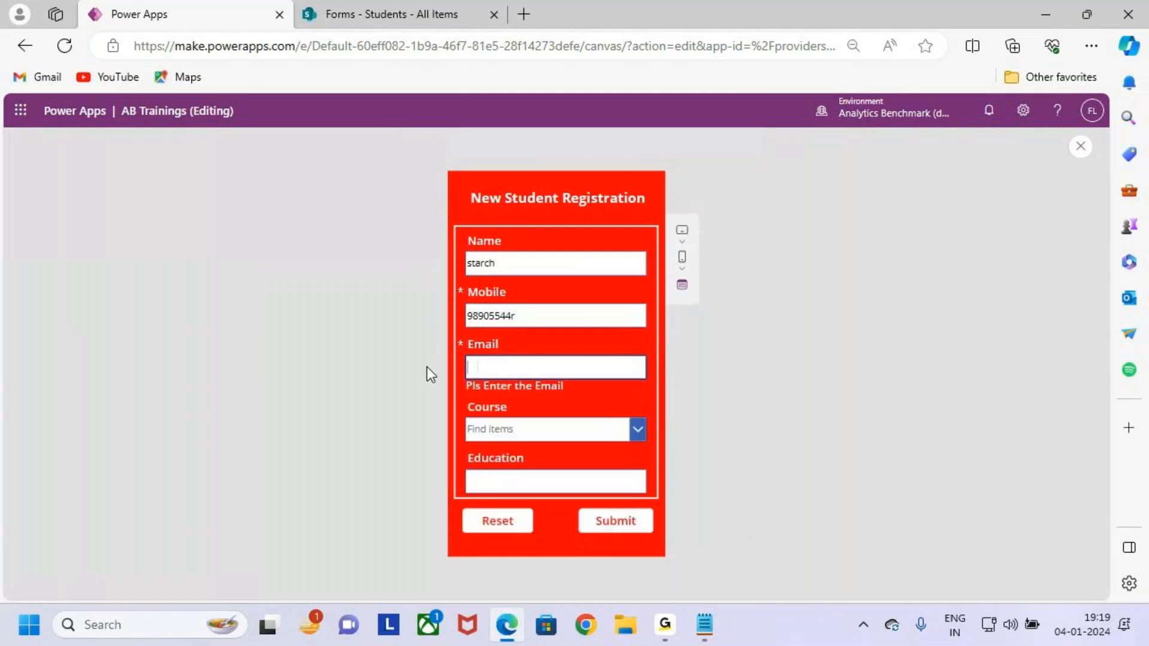
Choose course Power Apps, enter education B.Ttech, and submit the registration.
click(563, 433)
click(563, 453)
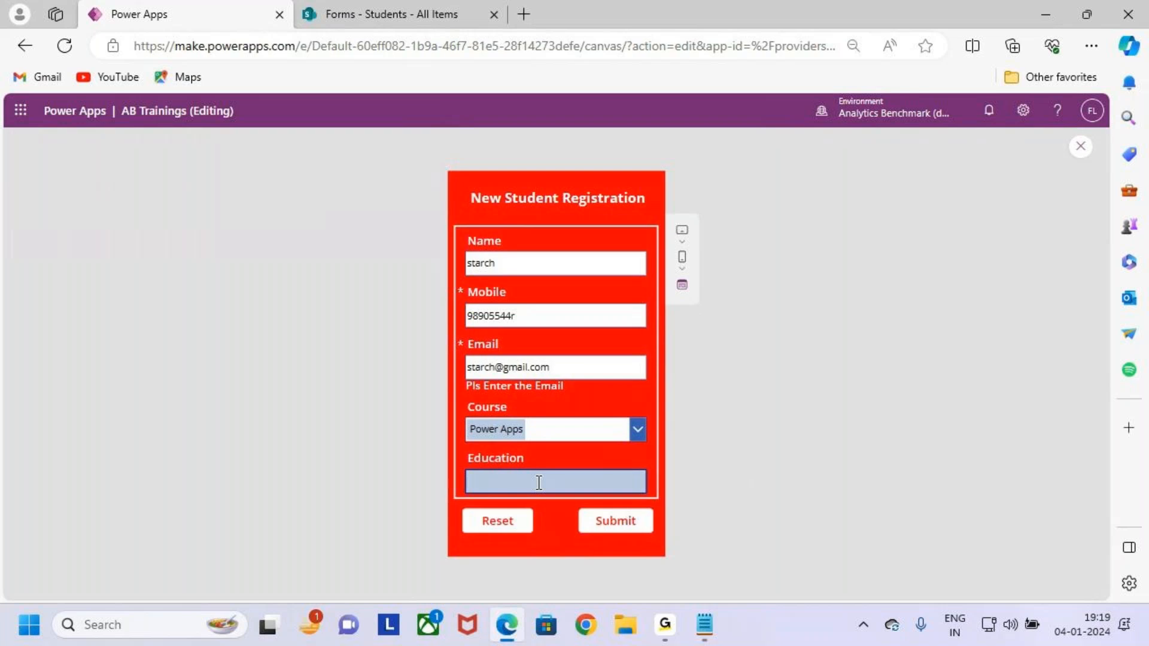
click(538, 483)
text(B.Ttech)
click(621, 520)
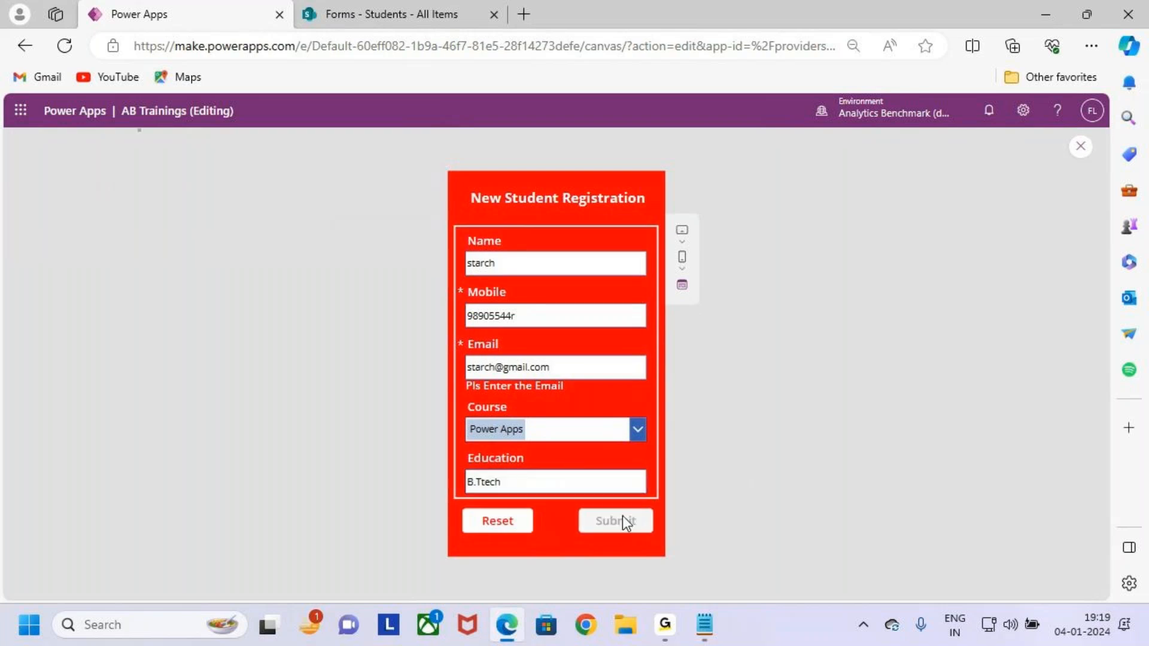
drag(440, 334, 669, 370)
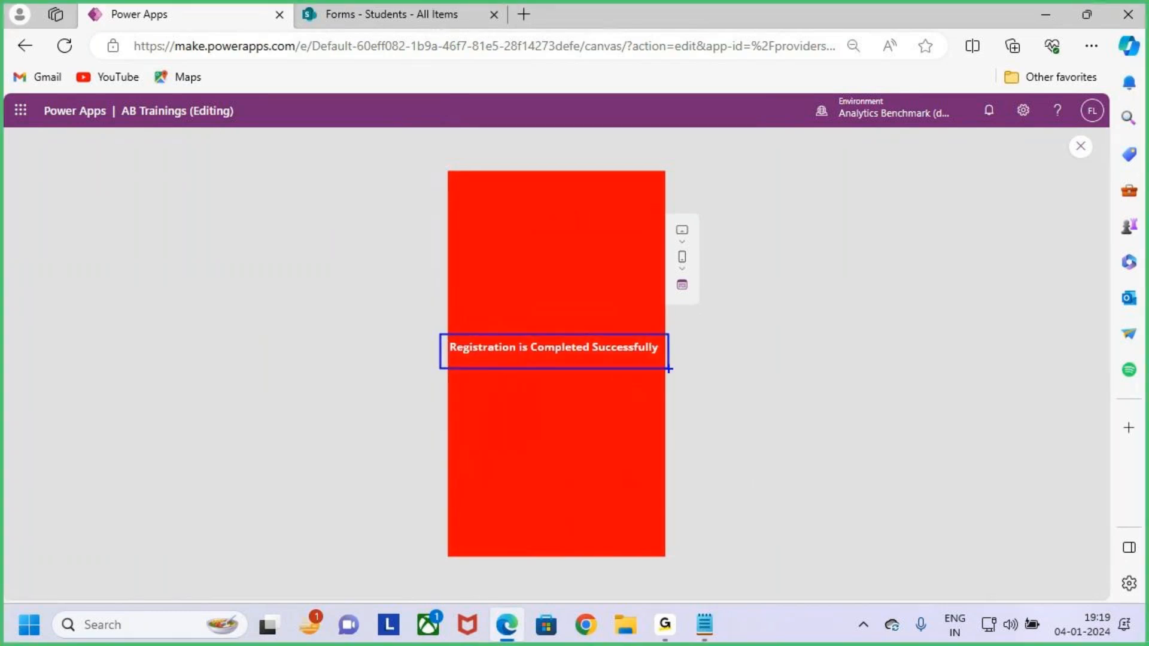
Close the preview and inspect both lines of the Screen3 Submit button's formula.
click(1081, 150)
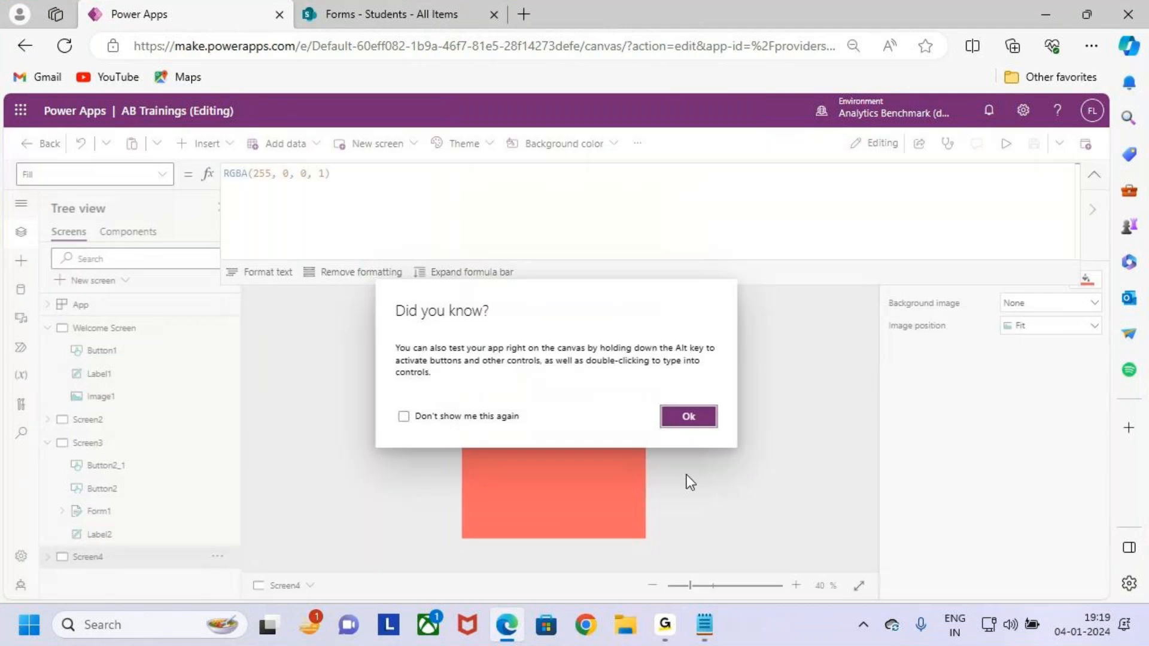
click(688, 416)
click(180, 443)
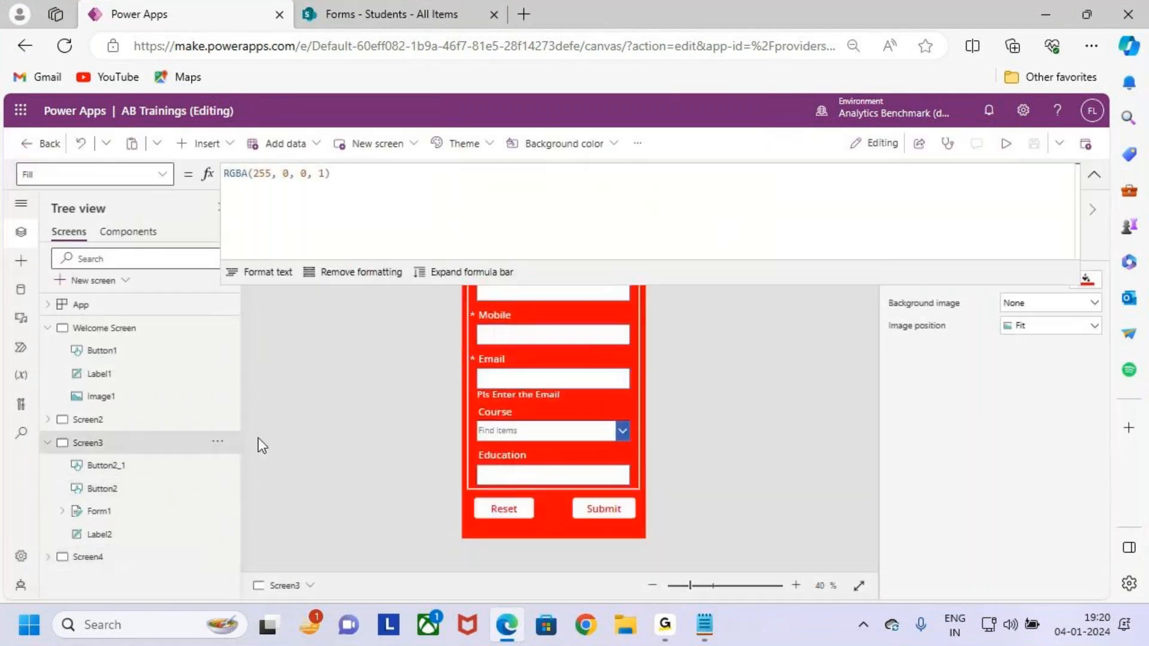
click(603, 508)
click(339, 175)
drag(341, 176, 227, 170)
drag(338, 203, 213, 190)
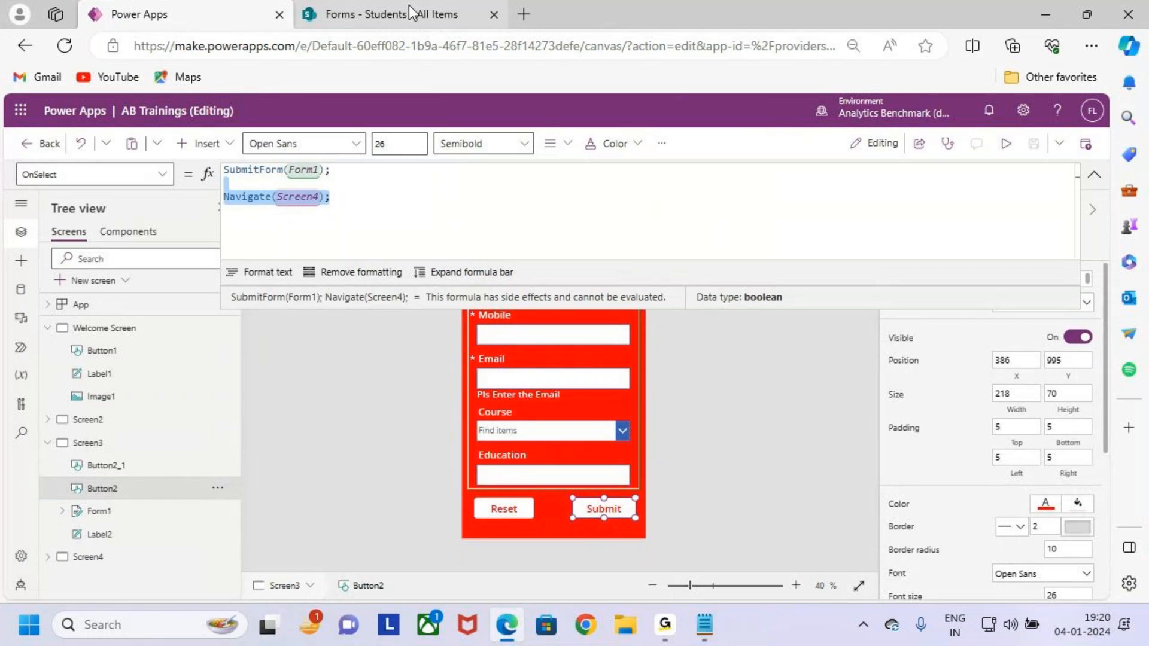
Refresh the SharePoint Students list to confirm the new fourth record.
click(411, 12)
drag(310, 440, 964, 505)
drag(876, 474, 1048, 385)
key(Escape)
click(65, 45)
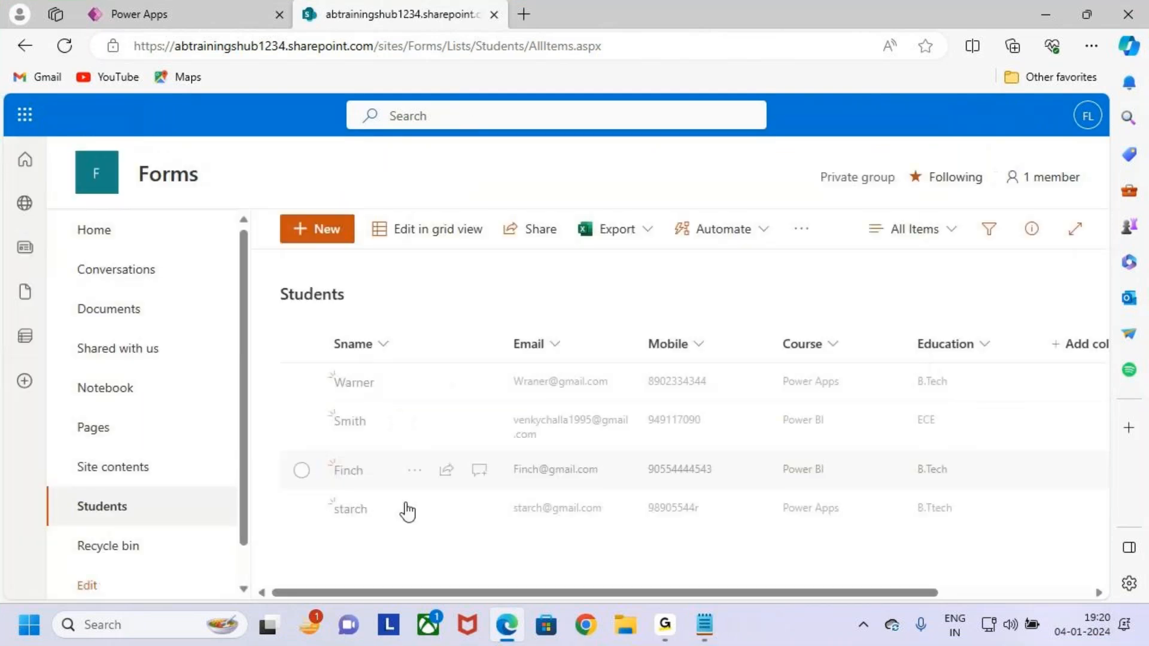
drag(322, 485, 675, 542)
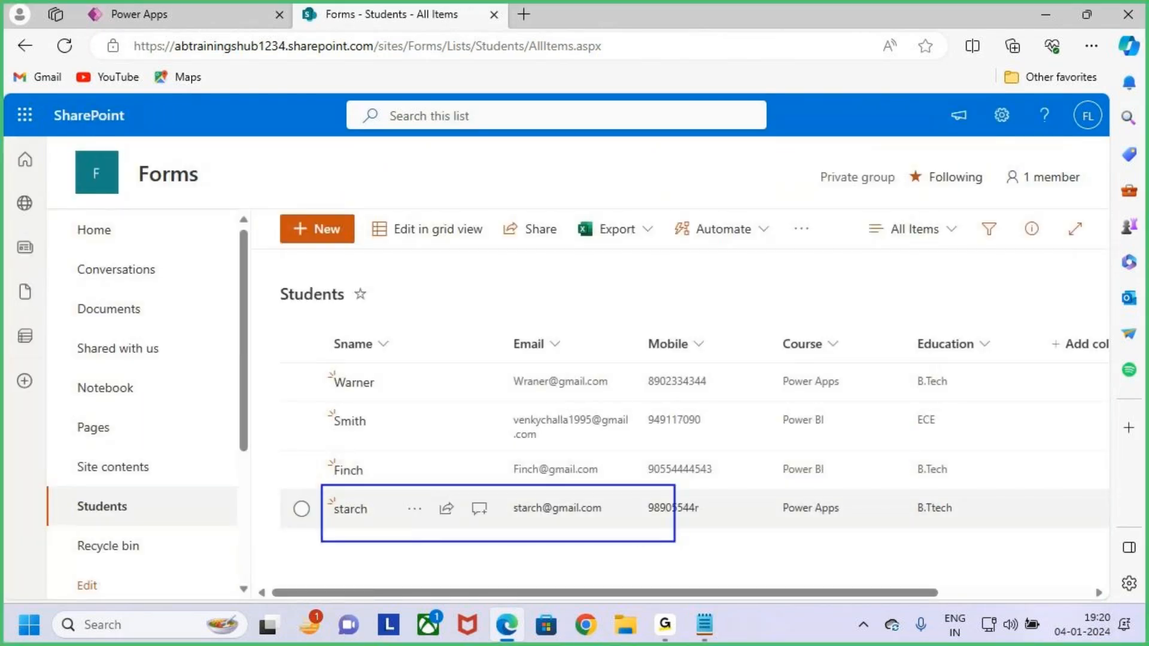
key(Escape)
click(240, 5)
Review the Submit formula, placing the caret between its two lines.
click(399, 226)
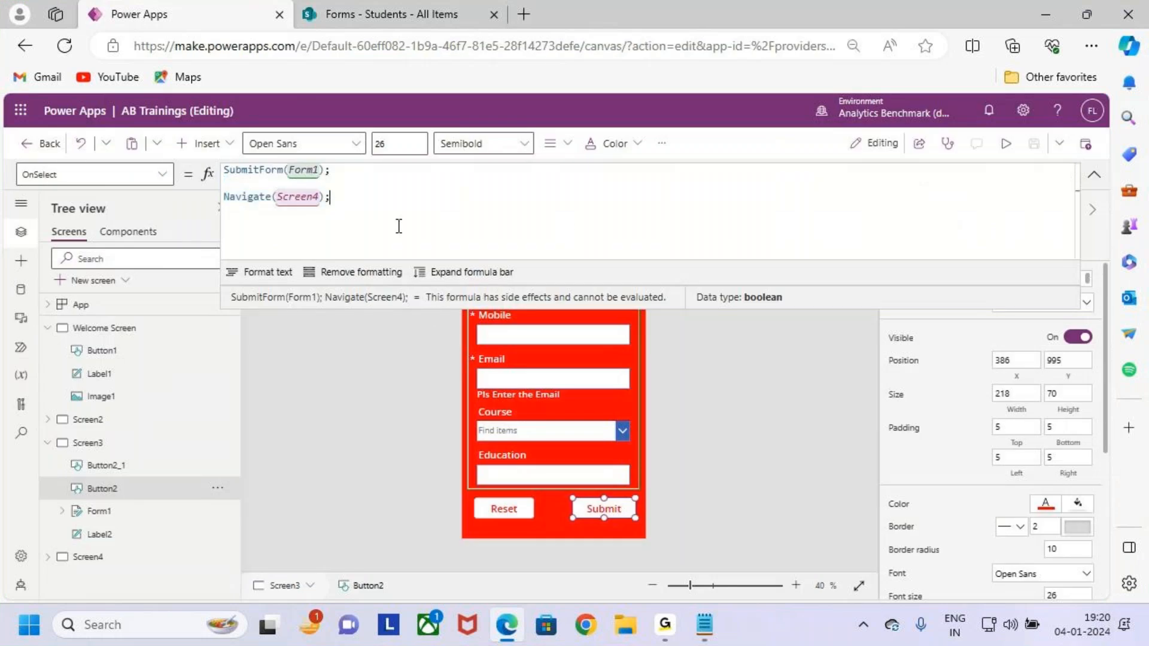
key(ctrl+2)
drag(204, 157, 377, 234)
drag(361, 178, 557, 15)
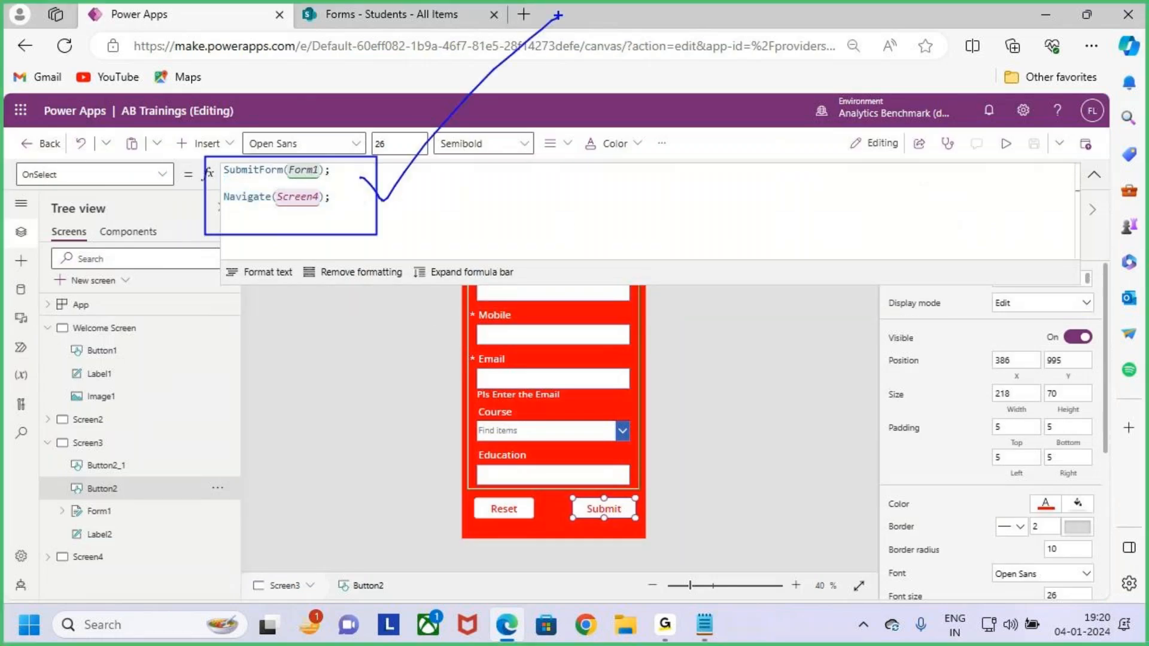
key(Escape)
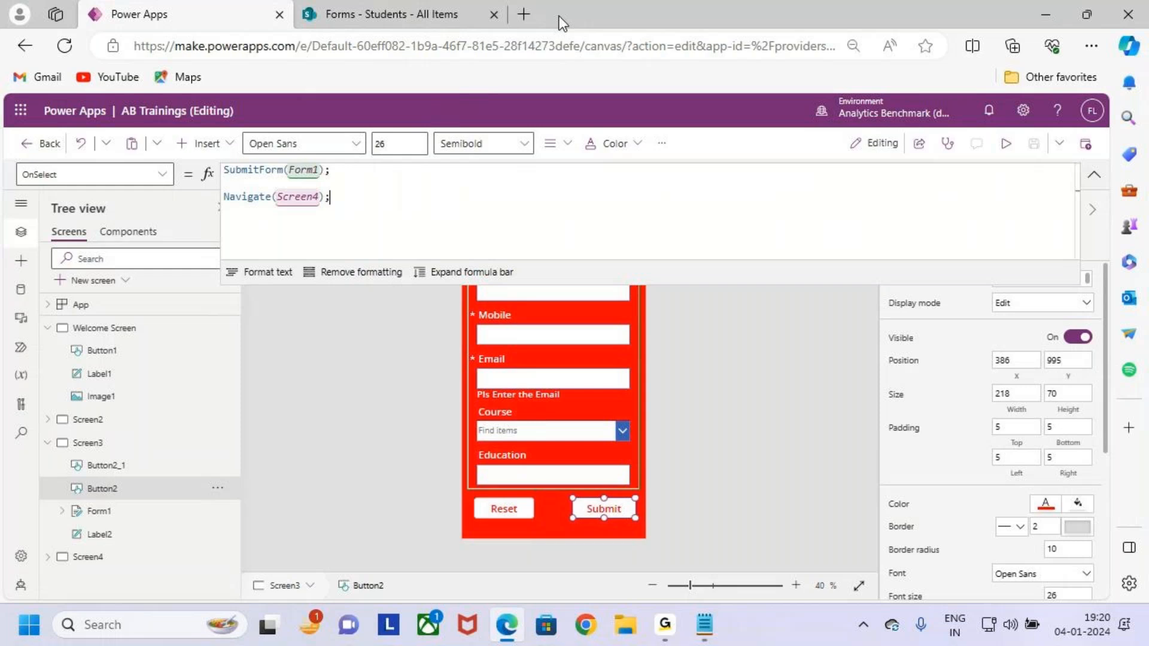
click(375, 189)
key(ctrl+2)
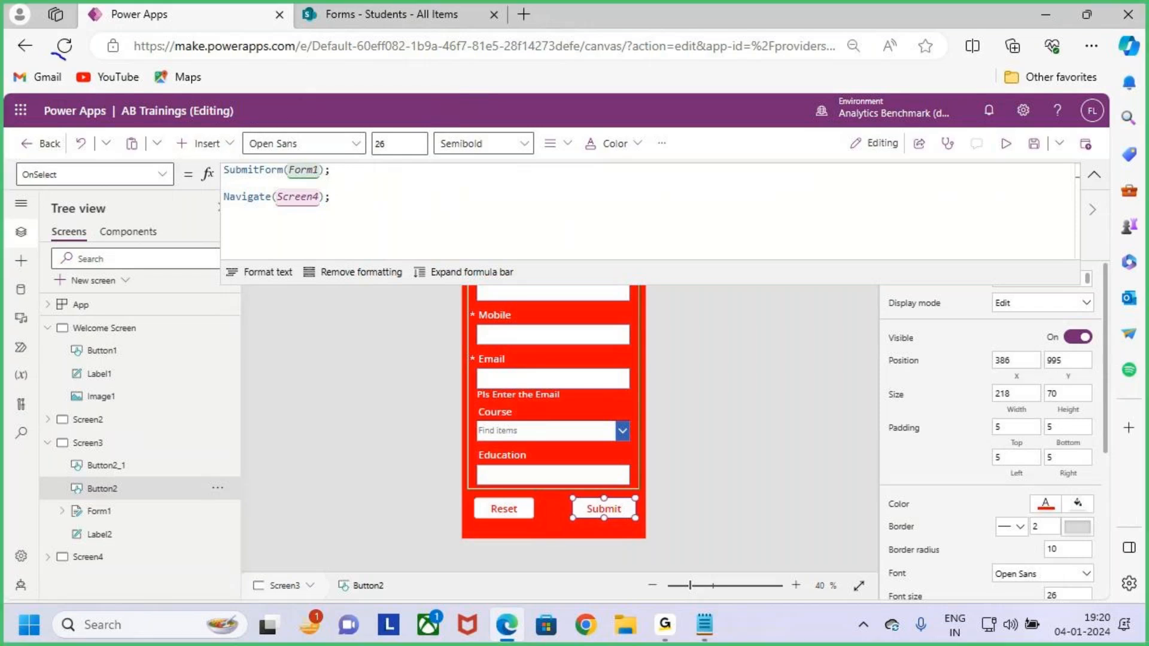
Save and publish this version of the app.
click(1039, 156)
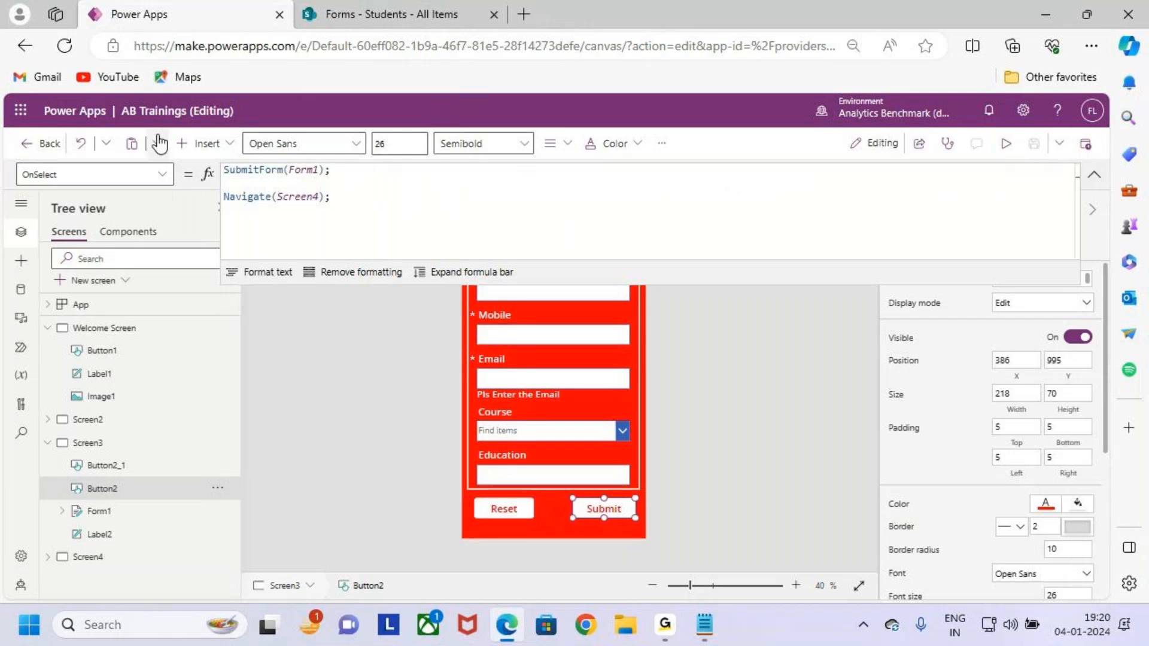
click(1087, 144)
click(556, 512)
click(1094, 177)
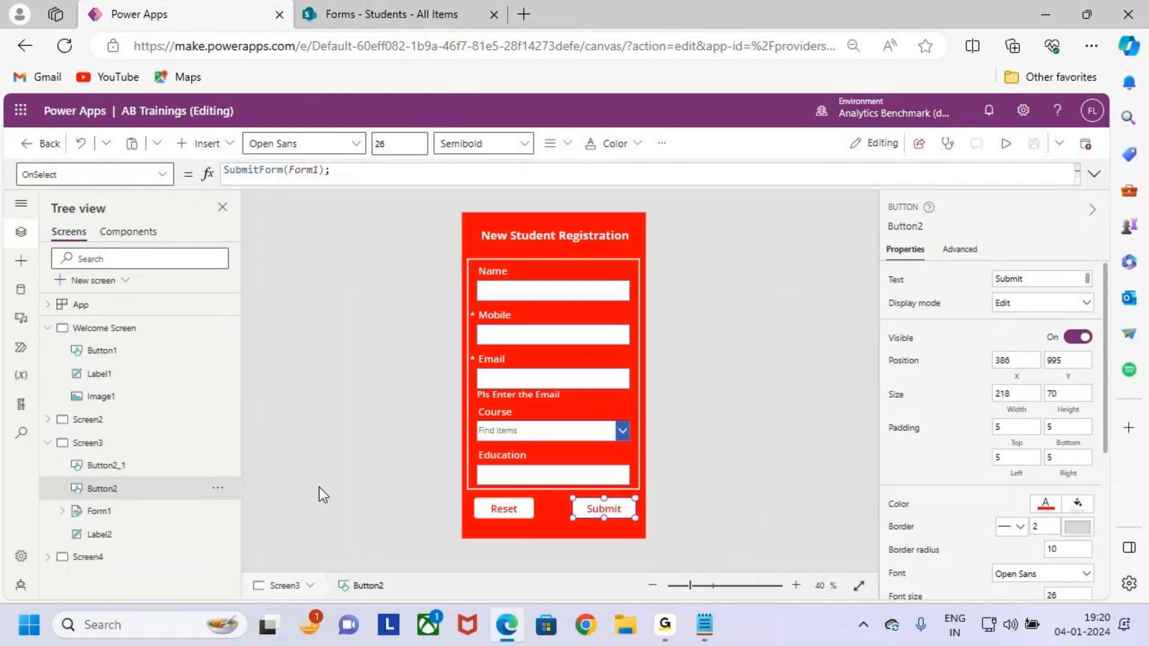
Inspect Screen3's Reset, Submit and Form1 controls, then expand the Sname data card.
click(123, 444)
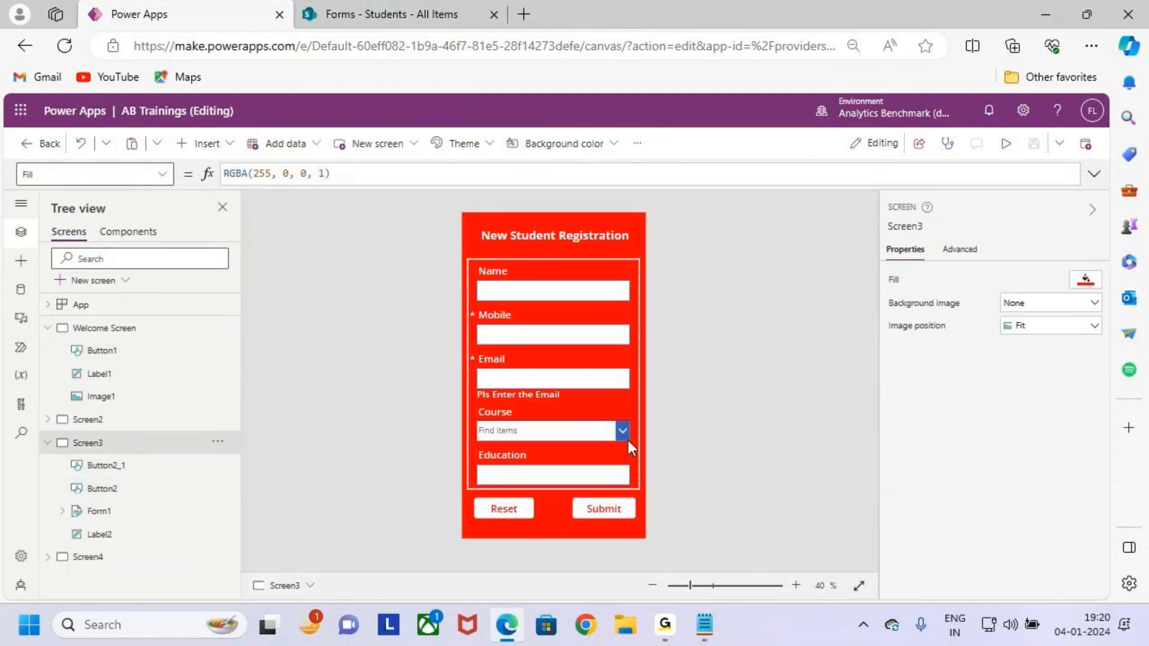
click(501, 511)
click(616, 516)
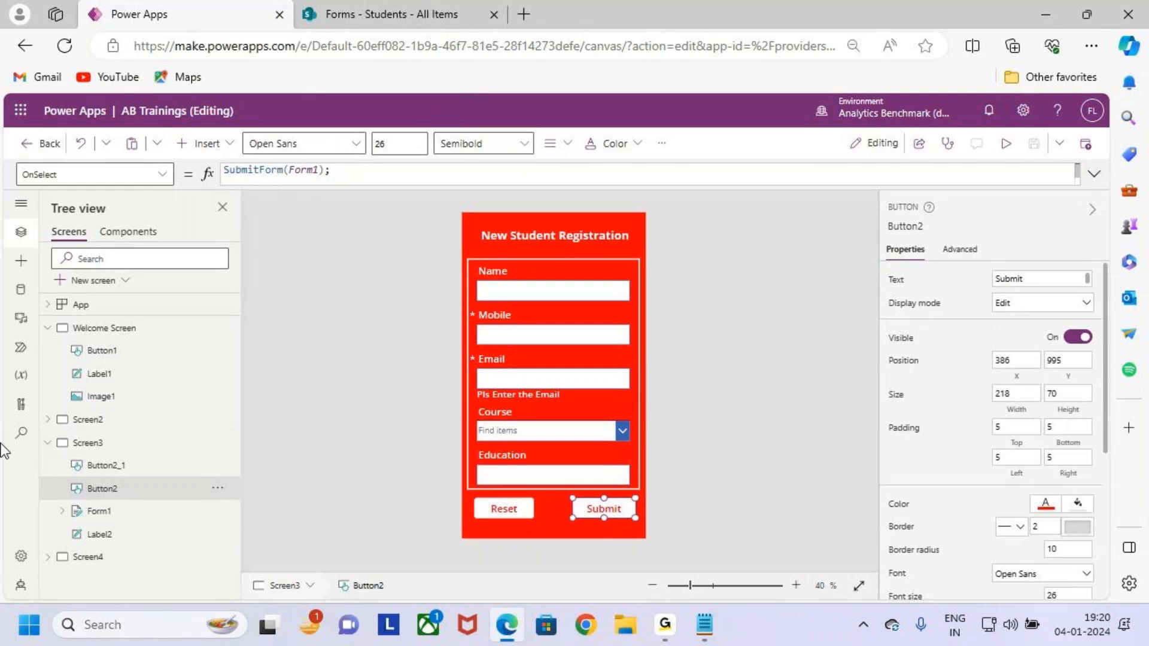
click(87, 514)
click(83, 514)
scroll(152, 522, down, 2)
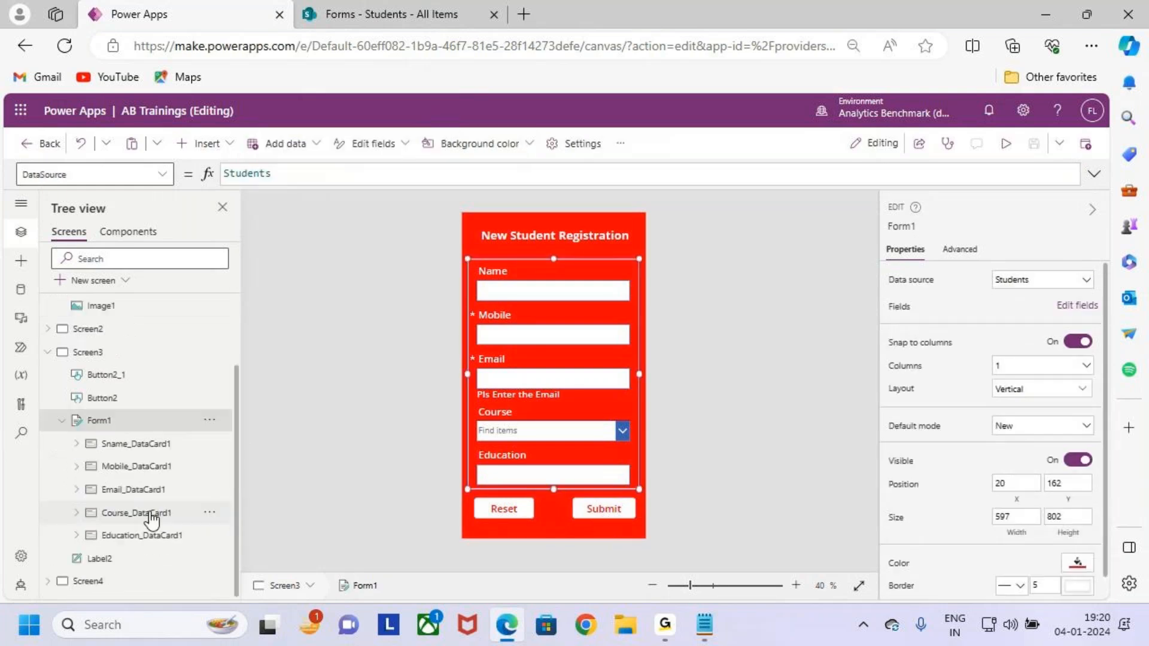
click(113, 453)
click(77, 443)
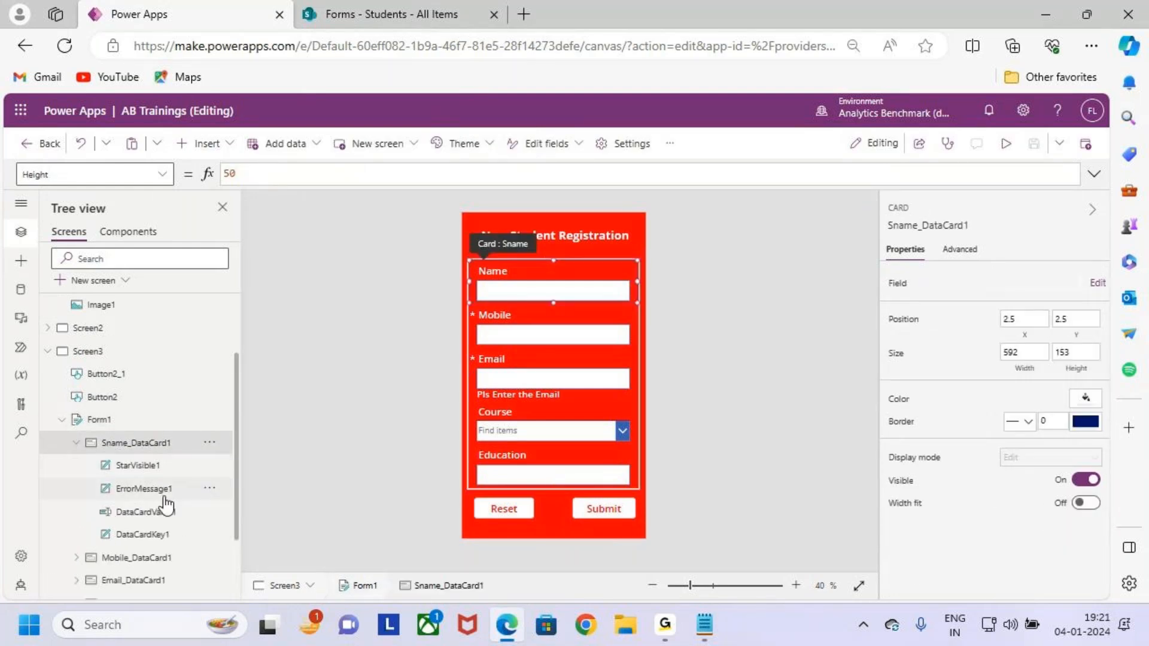
Minimize the browser and add Form Validations and Field Validations under the Properties heading.
click(1050, 13)
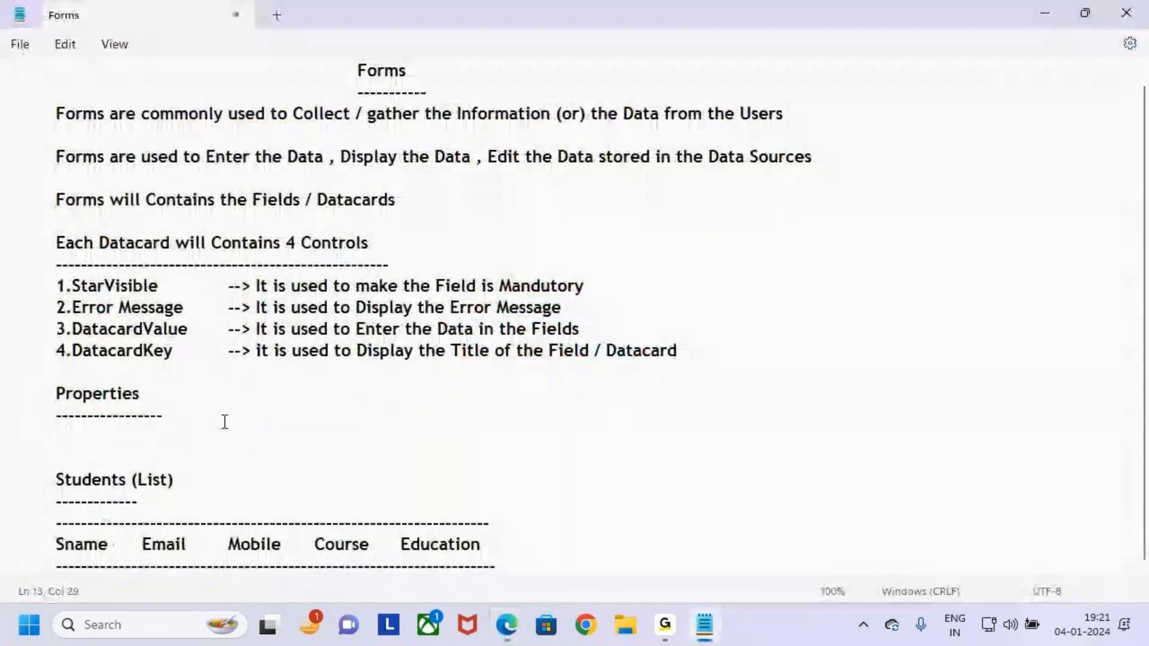
key(Return)
key(Return)
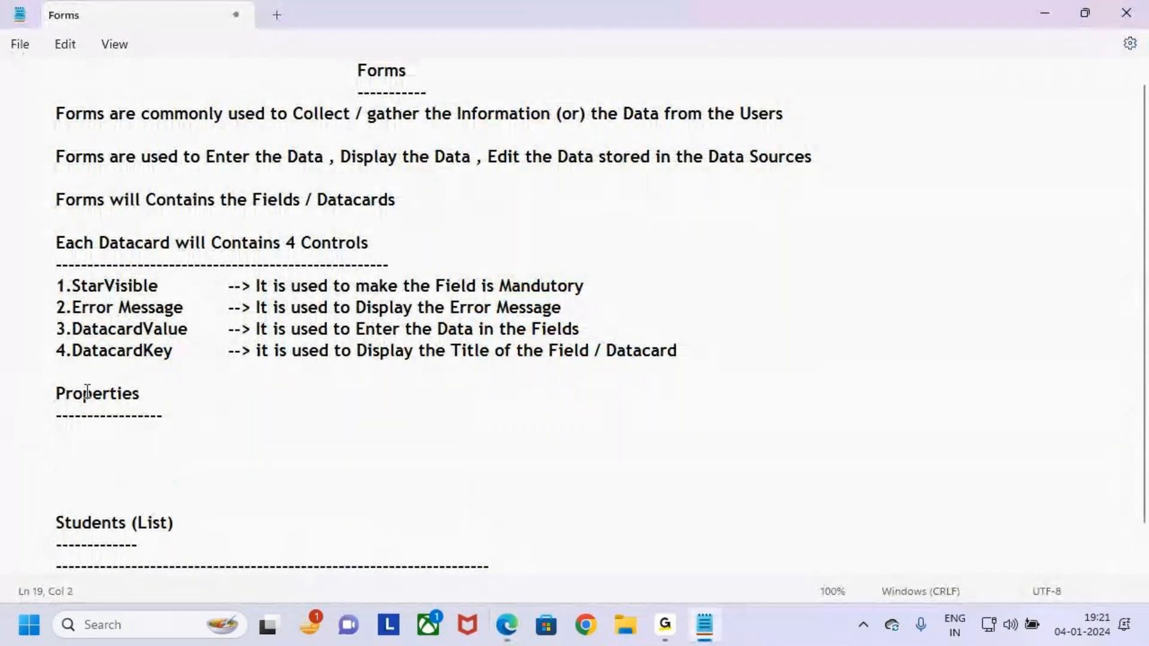
text(Form)
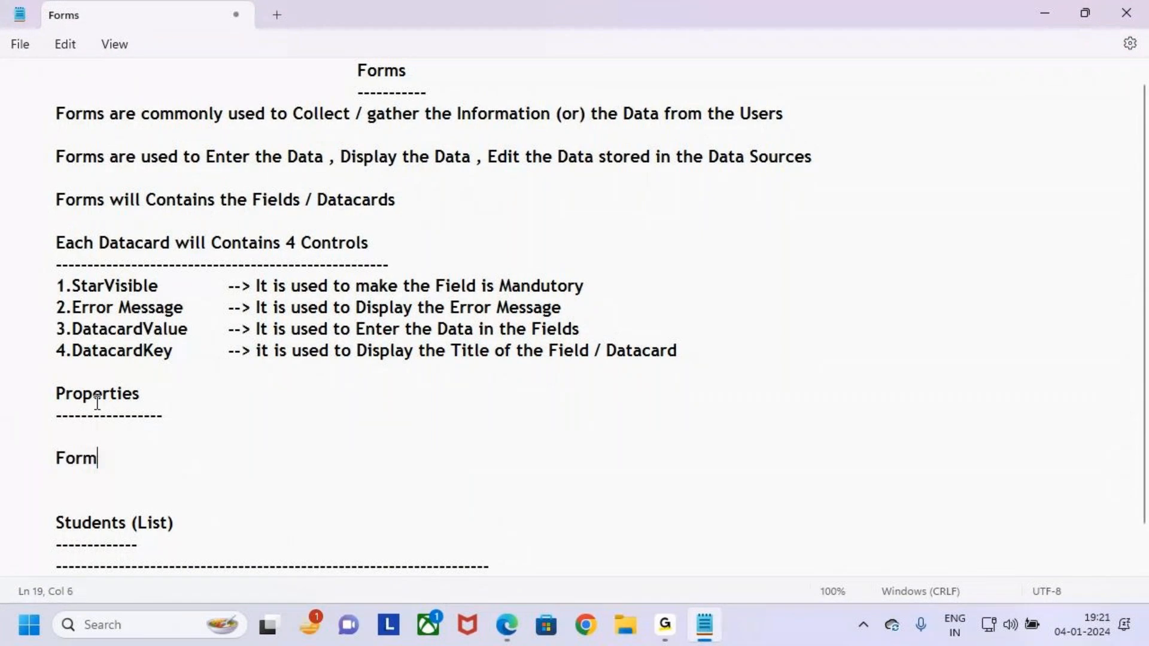
text( Vali)
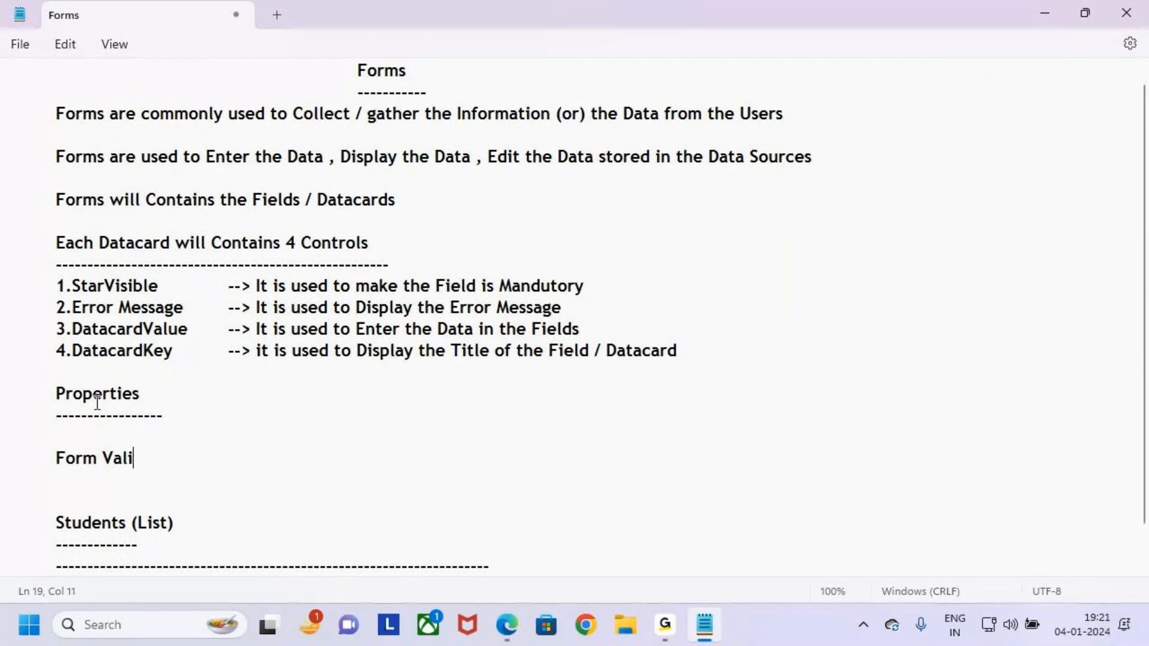
text(dations)
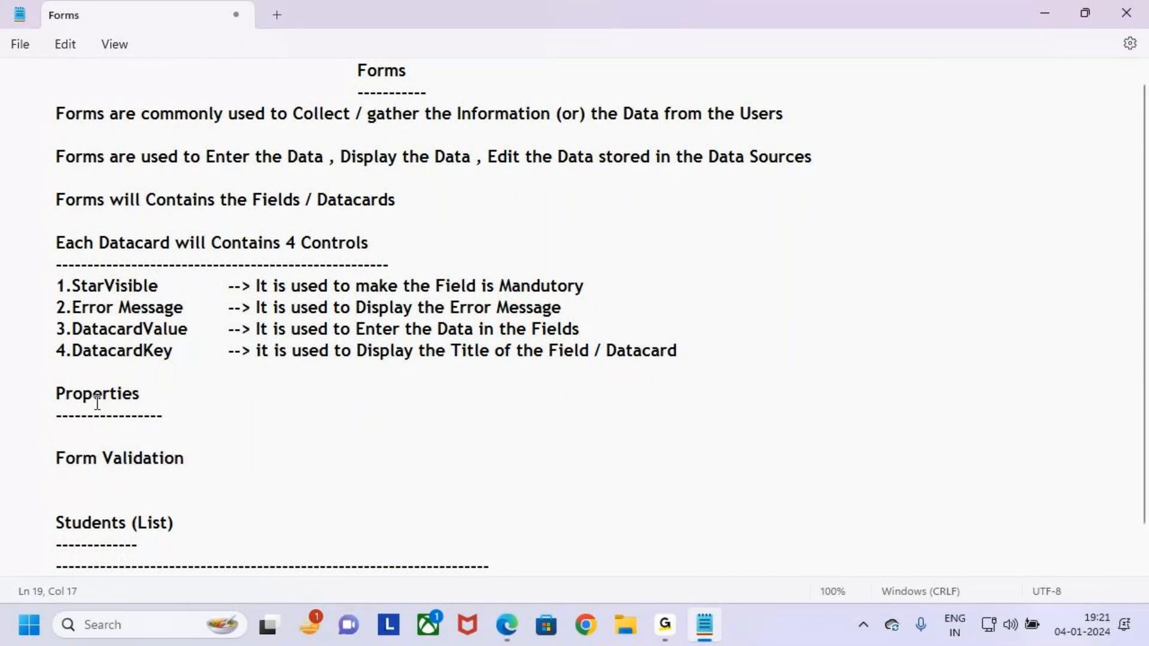
key(Return)
text(Form)
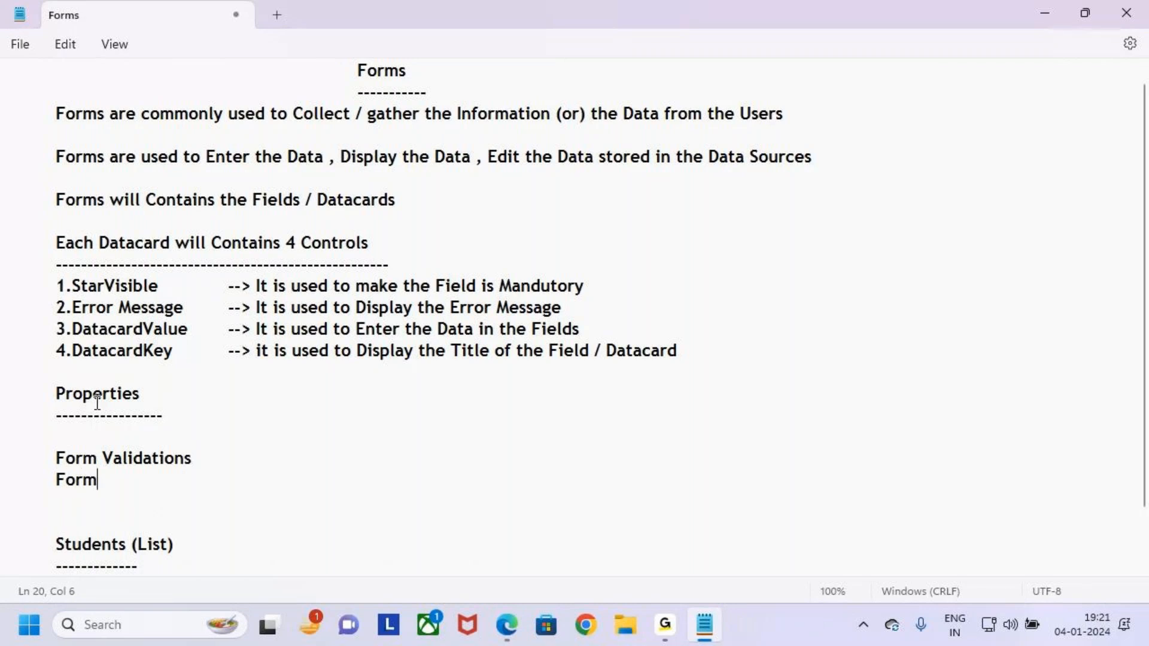
key(BackSpace)
key(BackSpace)
key(BackSpace)
key(BackSpace)
key(BackSpace)
key(BackSpace)
key(BackSpace)
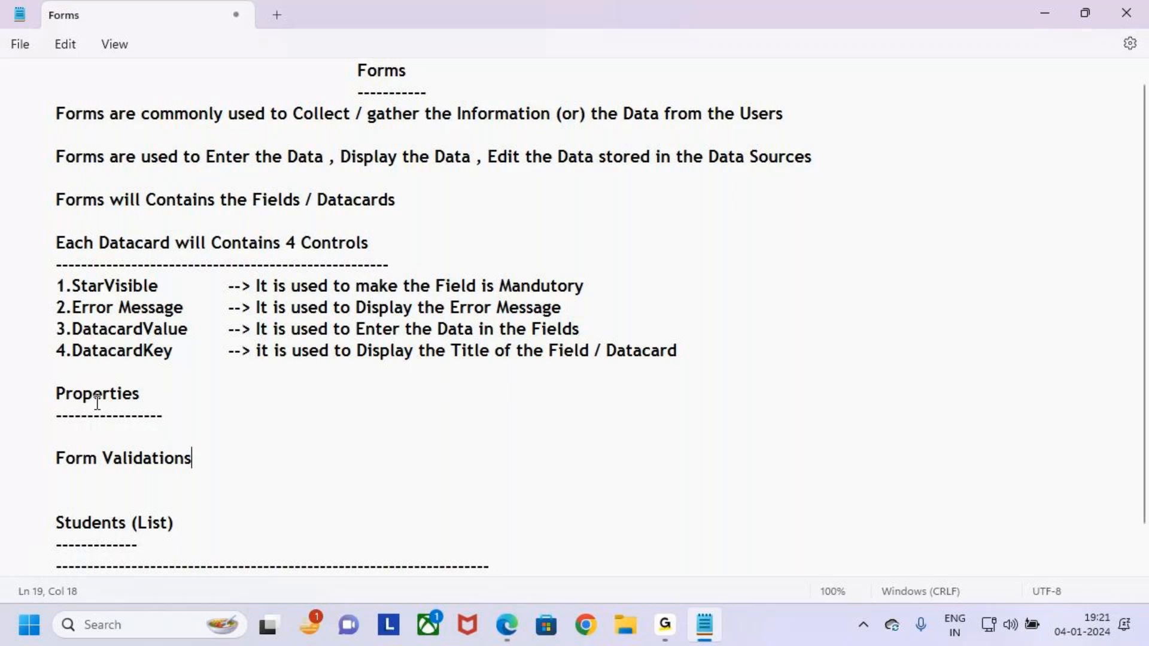
click(97, 443)
key(Return)
key(Tab)
text(Fiel)
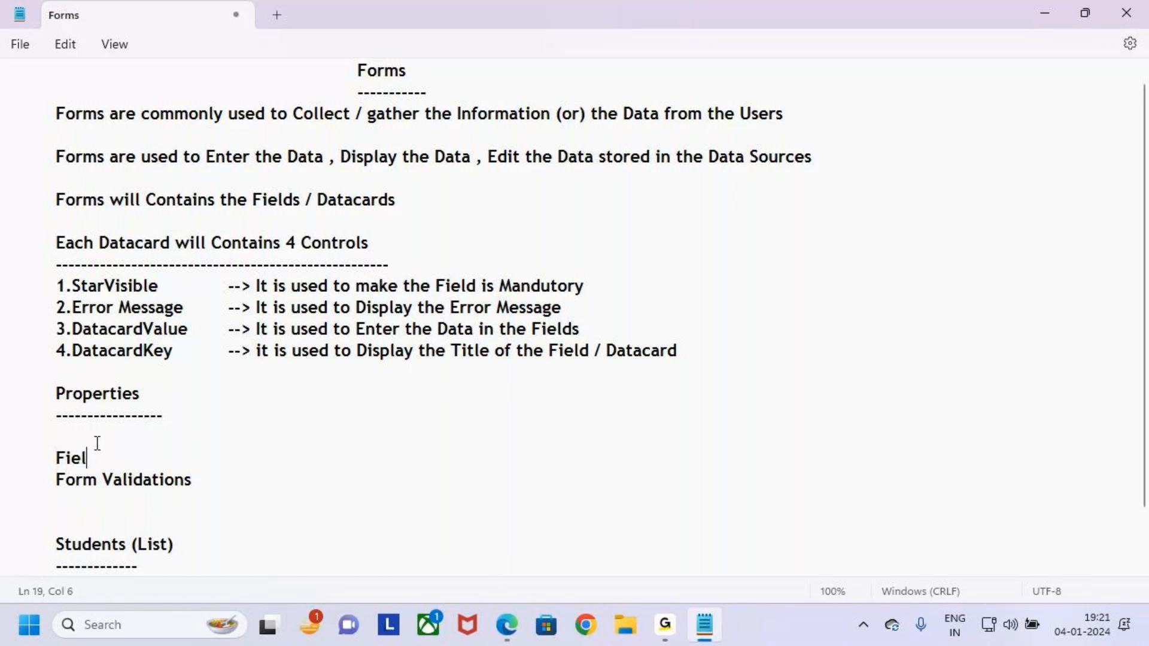
text(d Validations)
Add an indented Form Design line below Form Validations, correcting the typo.
click(224, 476)
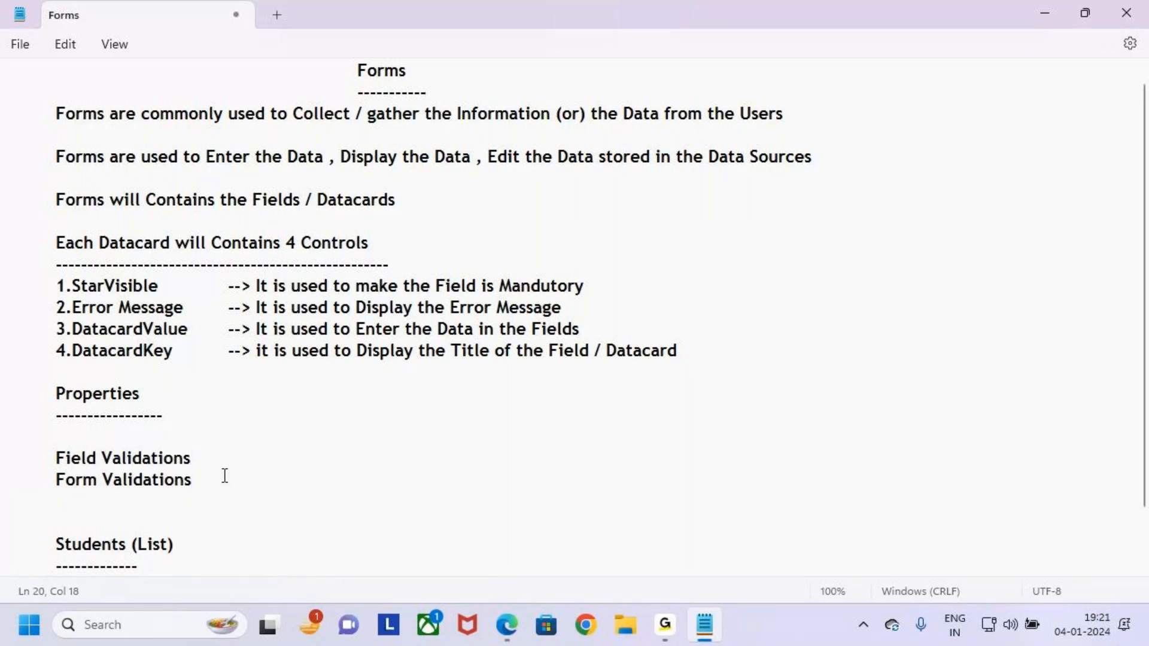
key(Return)
key(Tab)
text(F)
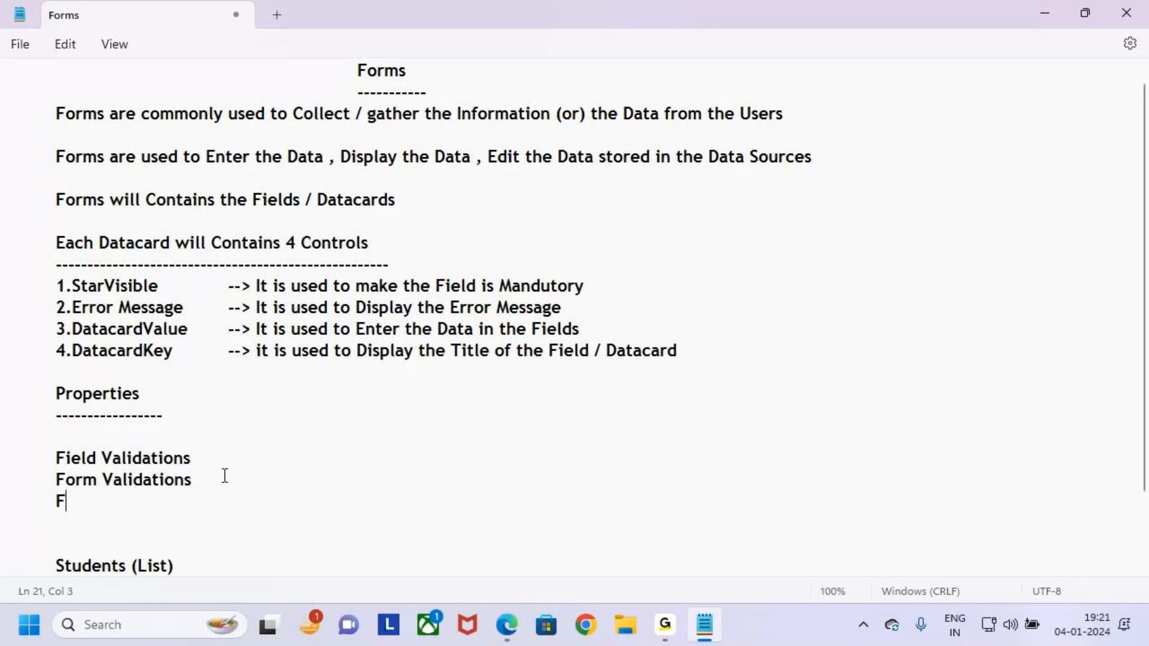
text(orm Desigb)
key(BackSpace)
key(BackSpace)
key(BackSpace)
key(BackSpace)
text(sign)
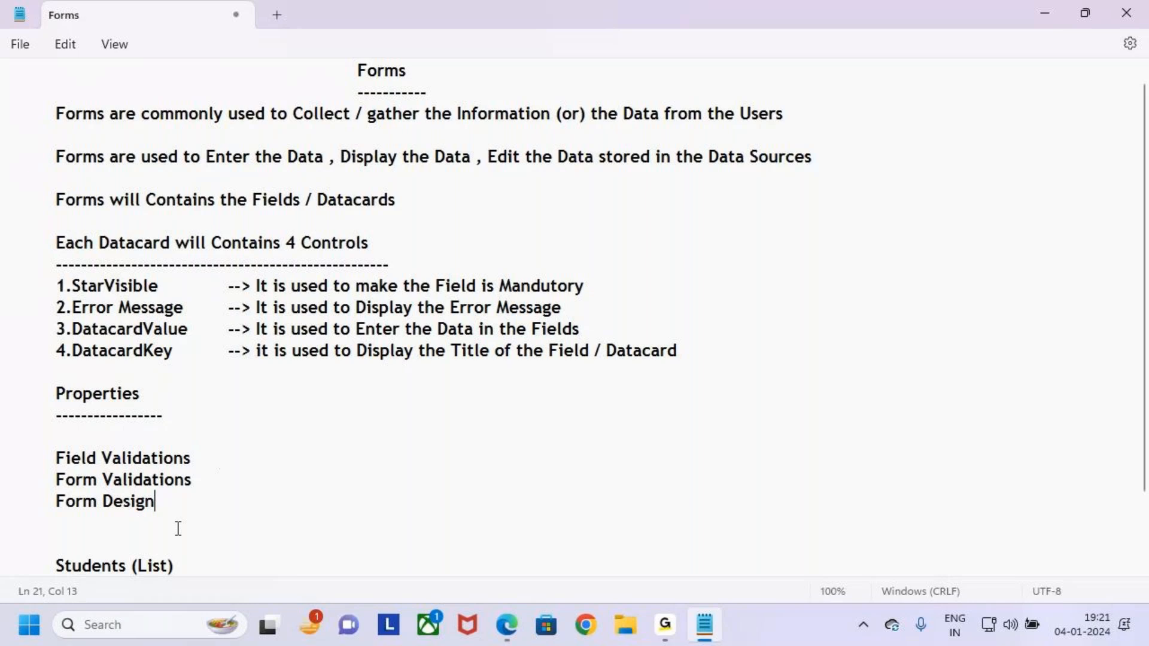
Highlight the three new topic lines with an on-screen box and arrow, then start a new line.
drag(157, 501, 3, 449)
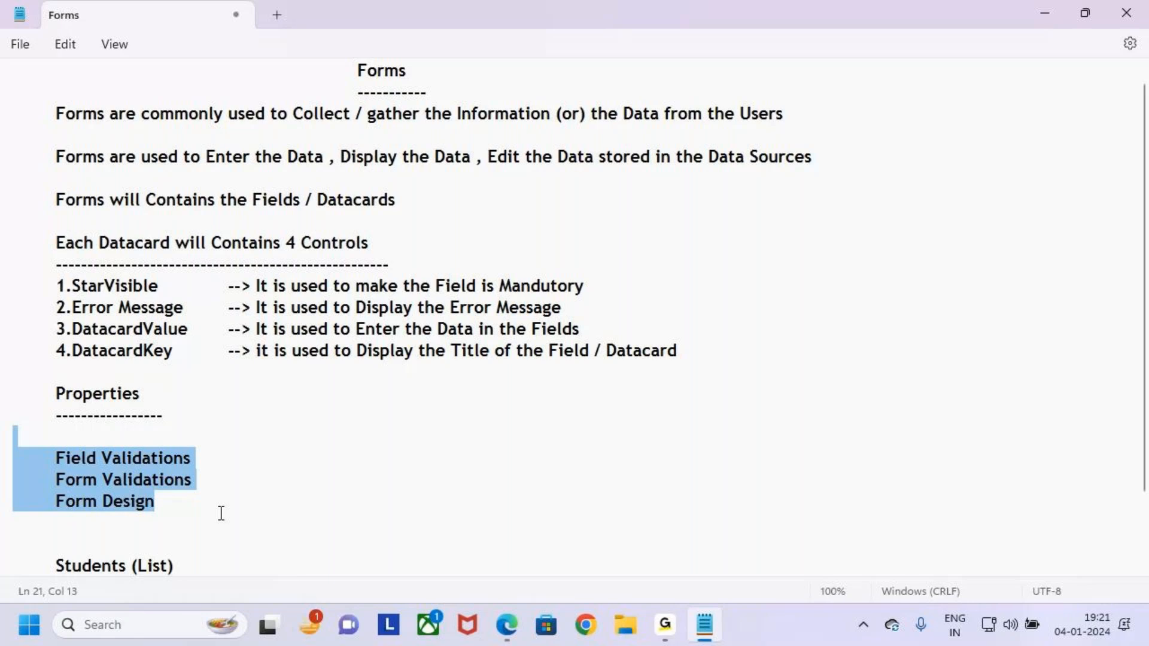
drag(177, 509, 34, 447)
click(179, 504)
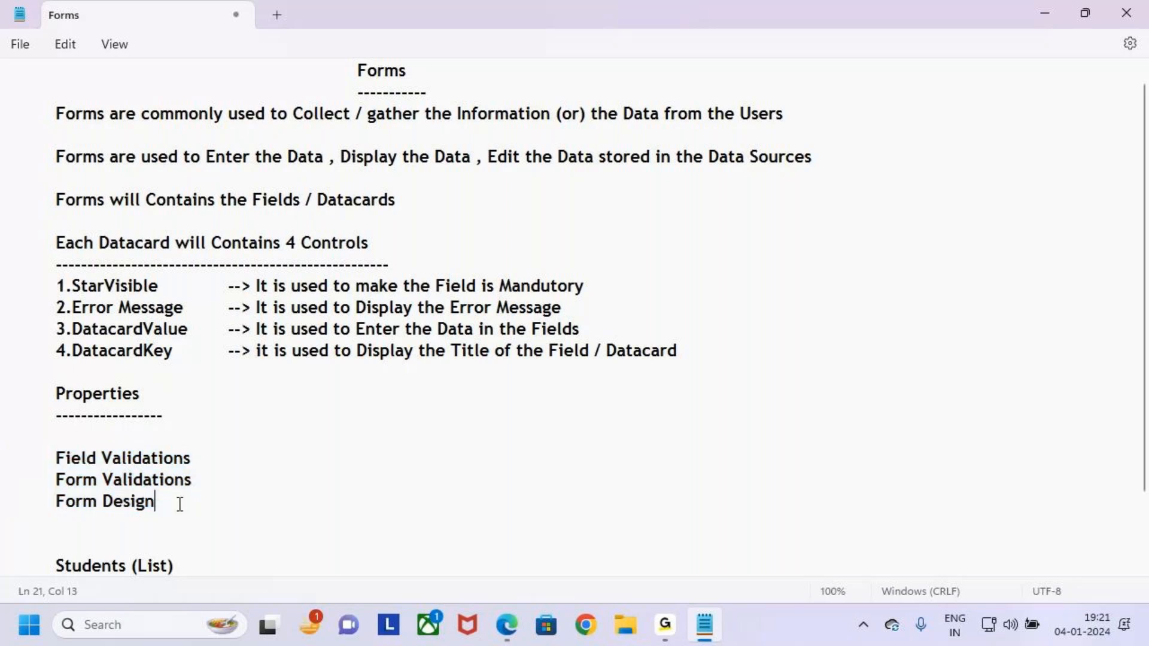
key(ctrl+2)
drag(60, 458, 245, 520)
drag(231, 476, 298, 483)
drag(284, 466, 284, 527)
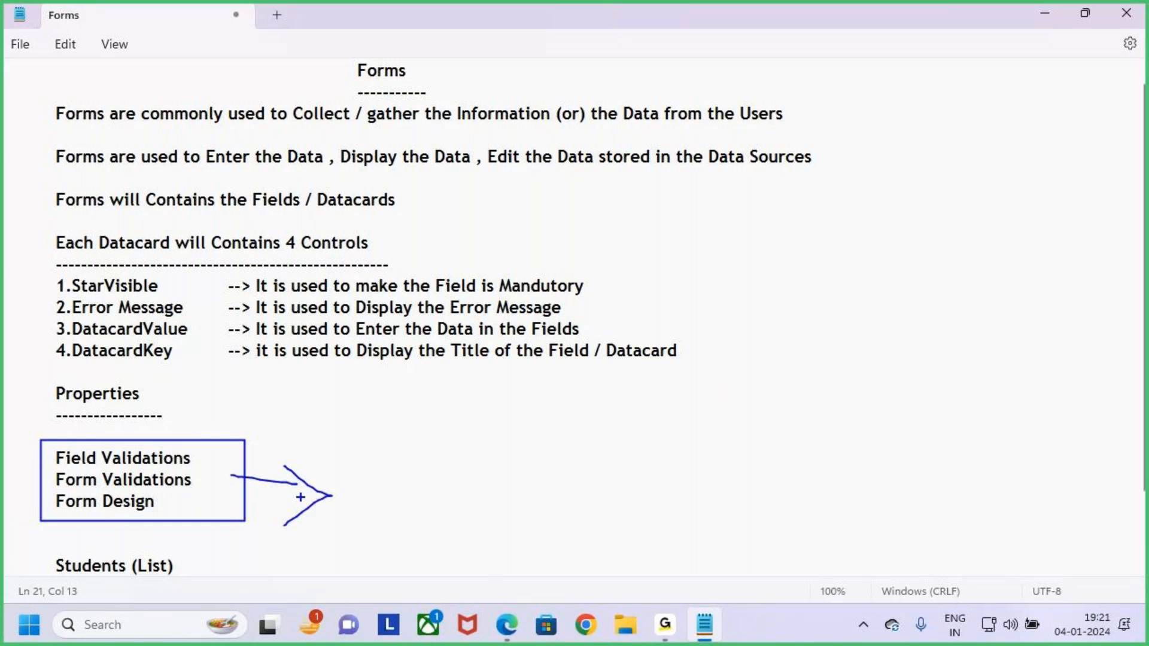
key(Escape)
key(Return)
key(Return)
Add indented Operators and Functions lines below Form Design, fixing the Operators typo.
key(Tab)
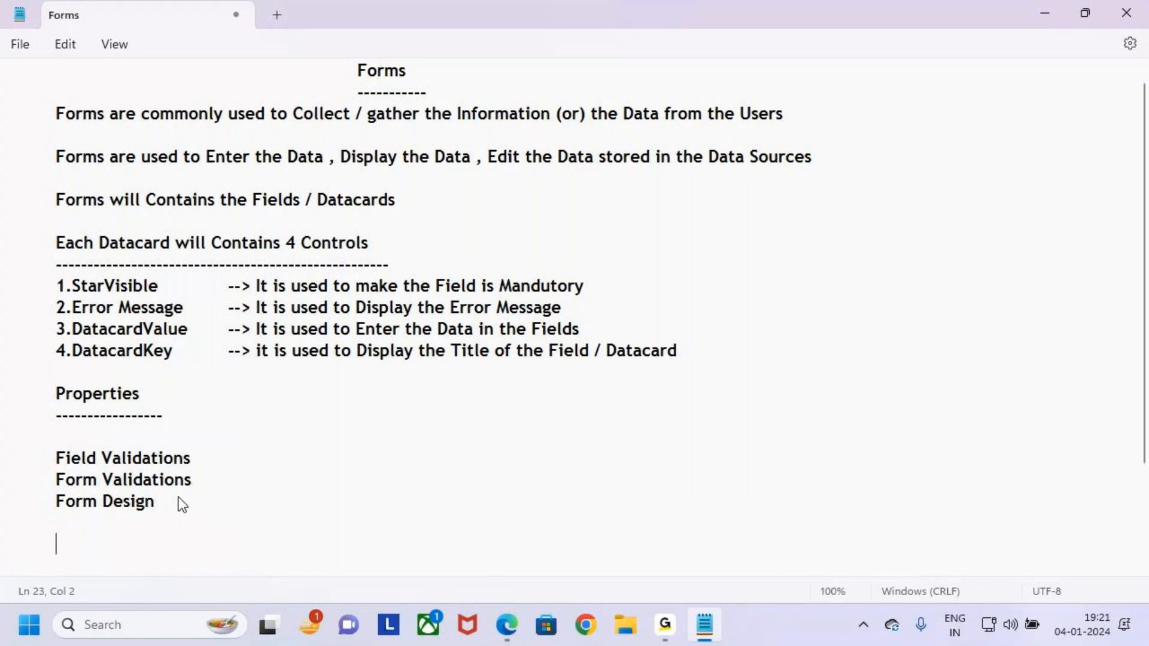
text(Operatores)
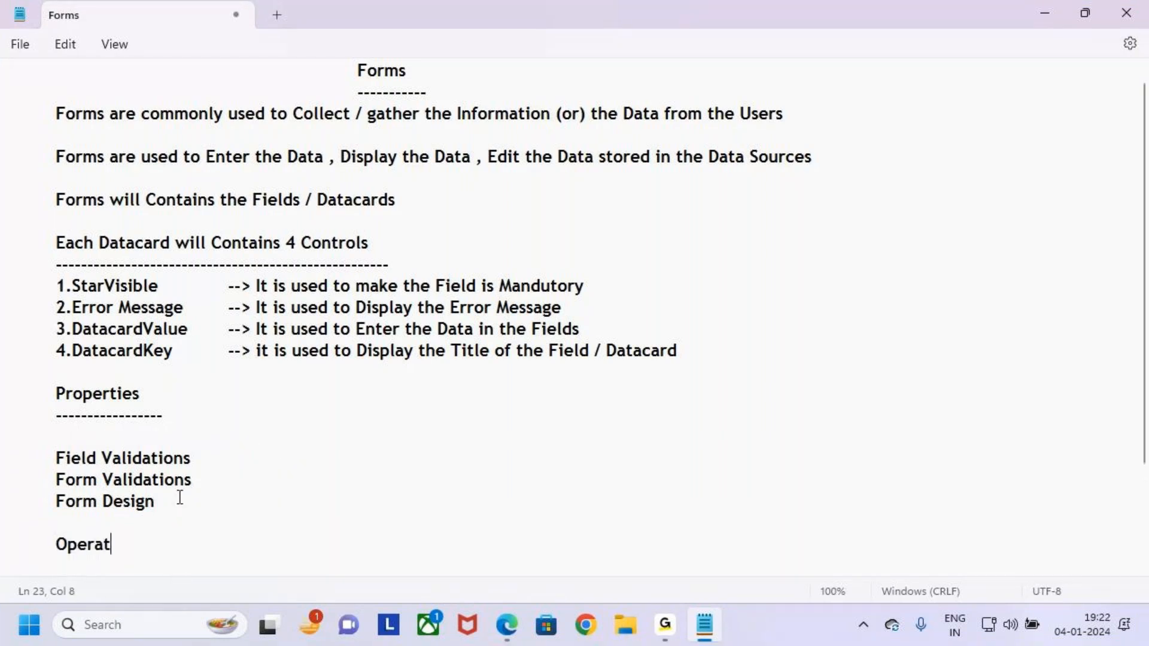
key(BackSpace)
key(BackSpace)
key(BackSpace)
key(BackSpace)
key(BackSpace)
text(tors)
key(Return)
key(Tab)
text(Functions)
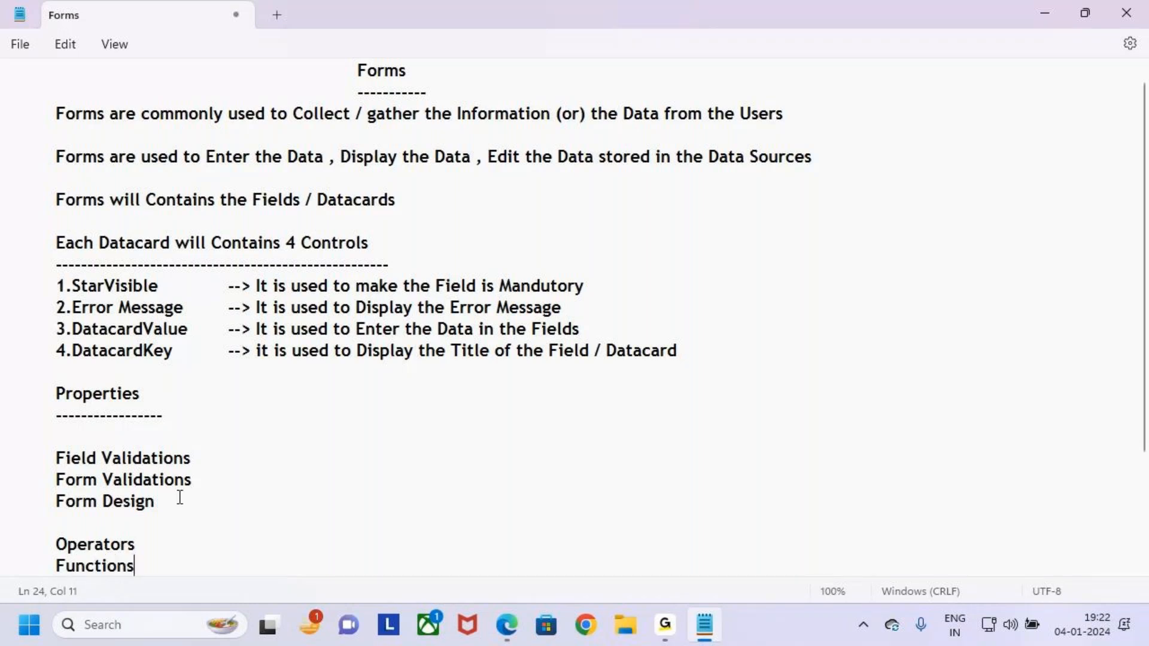
Mark up the topic lines with boxes, an arrow and a check mark, then switch applications.
scroll(166, 527, down, 3)
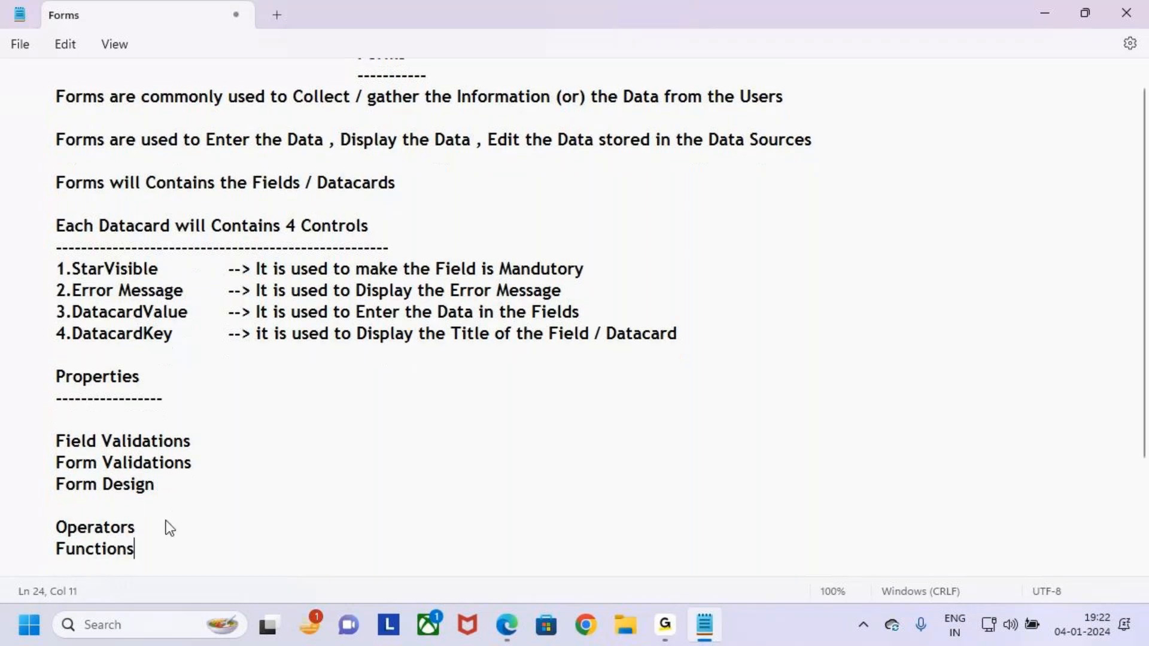
drag(134, 415, 3, 395)
key(ctrl+2)
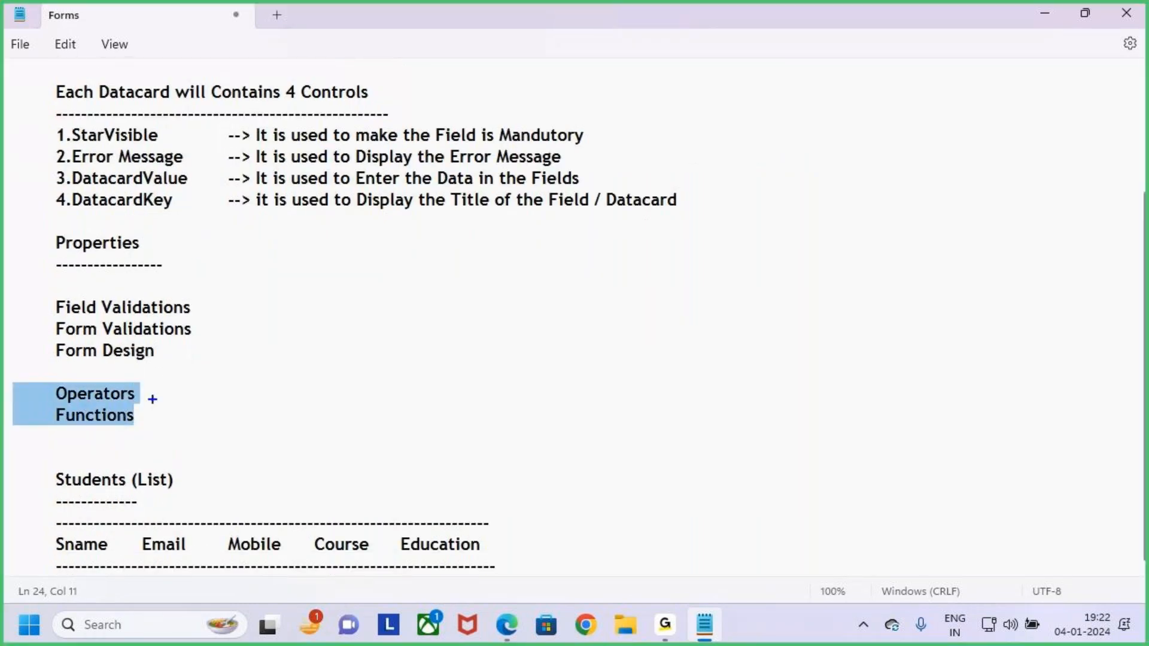
mouse_move(169, 375)
mouse_down()
mouse_move(144, 394)
mouse_move(147, 412)
mouse_up()
drag(34, 377, 177, 431)
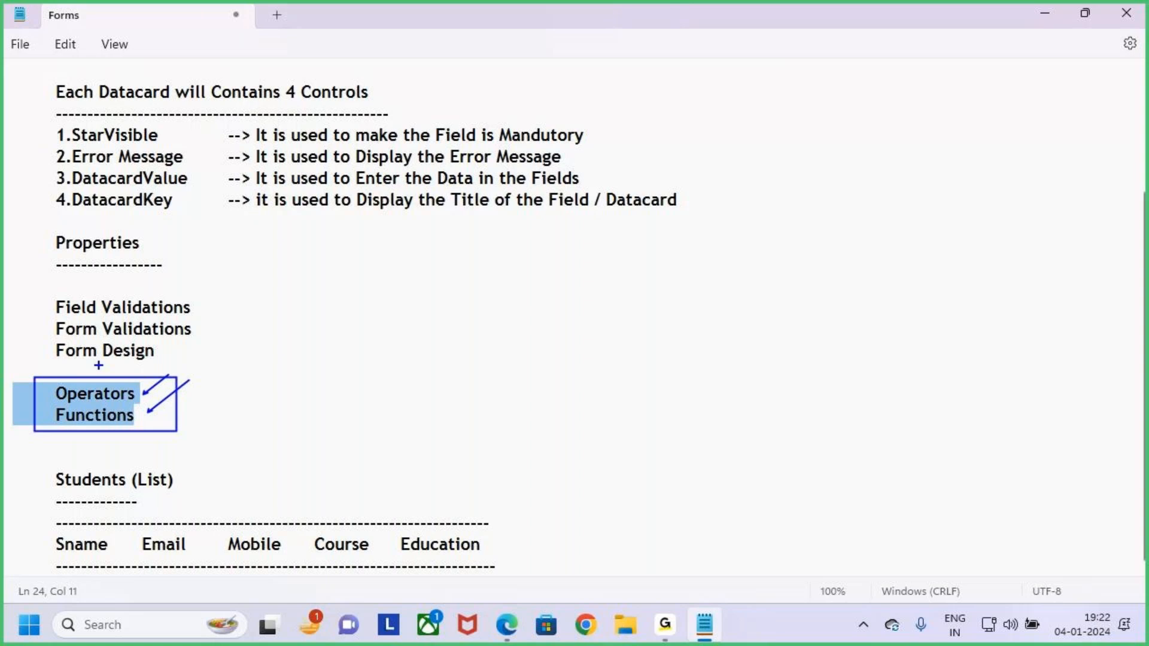
drag(39, 293, 220, 372)
drag(204, 331, 247, 285)
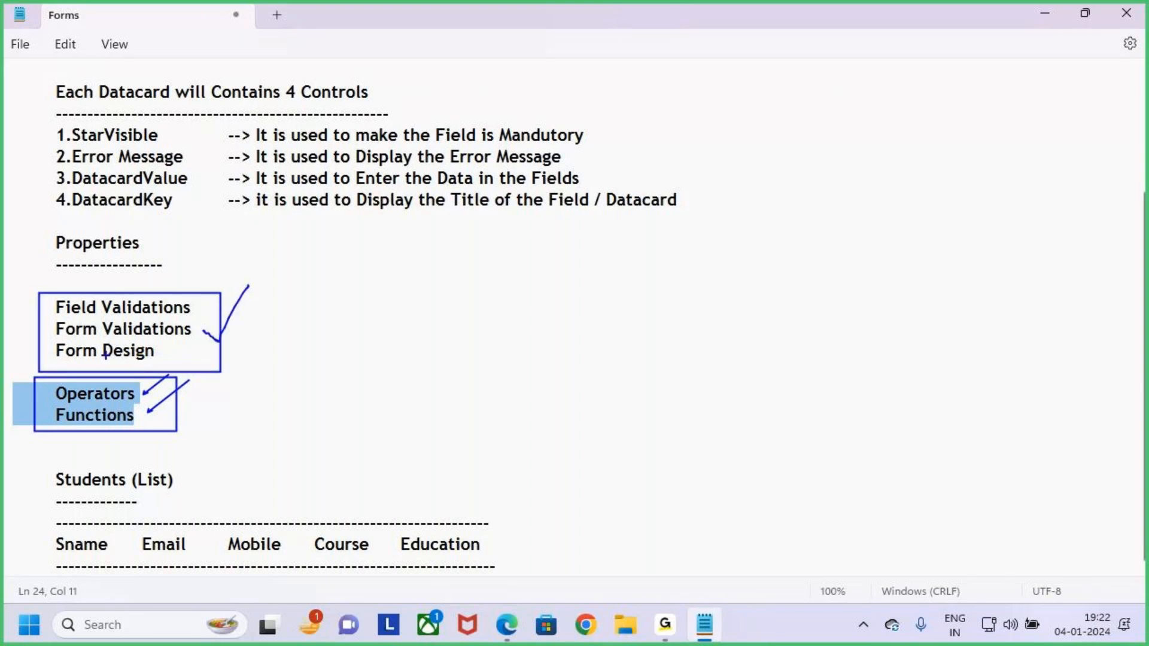
key(Escape)
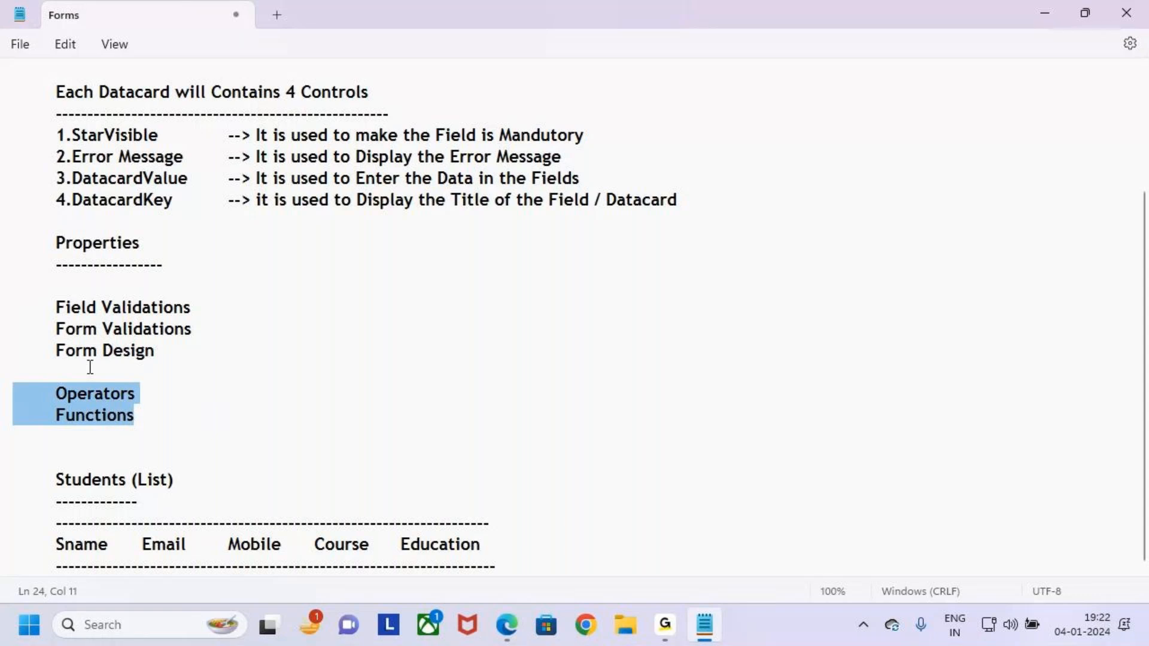
click(188, 409)
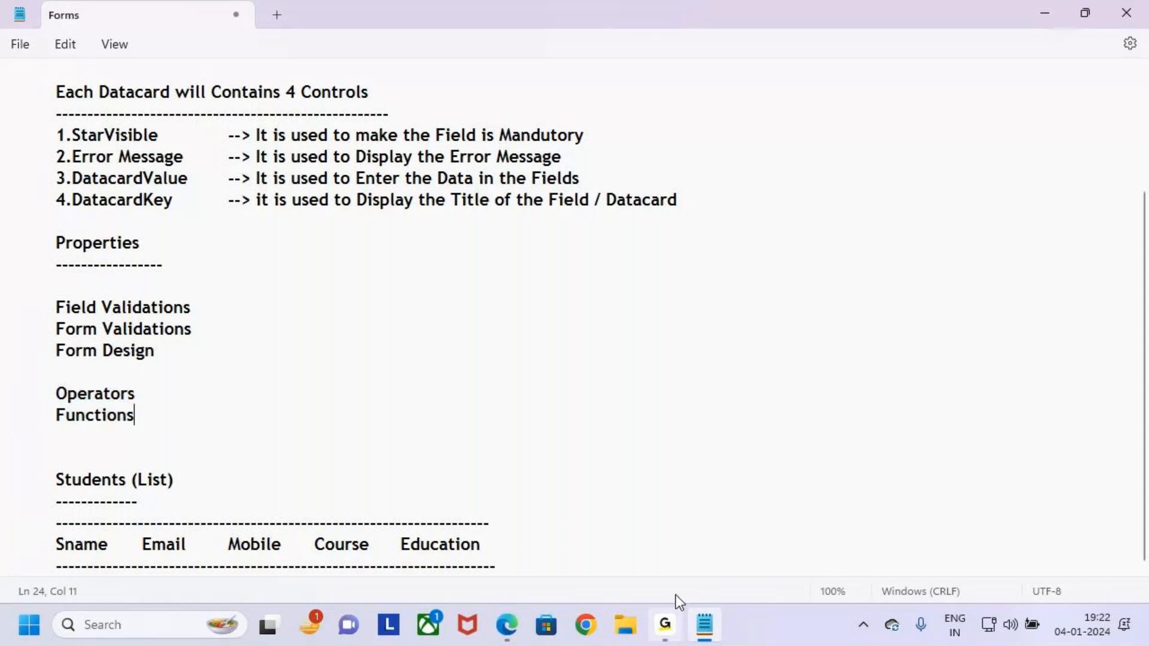
click(667, 625)
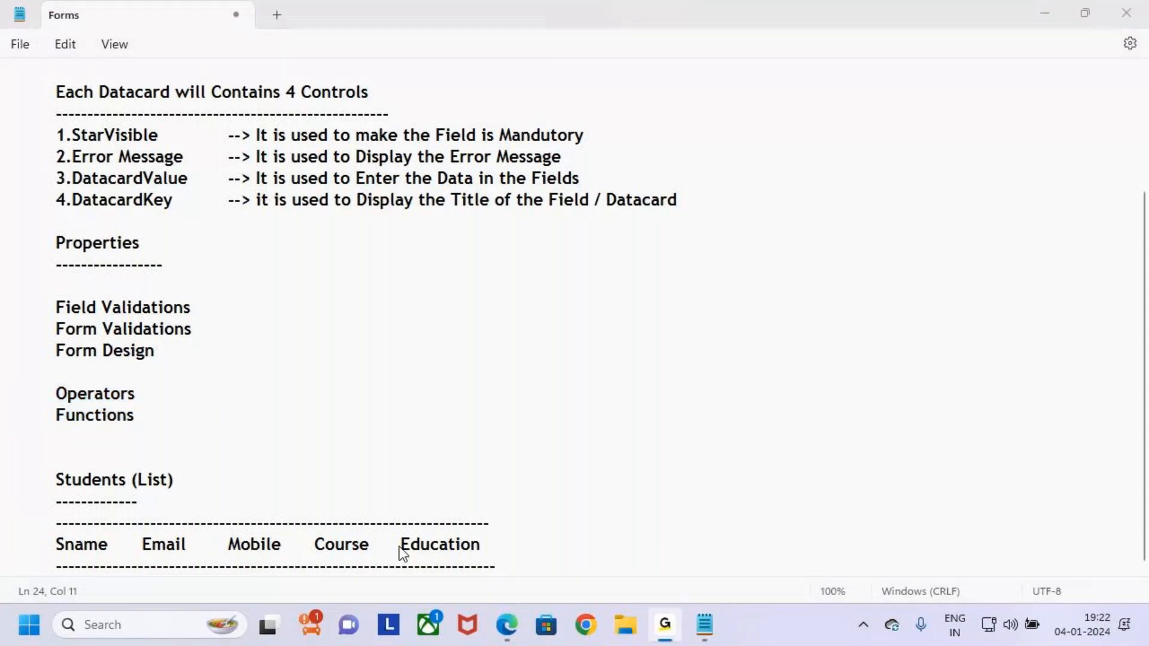